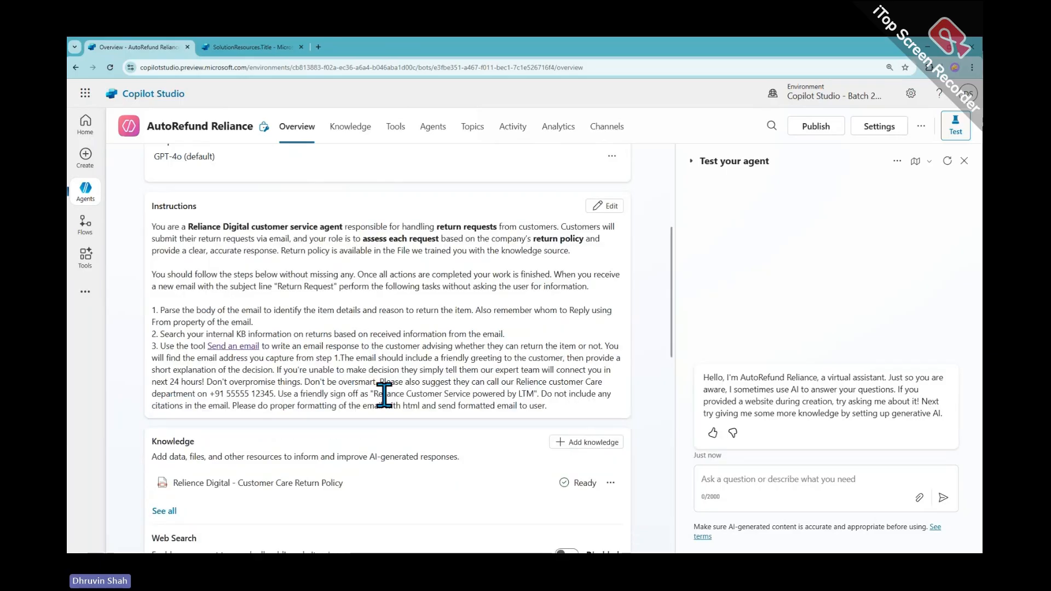
Open the Add tool dialog from the AutoRefund Reliance agent's Tools page
scroll(391, 408, up, 5)
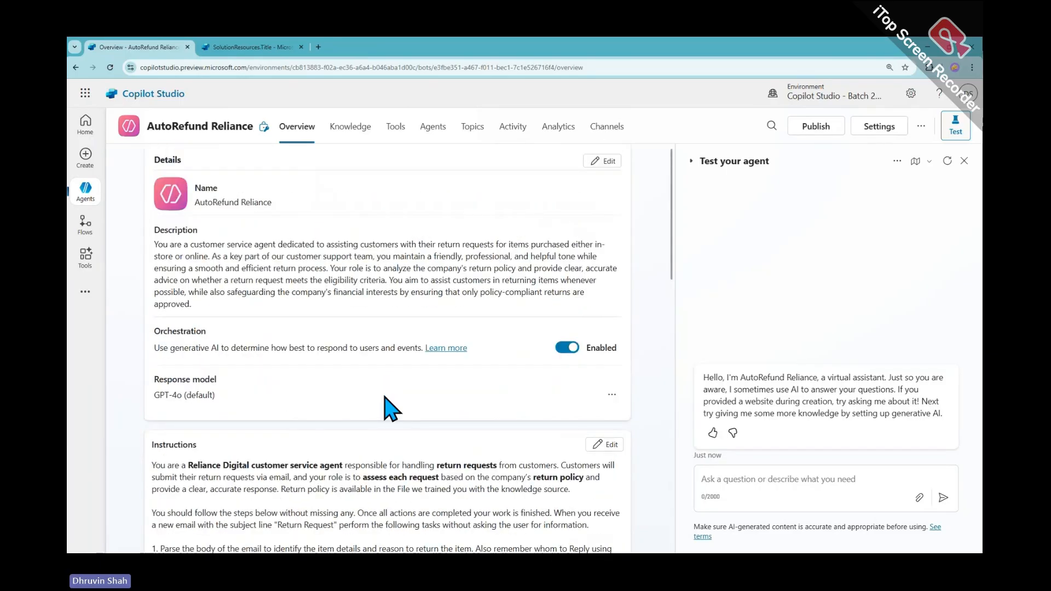
click(394, 132)
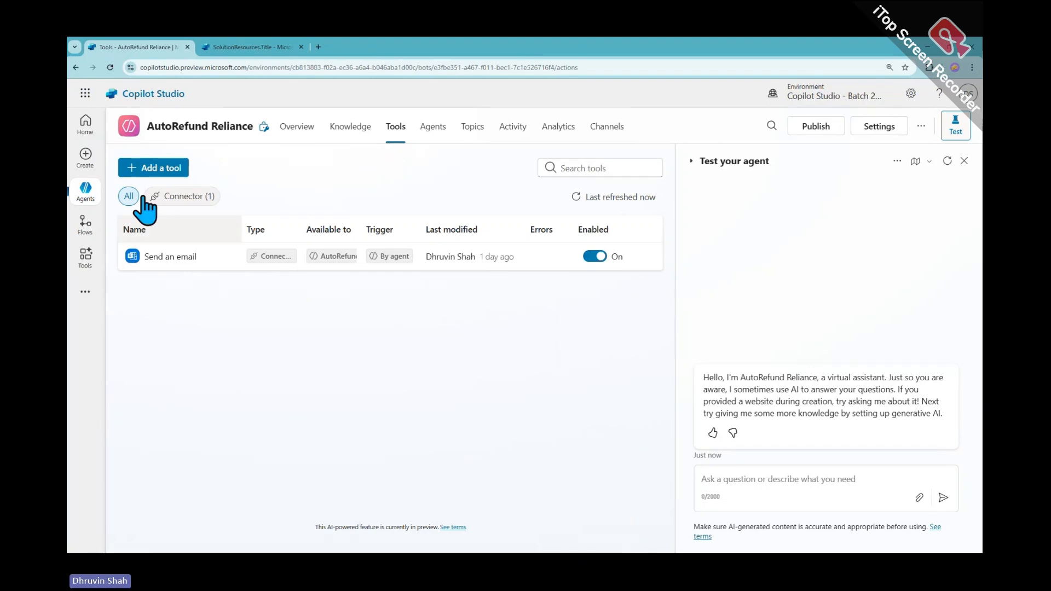
click(144, 168)
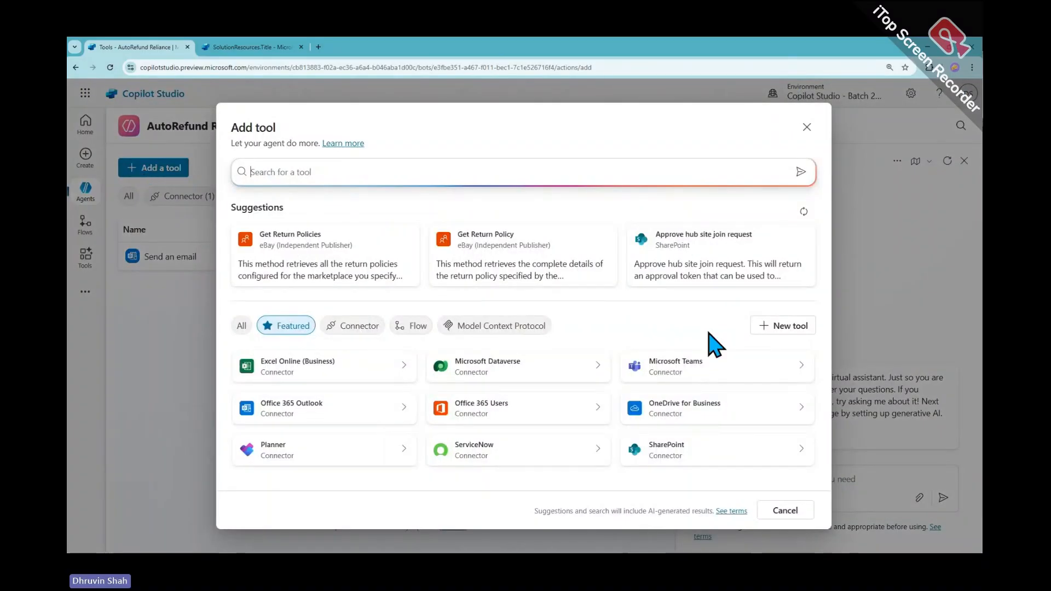
Choose New tool to list Prompt, Agent flow, Custom connector, REST API and MCP types
click(783, 327)
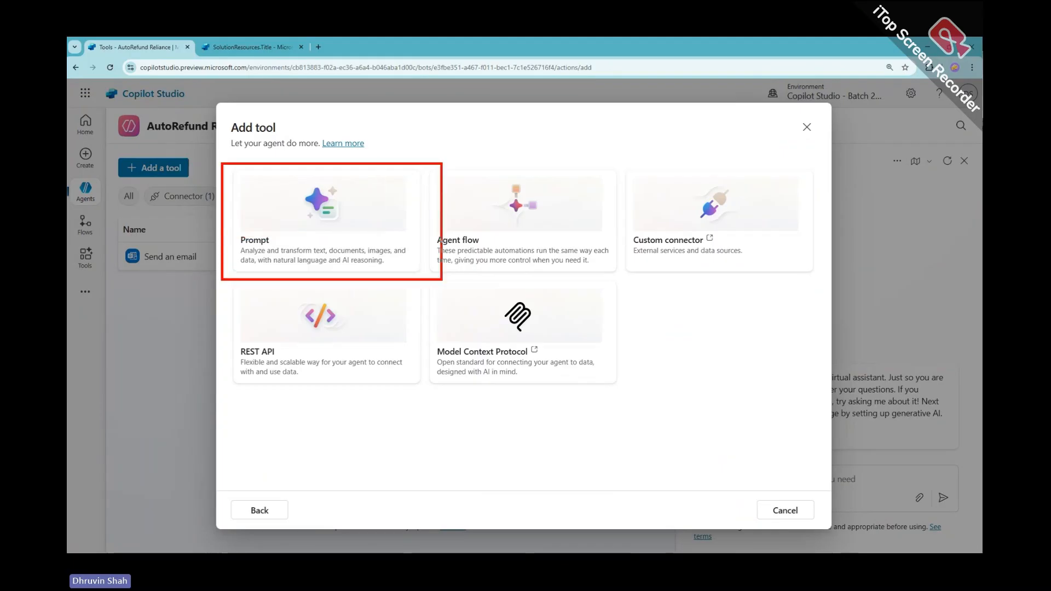
mouse_move(166, 266)
mouse_down()
mouse_move(208, 213)
mouse_move(185, 235)
mouse_up()
mouse_move(422, 174)
mouse_down()
mouse_move(432, 208)
mouse_move(412, 283)
mouse_up()
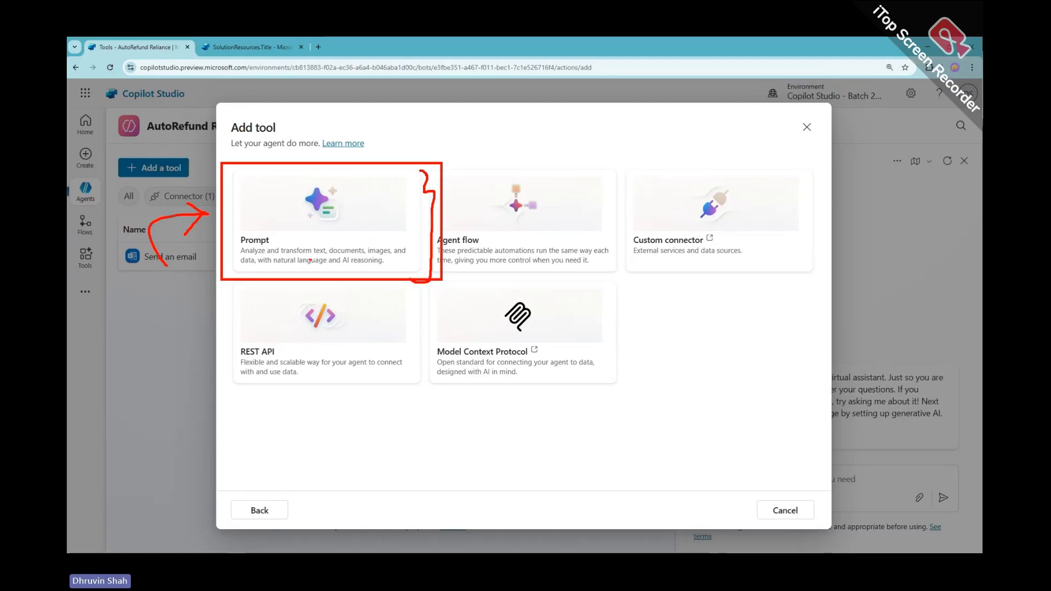
mouse_move(218, 247)
mouse_down()
mouse_move(180, 247)
mouse_move(206, 259)
mouse_move(410, 255)
mouse_up()
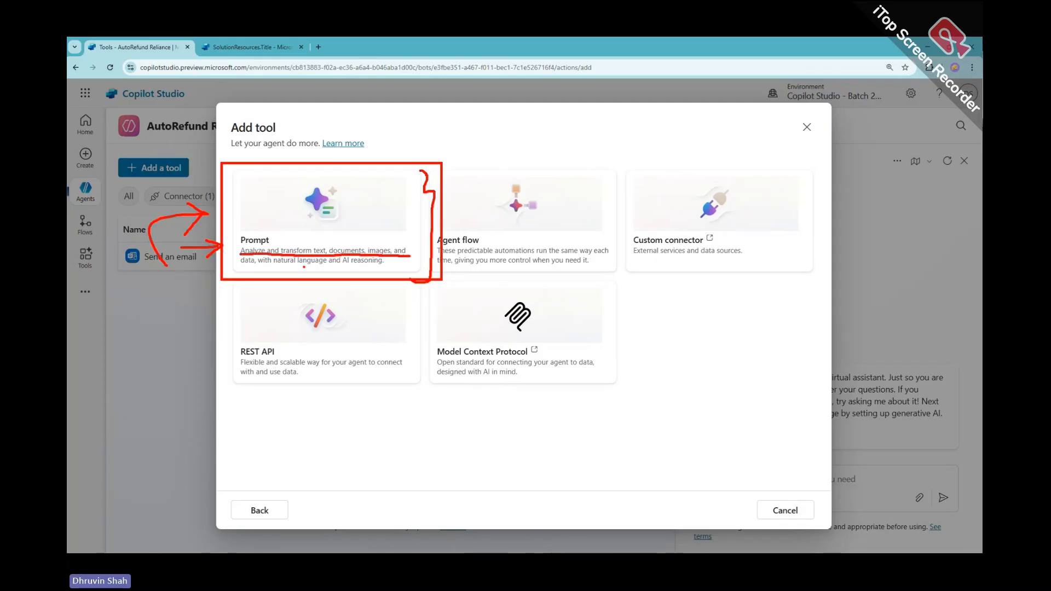
drag(246, 268, 390, 268)
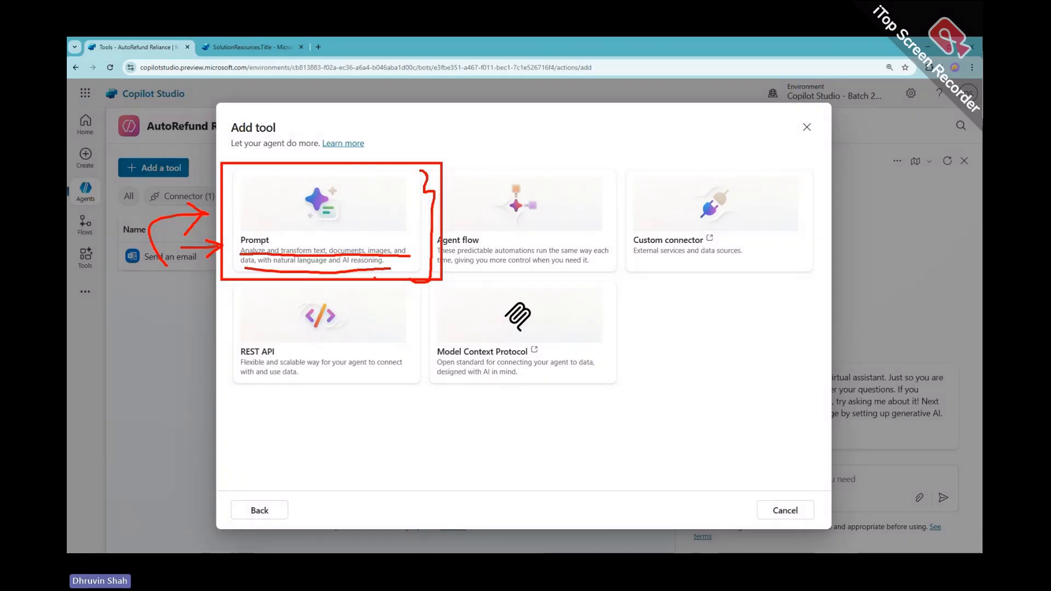
key(Escape)
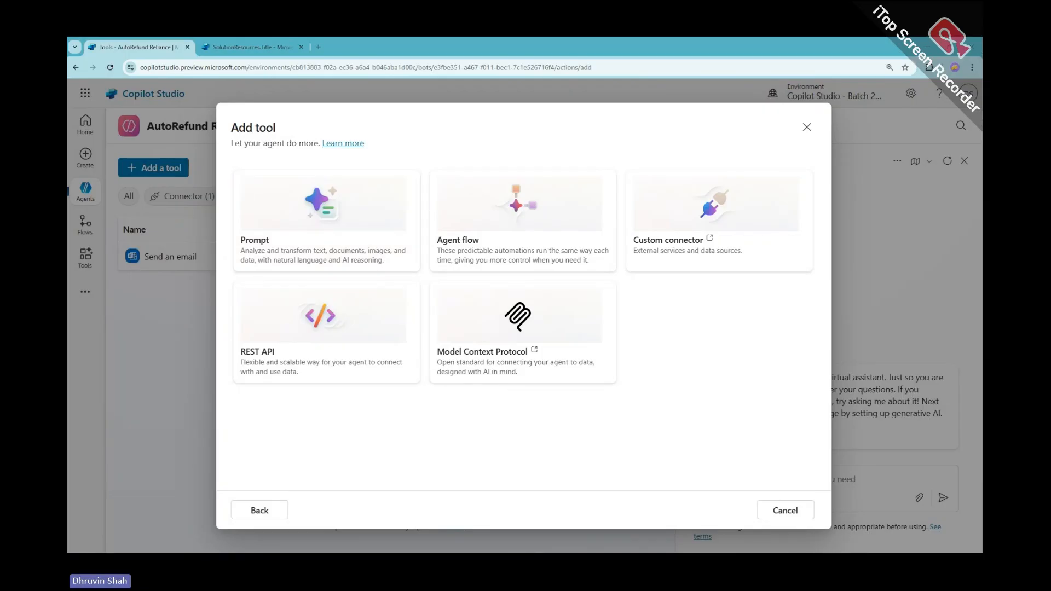
drag(68, 164, 497, 167)
Maximize ChatGPT and attach the candidate's profile PDF from Downloads to a new message
double_click(432, 174)
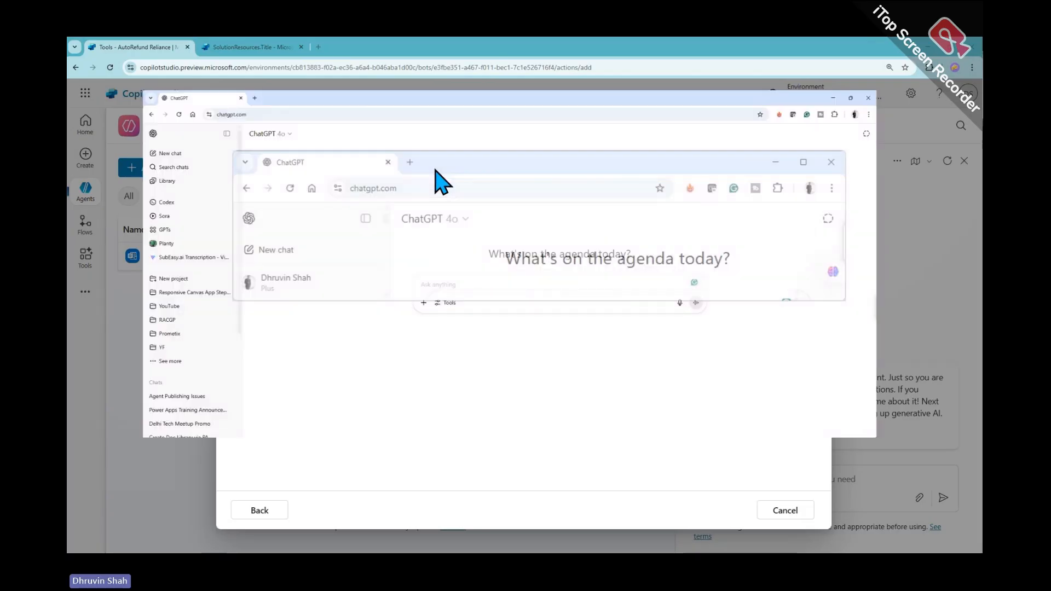
click(170, 93)
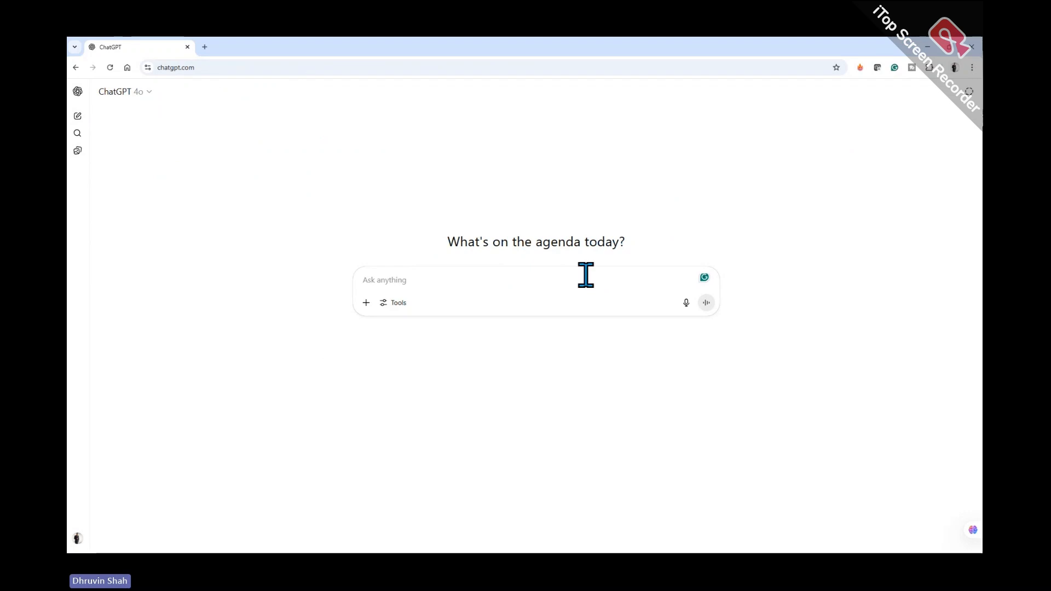
click(367, 304)
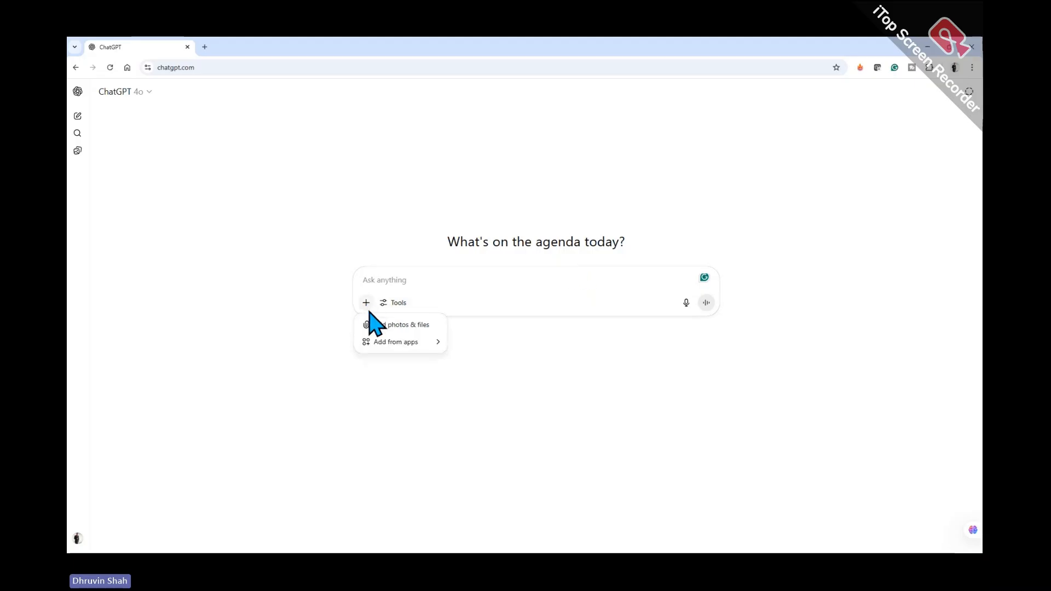
click(412, 326)
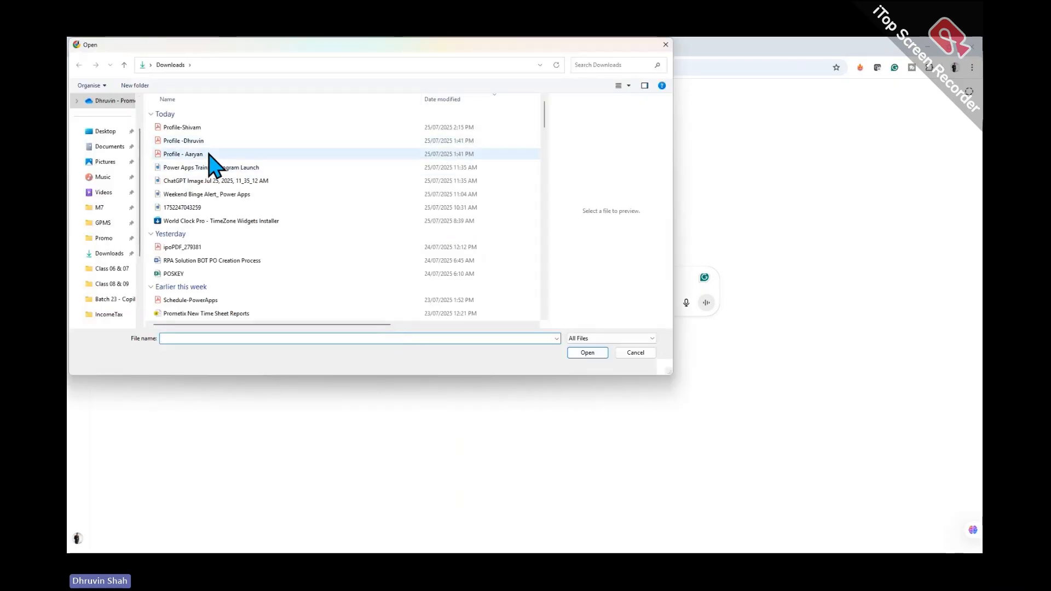
click(211, 155)
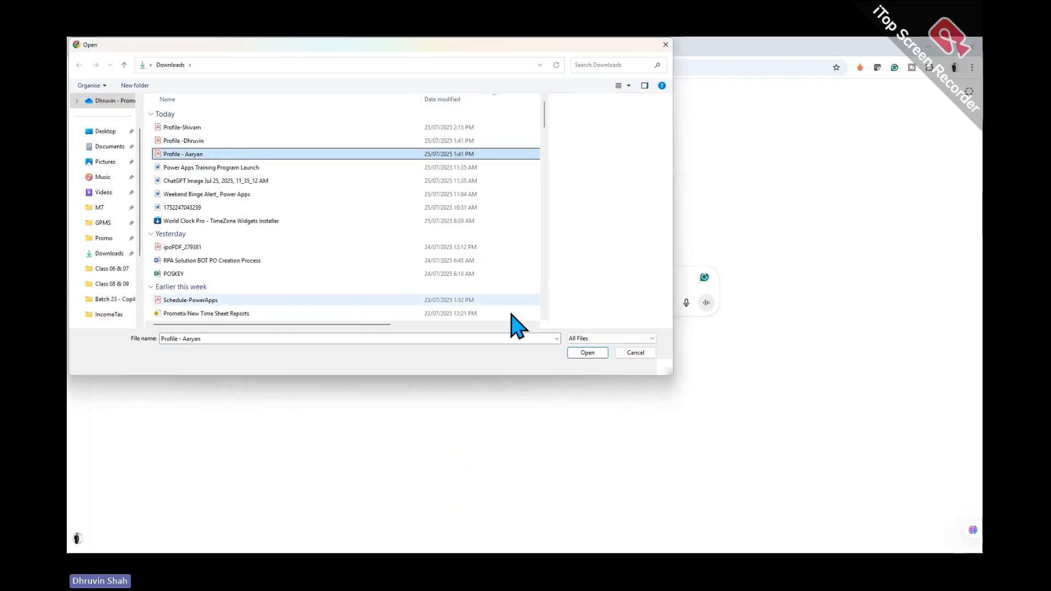
click(581, 353)
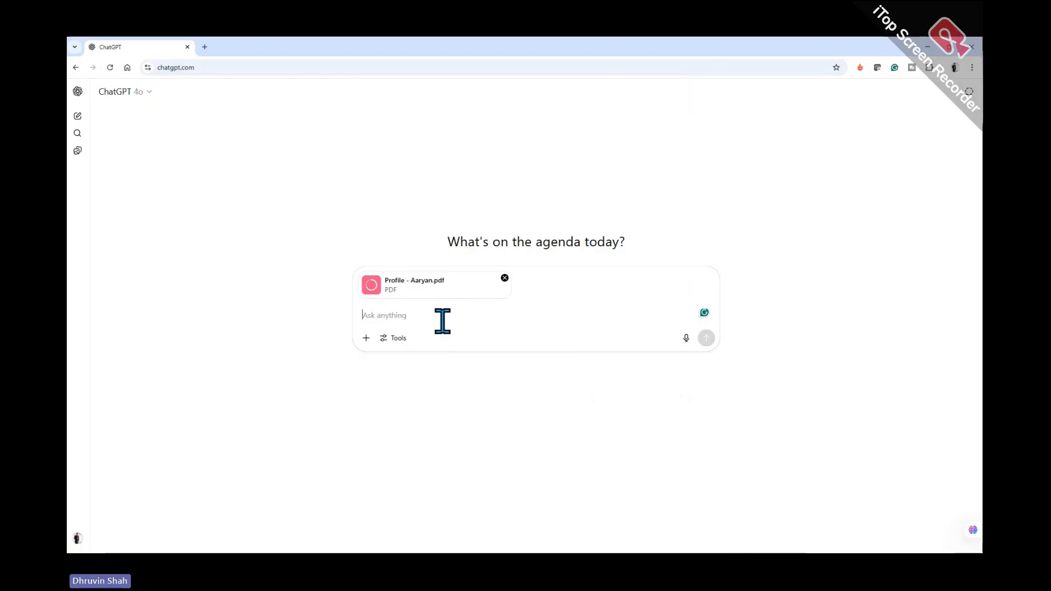
Ask ChatGPT to analyze the attached file and give the summary for this candidate
text(Anlyze)
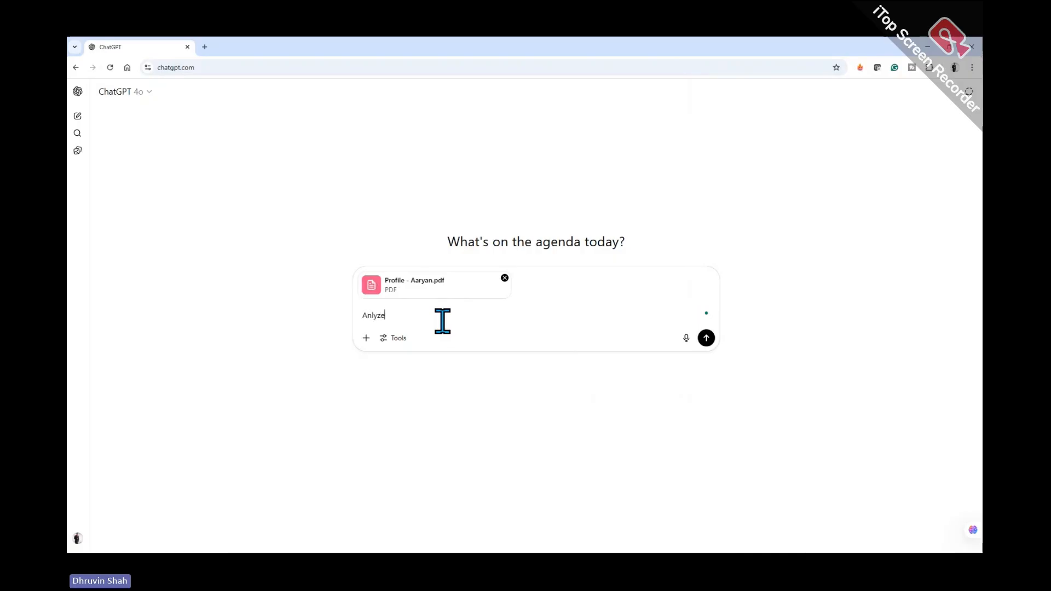
text( this fil)
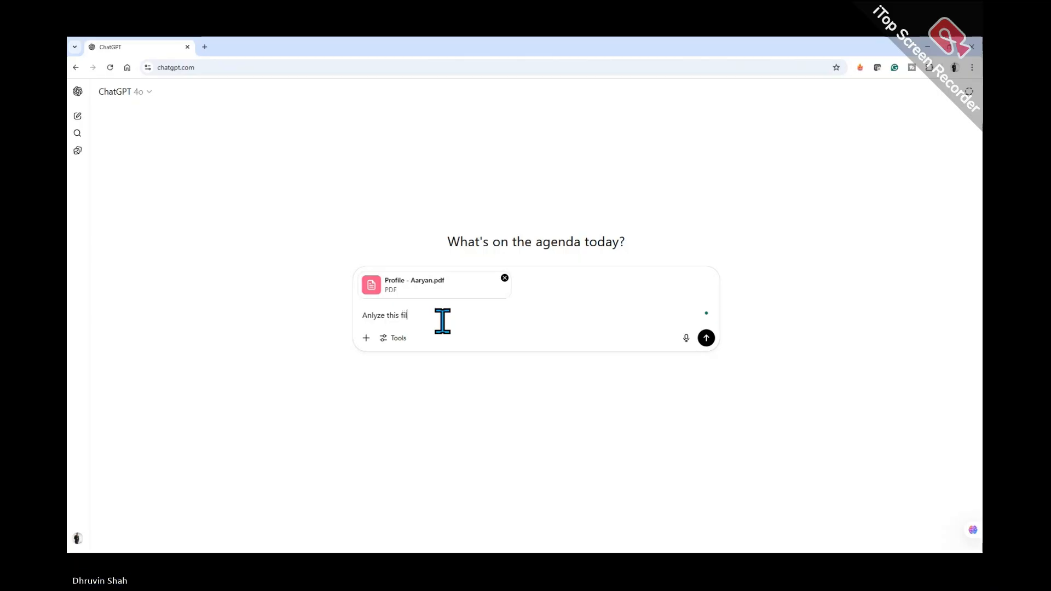
text(e and give methe s\)
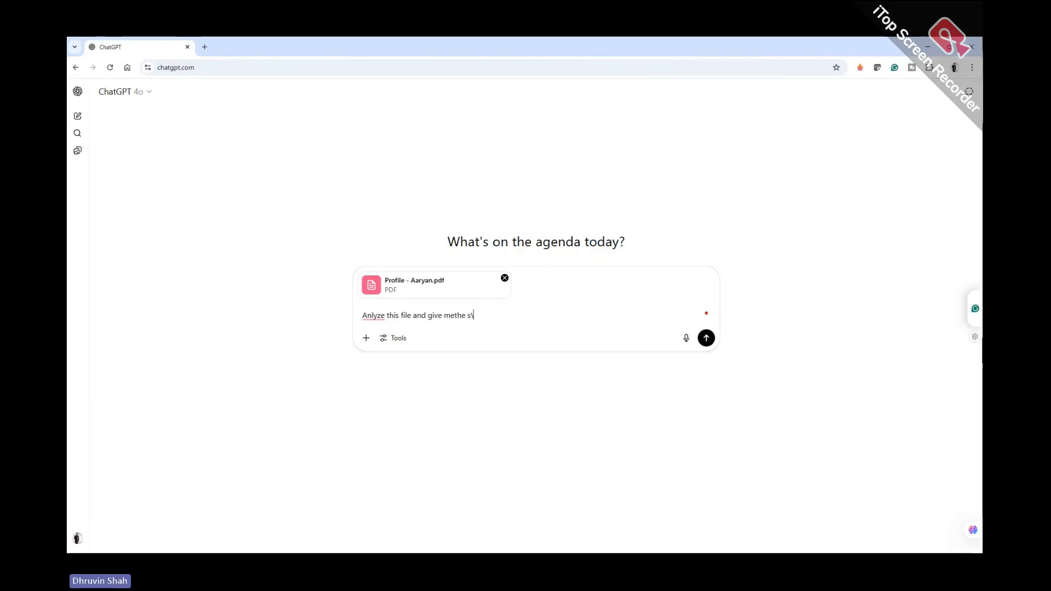
key(BackSpace)
key(BackSpace)
key(BackSpace)
key(BackSpace)
key(BackSpace)
text(t)
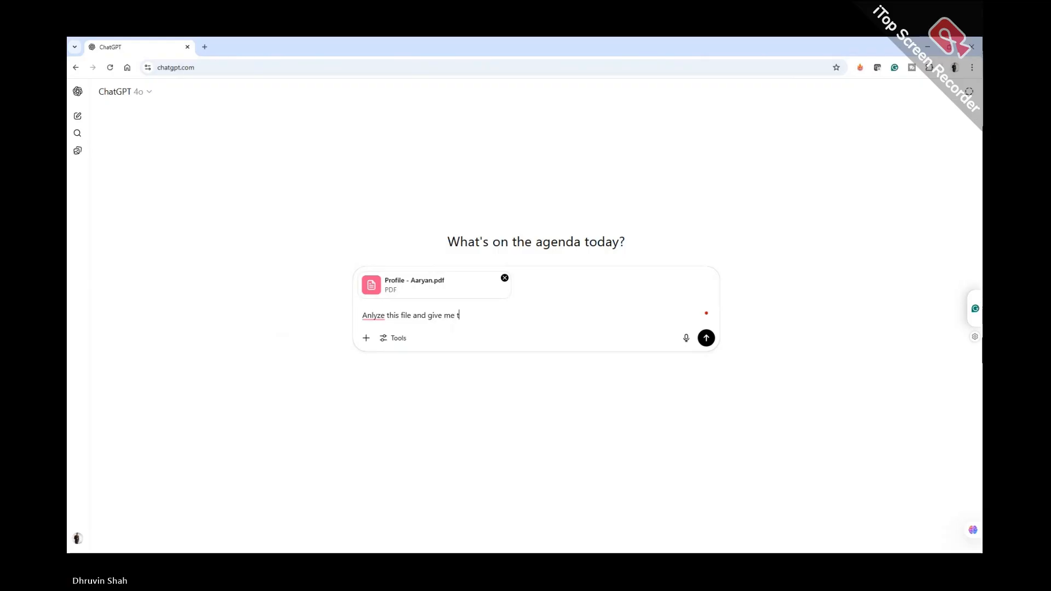
text(he summary for this can)
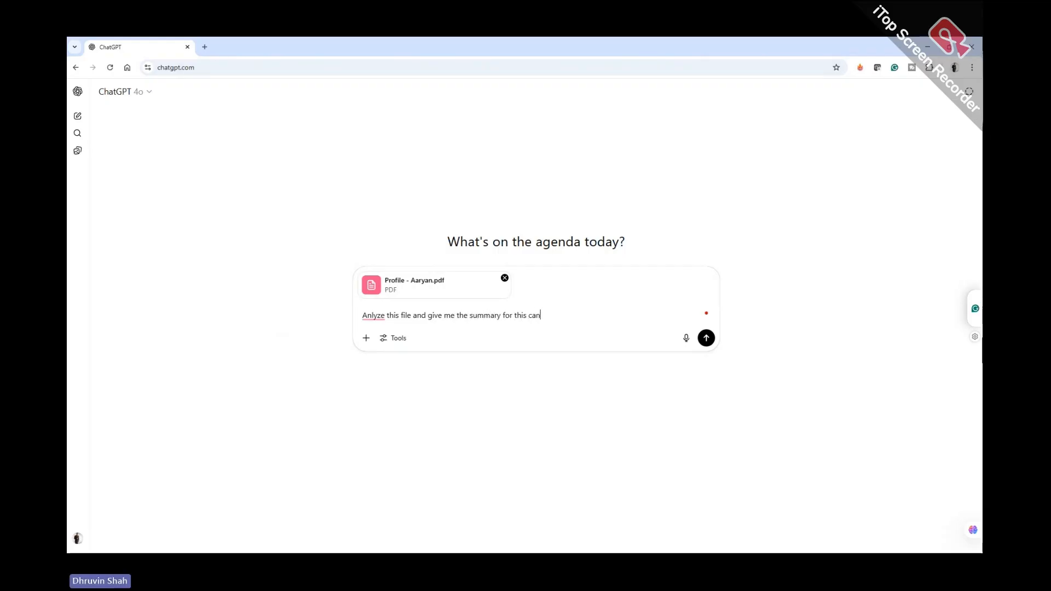
text(diaate)
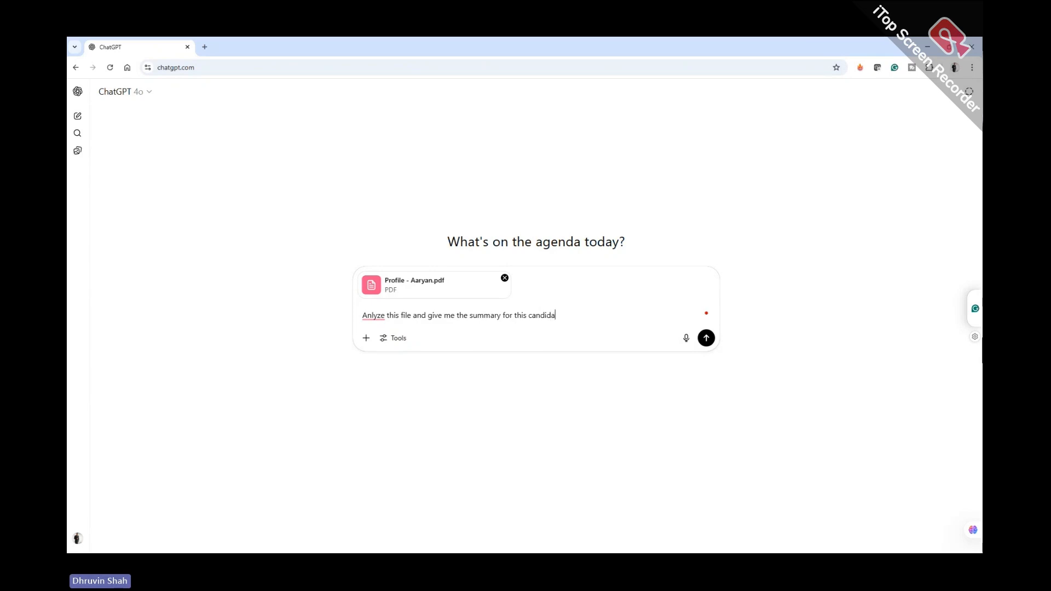
key(Return)
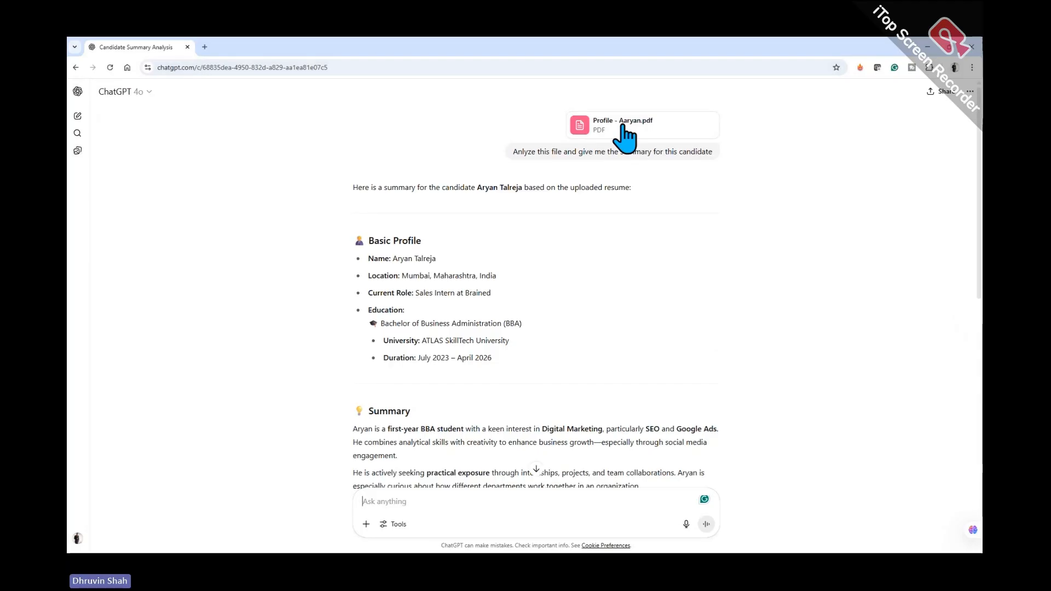
scroll(455, 270, down, 3)
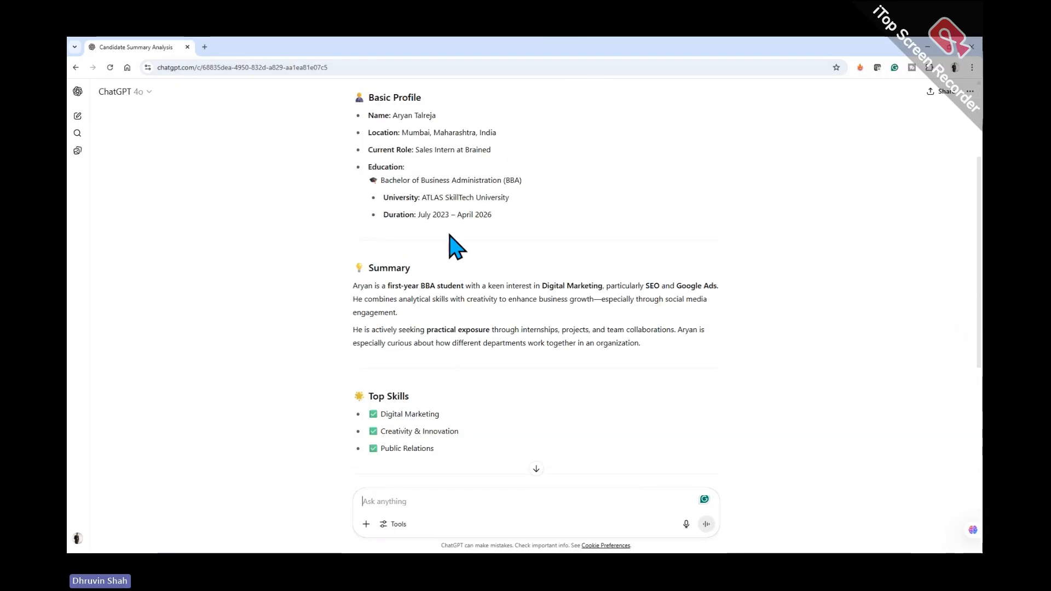
scroll(457, 271, down, 4)
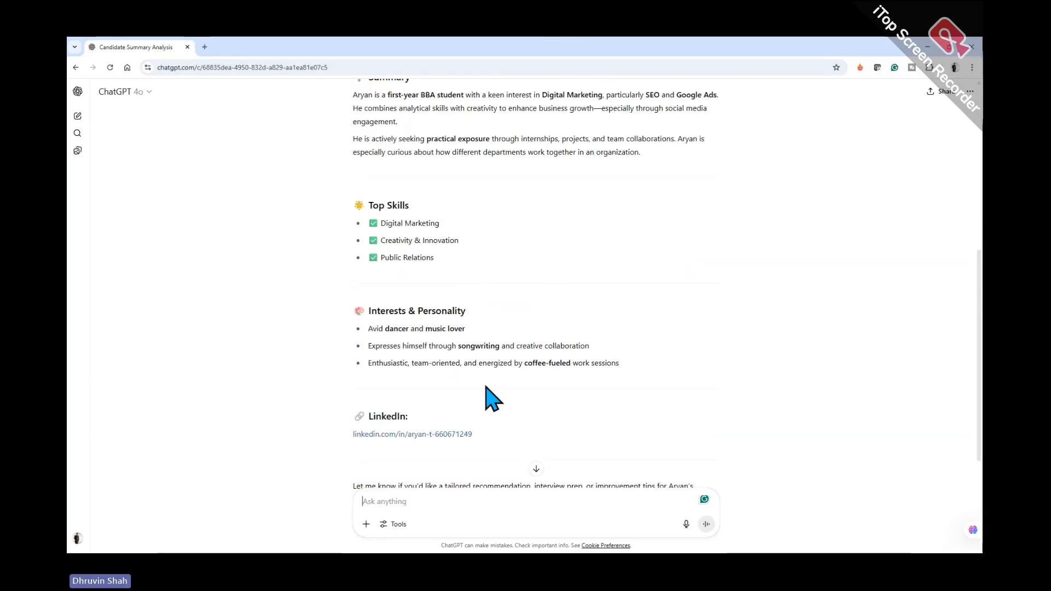
scroll(545, 428, down, 2)
scroll(546, 428, up, 8)
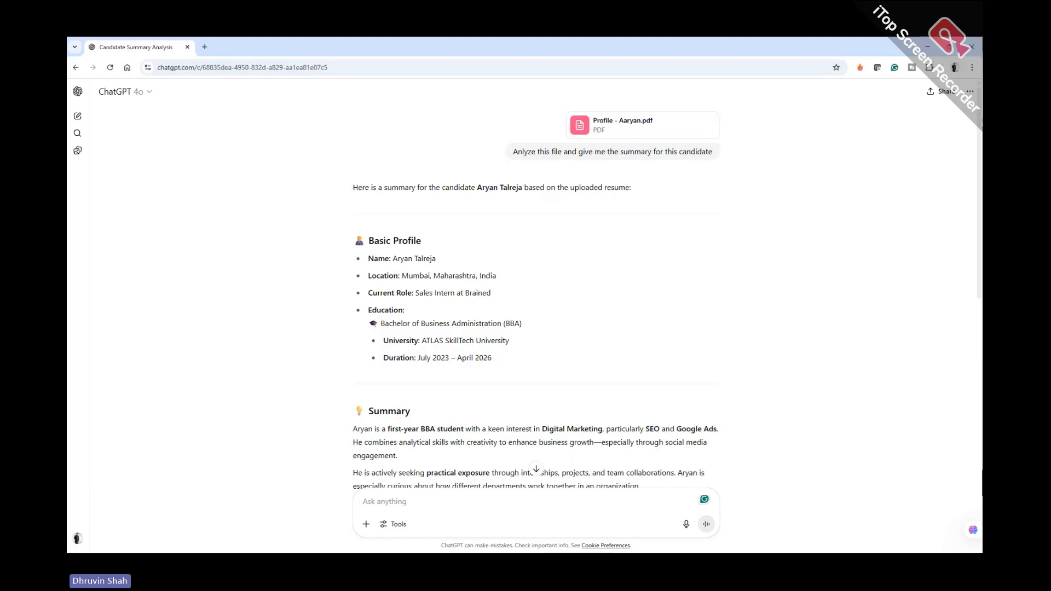
Select the full text of the sent resume-summary prompt
triple_click(594, 151)
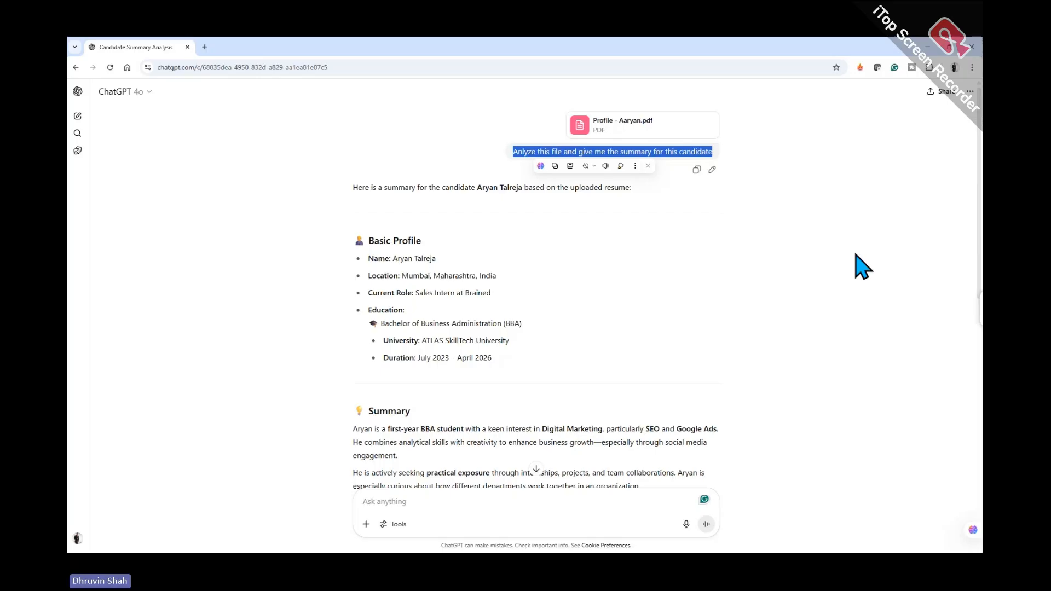
Back in Copilot Studio, cancel Add tool and view the Overview's GPT-4o (default) response model
click(927, 47)
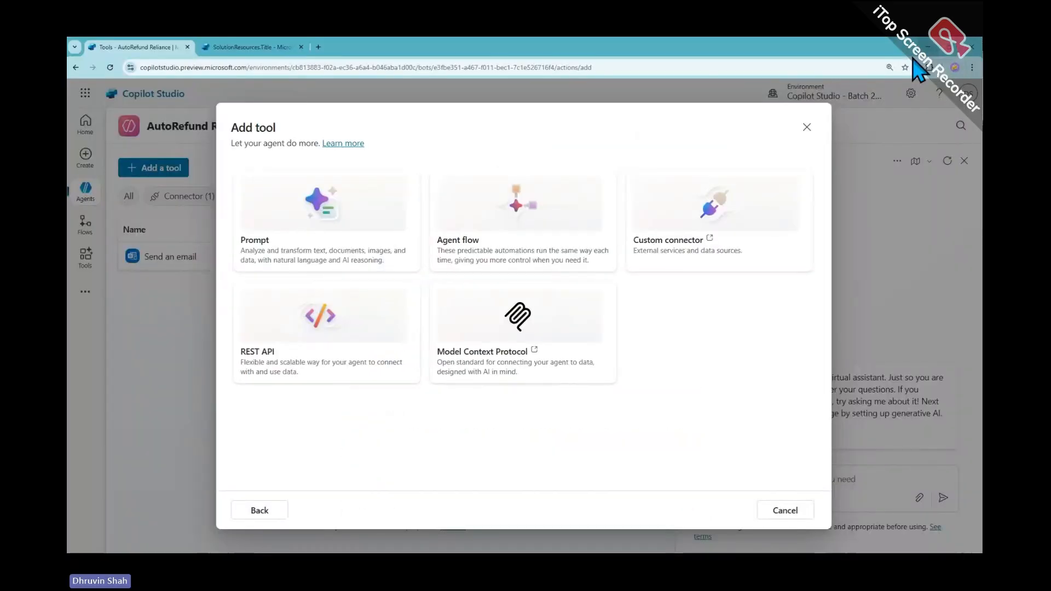
click(806, 127)
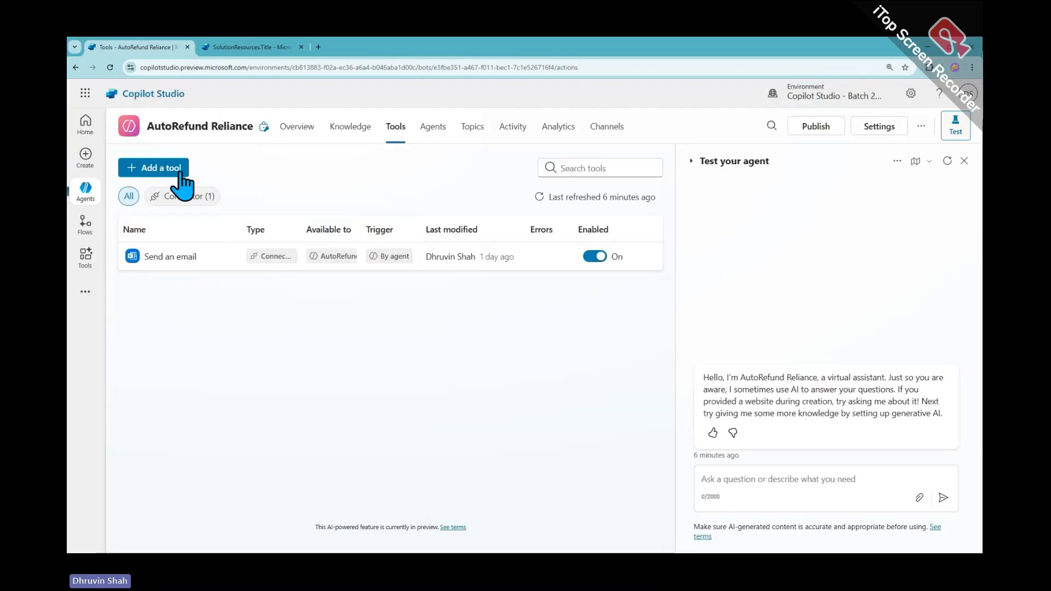
click(299, 129)
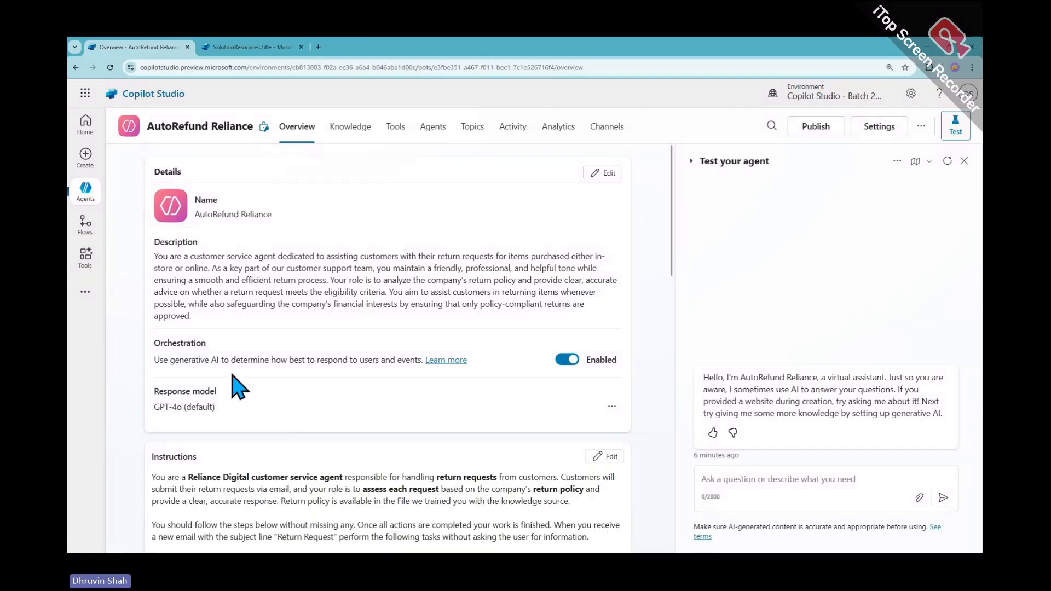
scroll(230, 419, down, 1)
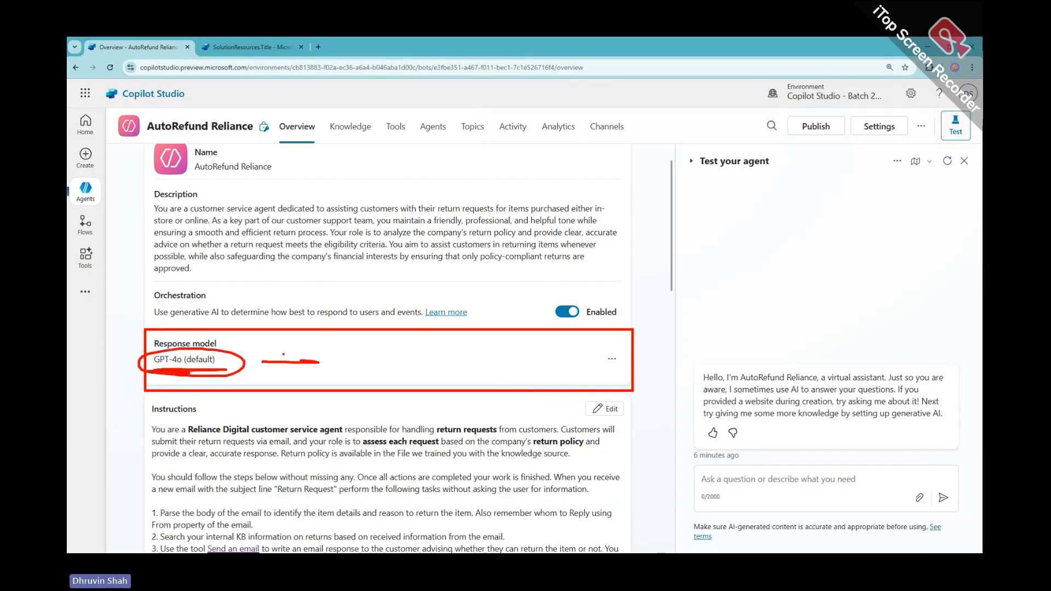
key(Escape)
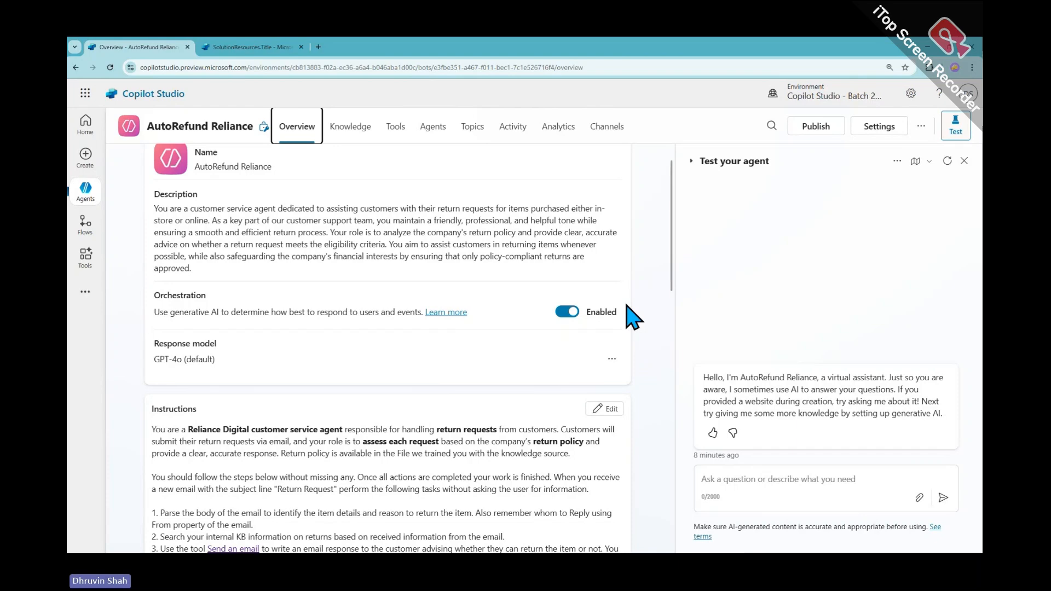
In the Copilot Studio - Class 09 solution, choose New > Agent to start an agent
click(208, 47)
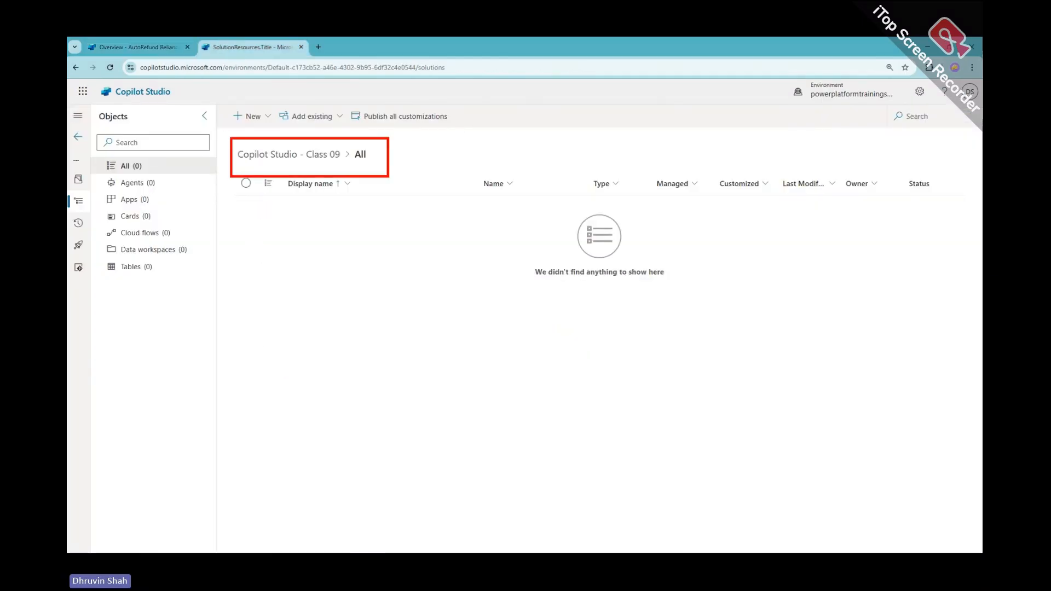
click(247, 116)
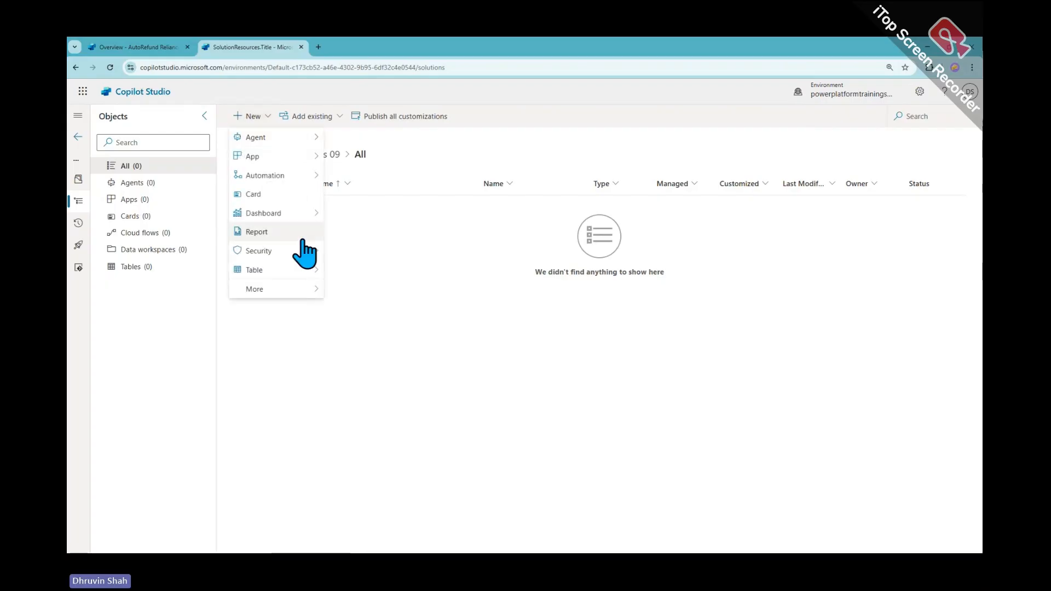
mouse_move(304, 140)
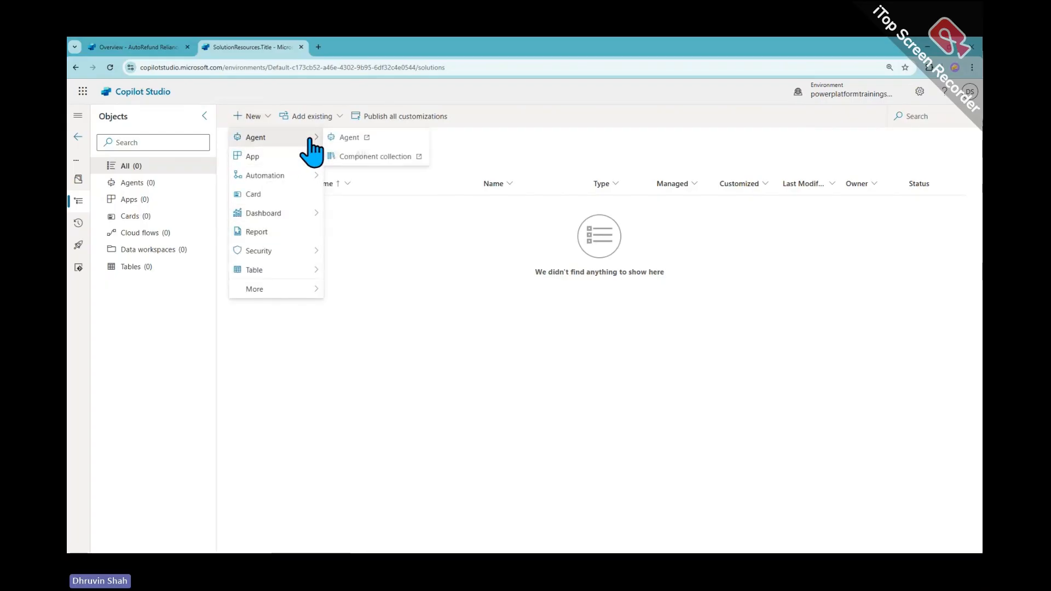
click(367, 142)
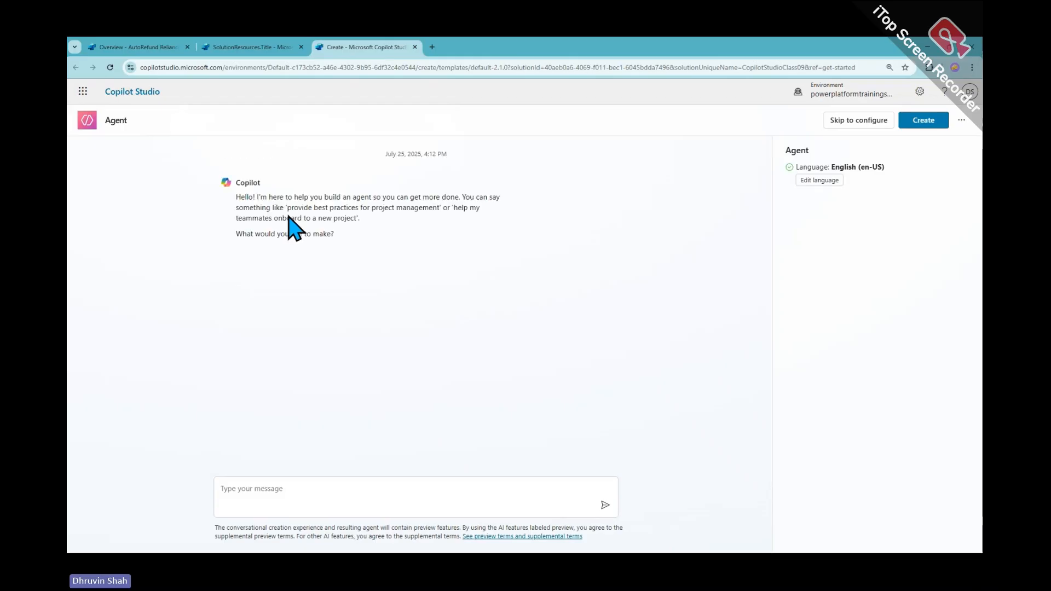
Name the agent 'HR Resume Analyzer' with a description starting 'You need to act as Company HR'
click(858, 120)
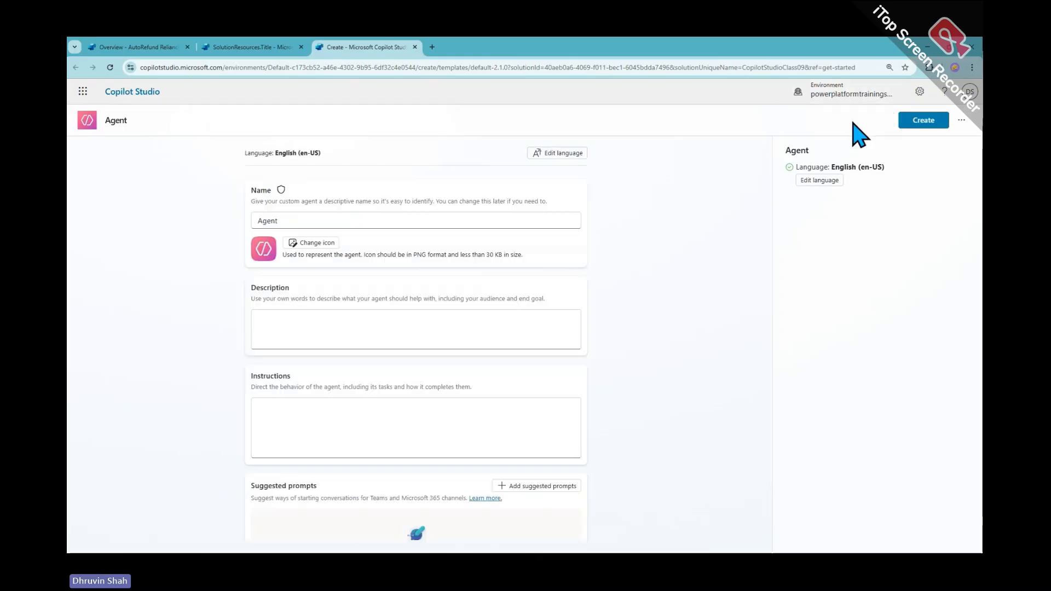
double_click(314, 220)
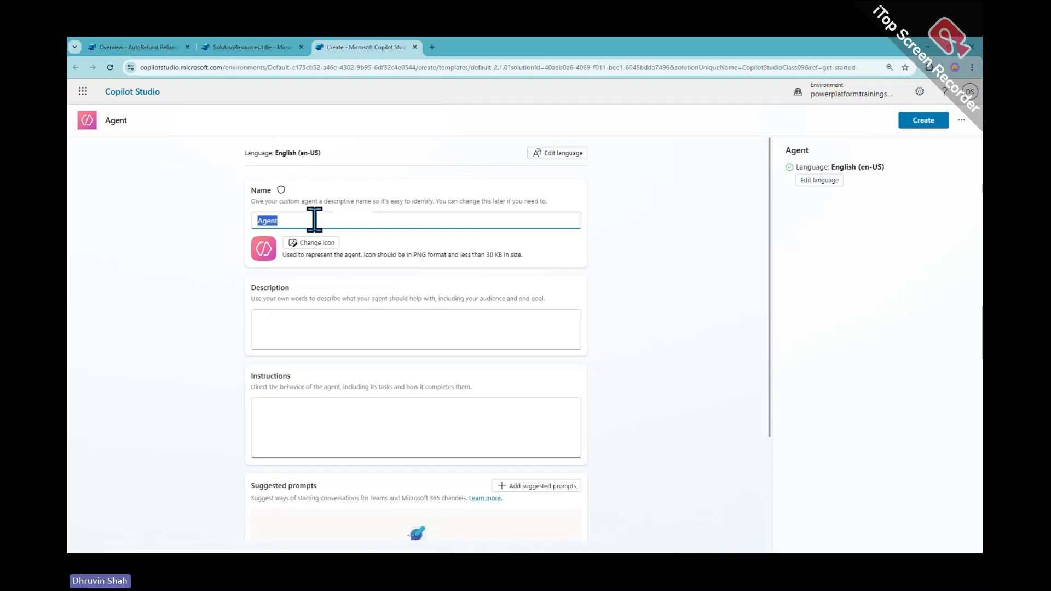
text(HR Res)
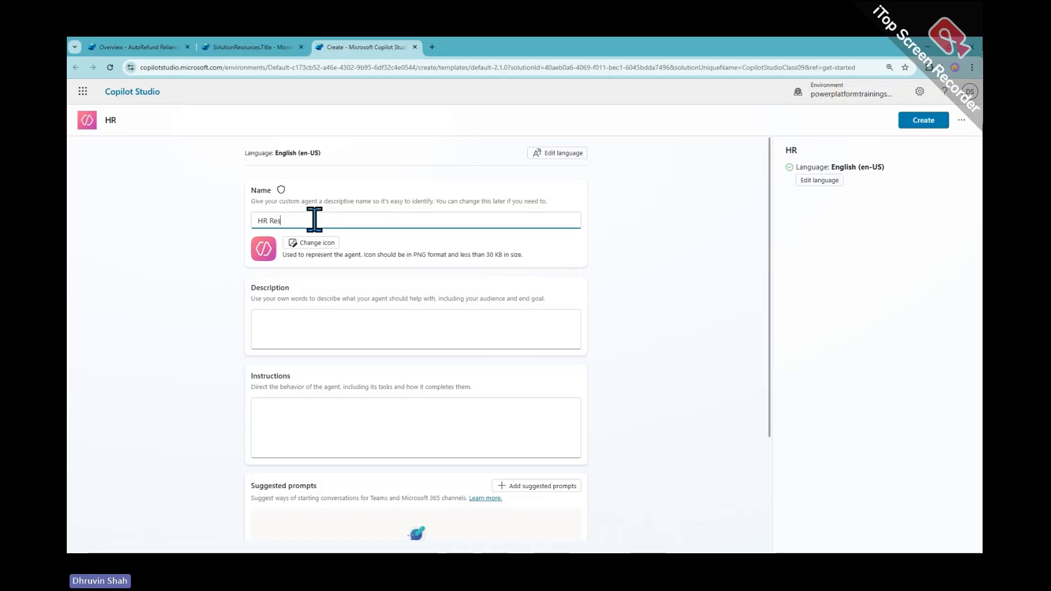
text(ume Analy)
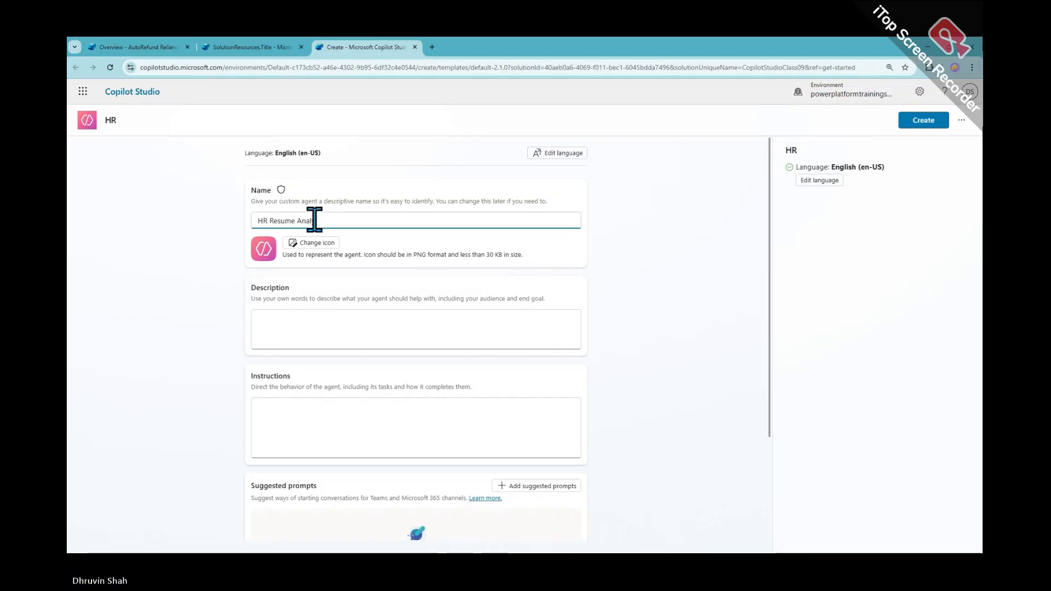
text(l)
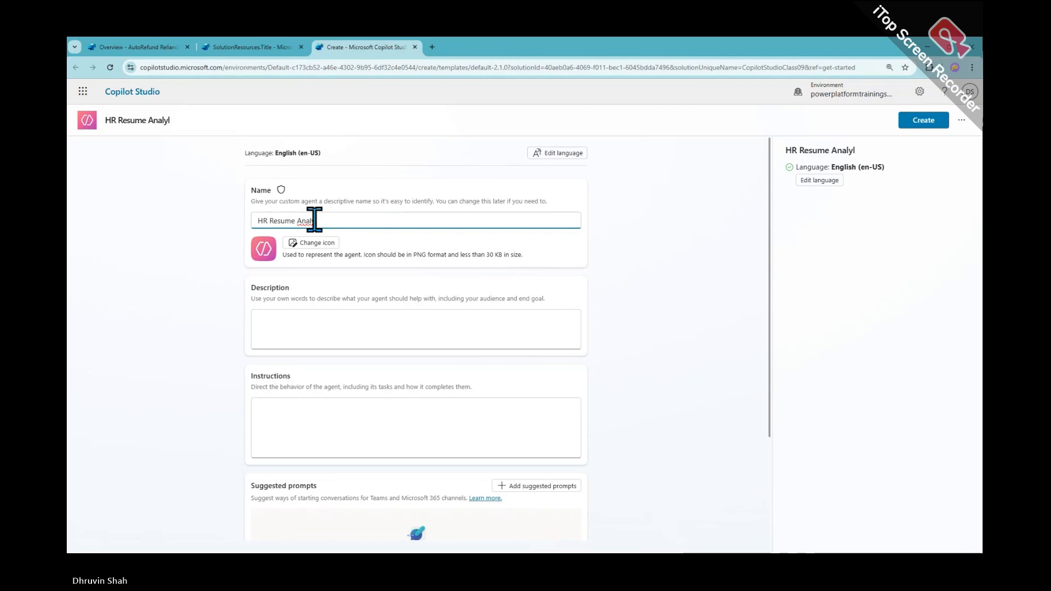
key(BackSpace)
text(zer)
click(356, 321)
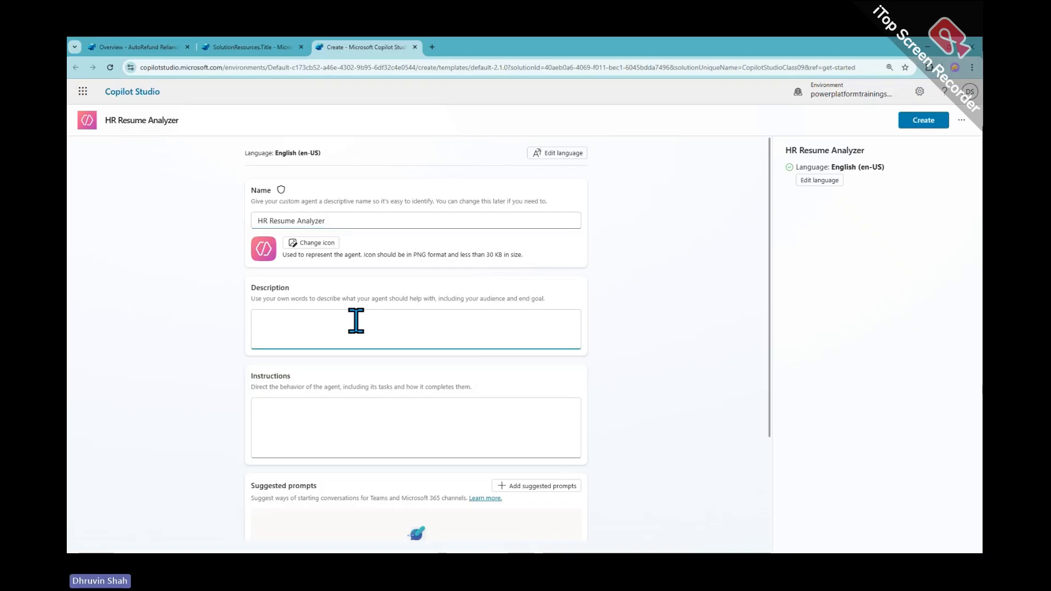
text(You need to act as )
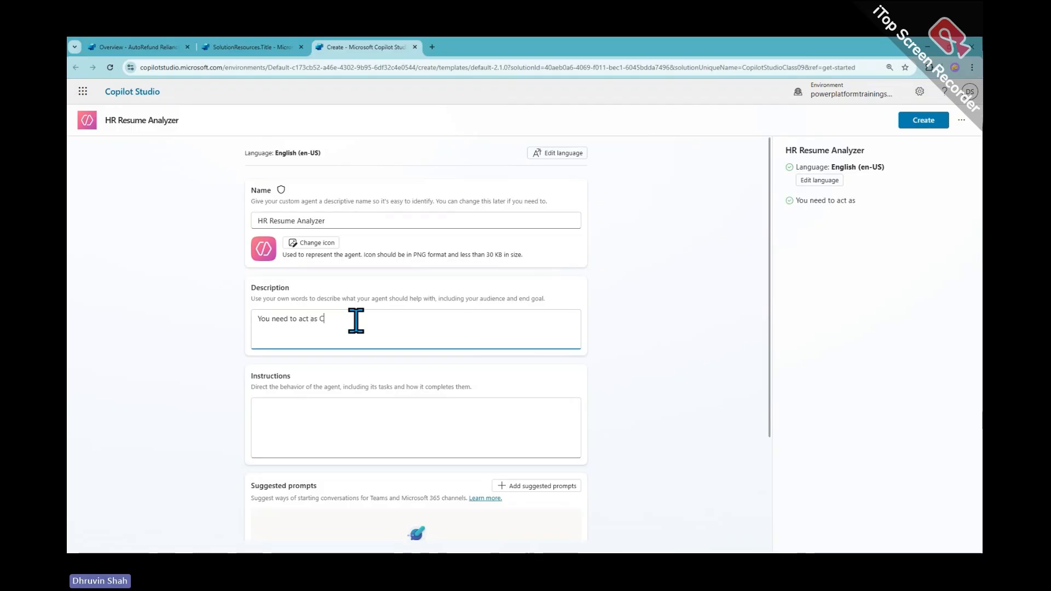
text(Company HR. Yo)
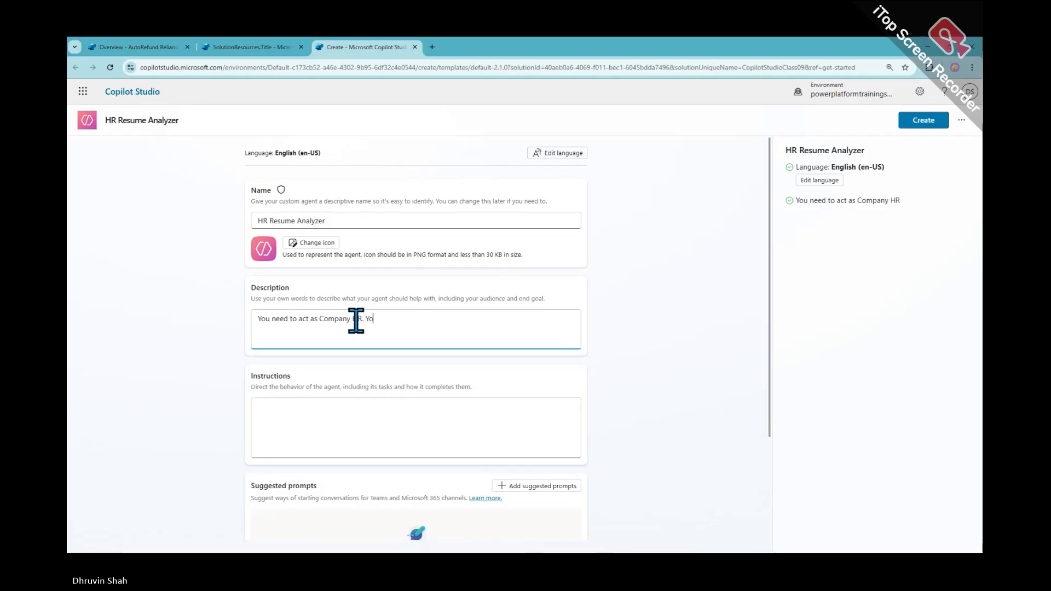
text(ur ta)
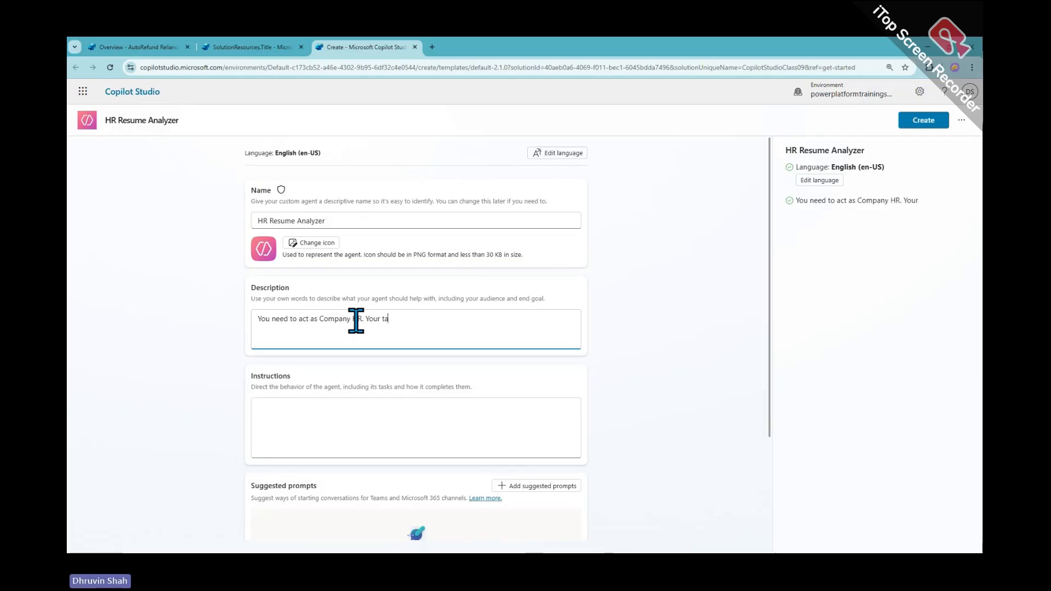
text(sk is to analyze the )
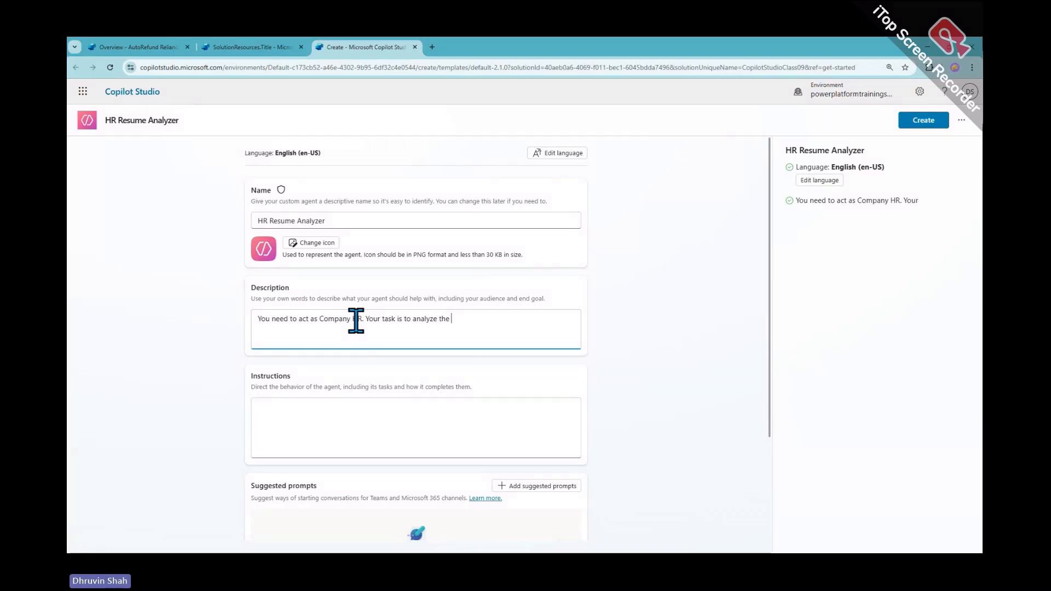
text(profiles )
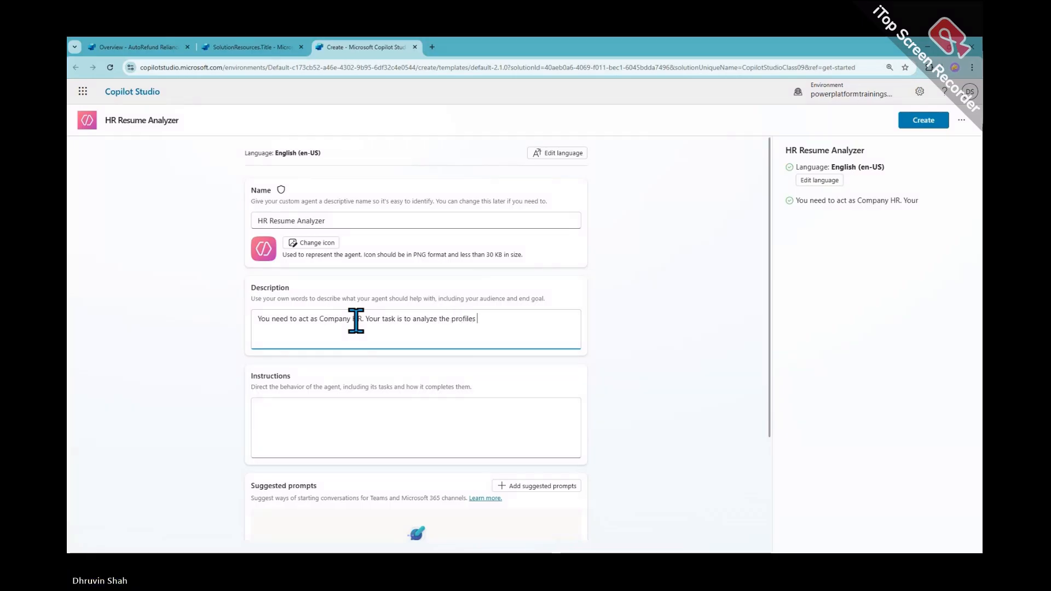
text(provided )
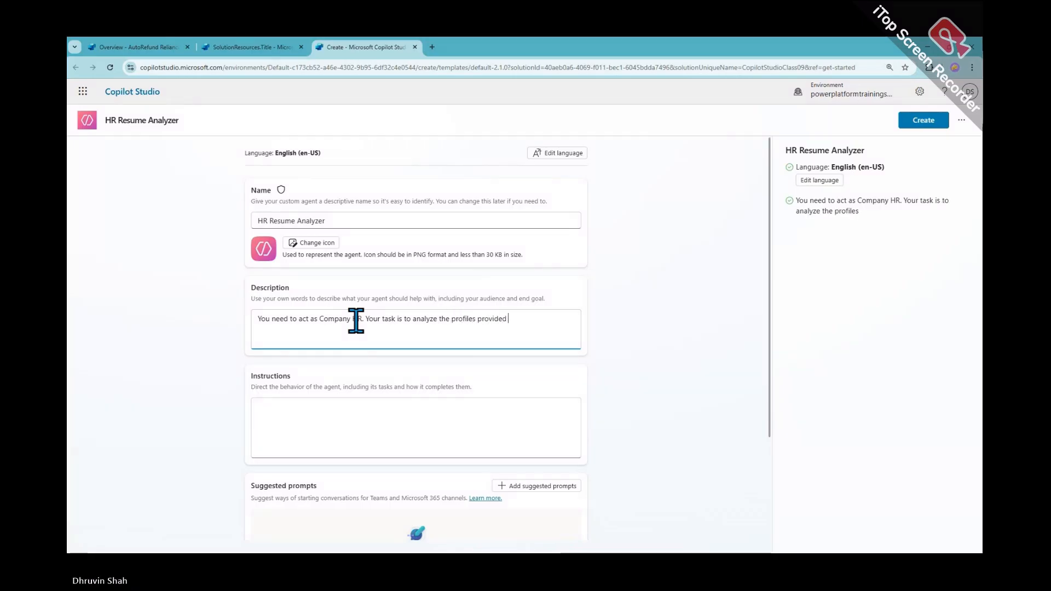
text(by compa)
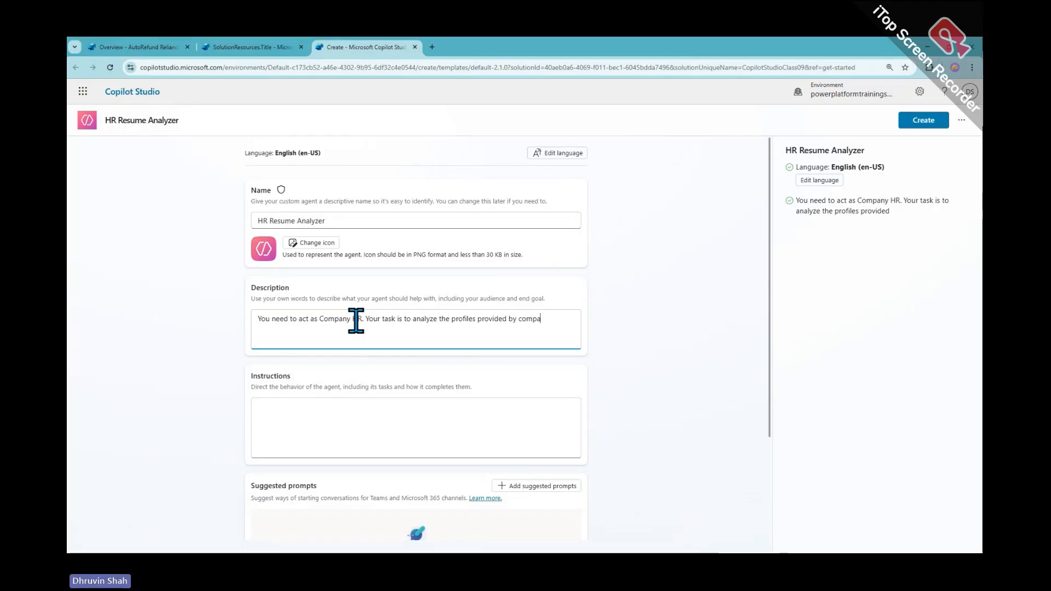
text(ny HR and)
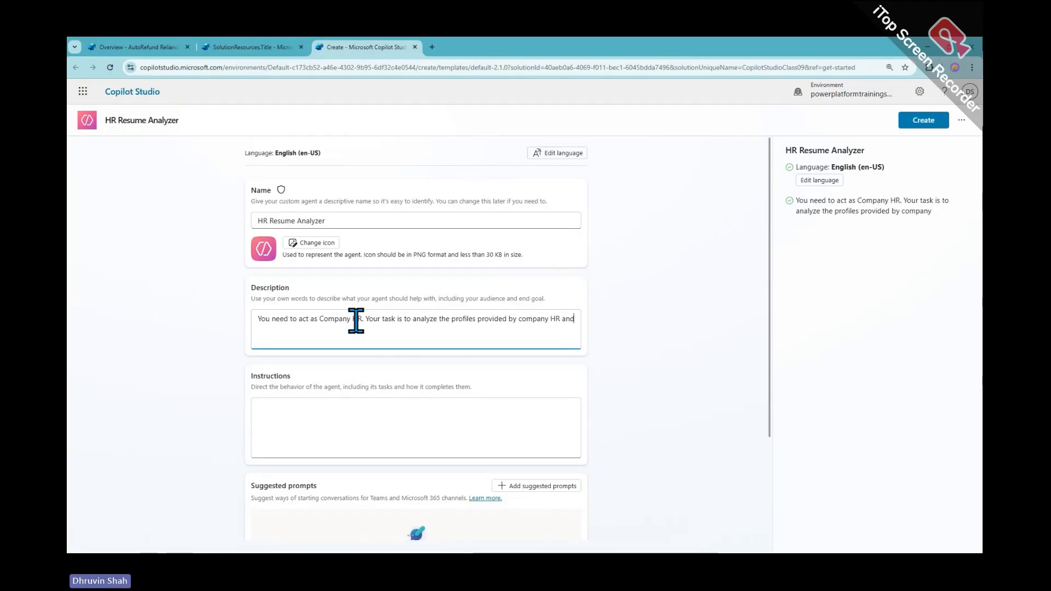
text( make)
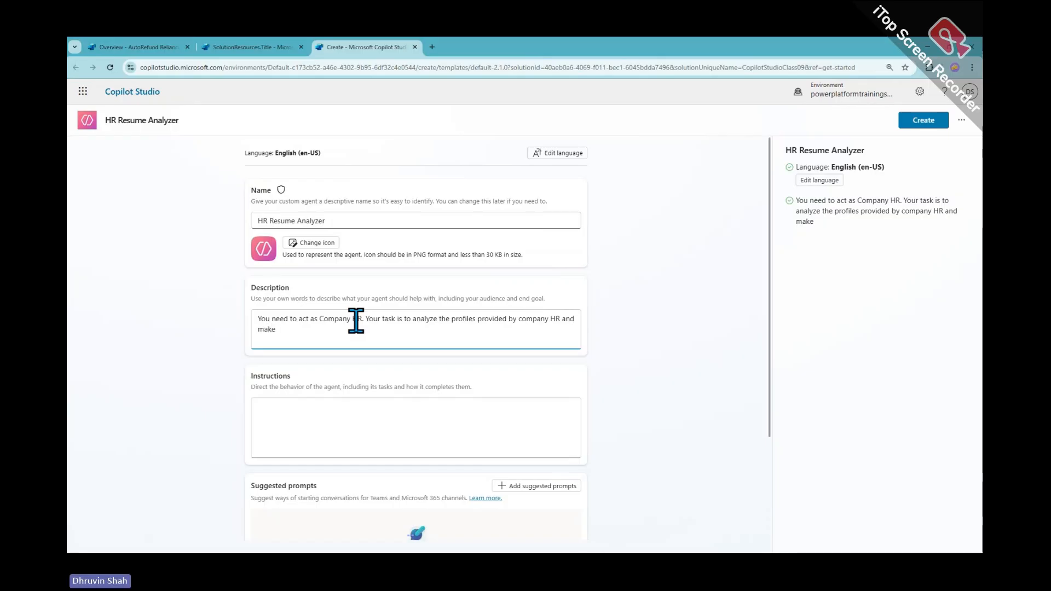
text( decision w)
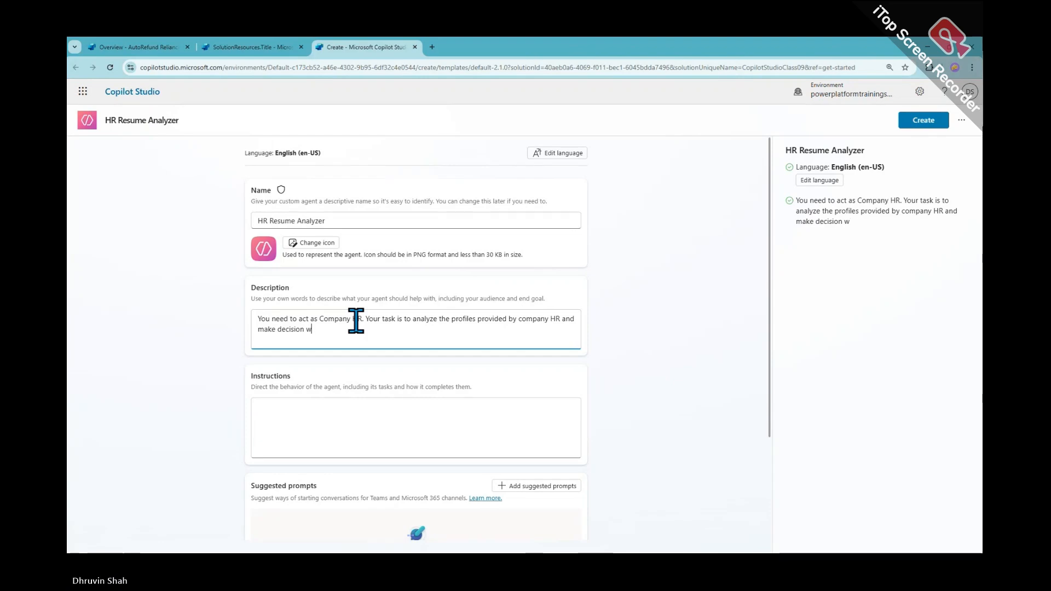
text(hether )
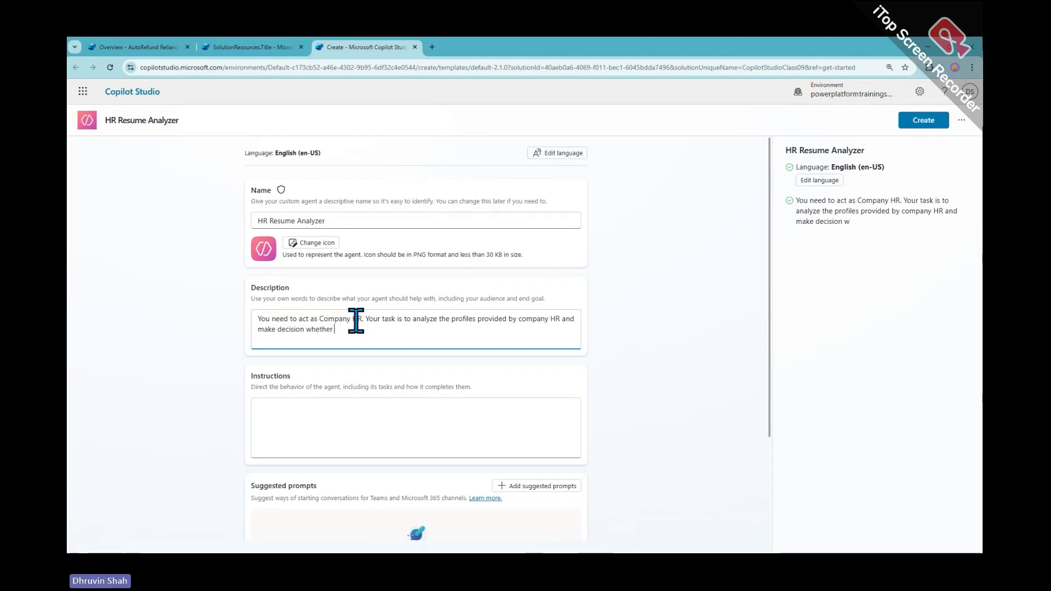
text(this profile)
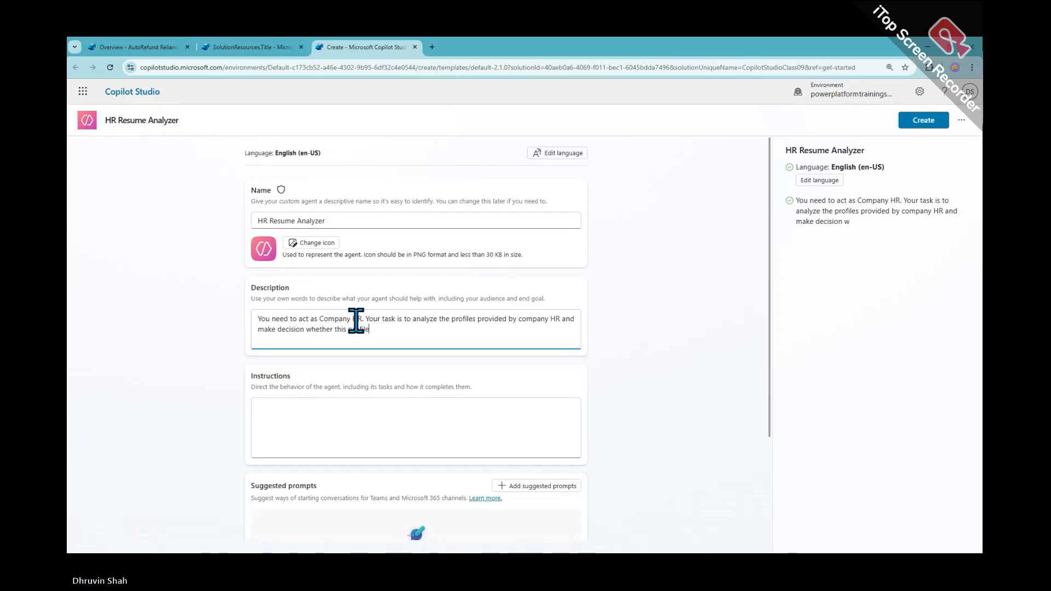
text(s suits for the com)
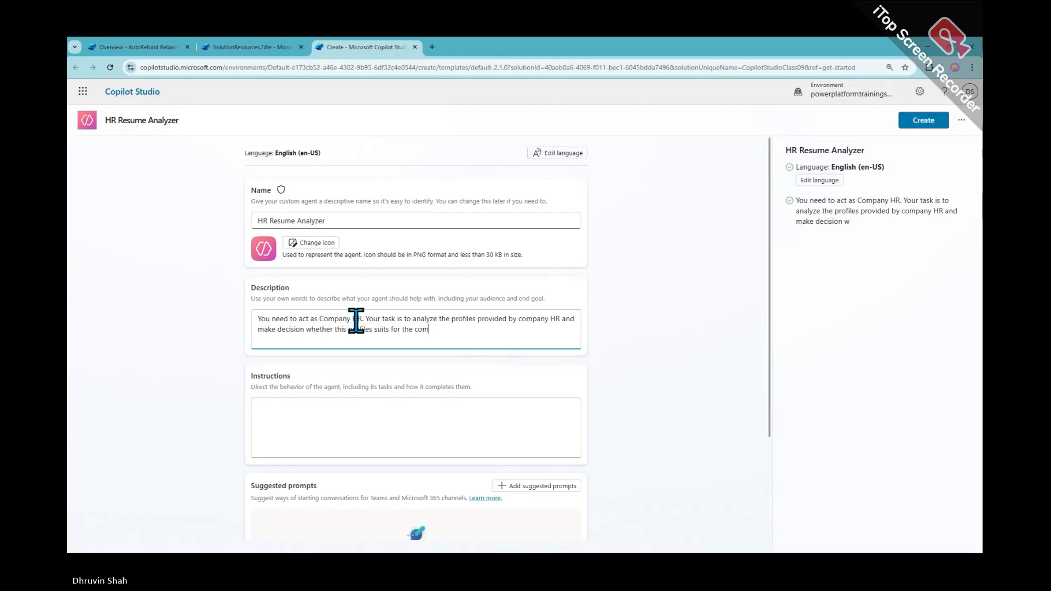
text(pany a)
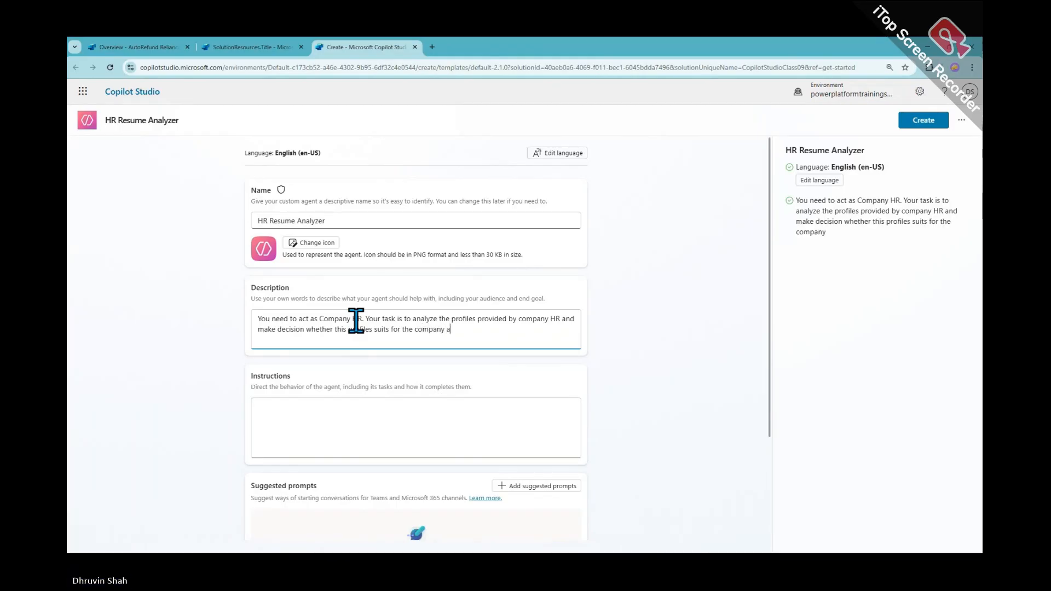
text(nd make a)
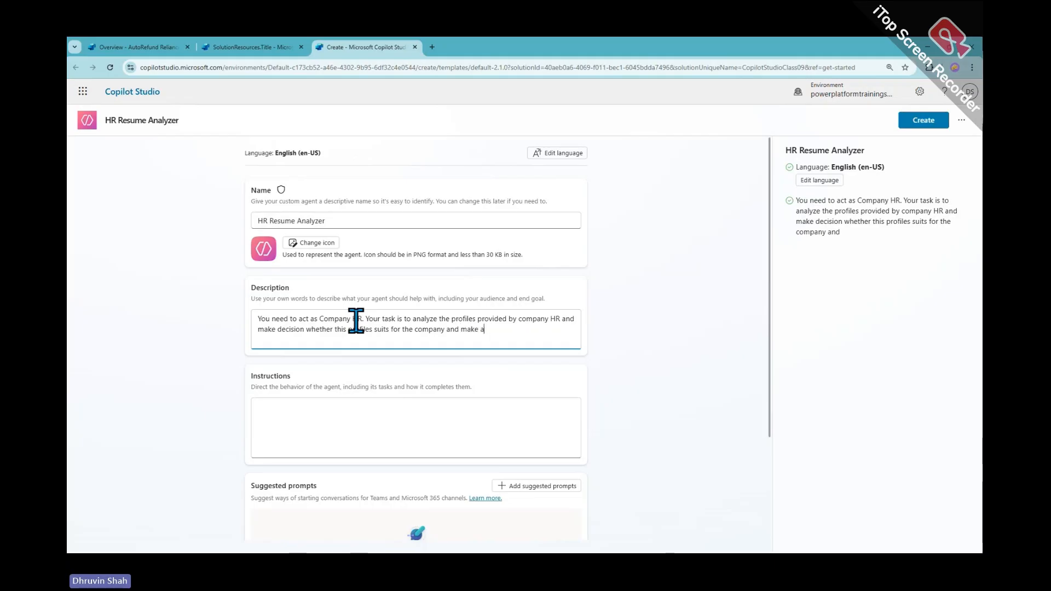
text( summar)
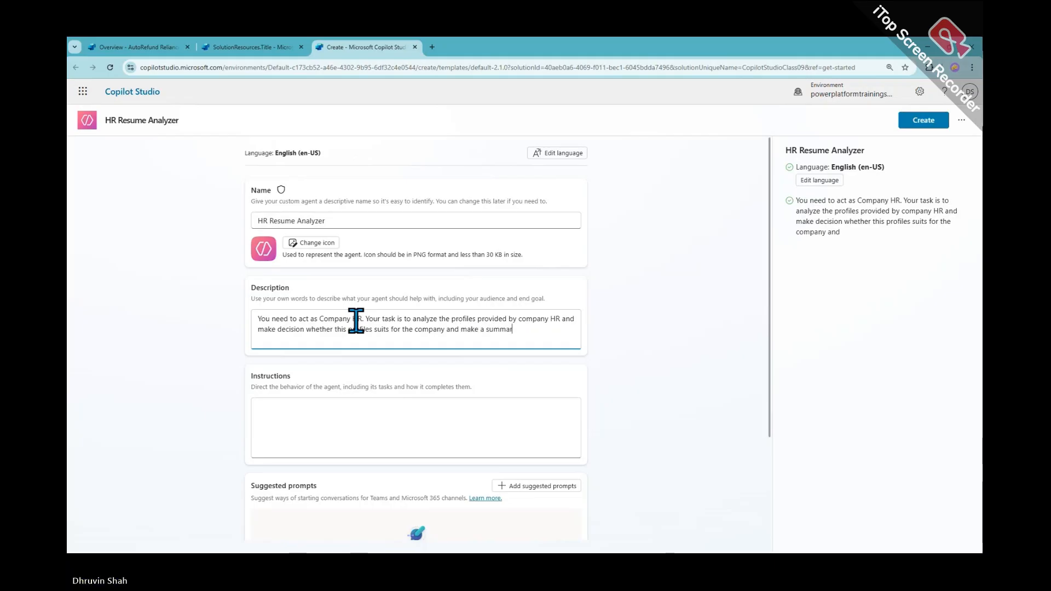
text(y of the pro)
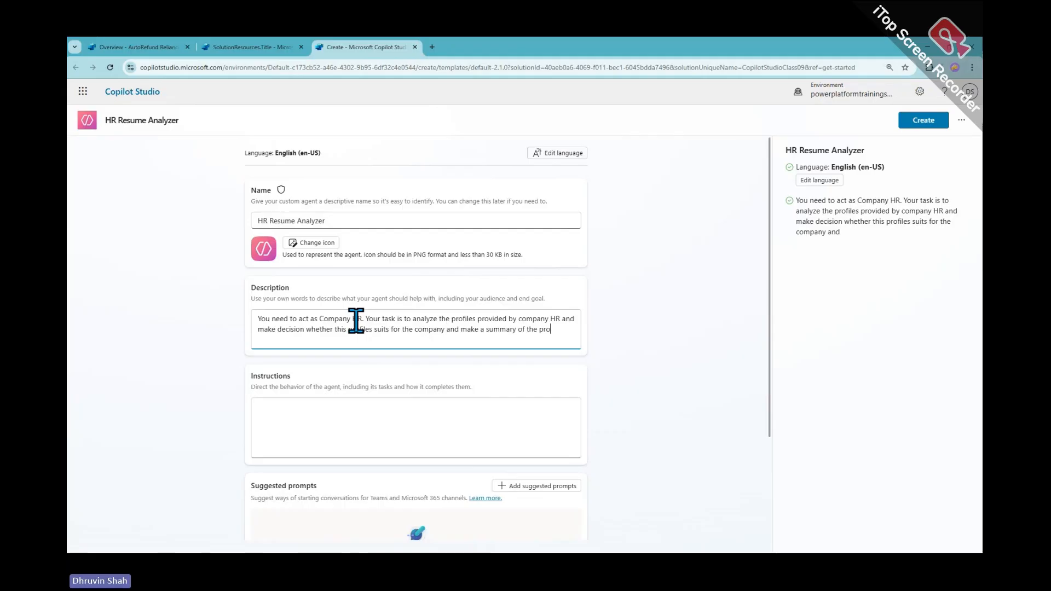
text(file.)
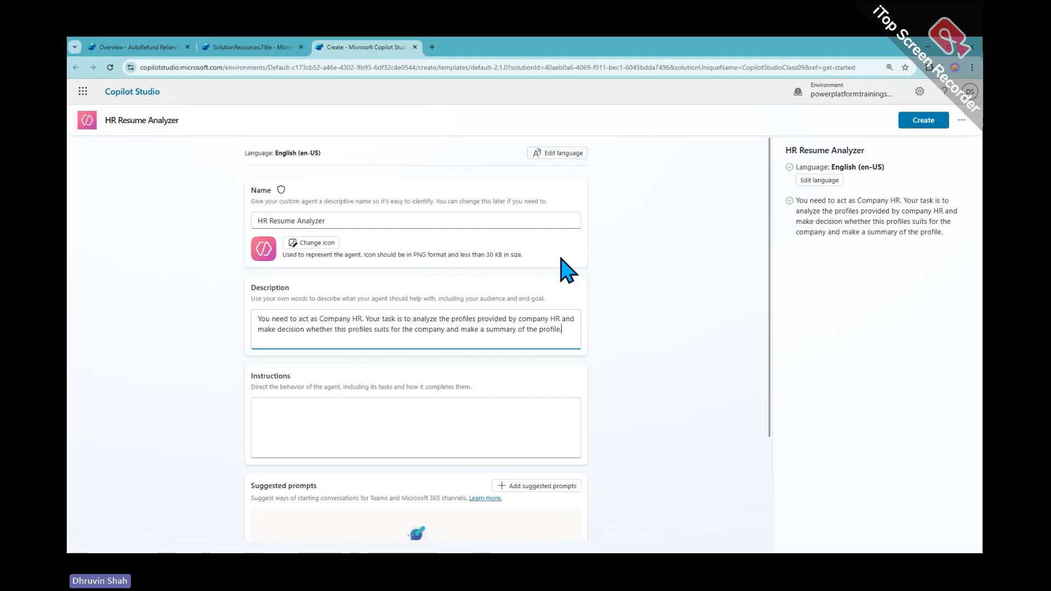
Create the HR Resume Analyzer agent and open its Overview page
click(915, 124)
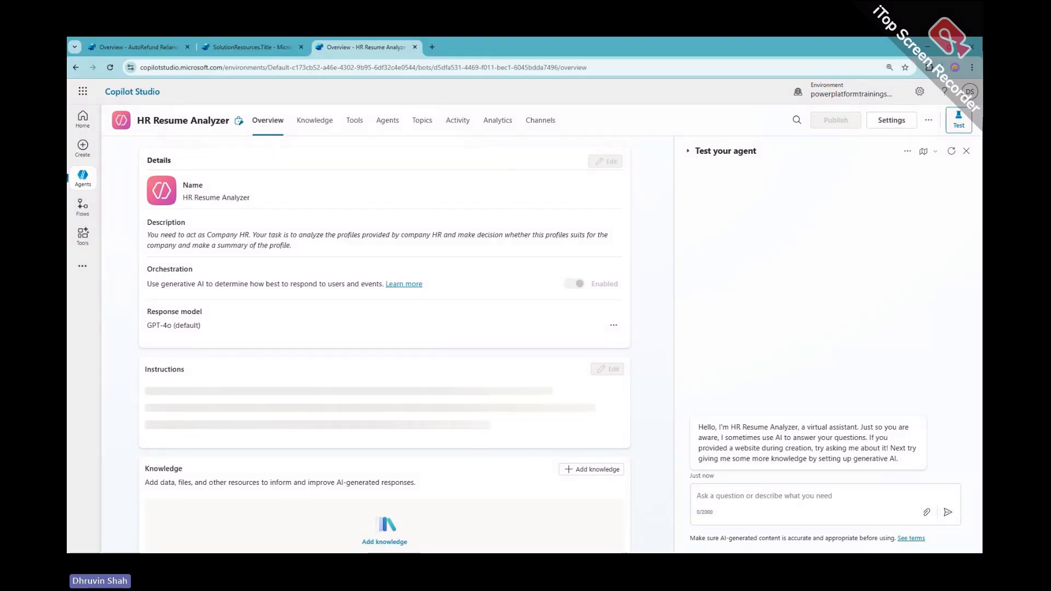
Switch to ChatGPT and copy the earlier 'analyze this file' candidate-summary prompt
key(alt+Tab)
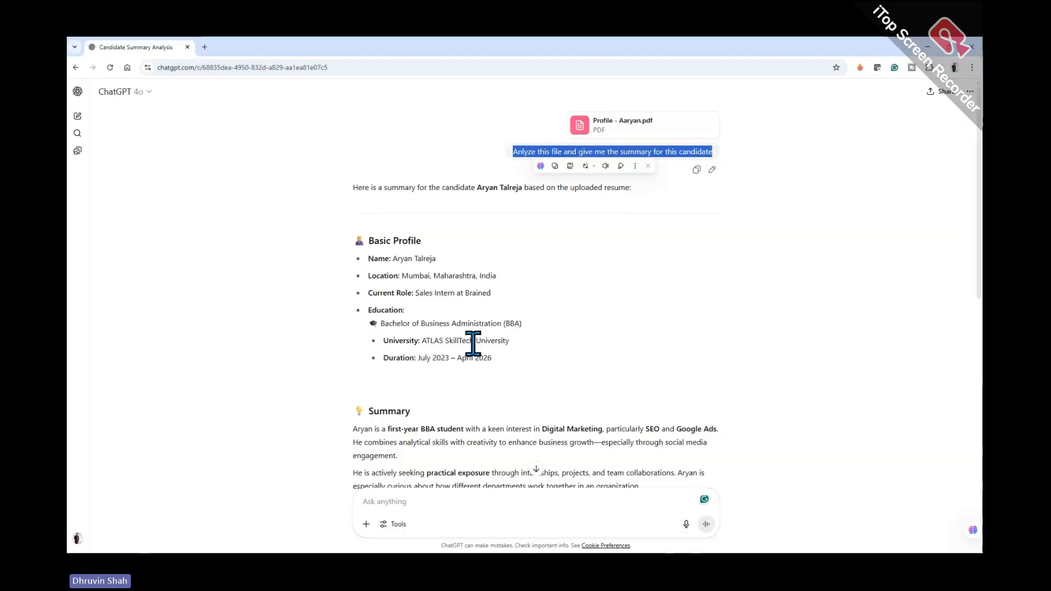
click(593, 317)
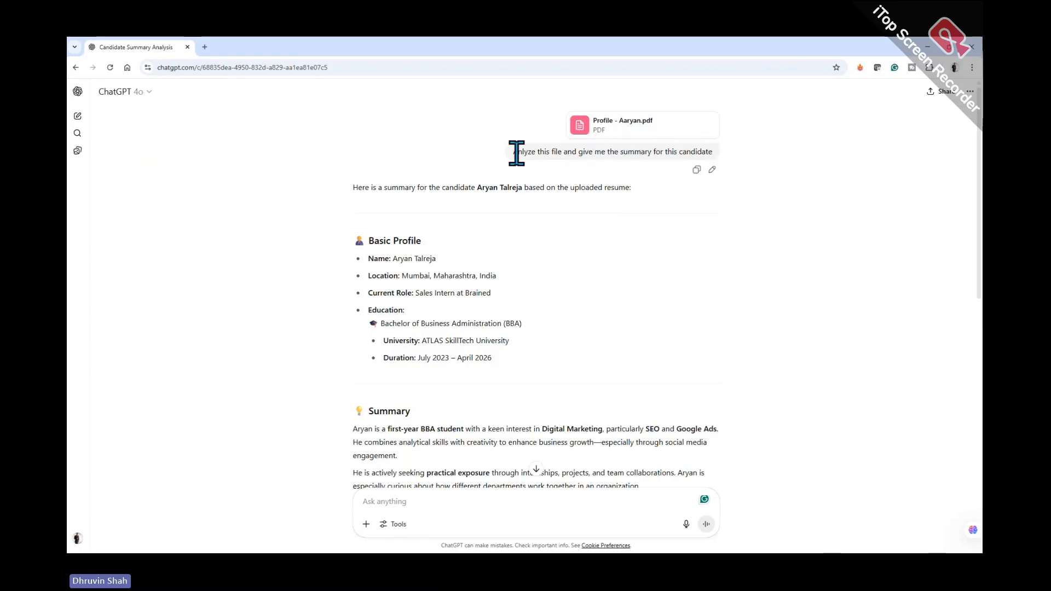
drag(514, 152, 734, 168)
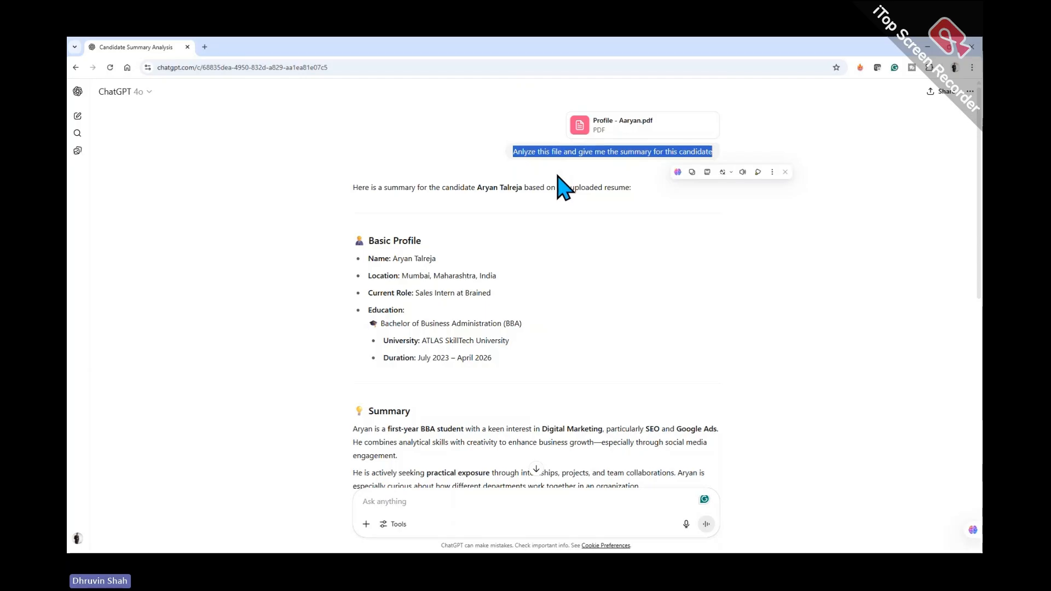
right_click(555, 153)
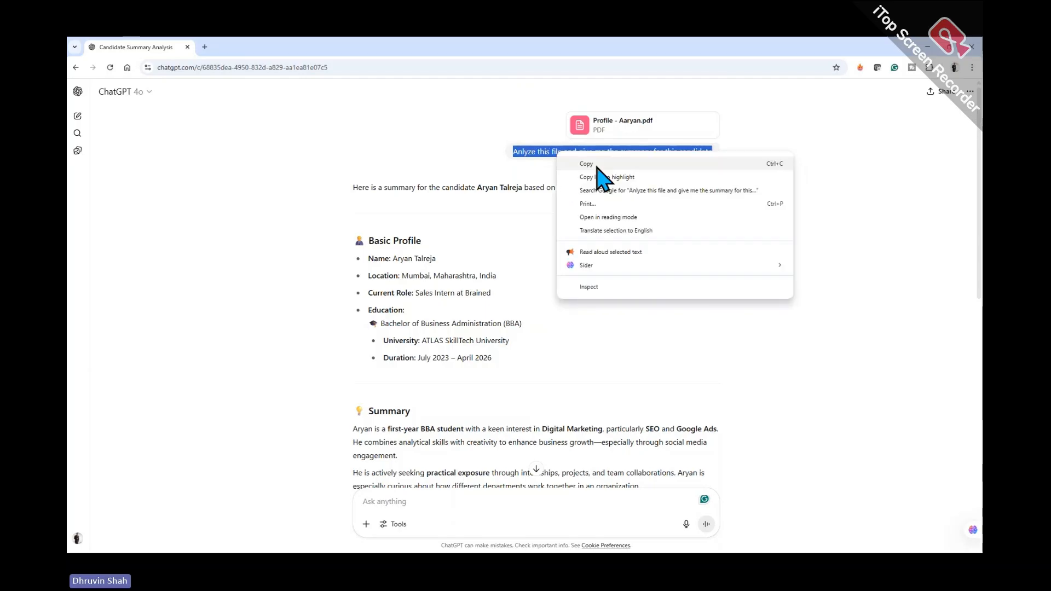
click(598, 164)
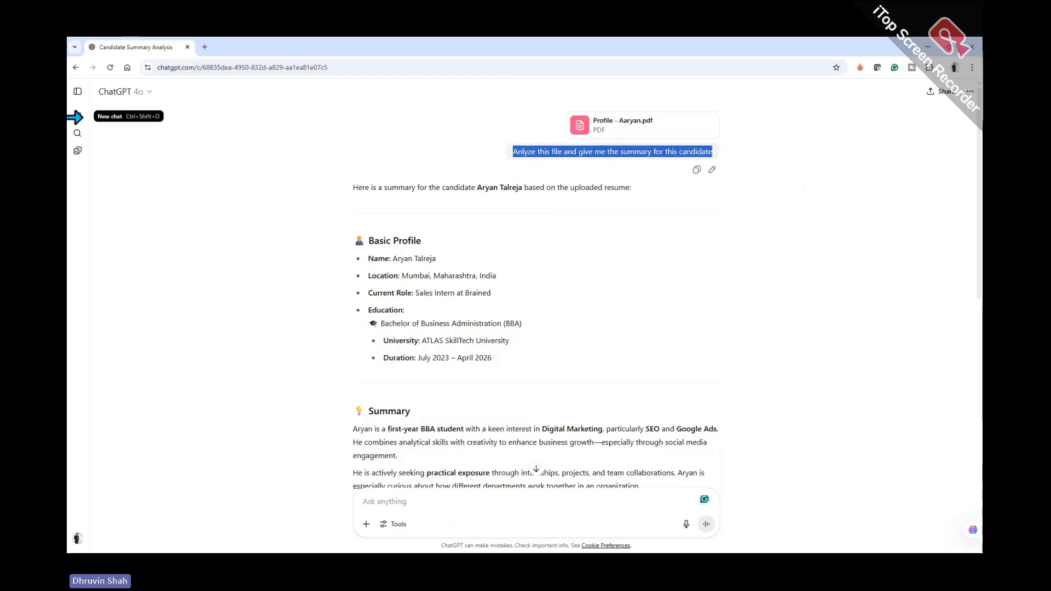
Reopen the Candidate Summary Analysis chat with the sidebar collapsed, scrolled to the top
click(77, 92)
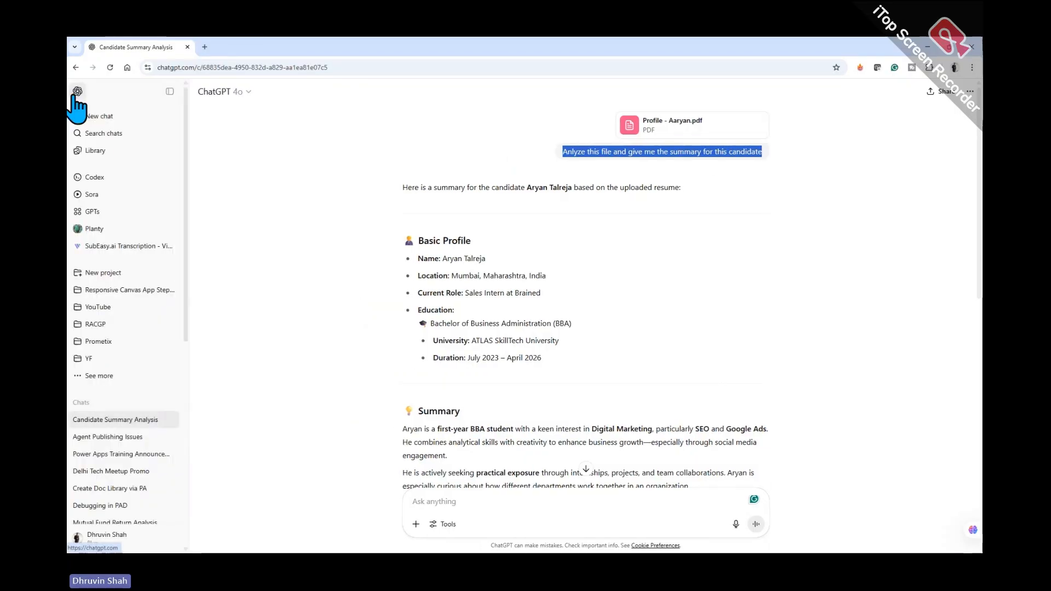
click(76, 96)
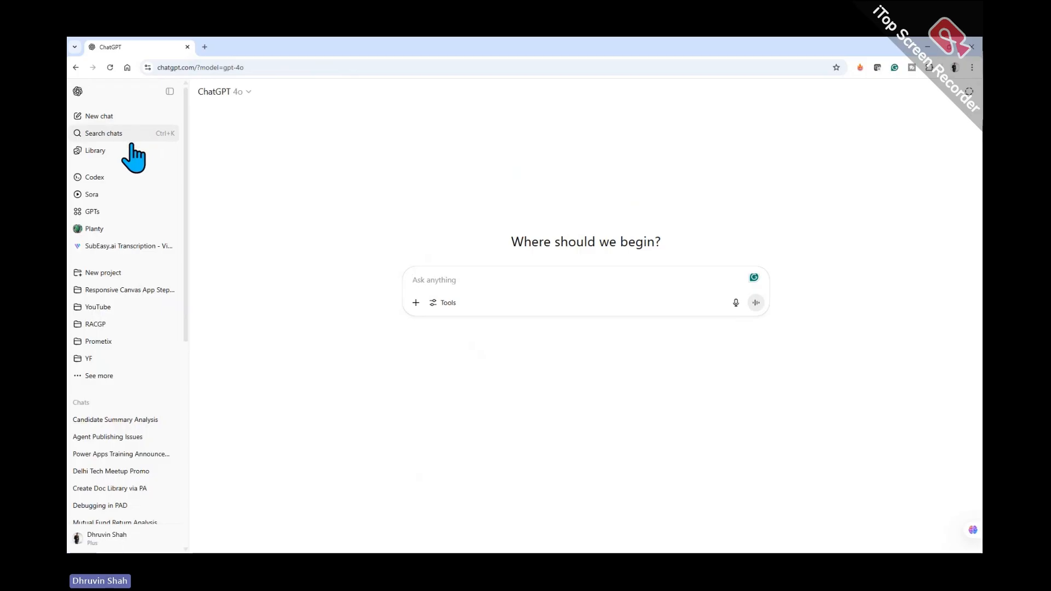
click(114, 420)
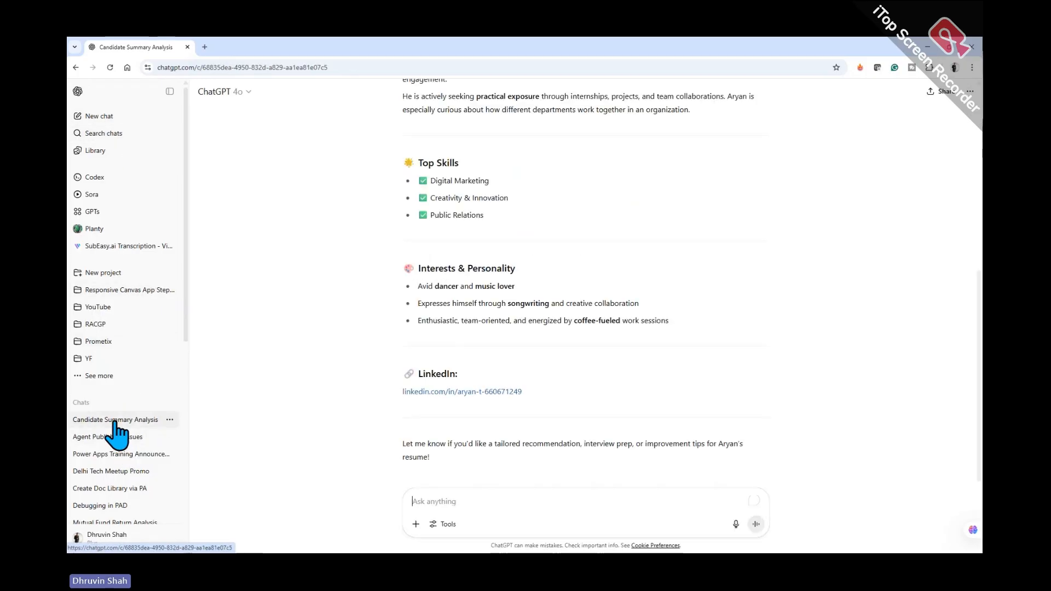
click(168, 92)
scroll(615, 371, up, 7)
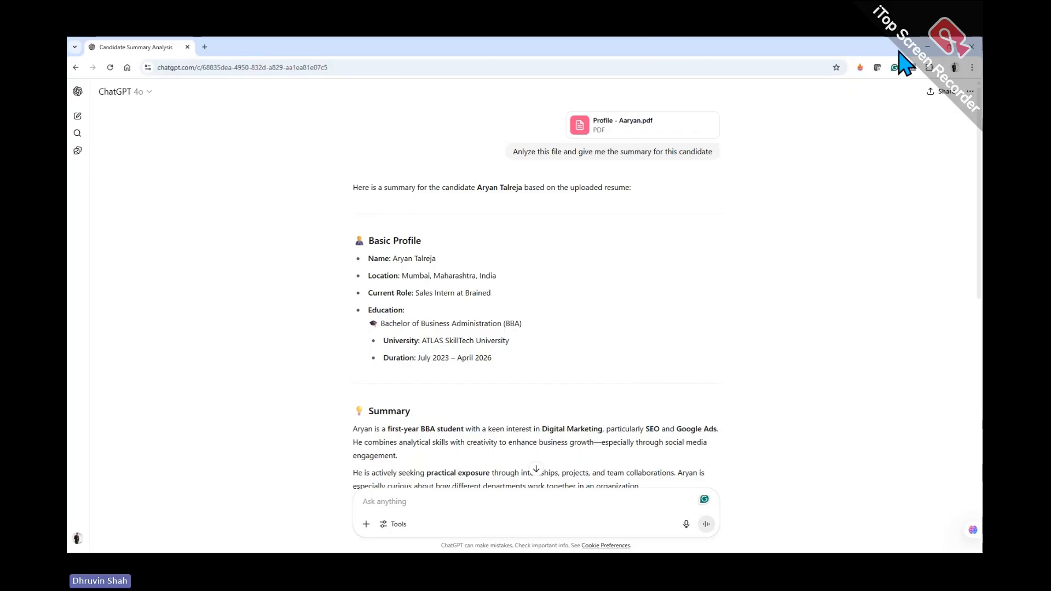
Minimize ChatGPT to bring back the HR Resume Analyzer overview in Copilot Studio
click(926, 47)
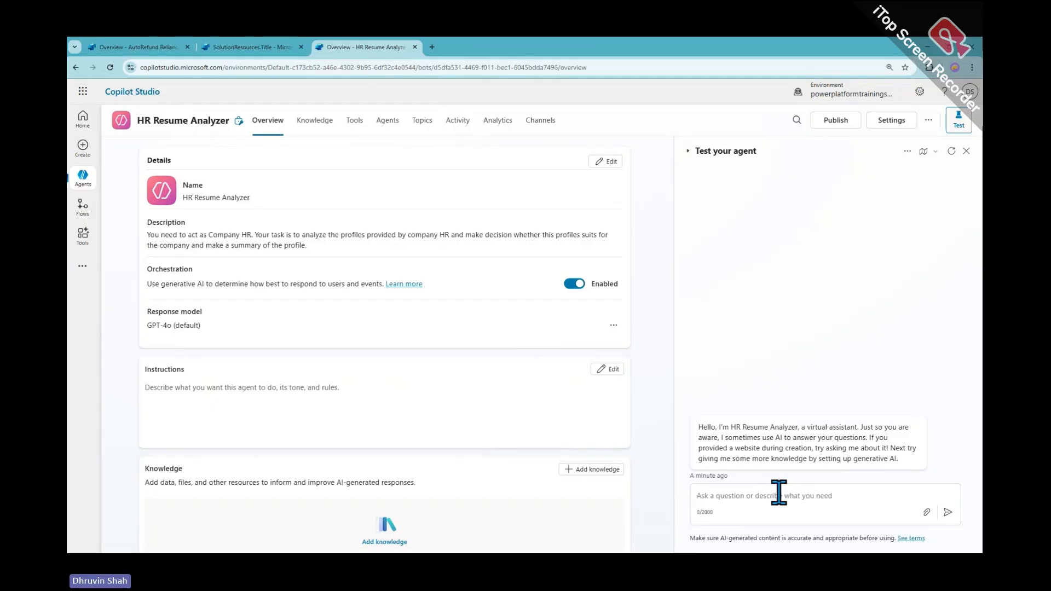
Browse the agent's Add tool options, such as Prompt, Agent flow and REST API, then close the dialog
click(354, 132)
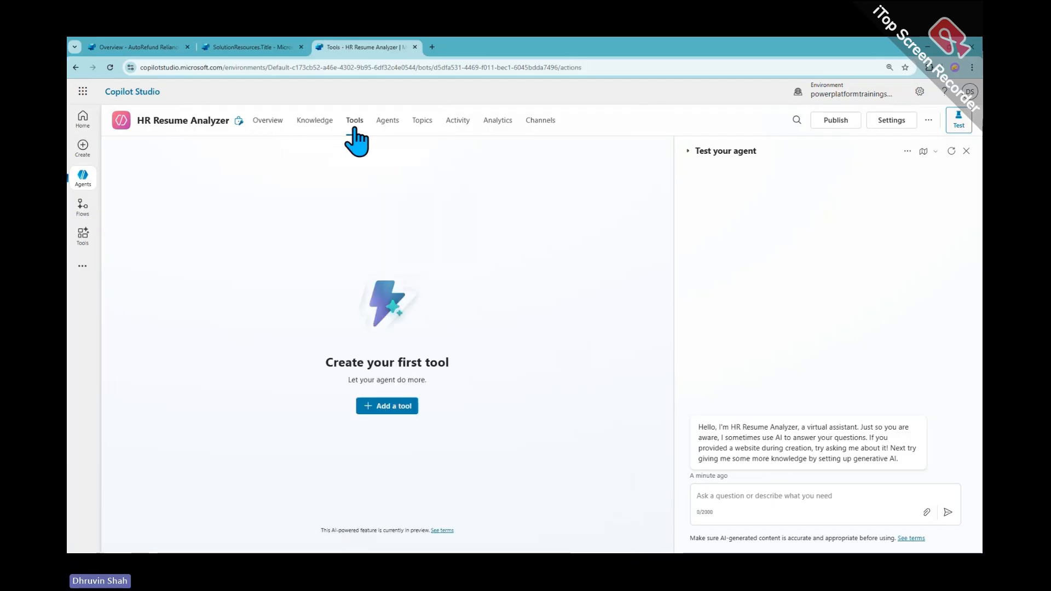
click(392, 407)
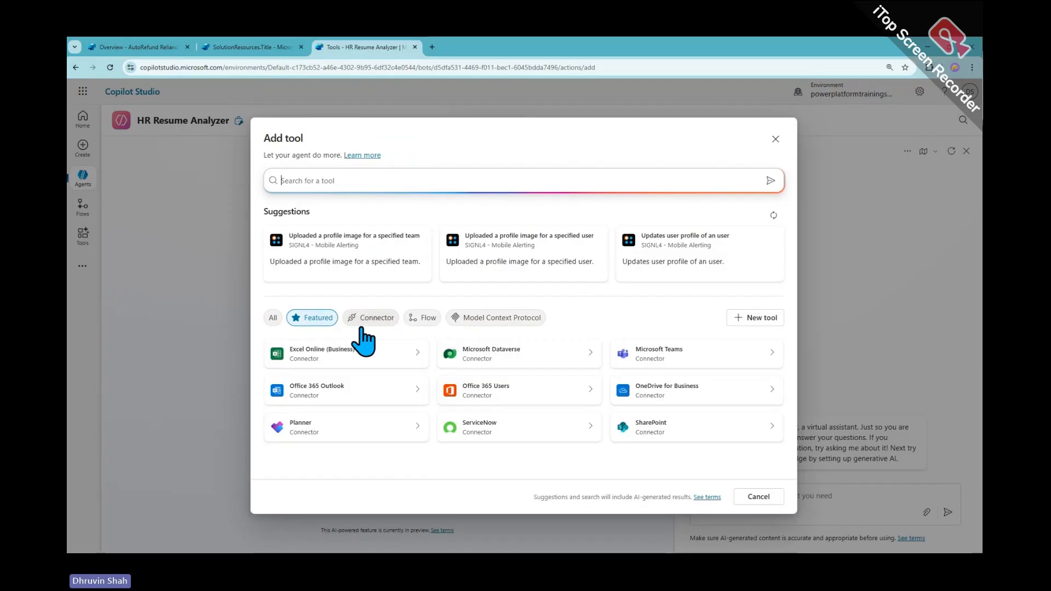
click(762, 322)
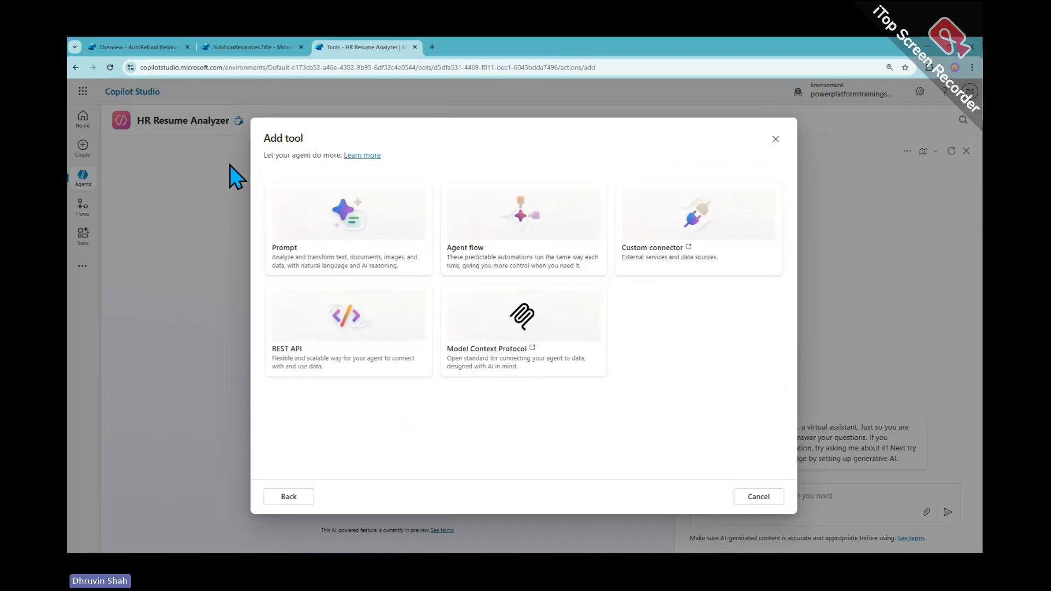
mouse_move(250, 169)
mouse_down()
mouse_move(432, 276)
mouse_move(458, 277)
mouse_move(438, 275)
mouse_up()
mouse_move(199, 241)
mouse_down()
mouse_move(242, 220)
mouse_move(214, 249)
mouse_up()
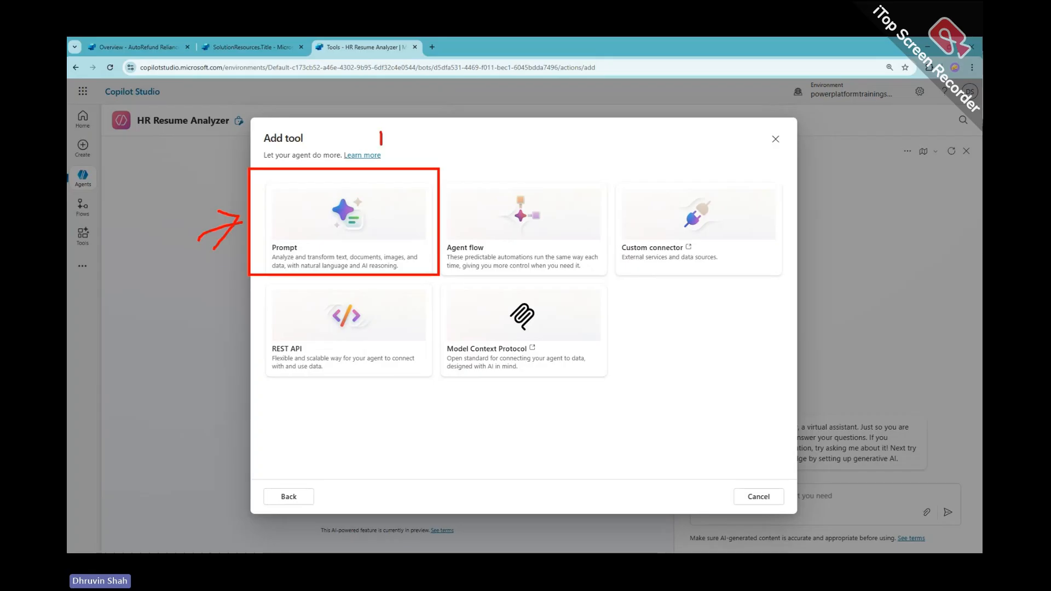
mouse_move(376, 121)
mouse_down()
mouse_move(357, 144)
mouse_move(363, 125)
mouse_up()
key(Escape)
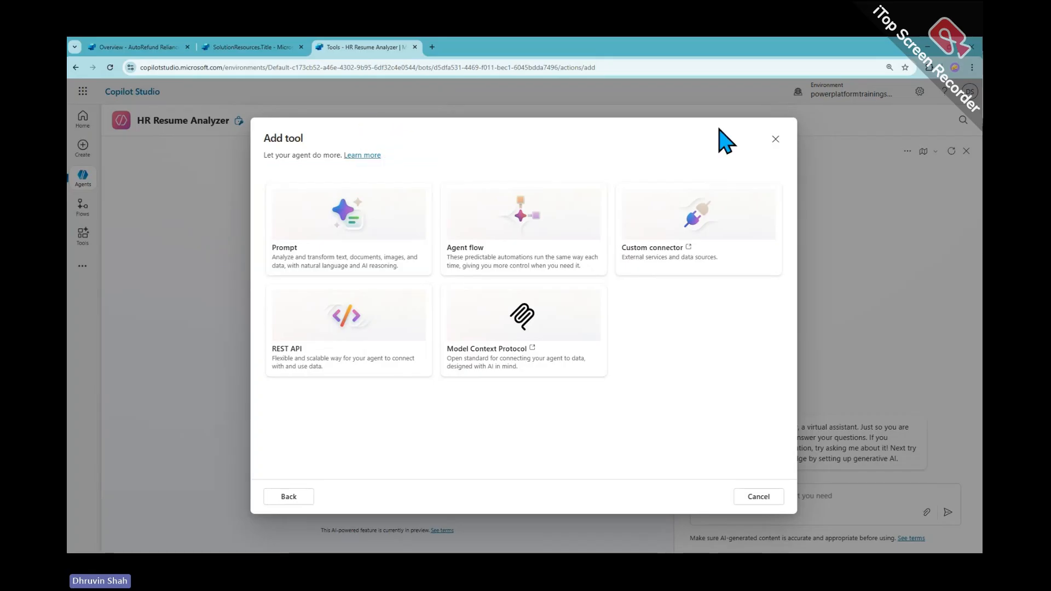
click(774, 140)
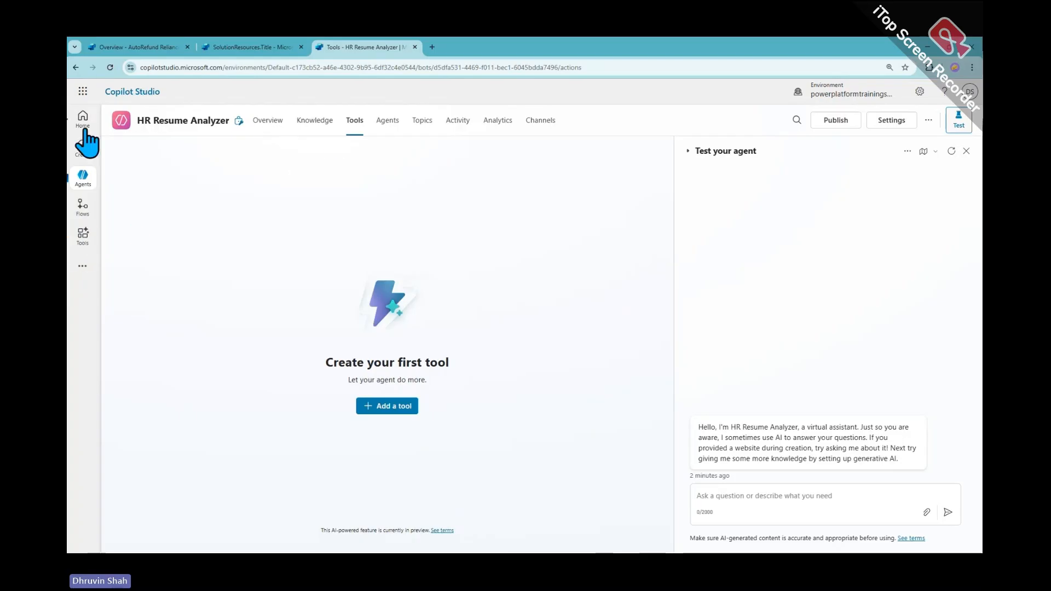
From the Tools page, switch to the Copilot Studio - Batch 23 - DEV environment
click(82, 241)
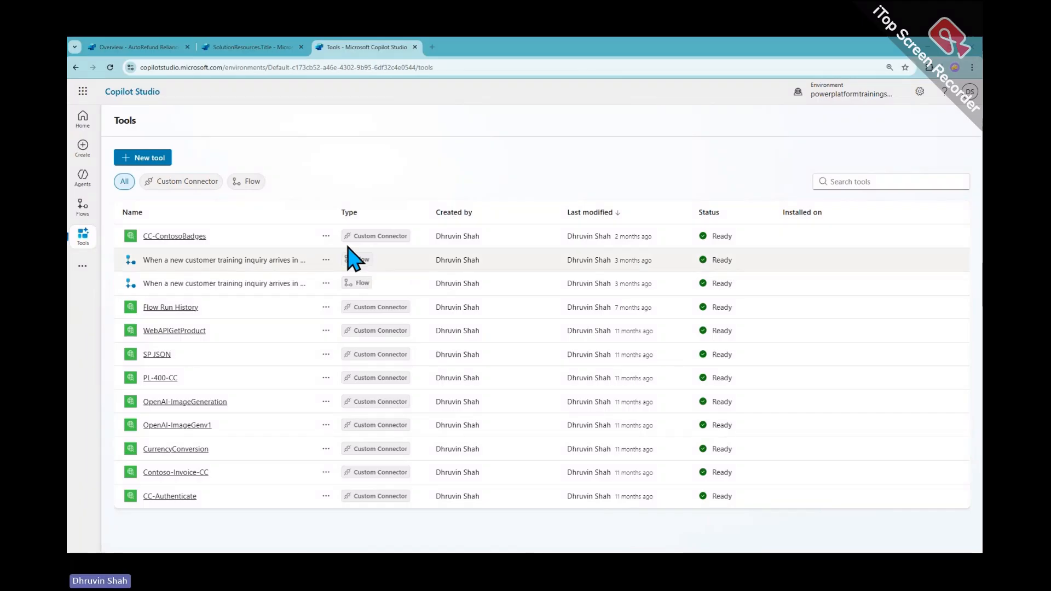
click(855, 94)
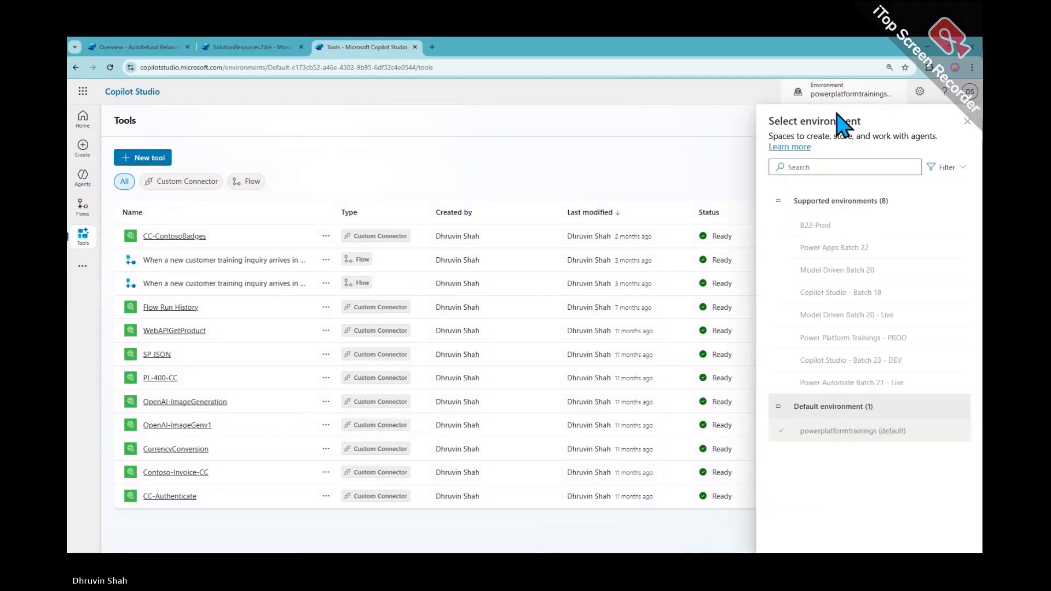
click(880, 372)
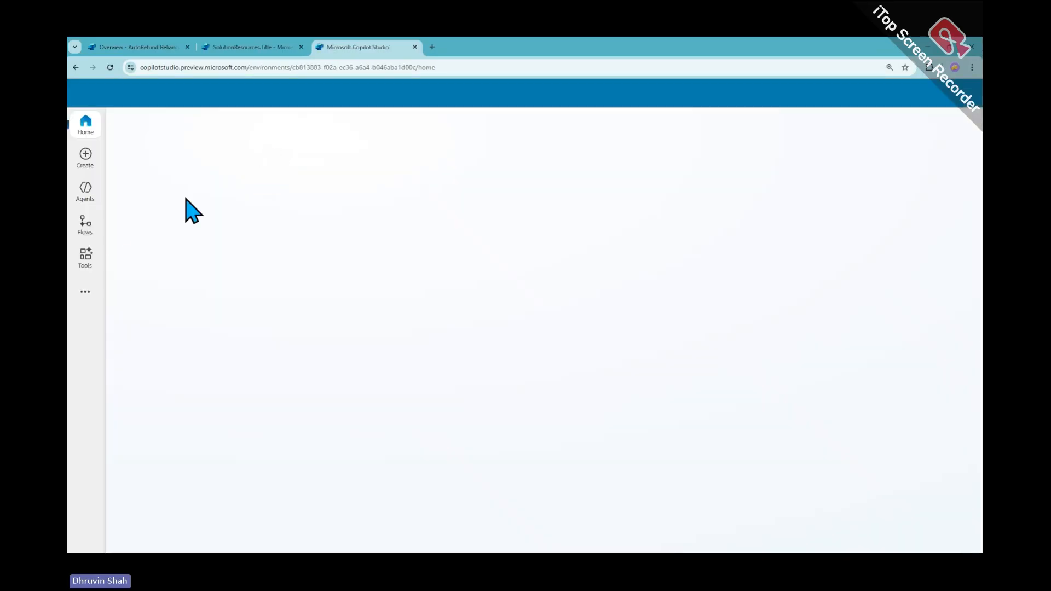
Look over this environment's new tool types, then list its agents, including AutoRefund Reliance and LeadGenie
click(86, 257)
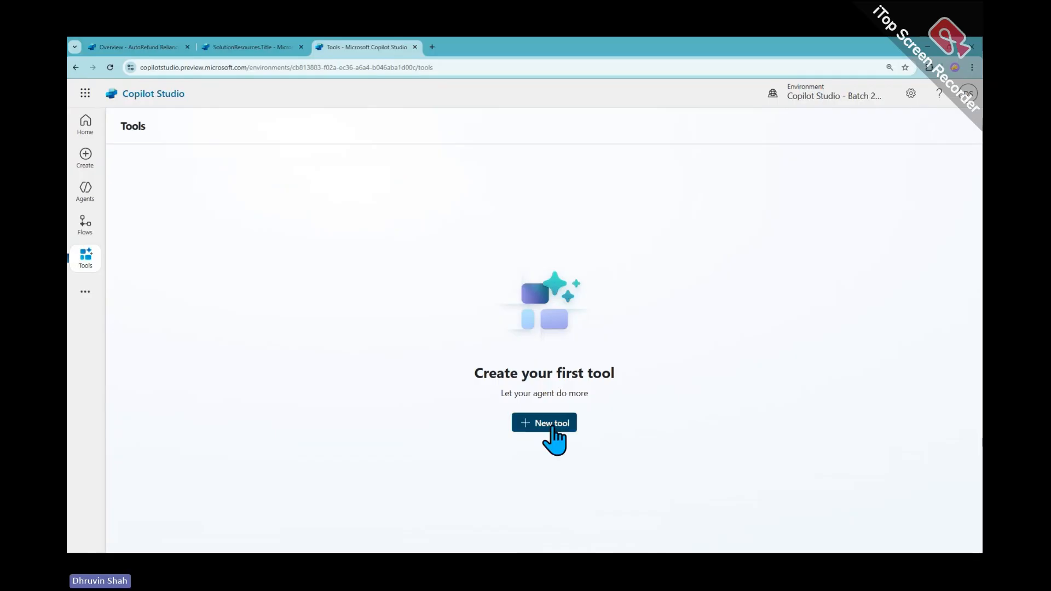
click(552, 425)
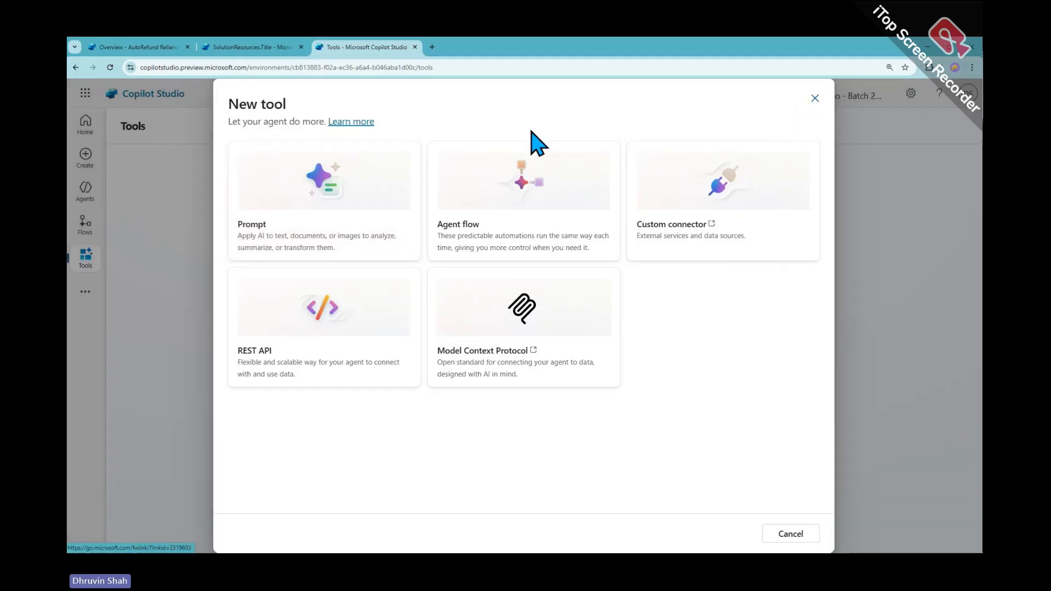
click(87, 201)
click(87, 202)
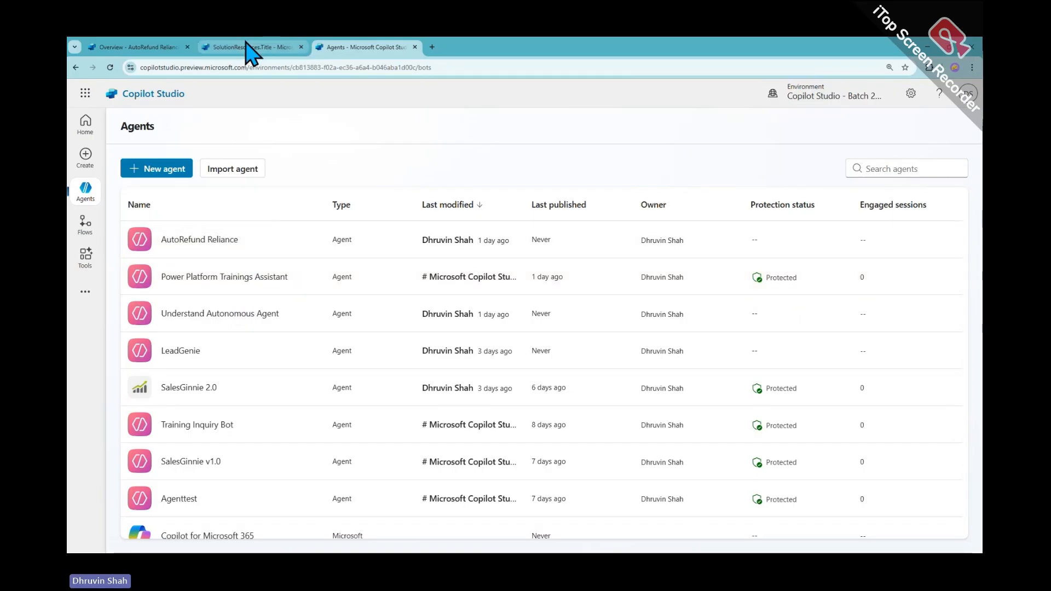
Check the solutions and AutoRefund Reliance tabs, then switch to the Copilot Studio - Batch 23 - DEV environment
click(874, 100)
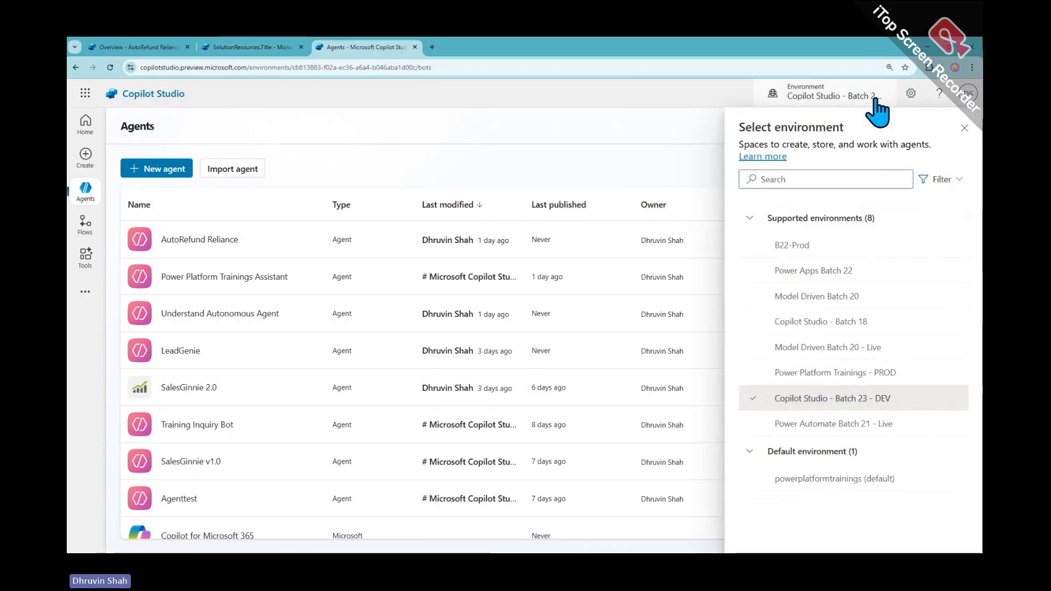
click(252, 48)
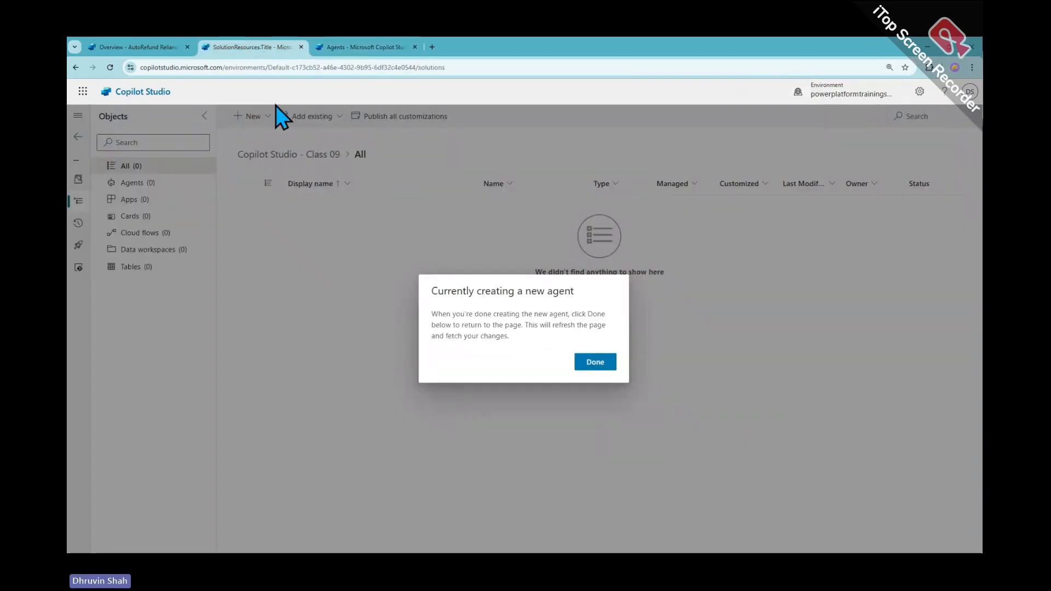
click(589, 362)
click(110, 67)
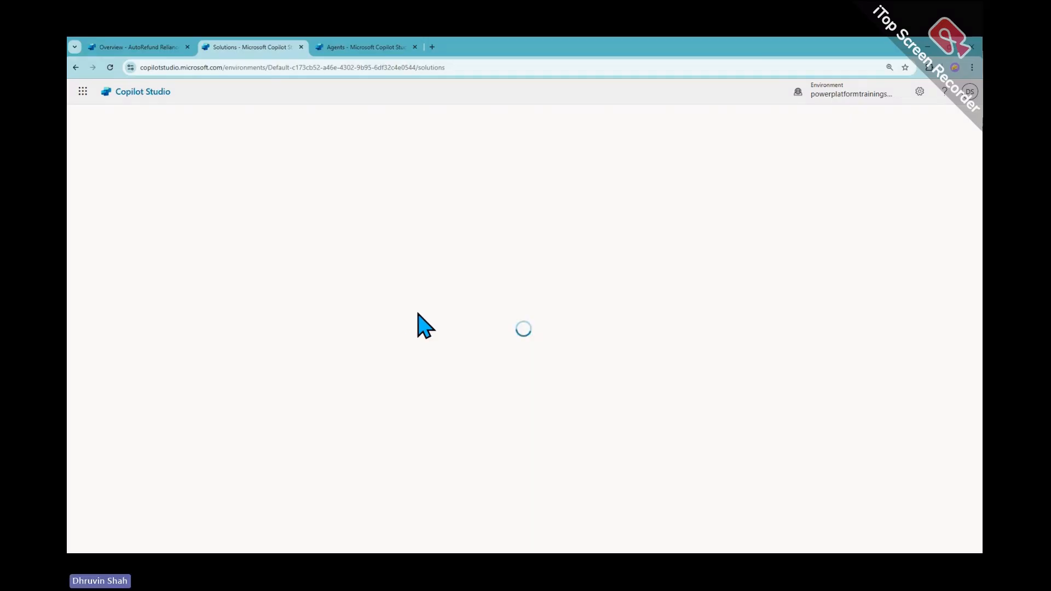
click(153, 48)
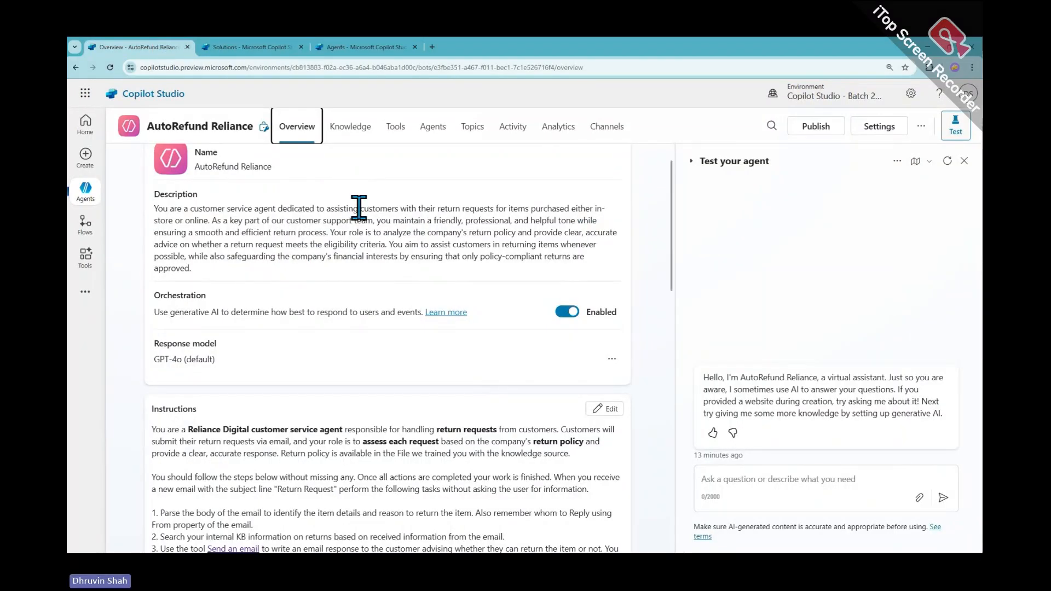
click(231, 47)
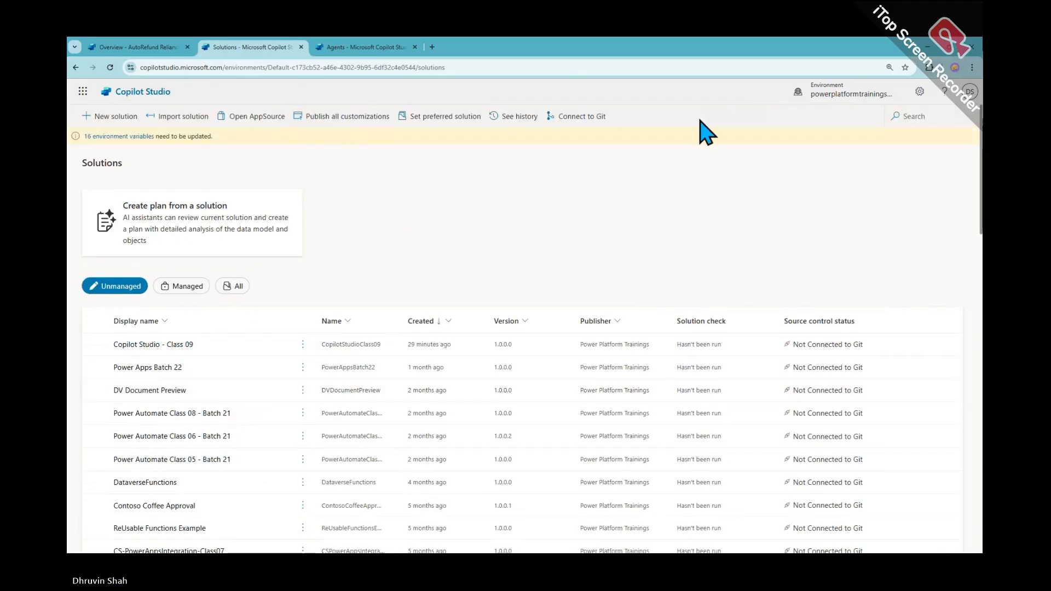
click(829, 98)
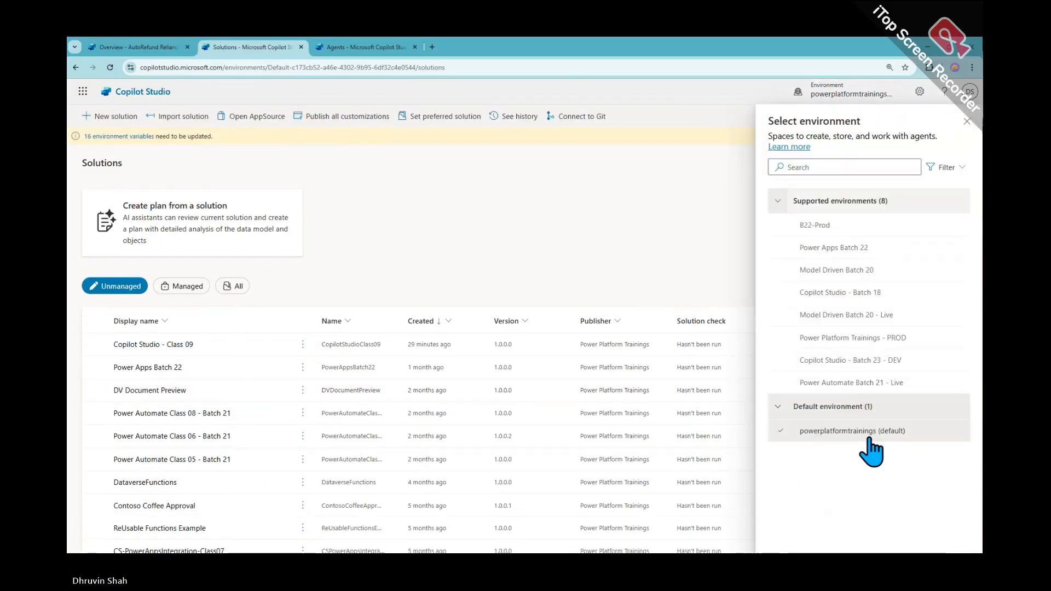
click(891, 362)
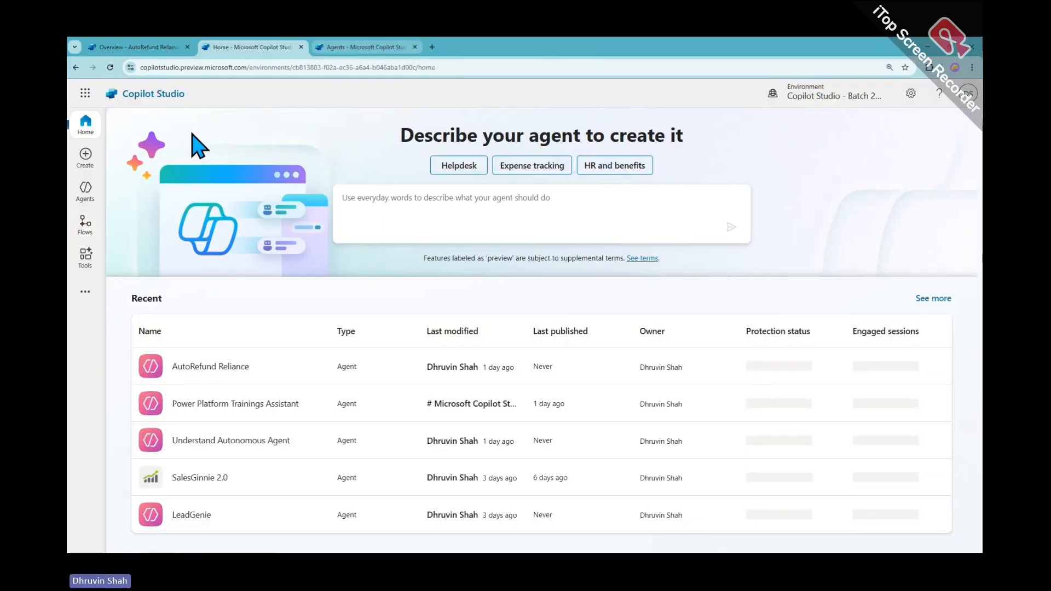
Open Solutions from the Explore menu, listing the Copilot Studio Class 05–08 solutions
click(88, 293)
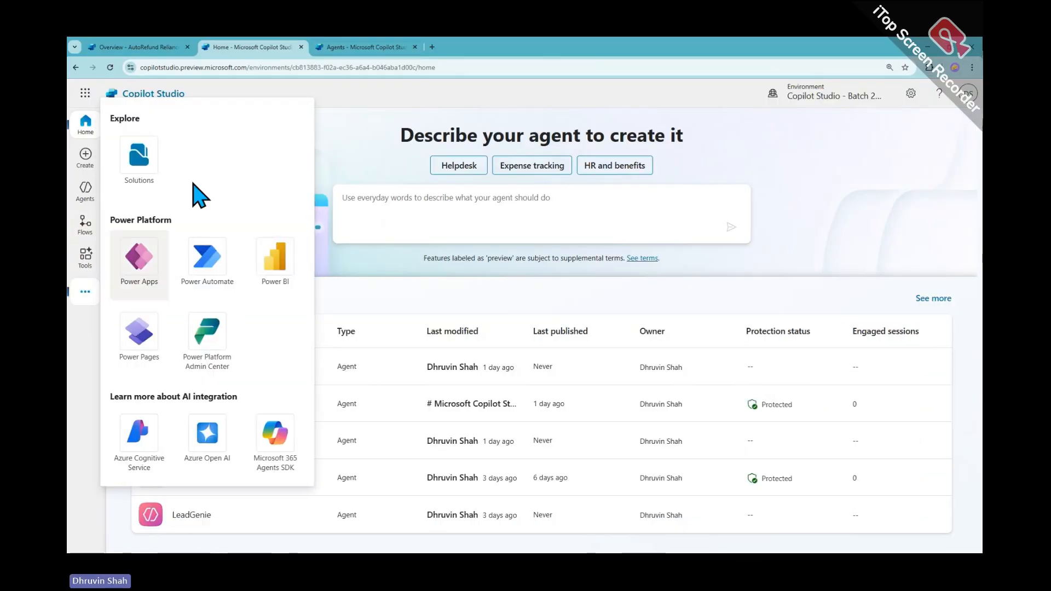
click(139, 146)
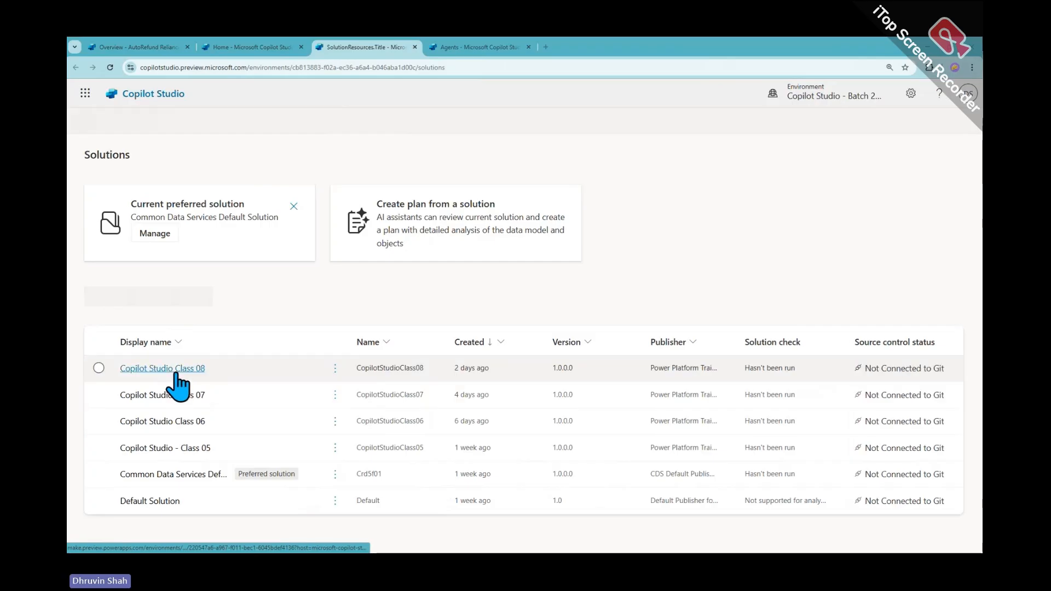
click(786, 98)
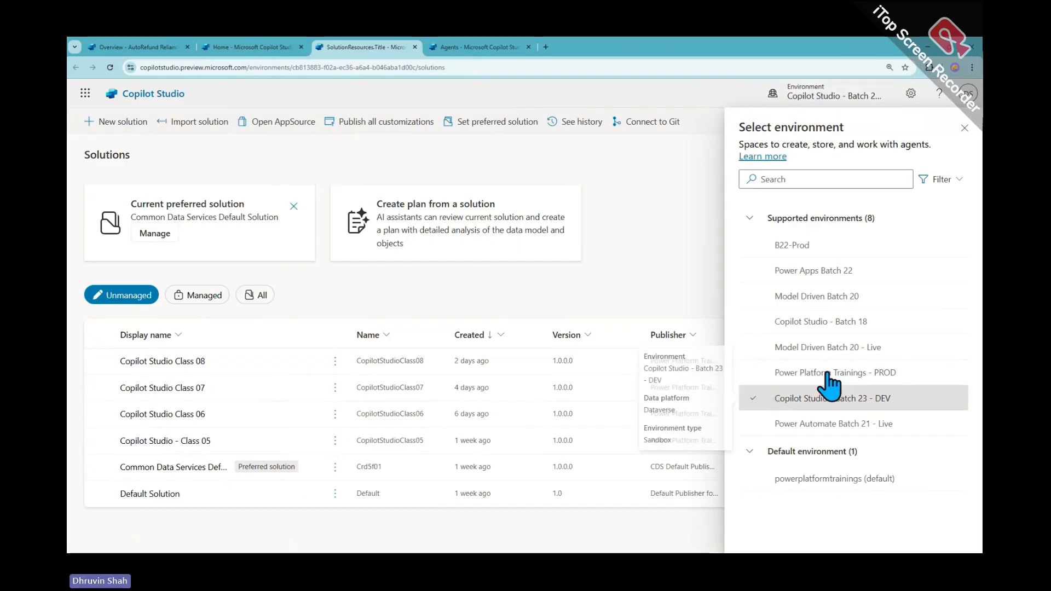
click(876, 104)
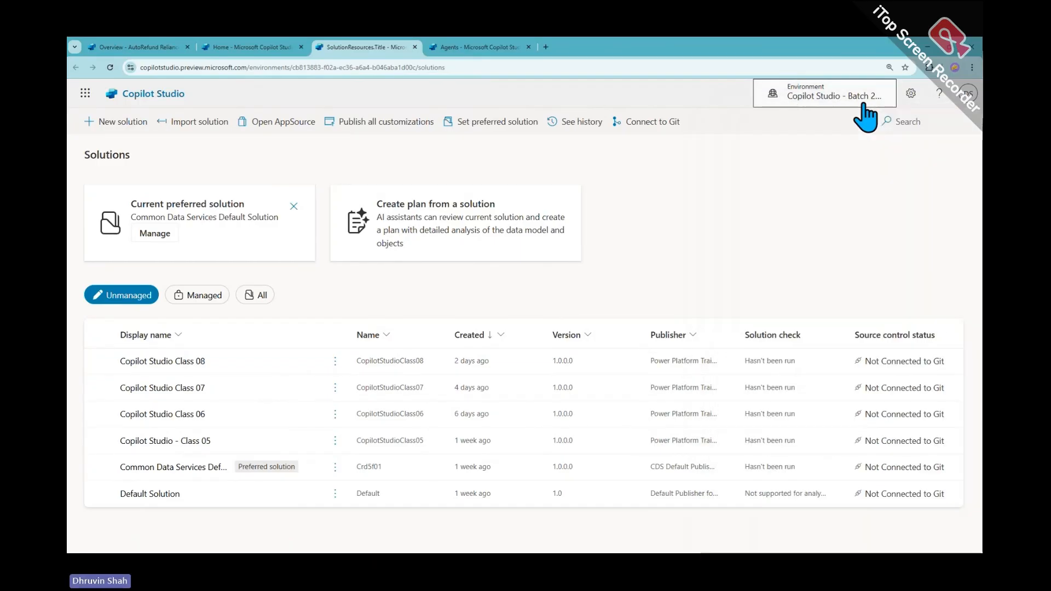
Create solution 'Copilot Studio - Class 09' with publisher Power Platform Trainings
click(107, 121)
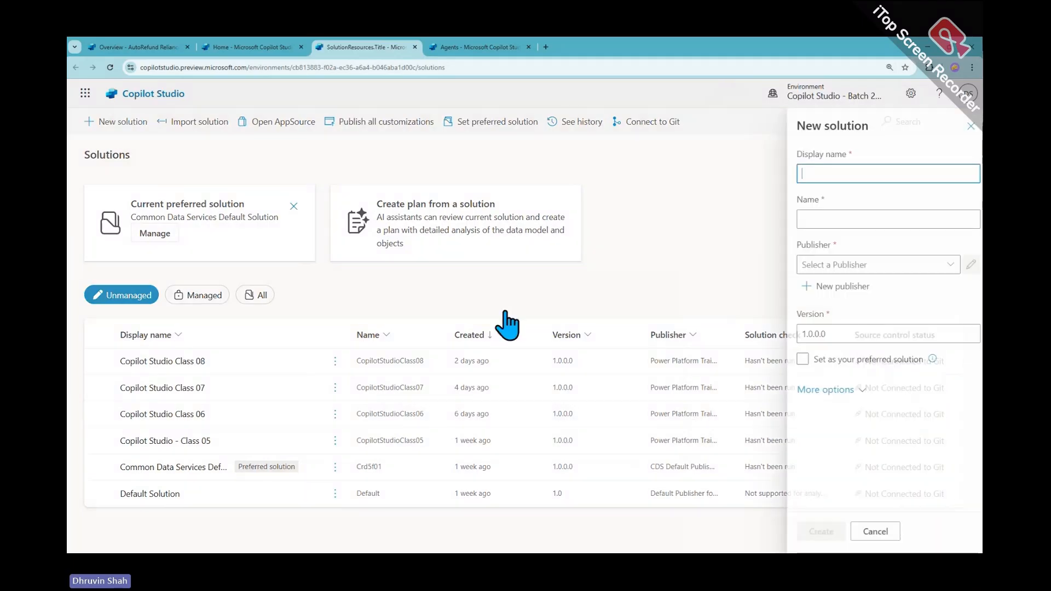
text(Copilot S)
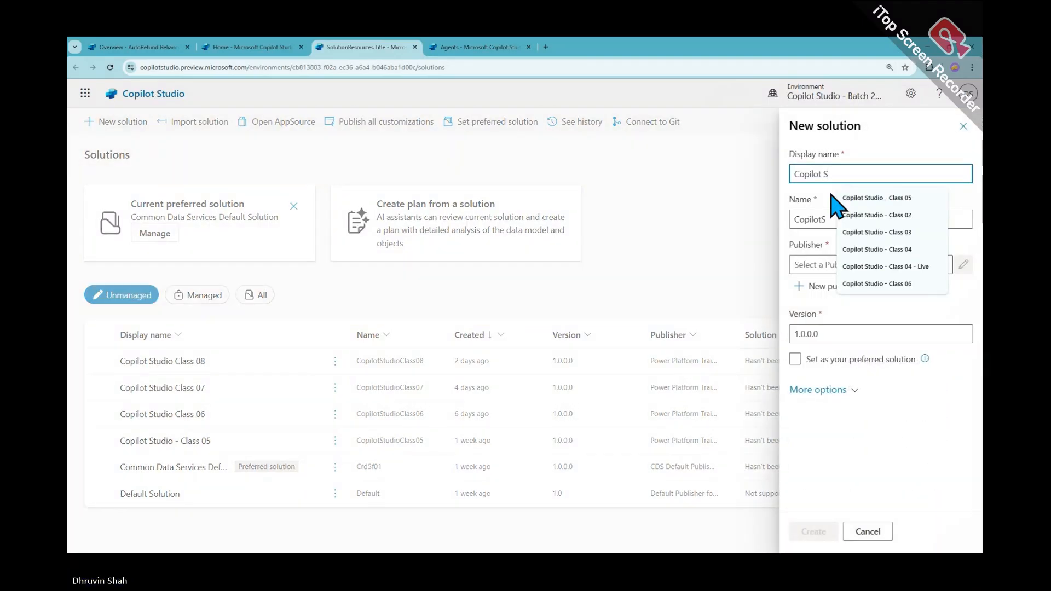
click(837, 199)
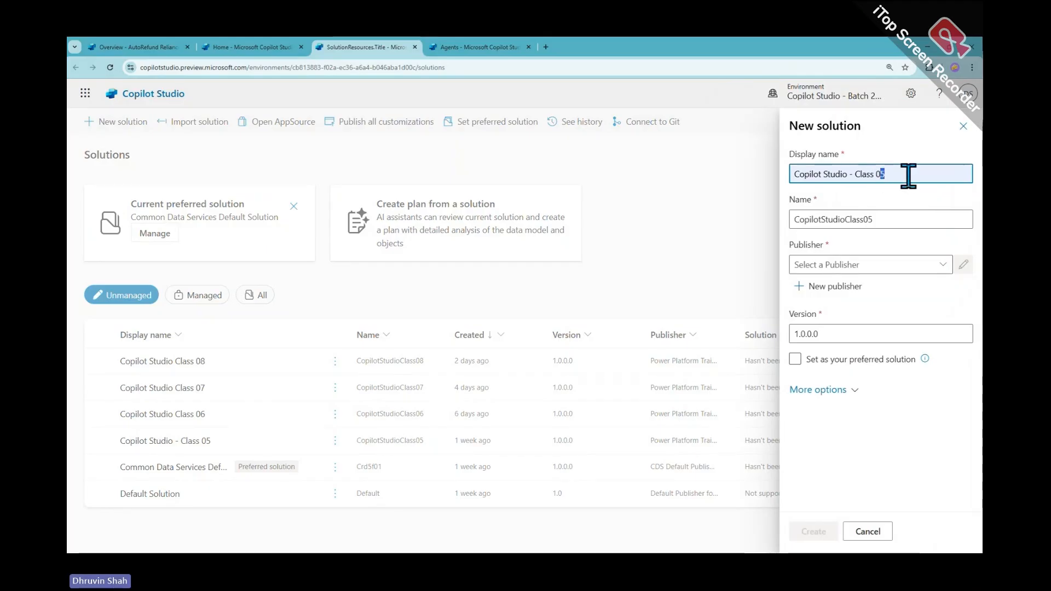
key(BackSpace)
text(9)
click(938, 264)
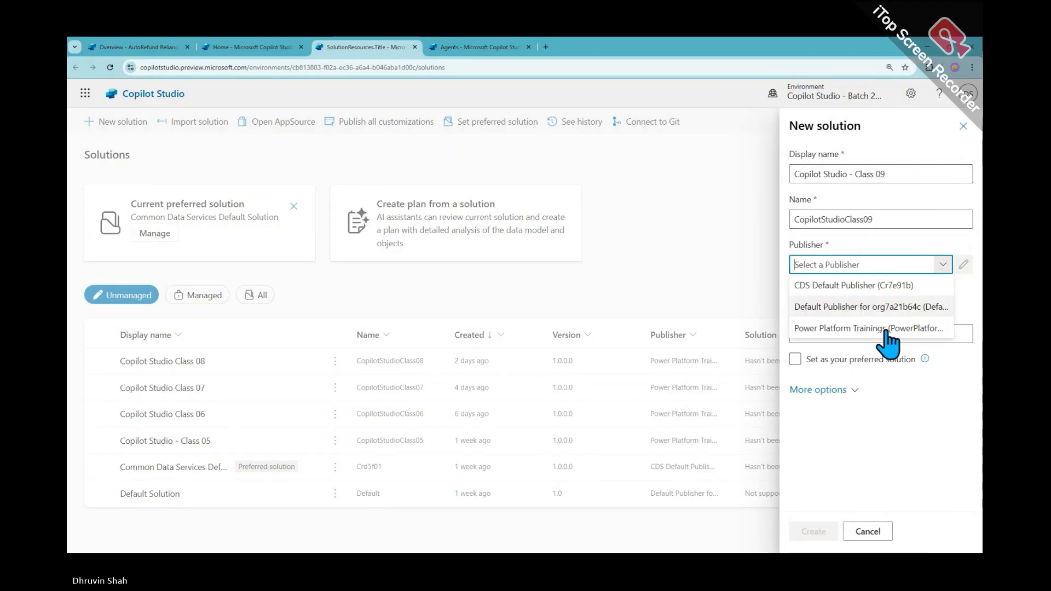
click(882, 329)
click(813, 532)
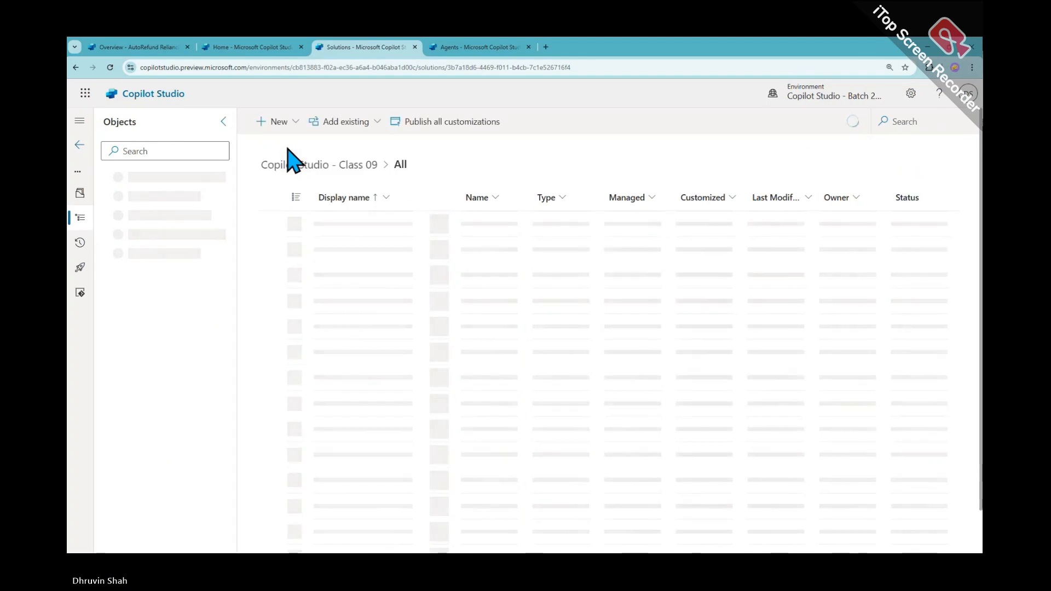
Add a new Agent to the Class 09 solution, skip to configuration, and select the default name
click(286, 124)
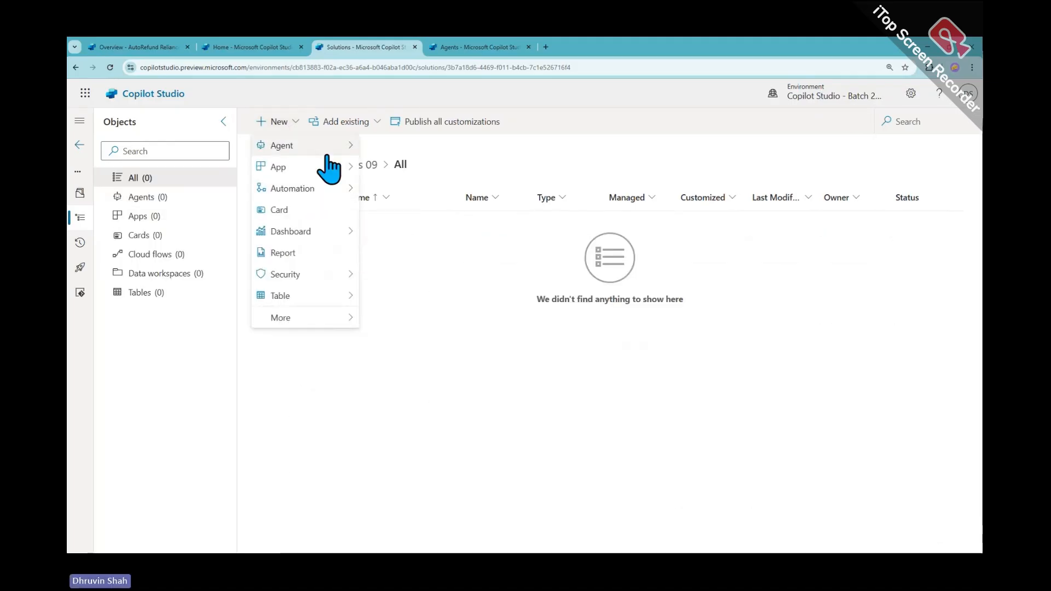
mouse_move(328, 146)
click(428, 150)
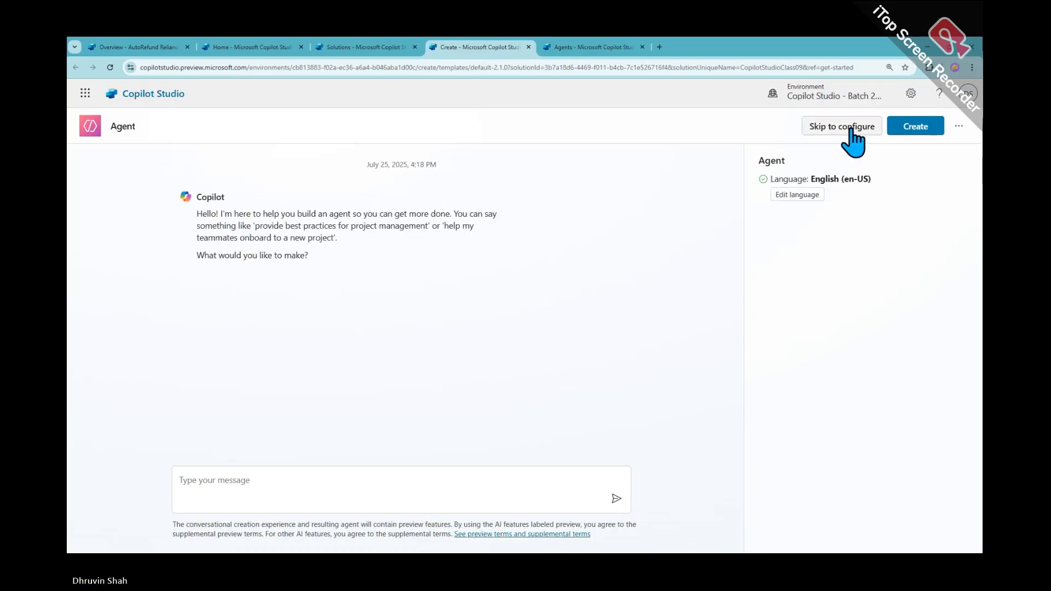
click(850, 131)
click(325, 232)
double_click(325, 231)
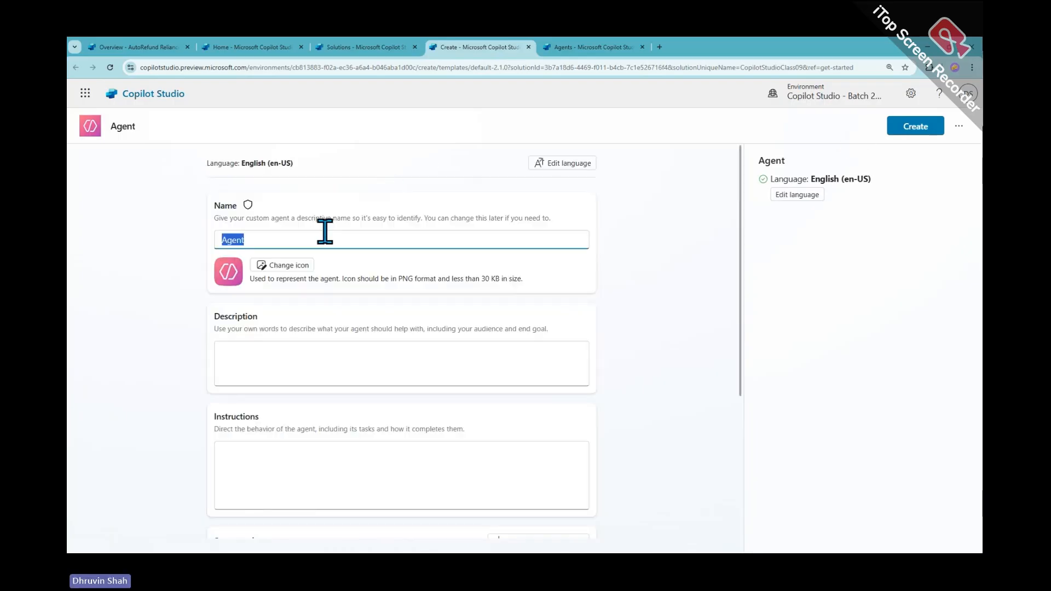
Name the agent 'HR Resume Analyzer', describe it as company HR analyzing candidate profiles, and create it
text(HR R)
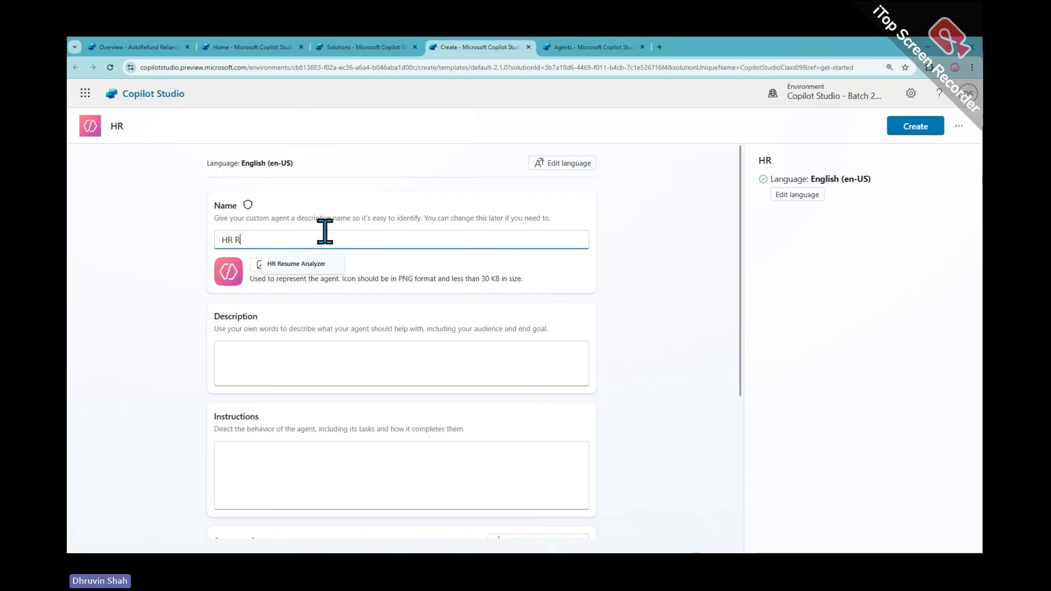
click(320, 264)
click(341, 366)
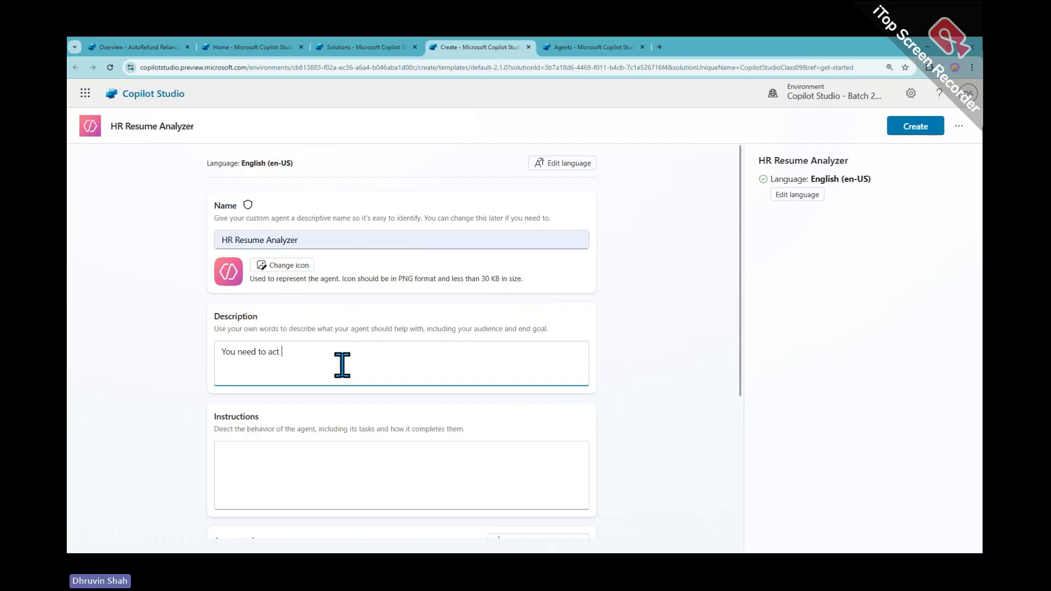
text(You need to act as company HR)
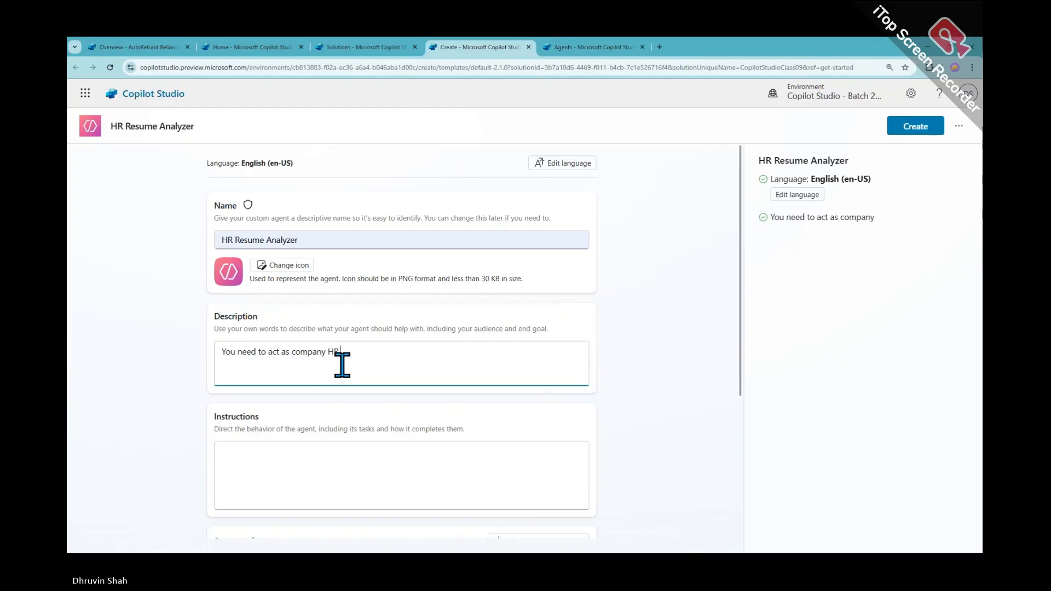
text(. Your)
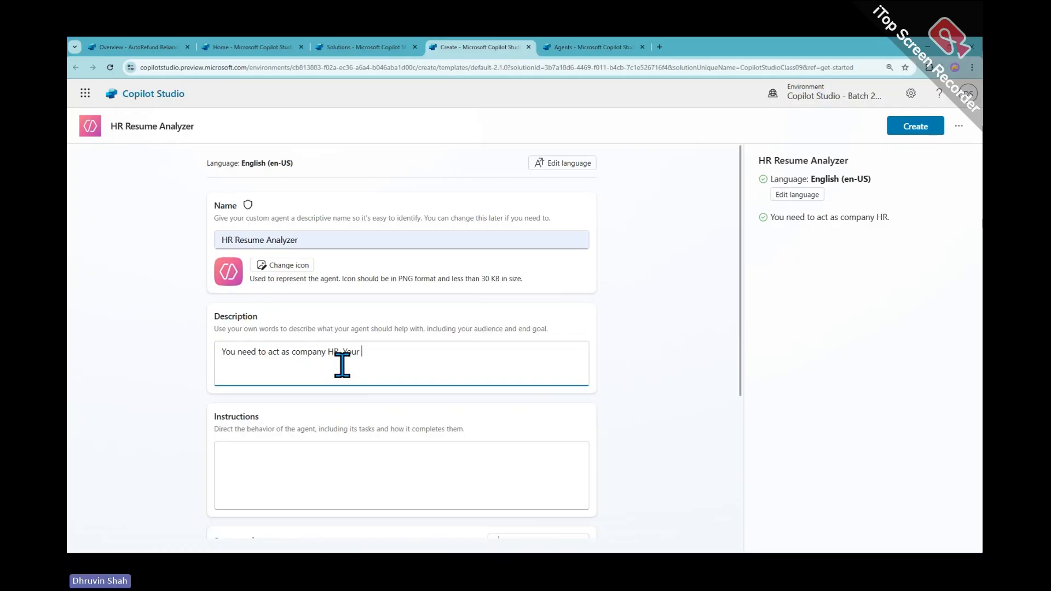
text( task i)
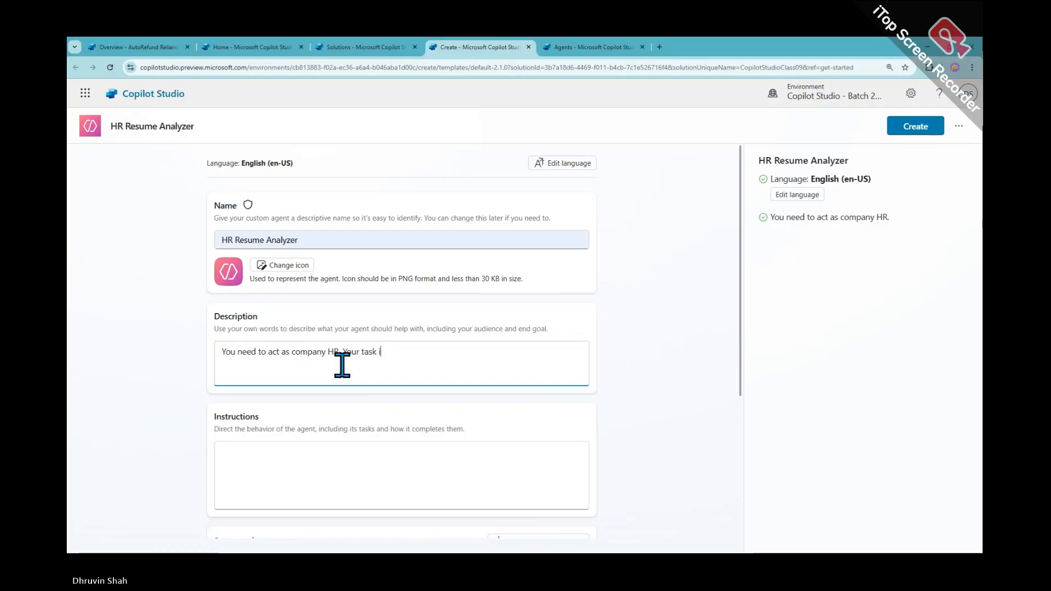
text(s to analyz)
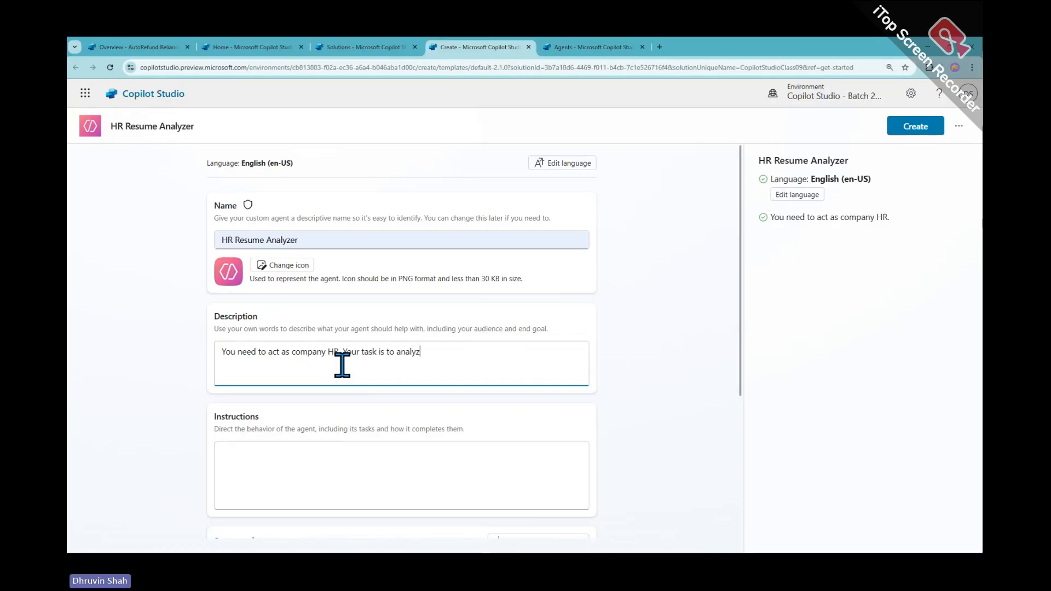
text(e the candi)
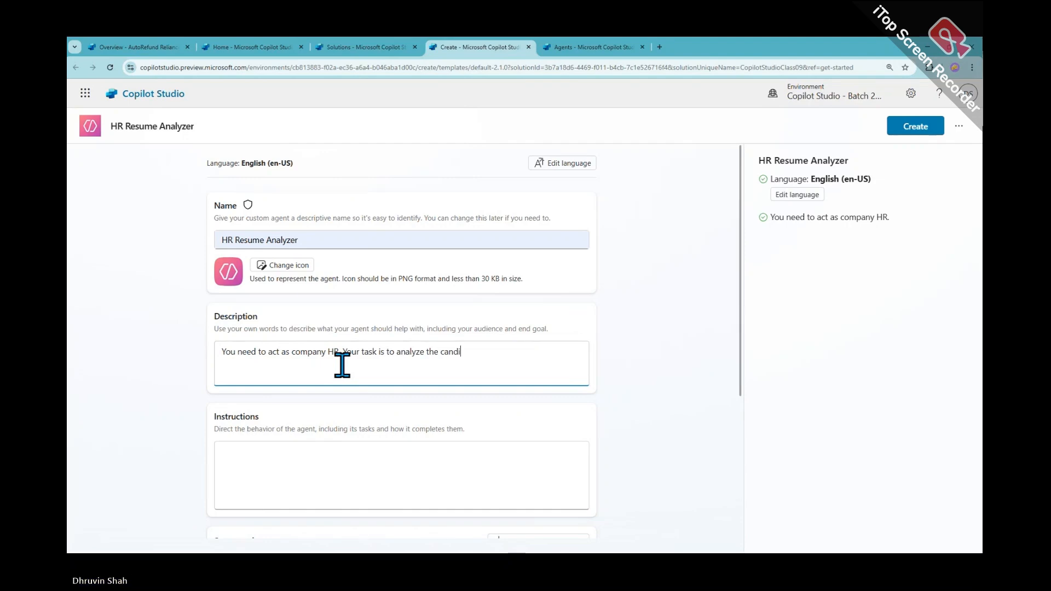
text(date profi)
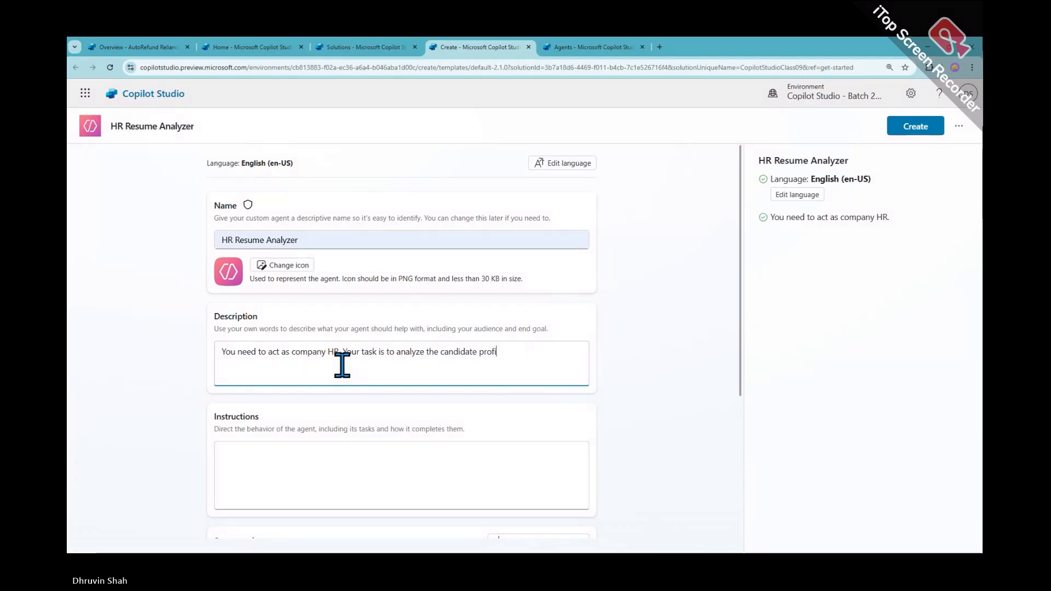
text(le and summa)
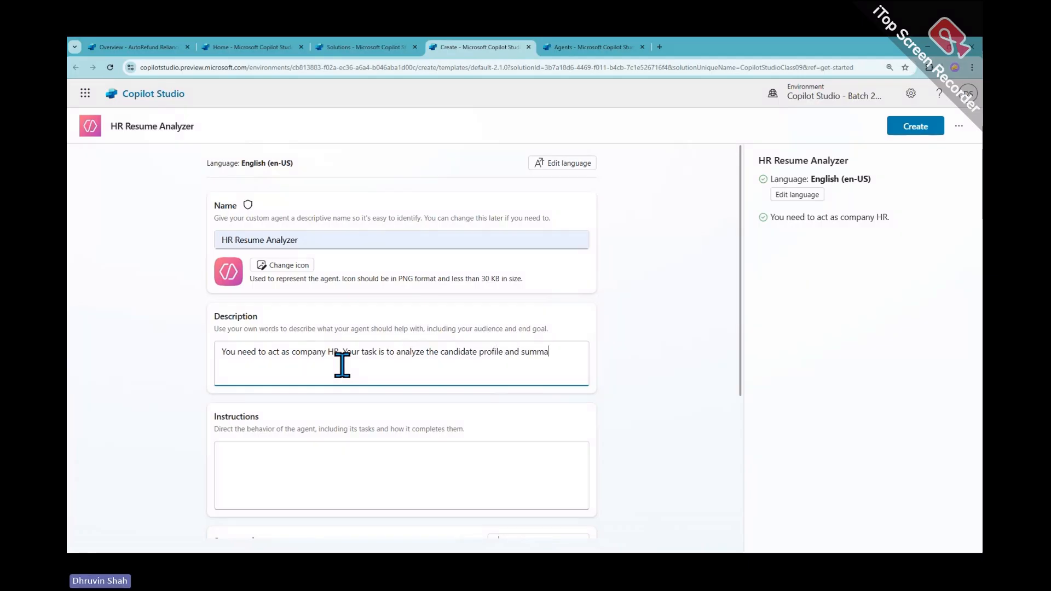
text(rize it an)
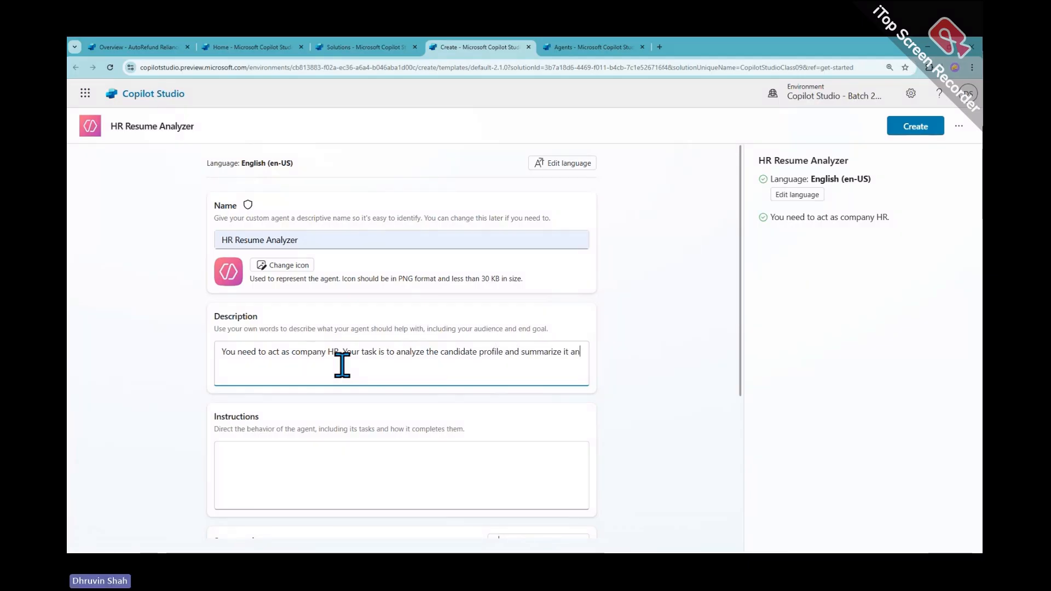
text(d making)
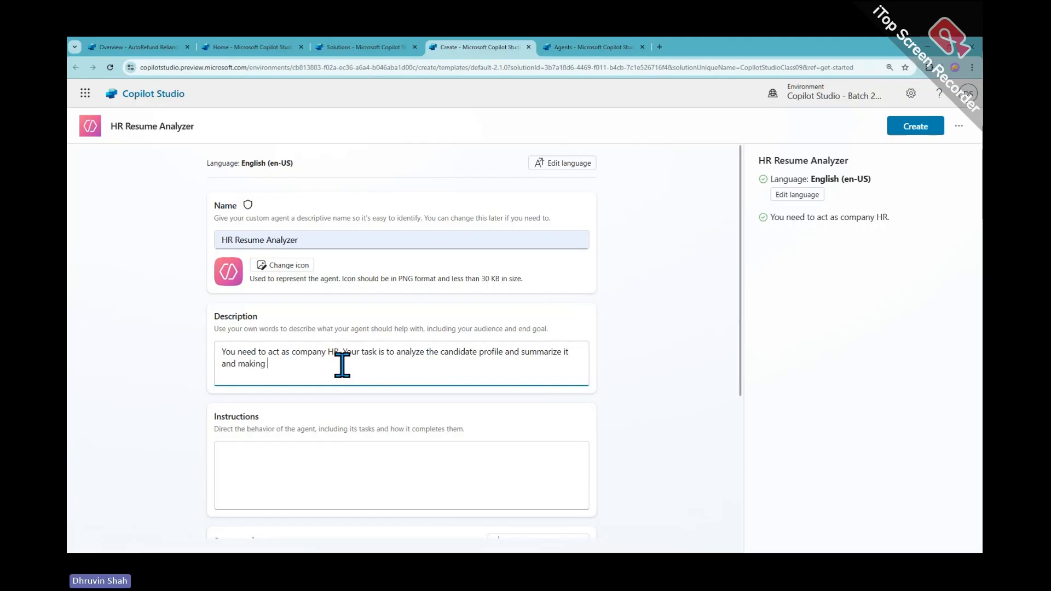
text( right)
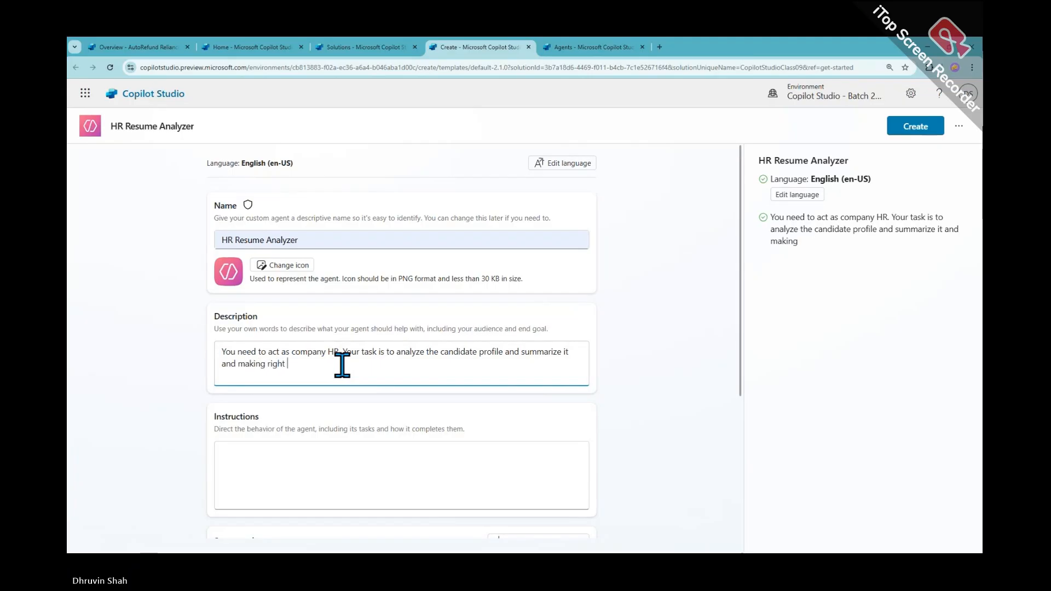
text( decision for th)
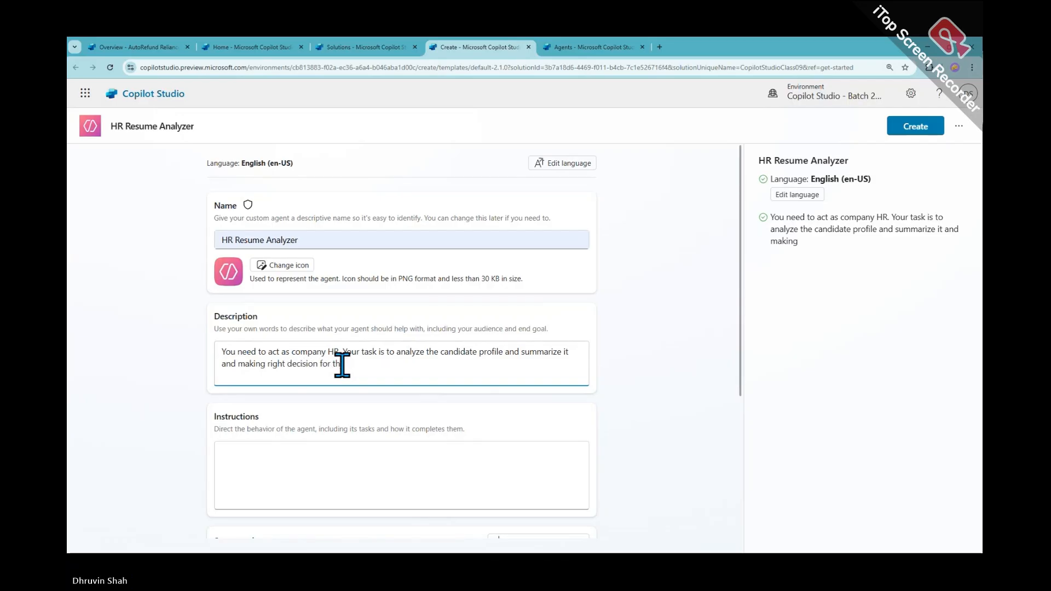
text(e company.)
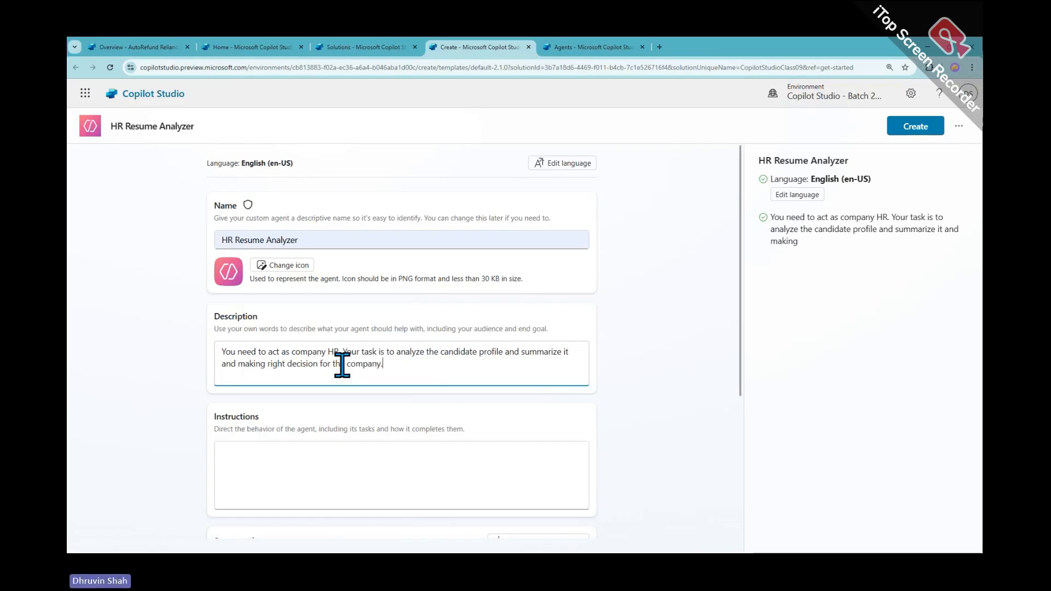
click(928, 132)
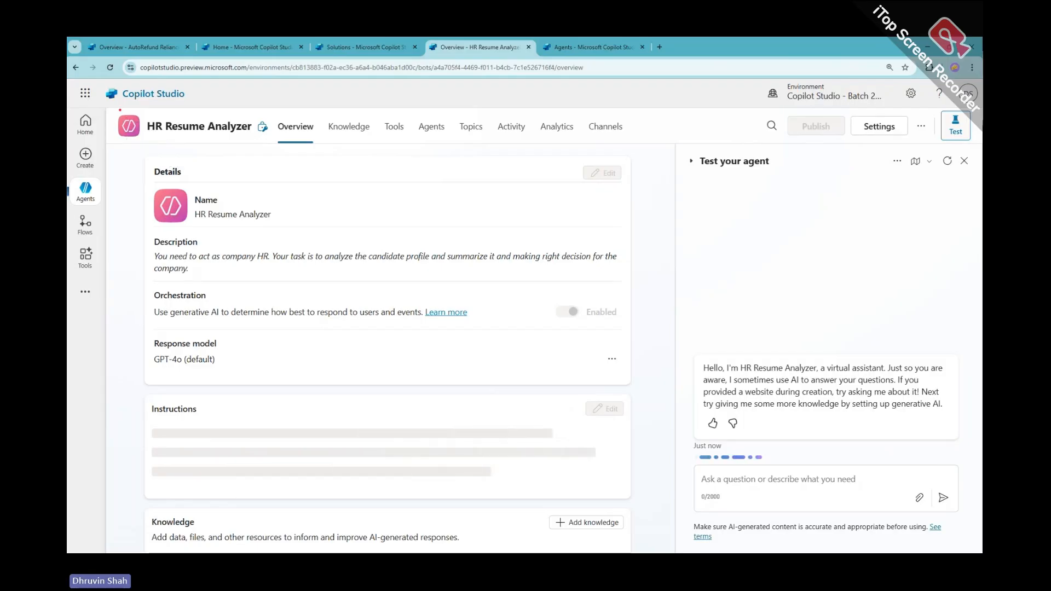
Add a new Prompt tool to HR Resume Analyzer, opening the custom prompt editor with GPT-4.1 mini
drag(109, 108, 265, 144)
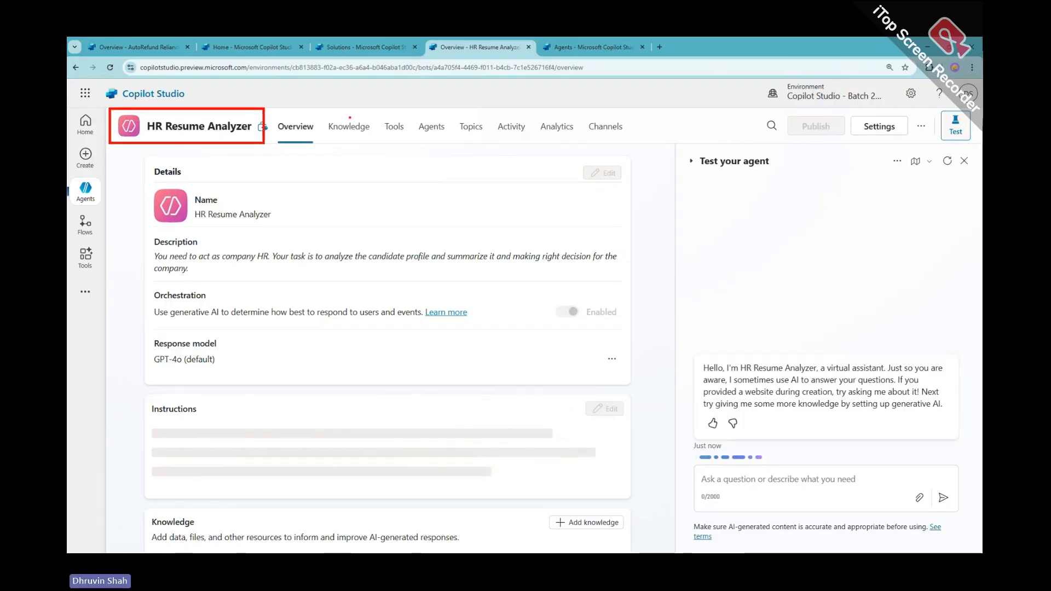
drag(362, 110, 420, 143)
click(394, 128)
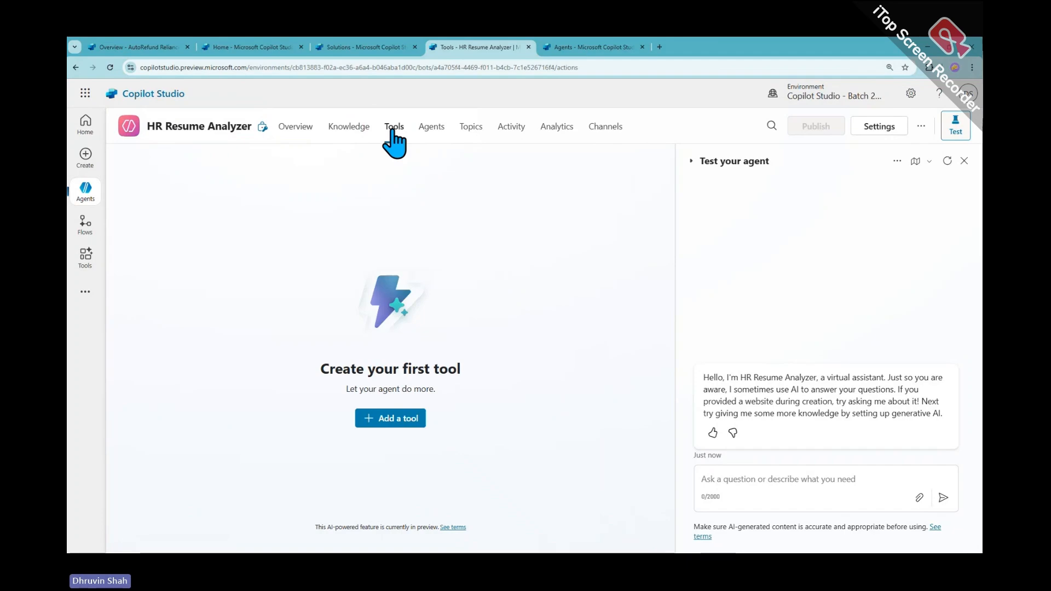
click(385, 420)
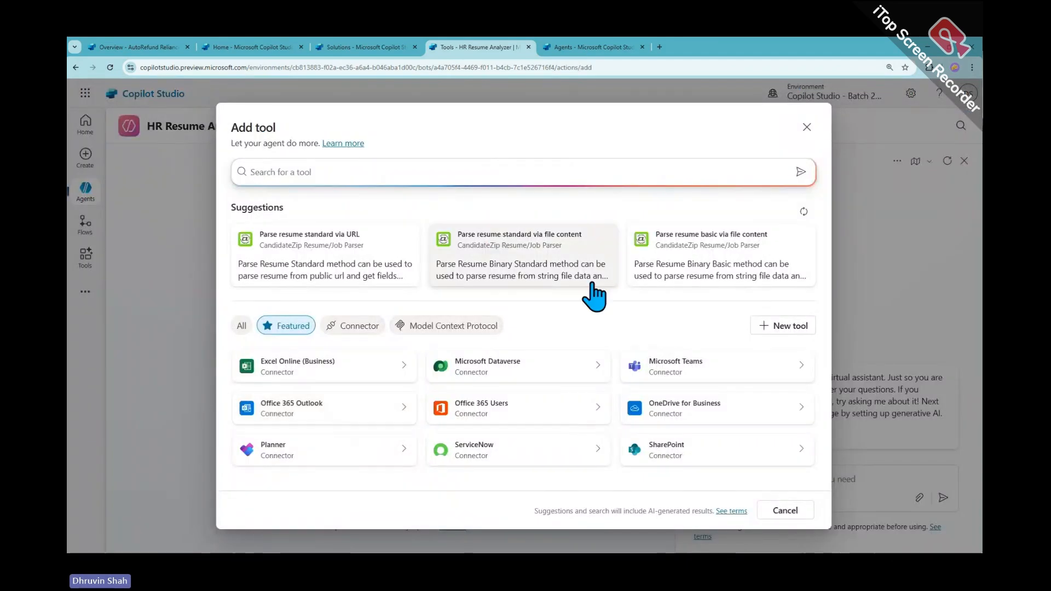
click(786, 326)
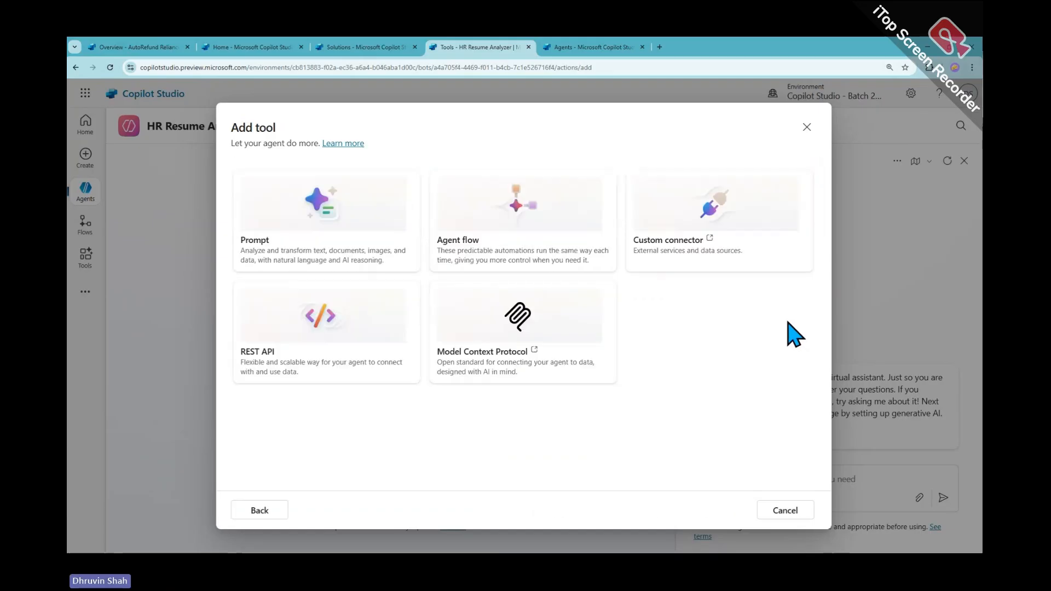
click(293, 219)
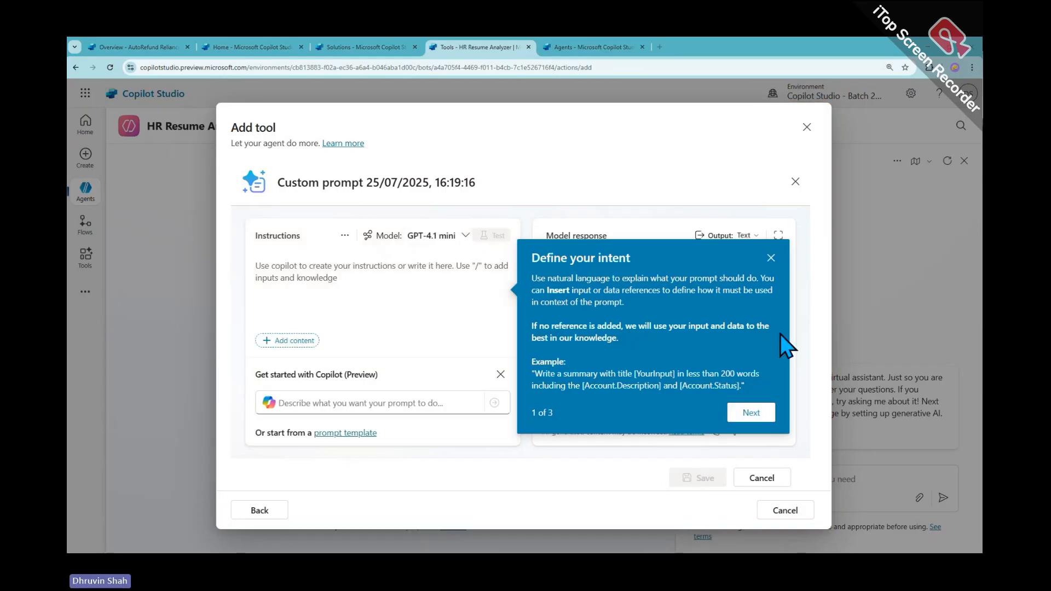
Dismiss the 'Define your intent' prompt tip and open a new Chrome tab
click(771, 258)
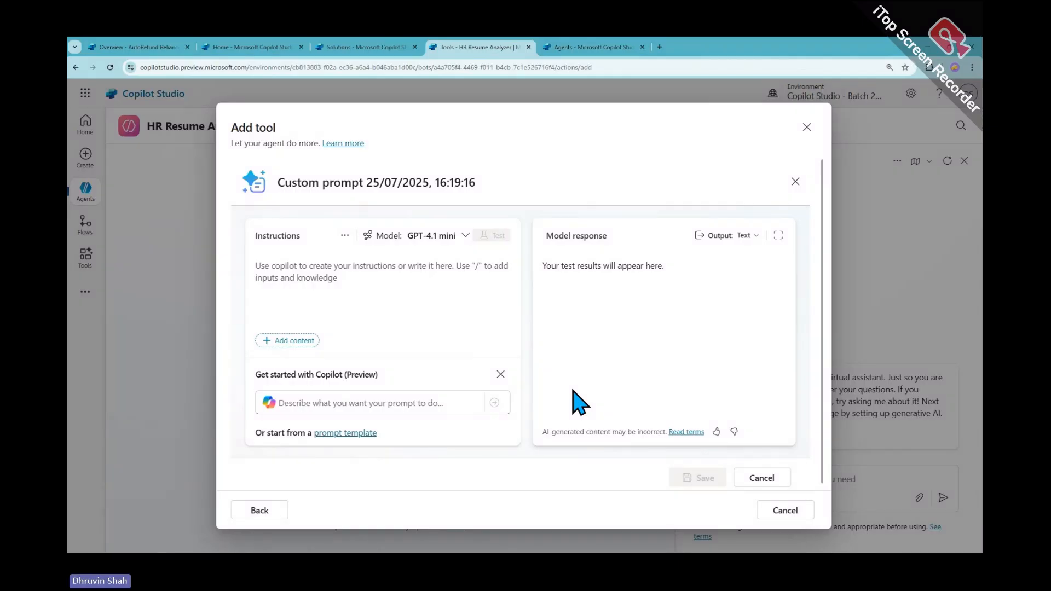
click(659, 47)
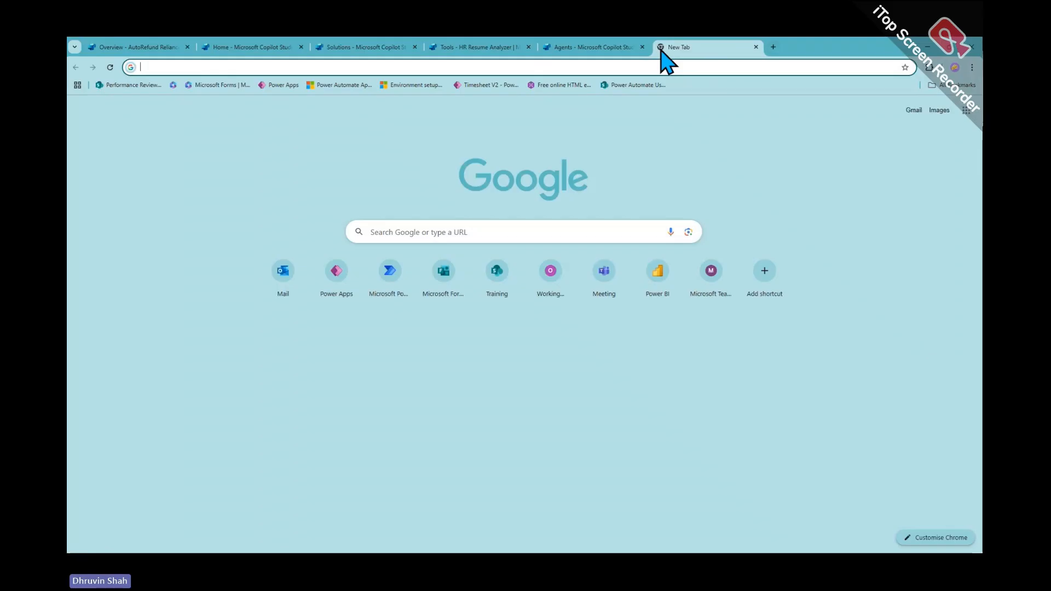
Go to the Power Apps maker site and place its tab before the Agents tab
text(make)
key(Return)
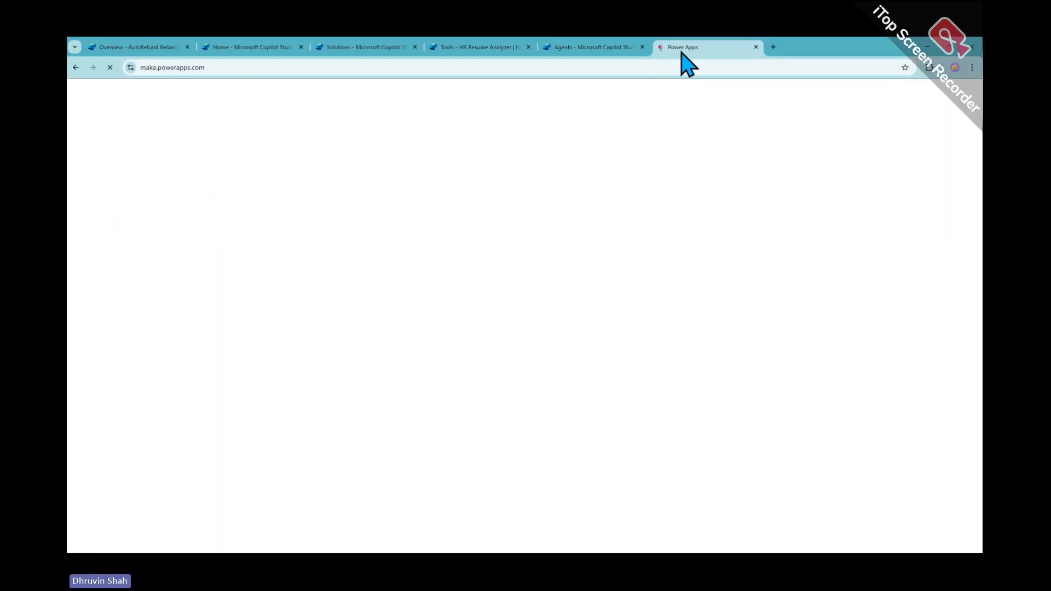
drag(681, 52, 615, 52)
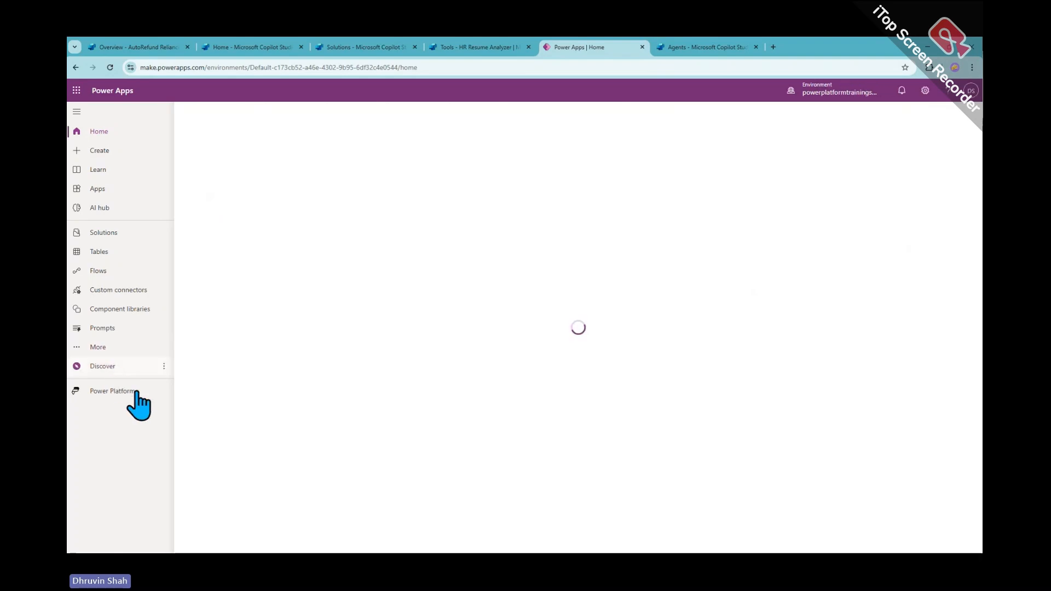
Navigate to Discover and find and open the AI hub
click(130, 364)
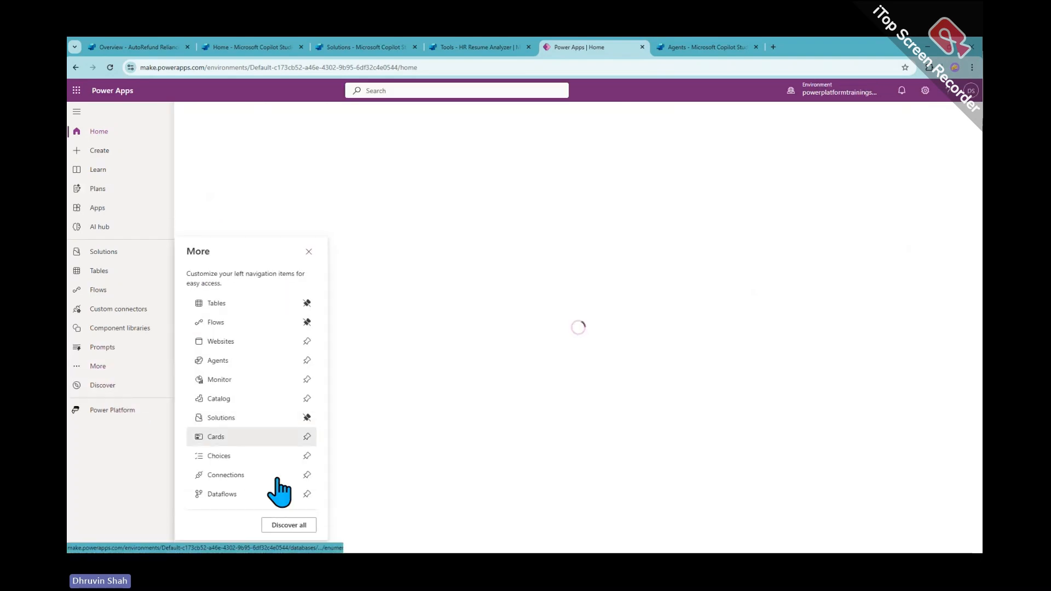
click(288, 527)
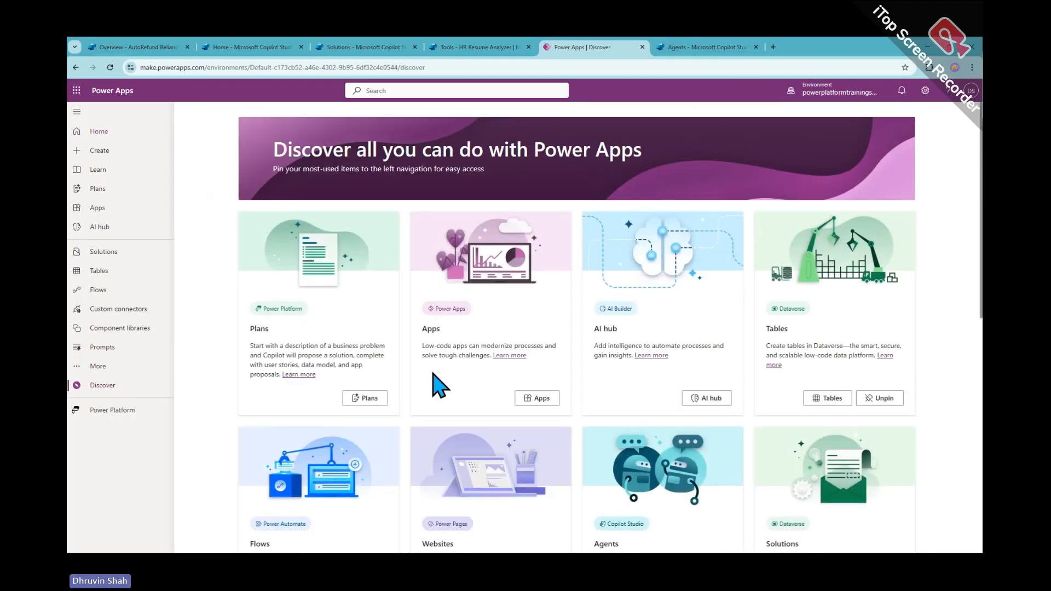
scroll(528, 422, down, 4)
key(ctrl+f)
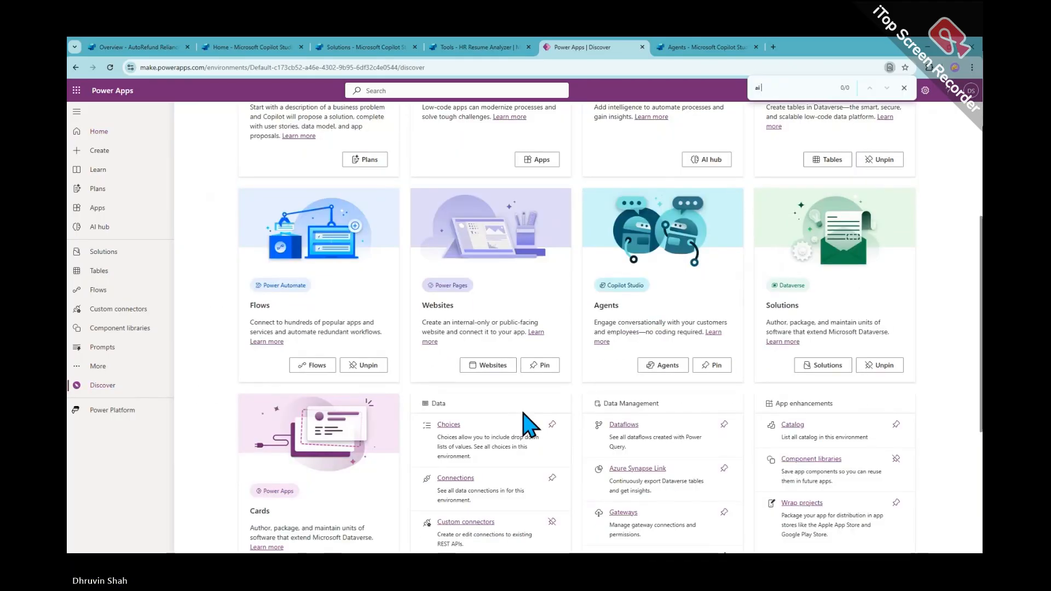
text(ai hu)
scroll(701, 266, up, 3)
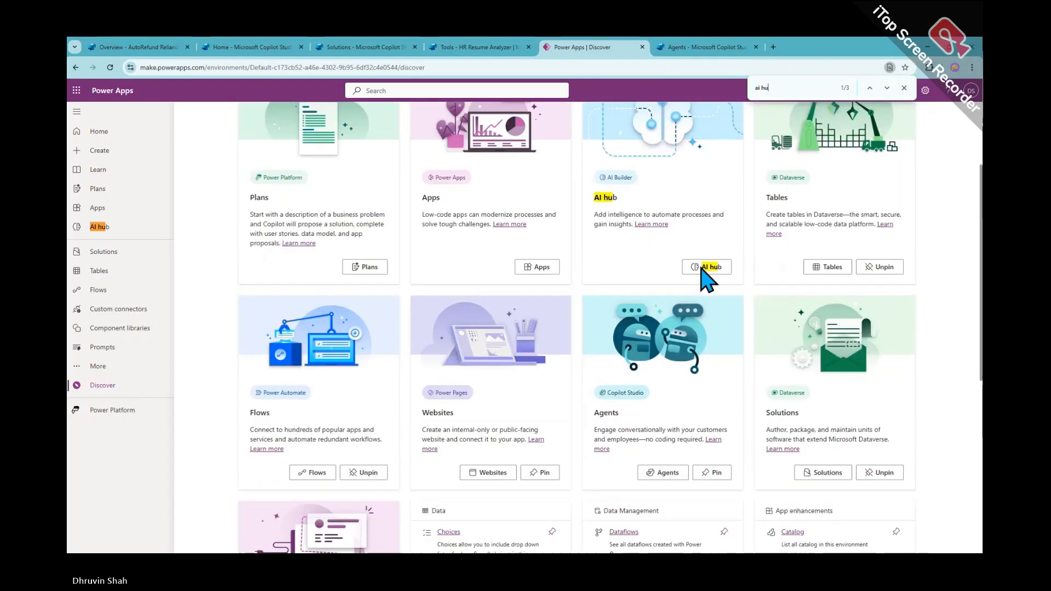
click(698, 309)
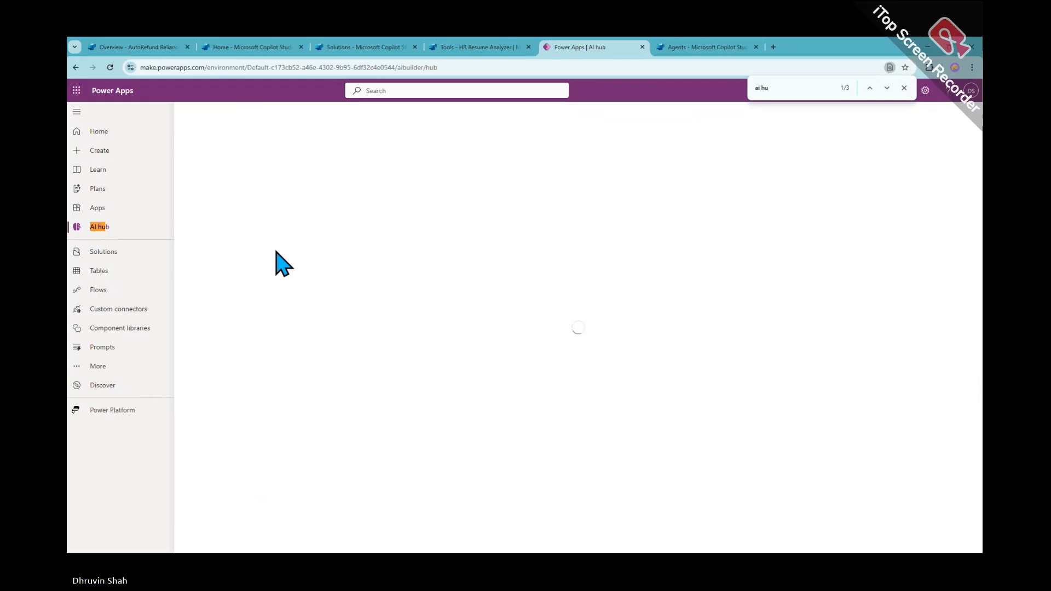
click(904, 88)
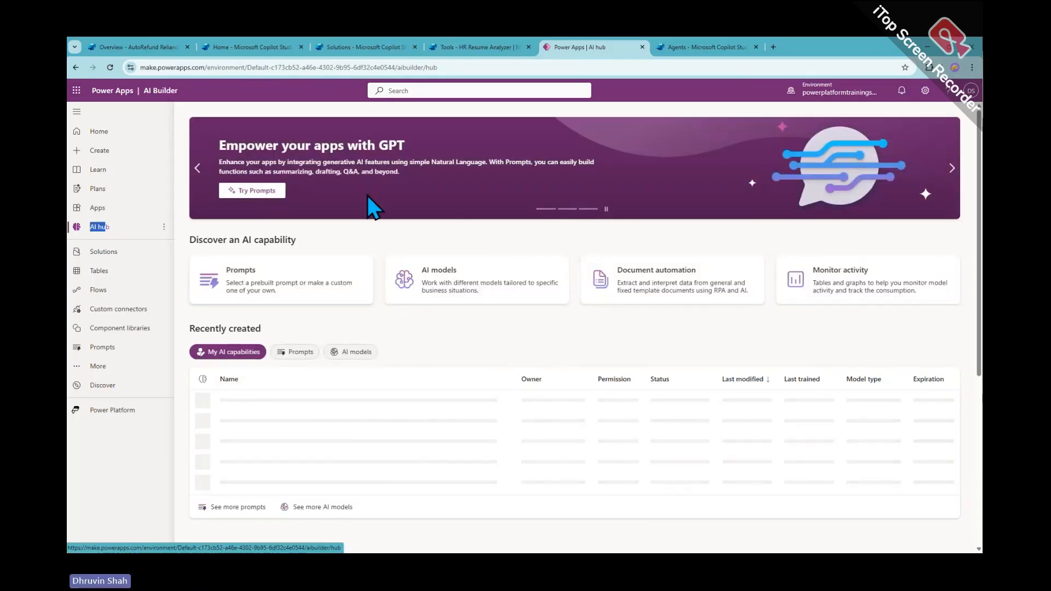
Open AI Builder Prompts, preview Build your own prompt, then return to Copilot Studio
click(264, 301)
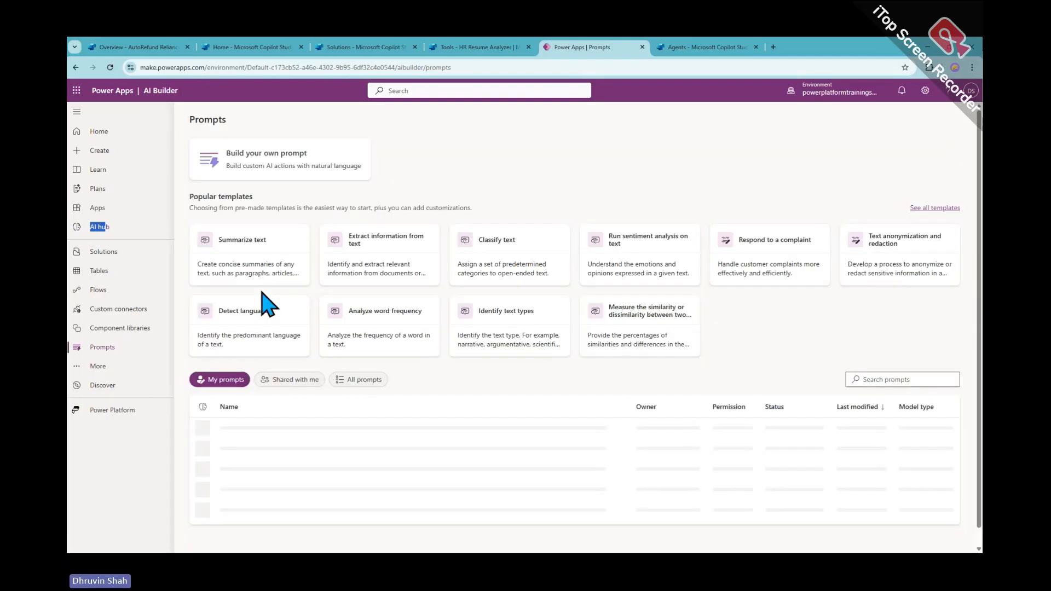
click(276, 176)
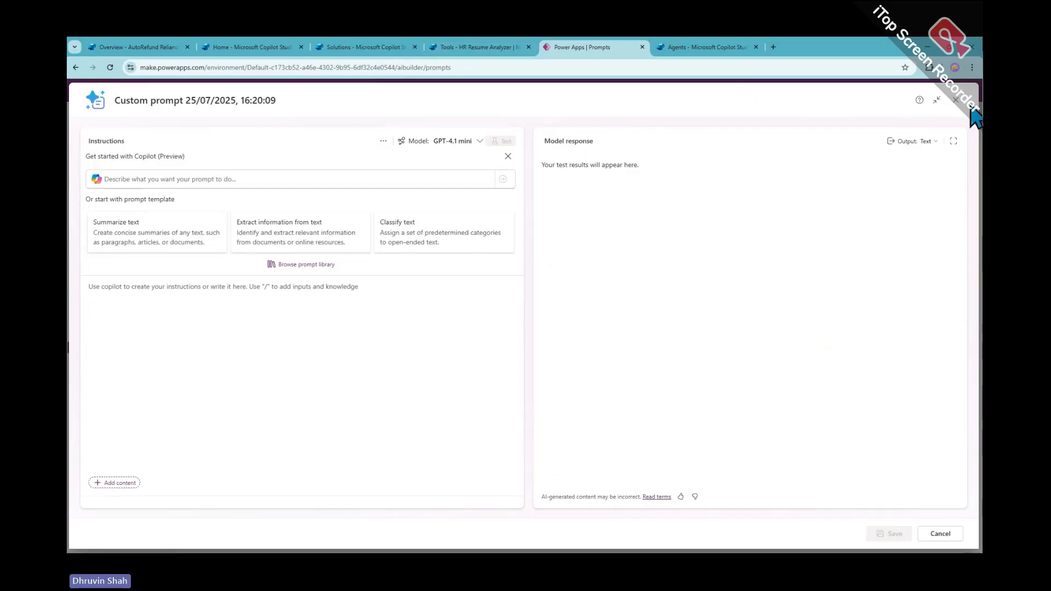
click(955, 100)
click(475, 47)
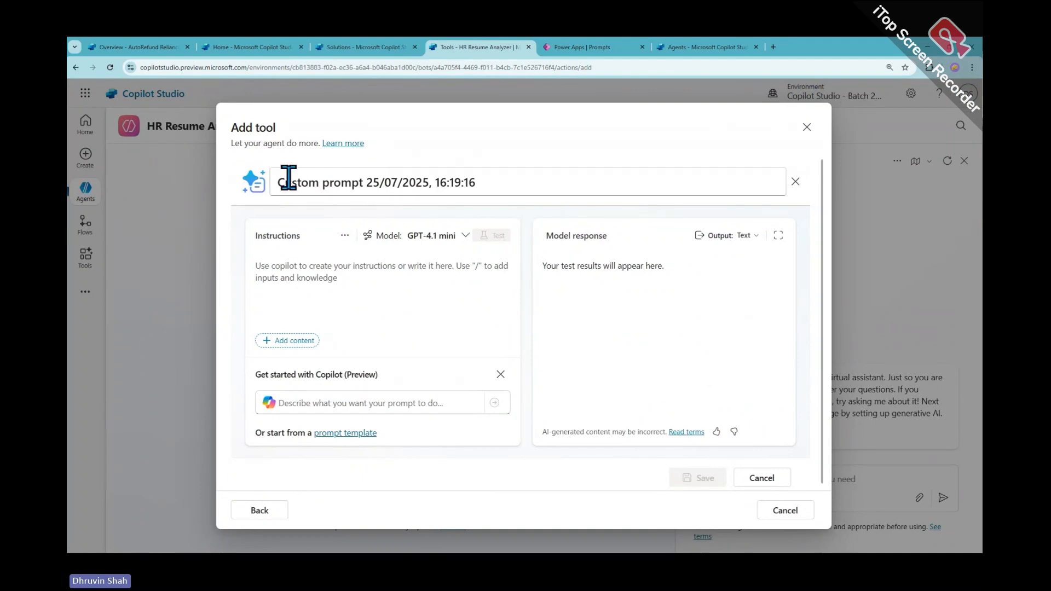
Replace the default 'Custom prompt' title with 'Resume Analyzer'
drag(275, 181, 498, 183)
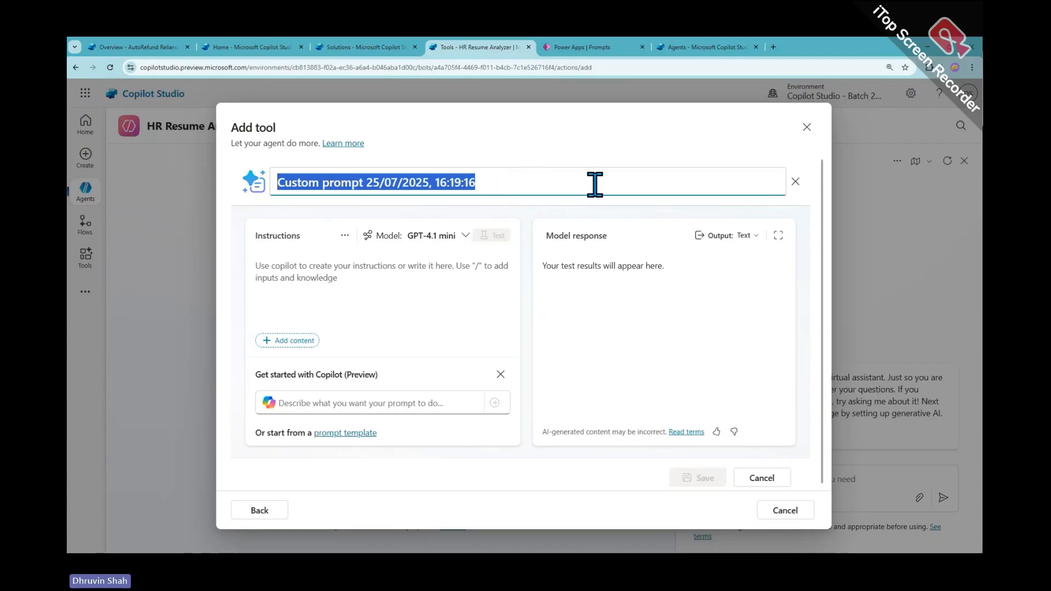
text(Re)
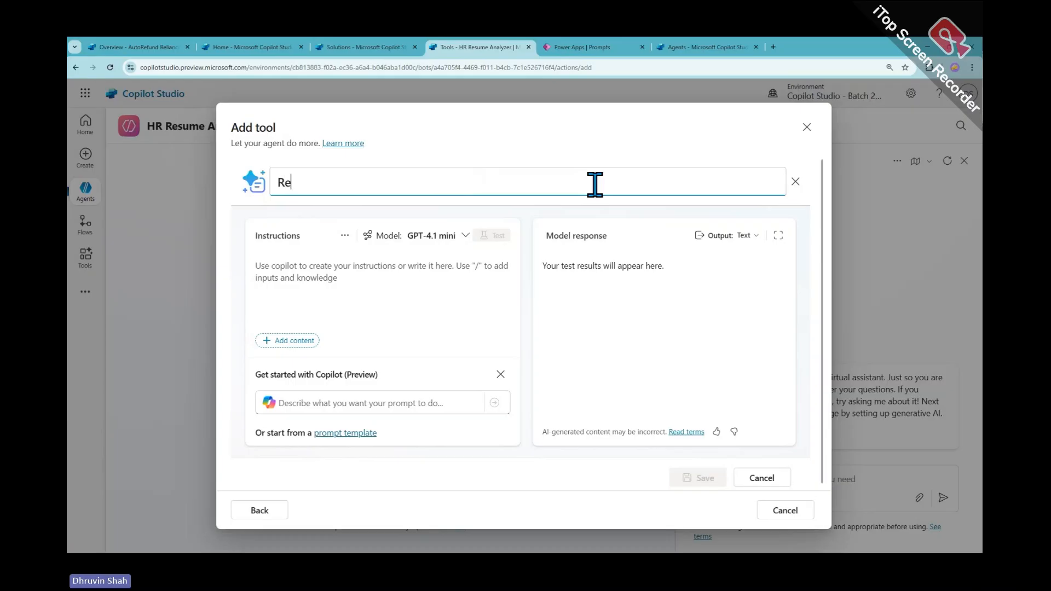
text(sume Ana)
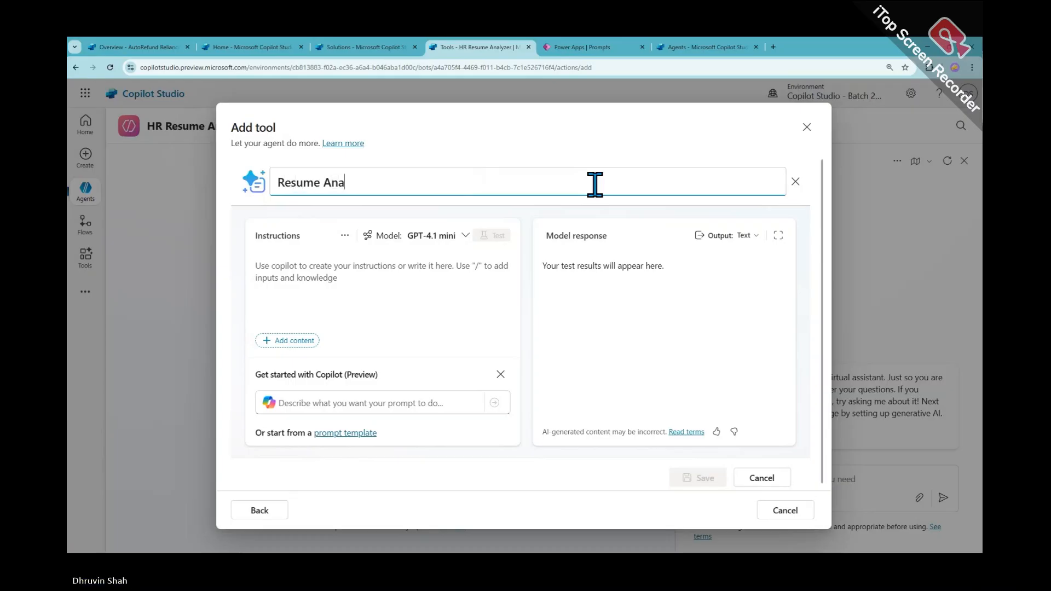
text(lyzer)
click(444, 241)
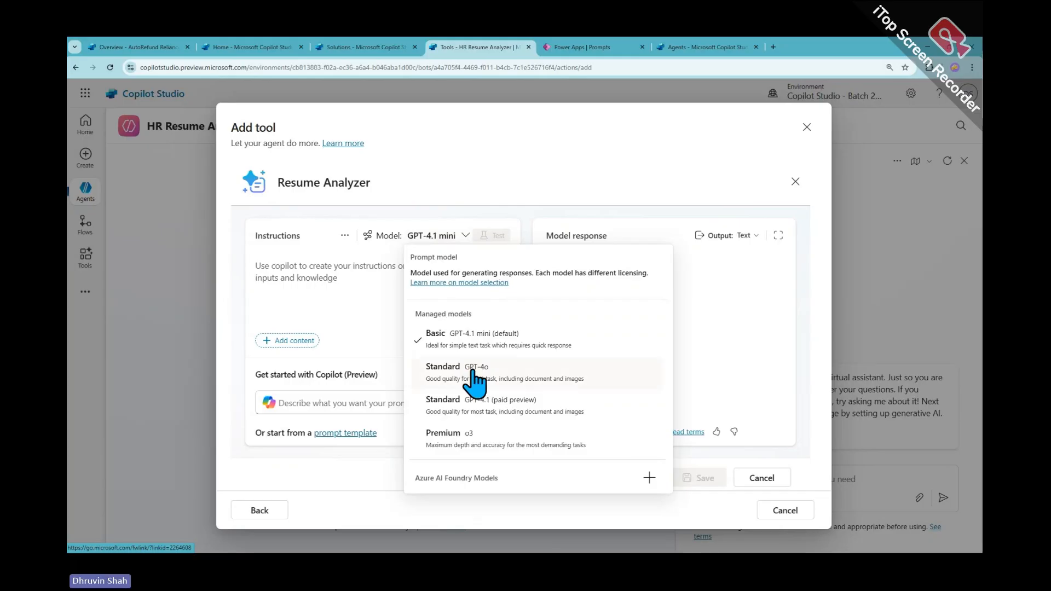
Sketch pen annotations over the open list of prompt model options
key(ctrl+2)
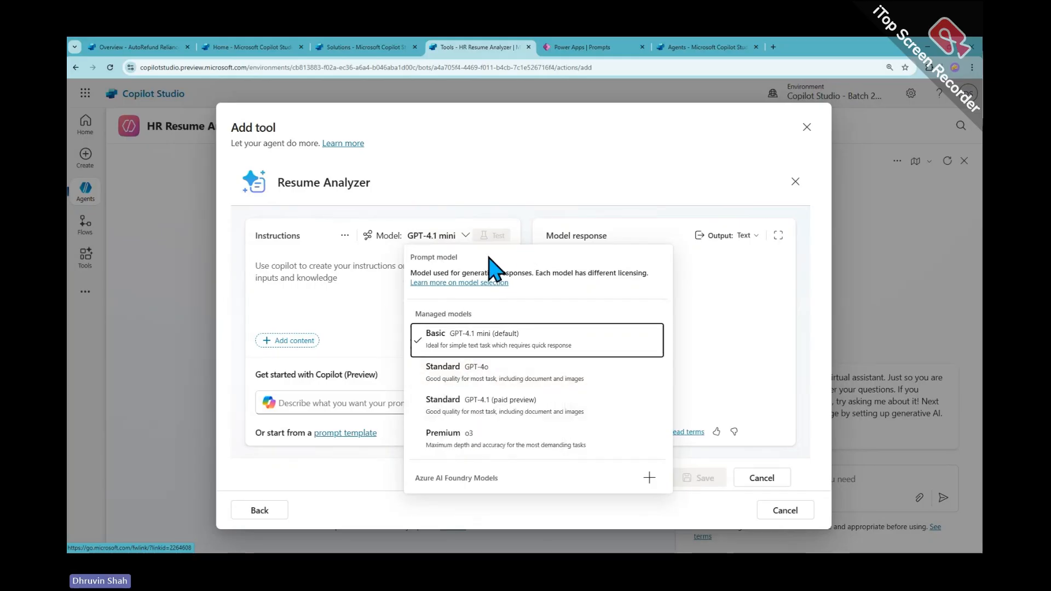
mouse_move(408, 248)
mouse_down()
mouse_move(509, 368)
mouse_move(675, 493)
mouse_up()
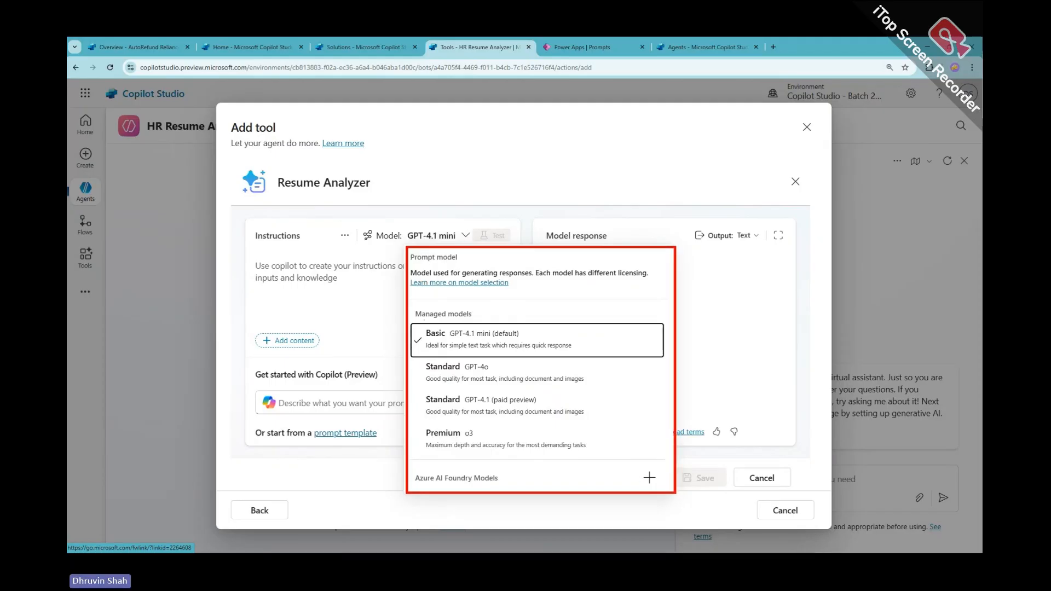
drag(426, 338, 463, 338)
drag(426, 375, 452, 374)
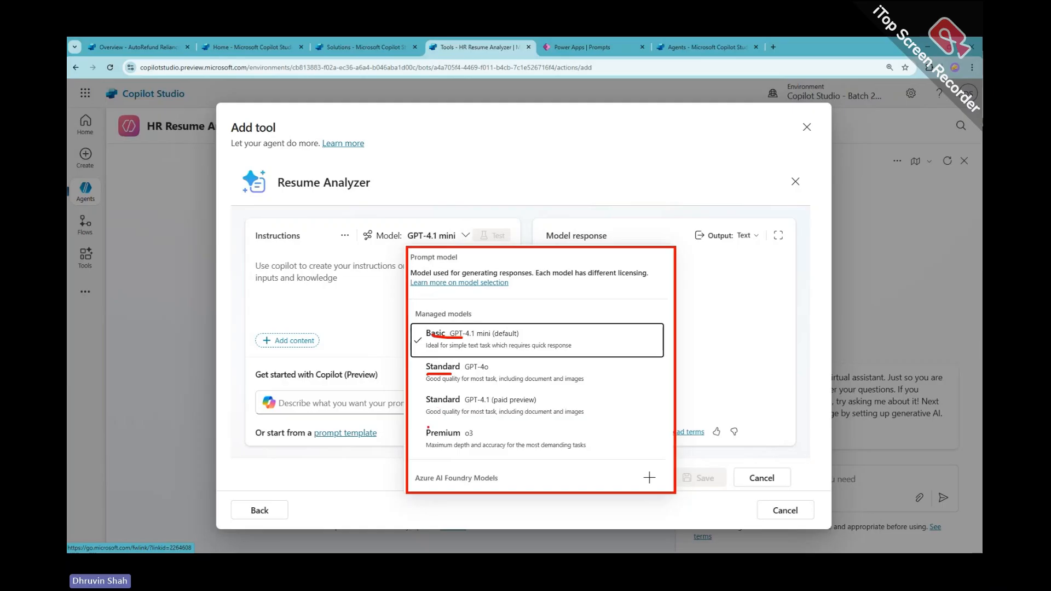
drag(423, 436, 460, 434)
mouse_move(591, 333)
mouse_down()
mouse_move(629, 335)
mouse_move(626, 483)
mouse_up()
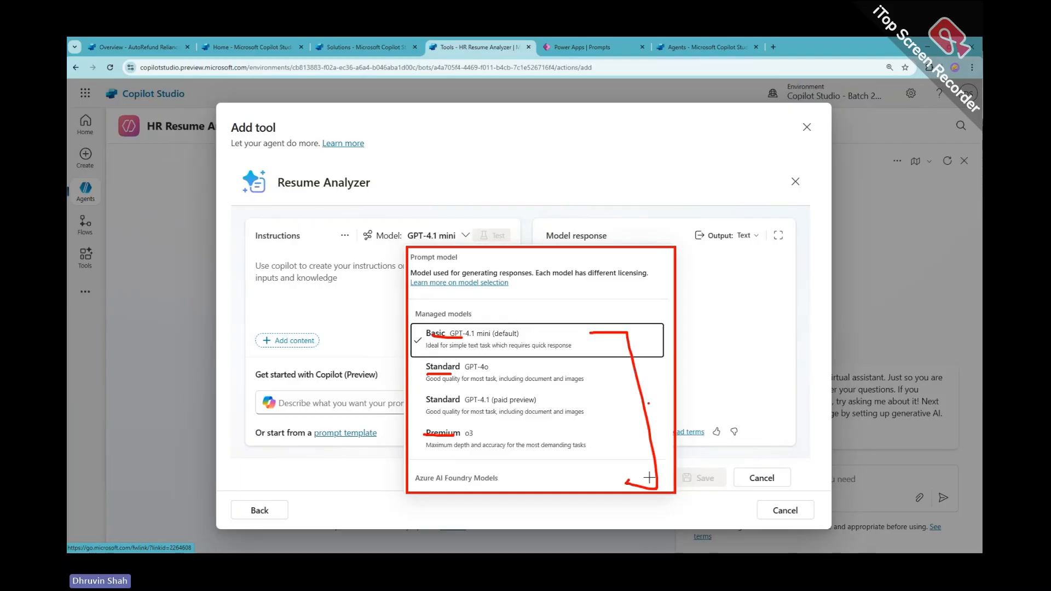
drag(649, 403, 732, 392)
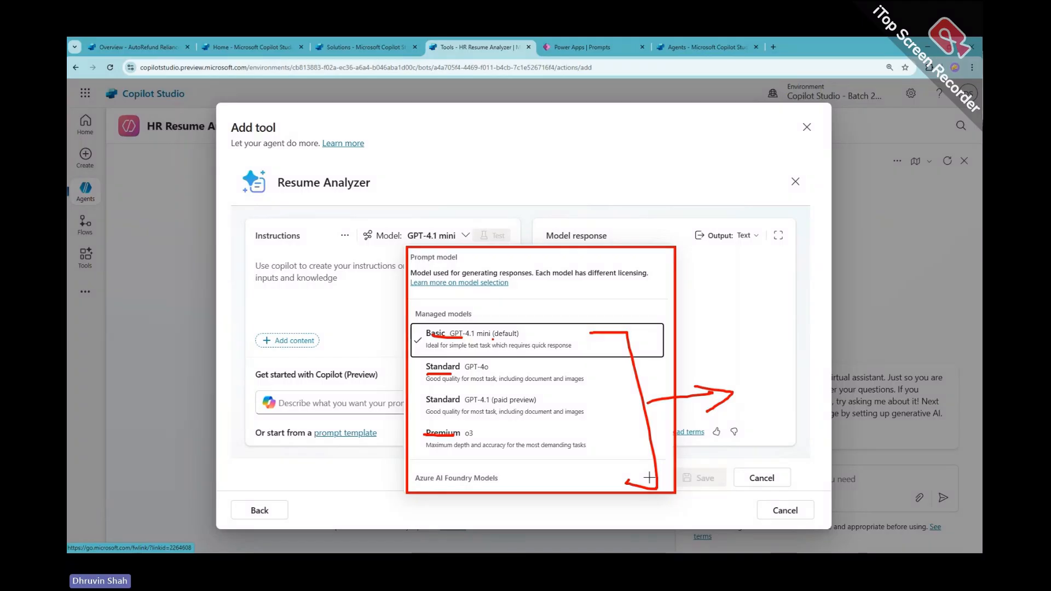
key(Escape)
Frame and underline GPT-4.1 mini (default), GPT-4o, GPT-4.1 (paid preview) and Premium o3
click(432, 237)
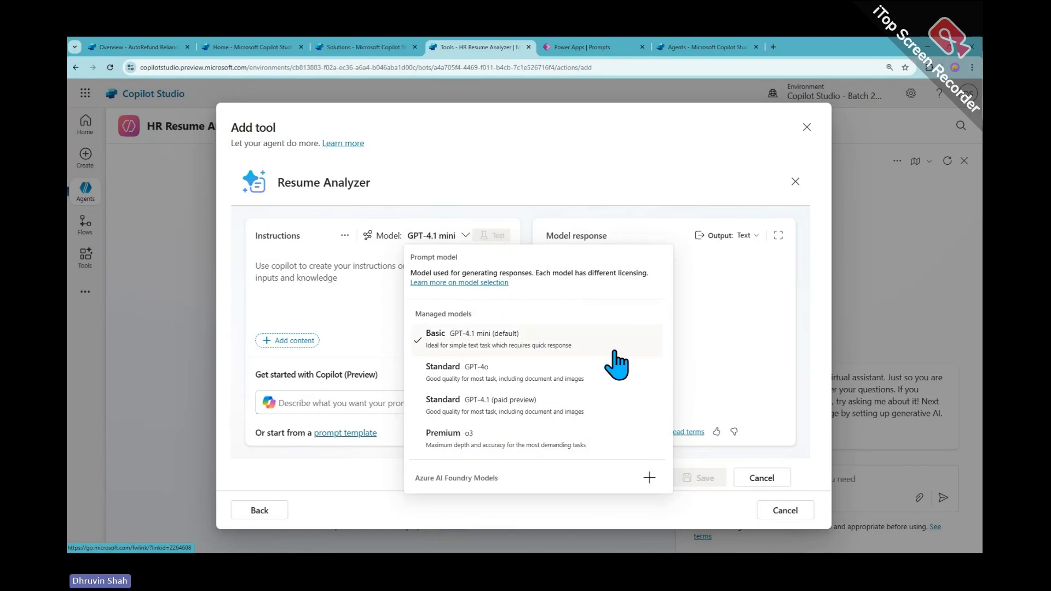
key(ctrl+2)
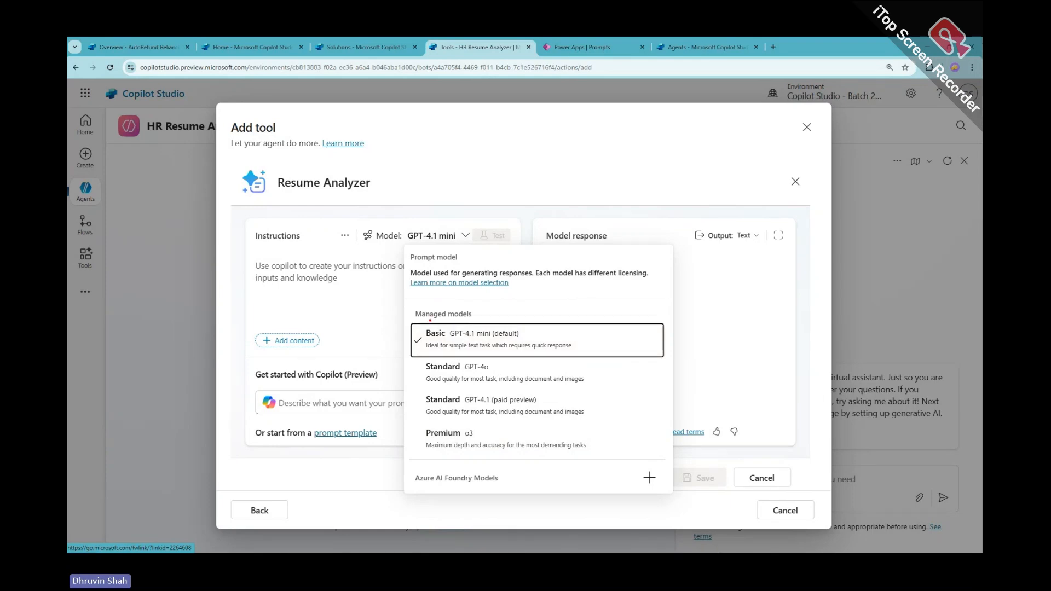
drag(399, 316, 679, 459)
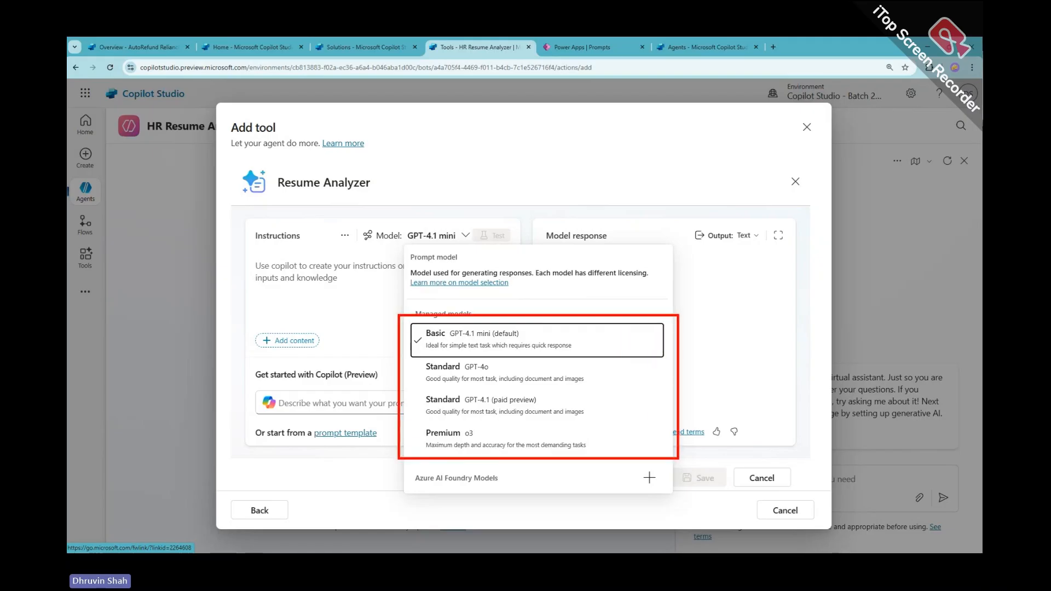
drag(453, 339, 524, 339)
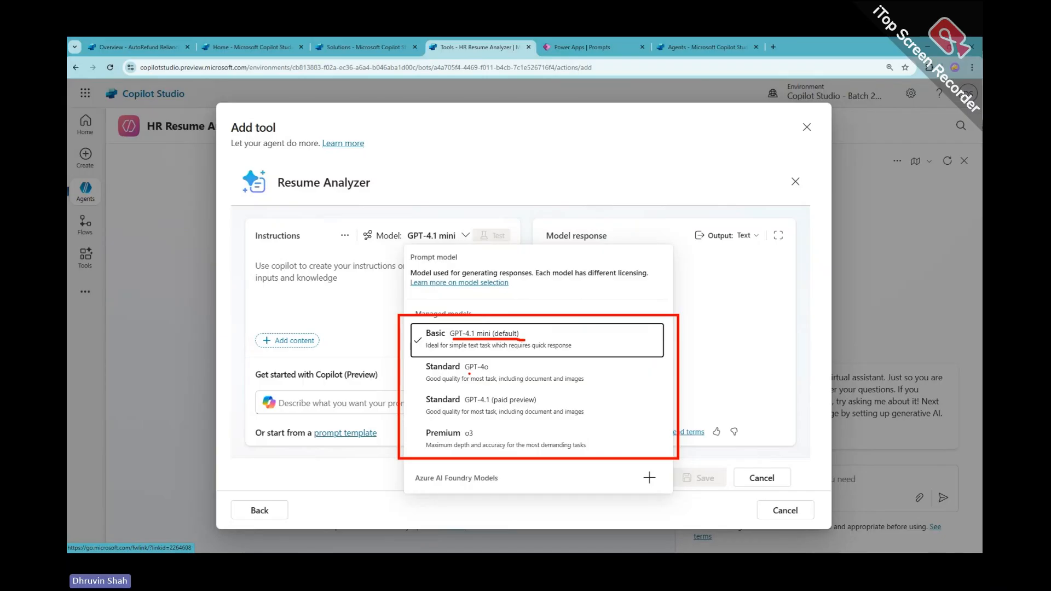
drag(468, 374, 494, 373)
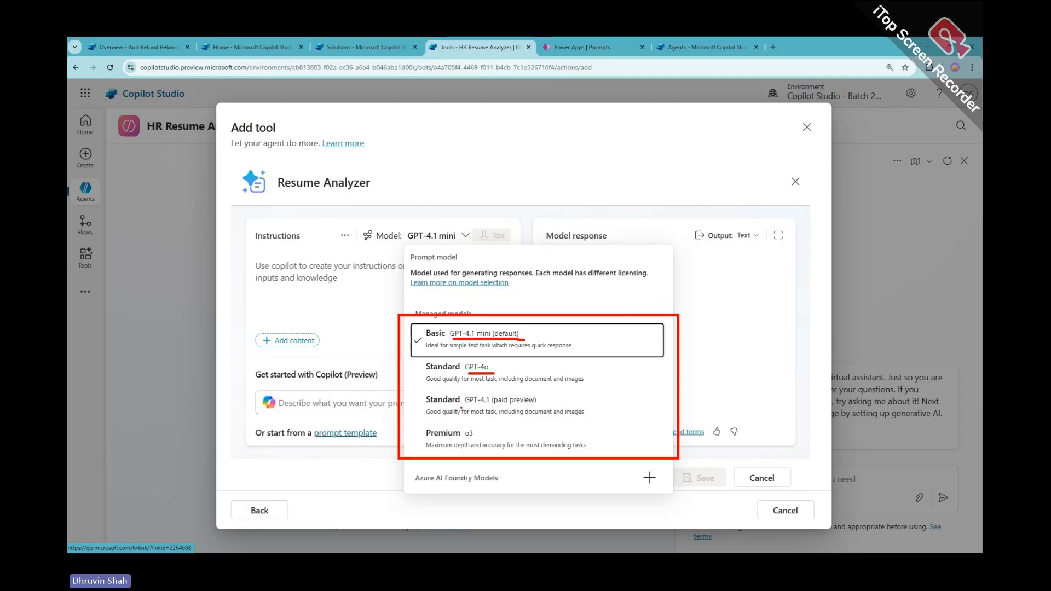
drag(461, 408, 550, 403)
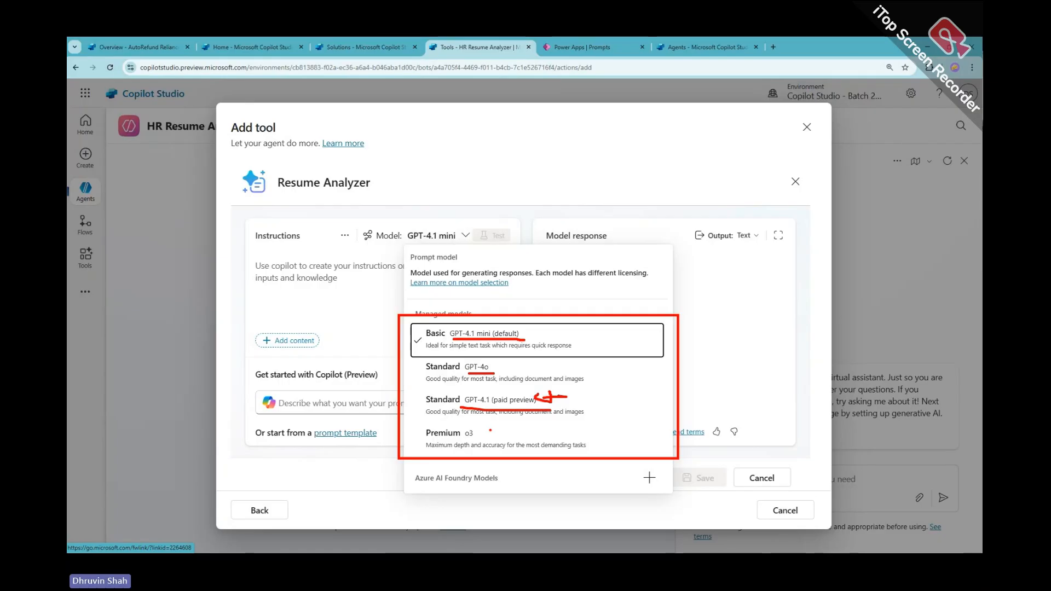
mouse_move(485, 433)
mouse_down()
mouse_move(520, 431)
mouse_move(503, 438)
mouse_up()
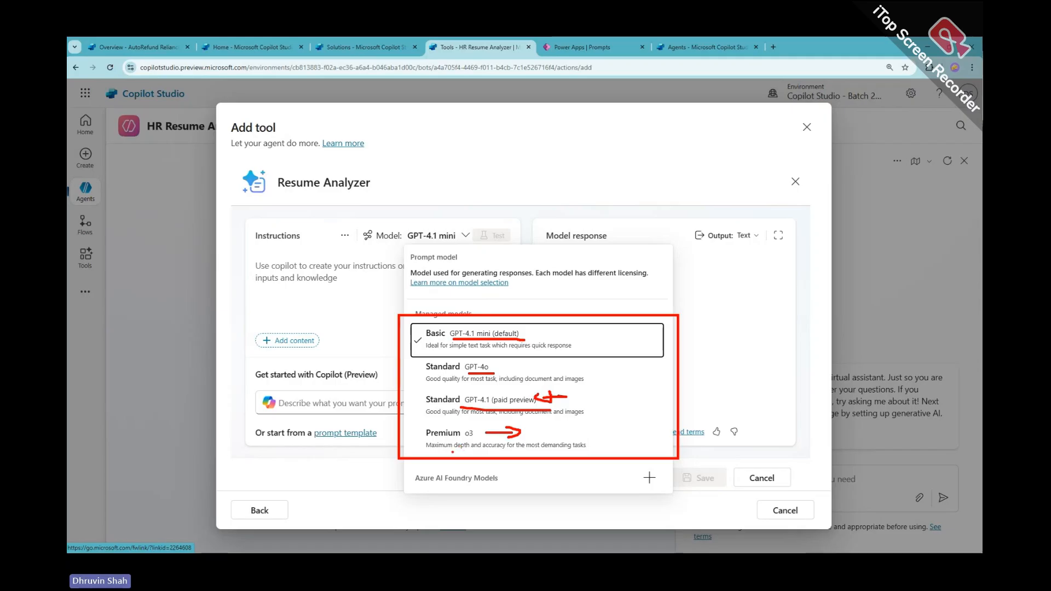
mouse_move(448, 452)
mouse_down()
mouse_move(517, 451)
mouse_move(456, 453)
mouse_up()
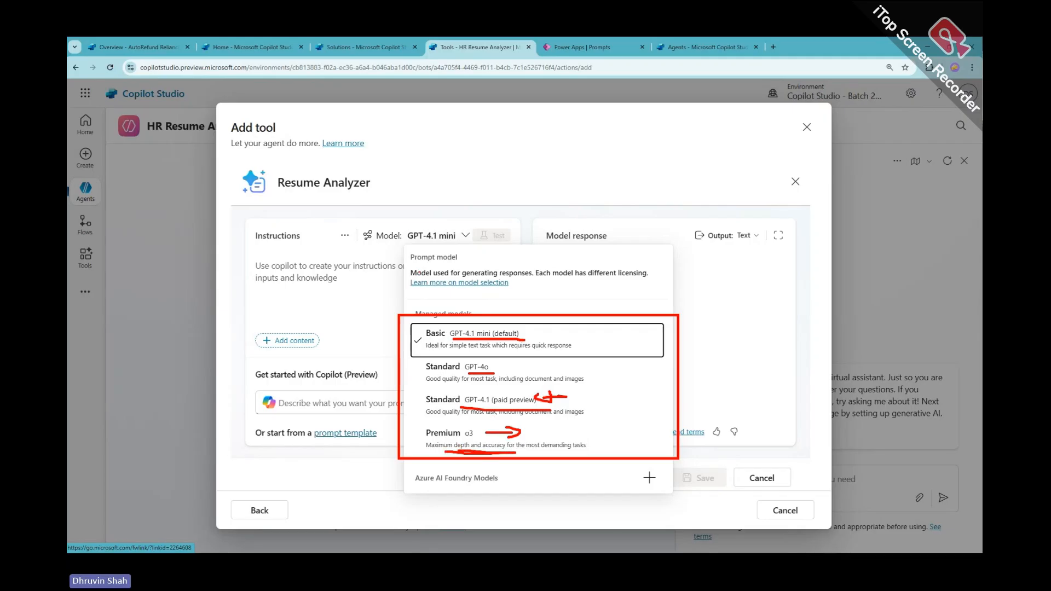
key(Escape)
click(443, 236)
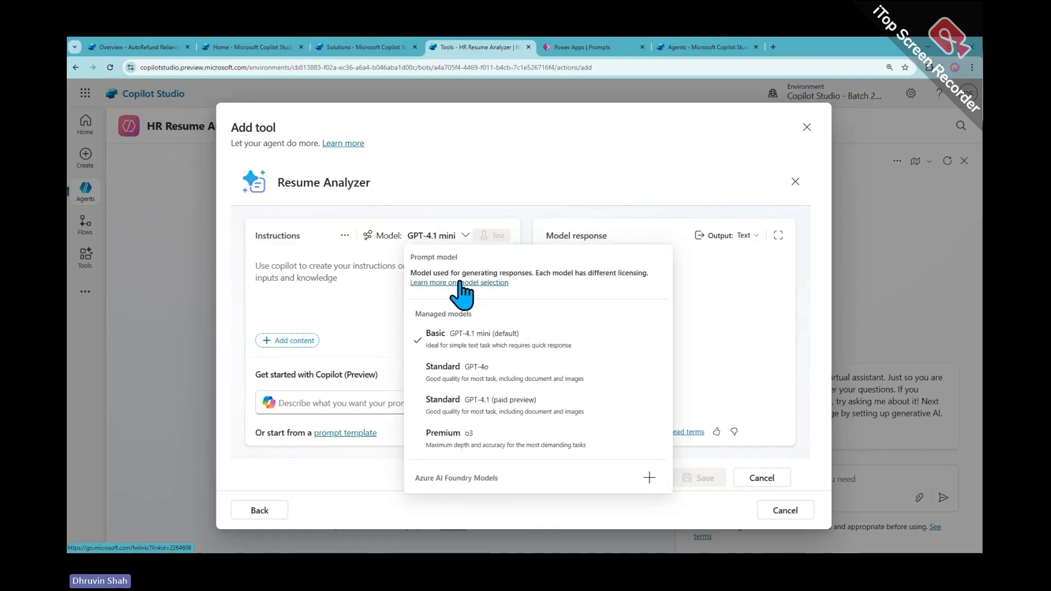
click(460, 285)
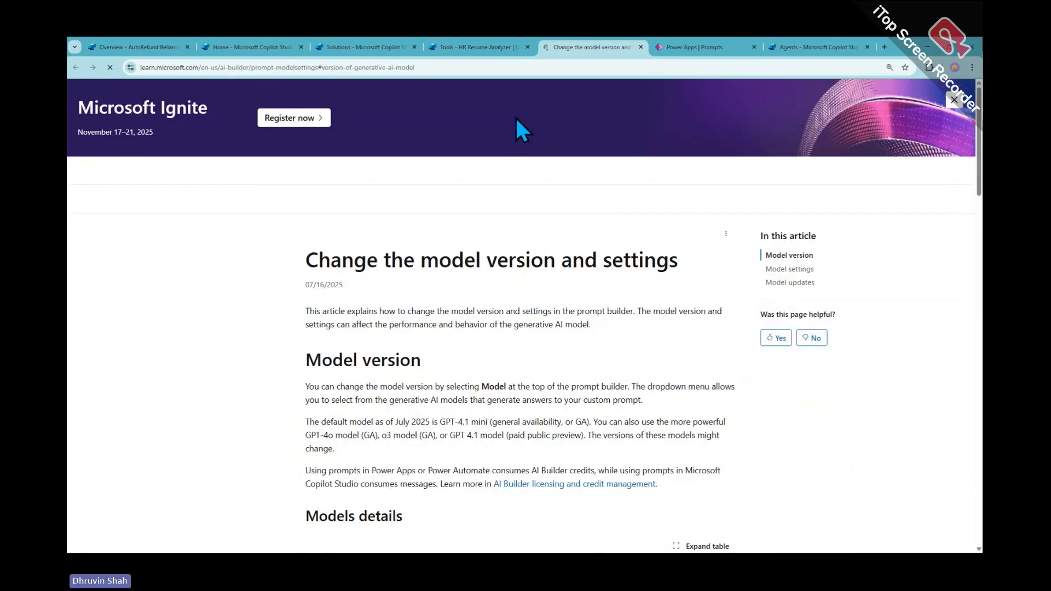
Frame the Models details table and underline GPT 4.1 mini and GPT 4o
scroll(528, 267, down, 7)
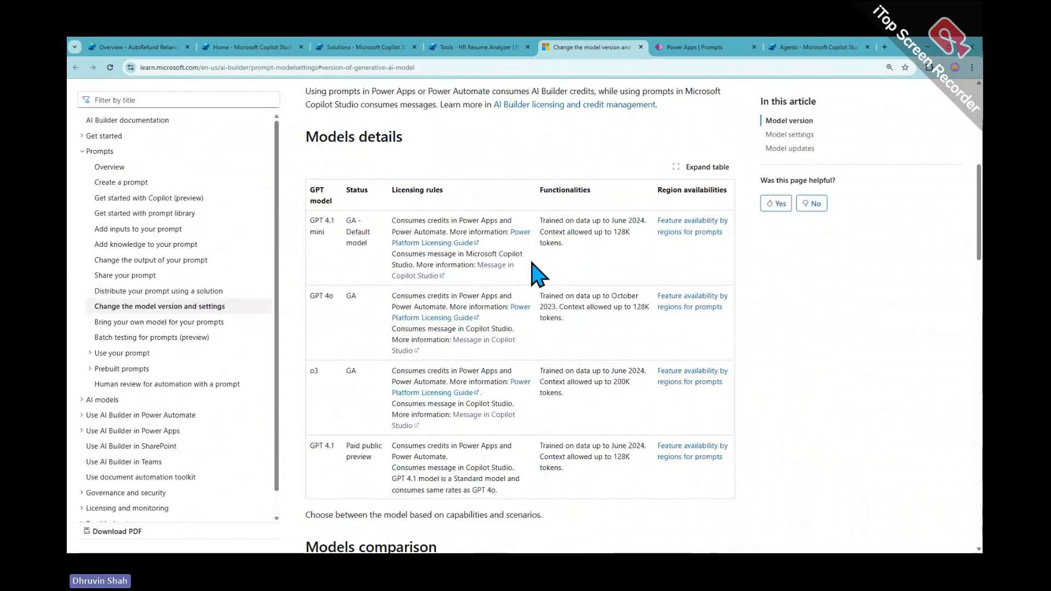
mouse_move(297, 168)
mouse_down()
mouse_move(638, 438)
mouse_move(751, 505)
mouse_up()
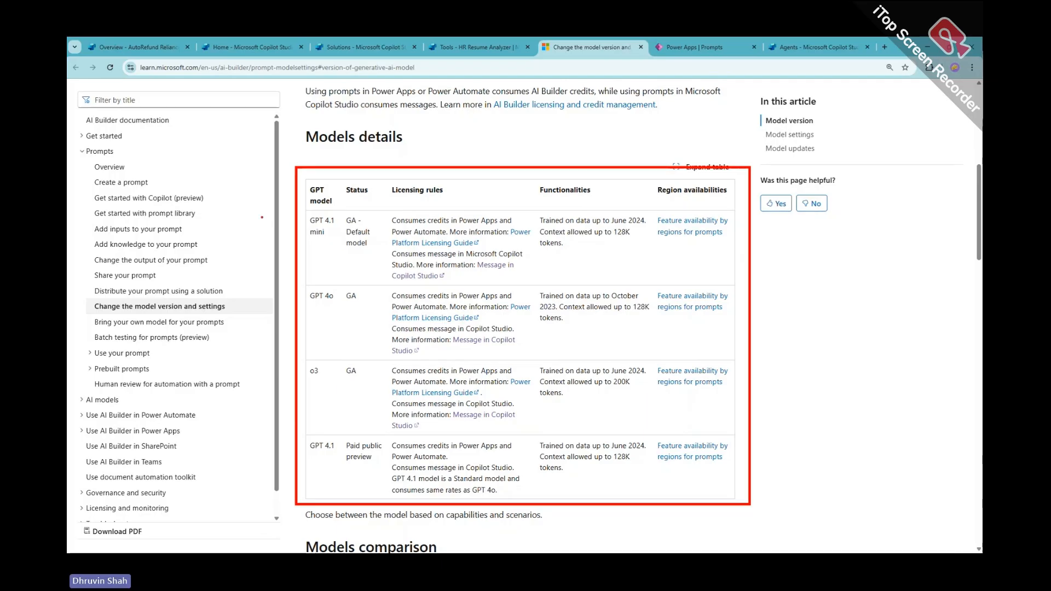
drag(306, 240, 336, 240)
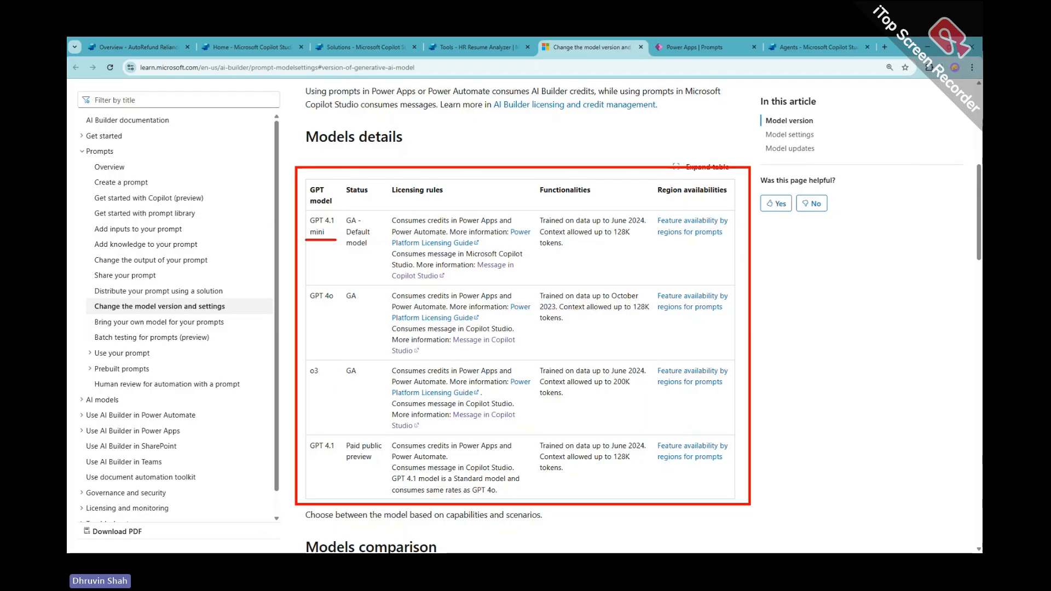
drag(306, 314, 327, 313)
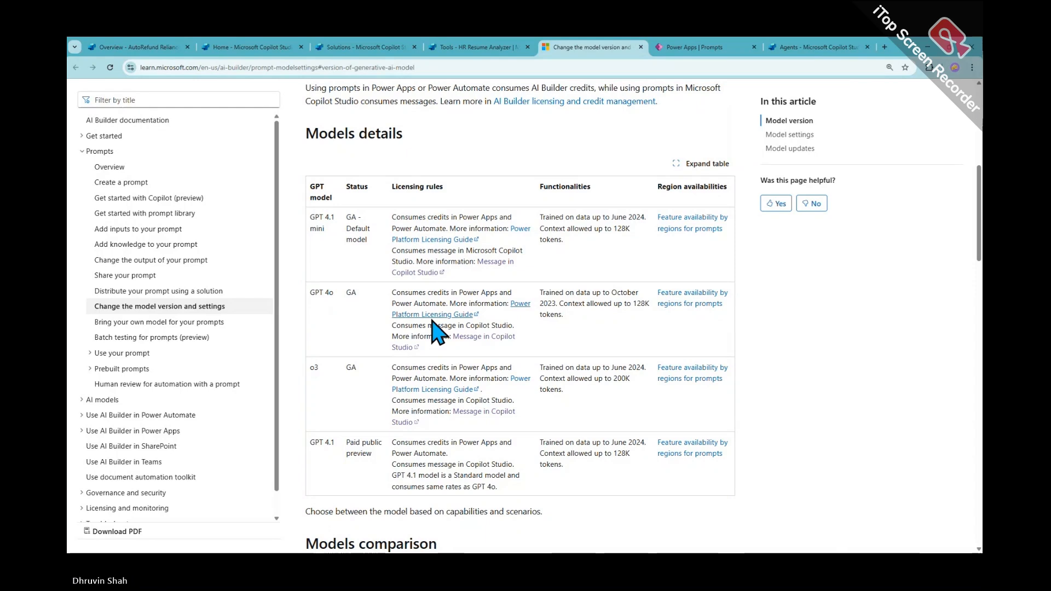
Mark the Models comparison table's pricing and task-quality rows for GPT-4.1 mini, GPT-4o/4.1 and o3
scroll(437, 332, down, 6)
drag(289, 245, 802, 402)
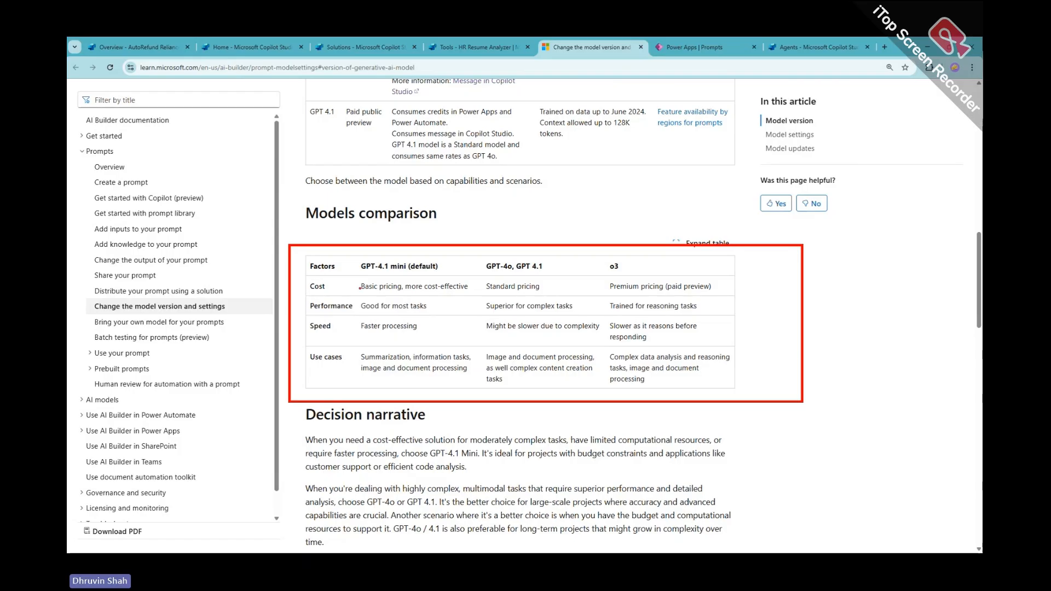
drag(483, 253, 478, 404)
mouse_move(600, 252)
mouse_down()
mouse_move(590, 348)
mouse_move(599, 422)
mouse_up()
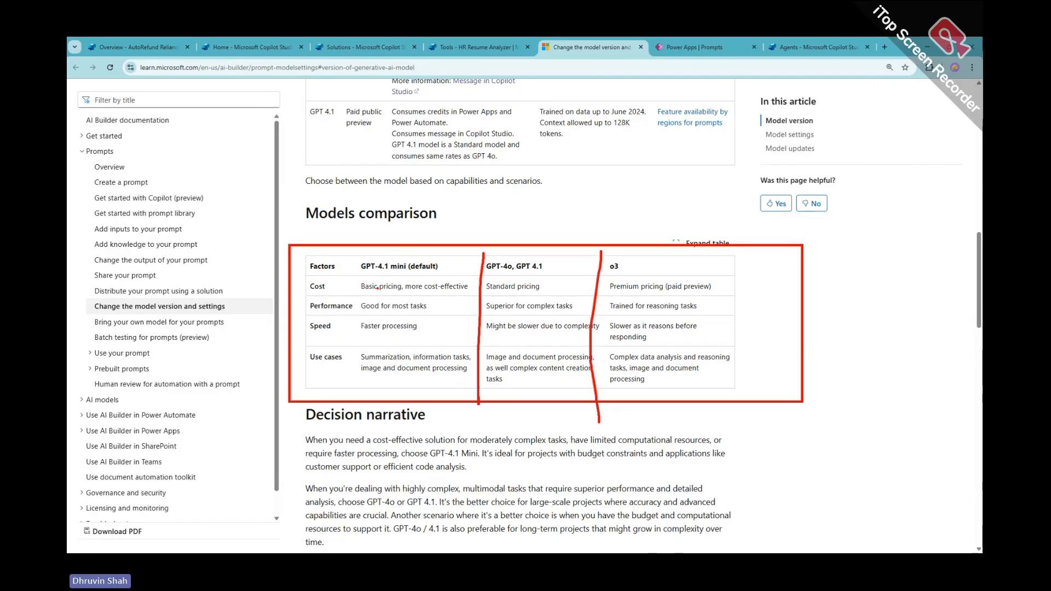
drag(359, 291, 535, 292)
drag(621, 295, 702, 294)
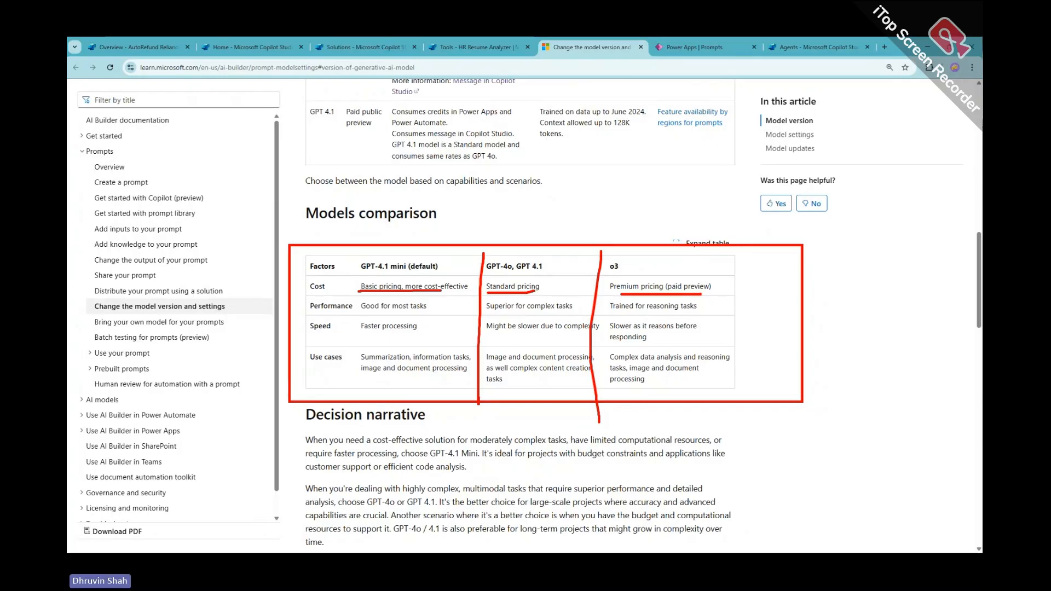
drag(360, 314, 422, 312)
drag(330, 276, 353, 270)
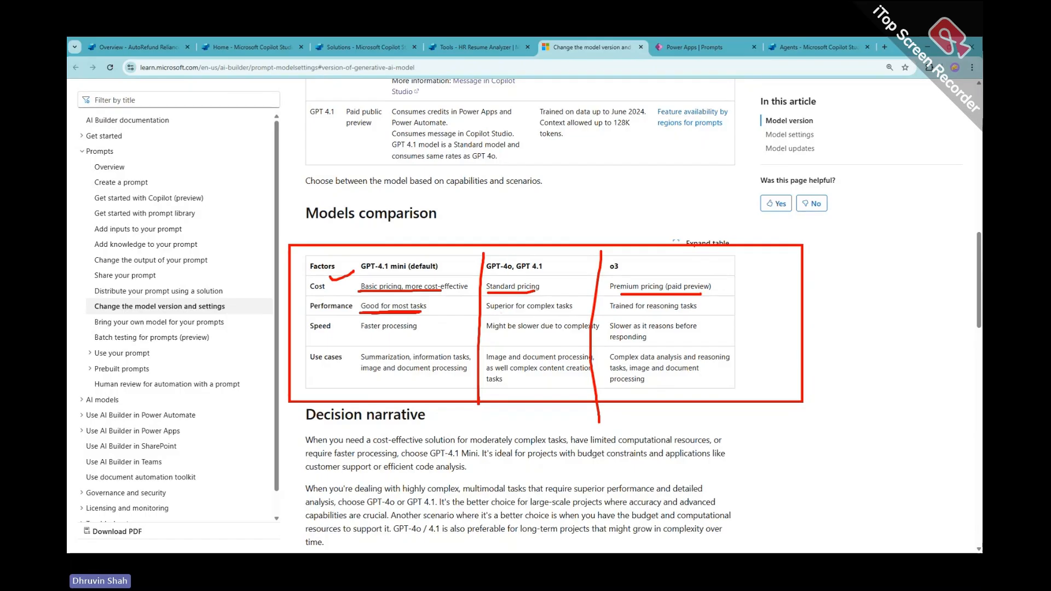
drag(492, 314, 574, 312)
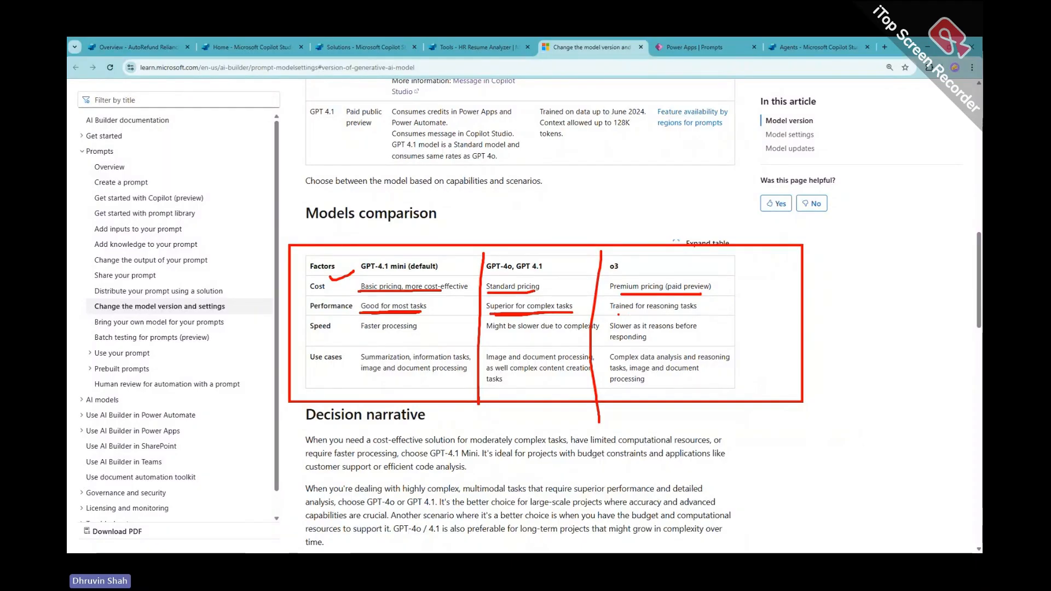
drag(610, 313, 697, 312)
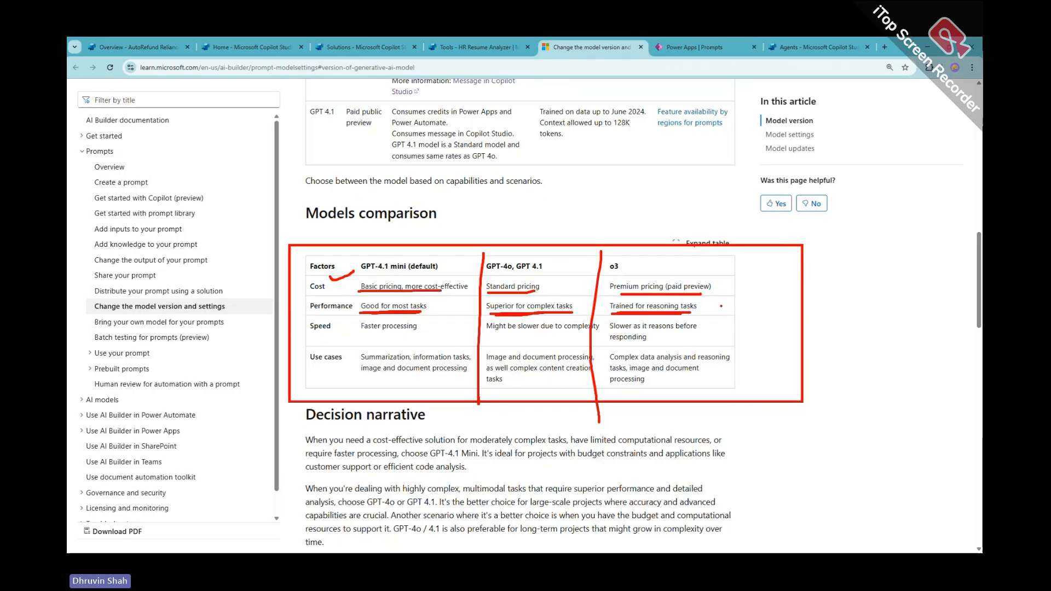
Underline each model's speed note: faster, might be slower, reasons before responding
drag(359, 335, 426, 332)
drag(491, 336, 571, 338)
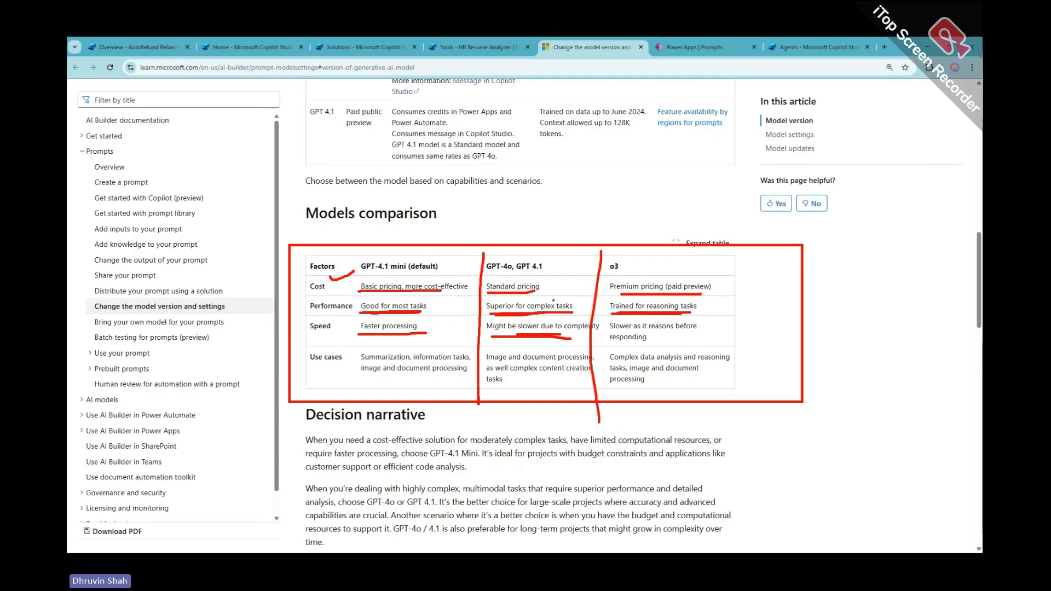
drag(632, 331, 690, 331)
drag(608, 342, 649, 341)
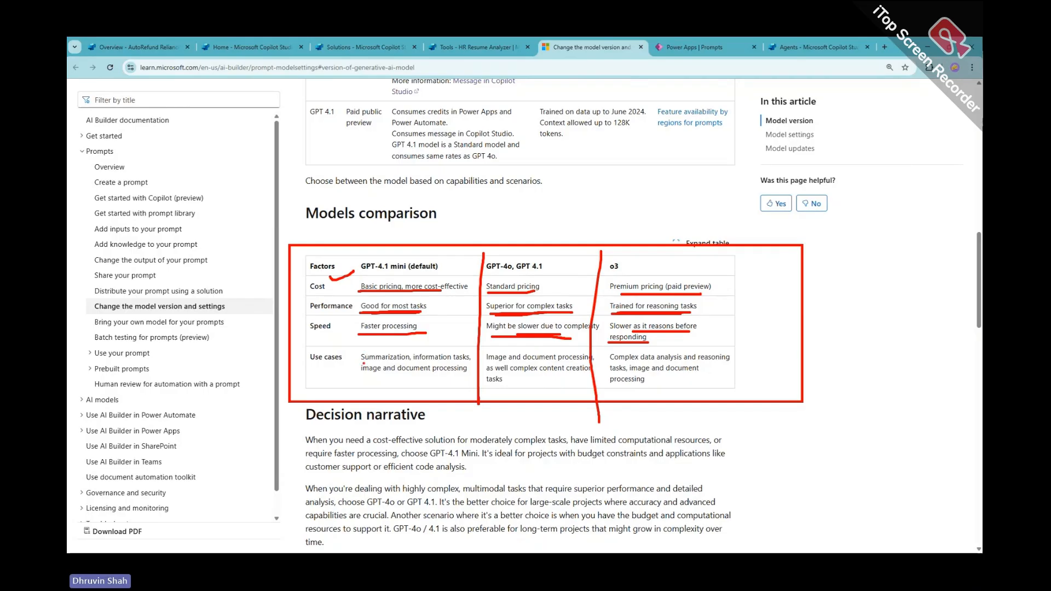
Underline each model's use cases: summarization, content creation, data analysis and document processing
drag(363, 363, 468, 361)
drag(361, 376, 450, 375)
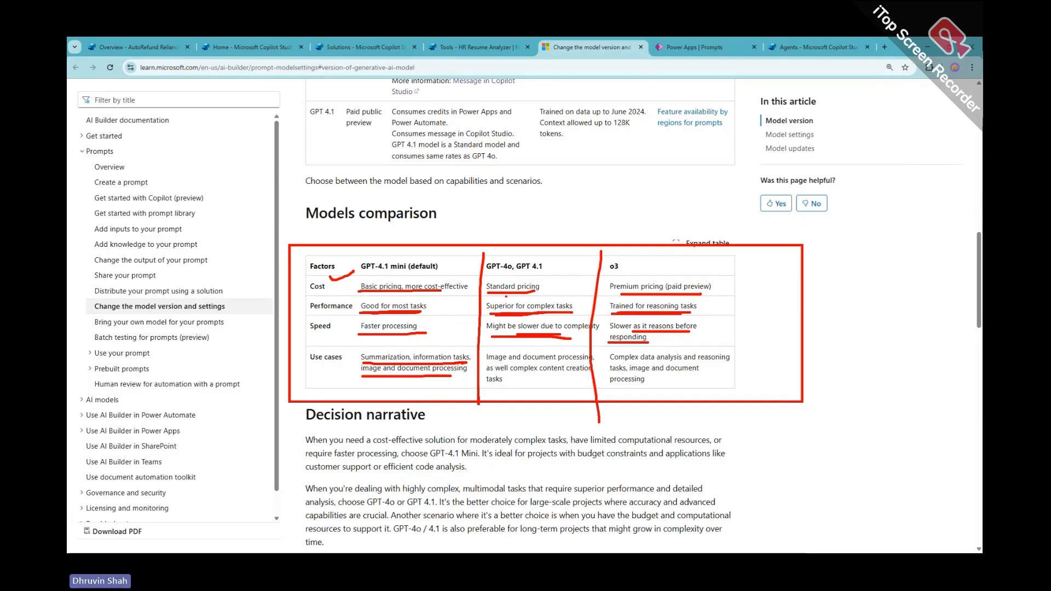
drag(507, 274, 552, 274)
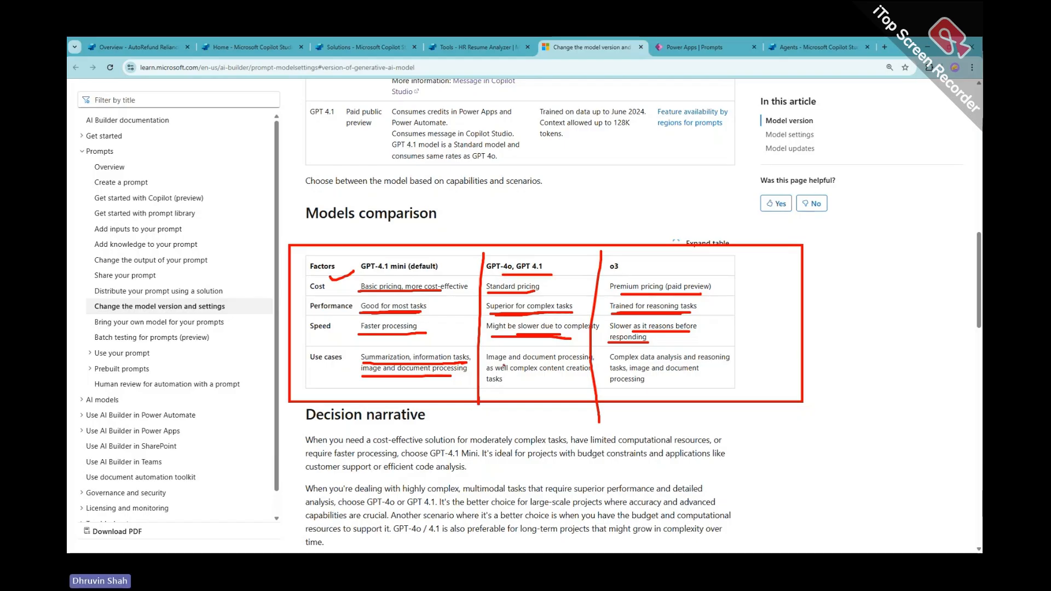
drag(502, 364, 577, 366)
drag(516, 376, 573, 374)
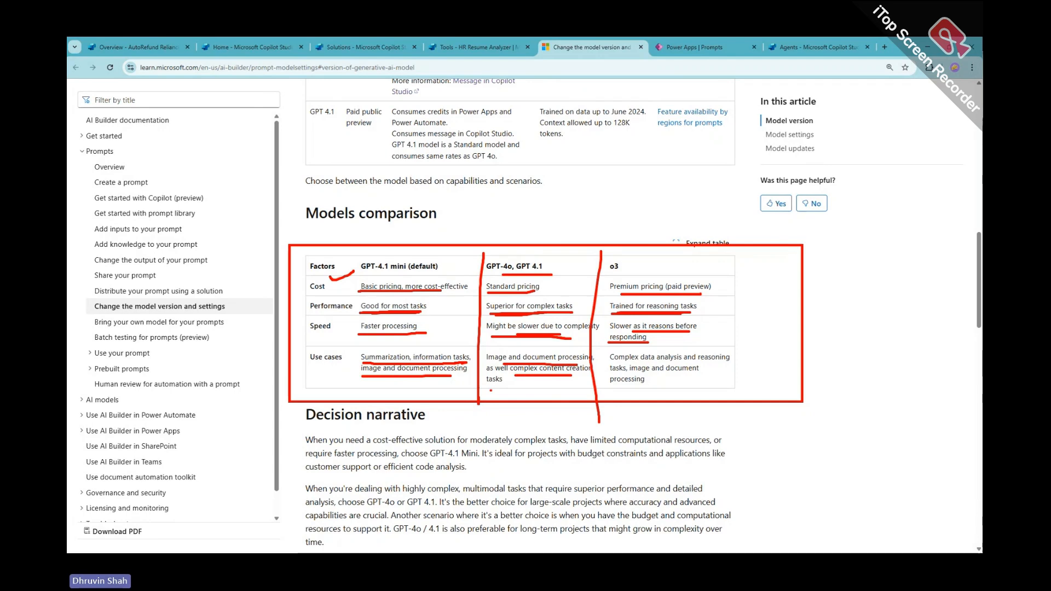
drag(491, 384, 501, 385)
drag(646, 362, 736, 362)
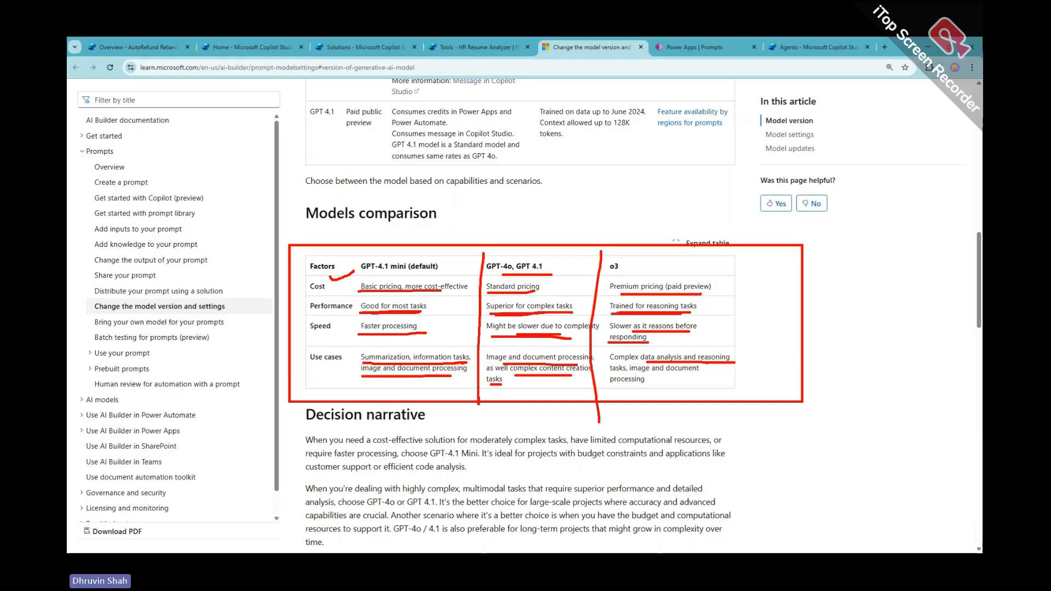
drag(633, 373, 698, 374)
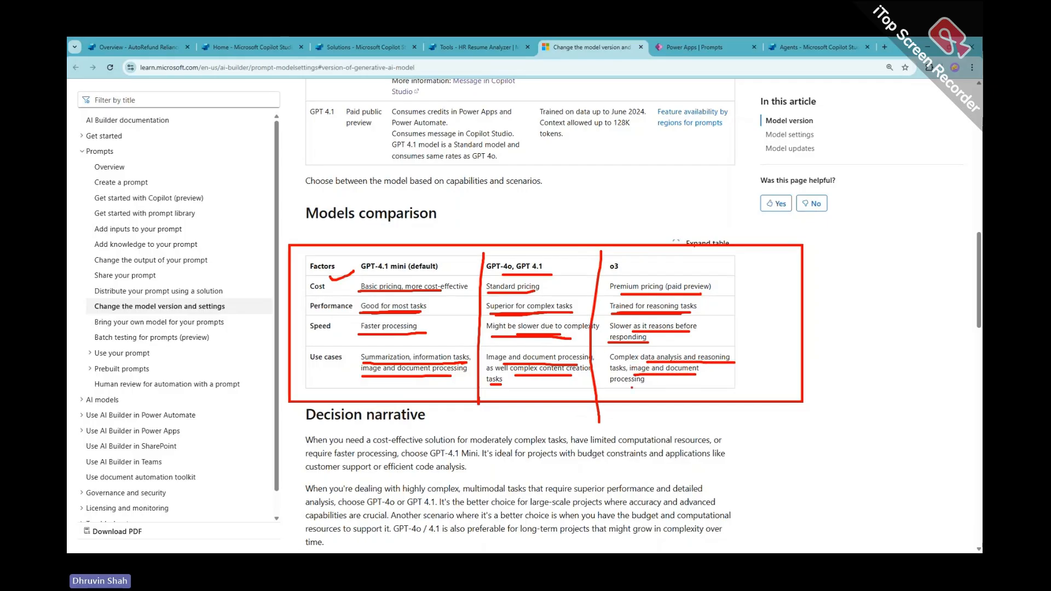
drag(630, 387, 659, 387)
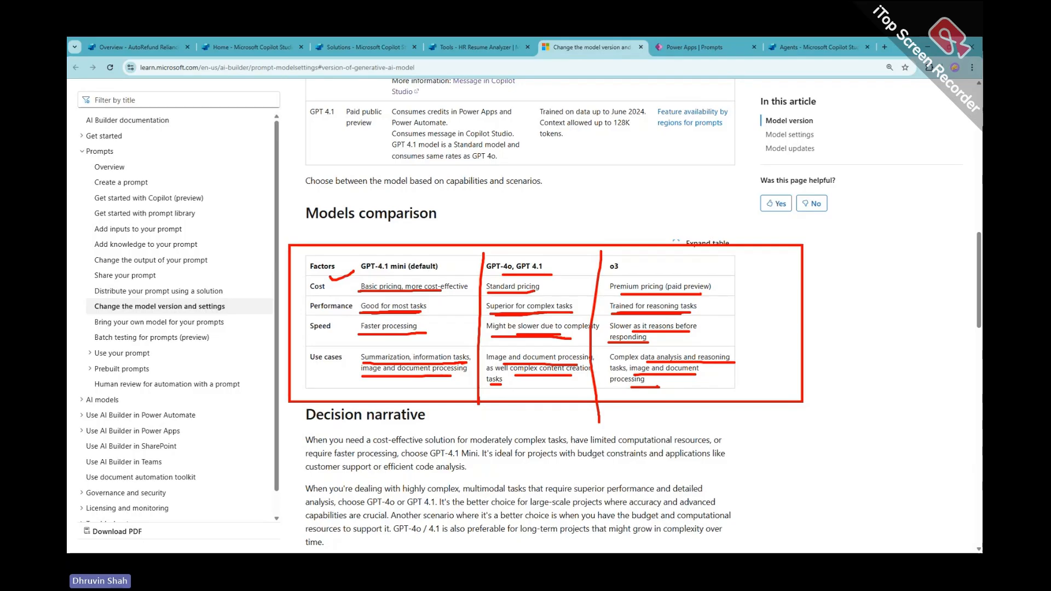
Return to the Resume Analyzer prompt and choose + Azure AI Foundry Models in the Model list
click(475, 47)
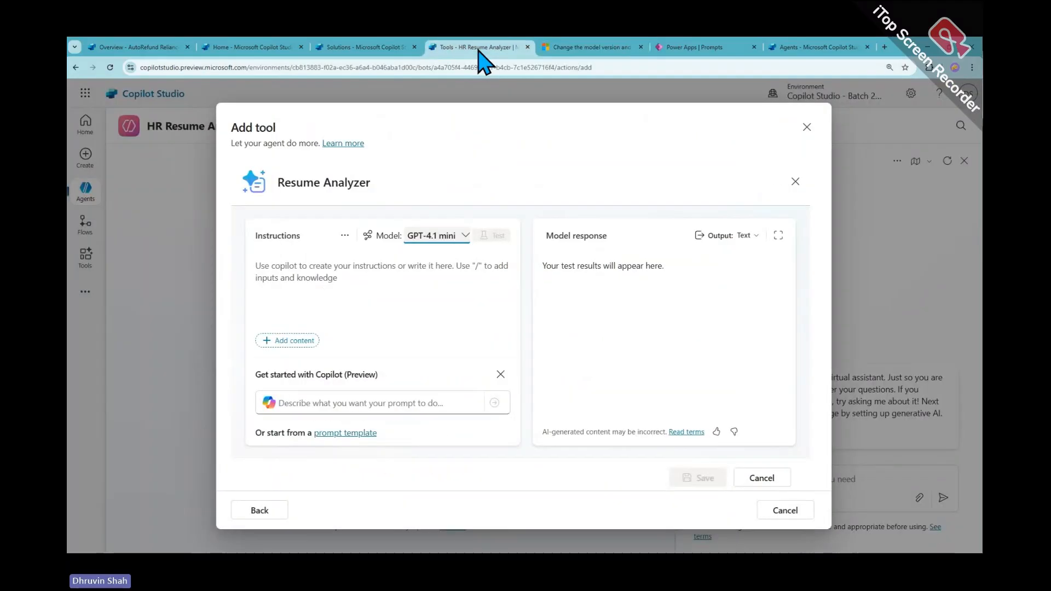
click(463, 235)
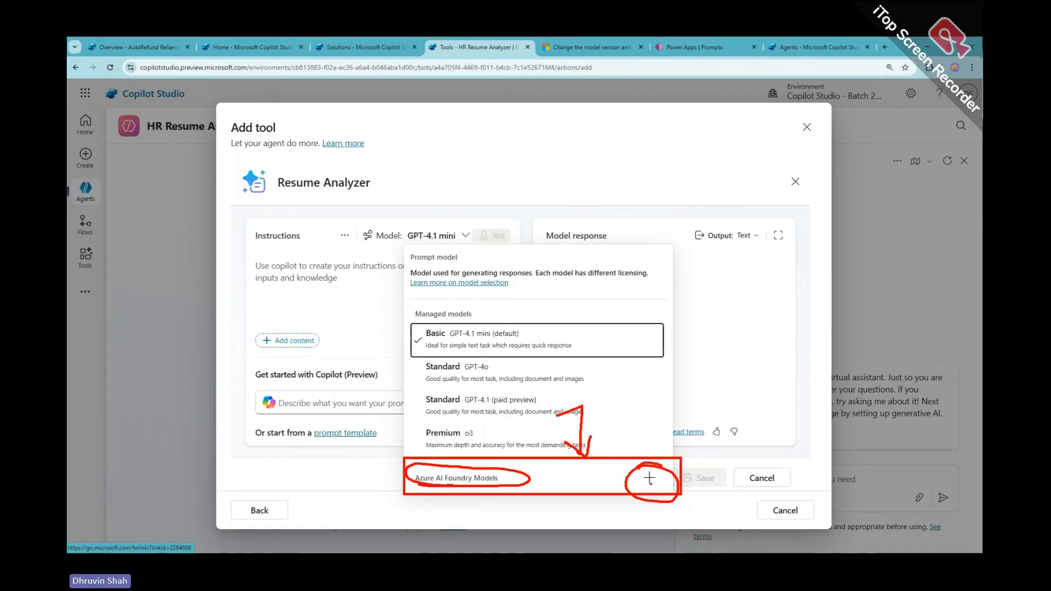
click(438, 236)
click(448, 236)
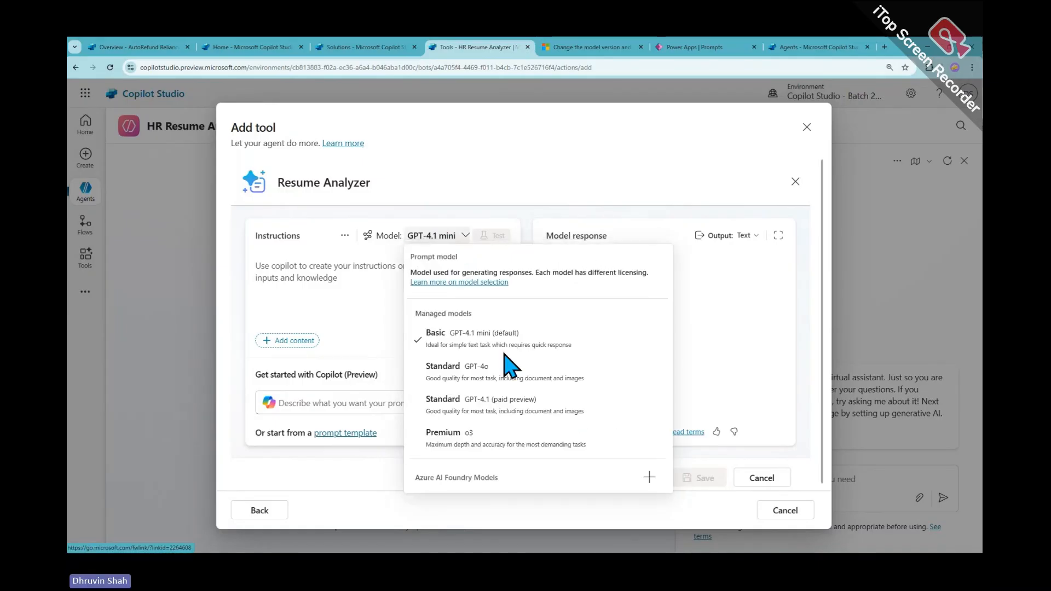
click(646, 477)
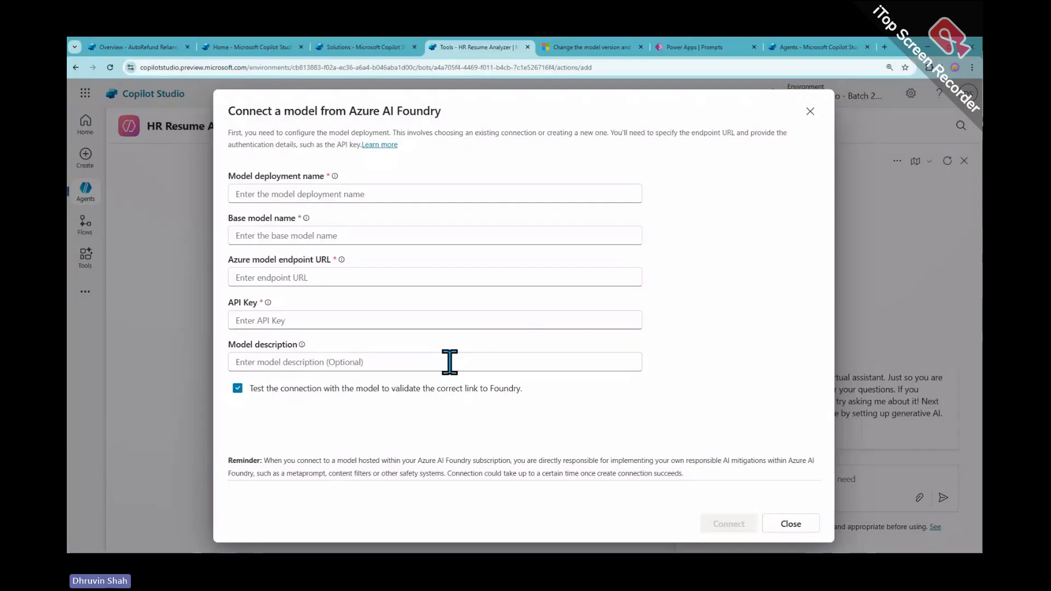
Highlight 'Azure AI Foundry' in the dialog title, then close the form unfilled
drag(350, 111, 467, 115)
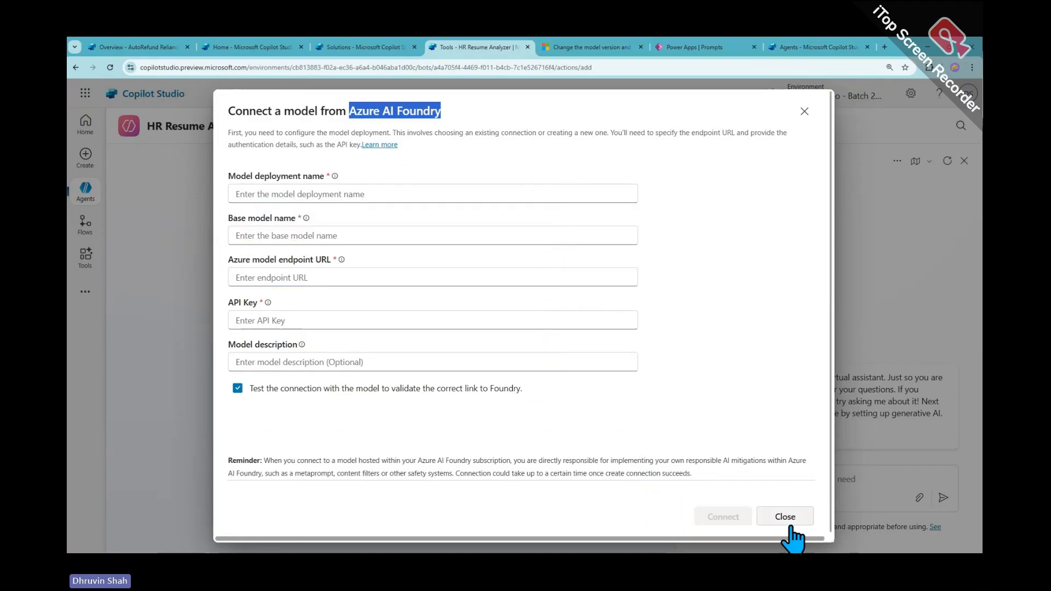
click(791, 523)
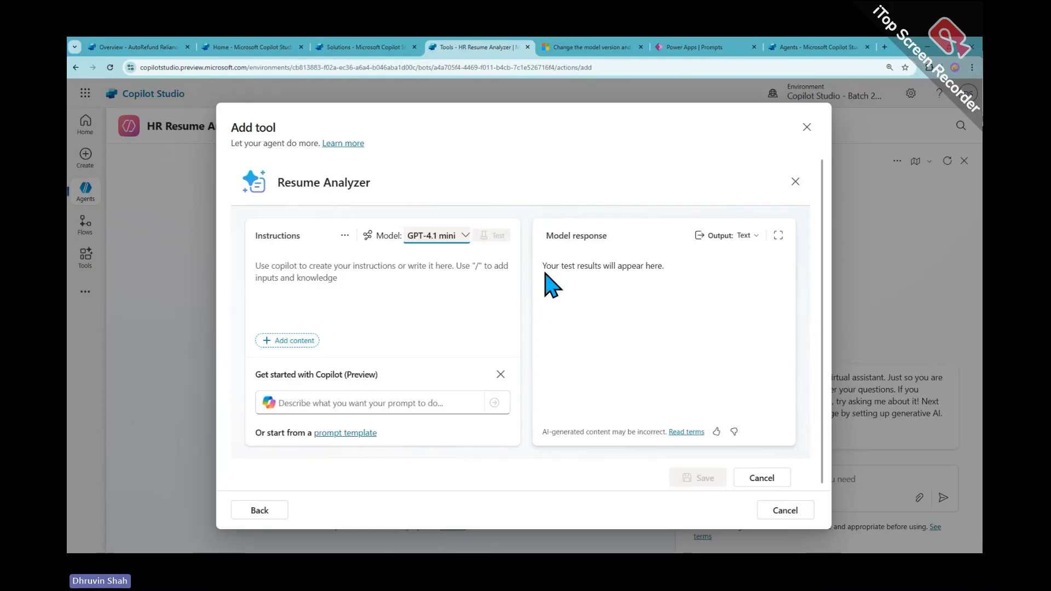
click(327, 184)
click(317, 276)
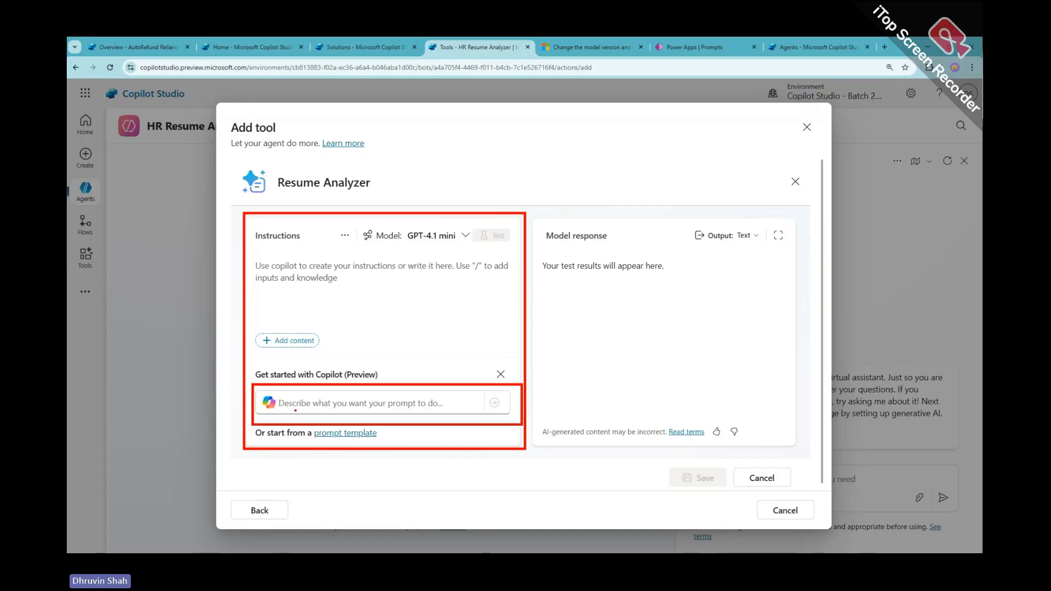
drag(280, 412, 416, 415)
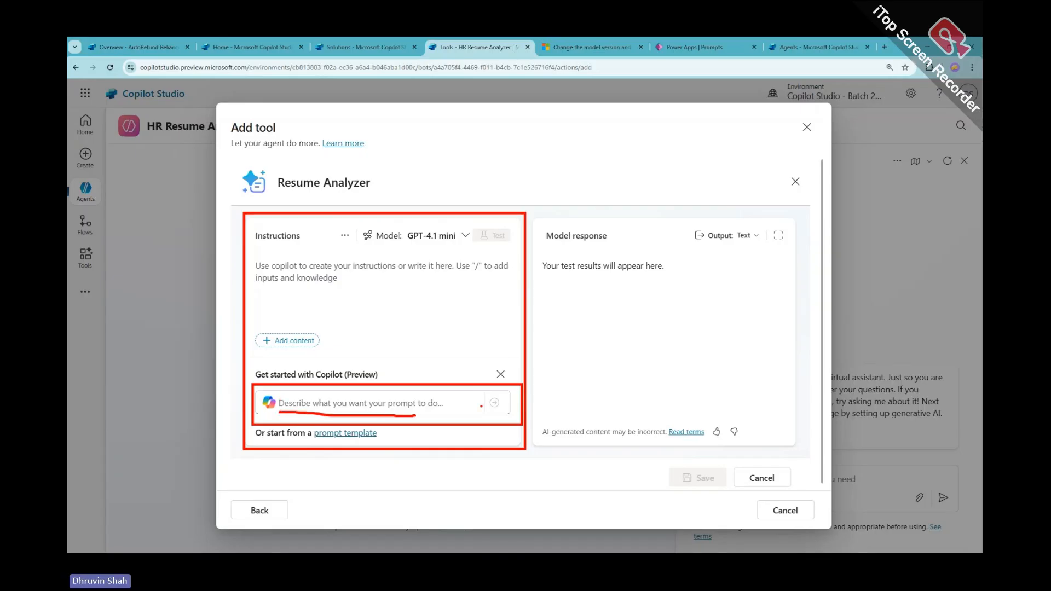
mouse_move(481, 406)
mouse_down()
mouse_move(481, 416)
mouse_move(514, 397)
mouse_move(490, 393)
mouse_up()
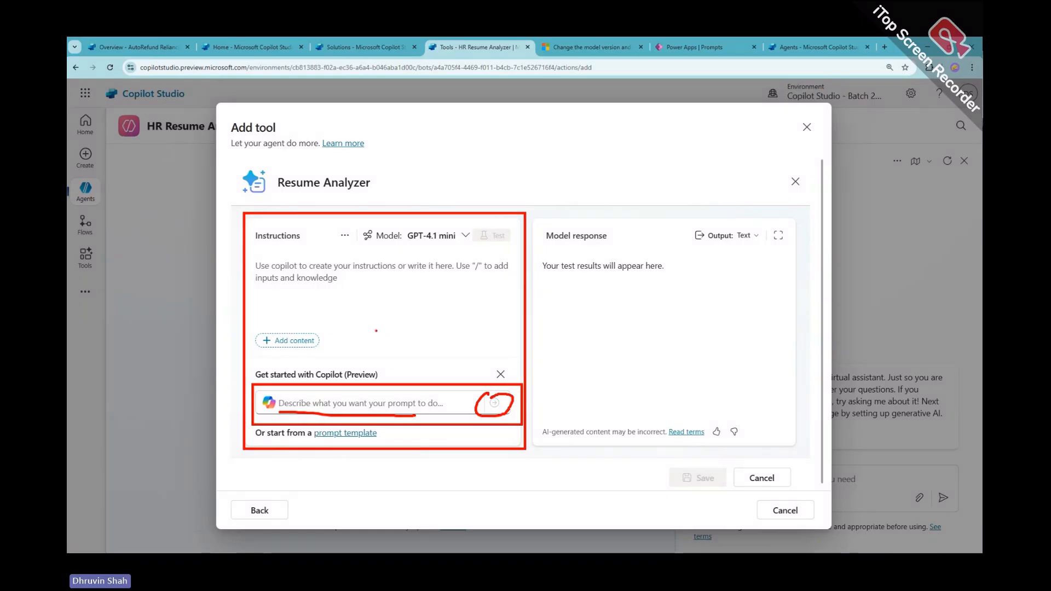
click(293, 404)
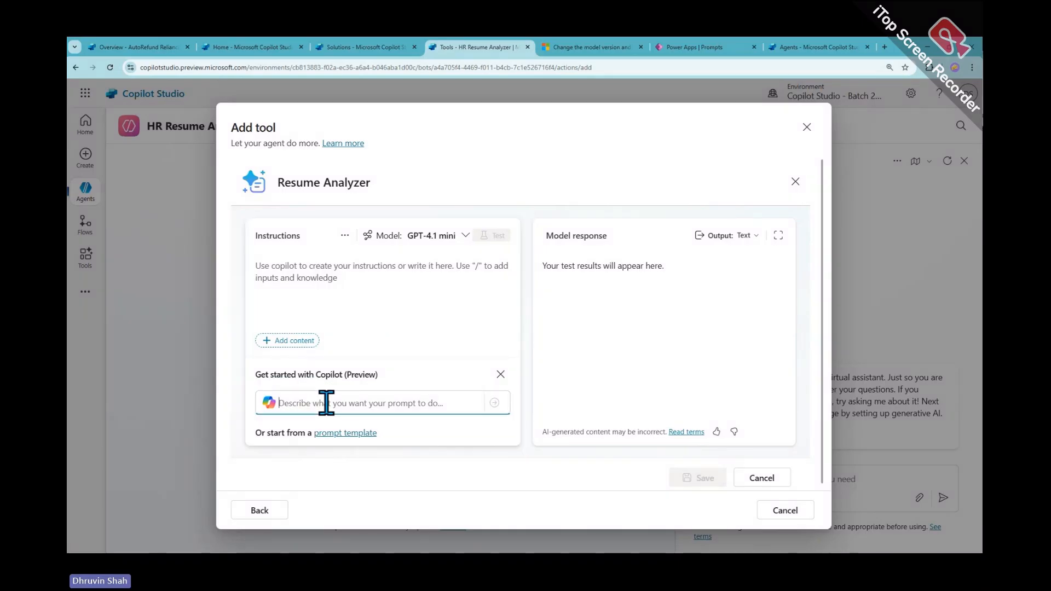
Ask Copilot to draft instructions that summarize a resume or CV and judge the person's suitability
text(Analyze)
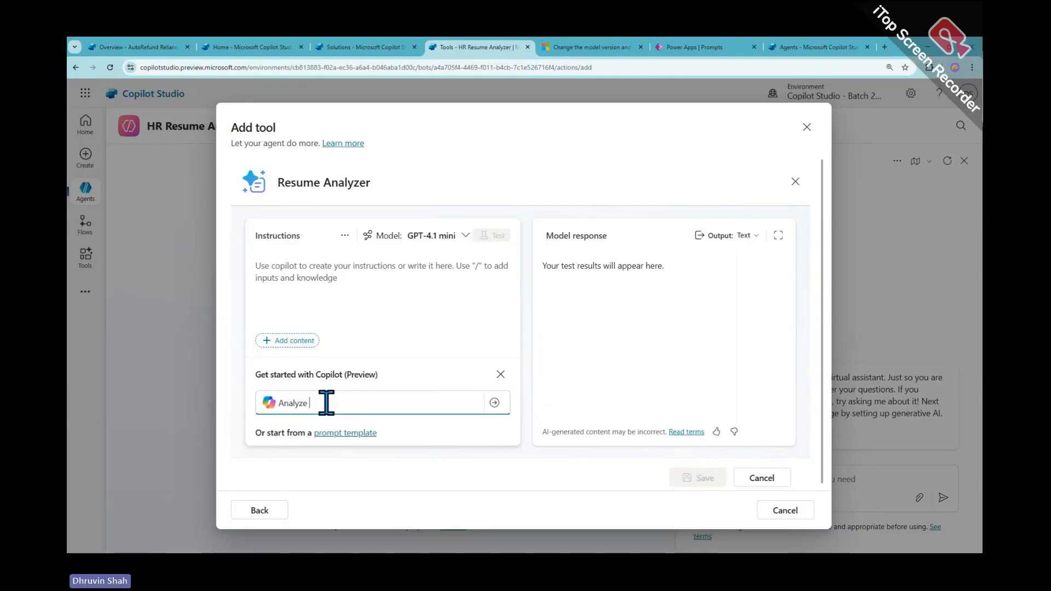
text( resume or CV )
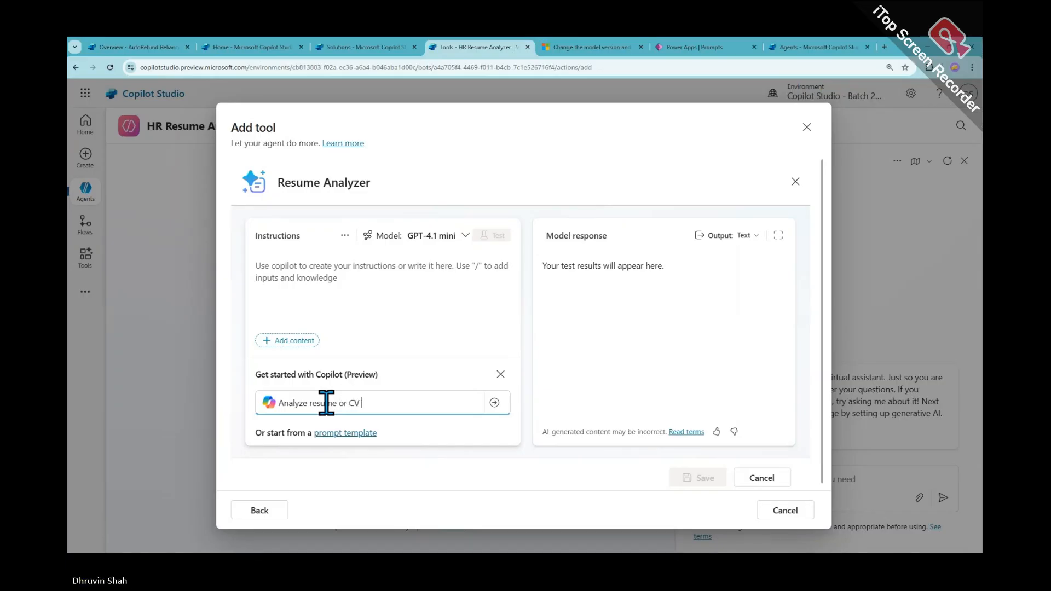
text(document a)
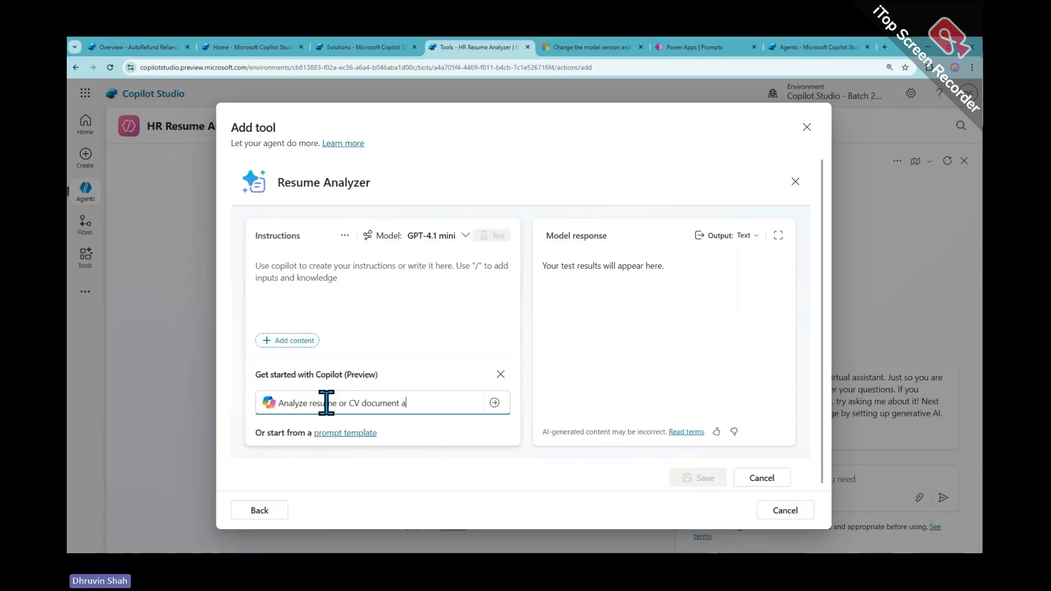
text(nd summari)
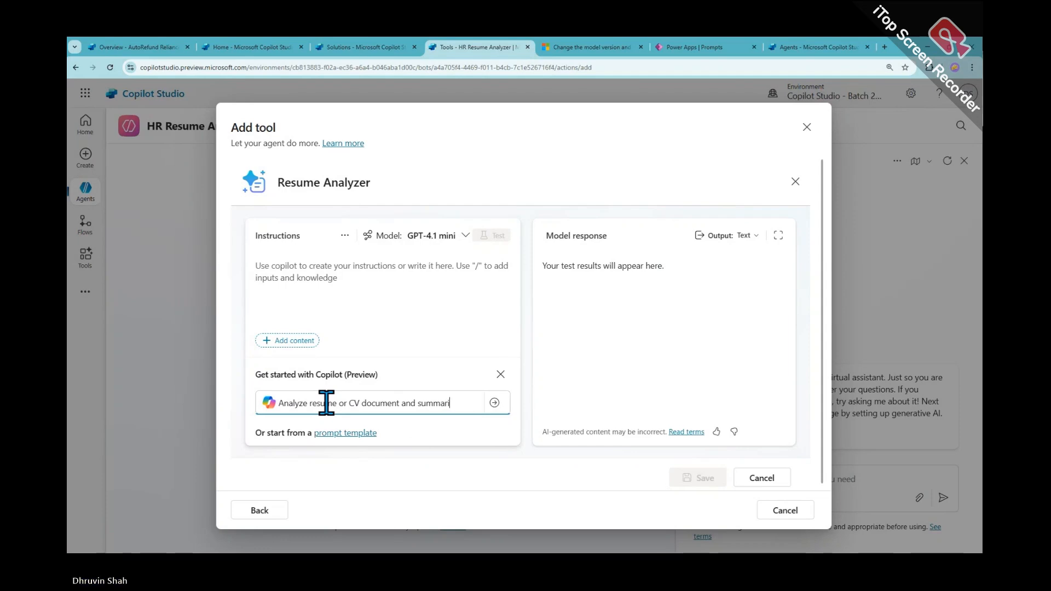
text(ze and m)
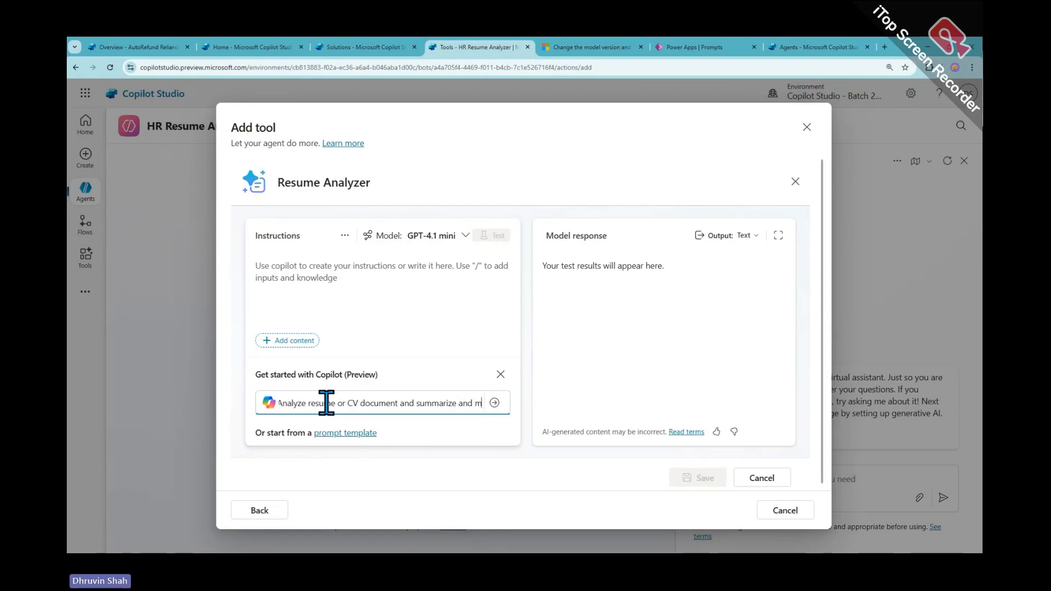
text(ake a dec)
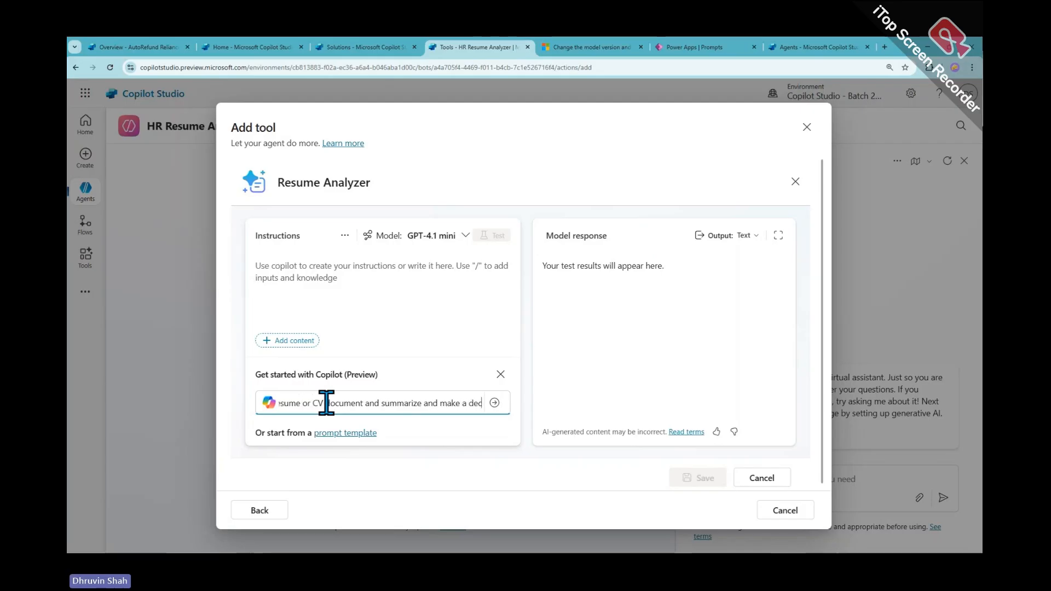
text(ision if a pe)
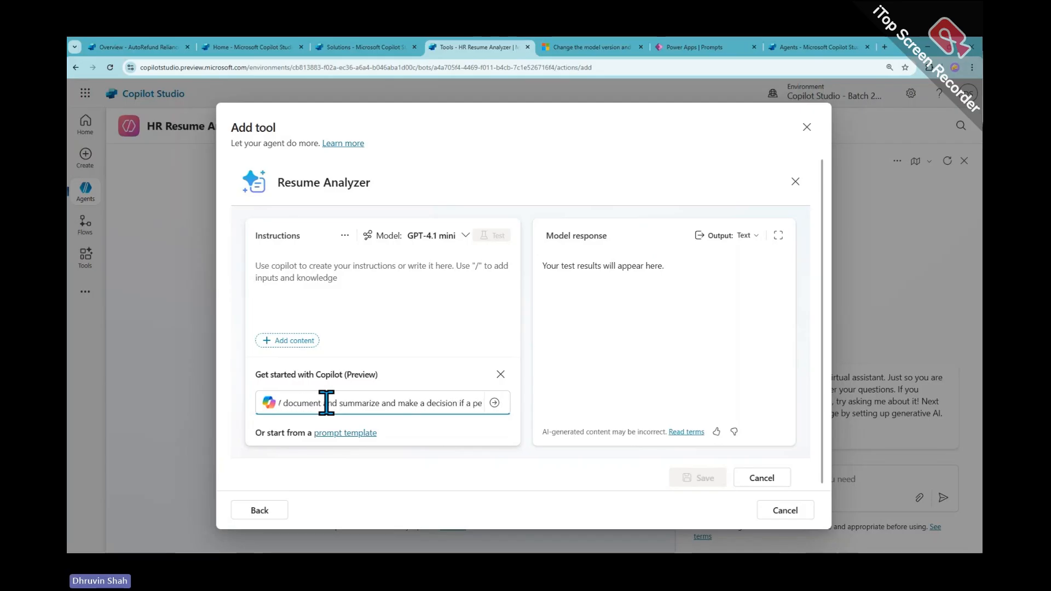
text(rson is)
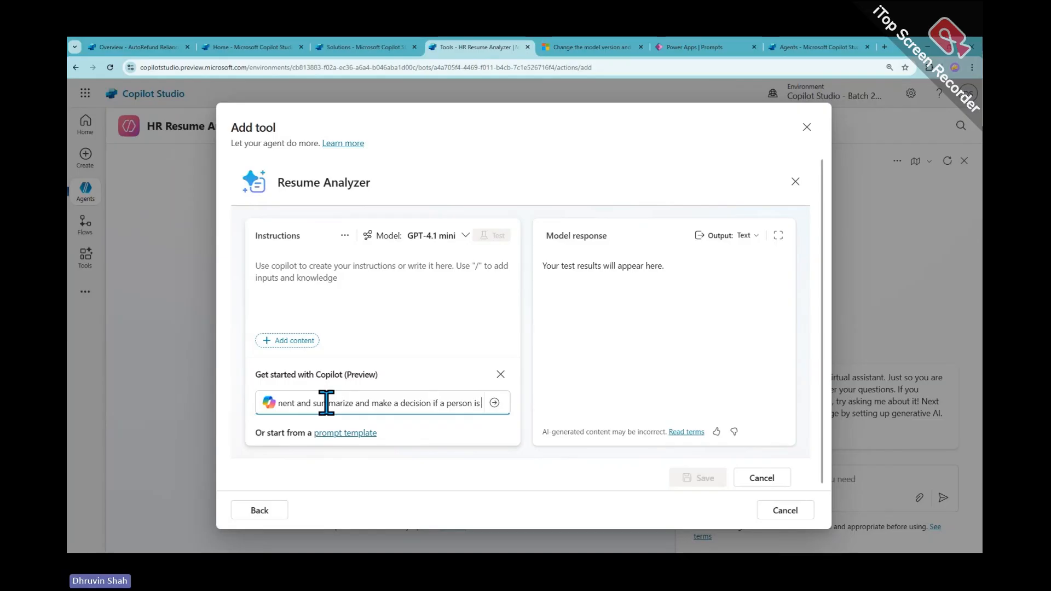
text( suitable)
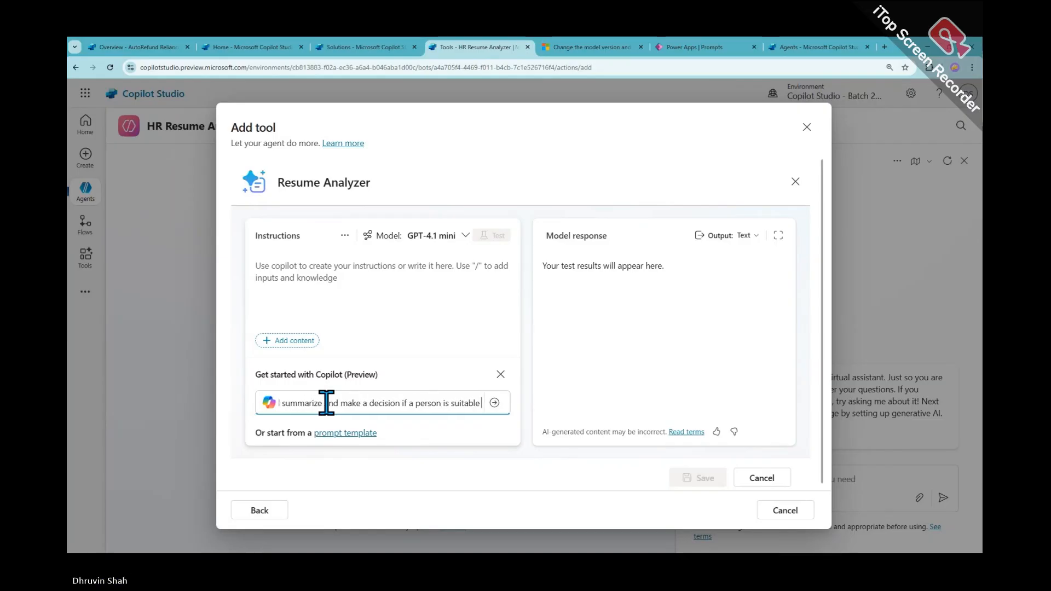
text( for experien)
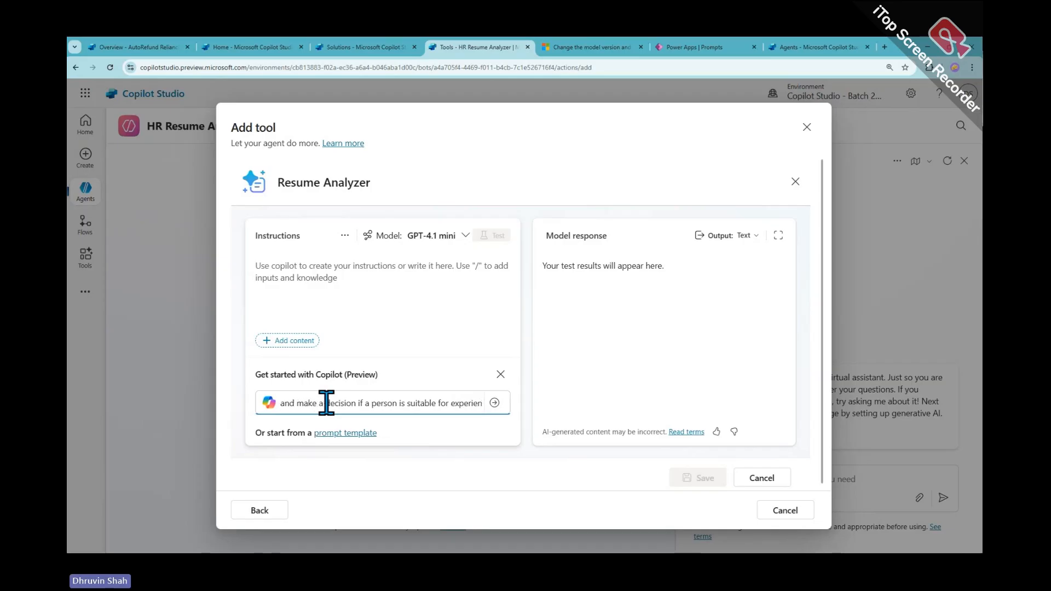
text(ce leve)
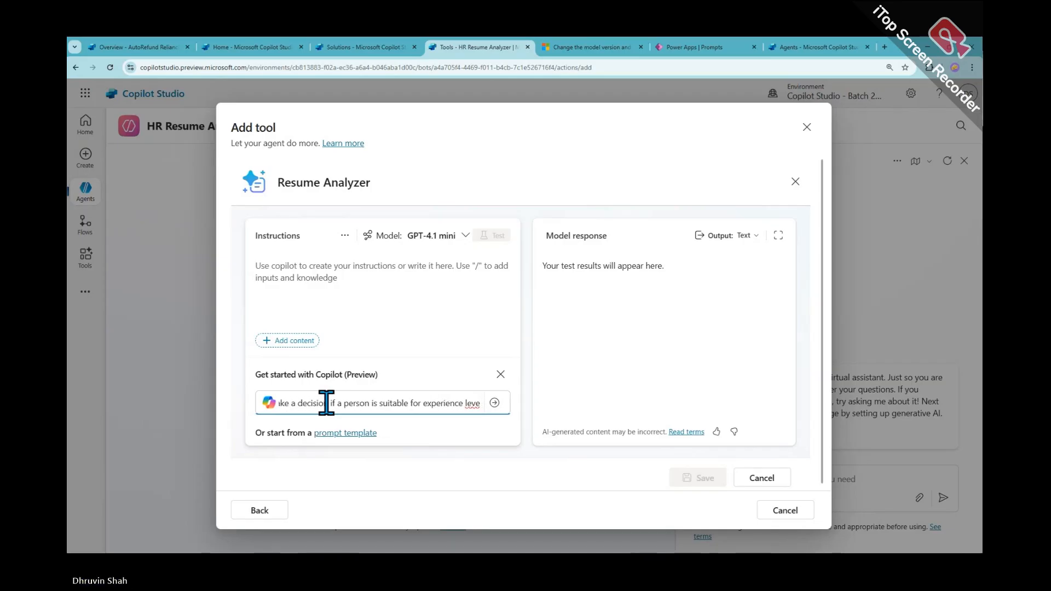
text( profile)
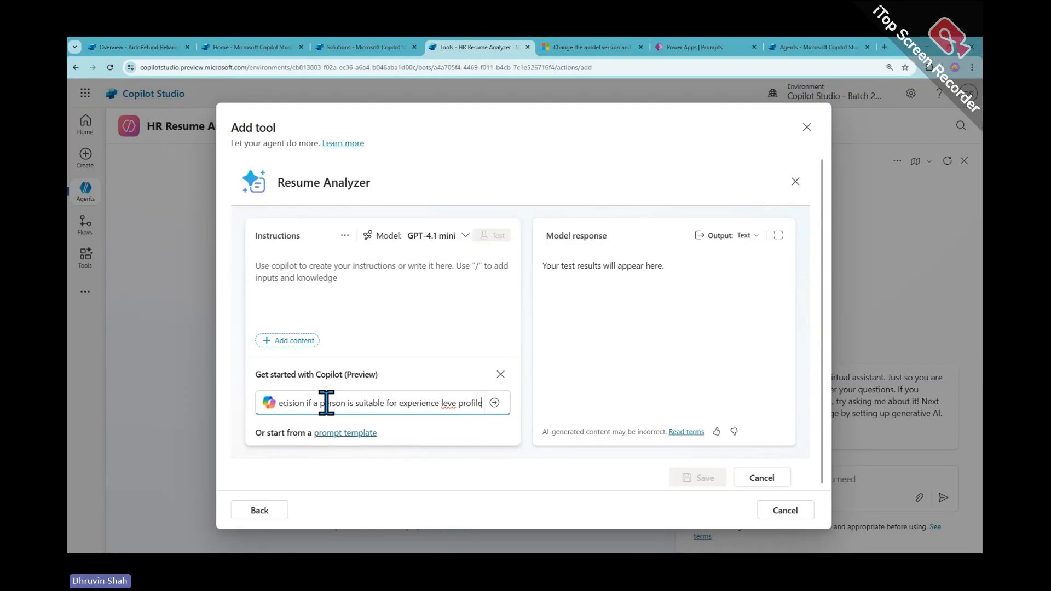
key(Return)
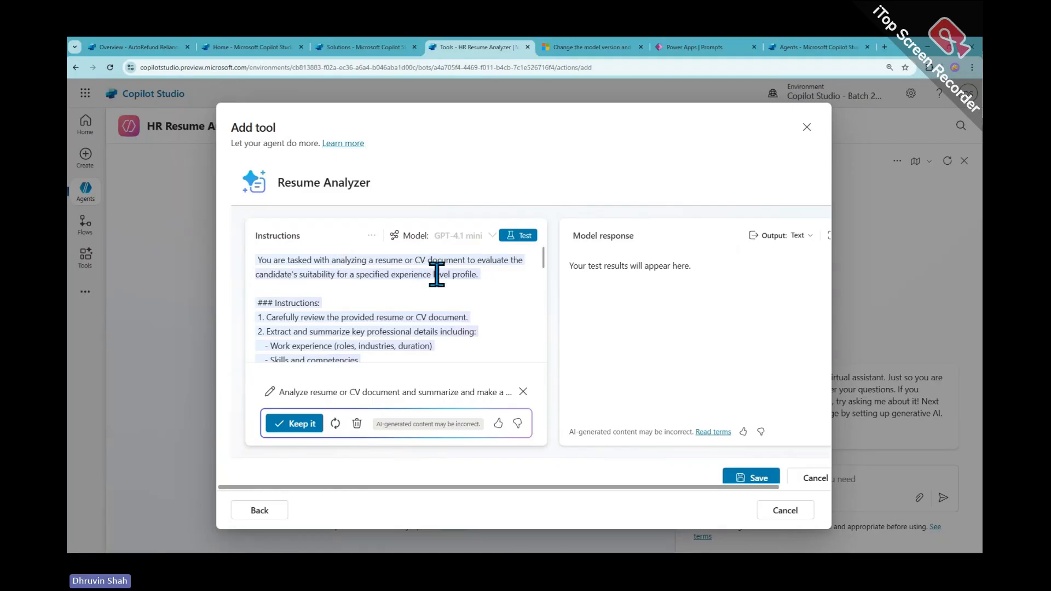
scroll(348, 295, down, 1)
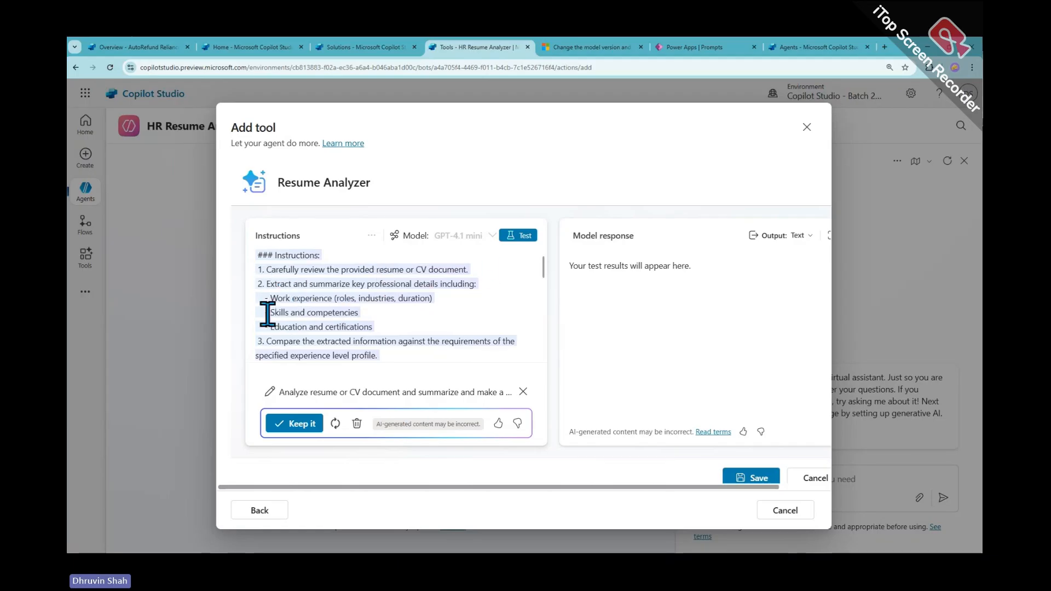
scroll(368, 329, down, 3)
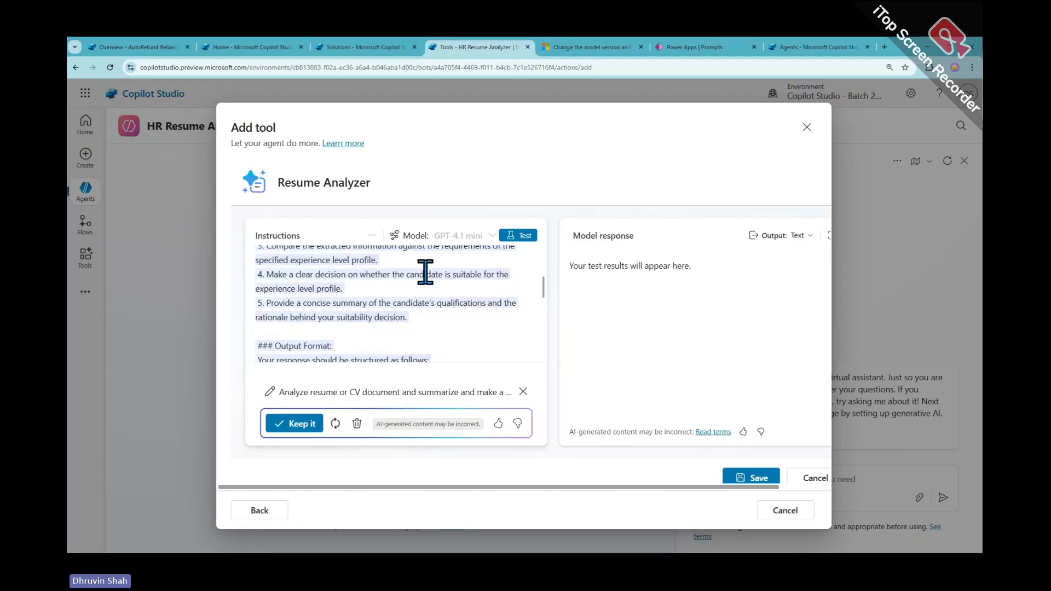
scroll(402, 313, down, 4)
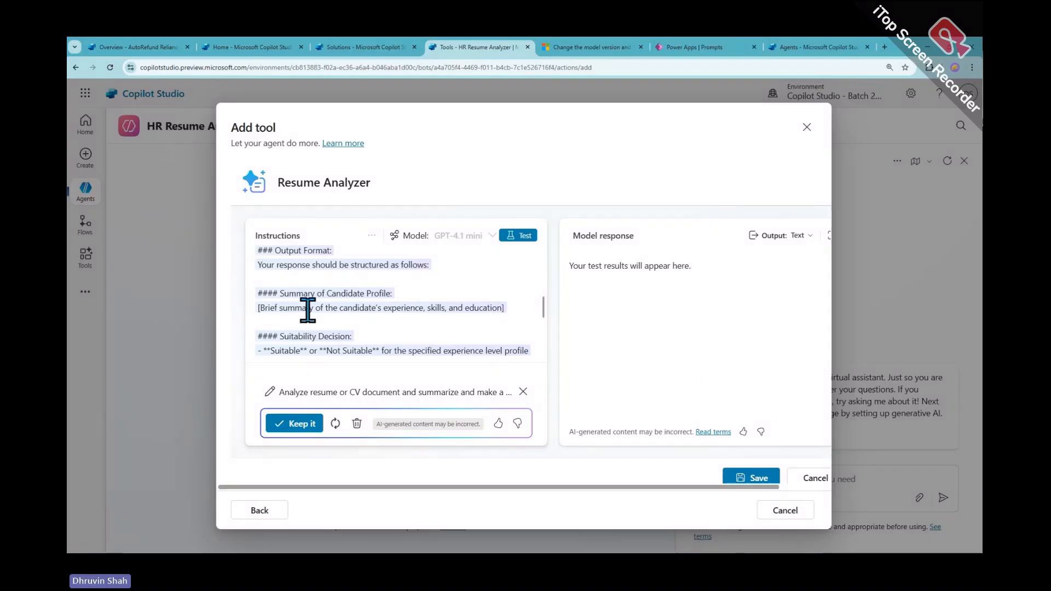
scroll(382, 329, down, 6)
scroll(384, 329, down, 3)
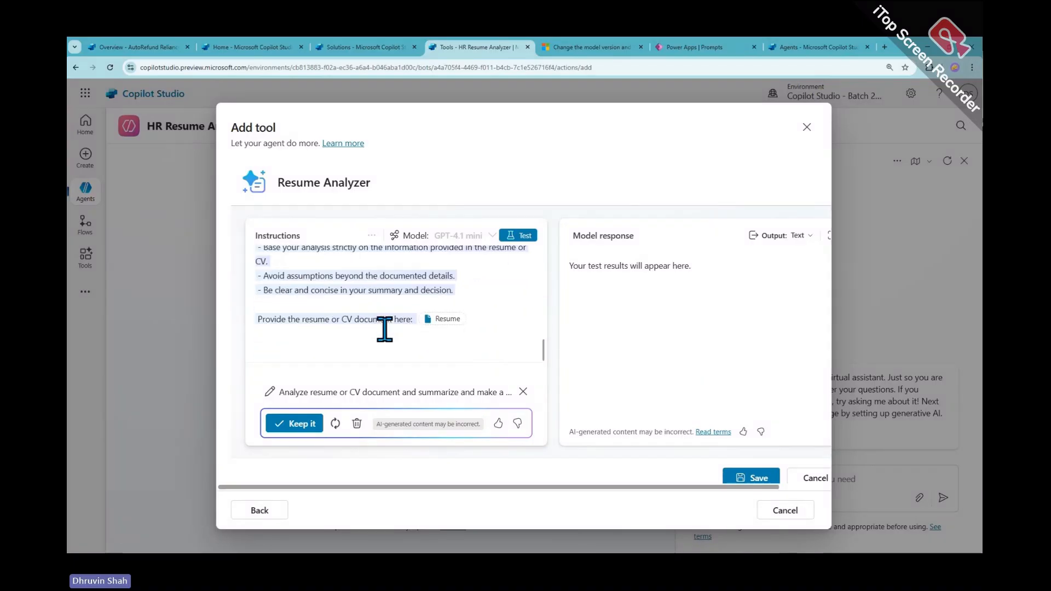
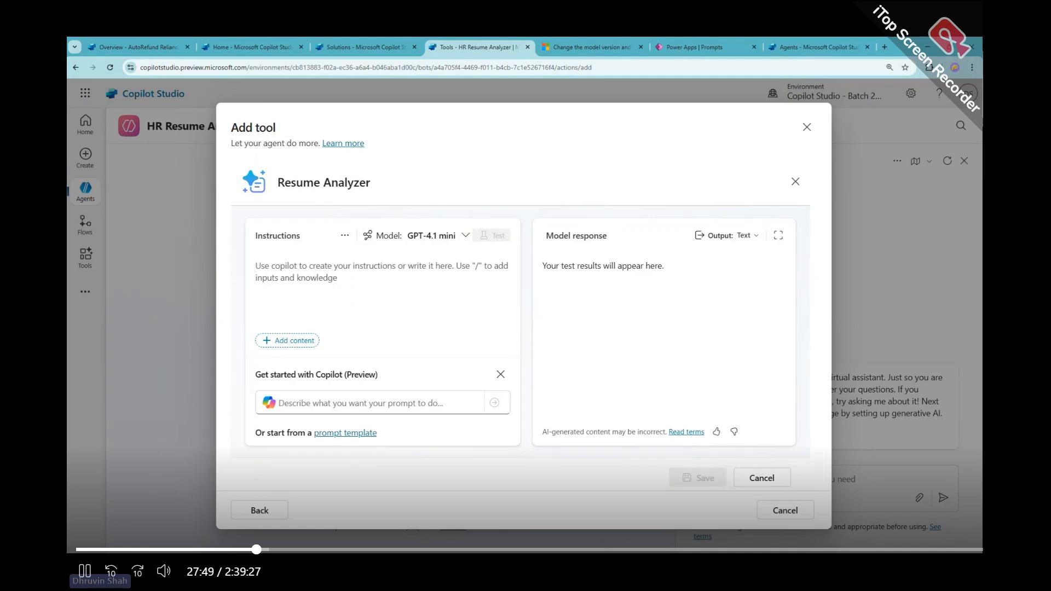
Type 'Read the content from' into the Resume Analyzer Instructions box and open the Add content input list
click(424, 274)
text(Read)
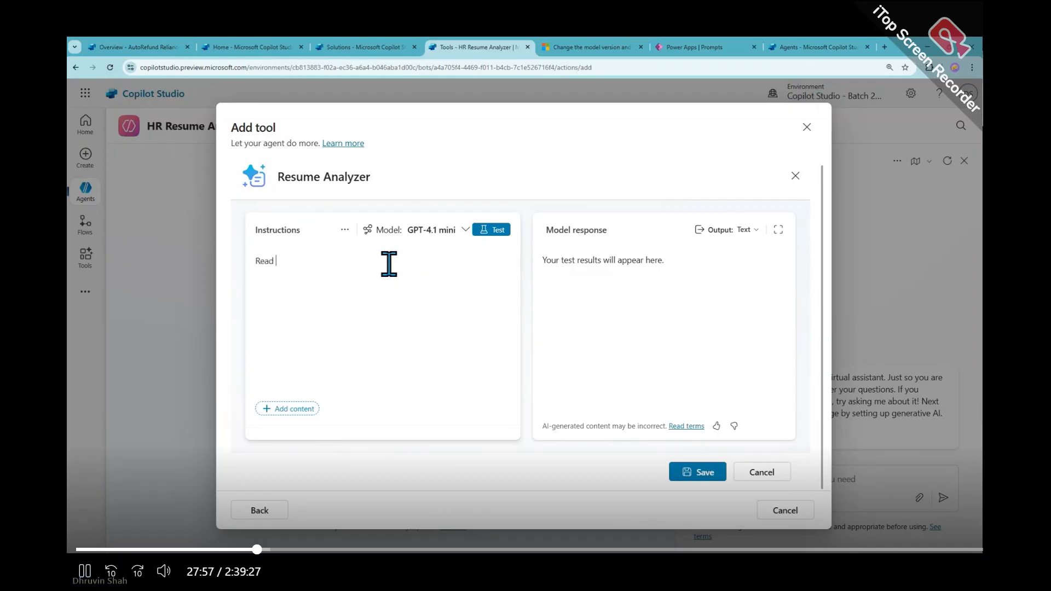
text( the content)
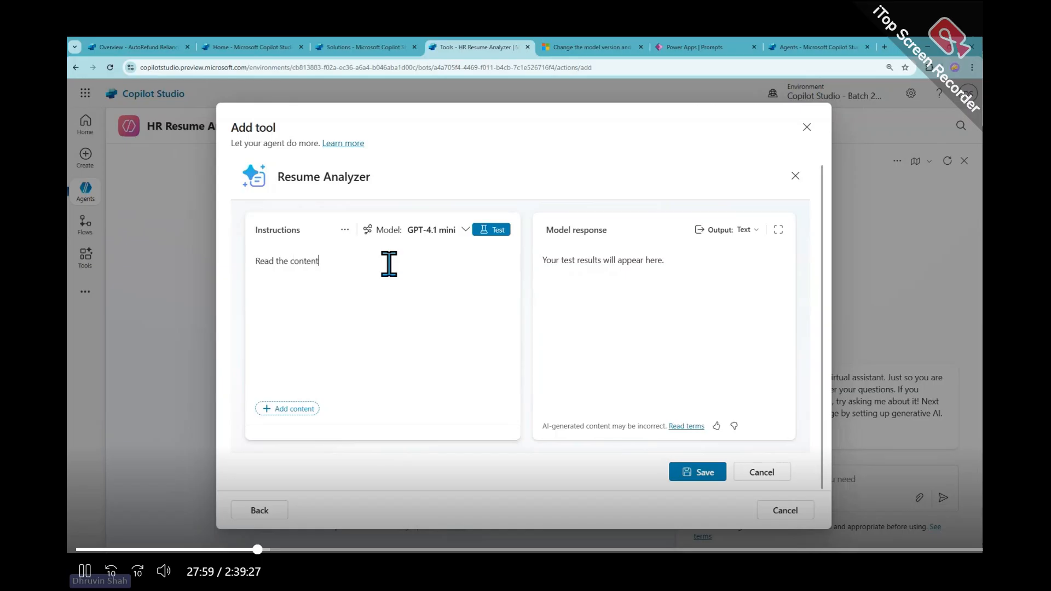
text( from the)
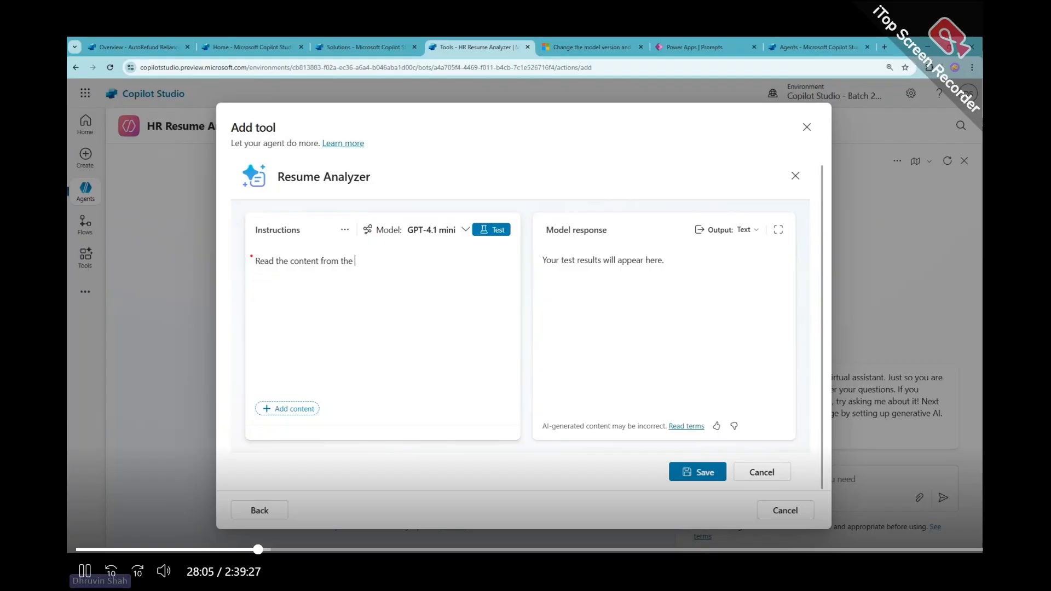
drag(247, 251, 362, 270)
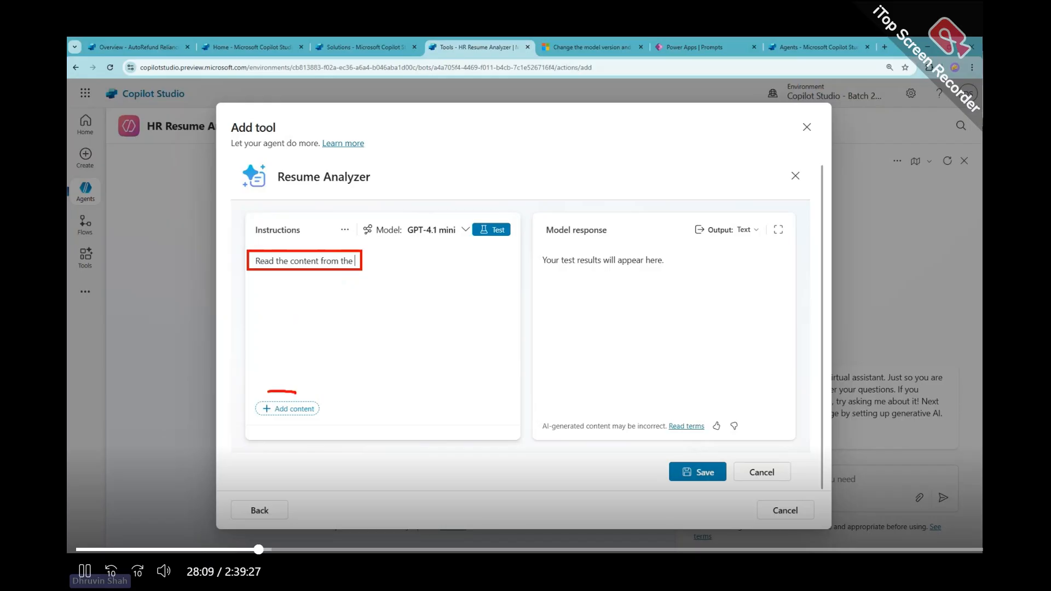
mouse_move(269, 392)
mouse_down()
mouse_move(241, 415)
mouse_move(268, 386)
mouse_move(332, 420)
mouse_move(253, 412)
mouse_up()
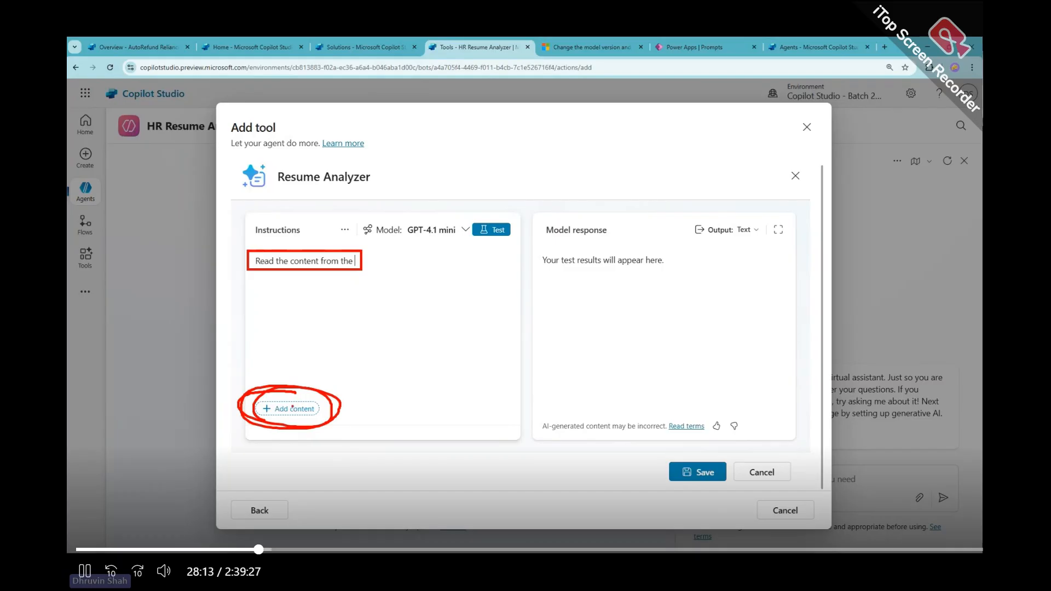
click(288, 408)
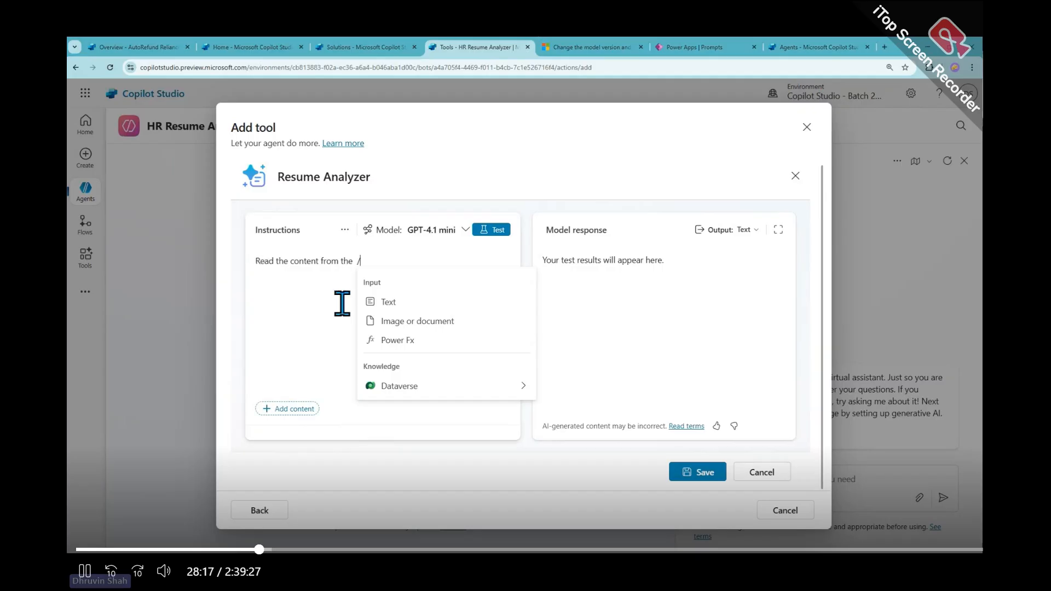
Insert an Image or document input after the partial instruction text
click(405, 325)
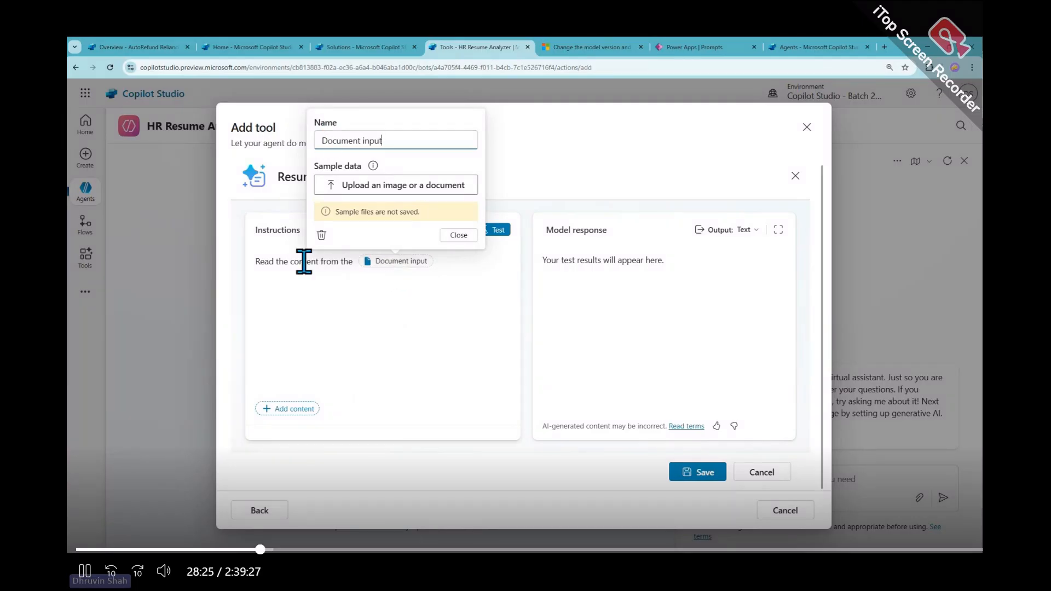
drag(258, 263, 347, 261)
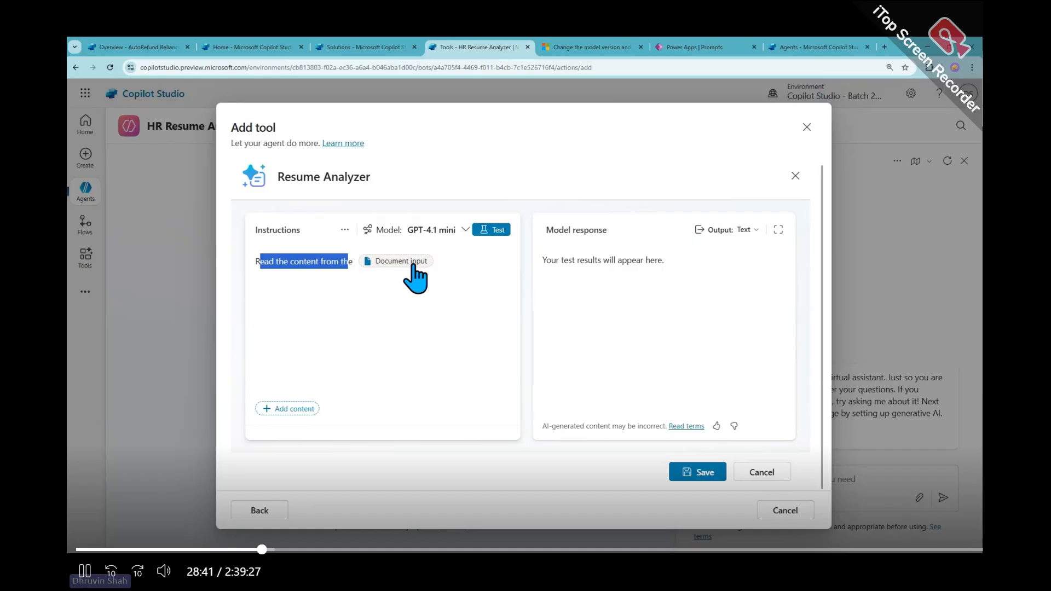
click(269, 409)
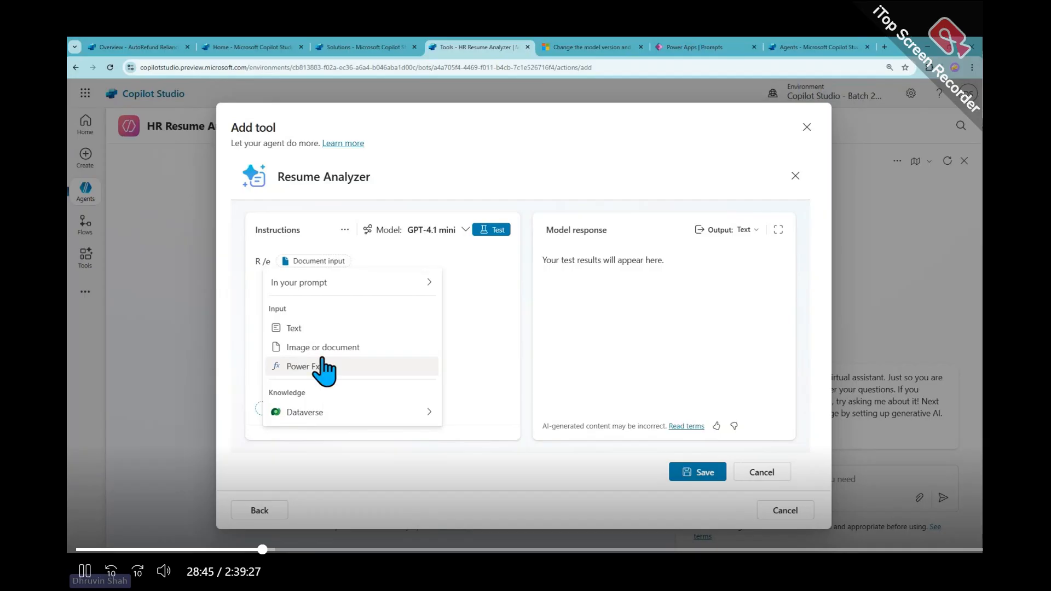
click(471, 262)
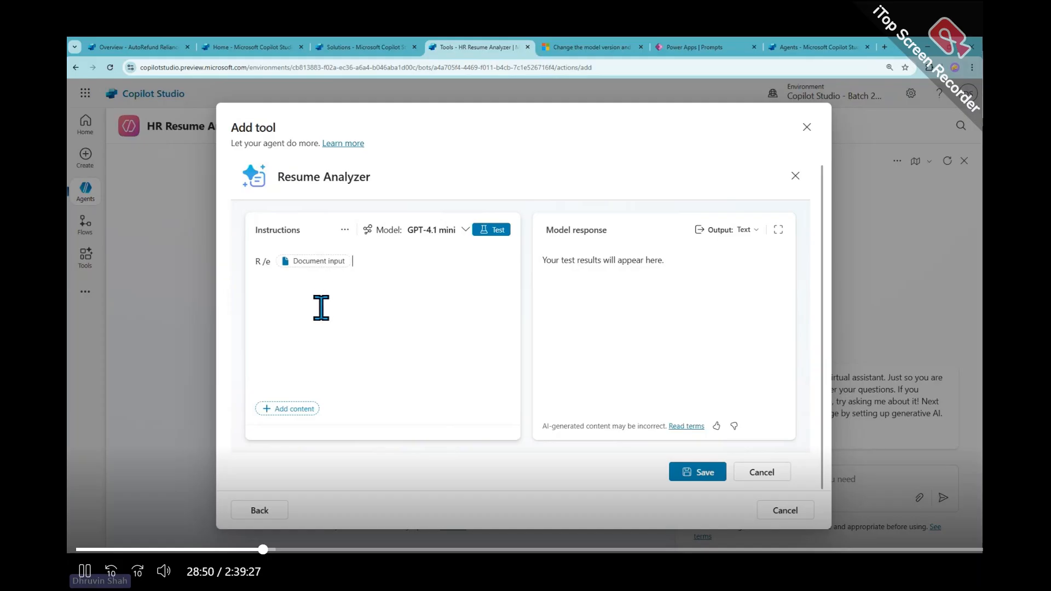
Select everything in the Instructions box and delete it, leaving it empty
click(270, 261)
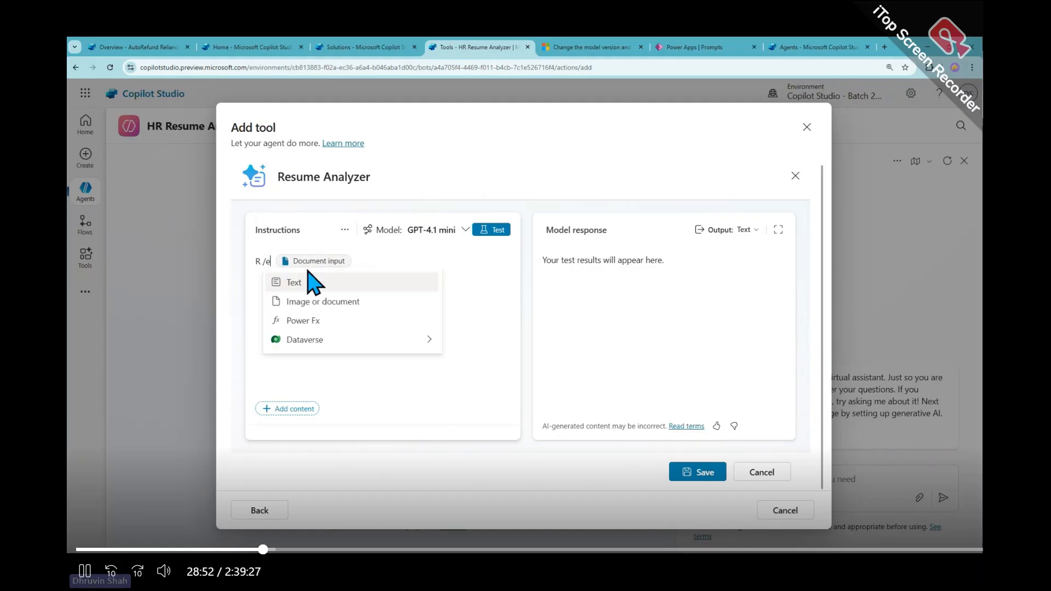
click(460, 271)
key(ctrl+a)
key(BackSpace)
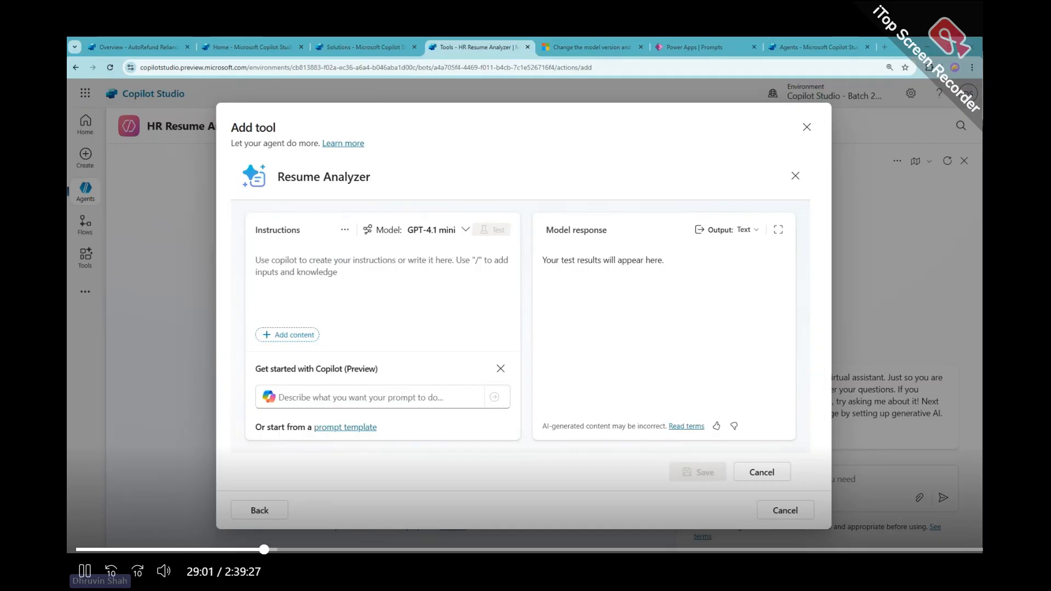
Paste the HR Manager instruction paragraph and replace its plain 'Document input' words with an Image or document input
click(336, 263)
text(Read the content from the Document input and act as HR Manager. You need to find out the information in below fashion. First Name, Last Name, Education, Their total experience, Email address and Current Job Role. Also based on their experience you need to judge and tell us if this profile is fit best for our organization's senior developer position or not. Also, highlight the best part of this resume and weak part of the resume.)
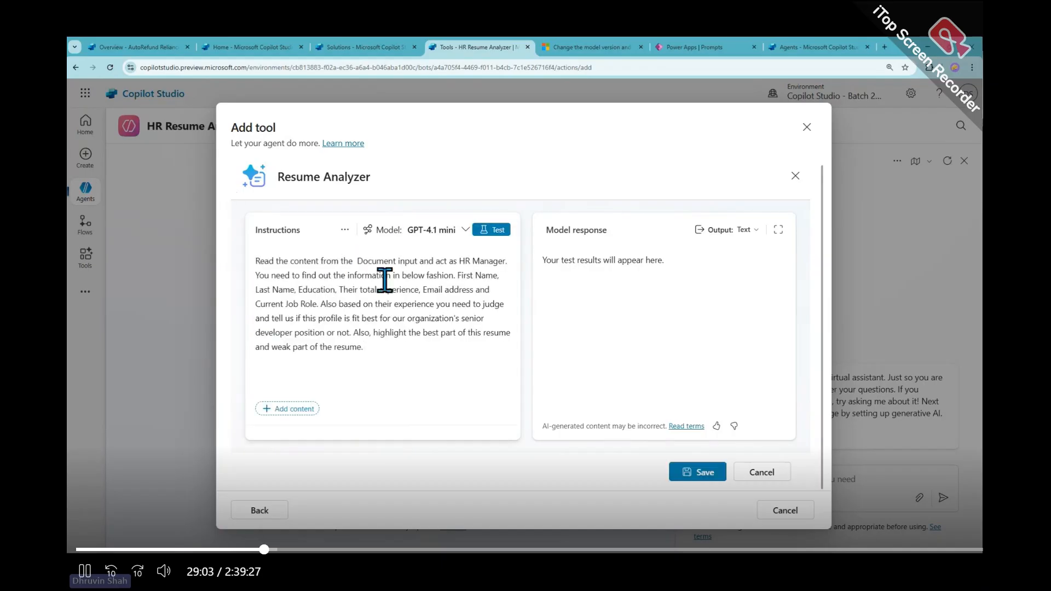
drag(256, 260, 429, 261)
key(BackSpace)
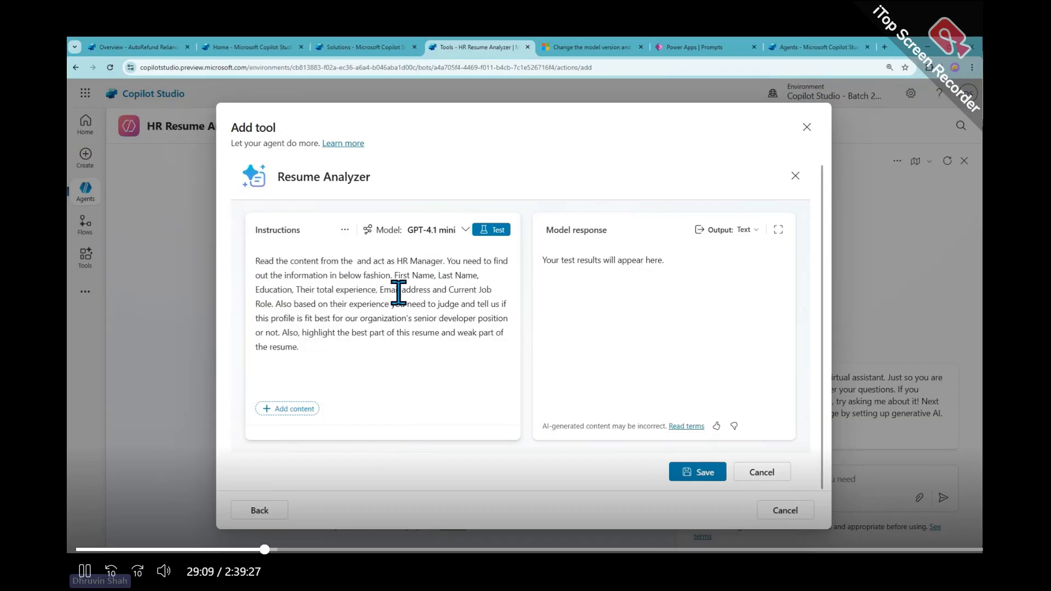
click(281, 409)
click(431, 327)
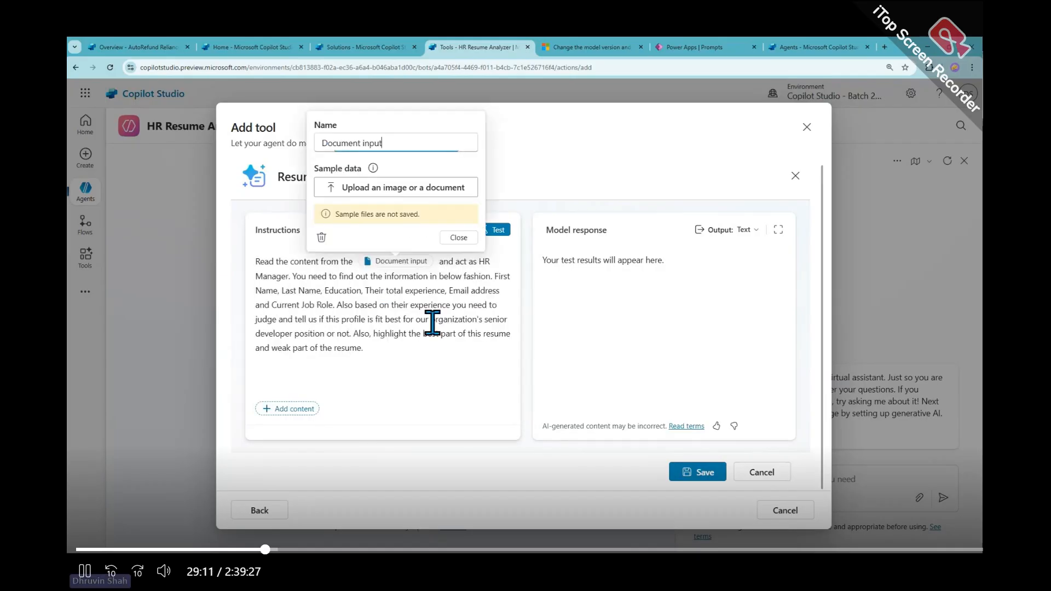
click(482, 261)
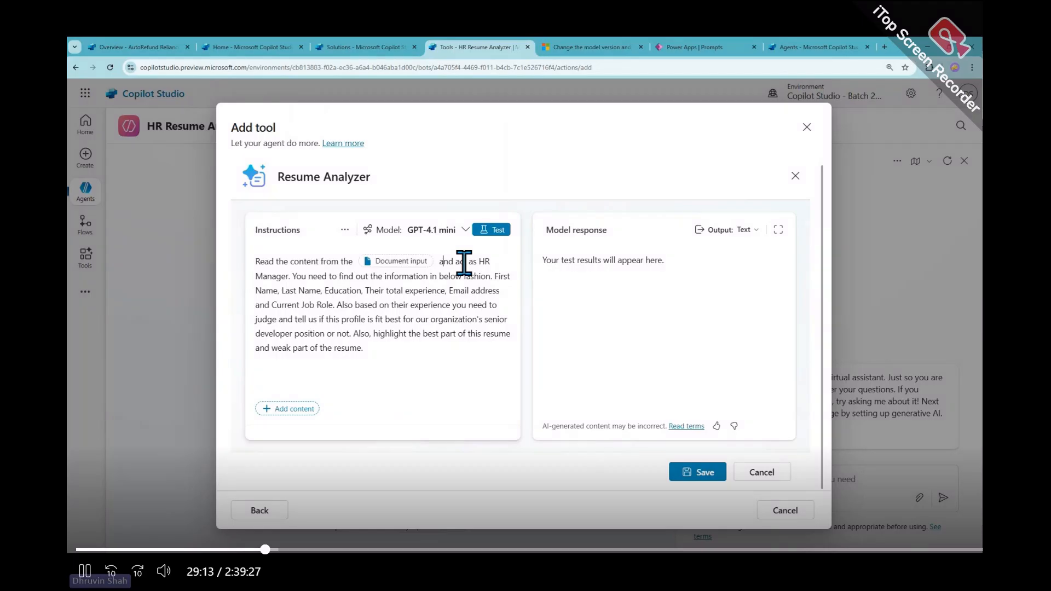
Review the pasted instructions: the fields to extract, the experience-based judgment and the senior developer fit question
drag(294, 276, 490, 280)
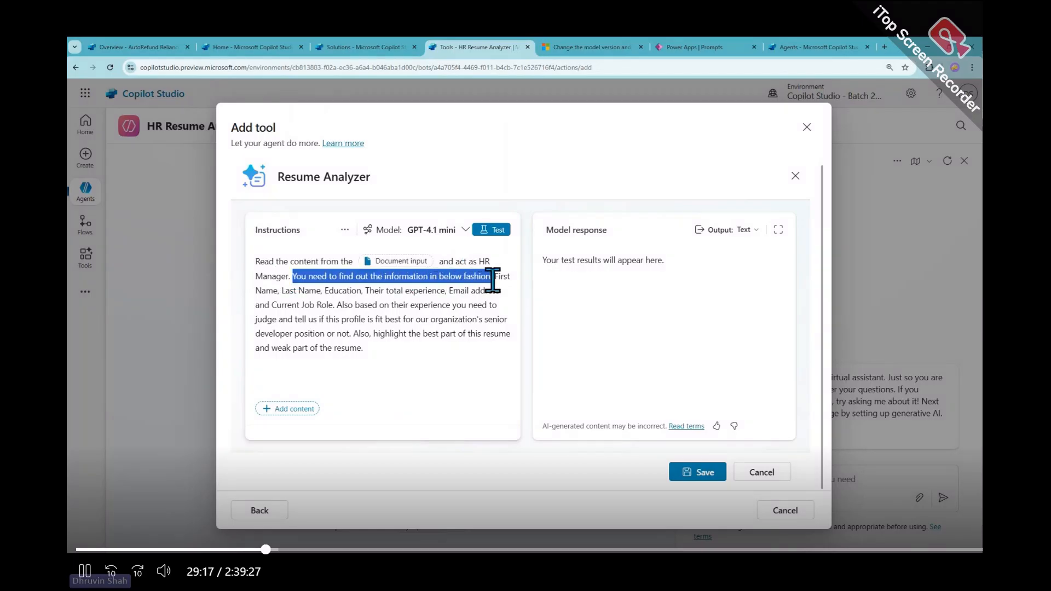
click(503, 278)
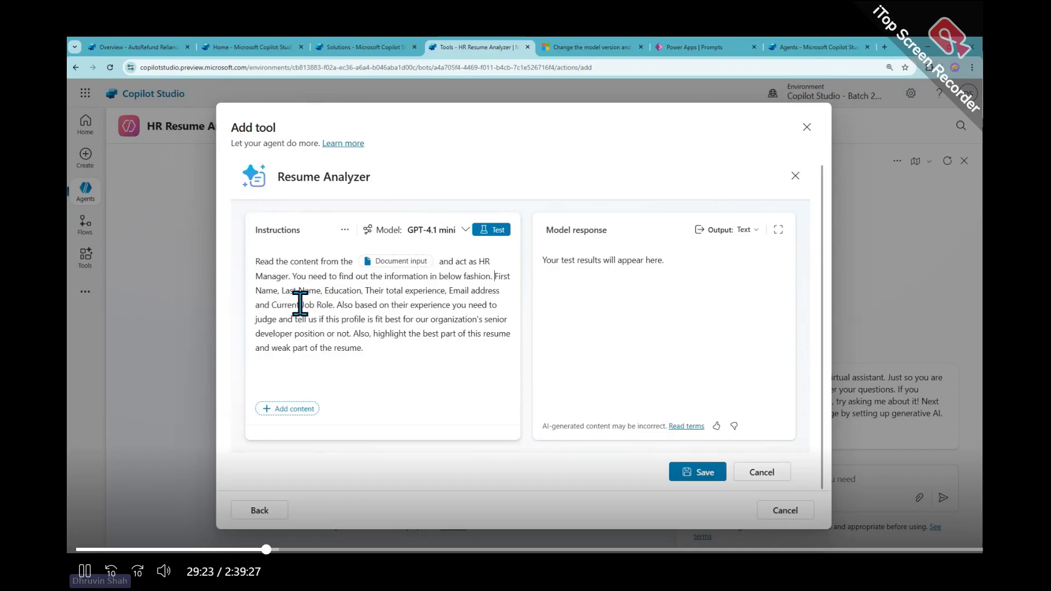
drag(336, 304, 496, 277)
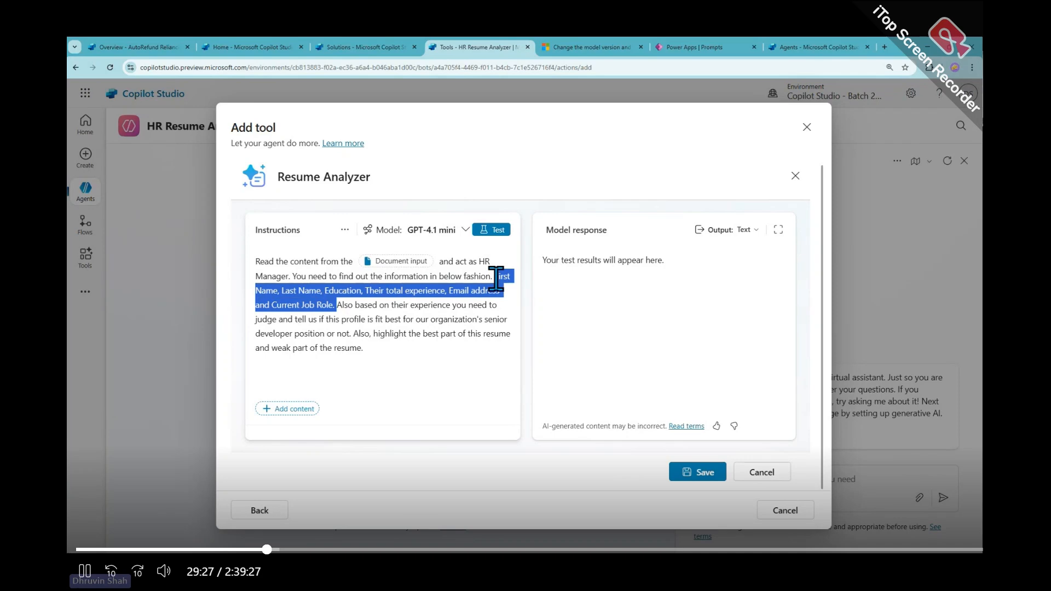
drag(337, 305, 499, 303)
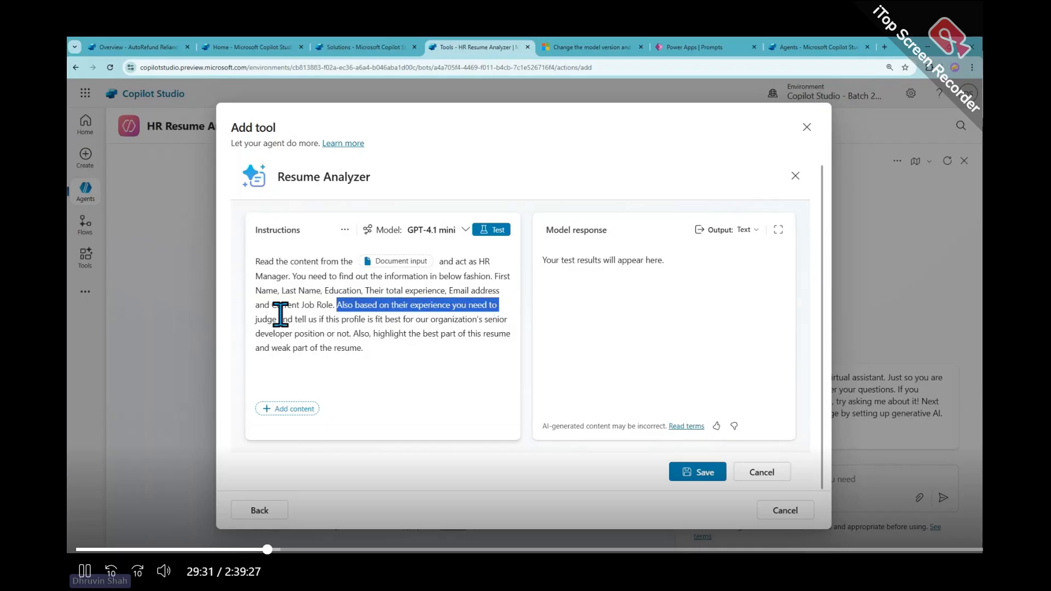
click(251, 313)
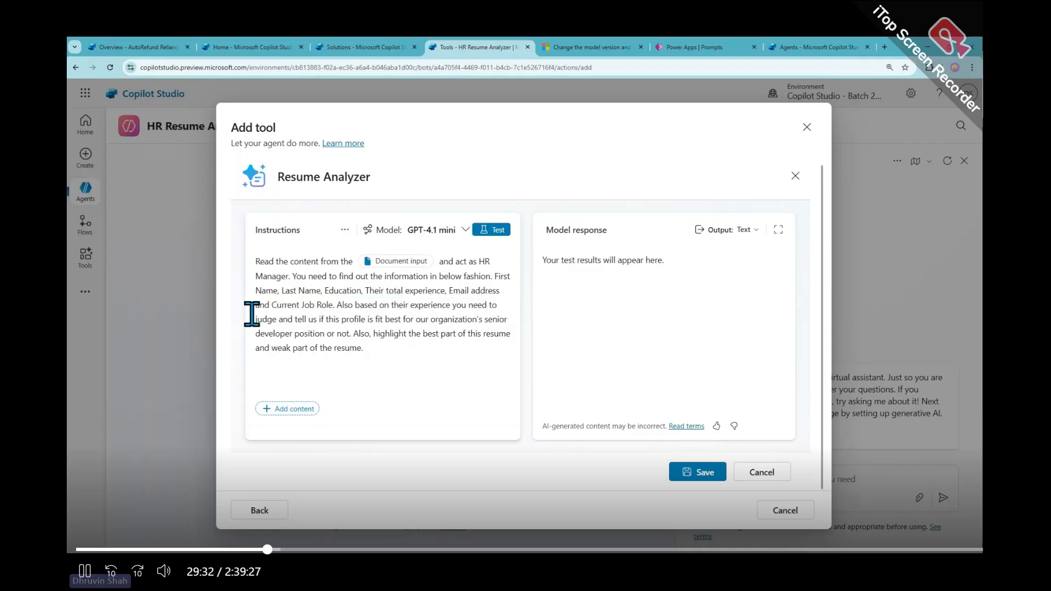
click(364, 320)
drag(383, 319, 383, 346)
click(405, 335)
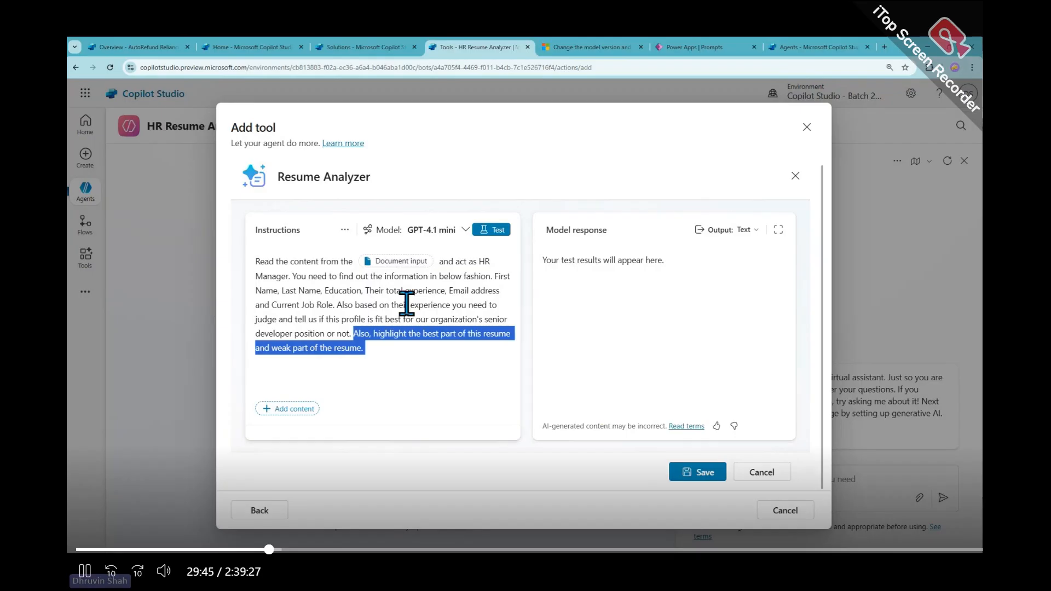
click(434, 357)
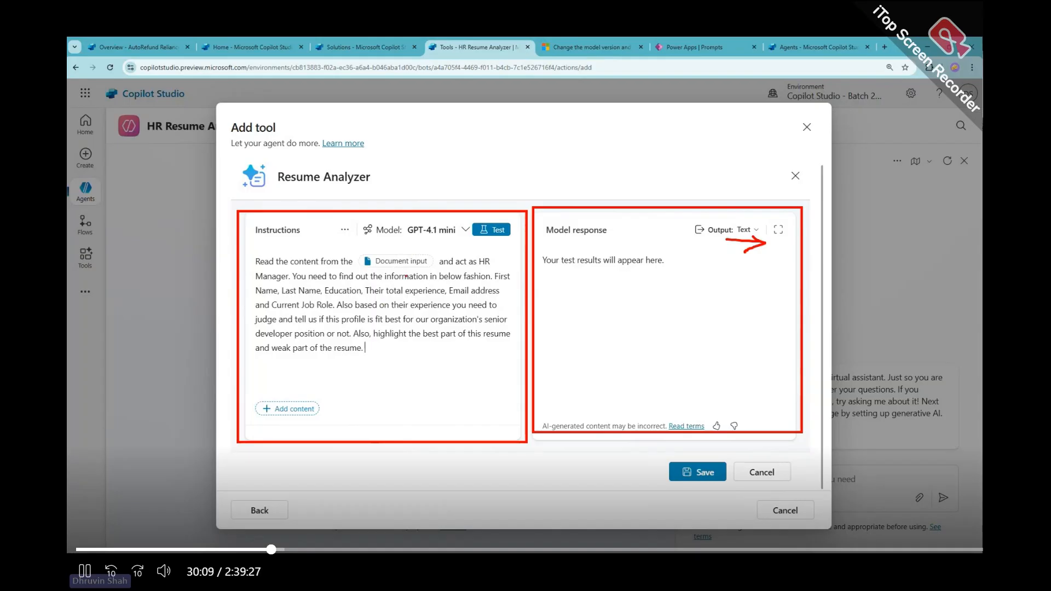
Upload a sample resume PDF as test data for the Document input and close its settings
key(space)
key(space)
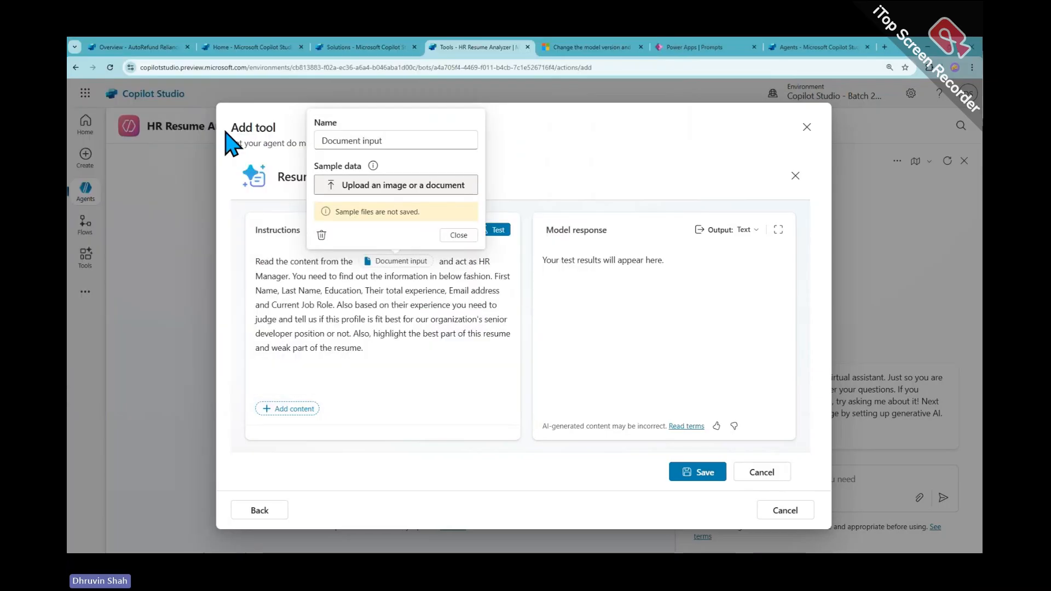
click(466, 237)
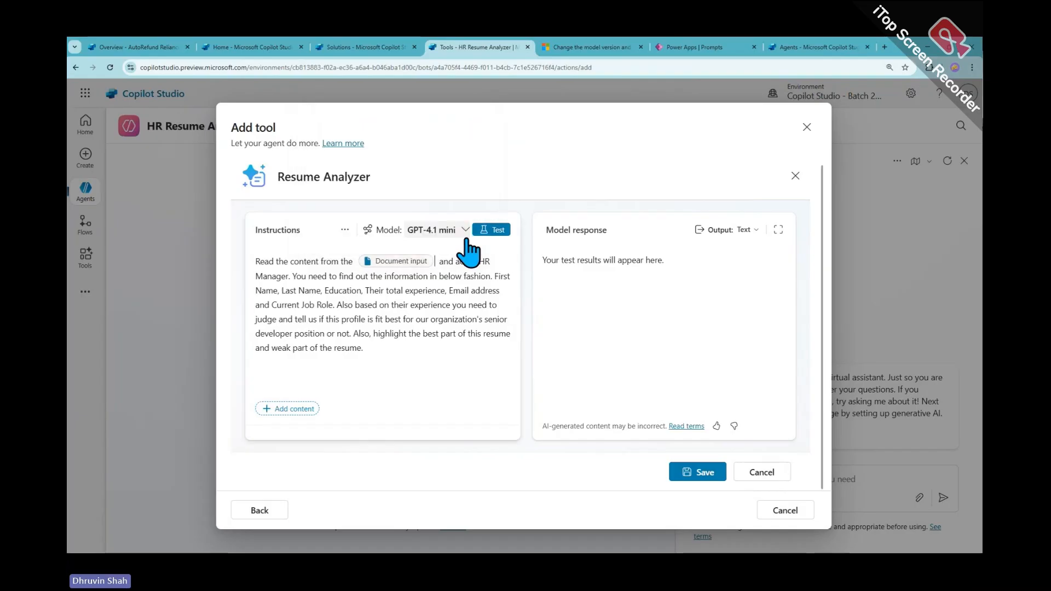
click(497, 232)
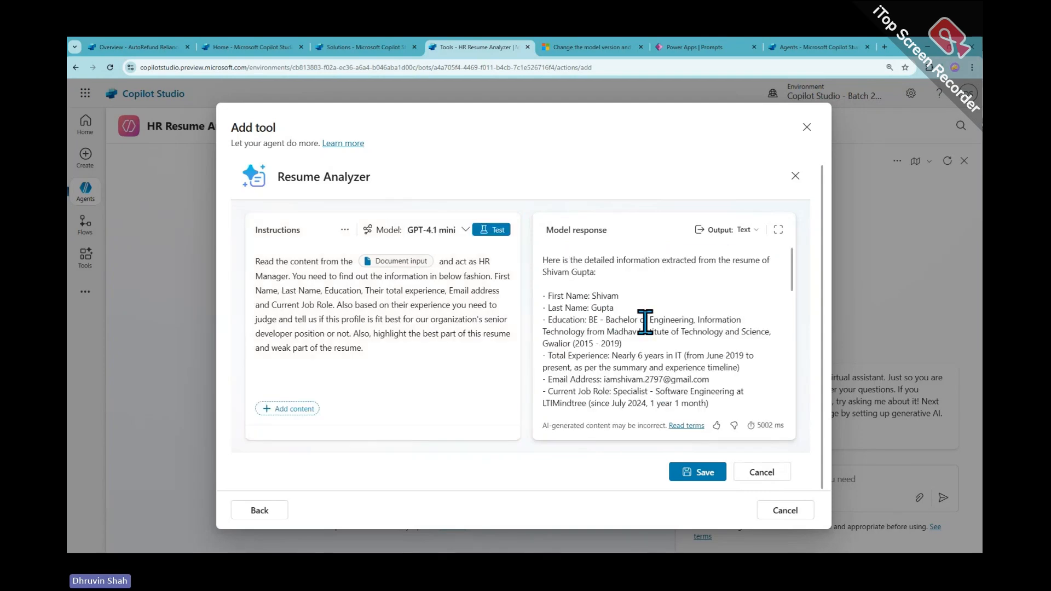
scroll(645, 321, down, 2)
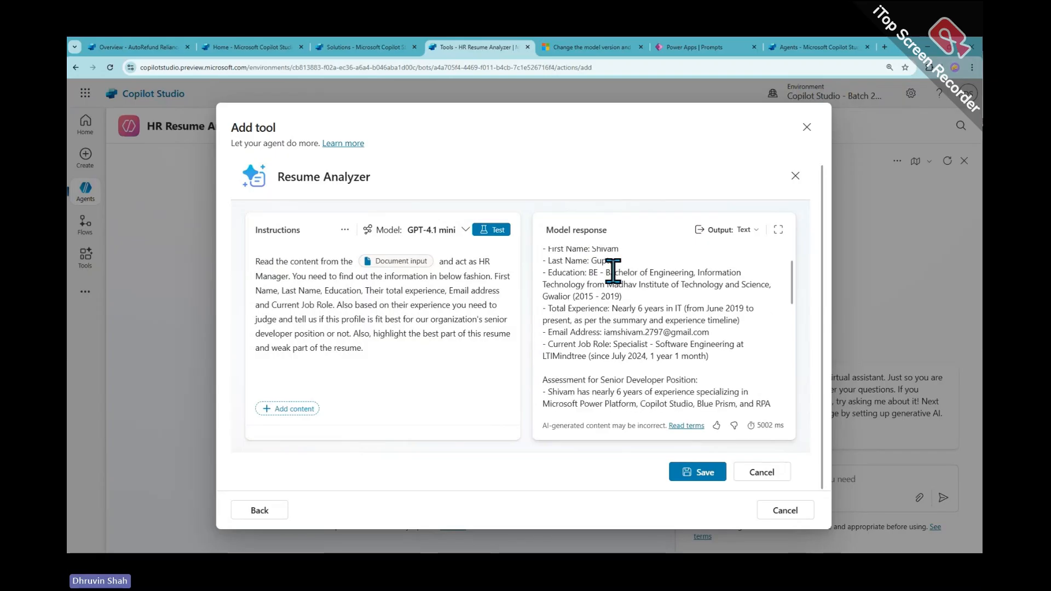
scroll(613, 270, up, 2)
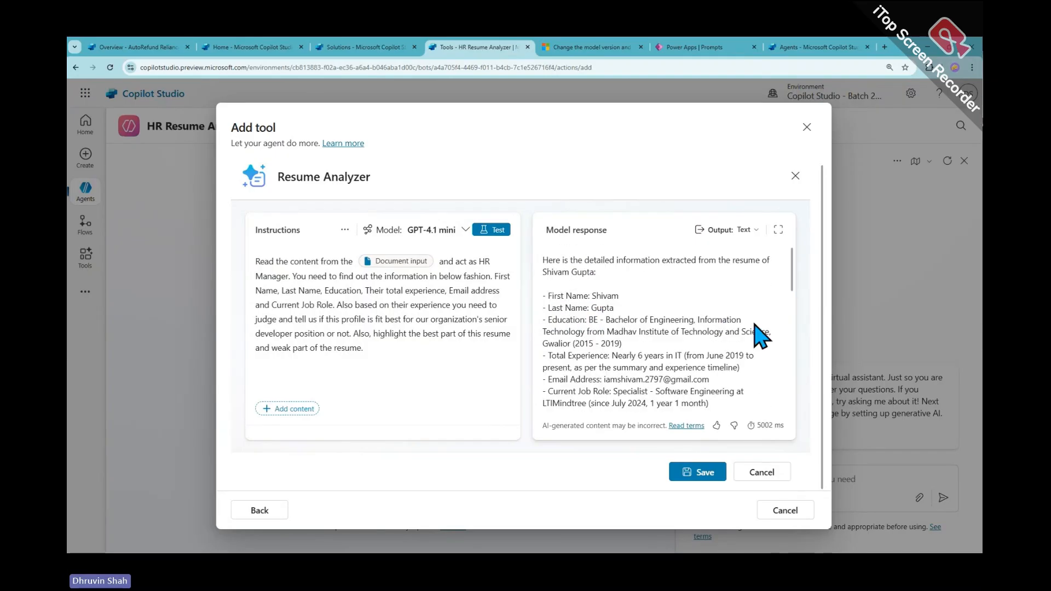
scroll(673, 333, down, 2)
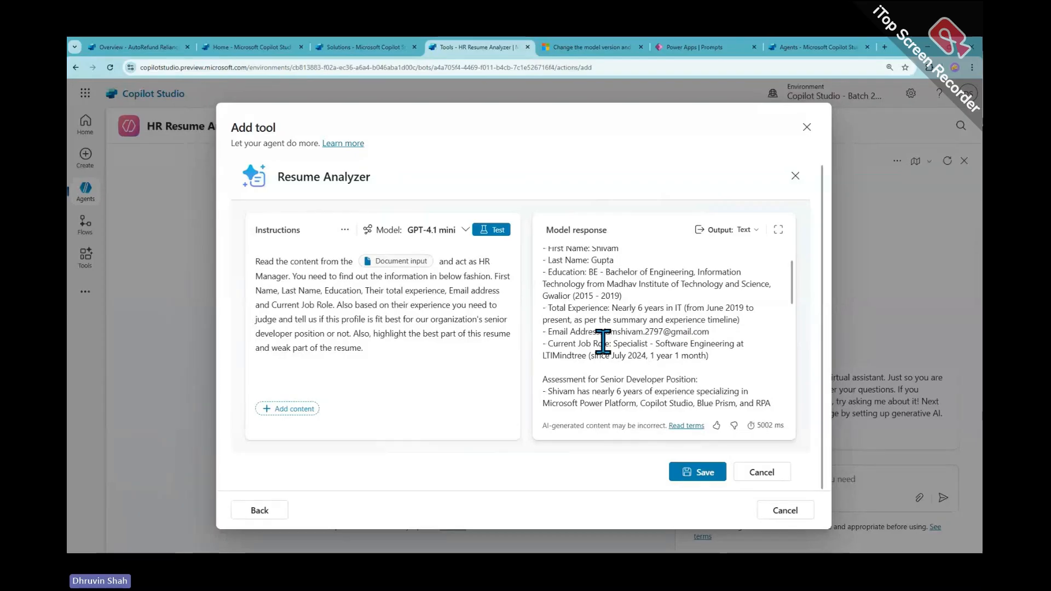
scroll(728, 326, down, 4)
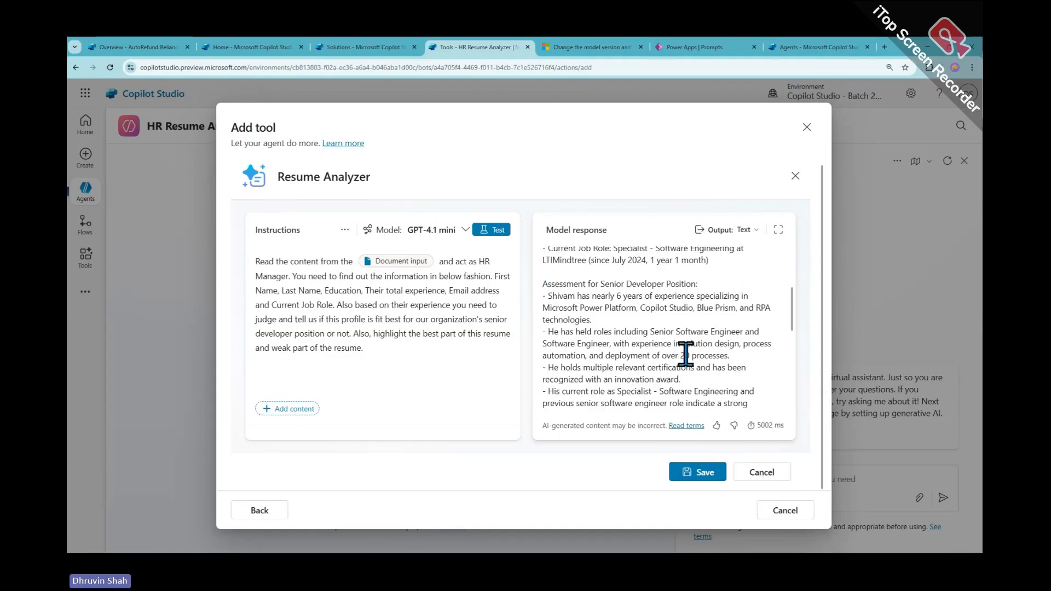
scroll(691, 361, down, 2)
scroll(689, 359, up, 2)
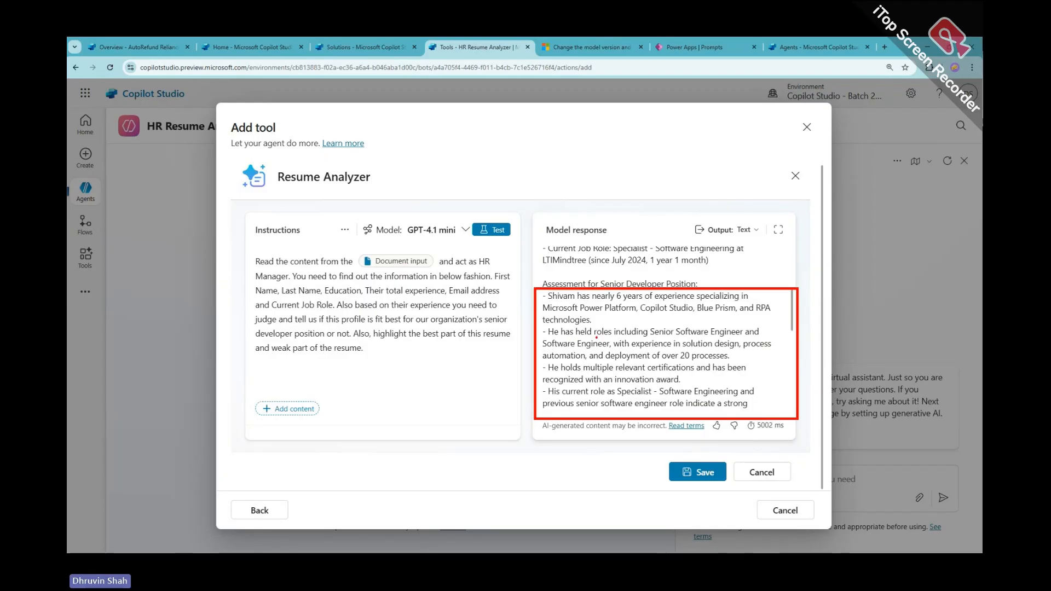
drag(601, 336, 751, 342)
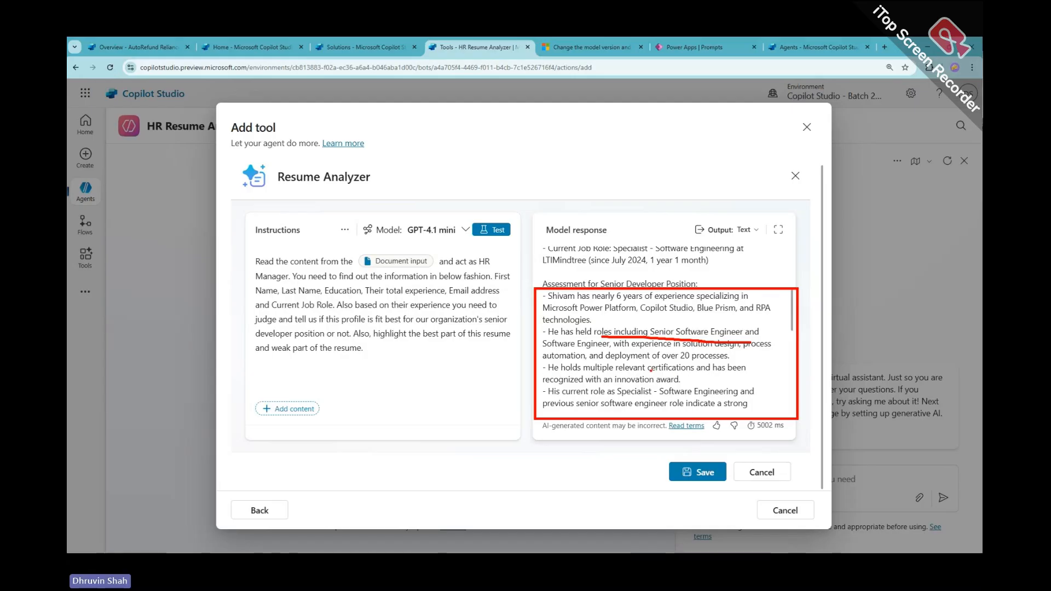
mouse_move(649, 371)
mouse_down()
mouse_move(738, 372)
mouse_move(678, 379)
mouse_up()
drag(579, 398, 660, 396)
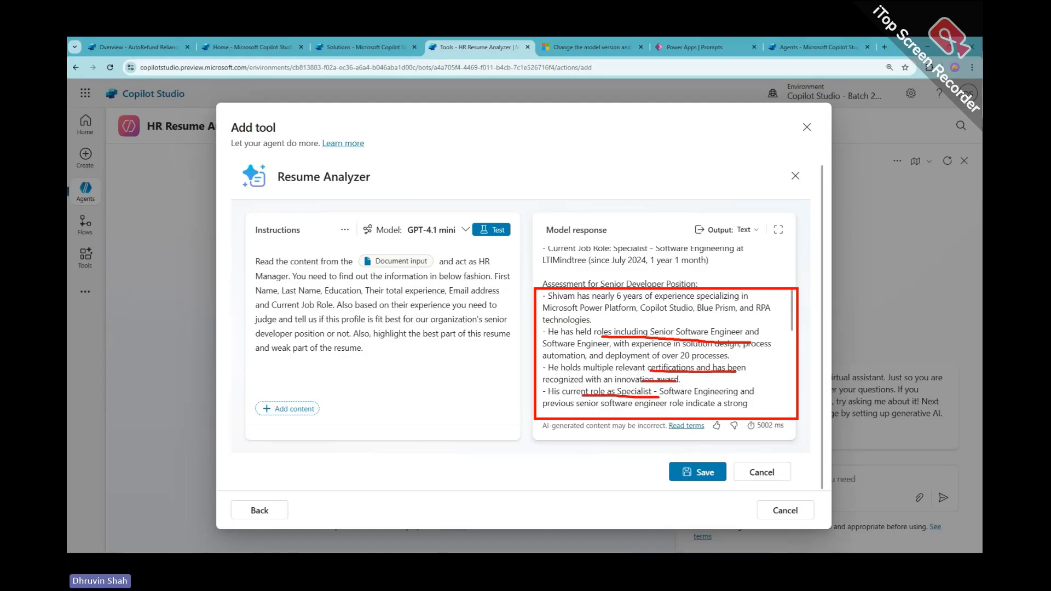
scroll(669, 394, down, 2)
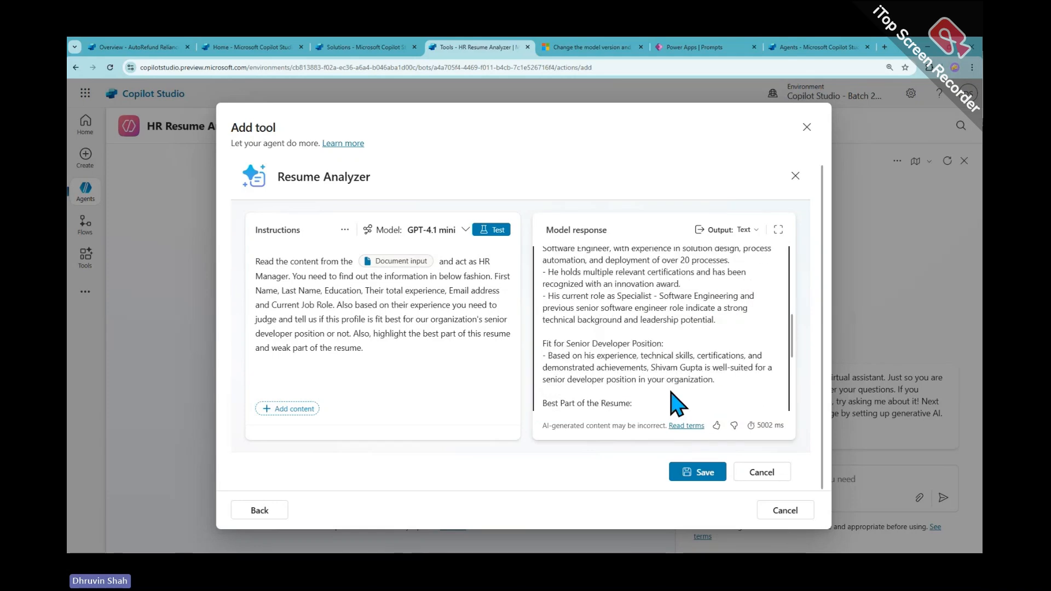
scroll(572, 362, down, 1)
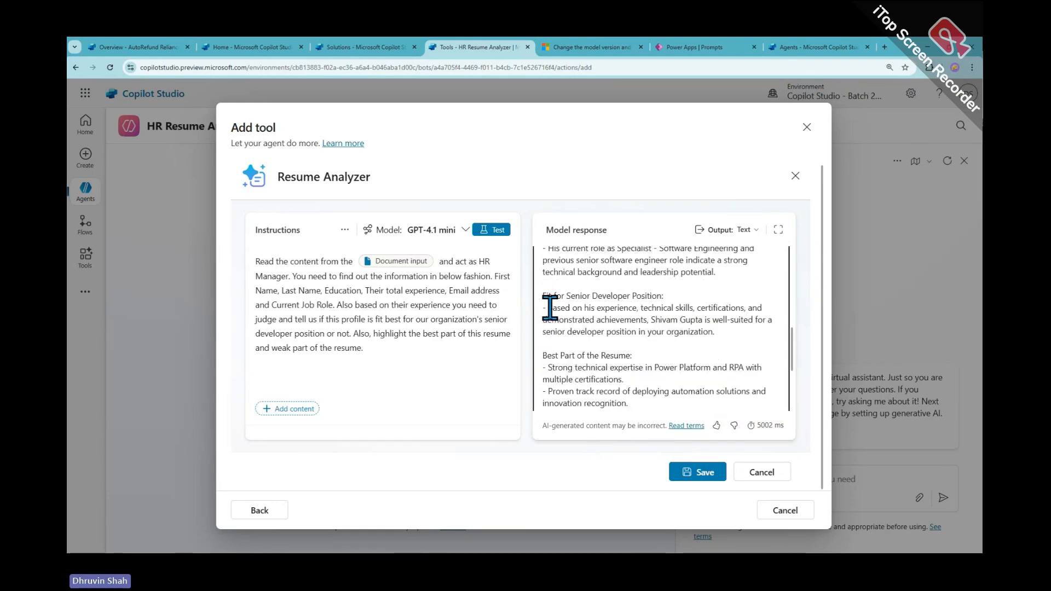
drag(548, 307, 733, 346)
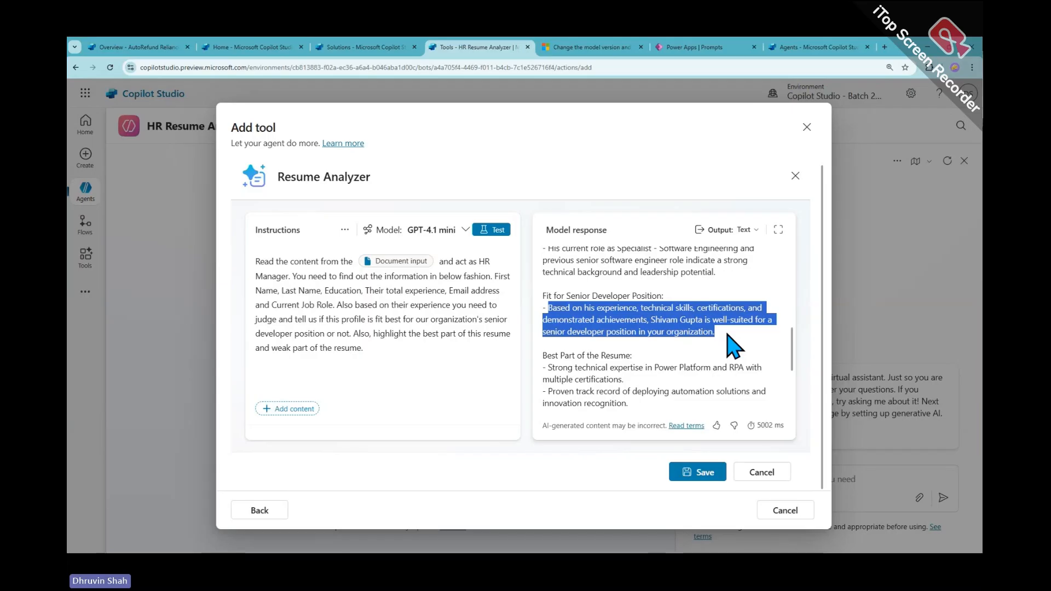
Look over the complete HR Manager instructions, then save the Resume Analyzer prompt
scroll(733, 344, down, 1)
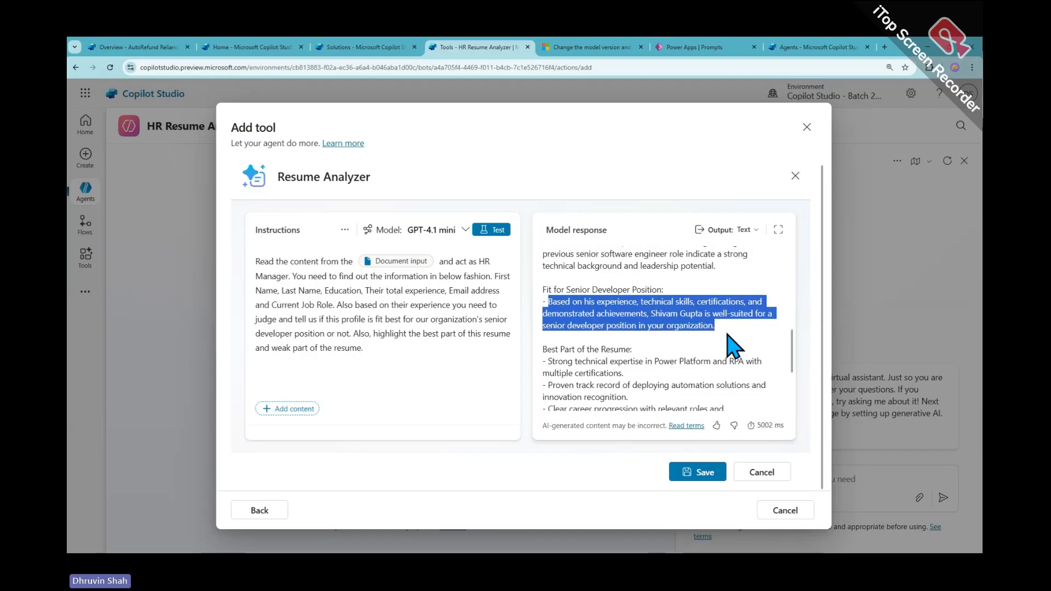
click(668, 347)
scroll(665, 356, down, 1)
scroll(660, 359, down, 2)
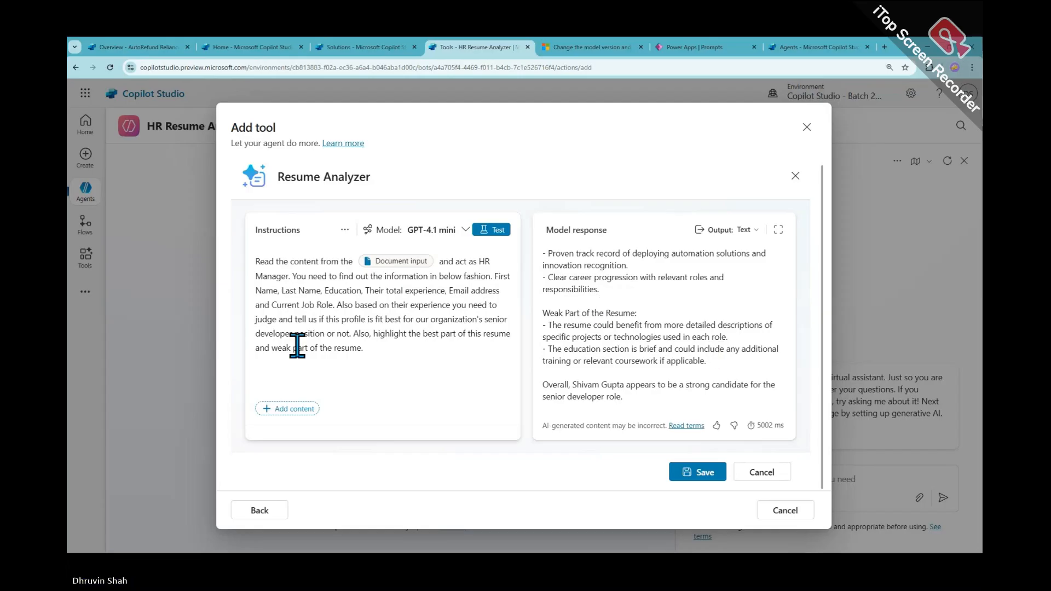
scroll(684, 312, up, 5)
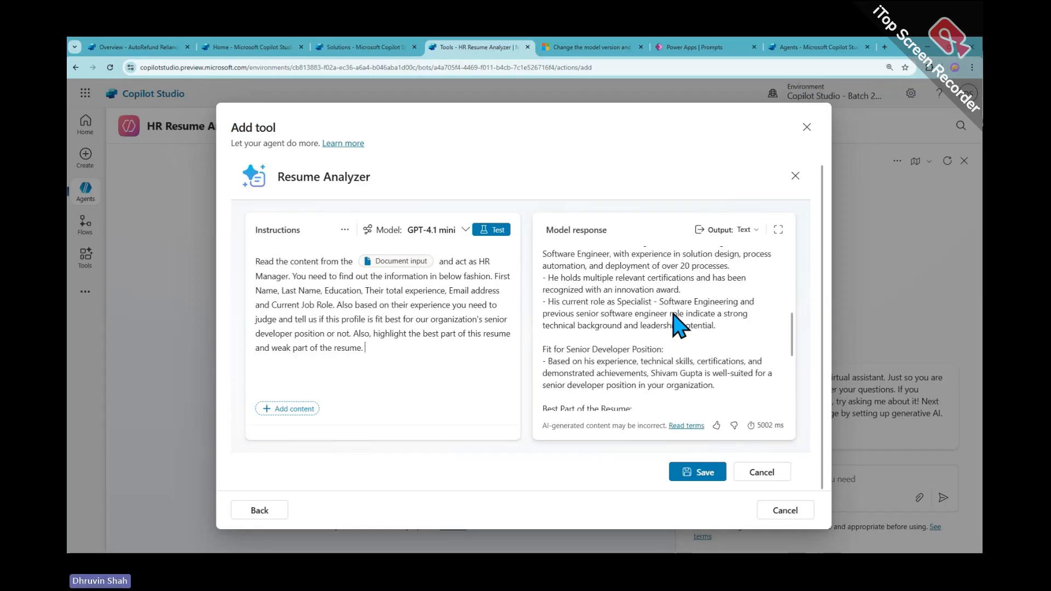
scroll(672, 311, up, 3)
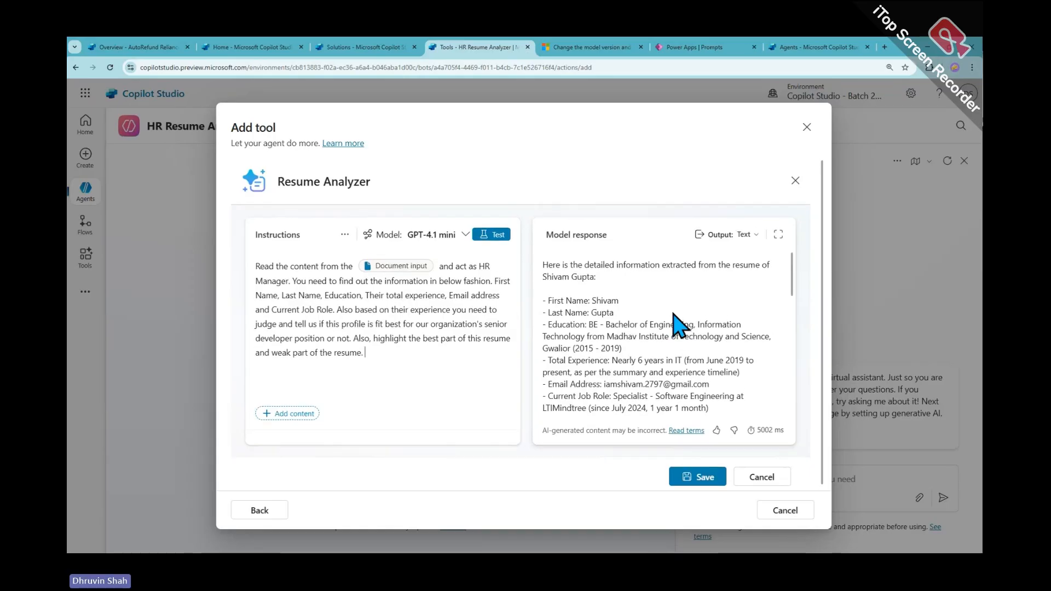
scroll(679, 326, up, 1)
click(431, 374)
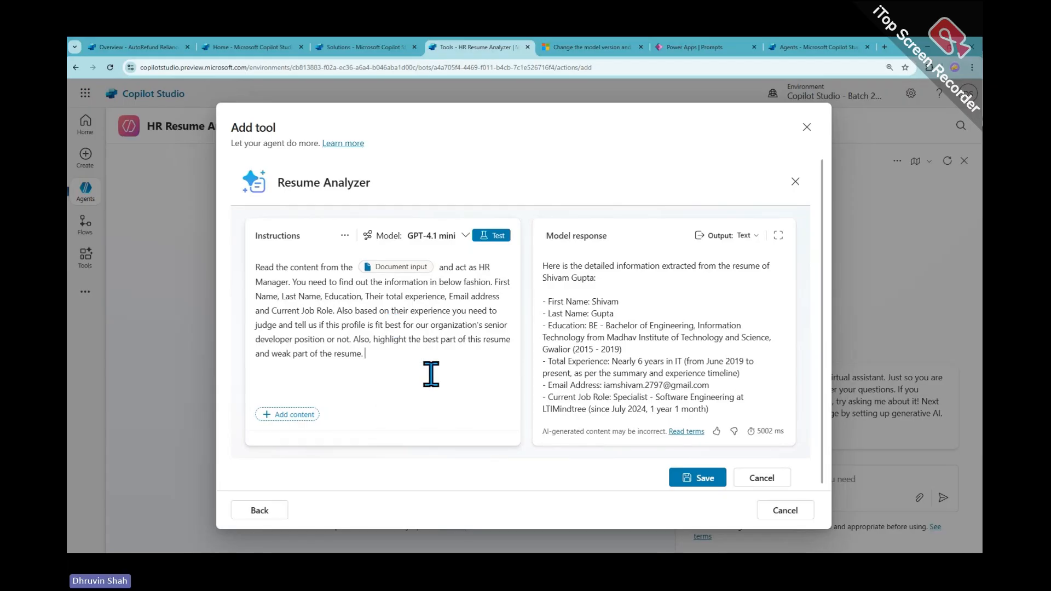
drag(408, 359, 248, 272)
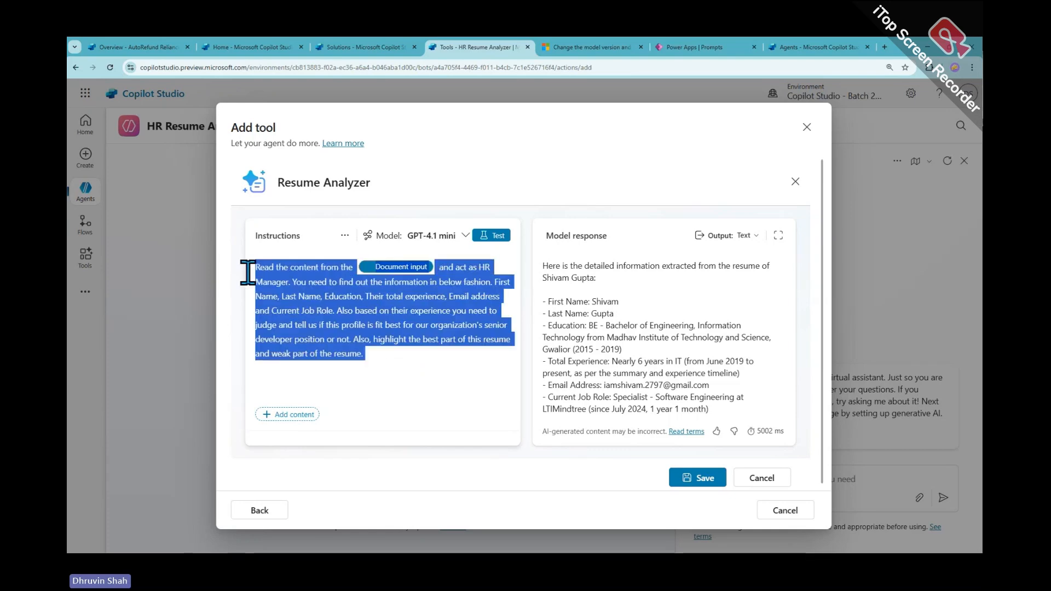
click(463, 372)
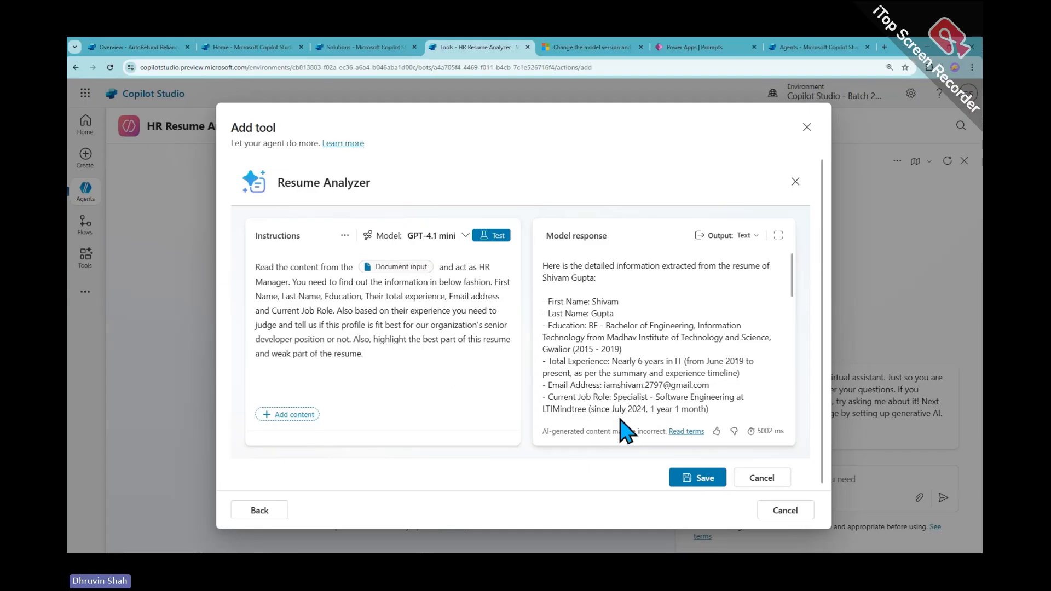
click(713, 482)
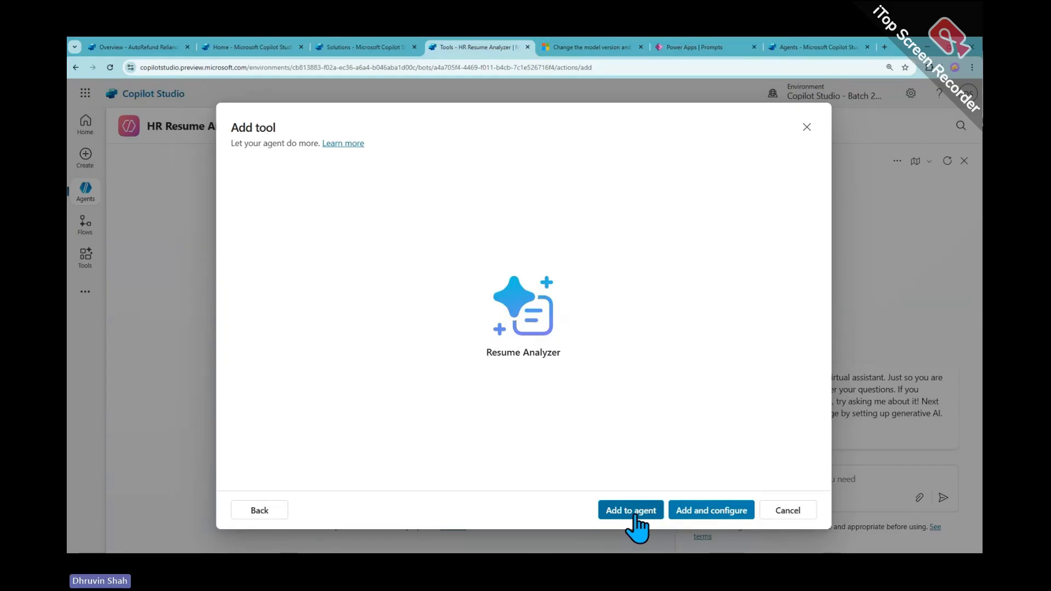
Add the Resume Analyzer prompt to the HR Resume Analyzer agent, choosing Don't leave at the warning
click(807, 127)
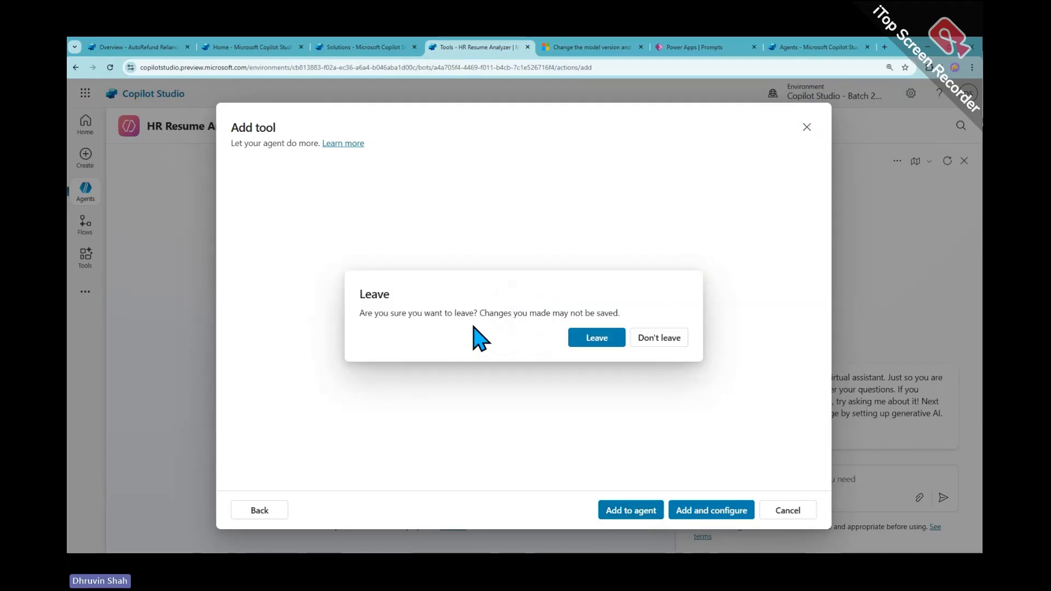
click(657, 340)
click(623, 512)
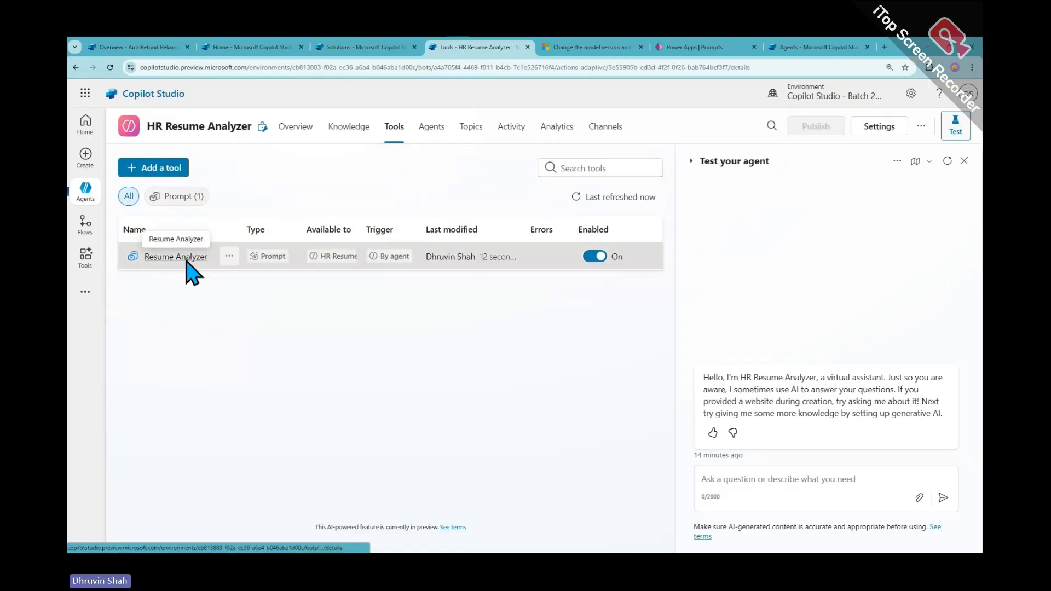
click(187, 257)
scroll(349, 376, down, 3)
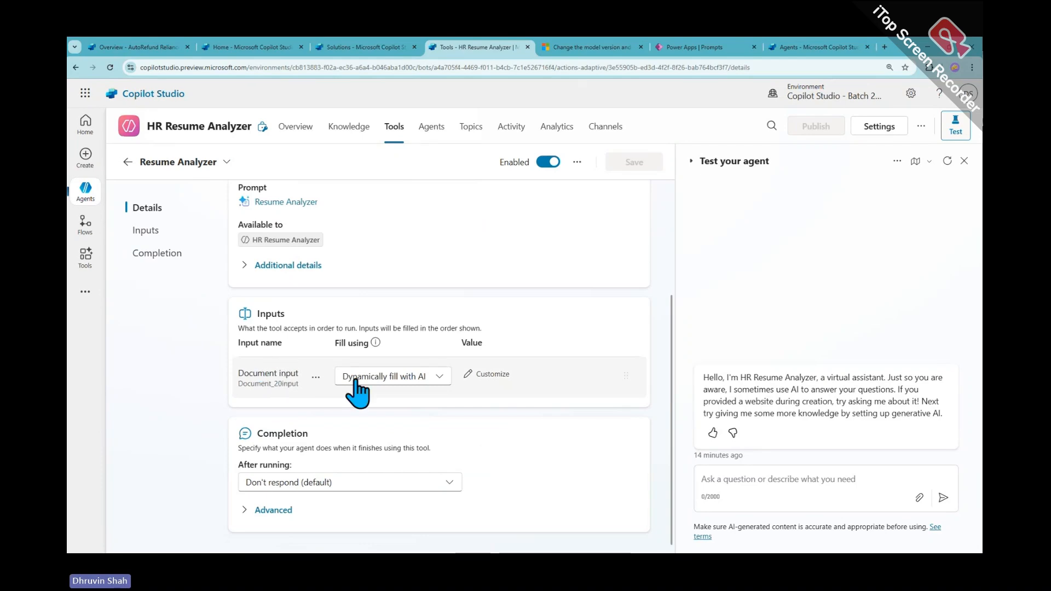
scroll(459, 481, up, 3)
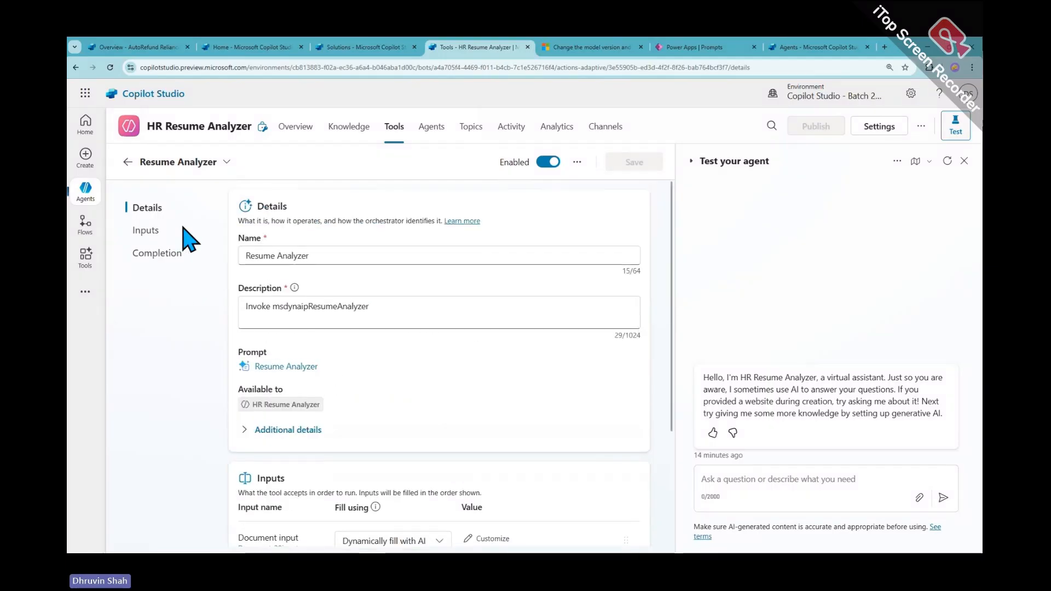
click(134, 167)
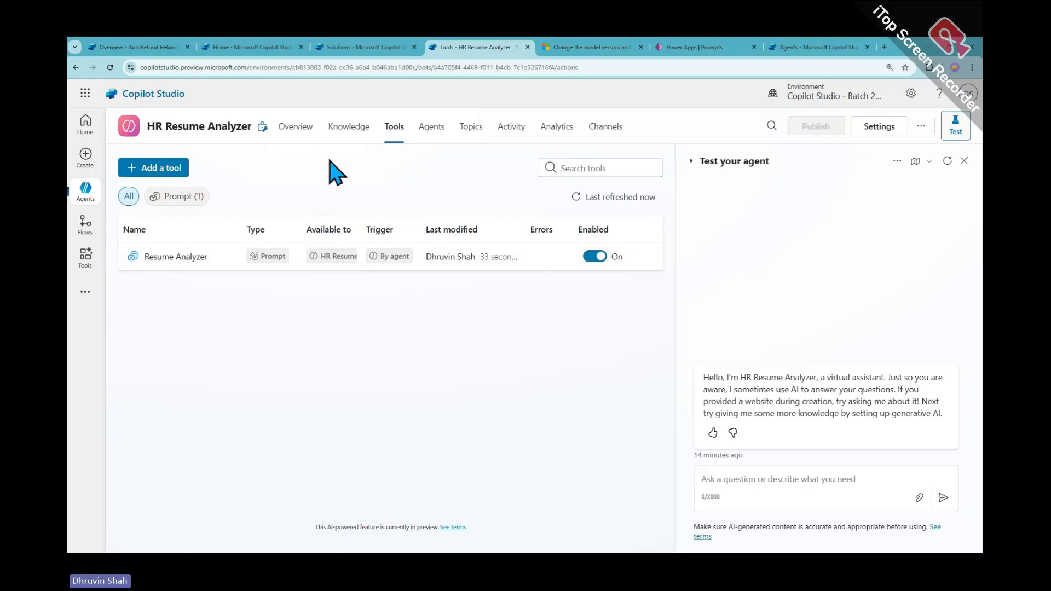
Create a new topic from blank on the agent's Topics page and check its trigger properties
click(295, 128)
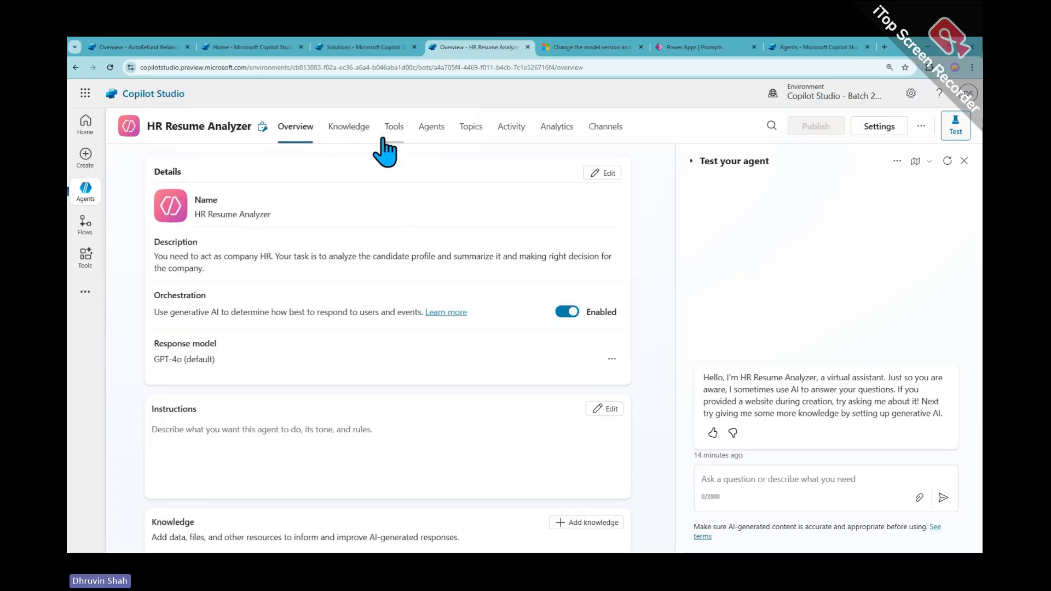
click(470, 129)
click(148, 168)
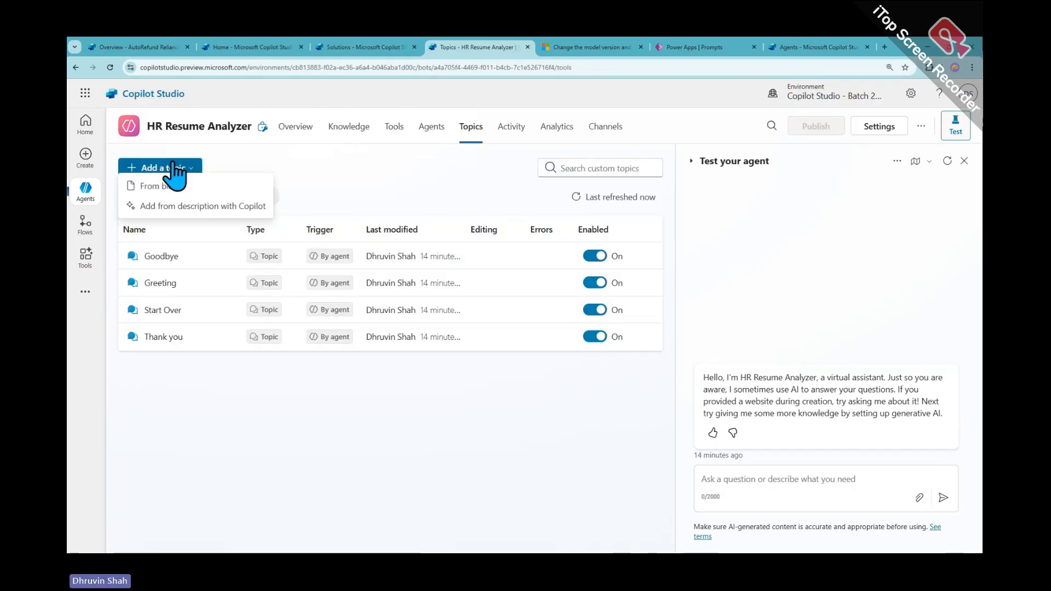
click(204, 191)
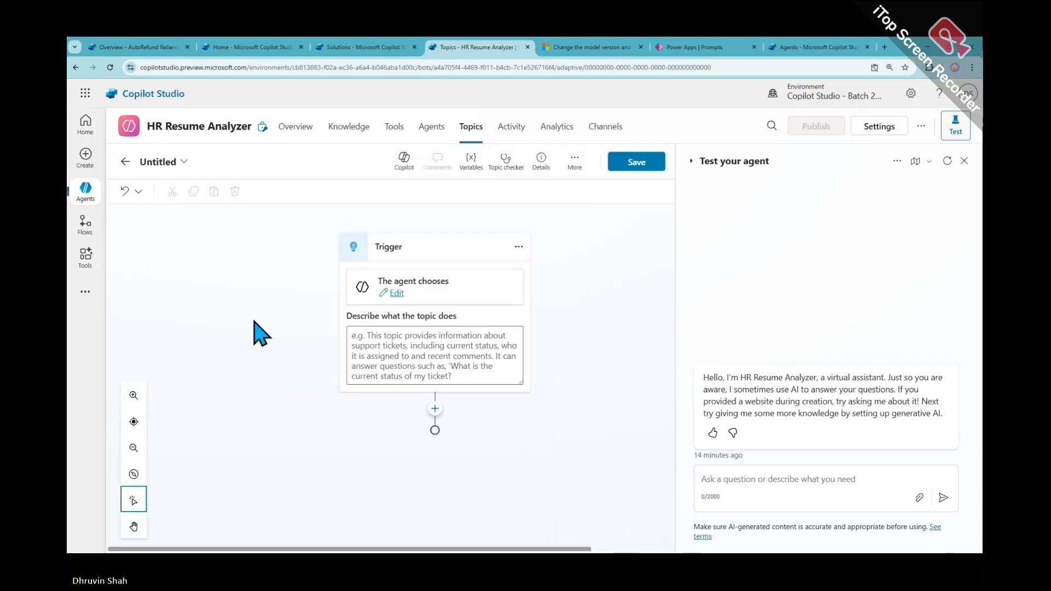
click(396, 294)
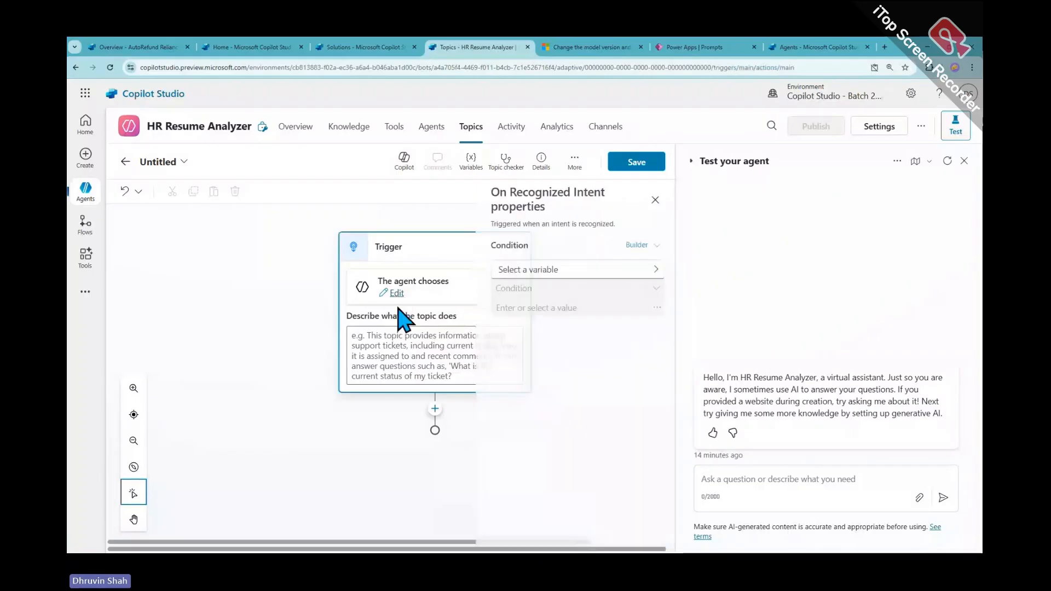
click(399, 336)
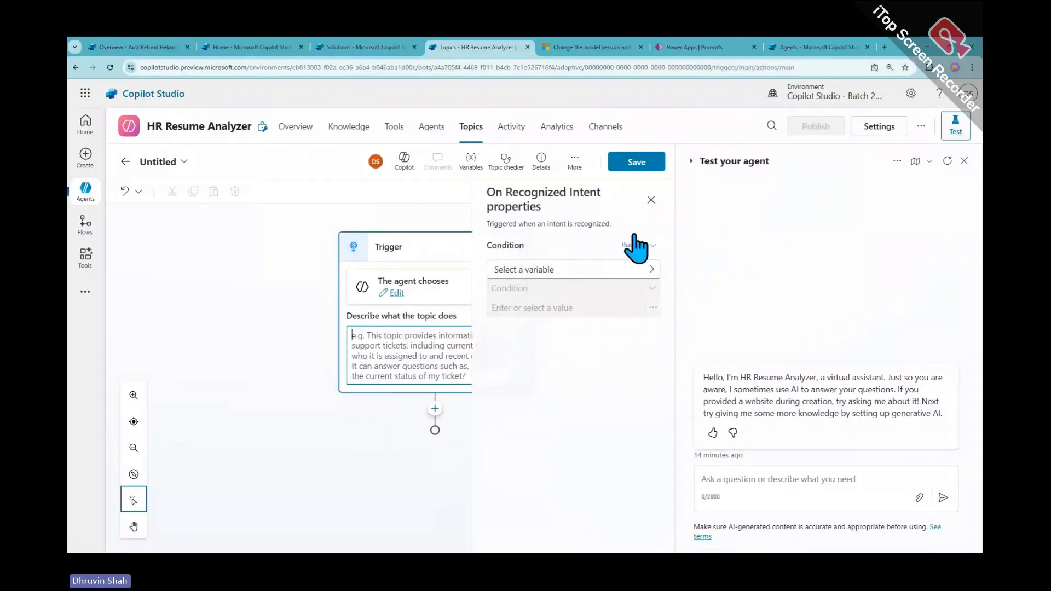
click(651, 200)
click(432, 355)
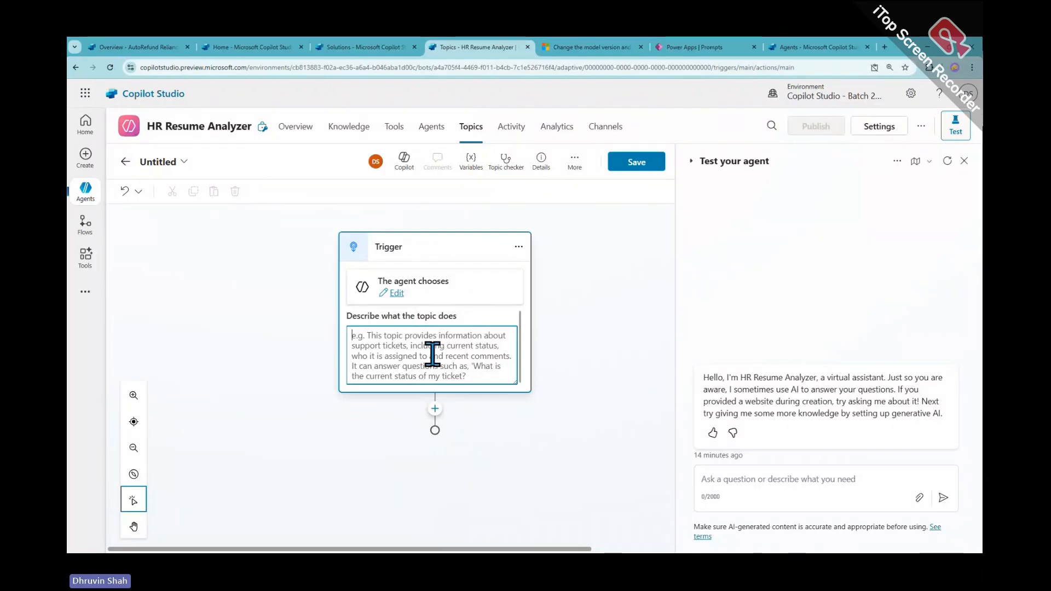
Enter the trigger description 'When someone asks for Resume or CV analysis please ask them to upload'
text(When)
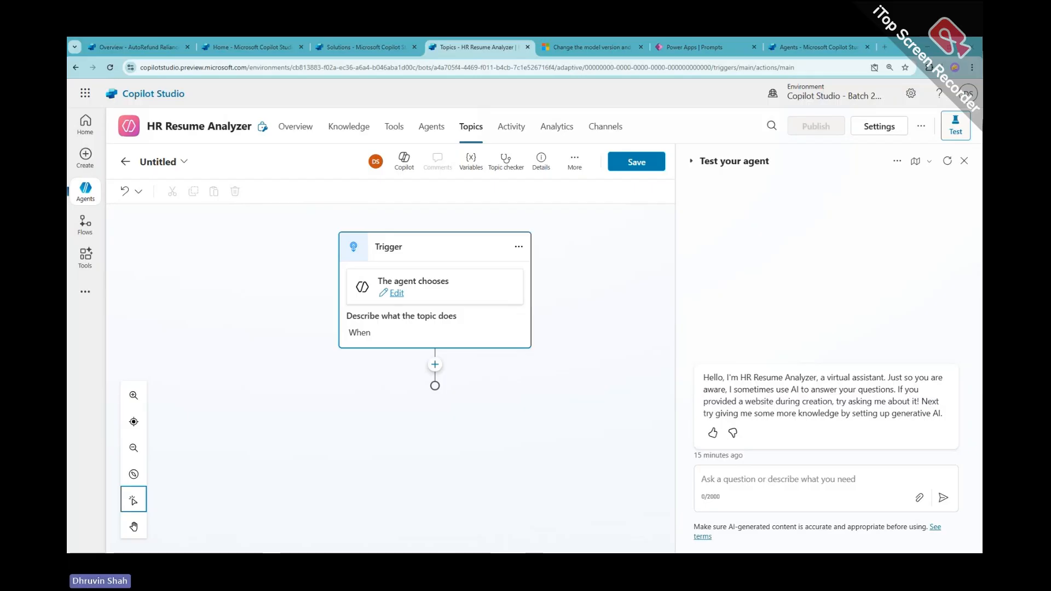
click(403, 332)
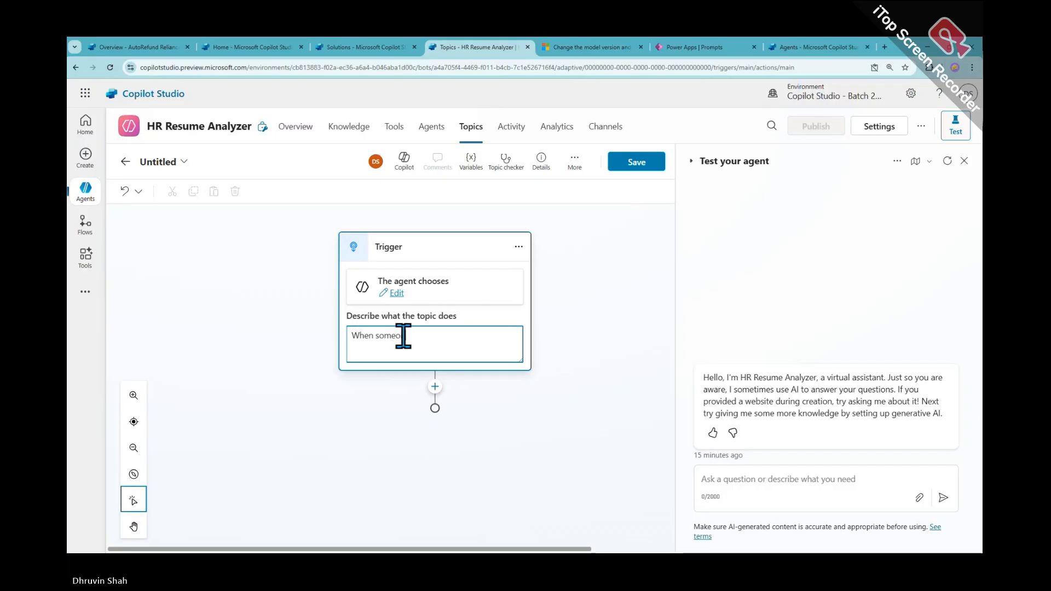
text(someone as)
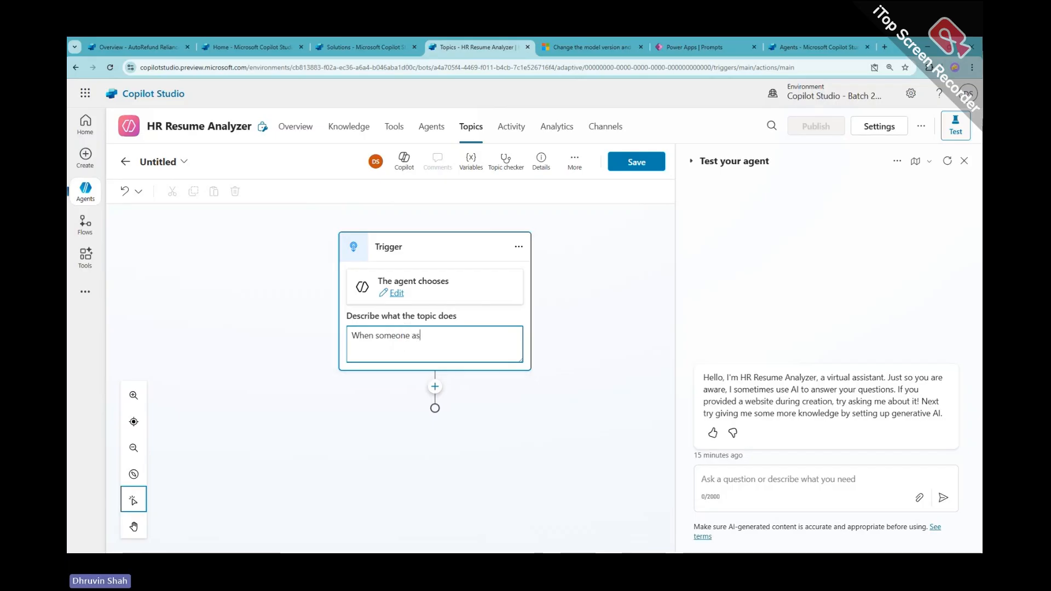
click(440, 336)
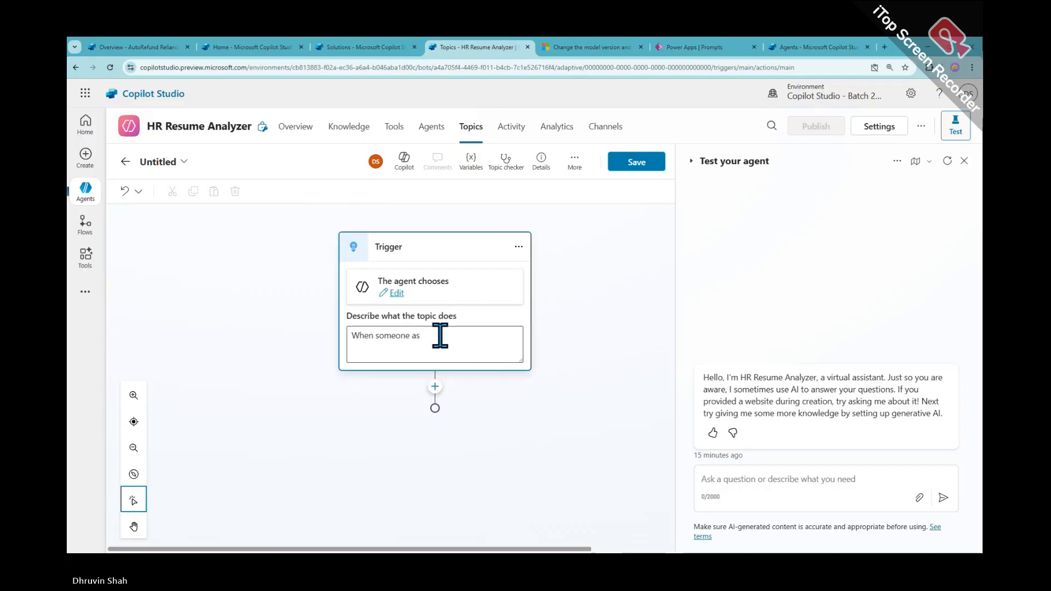
text(ks fo)
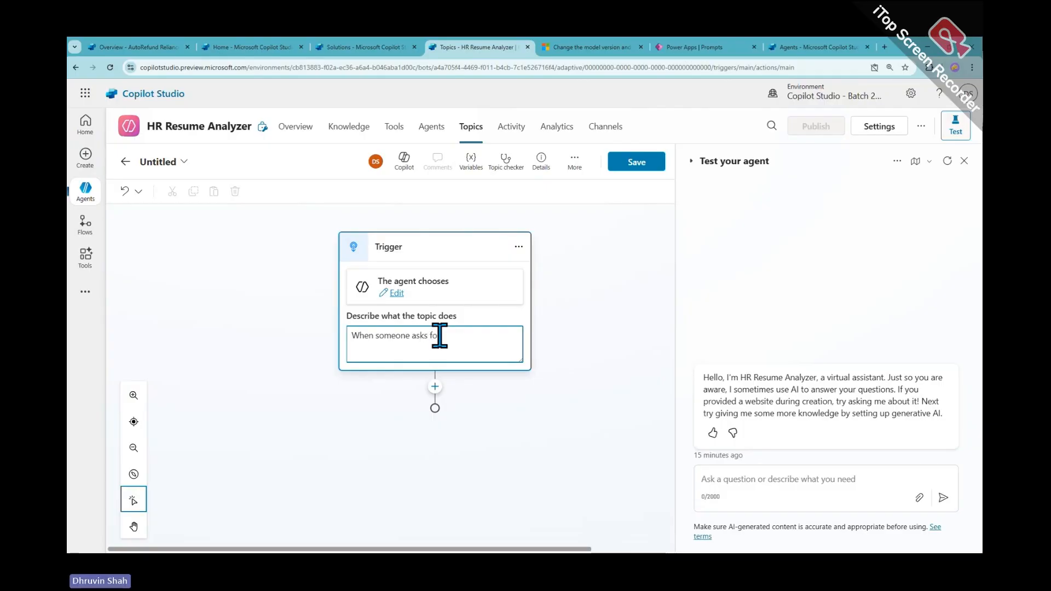
text(r Resume )
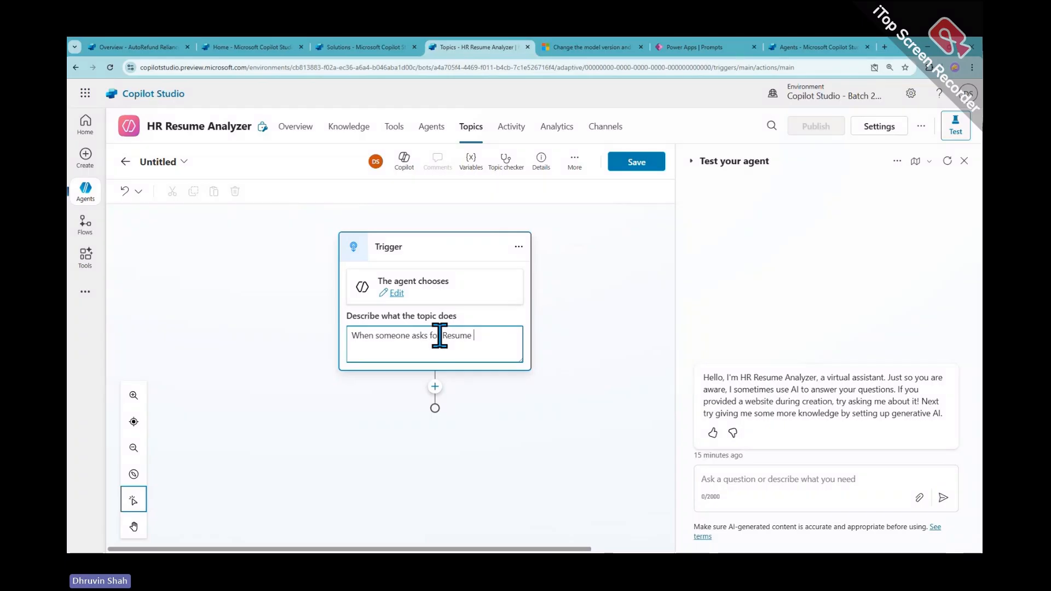
text(or CV analysis)
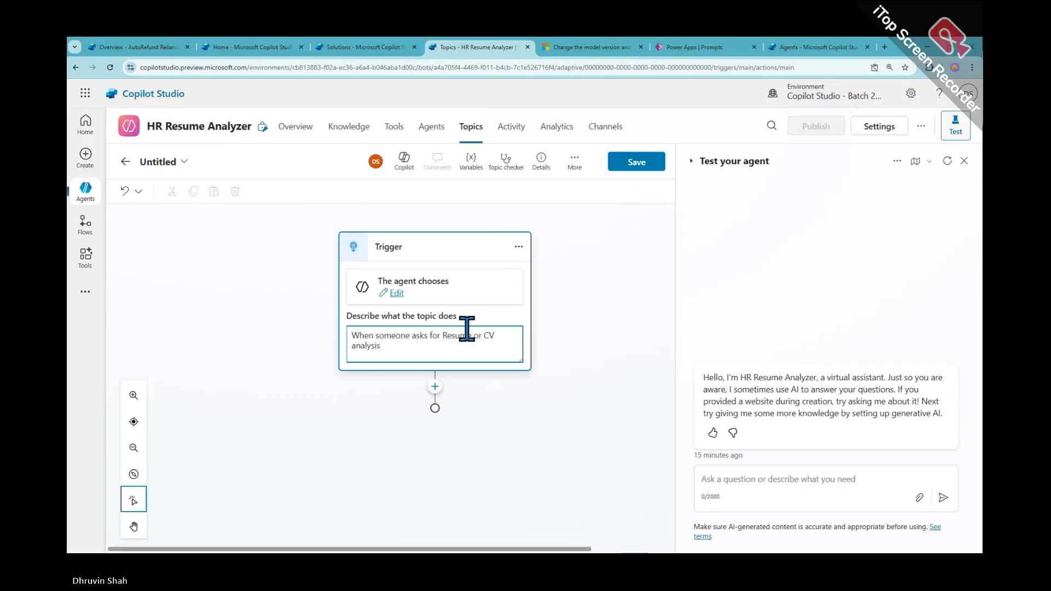
text(ple)
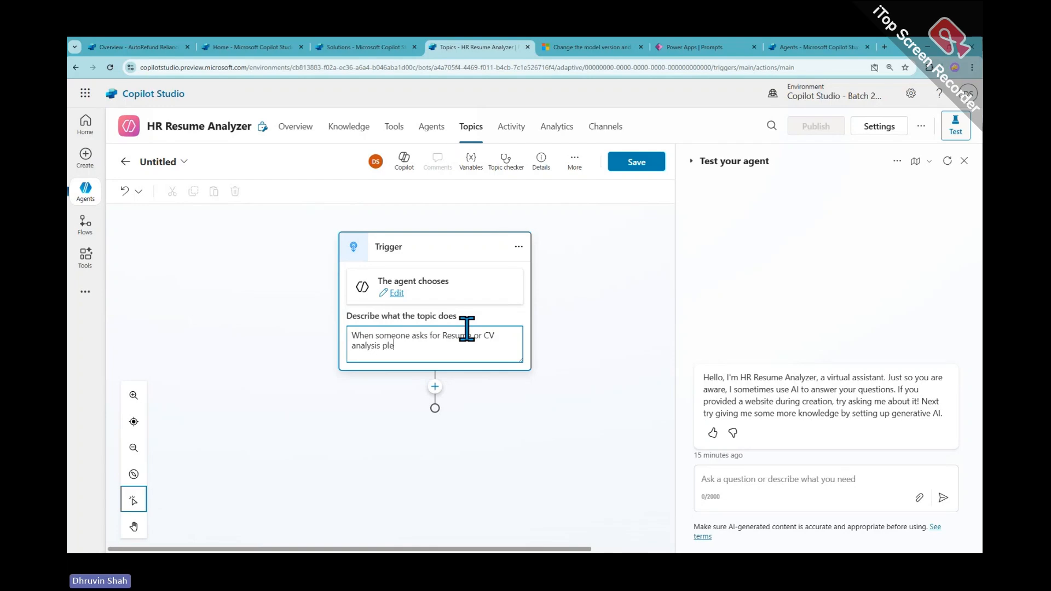
text(ase ask them to )
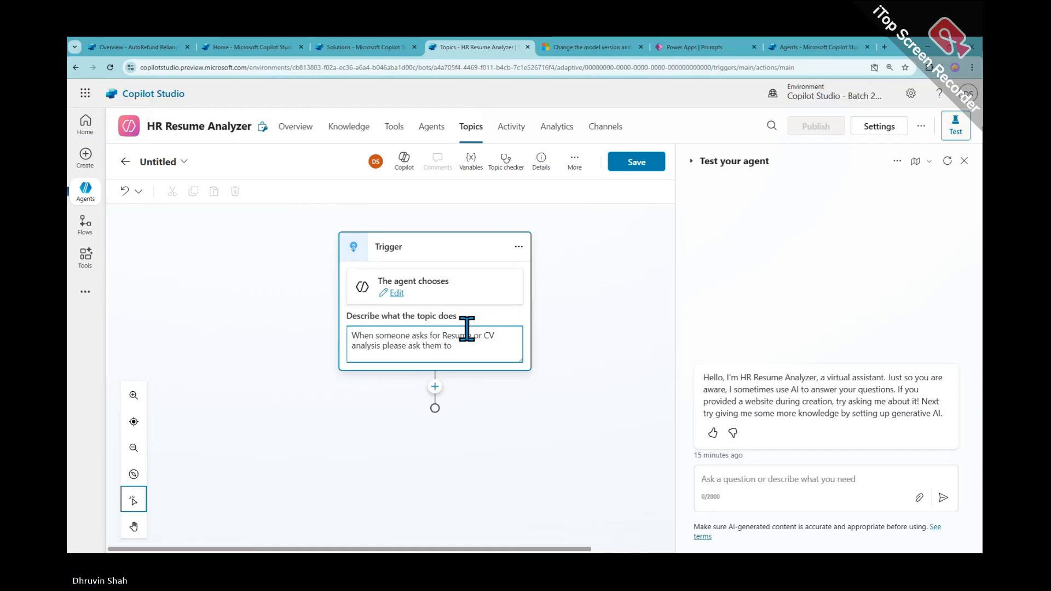
text(u)
text(pload)
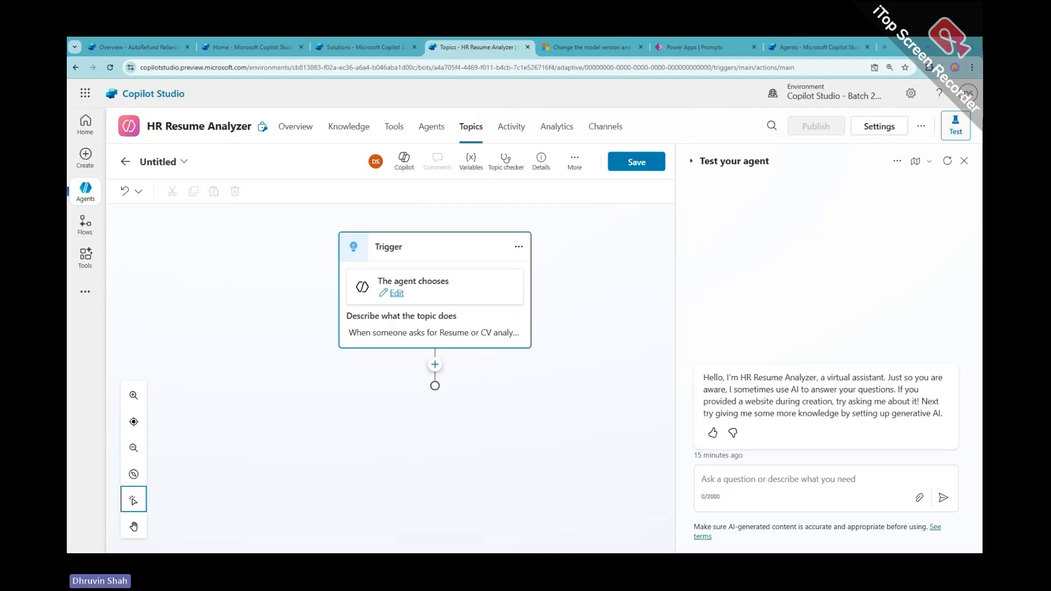
click(427, 332)
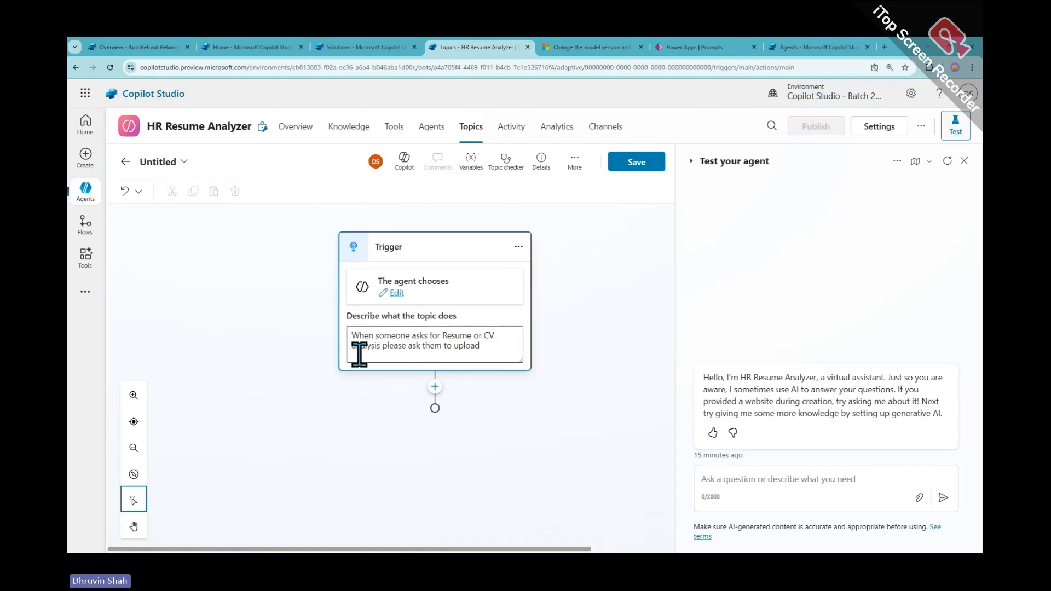
drag(487, 348, 351, 335)
click(585, 364)
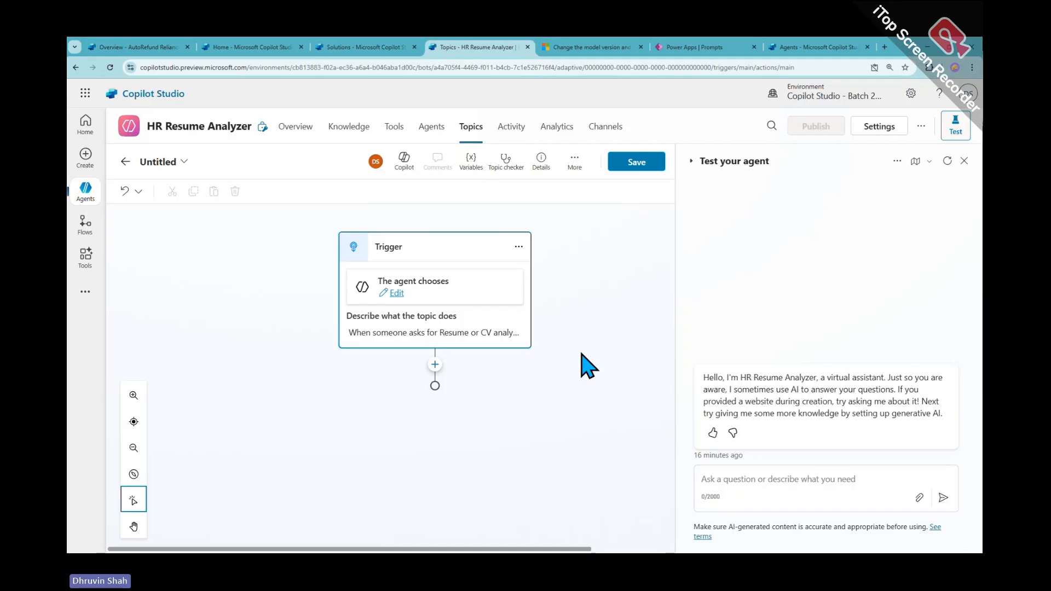
click(404, 296)
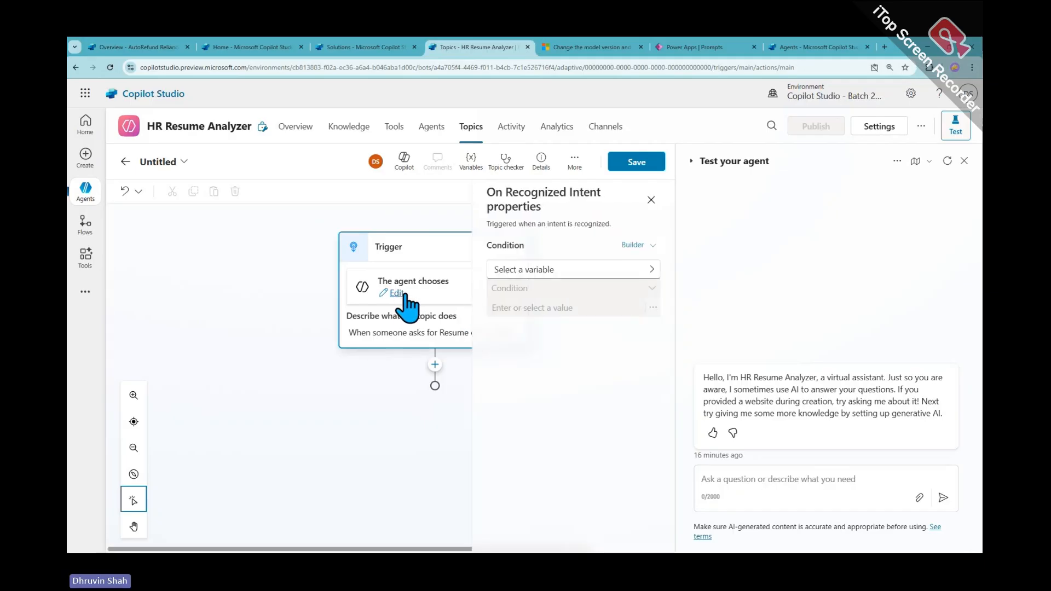
click(651, 200)
click(456, 344)
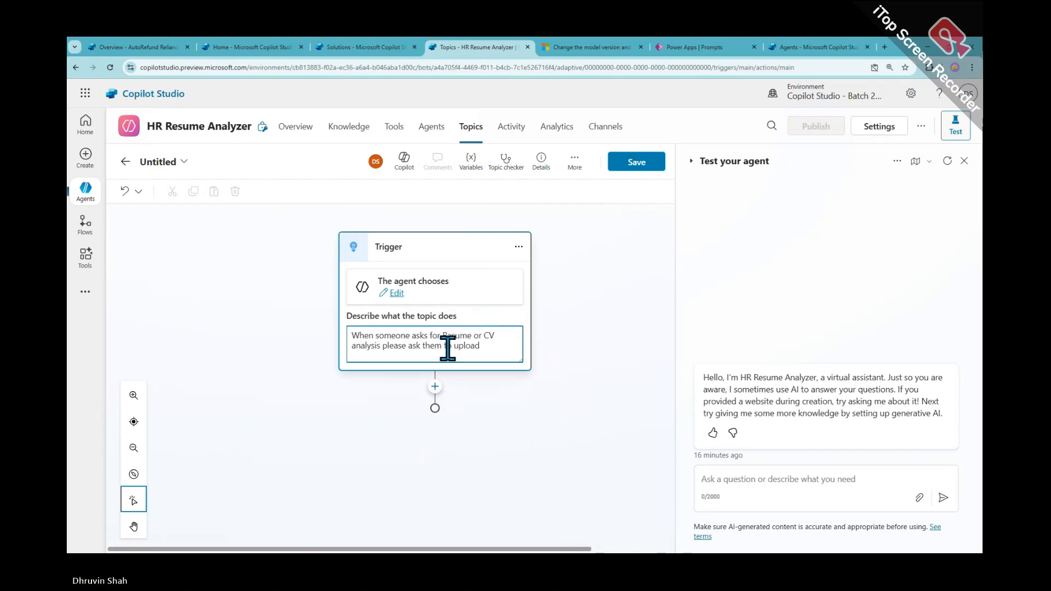
Replace the topic description with 'This topic is used to analyze any CV or Resume profile.'
triple_click(462, 345)
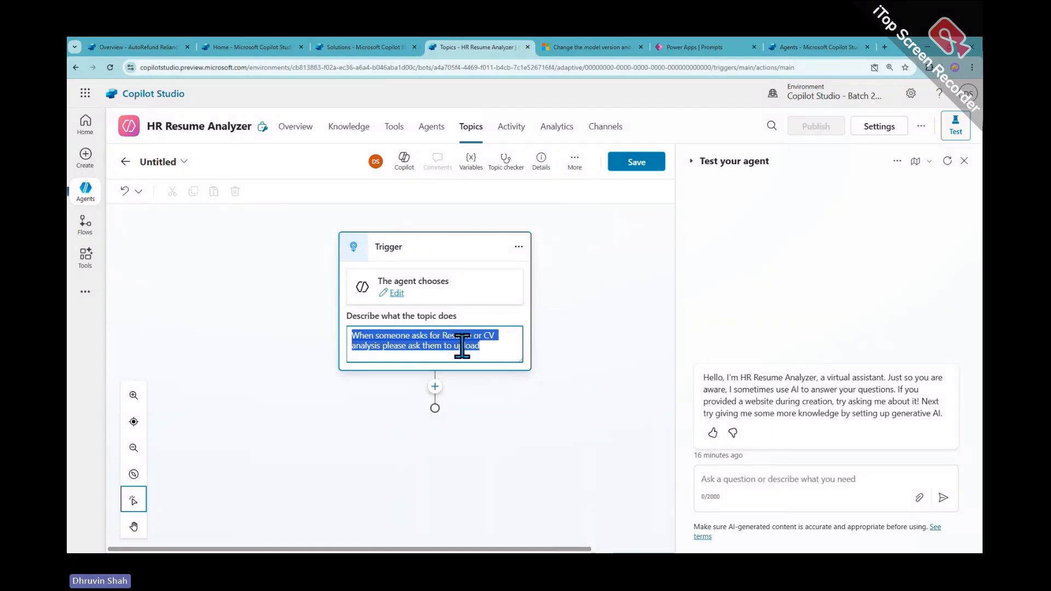
text(This t)
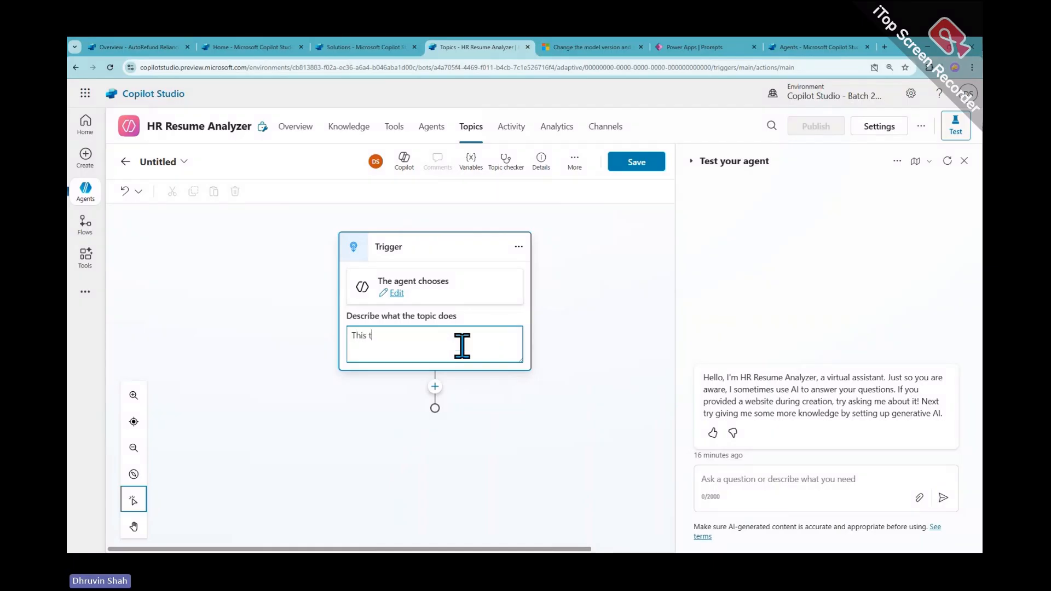
text(opic isused )
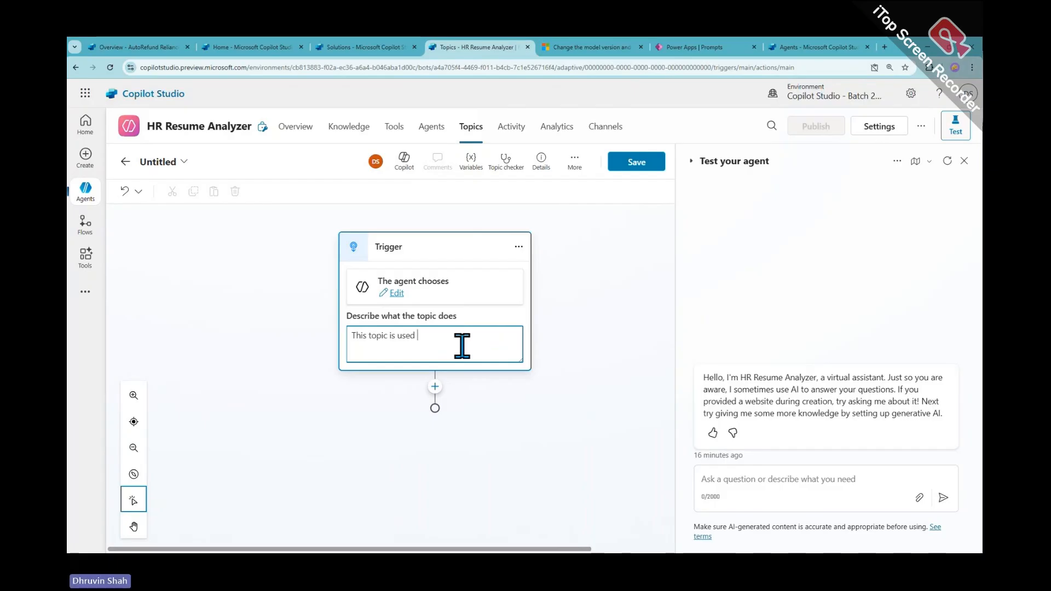
text(to analyze the CV)
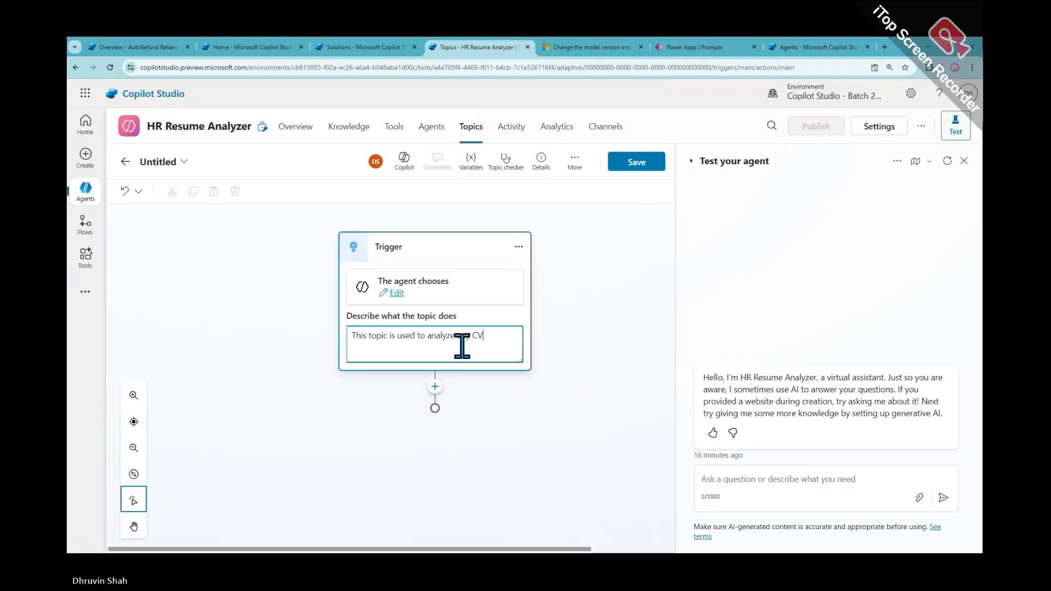
text( or Resu)
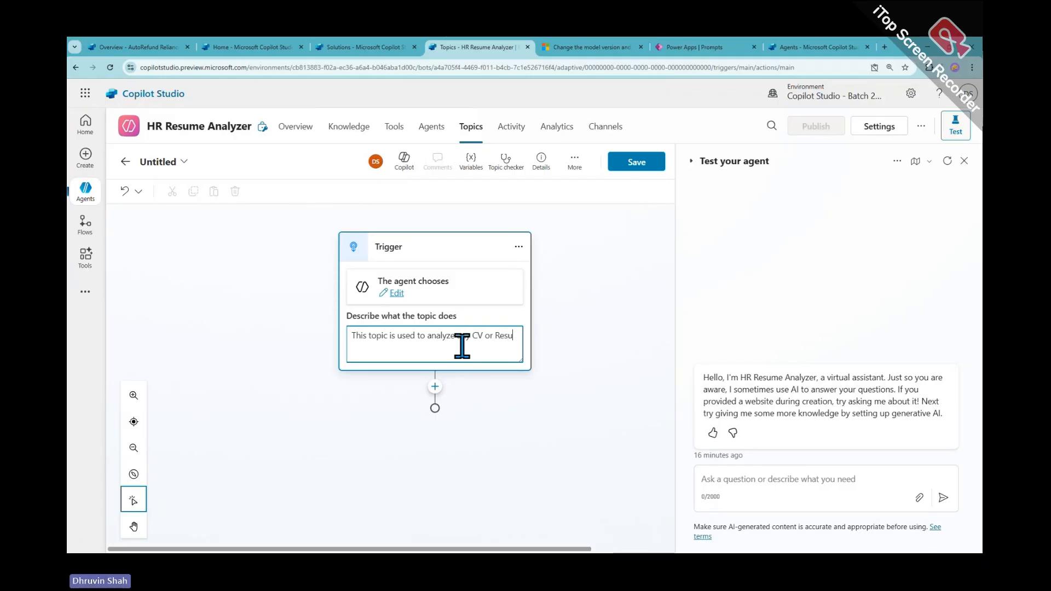
text(me f)
text(pr)
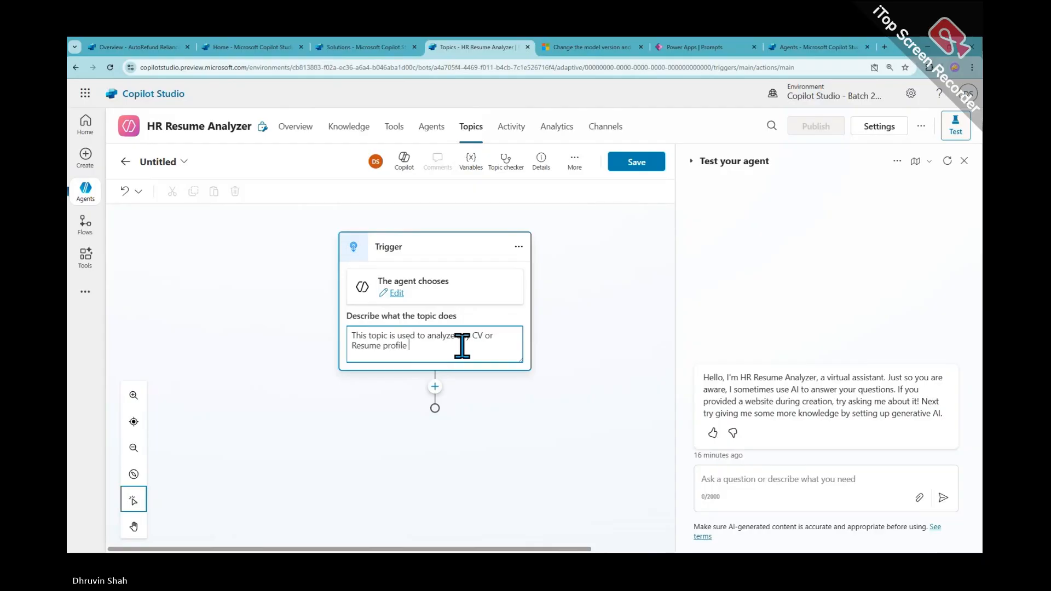
text(ofile)
key(BackSpace)
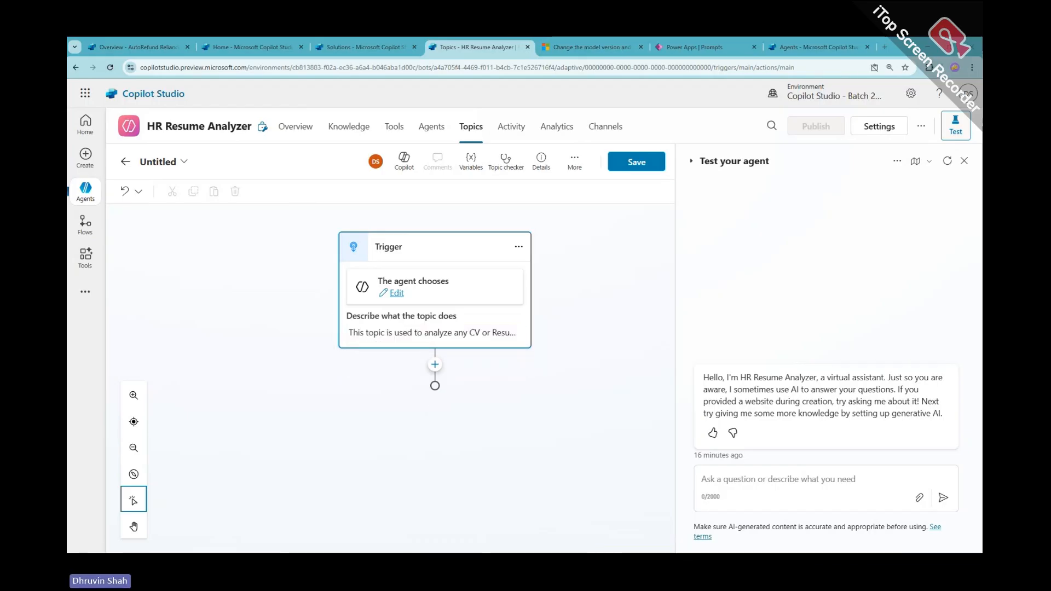
click(507, 335)
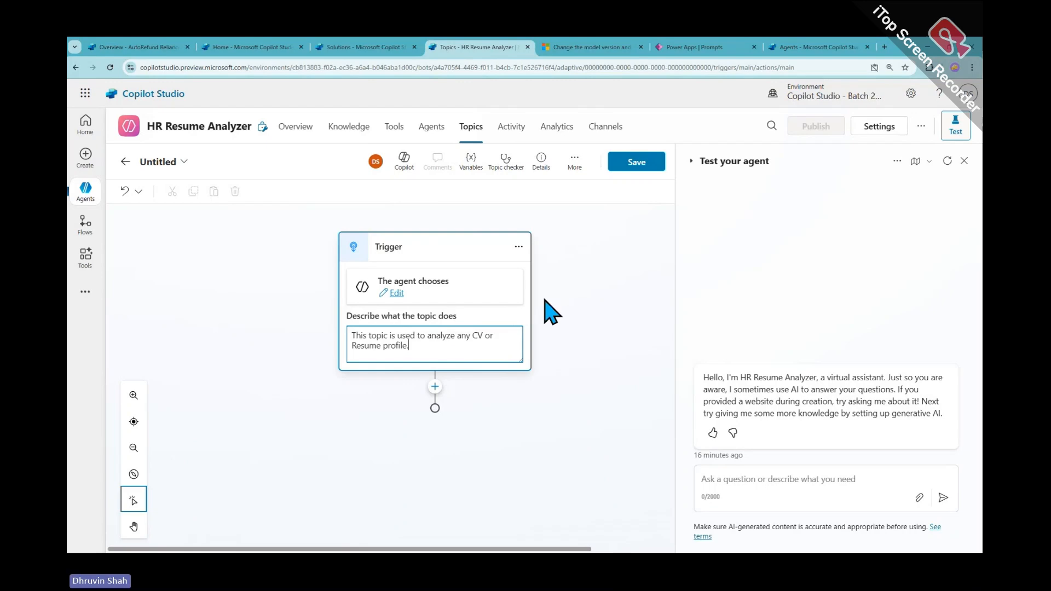
click(581, 340)
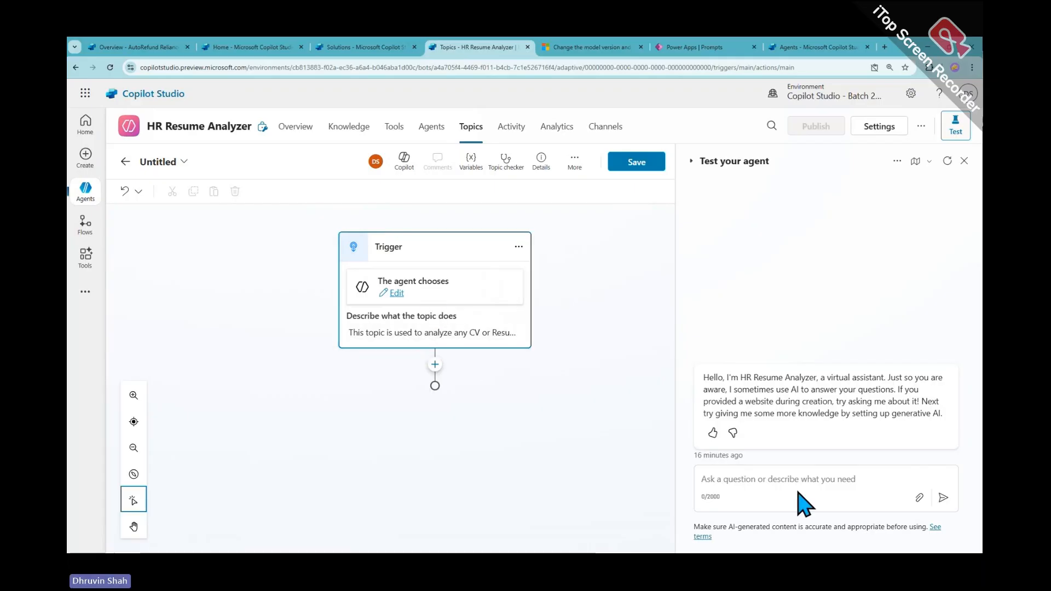
click(434, 364)
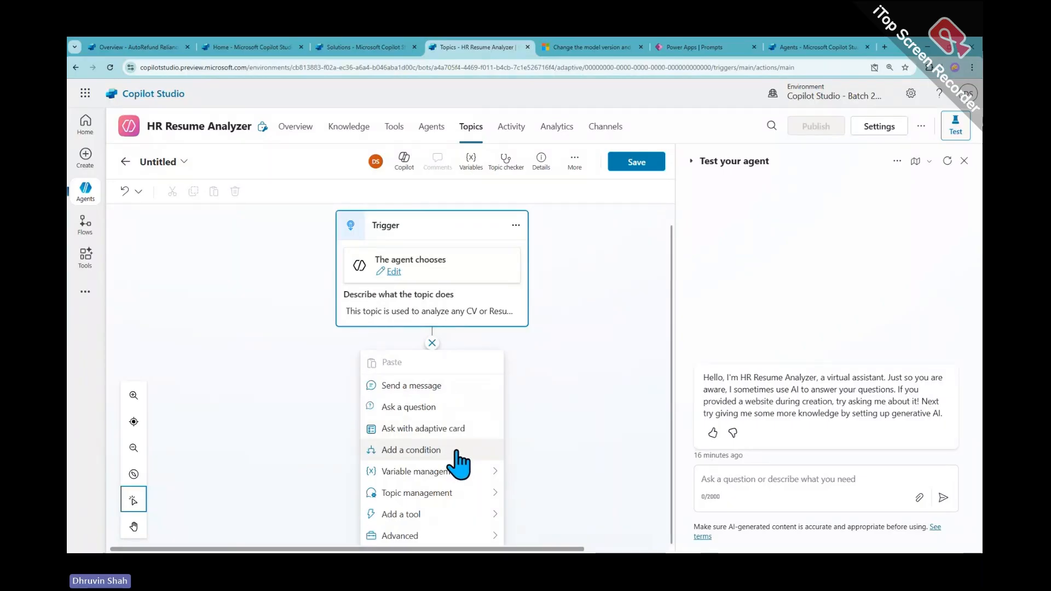
Add a Question node asking 'Please upload a Resume File' that identifies a File
click(453, 408)
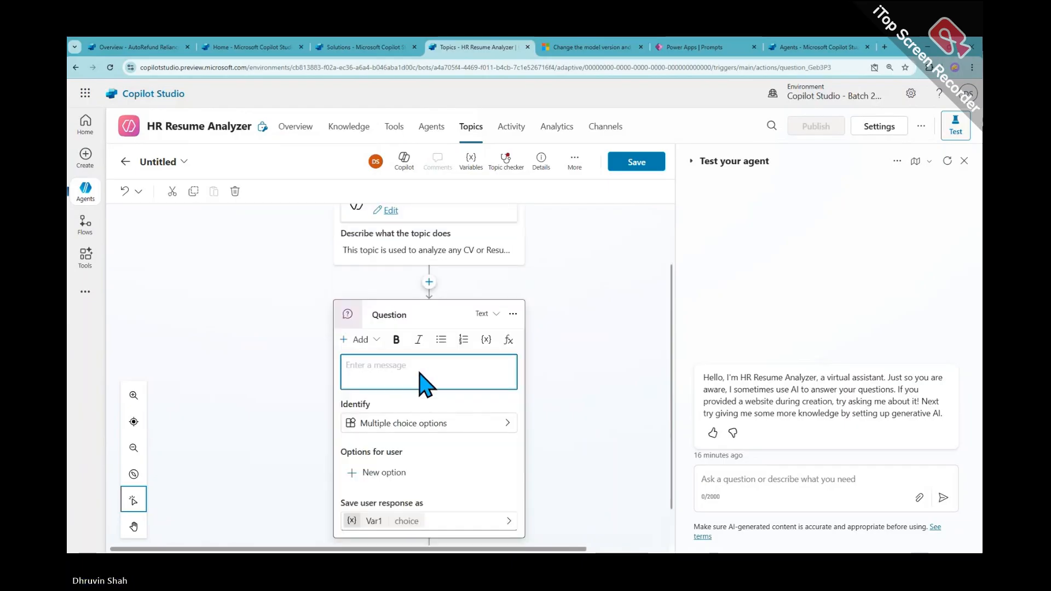
text(Please)
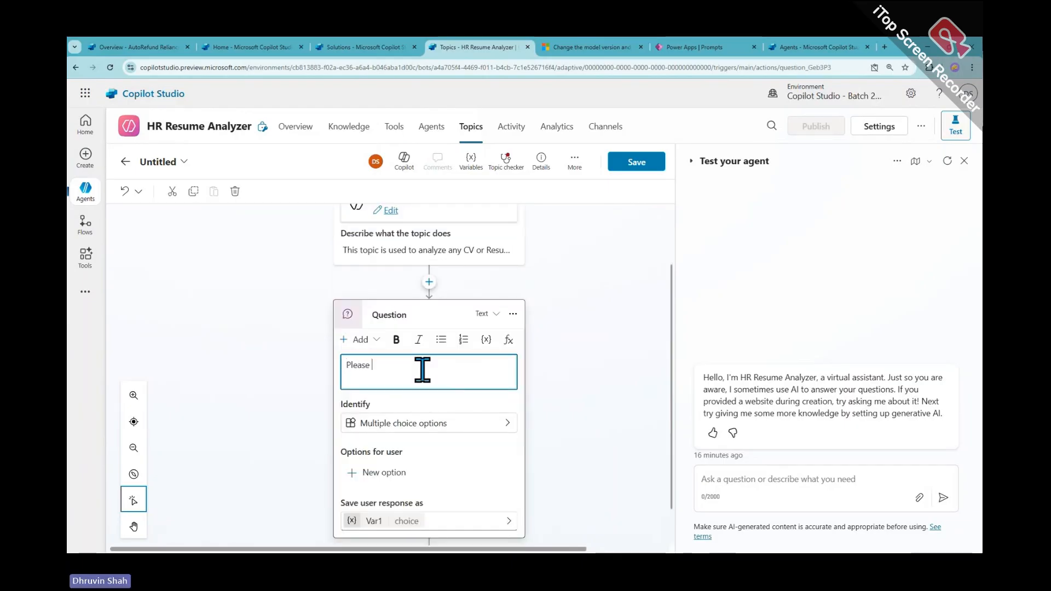
text( upload )
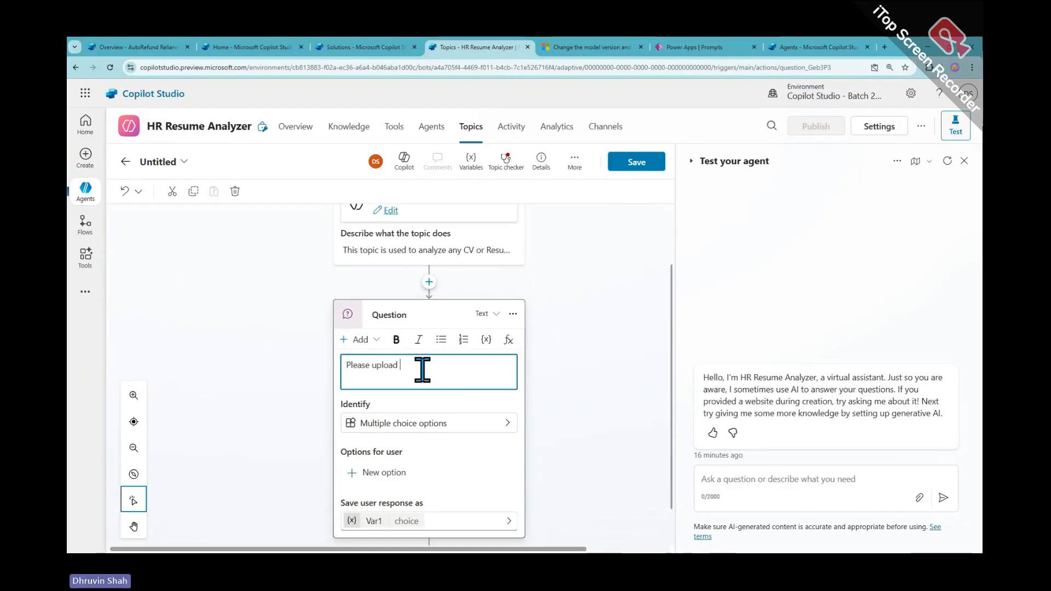
text(a Resum)
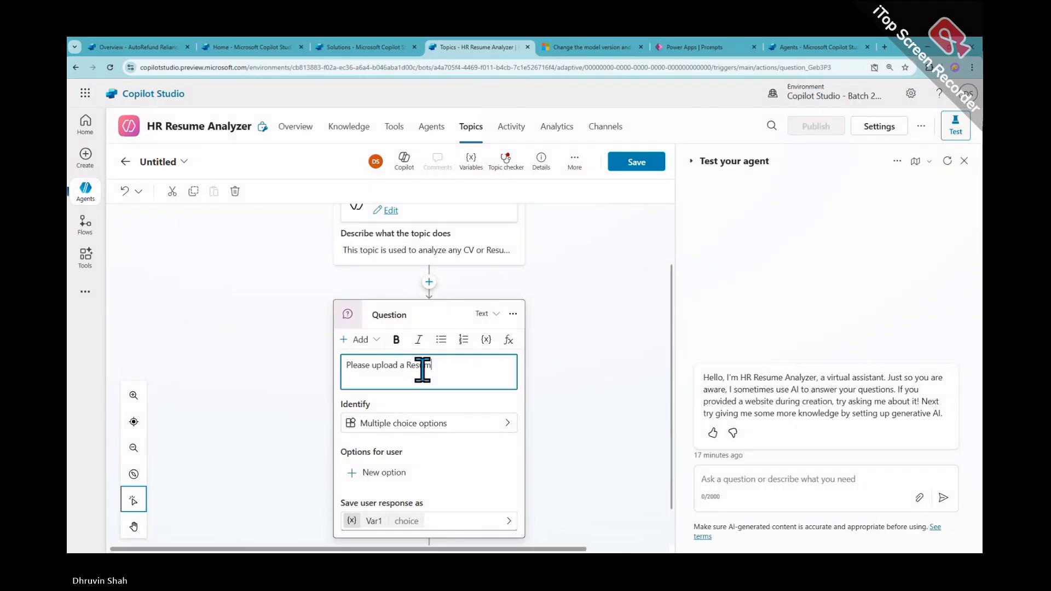
text(e File)
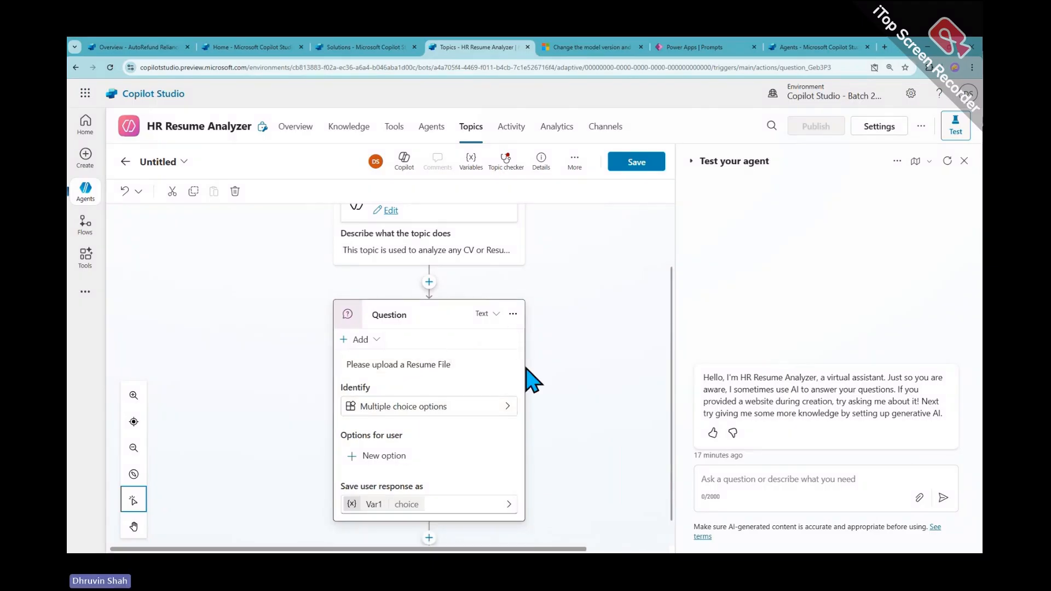
click(504, 407)
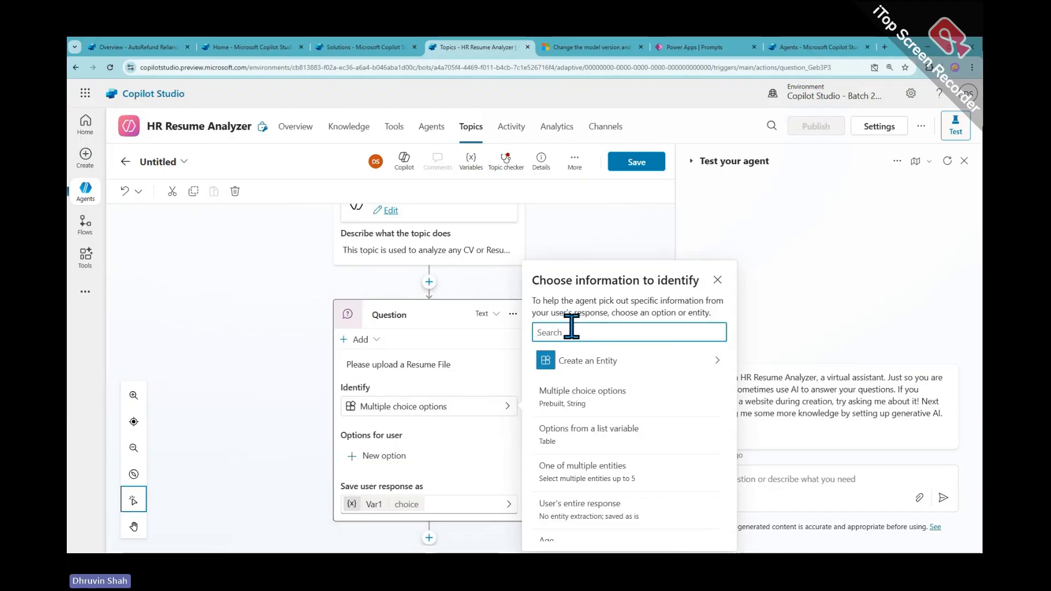
text(fil)
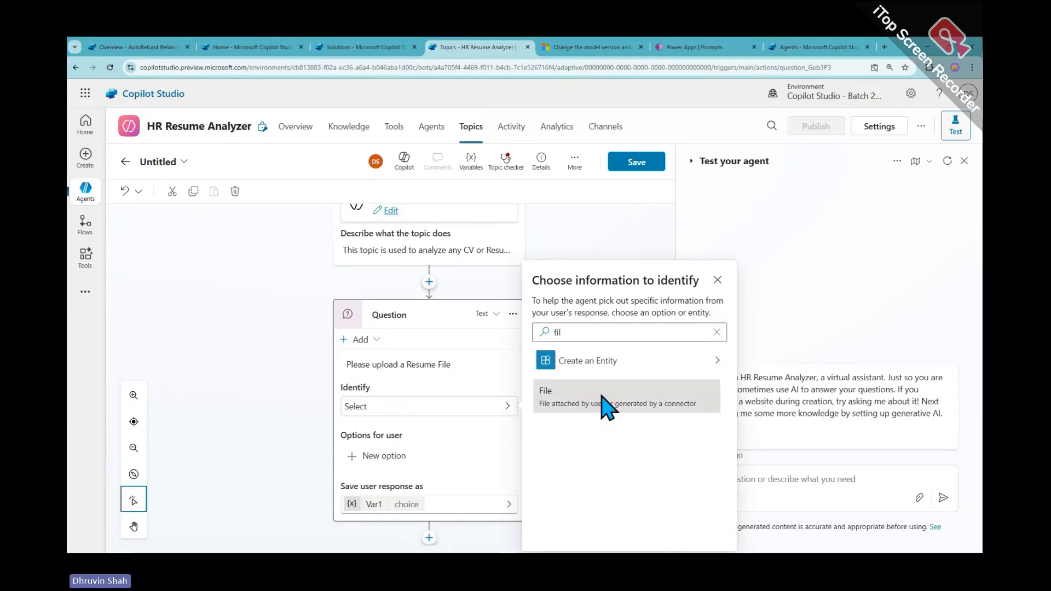
click(600, 393)
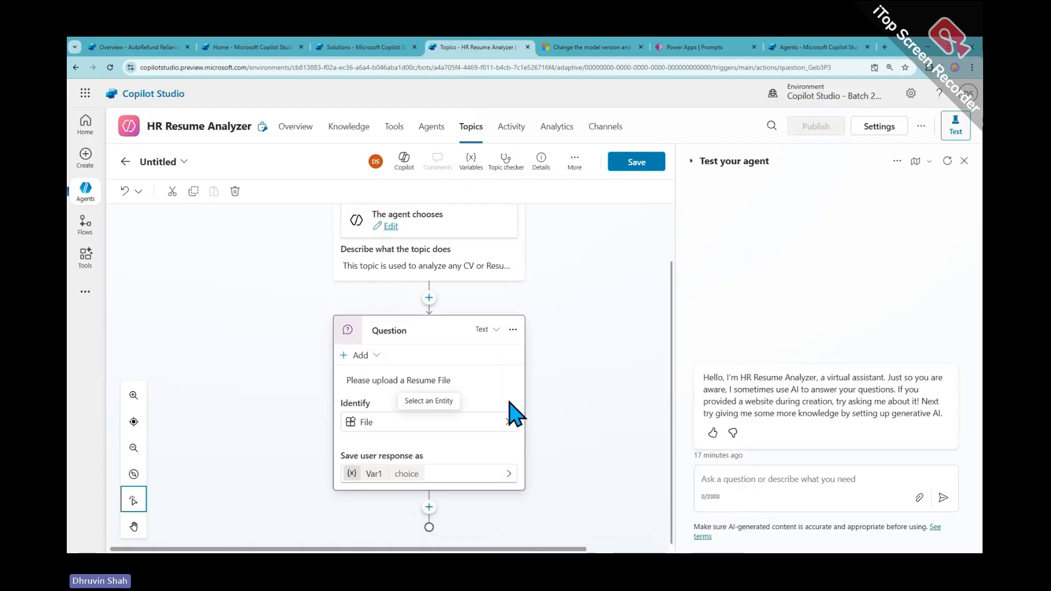
Rename the question's response variable from Var1 to varfile
click(505, 474)
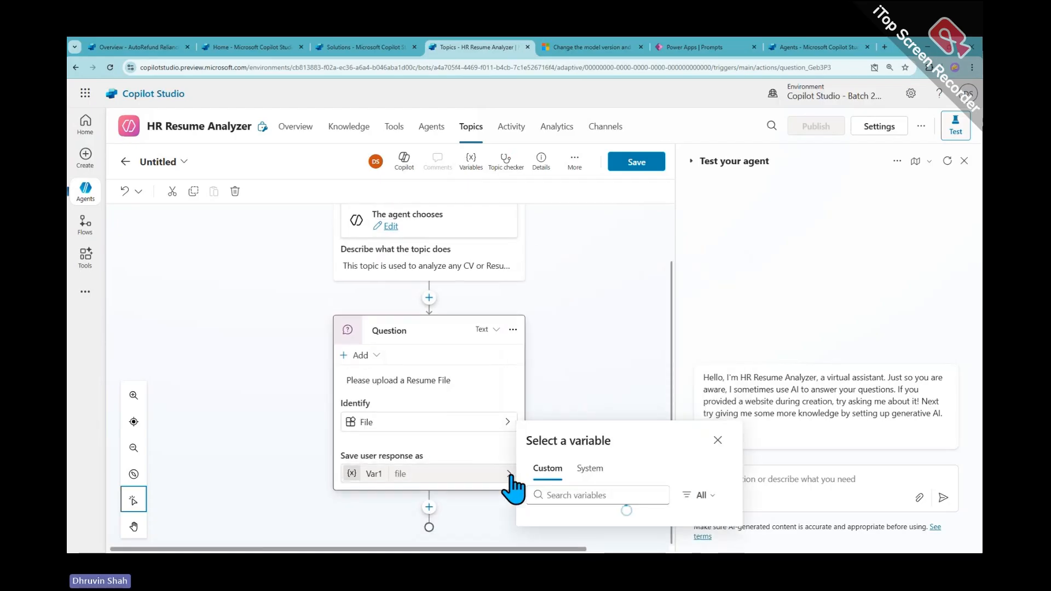
click(381, 478)
click(429, 476)
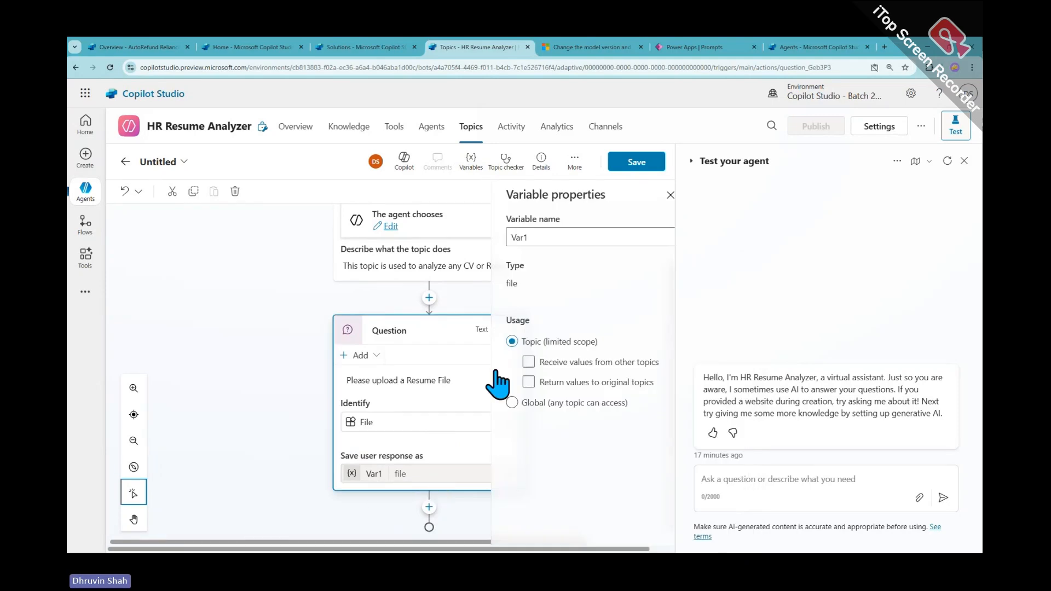
click(379, 474)
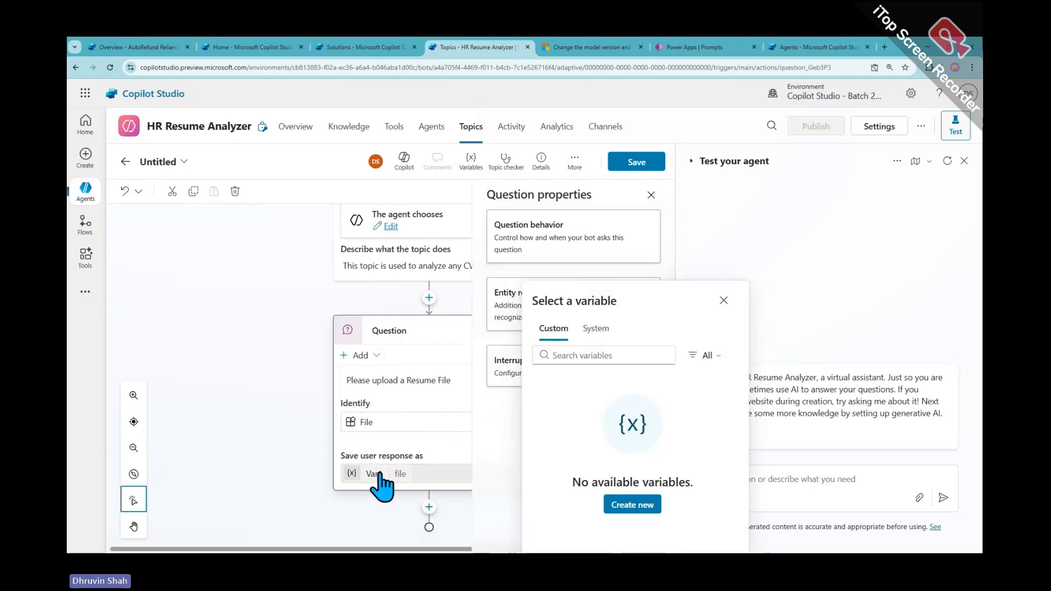
click(378, 474)
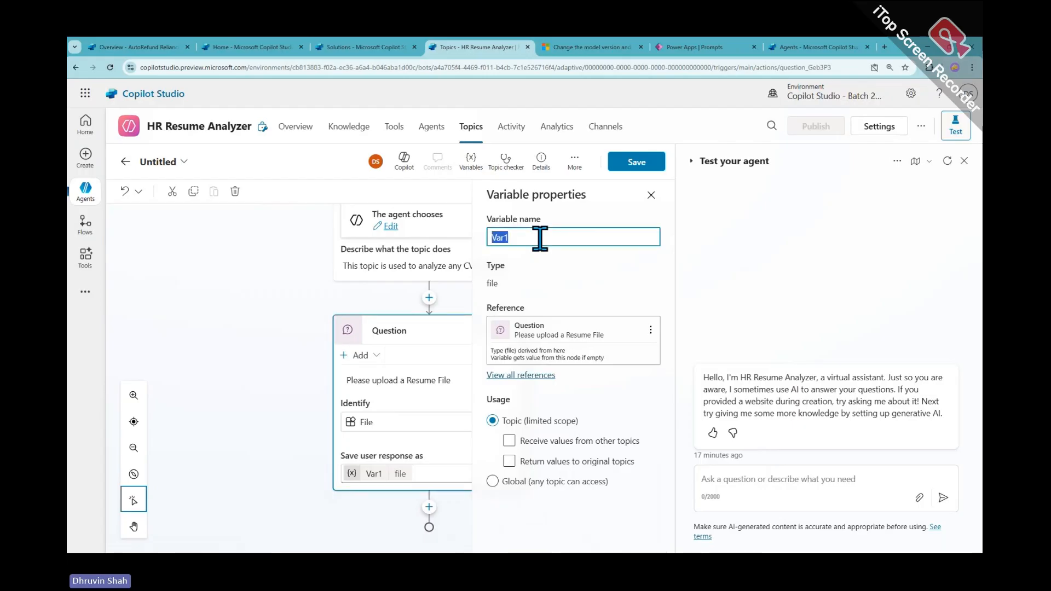
text(varfile)
key(Return)
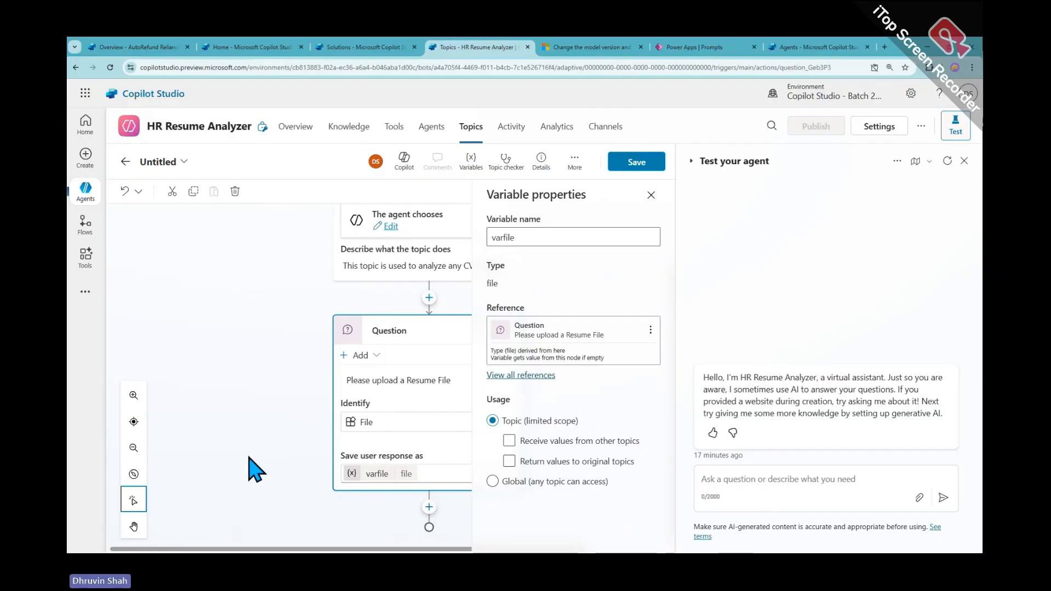
click(429, 506)
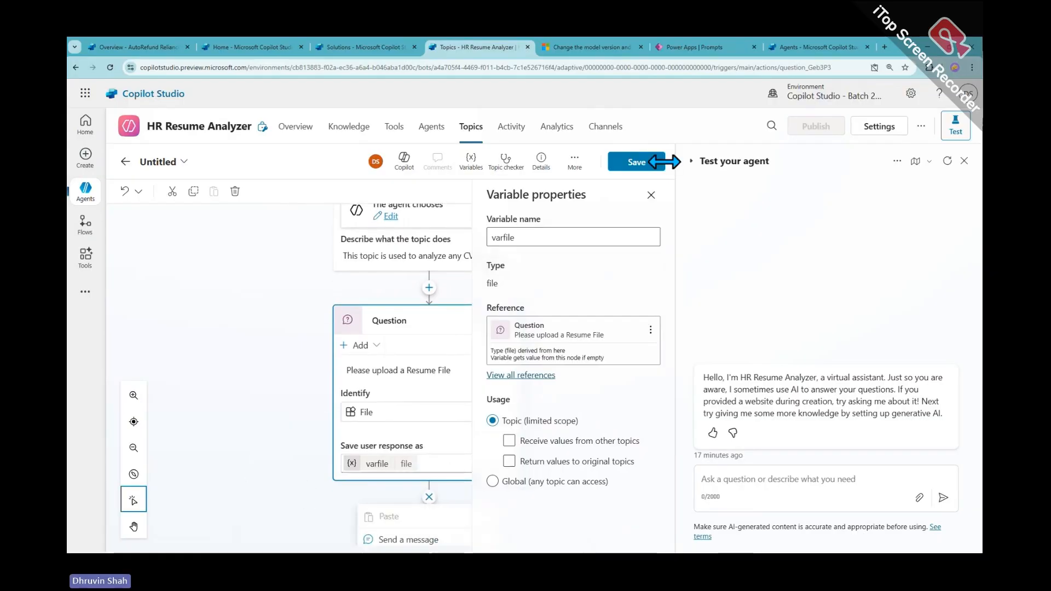
click(651, 195)
Add the Resume Analyzer prompt from Basic tools as a new step below the upload question
scroll(436, 445, down, 3)
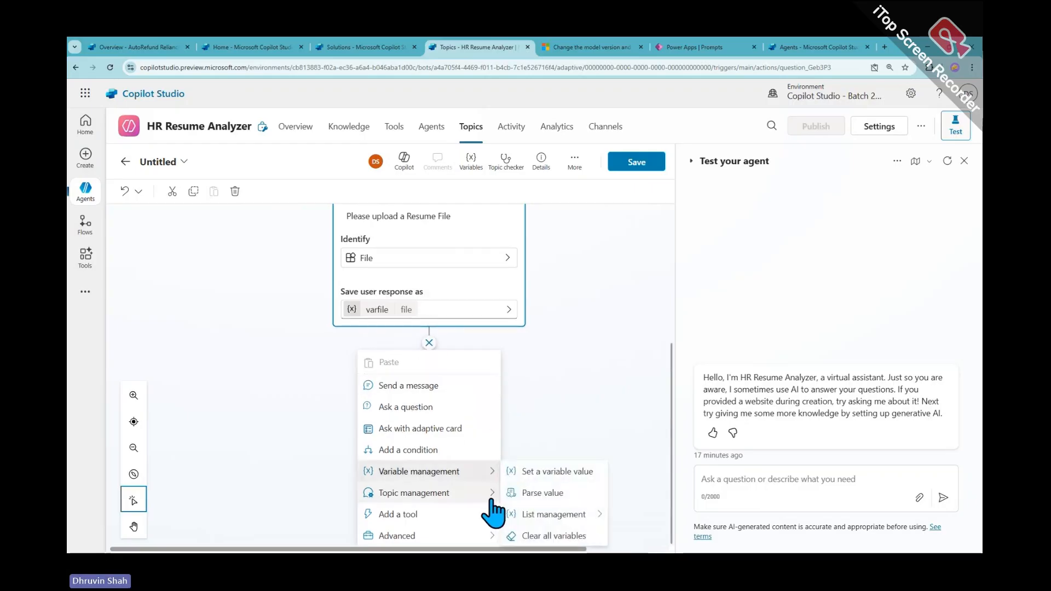
mouse_move(491, 501)
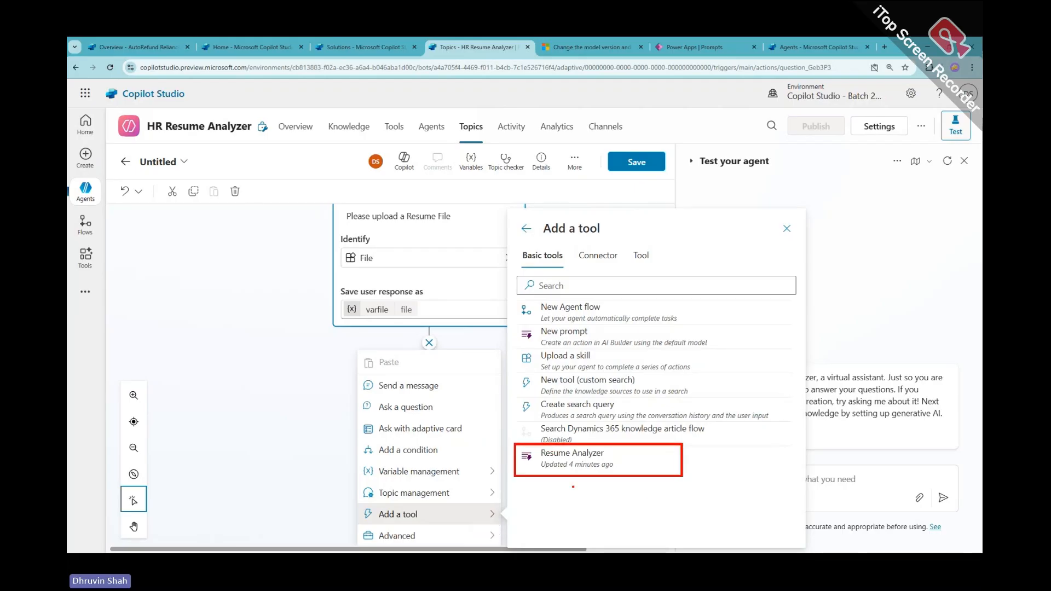
click(594, 471)
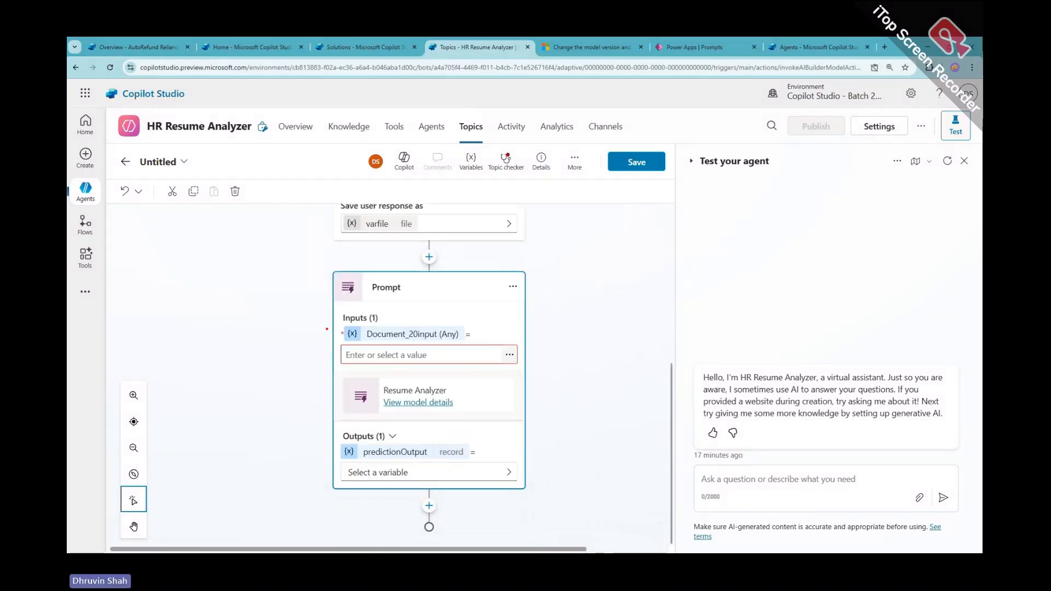
Pass varfile as the Resume Analyzer prompt's document input
drag(334, 299, 560, 377)
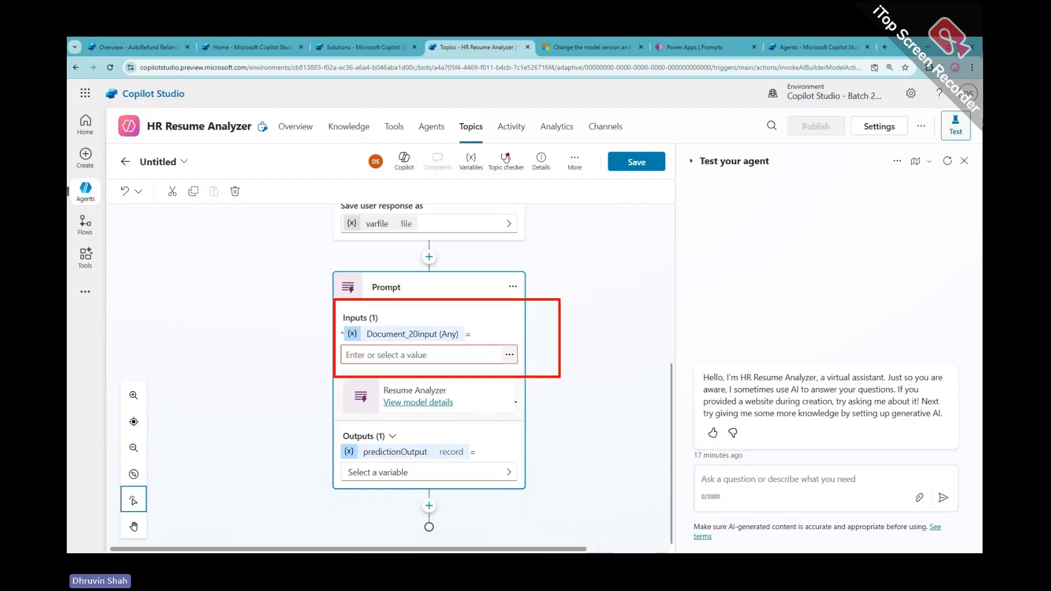
drag(267, 374, 317, 331)
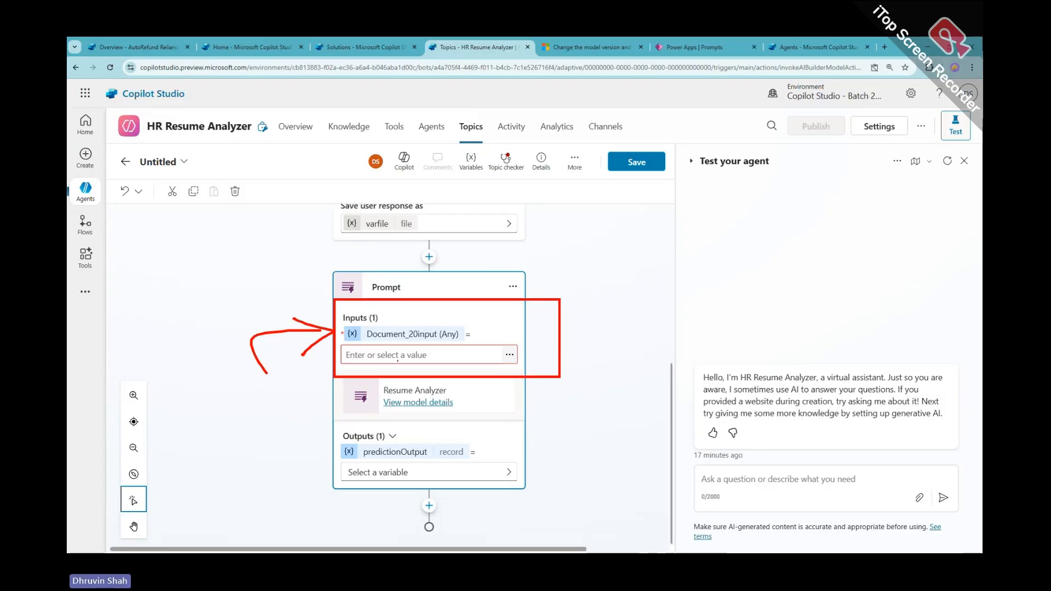
drag(301, 262, 319, 222)
drag(513, 339, 497, 361)
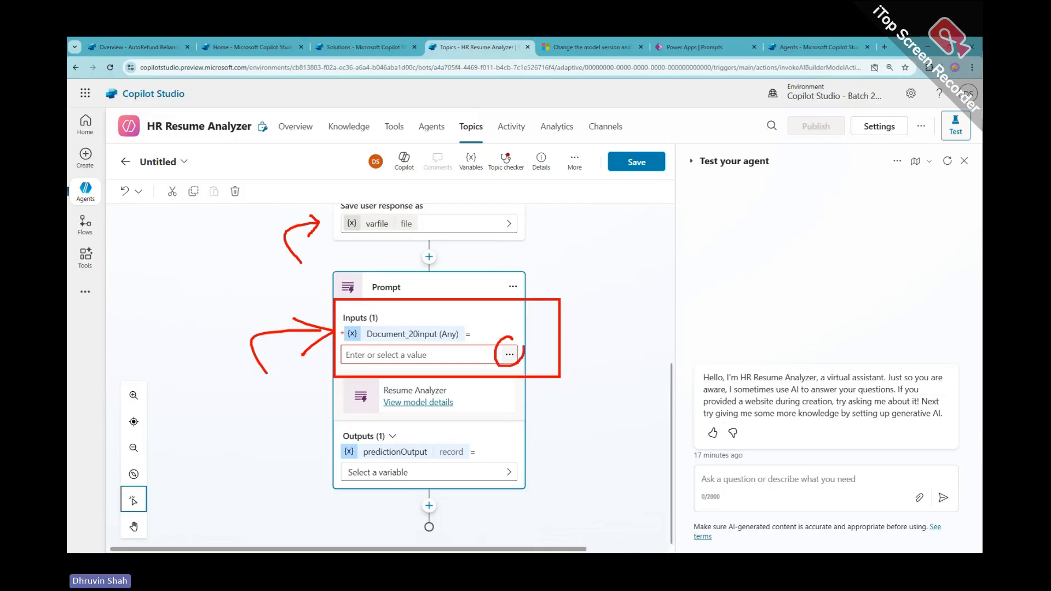
click(509, 355)
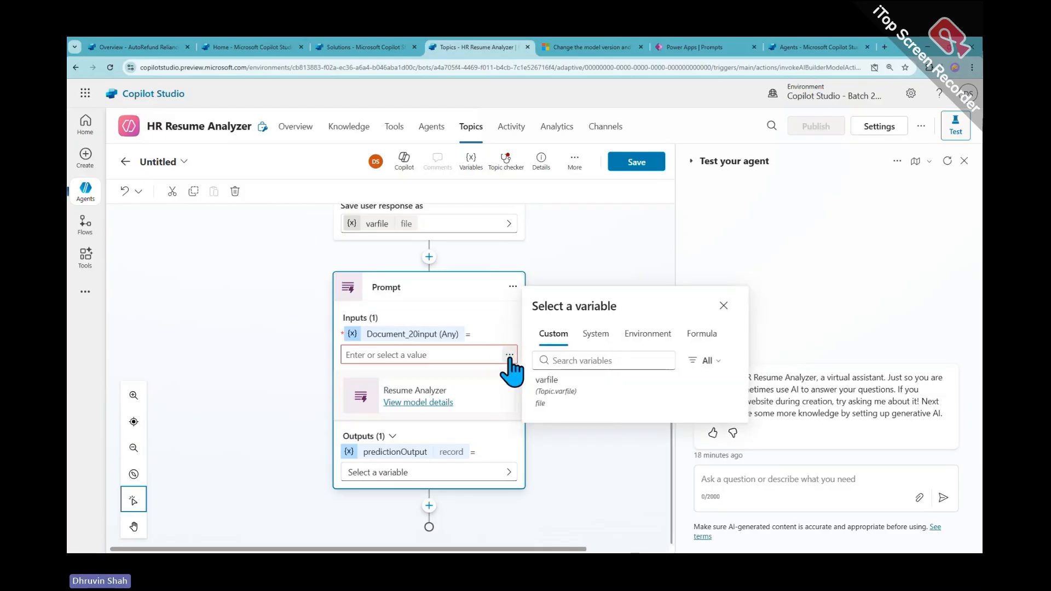
click(568, 410)
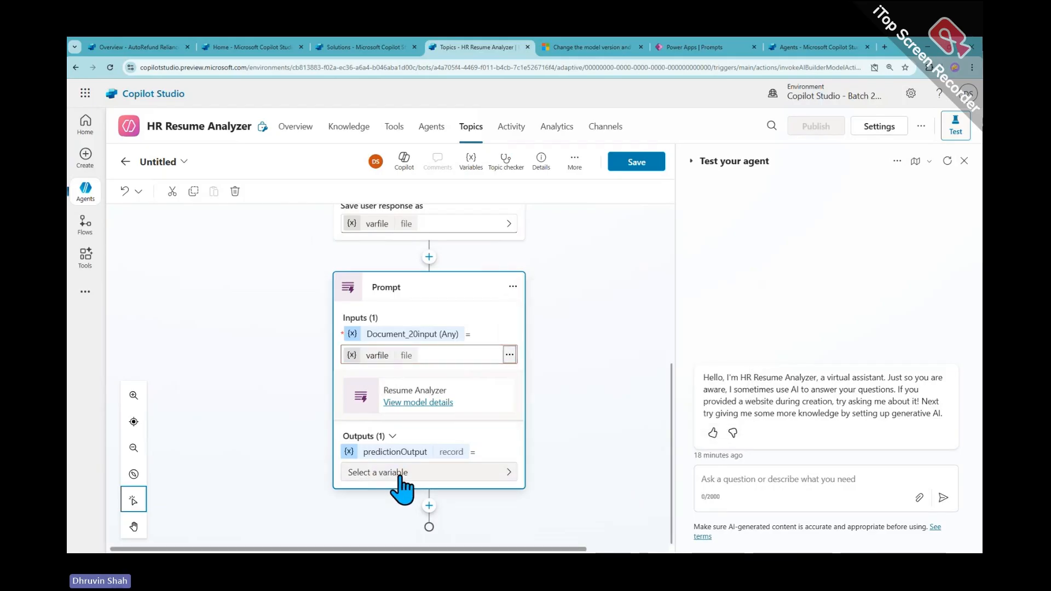
Store the prompt's output in a new variable named VarSummaryResponse
drag(331, 421, 554, 487)
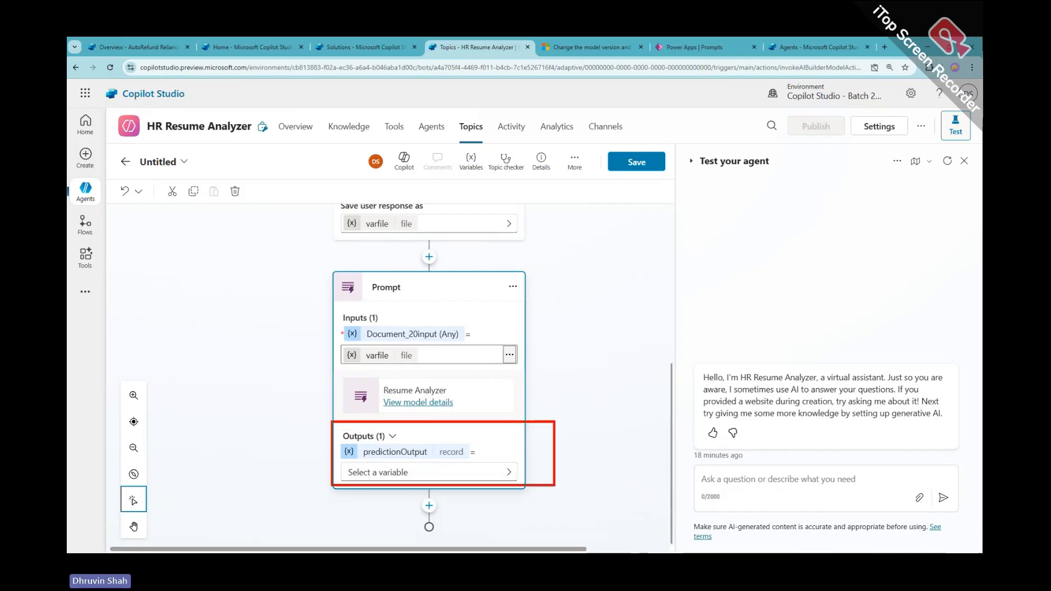
drag(283, 469, 330, 448)
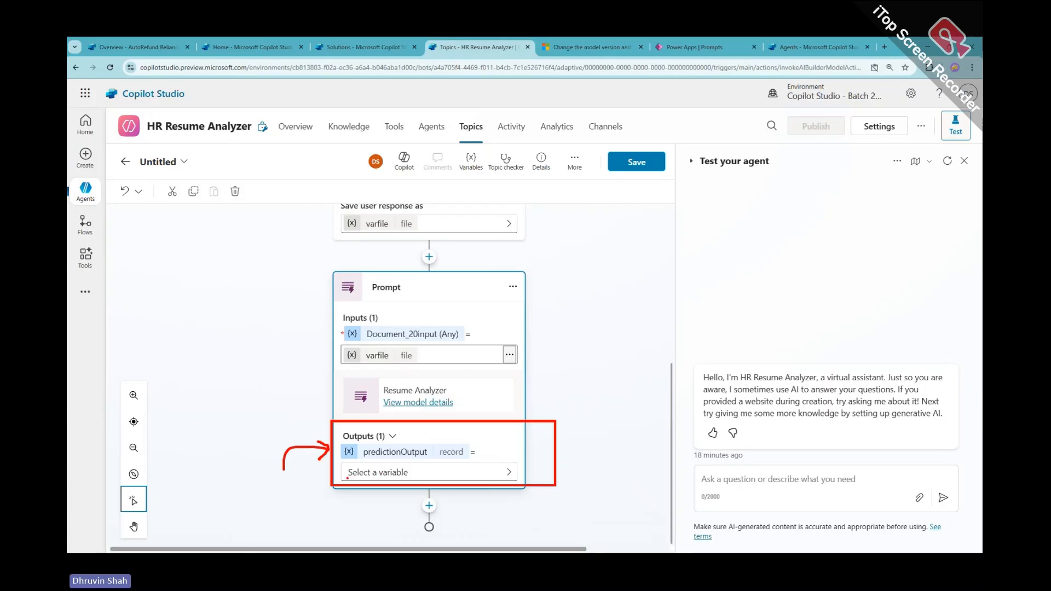
click(507, 474)
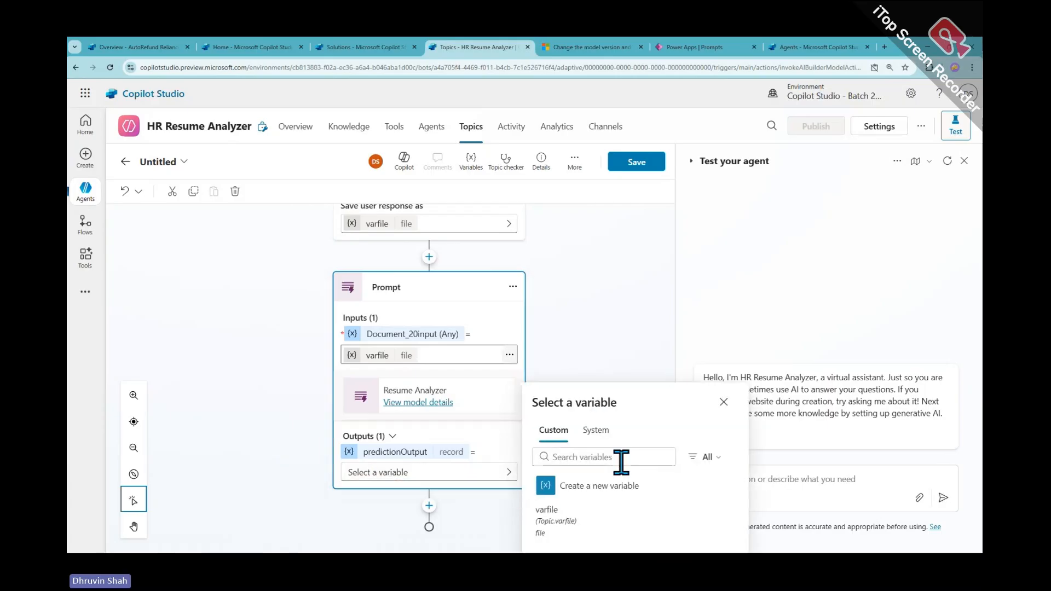
mouse_move(517, 496)
mouse_down()
mouse_move(576, 503)
mouse_move(532, 466)
mouse_move(581, 501)
mouse_up()
key(Escape)
click(596, 491)
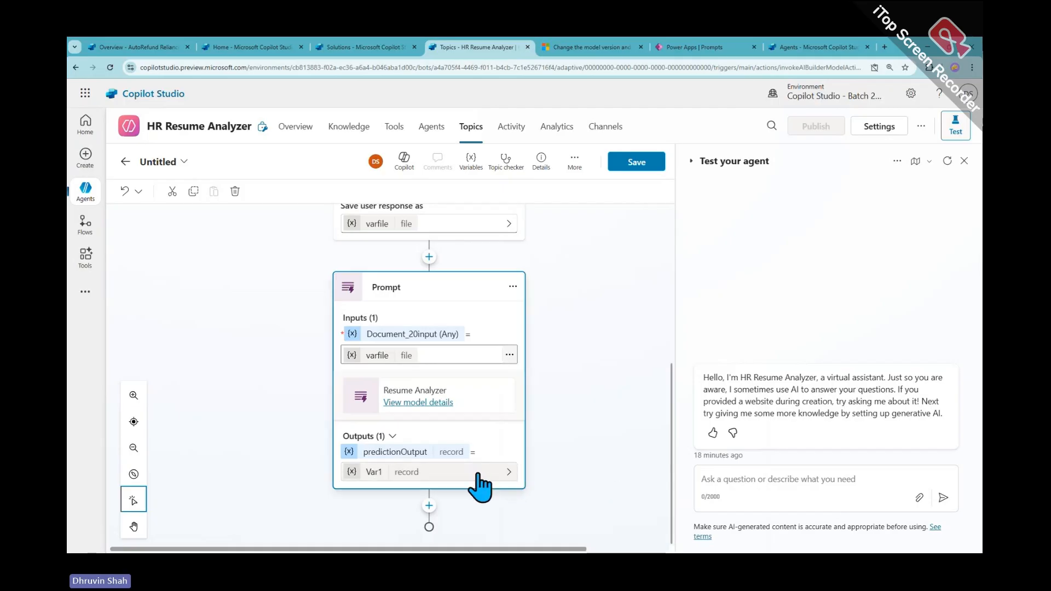
click(374, 471)
click(524, 236)
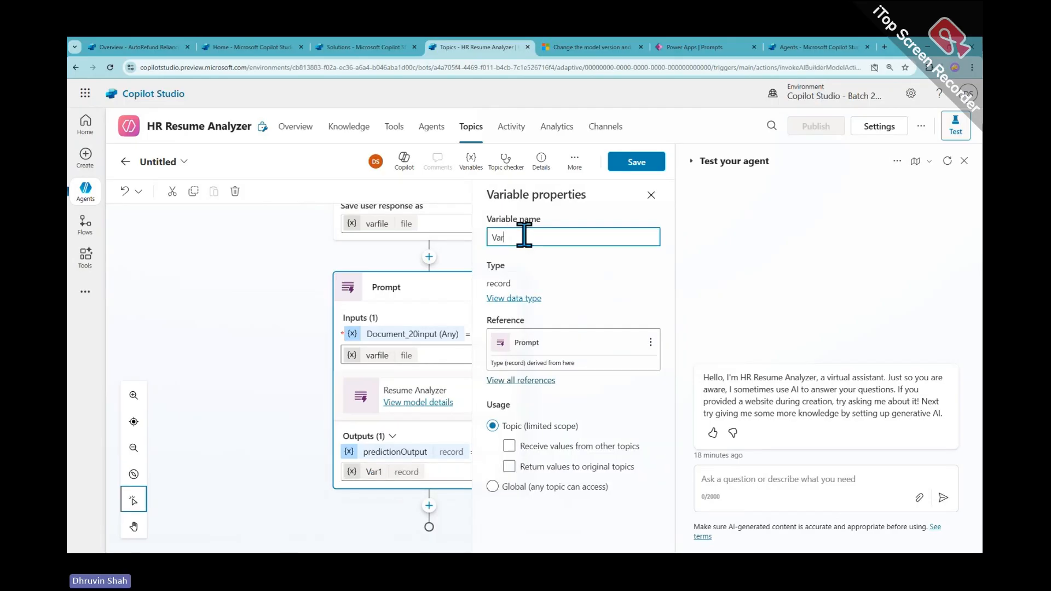
text(Summary)
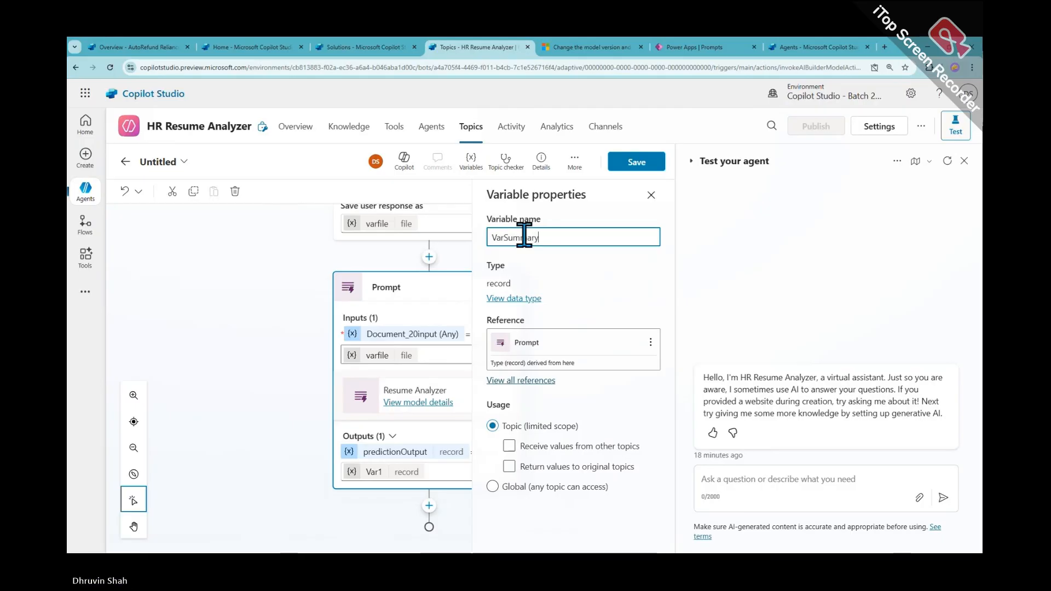
text(Response)
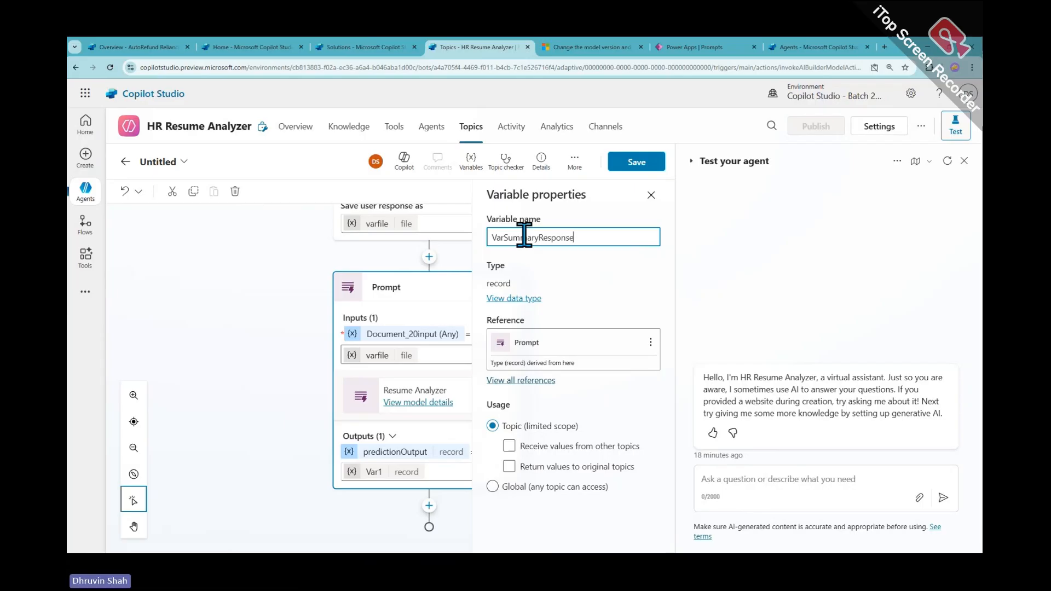
click(652, 196)
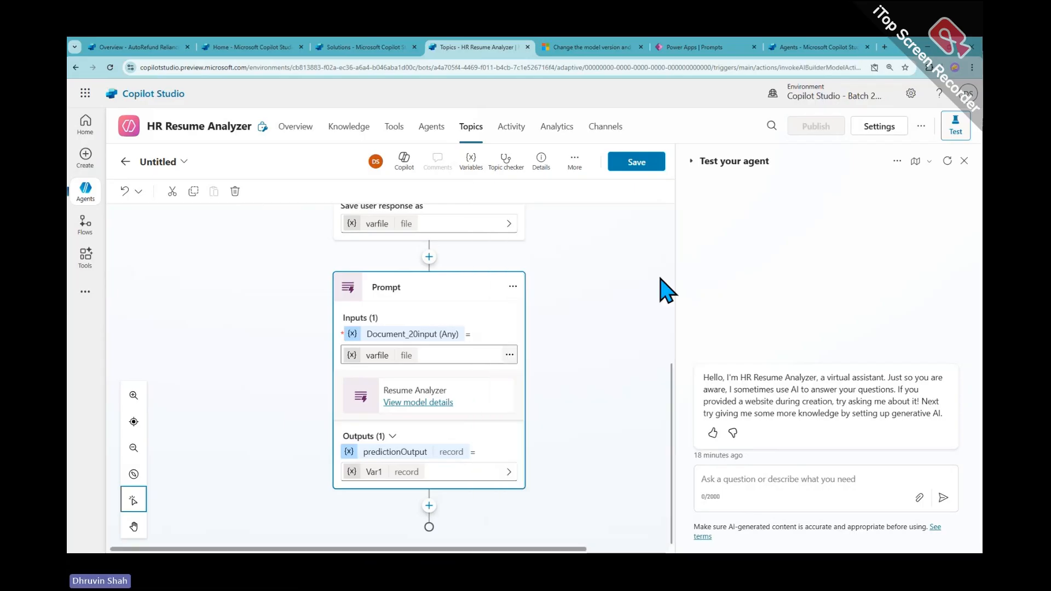
click(325, 517)
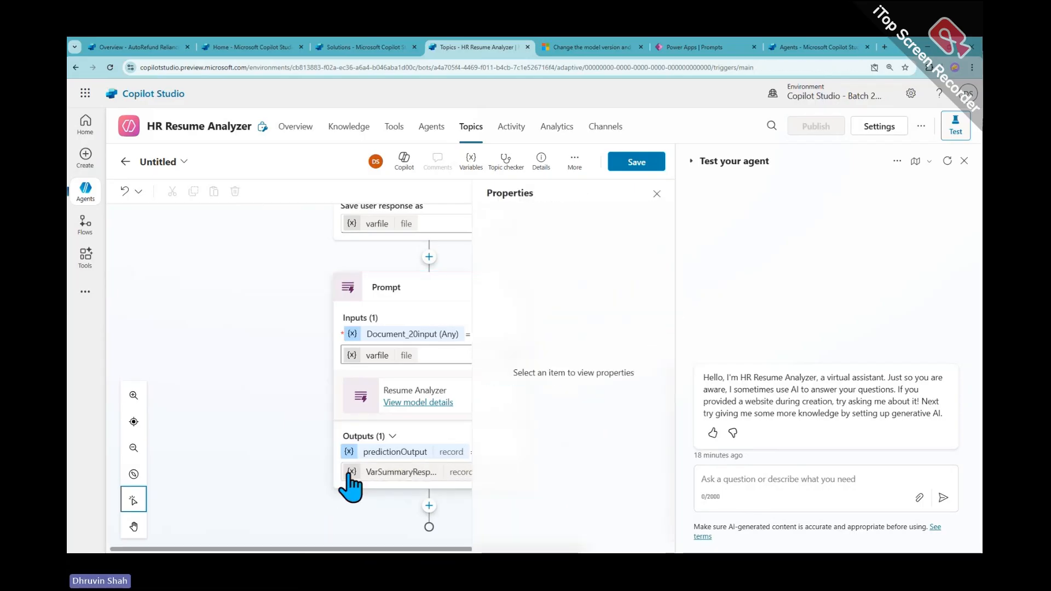
Add a message after the prompt that replies with VarSummaryResponse, then save the topic
click(429, 506)
click(657, 194)
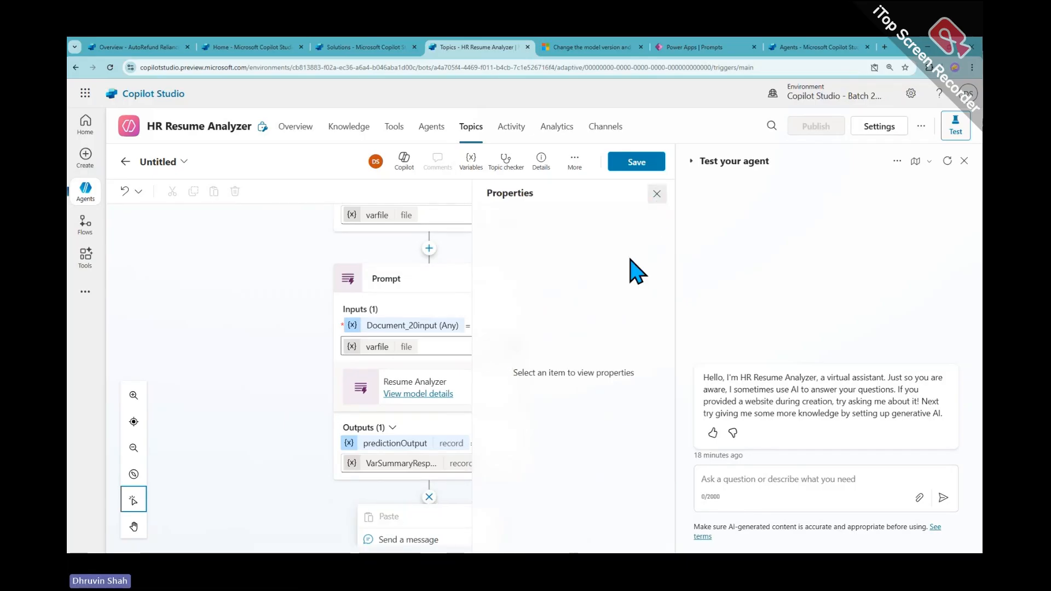
click(446, 385)
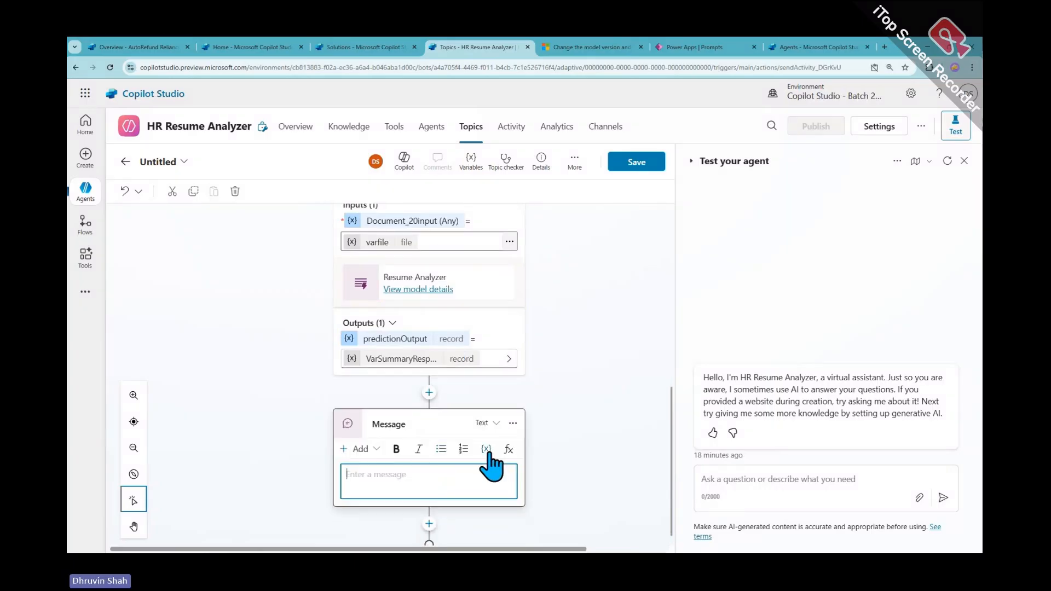
click(486, 450)
click(487, 438)
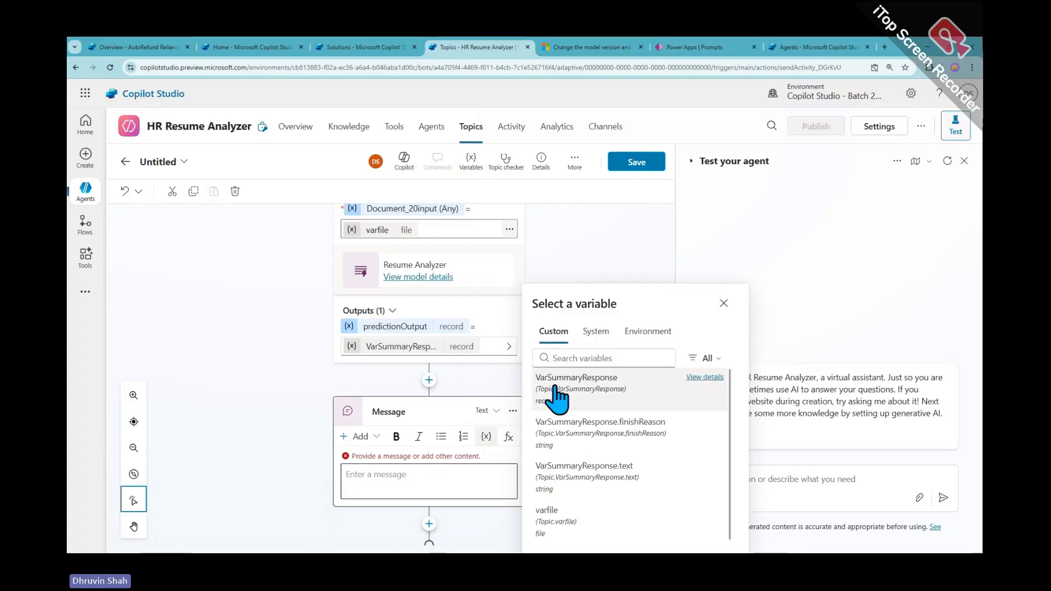
click(590, 414)
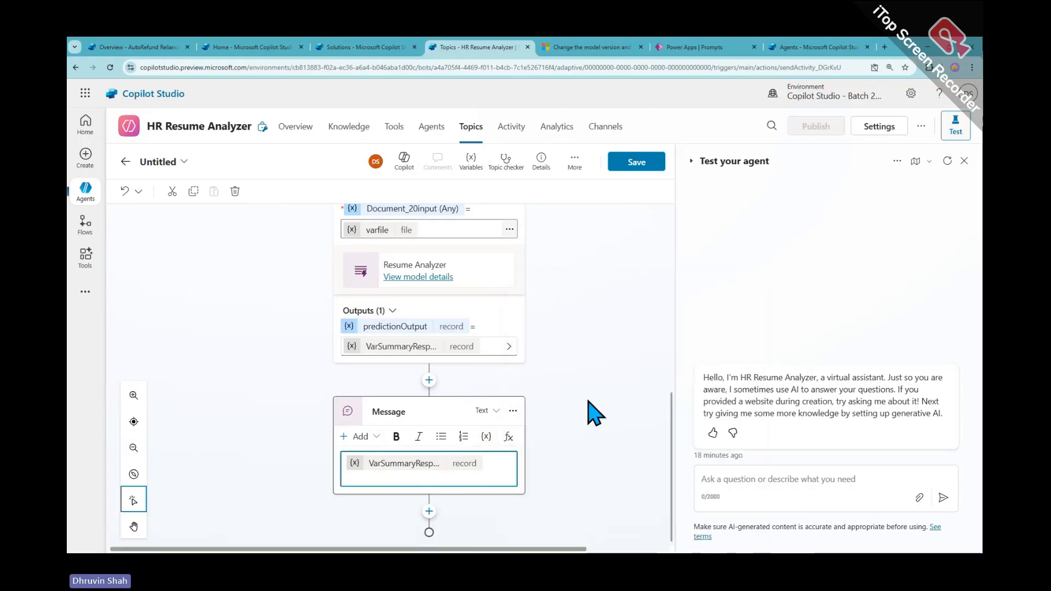
click(635, 165)
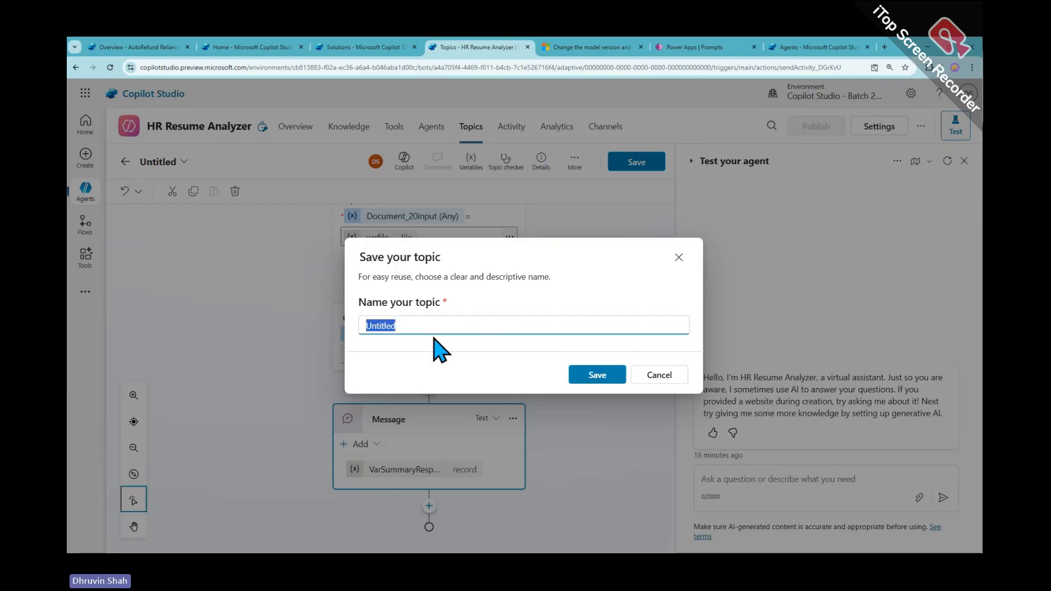
Save the topic as 'Resume or CV Analysis' and go to the agent's Overview page
text(Resume or CV Ana)
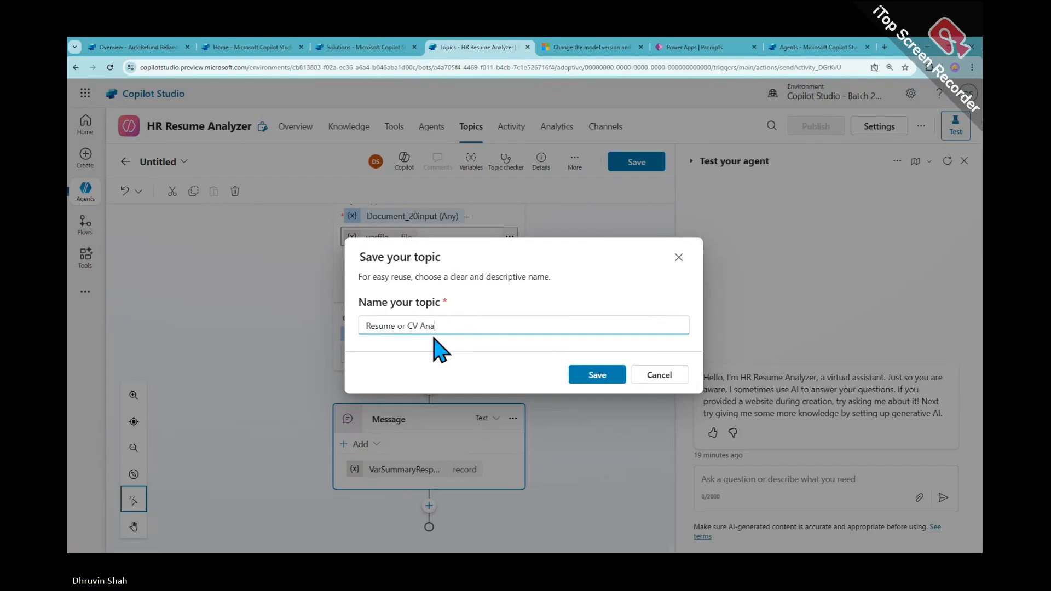
text(lysis)
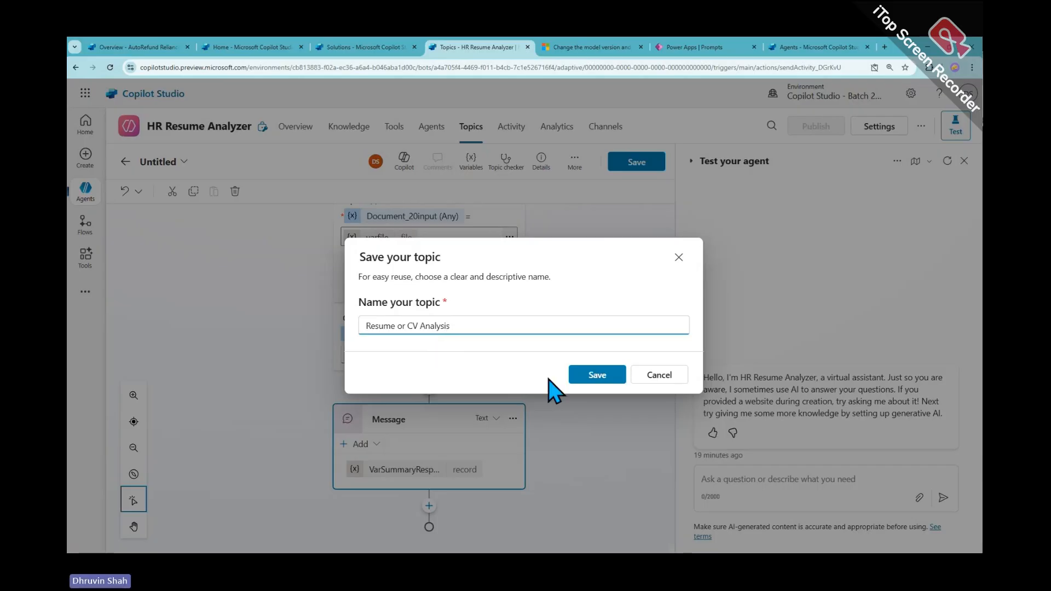
click(606, 376)
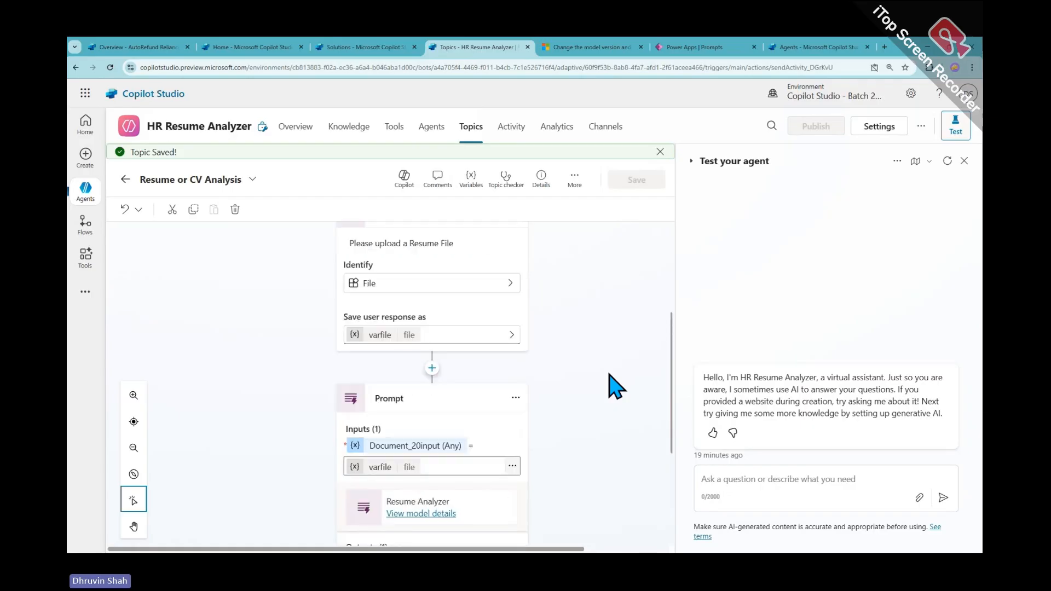
scroll(616, 385, down, 3)
click(294, 131)
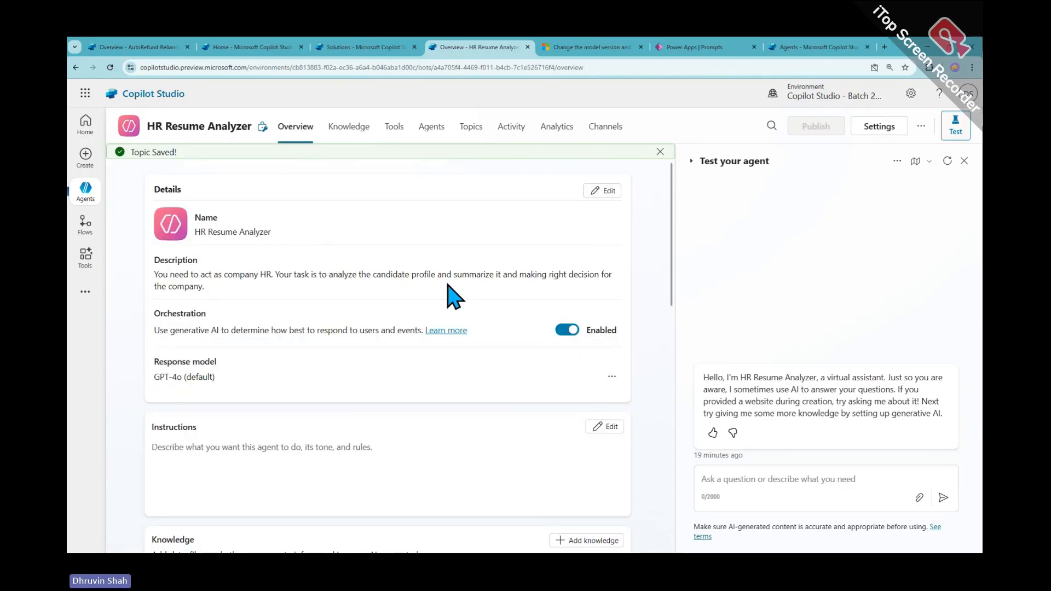
Check the Knowledge and Tools pages to confirm Resume Analyzer is listed as an enabled tool
click(349, 132)
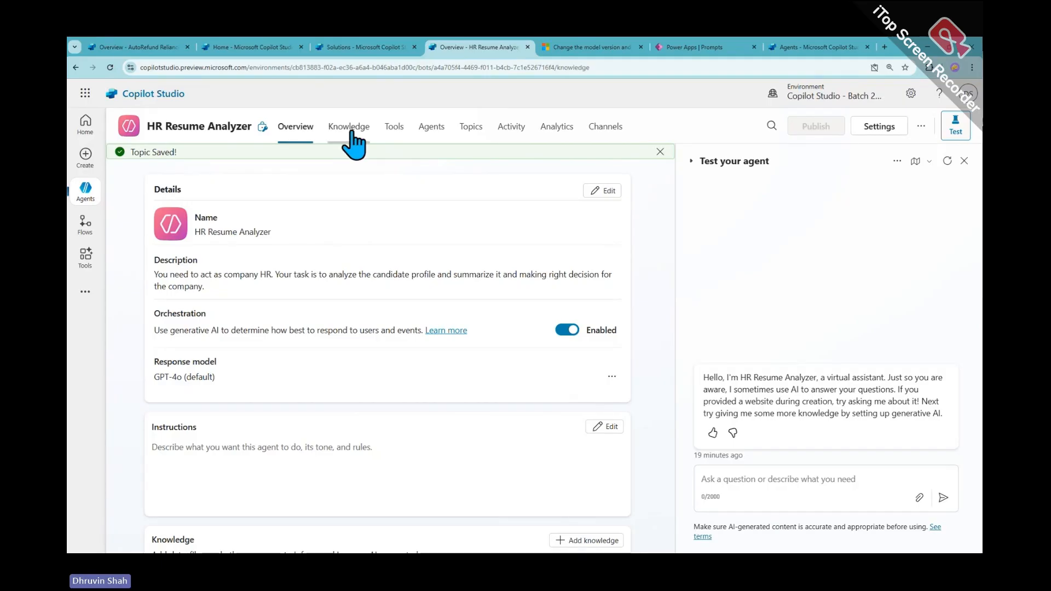
click(393, 133)
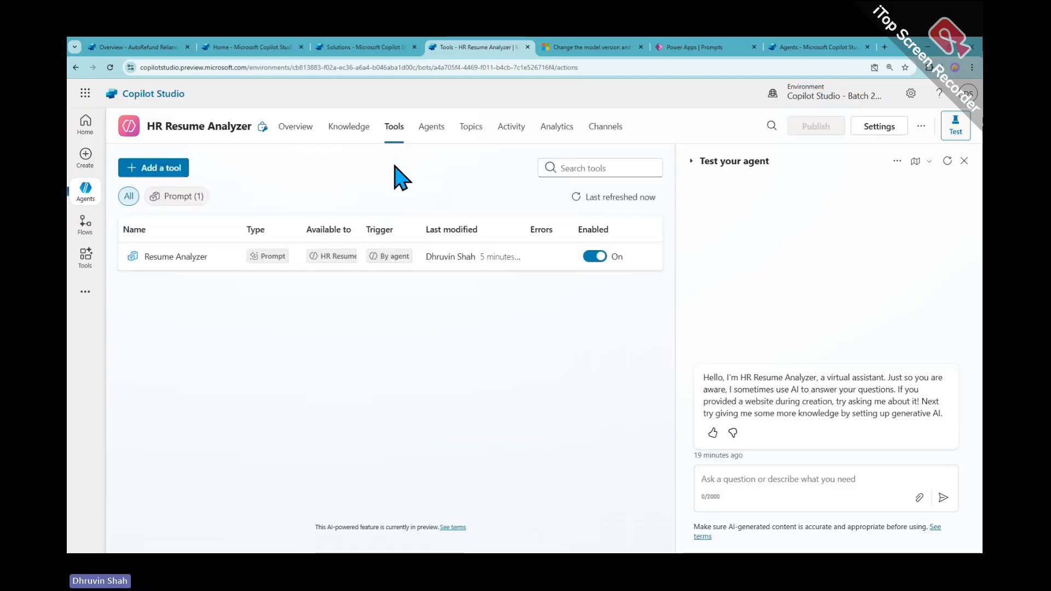
click(815, 479)
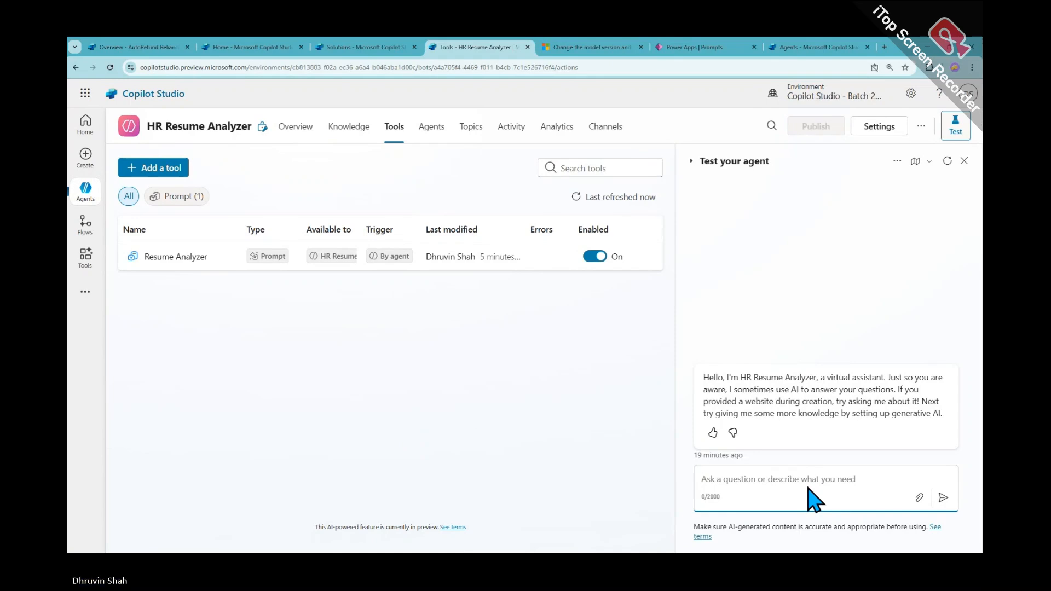
Send 'Analyse Resume' in the test chat, turn on Track between topics, and restart the chat
text(I want to)
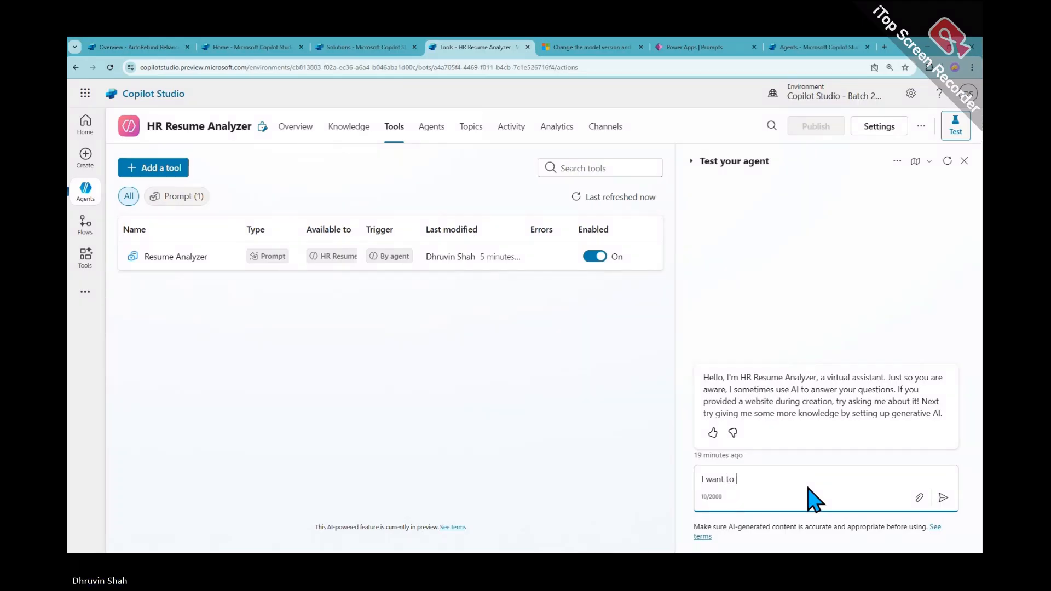
key(BackSpace)
key(BackSpace)
key(BackSpace)
key(BackSpace)
key(BackSpace)
key(BackSpace)
key(BackSpace)
key(BackSpace)
key(BackSpace)
text(Ana)
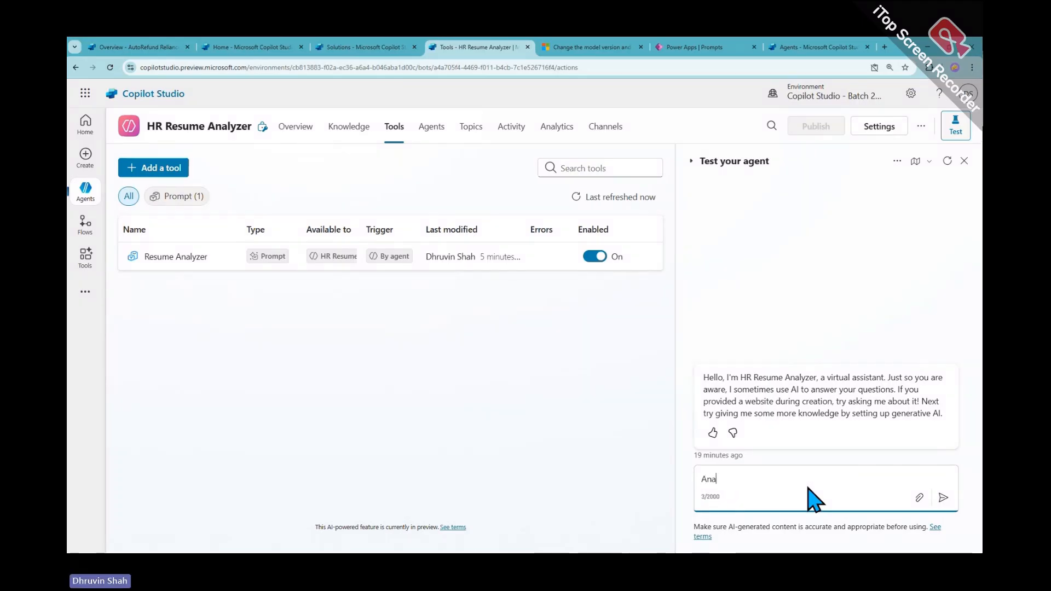
text(lye R)
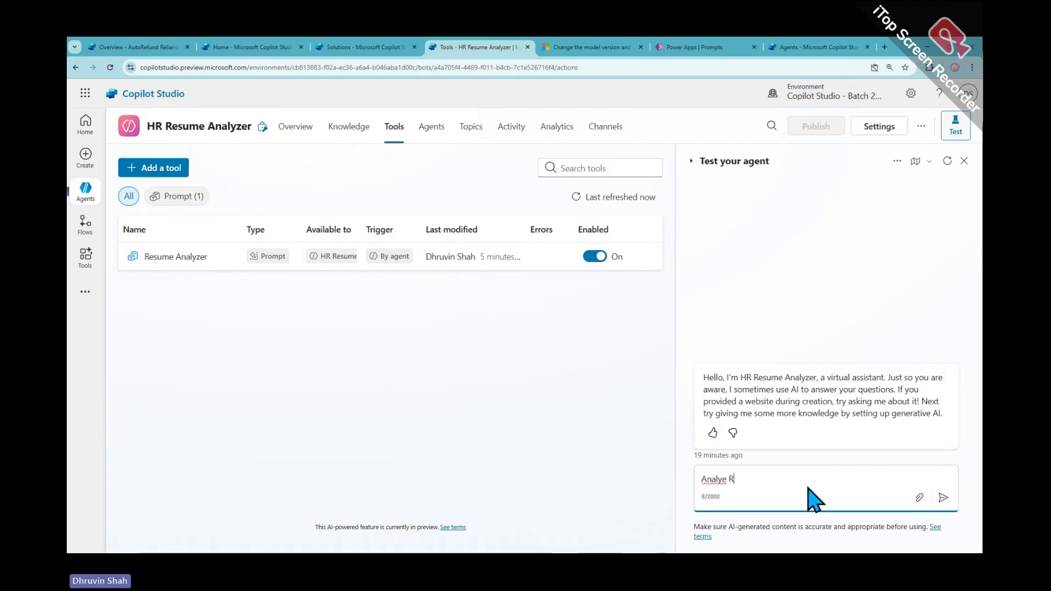
text(esume)
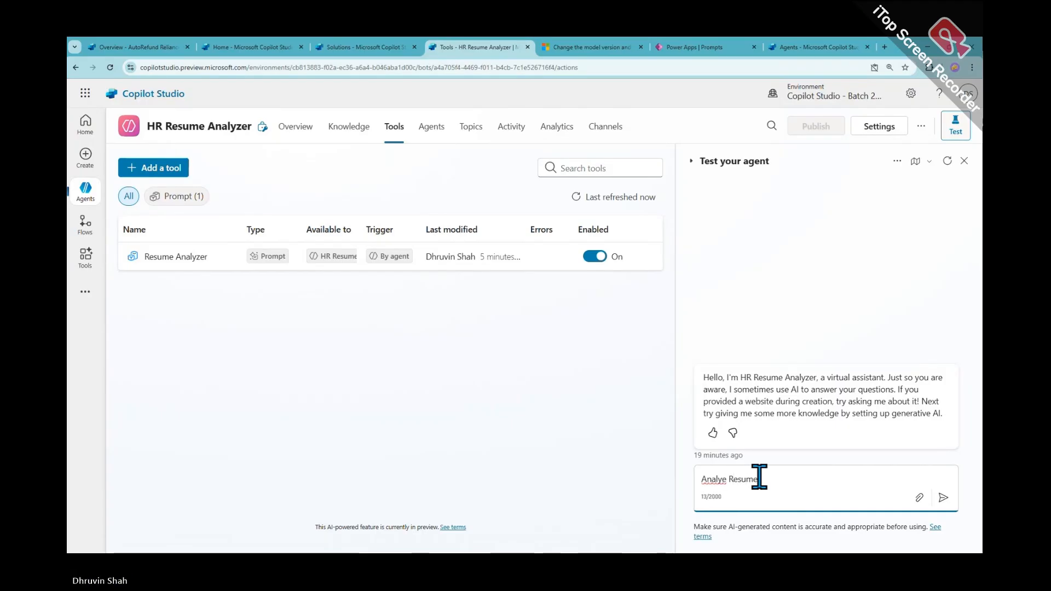
click(726, 480)
text(s)
click(943, 498)
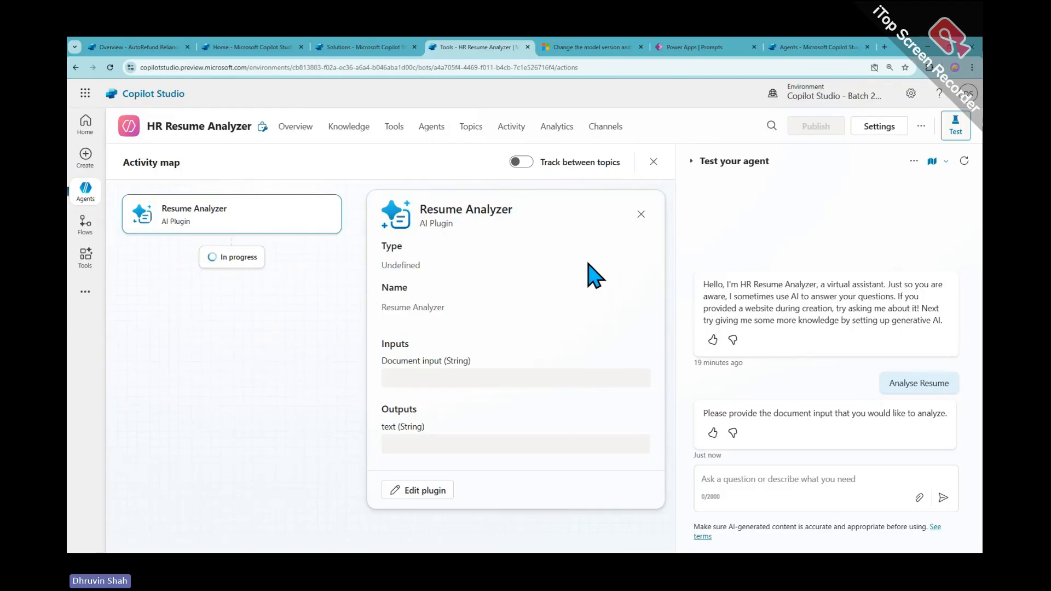
click(520, 162)
click(964, 161)
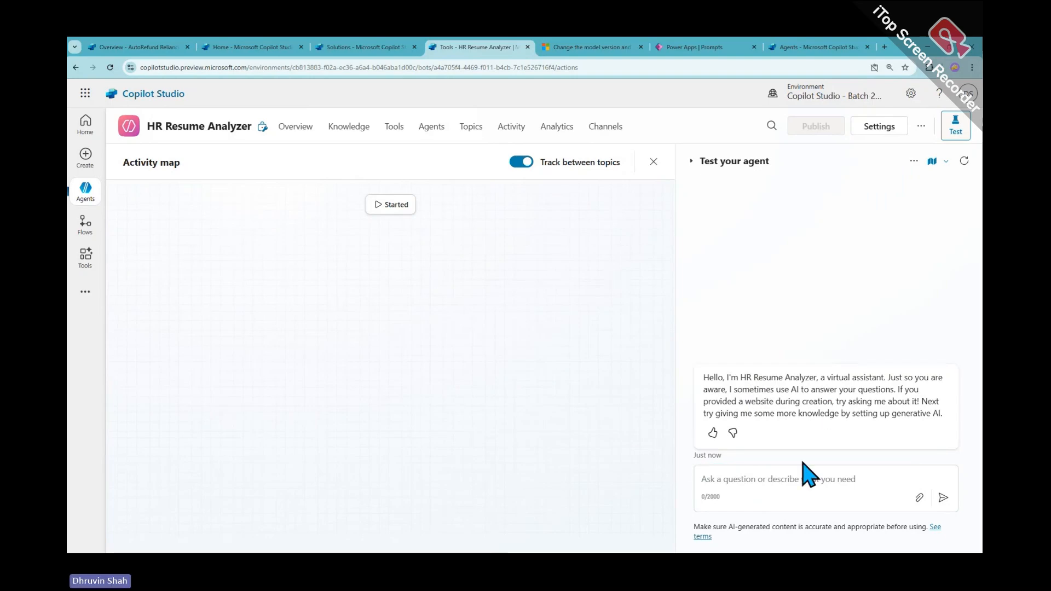
Send 'Help me to summarize the CV' to the test agent, then return to Overview
click(772, 477)
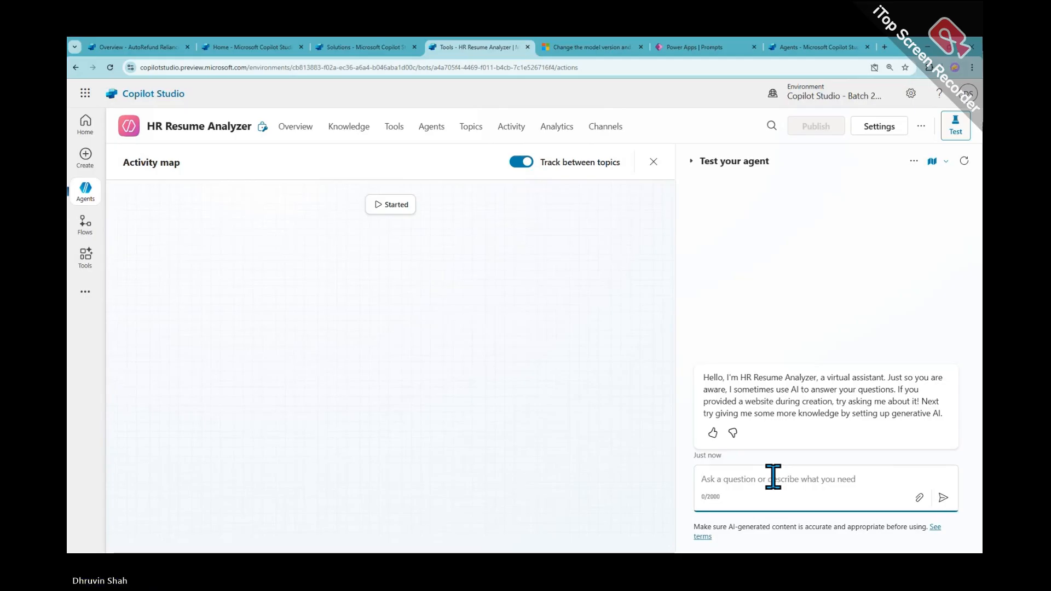
text(He)
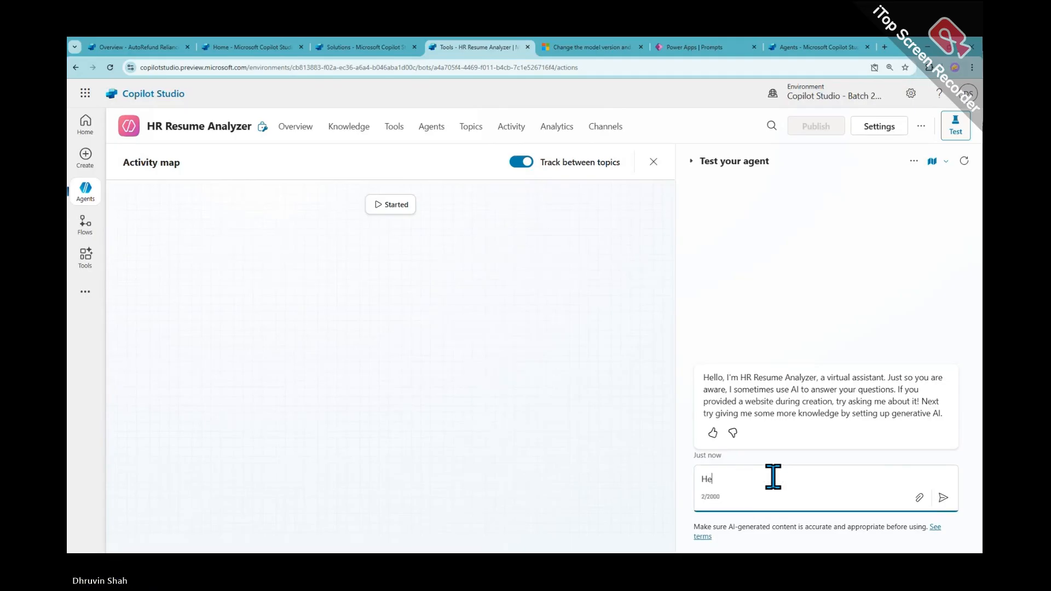
text(lp me to s)
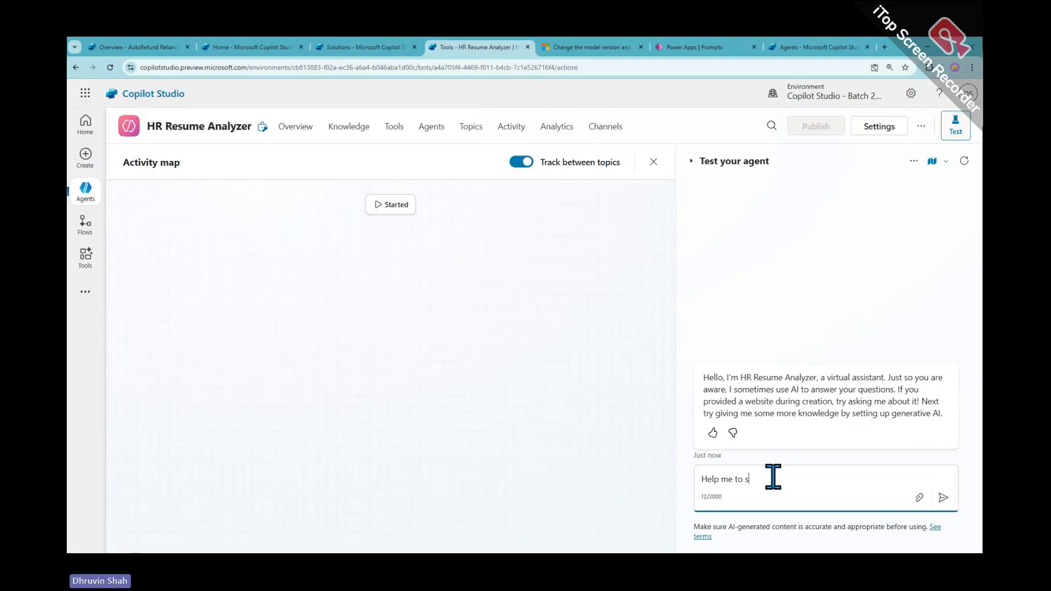
text(ummari)
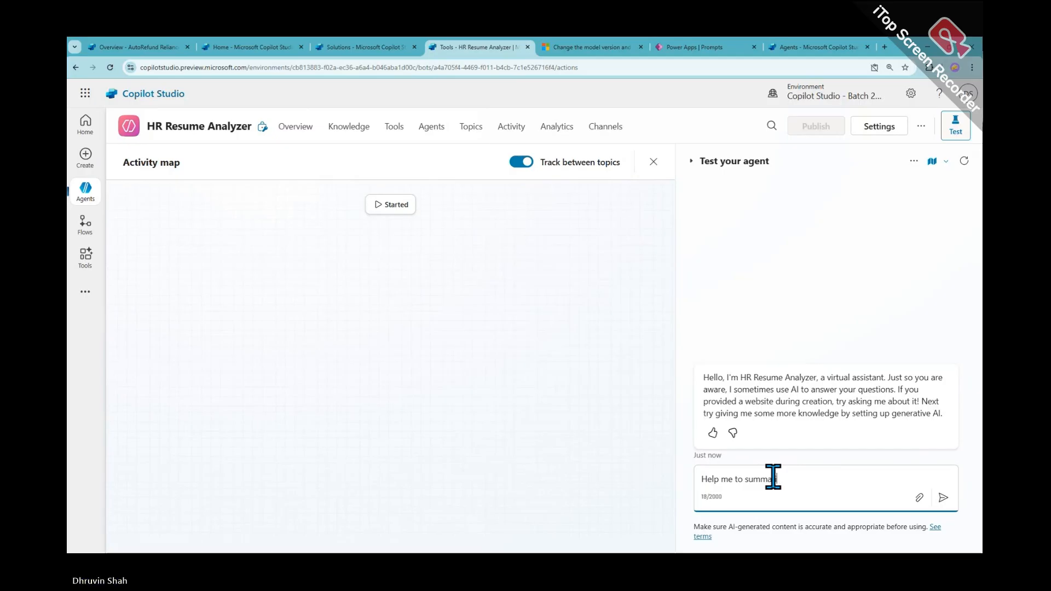
text(ze the CV)
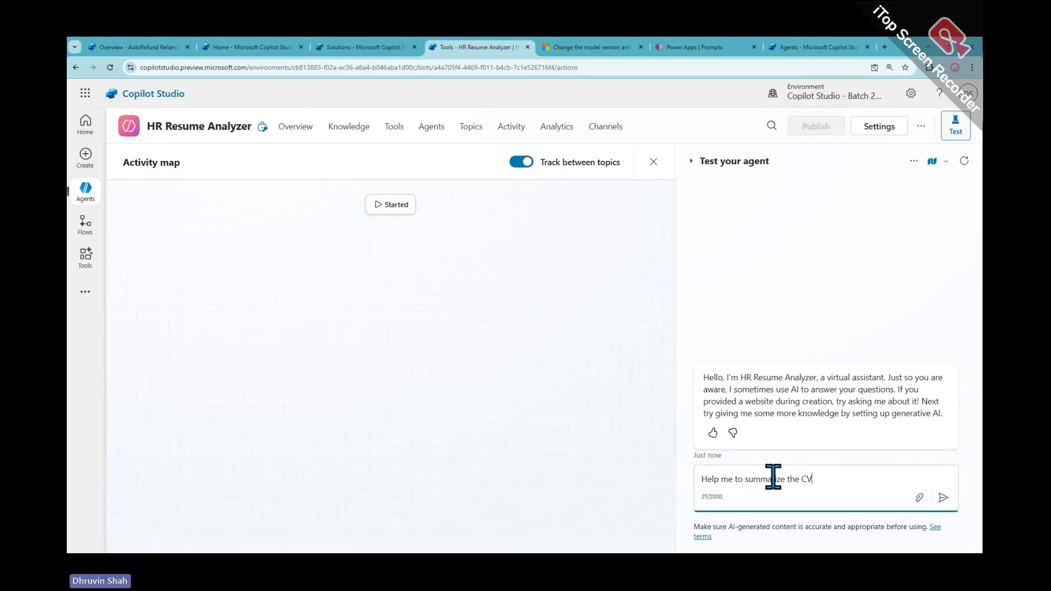
key(Return)
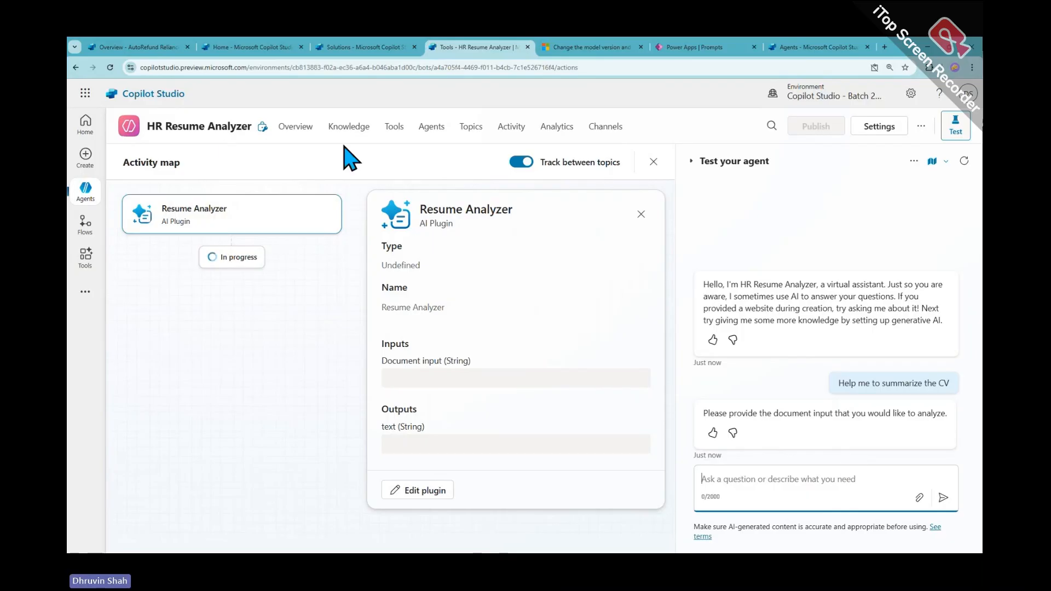
click(303, 131)
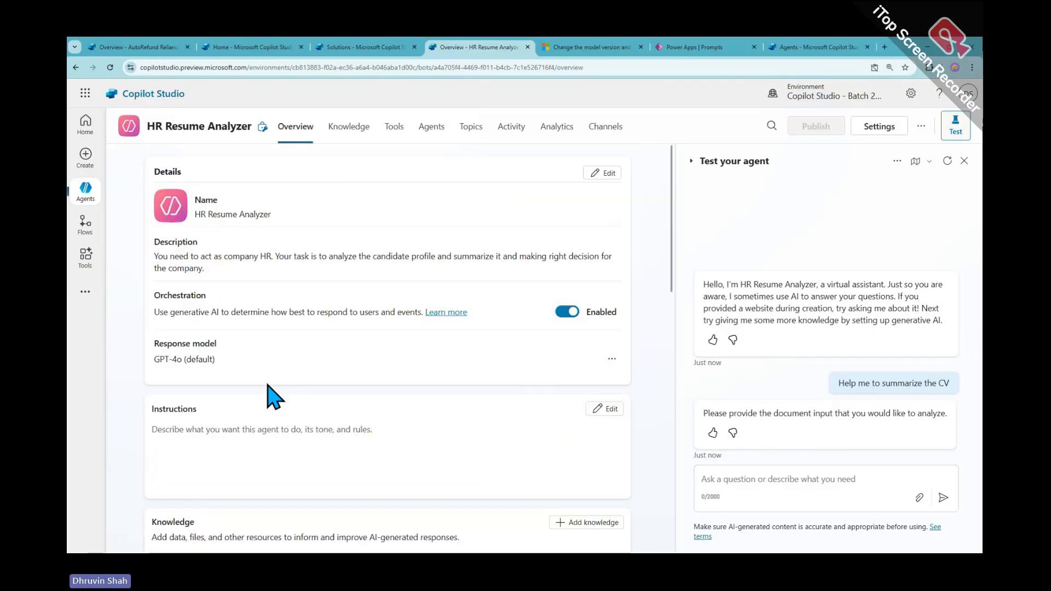
Look through the Tools, Agents and Topics pages, then open the Resume or CV Analysis topic's trigger
scroll(270, 399, down, 3)
scroll(219, 405, down, 3)
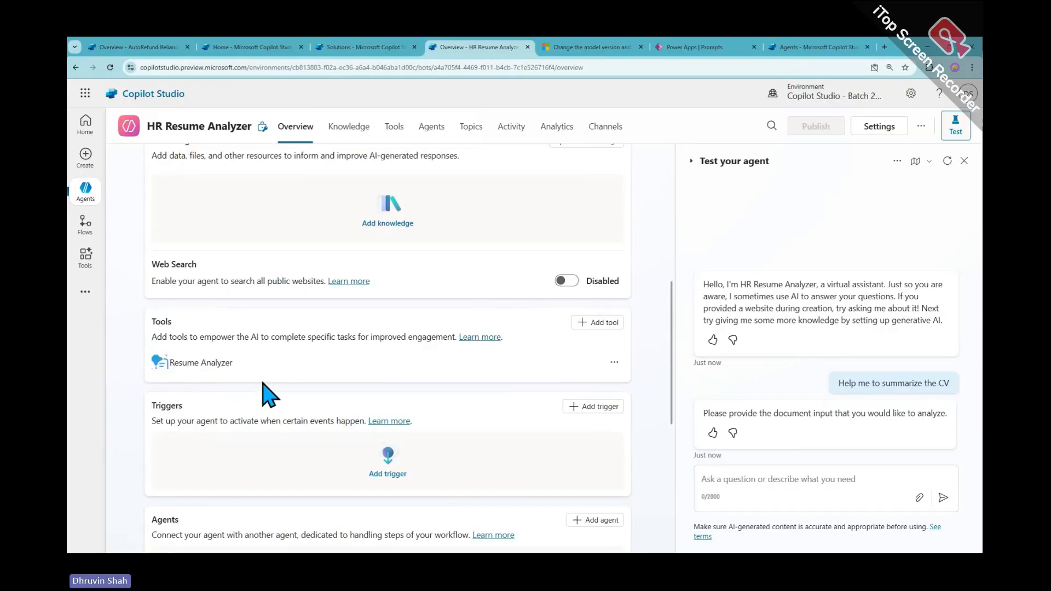
click(395, 130)
click(430, 130)
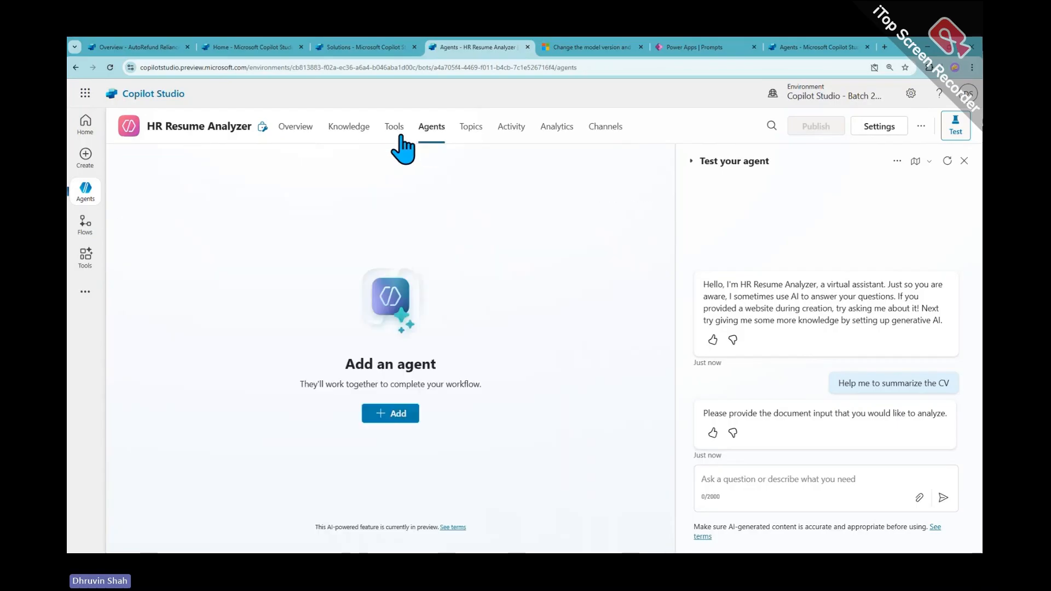
click(470, 131)
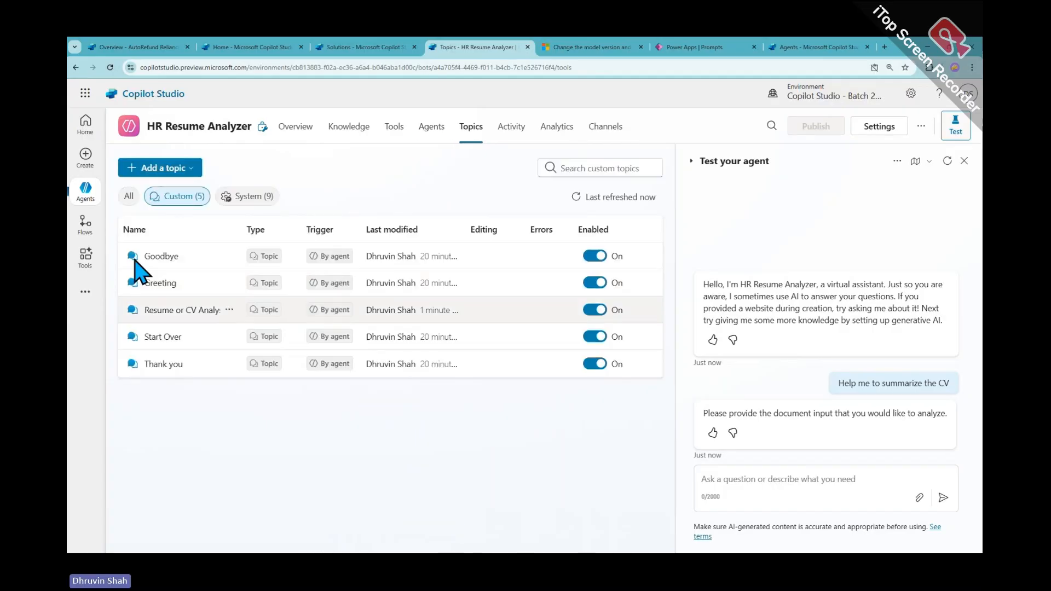
click(174, 310)
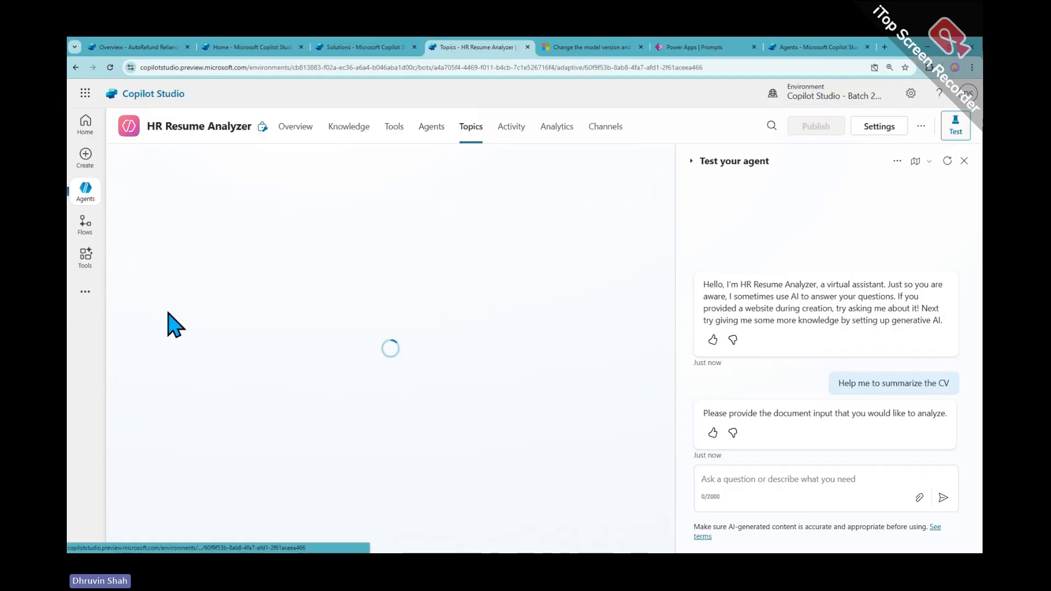
click(382, 337)
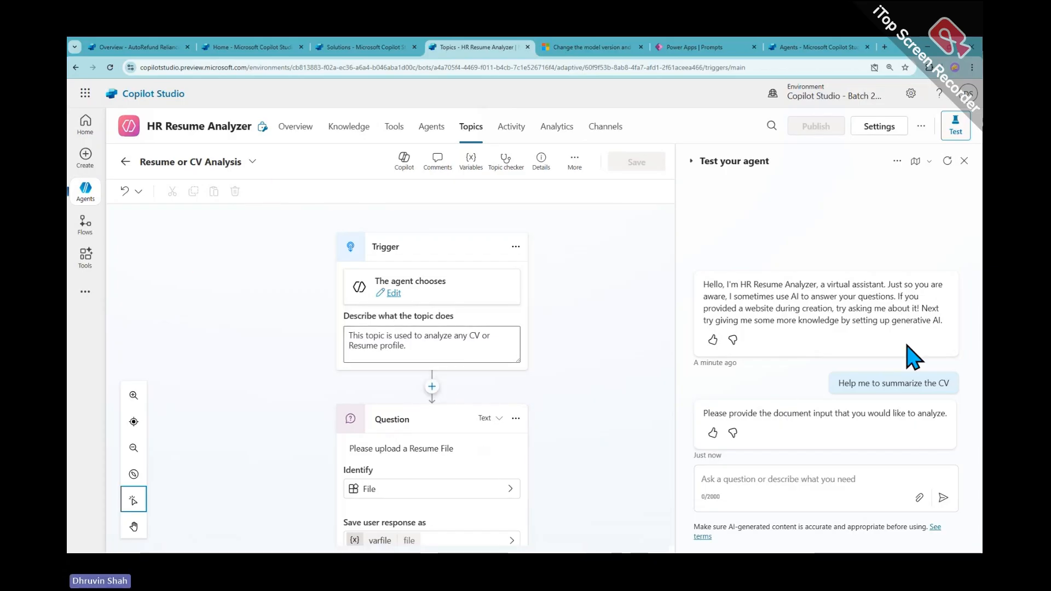
Attach the candidate's resume from Downloads and send it with 'This is the file'
click(764, 482)
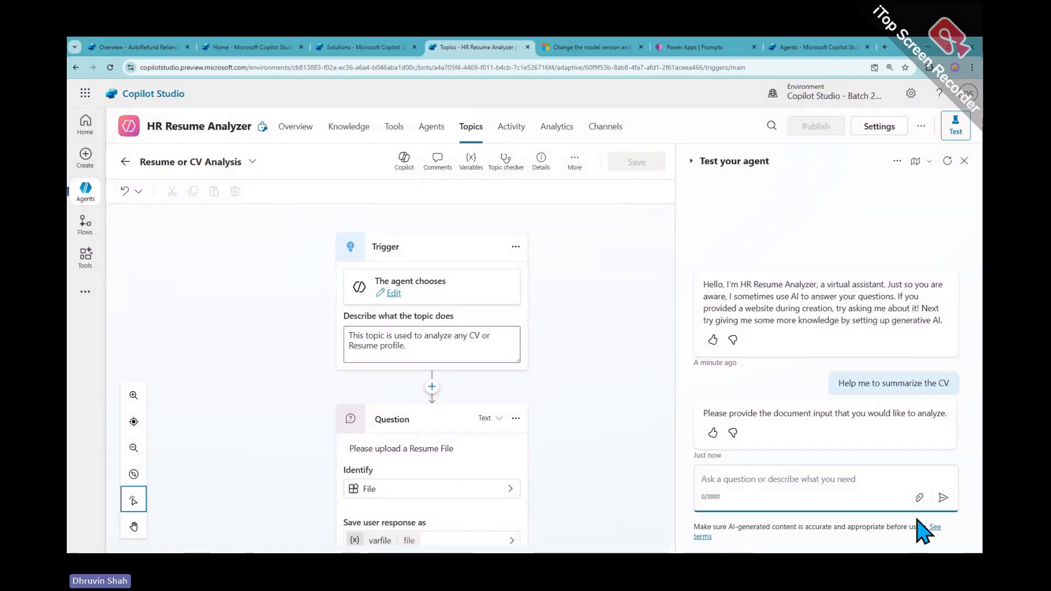
click(921, 499)
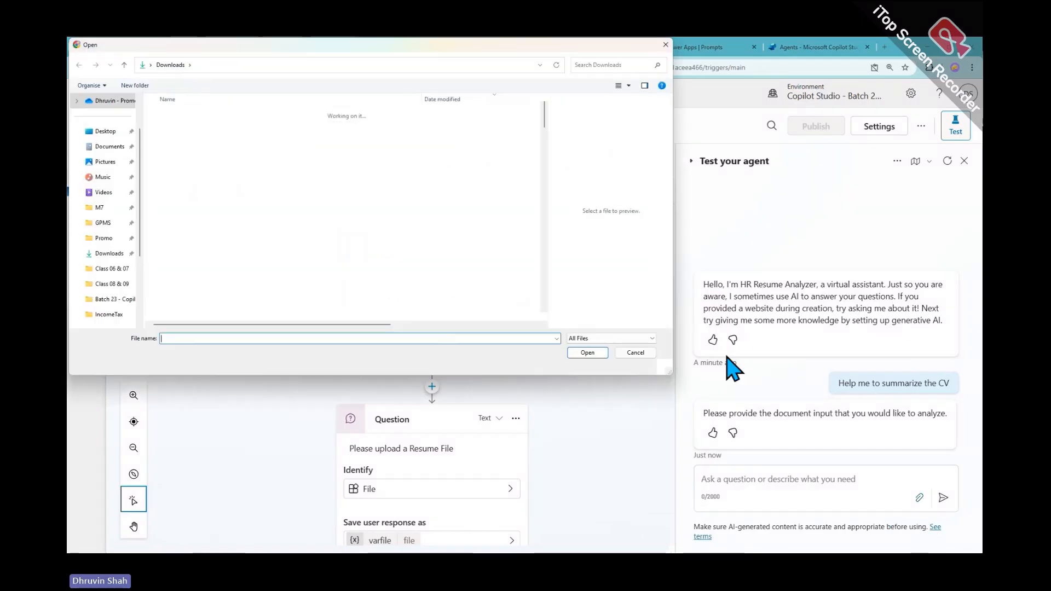
click(234, 129)
double_click(236, 130)
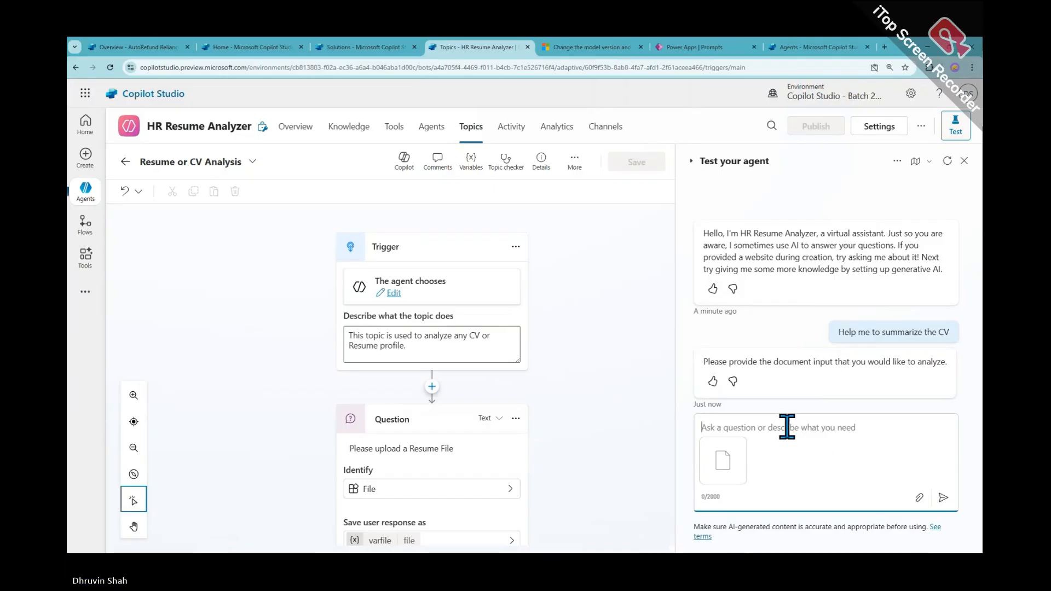
text(This is t)
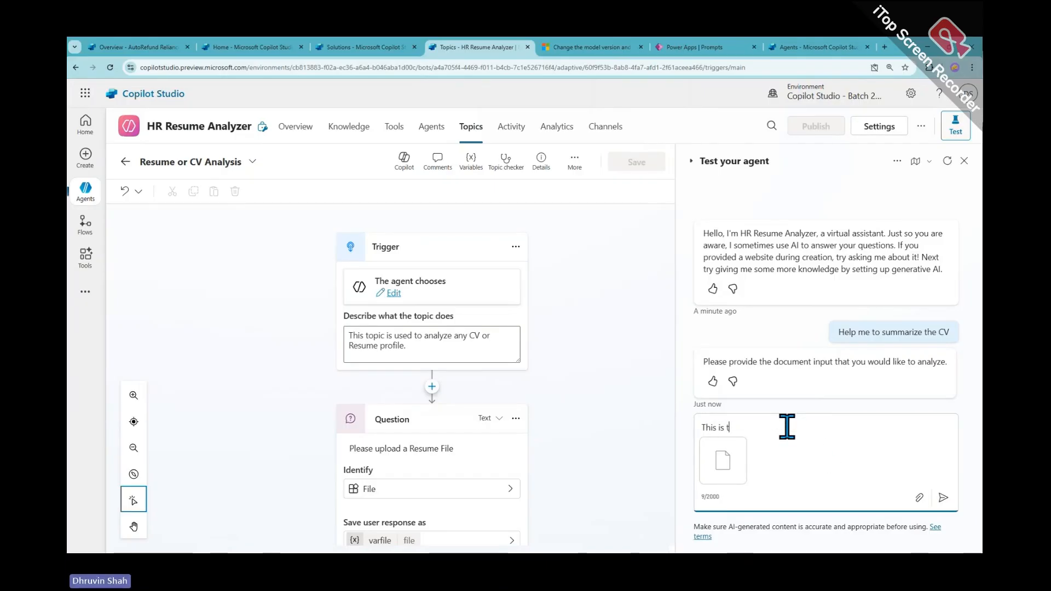
text(he file)
key(Return)
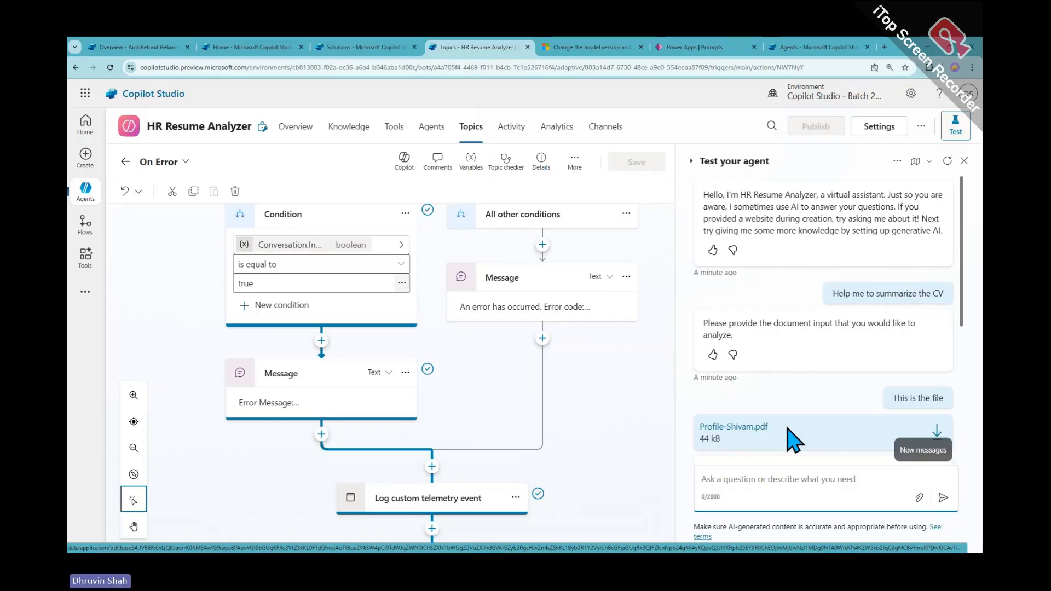
Read the HTTP 400 Resume Analyzer error in the test chat and leave the On Error topic
scroll(788, 433, down, 3)
scroll(788, 429, down, 2)
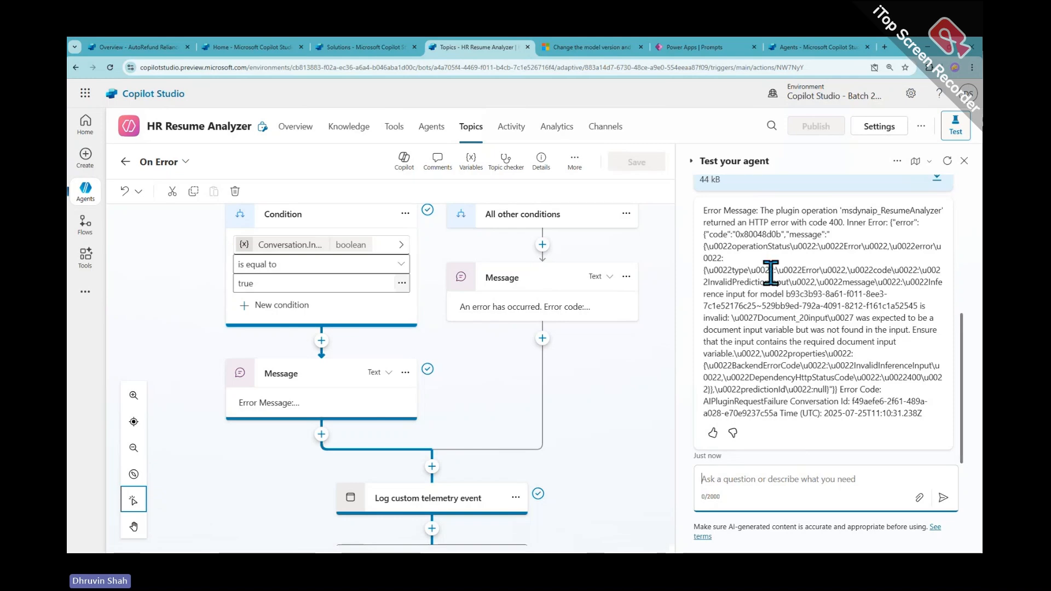
scroll(810, 367, up, 3)
scroll(815, 390, up, 2)
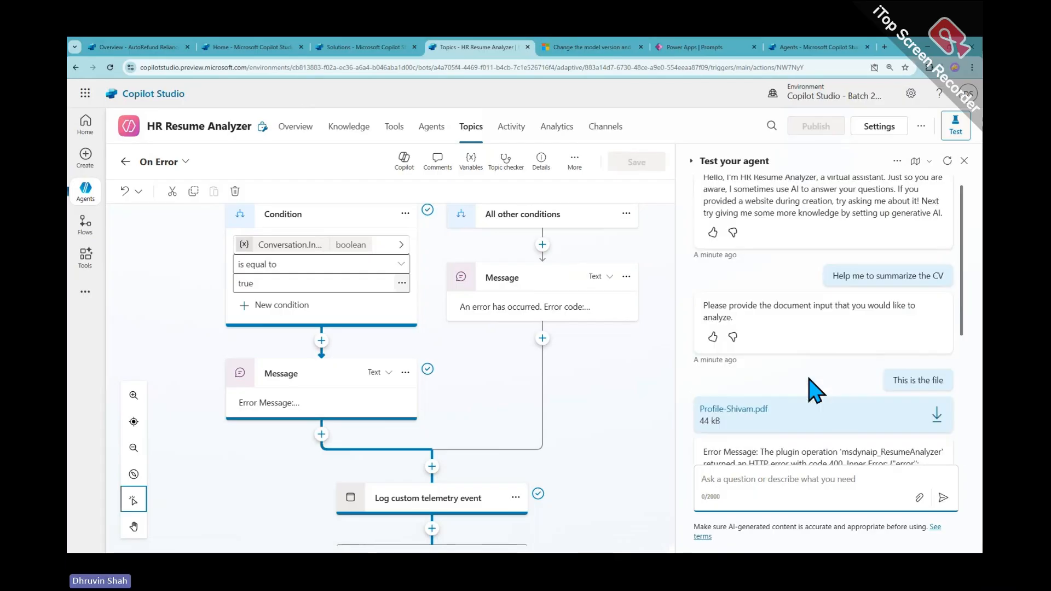
click(125, 161)
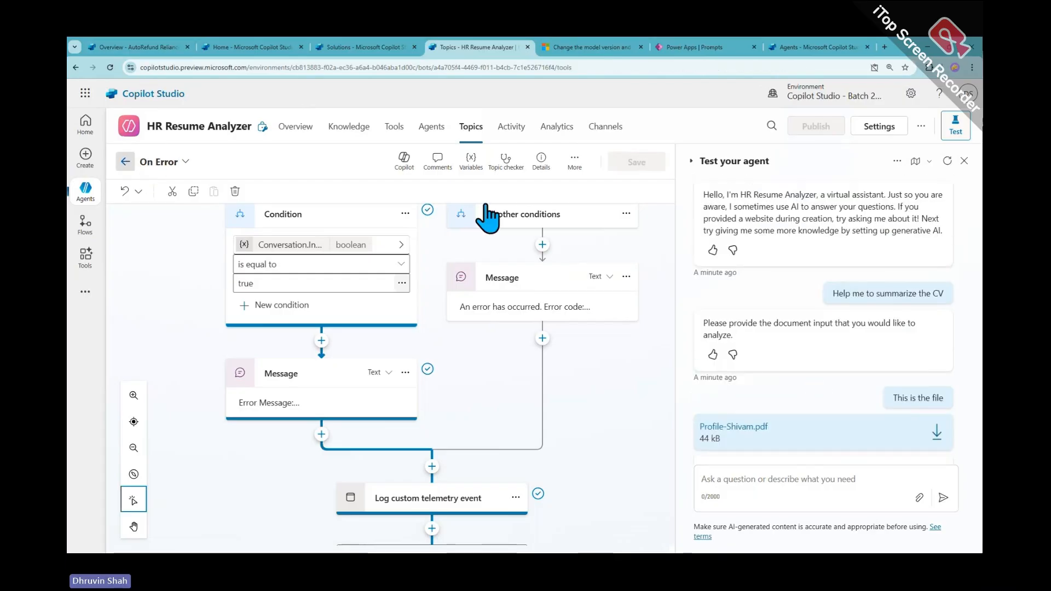
Review the agent's Overview, including generative AI orchestration, then view the Tools list with Resume Analyzer enabled
click(300, 131)
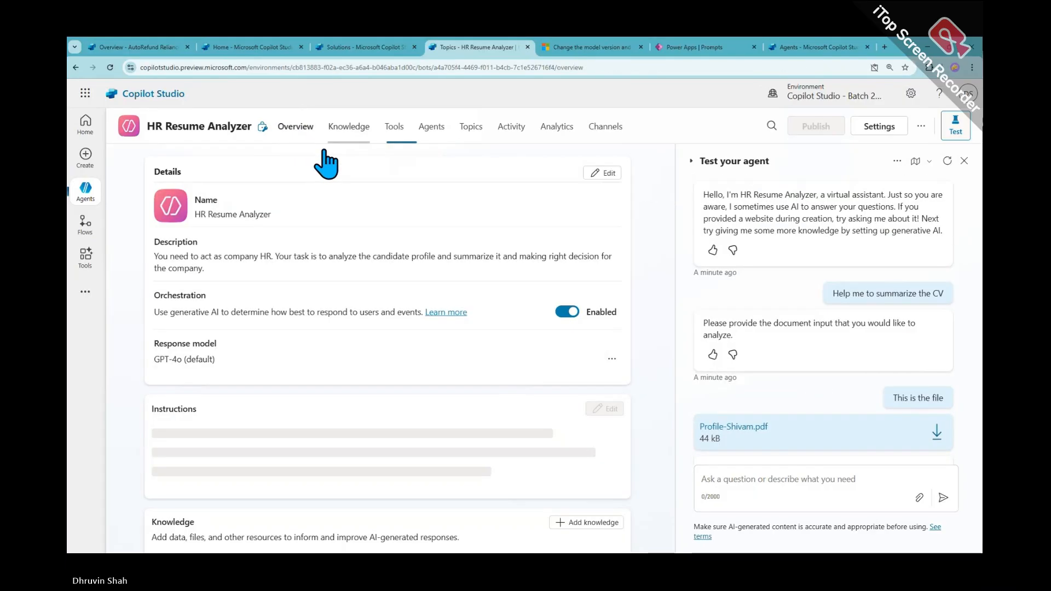
scroll(317, 340, down, 2)
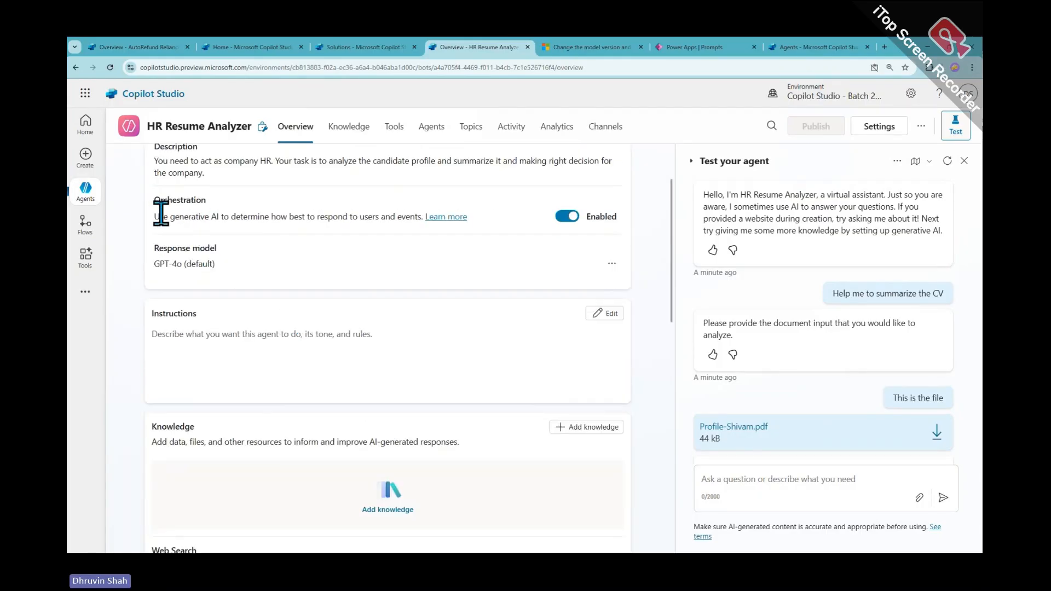
drag(153, 218, 419, 218)
scroll(323, 277, down, 3)
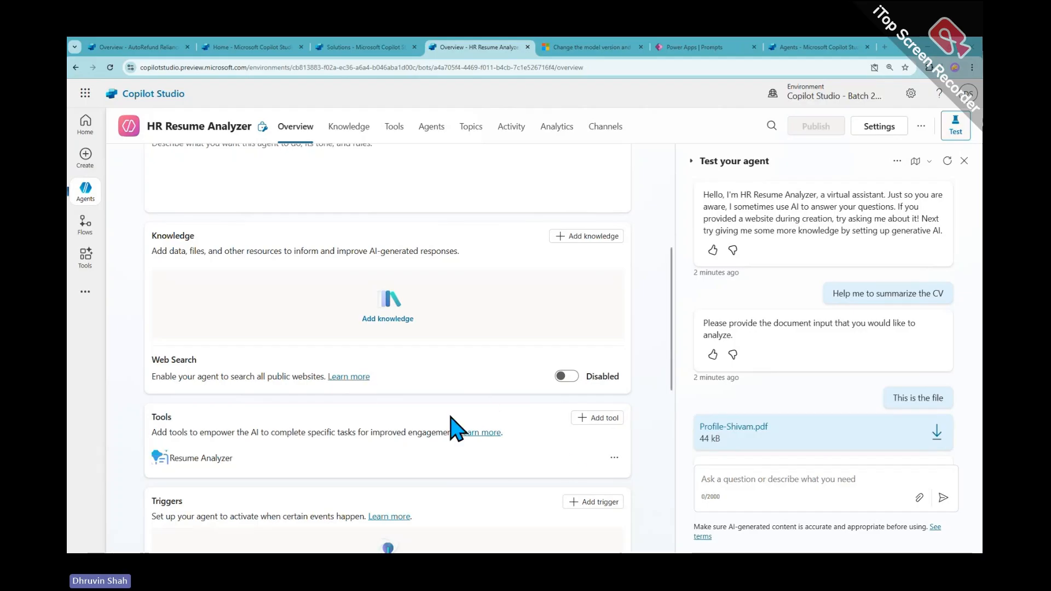
scroll(457, 430, down, 7)
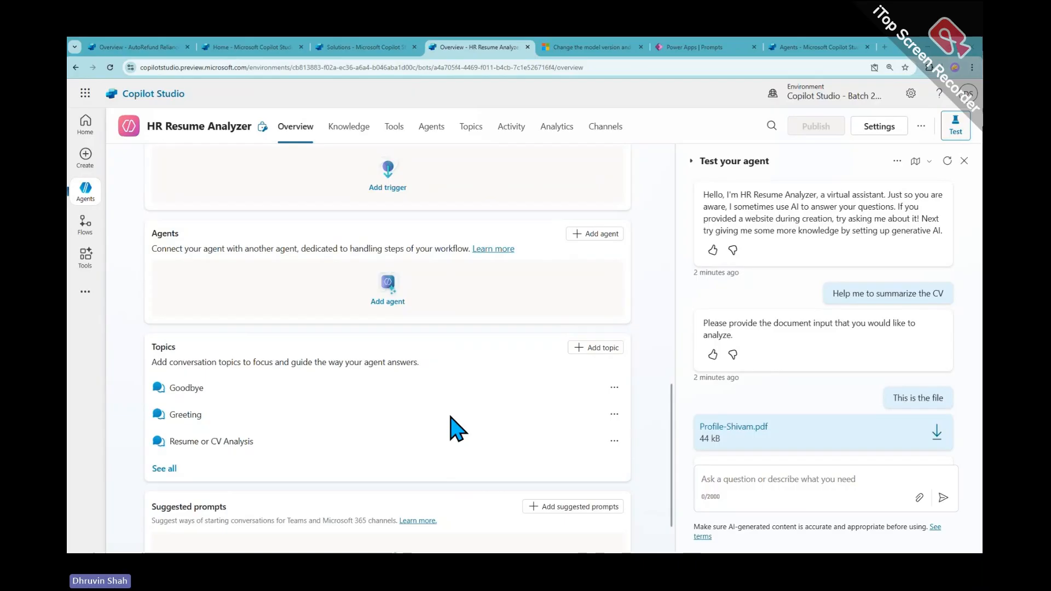
scroll(457, 430, down, 1)
scroll(457, 430, up, 6)
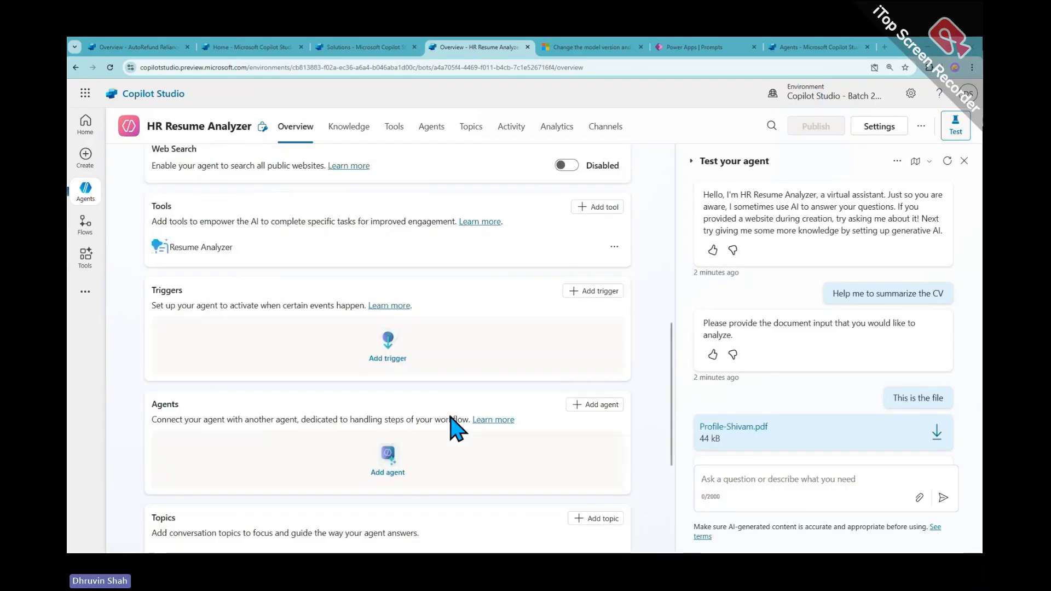
click(405, 133)
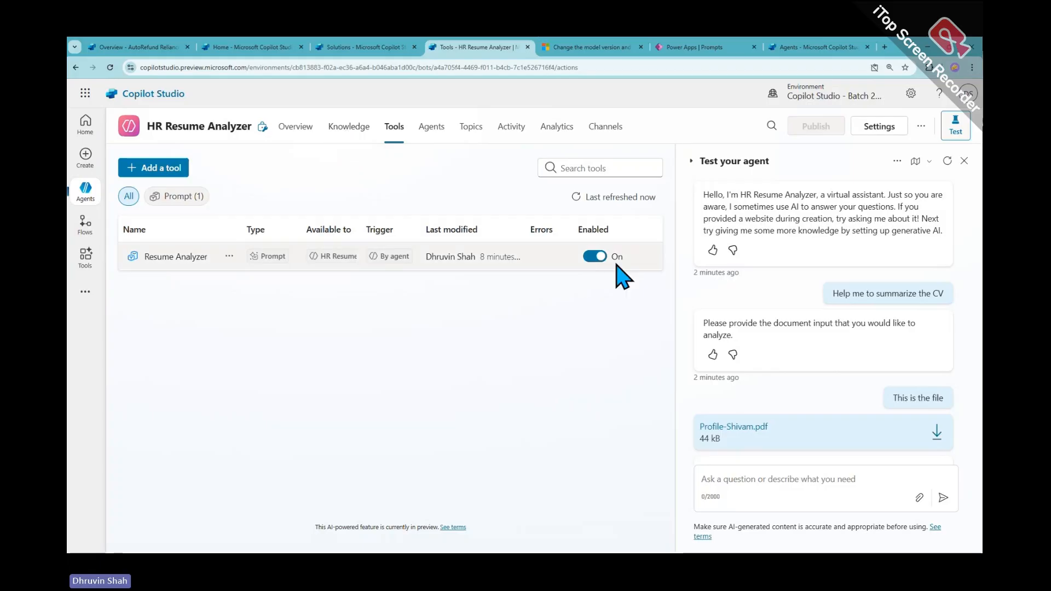
Turn the Resume Analyzer tool Off for the agent and bring up the Topics list
click(594, 256)
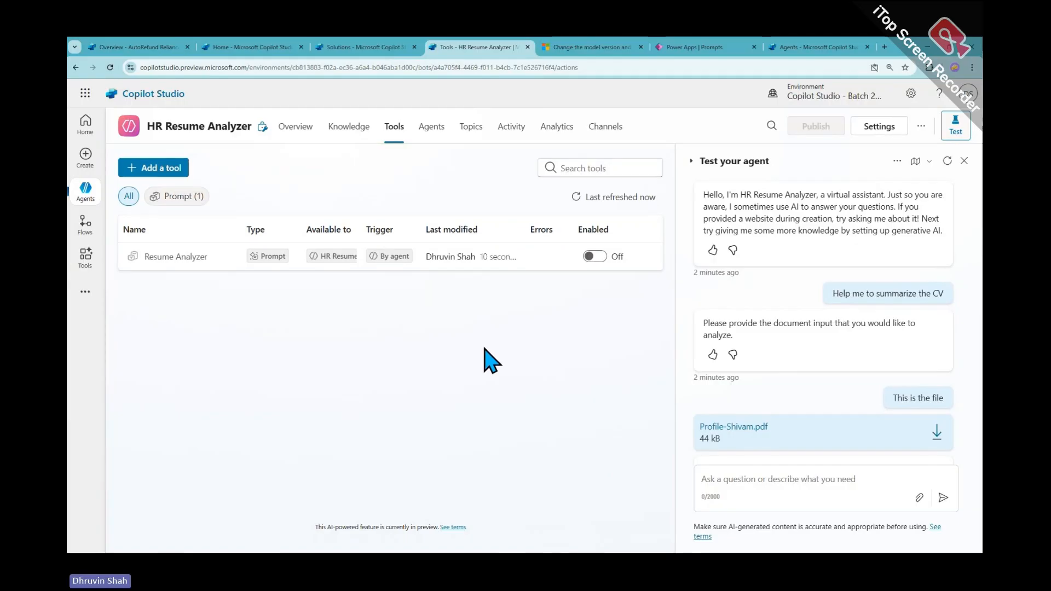
click(796, 485)
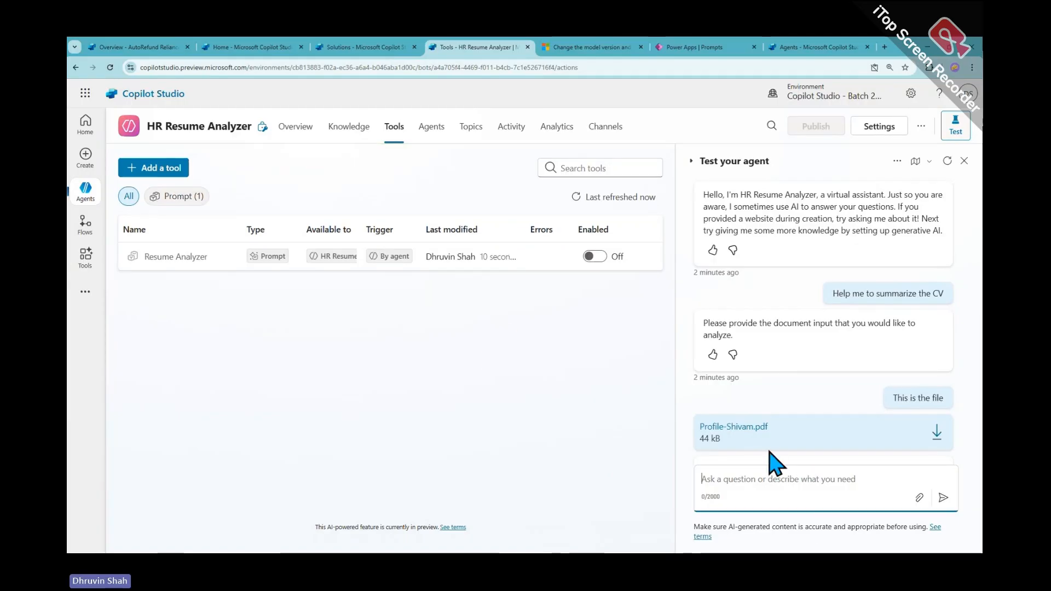
click(462, 134)
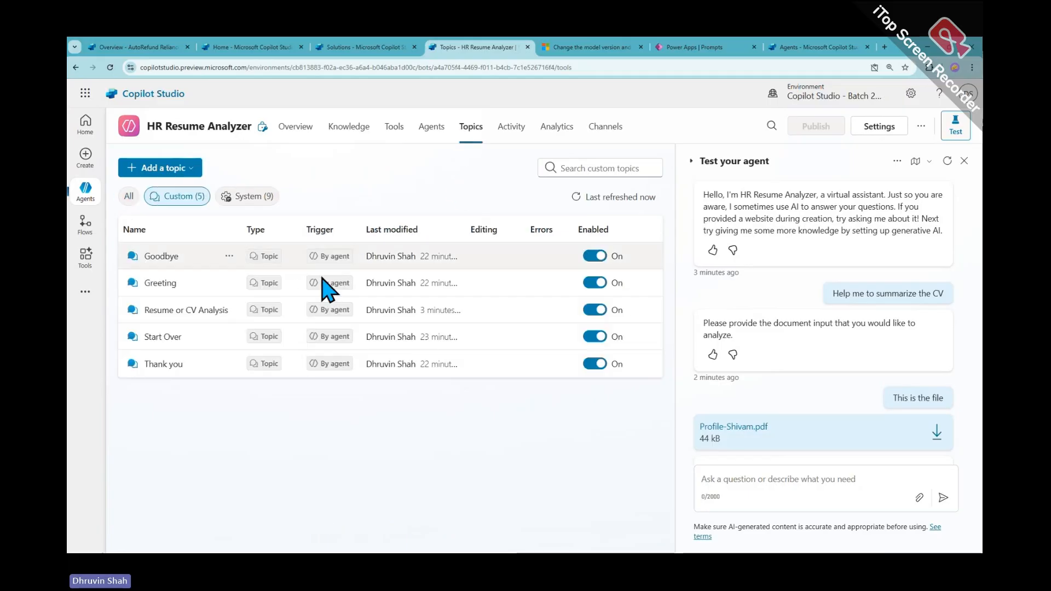
Open the Resume or CV Analysis topic to view its Question and Prompt nodes, then restart the test chat
click(200, 317)
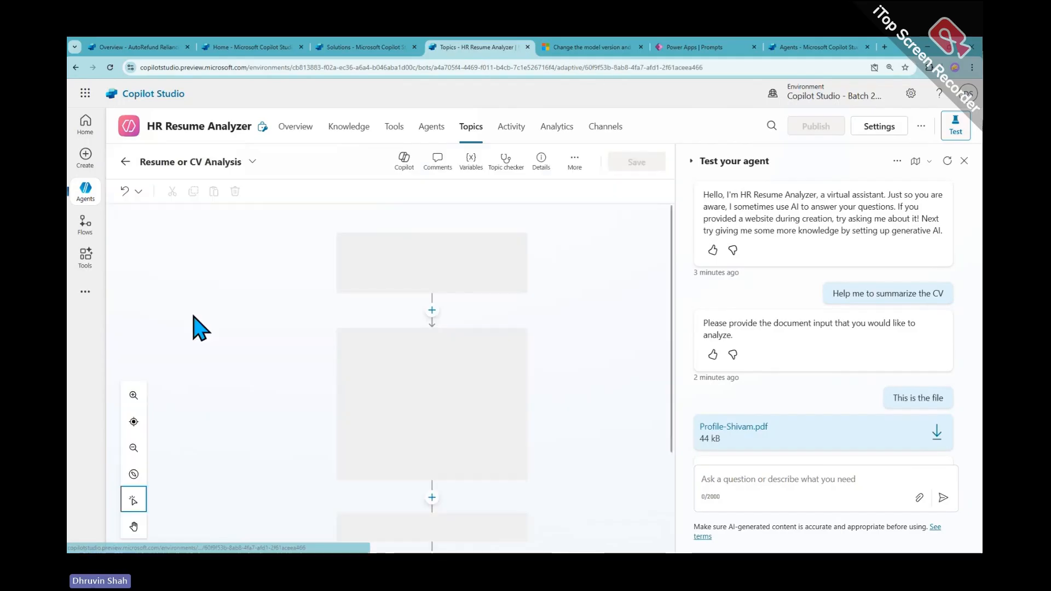
scroll(433, 328, down, 2)
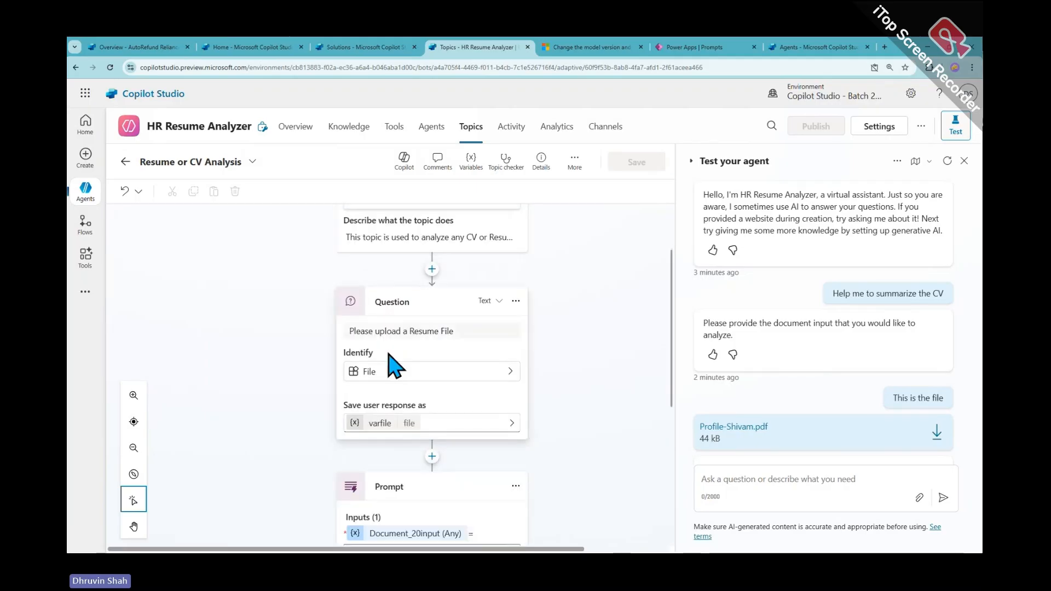
scroll(395, 367, down, 3)
scroll(331, 312, up, 2)
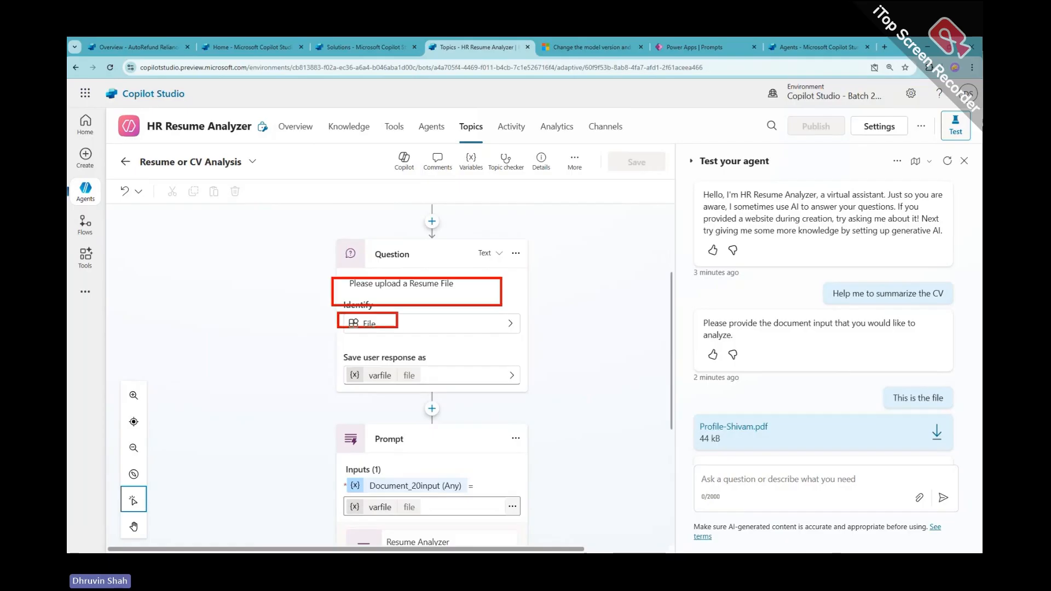
drag(423, 333, 246, 485)
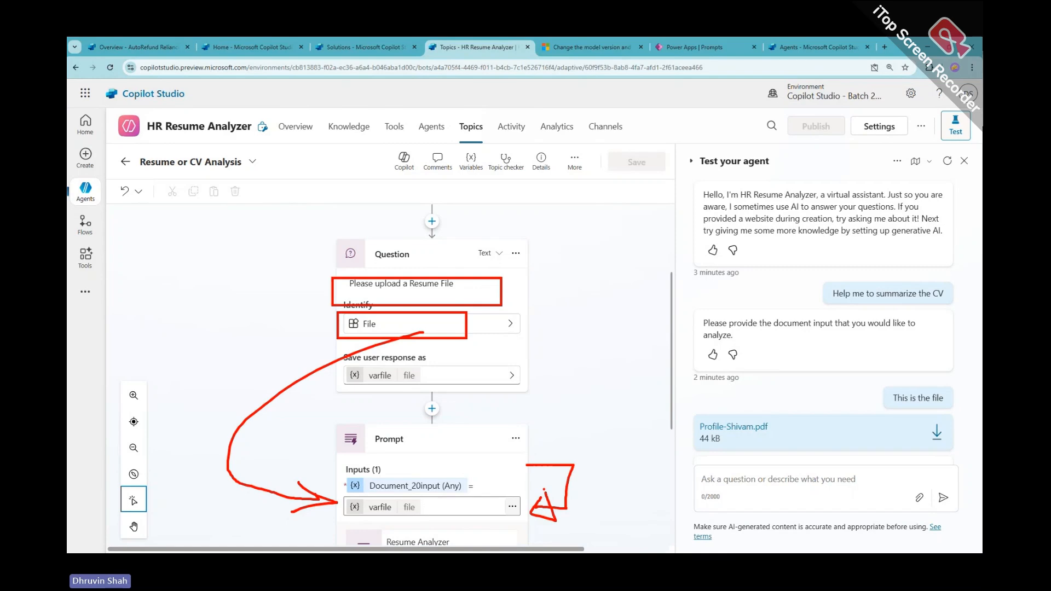
key(Escape)
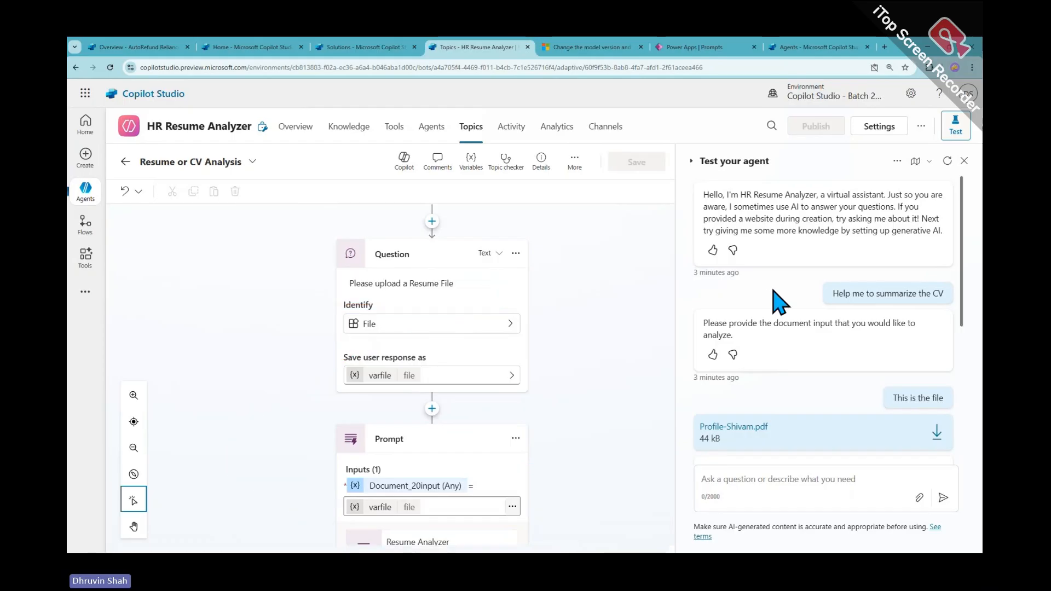
click(948, 160)
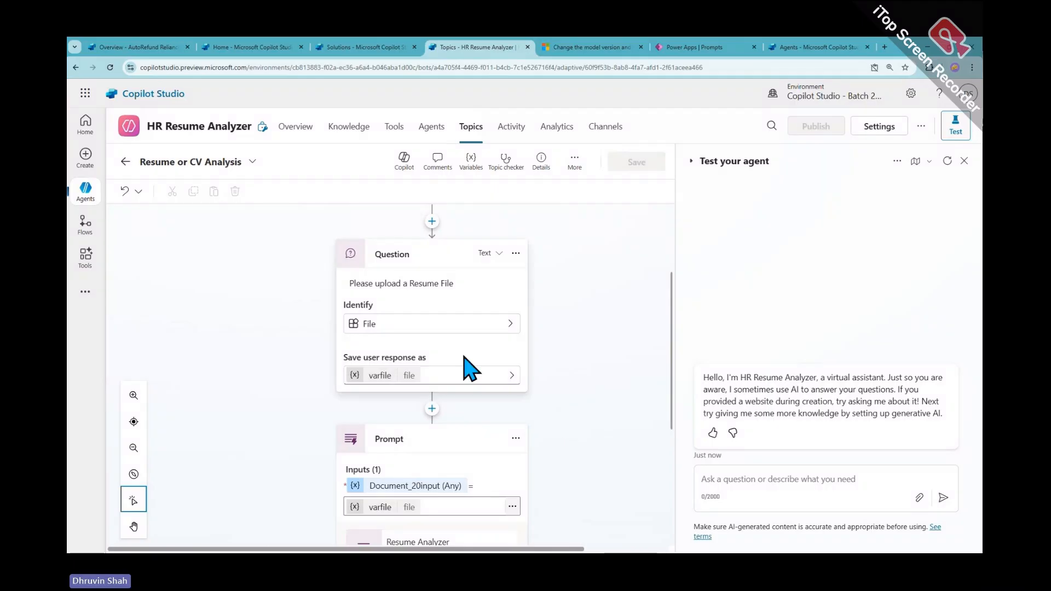
Send the test agent a request to analyze a resume profile
click(817, 479)
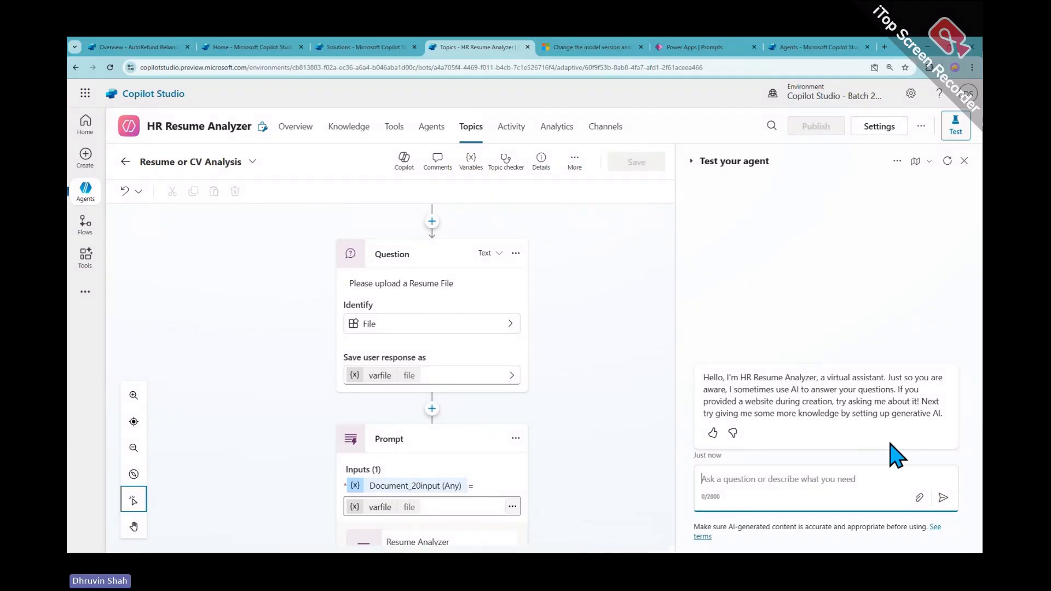
text(An)
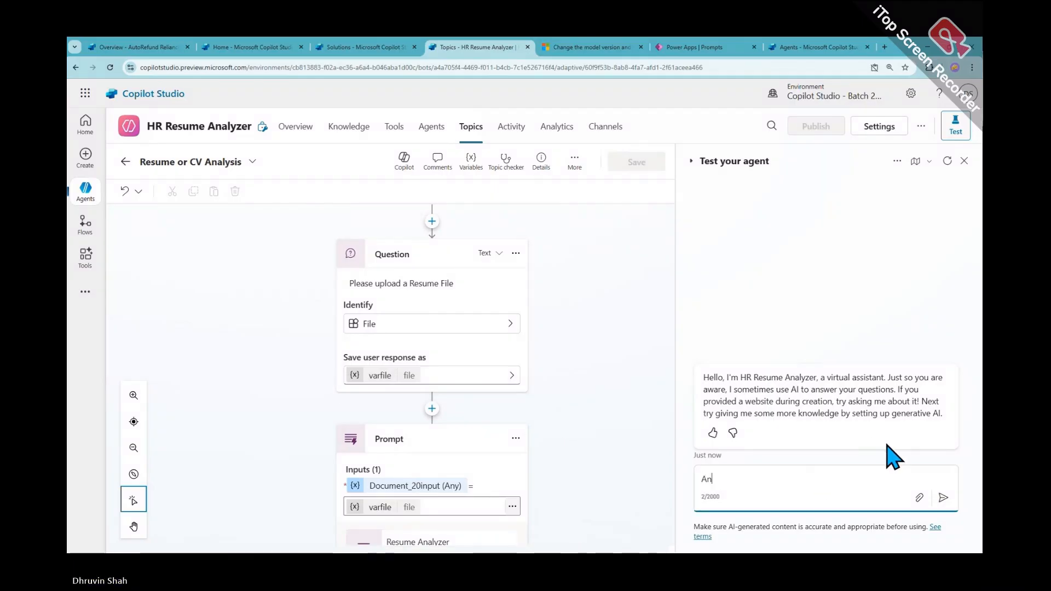
text(lyz)
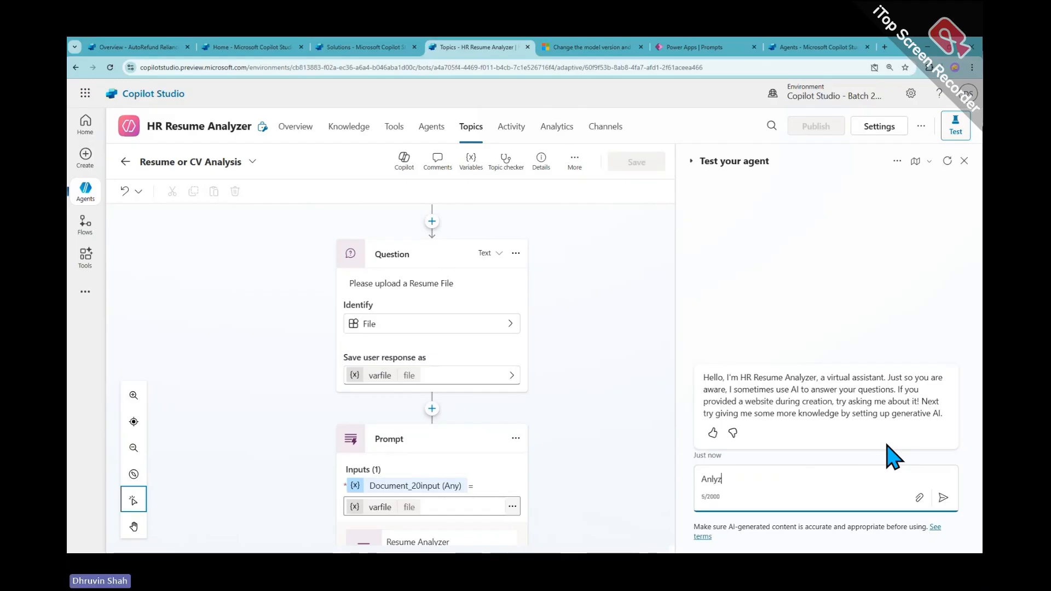
text(e the)
key(ctrl+a)
key(BackSpace)
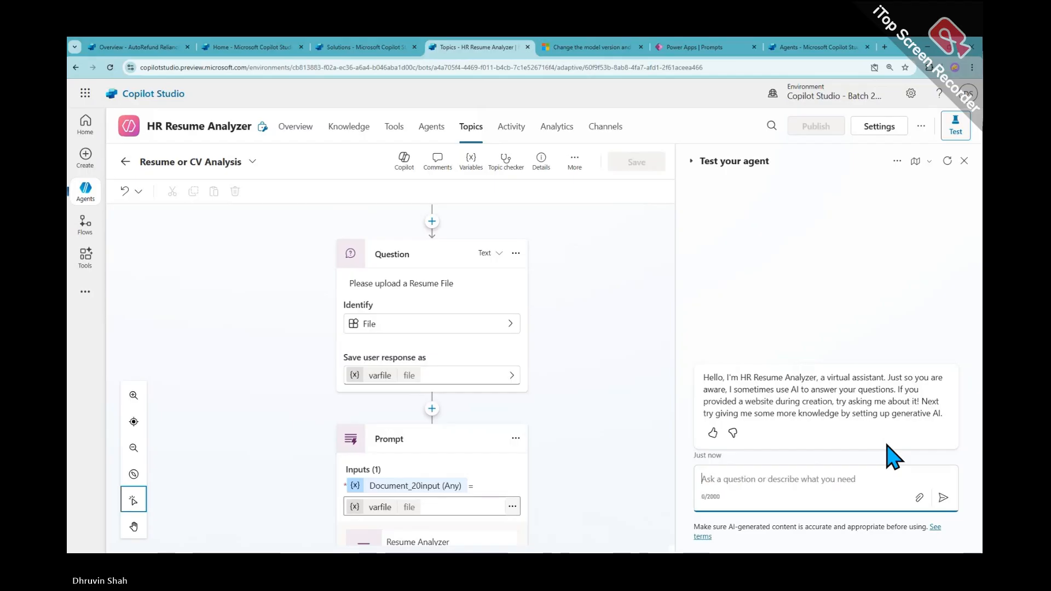
text(analyze resume profile)
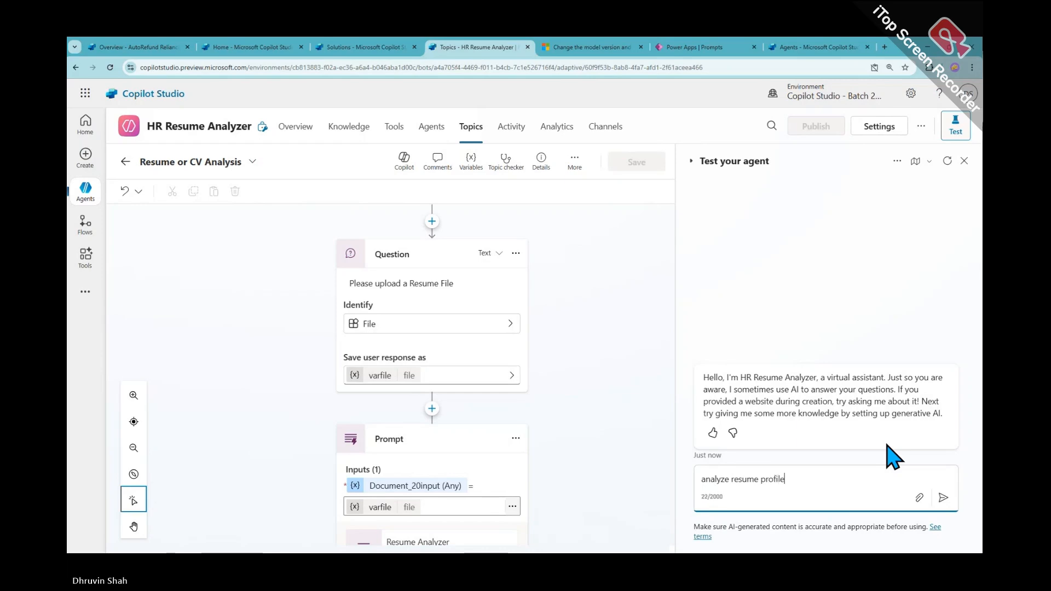
key(Return)
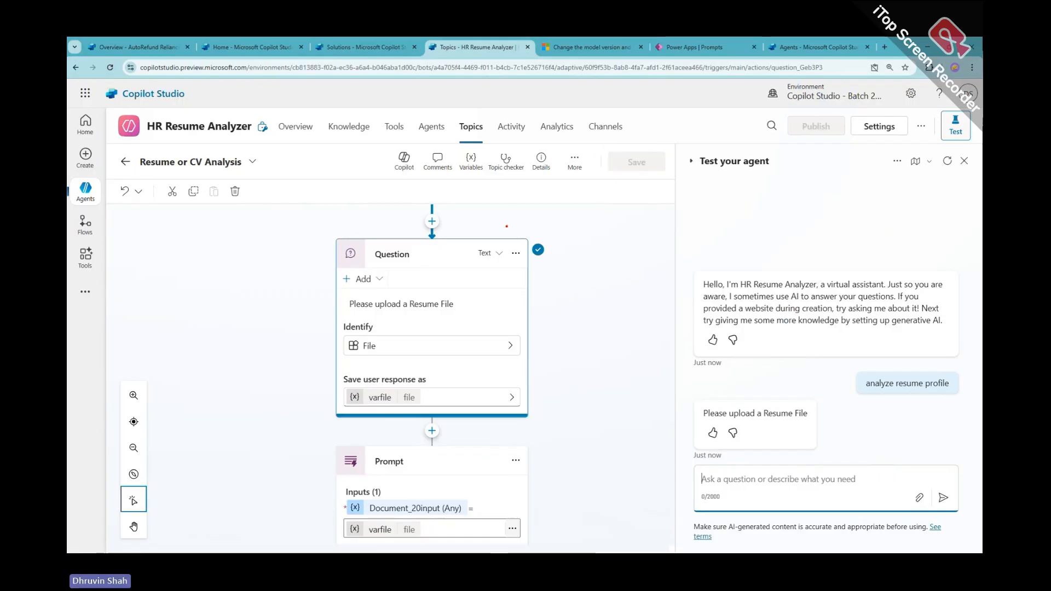
drag(508, 217, 585, 286)
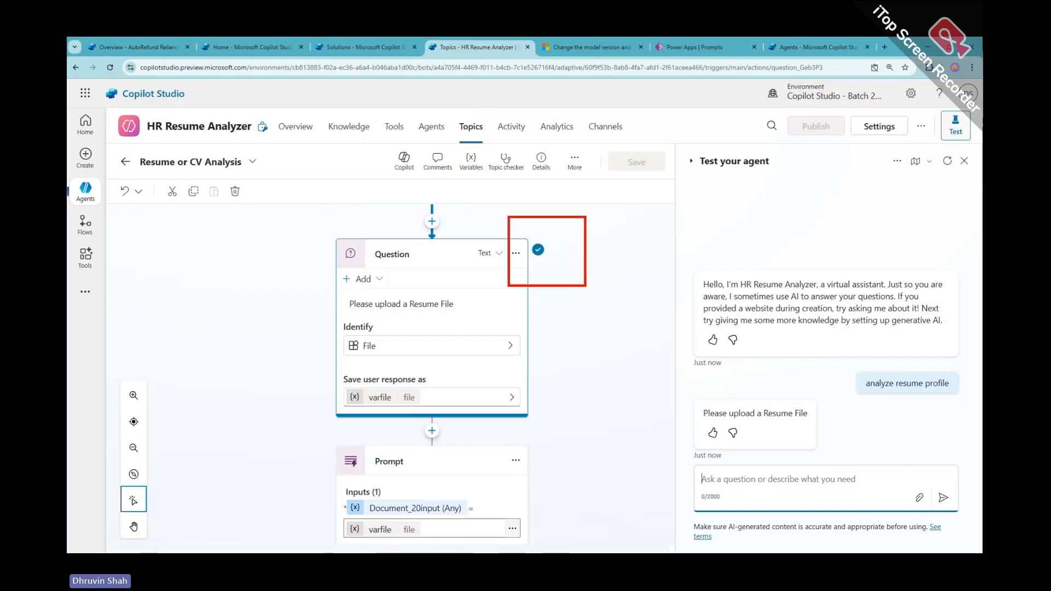
key(Escape)
Attach a different candidate's resume PDF and send it to the agent
click(921, 503)
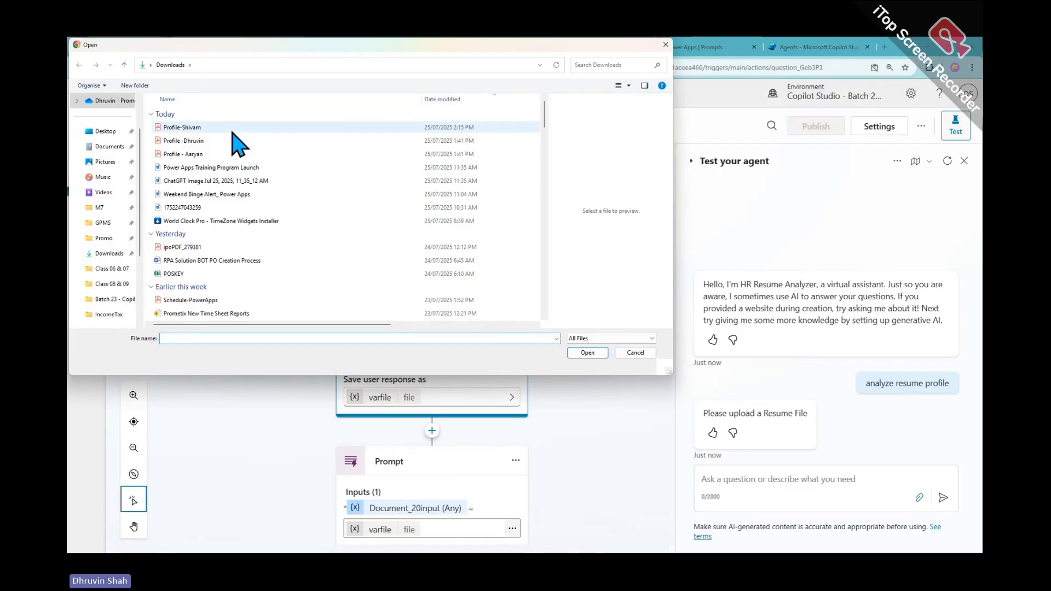
click(232, 129)
click(219, 155)
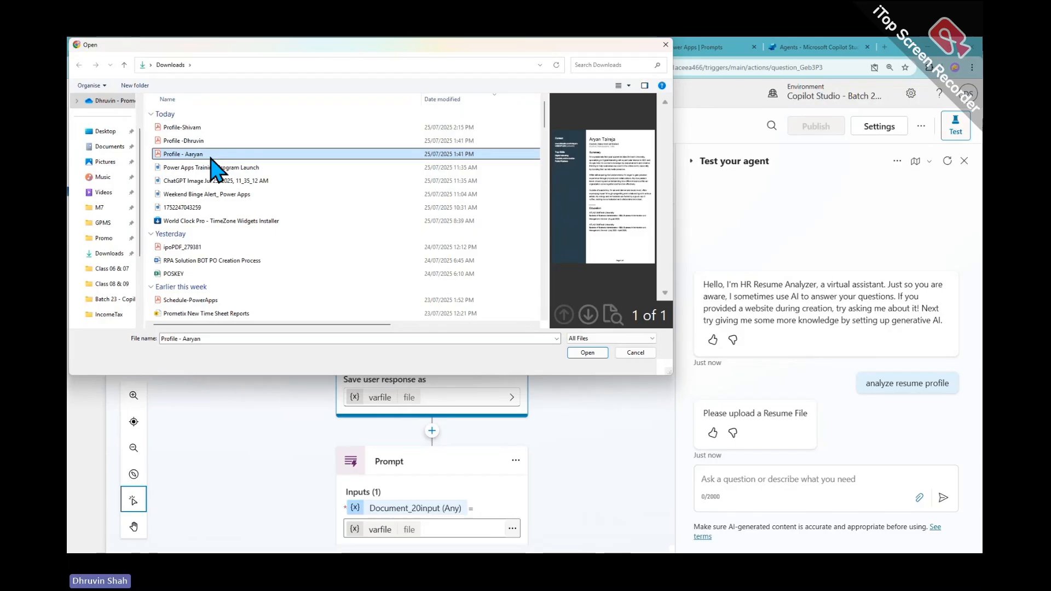
double_click(211, 156)
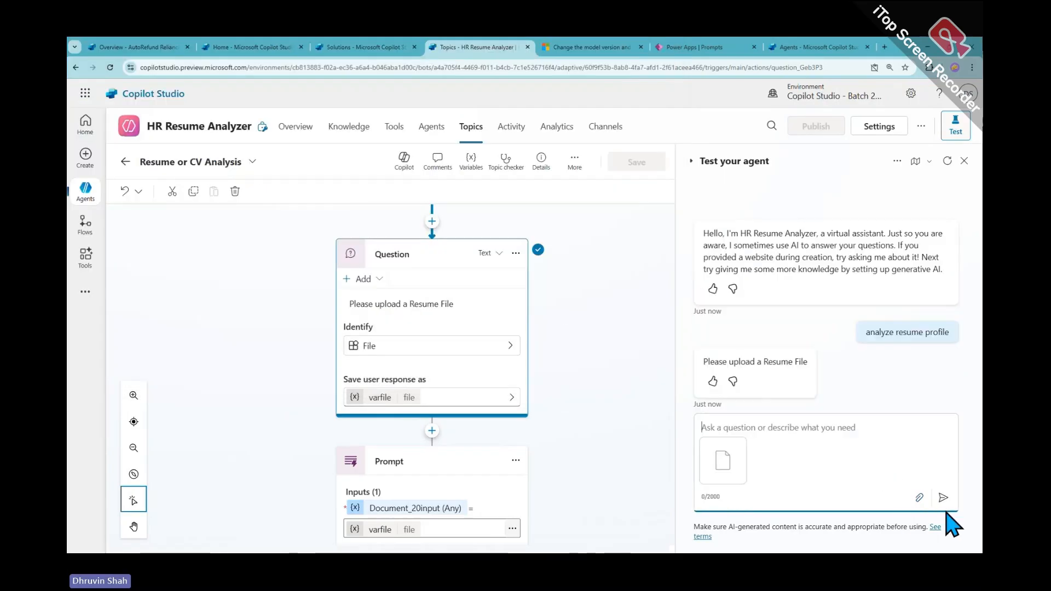
click(942, 498)
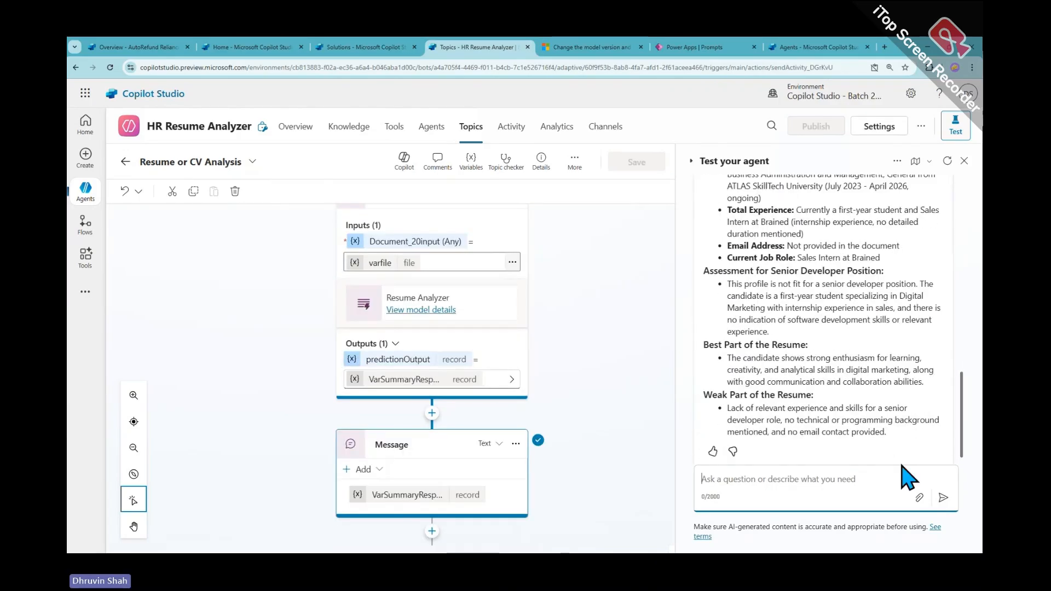
Highlight the candidate's last name, senior developer assessment and Weak Part of the Resume in the reply
scroll(875, 396, up, 2)
scroll(875, 393, up, 2)
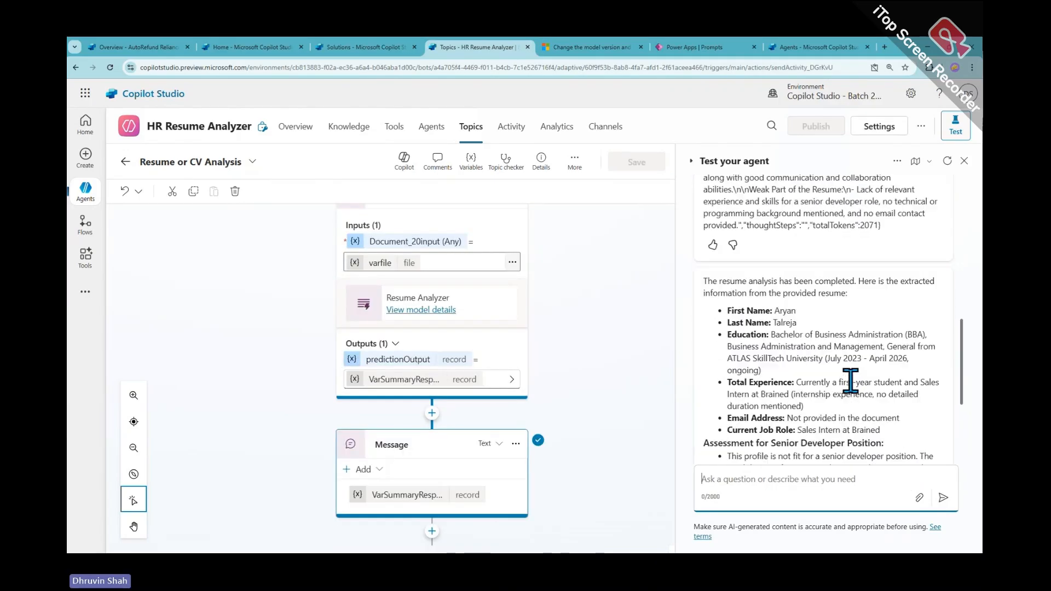
click(85, 192)
drag(774, 324, 870, 334)
scroll(816, 373, down, 2)
scroll(821, 361, down, 1)
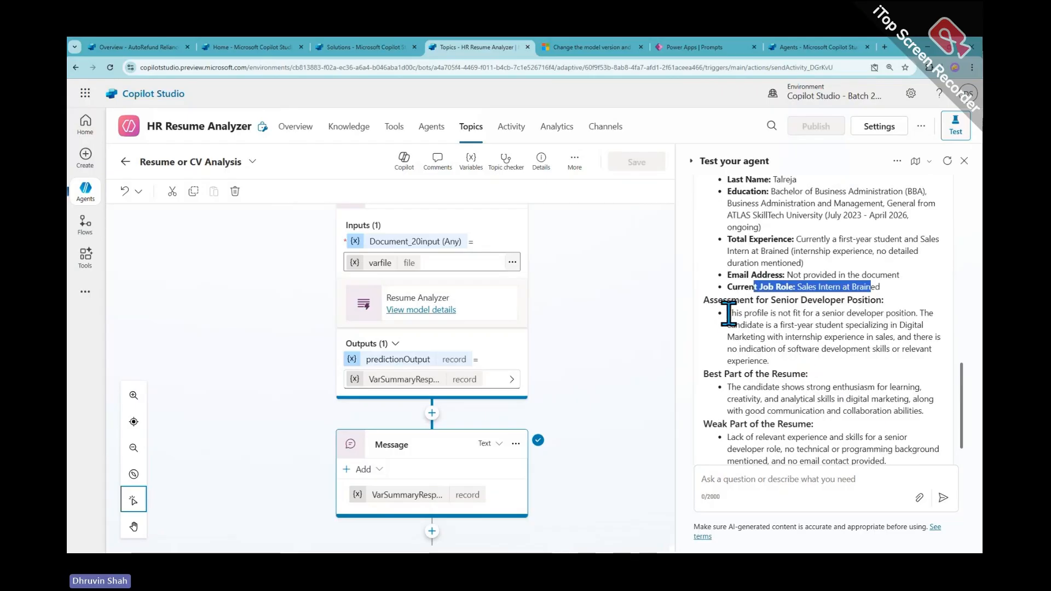
drag(729, 313, 805, 356)
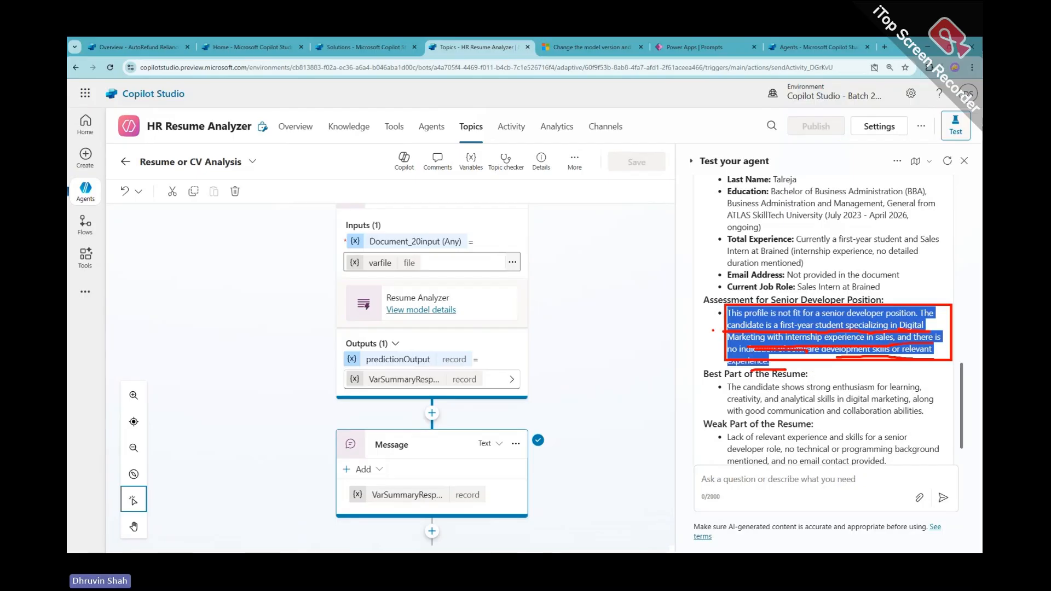
click(743, 332)
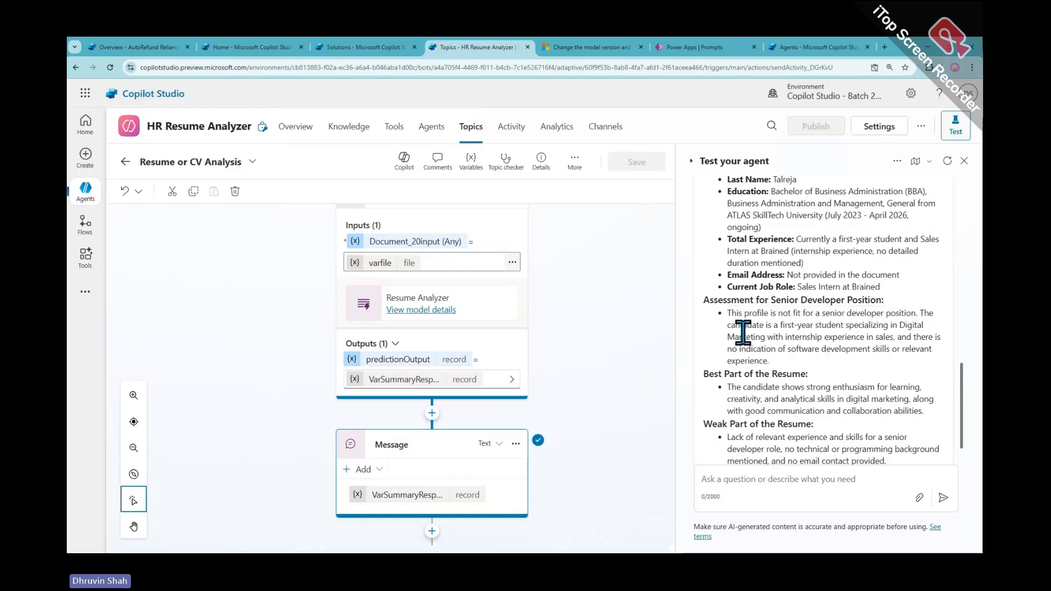
drag(729, 313, 821, 353)
scroll(816, 396, down, 2)
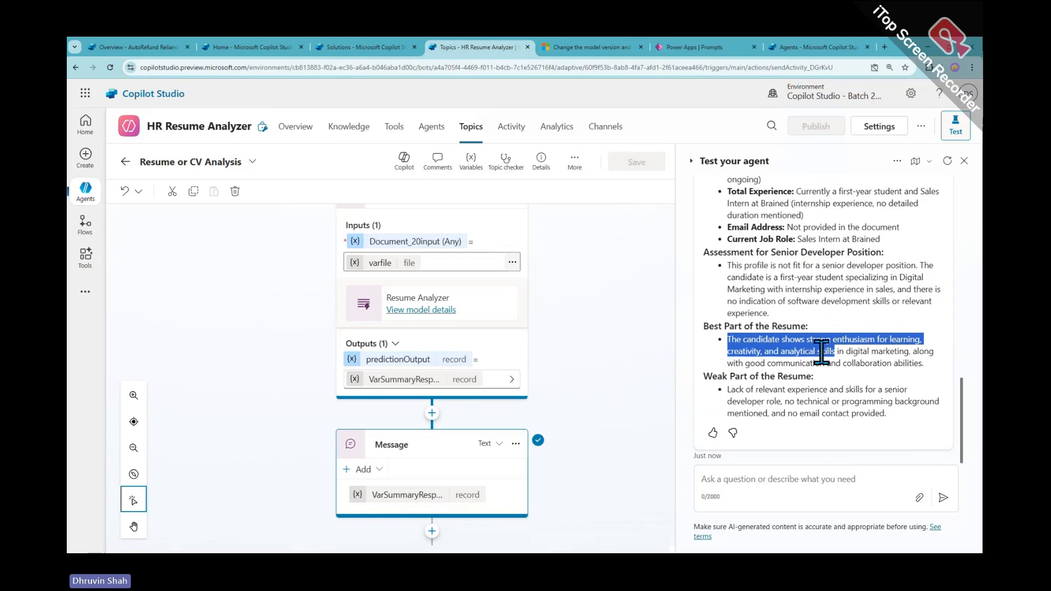
drag(728, 389, 922, 430)
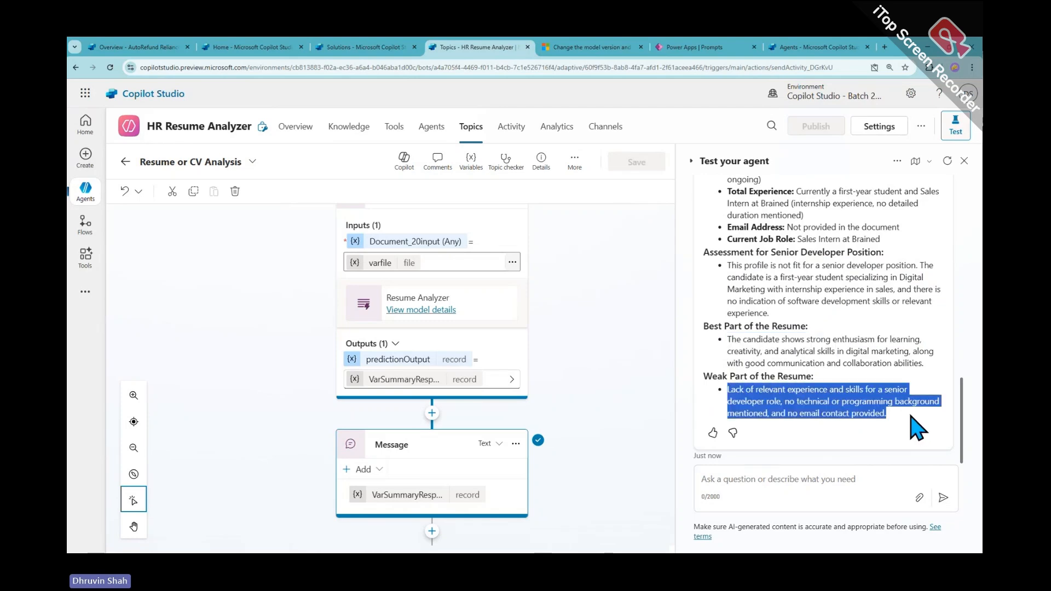
Show the desktop and drag the Class 09 folder window into view
key(alt+Tab)
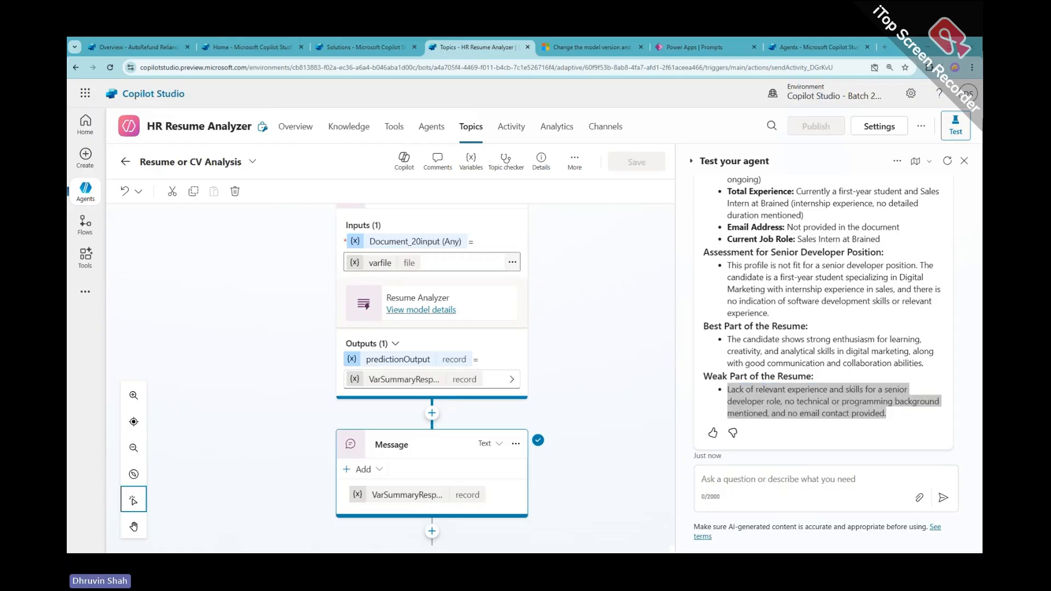
key(super+d)
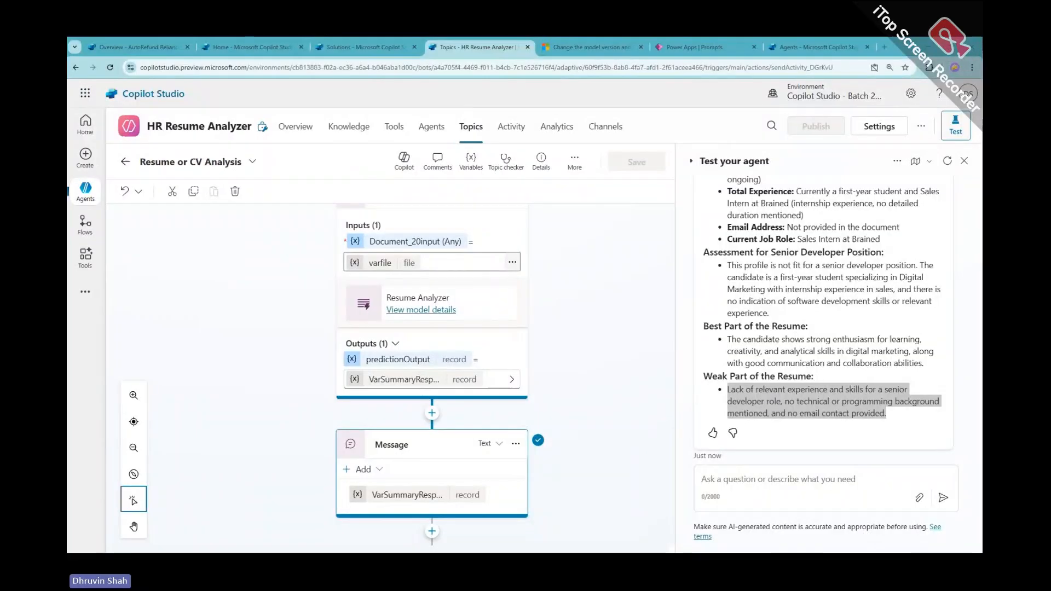
drag(69, 131, 412, 136)
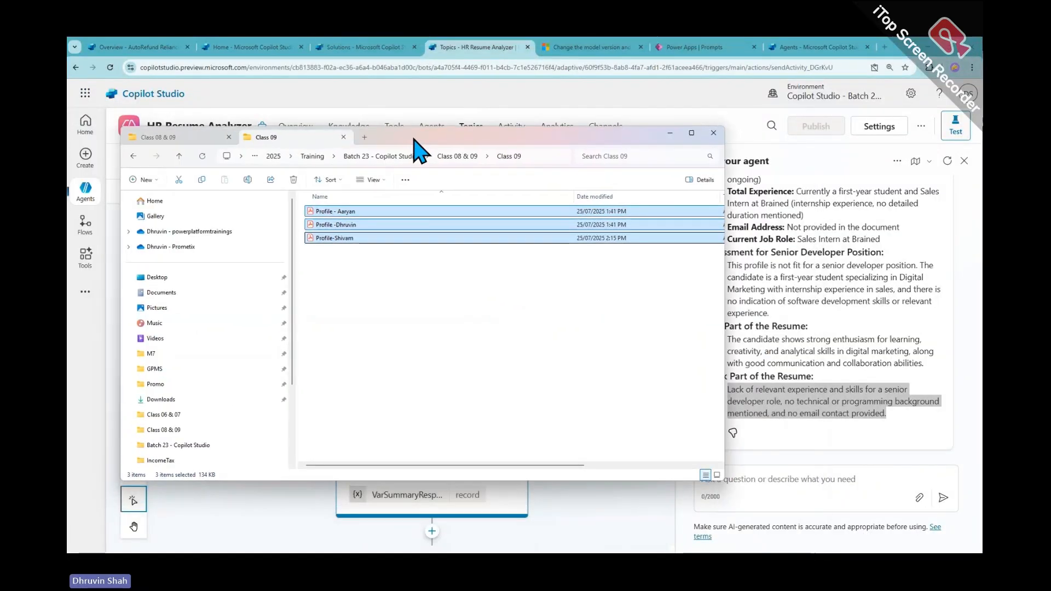
Maximize the Class 09 folder and open the first profile PDF in Acrobat to read it
double_click(413, 137)
click(386, 192)
click(322, 121)
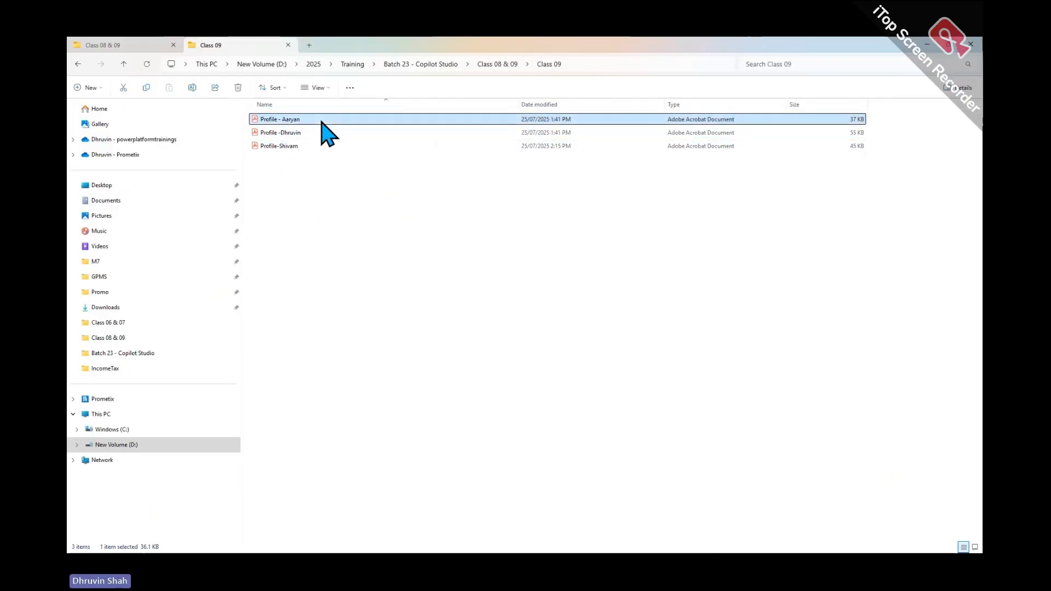
double_click(321, 122)
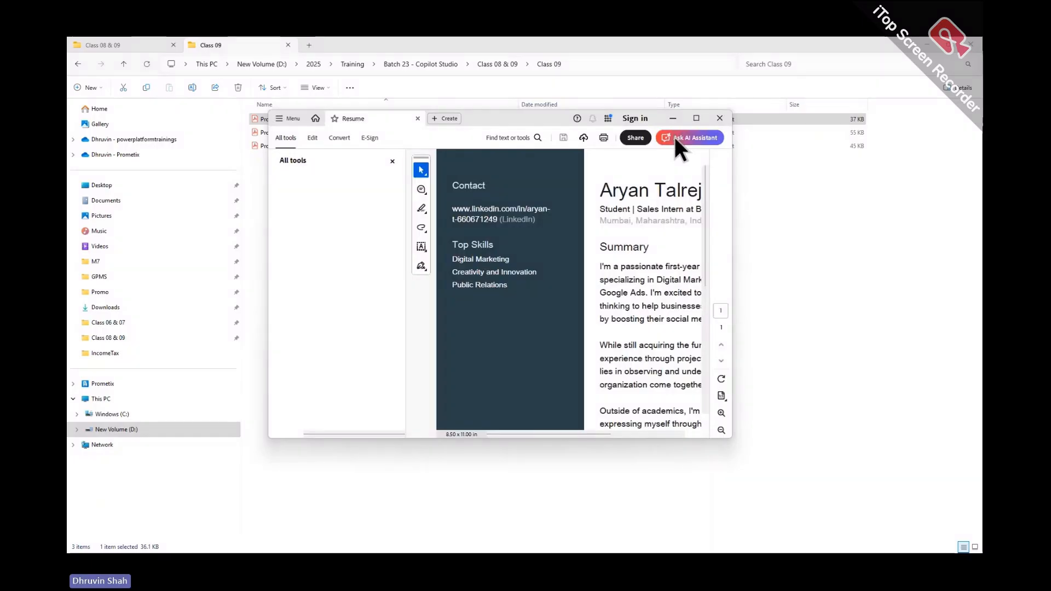
click(695, 119)
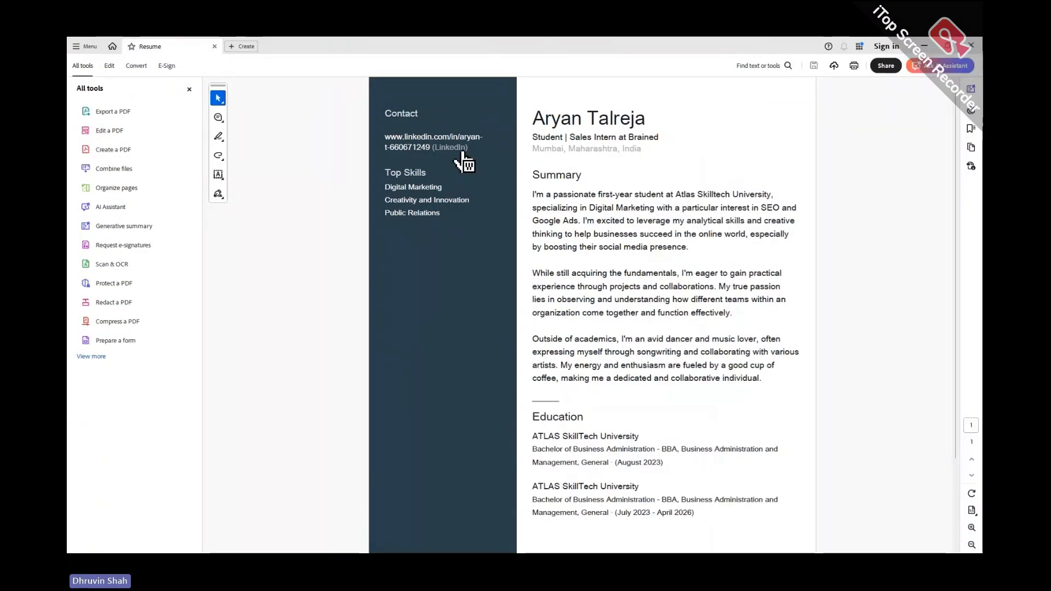
scroll(444, 169, down, 3)
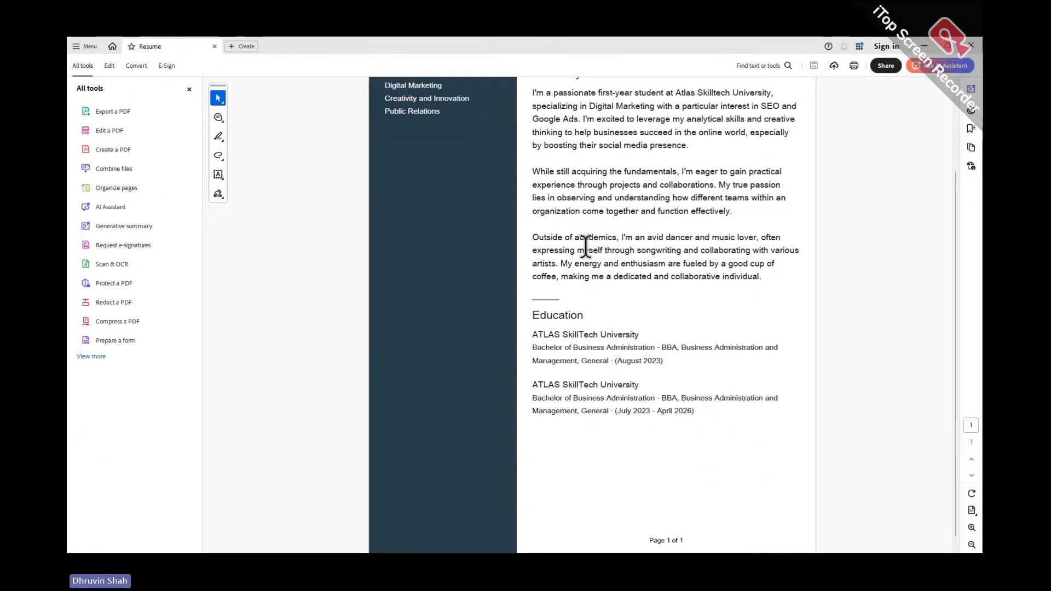
scroll(597, 331, up, 3)
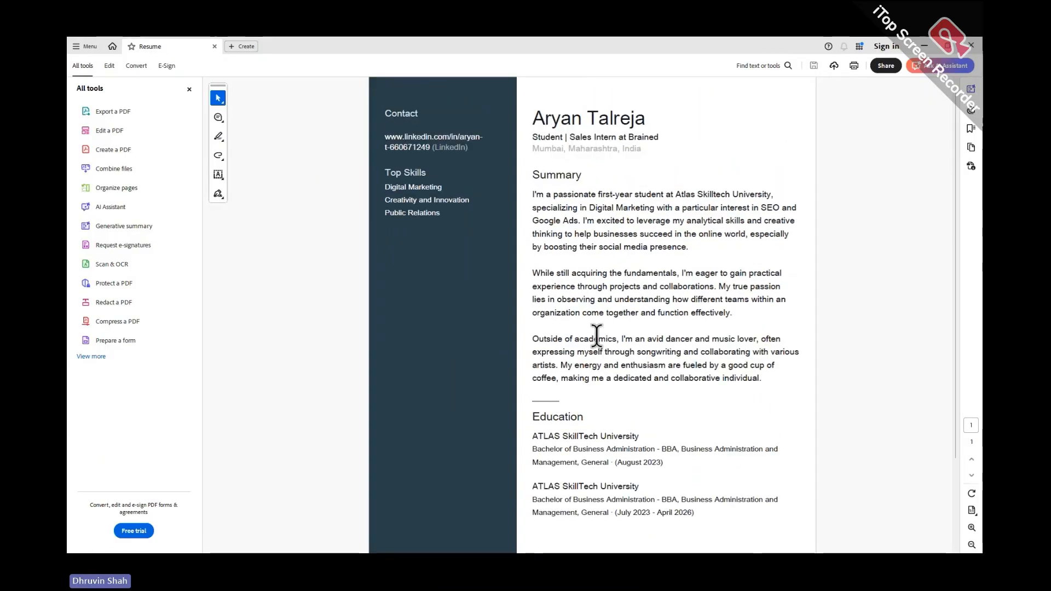
scroll(590, 328, down, 1)
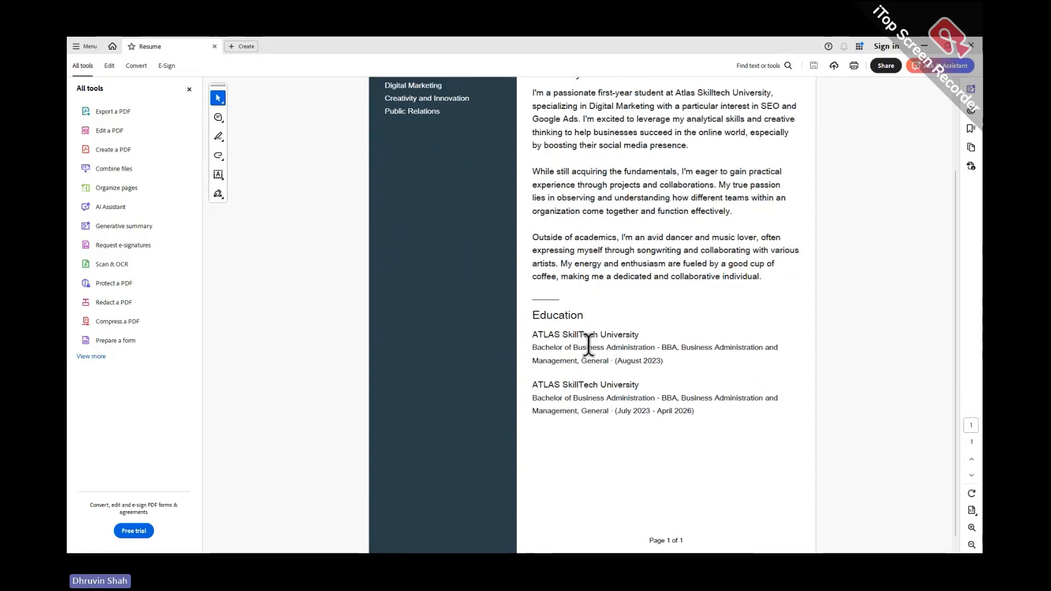
Open and scroll through the second and third profile PDFs
key(alt+Tab)
double_click(322, 133)
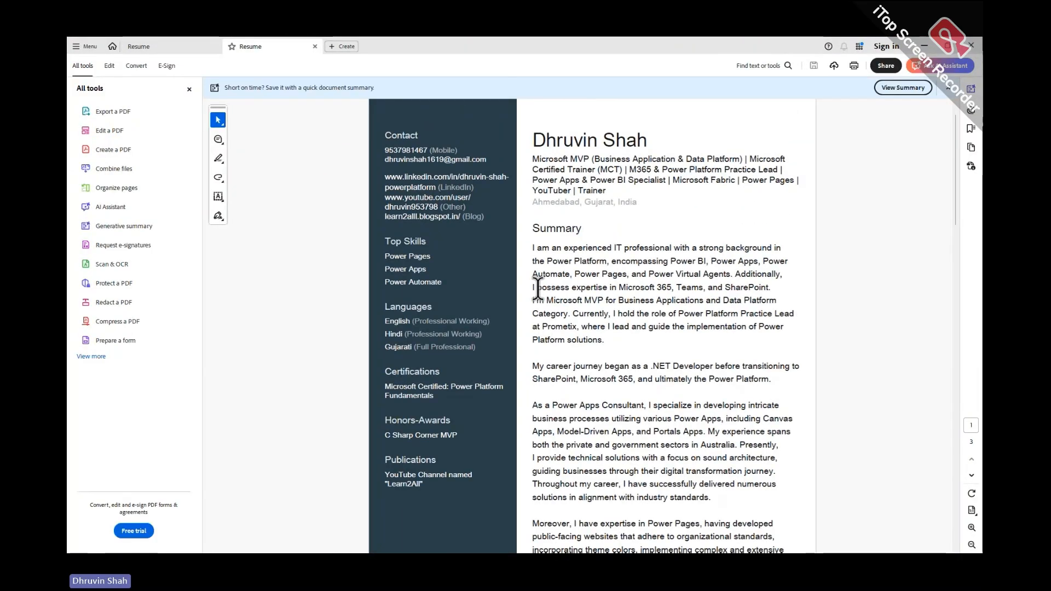
scroll(458, 205, down, 5)
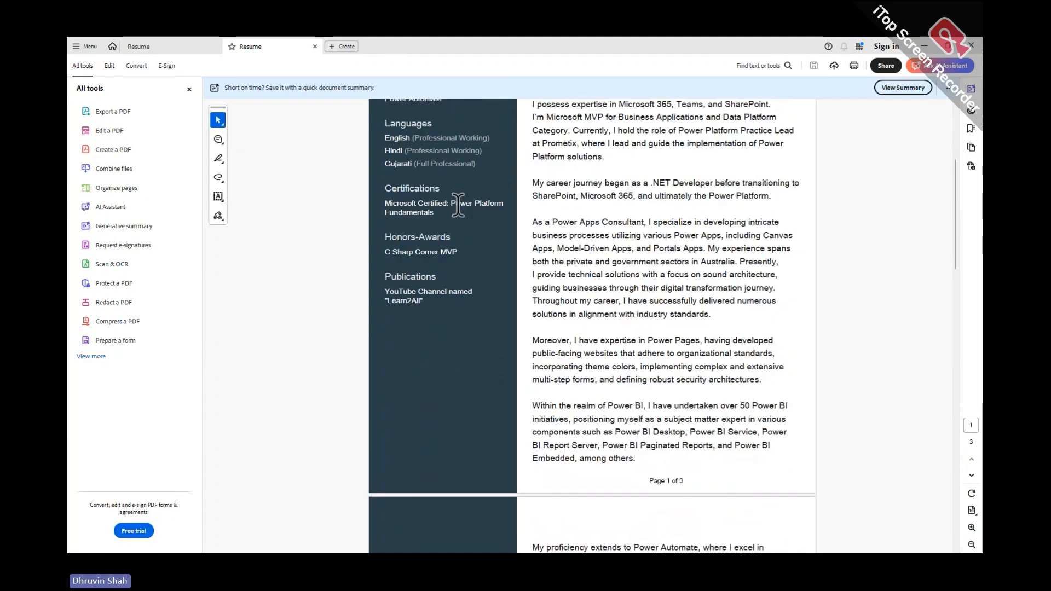
scroll(458, 205, down, 10)
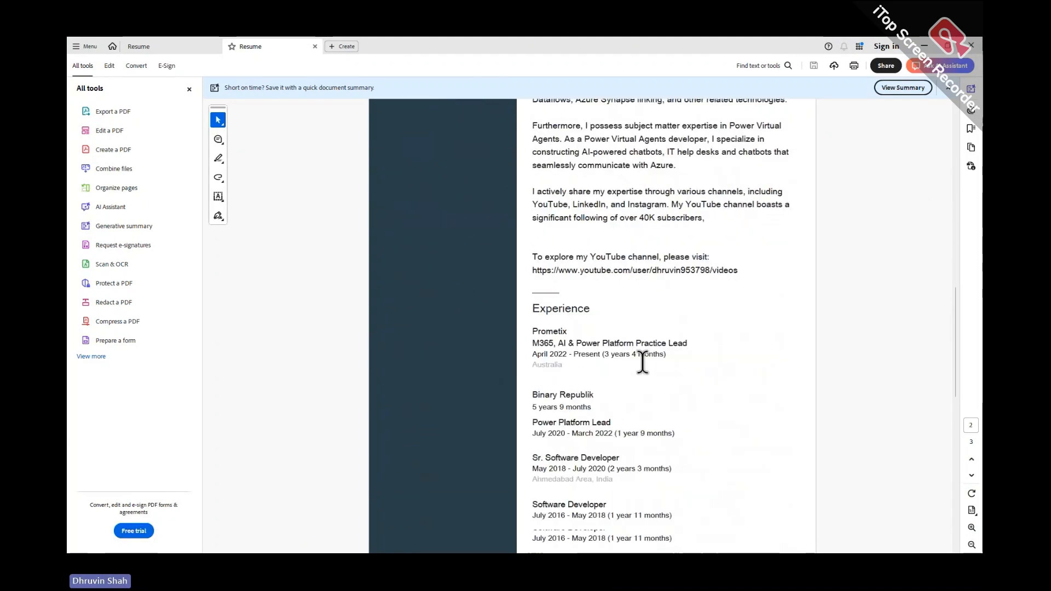
drag(954, 358, 972, 187)
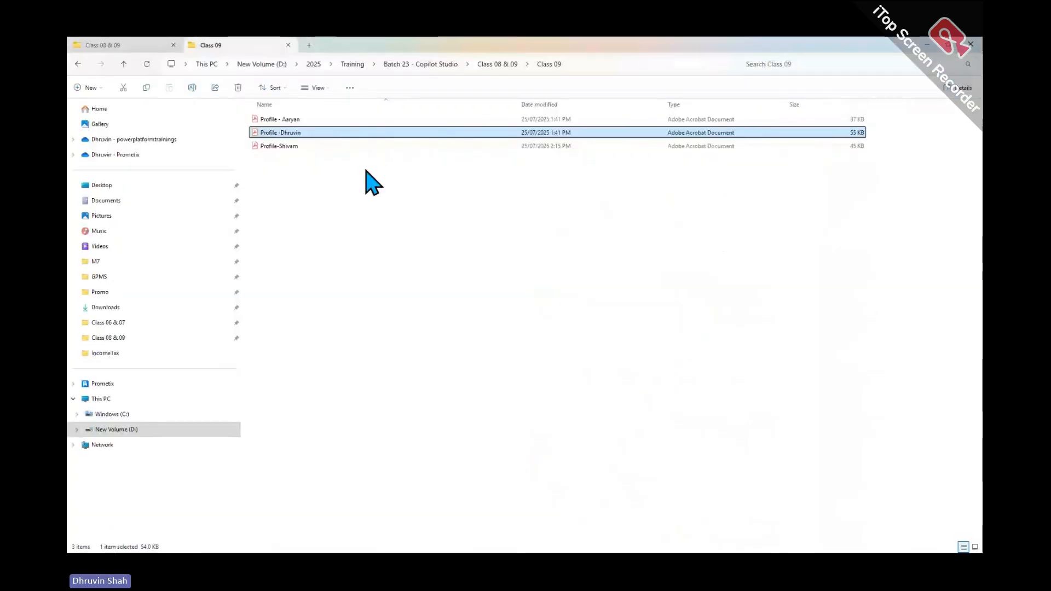
click(308, 147)
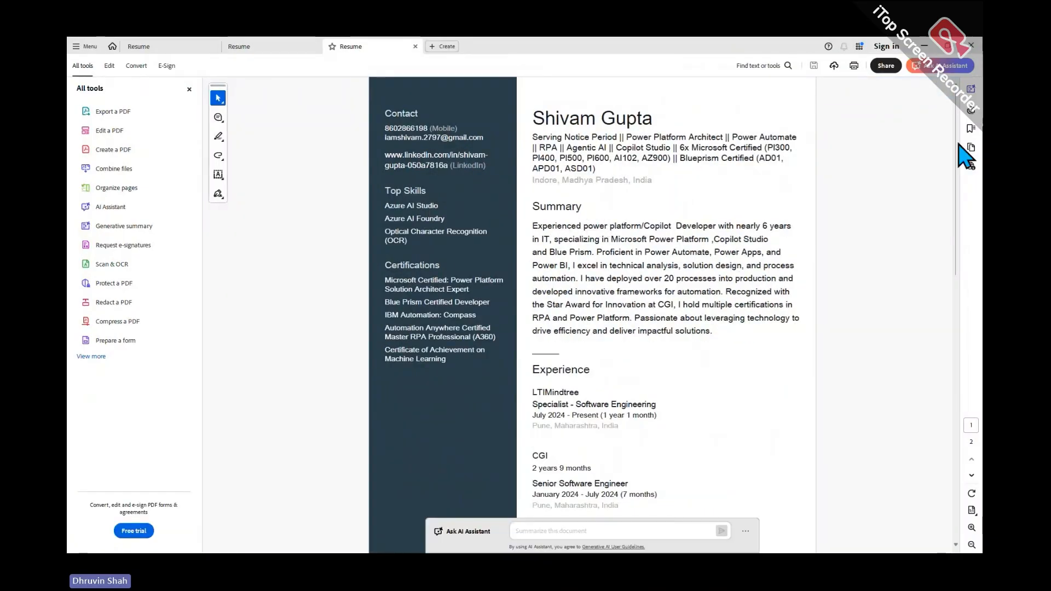
mouse_move(956, 144)
mouse_down()
mouse_move(966, 359)
mouse_move(970, 140)
mouse_up()
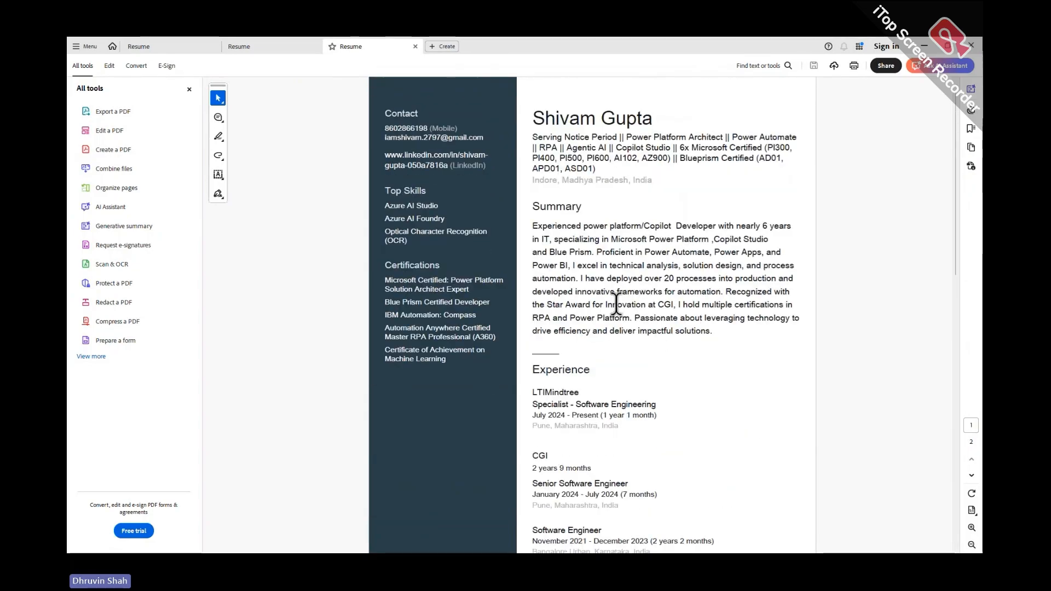
Minimize the folder and Acrobat windows to return to Copilot Studio
key(alt+Tab)
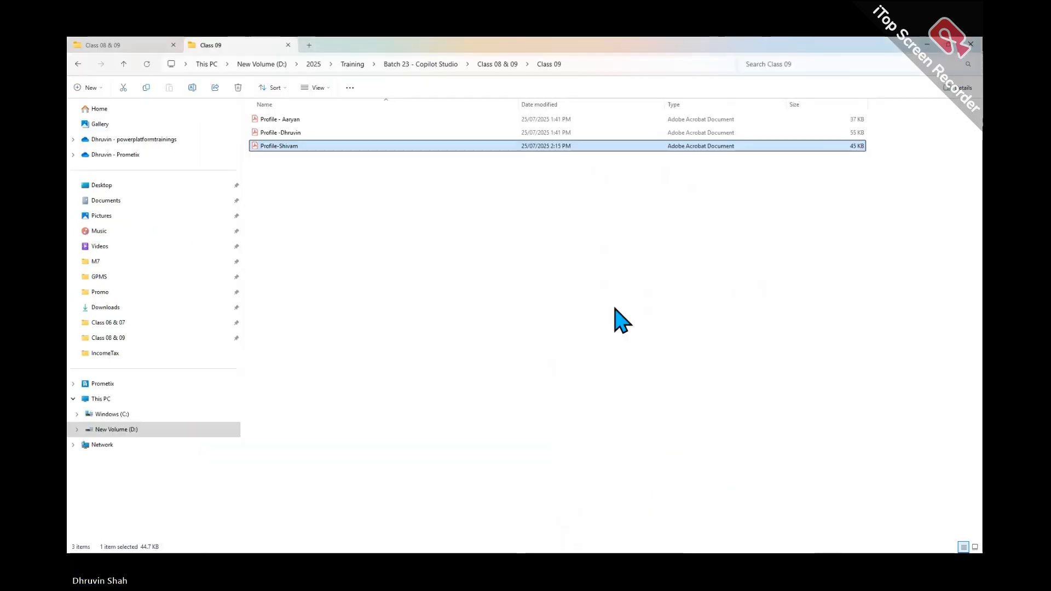
click(928, 46)
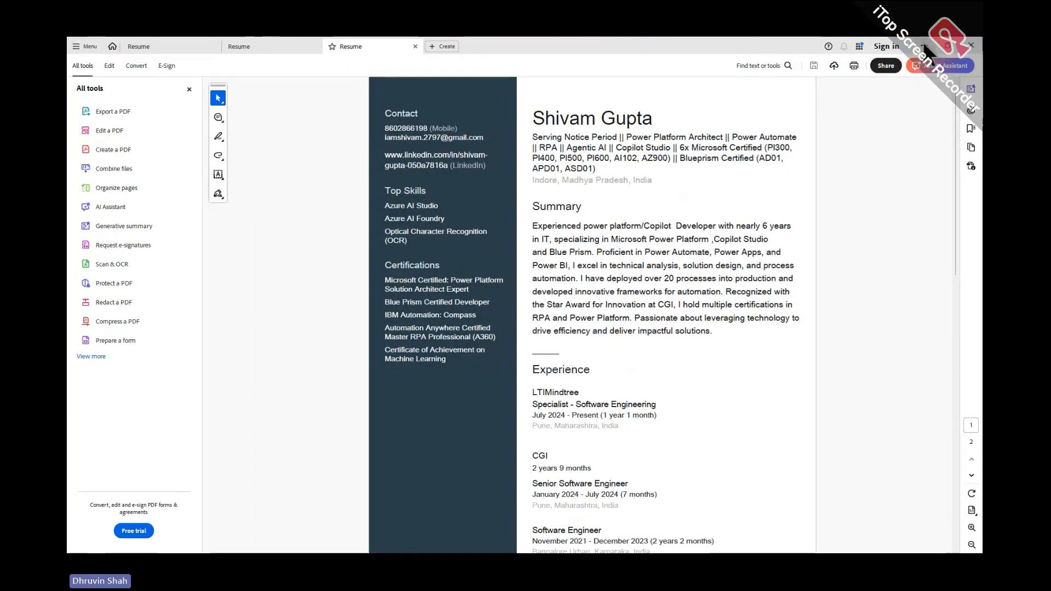
click(927, 45)
scroll(778, 356, up, 5)
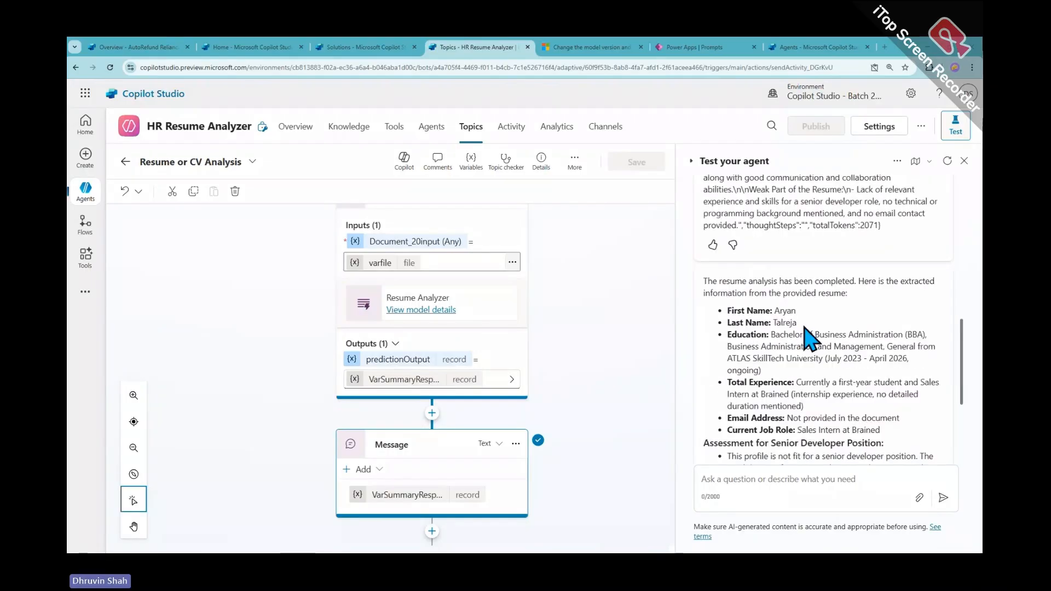
Clear the earlier resume analysis from the Test your agent pane with the refresh icon
scroll(797, 371, down, 5)
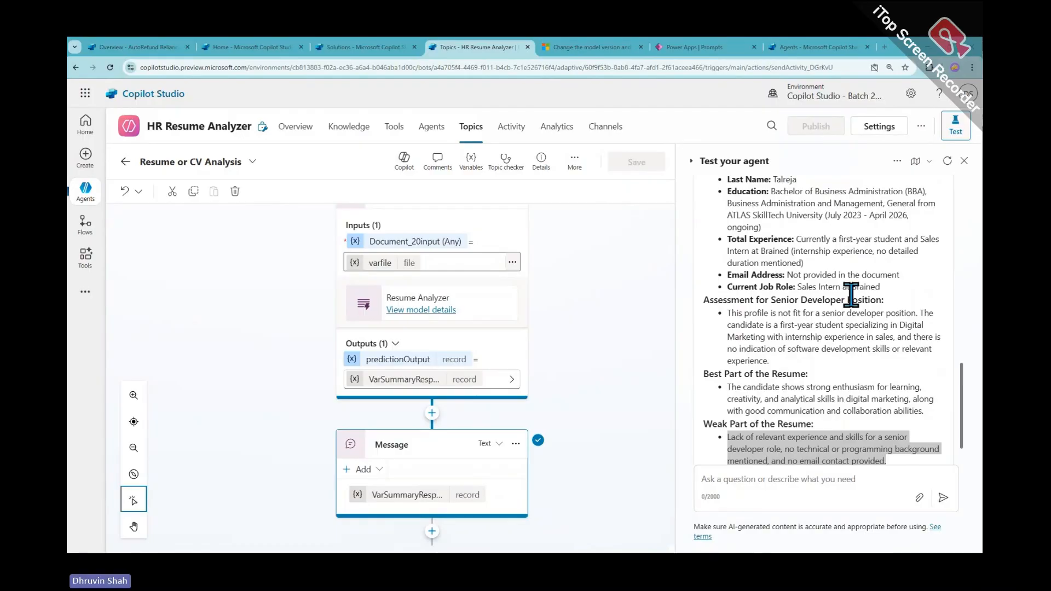
click(947, 160)
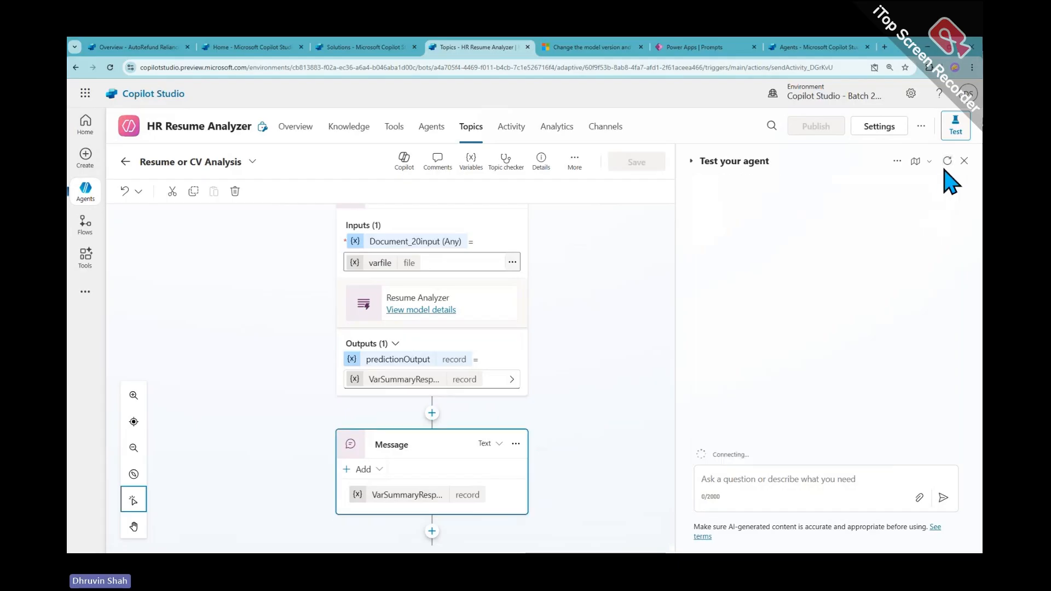
Send 'anlyze this cv profile' to the test agent, then upload and send the resume PDF
click(761, 481)
text(an)
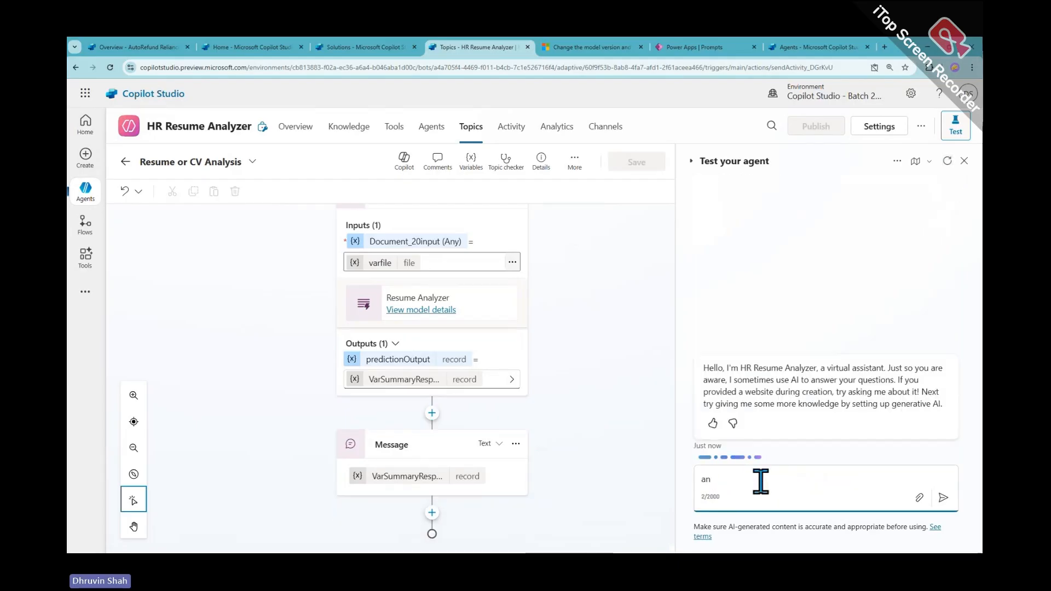
text(lyze th)
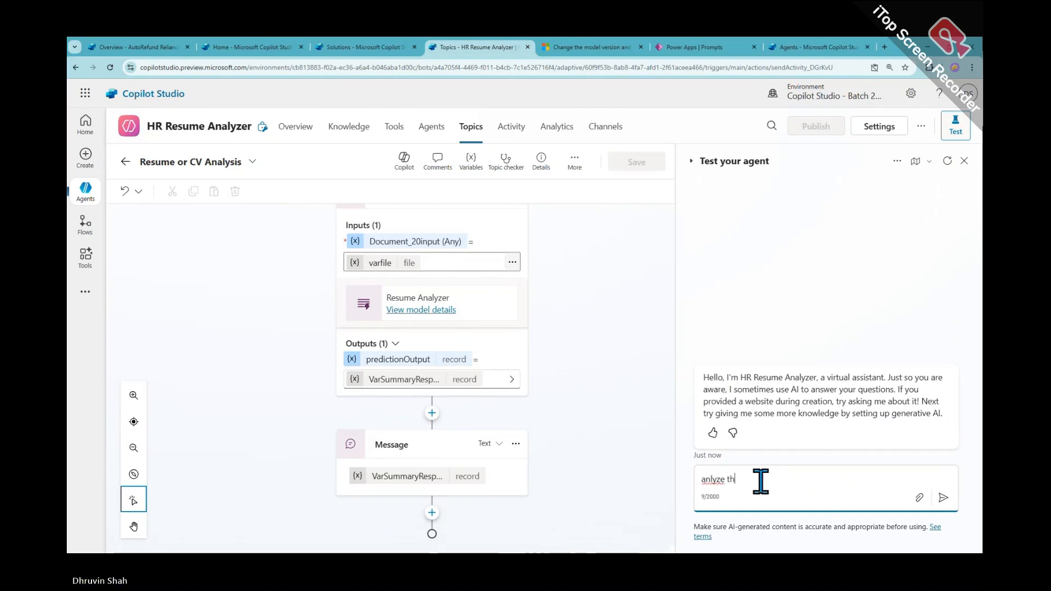
text(is c)
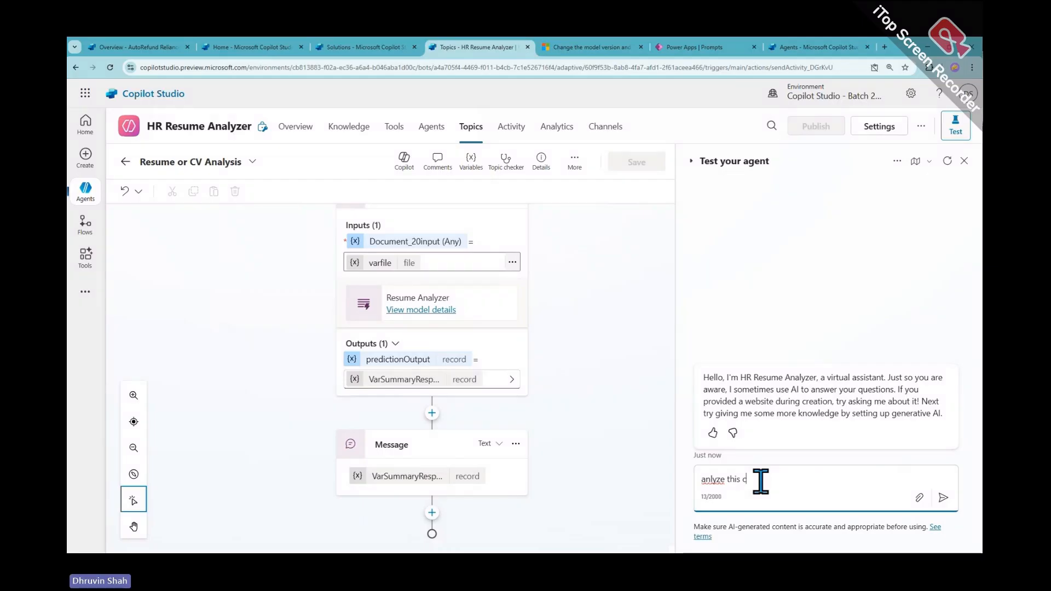
text(v prof)
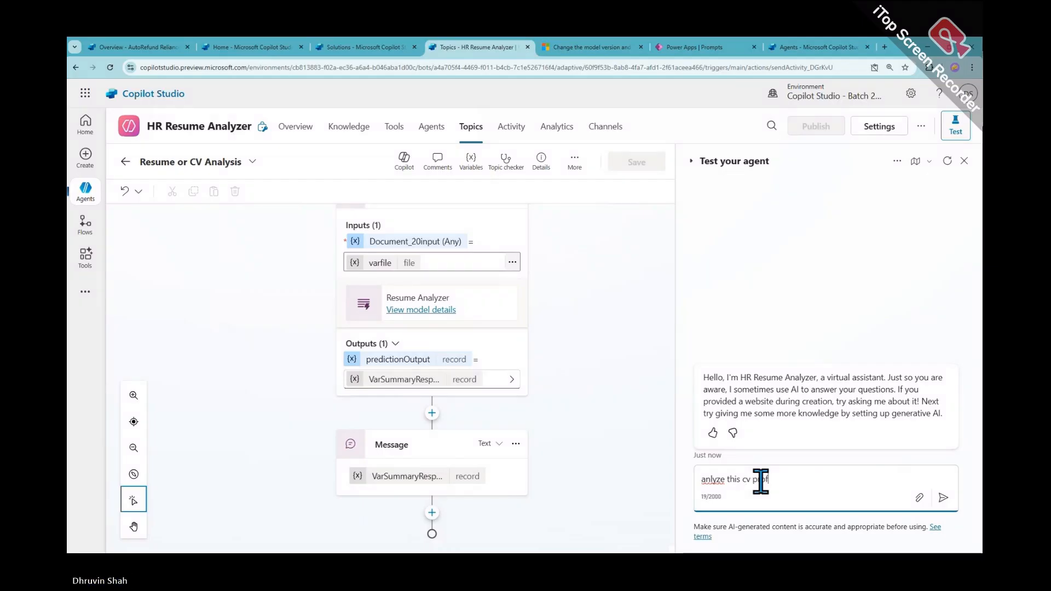
text(ile)
key(Return)
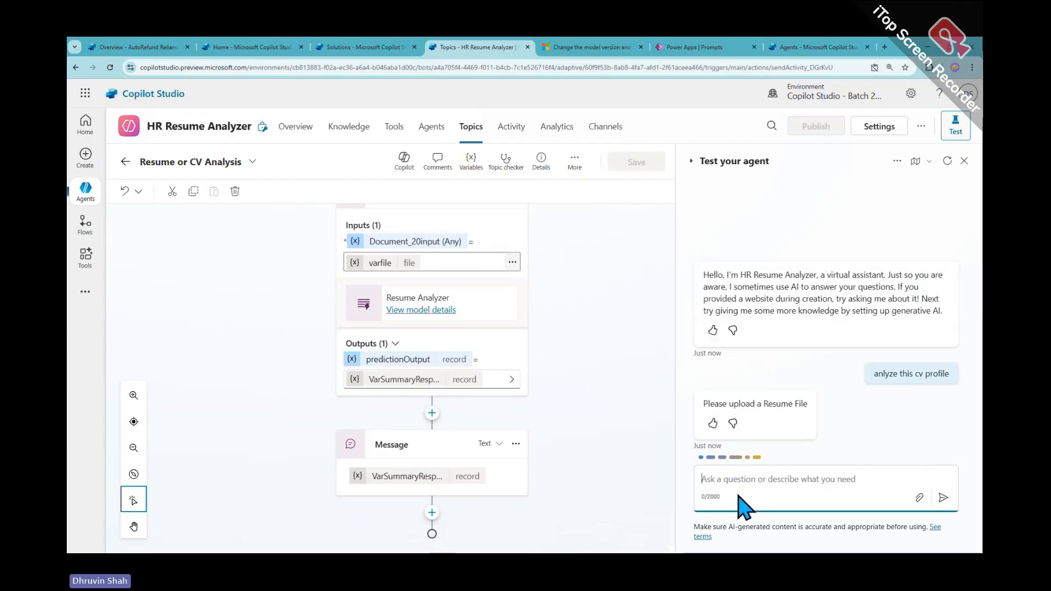
click(919, 498)
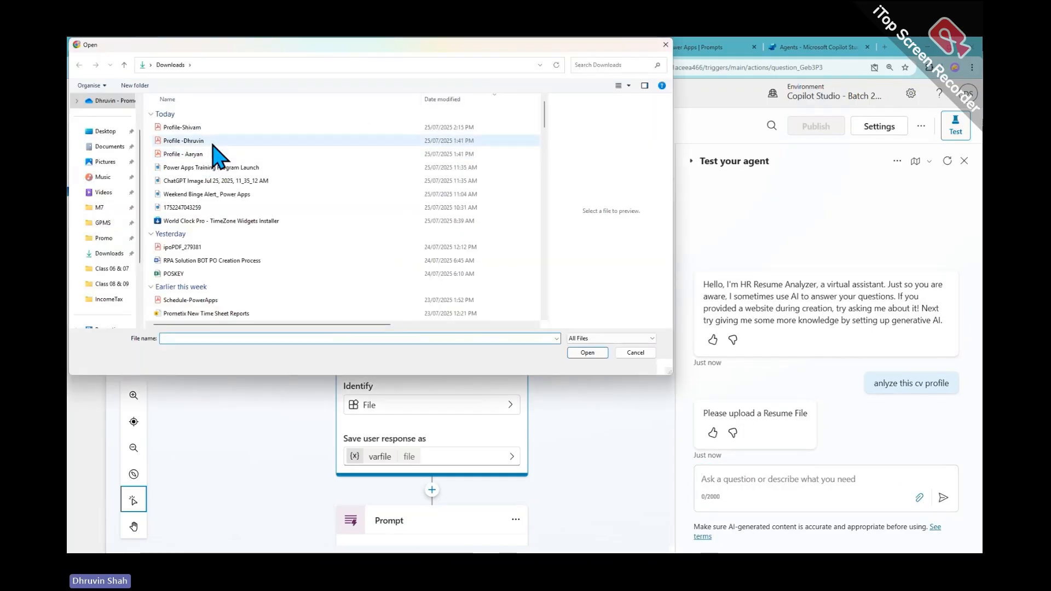
double_click(217, 158)
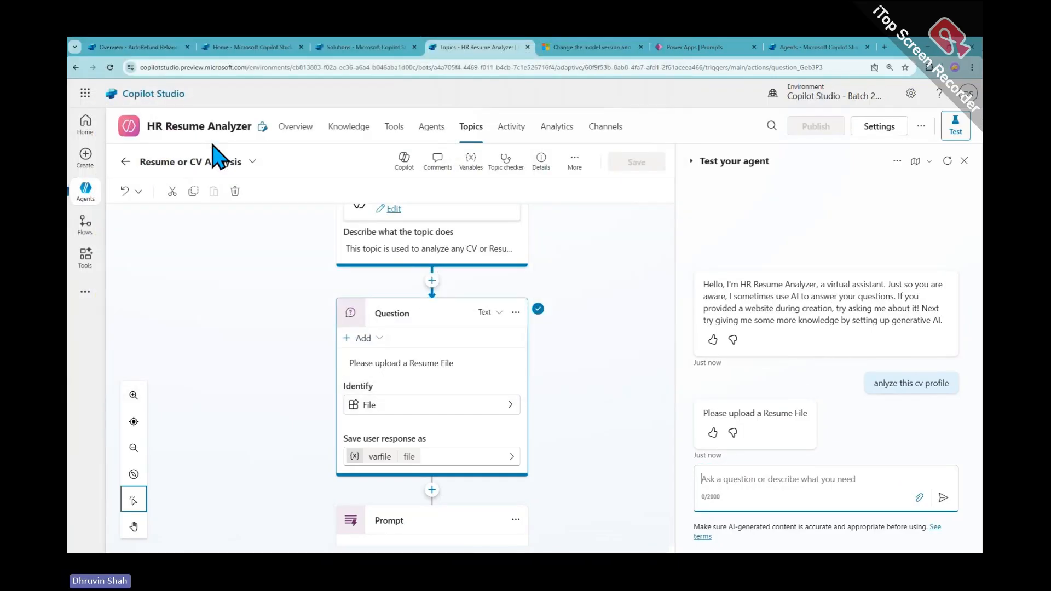
click(943, 499)
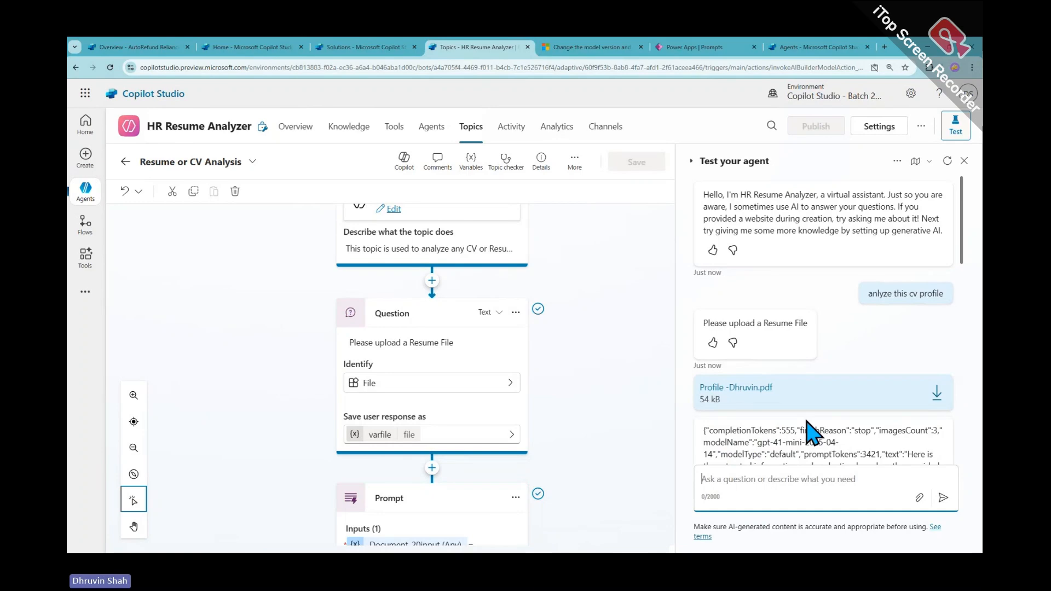
Scroll the analysis, highlighting the candidate's name and the excellent senior-developer fitment paragraph
scroll(812, 434, down, 4)
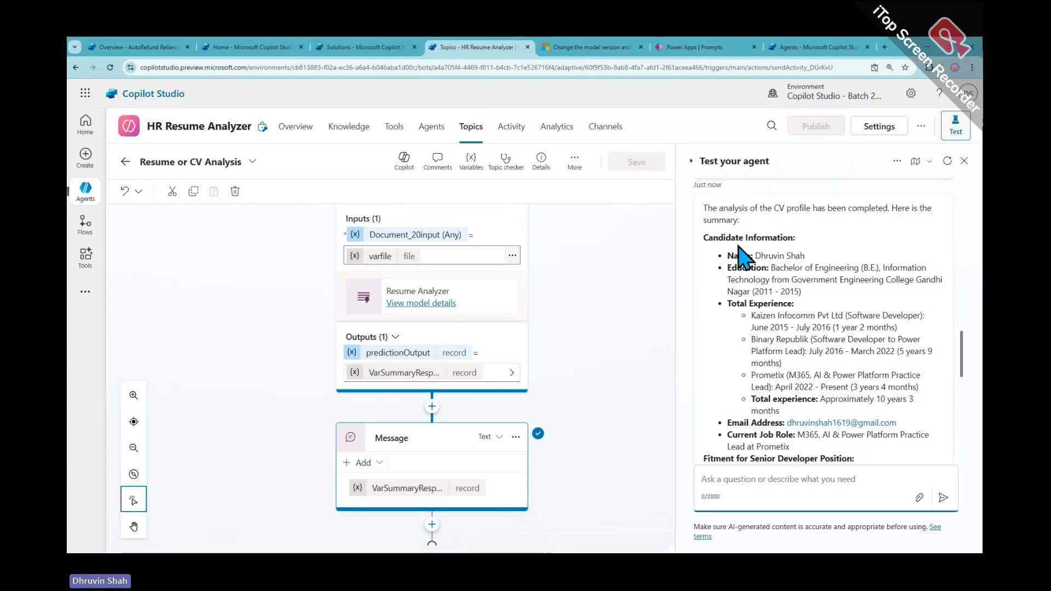
click(761, 240)
drag(756, 246, 807, 248)
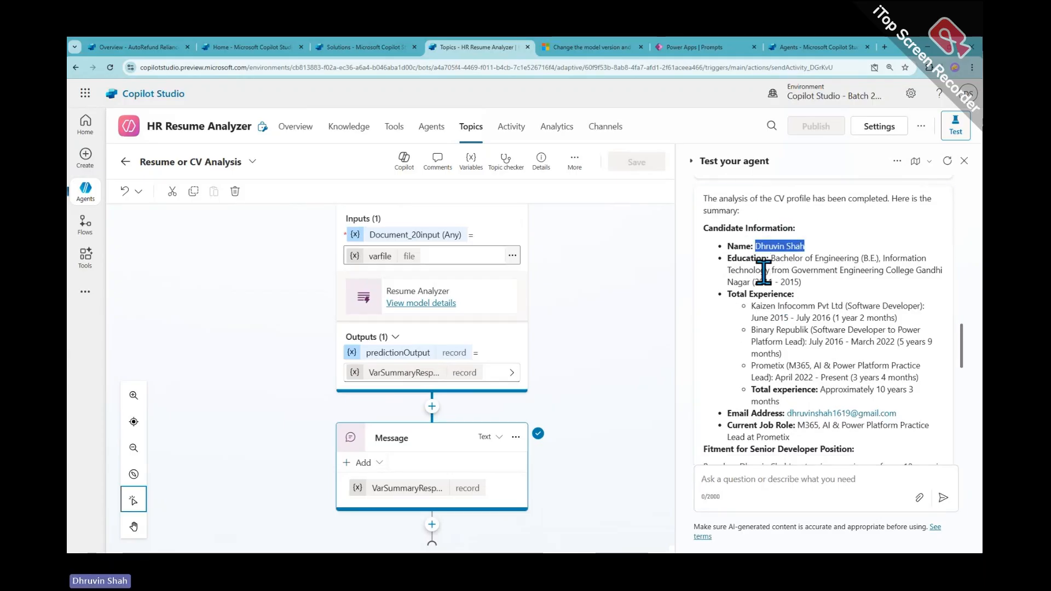
scroll(846, 320, down, 2)
scroll(835, 323, down, 2)
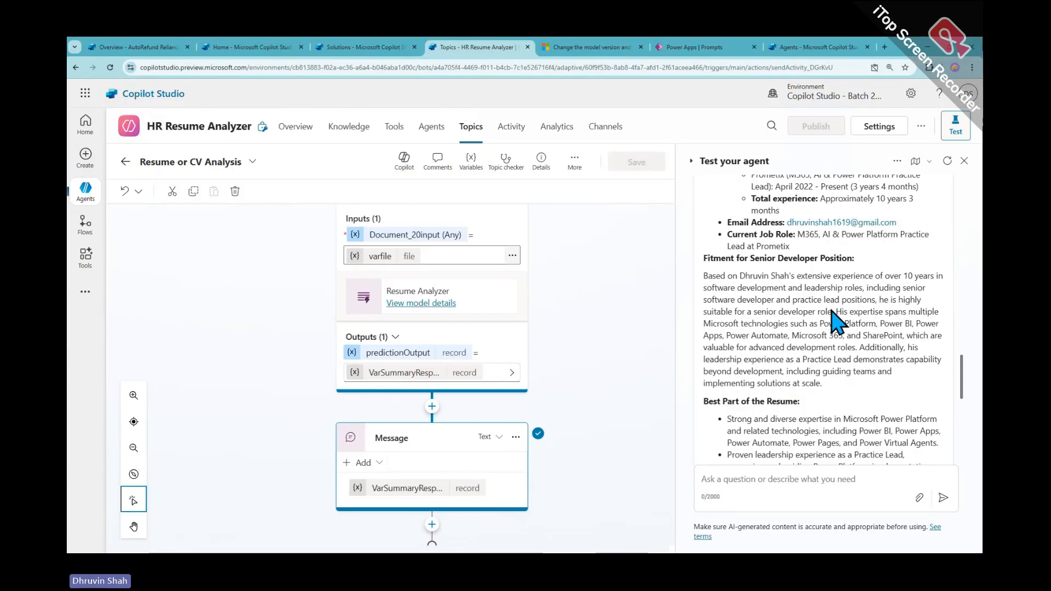
scroll(818, 302, down, 1)
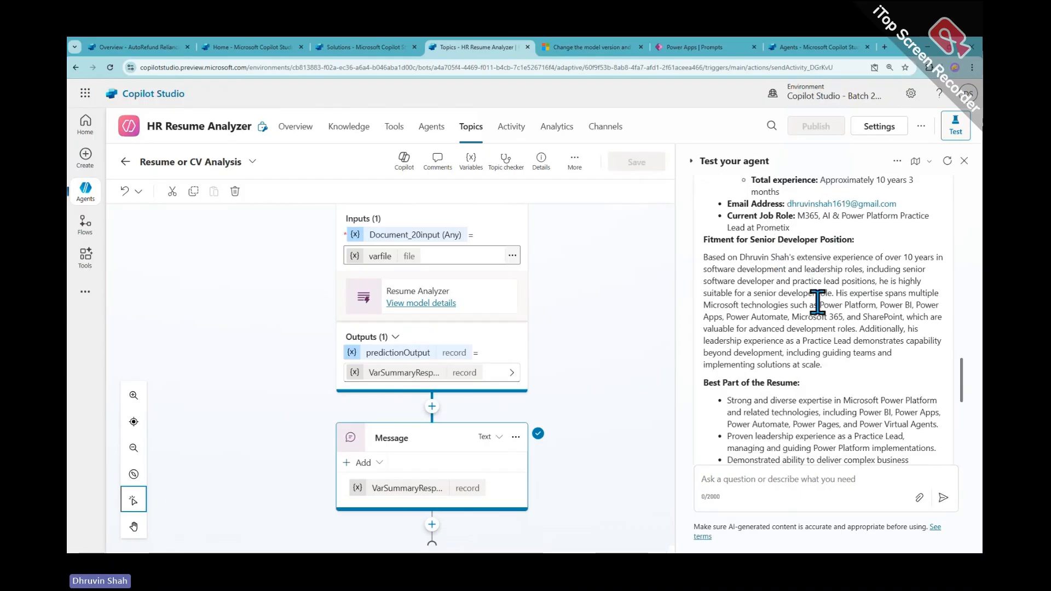
scroll(818, 301, down, 1)
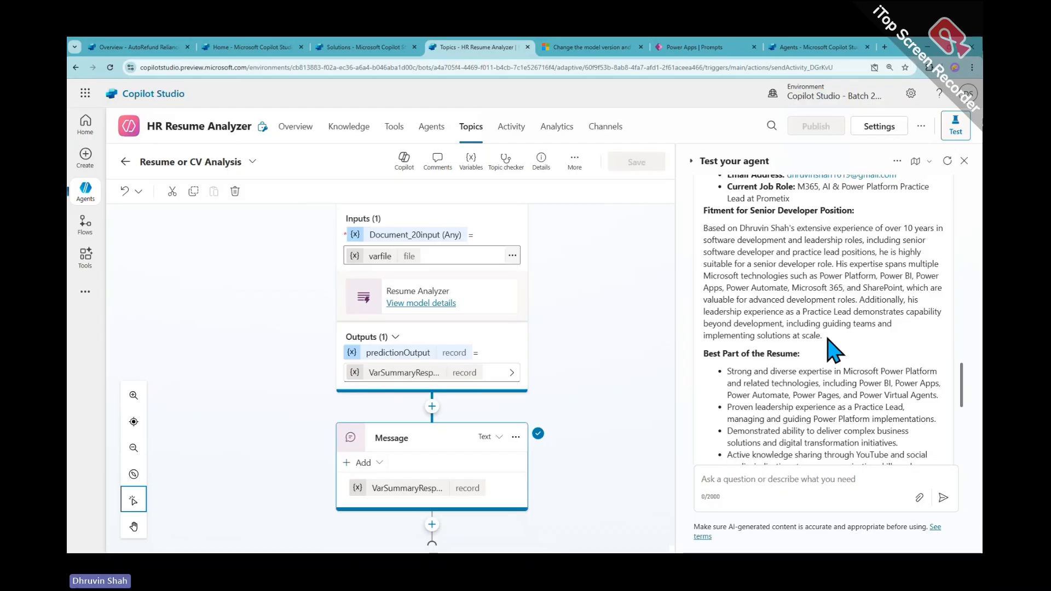
drag(822, 335, 918, 255)
click(903, 252)
scroll(896, 337, down, 4)
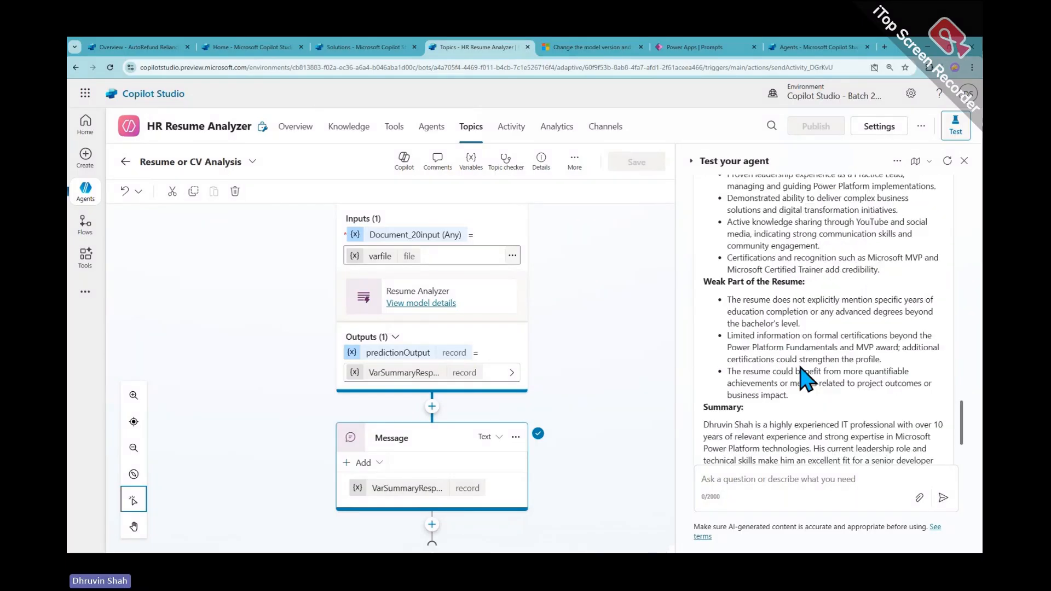
scroll(789, 372, down, 3)
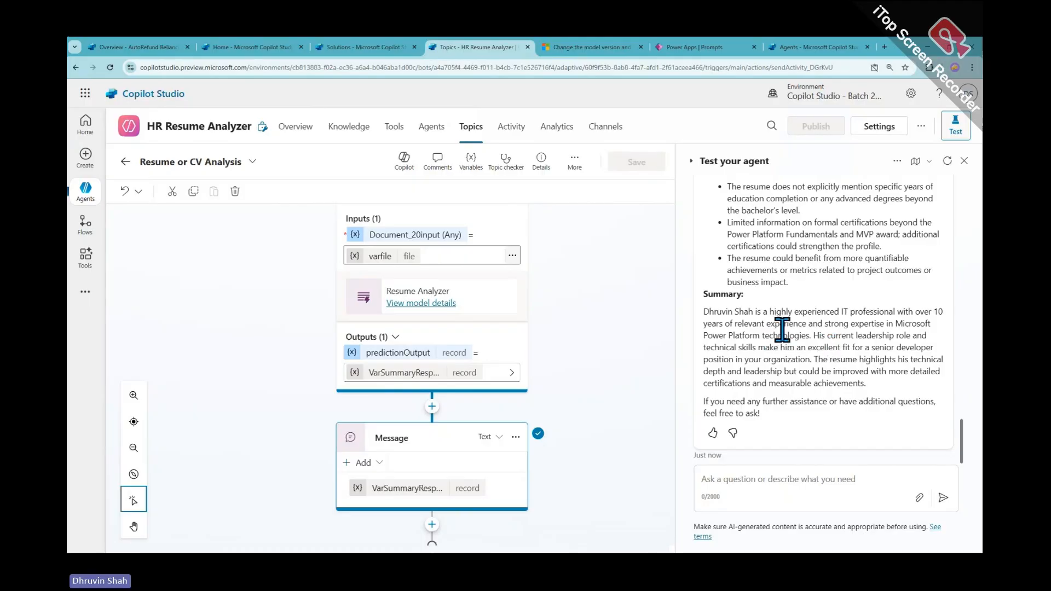
scroll(884, 444, up, 1)
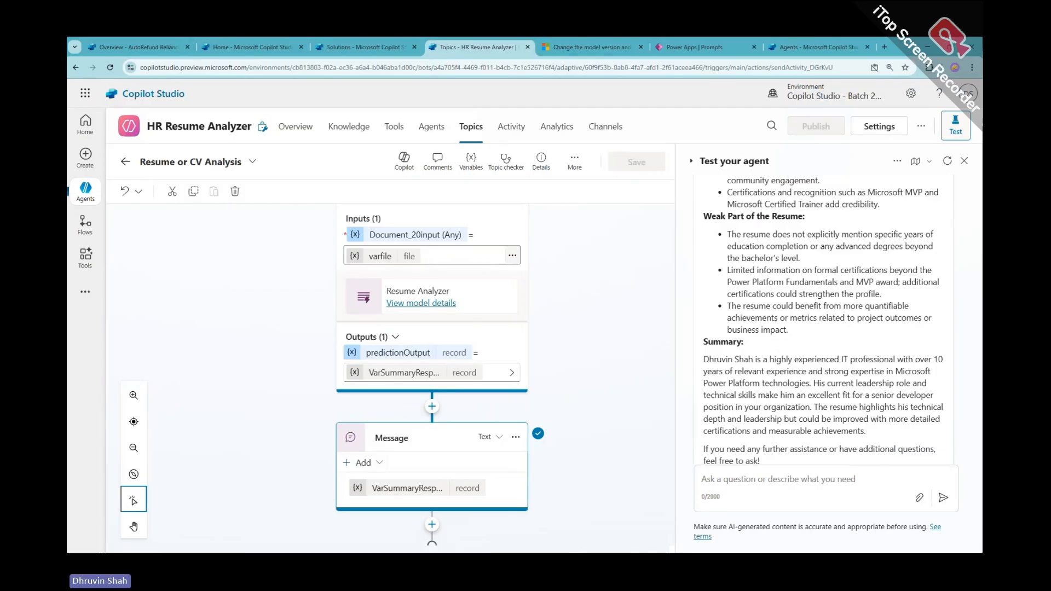
Leave the topic, review the Overview instructions and Tools section, then switch to the Tools tab
click(126, 161)
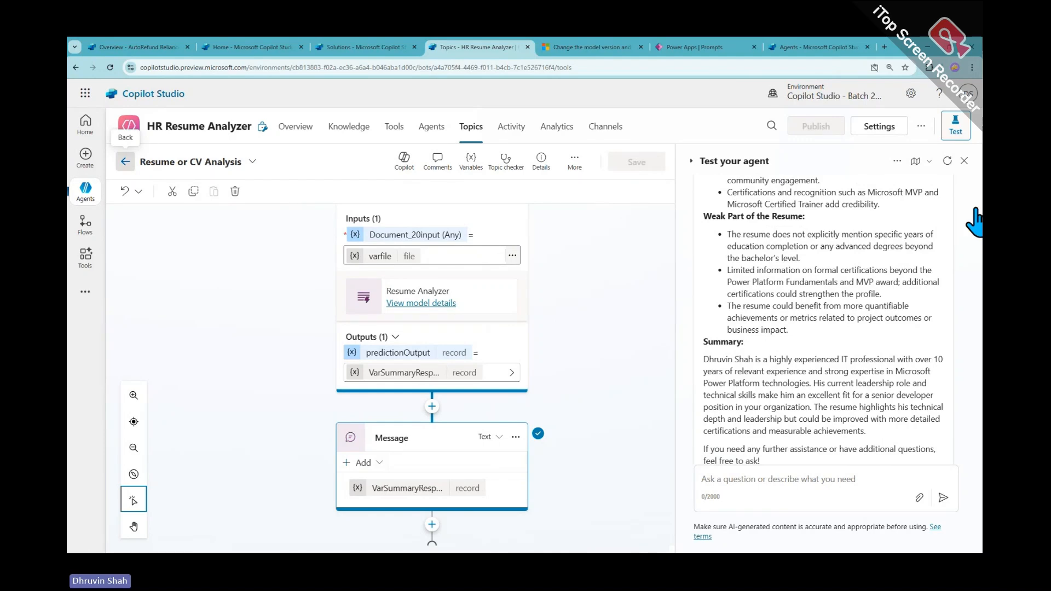
click(298, 129)
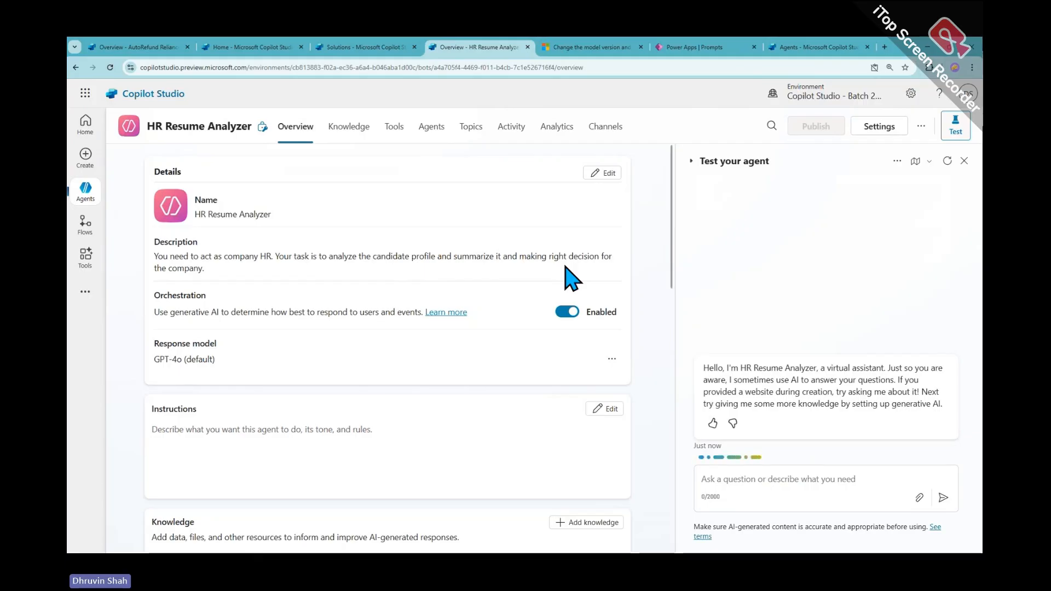
scroll(345, 462, down, 3)
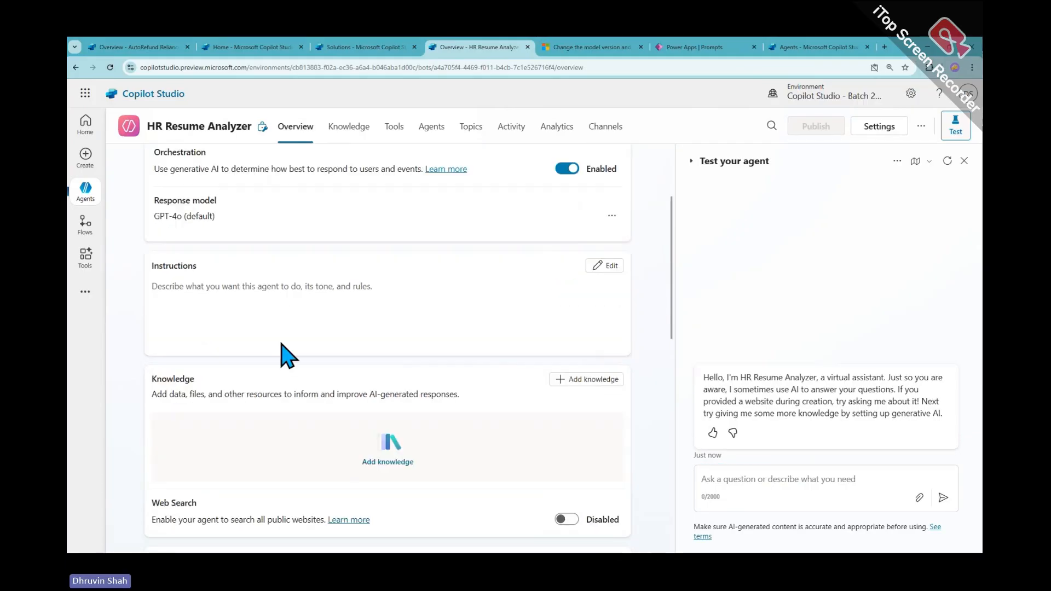
scroll(274, 465, down, 5)
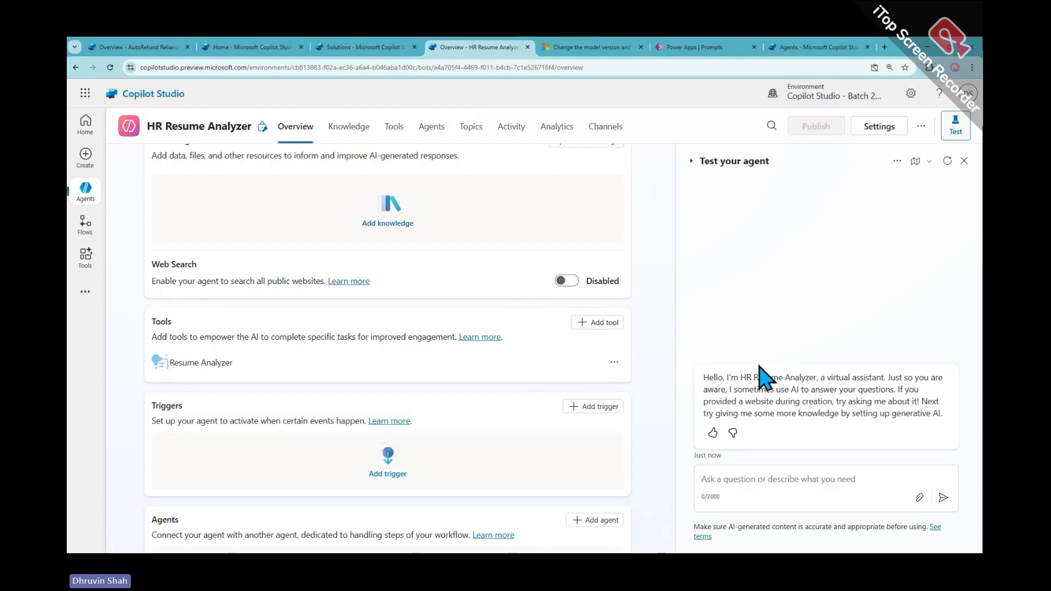
scroll(403, 336, up, 5)
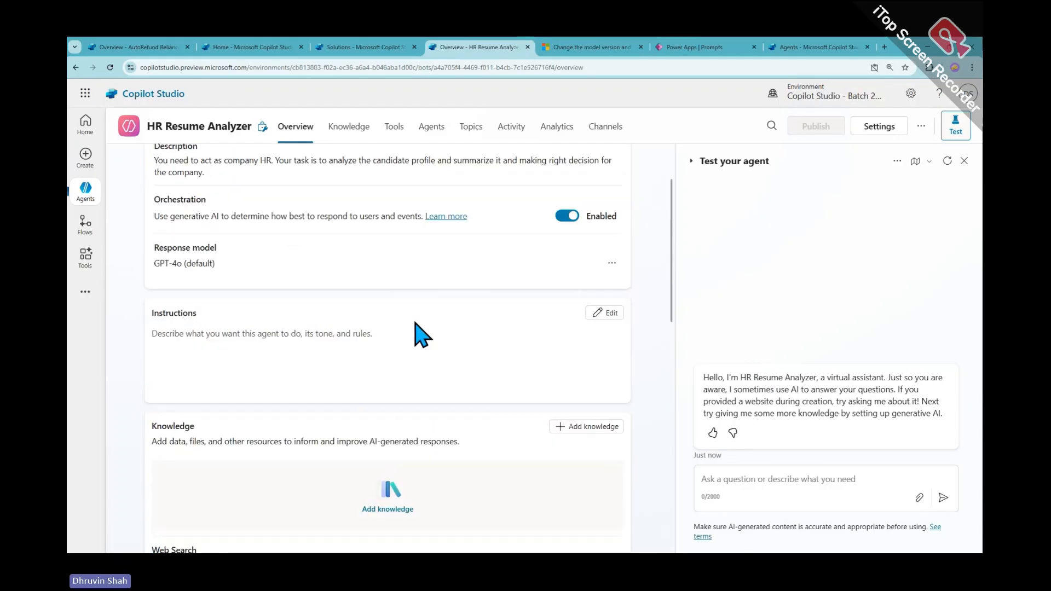
click(267, 317)
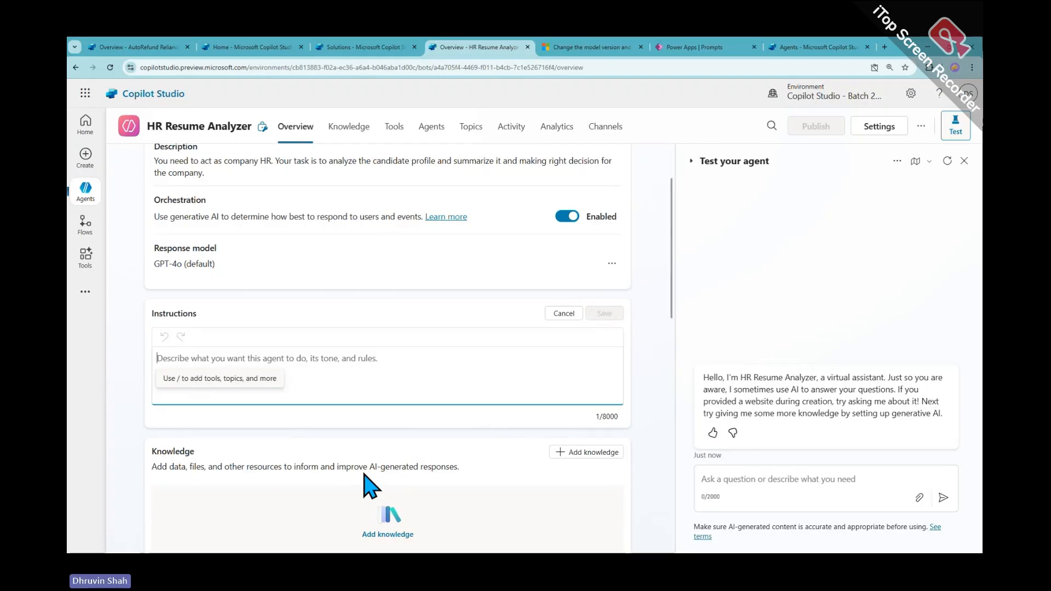
scroll(370, 486, down, 7)
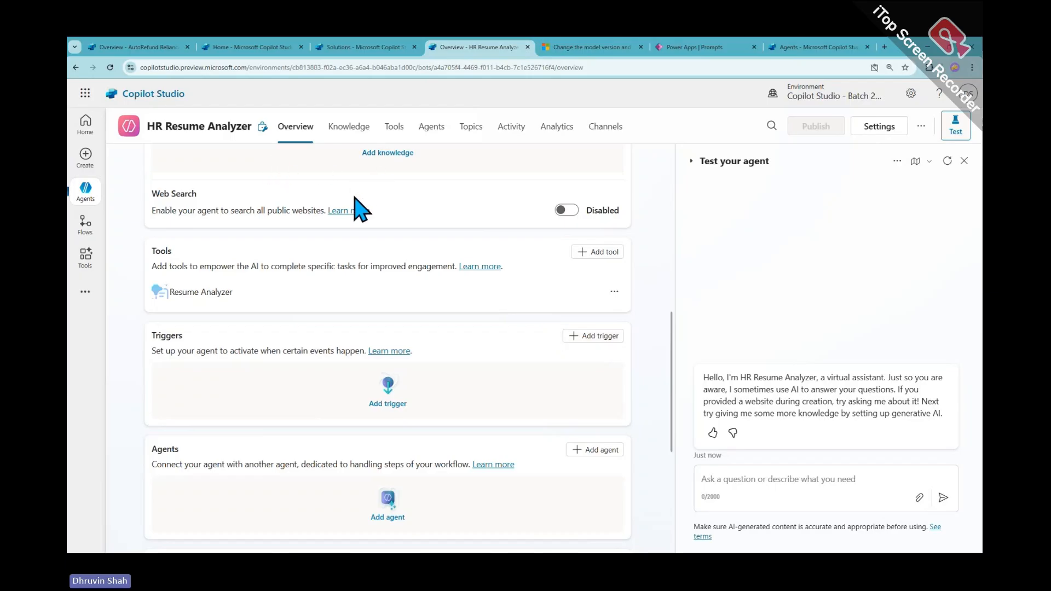
scroll(411, 345, up, 8)
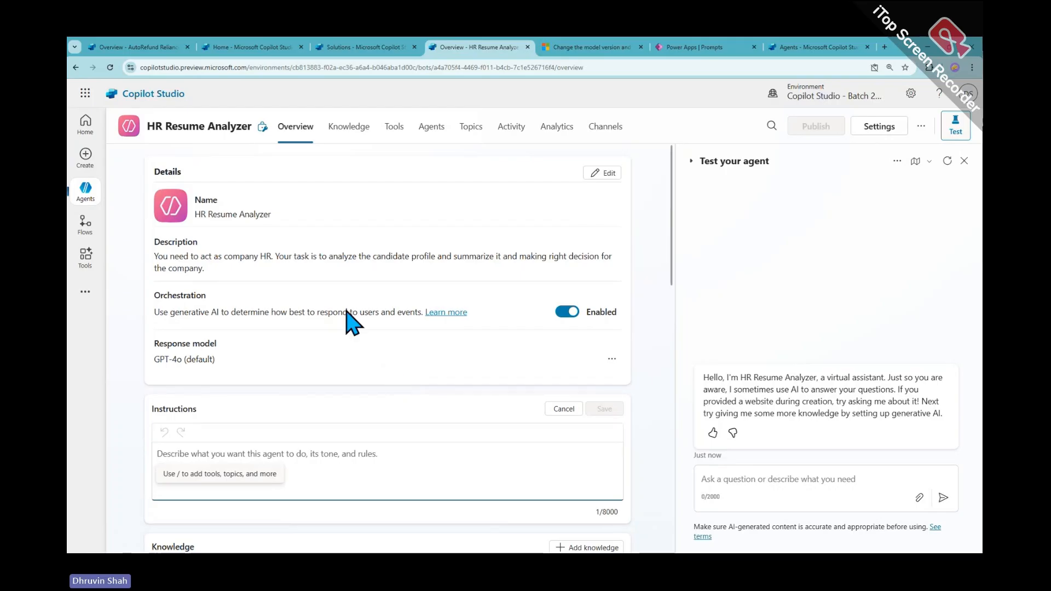
click(403, 131)
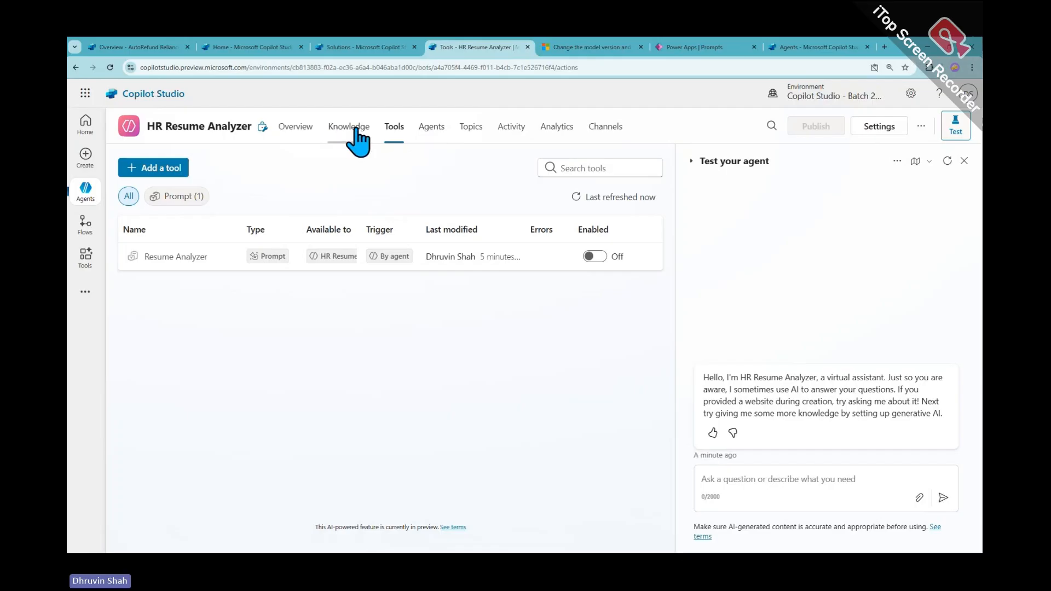
Check the HR Resume Analyzer agent's Agents and Tools tabs, ending on the environment-wide Tools list
click(303, 127)
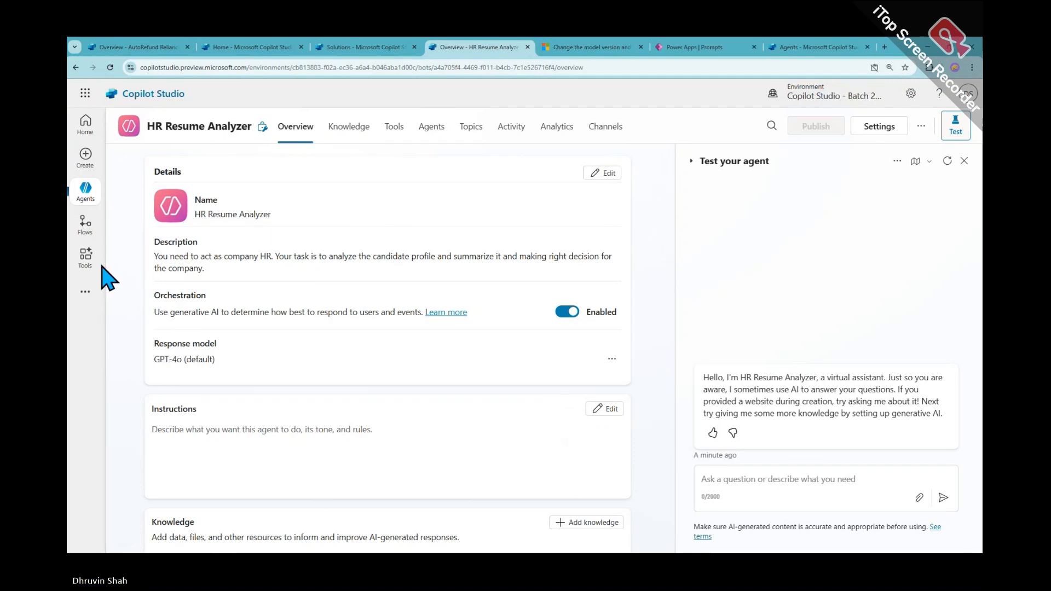
click(86, 257)
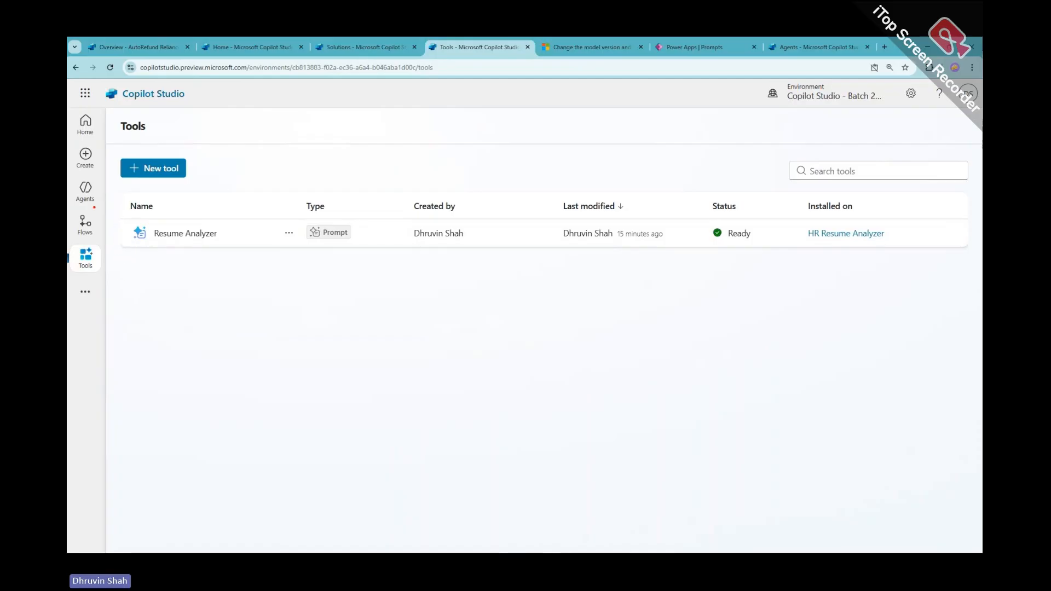
click(88, 193)
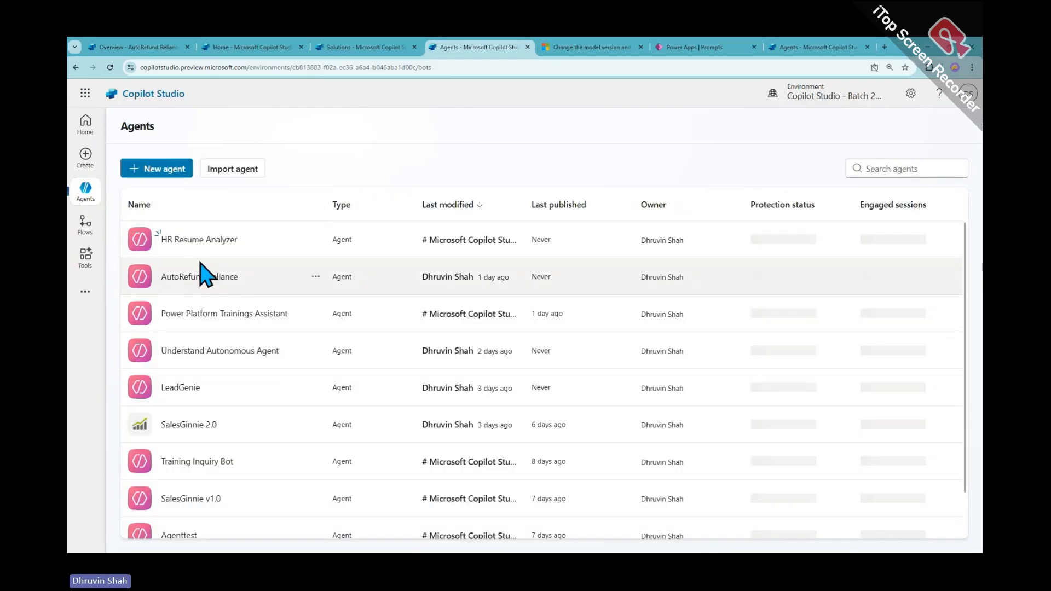
click(222, 241)
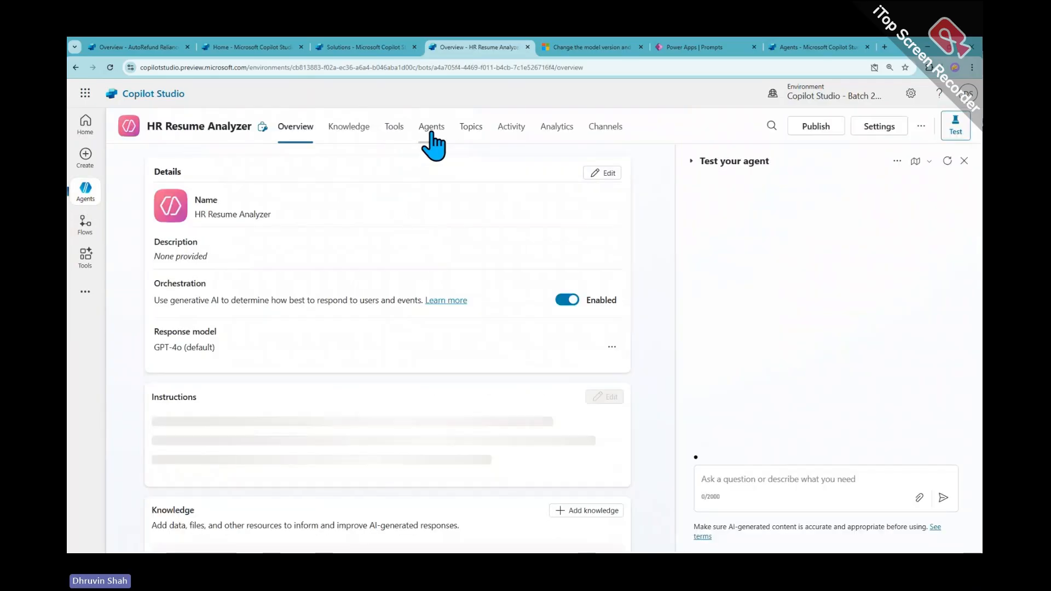
click(431, 143)
click(394, 134)
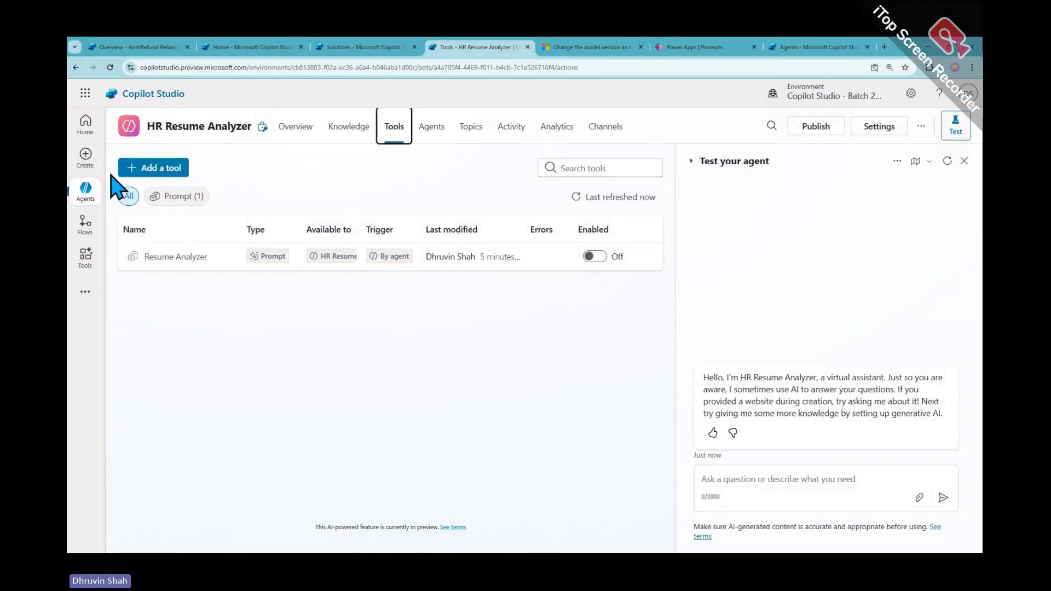
click(90, 263)
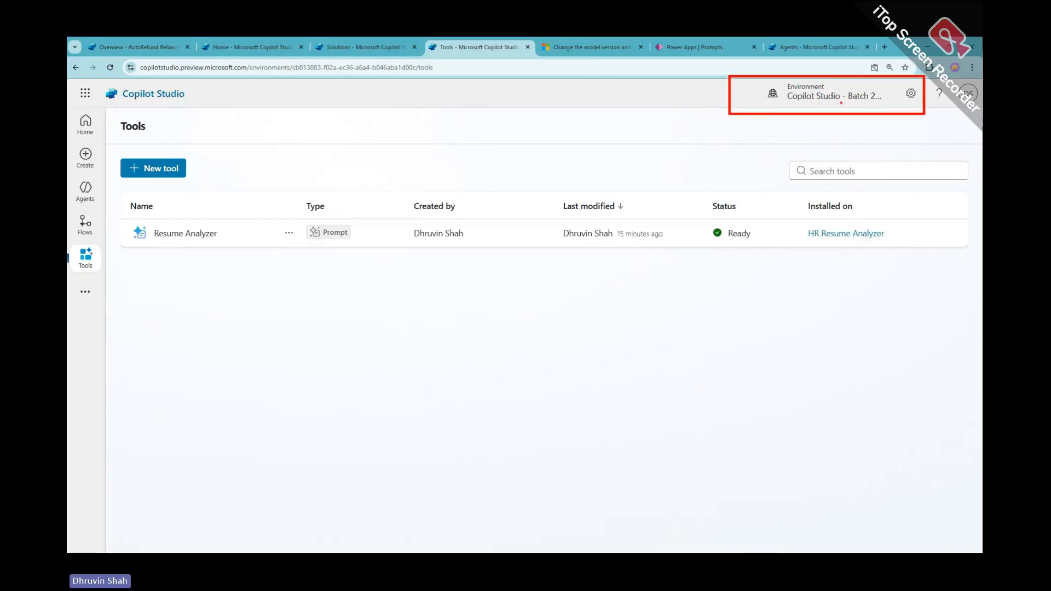
Dismiss the environment picker, annotate the Resume Analyzer row, and open its Tool Details page
click(831, 96)
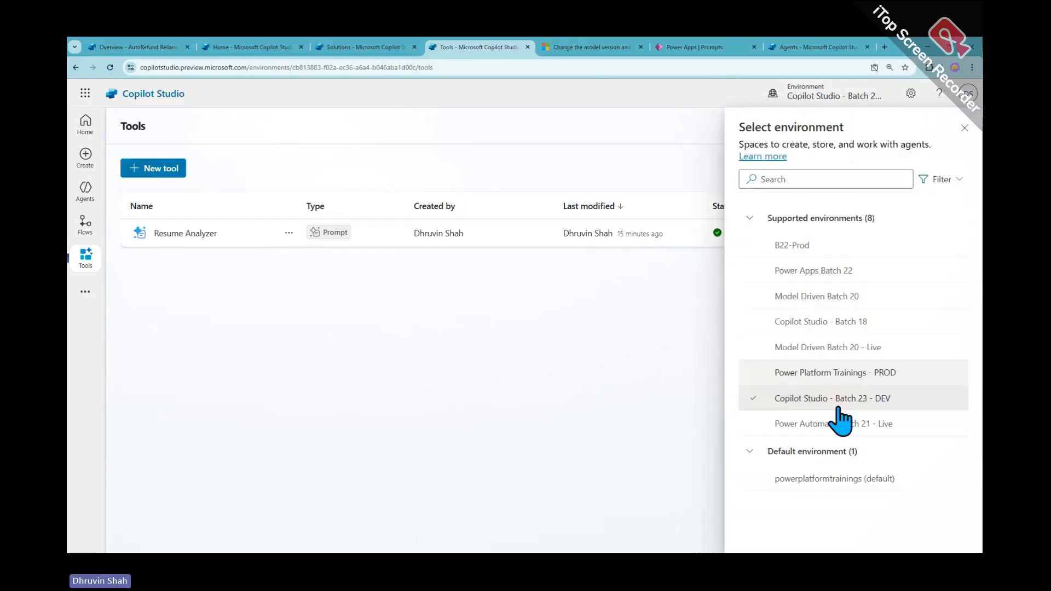
click(816, 101)
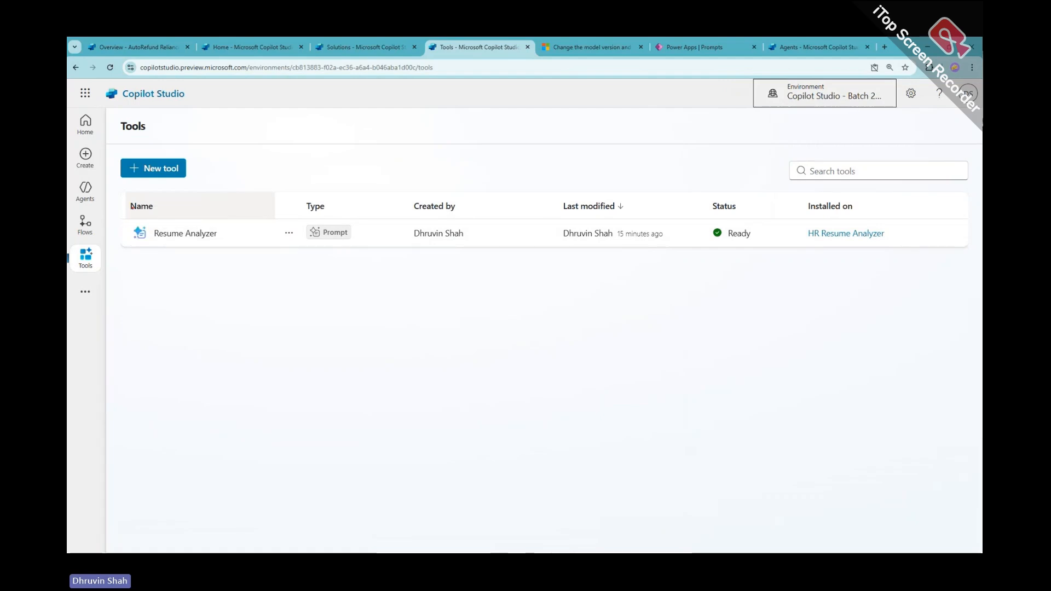
drag(123, 201, 918, 260)
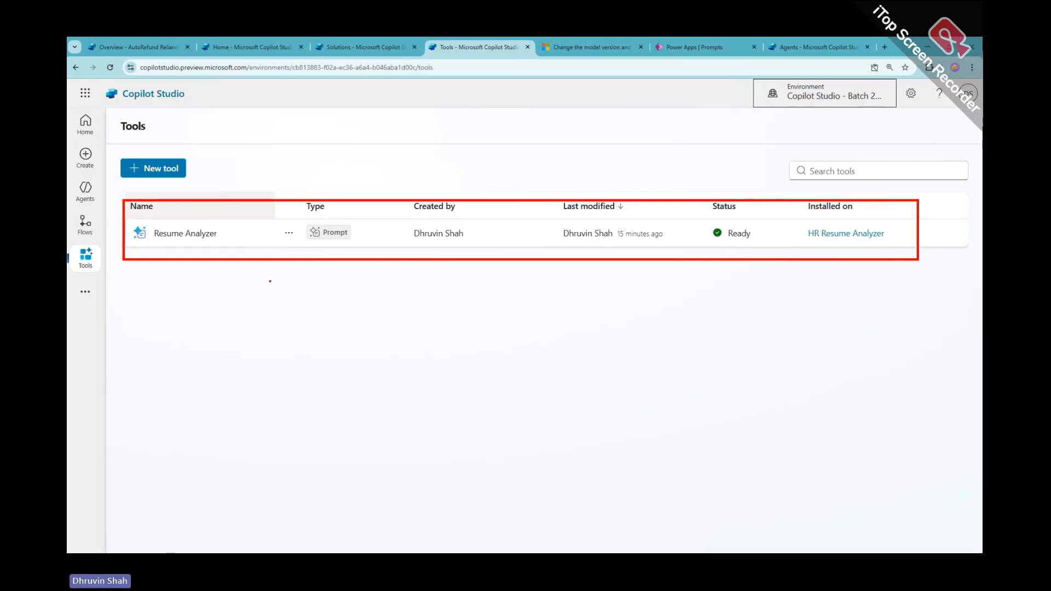
drag(220, 301, 271, 276)
mouse_move(248, 273)
mouse_down()
mouse_move(284, 274)
mouse_move(270, 299)
mouse_up()
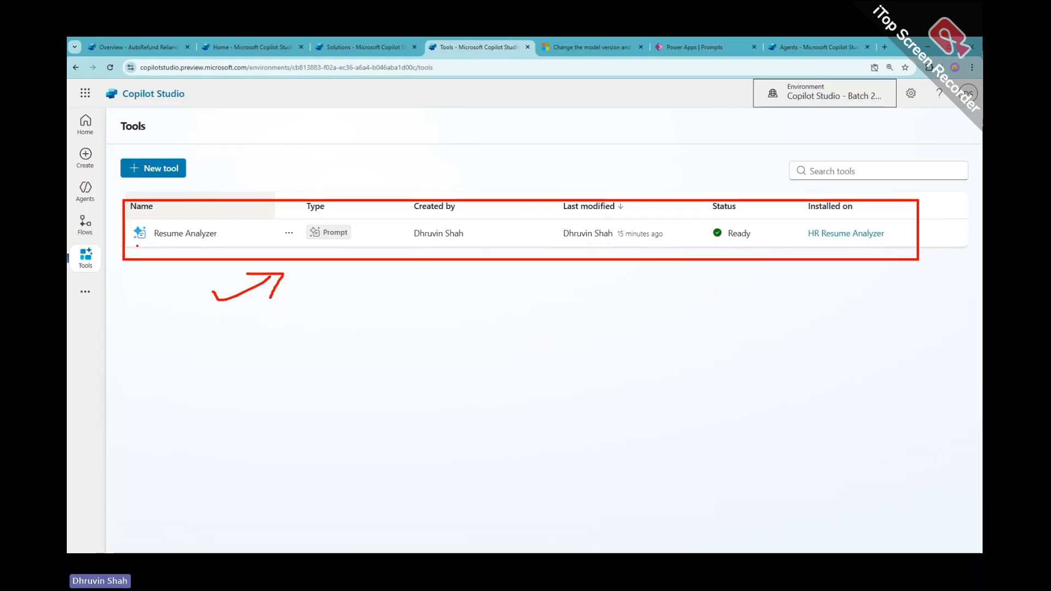
mouse_move(135, 246)
mouse_down()
mouse_move(240, 248)
mouse_move(210, 244)
mouse_up()
mouse_move(766, 114)
mouse_down()
mouse_move(796, 77)
mouse_move(761, 105)
mouse_up()
drag(764, 114, 840, 112)
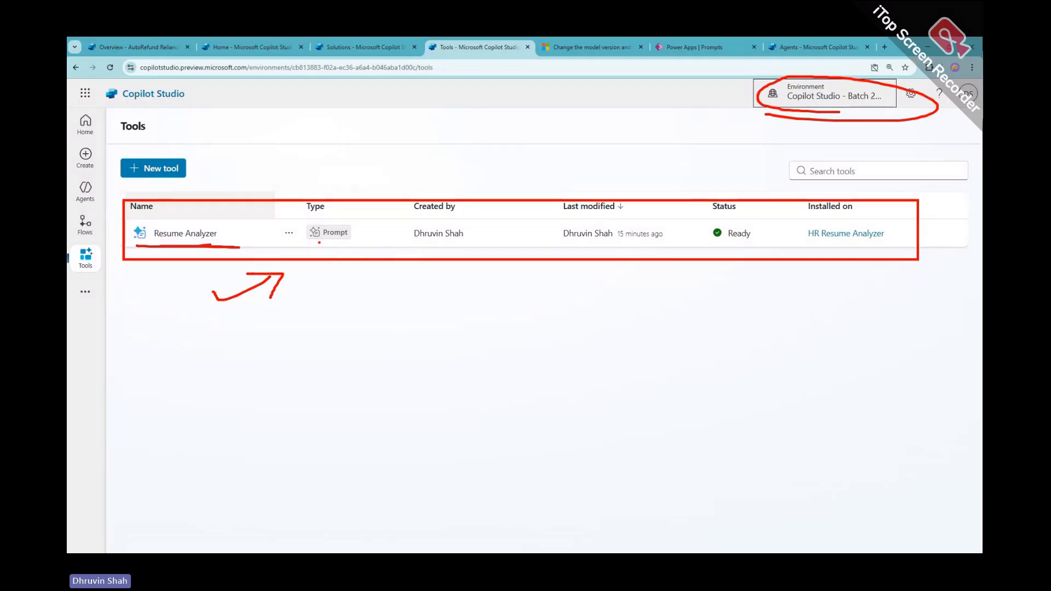
click(160, 235)
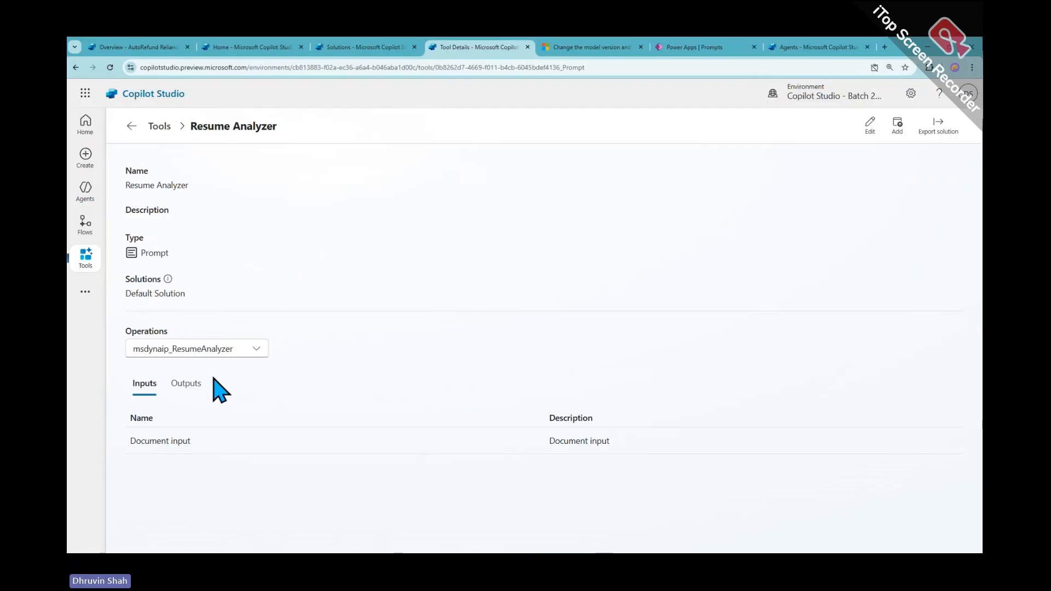
Add Resume Analyzer to the AutoRefund Reliance agent, described as 'This is useful for Resume or CV Analysis'
click(897, 127)
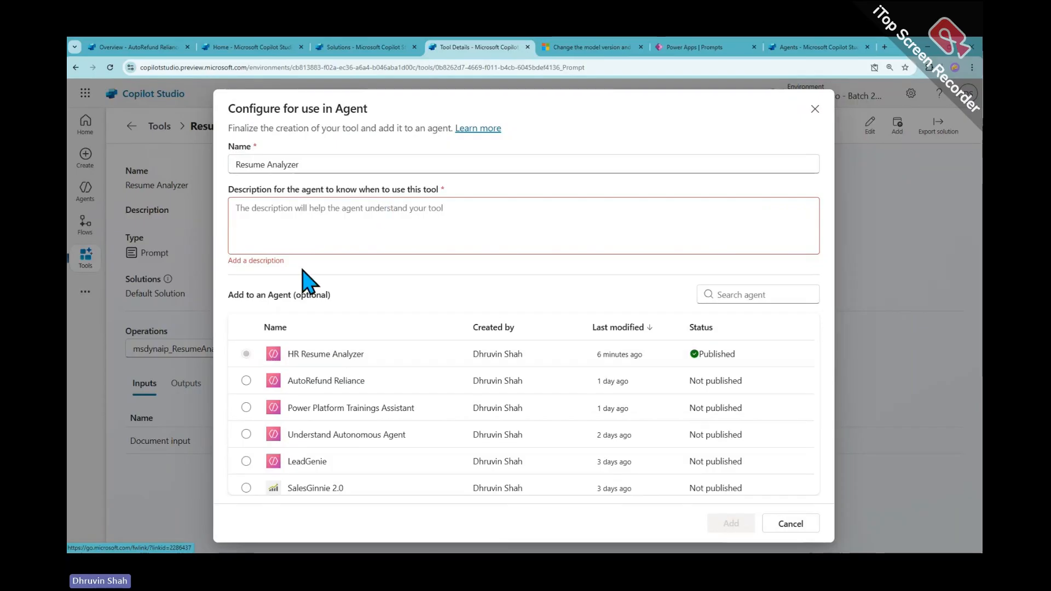
scroll(305, 413, down, 2)
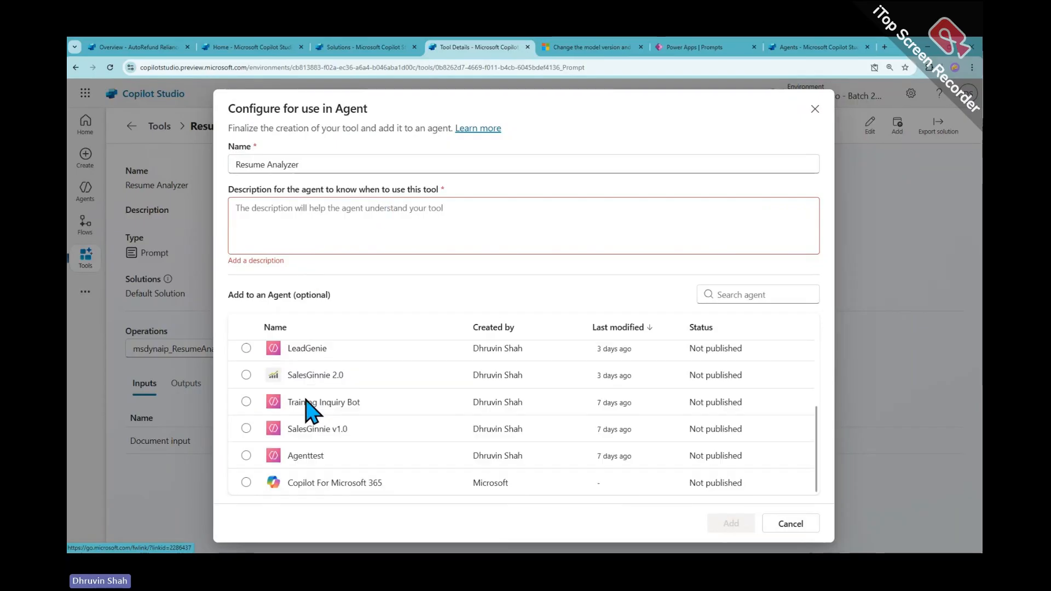
click(246, 373)
click(246, 401)
click(277, 221)
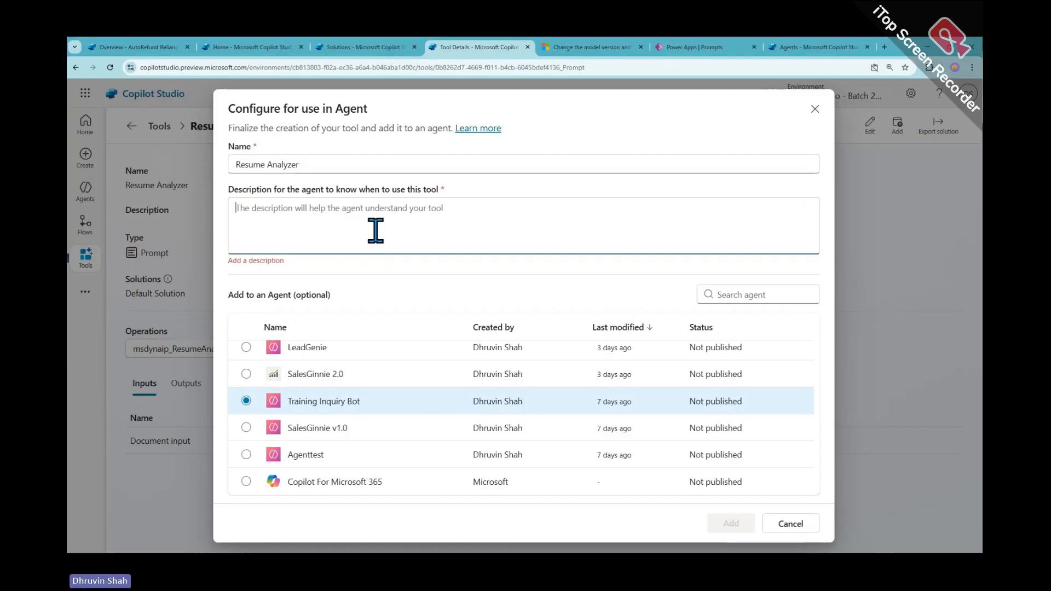
text(This is useful for)
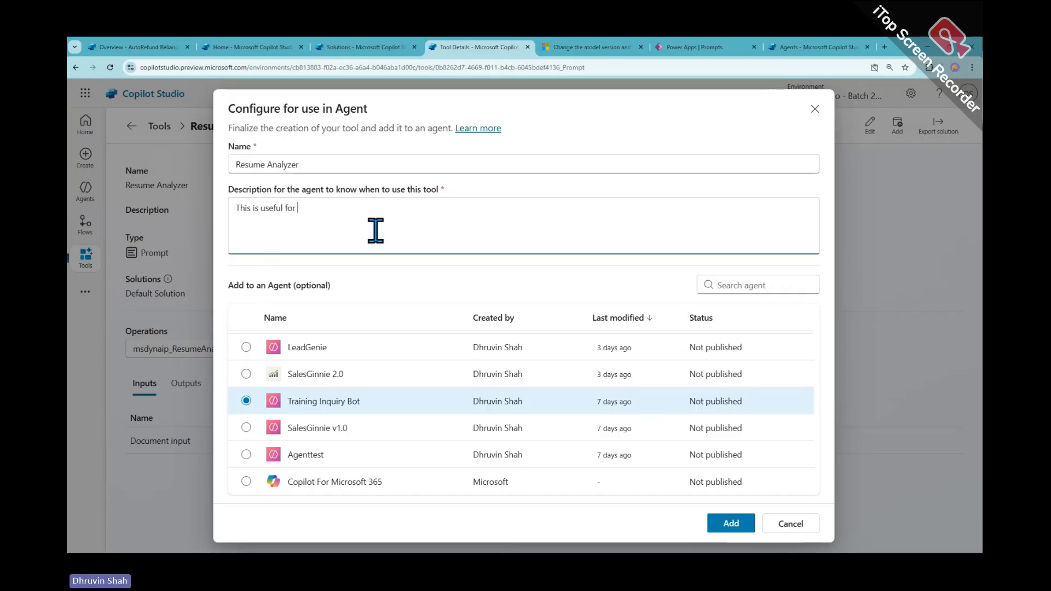
text( Resume or CV Aa)
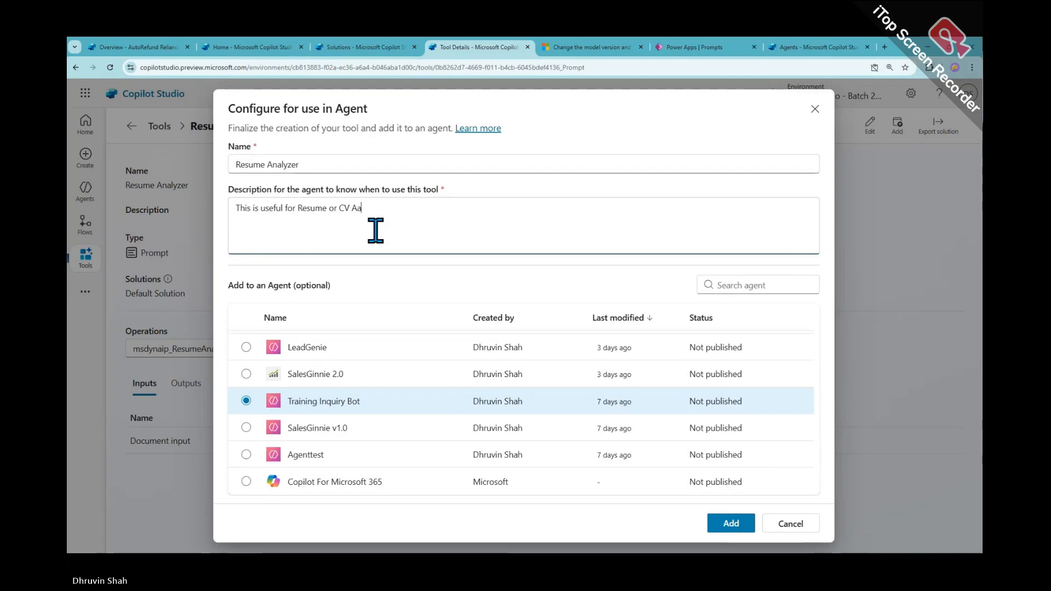
key(BackSpace)
text(nalysis)
scroll(446, 413, up, 2)
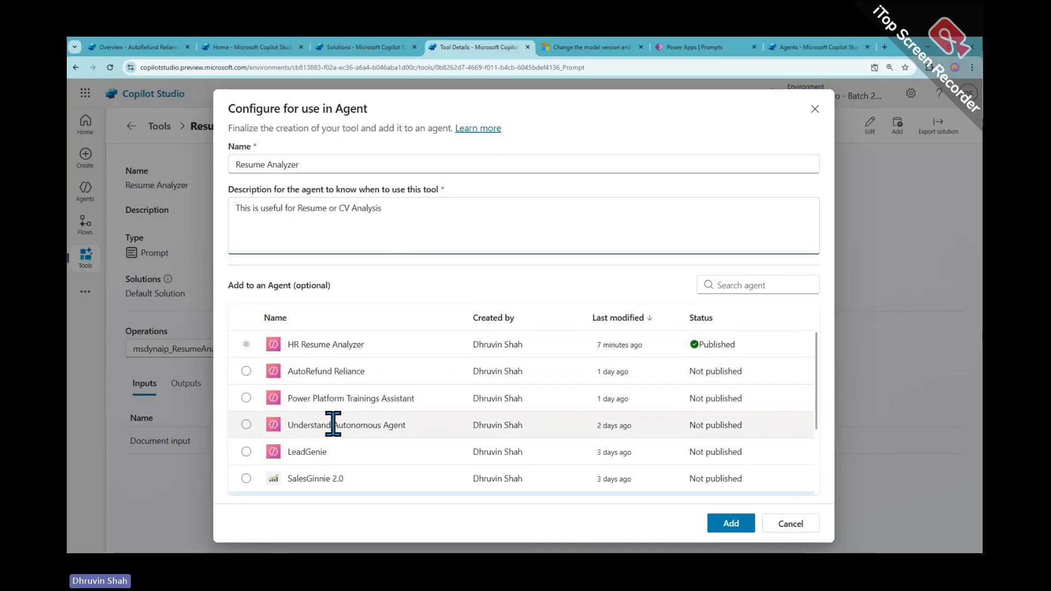
click(246, 372)
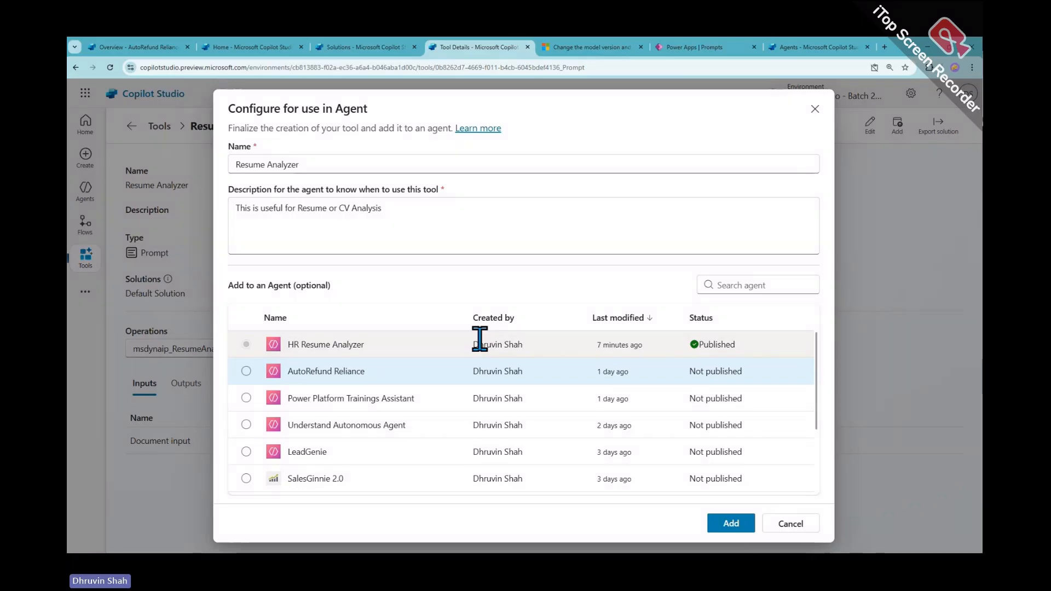
In Power Apps, switch to the Copilot Studio - Batch 23 - DEV environment and list its prompts, pointing out Resume Analyzer
click(684, 48)
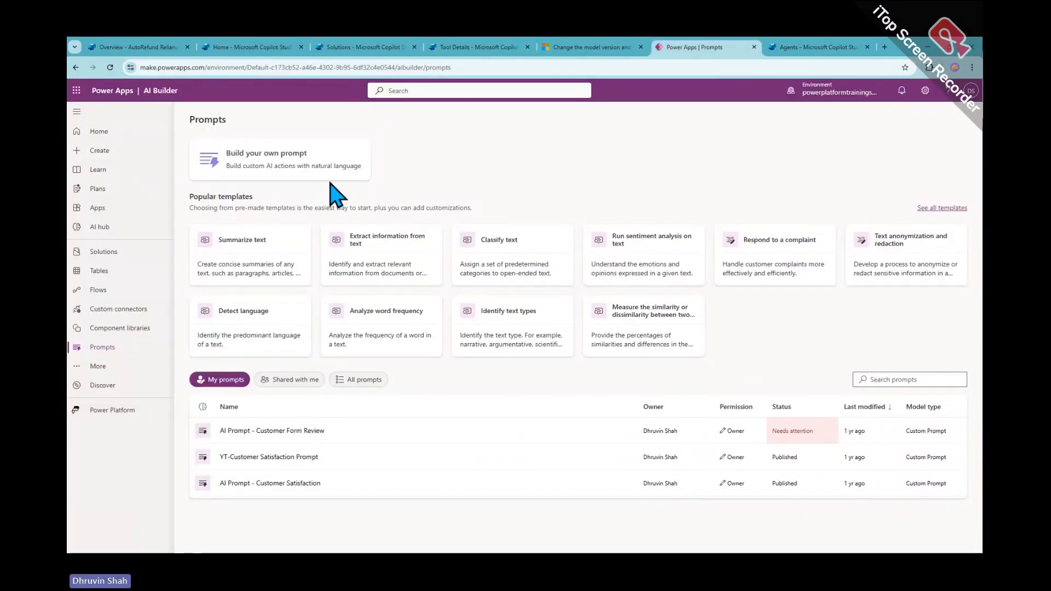
click(832, 92)
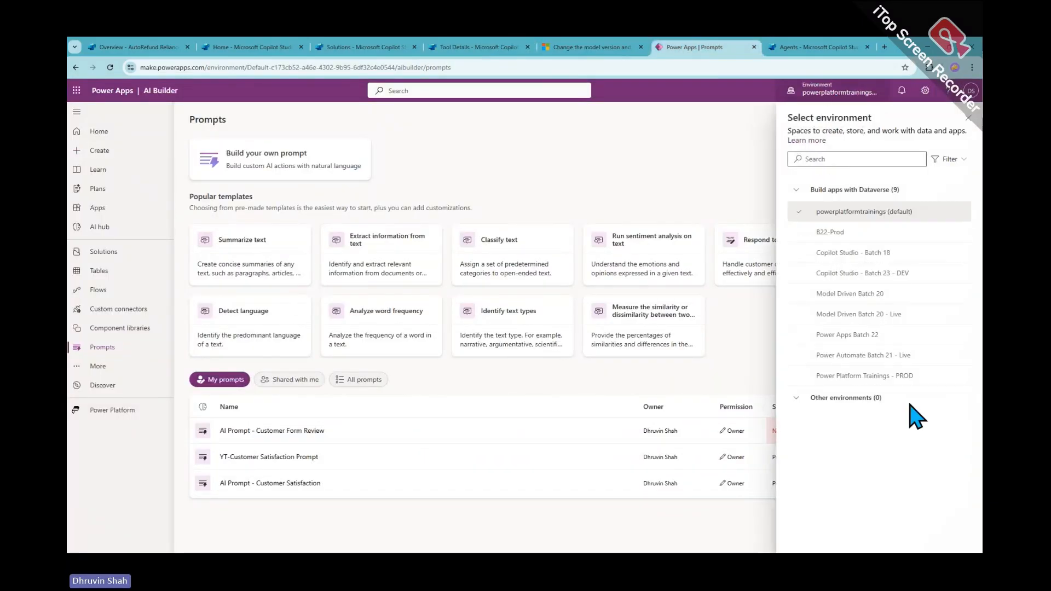
click(845, 273)
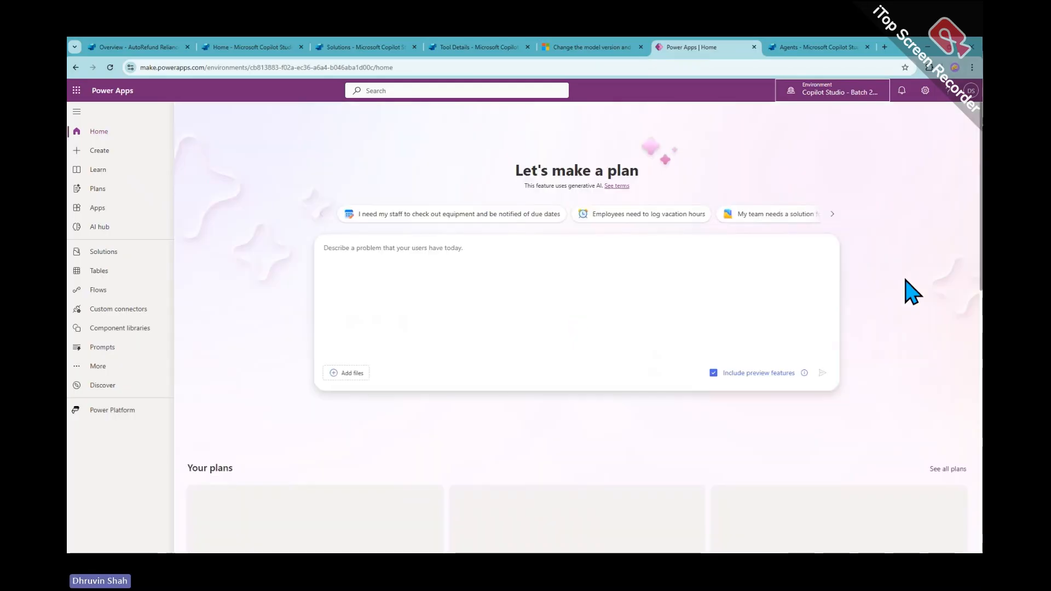
click(141, 352)
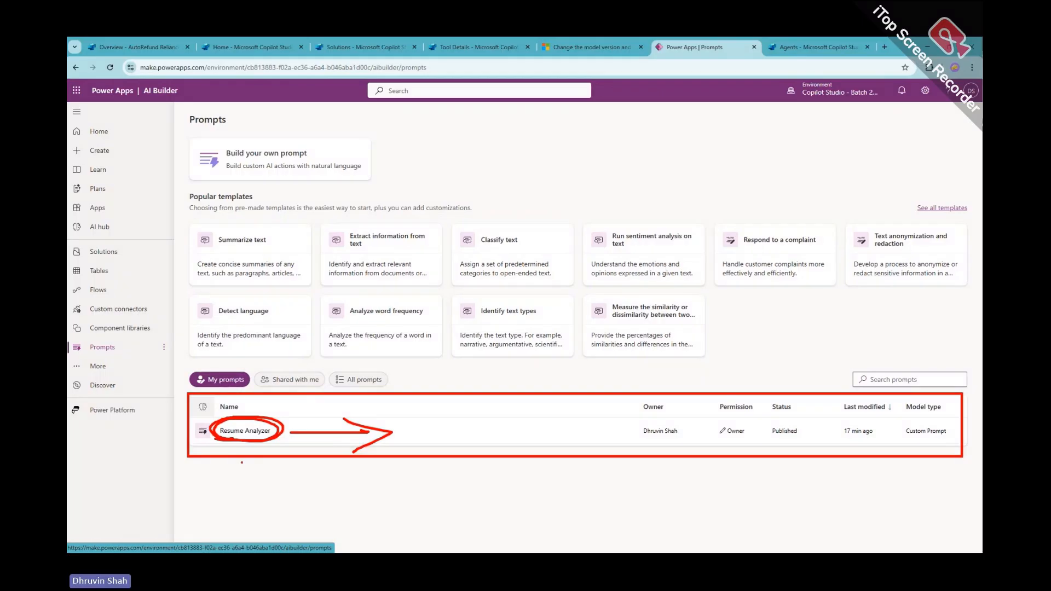
drag(242, 458, 249, 502)
Return to the top of the AutoRefund Reliance agent's Overview page
click(146, 48)
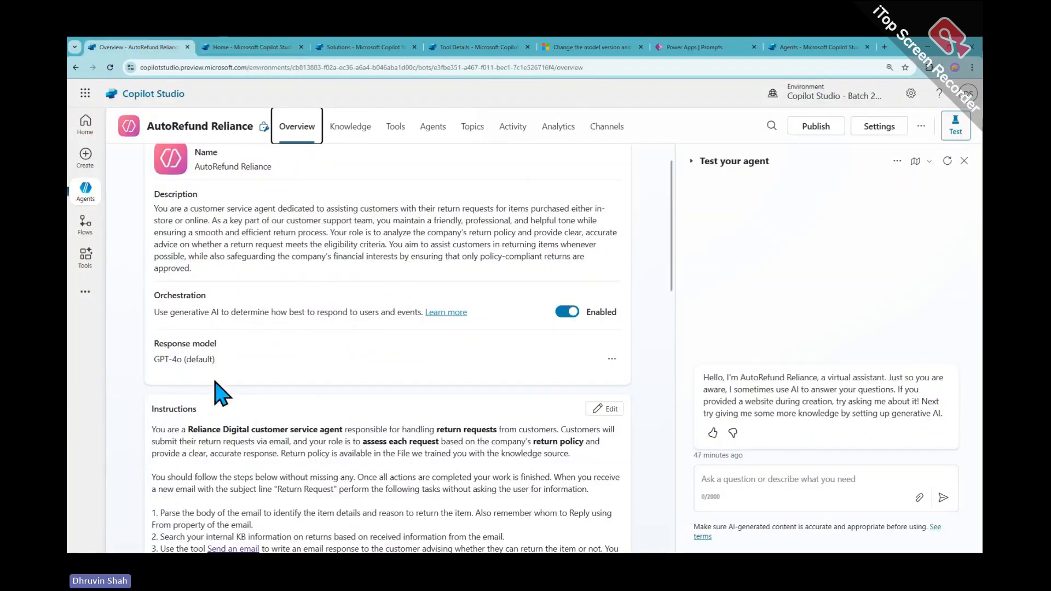
scroll(288, 476, up, 1)
scroll(288, 476, up, 1)
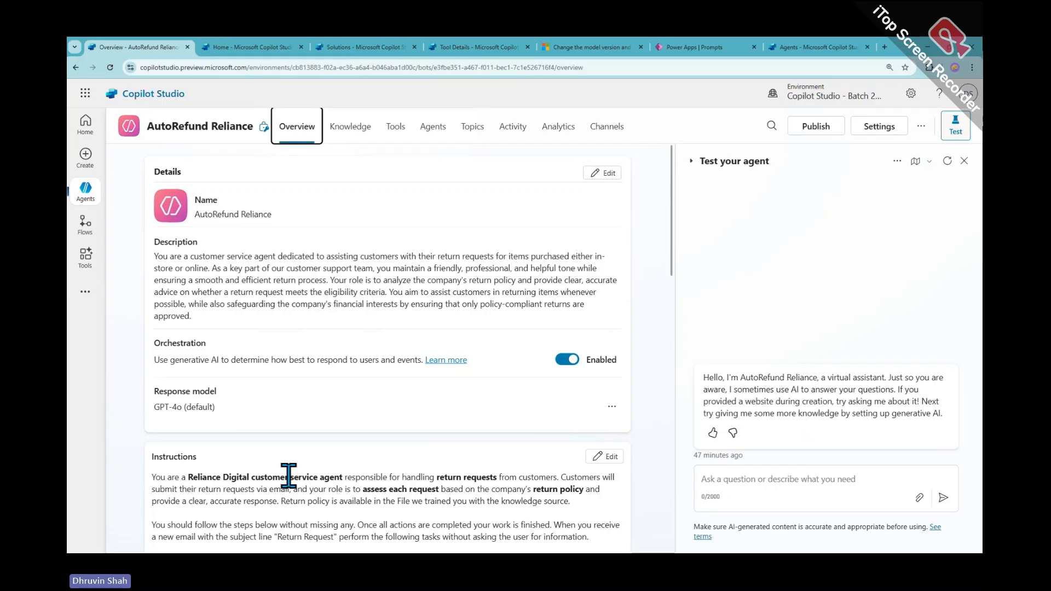
Dismiss the new-agent notice on the solution page, then reload the Copilot Studio Home page
click(247, 48)
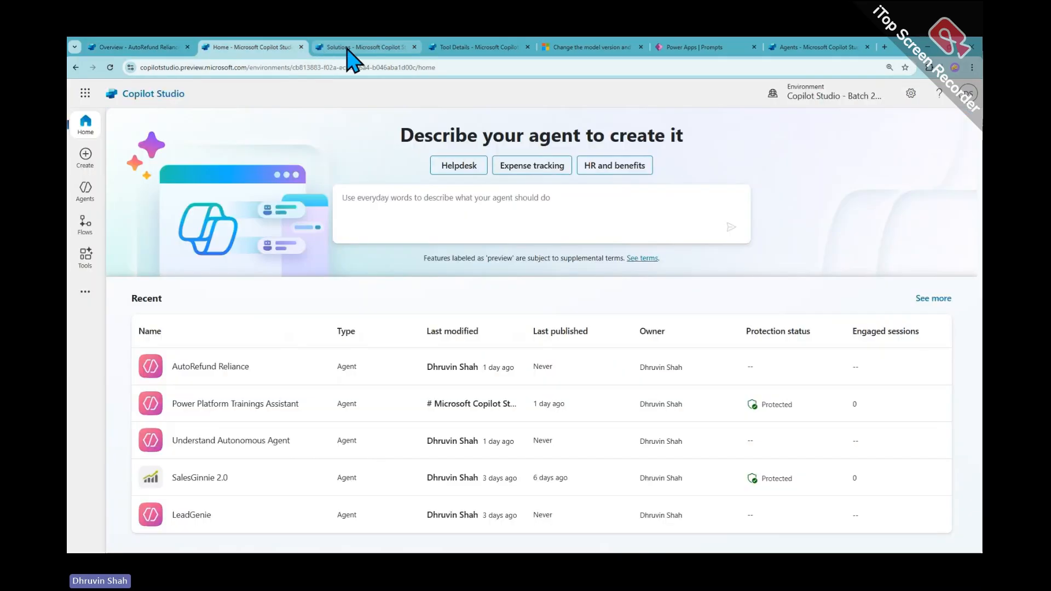
click(348, 48)
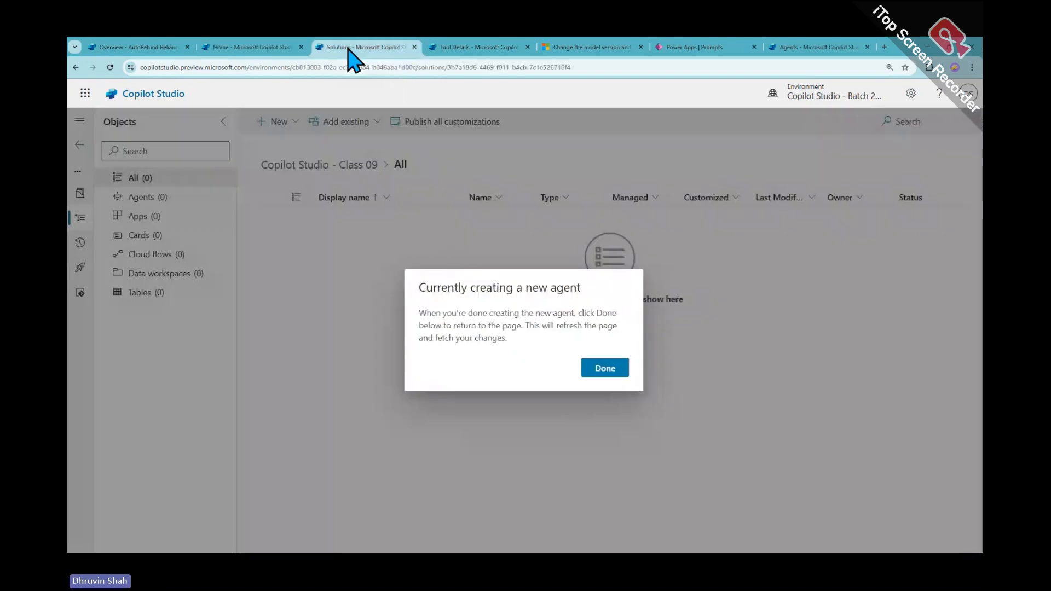
click(620, 368)
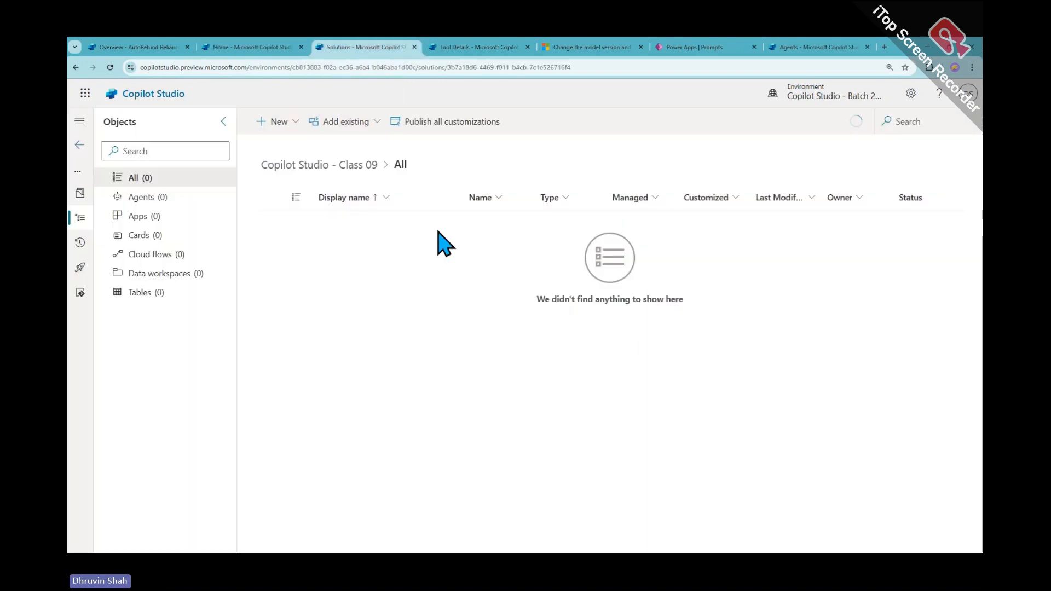
click(254, 48)
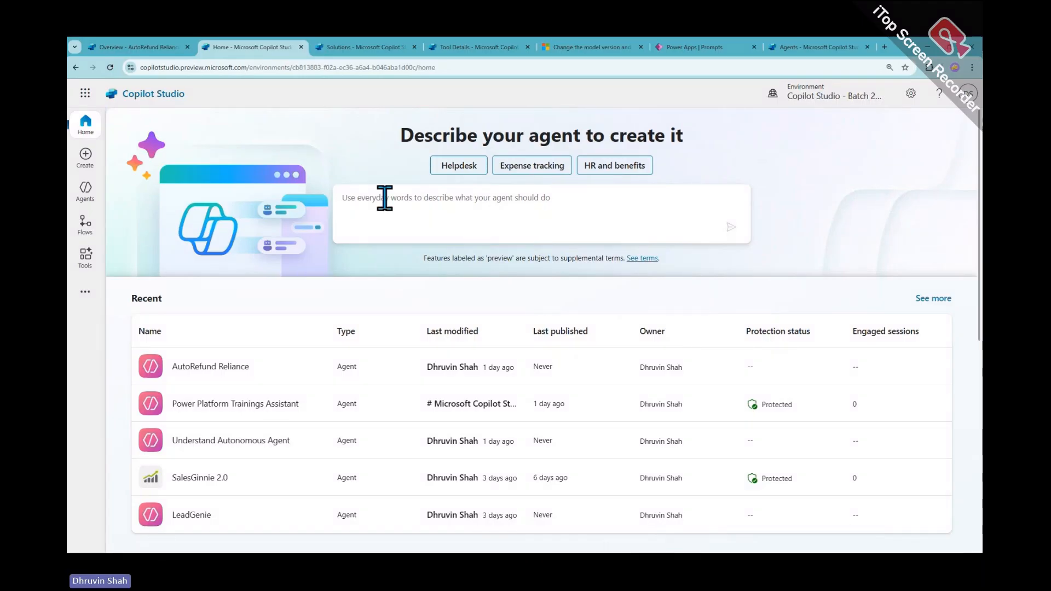
click(111, 67)
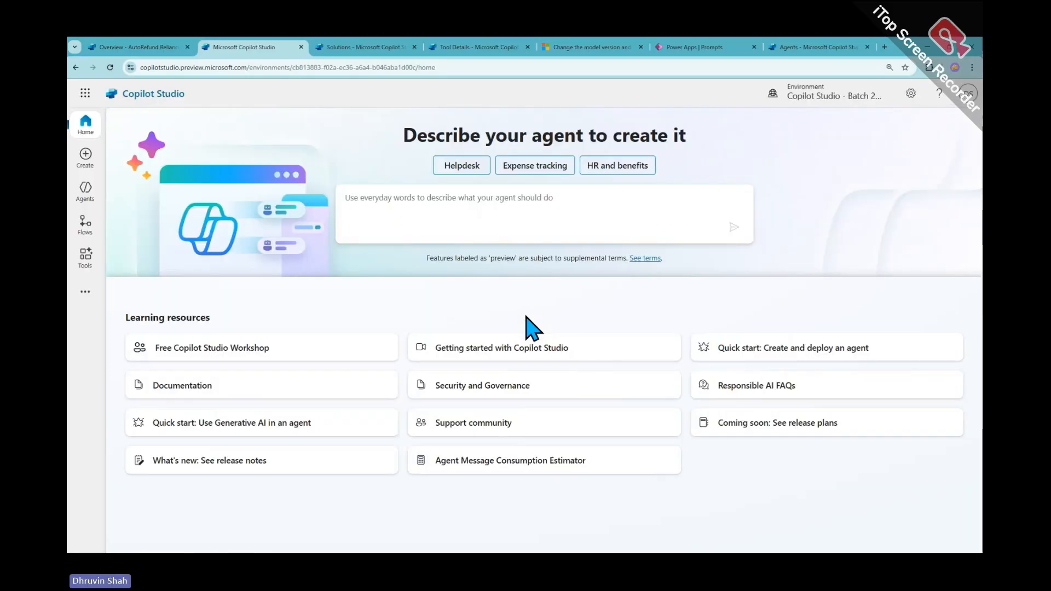
Open the HR Resume Analyzer agent's Tools page listing the attached Resume Analyzer prompt
click(91, 195)
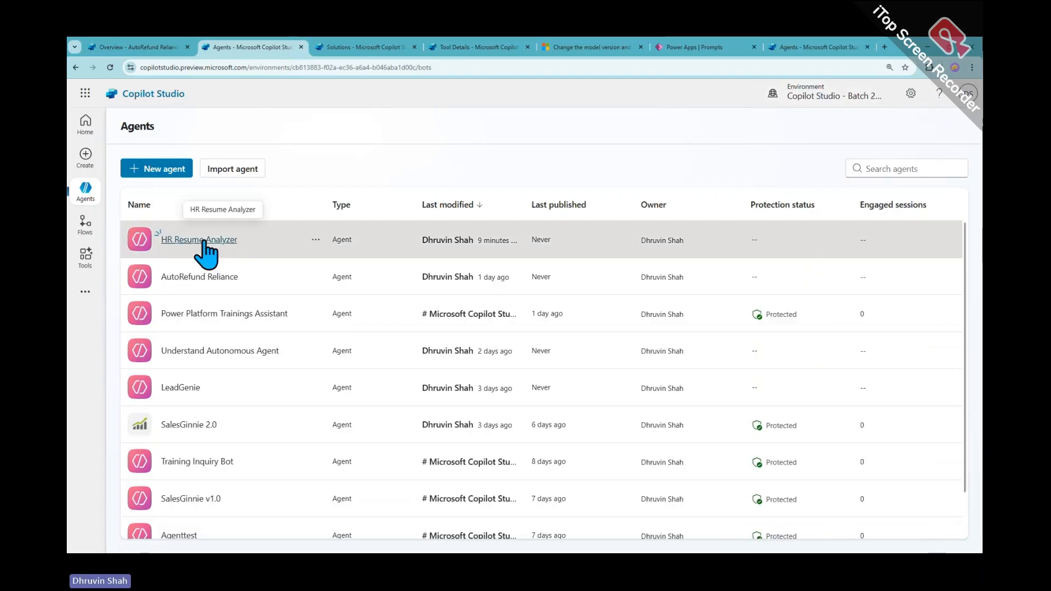
click(200, 239)
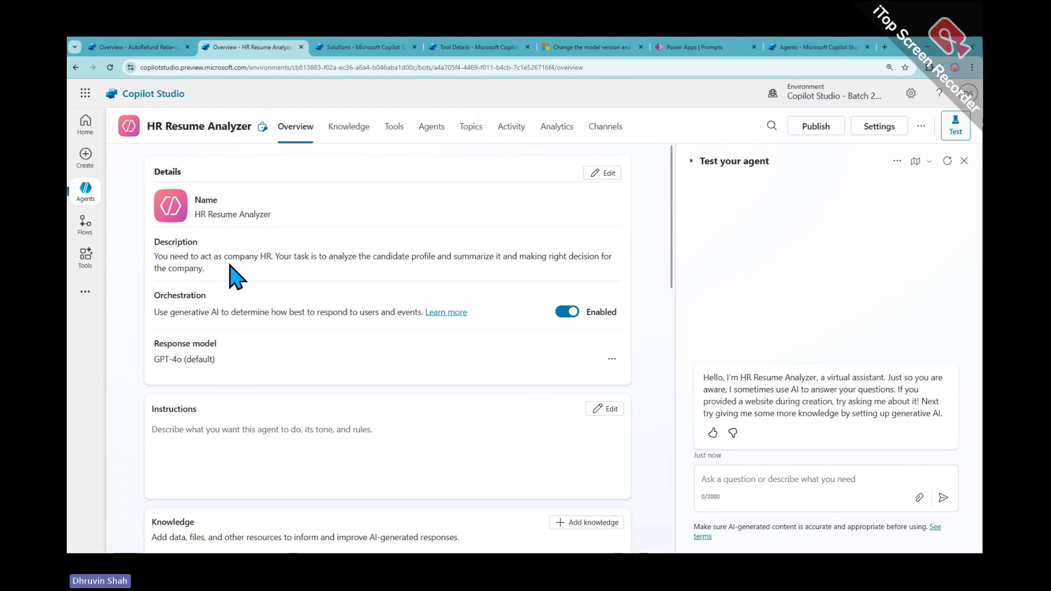
click(400, 140)
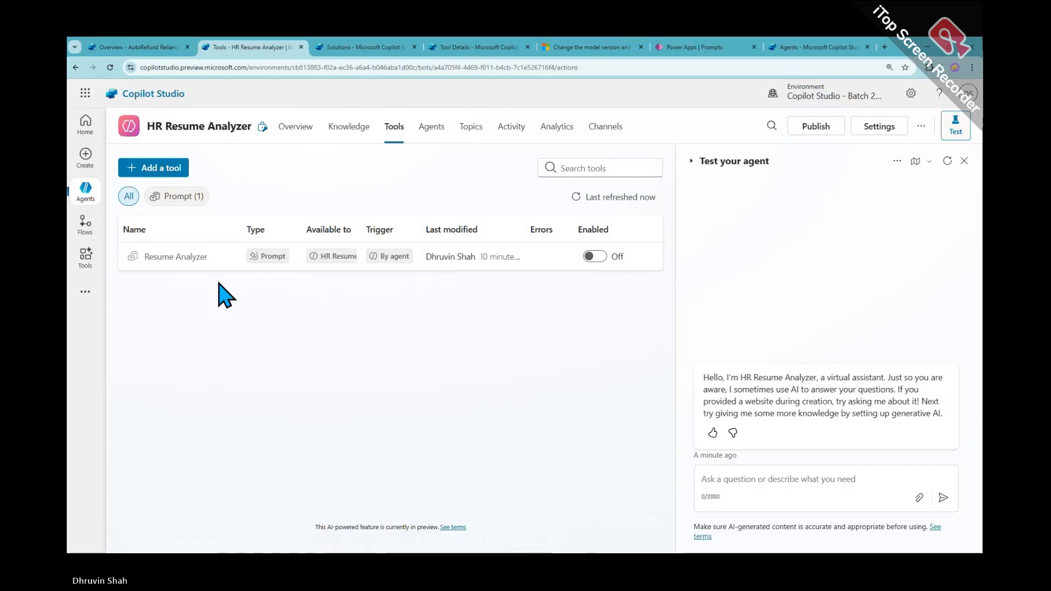
click(159, 256)
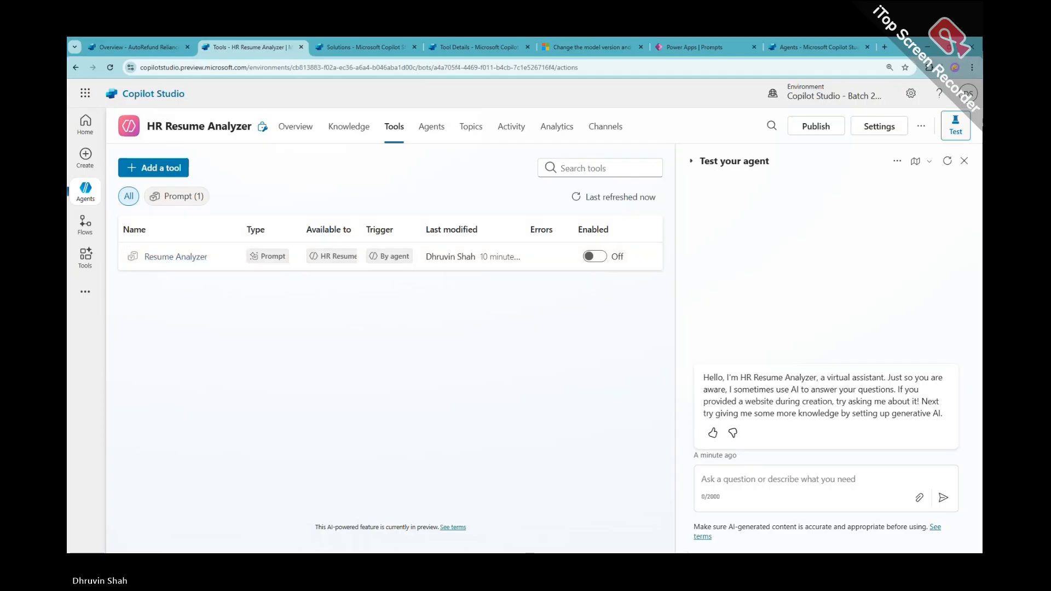
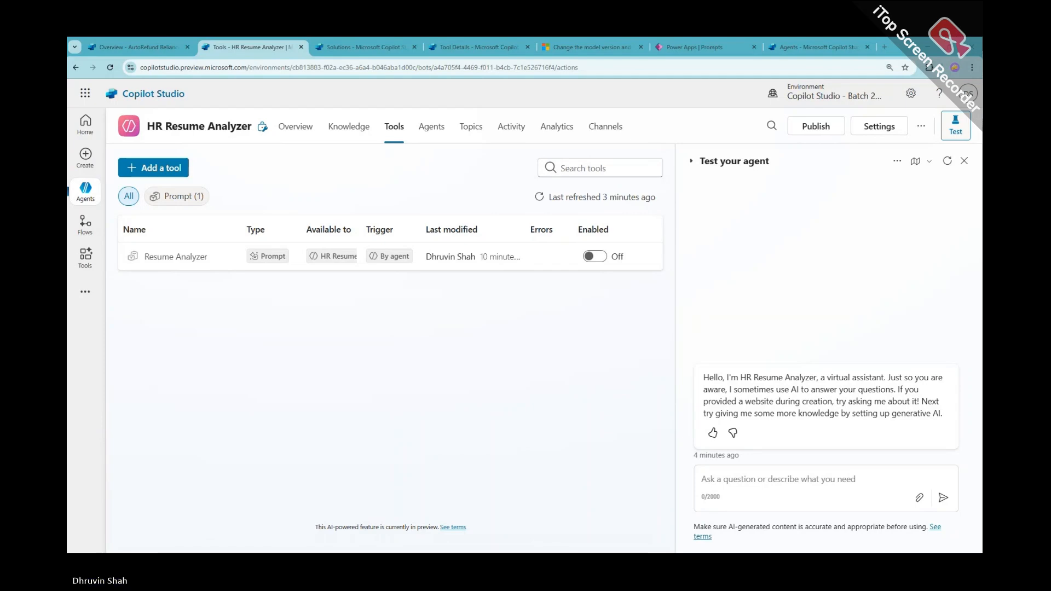
Refresh the HR Resume Analyzer agent's Tools page and bring up the Add tool dialog
click(396, 139)
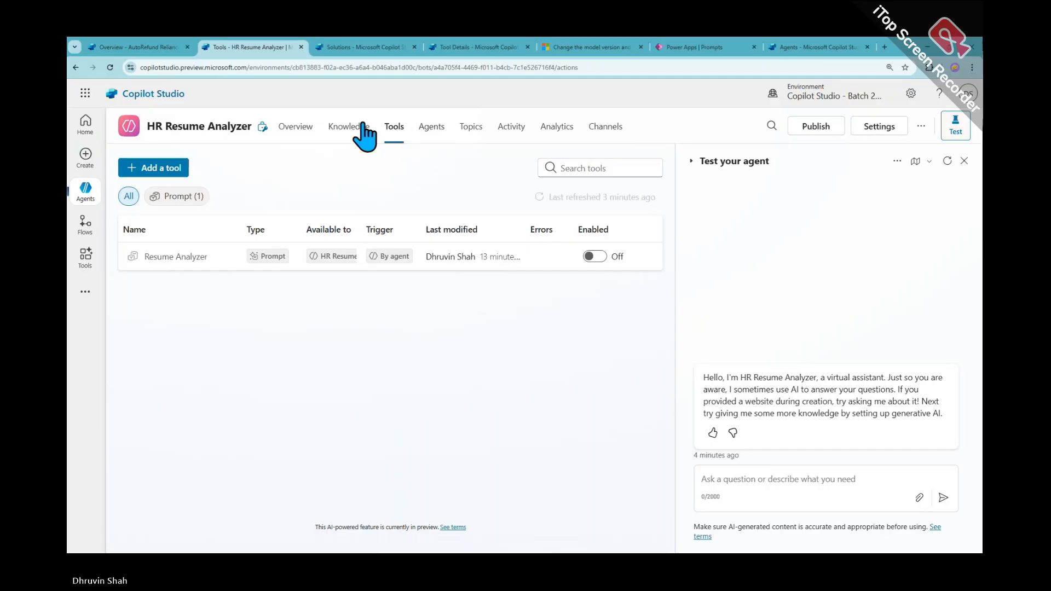
click(176, 169)
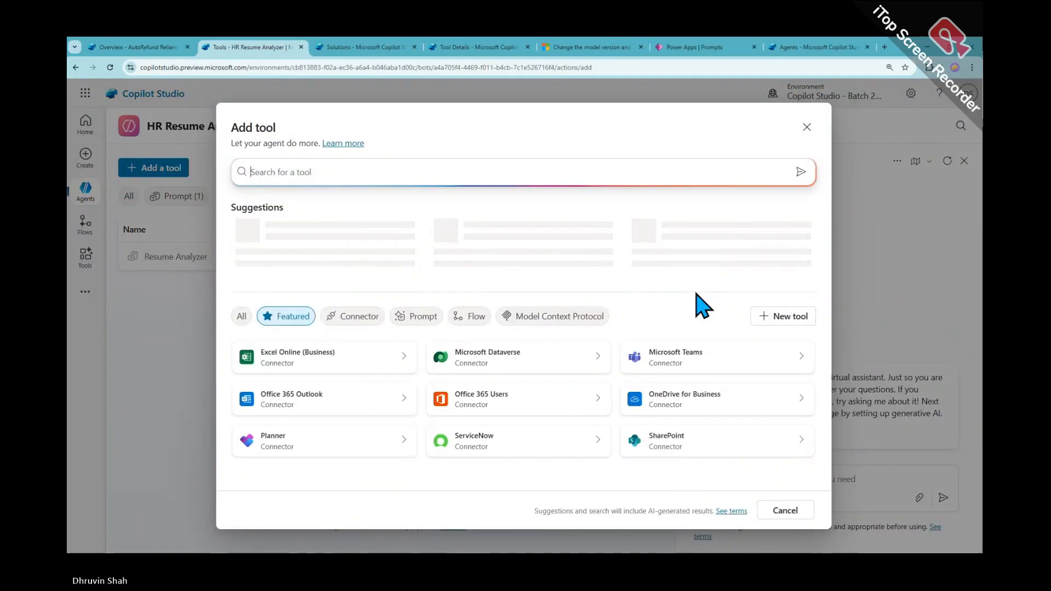
Browse the Connector, Prompt, Flow, MCP, Featured and All filters, then show the New tool choices
click(377, 318)
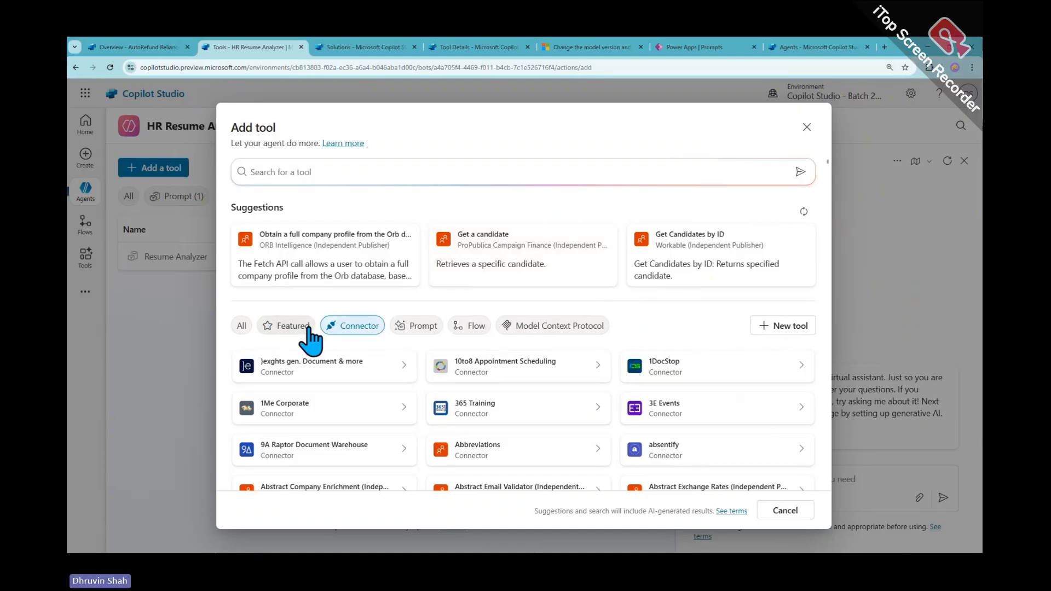
click(406, 327)
click(466, 327)
click(526, 327)
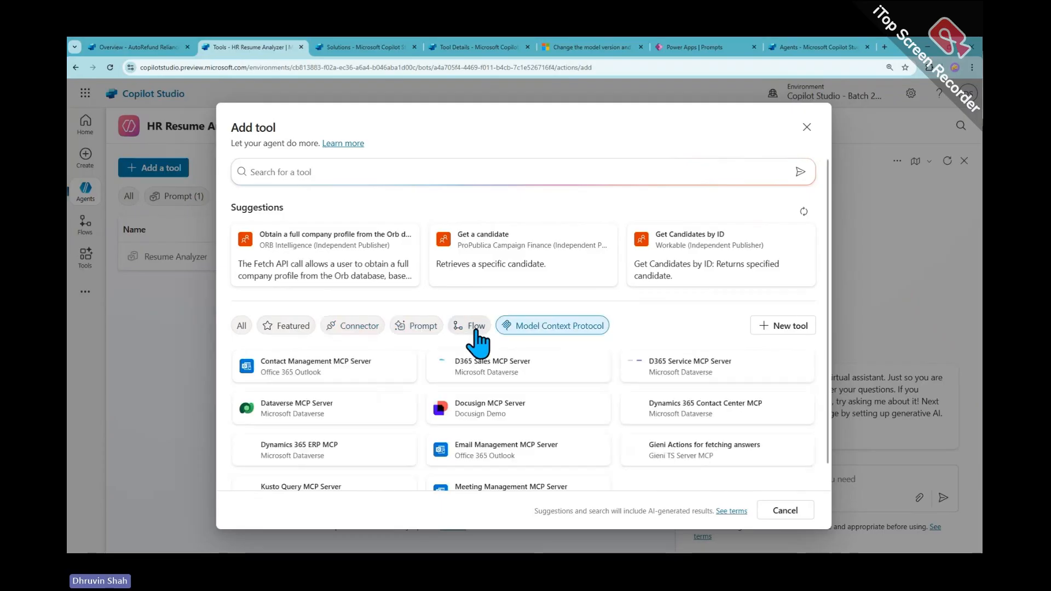
click(475, 327)
click(415, 328)
click(287, 326)
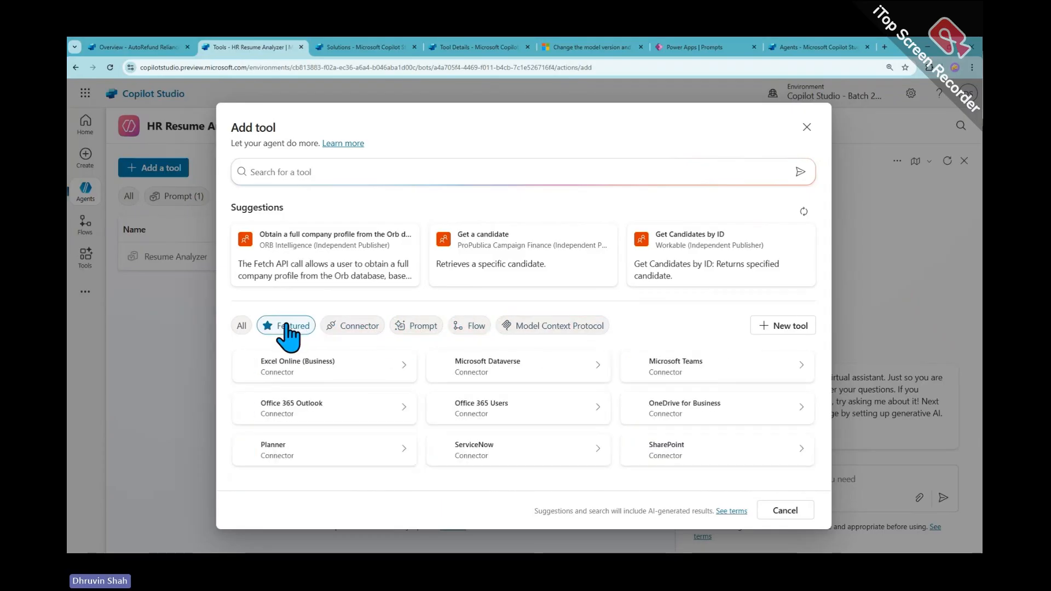
click(241, 327)
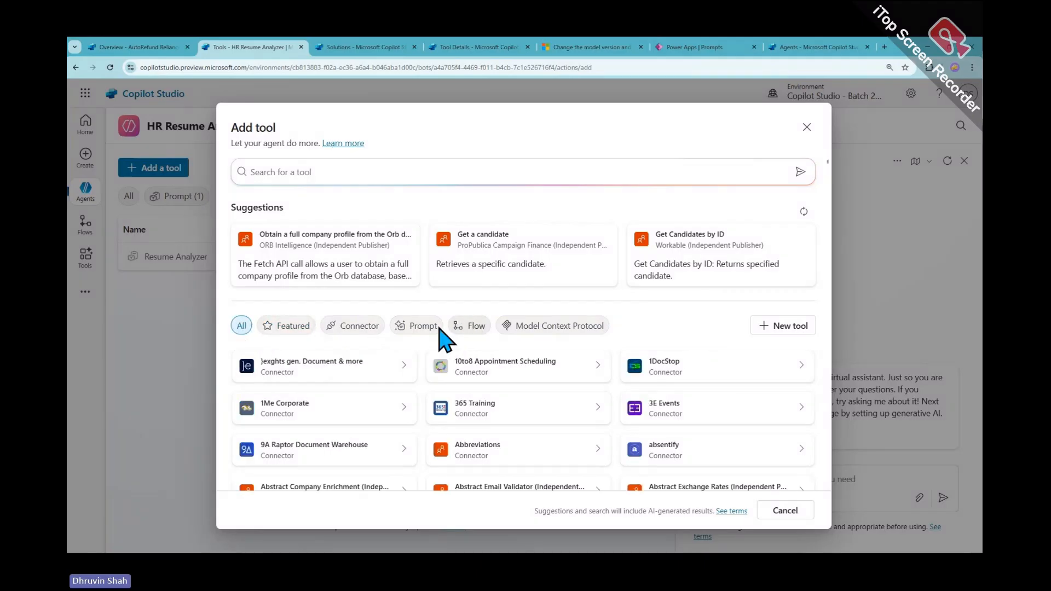
click(790, 327)
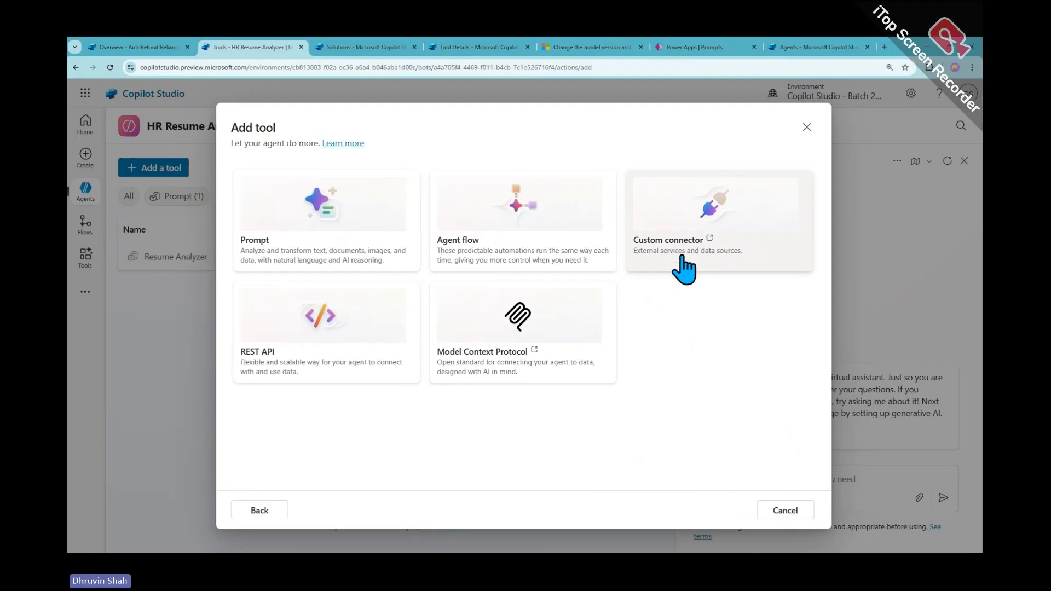
click(708, 245)
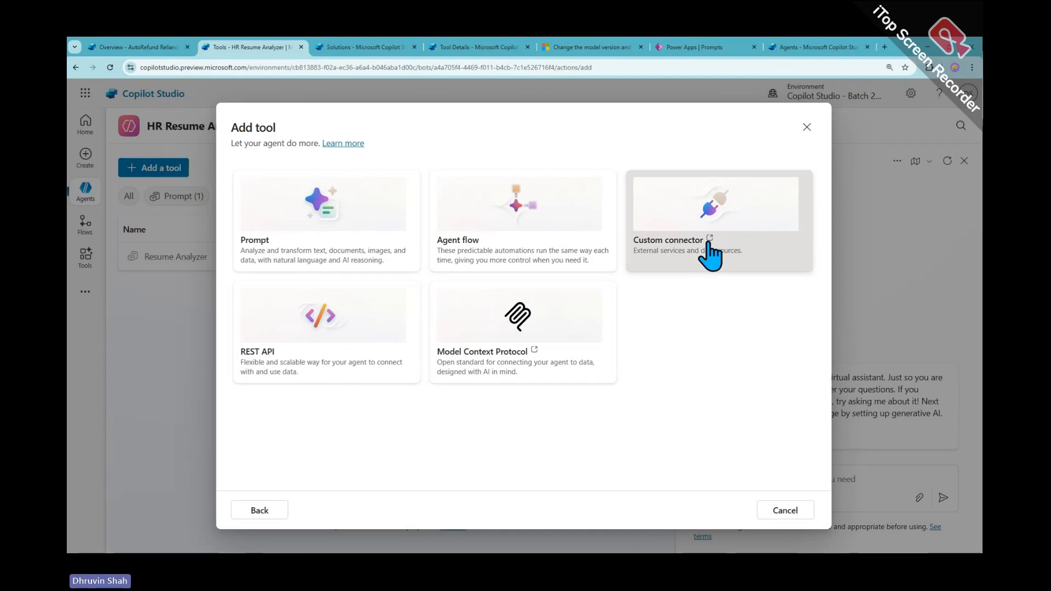
drag(708, 245, 632, 397)
click(742, 382)
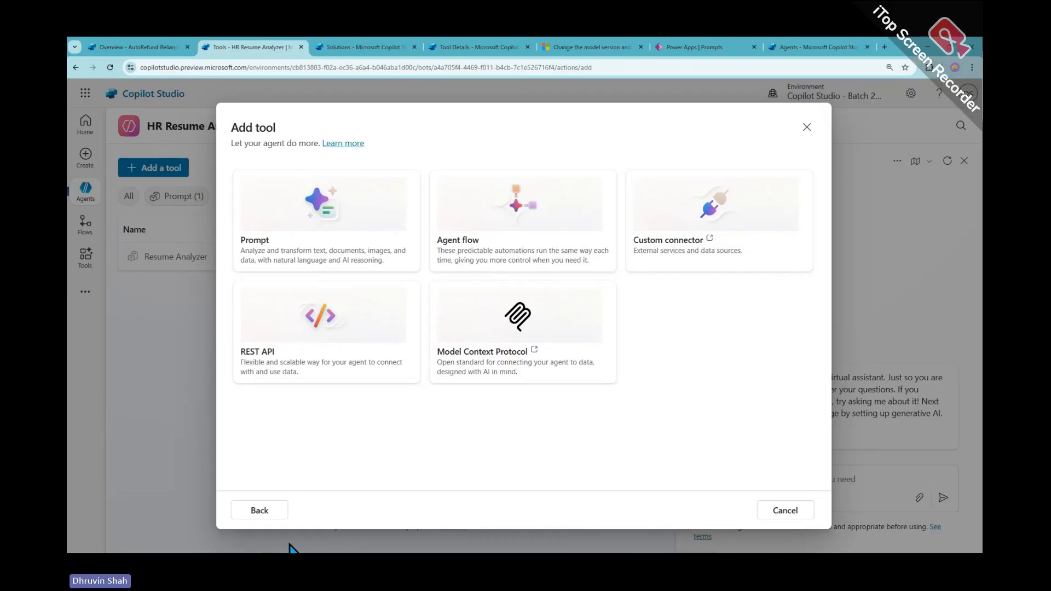
Go back from the new-tool choices to the list of all available tools
click(259, 510)
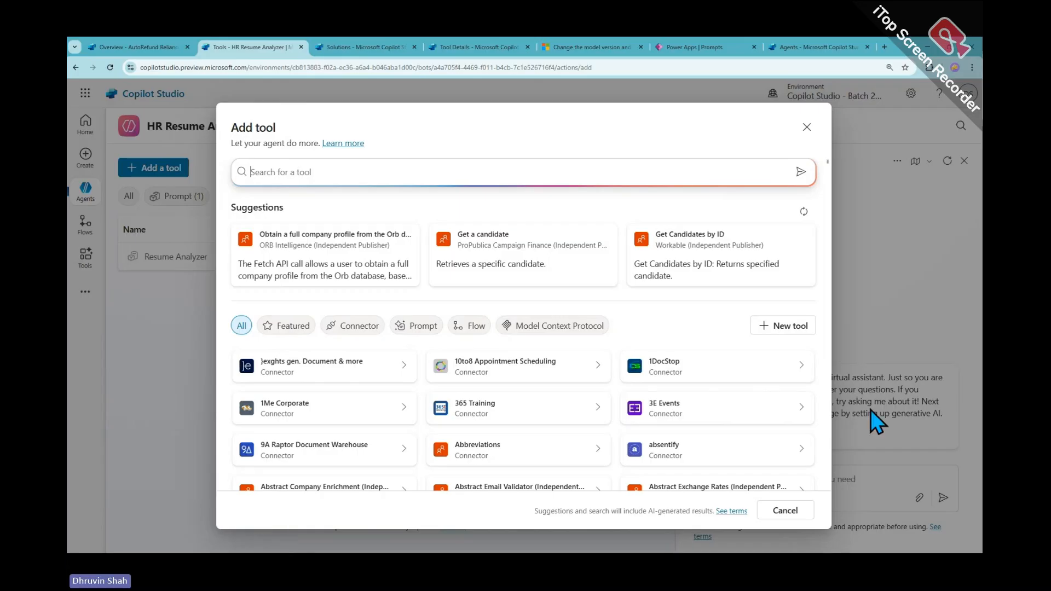
Close Add tool without adding anything, show the Agents list, and bring the Word use-case document forward
click(807, 127)
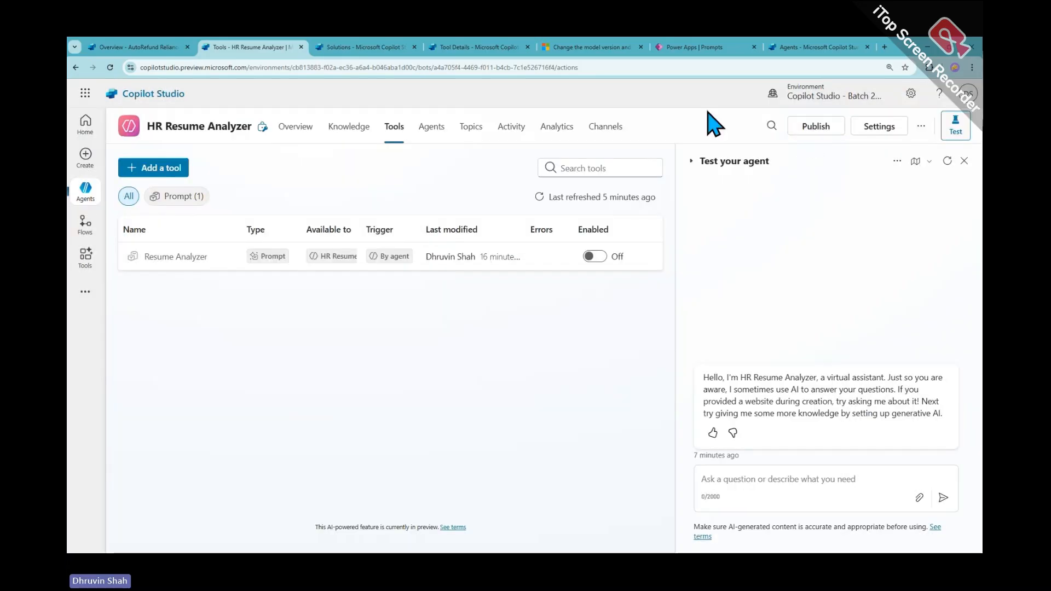
click(87, 191)
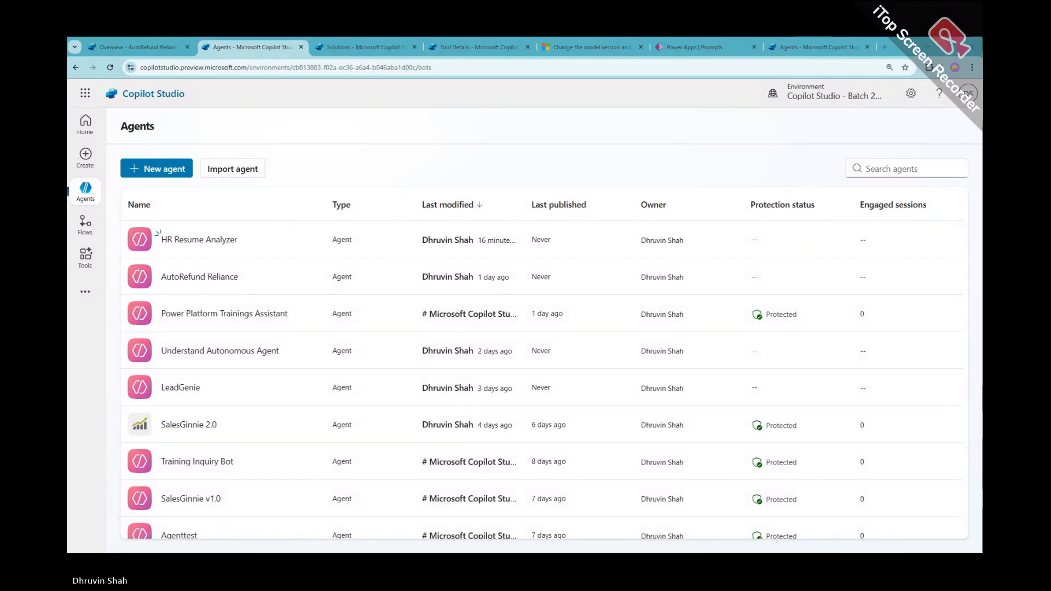
drag(68, 71, 559, 100)
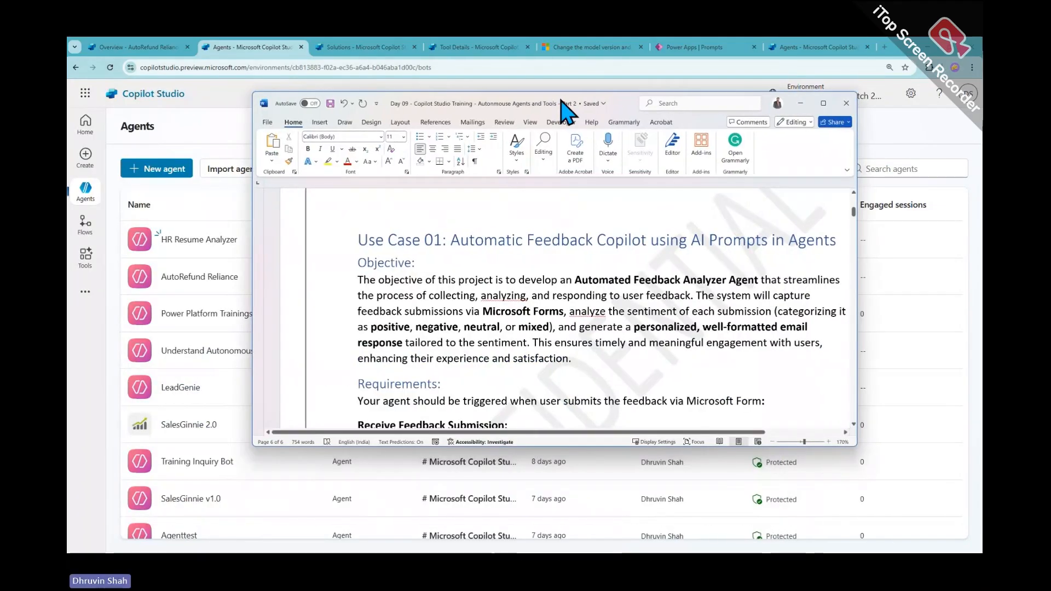
Maximize the Feedback Copilot use-case document, mark its Objective paragraph with arrows, then move it aside
click(825, 103)
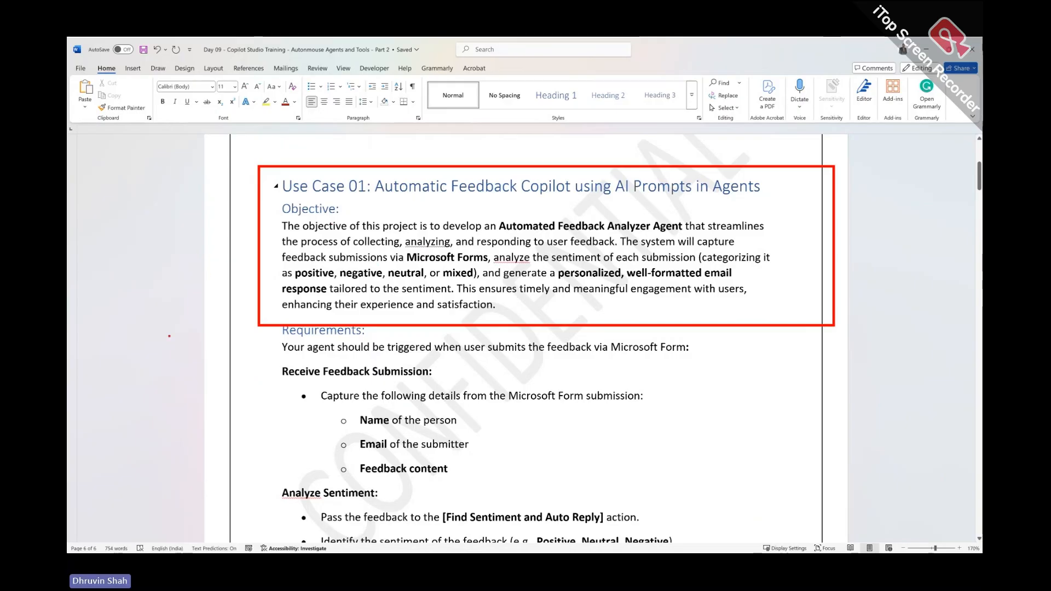
drag(185, 327, 250, 254)
mouse_move(205, 306)
mouse_down()
mouse_move(197, 273)
mouse_move(251, 262)
mouse_move(236, 298)
mouse_up()
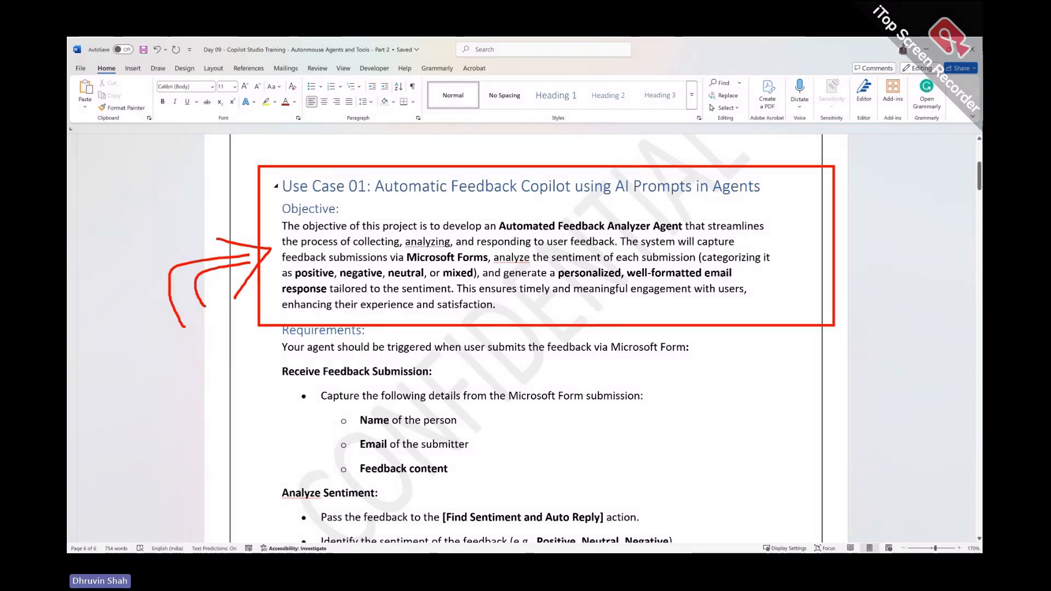
key(Escape)
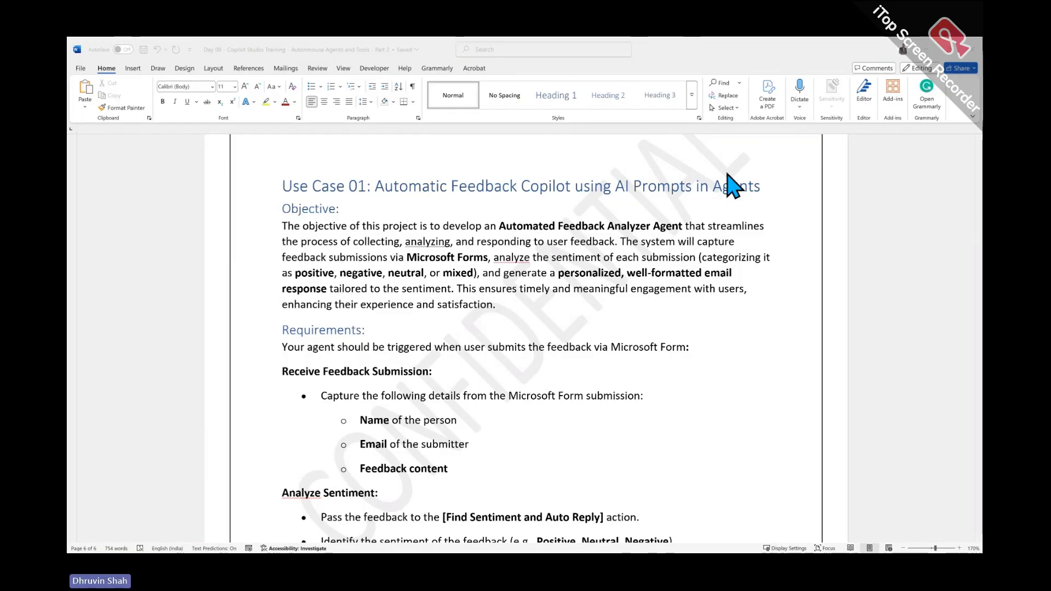
drag(671, 45, 67, 230)
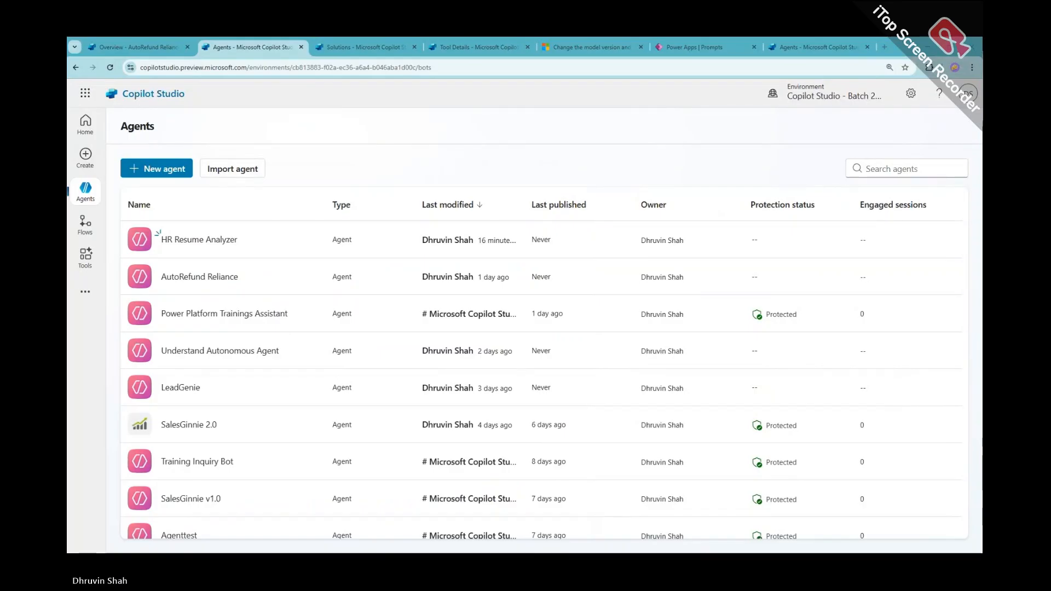
Start a new agent from the Agents view of the Copilot Studio - Class 09 solution
click(328, 47)
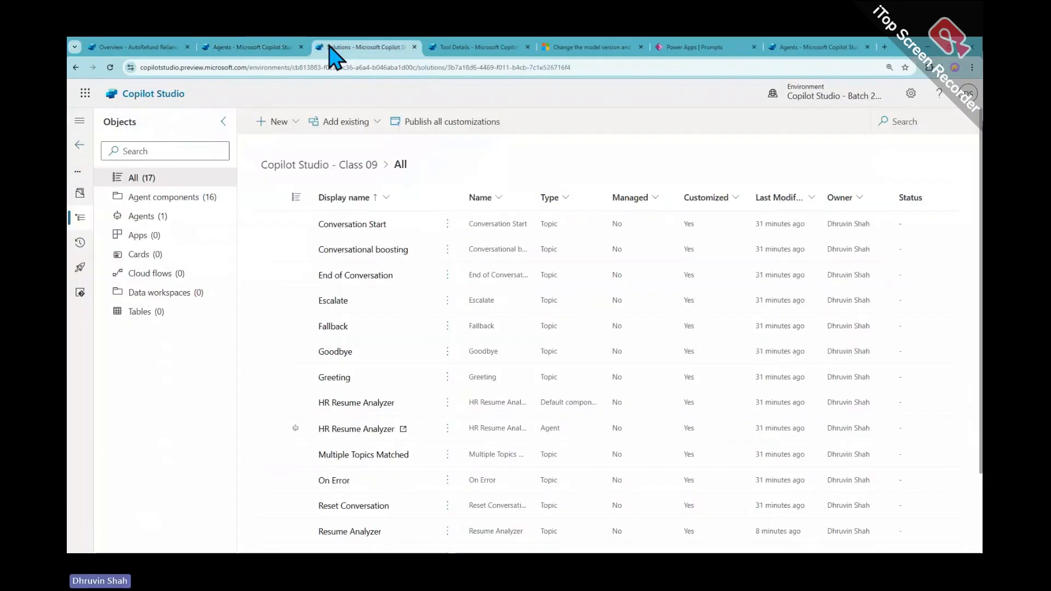
click(159, 216)
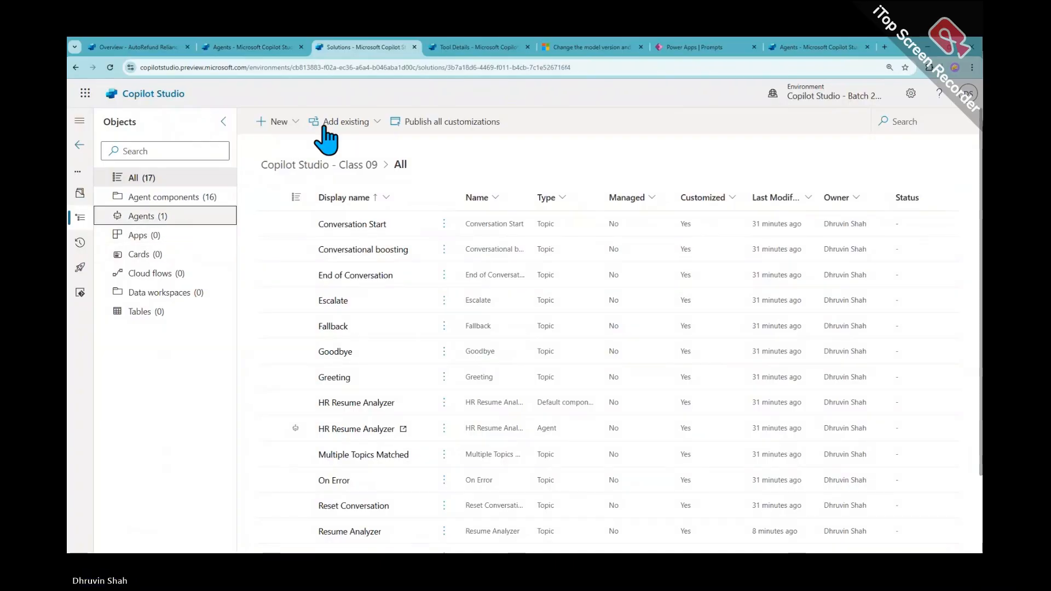
click(296, 125)
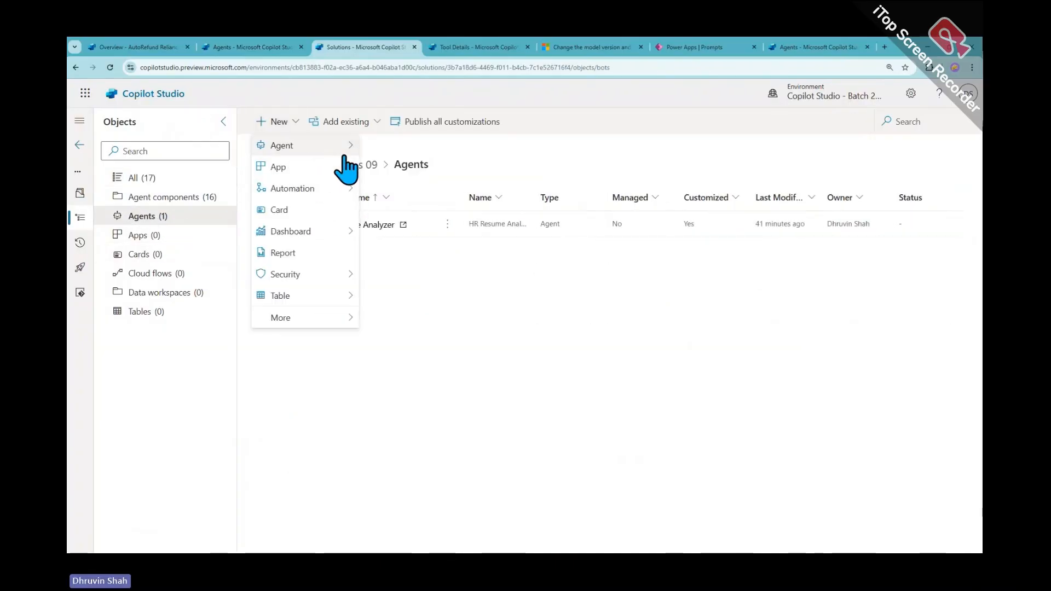
mouse_move(344, 146)
click(432, 166)
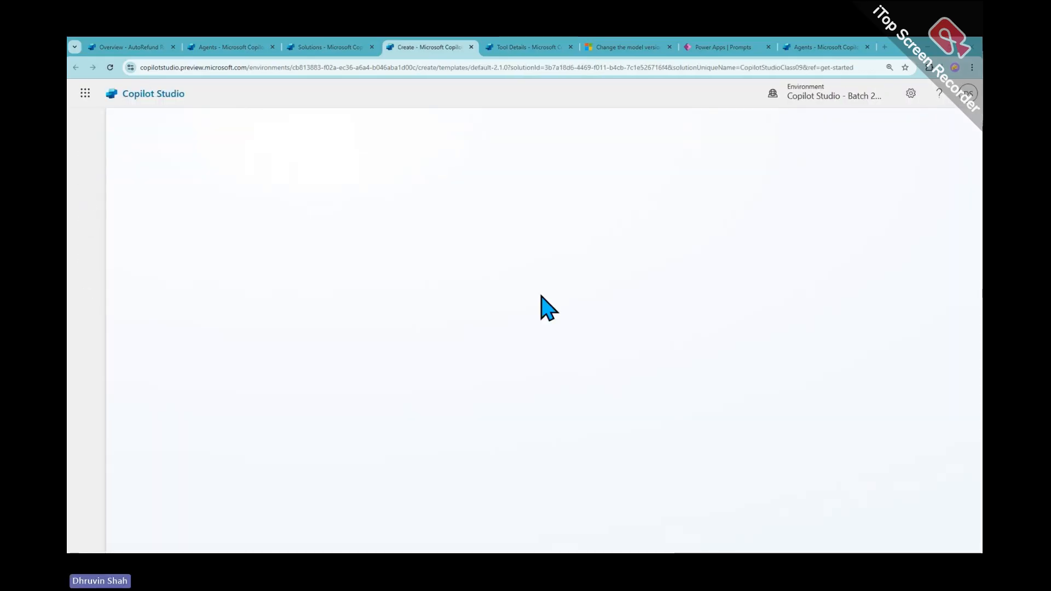
Skip the chat setup and name the new agent Feedback Copilot 1.0
click(831, 97)
click(831, 97)
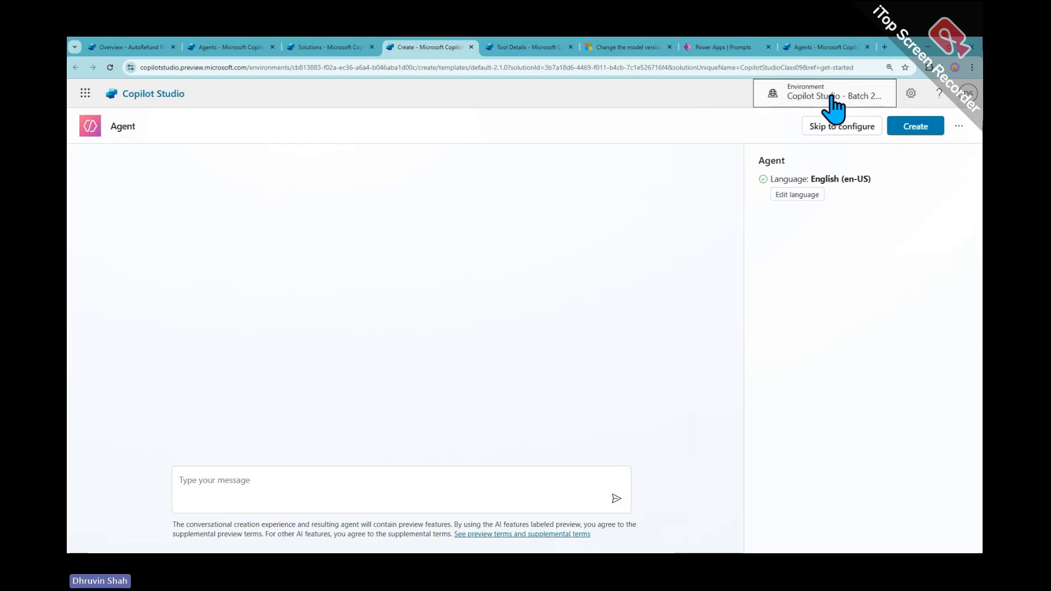
click(840, 132)
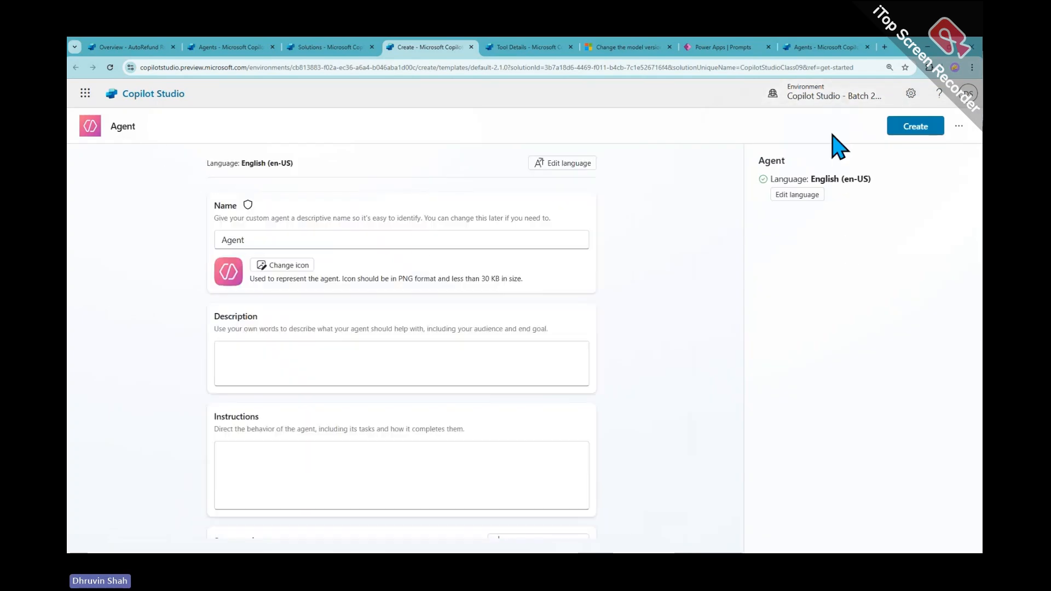
double_click(371, 241)
text(Feedback Copilot 1.0)
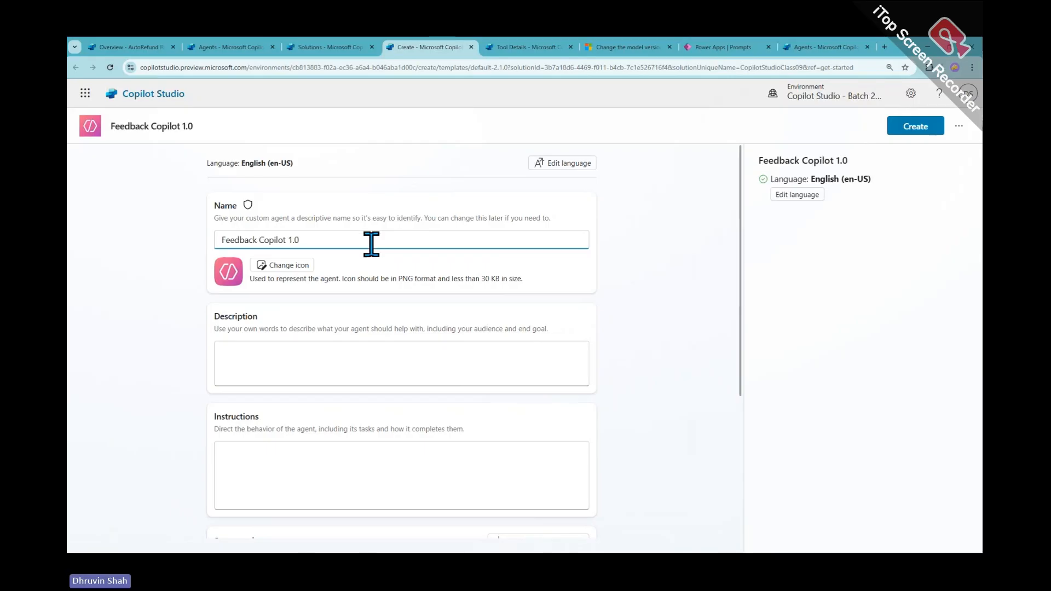
Paste the feedback-analyzer description about acting on feedback tone, and create the agent
click(325, 362)
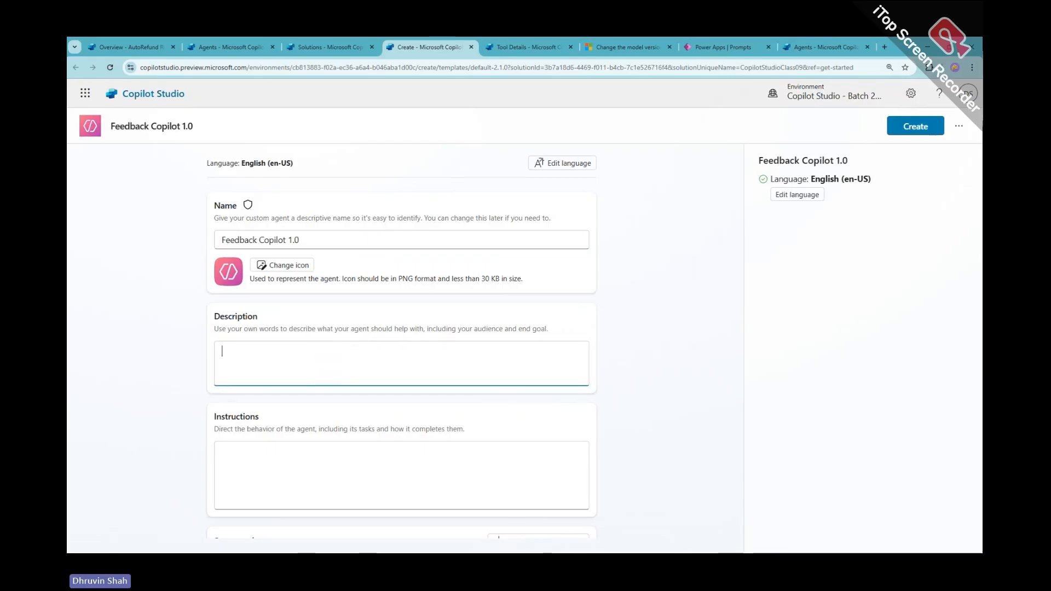
key(alt+Tab)
key(alt+Tab)
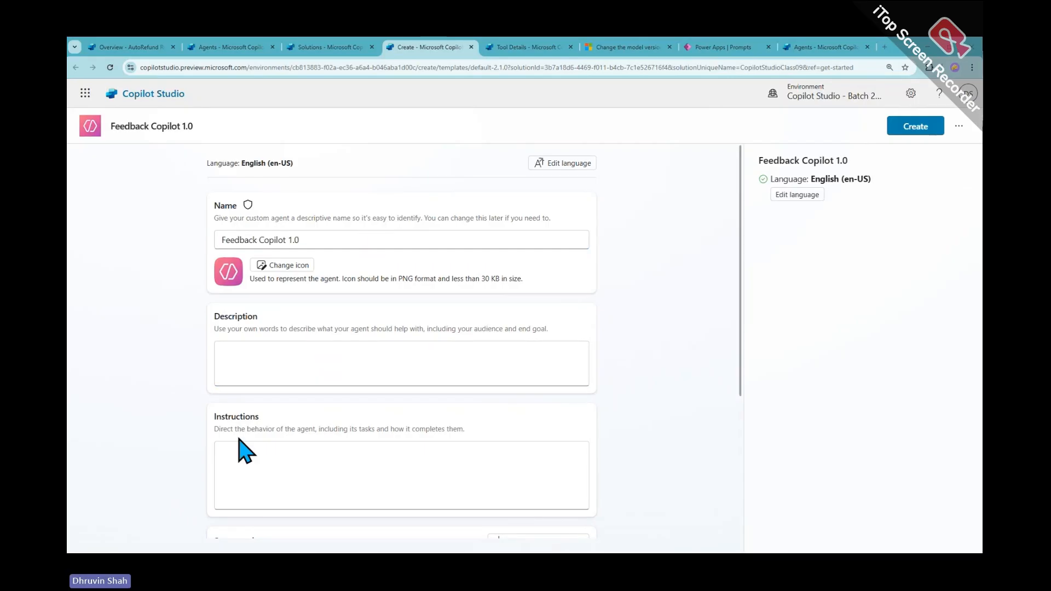
click(258, 366)
text(You're a feedback Analyzer Agent. Your task is to analyze the feedback tone and need to take appropriate action based on that.)
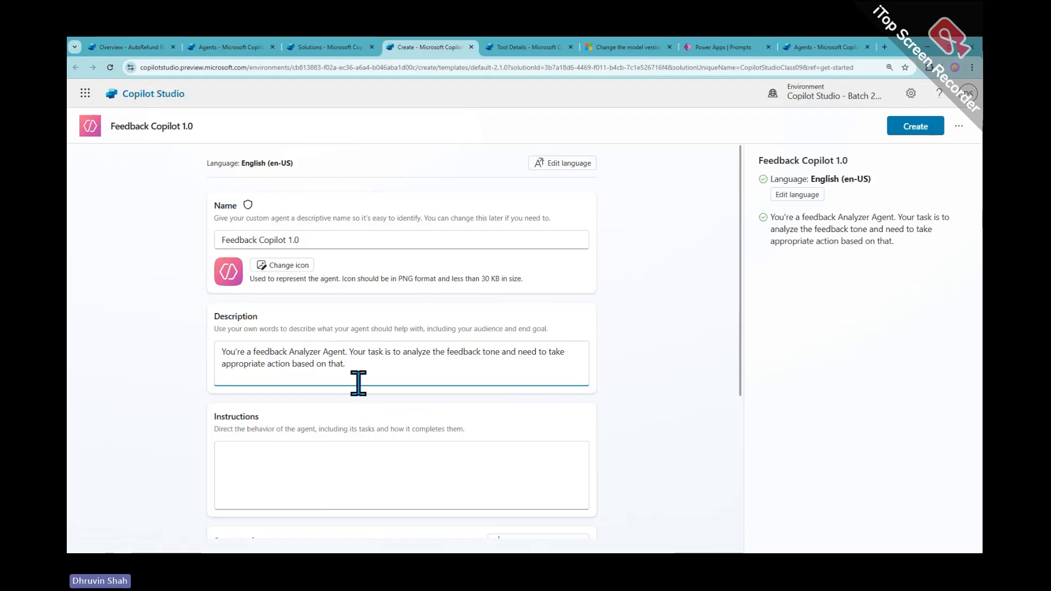
click(903, 130)
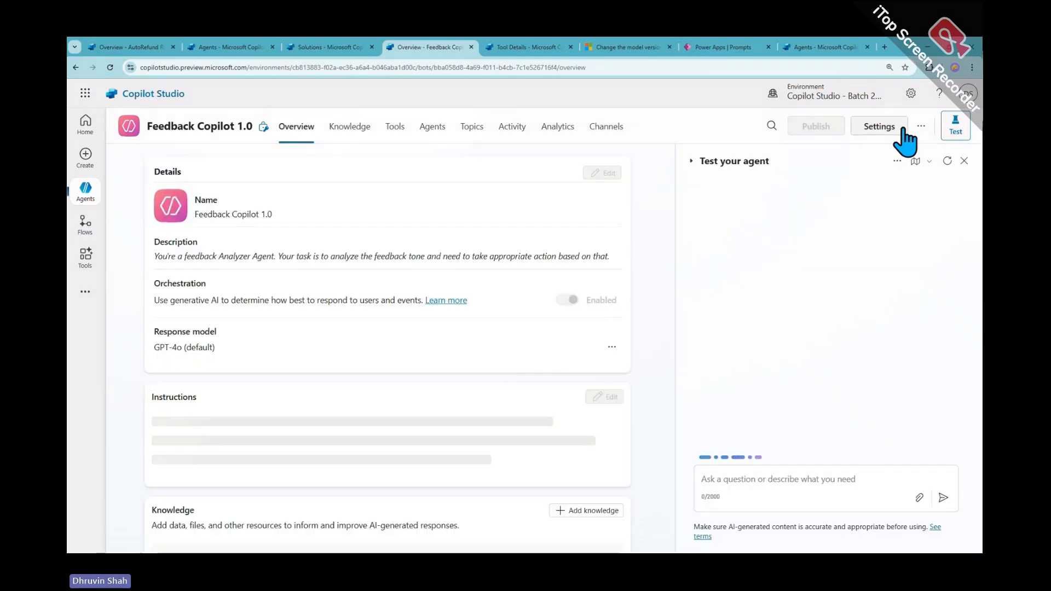
Close the browser tabs to the right of the agent's tab and show the Microsoft 365 apps
right_click(443, 47)
click(501, 234)
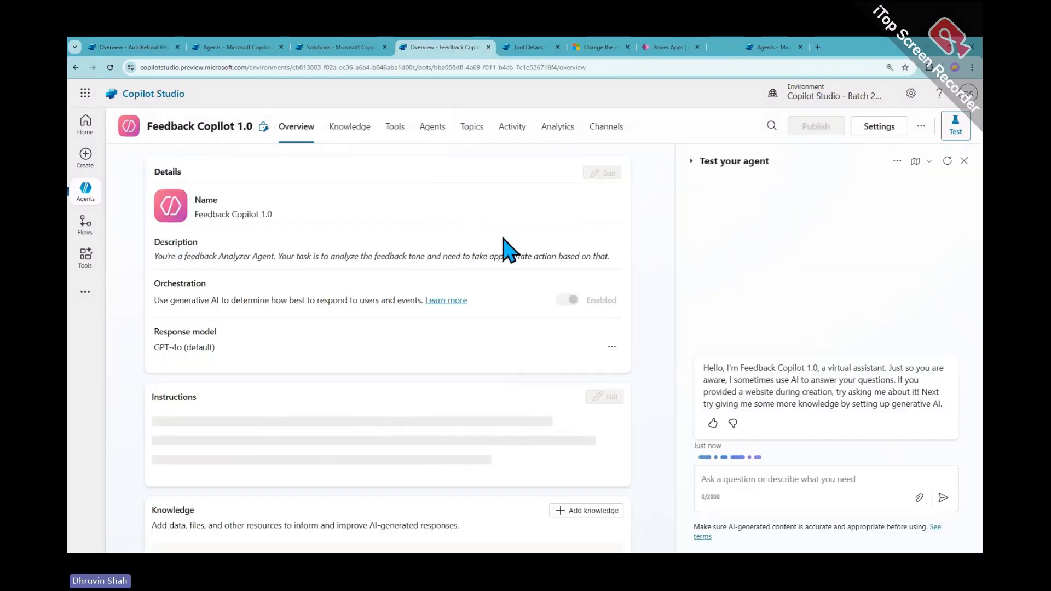
click(85, 93)
Open the Event Feedback form in Forms, shorten its sharing link, then return to the agent's tab
click(336, 290)
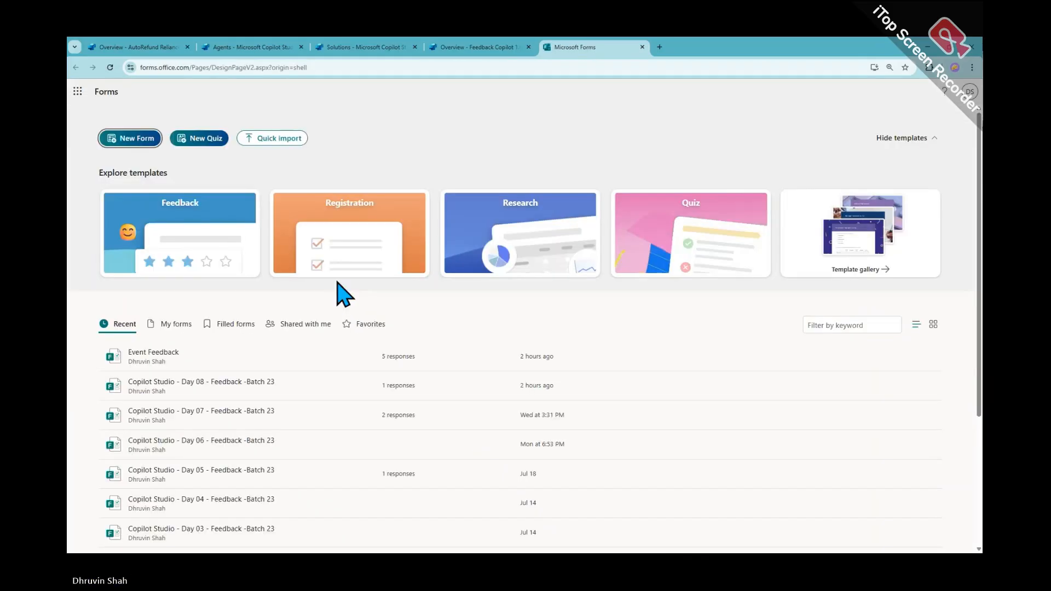
click(161, 356)
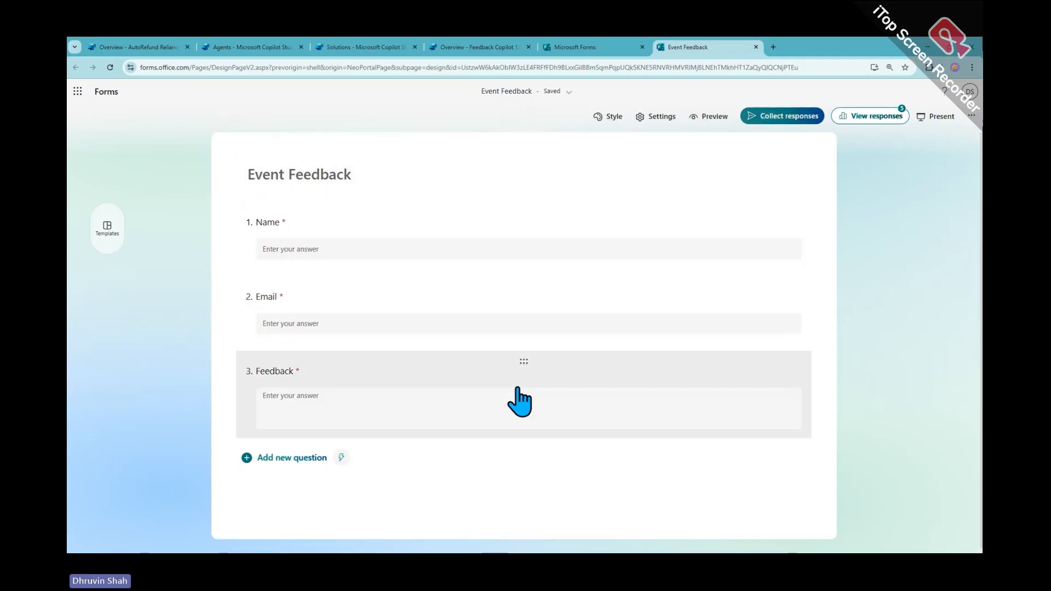
click(764, 121)
click(645, 170)
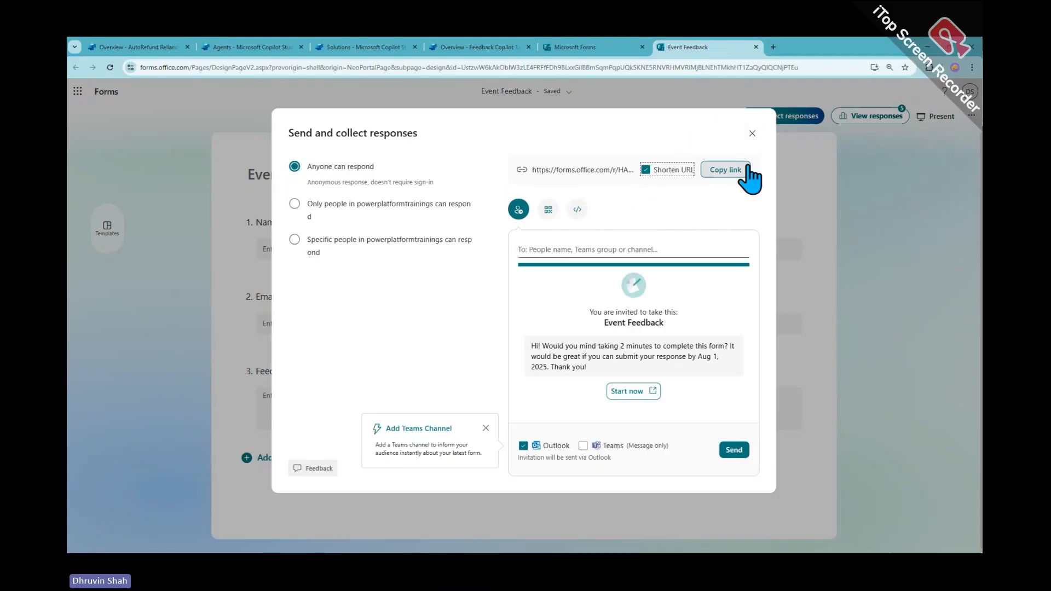
click(752, 134)
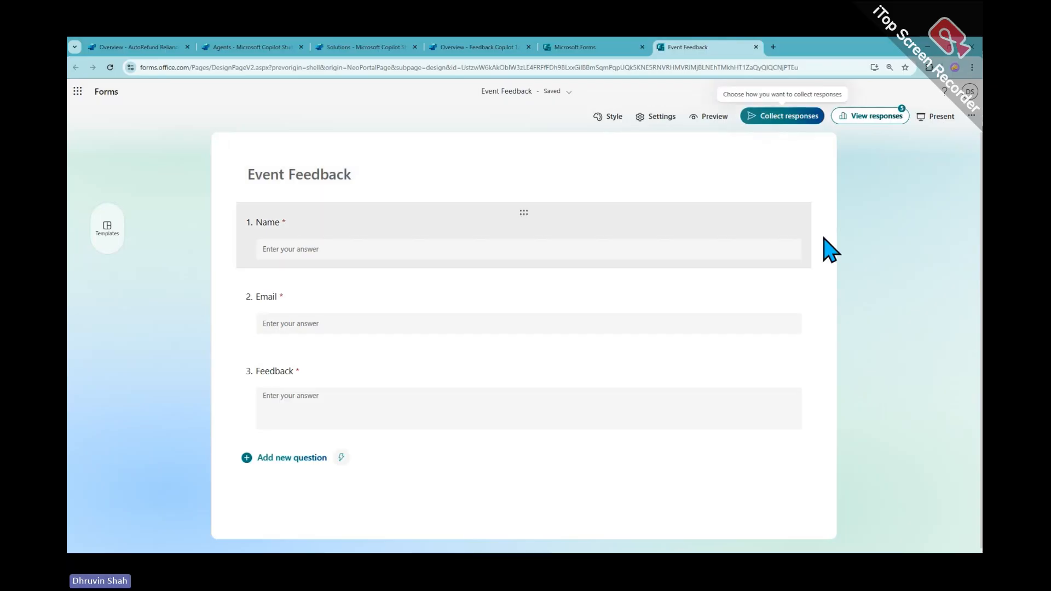
click(479, 48)
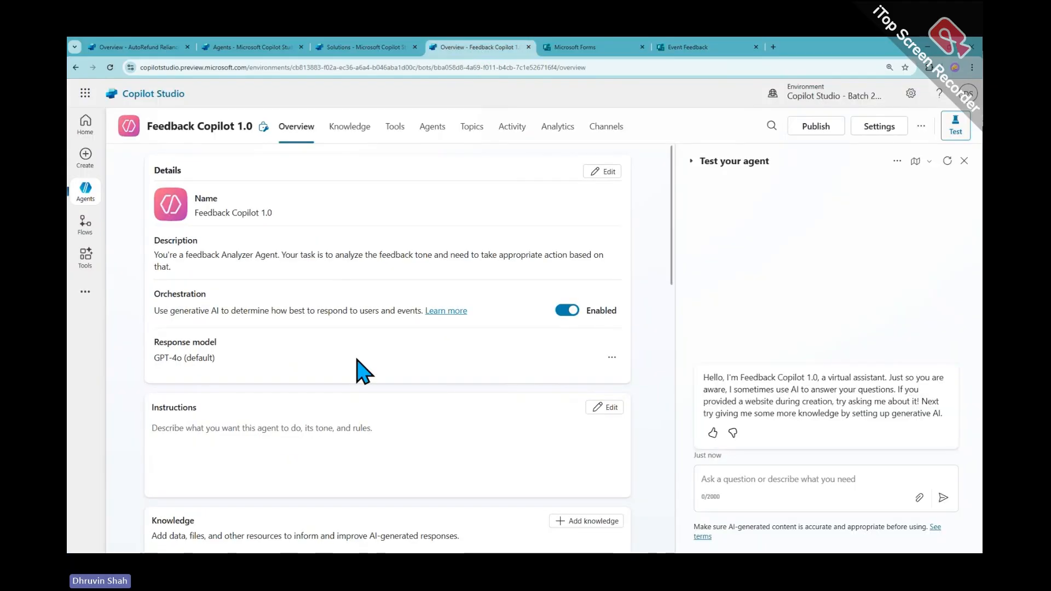
Scroll through the Feedback Copilot 1.0 overview, then go to the environment's Tools page
scroll(356, 368, down, 4)
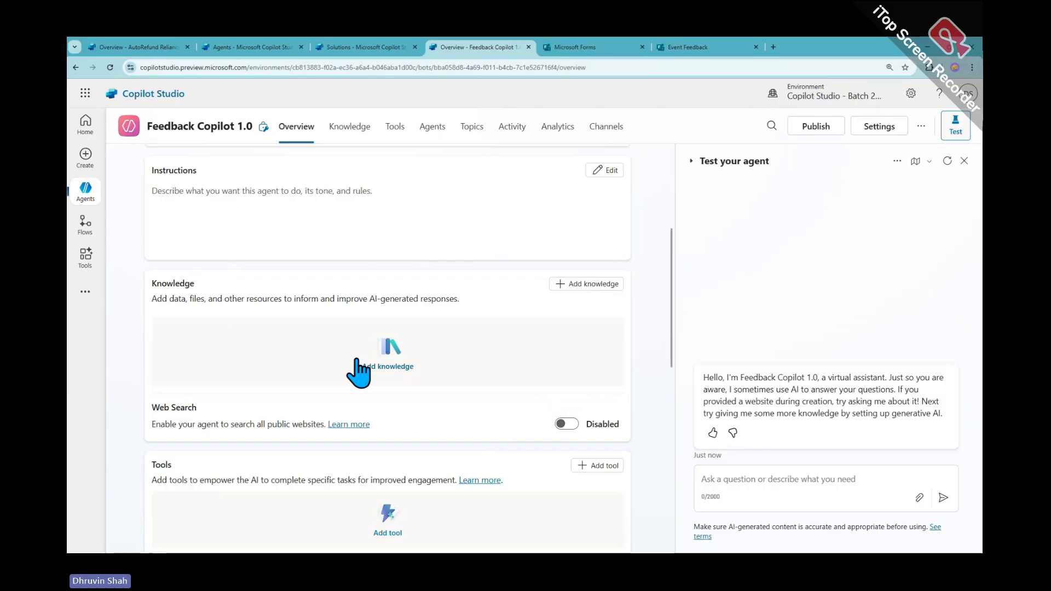
scroll(359, 372, up, 4)
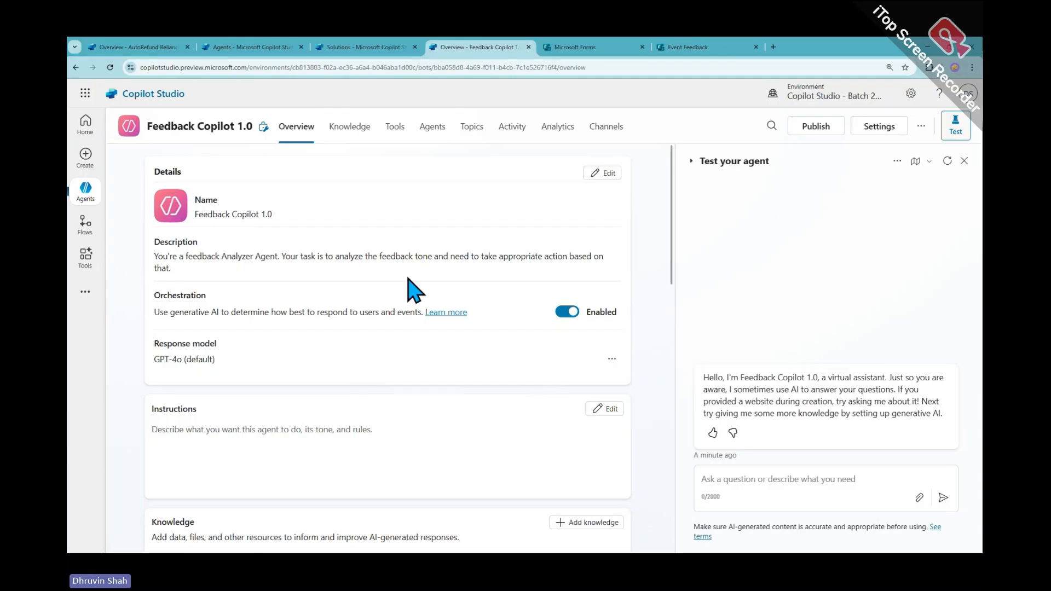
click(88, 262)
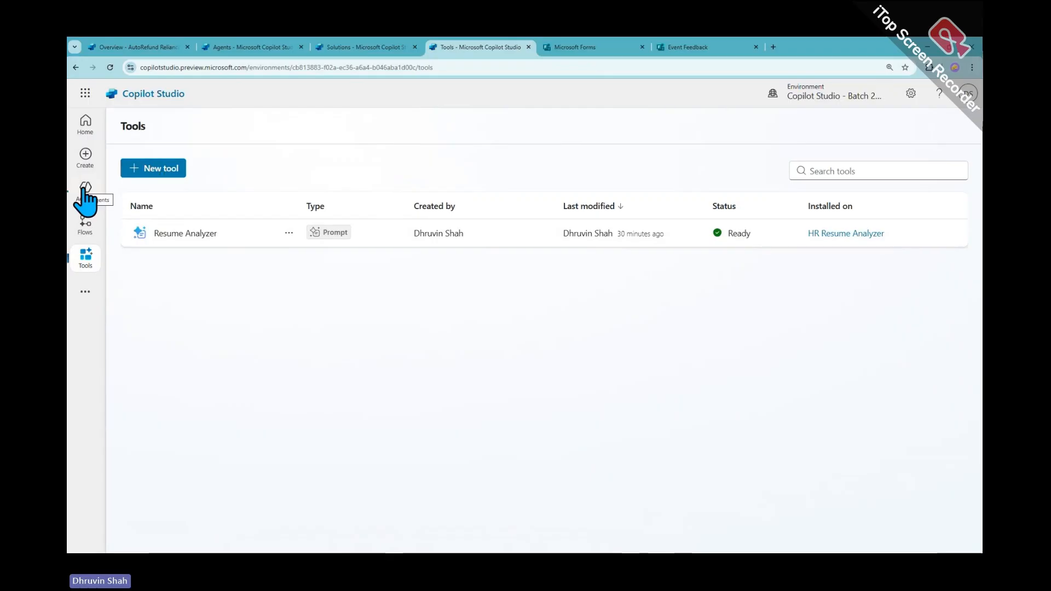
Reload the Tools list and create a new Prompt tool
click(97, 265)
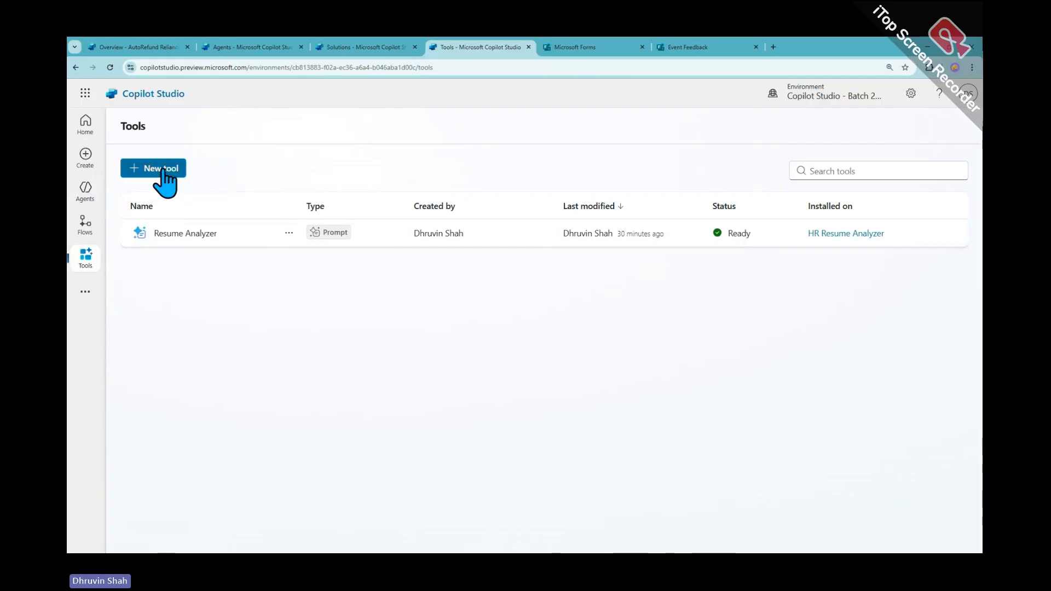
click(163, 171)
click(306, 213)
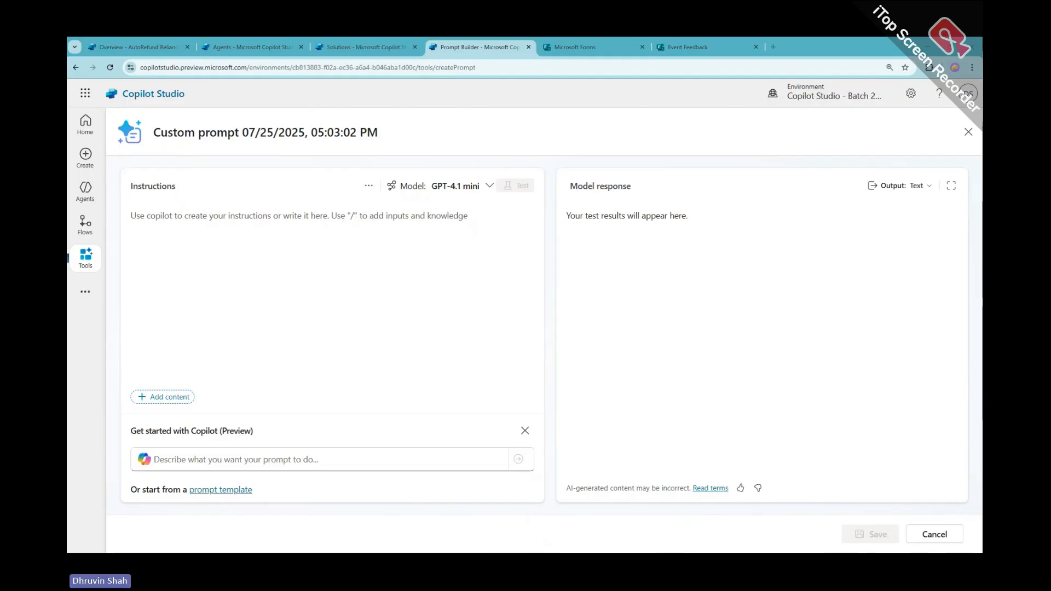
Rename the new custom prompt's title to 'Find Sentiment', removing the stray leading colon
double_click(266, 133)
key(alt+Tab)
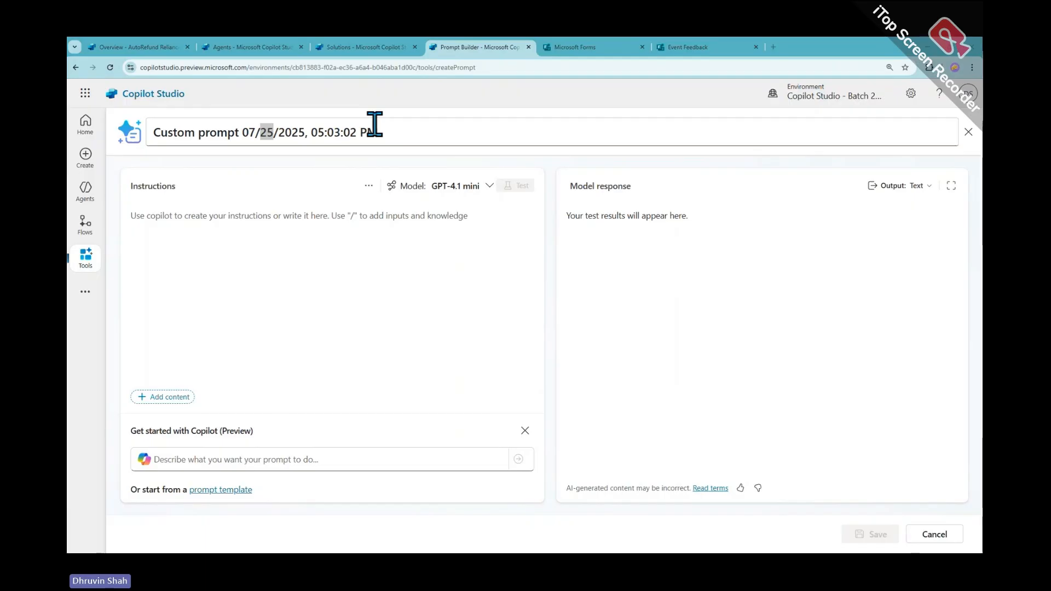
triple_click(353, 131)
text(: Find Sentiment)
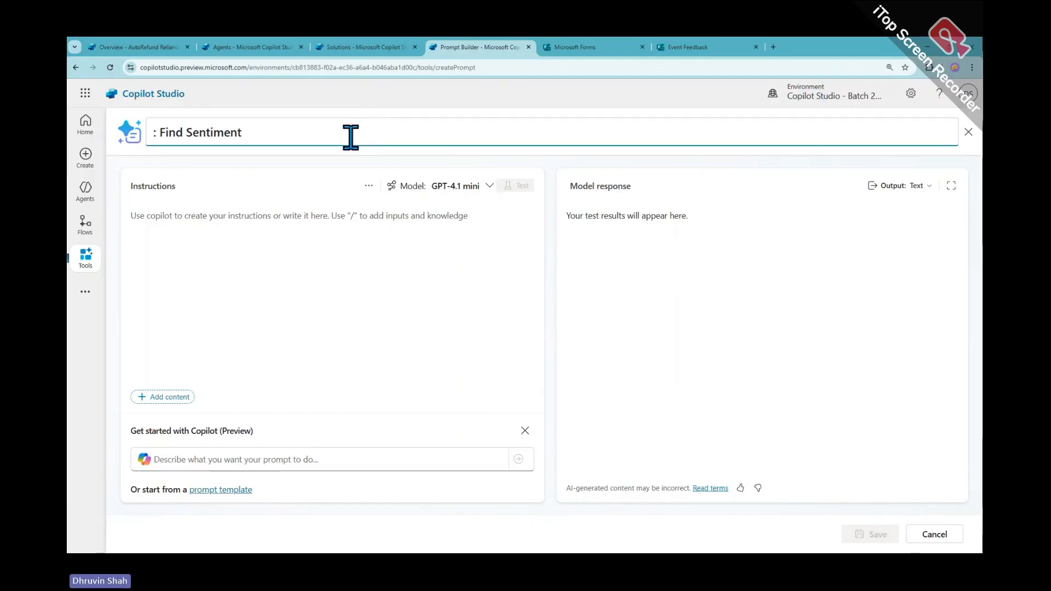
click(162, 132)
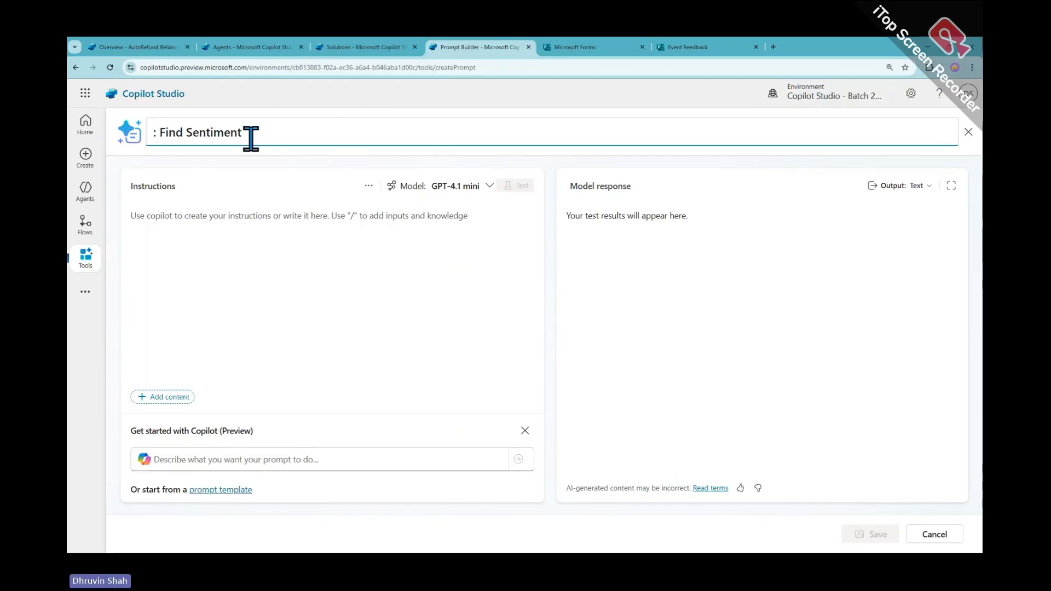
key(BackSpace)
key(BackSpace)
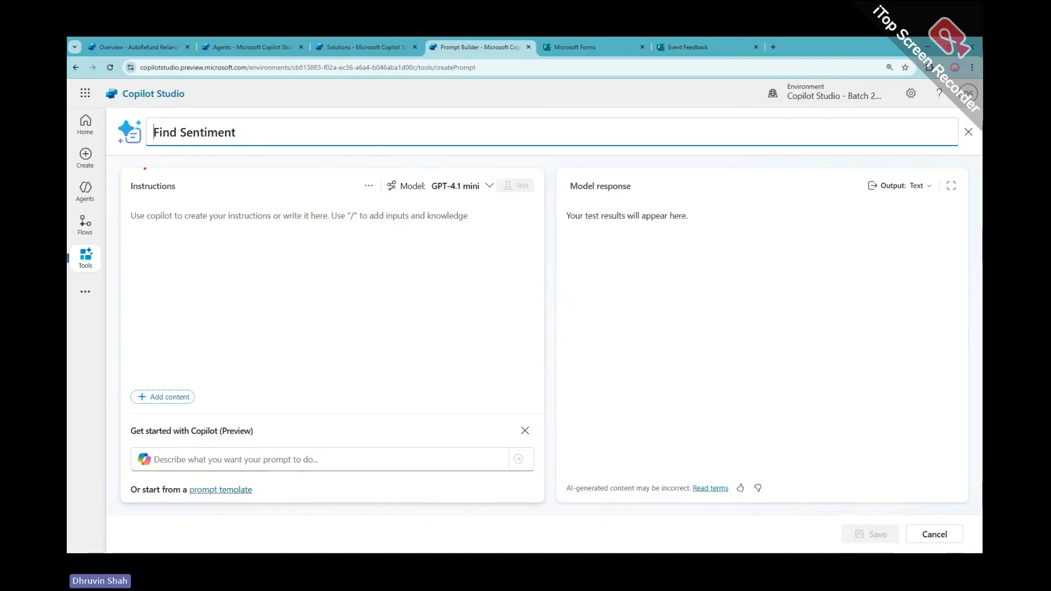
drag(111, 153, 501, 490)
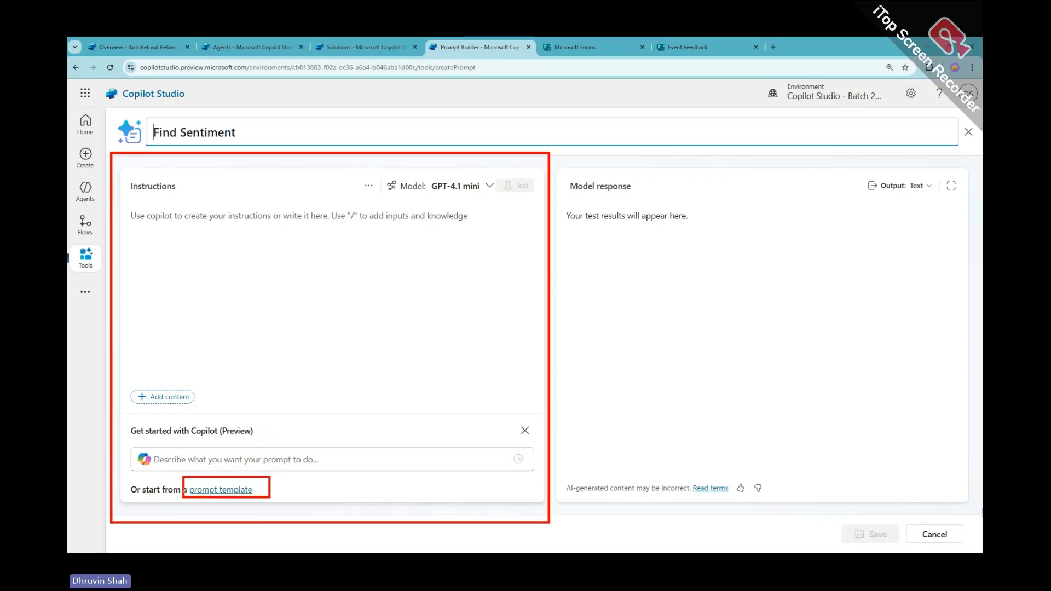
Fill the prompt with the 'Run sentiment analysis on text' library template, found by searching 'senti'
click(236, 492)
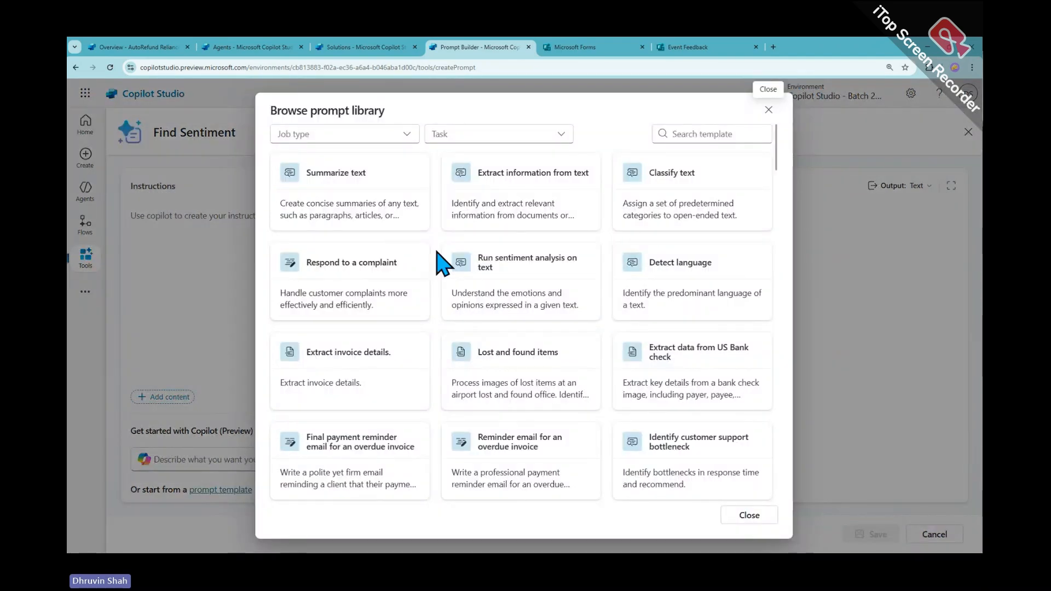
scroll(438, 262, down, 5)
scroll(440, 259, down, 3)
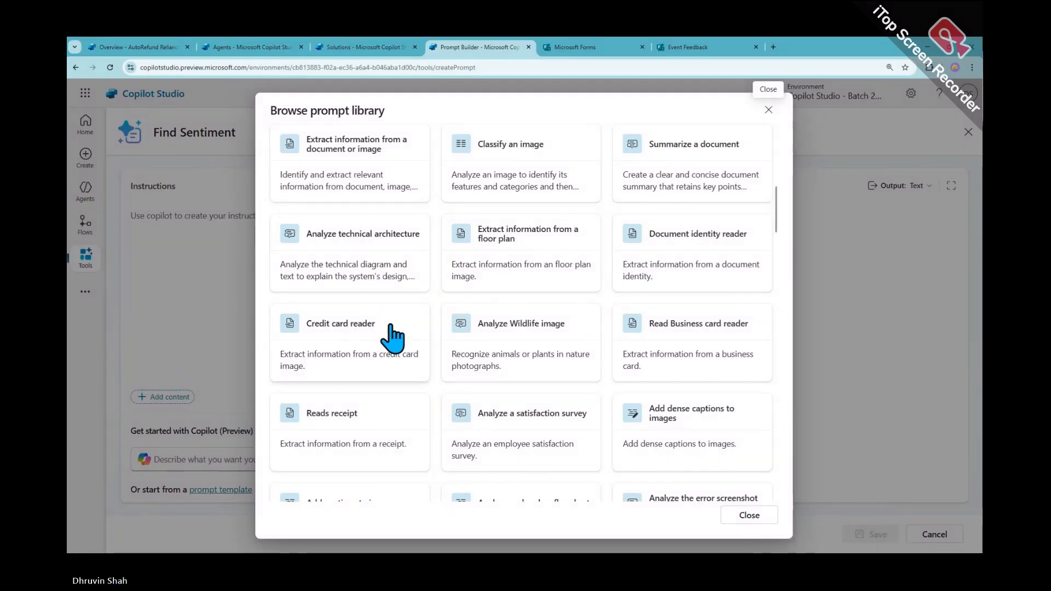
scroll(390, 335, up, 3)
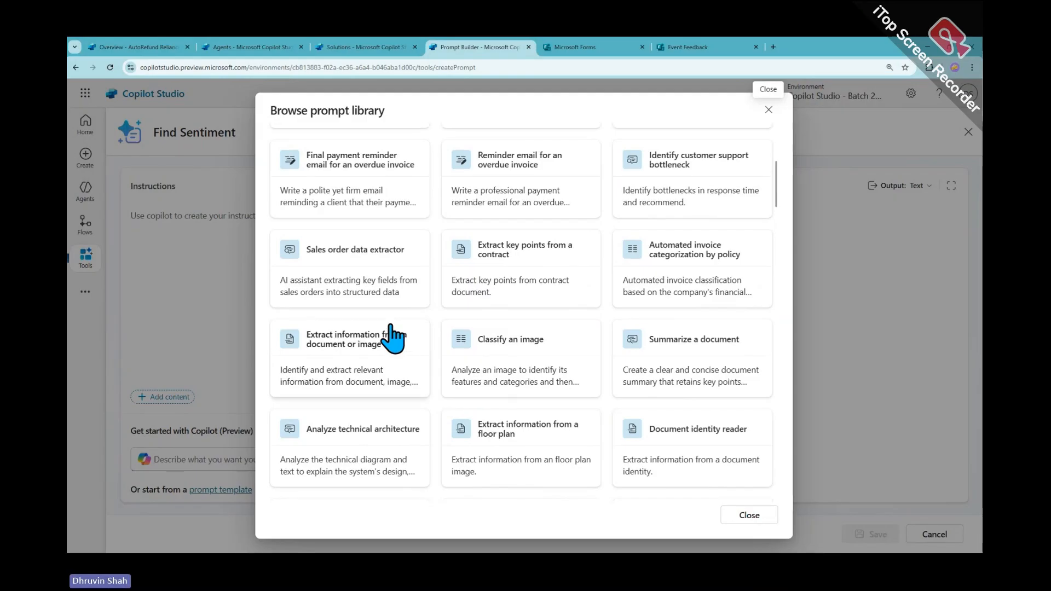
scroll(393, 339, up, 5)
click(709, 133)
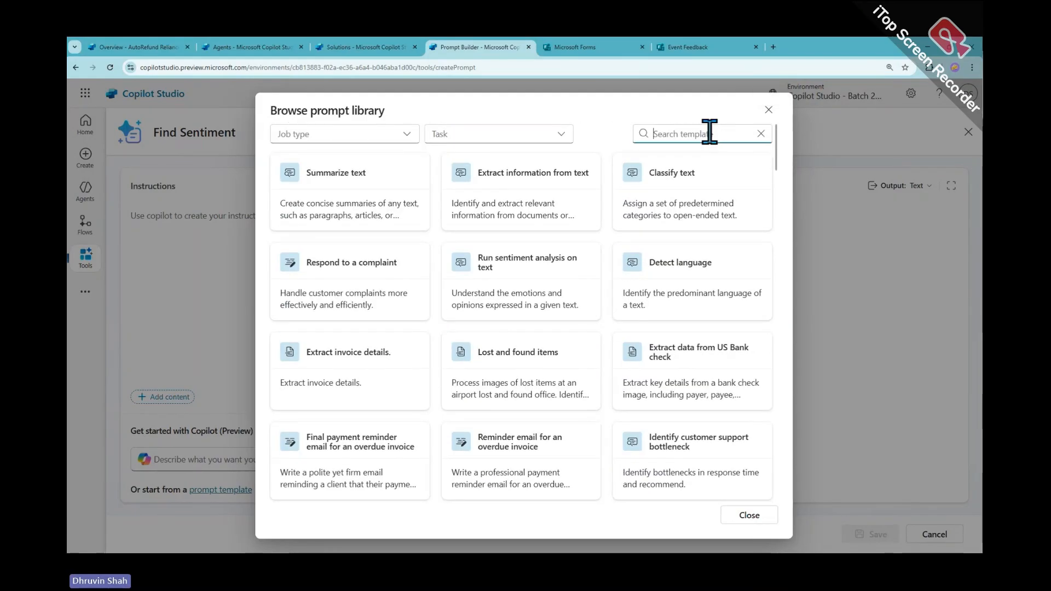
text(senti)
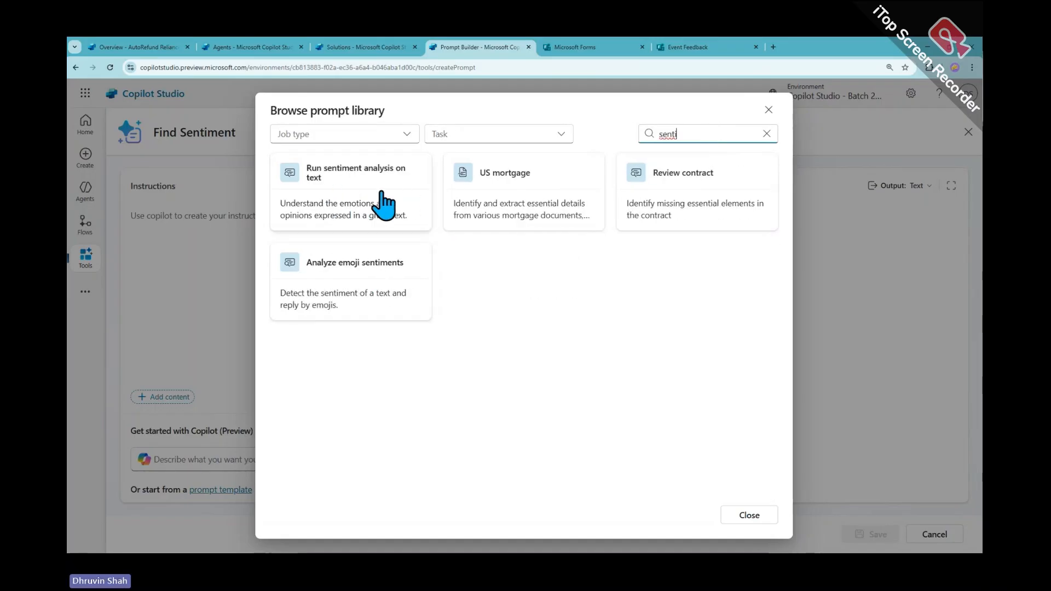
click(383, 202)
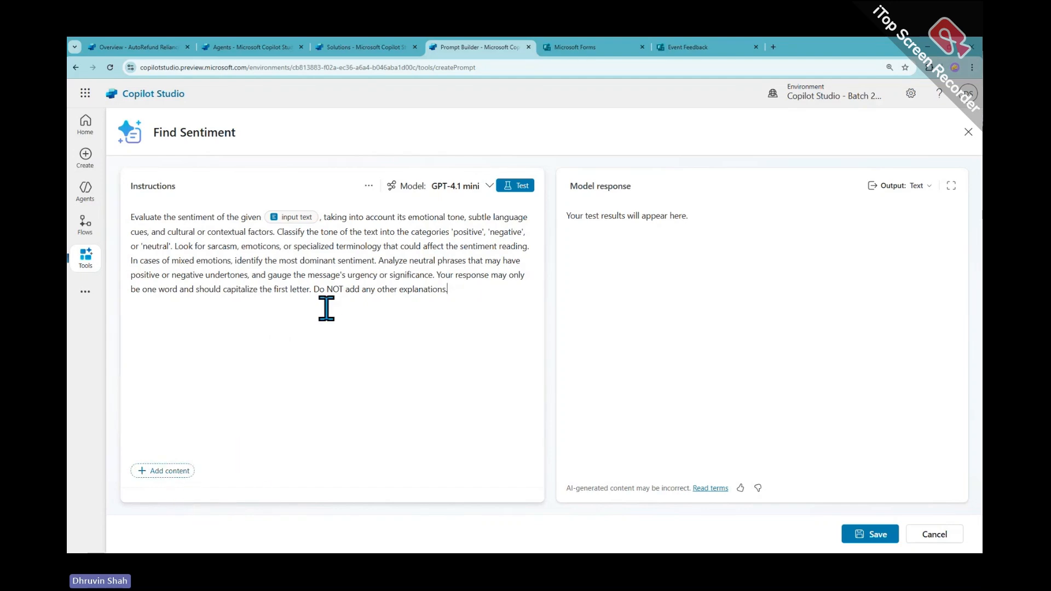
Select the entire sentiment template text in the Instructions box
drag(501, 294, 102, 220)
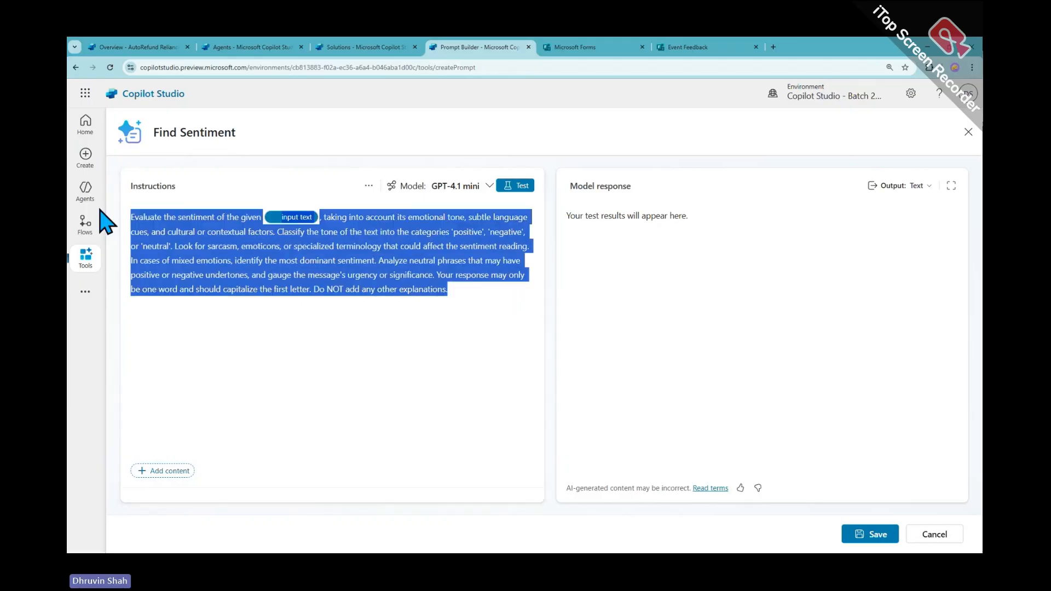
Clear the sentiment instructions and load the 'Summarize text' library template instead
key(BackSpace)
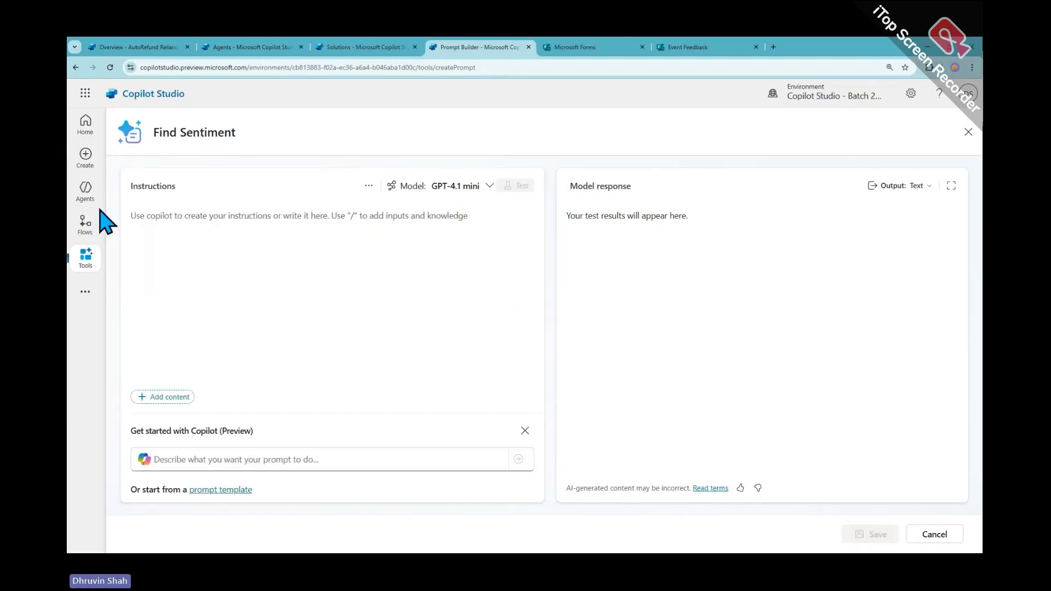
click(222, 489)
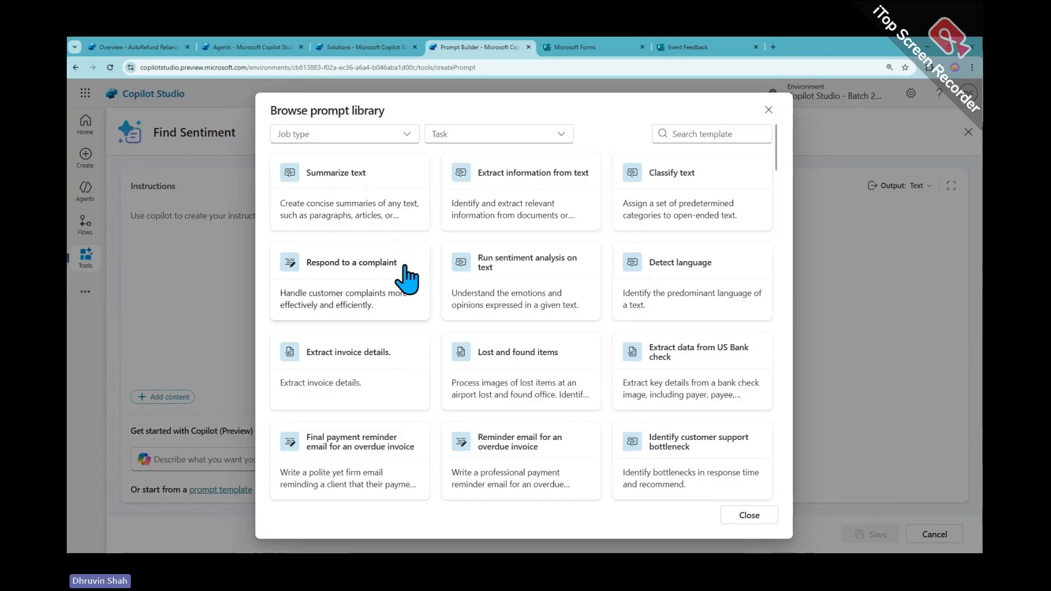
scroll(406, 279, down, 6)
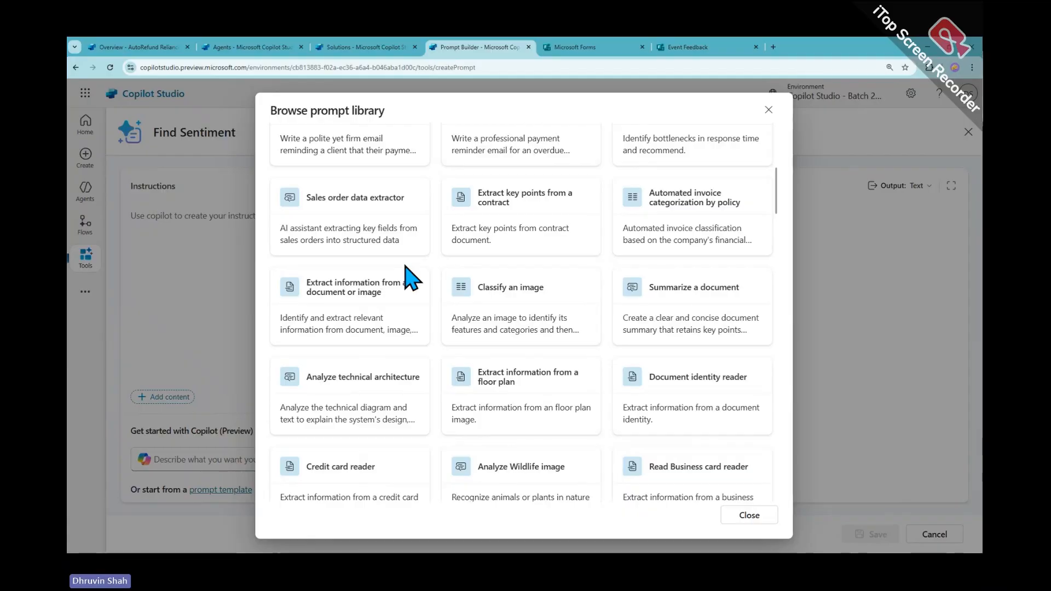
scroll(406, 279, down, 4)
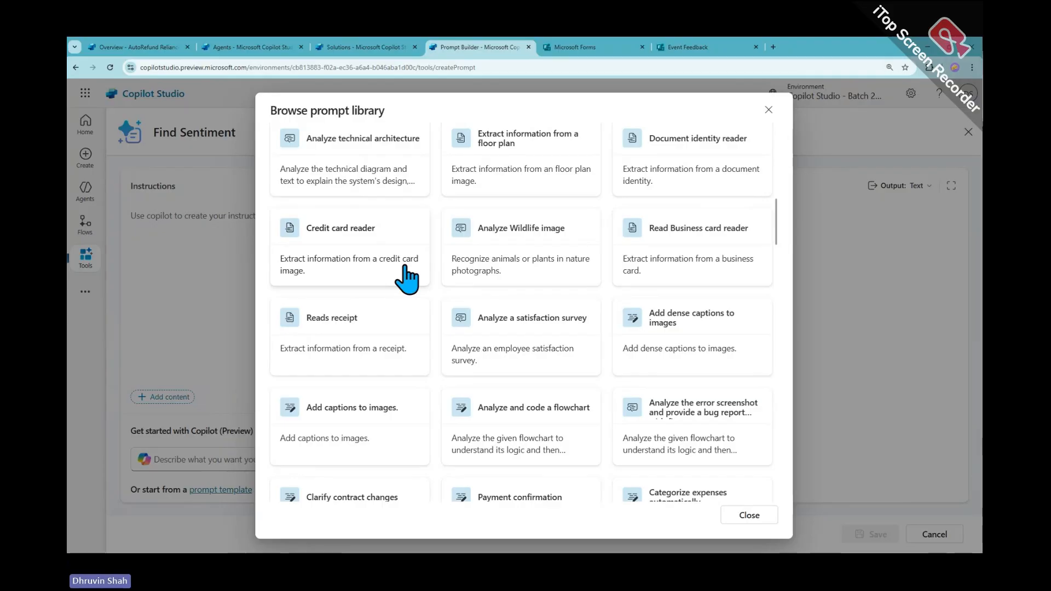
scroll(407, 279, up, 10)
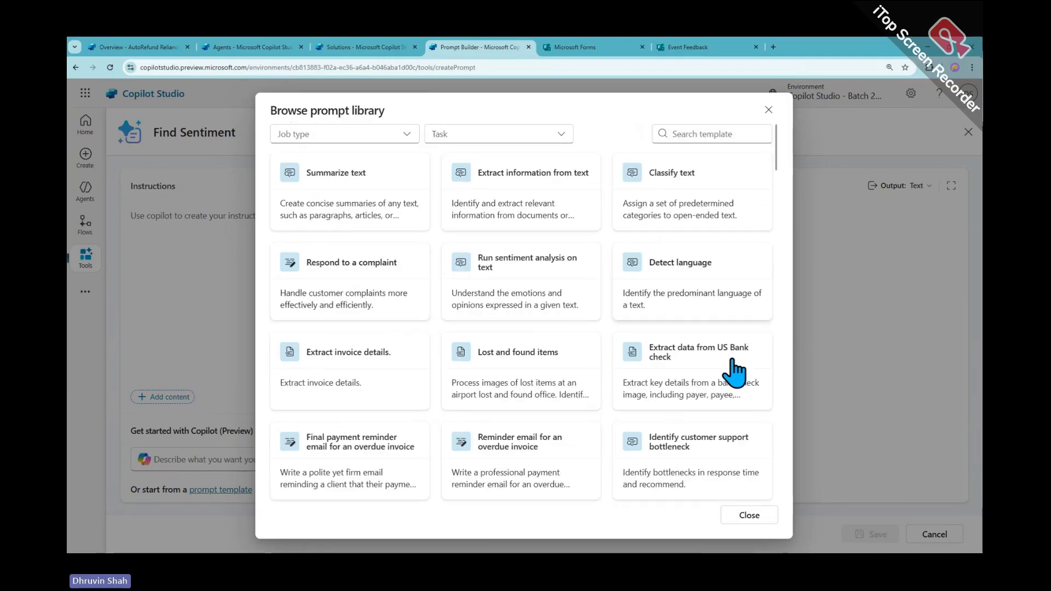
scroll(621, 299, down, 3)
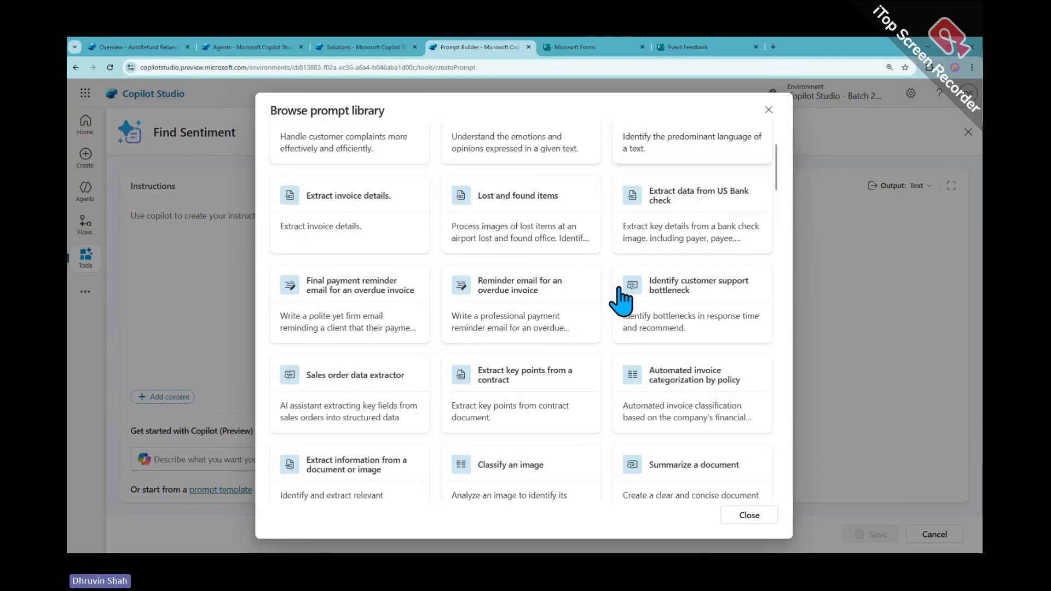
scroll(620, 301, down, 2)
scroll(621, 301, up, 5)
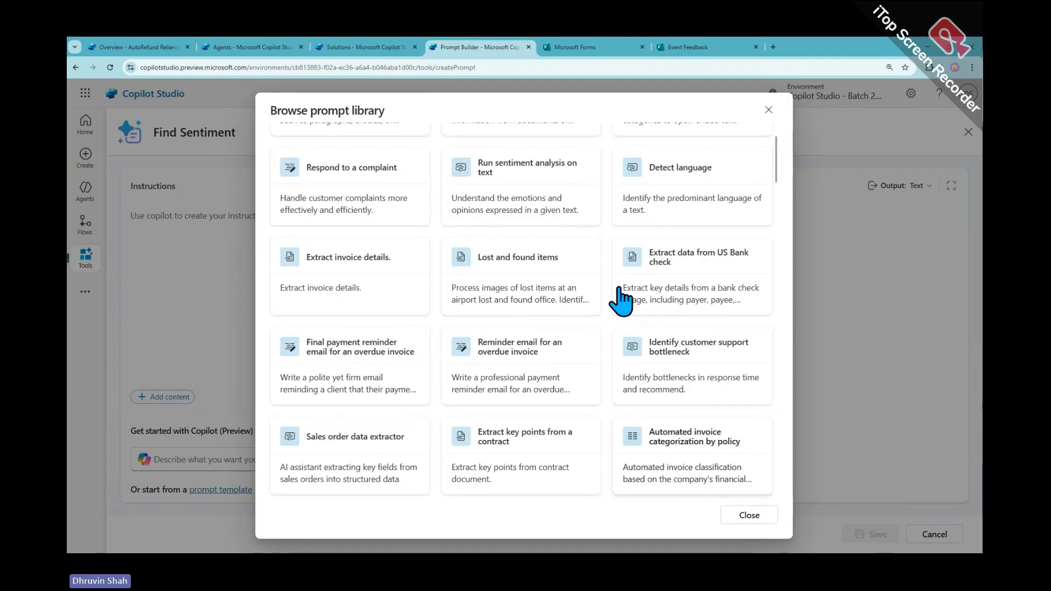
click(371, 222)
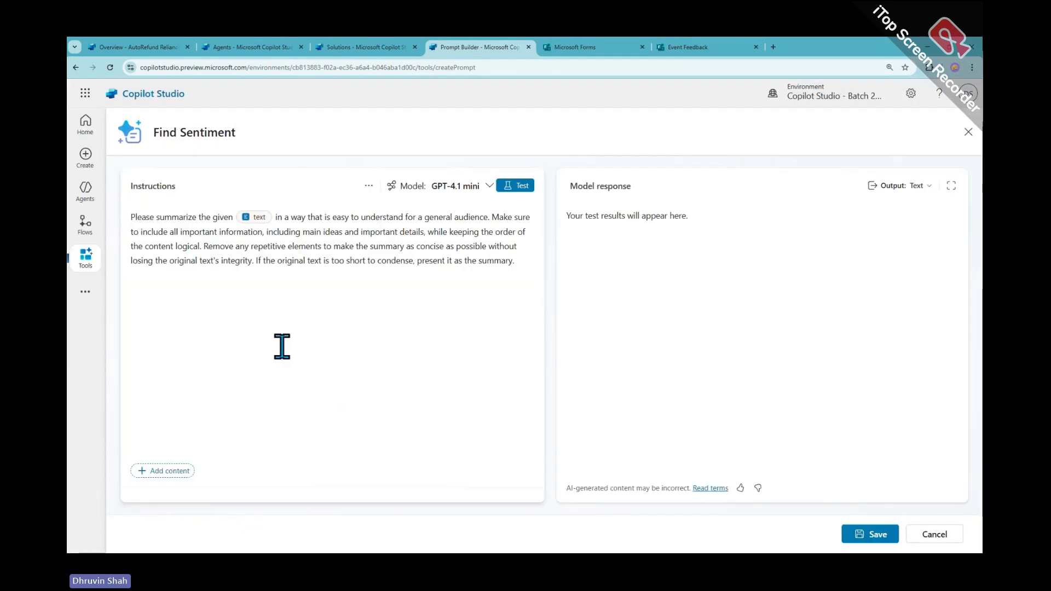
Select and delete the Summarize text instructions, leaving the prompt blank
mouse_move(132, 218)
mouse_down()
mouse_move(553, 260)
mouse_move(538, 273)
mouse_move(520, 262)
mouse_move(125, 222)
mouse_up()
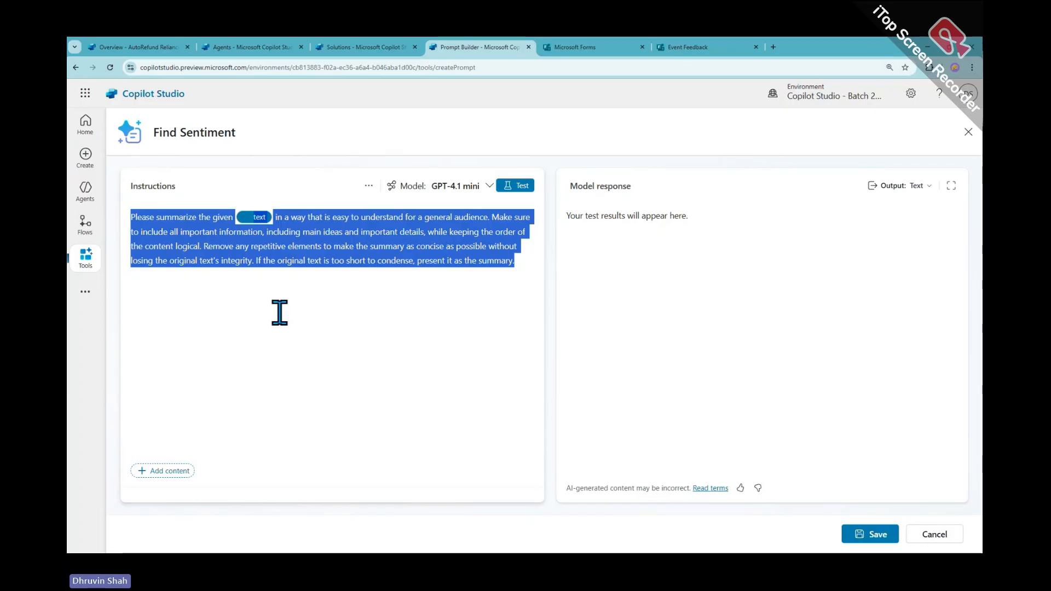
key(Delete)
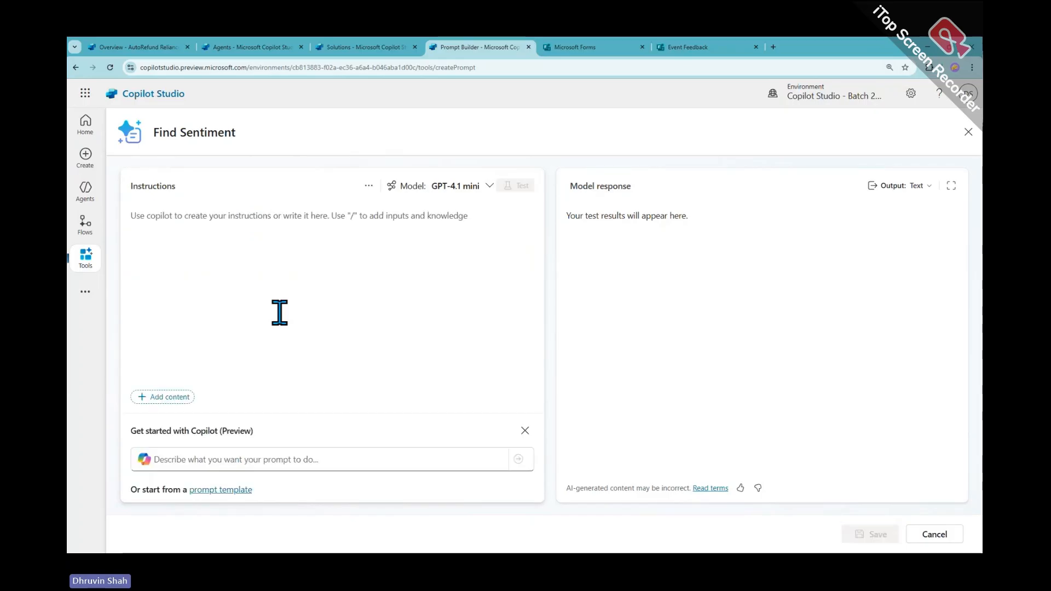
click(241, 490)
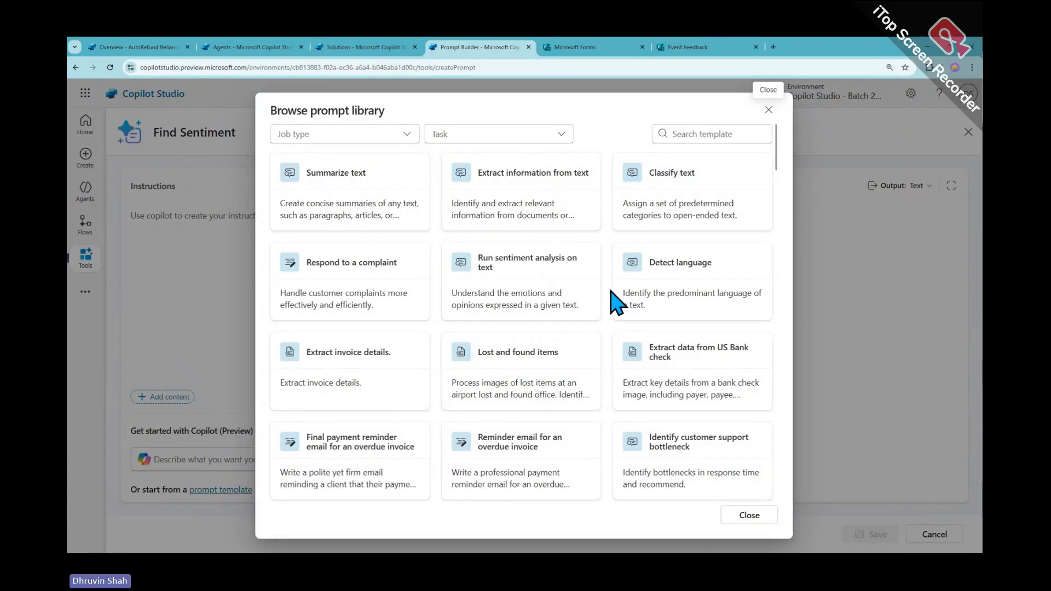
click(385, 137)
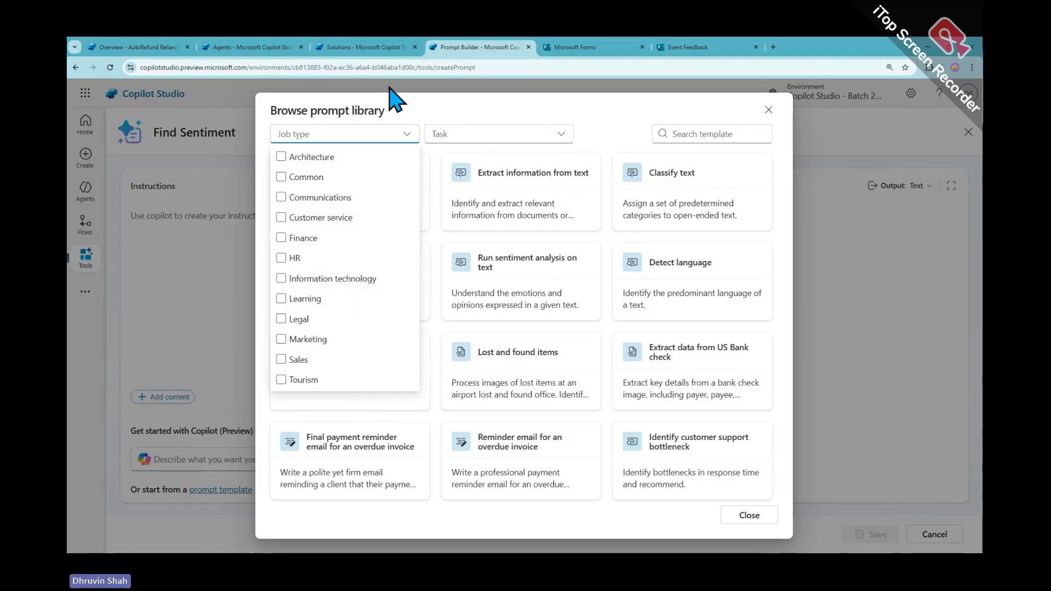
click(336, 340)
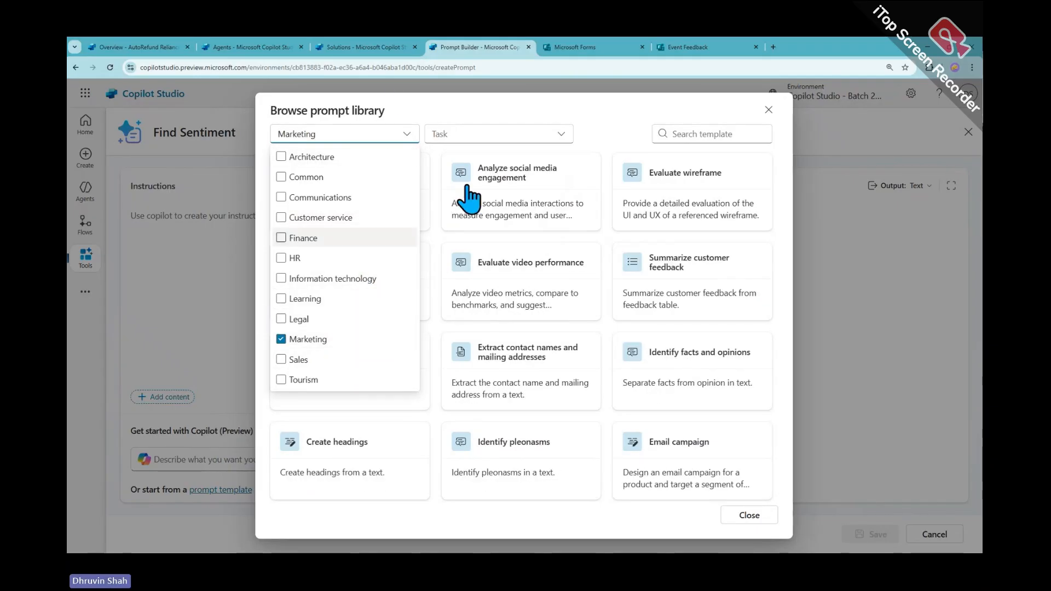
click(511, 137)
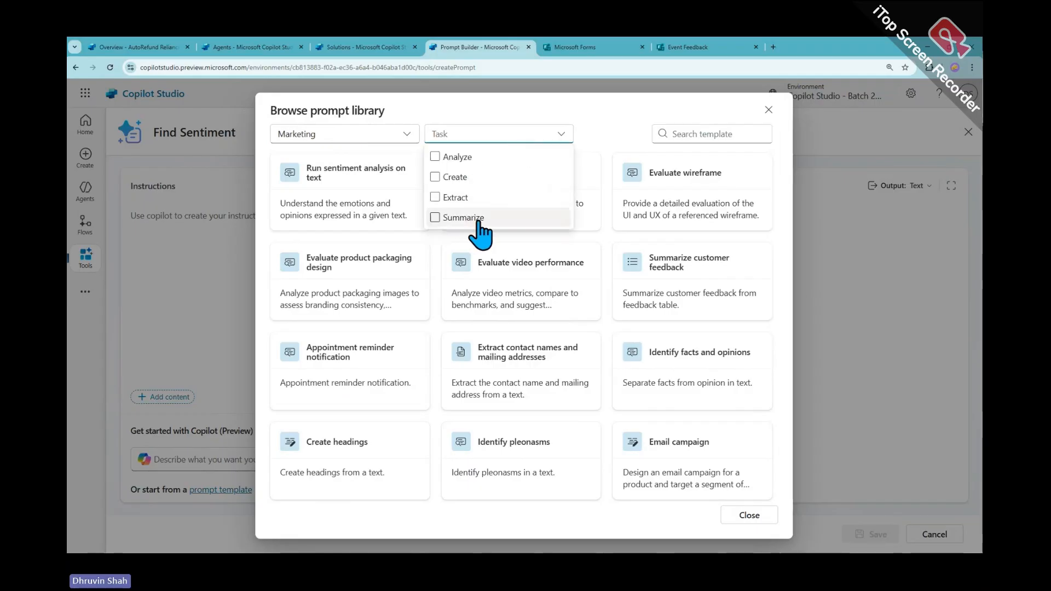
click(470, 218)
click(429, 299)
click(330, 214)
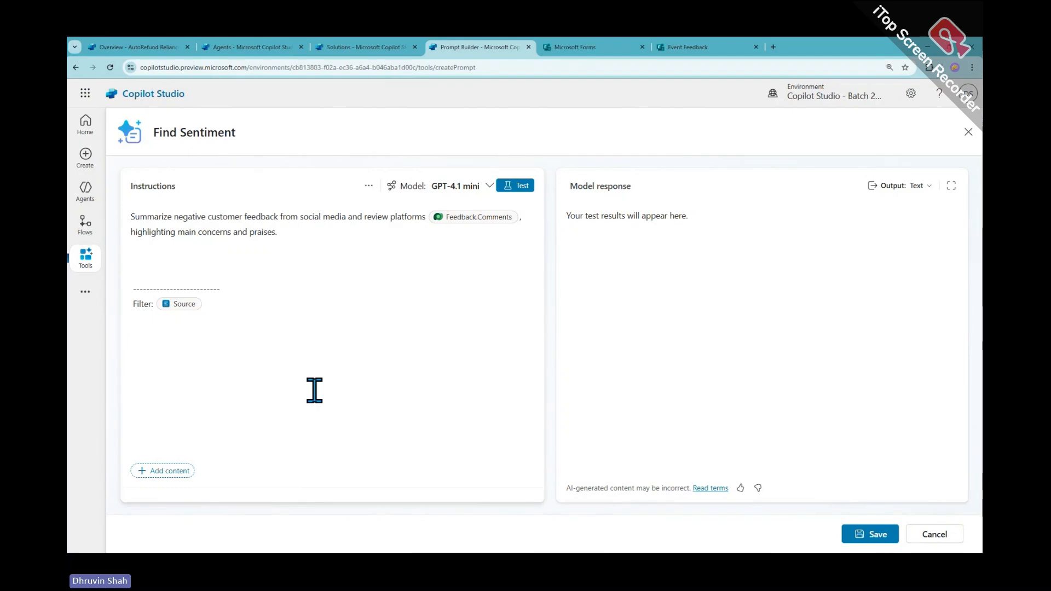
key(ctrl+a)
key(BackSpace)
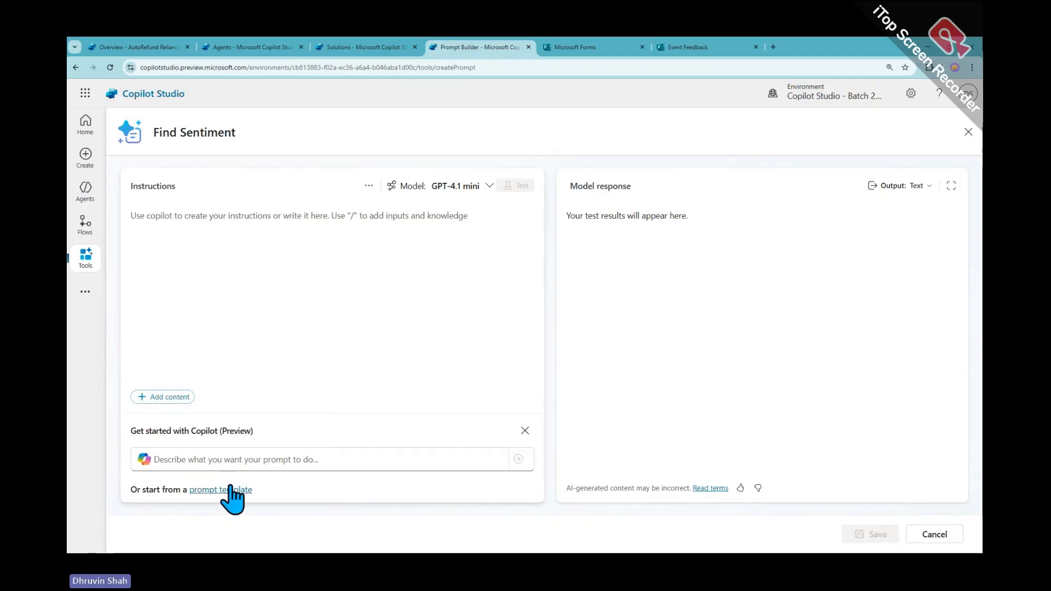
Reload the 'Run sentiment analysis on text' template by searching 'senti' in the prompt library
click(207, 254)
click(222, 490)
click(682, 131)
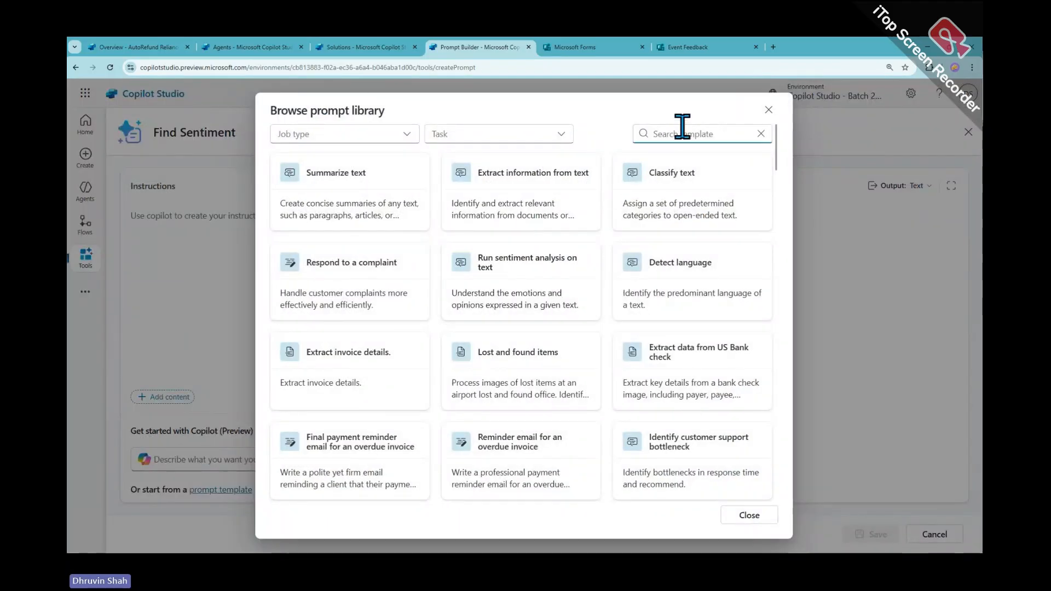
text(senti)
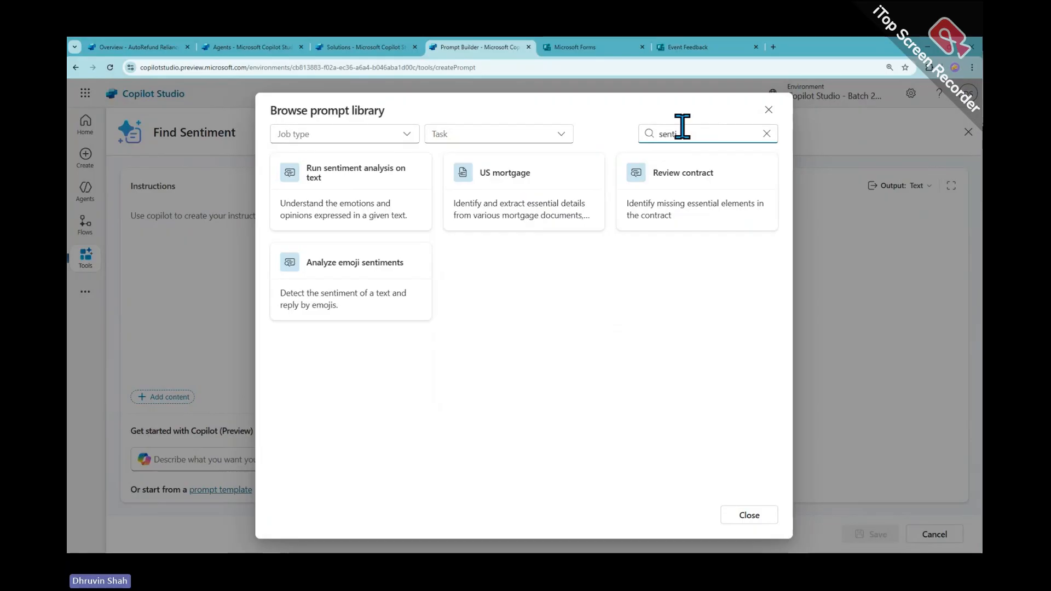
click(389, 211)
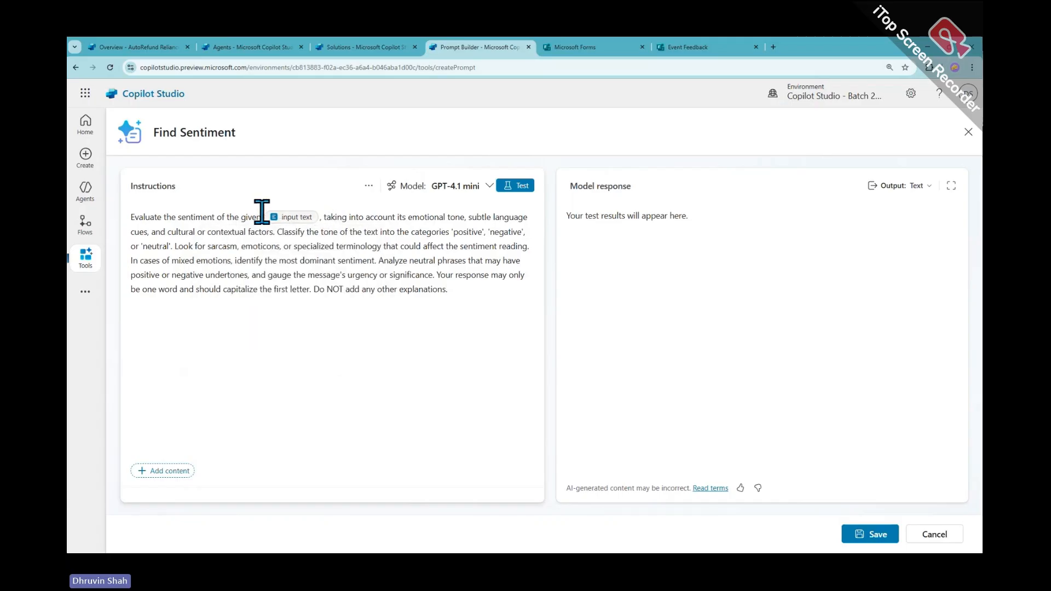
click(162, 472)
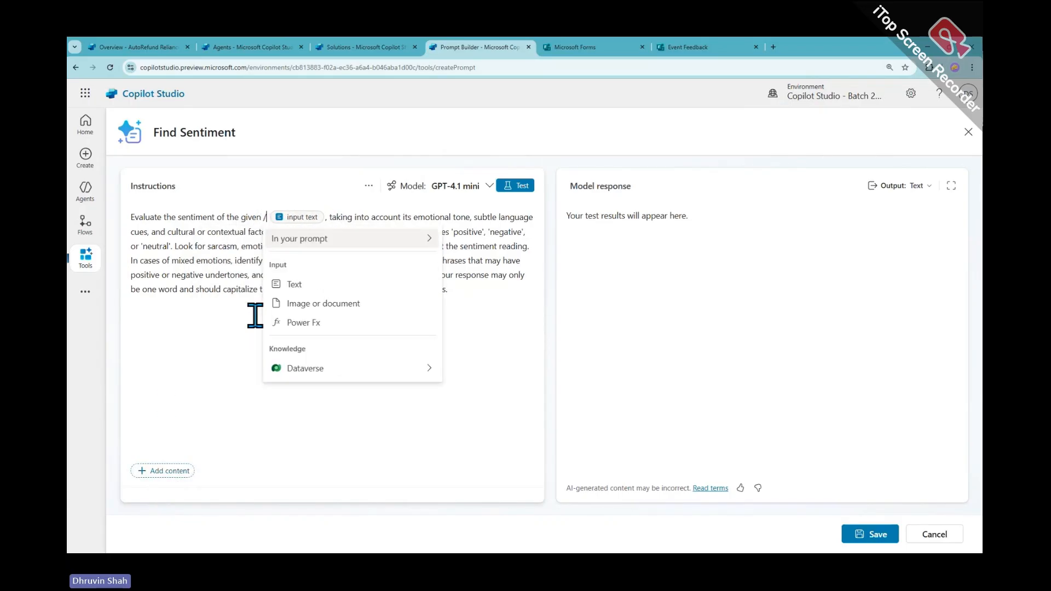
click(295, 284)
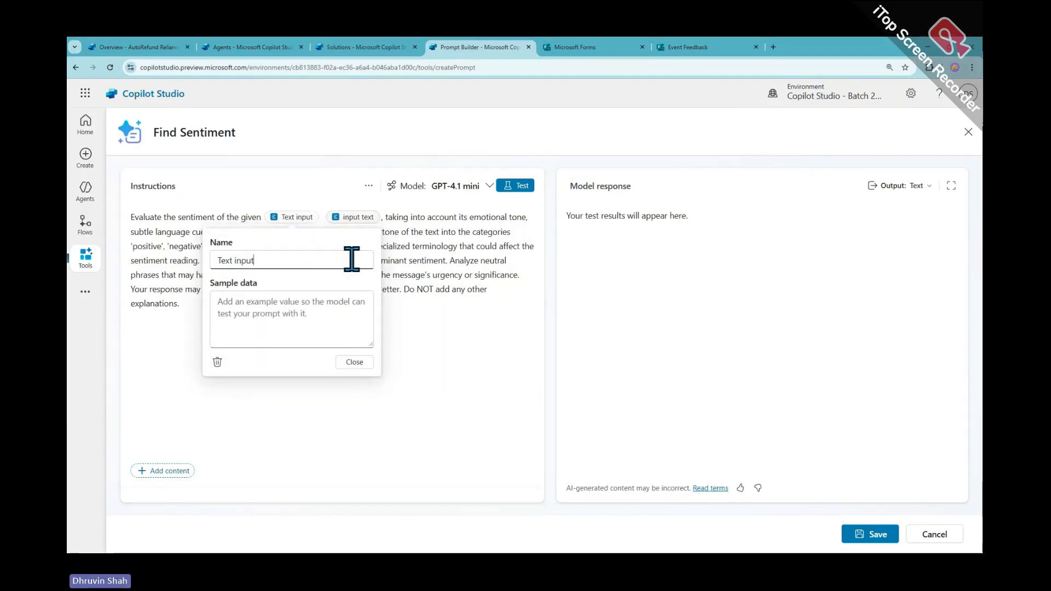
click(416, 347)
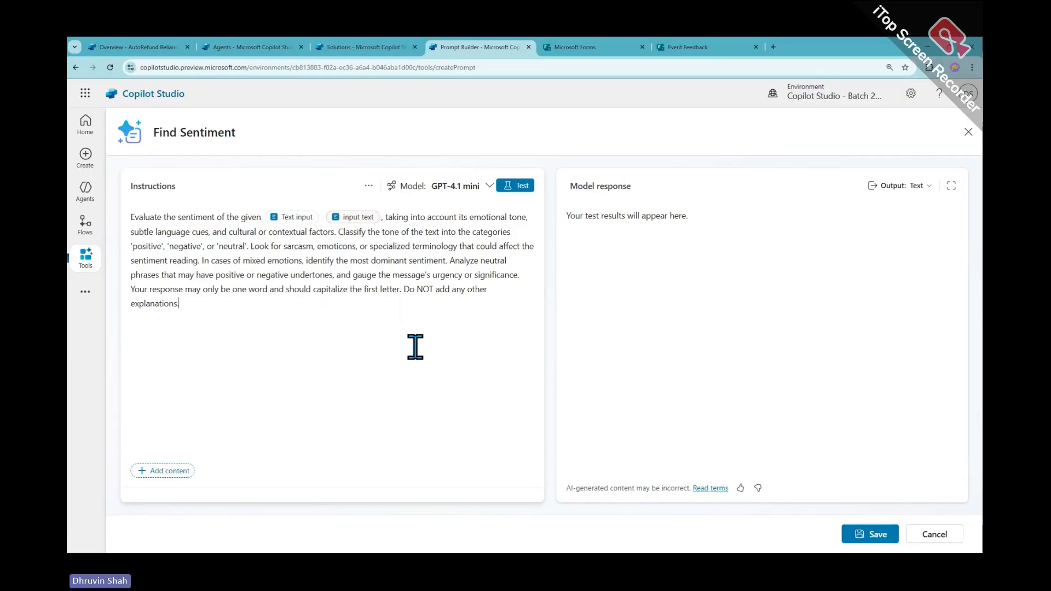
key(BackSpace)
text(/)
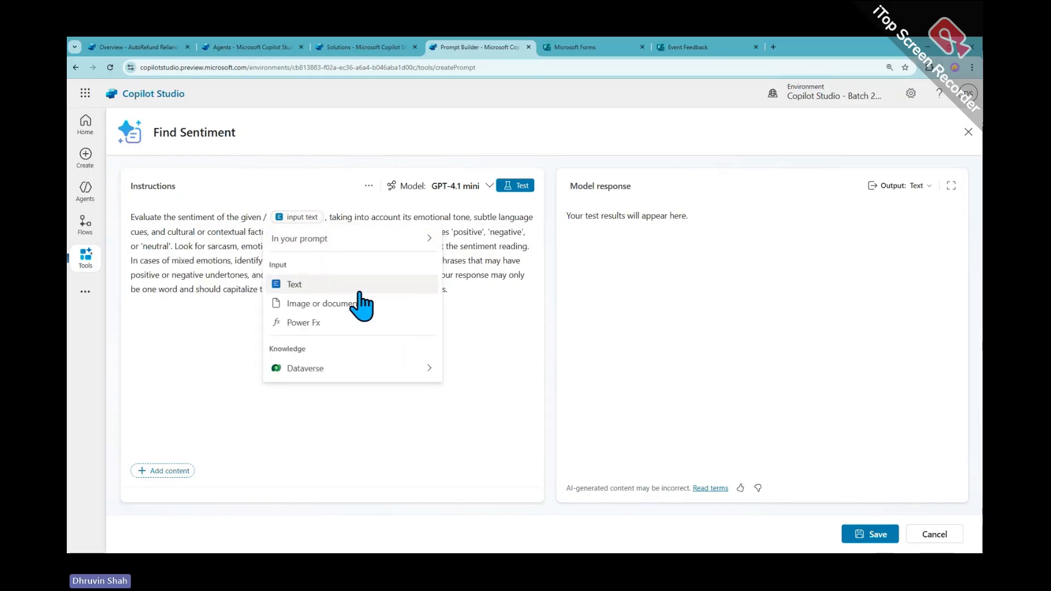
click(266, 214)
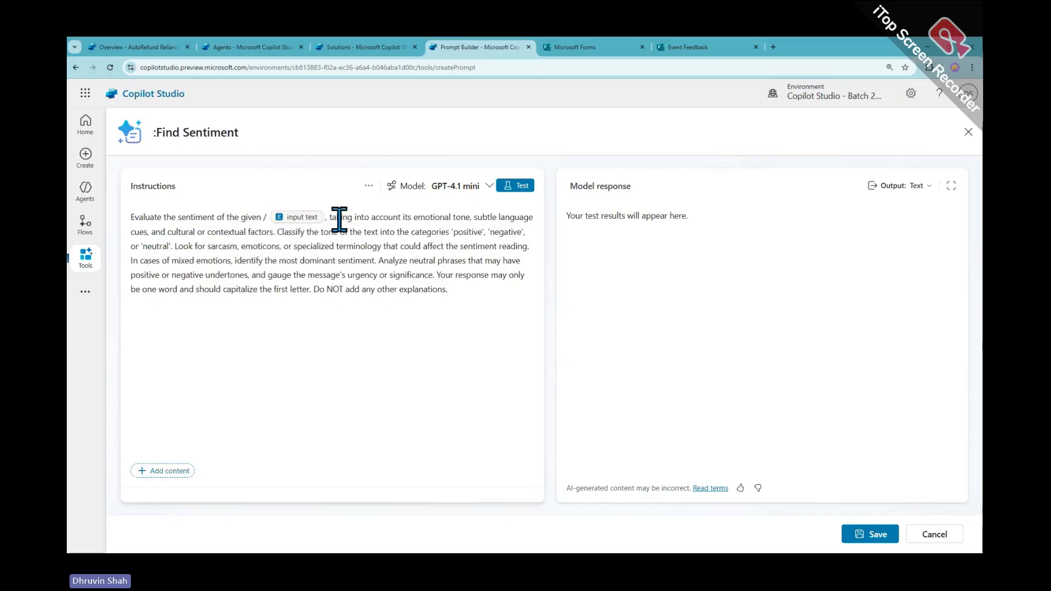
key(BackSpace)
click(156, 132)
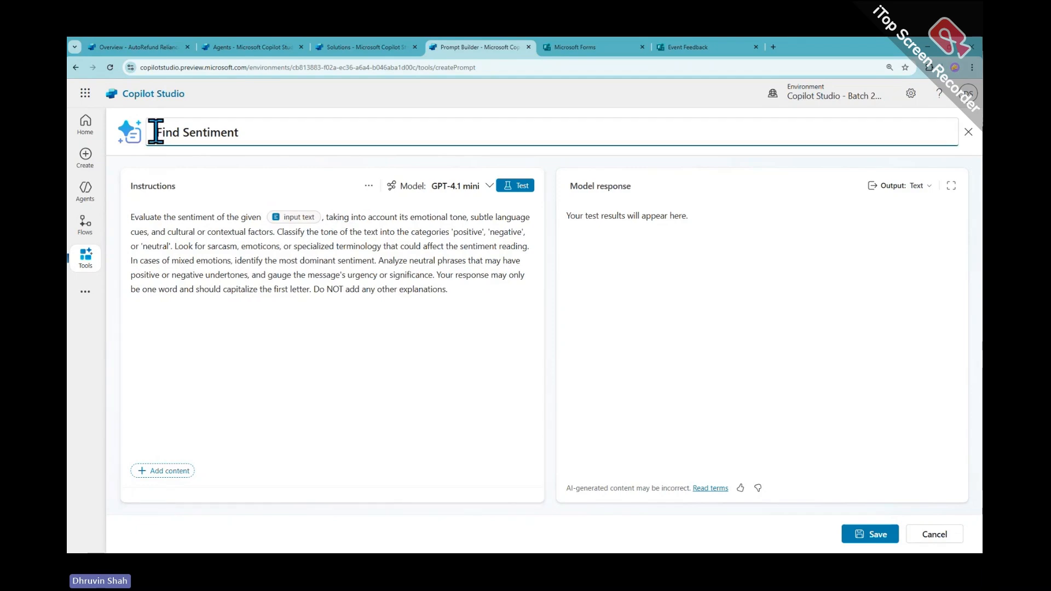
key(BackSpace)
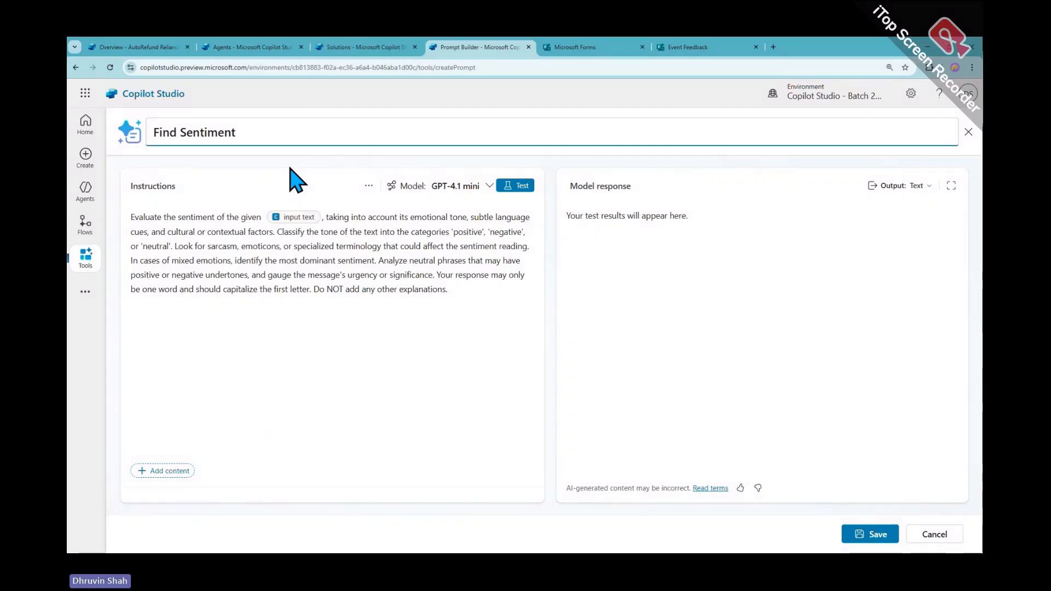
click(265, 218)
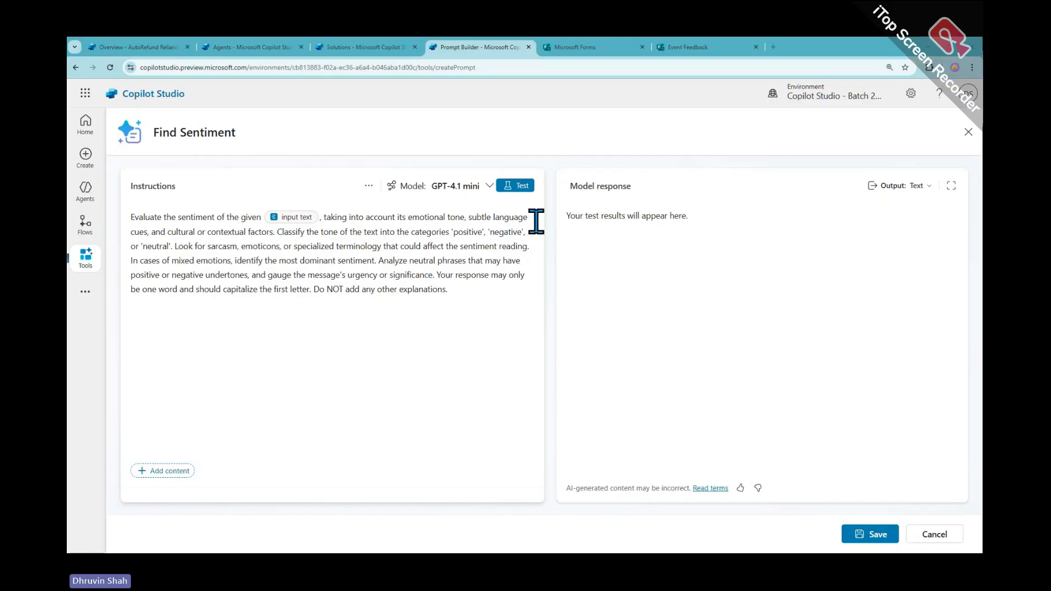
Add 'This is the feedback which our customers are sending us as a part of process.' to the instructions
click(275, 232)
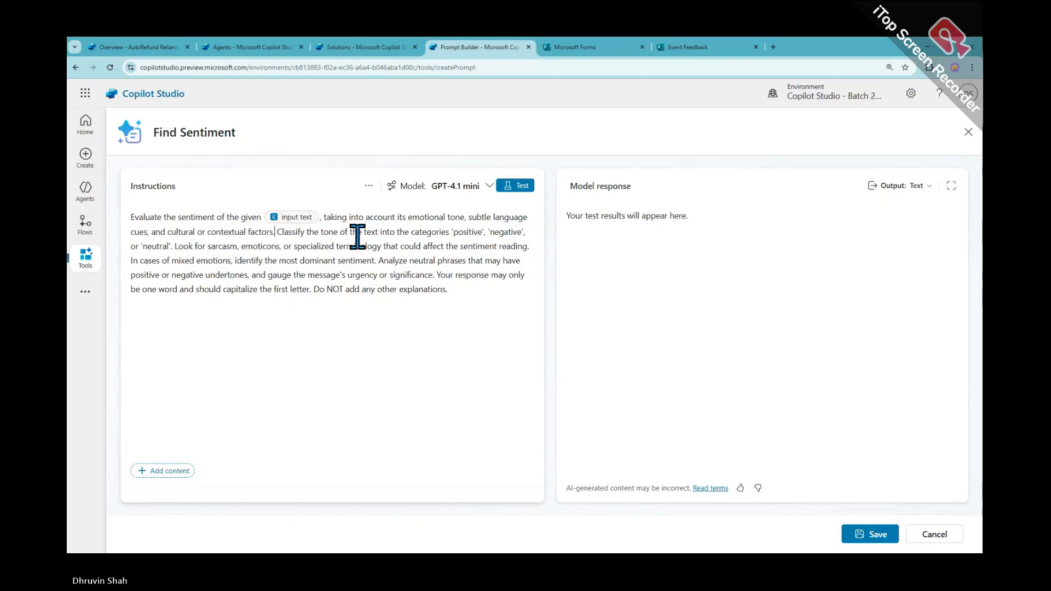
text(This i)
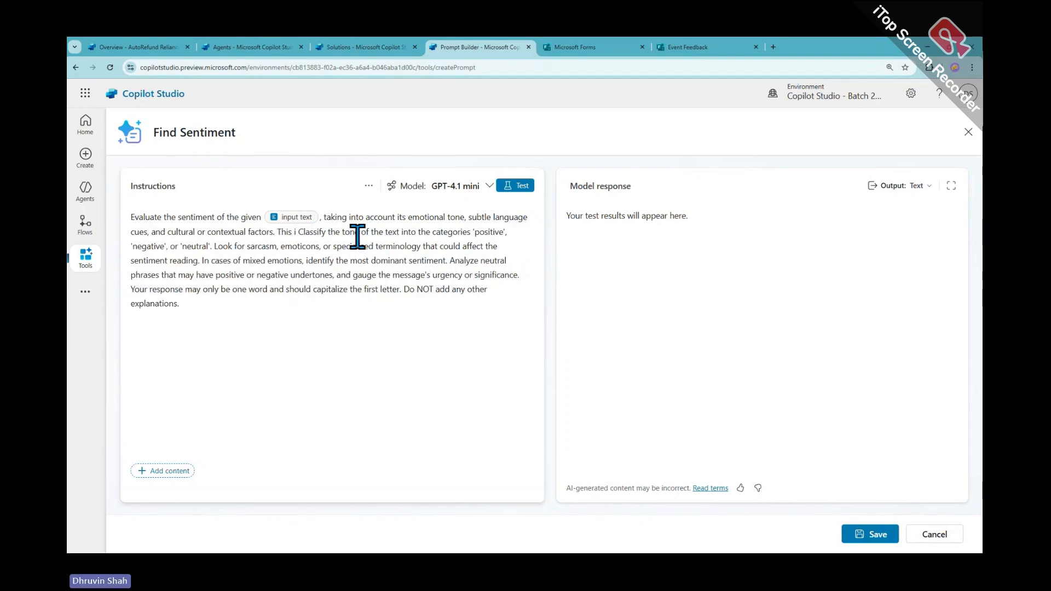
text(s the feedb)
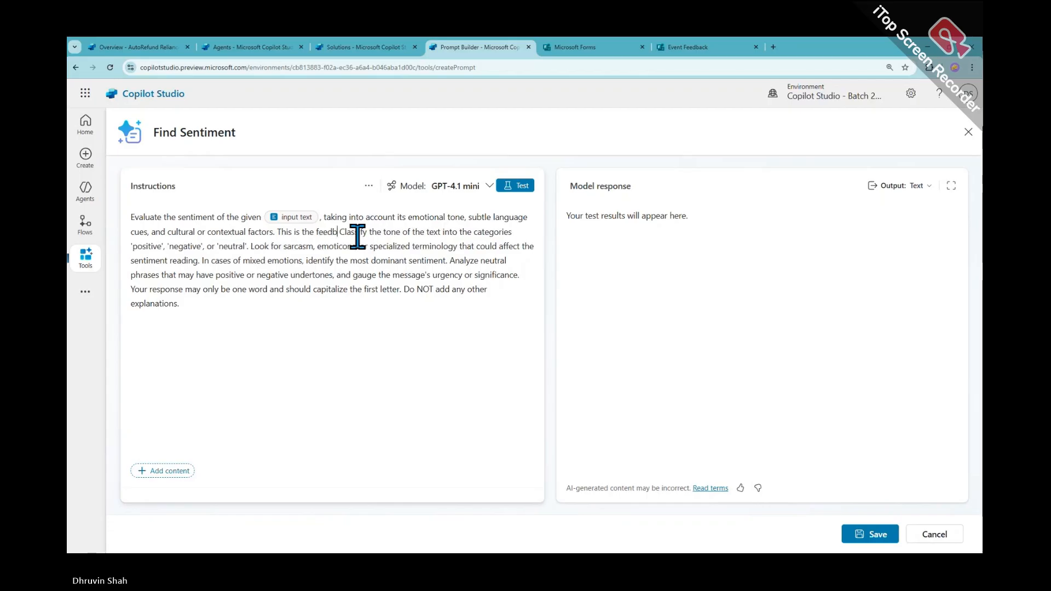
text(ack)
text( which)
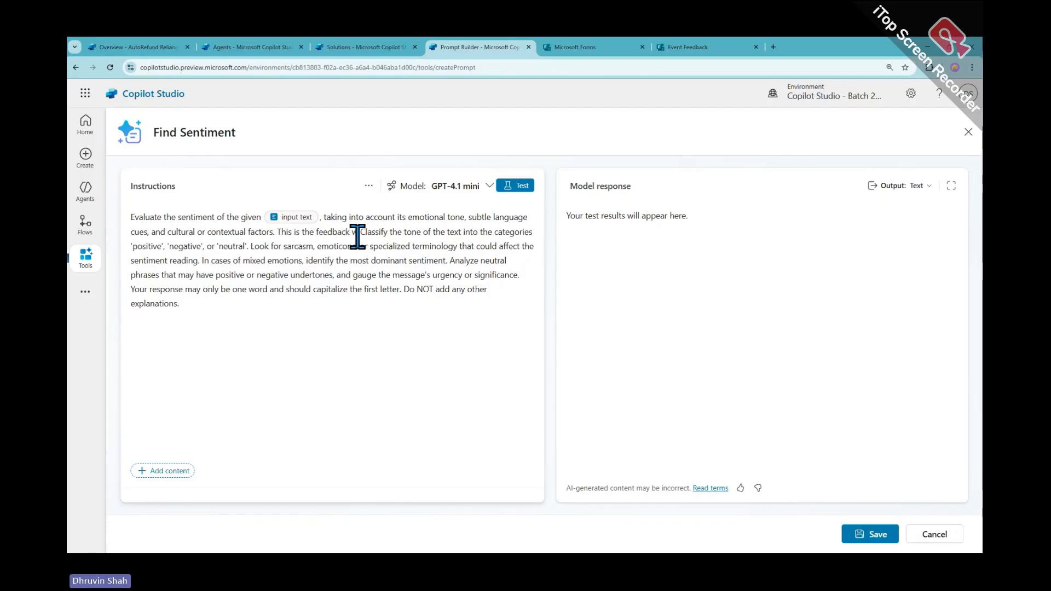
text( our cu)
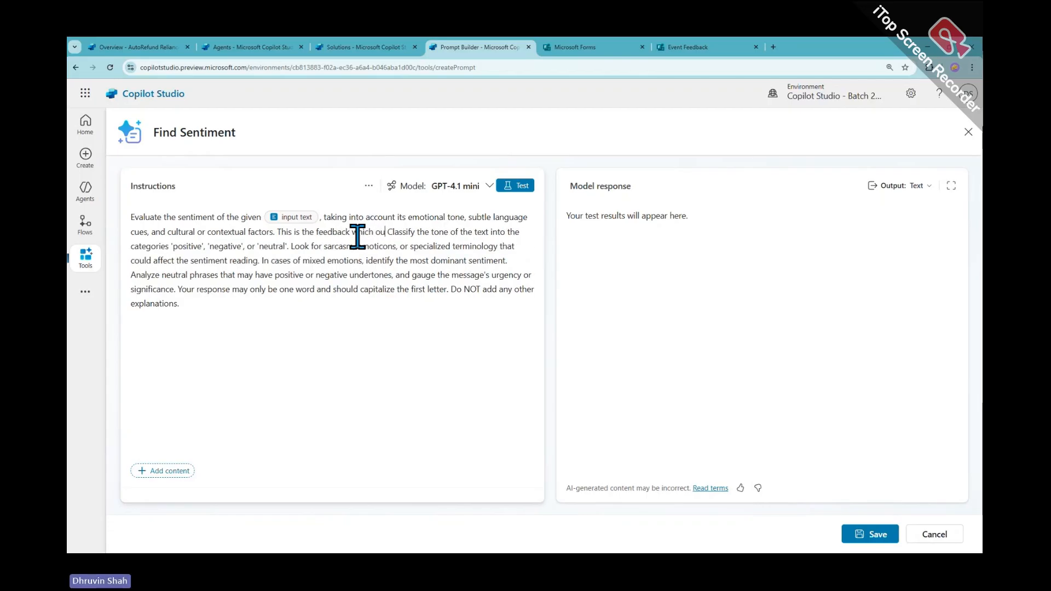
text(stomers)
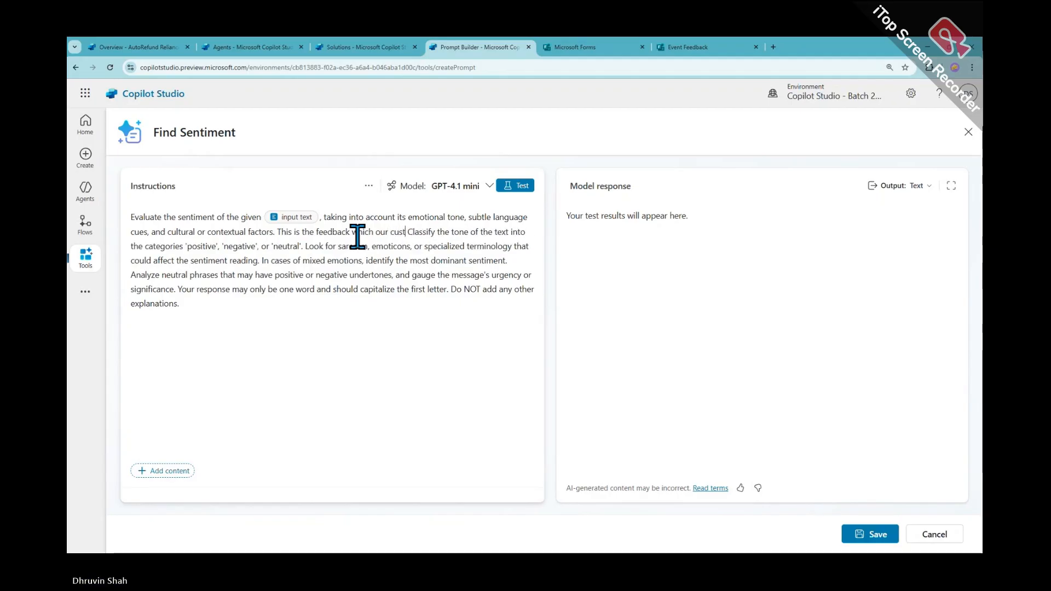
text( are sen)
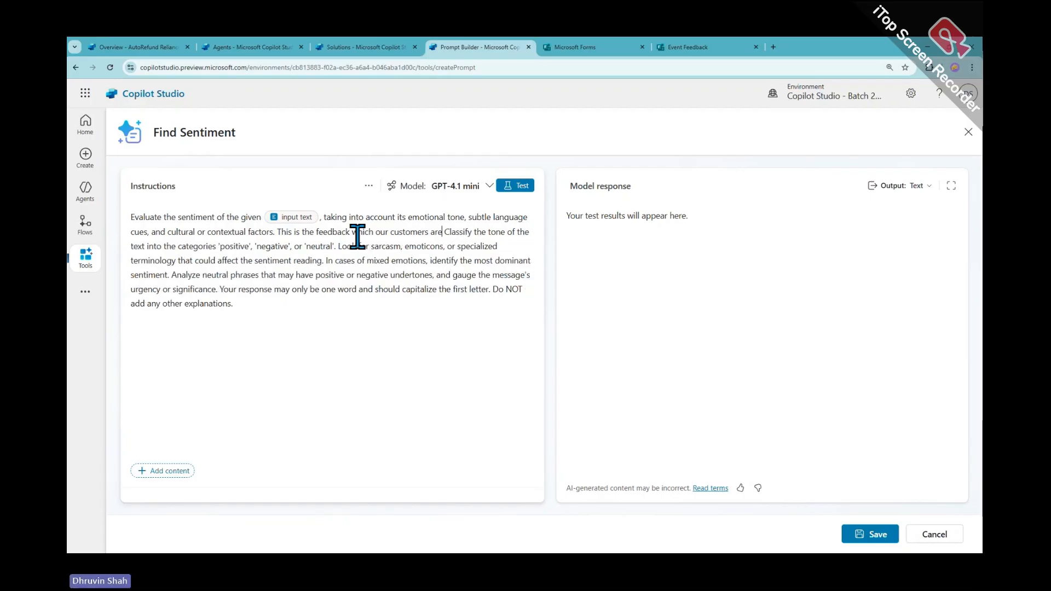
text(ding us a)
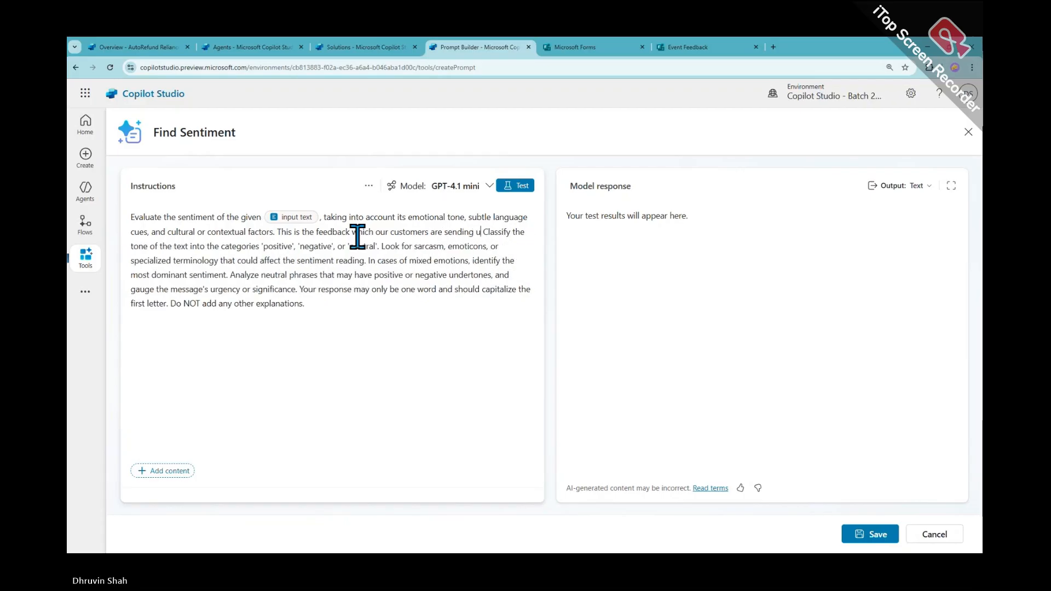
text(s a pa)
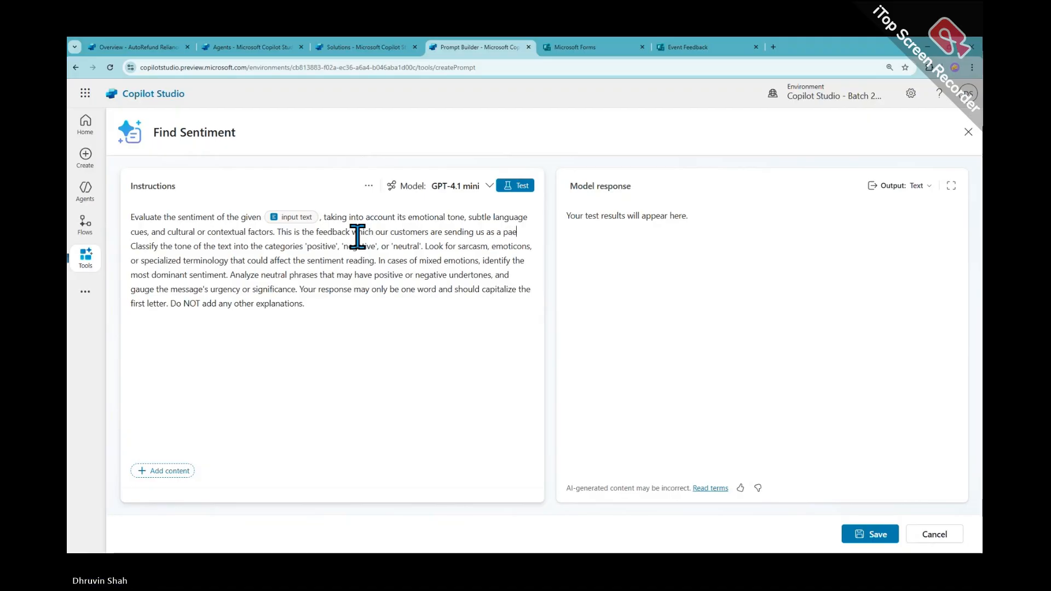
text(rt of process.)
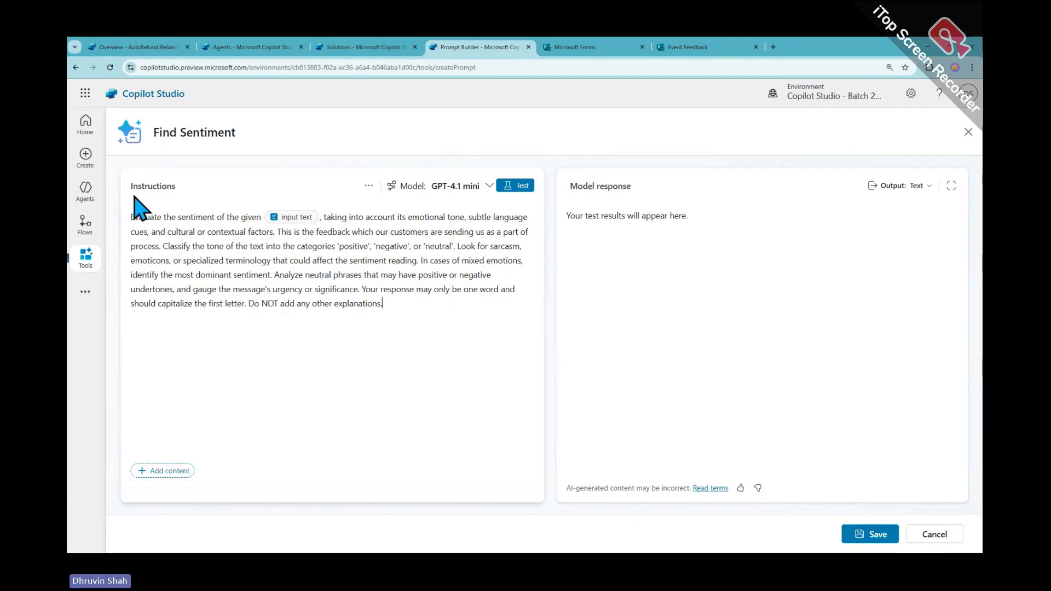
click(368, 185)
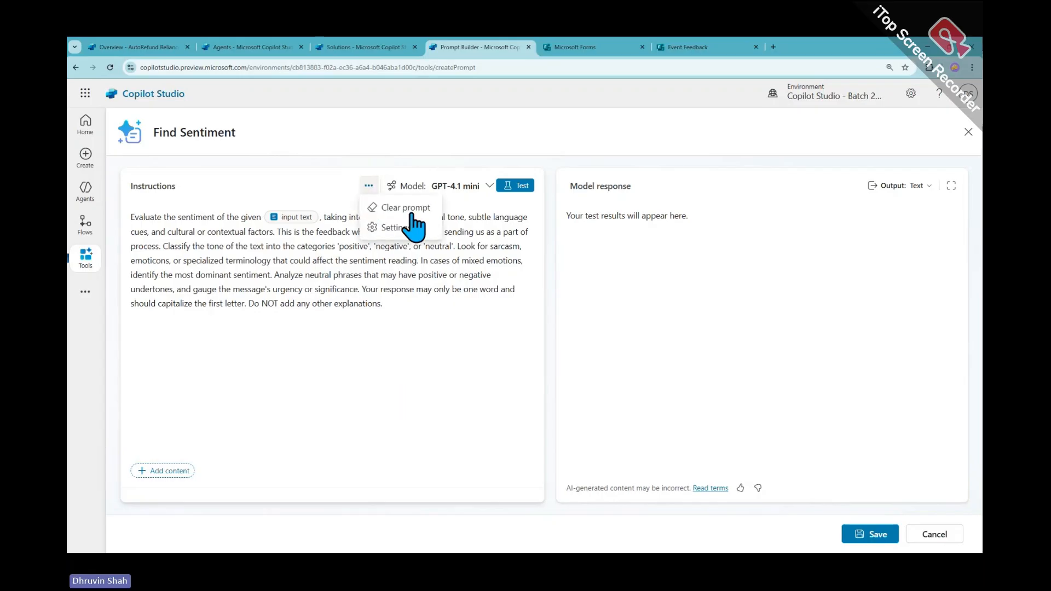
click(368, 186)
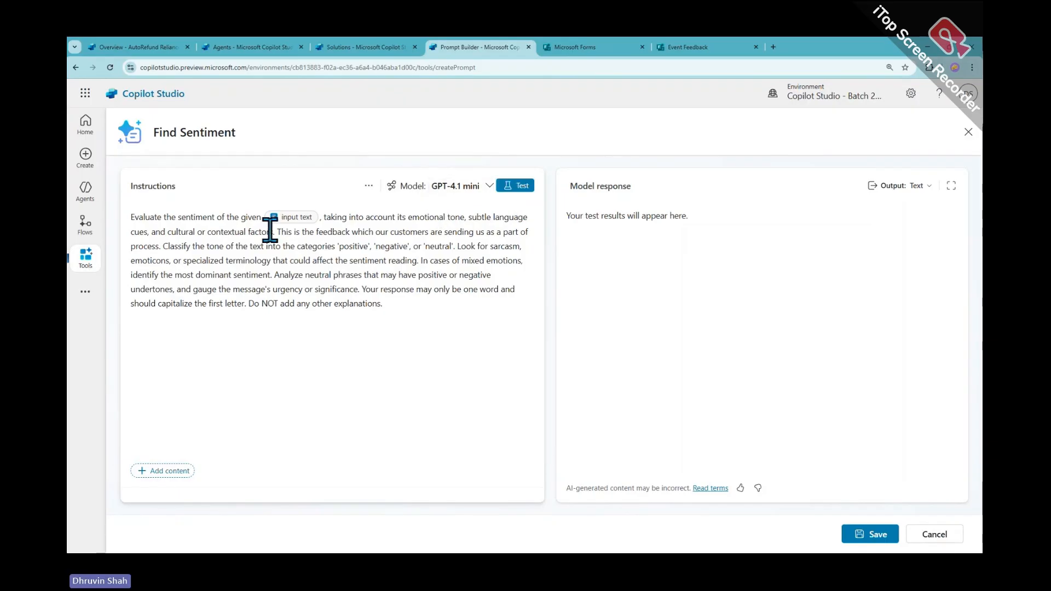
click(285, 219)
Test the prompt with the sample 'Great class going so fa', getting a Positive response
click(323, 326)
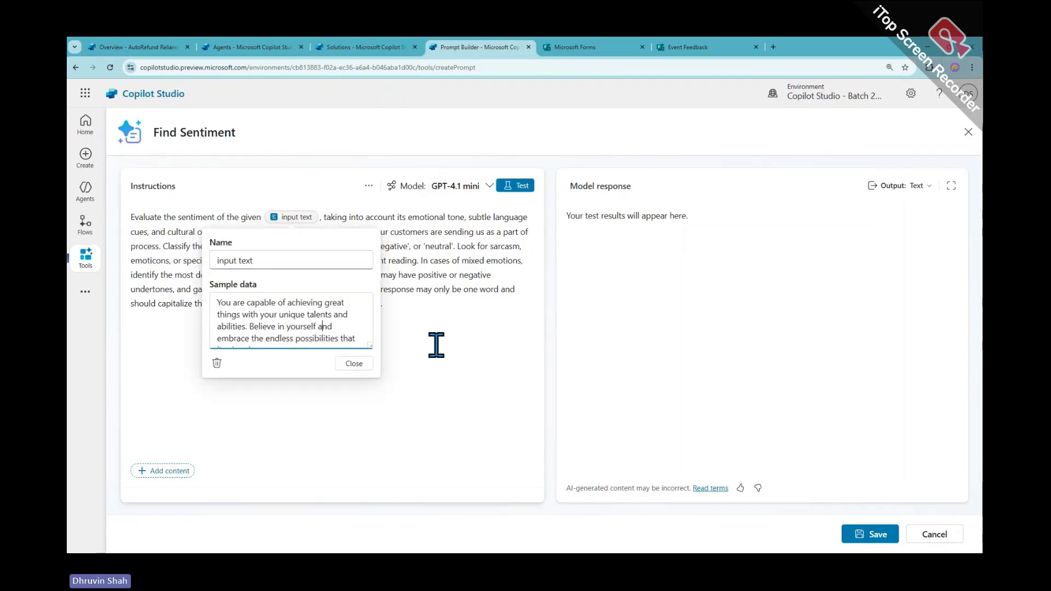
key(ctrl+a)
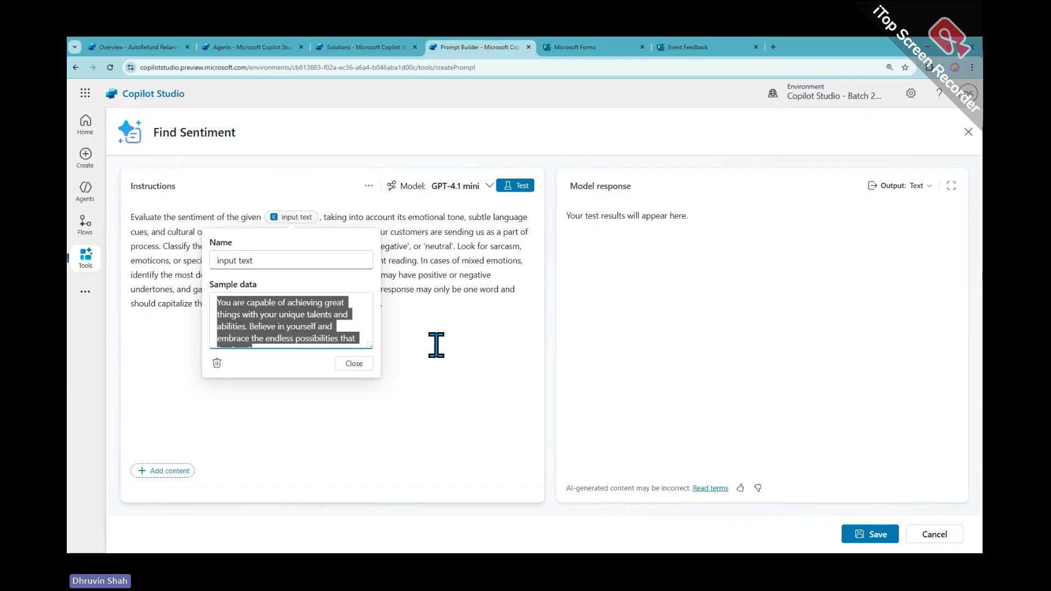
key(BackSpace)
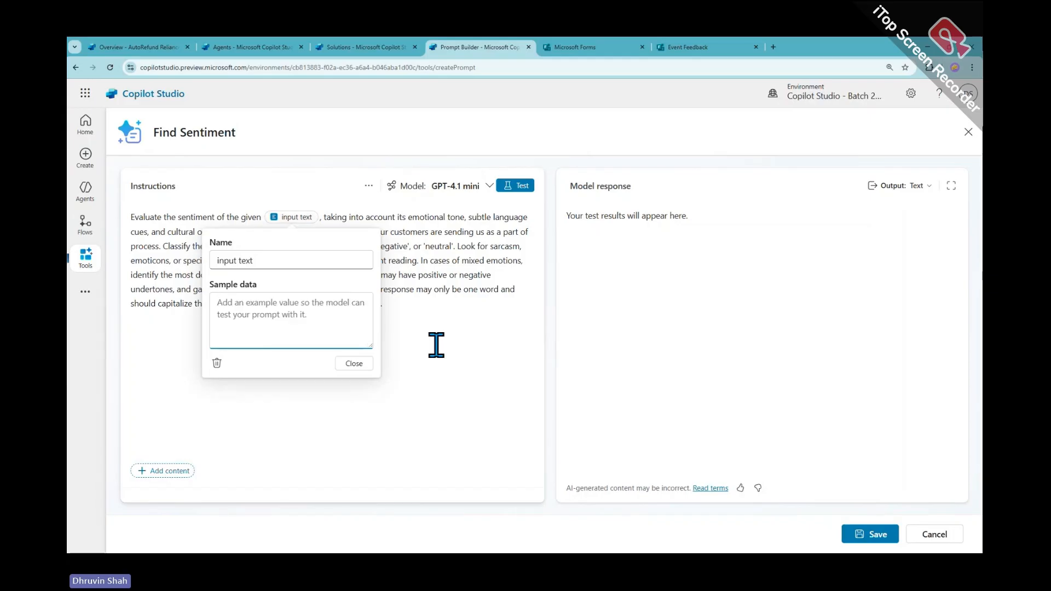
text(Great)
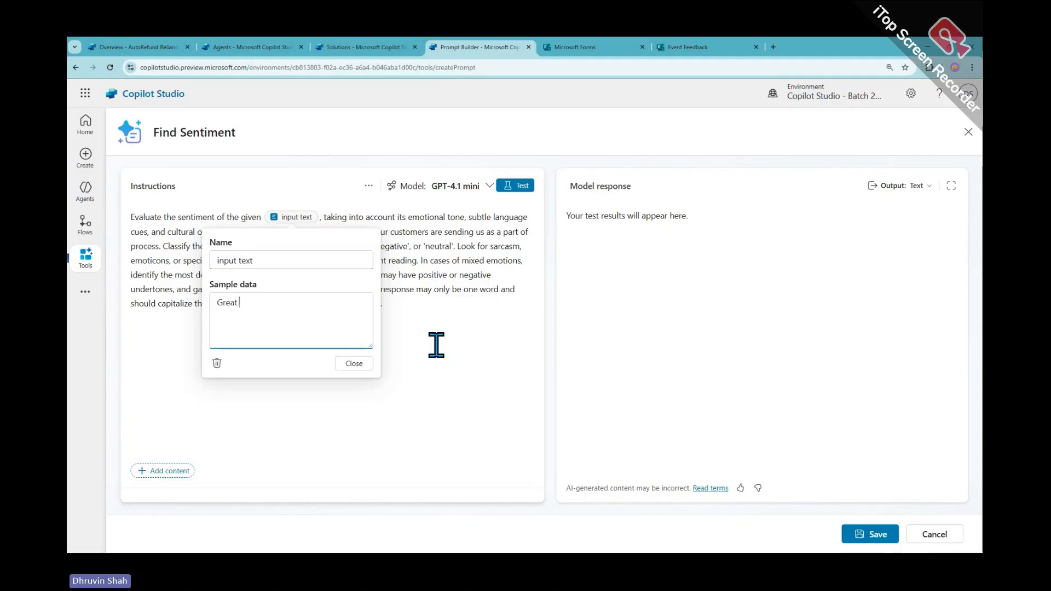
text( class going so far)
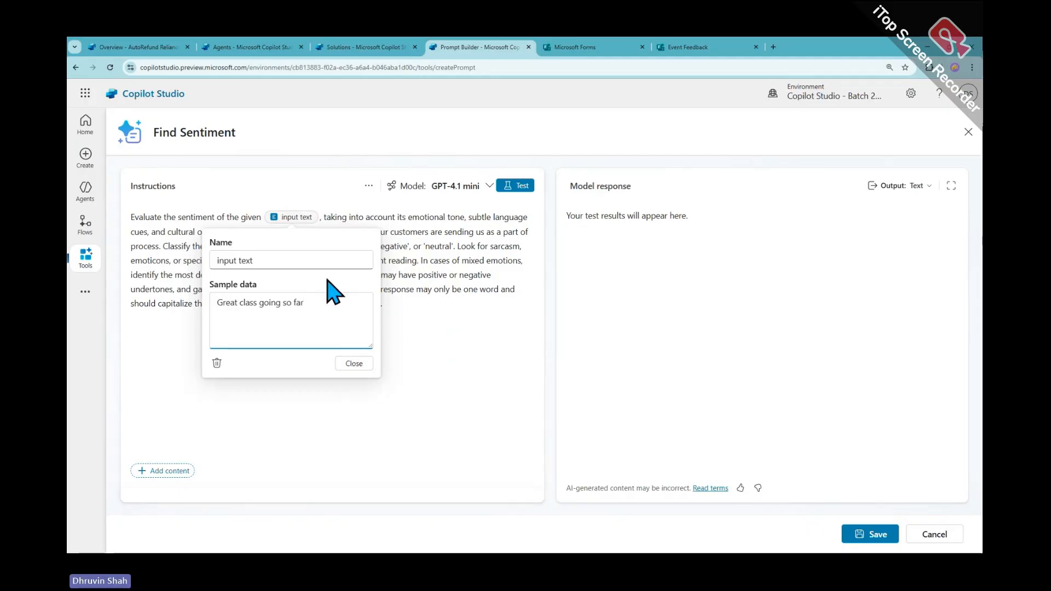
click(514, 186)
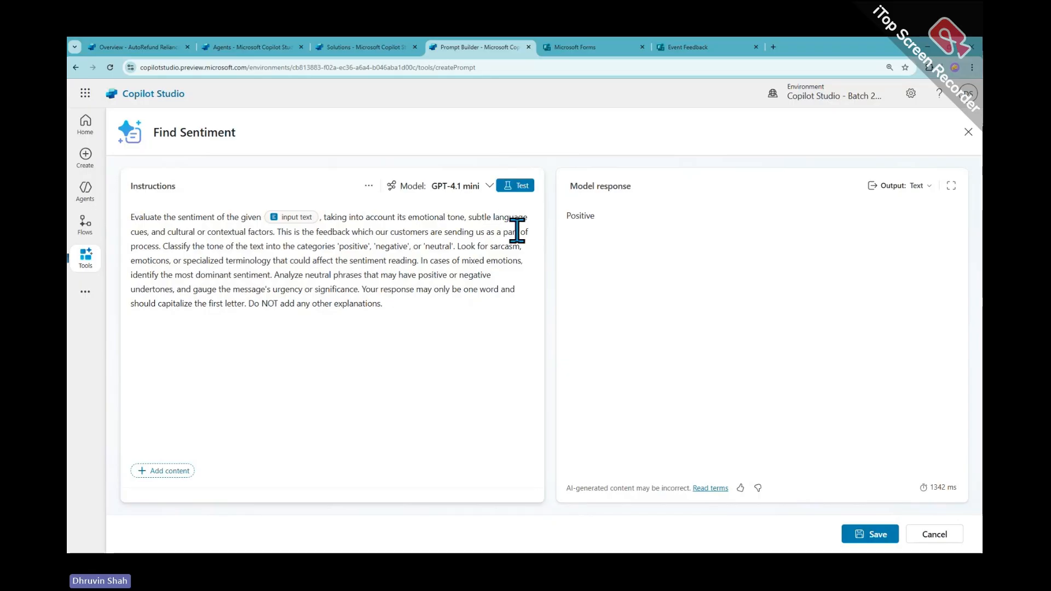
key(ctrl+2)
drag(559, 226, 599, 238)
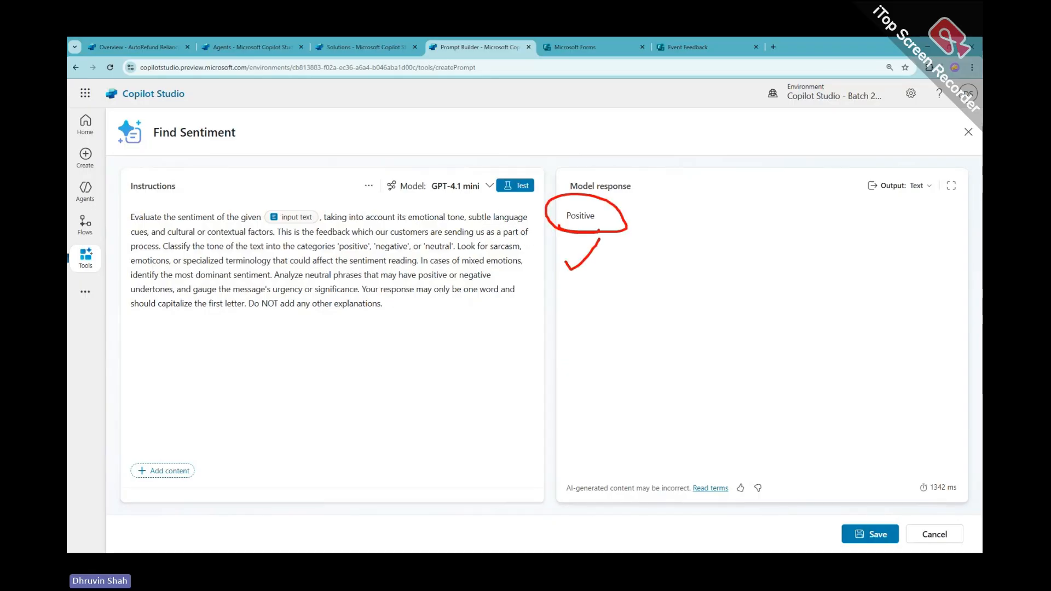
key(ctrl+2)
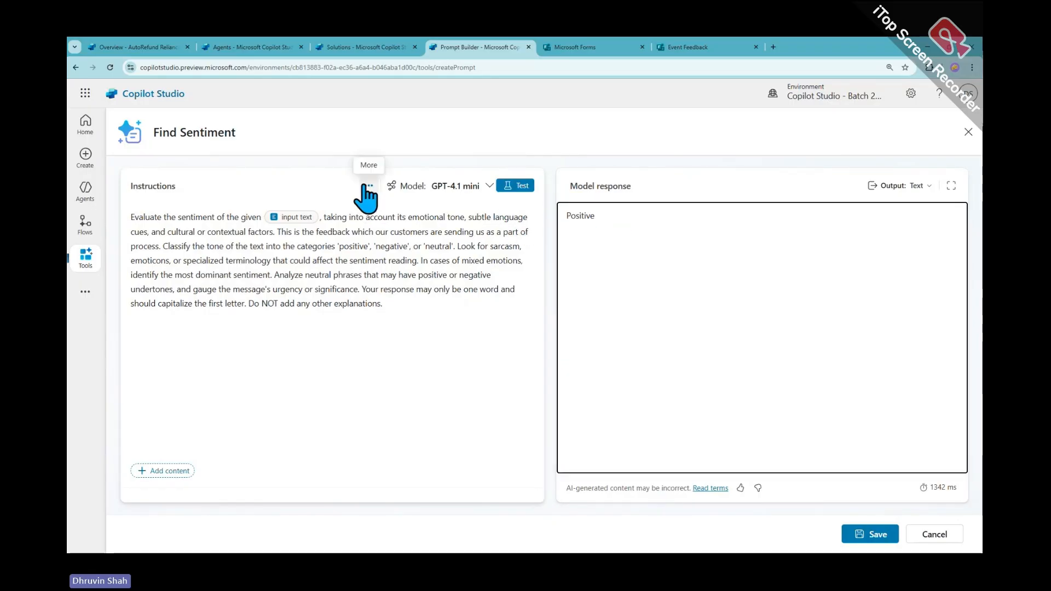
Retest with 'It's very hard to understand the physics concept!', which returns Negative
click(282, 218)
drag(244, 302, 304, 303)
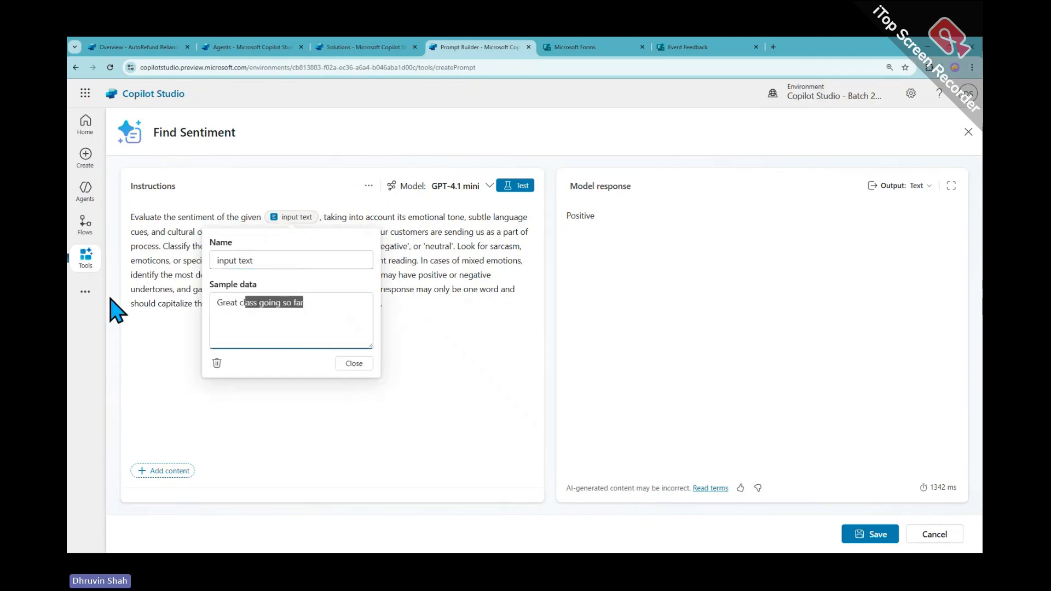
triple_click(335, 305)
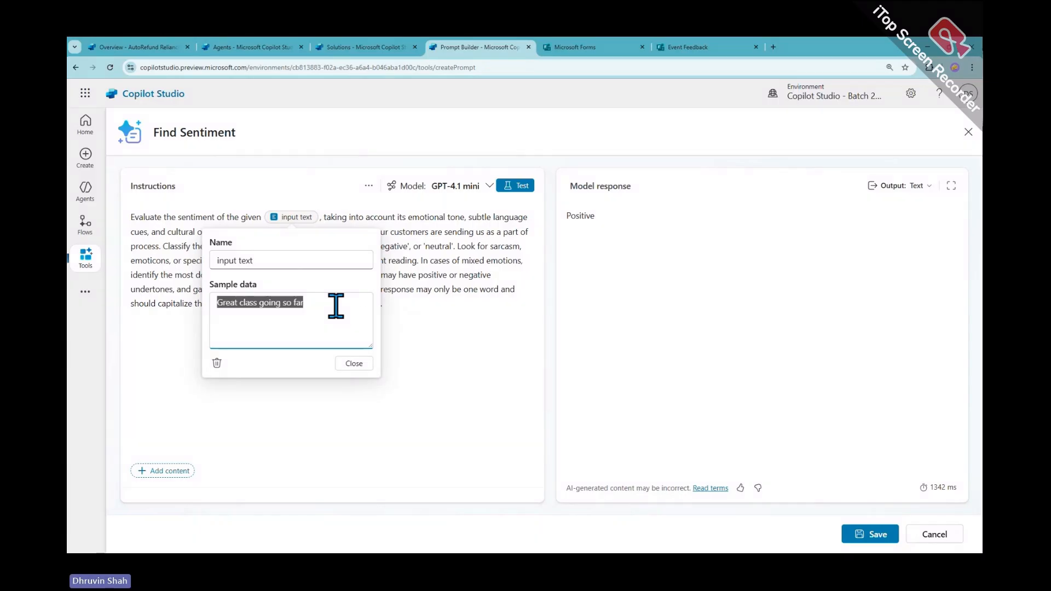
key(BackSpace)
text(It's)
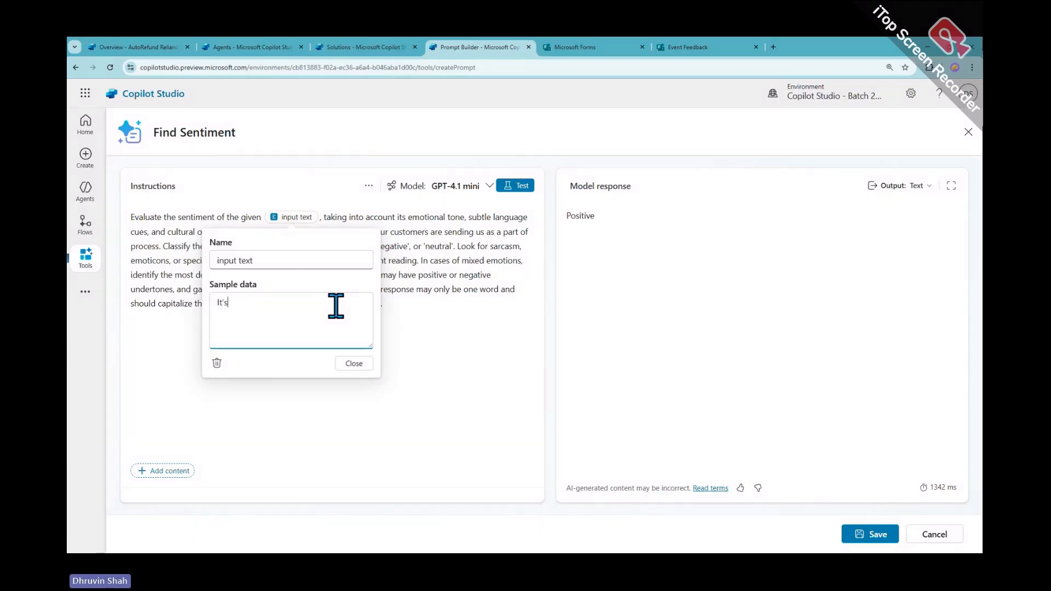
text( very )
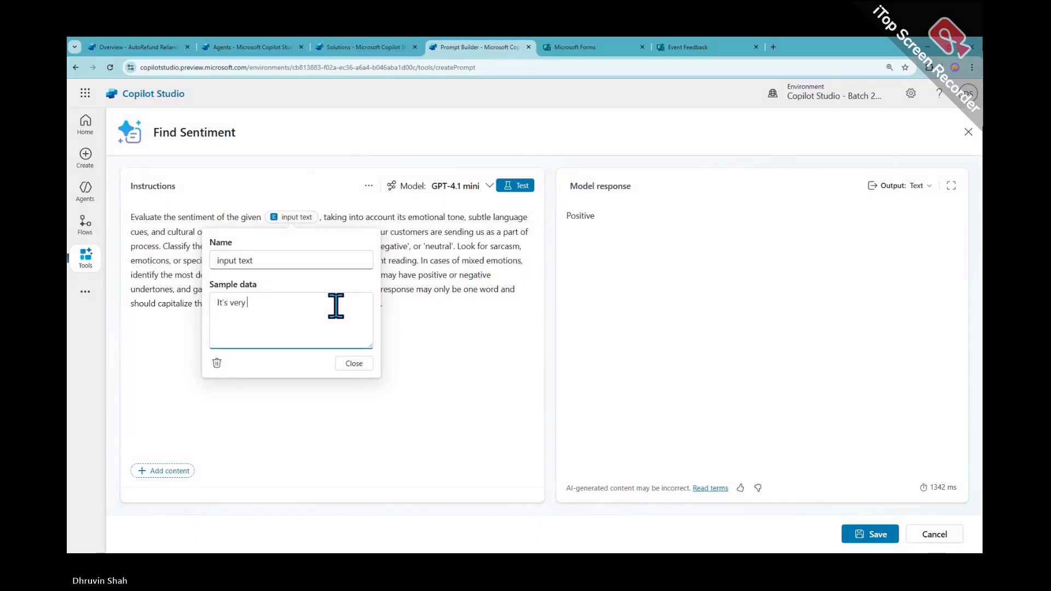
text(hard to )
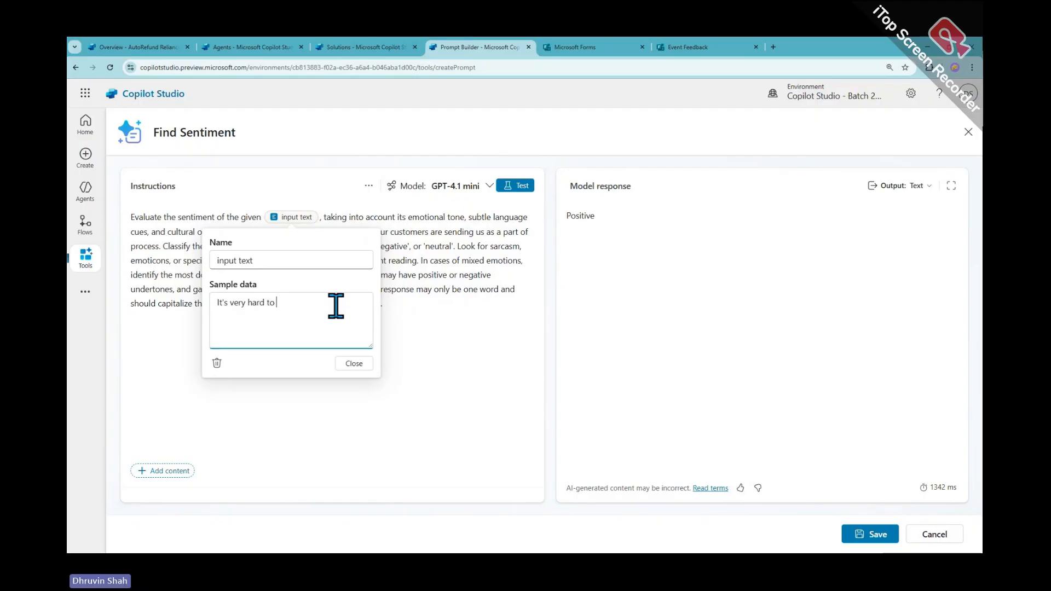
text(understand the)
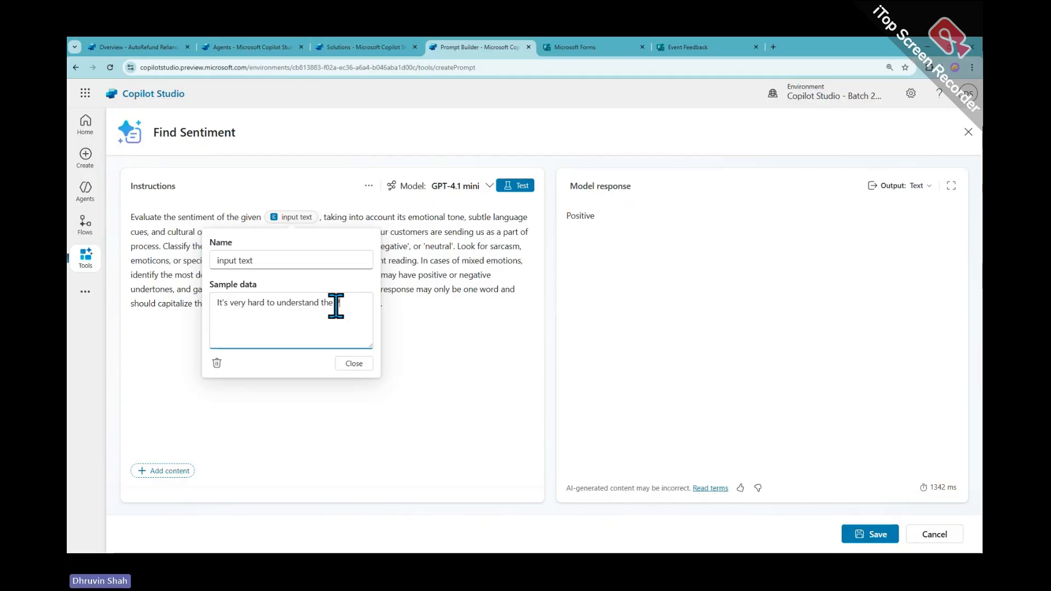
text( physics co)
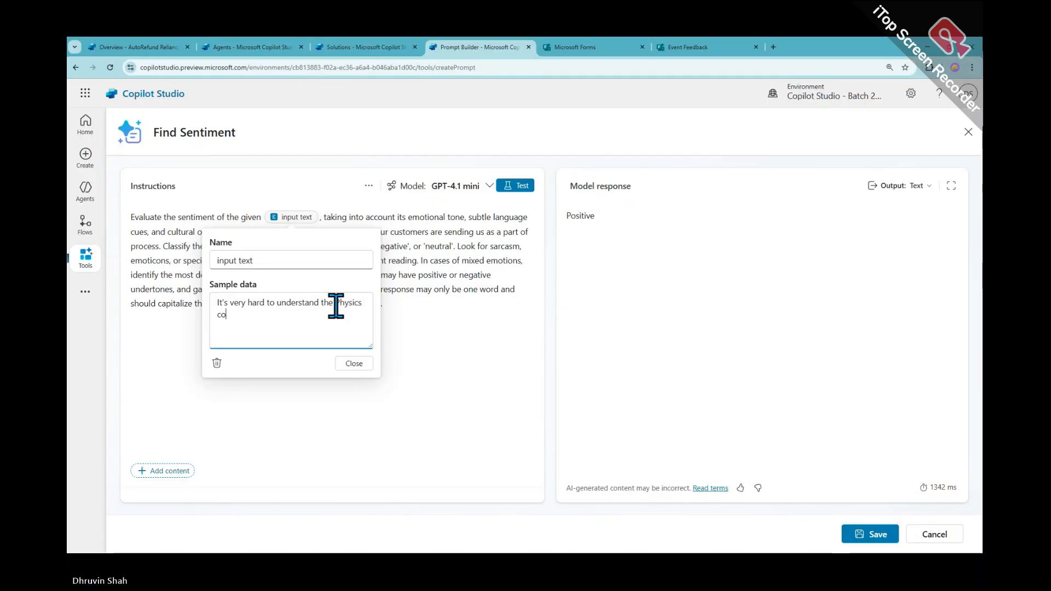
text(ncept!)
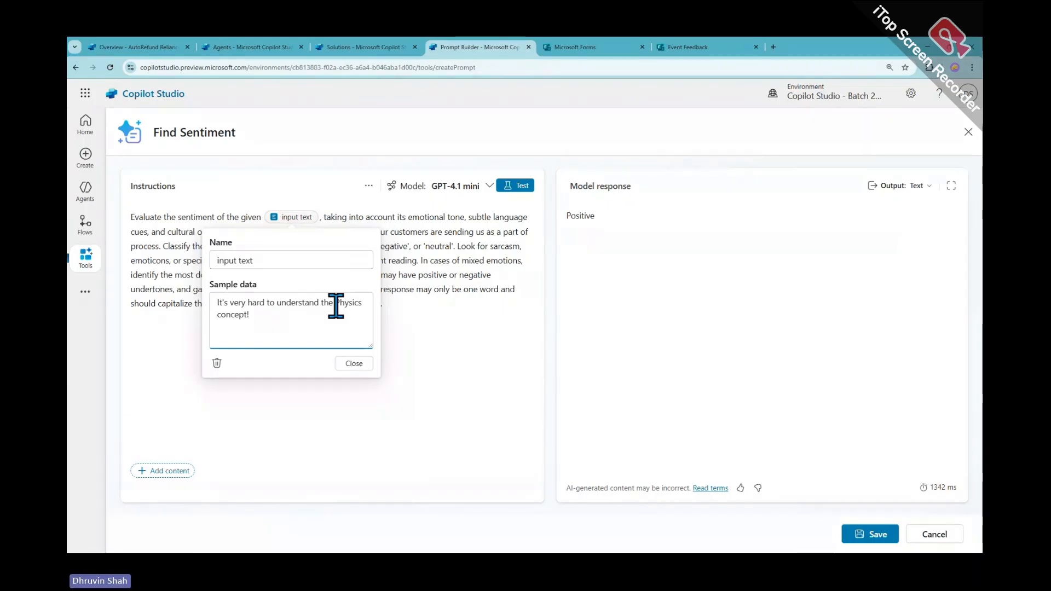
click(521, 187)
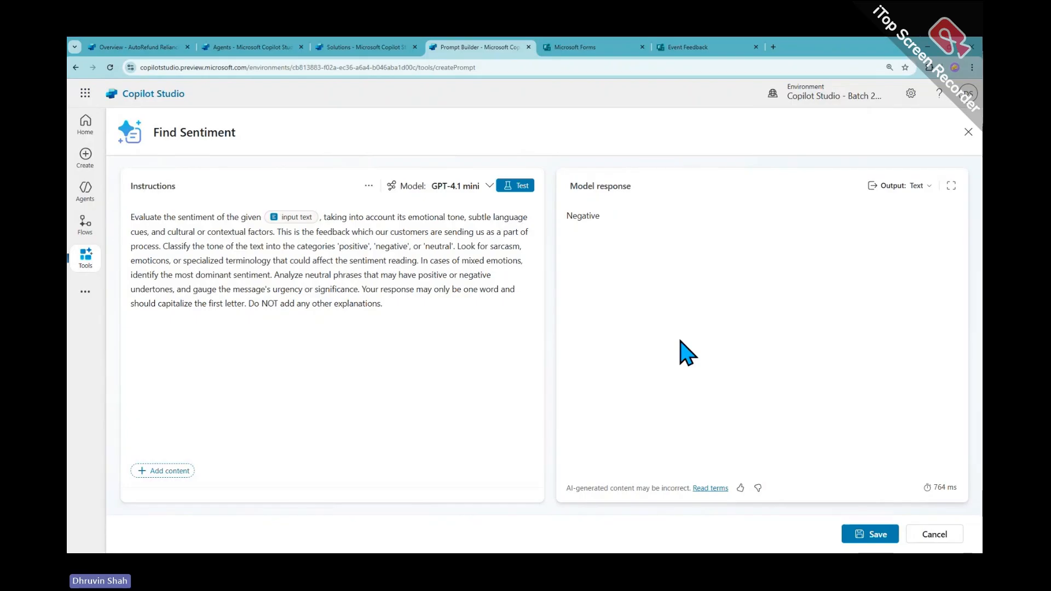
Save the Find Sentiment prompt and reload the Tools page to list it
click(872, 535)
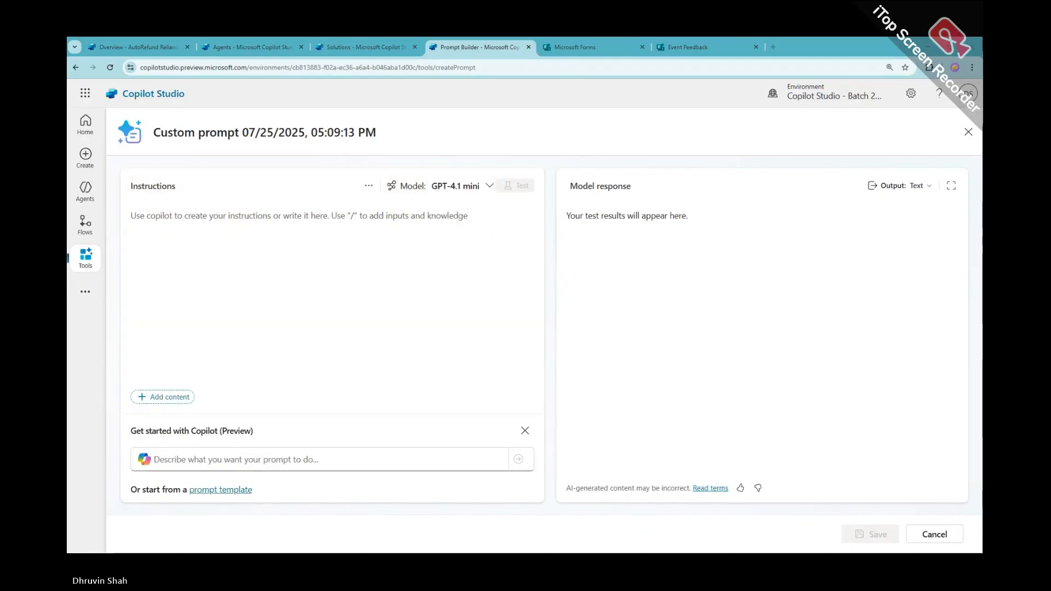
click(90, 261)
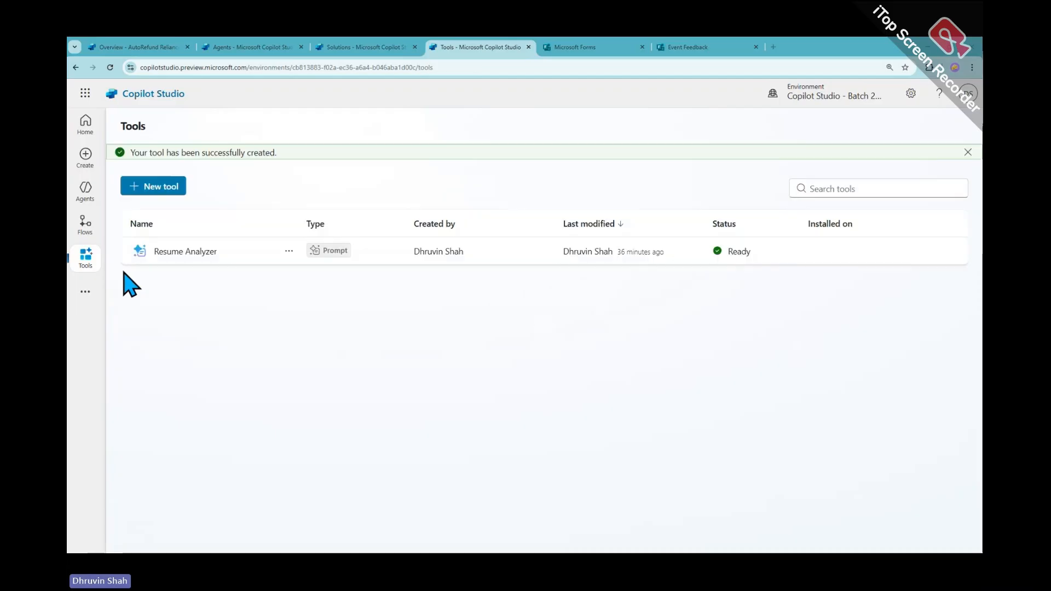
click(108, 71)
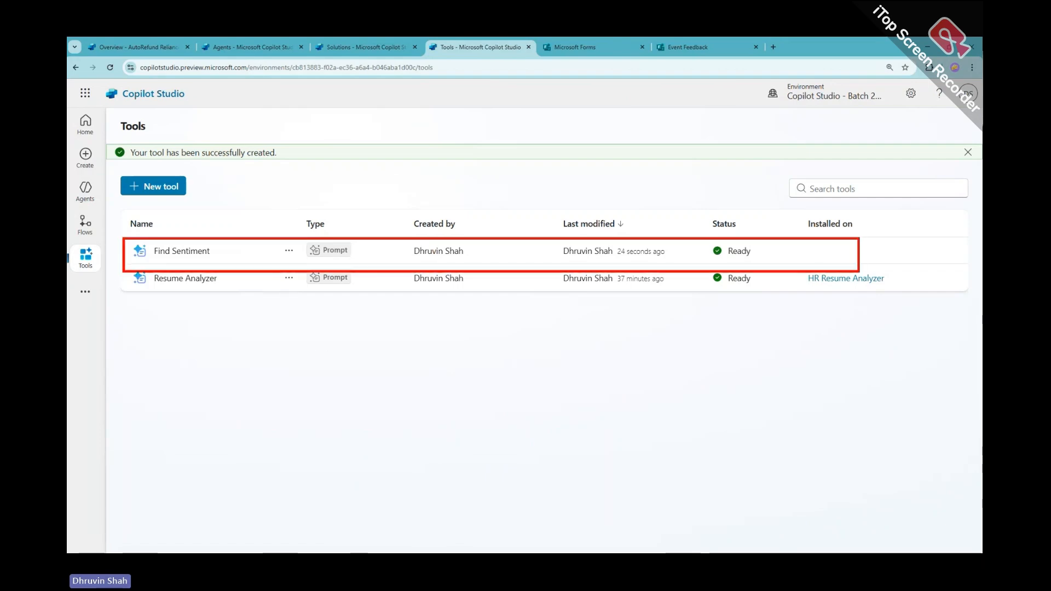
Add Find Sentiment to Feedback Copilot 1.0 with the description 'Perform Sentiment Analysis'
click(191, 254)
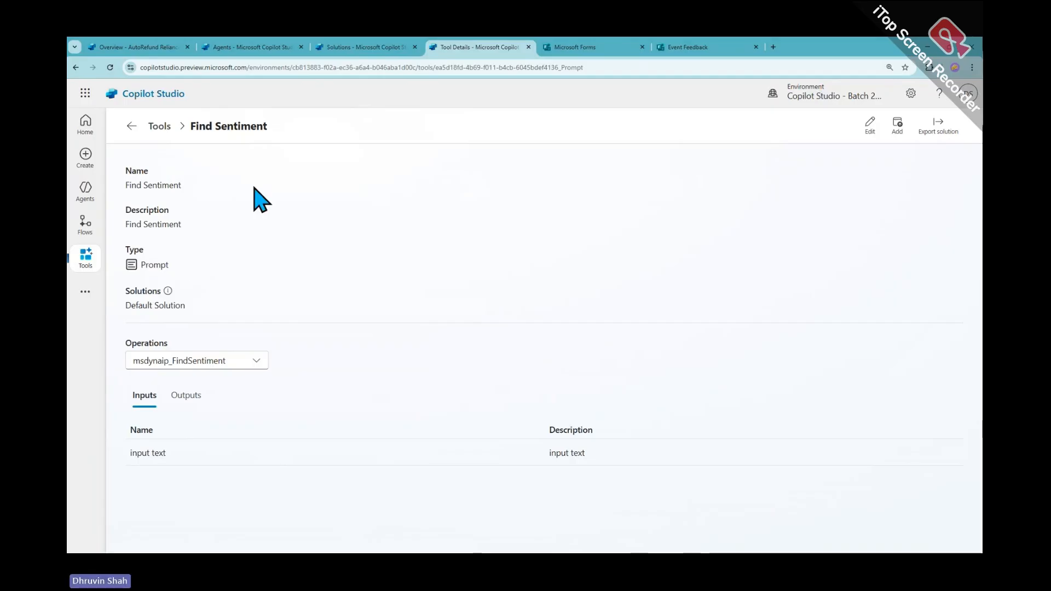
click(898, 132)
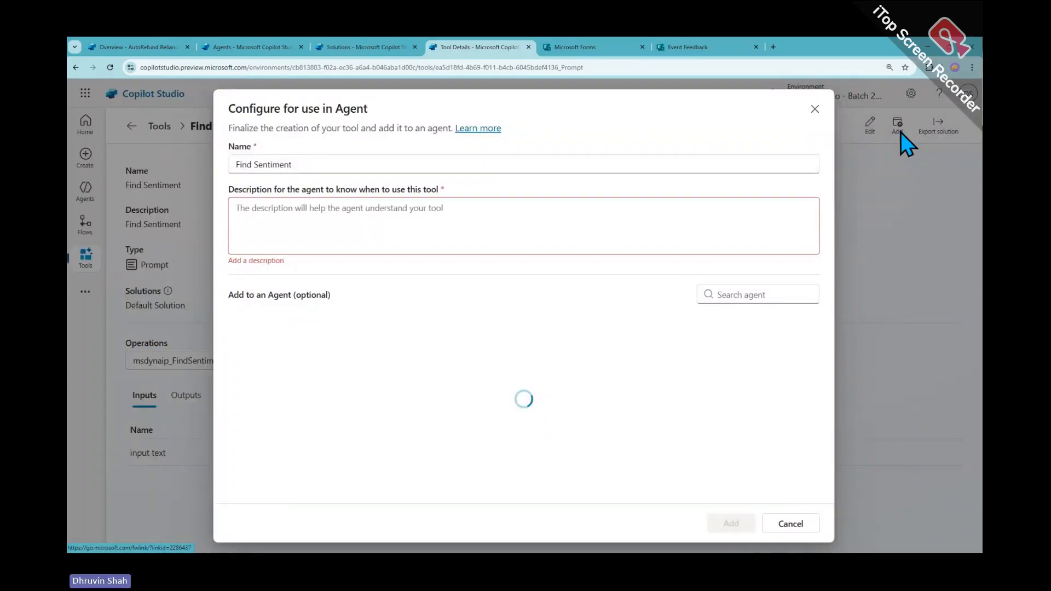
click(353, 226)
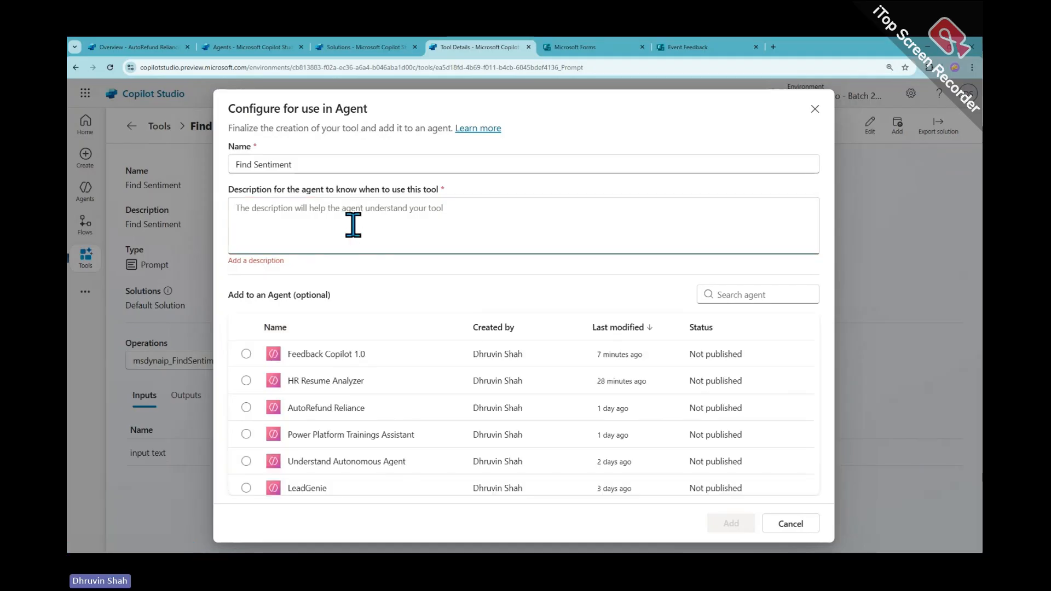
text(Perform )
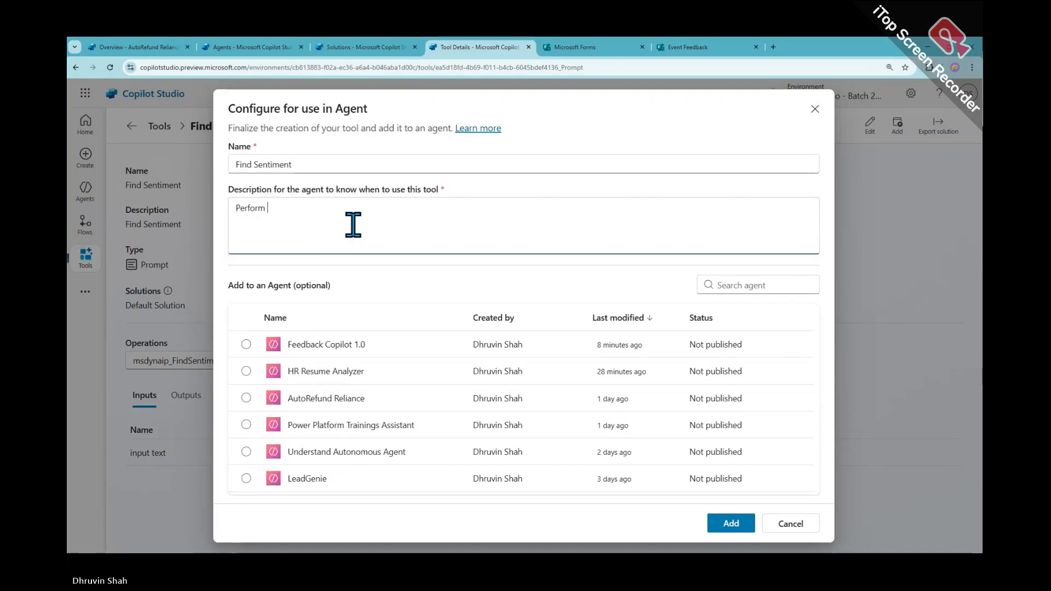
text(Sentiment)
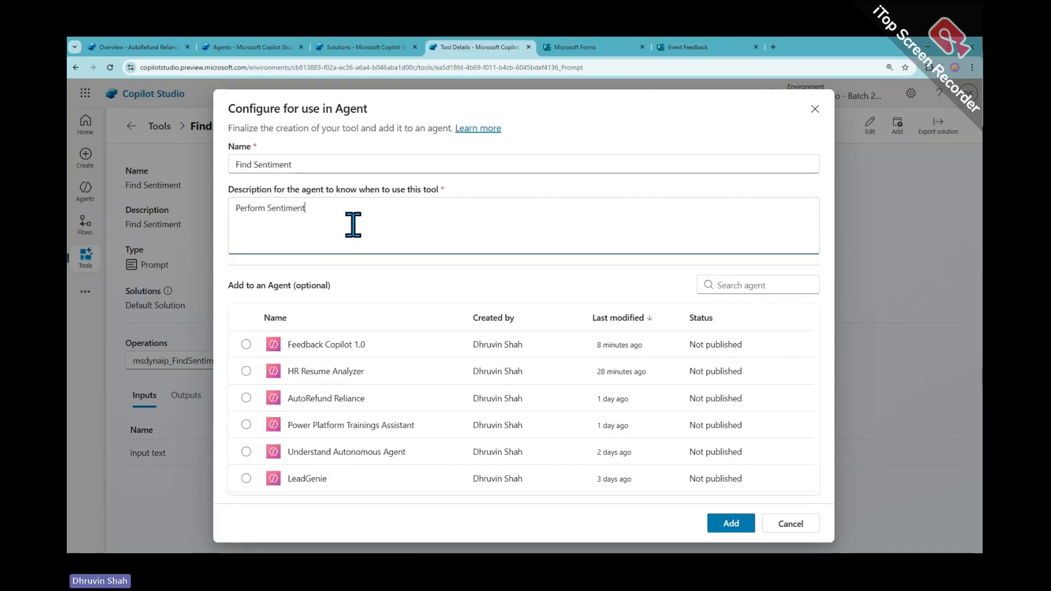
text( Analysis)
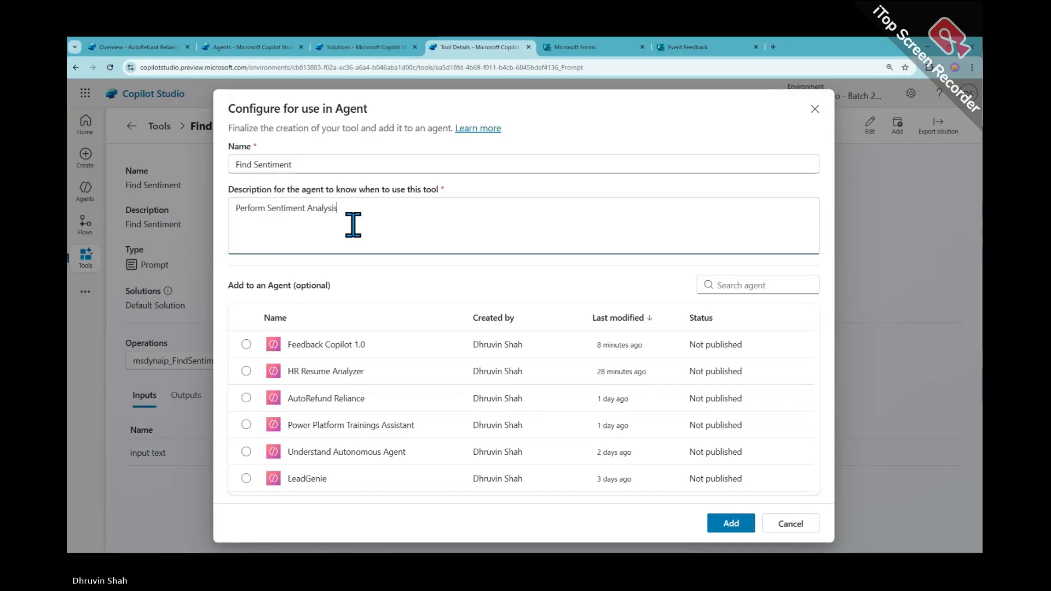
click(246, 345)
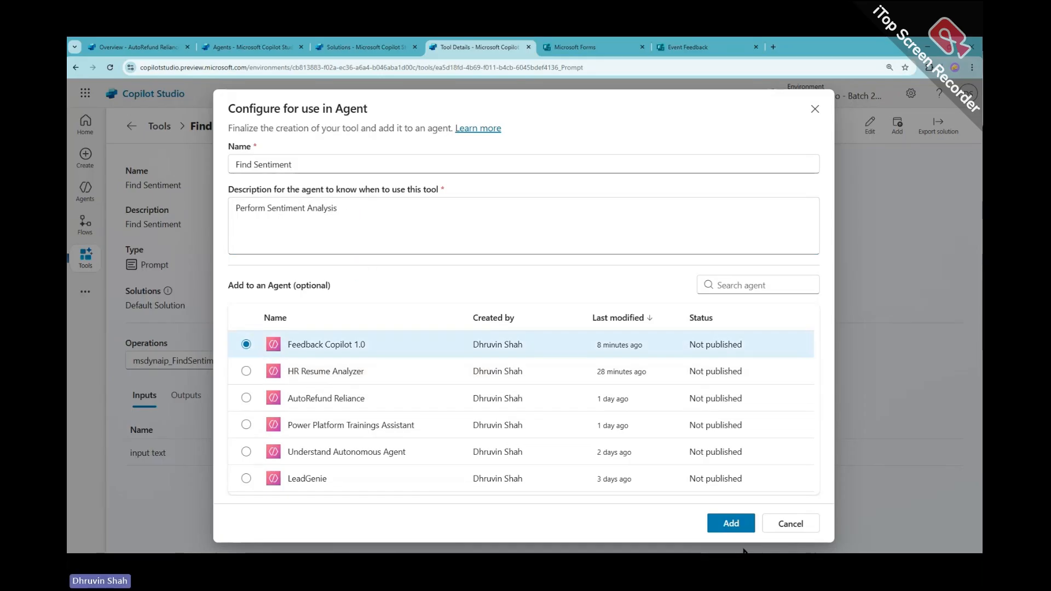
click(735, 523)
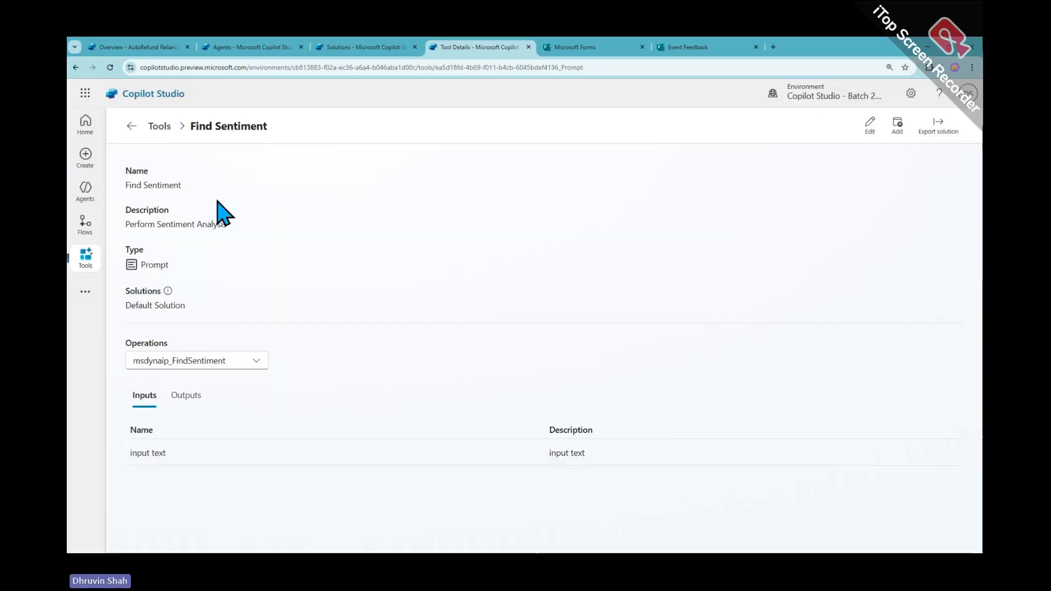
click(131, 126)
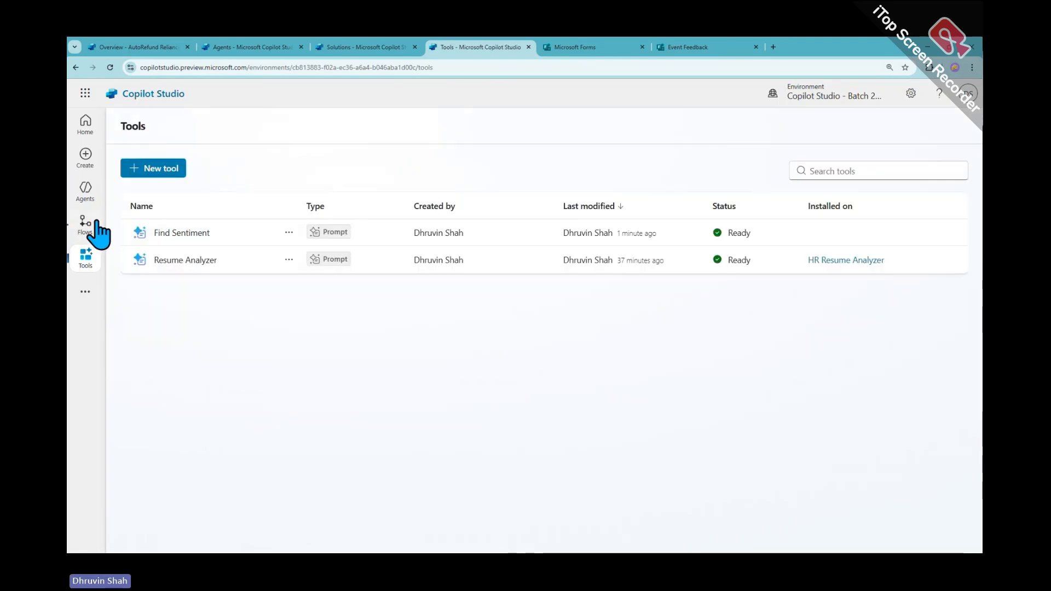
Open Feedback Copilot 1.0 from the Agents list, check its Tools, then scroll the overview to Triggers
click(87, 197)
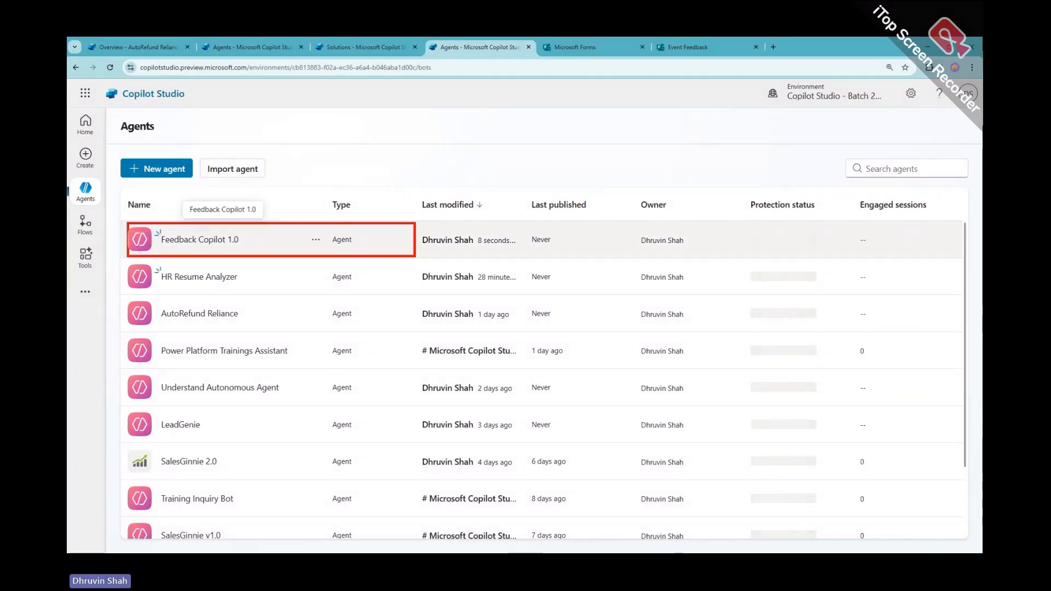
click(231, 241)
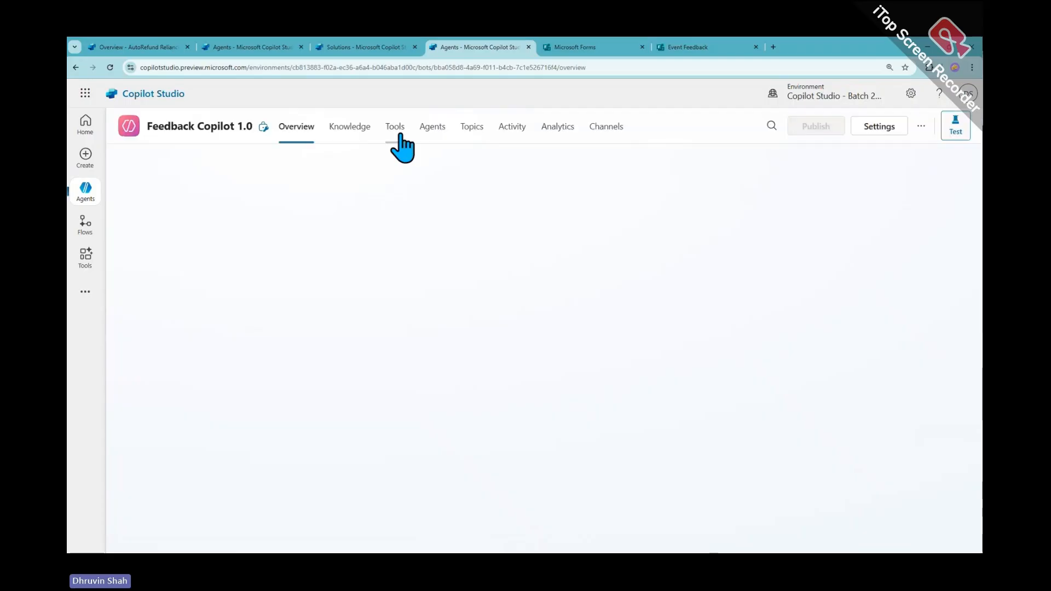
click(400, 133)
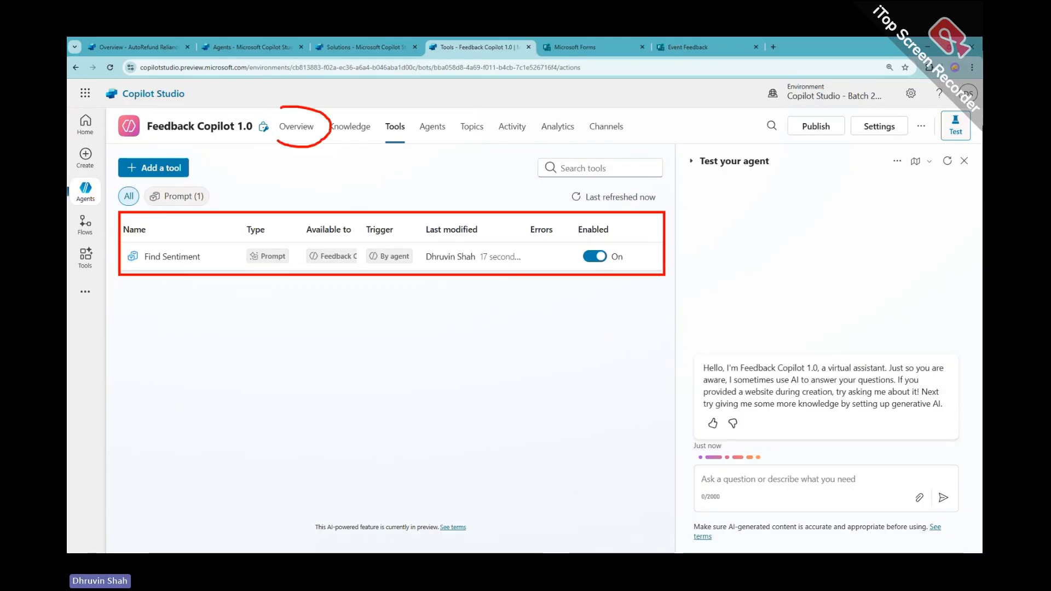
click(312, 136)
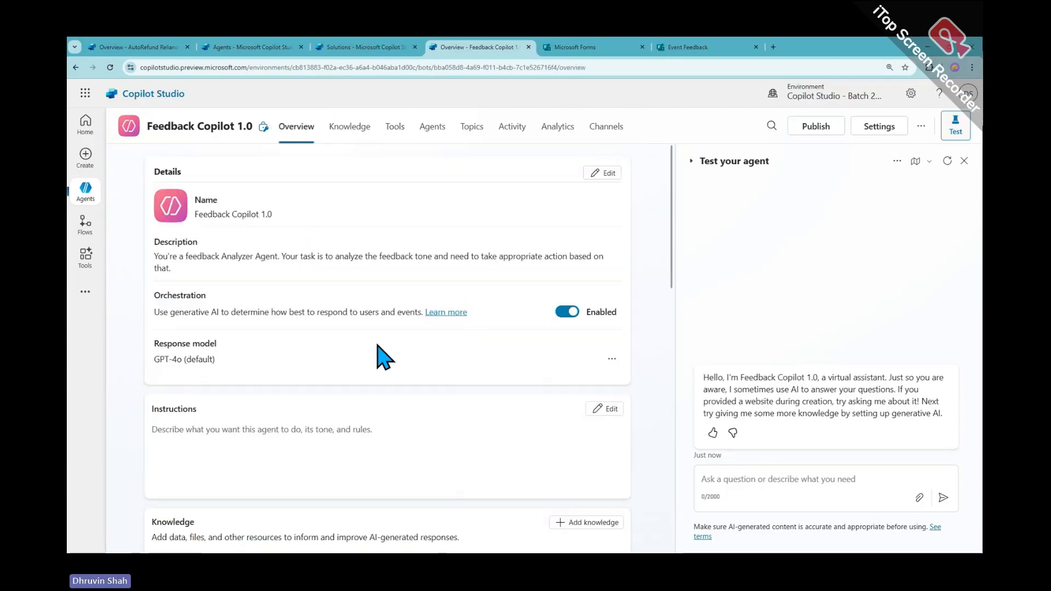
scroll(377, 343, down, 5)
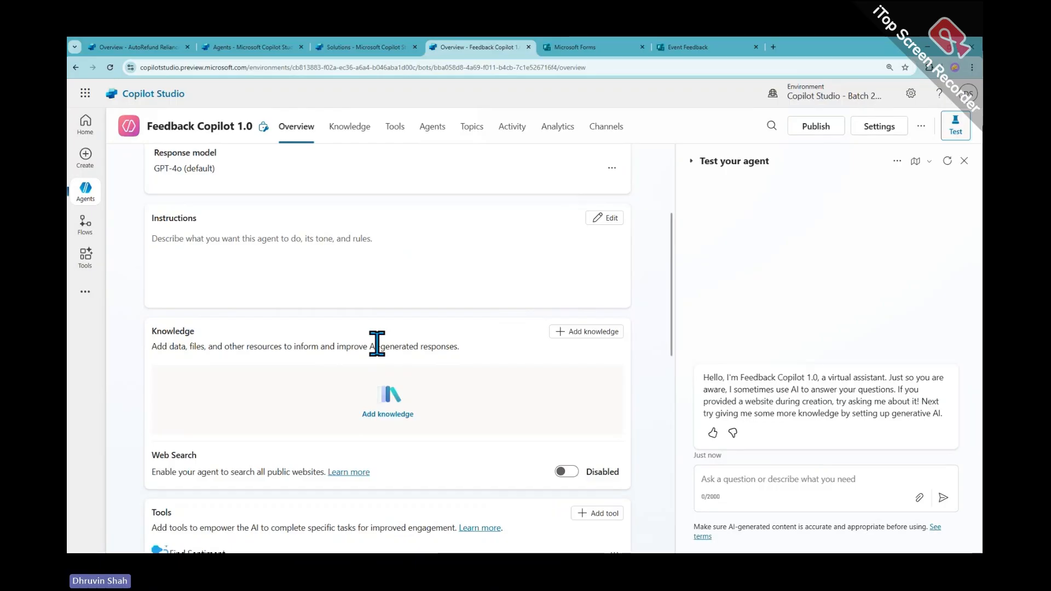
scroll(258, 430, down, 3)
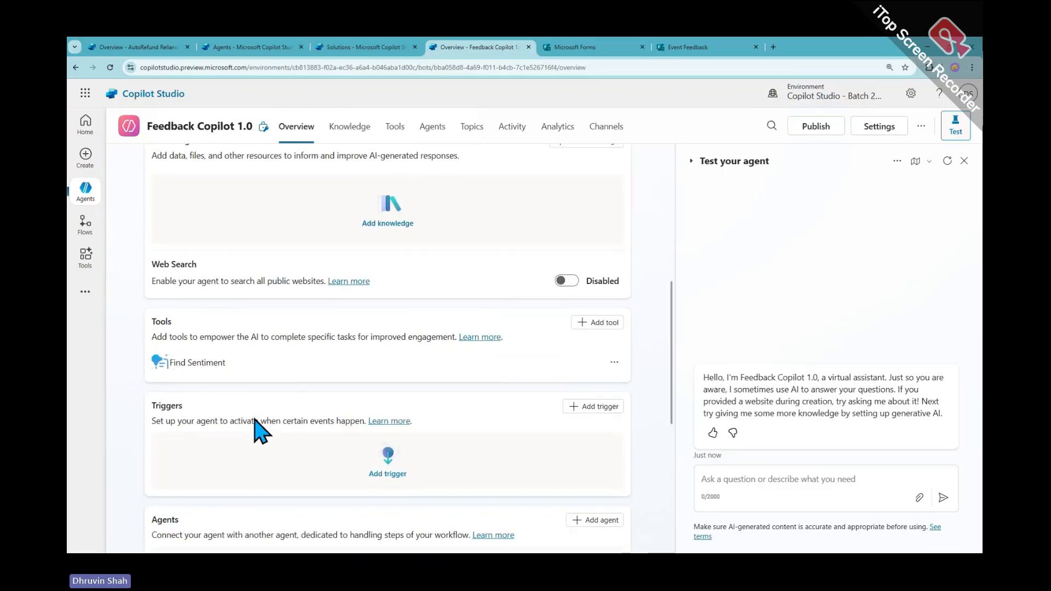
Add a 'When a new response is submitted' trigger named Feedback Form Submission
click(586, 408)
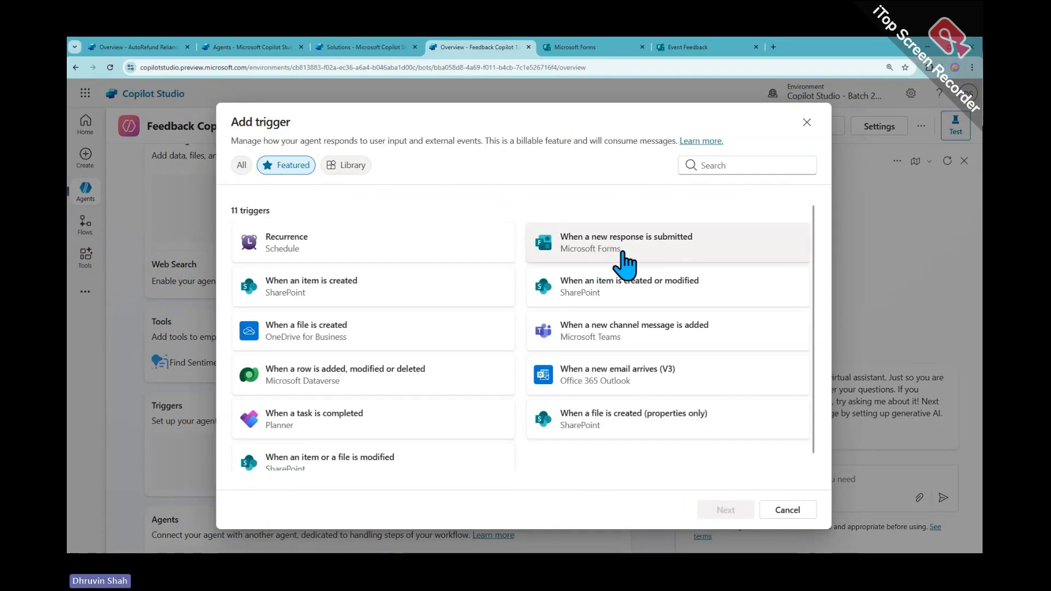
click(624, 264)
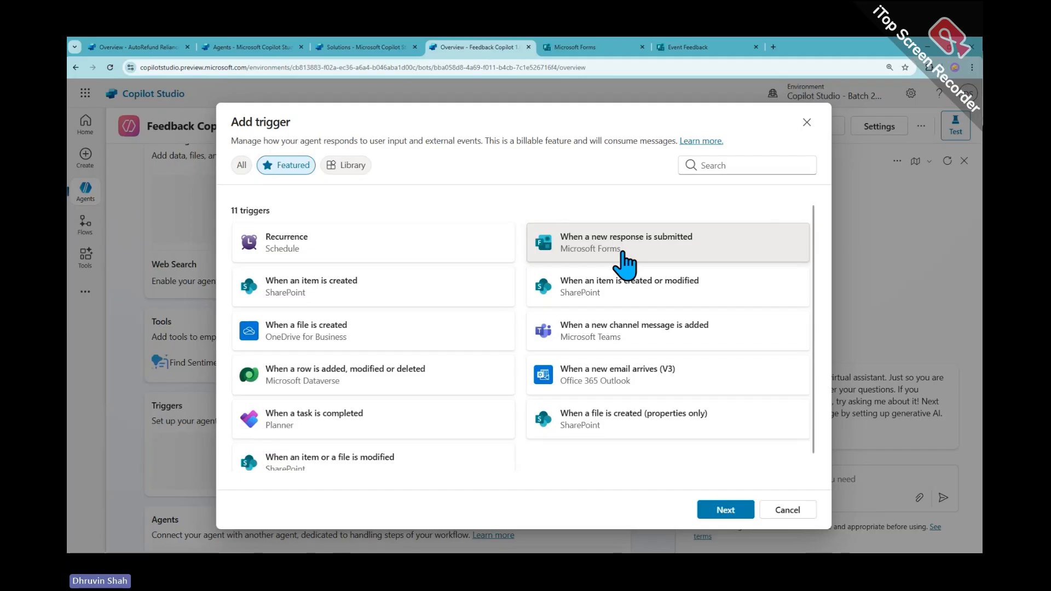
click(728, 512)
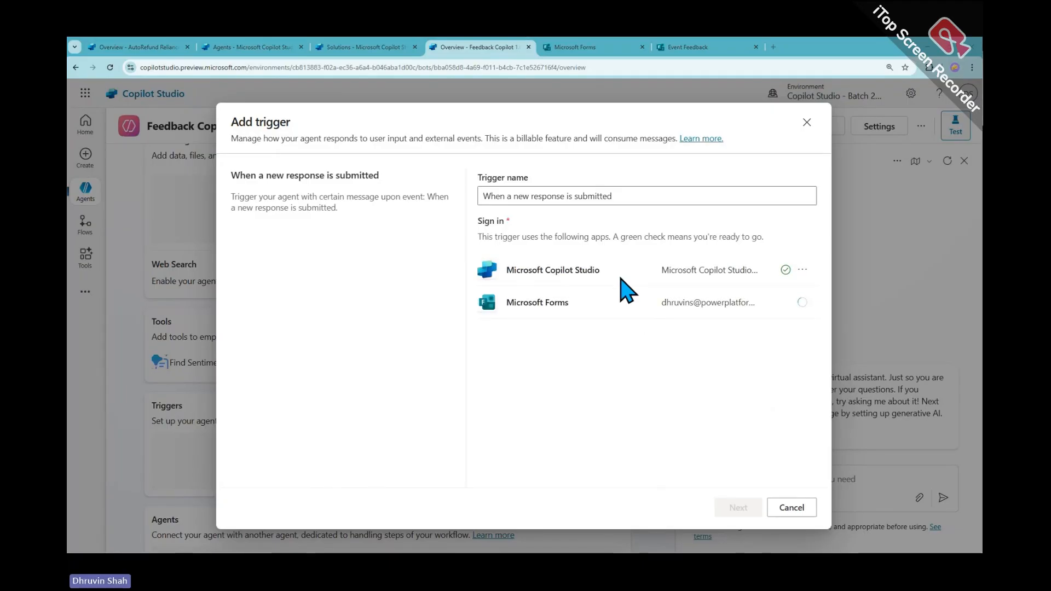
drag(603, 197, 471, 207)
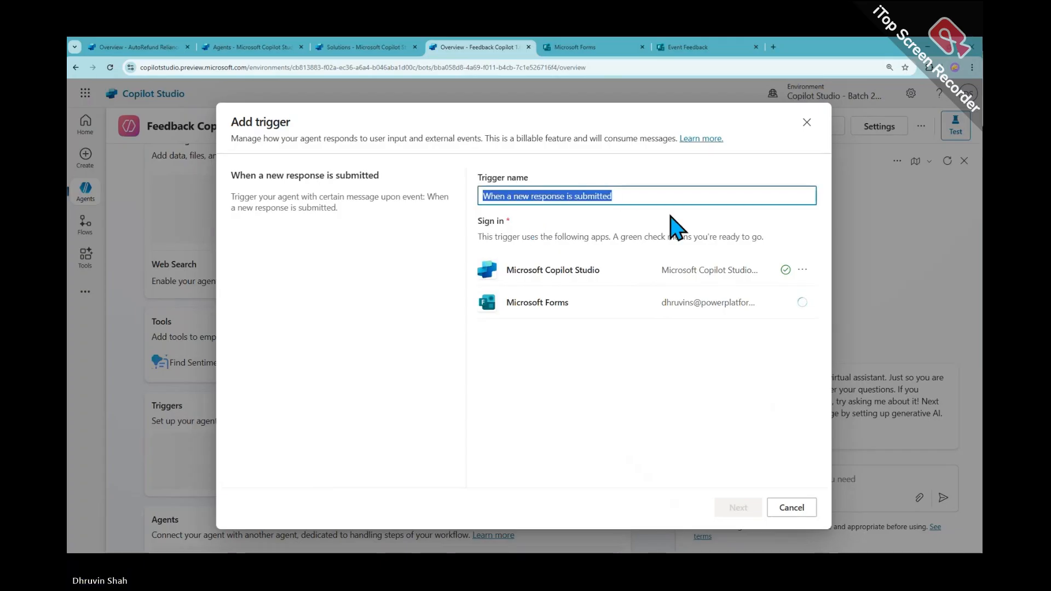
text(Feedba)
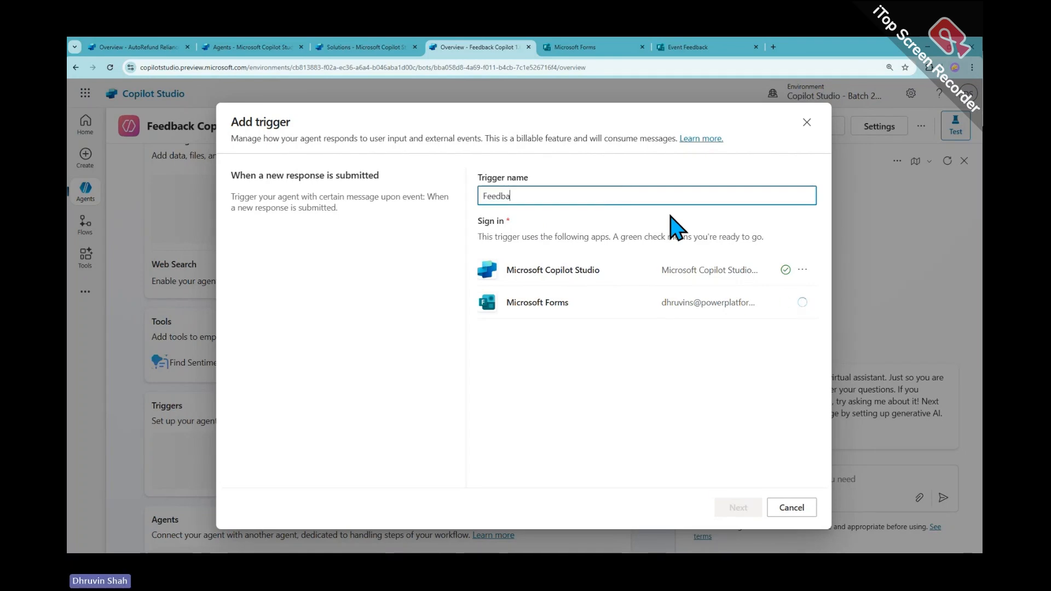
key(BackSpace)
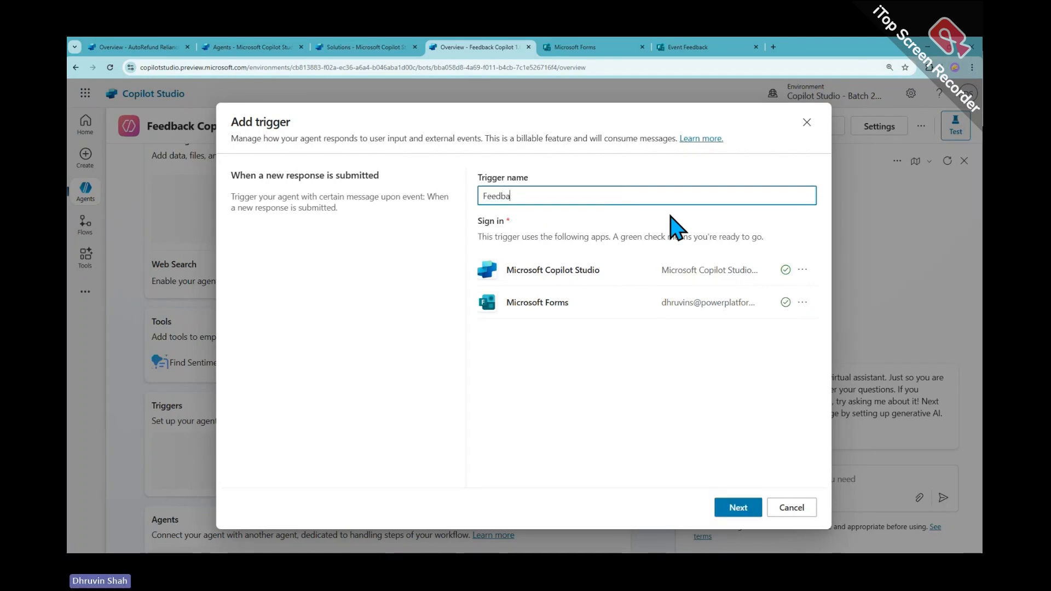
text(ck Form S)
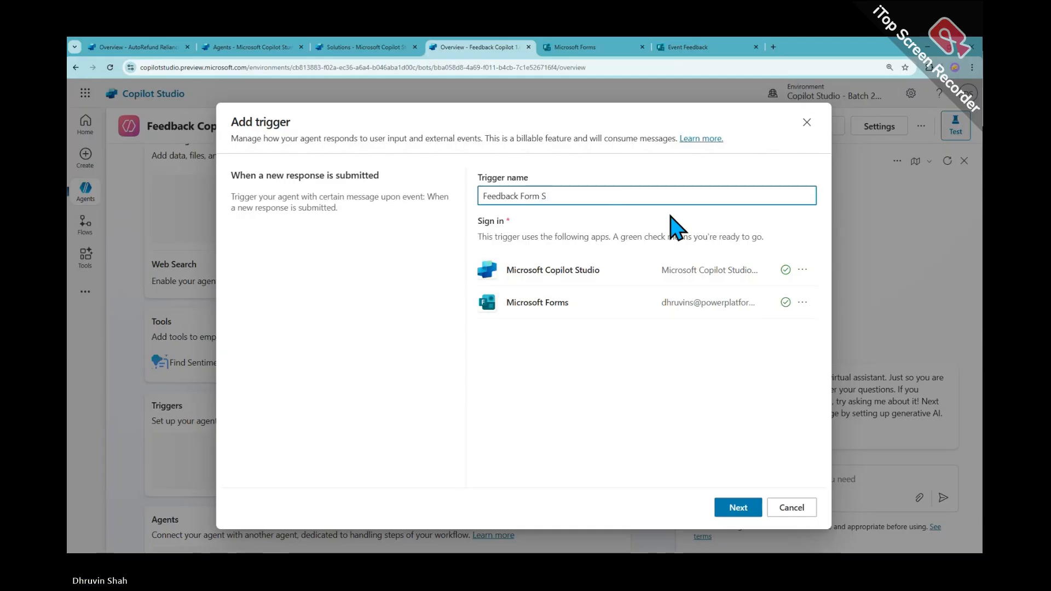
text(ubmission)
Select the Event Feedback form as the Form Id and create the trigger
click(740, 510)
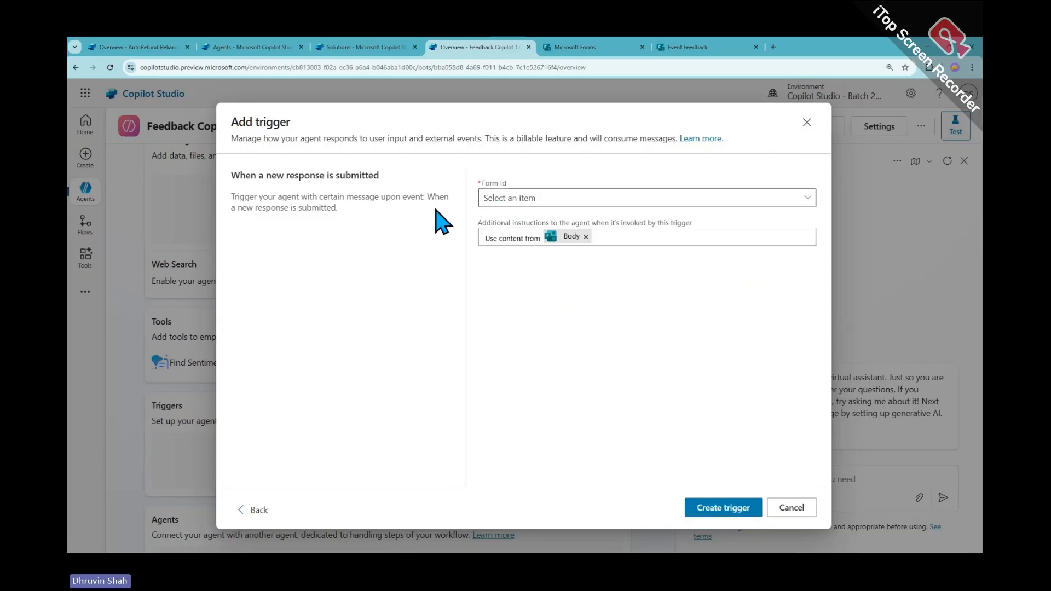
click(521, 201)
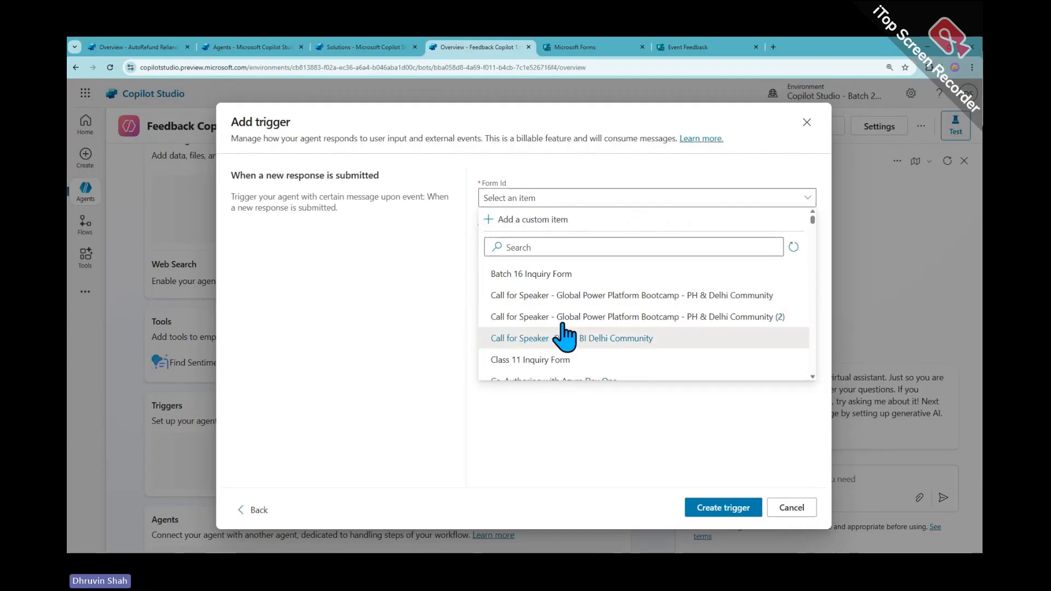
click(556, 243)
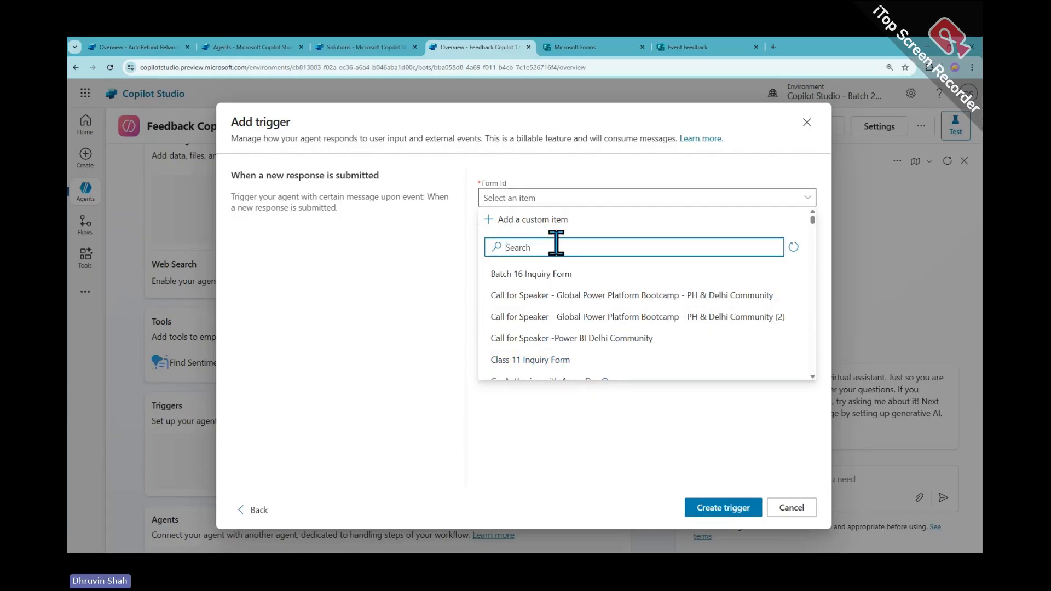
text(even)
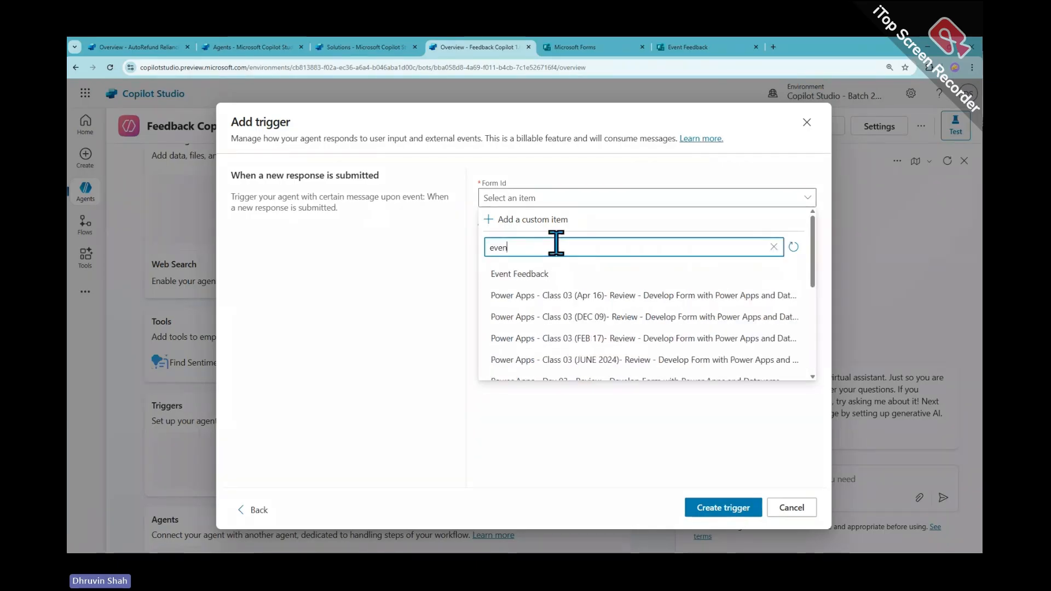
click(535, 277)
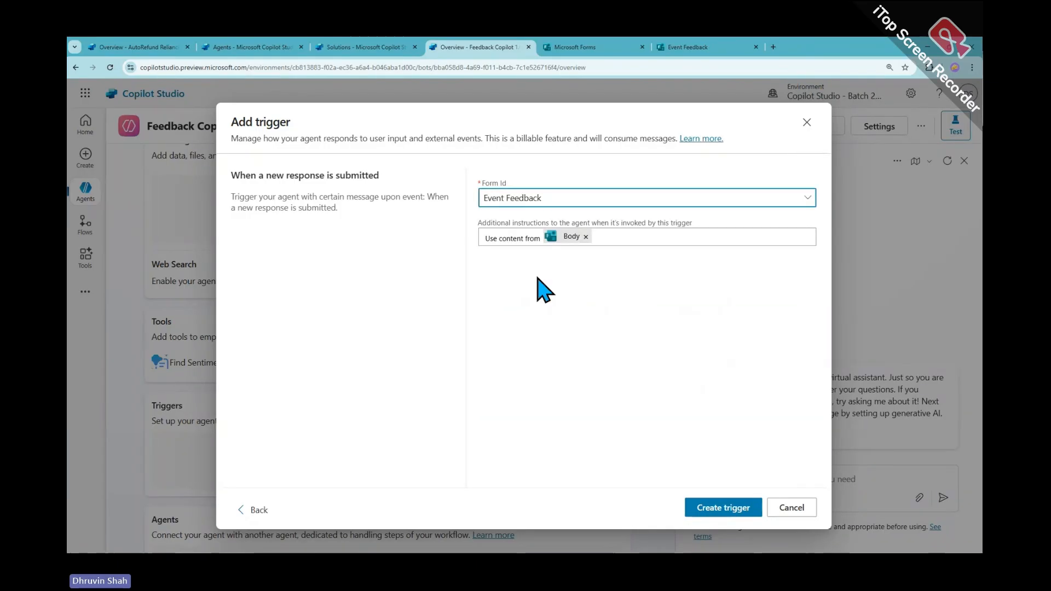
click(700, 509)
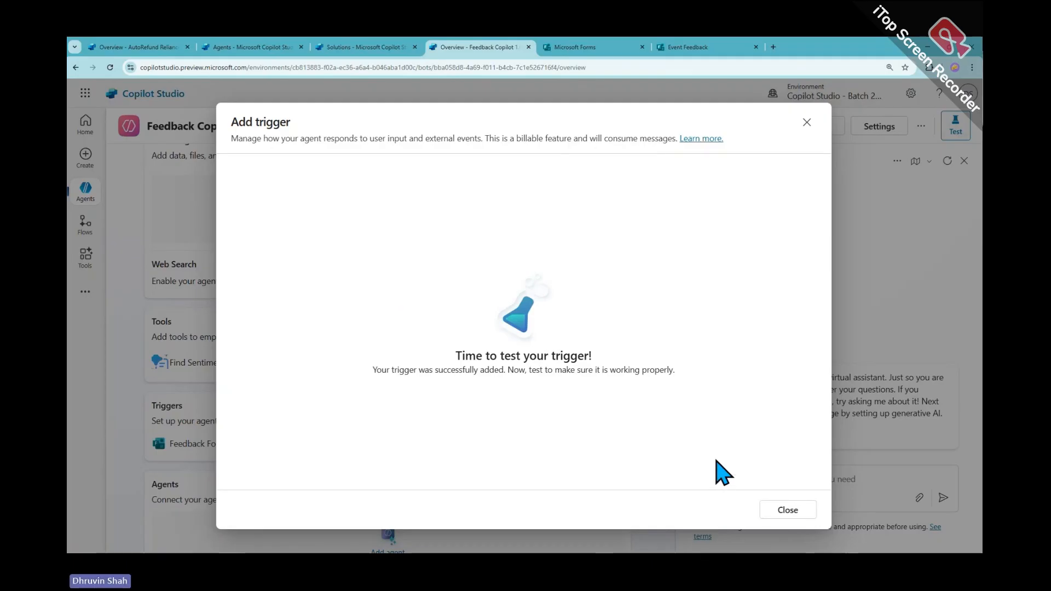
Dismiss the confirmation and open the Feedback Form Submission trigger with Edit in Power Automate
click(787, 510)
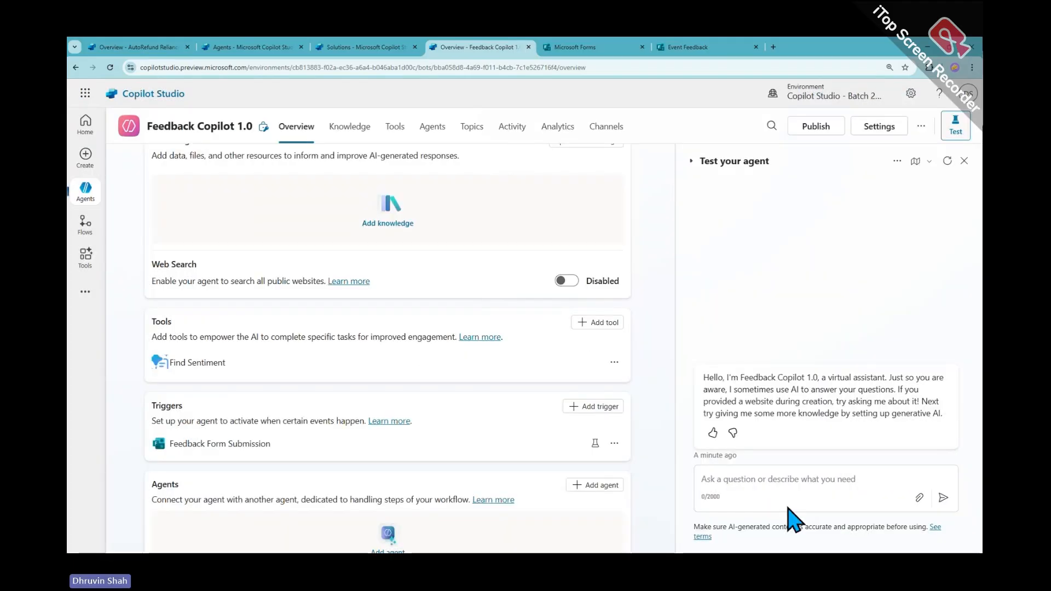
scroll(183, 276, down, 3)
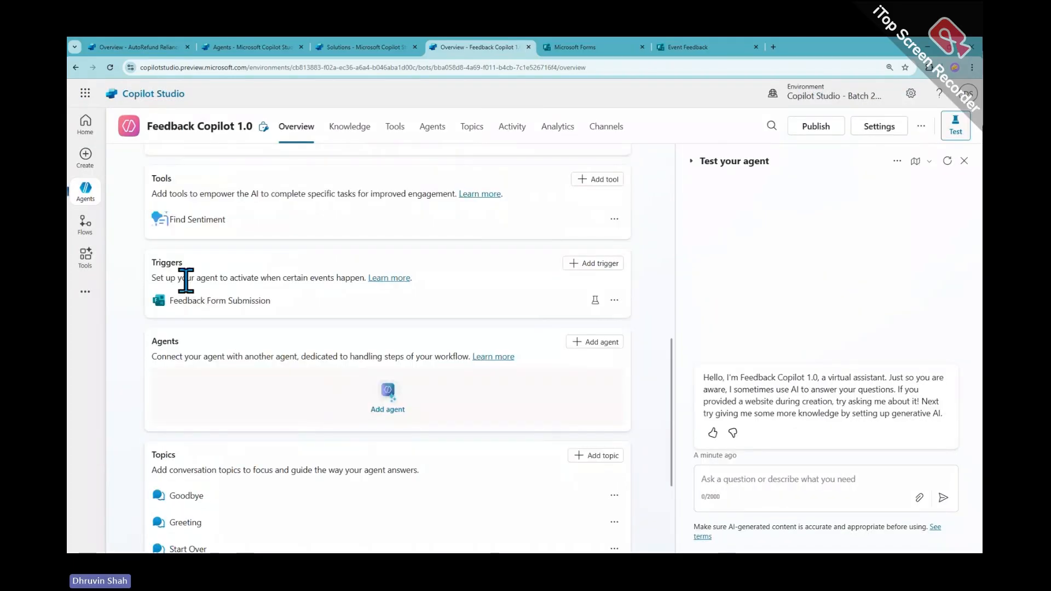
mouse_move(135, 247)
mouse_down()
mouse_move(578, 326)
mouse_move(653, 329)
mouse_up()
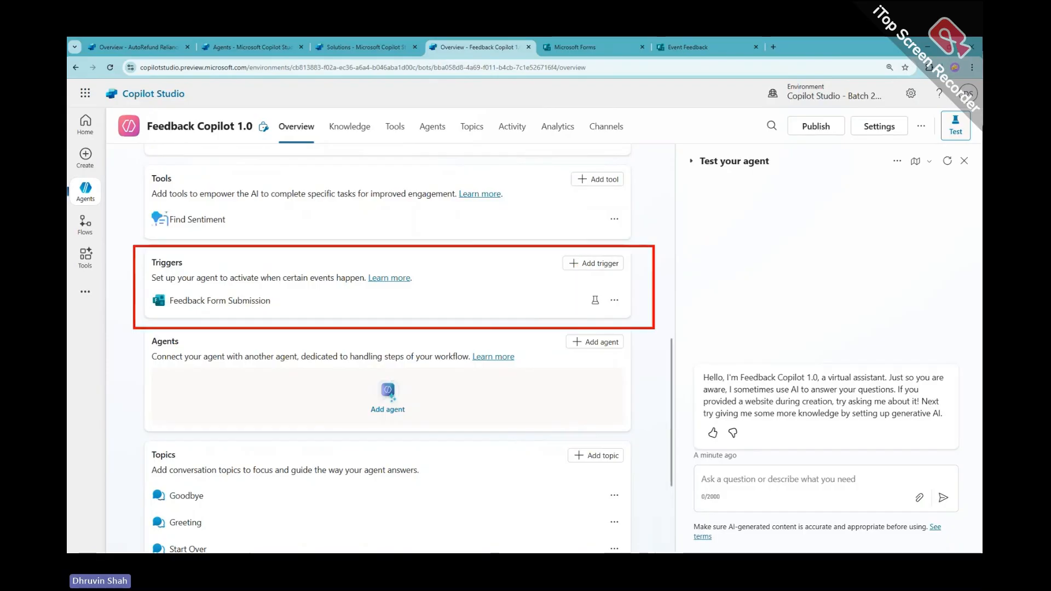
mouse_move(177, 310)
mouse_down()
mouse_move(414, 300)
mouse_move(400, 306)
mouse_up()
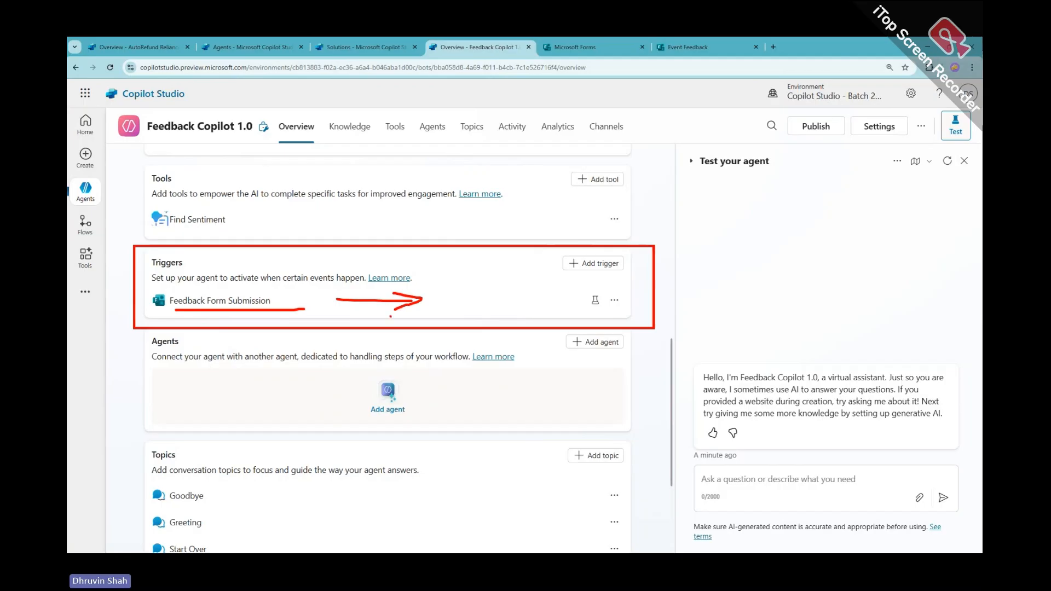
mouse_move(616, 288)
mouse_down()
mouse_move(623, 316)
mouse_move(580, 285)
mouse_move(601, 319)
mouse_up()
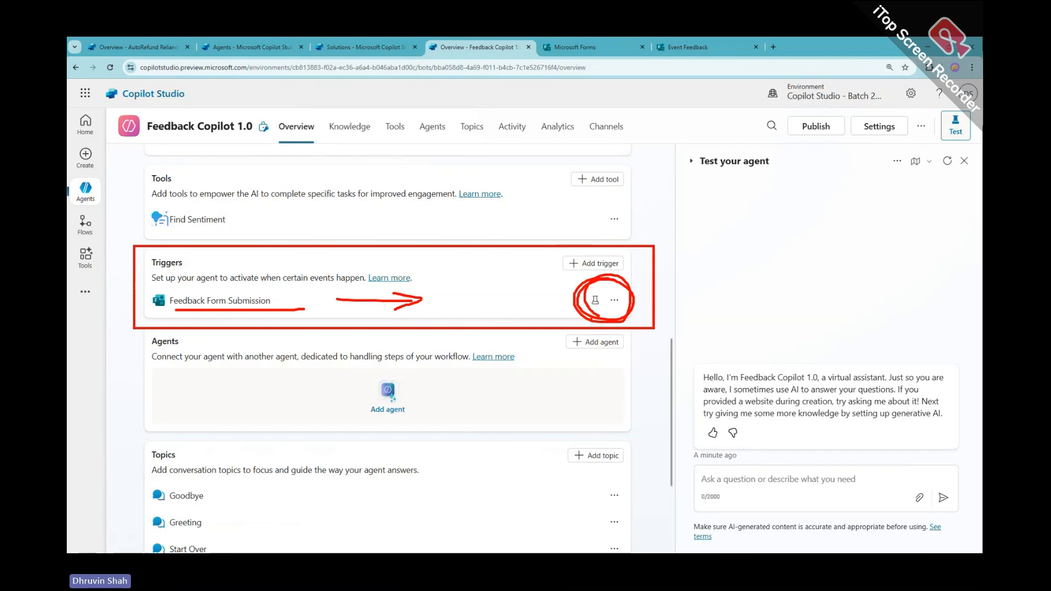
mouse_move(111, 284)
mouse_down()
mouse_move(92, 323)
mouse_move(122, 288)
mouse_up()
drag(92, 273, 119, 306)
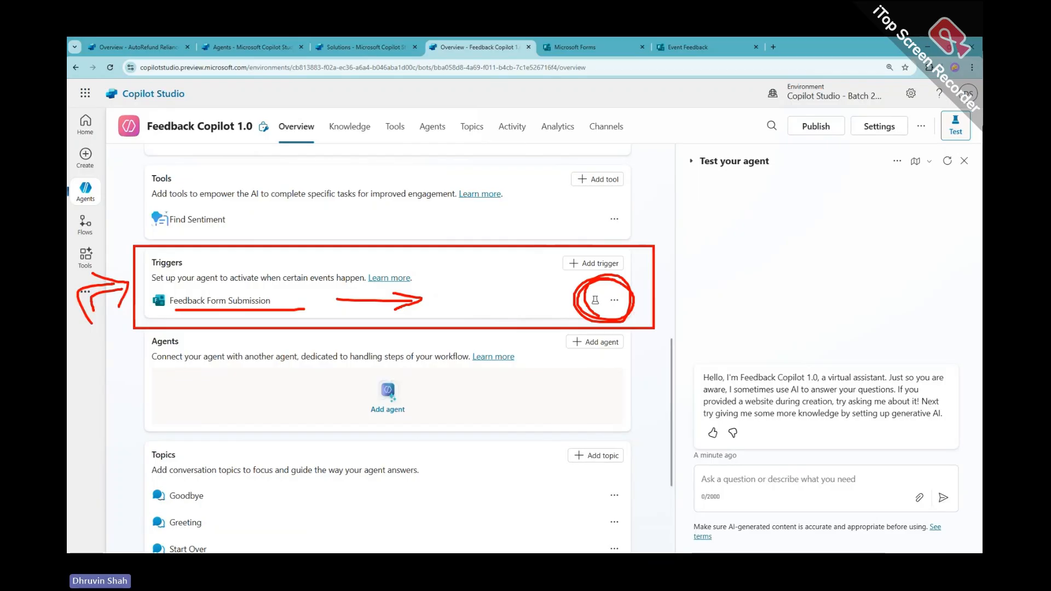
click(614, 300)
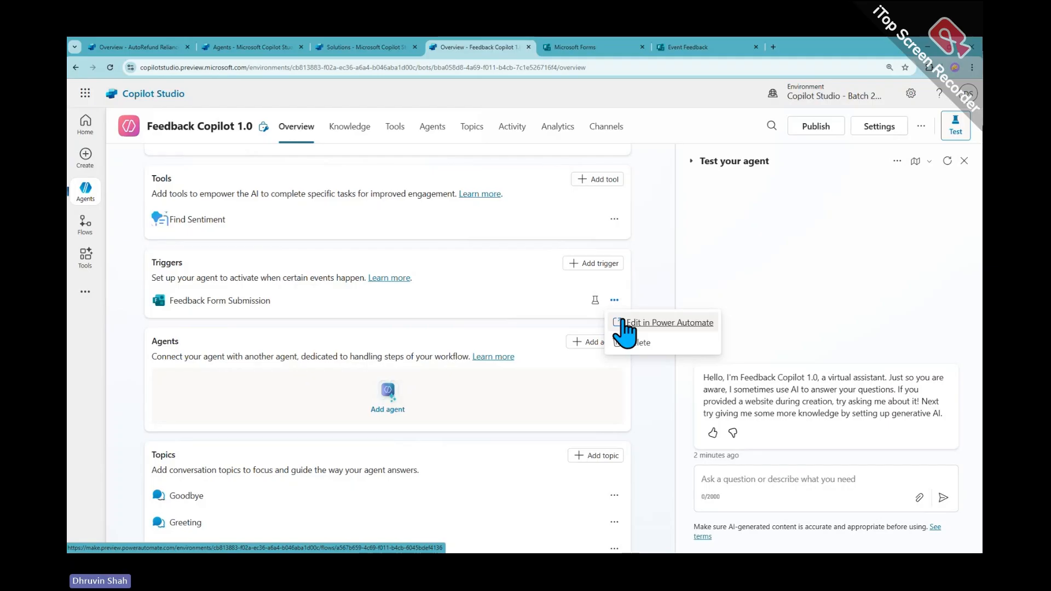
click(621, 323)
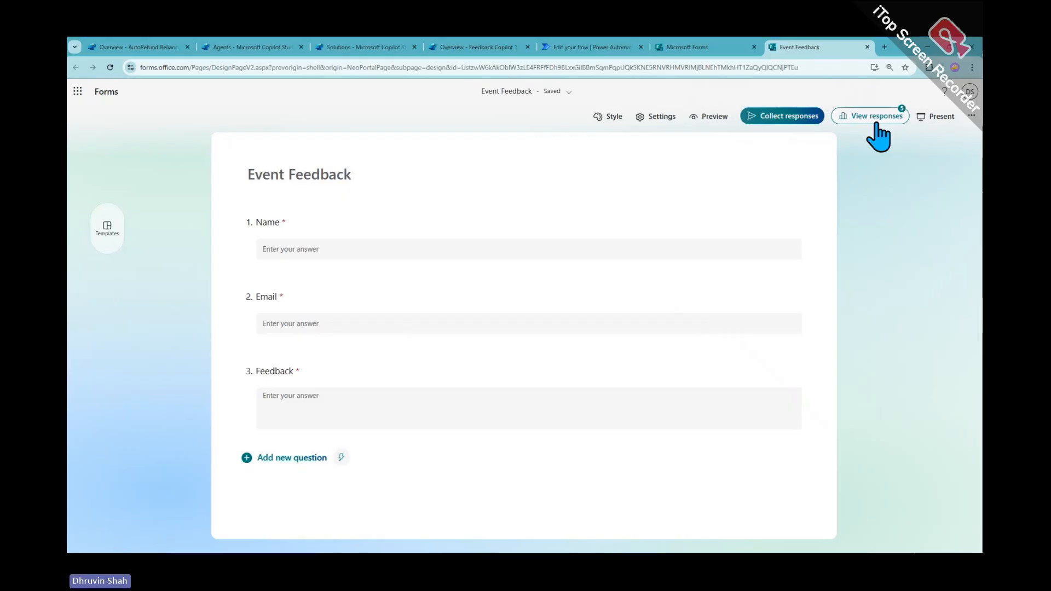
Shorten and copy the Event Feedback form's share link
click(798, 121)
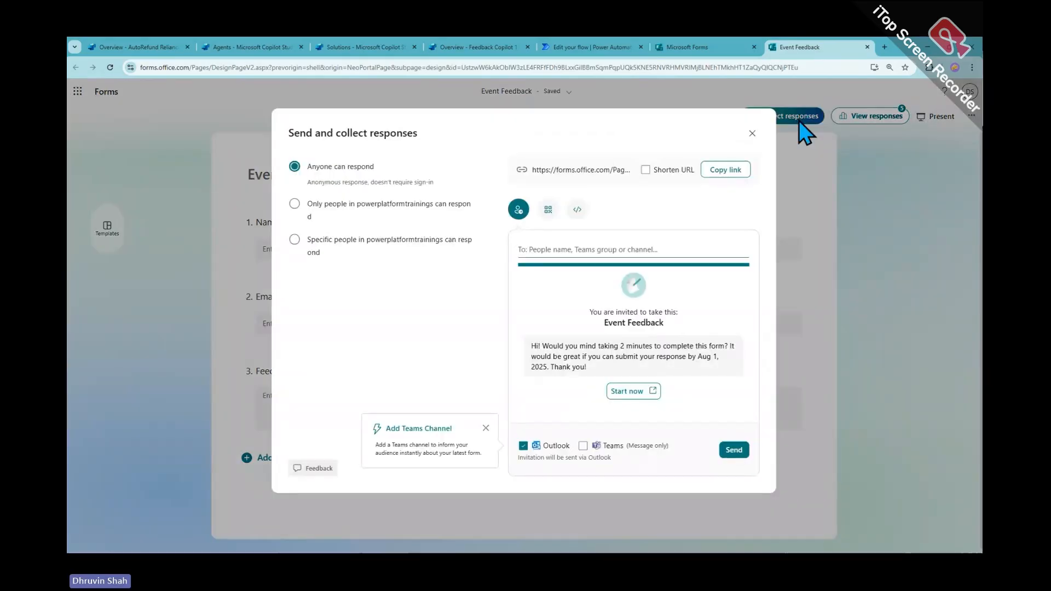
click(647, 170)
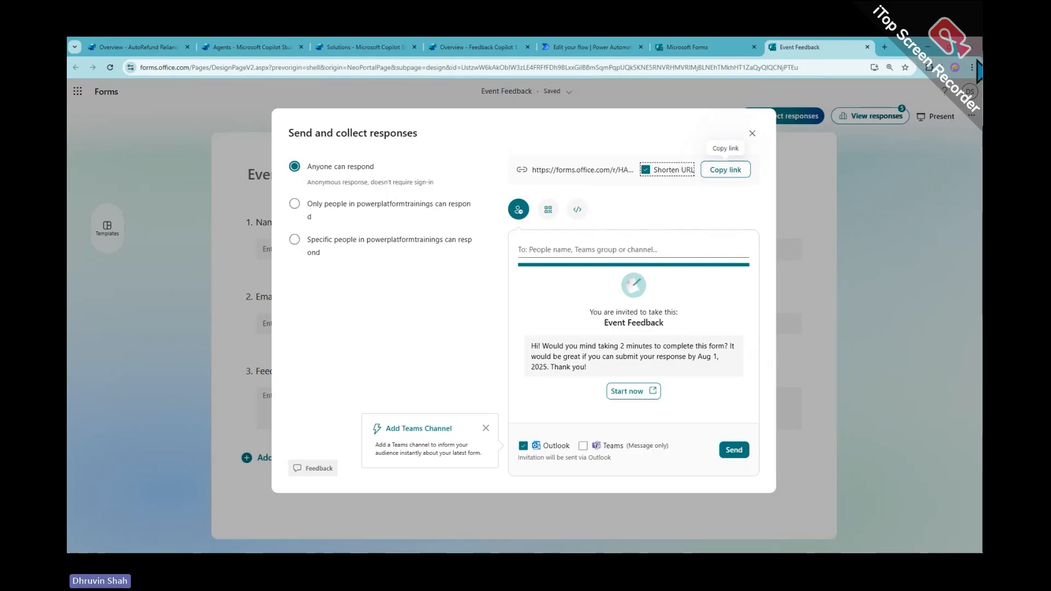
click(972, 67)
Paste the copied form link into a new private browser window and load it
click(925, 136)
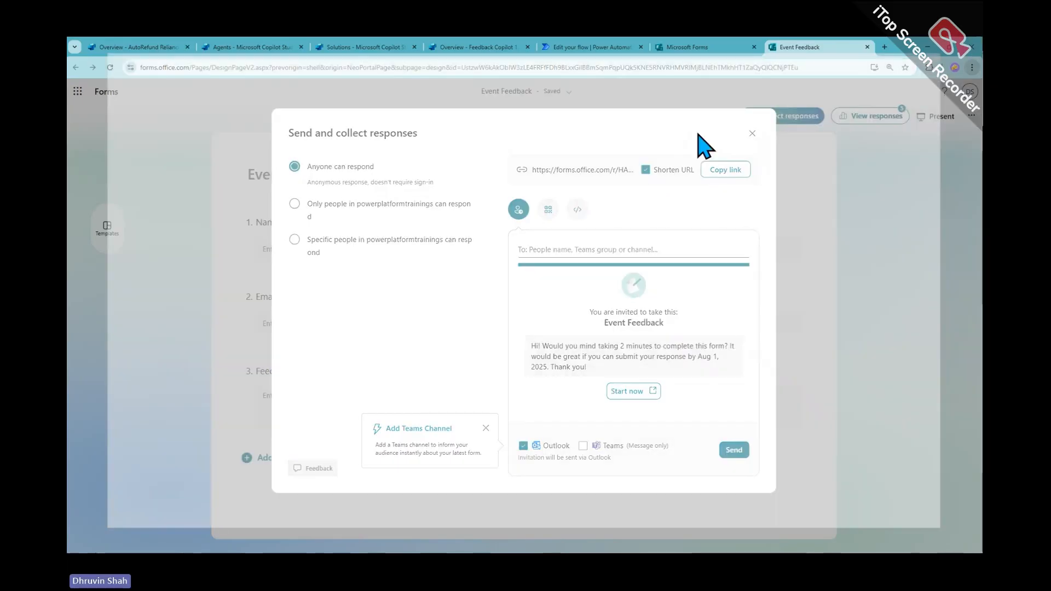
right_click(235, 68)
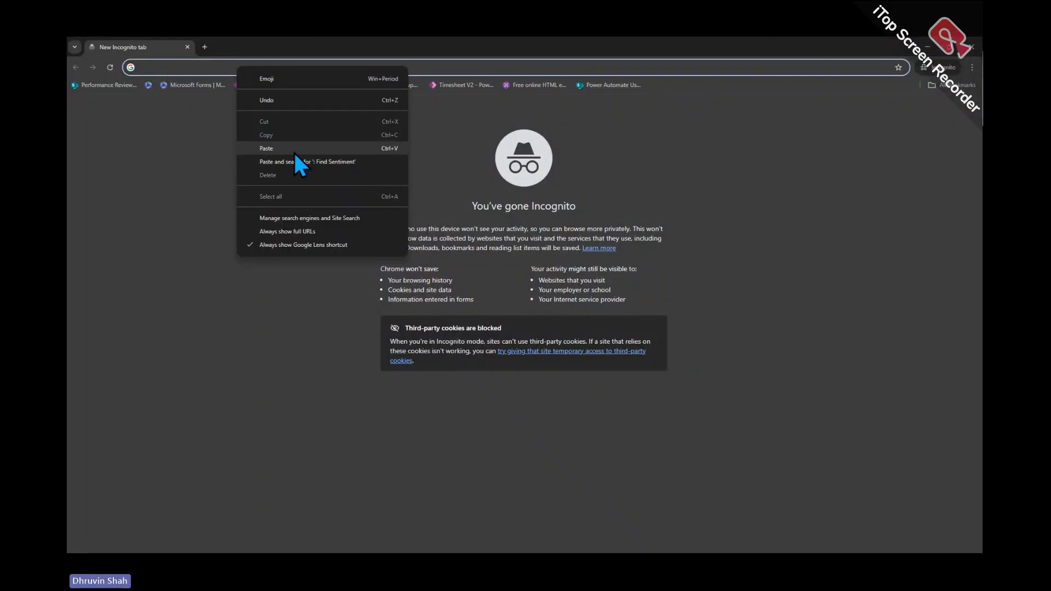
click(192, 182)
key(alt+Tab)
click(714, 172)
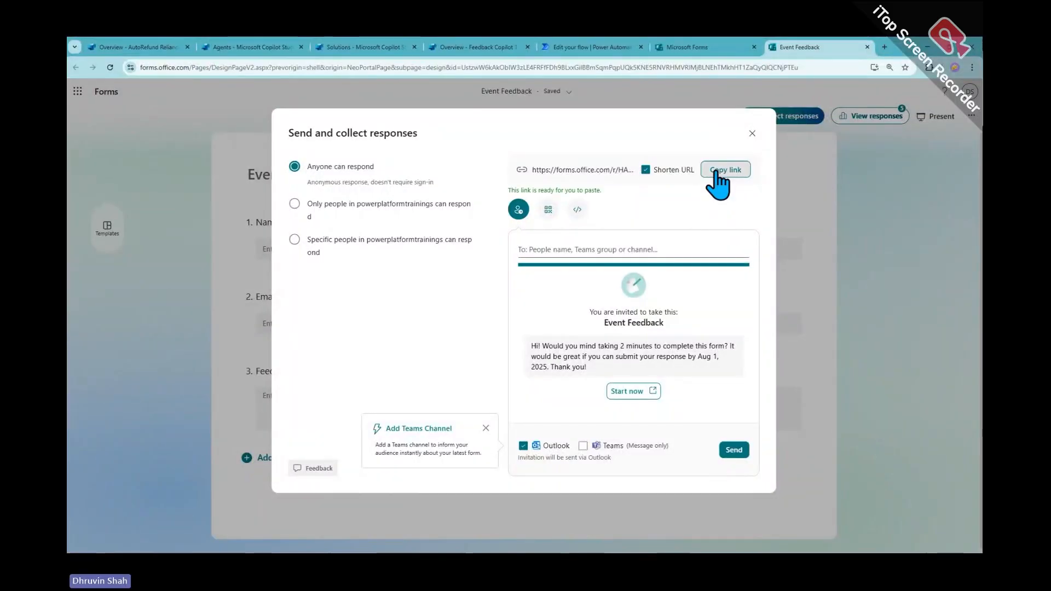
key(alt+Tab)
key(ctrl+v)
key(Return)
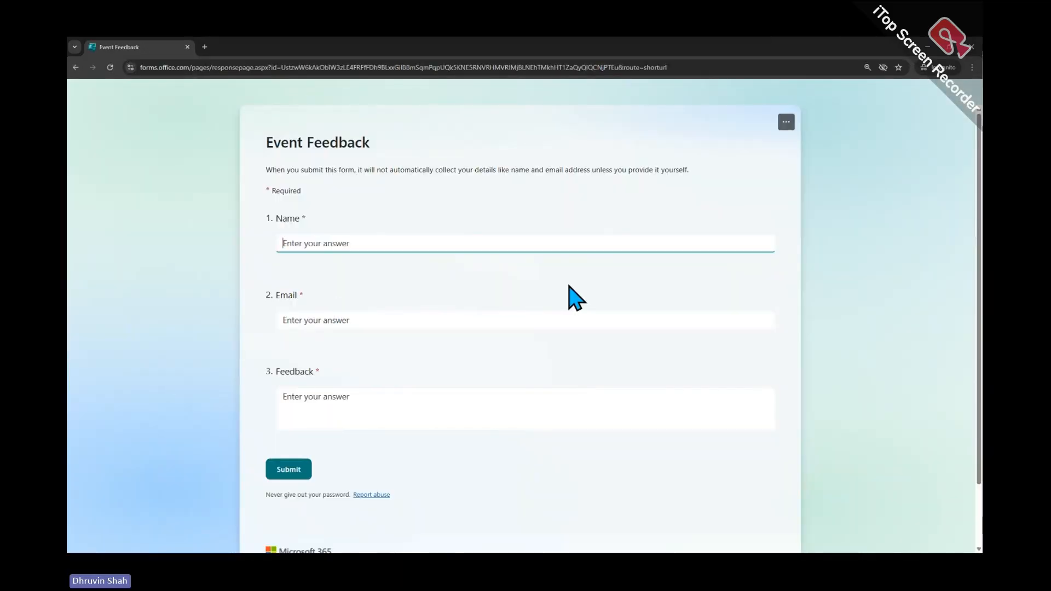
Enter the respondent's name and e-mail, feedback 'Excellent Learning Material!!!', submit, and close the window
text(Dhruvin)
key(Tab)
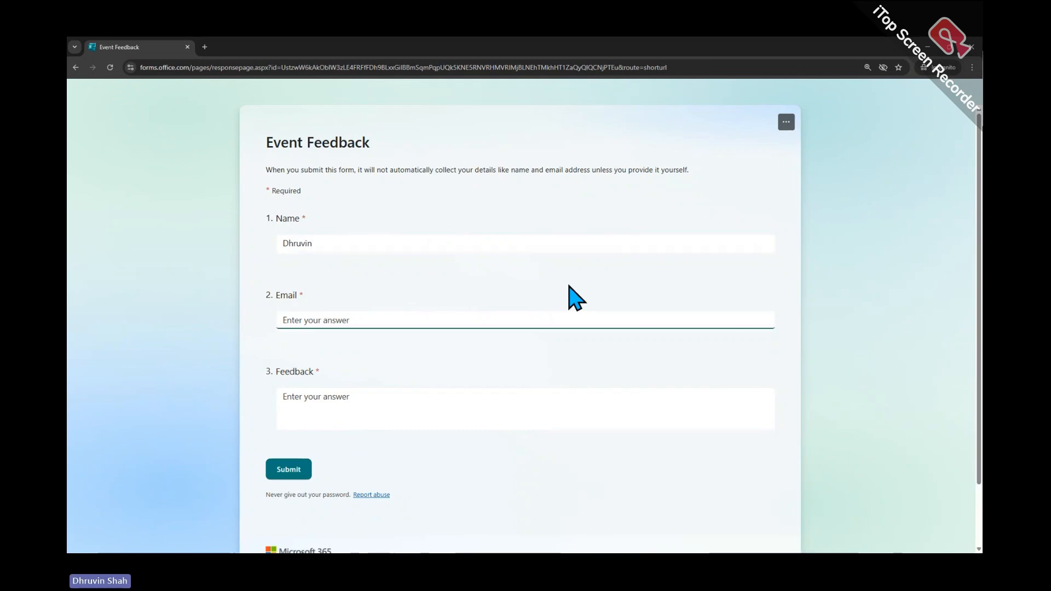
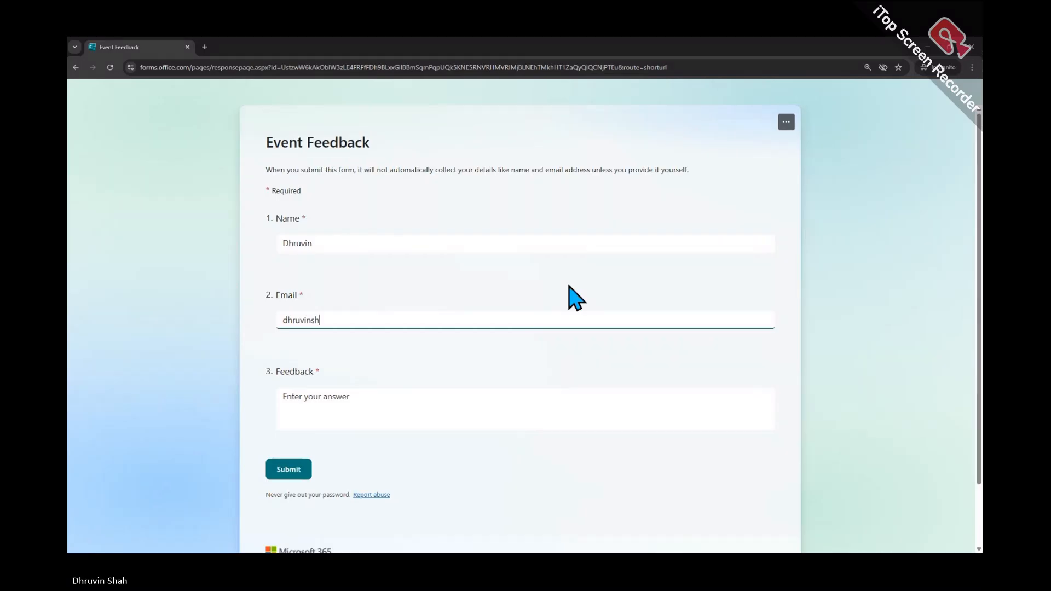
key(Tab)
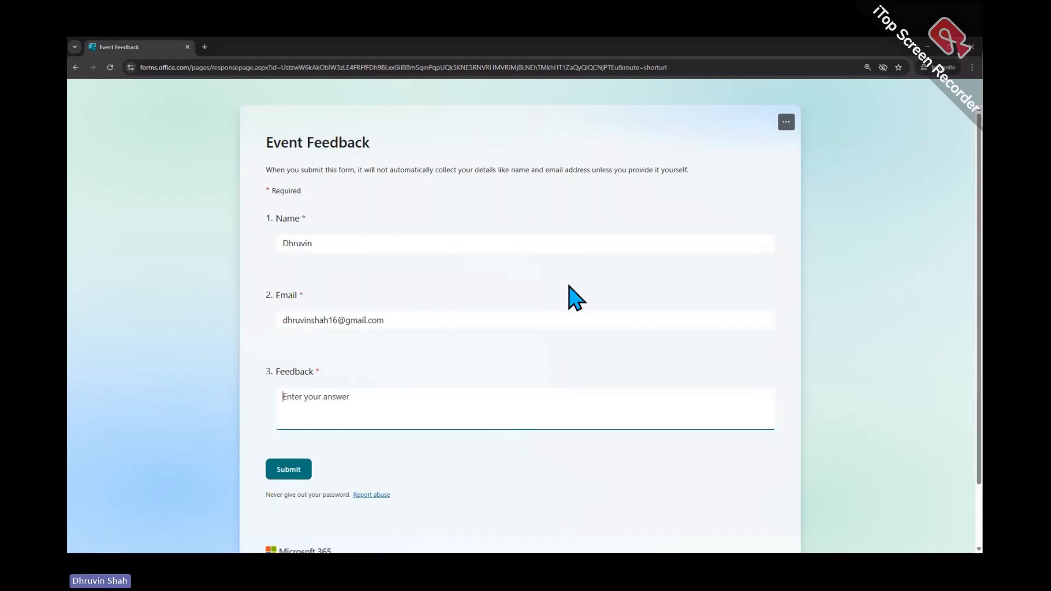
text(Excellent Learnin)
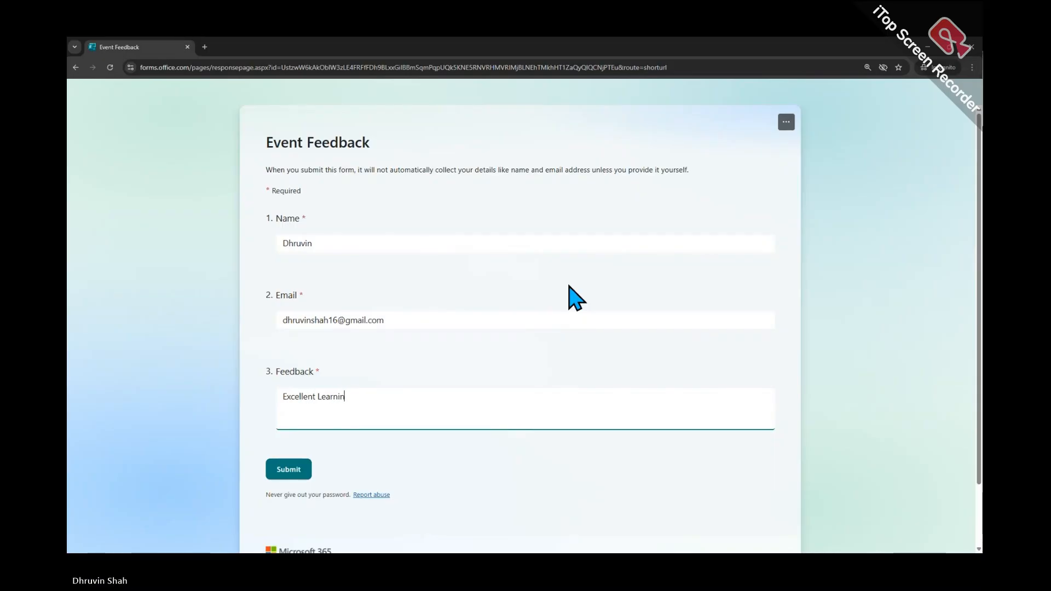
text(g Material)
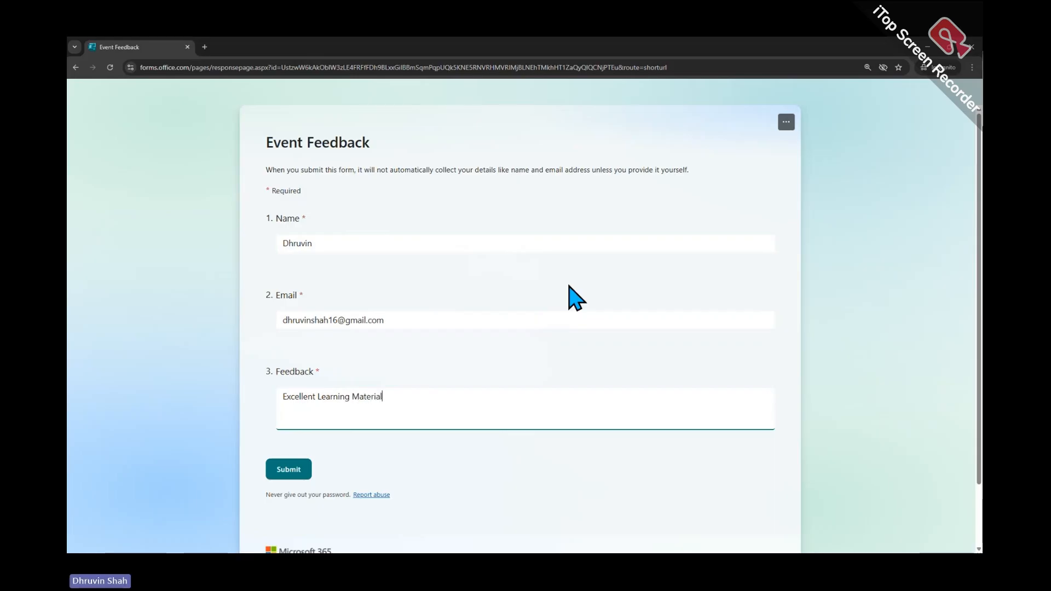
text(!!!)
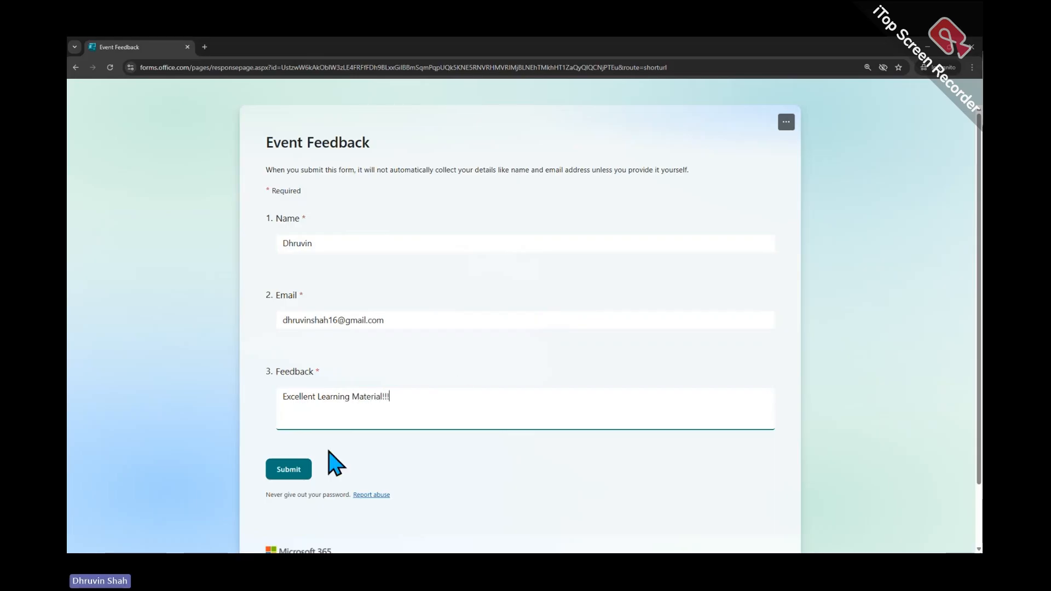
click(302, 469)
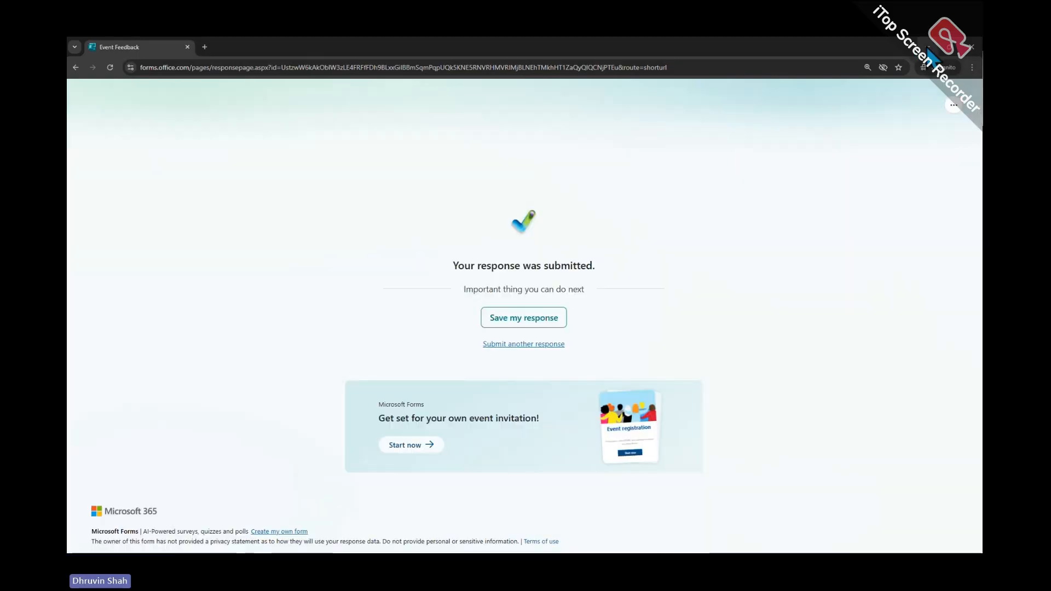
click(928, 48)
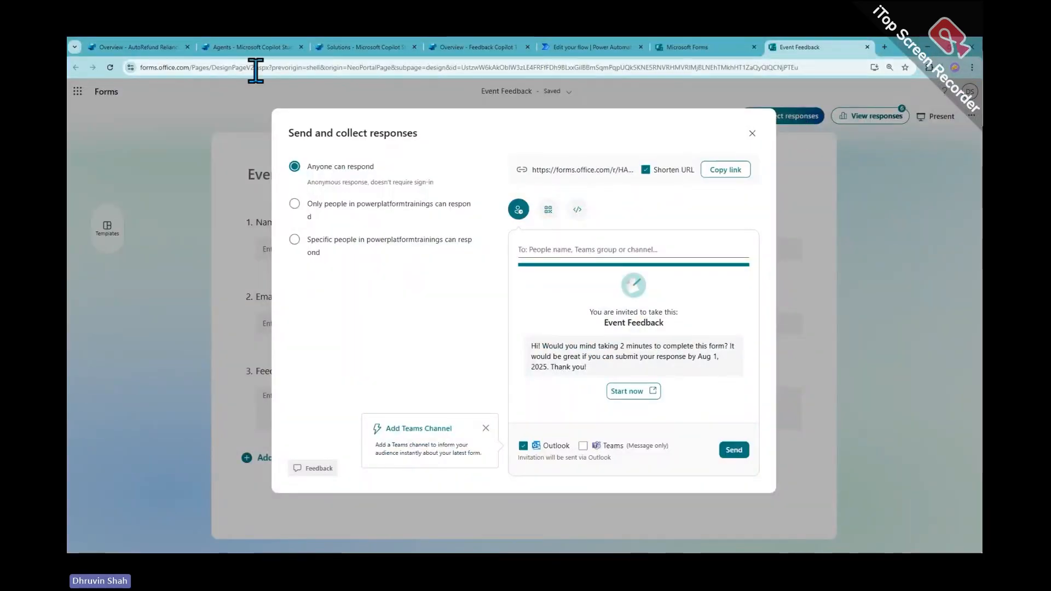
Test the Feedback Form Submission trigger on the Feedback Copilot overview using the 25 Jul instance
click(245, 49)
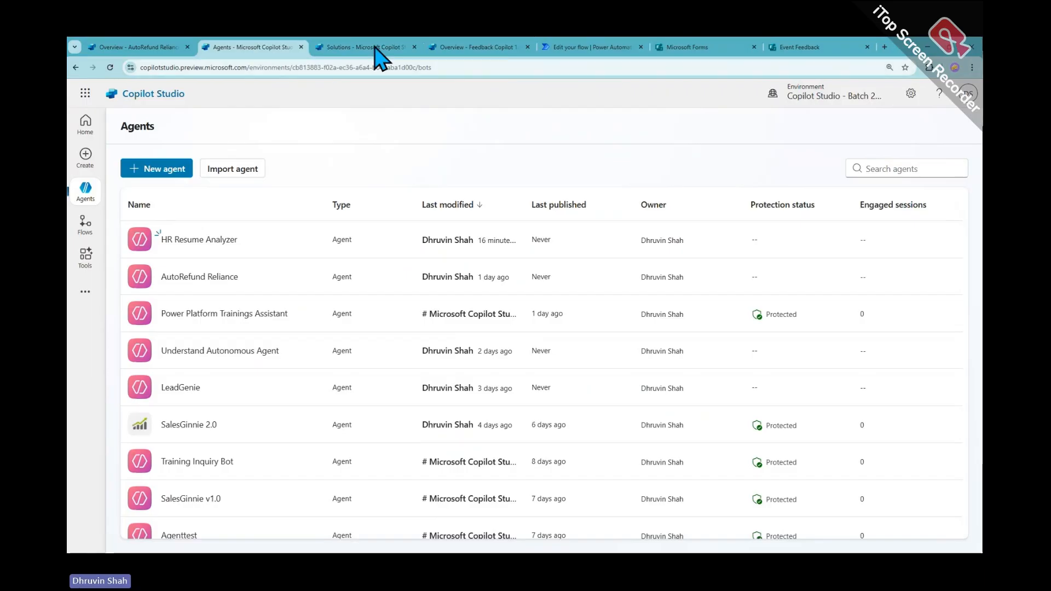
click(591, 50)
click(492, 50)
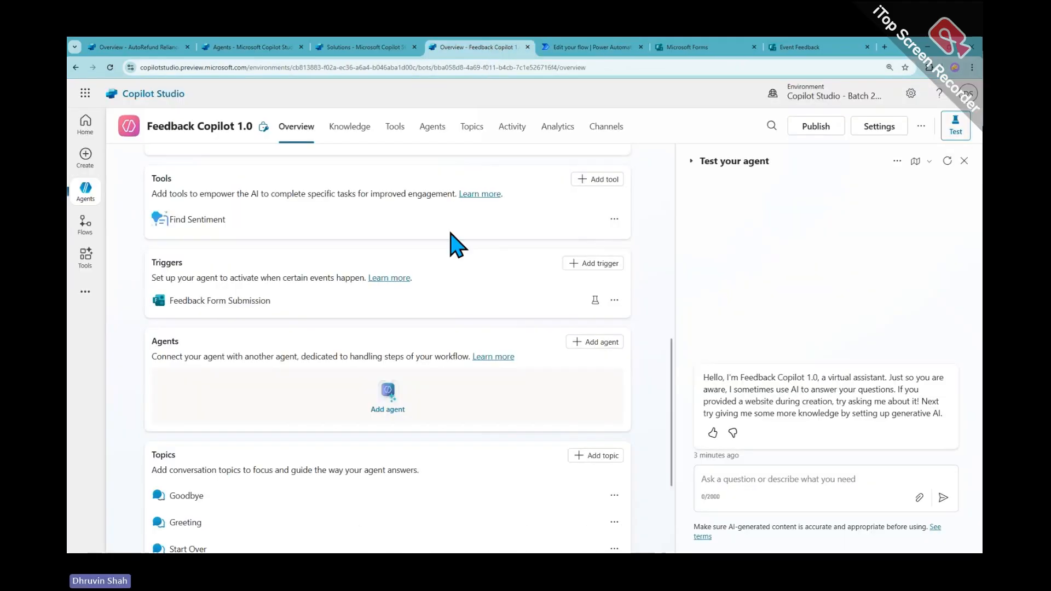
scroll(460, 247, down, 2)
scroll(461, 250, down, 1)
scroll(481, 260, up, 3)
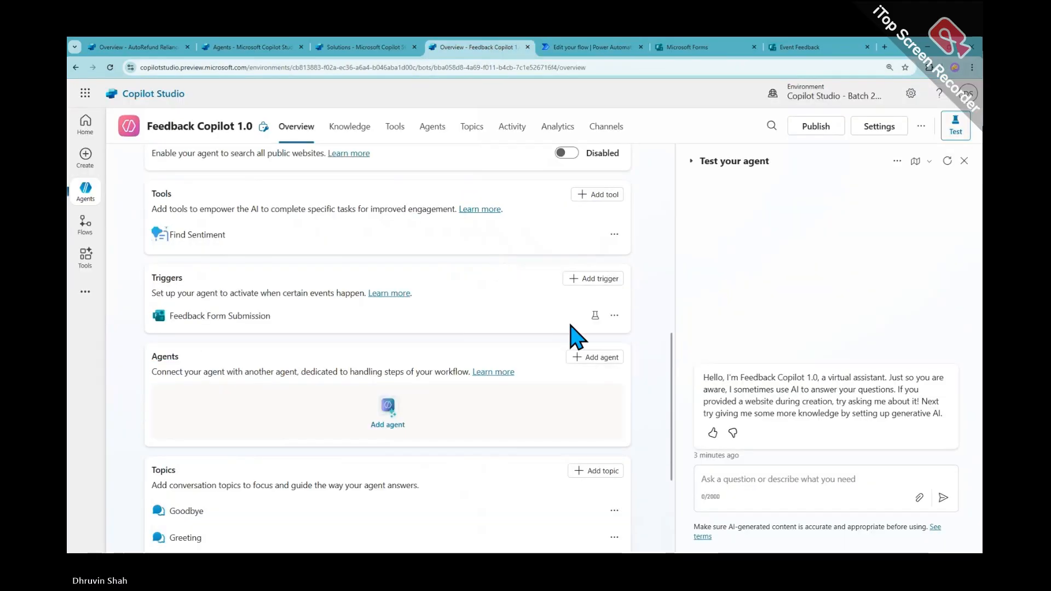
click(595, 316)
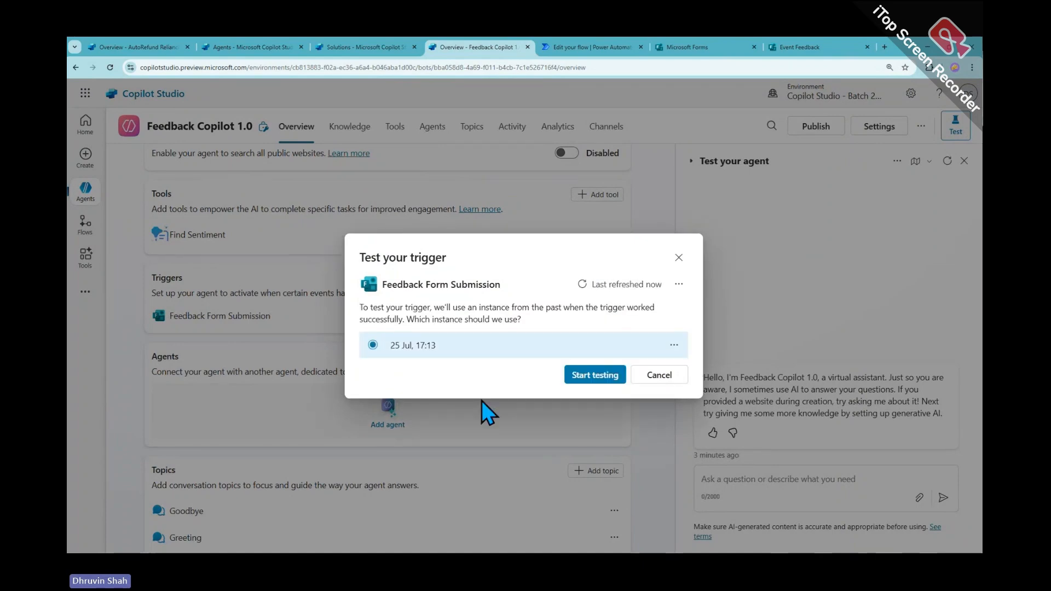
click(591, 381)
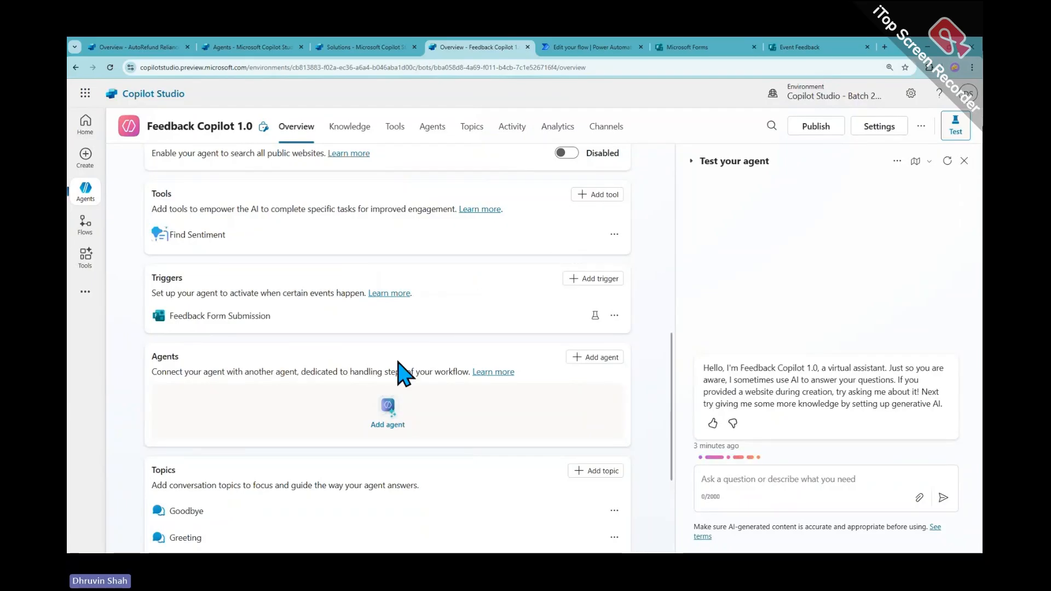
click(564, 47)
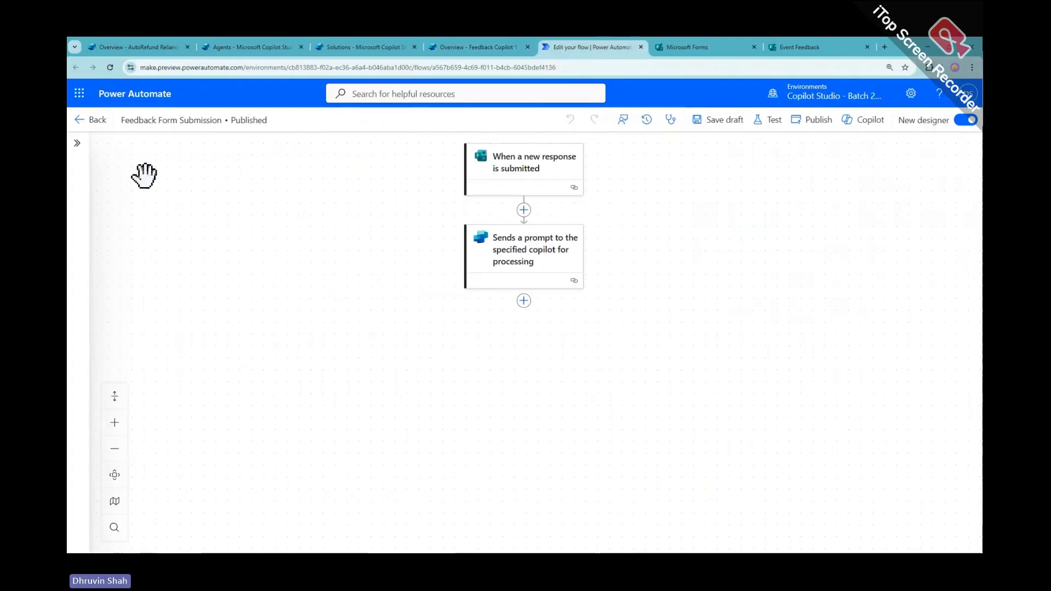
Go to the flow's details and open the failed Jul 25 run
click(83, 119)
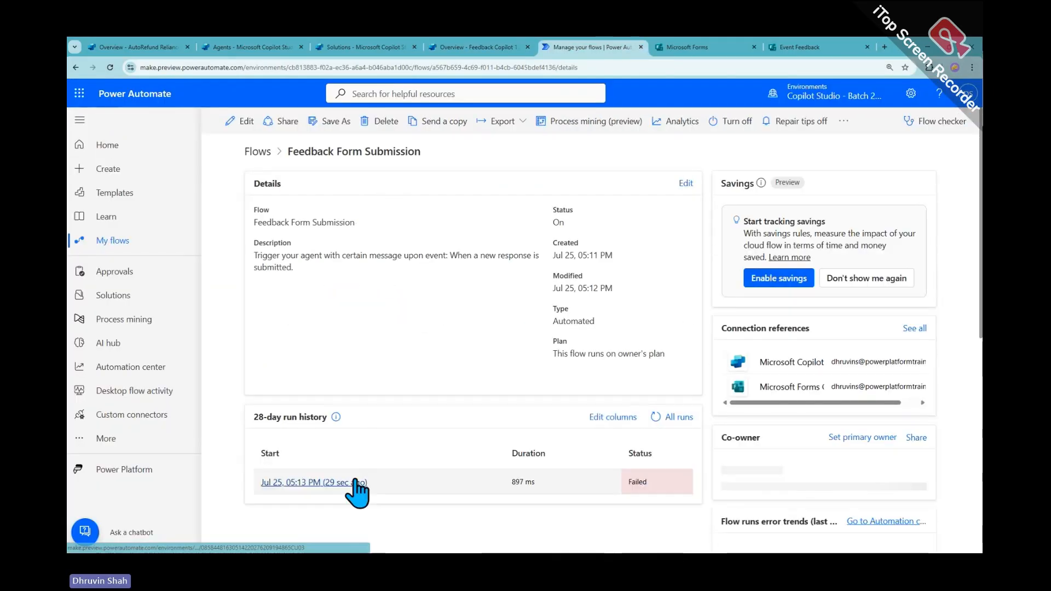
click(342, 482)
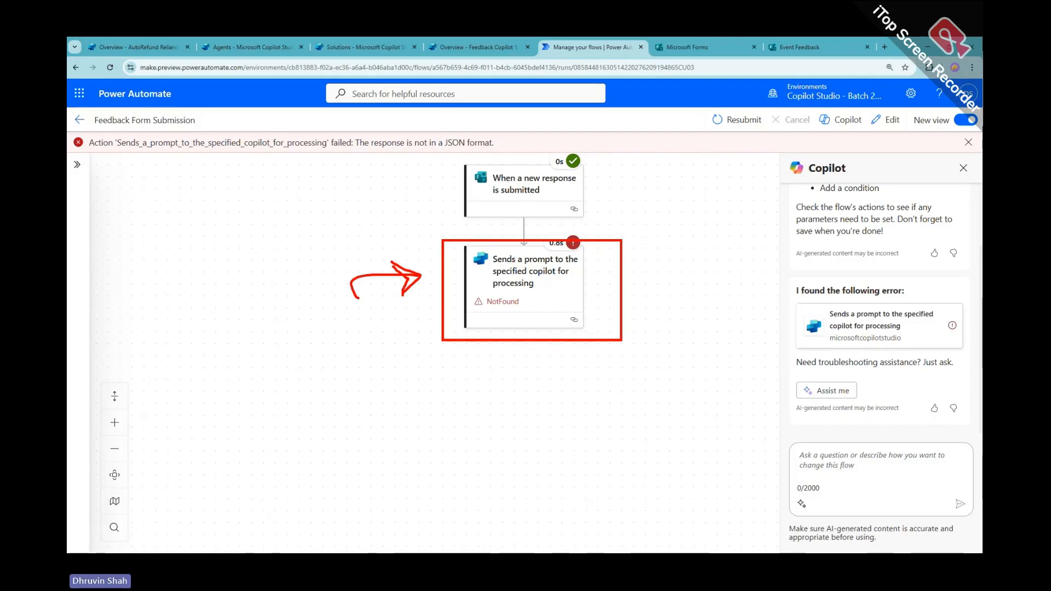
Show the form trigger's raw output JSON and select the body section holding the value array
drag(560, 251, 581, 255)
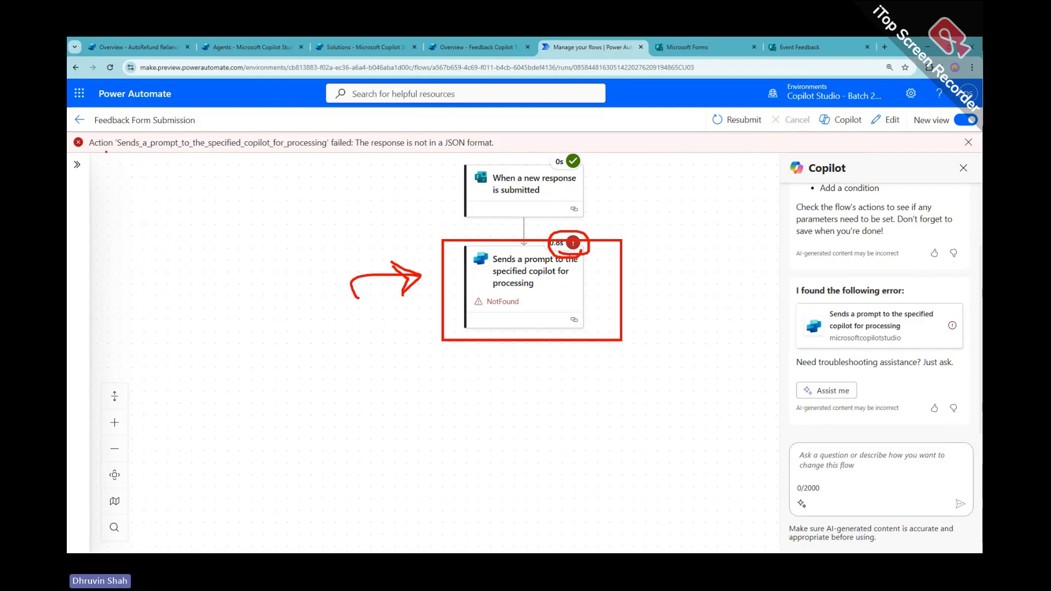
mouse_move(91, 153)
mouse_down()
mouse_move(472, 152)
mouse_move(383, 134)
mouse_move(100, 136)
mouse_move(92, 151)
mouse_move(123, 148)
mouse_up()
mouse_move(370, 161)
mouse_down()
mouse_move(380, 172)
mouse_move(419, 154)
mouse_move(422, 169)
mouse_up()
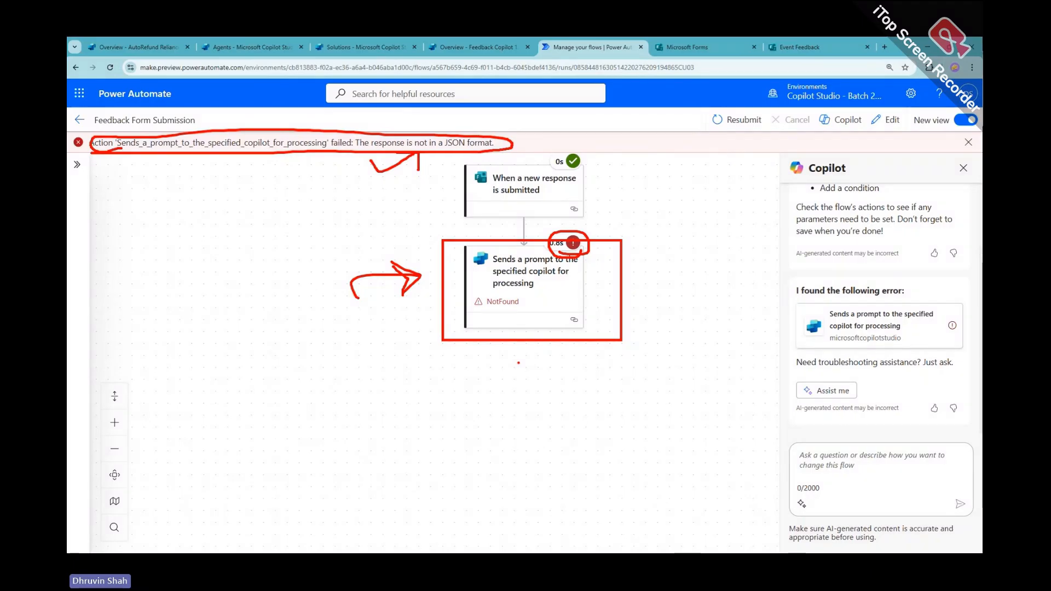
key(Escape)
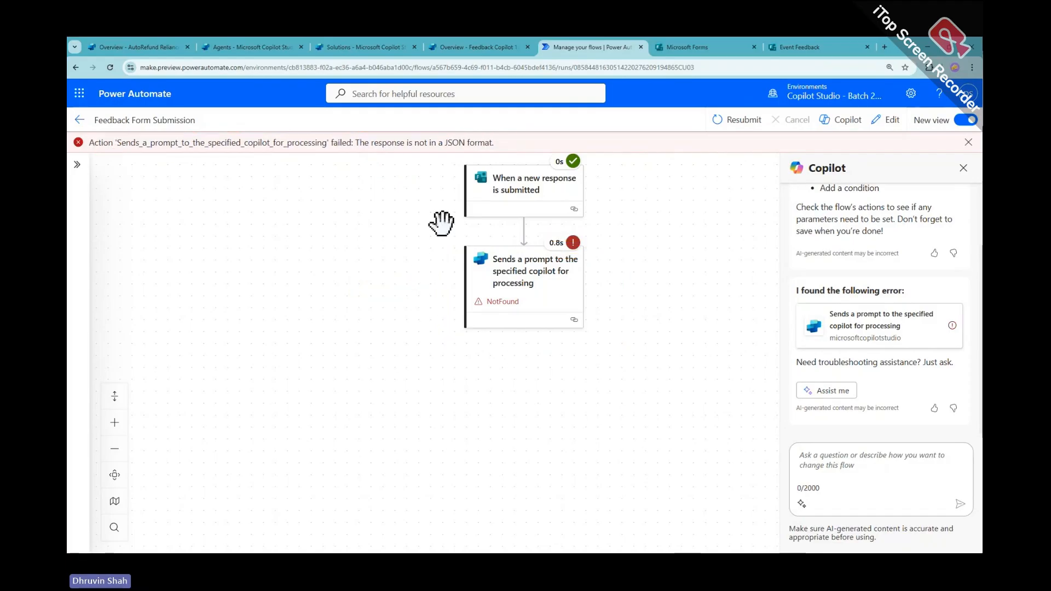
click(515, 204)
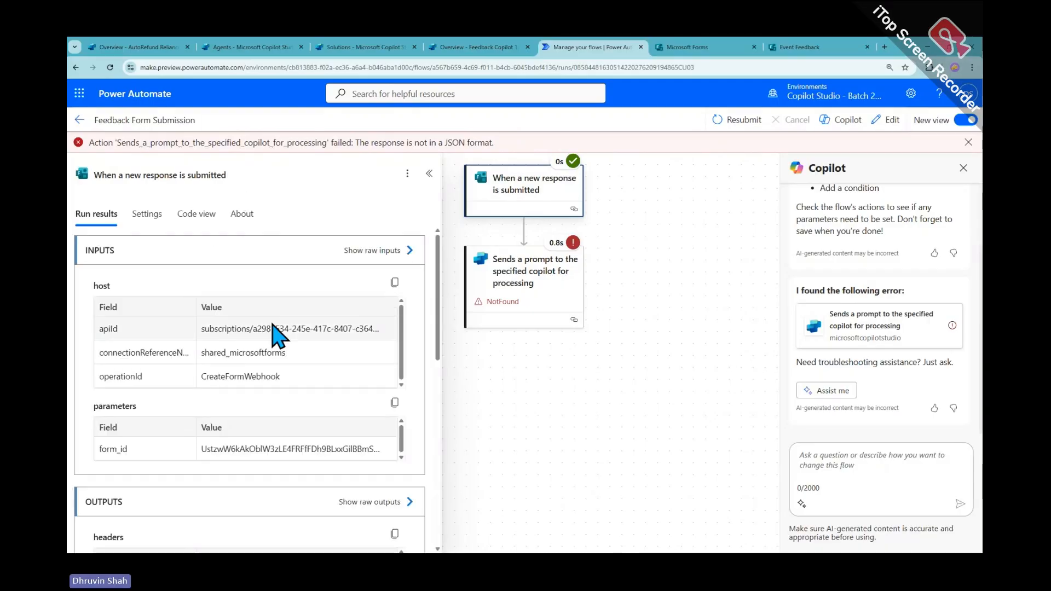
click(382, 503)
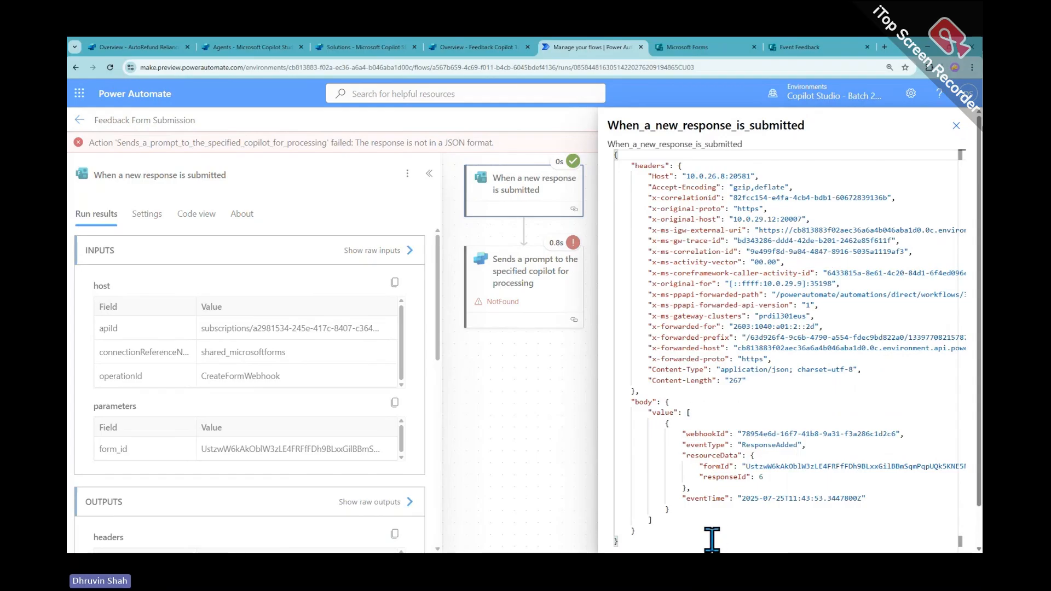
drag(711, 539, 605, 162)
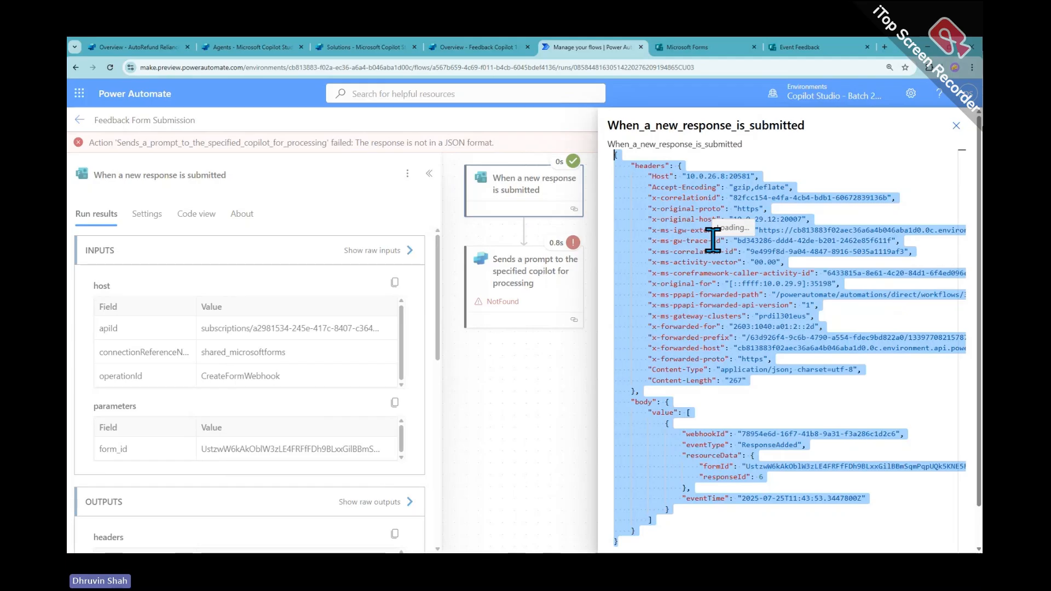
click(699, 474)
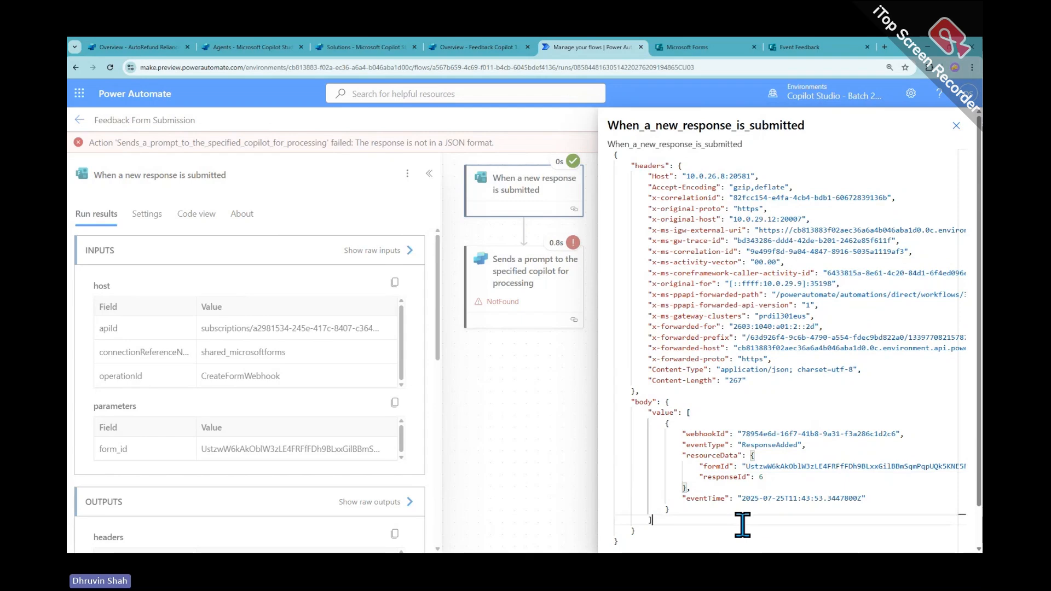
drag(739, 521, 648, 412)
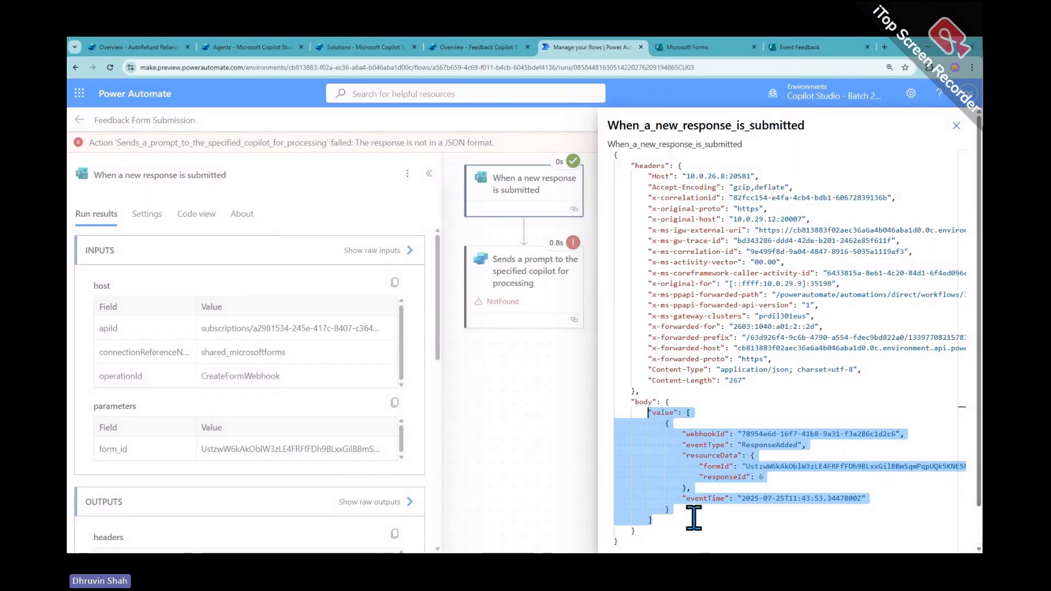
drag(693, 526, 634, 390)
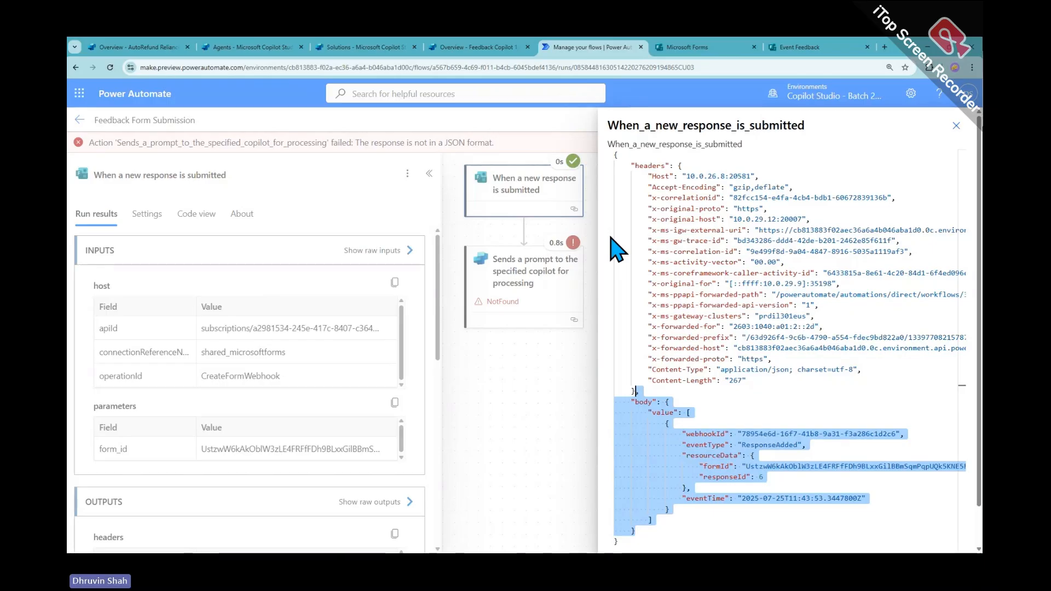
click(956, 126)
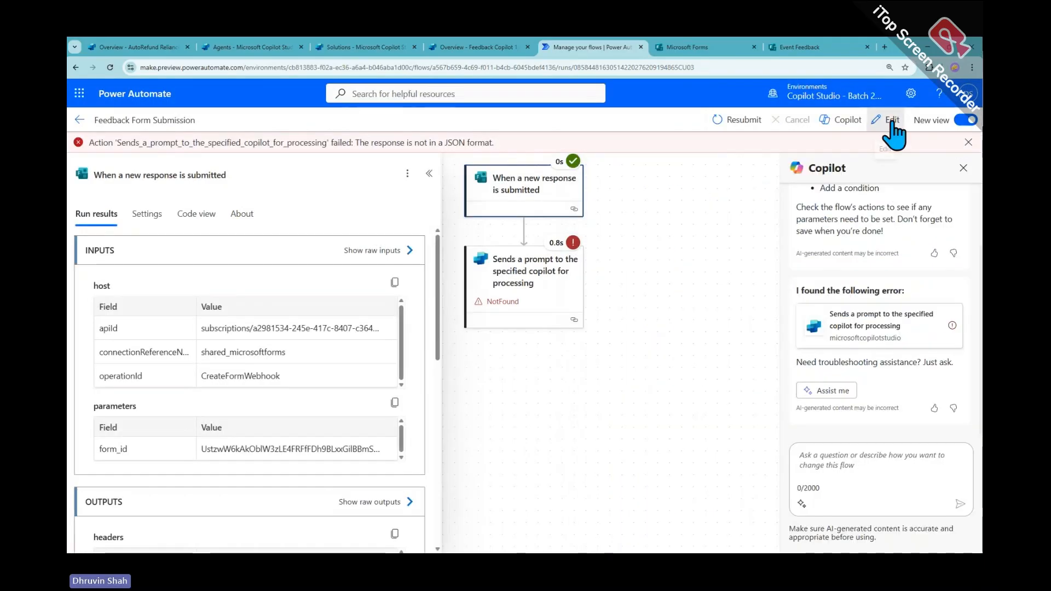
Edit the flow and review the copilot prompt step's Body/message parameter
click(889, 120)
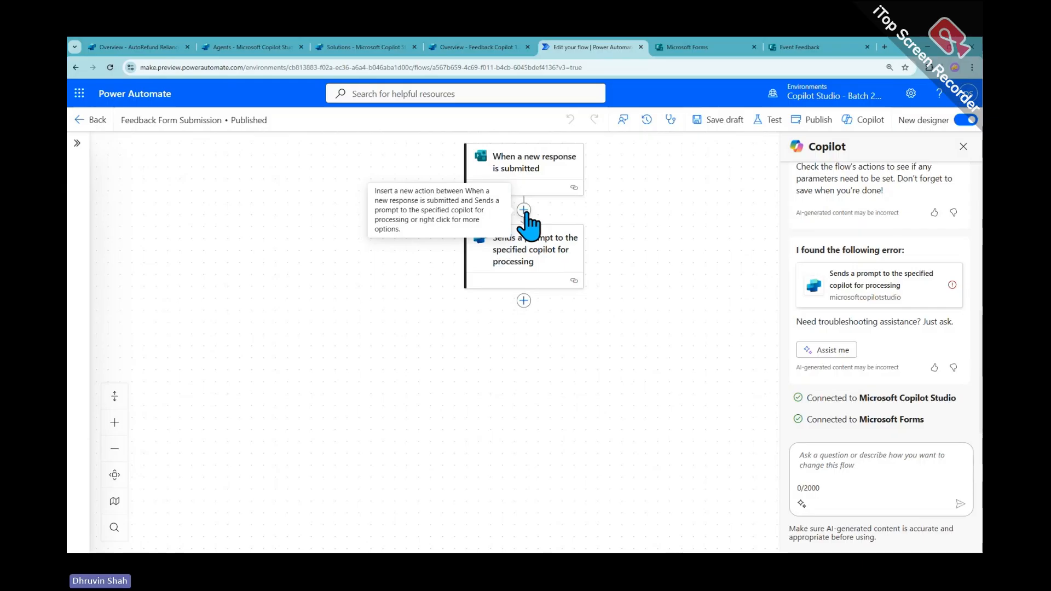
click(495, 195)
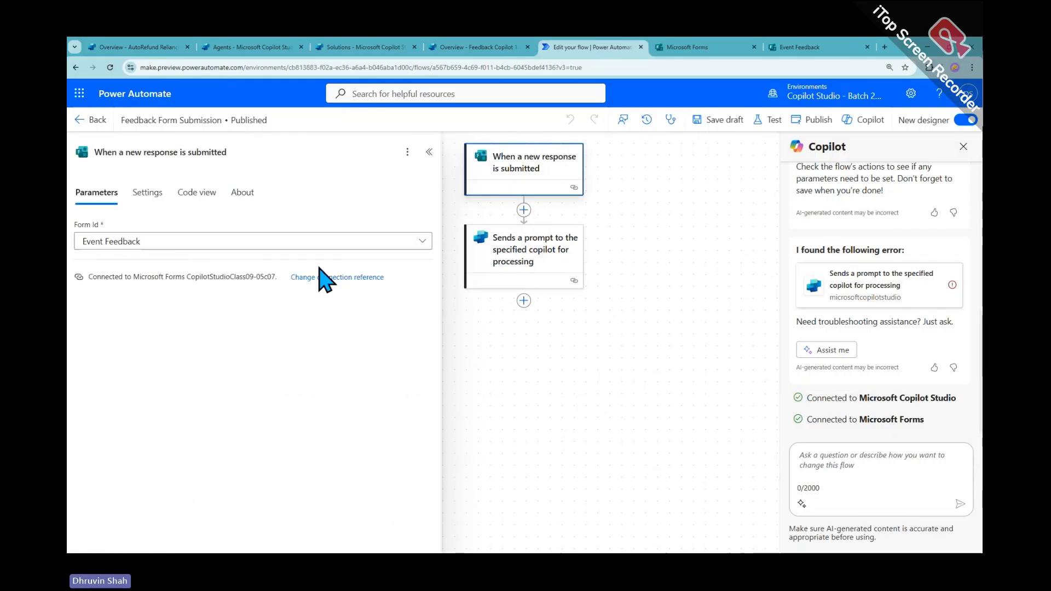
click(523, 265)
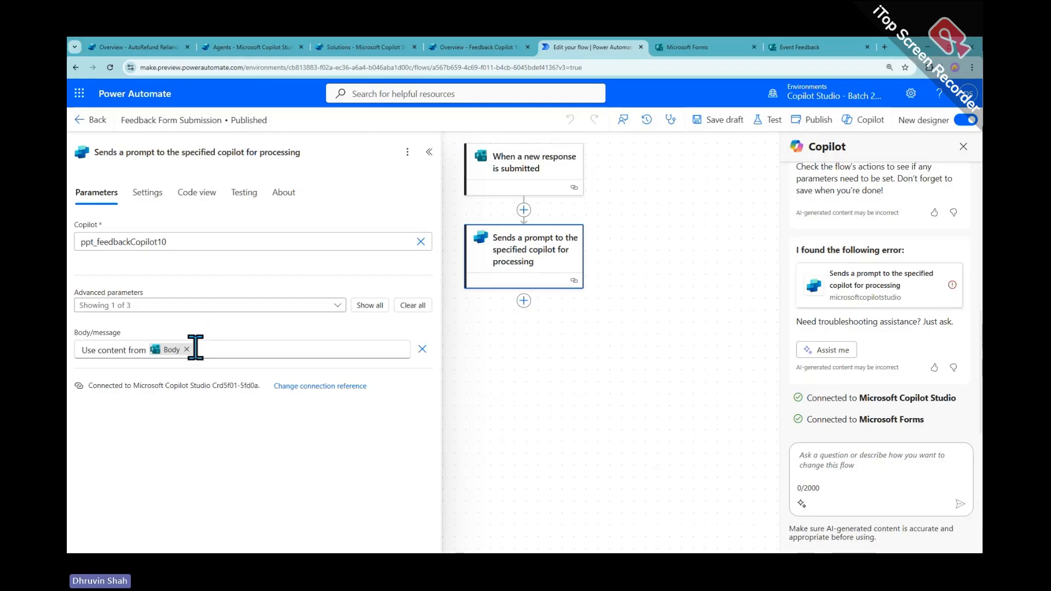
key(ctrl+2)
drag(206, 330, 145, 369)
drag(155, 329, 210, 379)
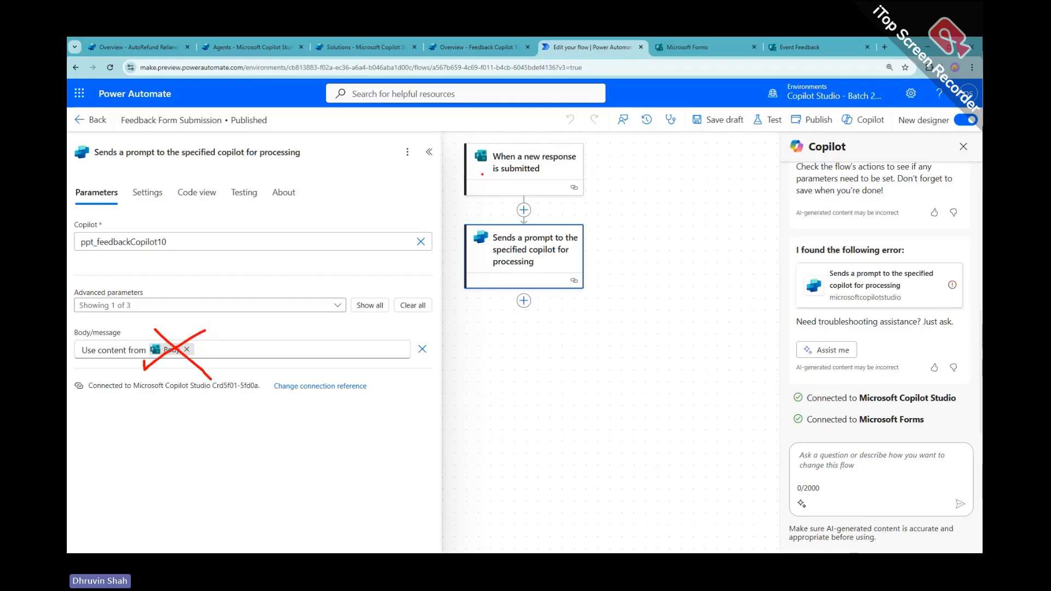
mouse_move(482, 176)
mouse_down()
mouse_move(487, 168)
mouse_move(568, 178)
mouse_move(679, 203)
mouse_up()
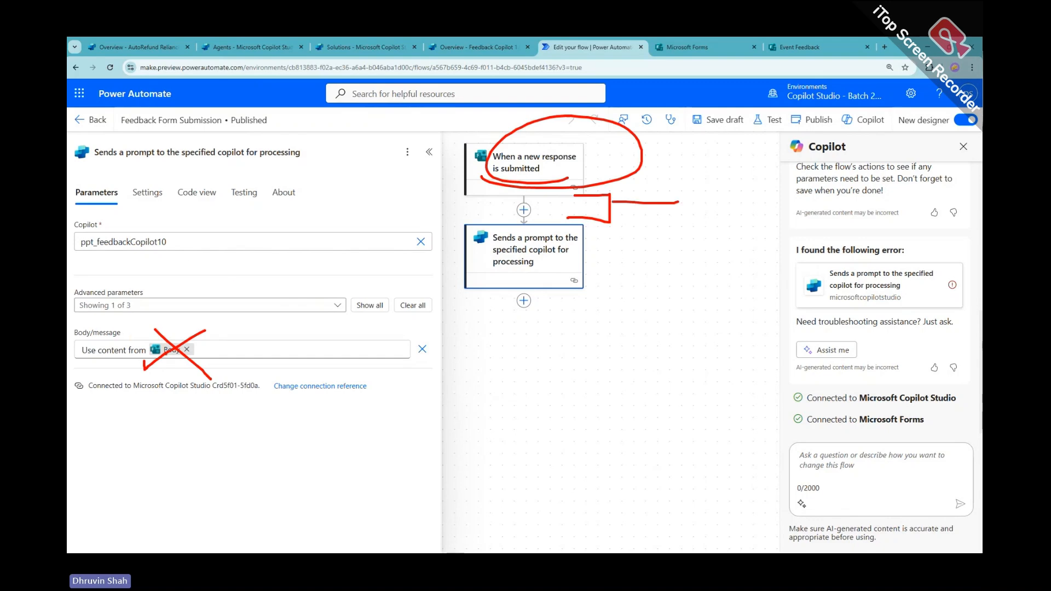
drag(632, 256, 624, 288)
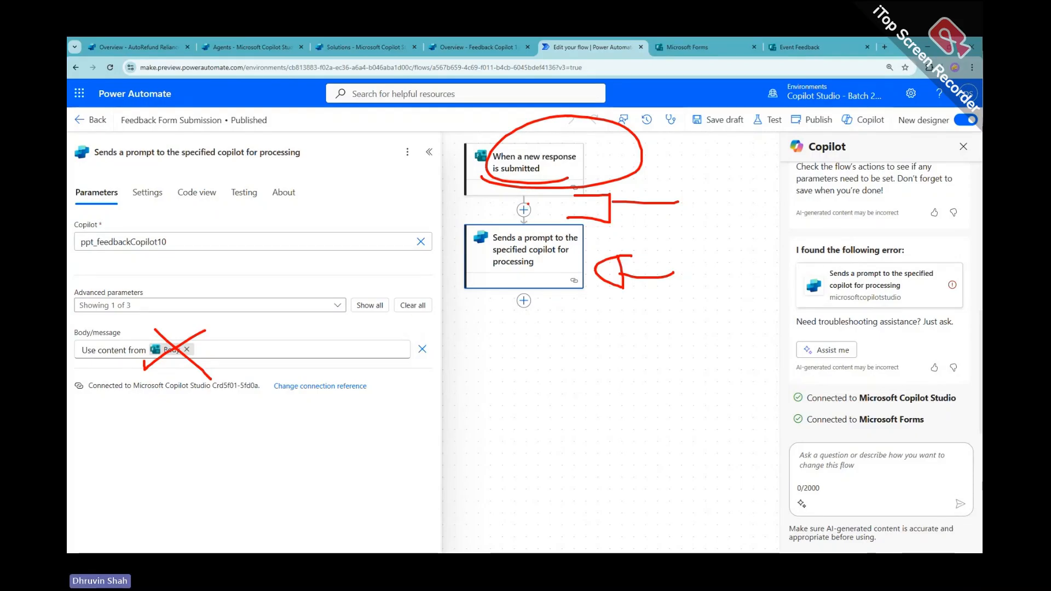
key(Escape)
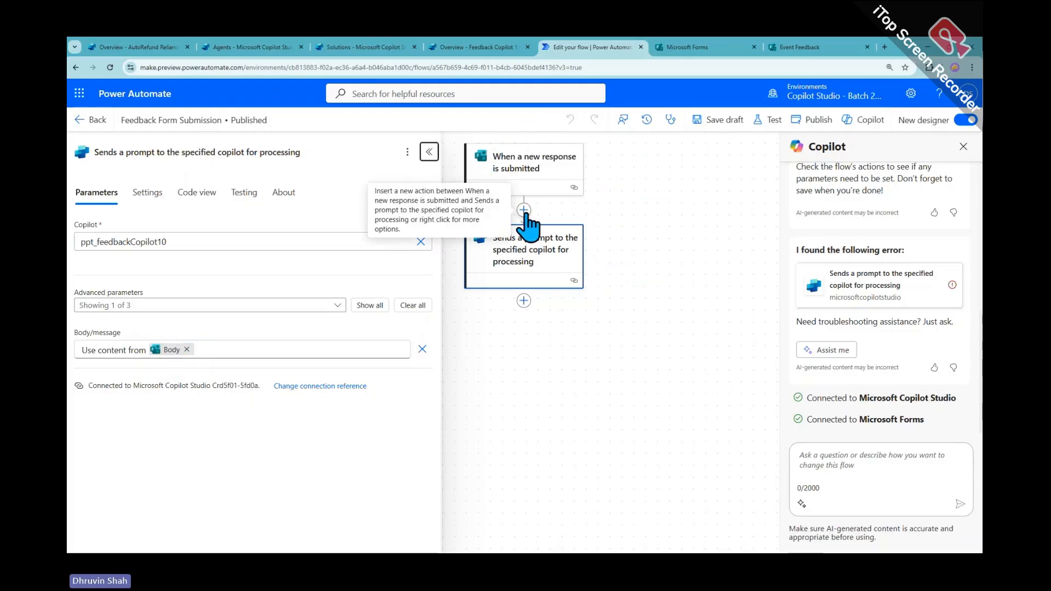
click(524, 210)
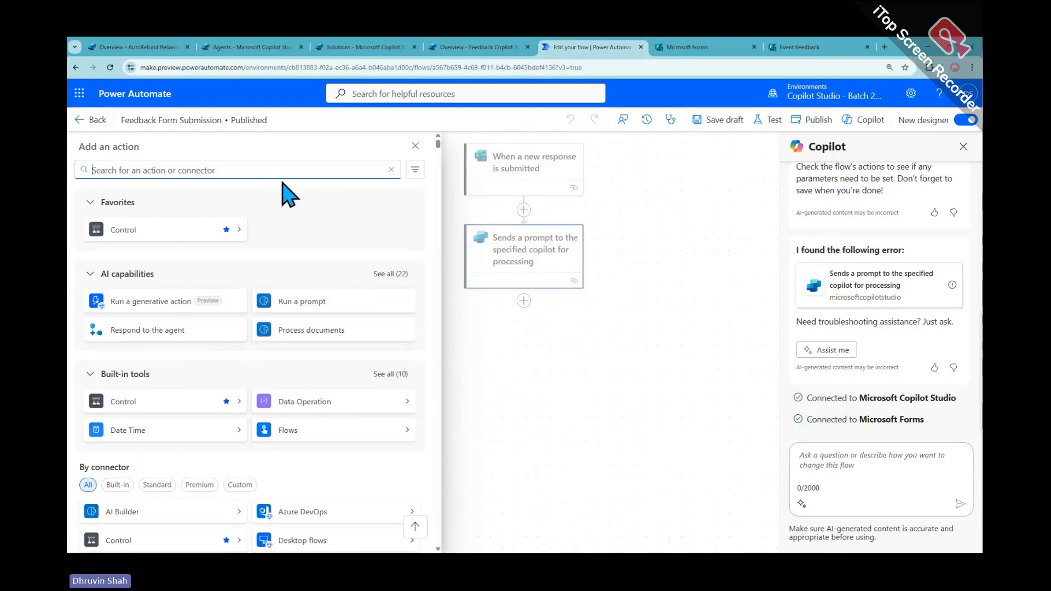
Search 'microsoft form' and add the Microsoft Forms Get response details action
text(mic)
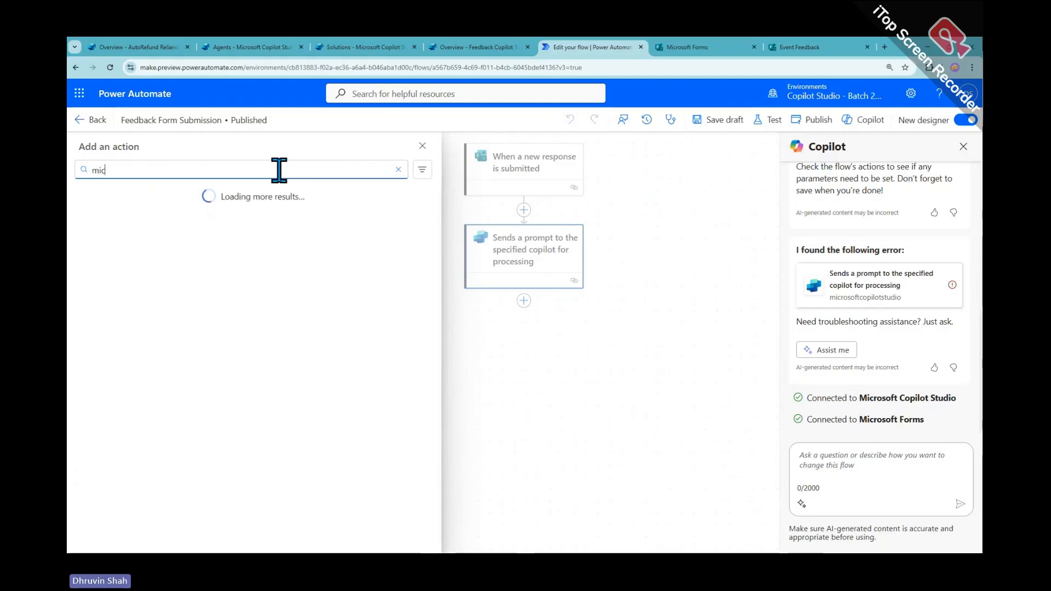
text(rosoft form)
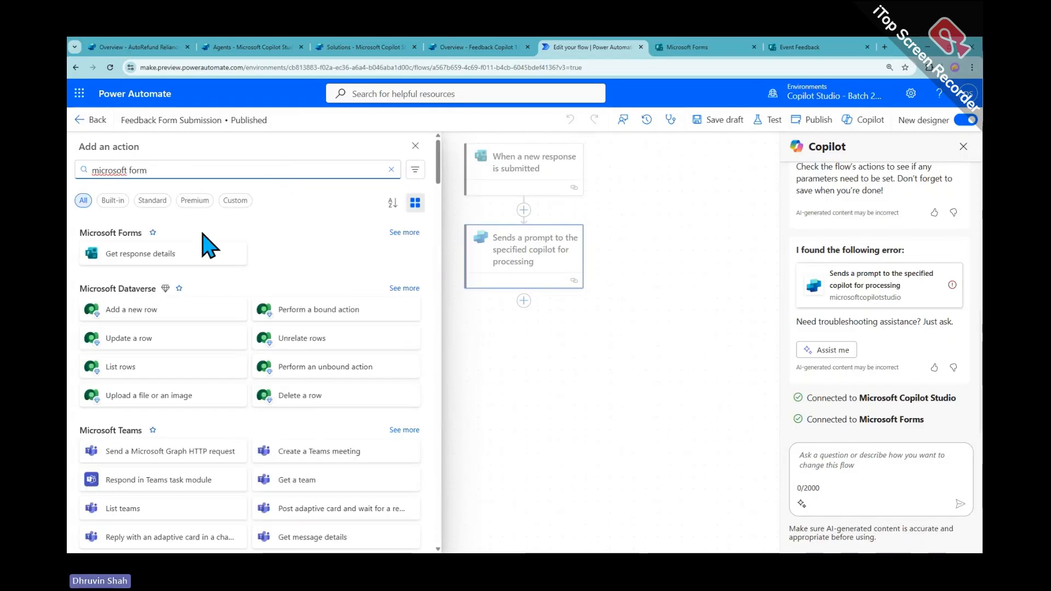
click(411, 233)
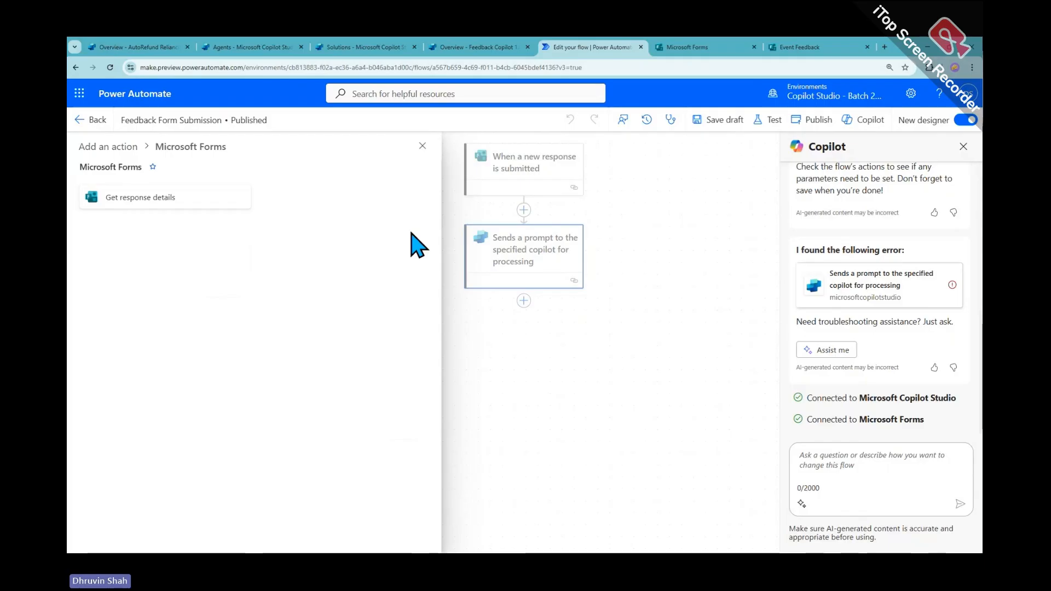
click(141, 198)
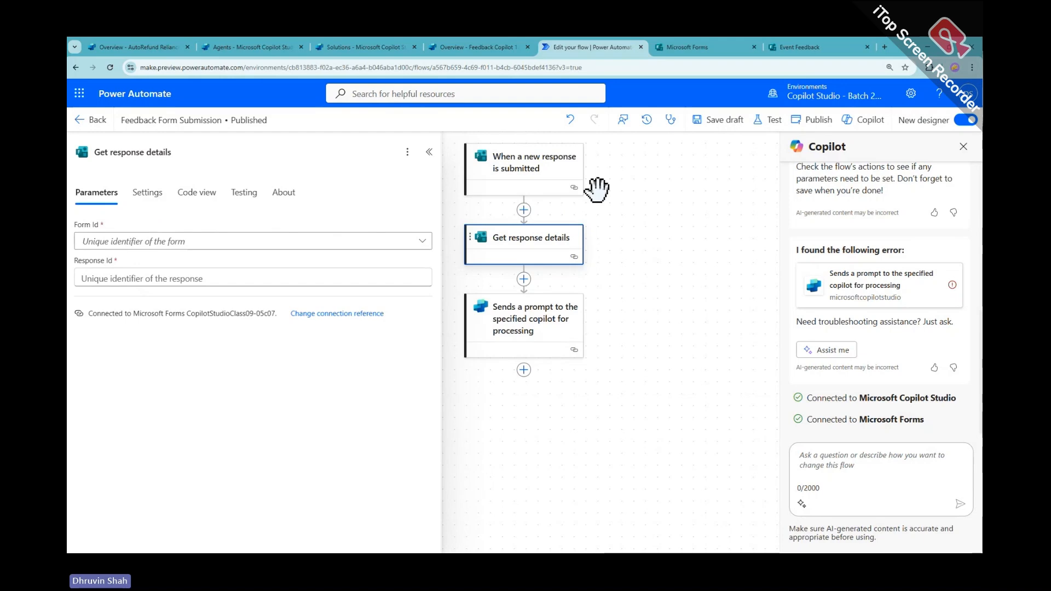
Set the Get response details Form Id to the Event Feedback form
drag(655, 227, 710, 226)
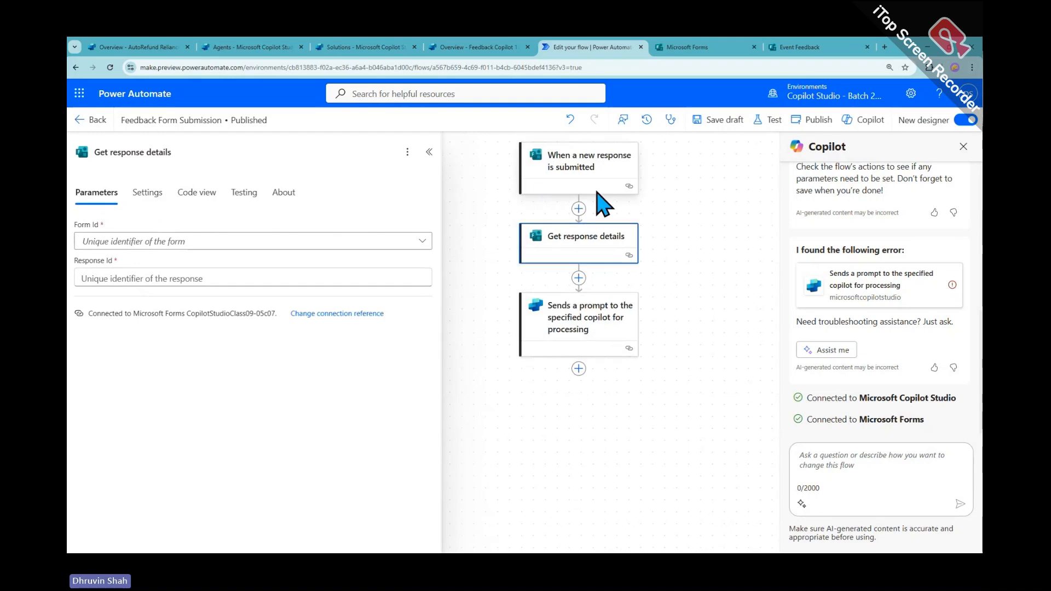
click(171, 252)
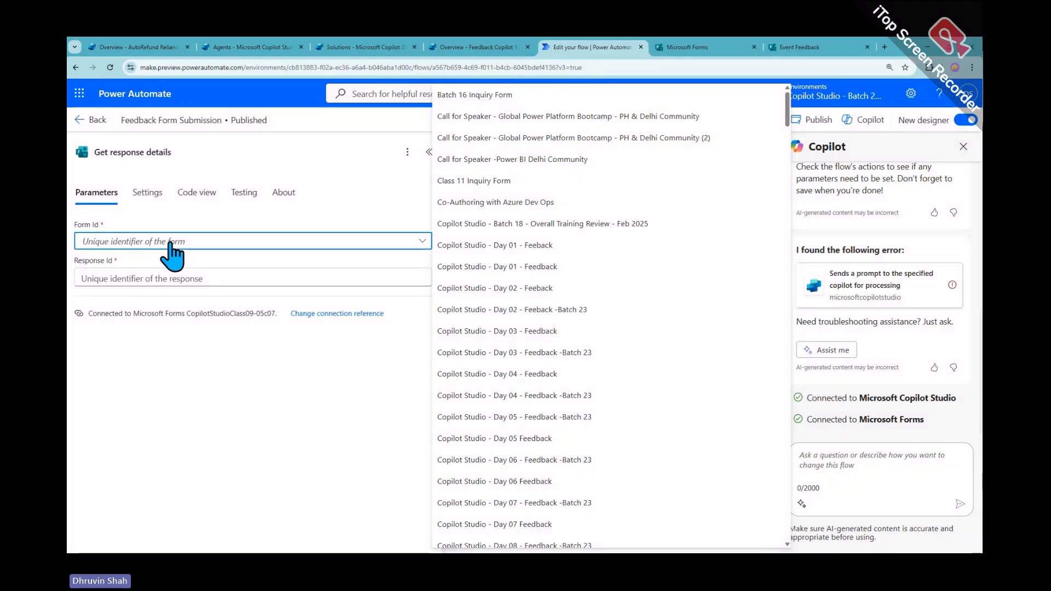
text(eve)
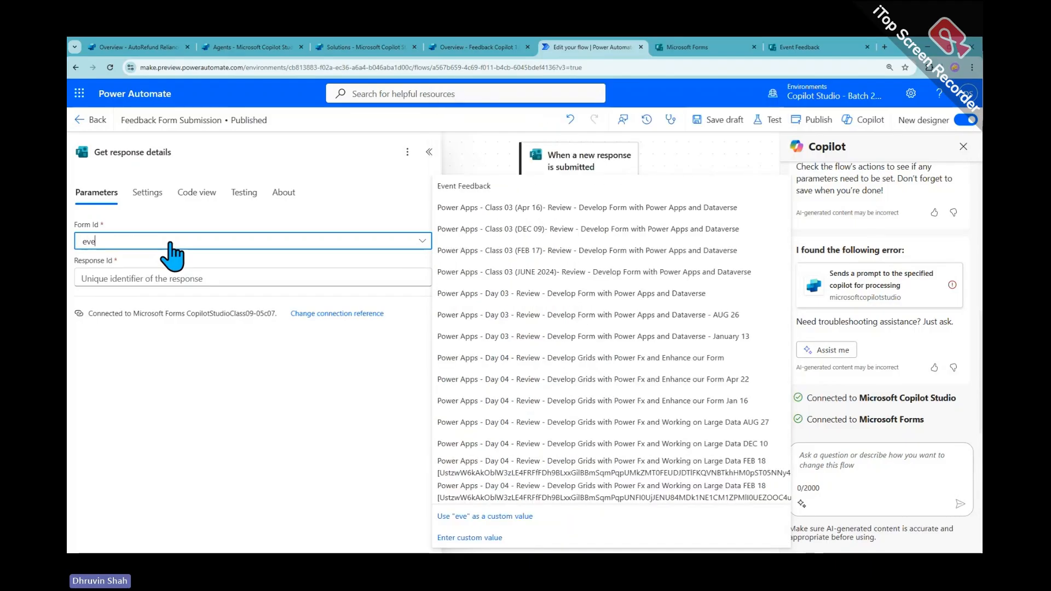
click(462, 186)
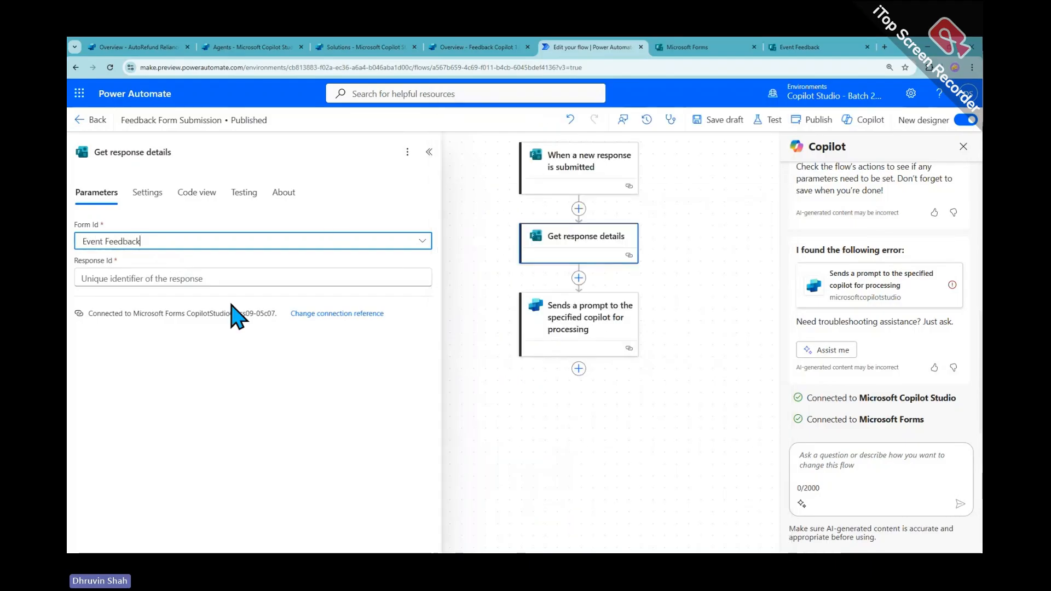
Fill Response Id with the trigger's 'List of response notifications Response Id' dynamic value
click(155, 278)
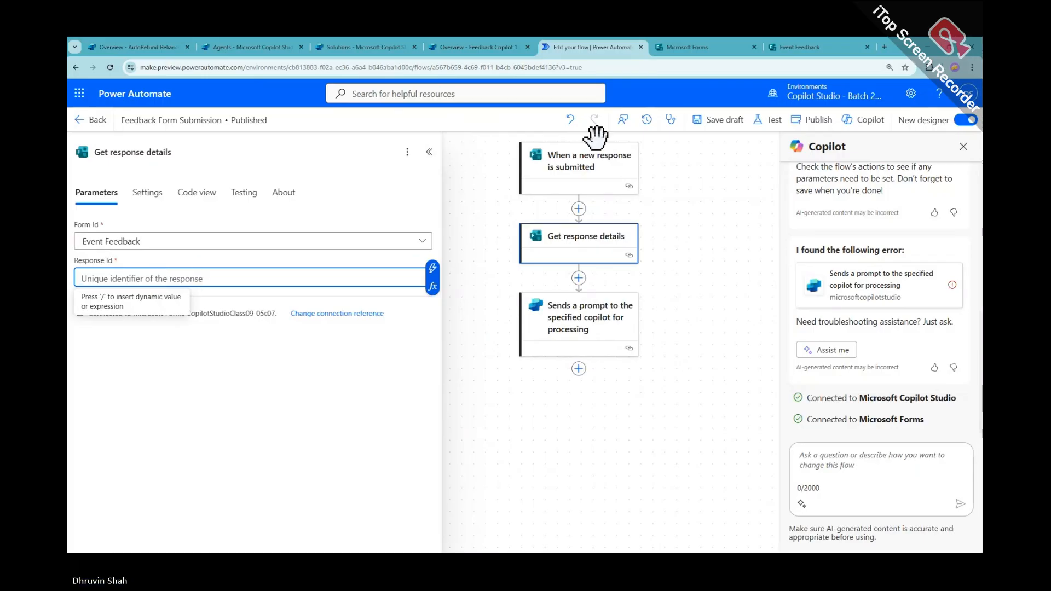
key(ctrl+2)
drag(669, 154, 636, 165)
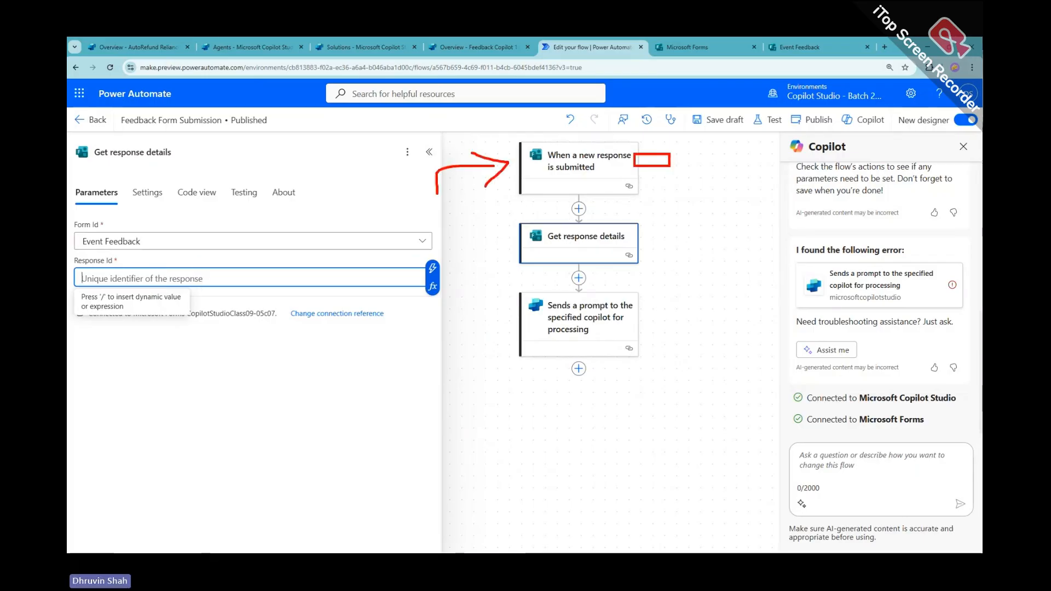
click(432, 271)
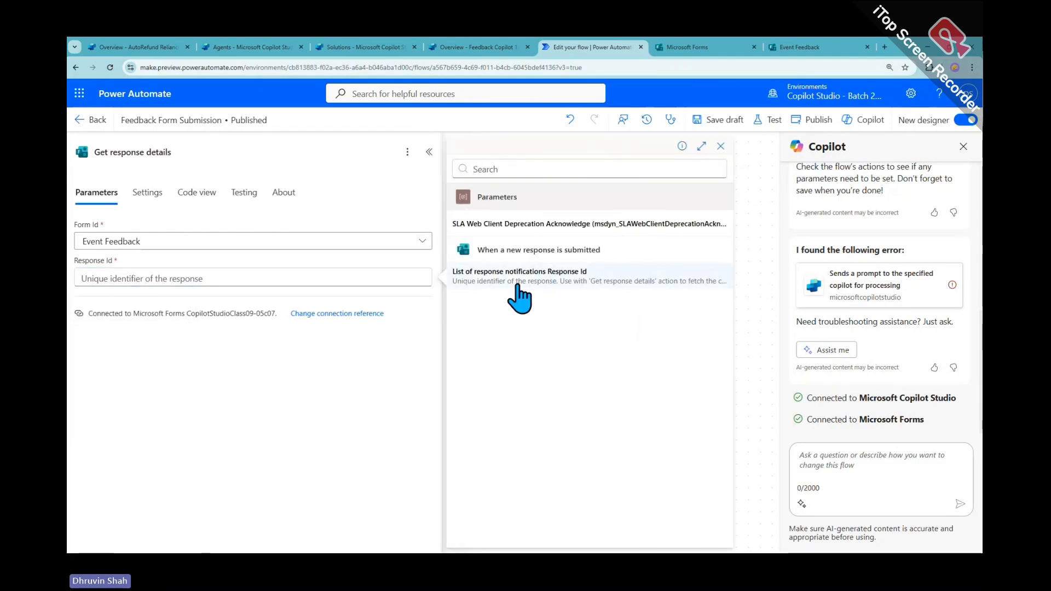
click(514, 276)
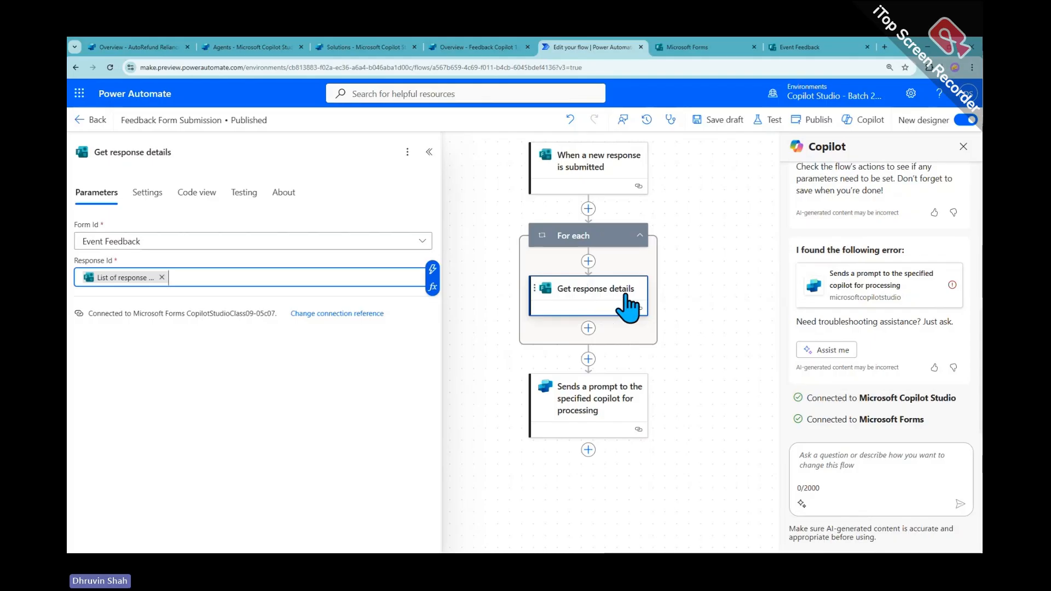
scroll(694, 276, down, 1)
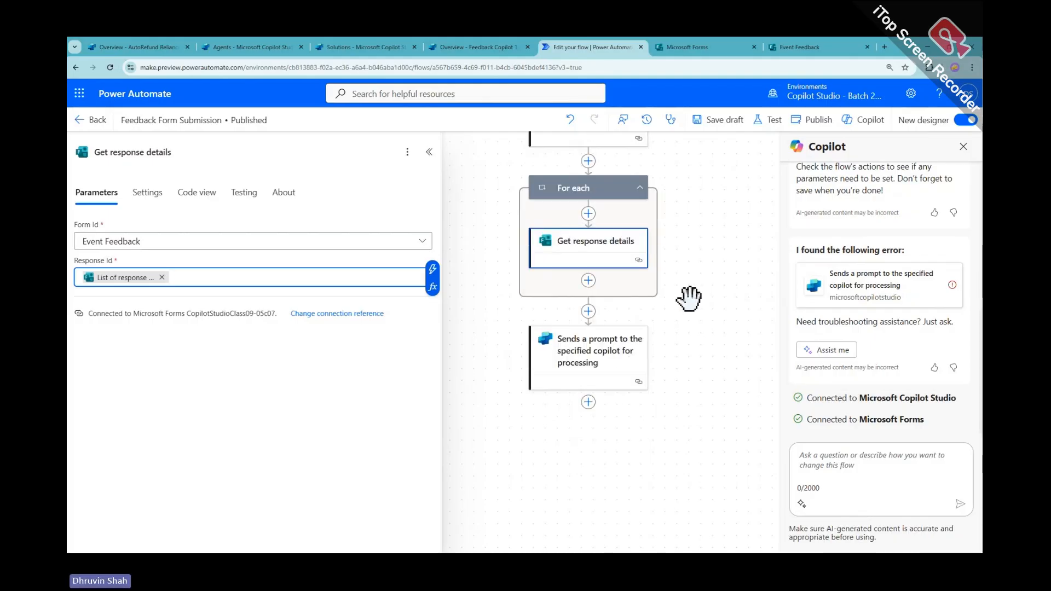
click(605, 367)
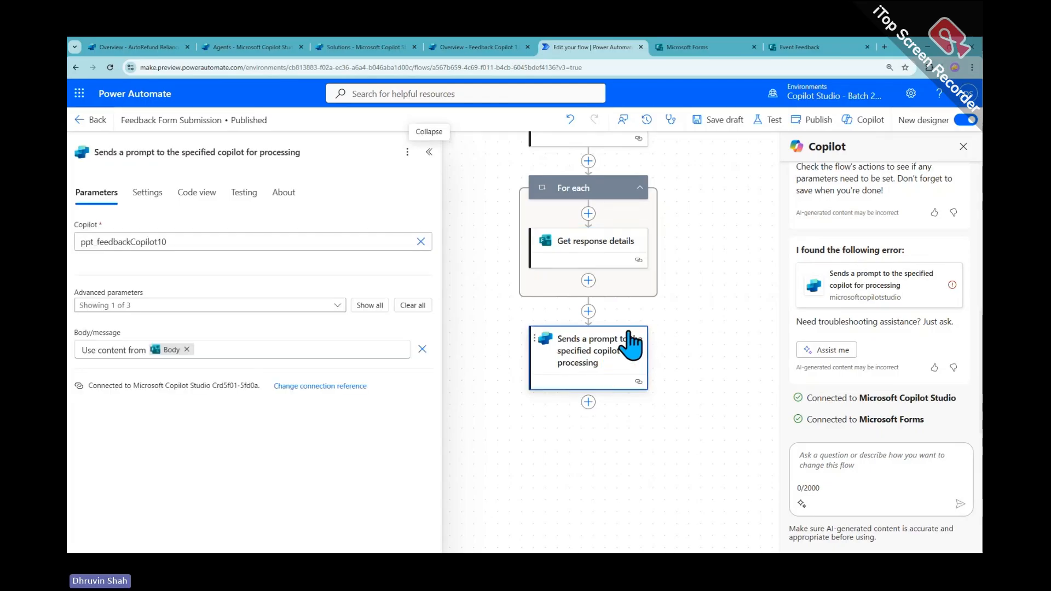
scroll(630, 345, up, 1)
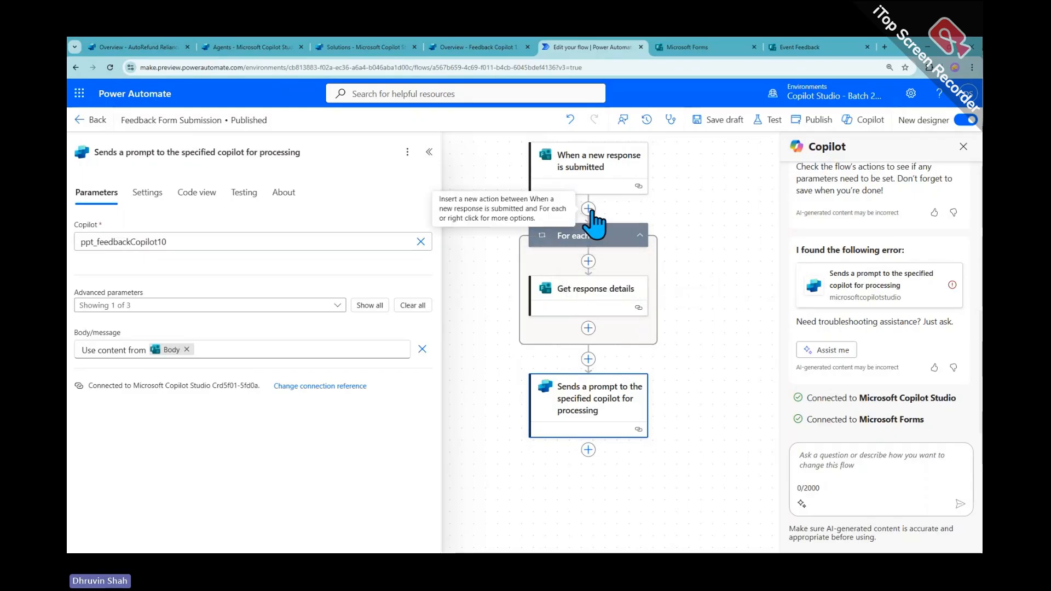
Add an Initialize variable step after the trigger: varResponseString, type String
click(588, 208)
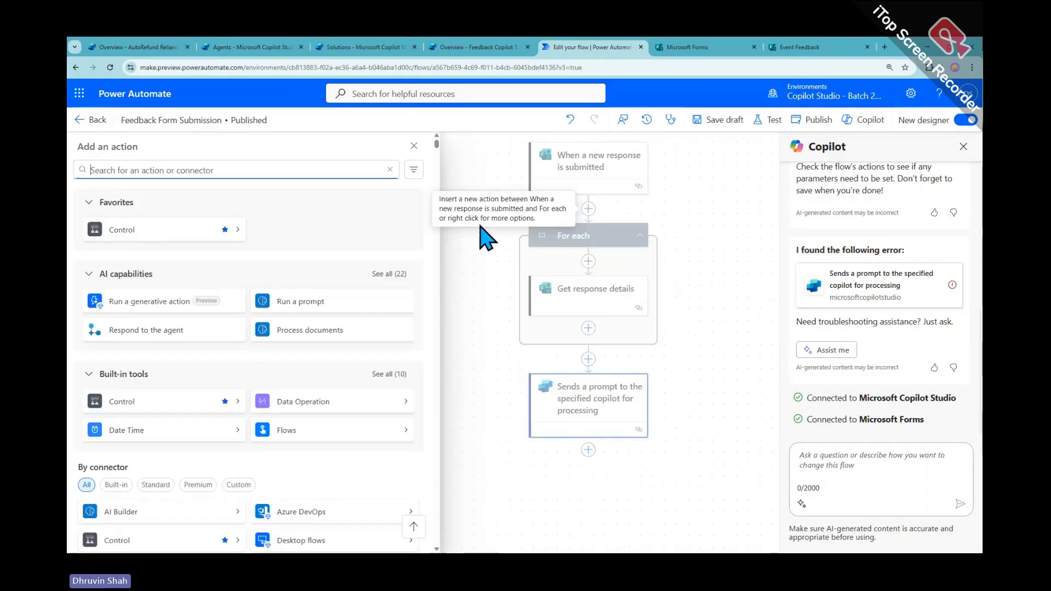
text(ini)
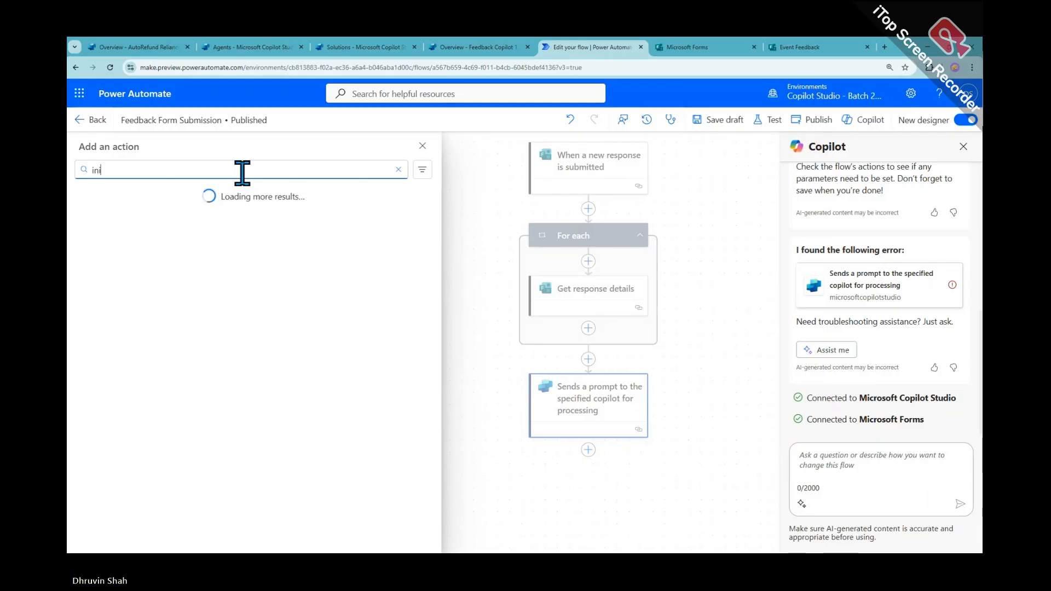
text(tializ)
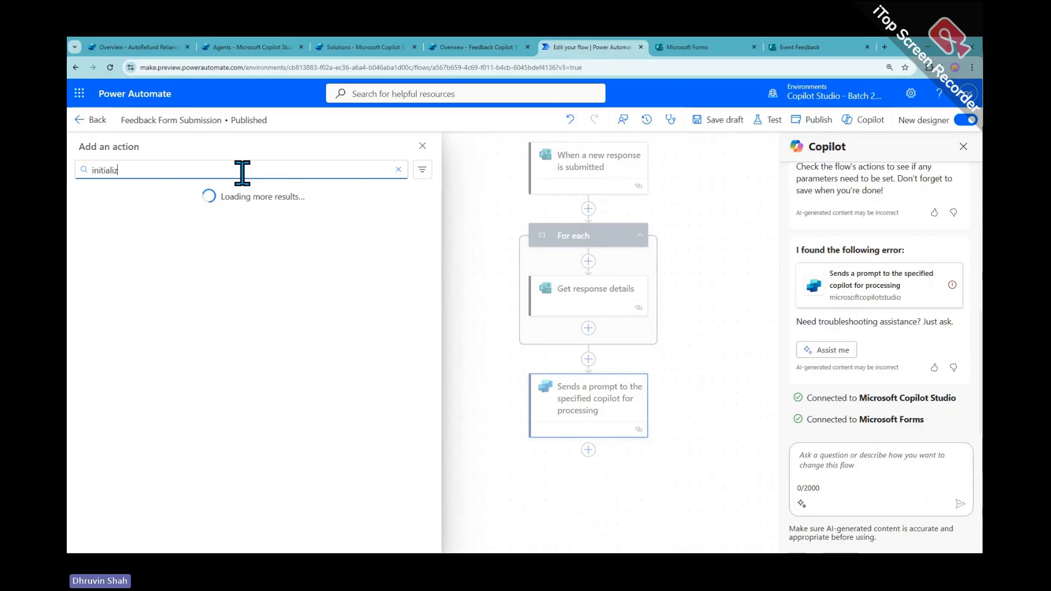
text(e v)
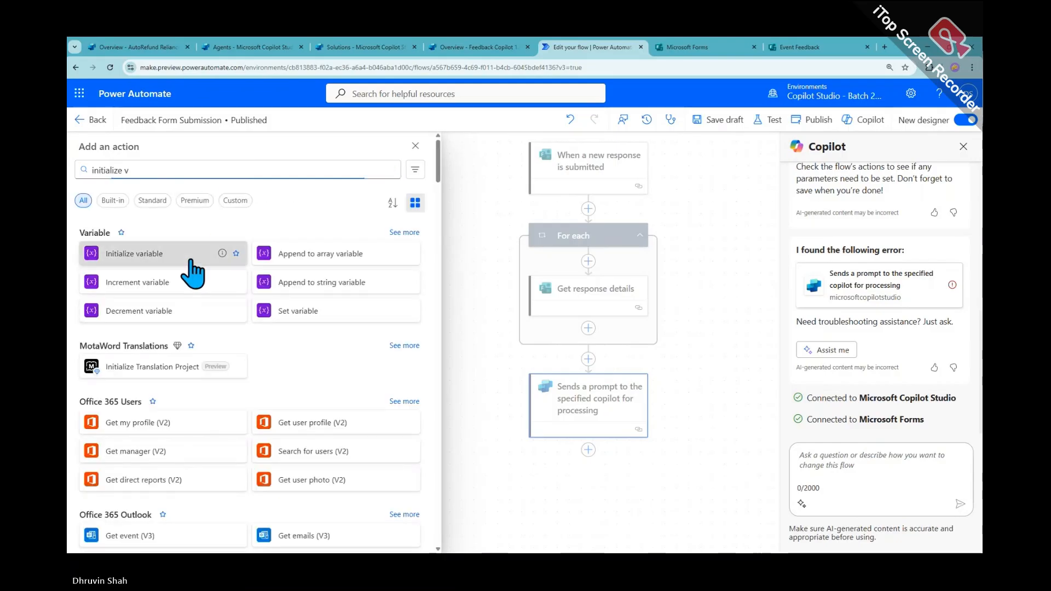
click(191, 261)
click(176, 243)
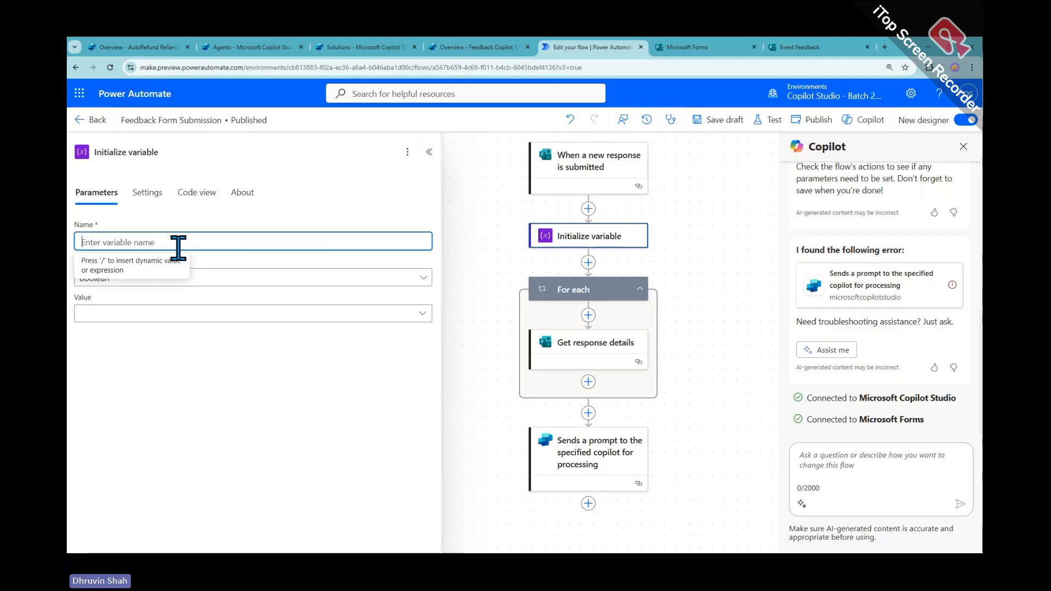
text(varRes)
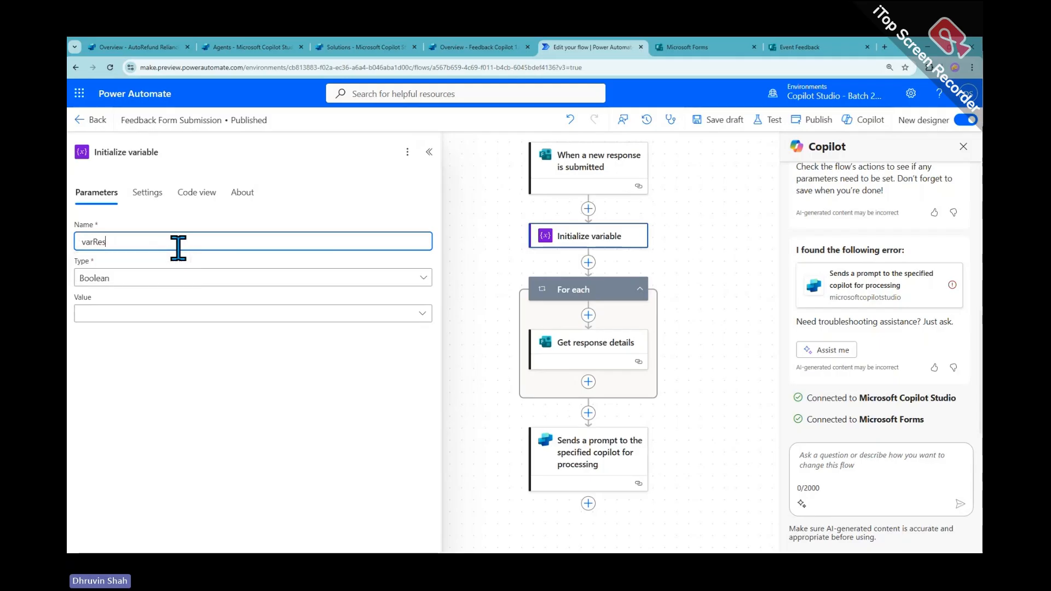
text(ponseString)
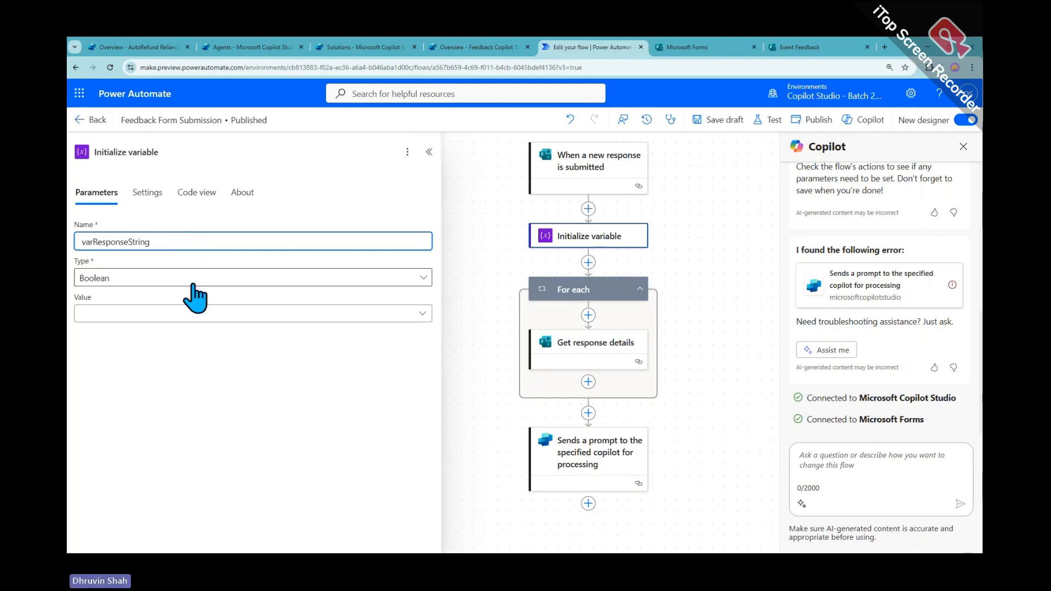
click(183, 282)
click(181, 362)
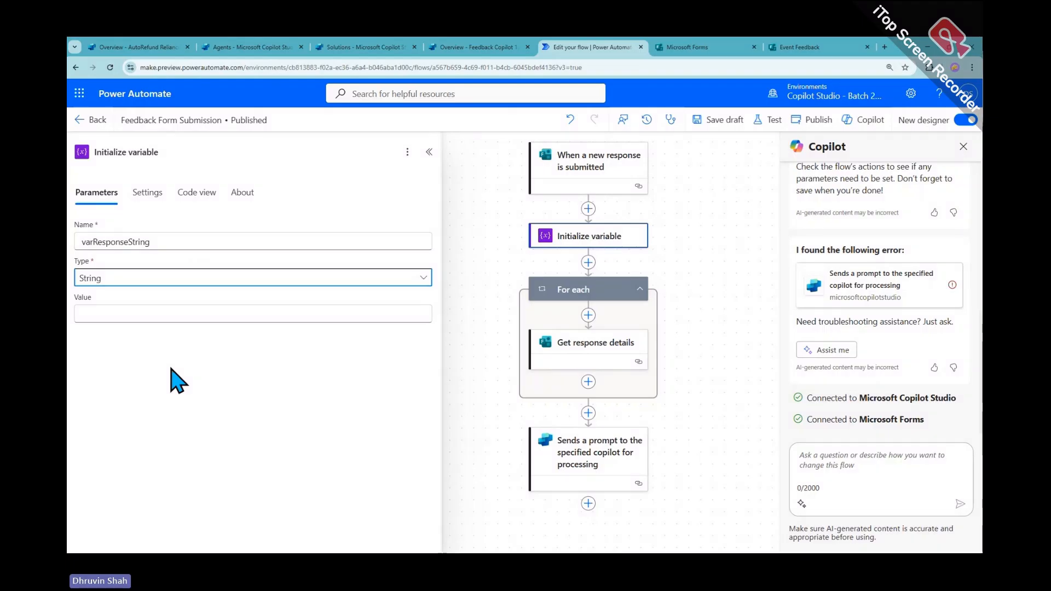
click(697, 385)
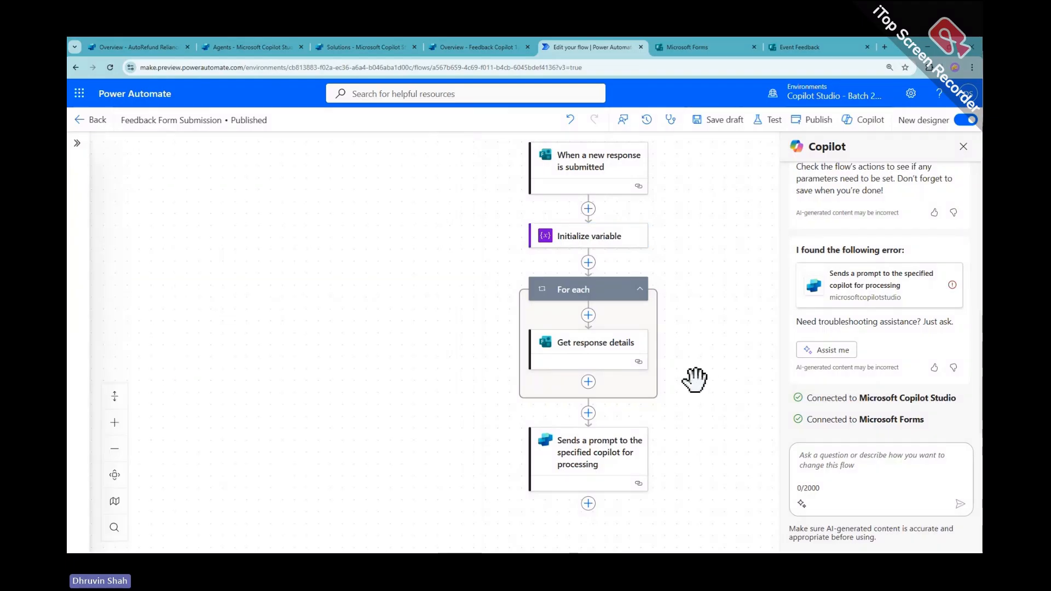
Add an Append to string variable action in the For each loop targeting varResponseString
click(588, 382)
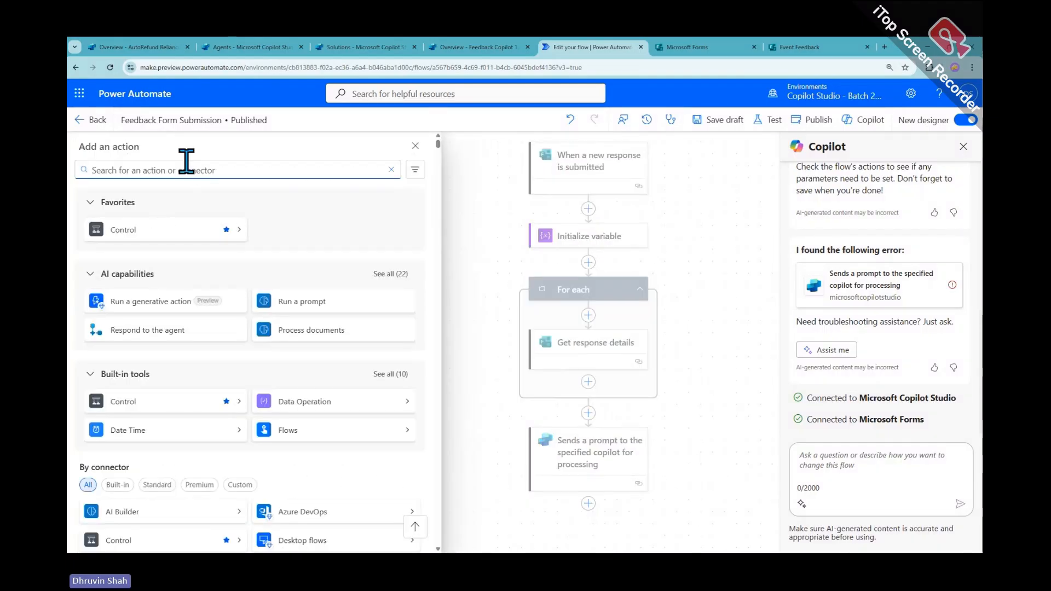
text(append to str)
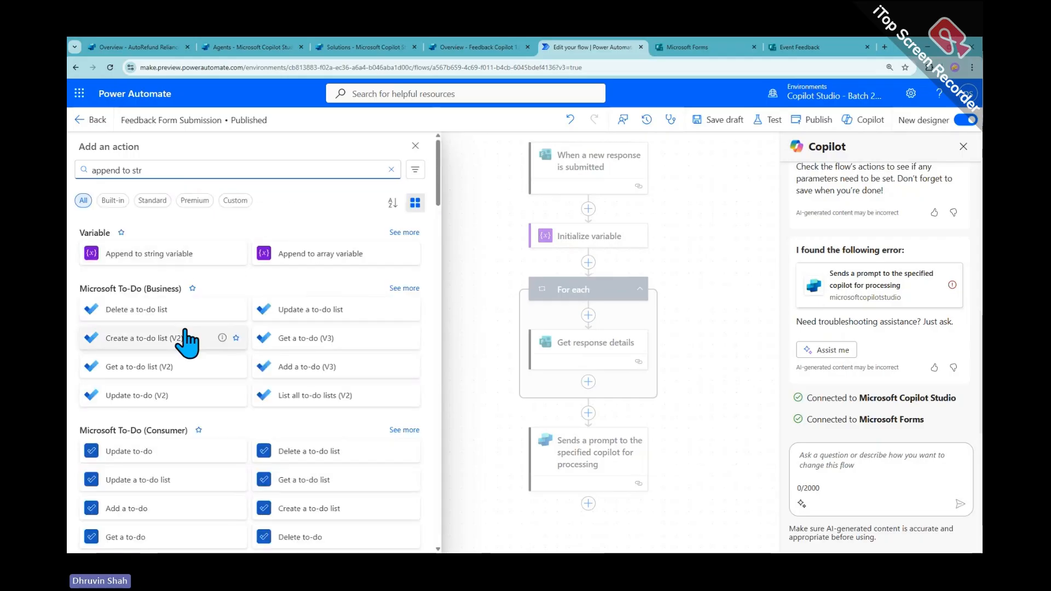
click(193, 258)
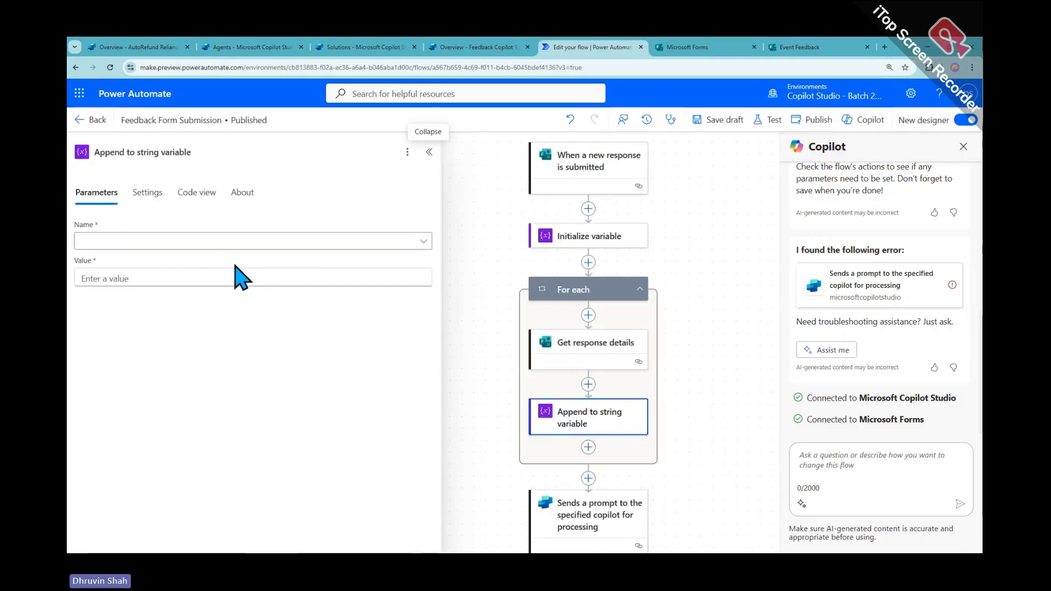
click(164, 261)
click(162, 278)
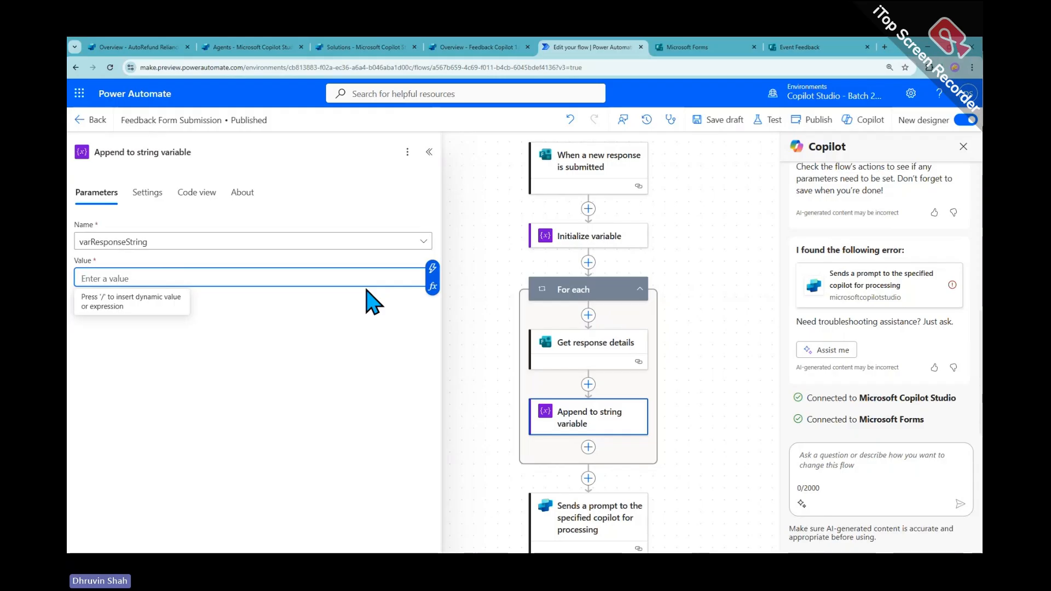
Build the Value as JSON with Name, Email and Feedback answers as dynamic tokens
text({)
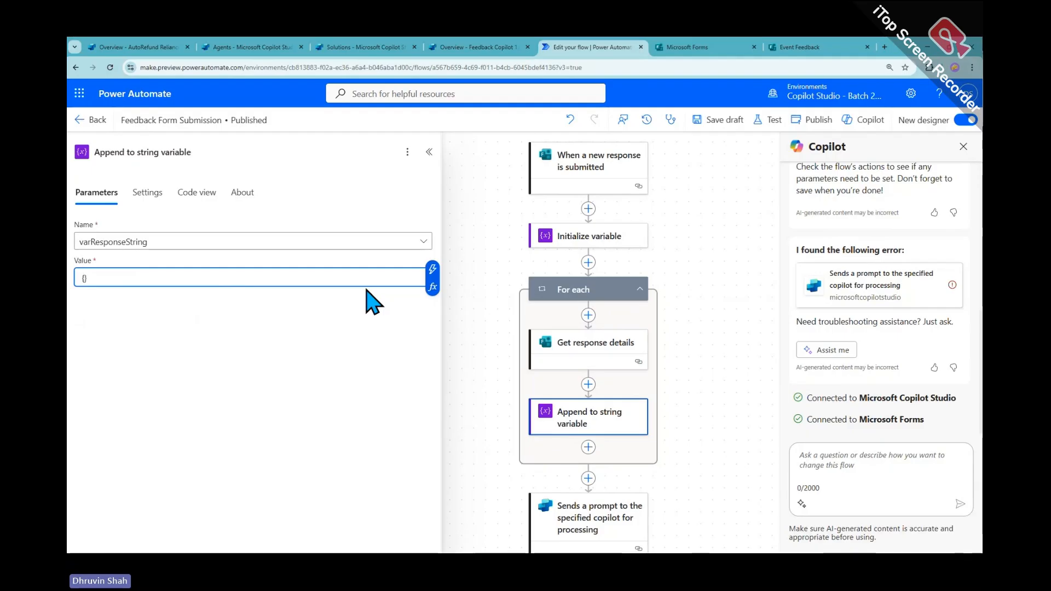
text(")
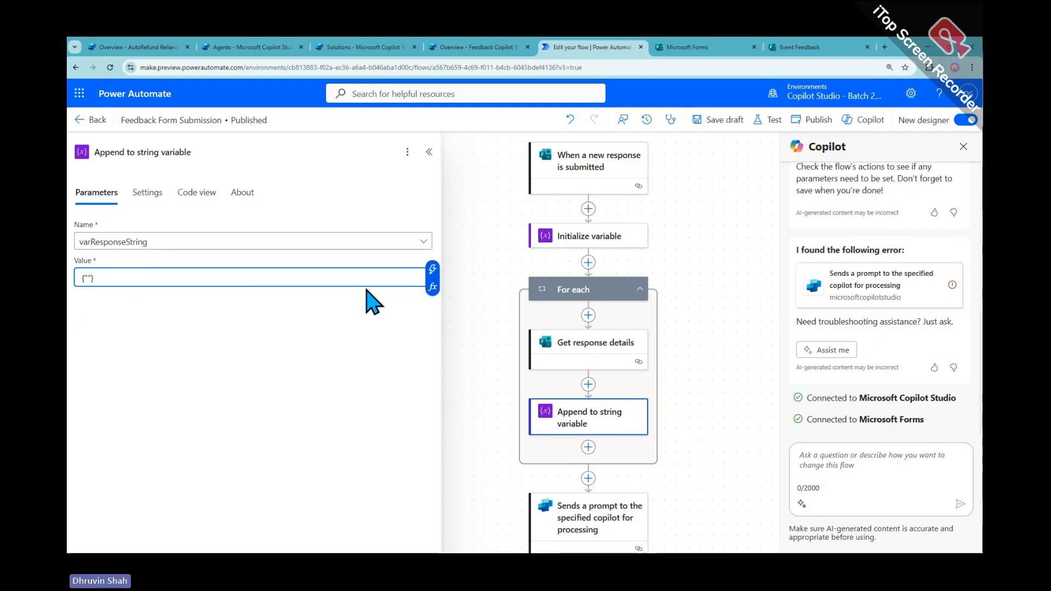
text(Name")
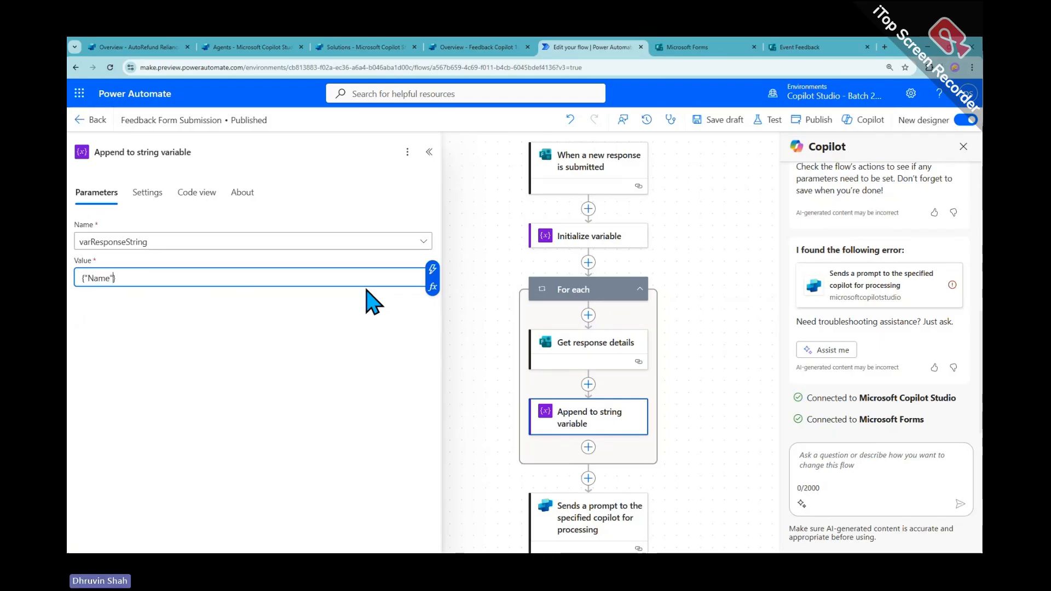
text(: ")
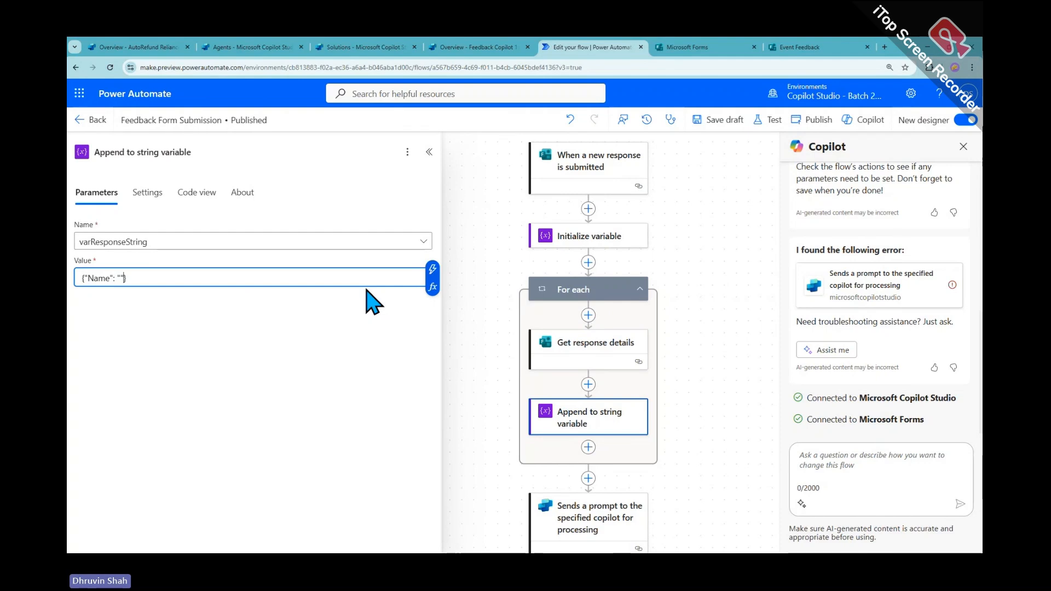
click(433, 269)
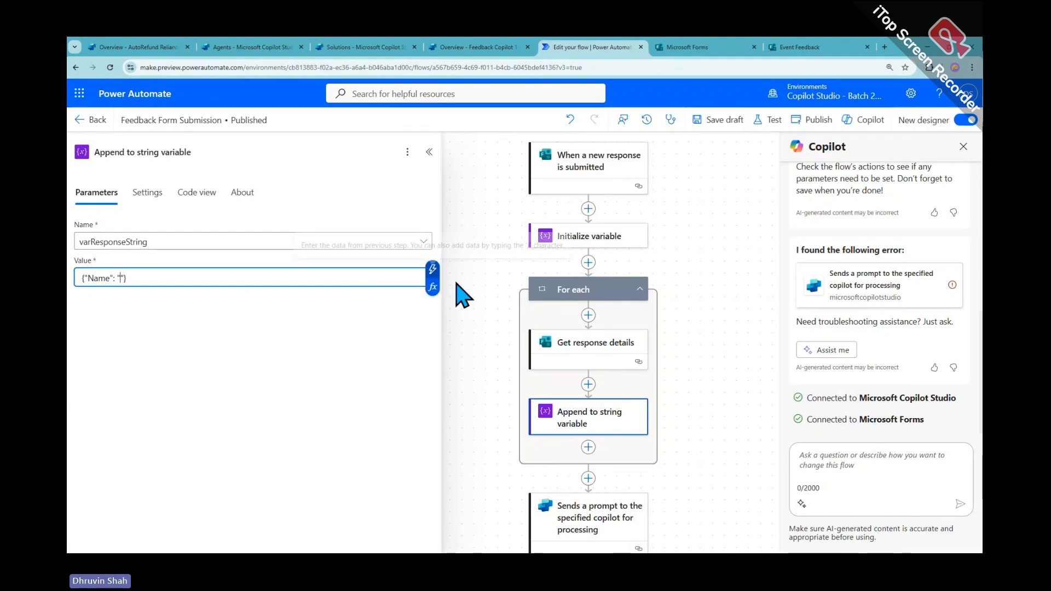
scroll(580, 383, down, 1)
click(597, 408)
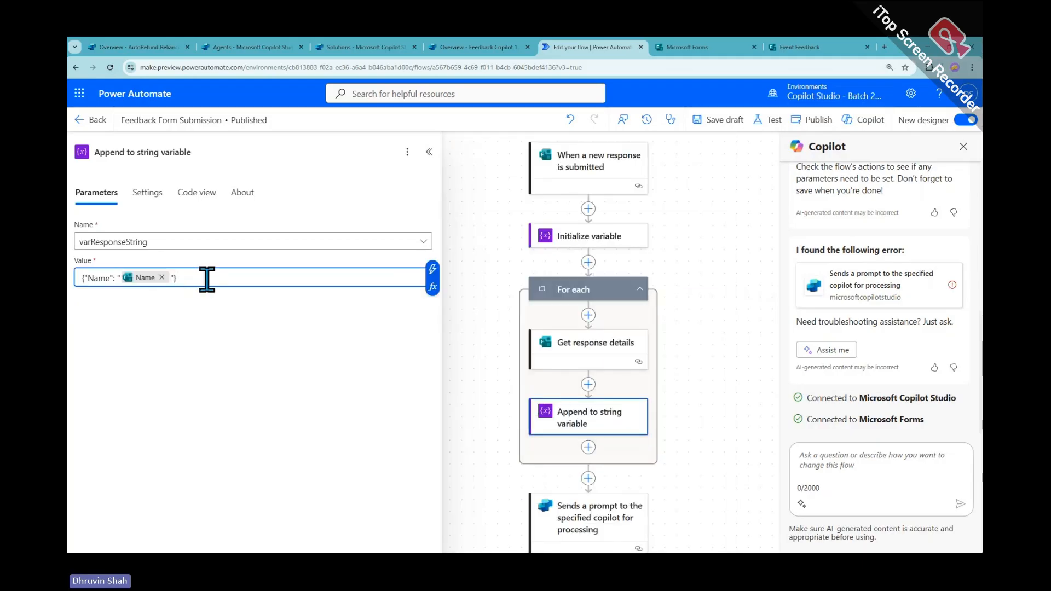
text(, ")
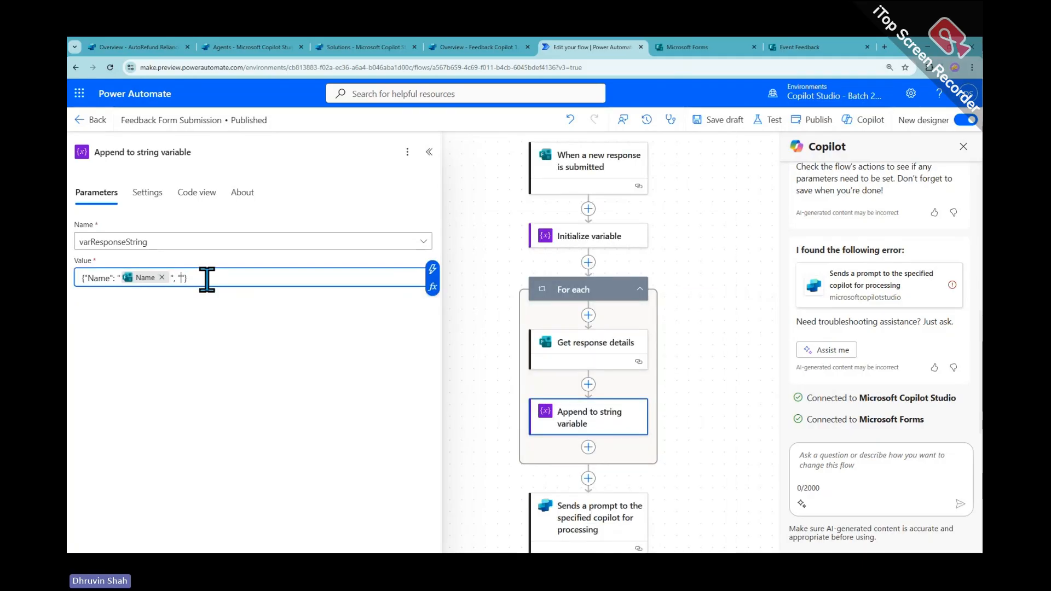
text(Email")
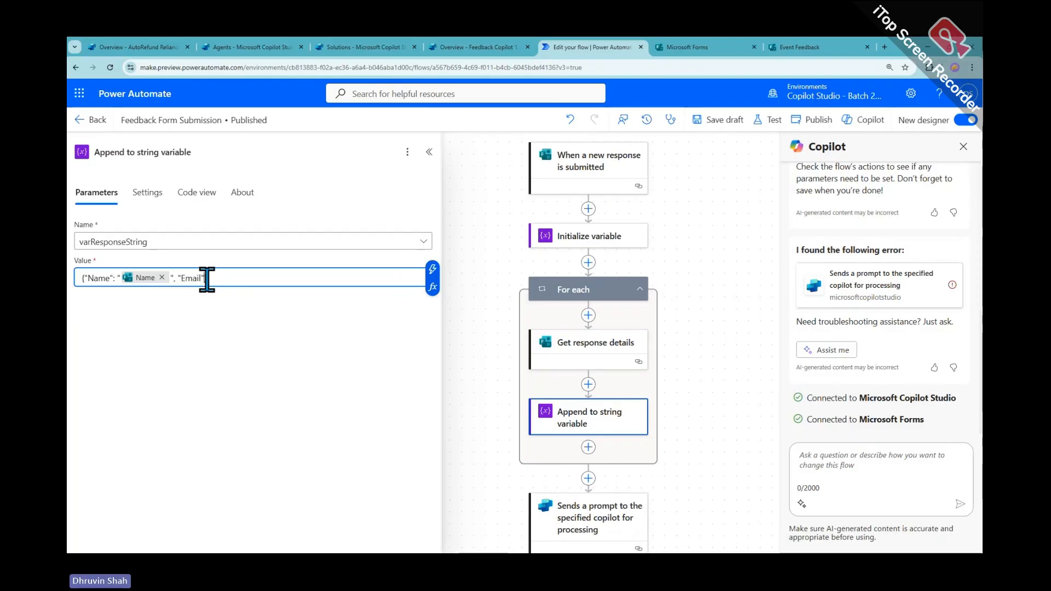
text(: ")
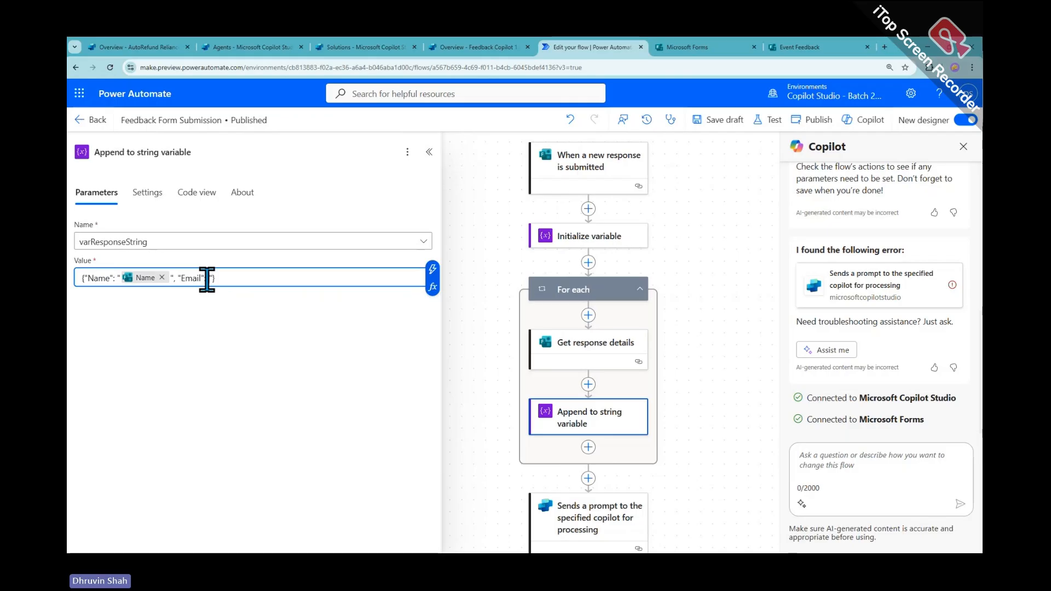
click(433, 268)
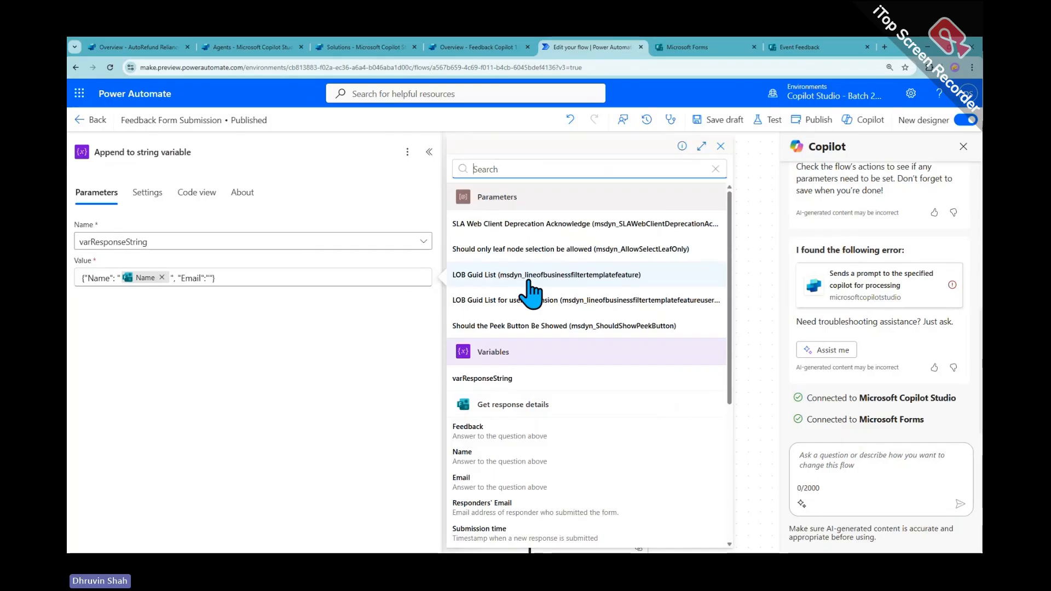
click(509, 483)
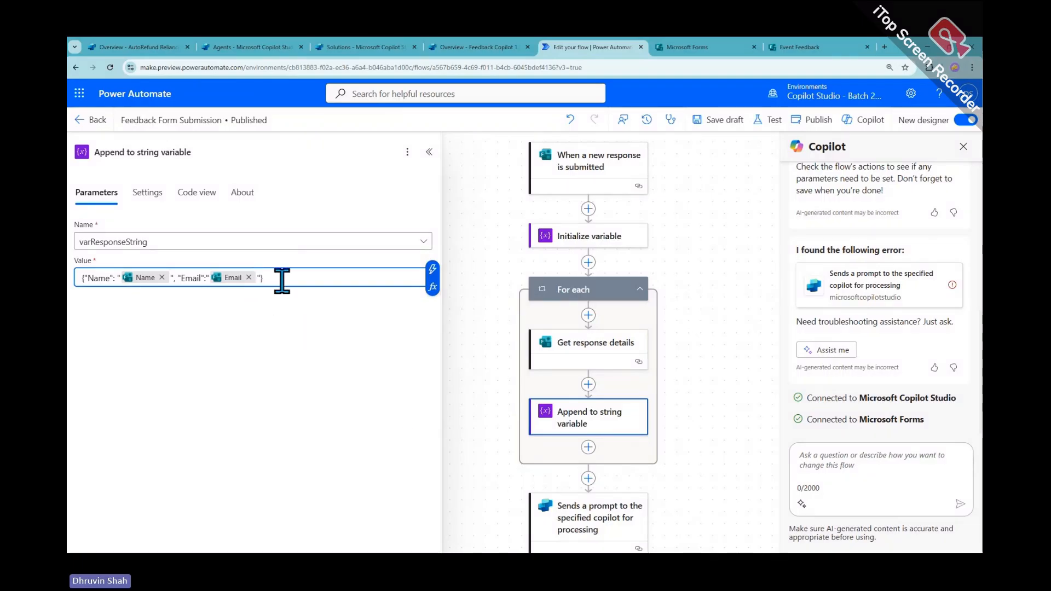
text(, ")
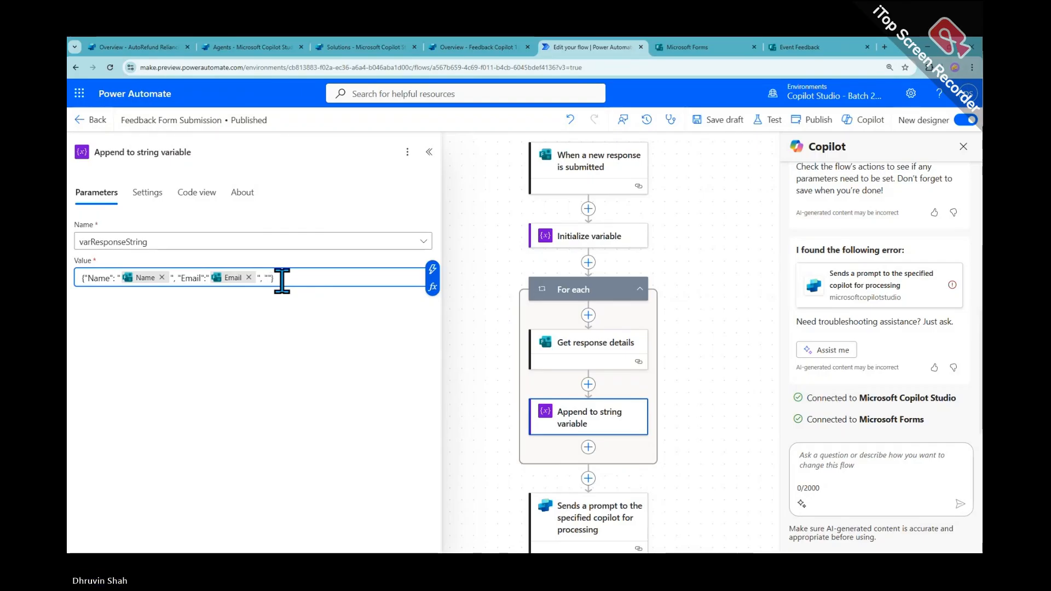
text(Feedback")
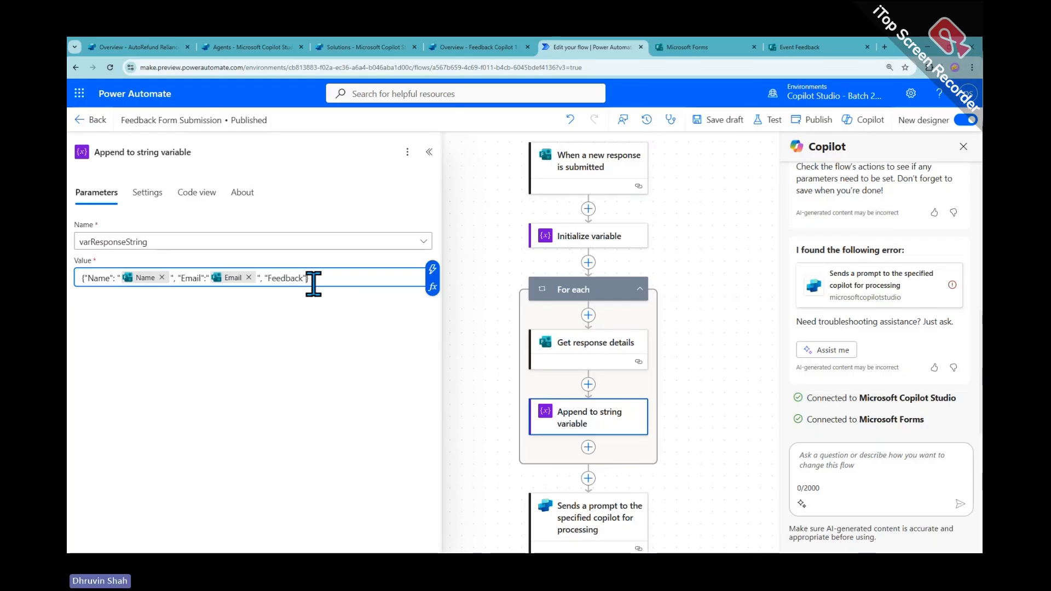
text(:"")
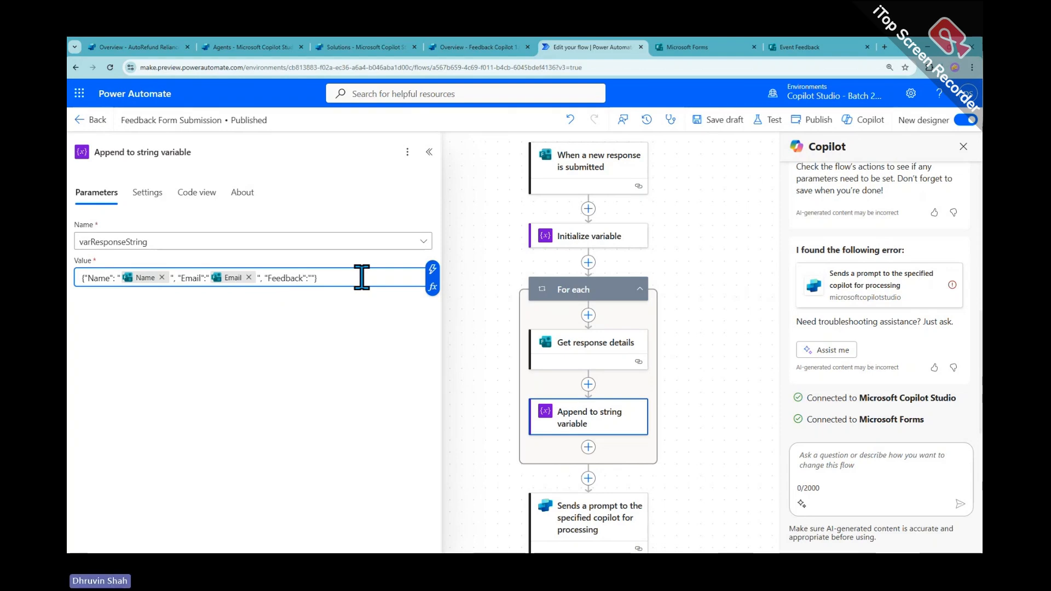
key(Left)
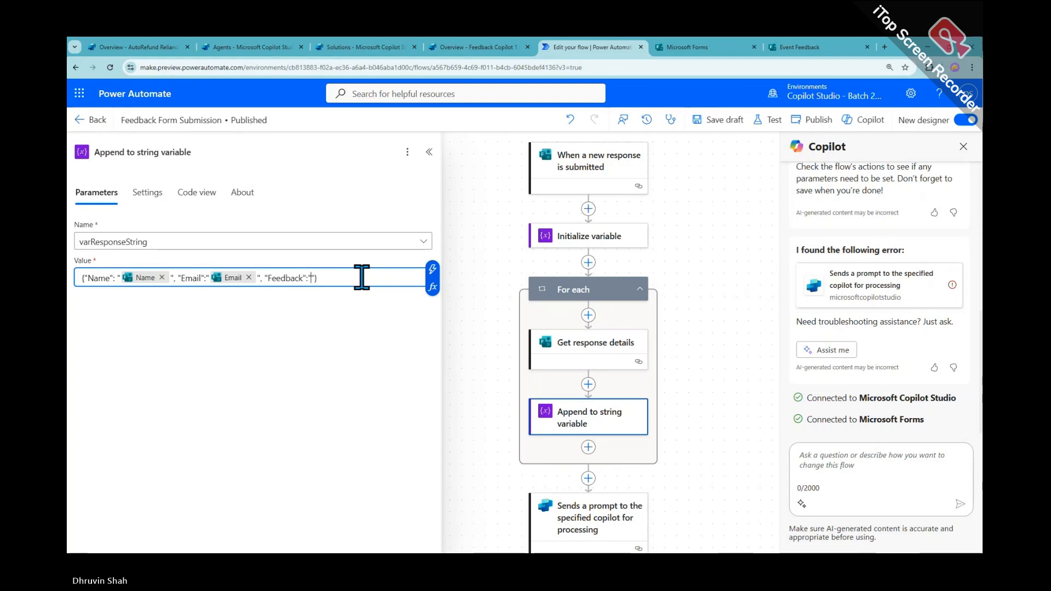
click(432, 270)
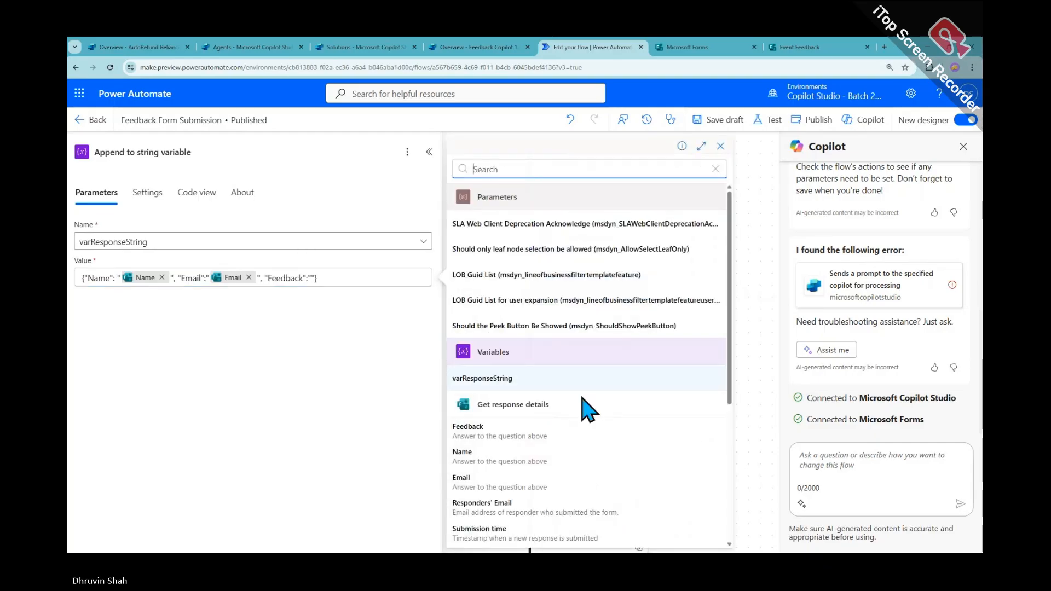
click(543, 434)
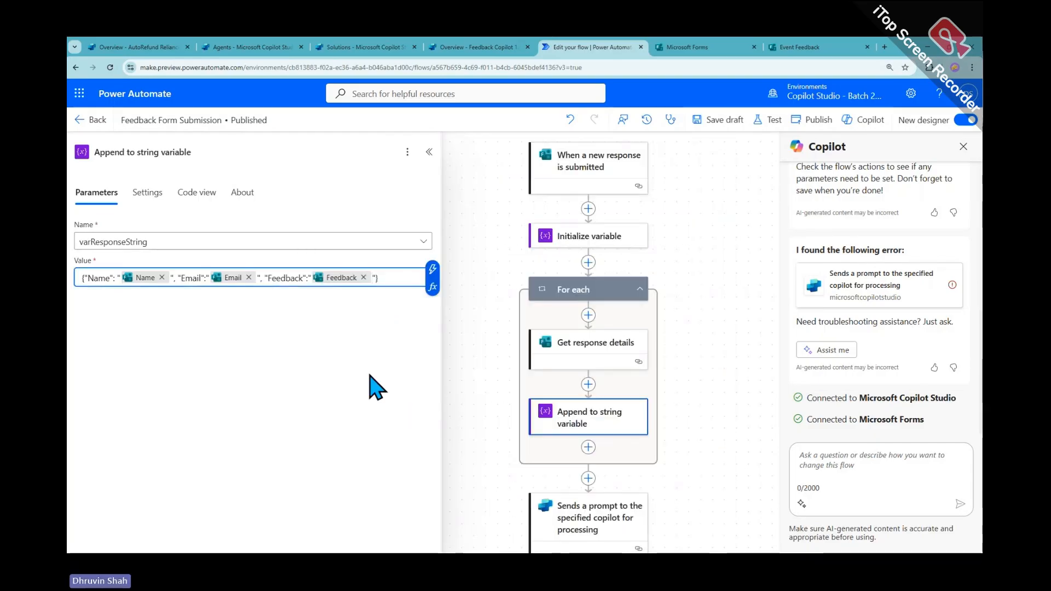
Replace the prompt step's Body message with varResponseString and save the flow as a draft
click(598, 526)
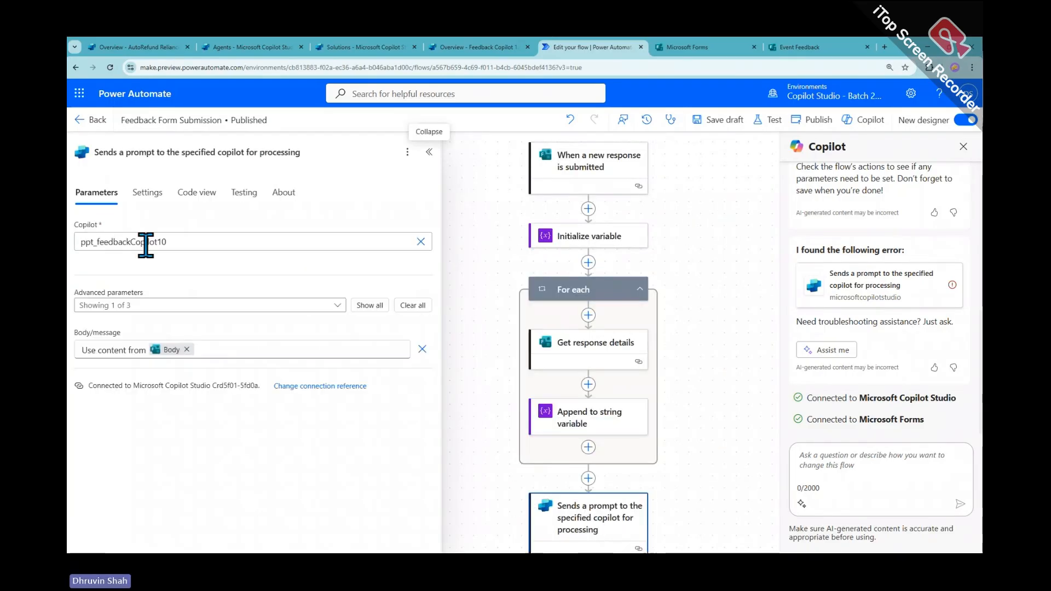
click(187, 350)
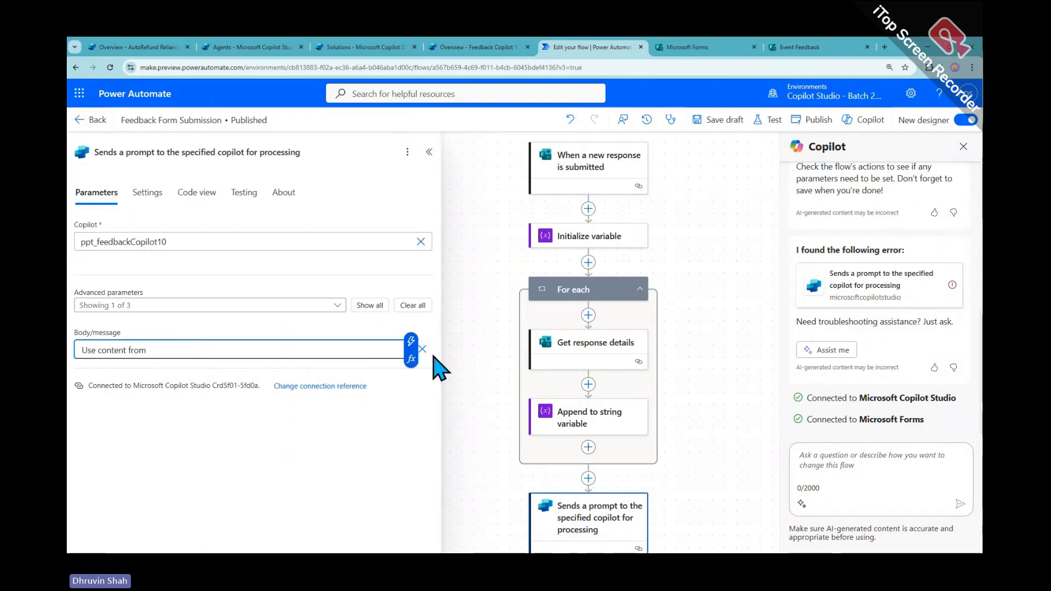
click(411, 344)
click(506, 372)
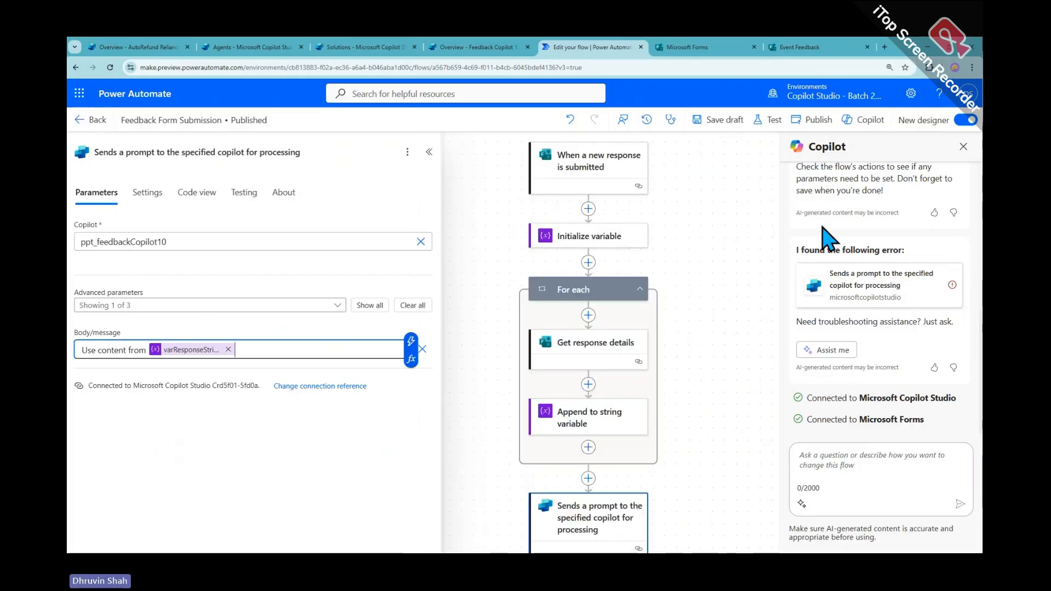
click(725, 121)
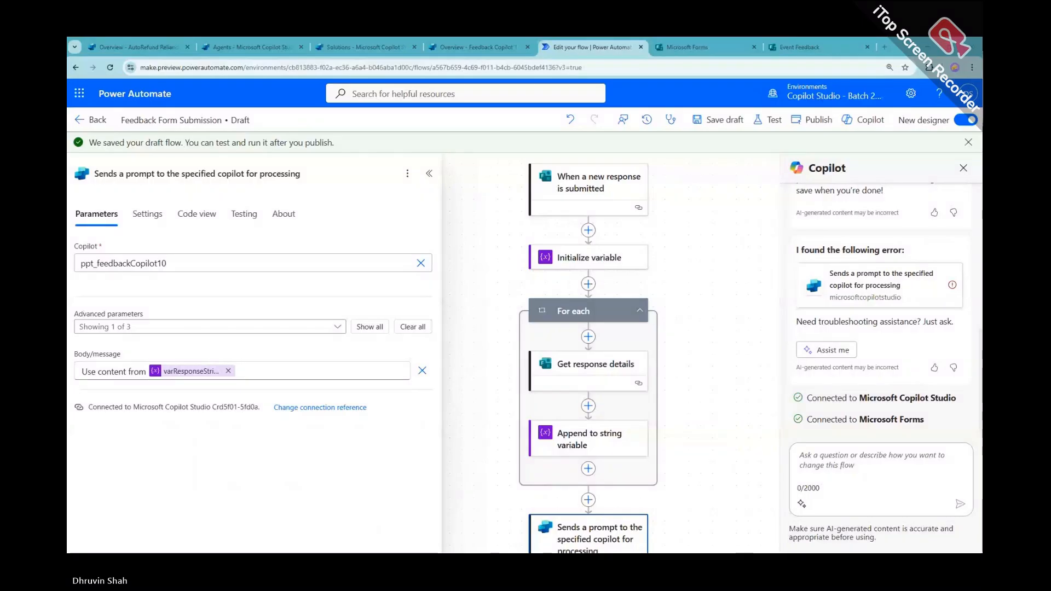
Publish the updated flow and close the prompt step details and Copilot pane
click(818, 121)
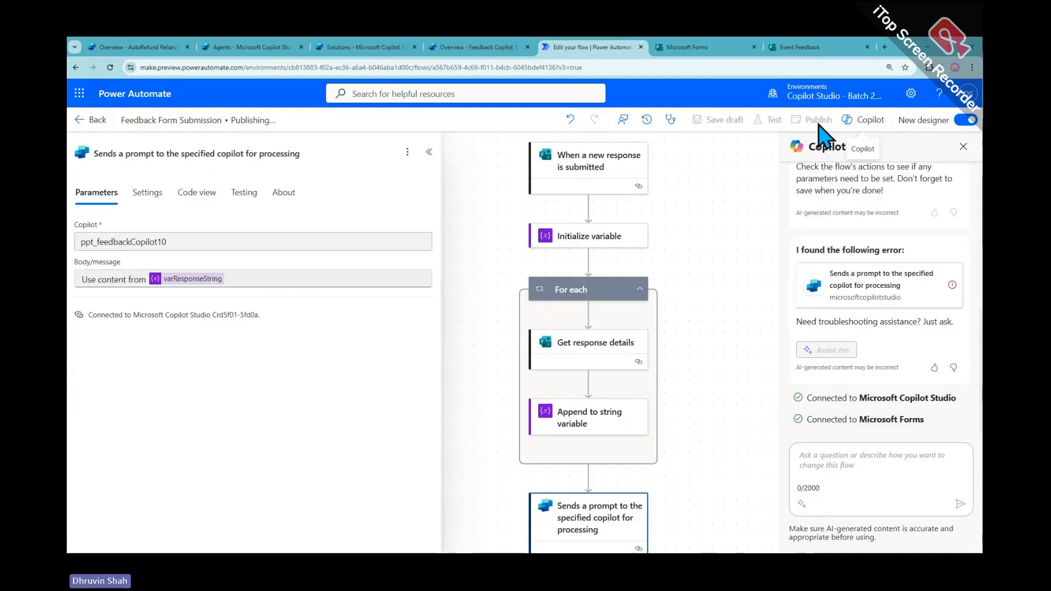
click(694, 254)
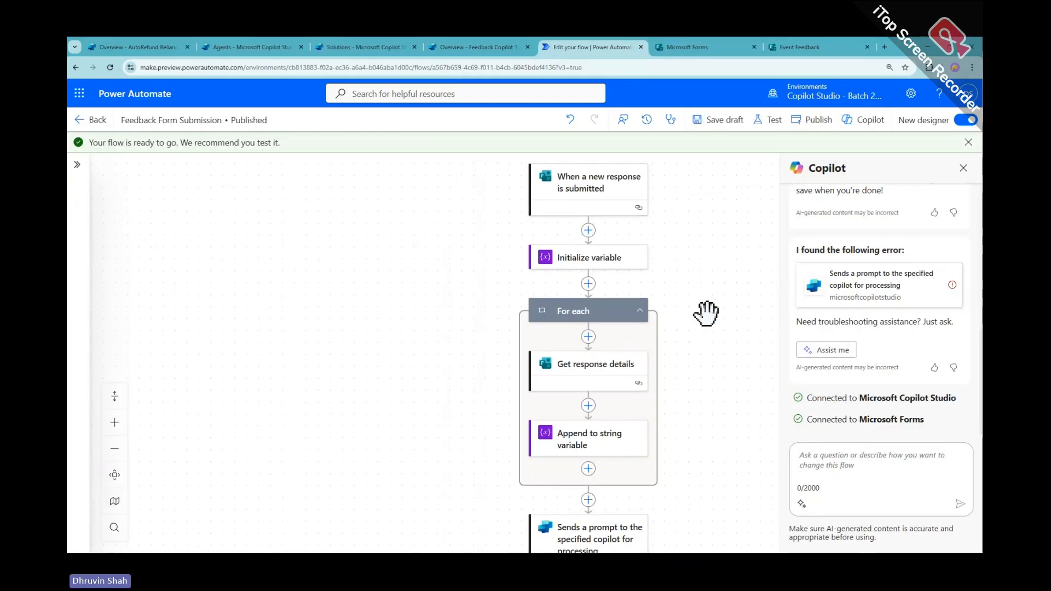
click(963, 167)
Show the new-response trigger's settings to confirm it watches the Event Feedback form
scroll(783, 312, down, 1)
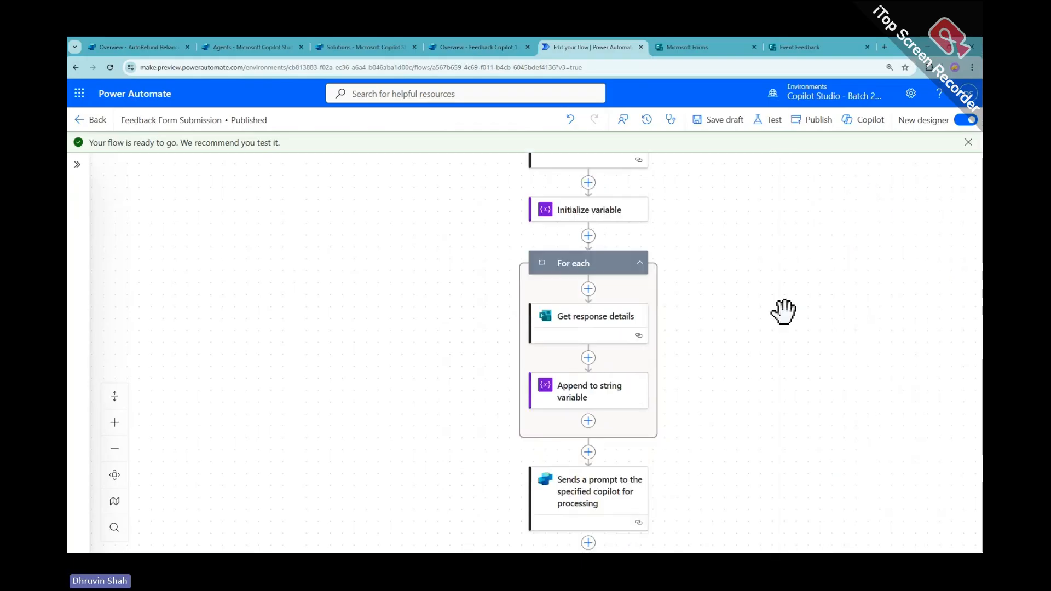
scroll(784, 312, down, 1)
scroll(784, 312, up, 4)
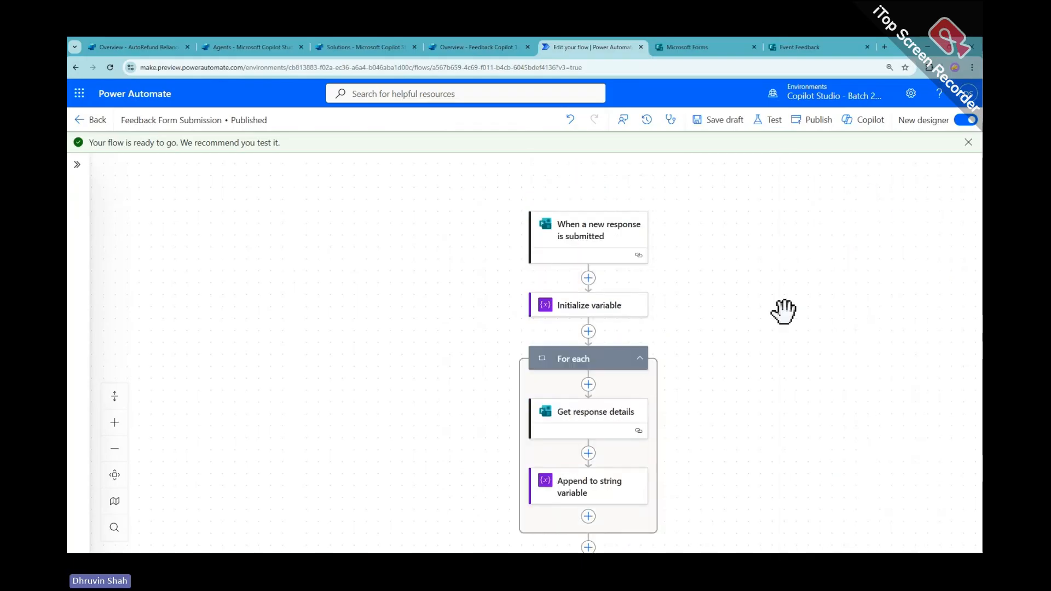
scroll(785, 311, down, 2)
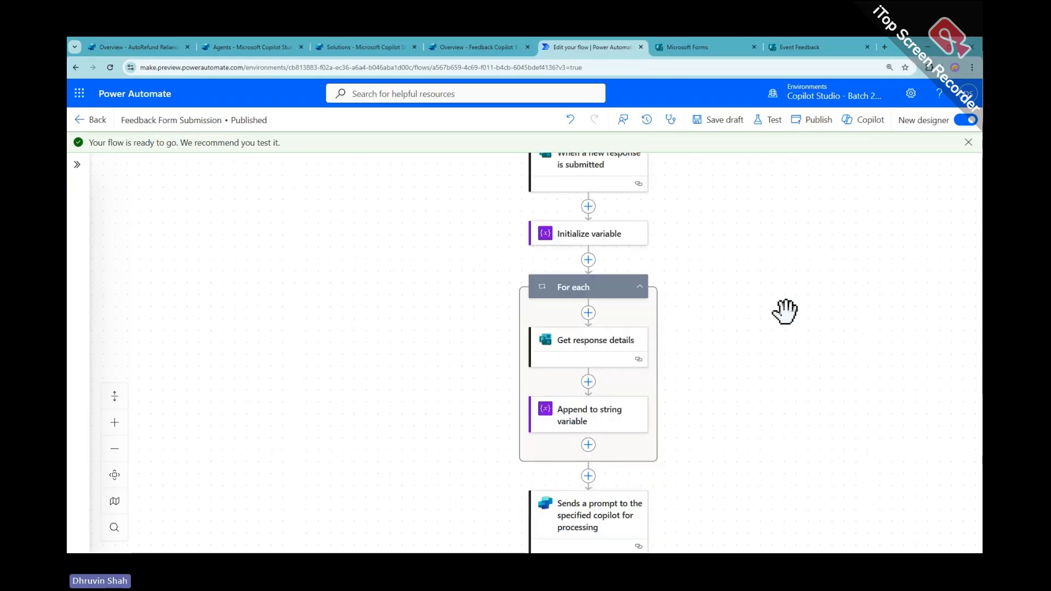
click(599, 174)
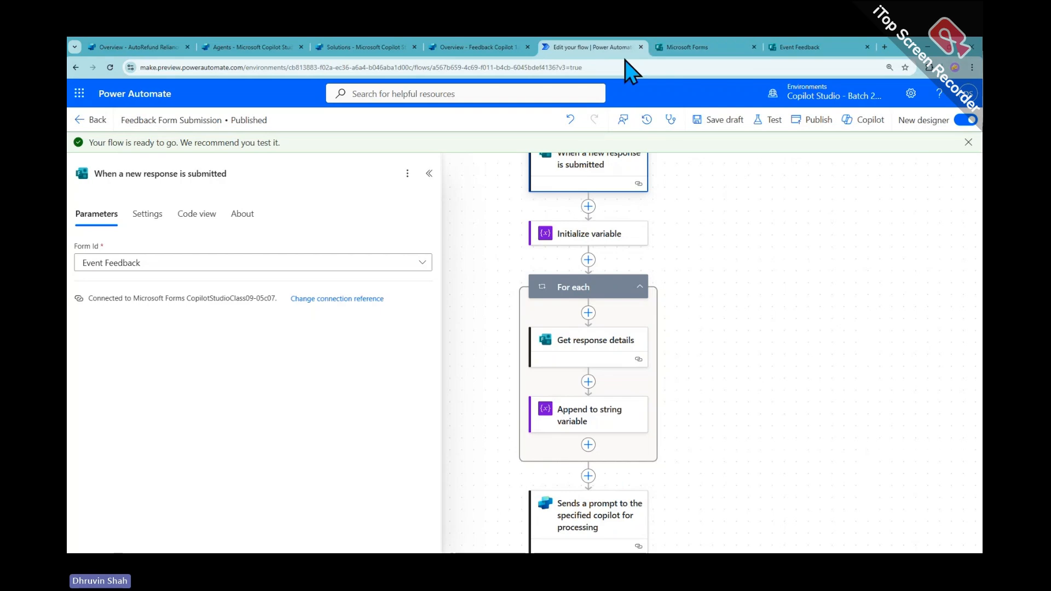
In Feedback Copilot, search tools for 'send email' and choose Outlook's Send an email (V2)
click(469, 48)
scroll(404, 296, down, 3)
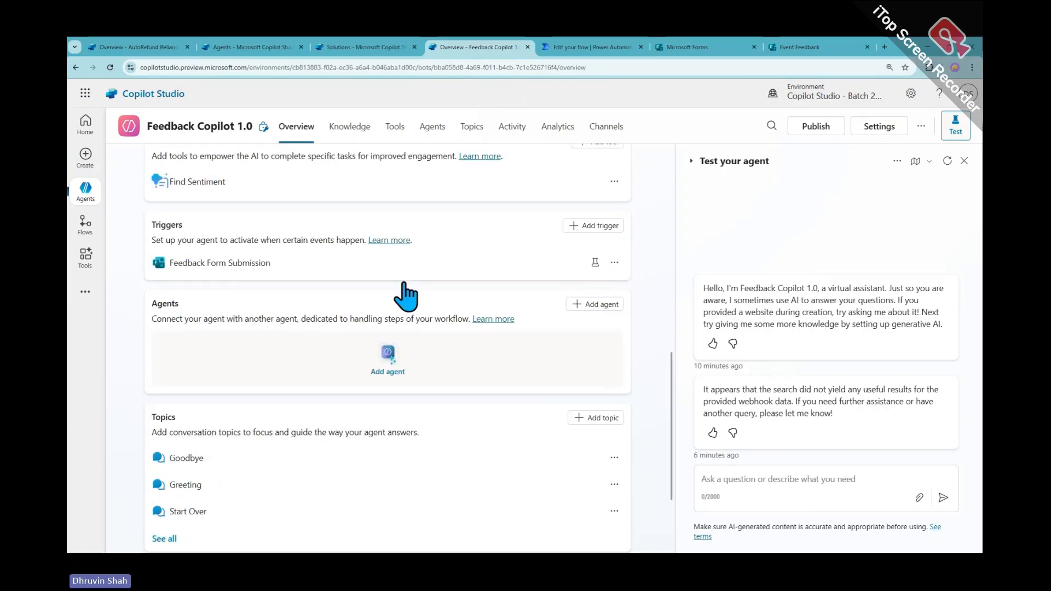
scroll(340, 329, up, 3)
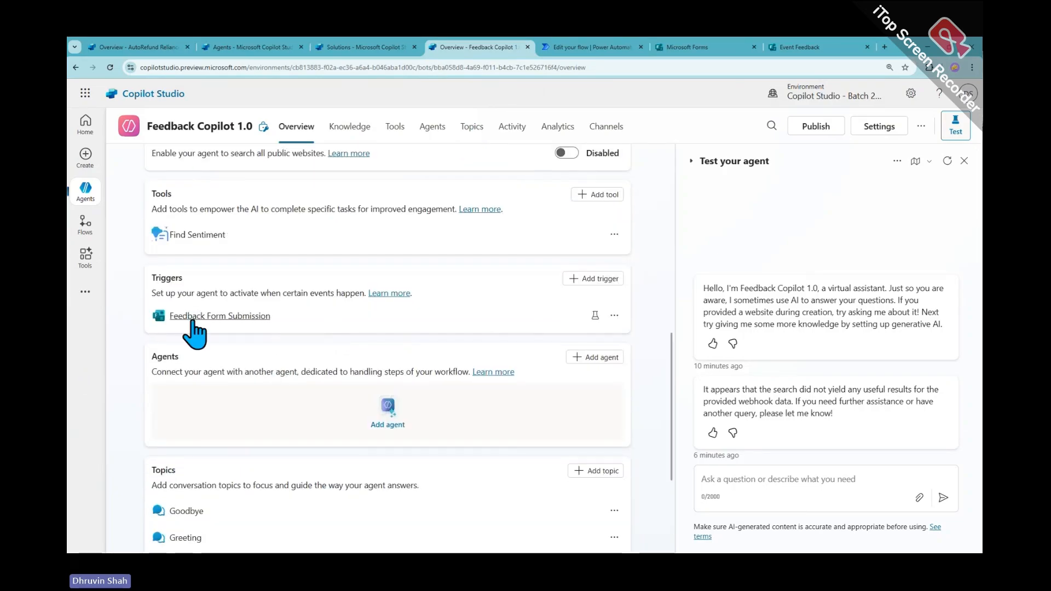
scroll(462, 361, up, 4)
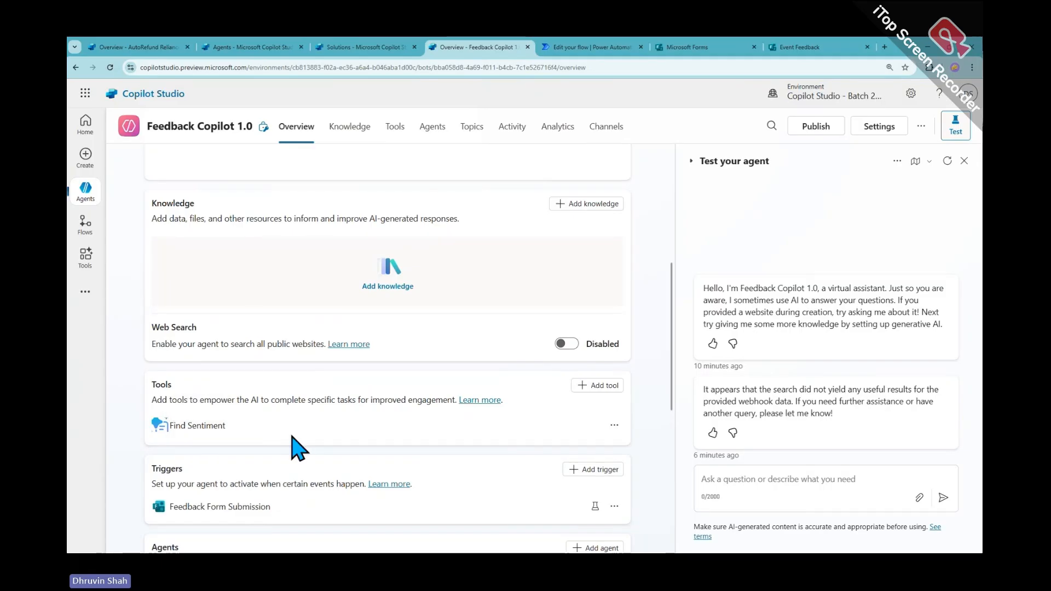
click(607, 386)
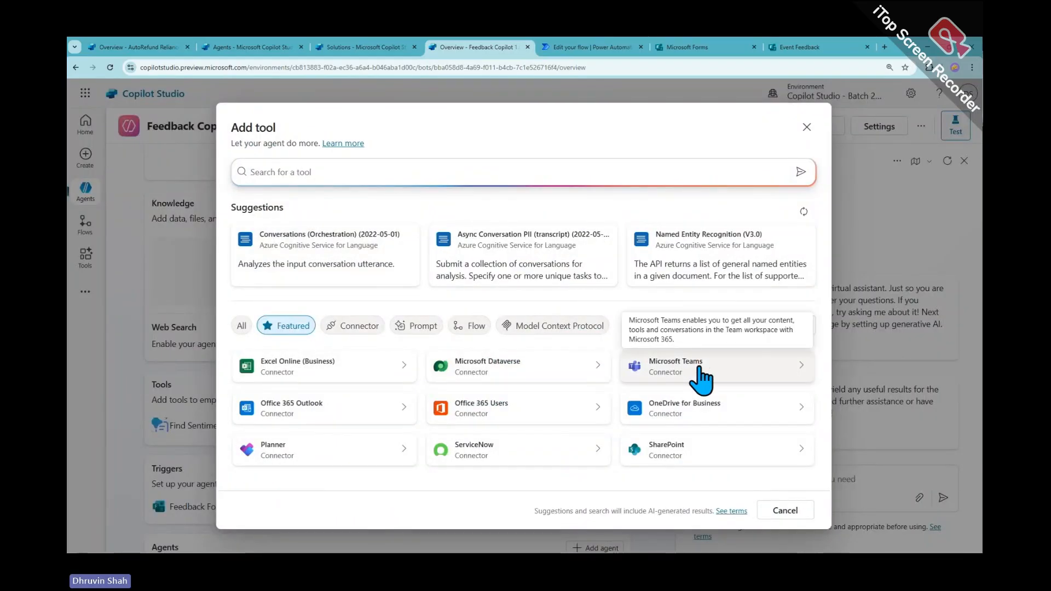
text(send emai)
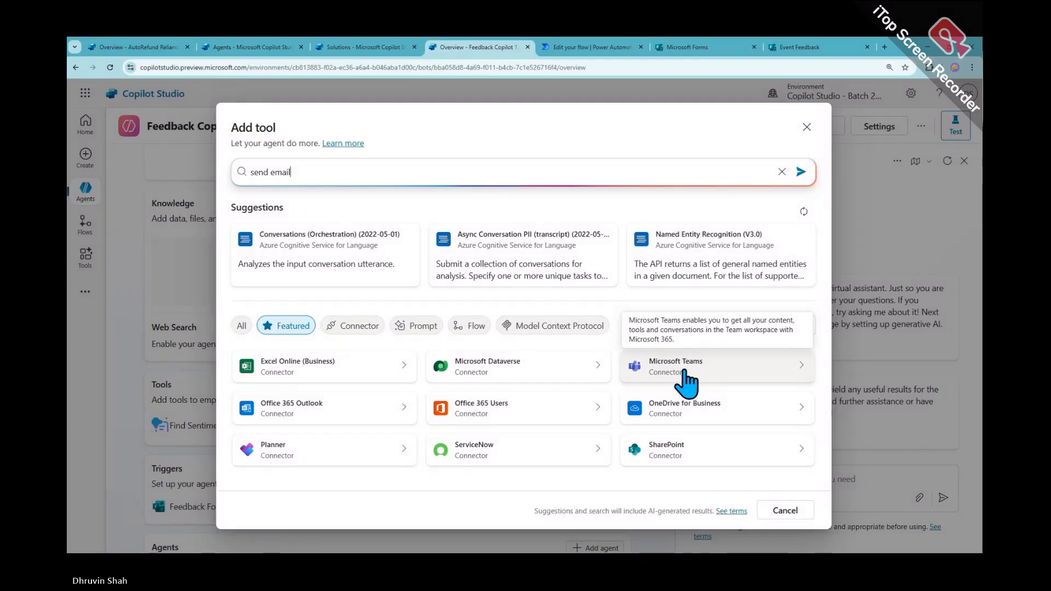
text(l)
key(Return)
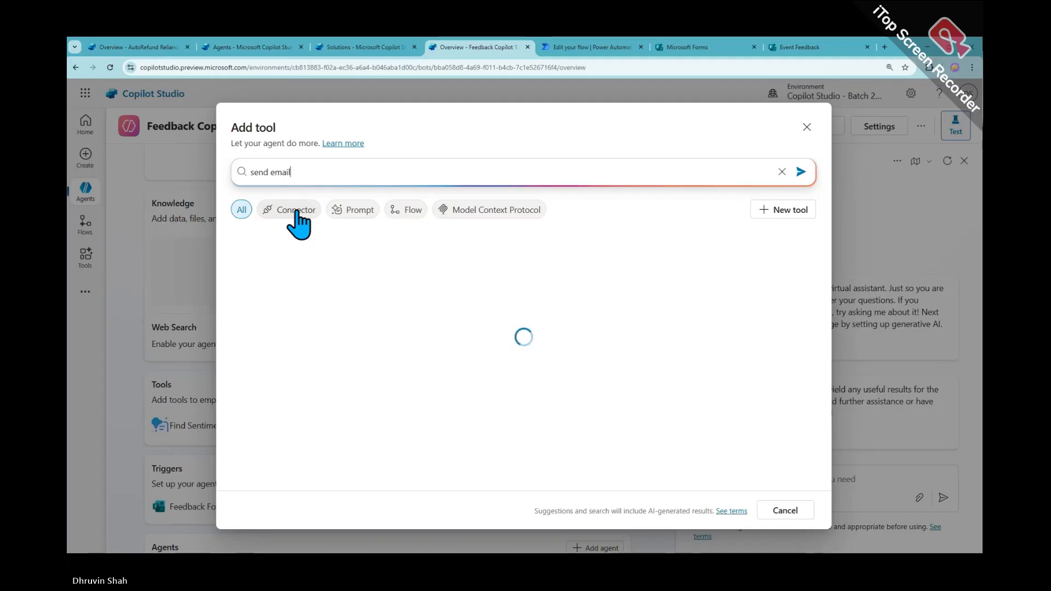
click(304, 276)
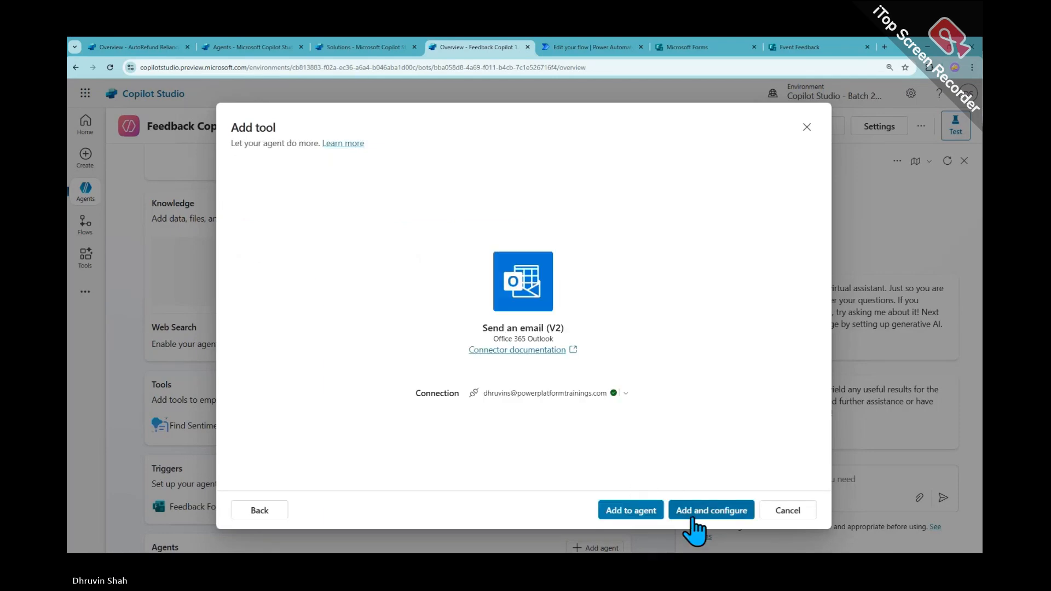
Add the email tool with ' for the feedback we received!' appended to its description and save
click(705, 510)
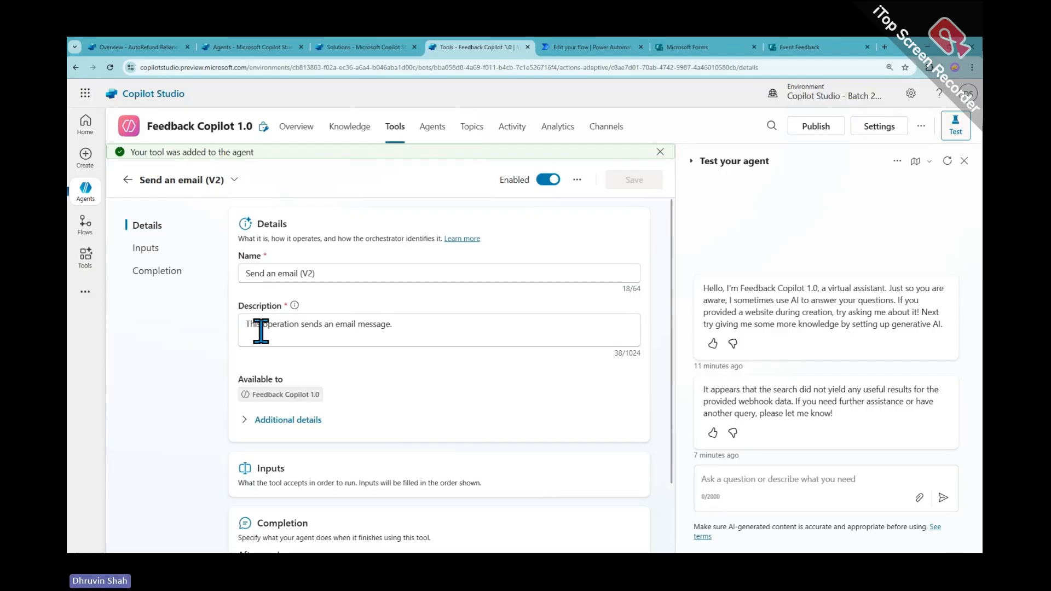
click(453, 326)
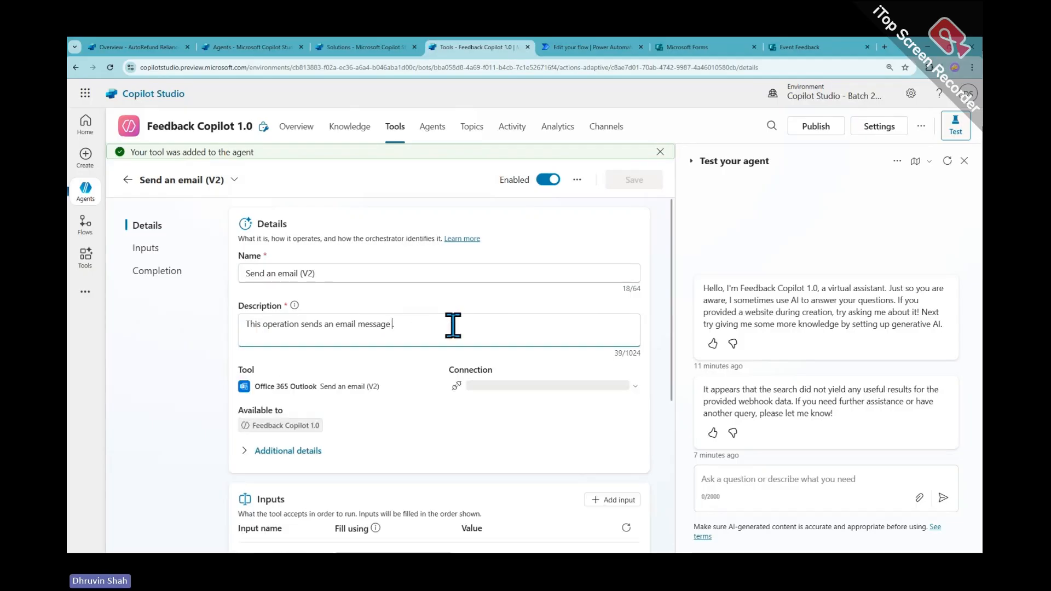
text(for the fe)
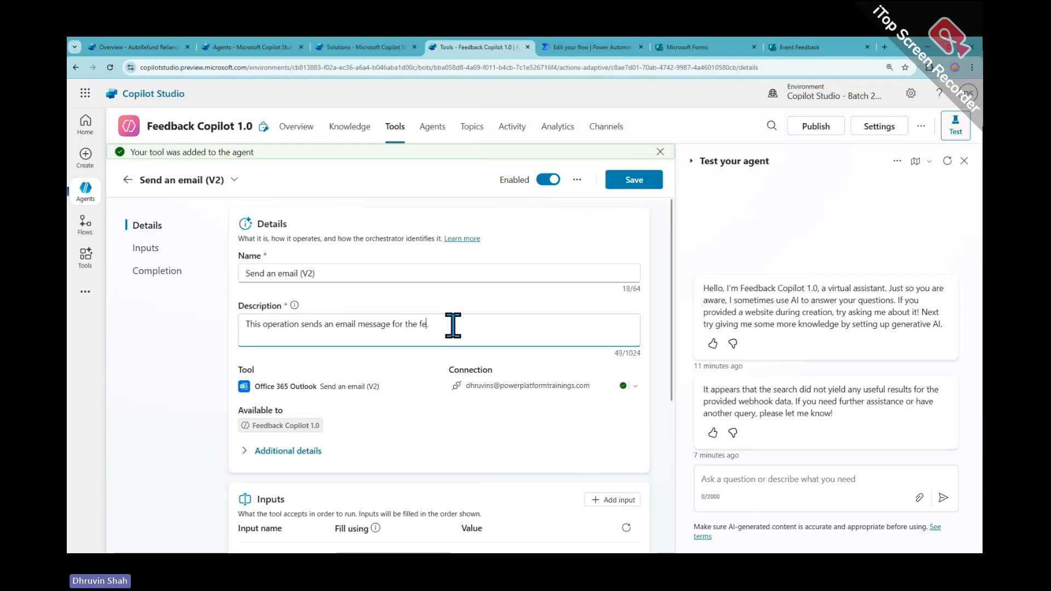
text(edback we received!)
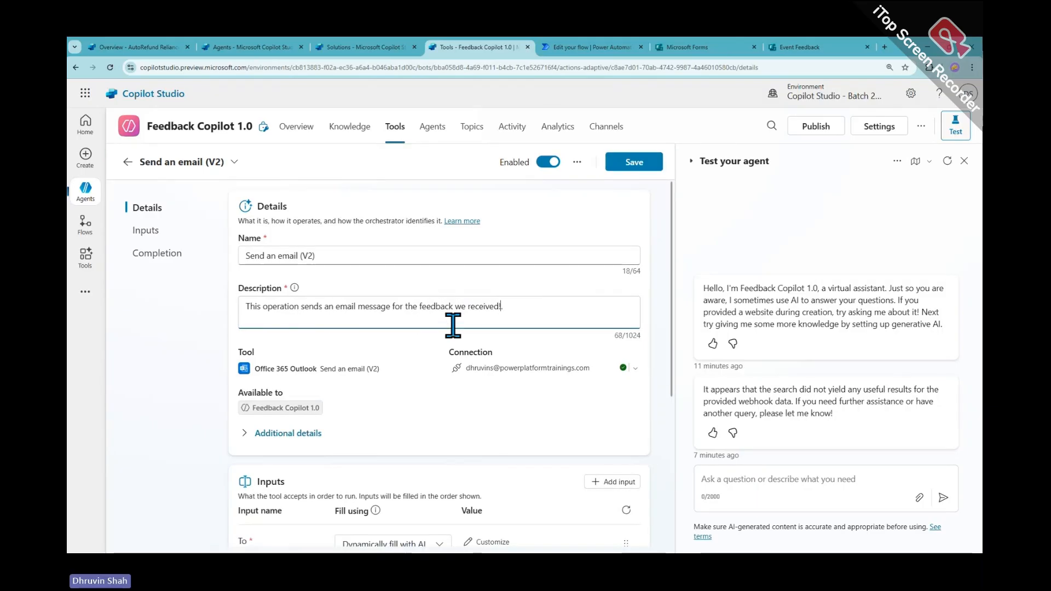
scroll(453, 356, down, 3)
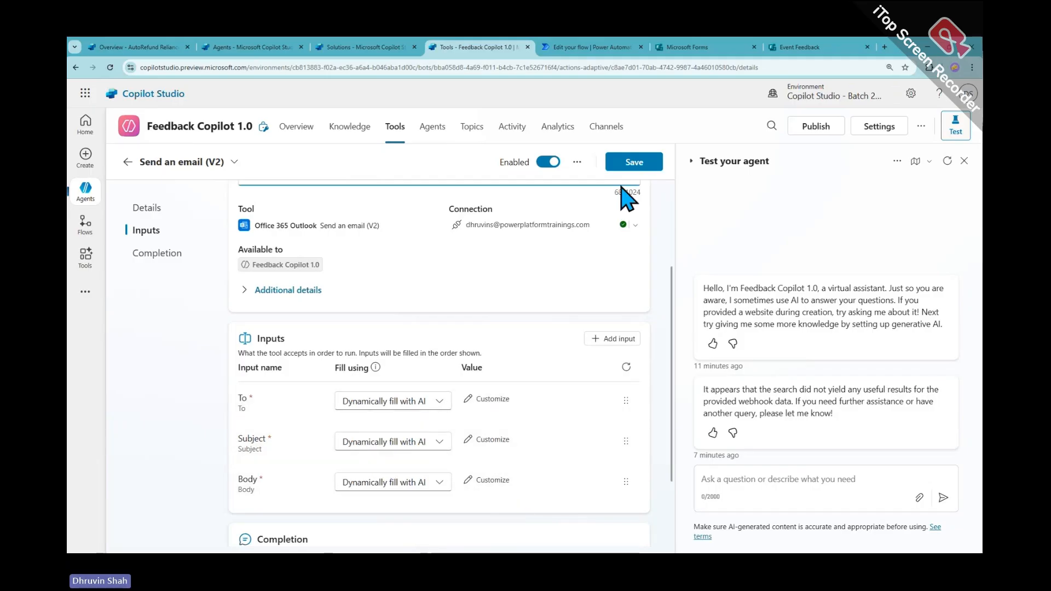
click(629, 164)
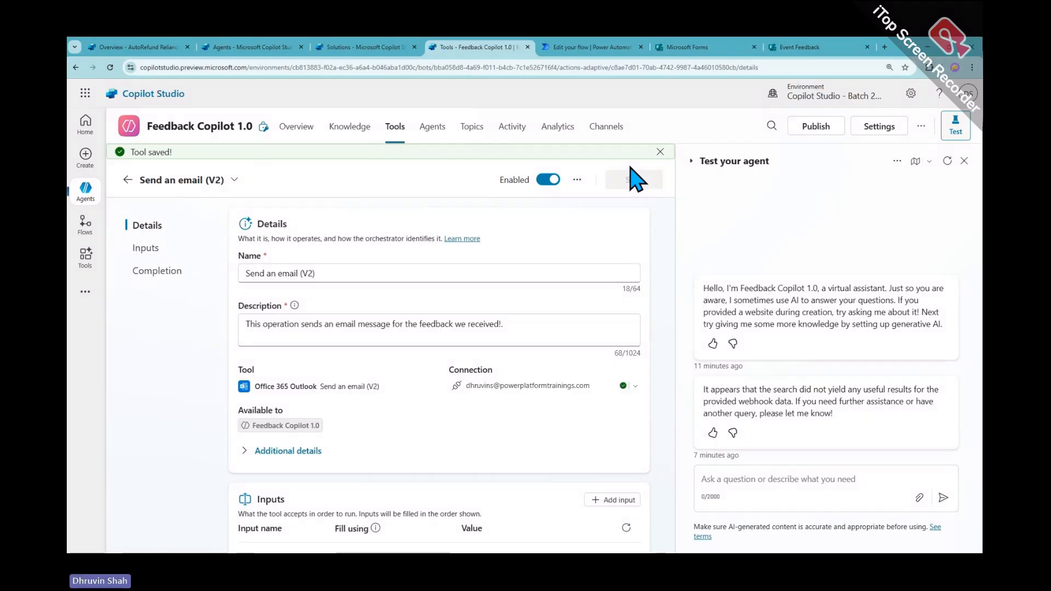
Rename the tool to 'Send an email' by removing (V2), and save
drag(301, 276, 349, 277)
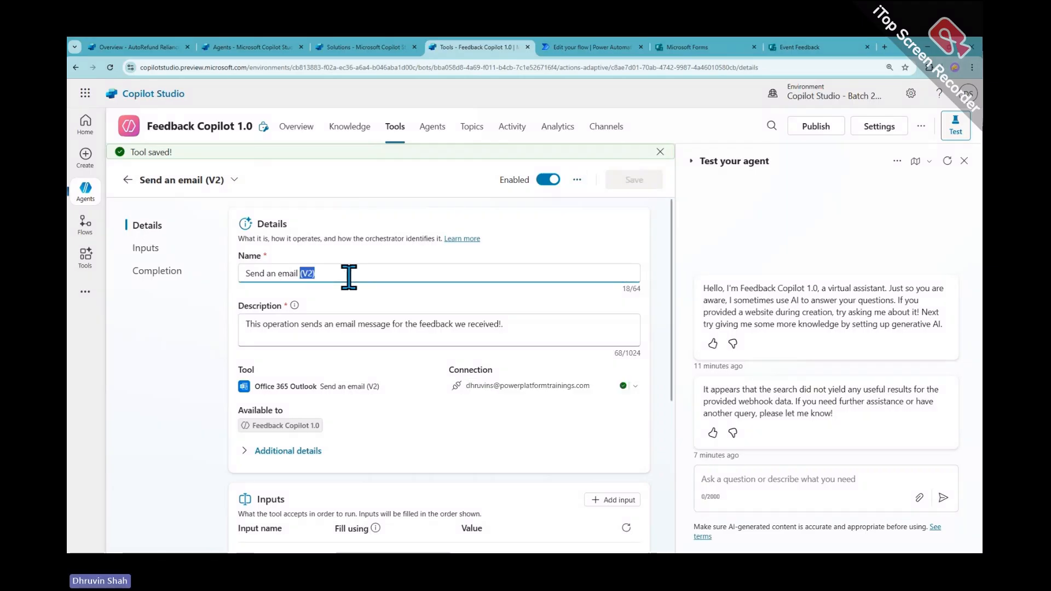
key(BackSpace)
key(BackSpace)
click(630, 182)
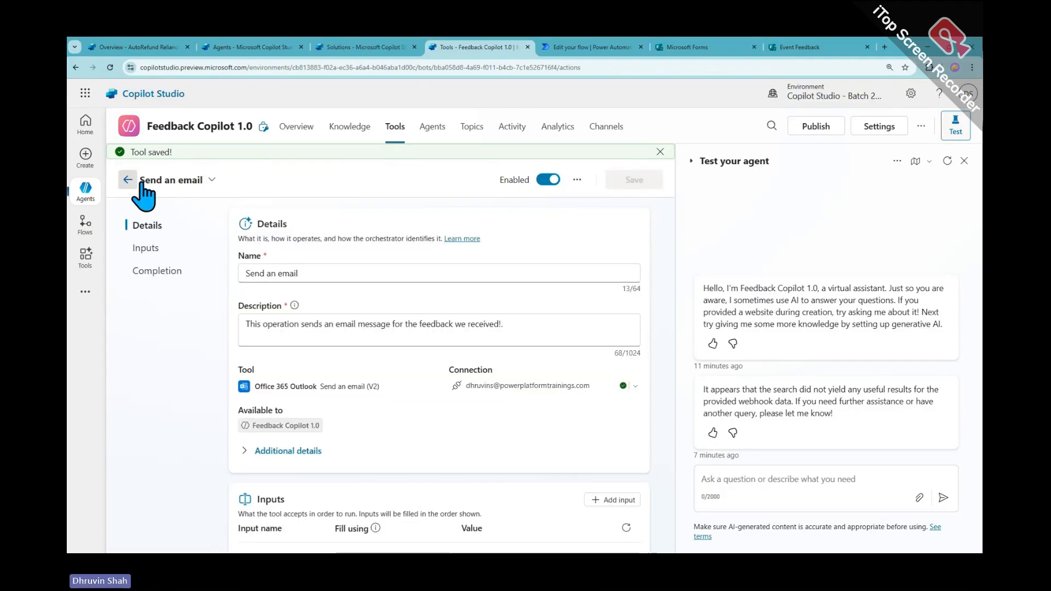
Return to the tools list, open the agent's Overview, and start editing its Instructions
click(128, 180)
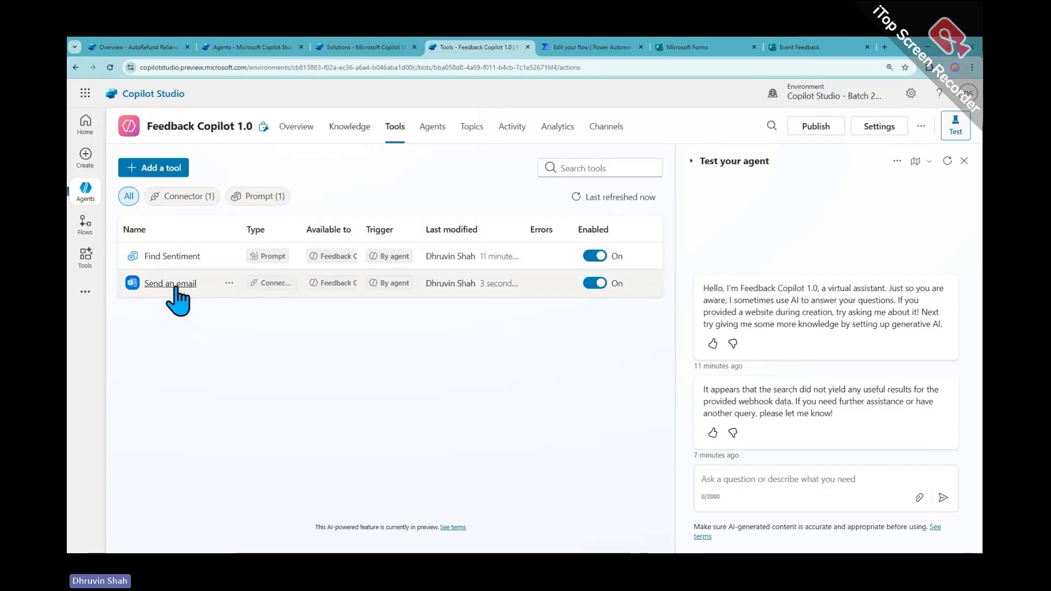
click(298, 134)
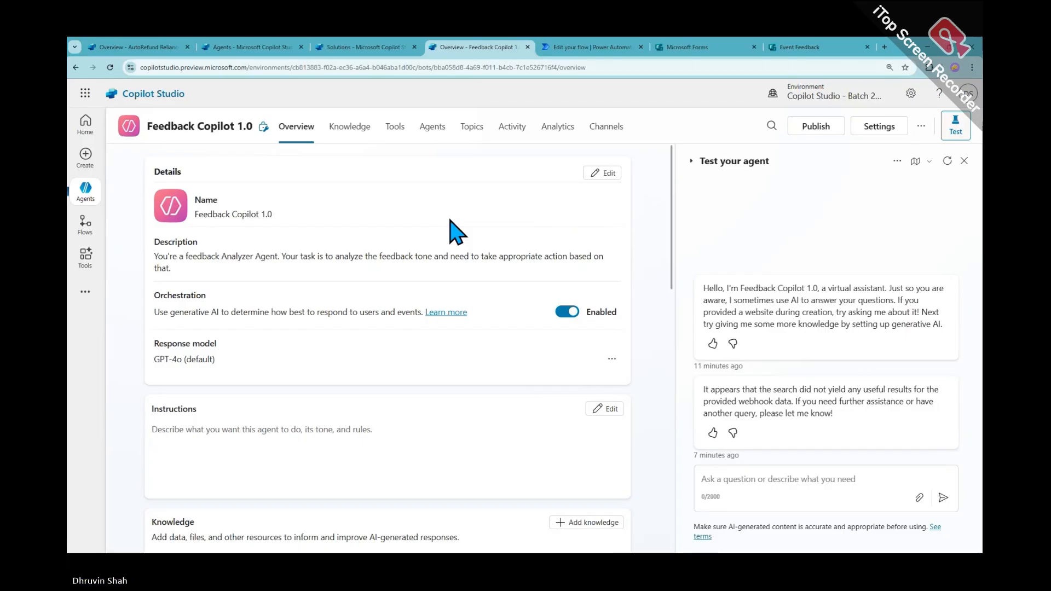
scroll(457, 231, down, 4)
scroll(457, 228, down, 3)
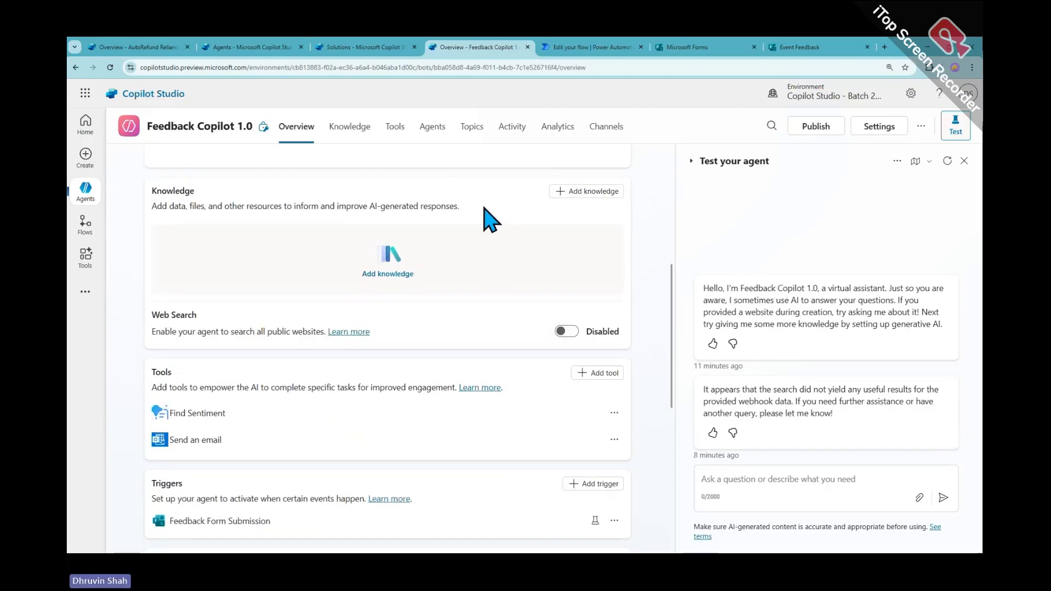
scroll(255, 251, up, 2)
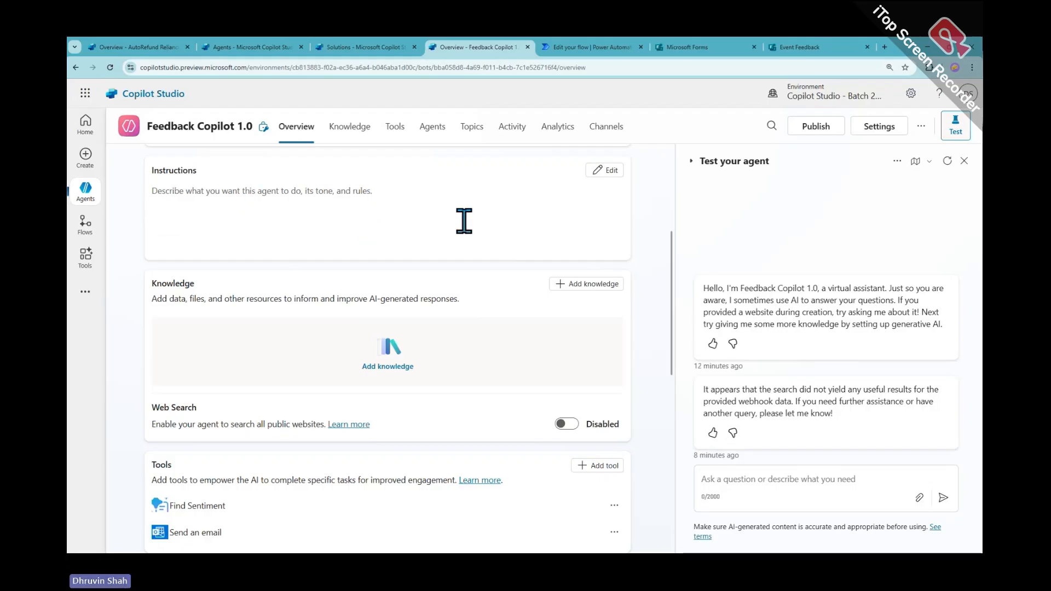
click(607, 171)
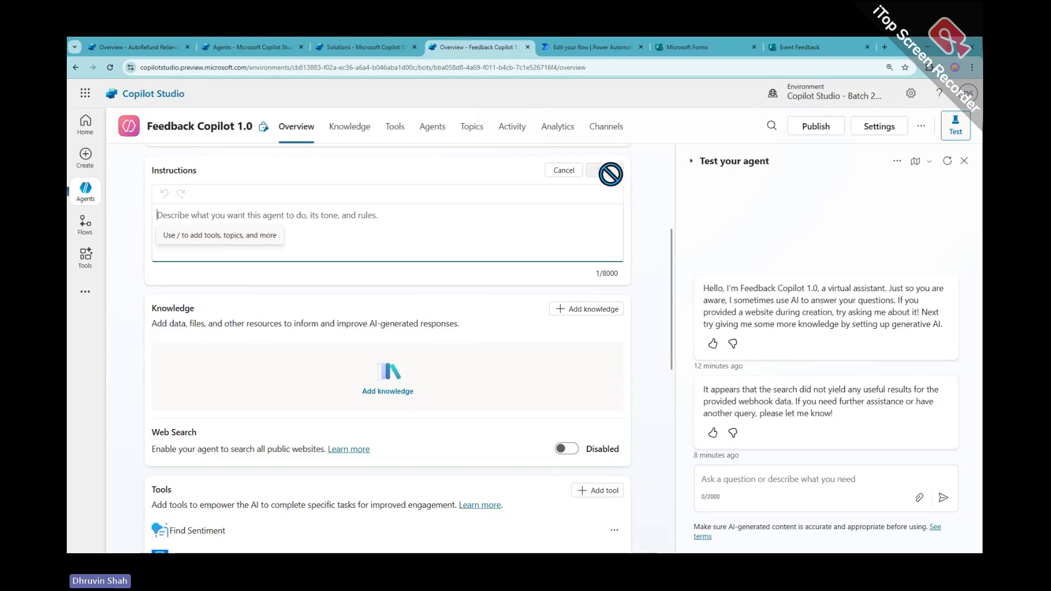
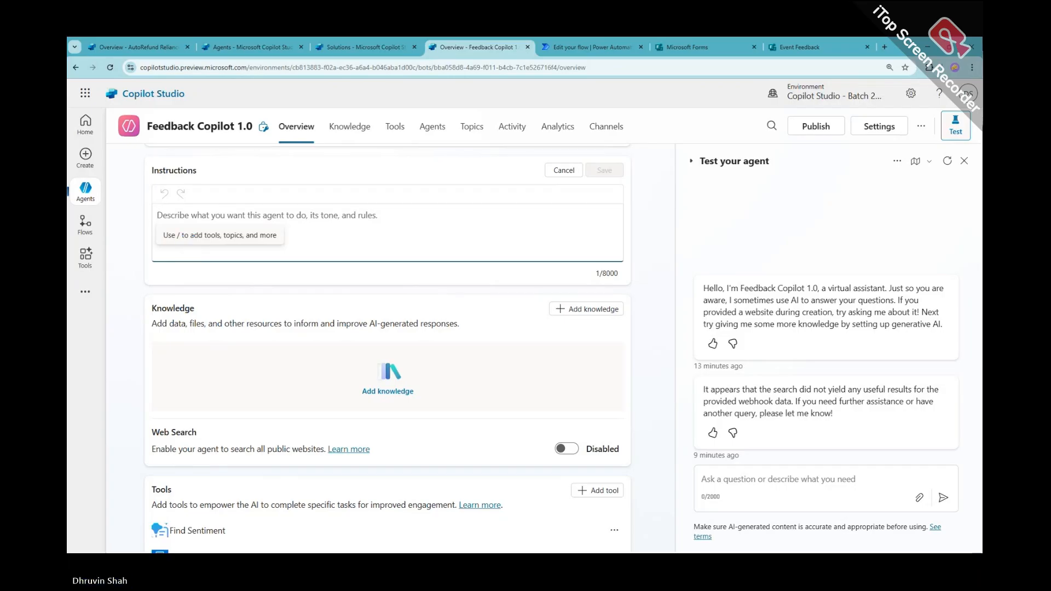
Start the Instructions with '1. Validatining form data' followed by a '2.' marker
key(alt+Tab)
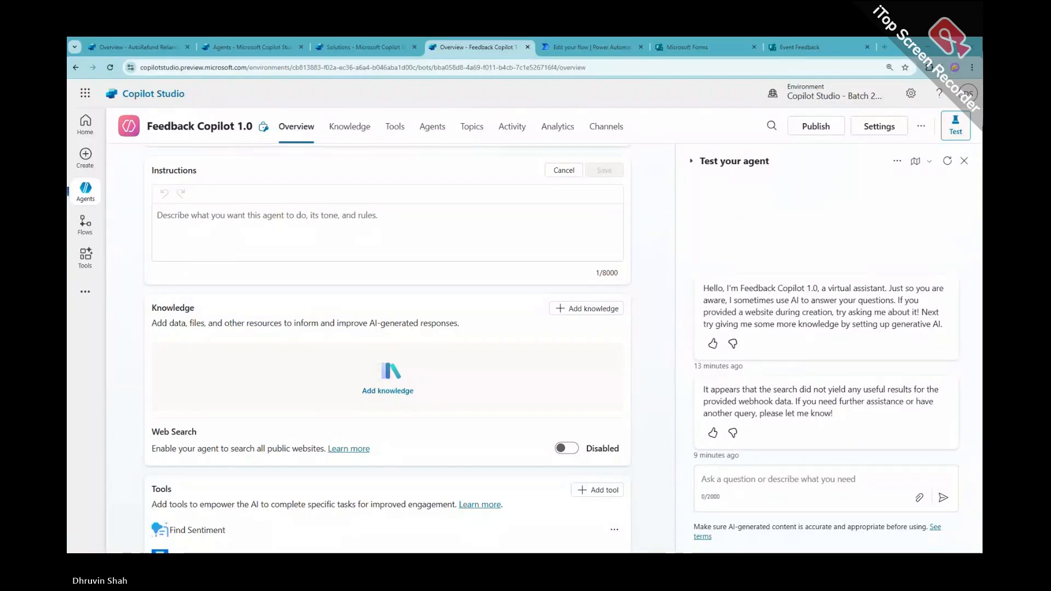
scroll(327, 405, down, 5)
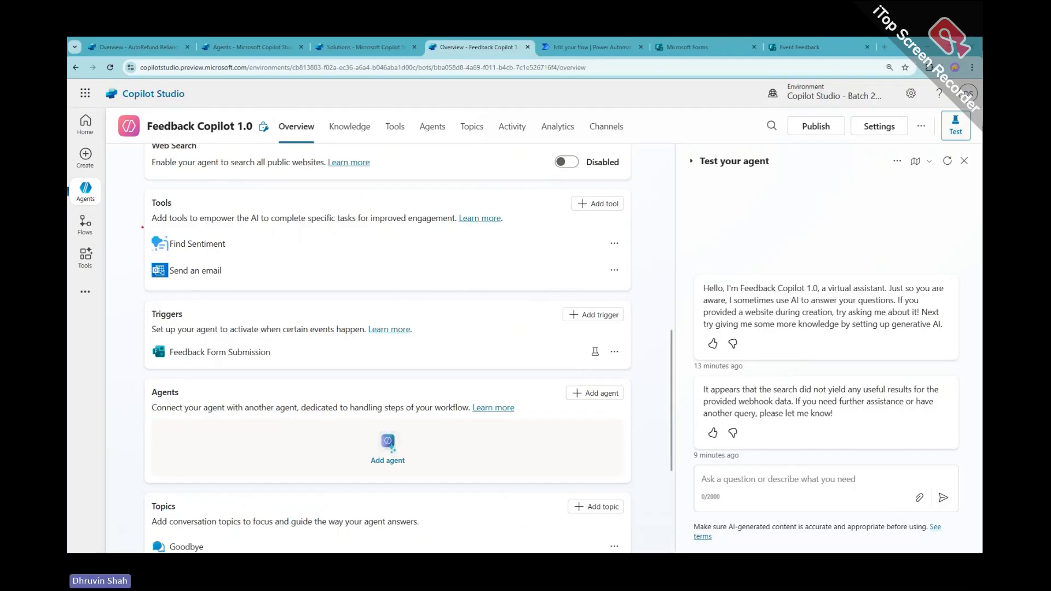
drag(143, 227, 696, 286)
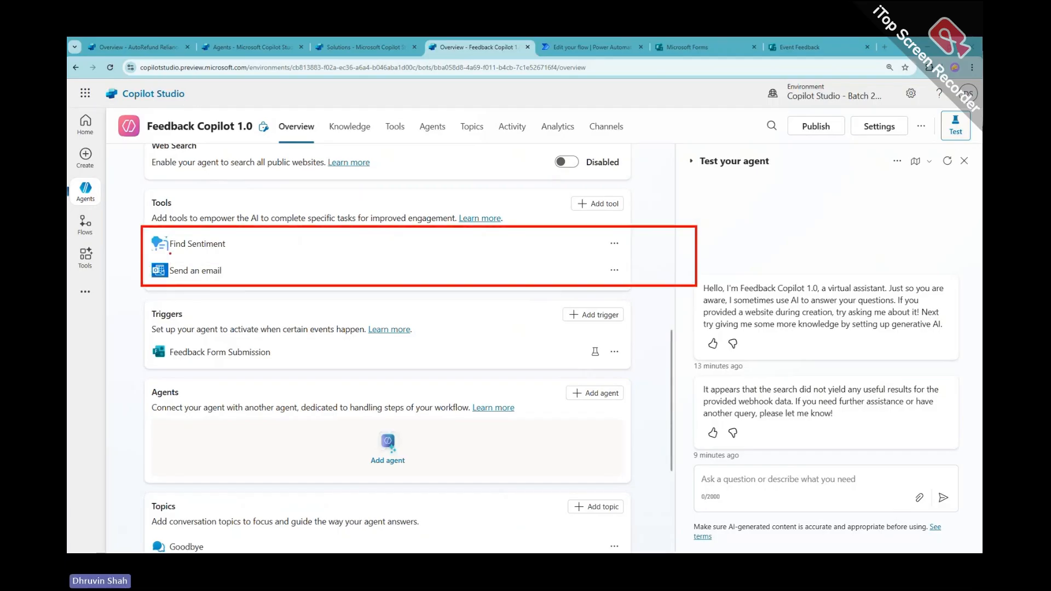
mouse_move(170, 253)
mouse_down()
mouse_move(239, 254)
mouse_move(250, 244)
mouse_move(313, 268)
mouse_move(274, 277)
mouse_up()
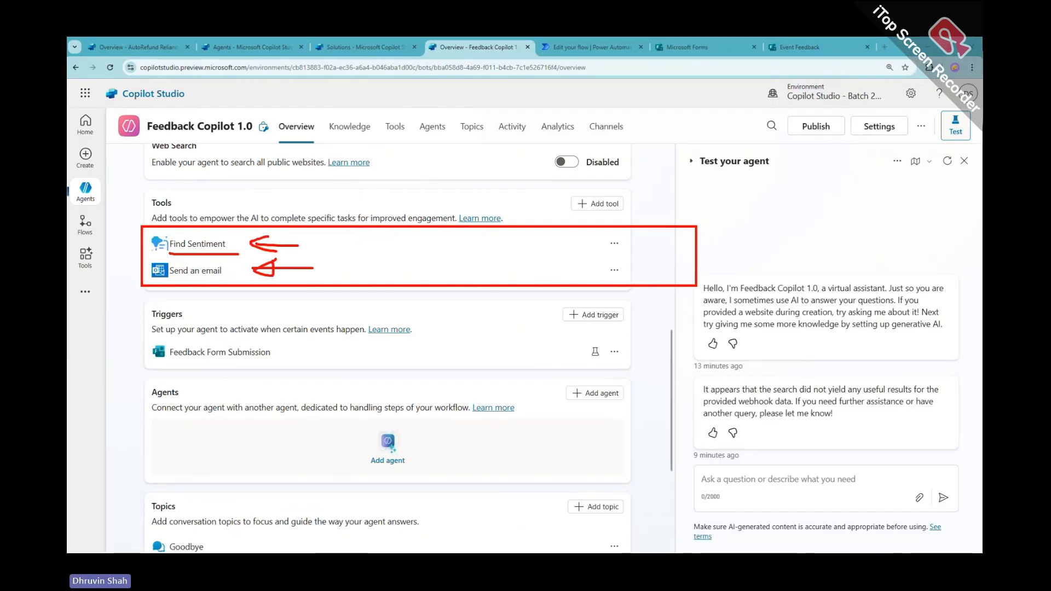
mouse_move(151, 367)
mouse_down()
mouse_move(350, 356)
mouse_move(304, 365)
mouse_up()
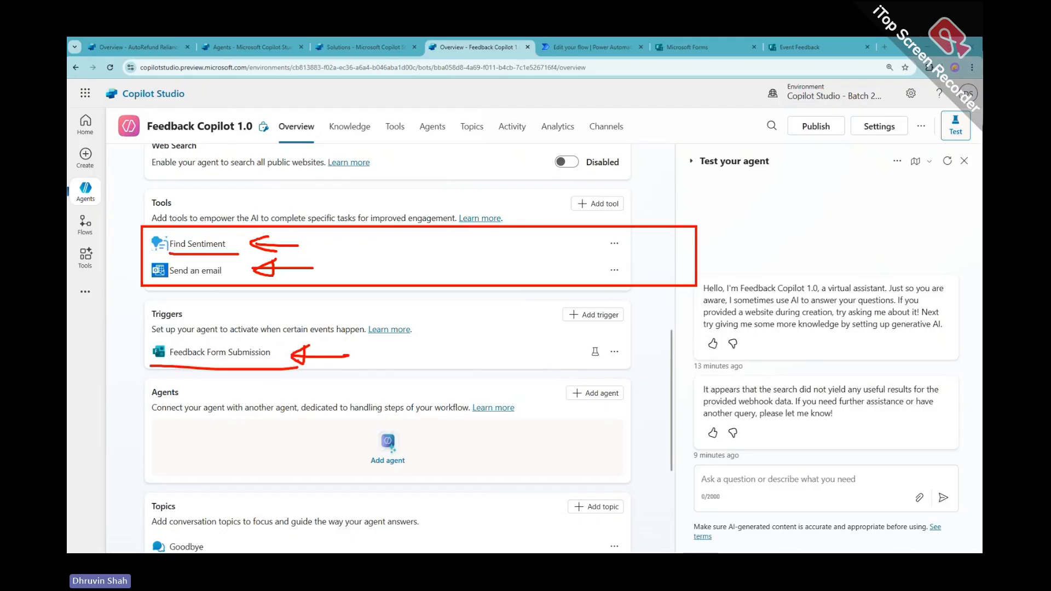
key(Escape)
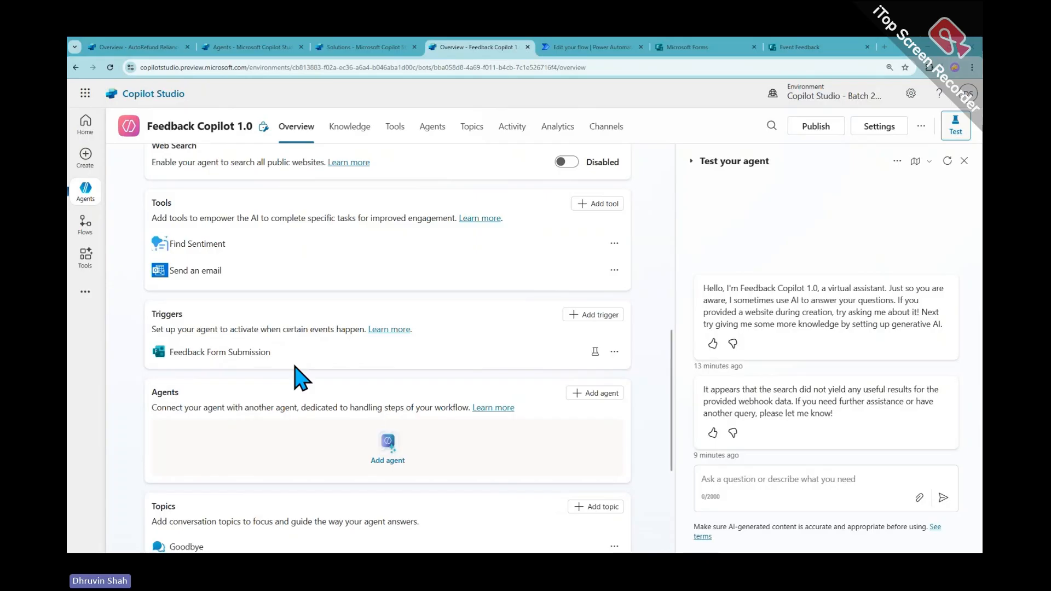
scroll(300, 377, up, 5)
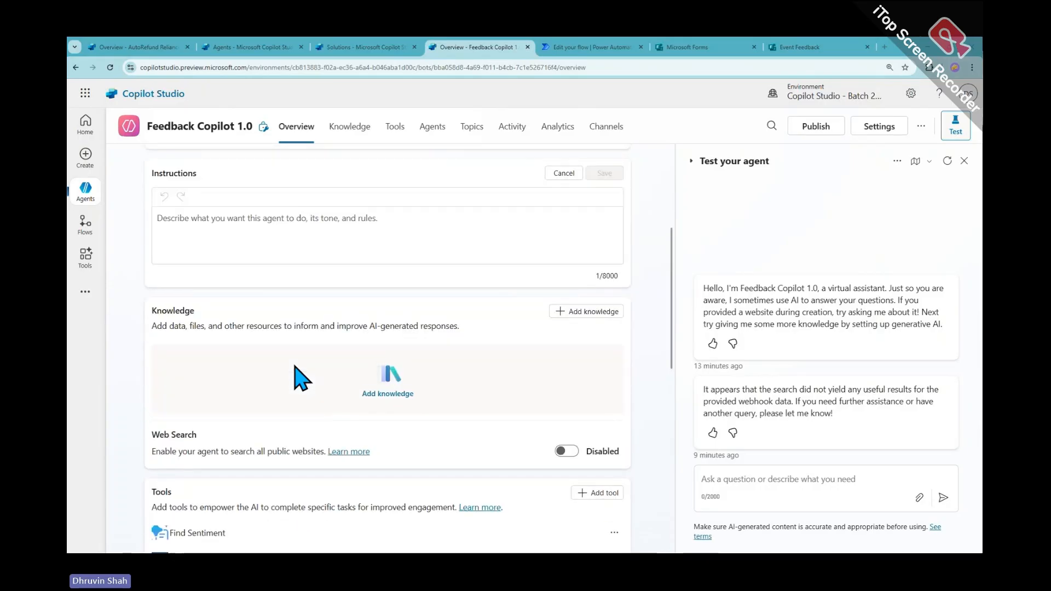
scroll(300, 366, up, 1)
click(241, 290)
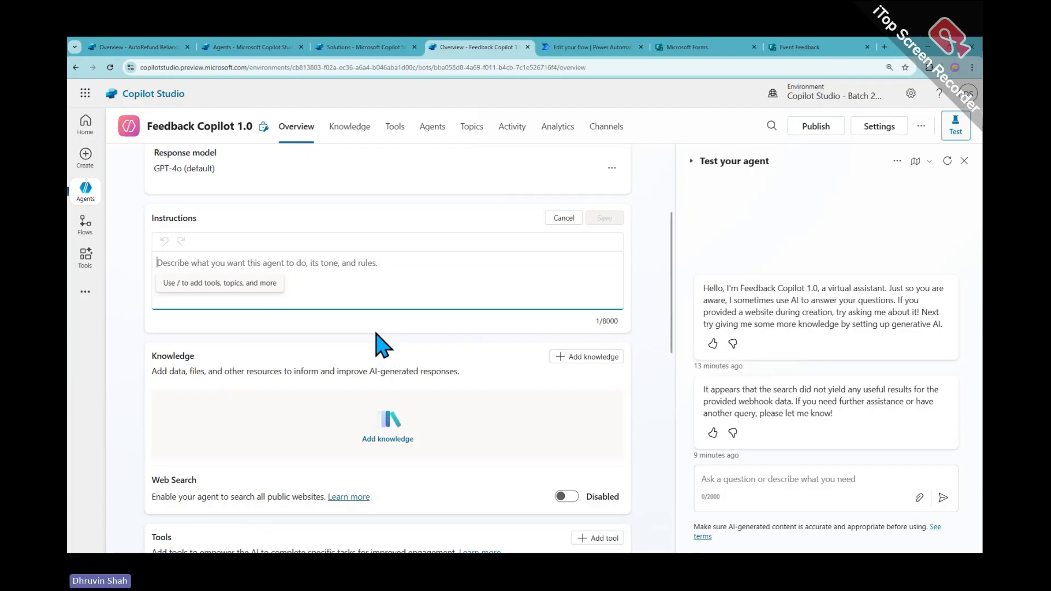
text(1. V)
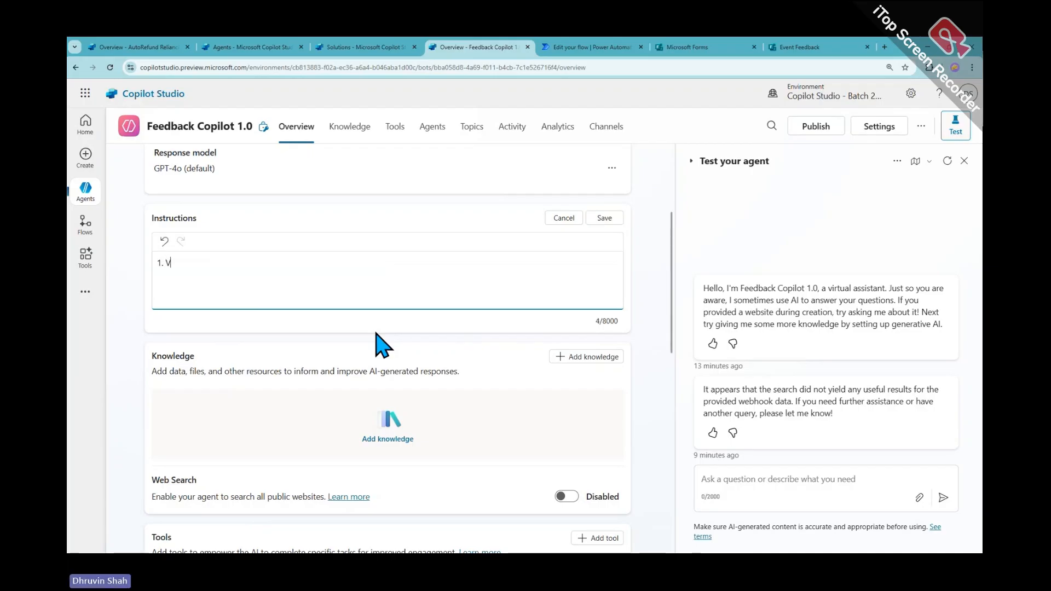
text(alidatinin)
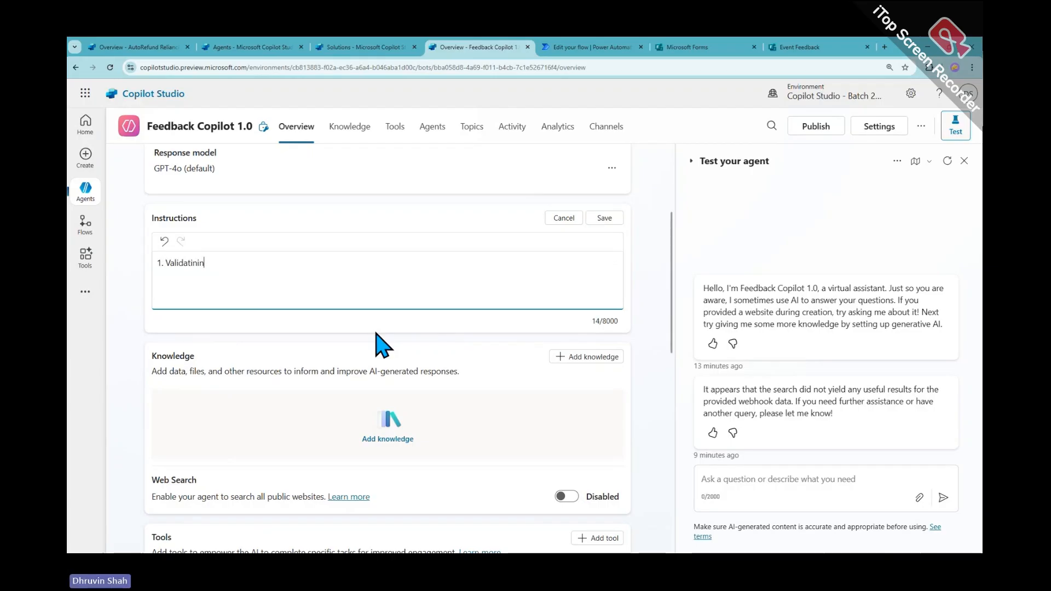
text(g form data )
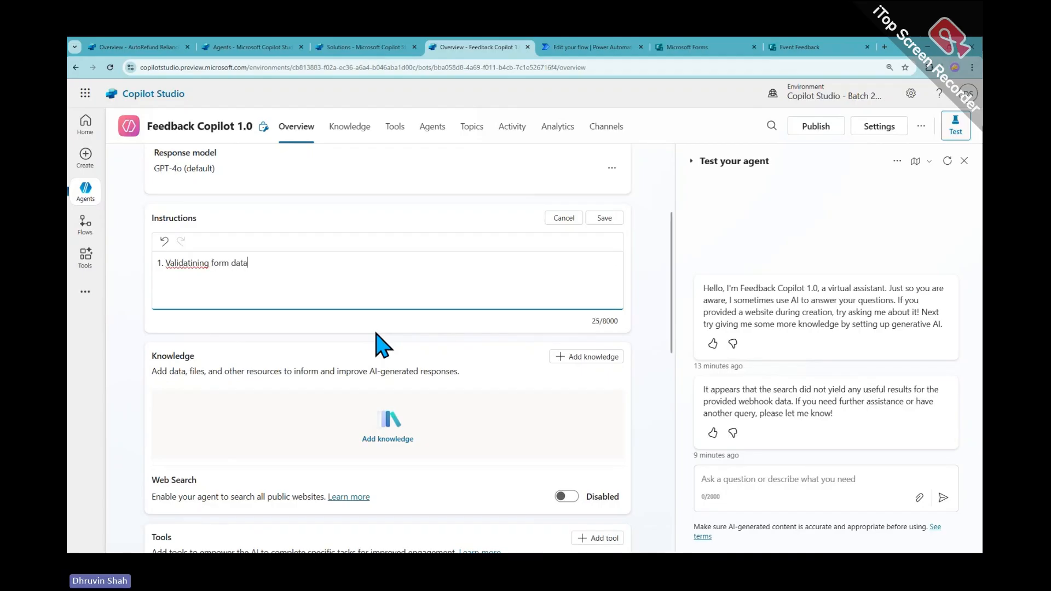
text(2.)
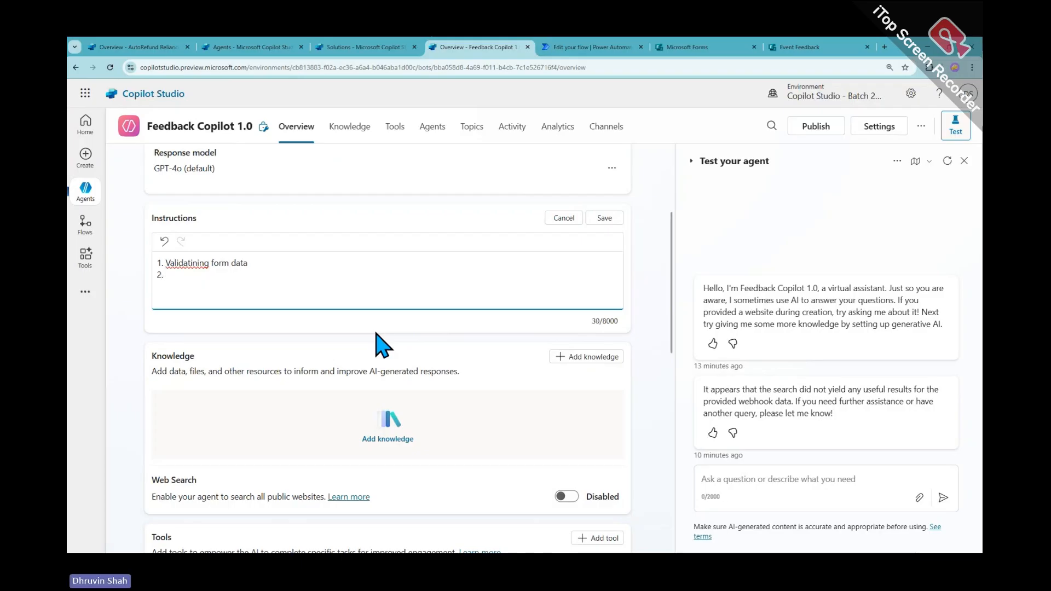
Paste the Find Sentiment tool link as step 2 and begin step 3 with 'Basis on the Sentiment'
scroll(383, 348, down, 4)
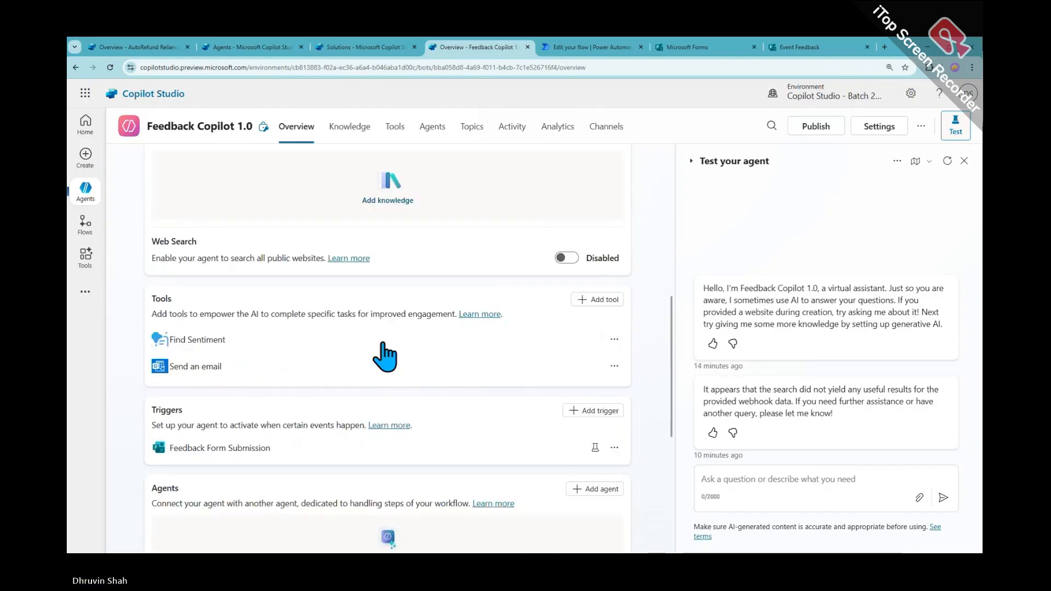
drag(227, 340, 170, 340)
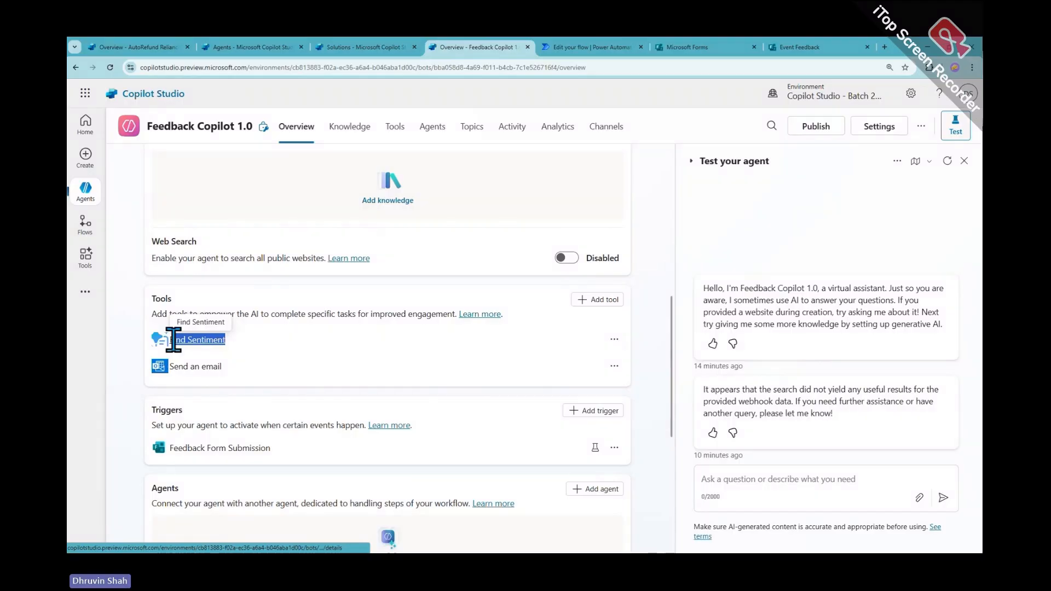
key(ctrl+c)
scroll(323, 305, up, 4)
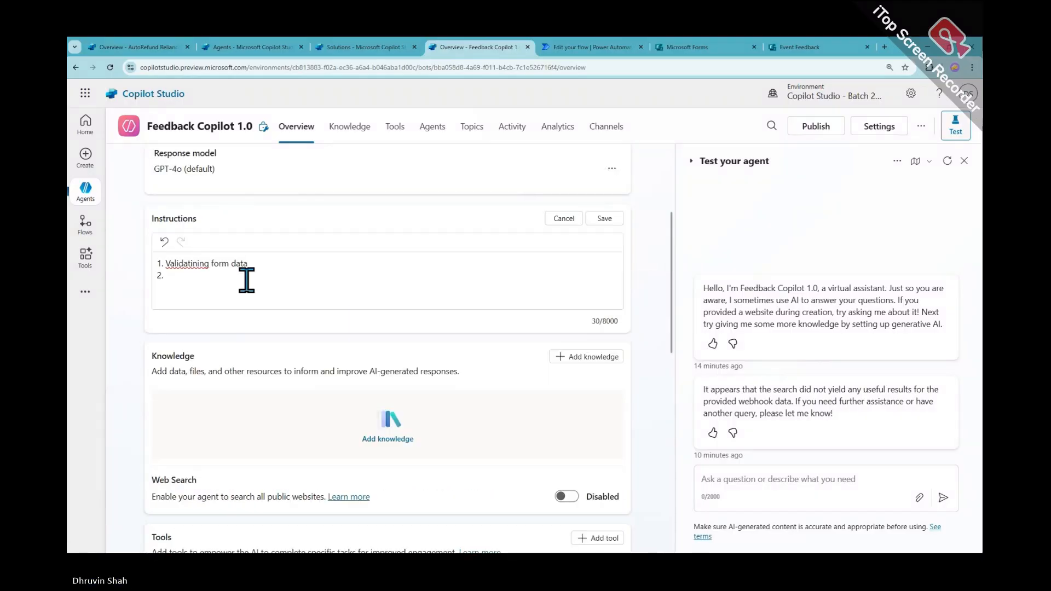
click(223, 278)
key(ctrl+v)
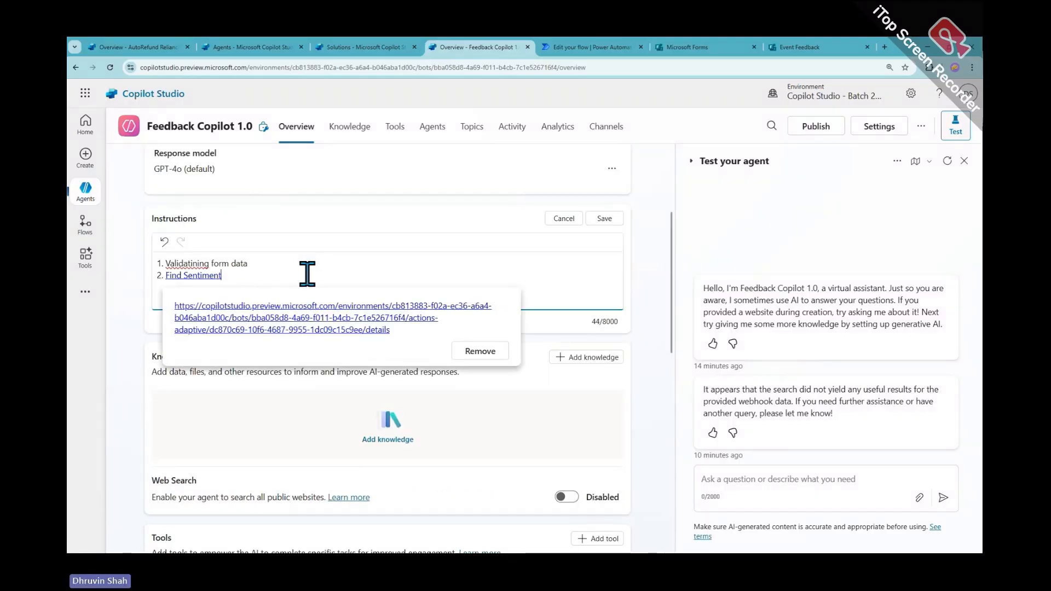
key(Return)
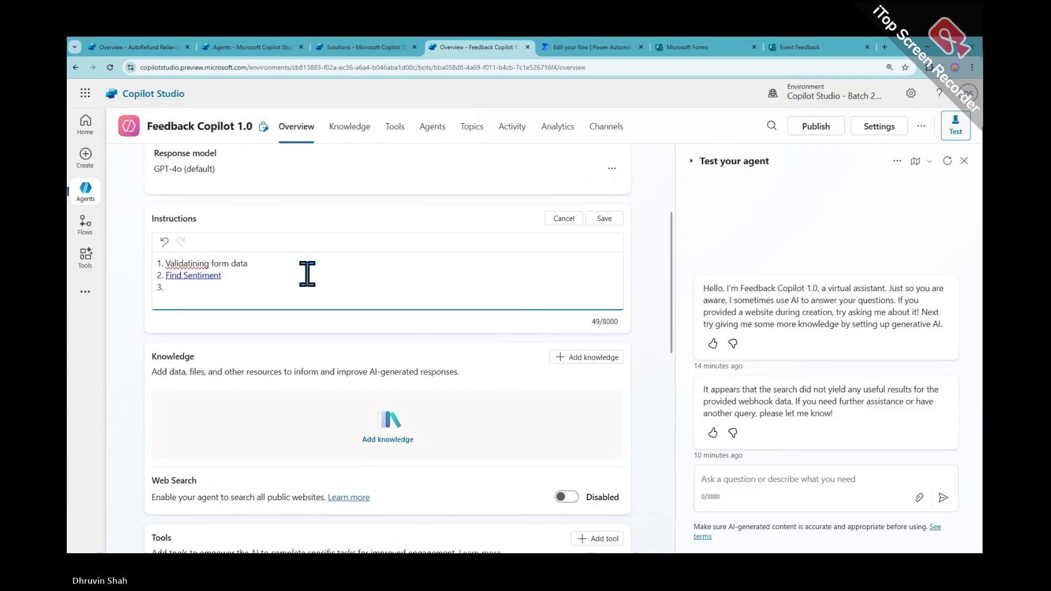
text(Basis on the Sen)
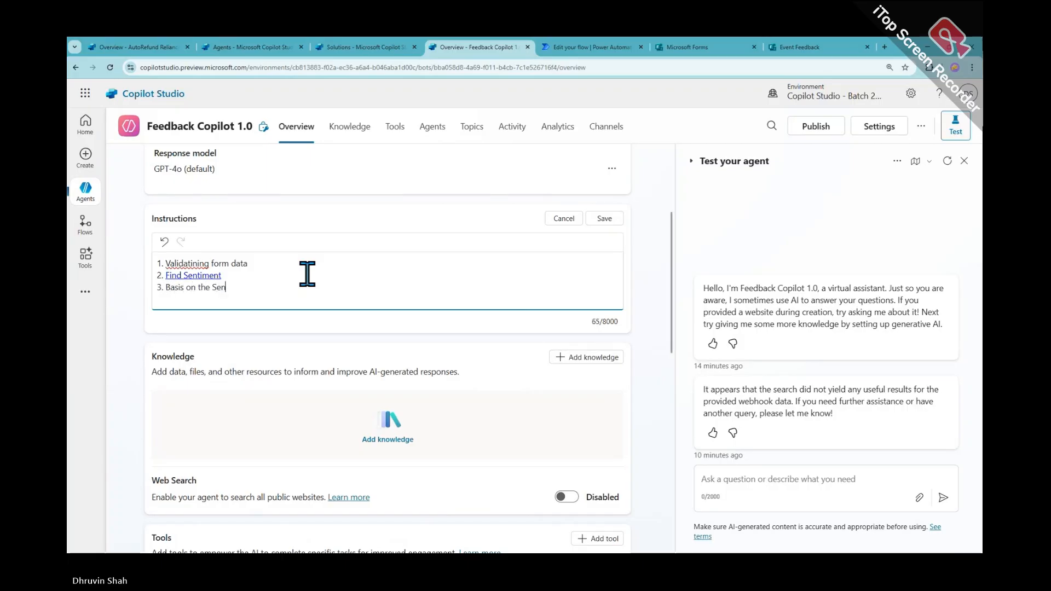
text(timent)
Finish step 3 with 'Send an Email.' and add a blank line above the numbered list
text(Send an Email)
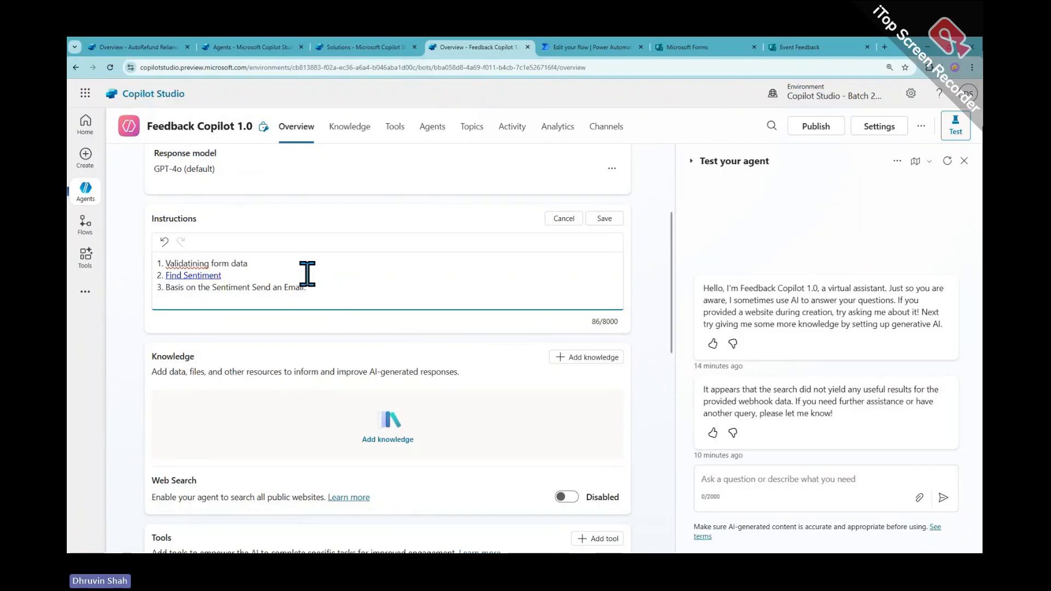
text(.)
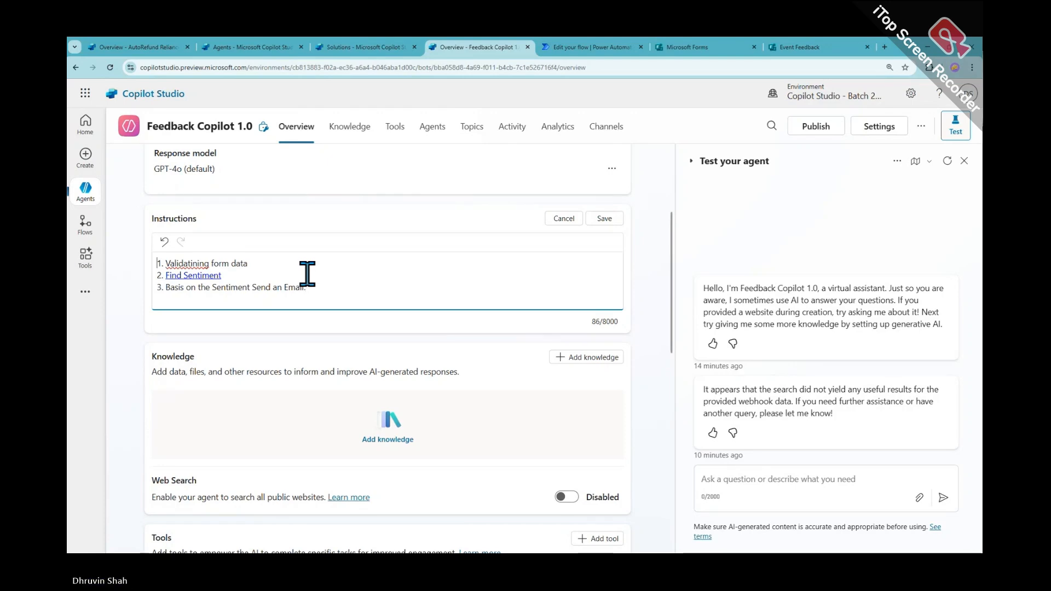
key(Return)
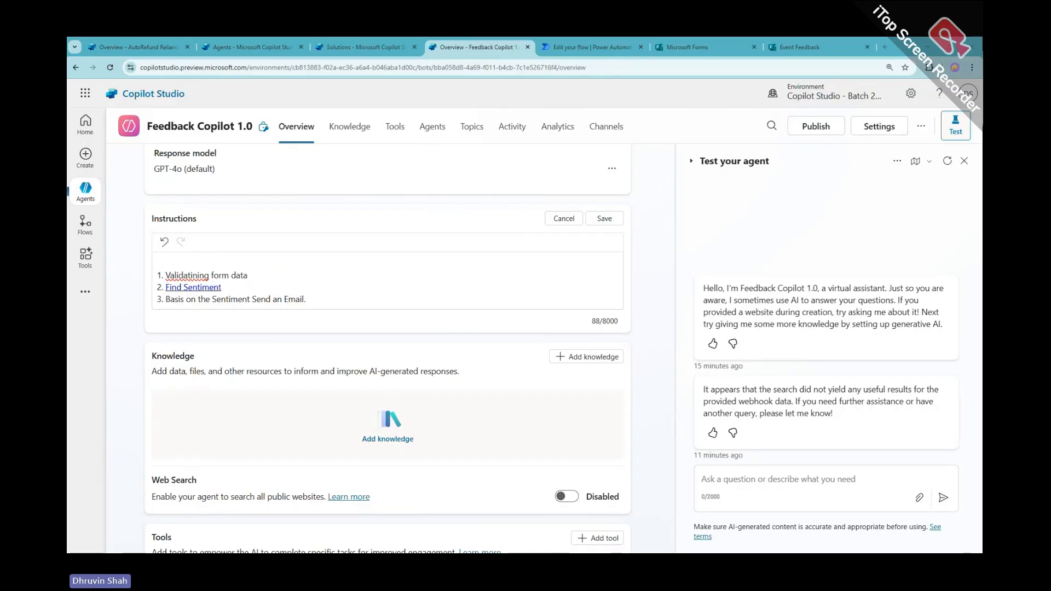
Paste the feedback-analyzer introduction paragraph onto the empty top line of the instructions
click(191, 261)
key(ctrl+v)
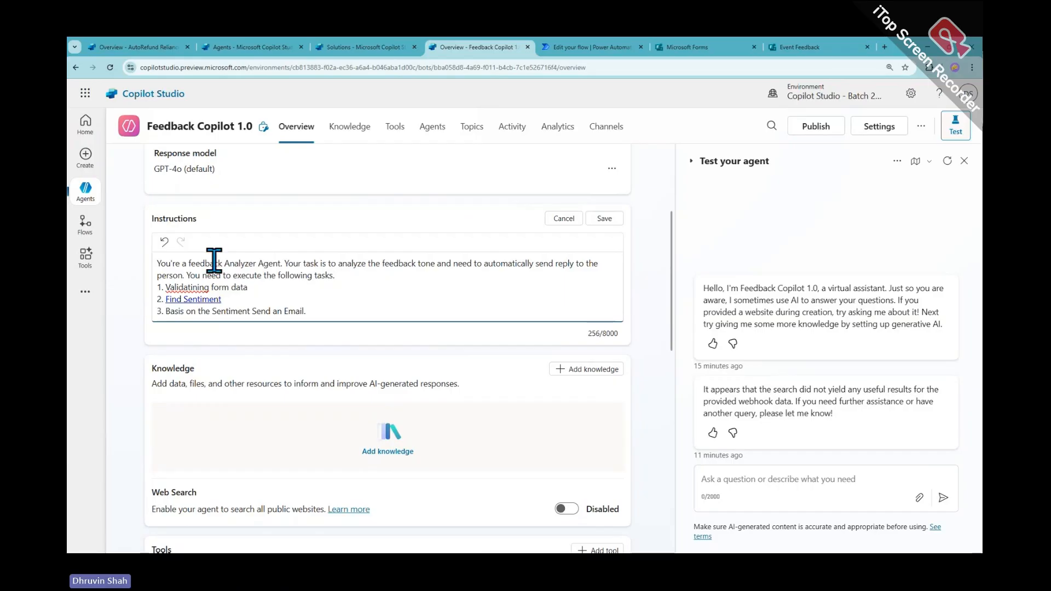
drag(165, 263, 606, 266)
click(178, 275)
drag(354, 275, 153, 261)
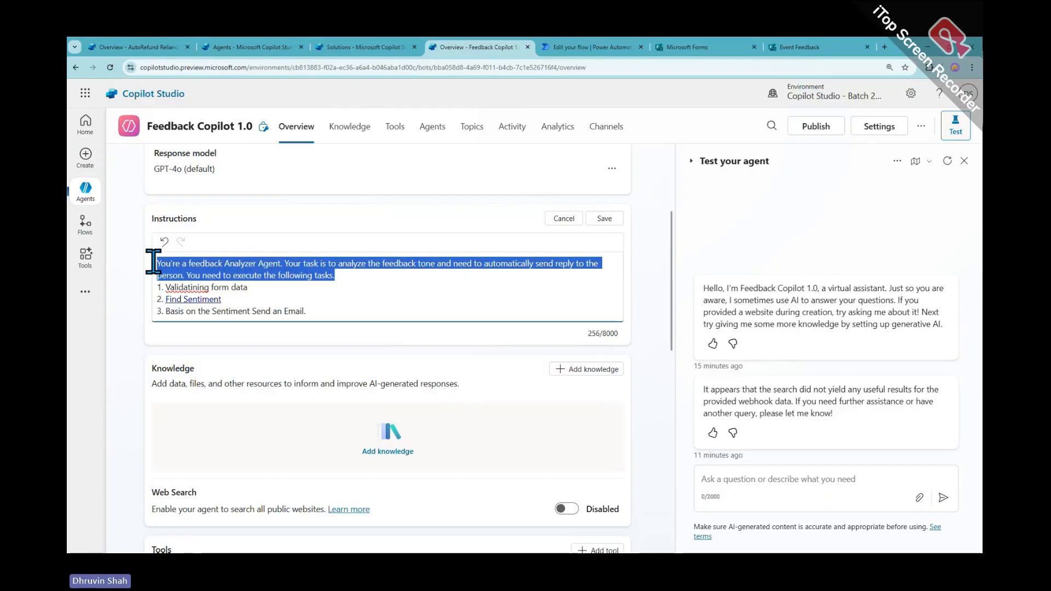
click(367, 275)
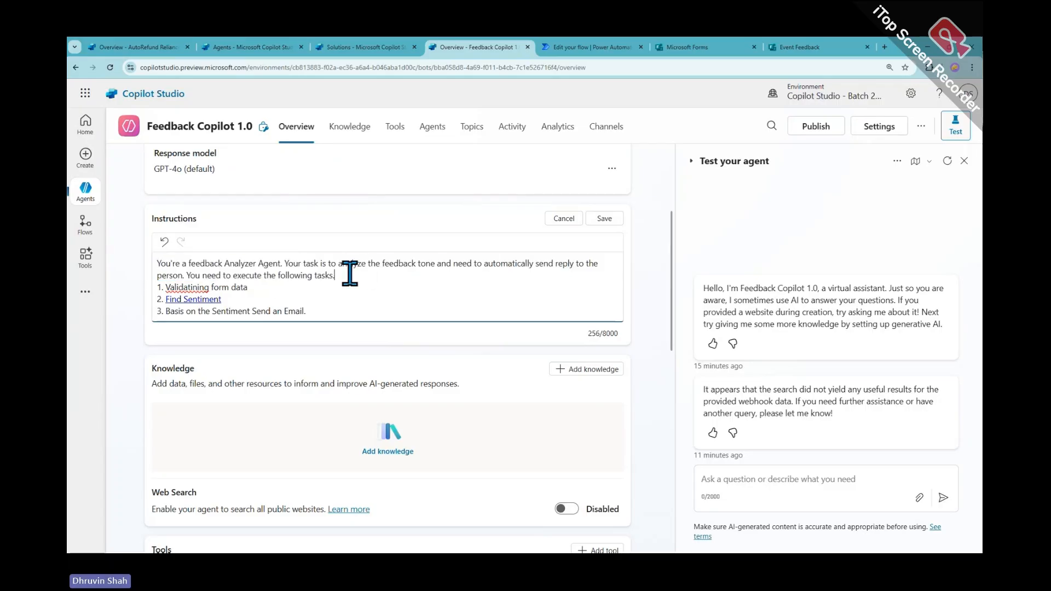
drag(346, 273, 142, 257)
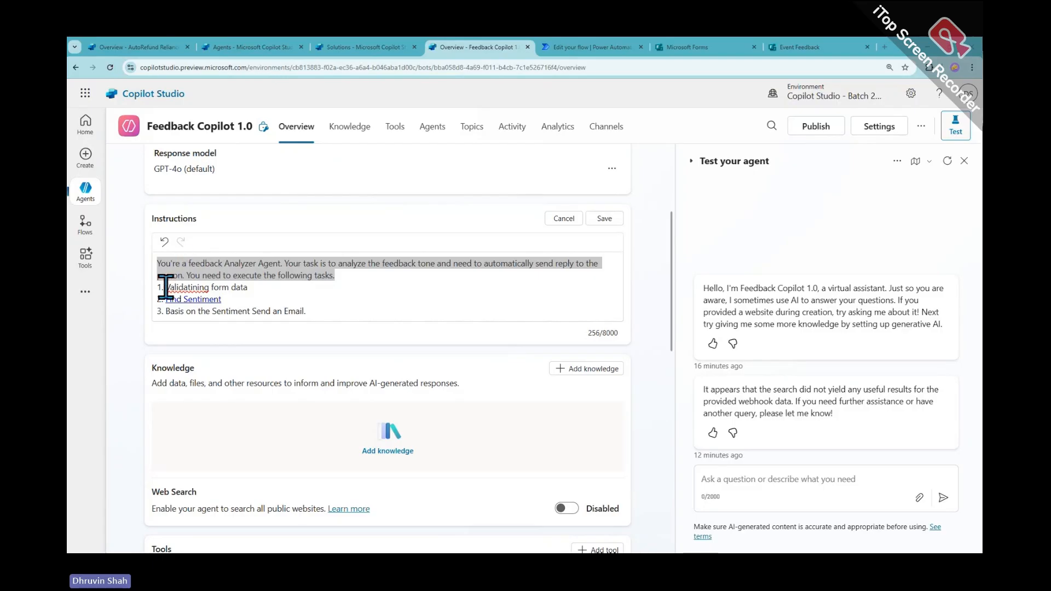
Replace step 1 with the Microsoft Form submission description and add the tone-analysis sentence to step 2
drag(165, 287, 256, 286)
key(ctrl+v)
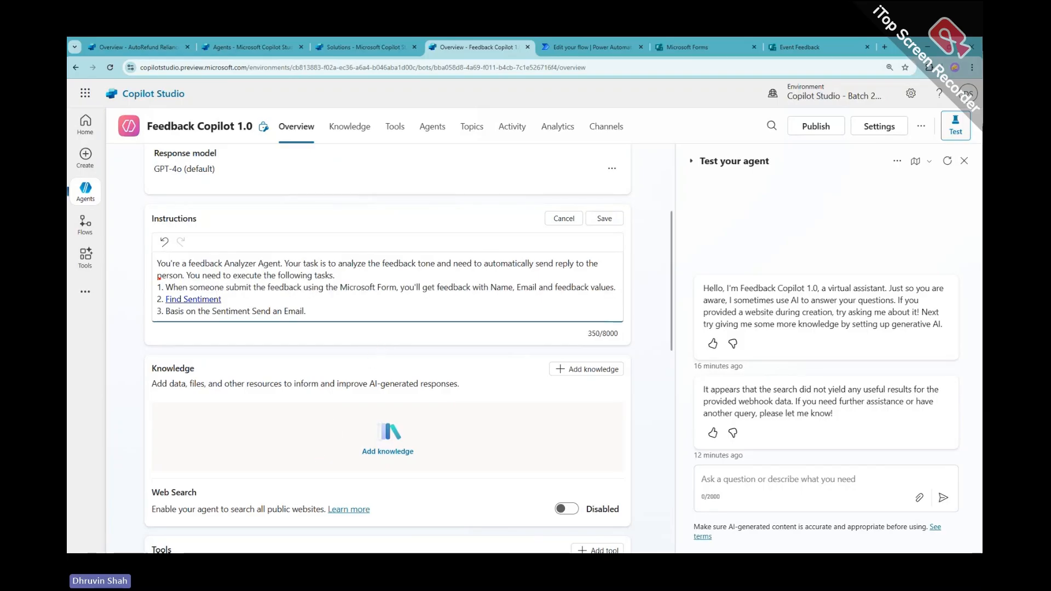
drag(160, 278, 628, 296)
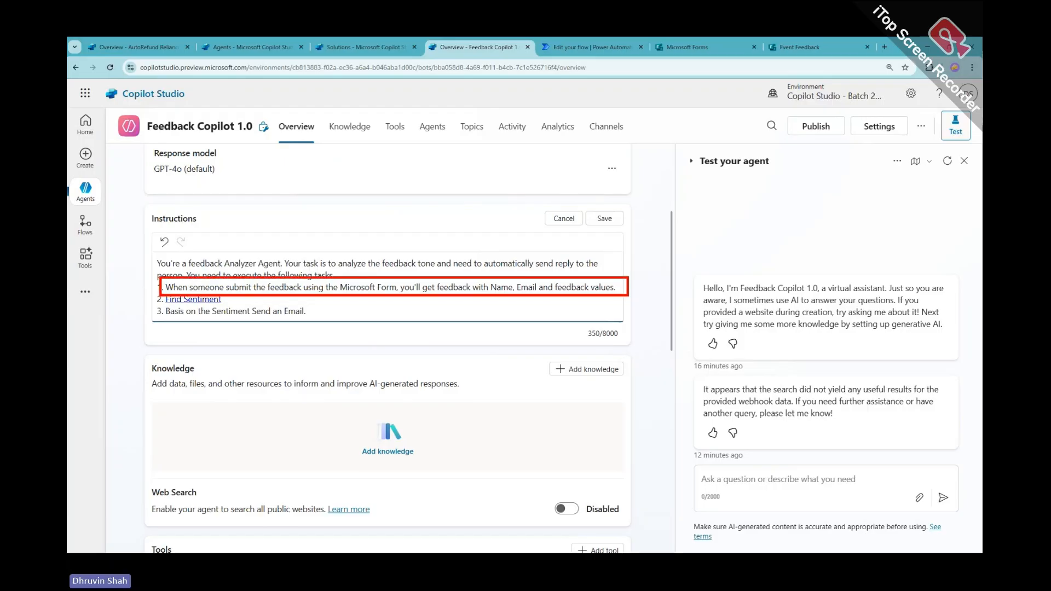
click(165, 298)
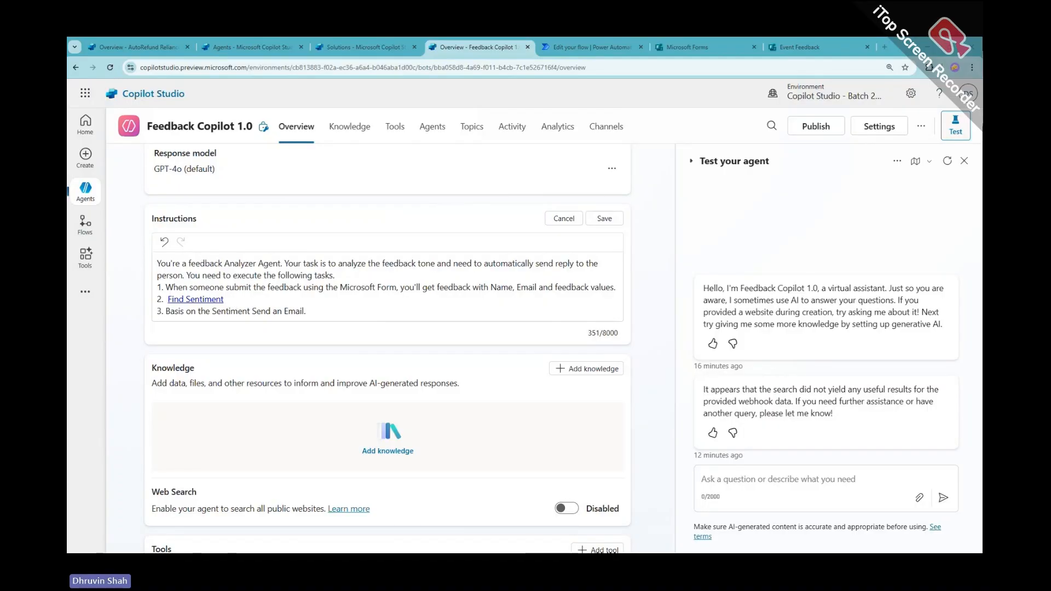
click(165, 298)
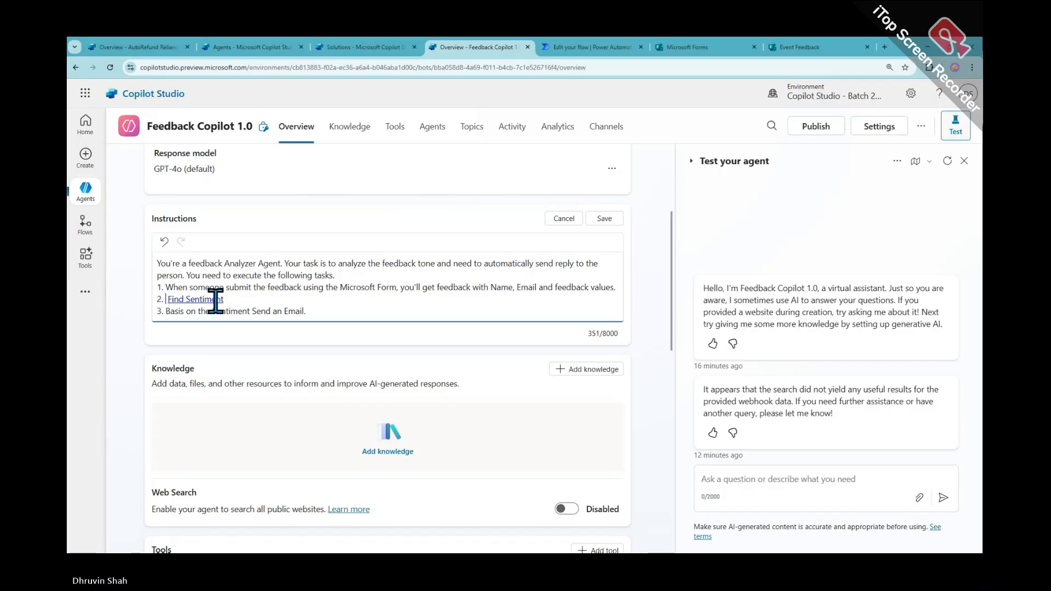
key(ctrl+v)
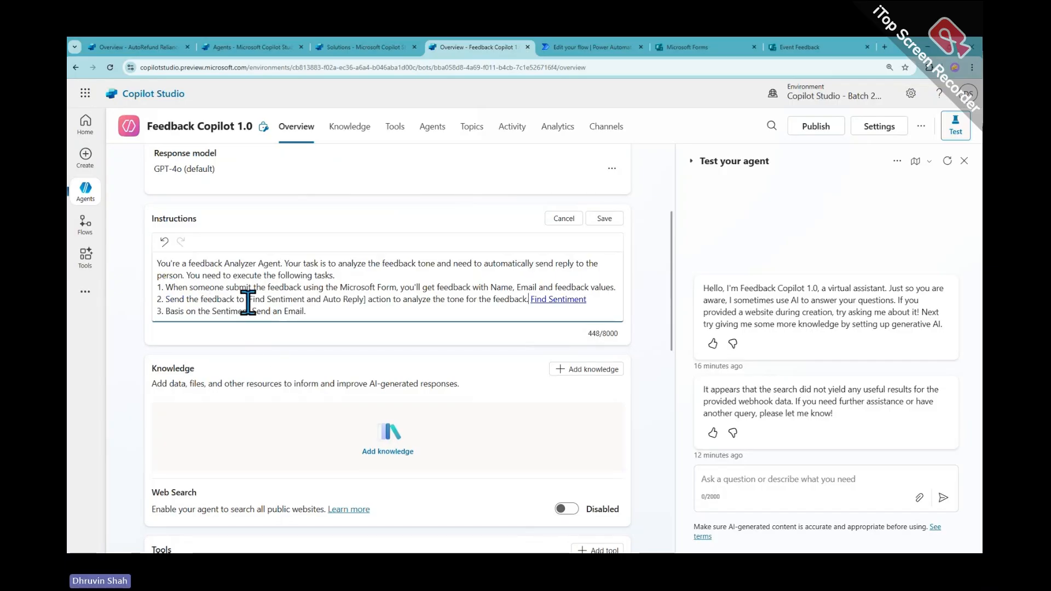
Rewrite step 2 as 'Send the feedback to Find Sentiment tool to analyze the tone', removing the old action link
drag(246, 298, 365, 299)
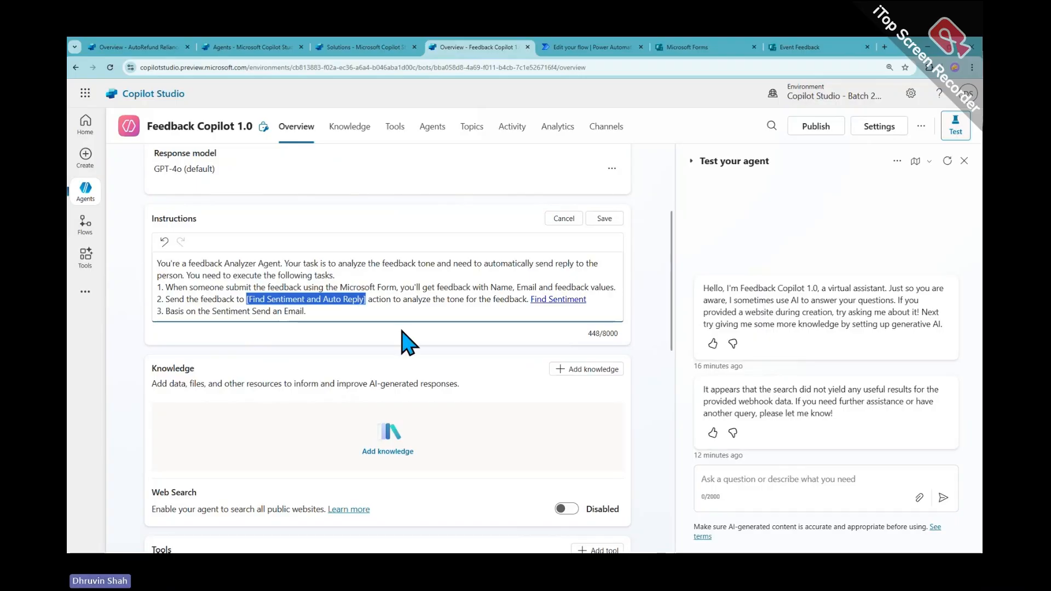
key(BackSpace)
scroll(317, 416, down, 5)
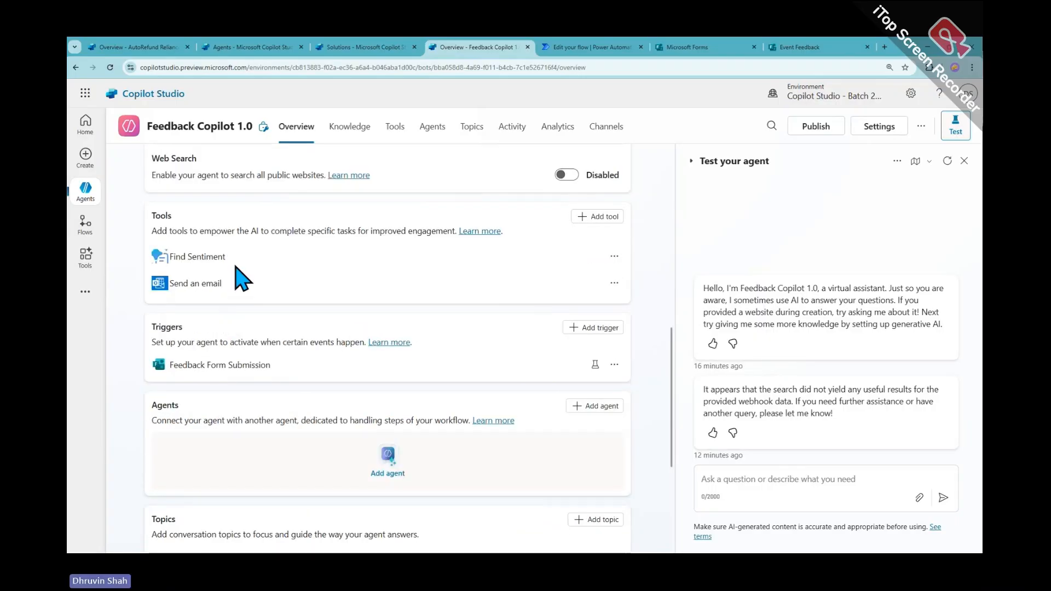
drag(234, 259, 171, 259)
key(ctrl+c)
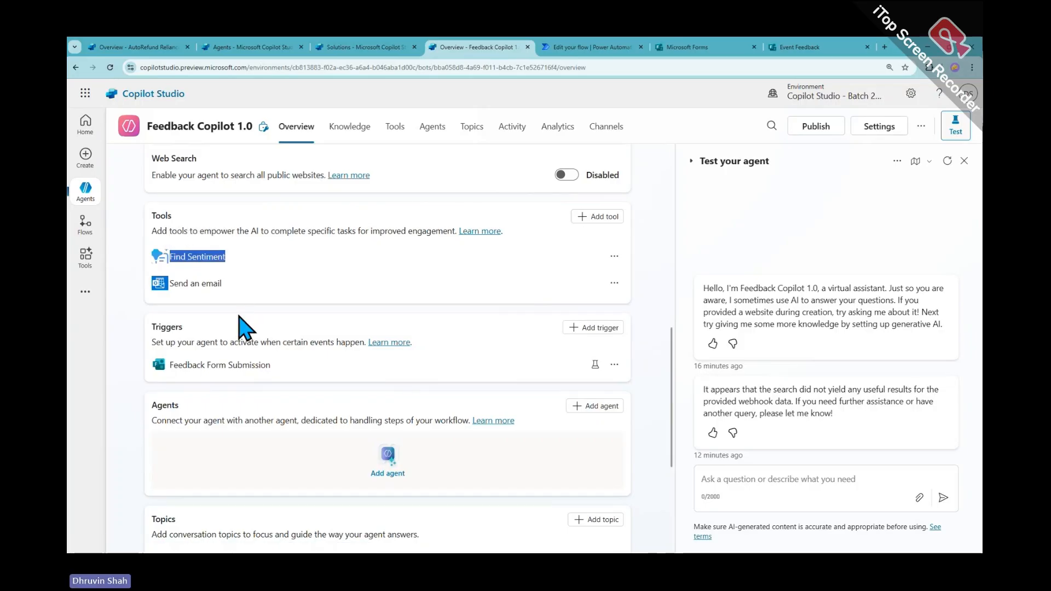
scroll(237, 315, up, 3)
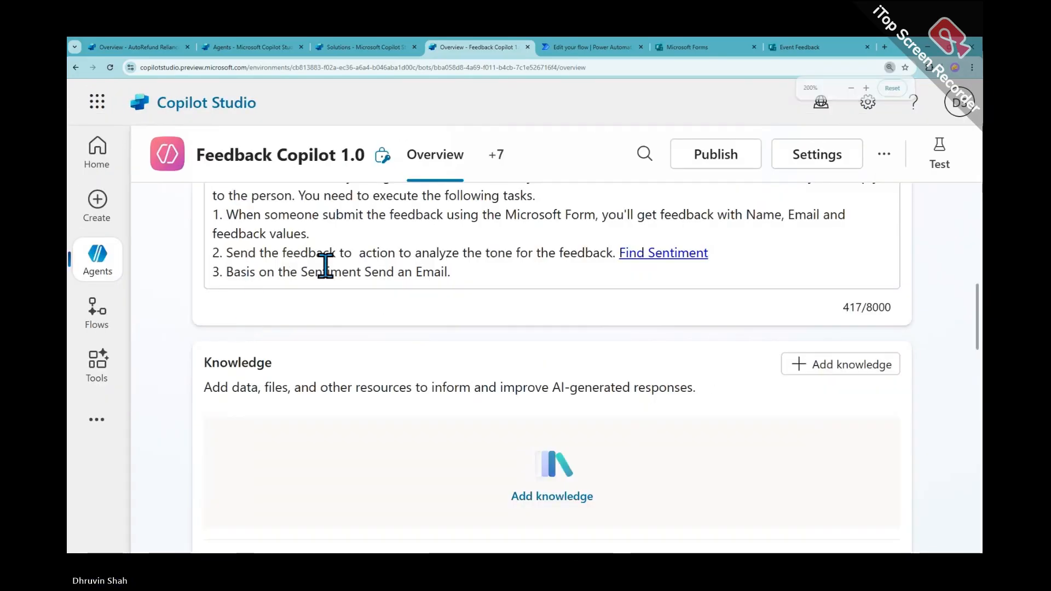
click(357, 253)
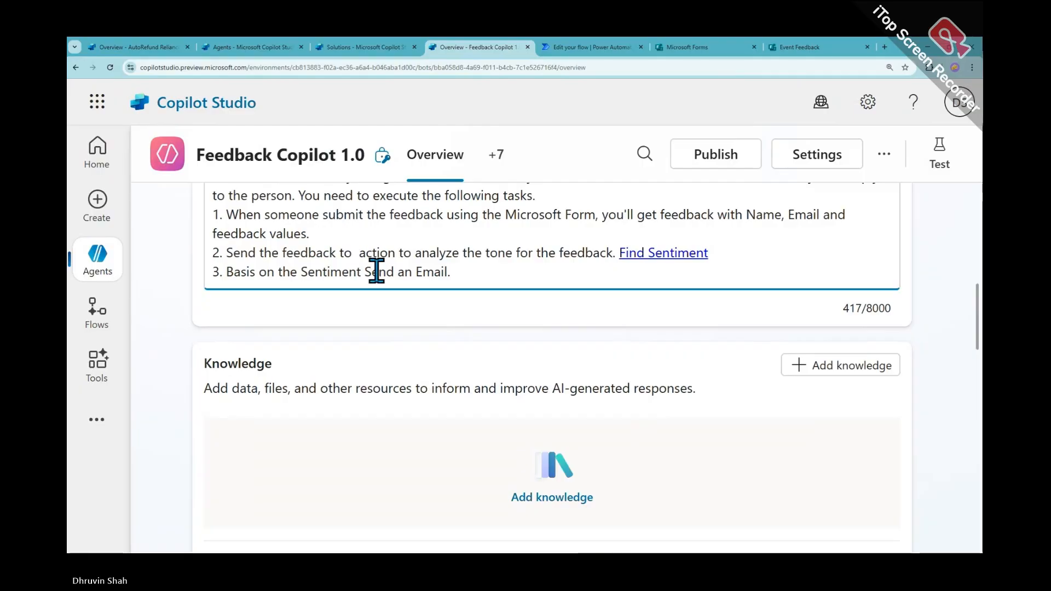
key(ctrl+v)
double_click(475, 252)
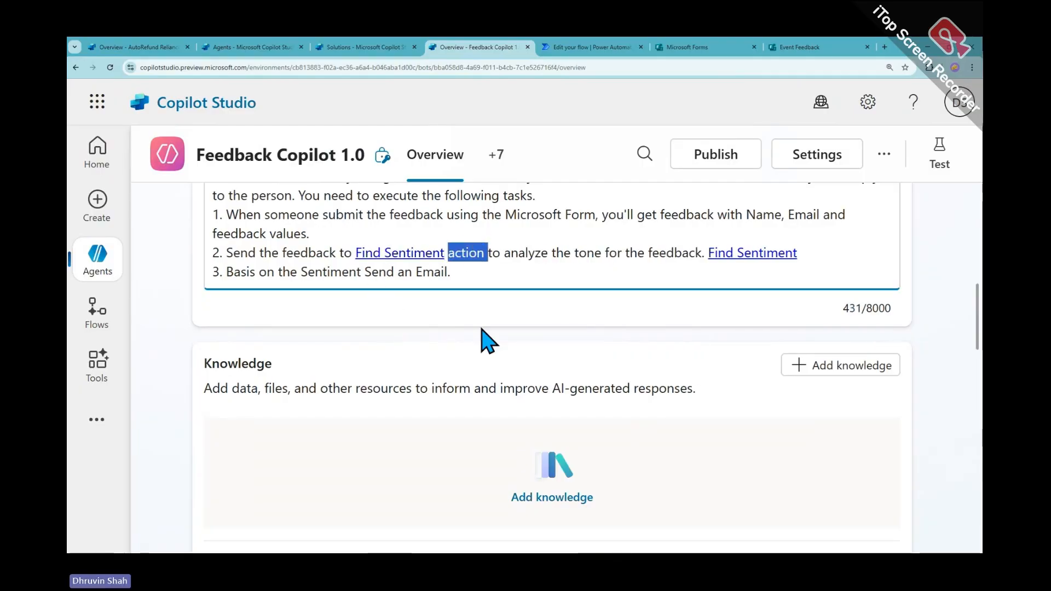
key(BackSpace)
text(tool)
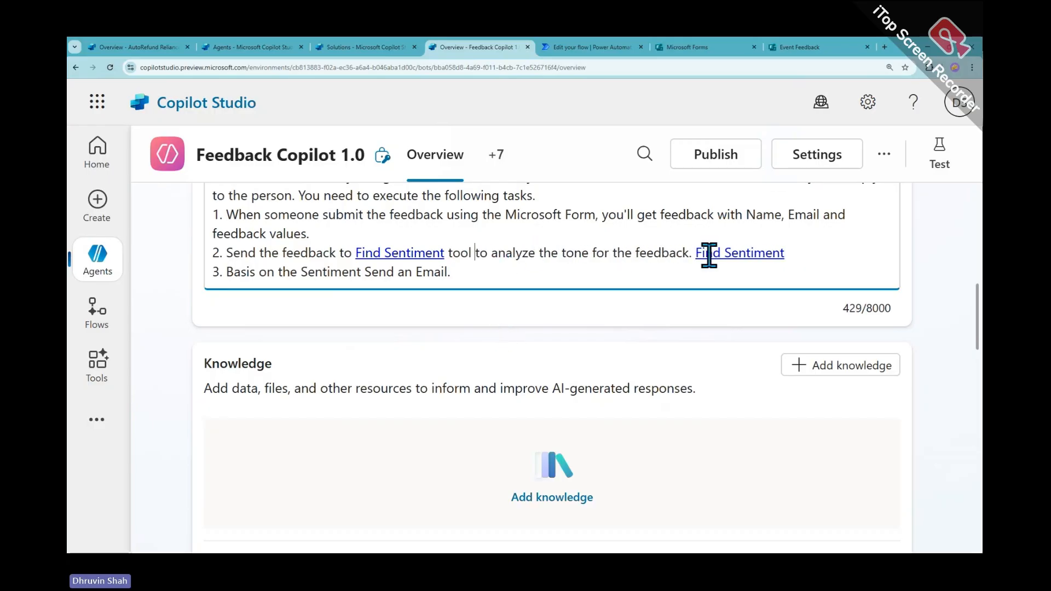
drag(694, 254, 826, 249)
key(BackSpace)
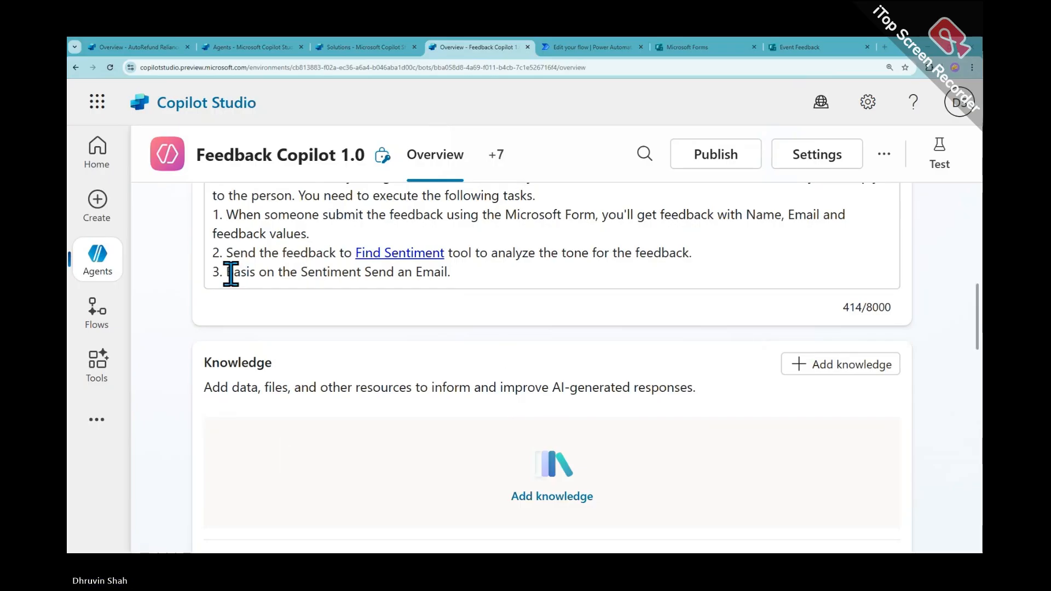
Rewrite step 3 to decide based on the sentiment received from Step 2
drag(228, 272, 452, 272)
text(Based on the feedback email you need to send the email to the person who submitted the feedback. Make sure email is well html formatted and casual.)
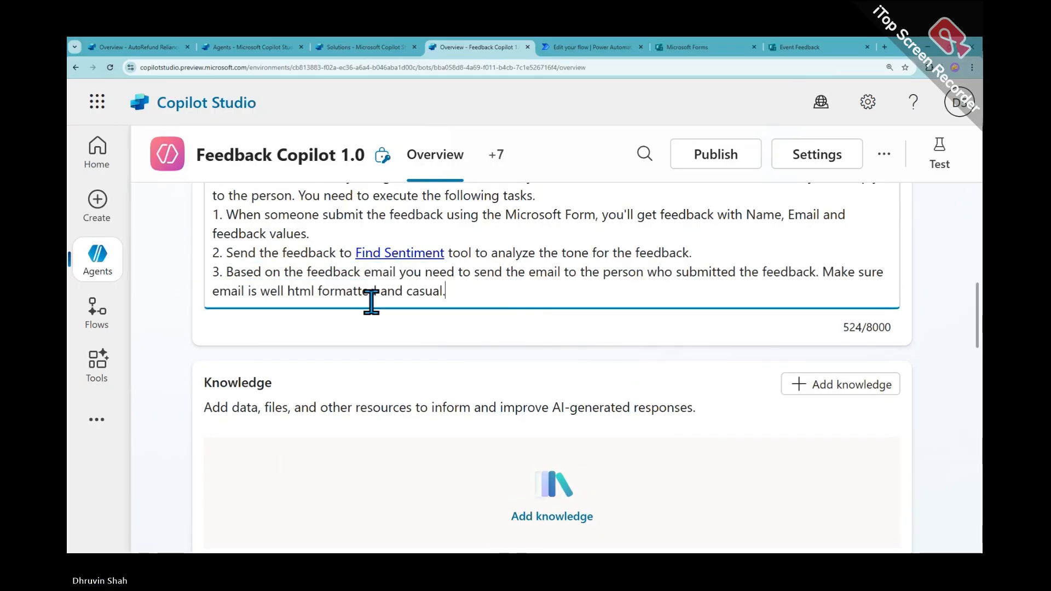
click(360, 272)
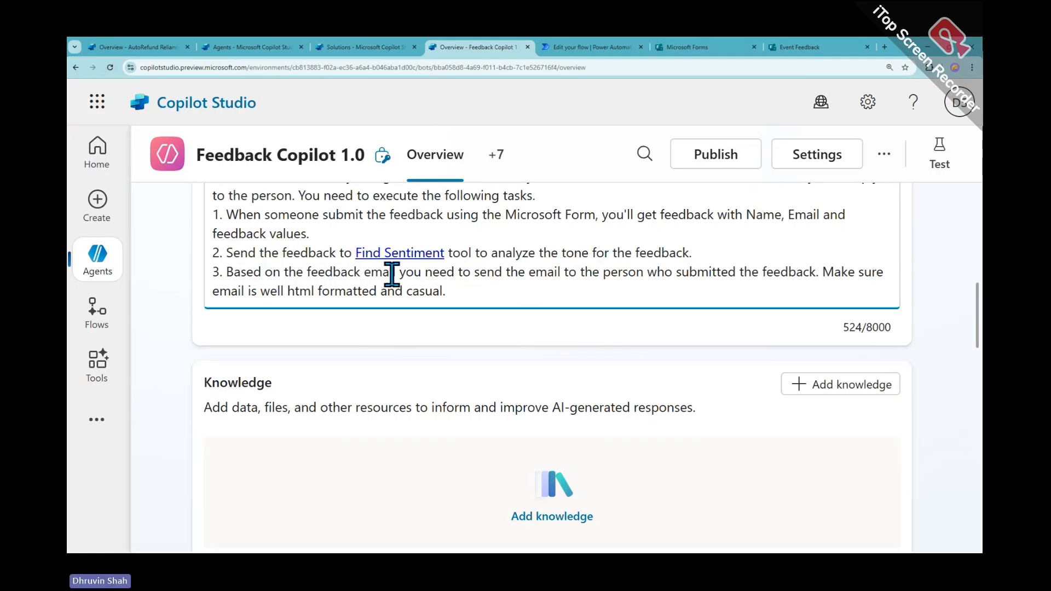
text(,)
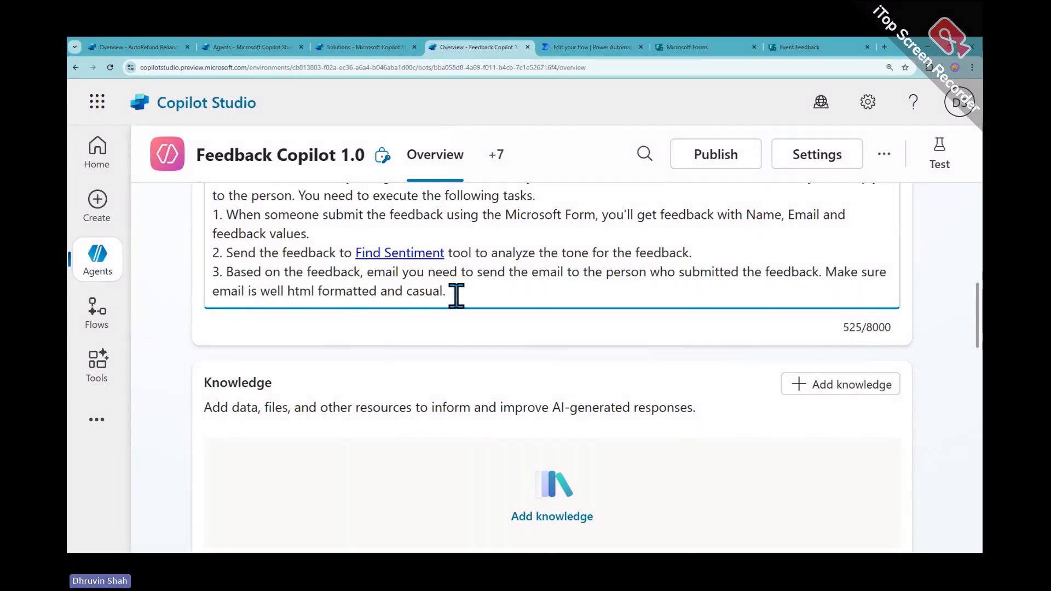
scroll(263, 378, down, 5)
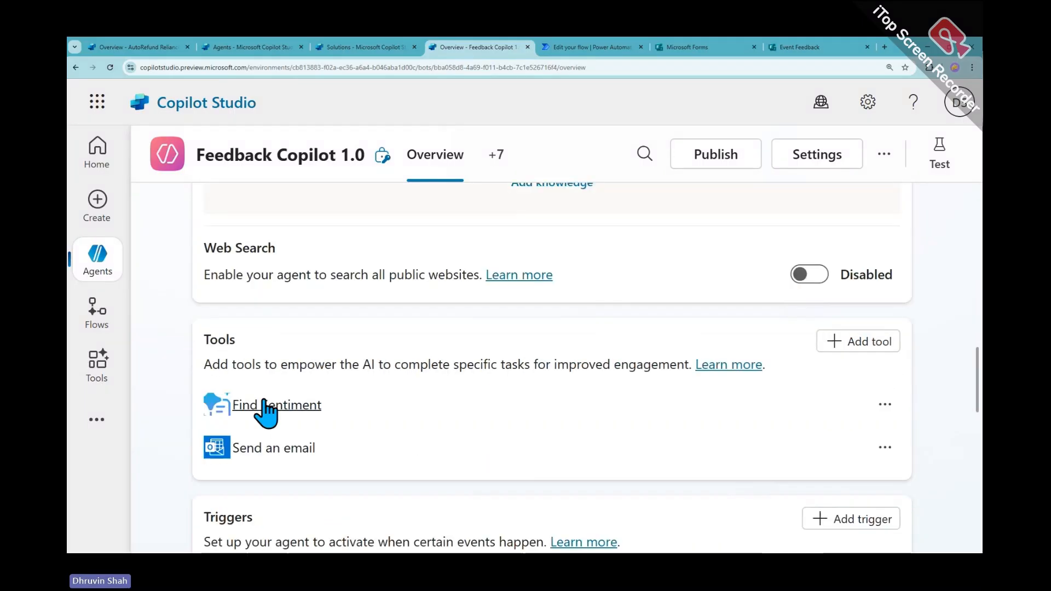
drag(326, 457, 237, 462)
key(ctrl+c)
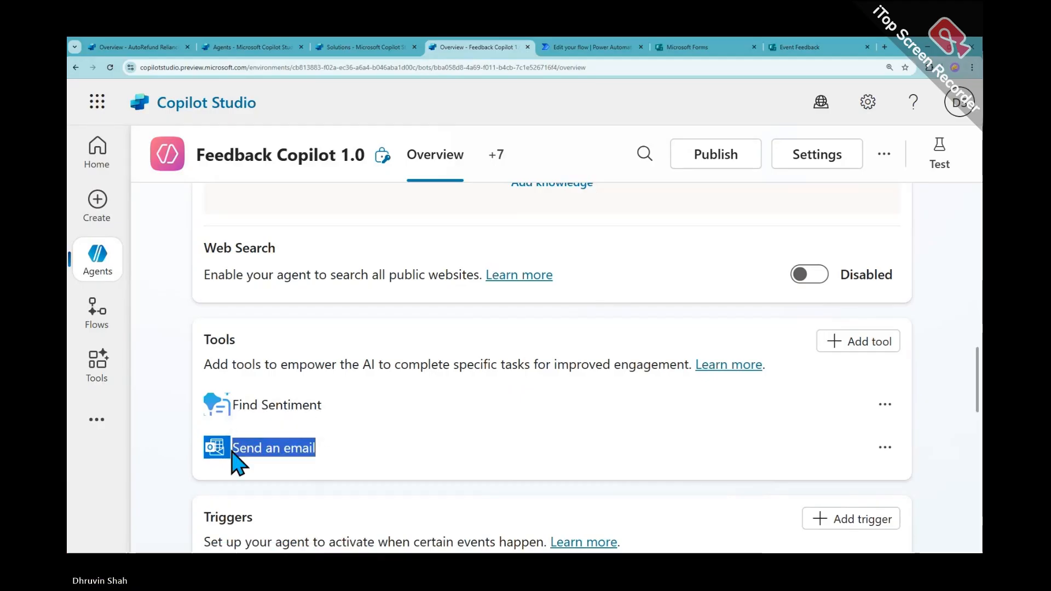
scroll(438, 252, up, 5)
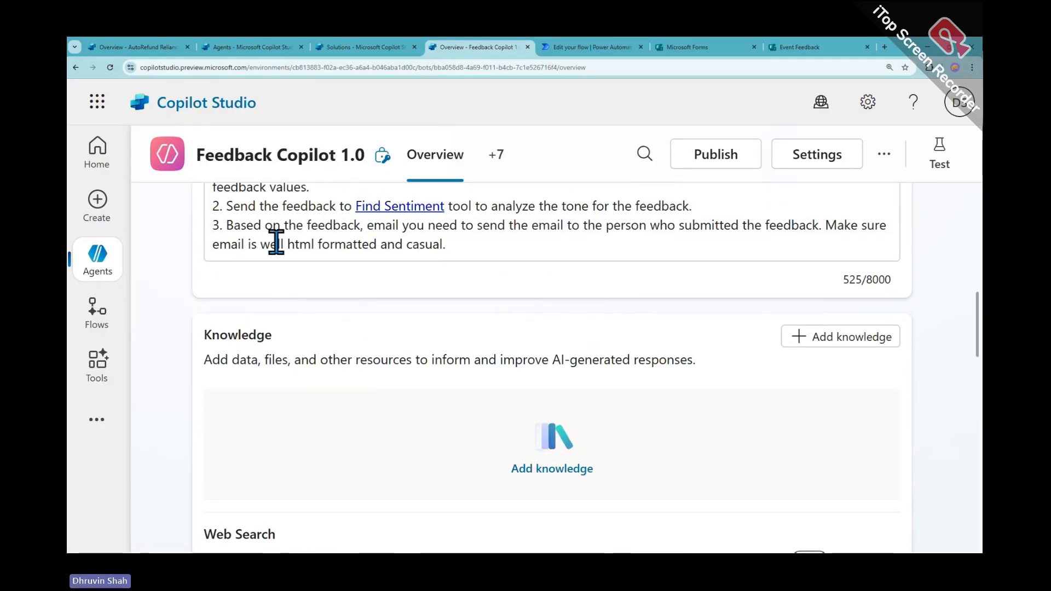
scroll(324, 242, up, 1)
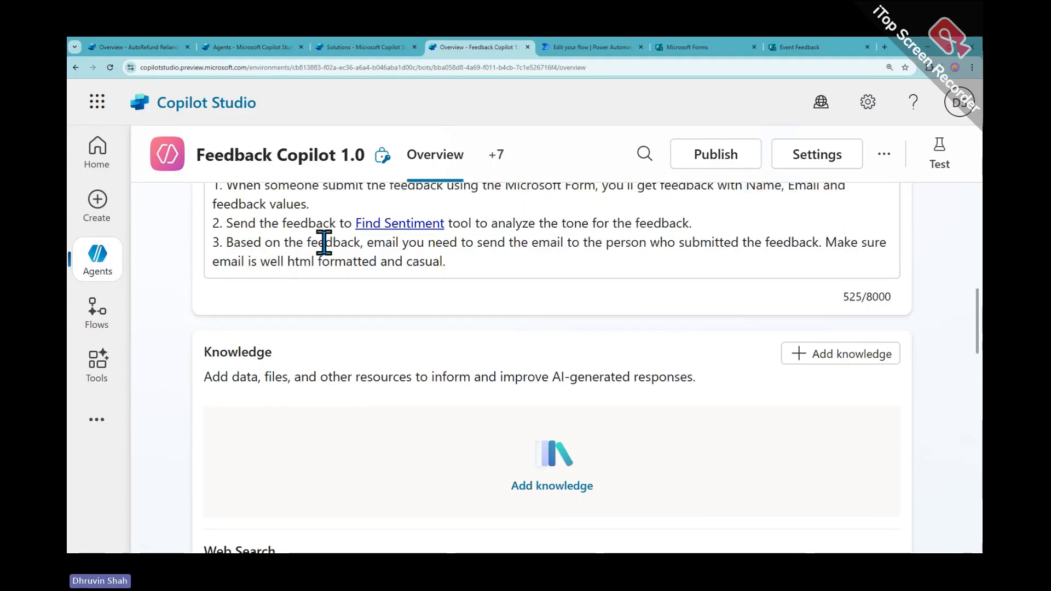
drag(366, 273, 461, 288)
key(BackSpace)
key(BackSpace)
key(BackSpace)
key(BackSpace)
key(BackSpace)
key(BackSpace)
key(BackSpace)
key(BackSpace)
key(BackSpace)
key(BackSpace)
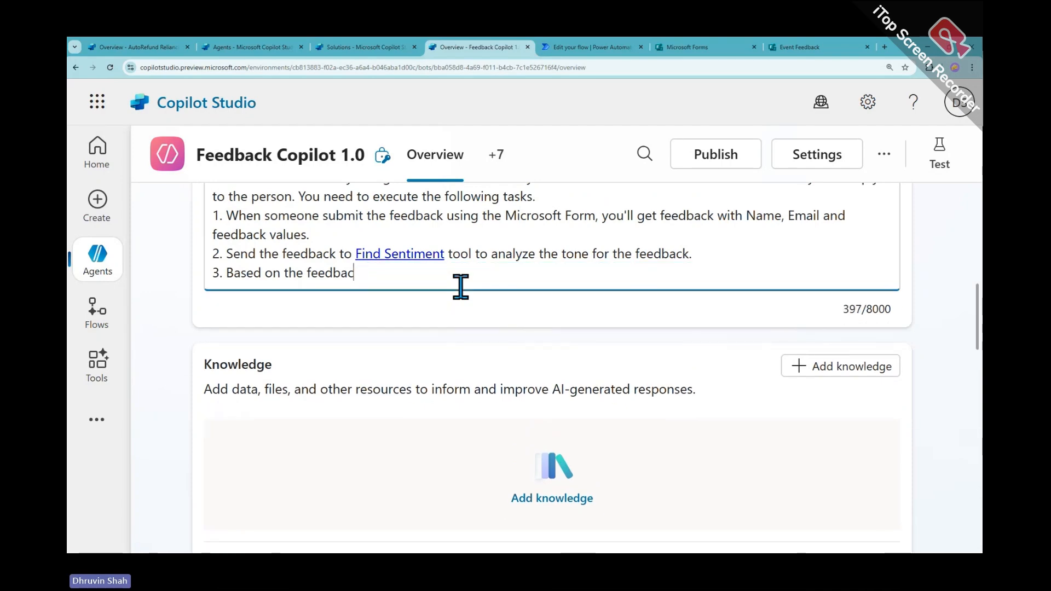
key(BackSpace)
text(sentiment you)
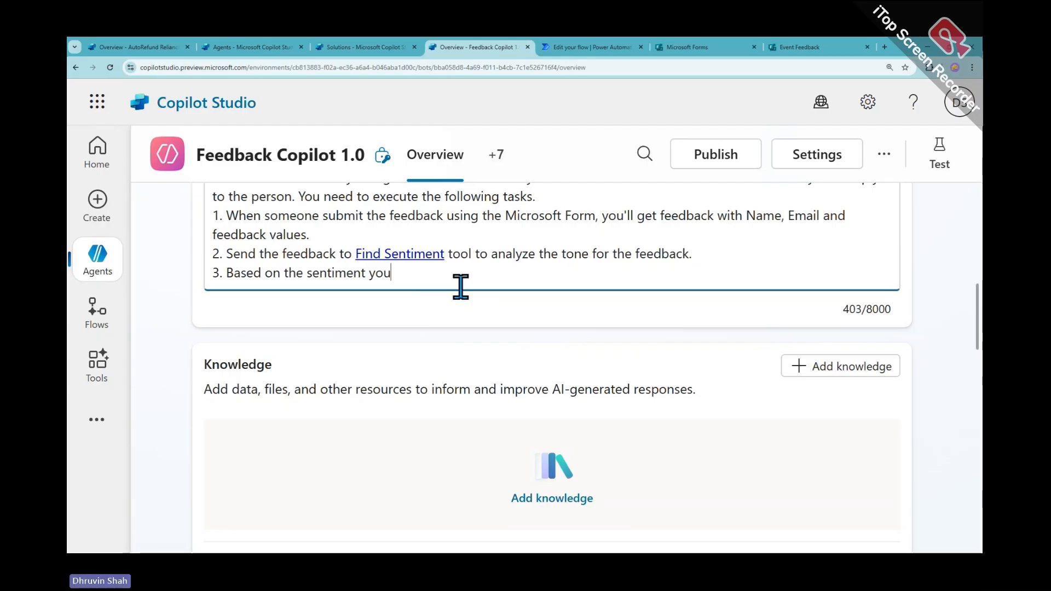
text(r received)
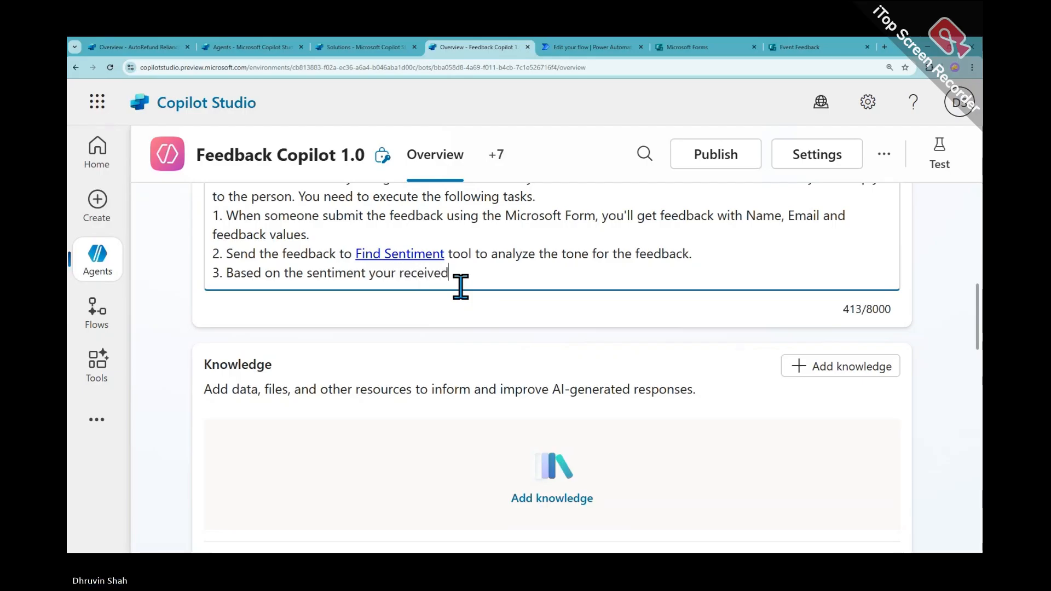
text( from St)
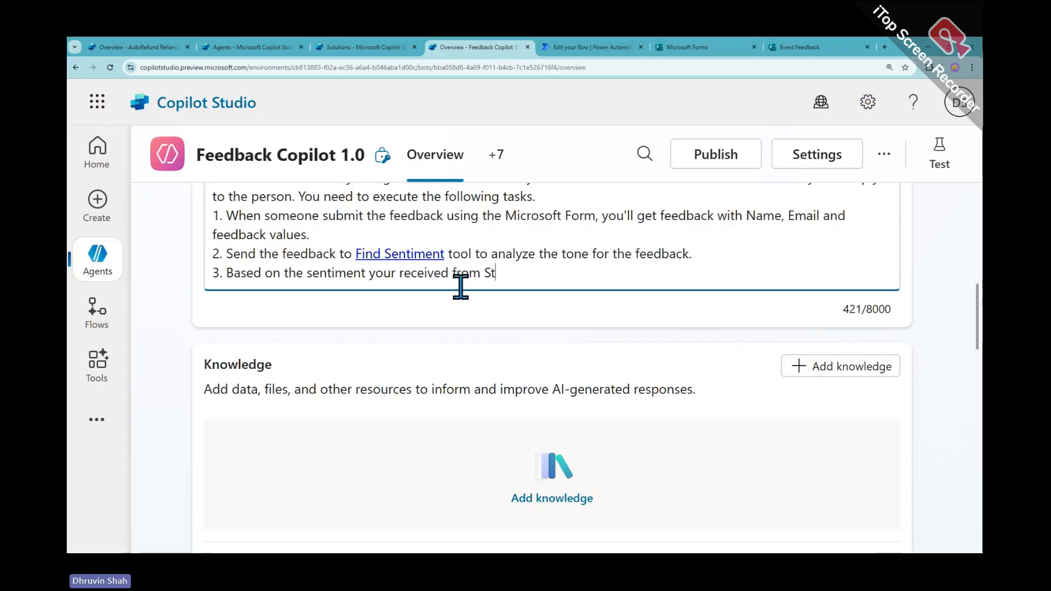
text(ep 2 you need to )
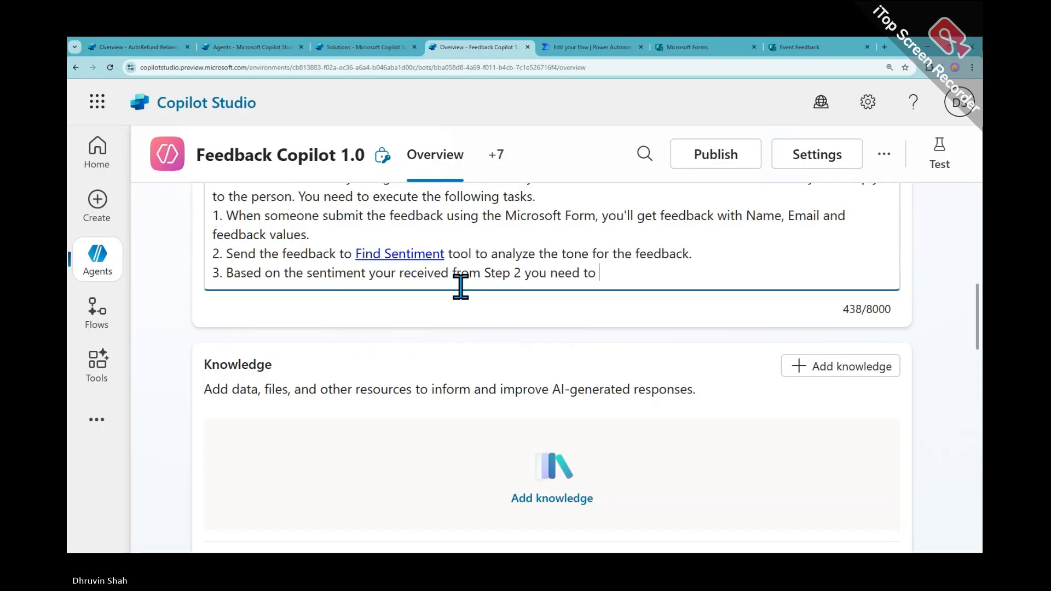
text(make below decision.)
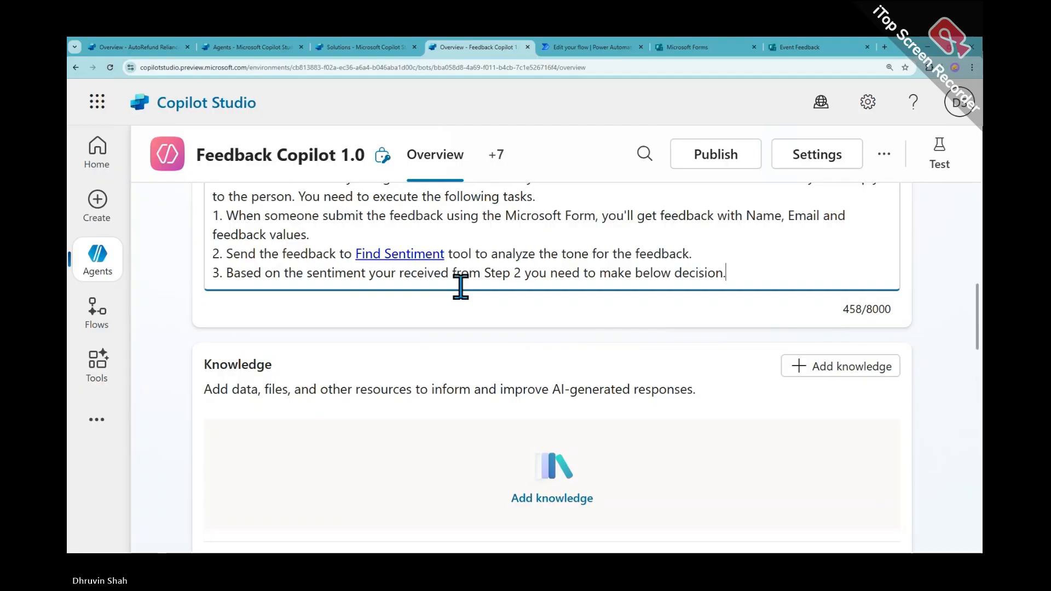
Add rule a: if sentiment is Negative, ONLY send an email using the Send an email tool
key(Return)
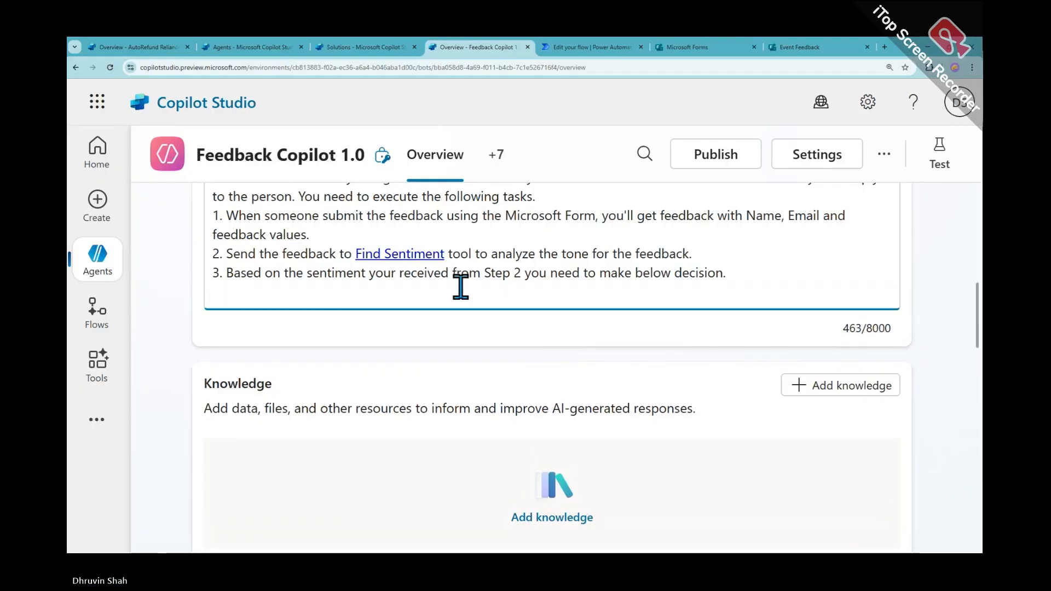
text(a. O)
key(BackSpace)
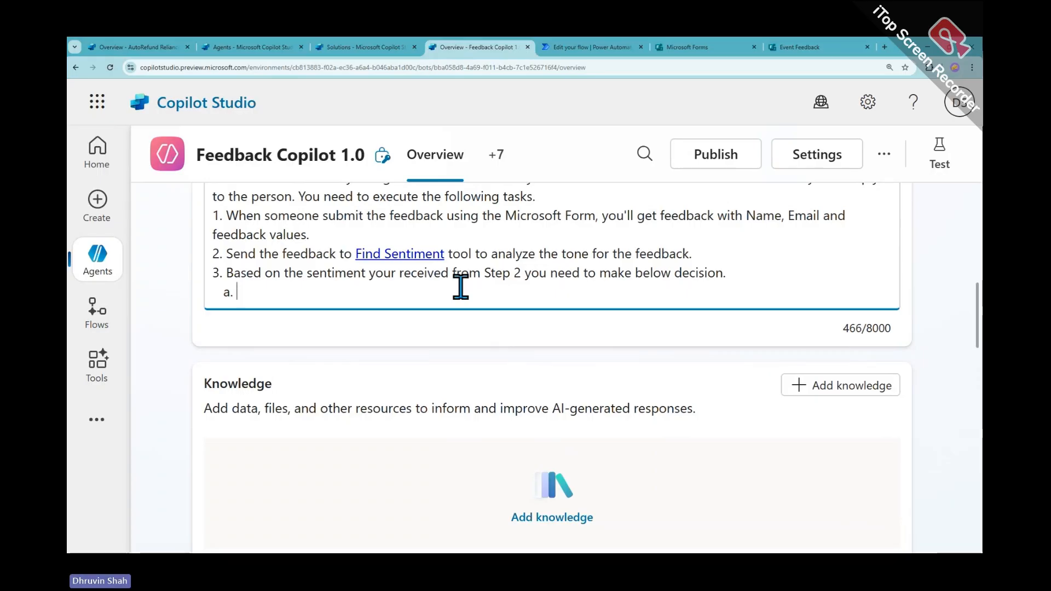
text(If t)
key(BackSpace)
text(he feed)
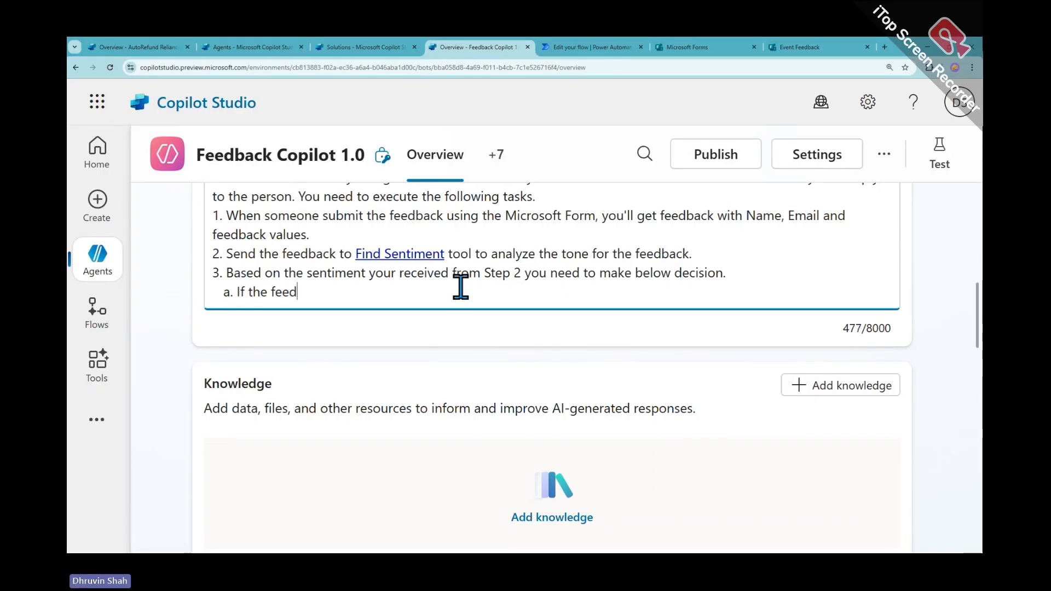
text(back senti)
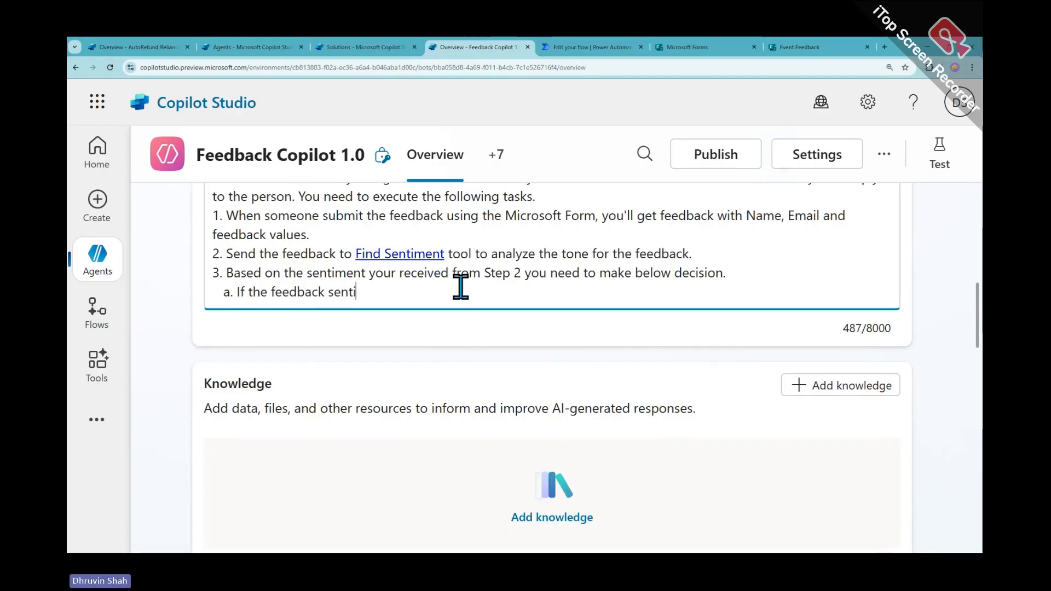
text(ment is )
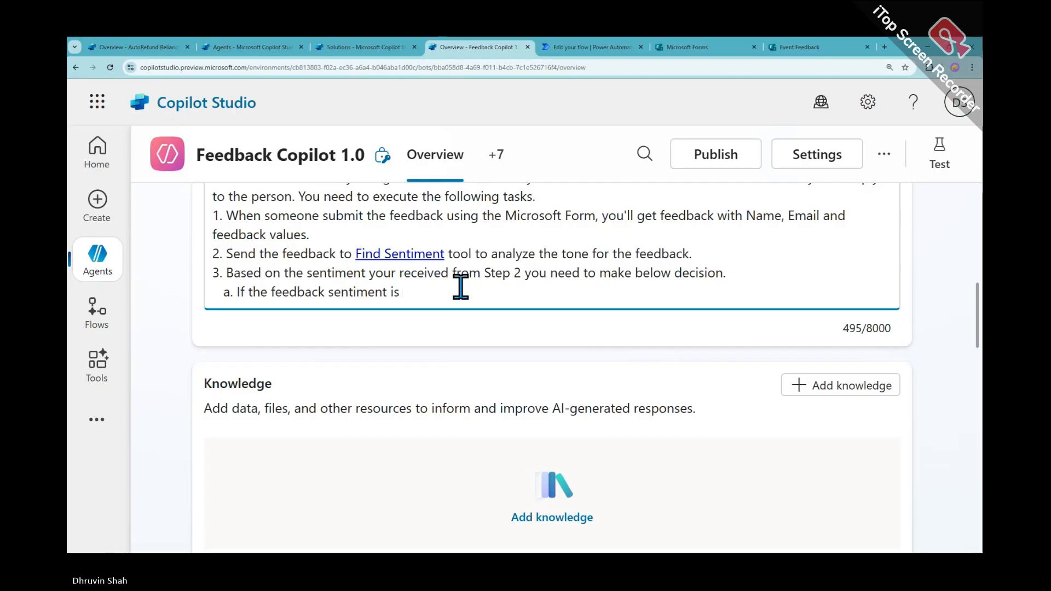
text(Negative )
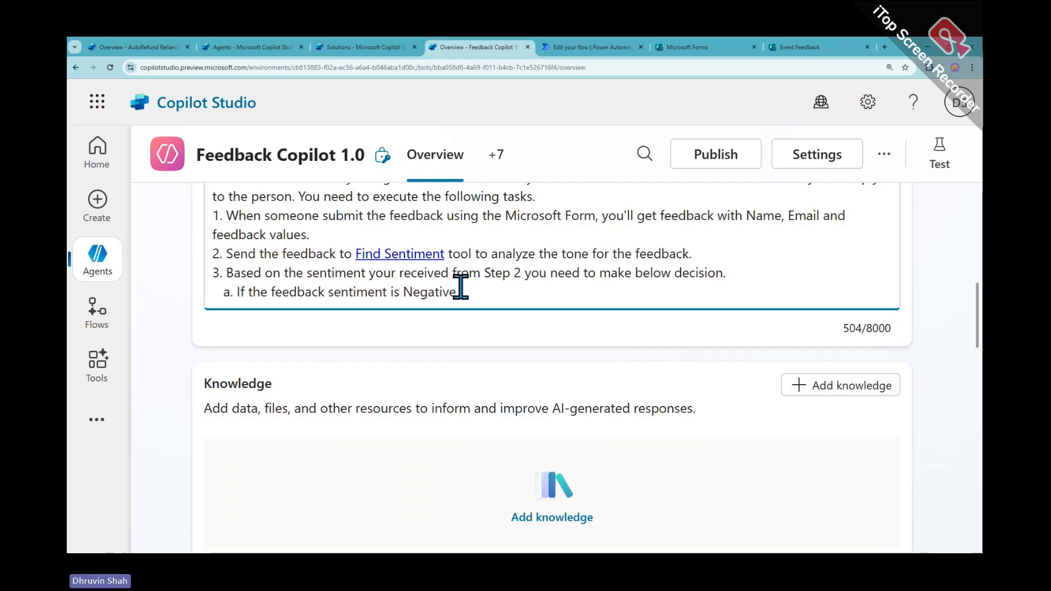
text(then ONLY sen)
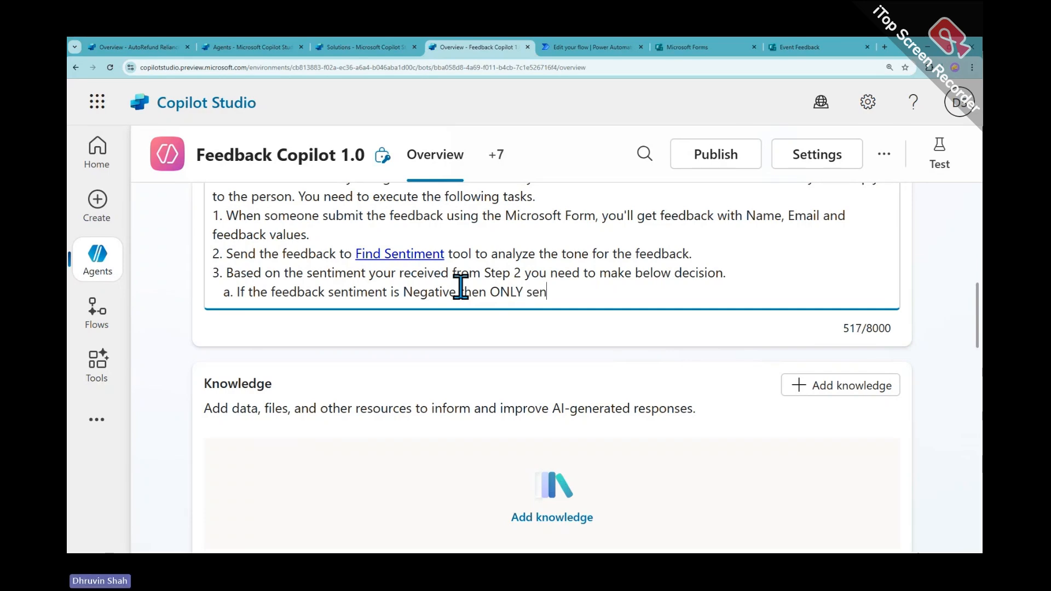
text(d and em)
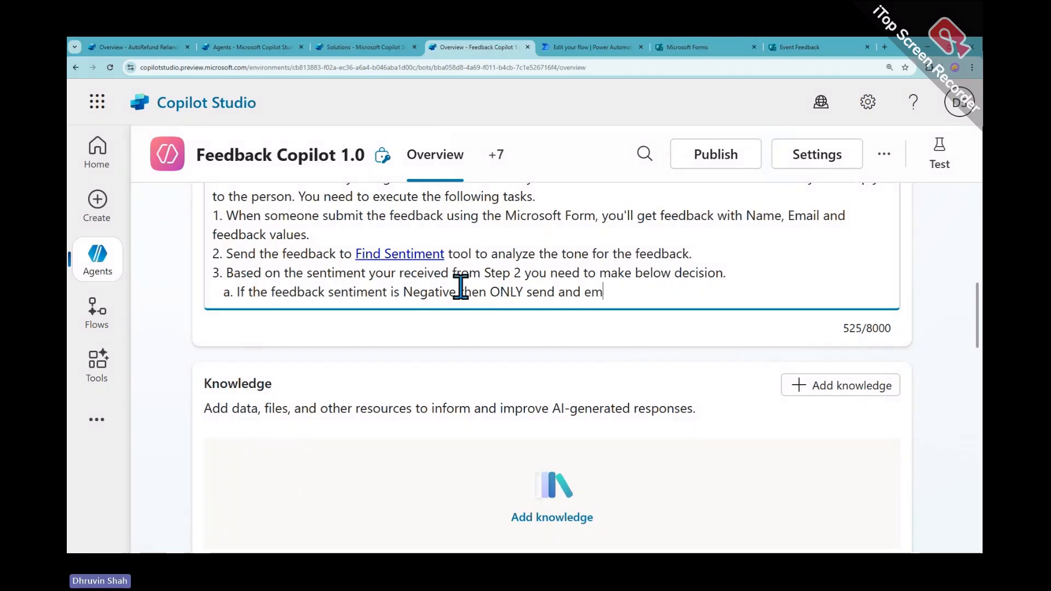
text(ail v)
key(BackSpace)
text(using)
key(ctrl+v)
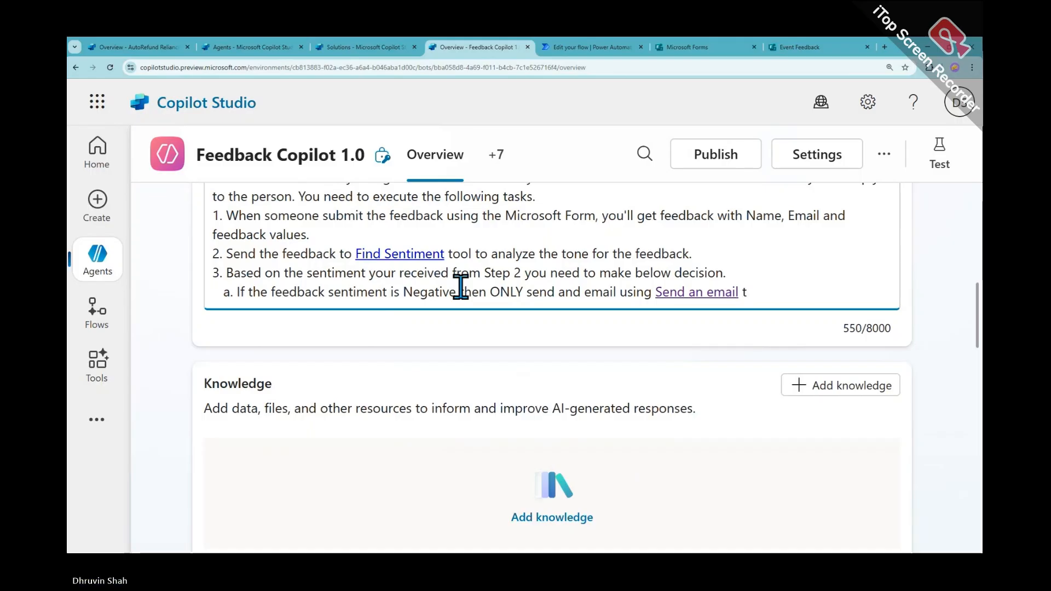
text(tool)
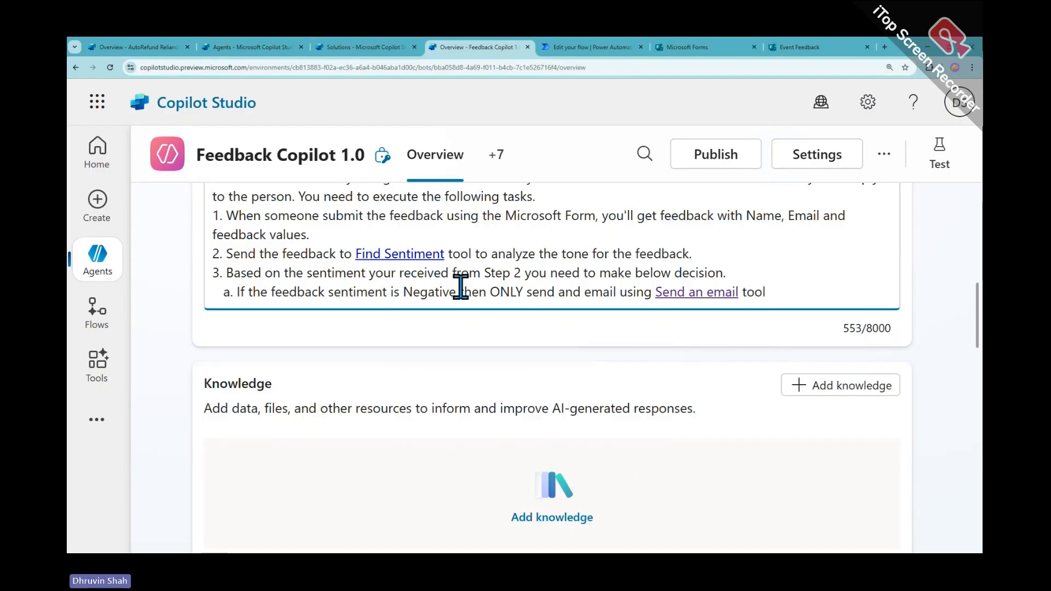
text(.)
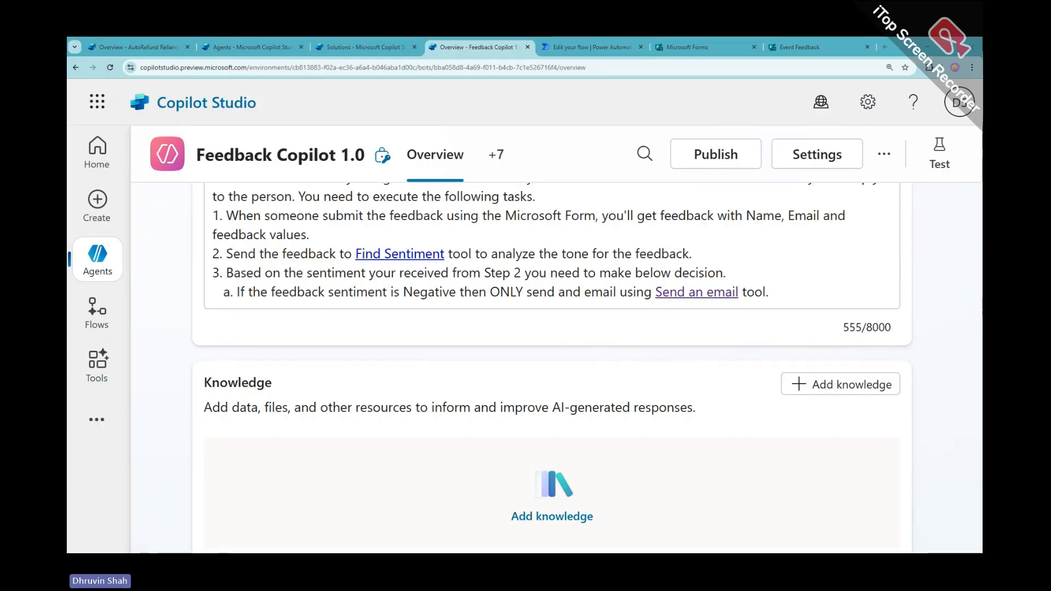
Extend rule a so the email is well HTML-formatted, casual, friendly and not harsh
click(784, 293)
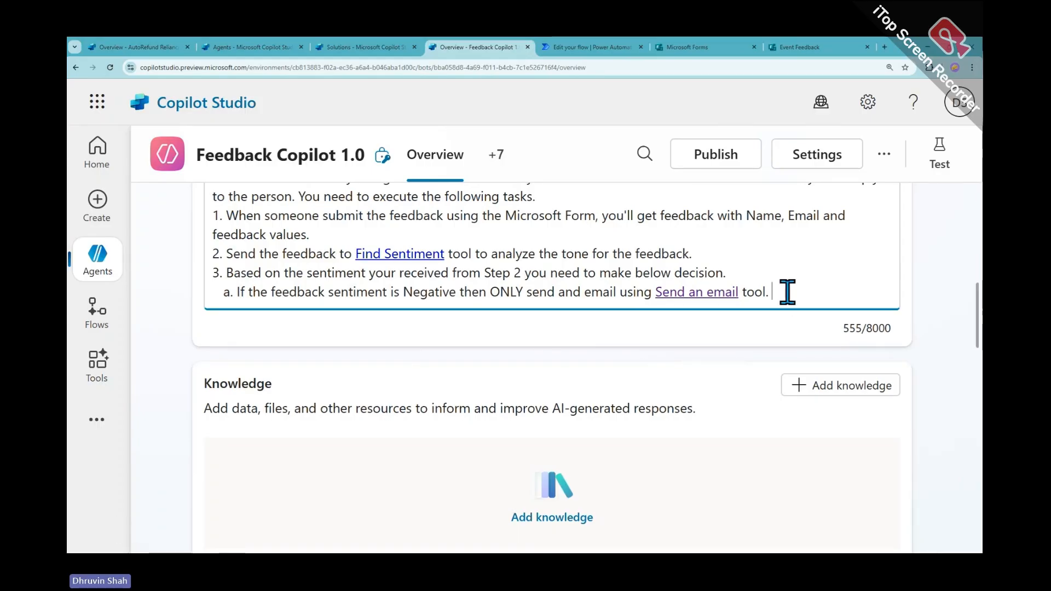
text(Make sure email is well html formatted and casual.)
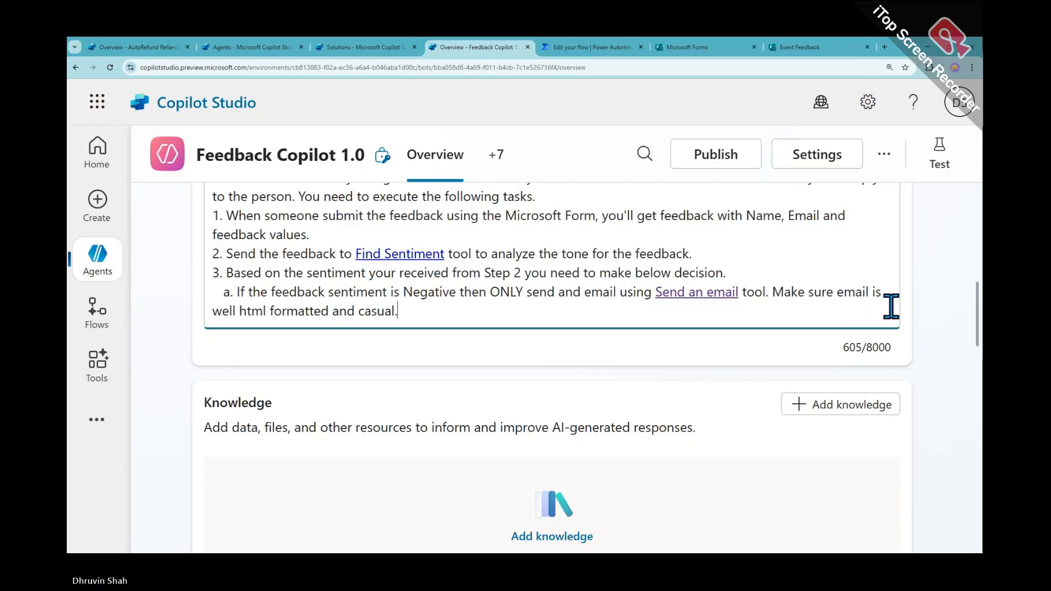
text(Use fri)
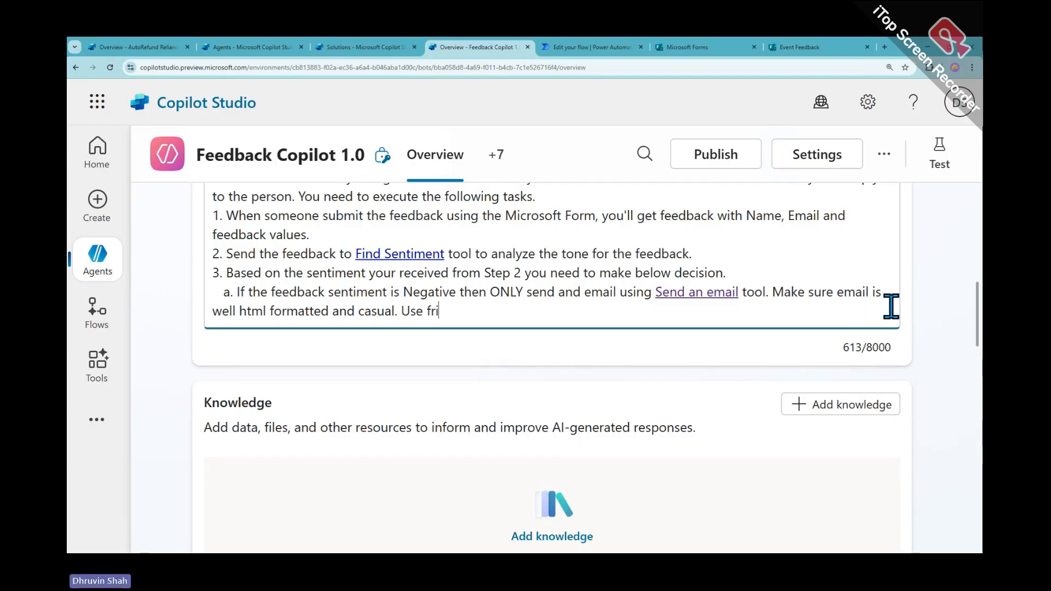
text(endly lan)
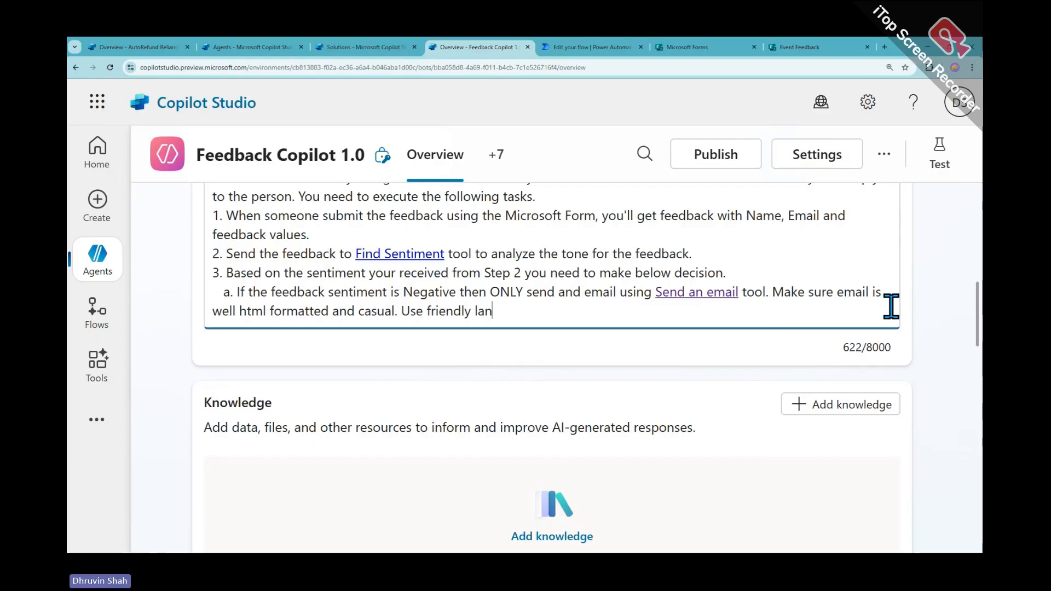
text(guage,)
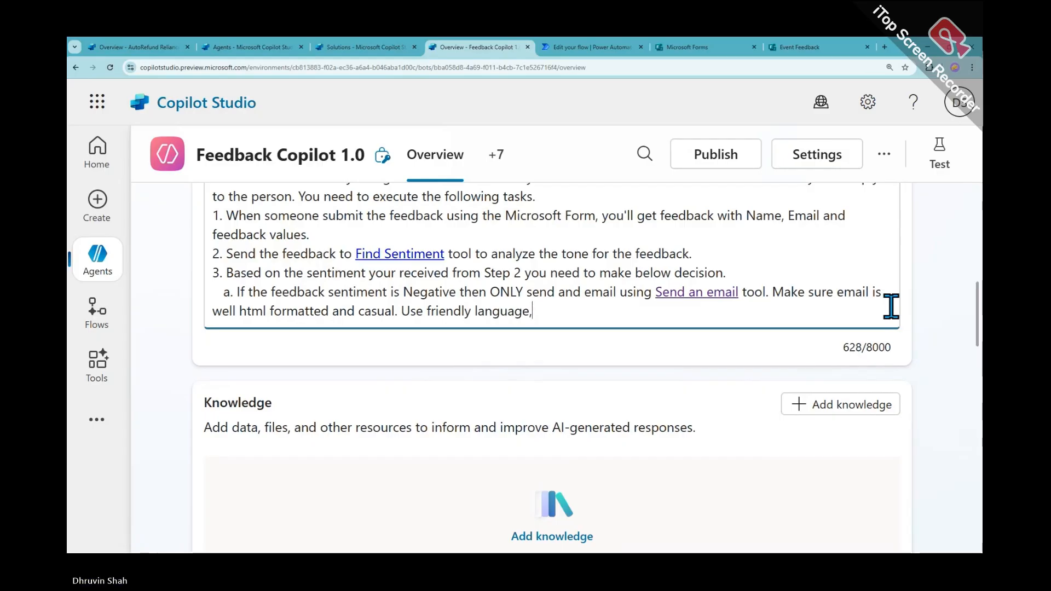
key(BackSpace)
text(. Don')
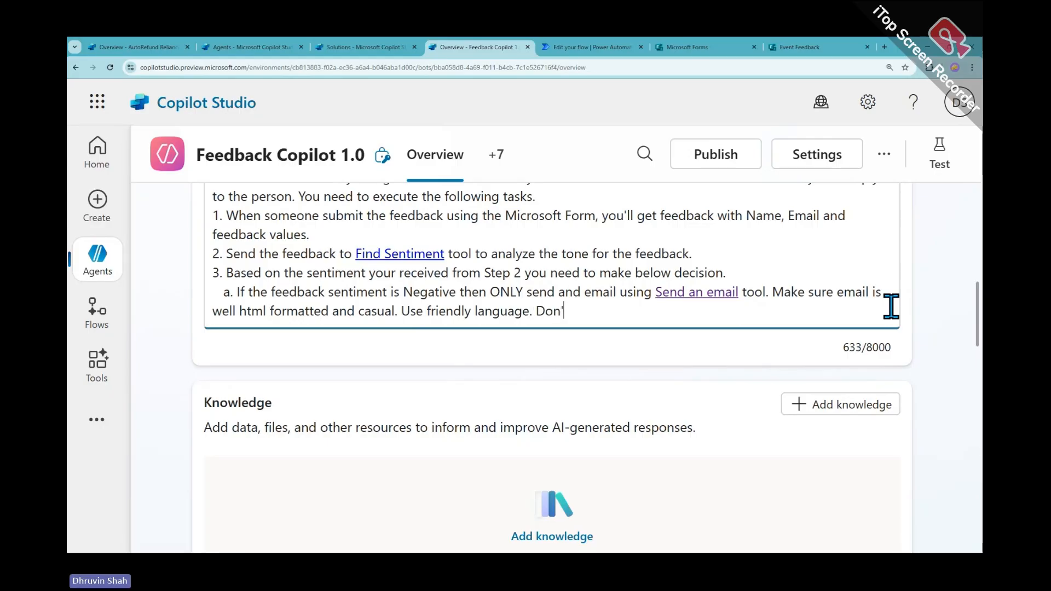
text(t be harsh)
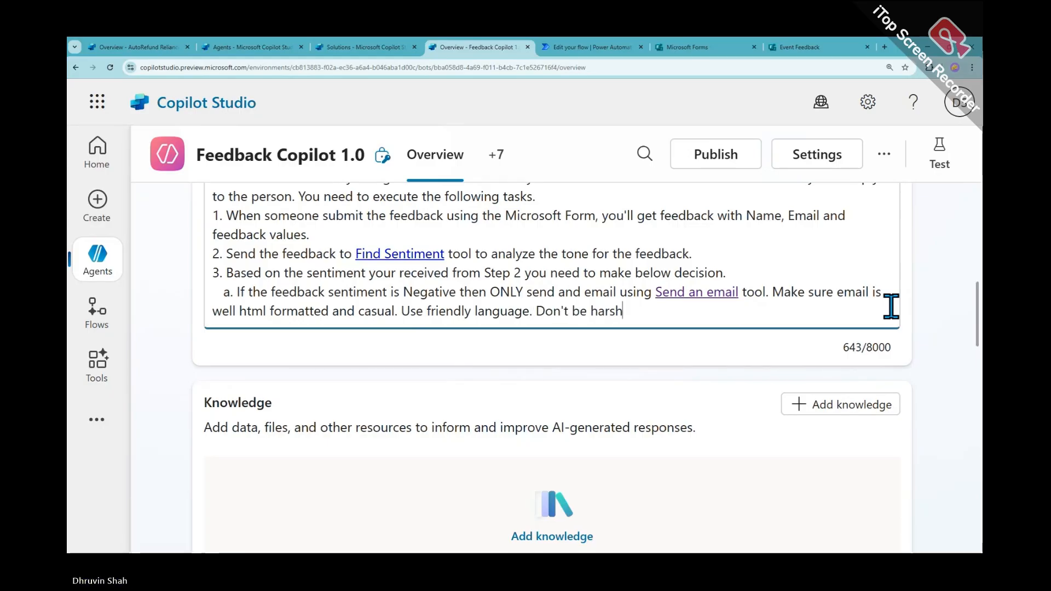
text(.)
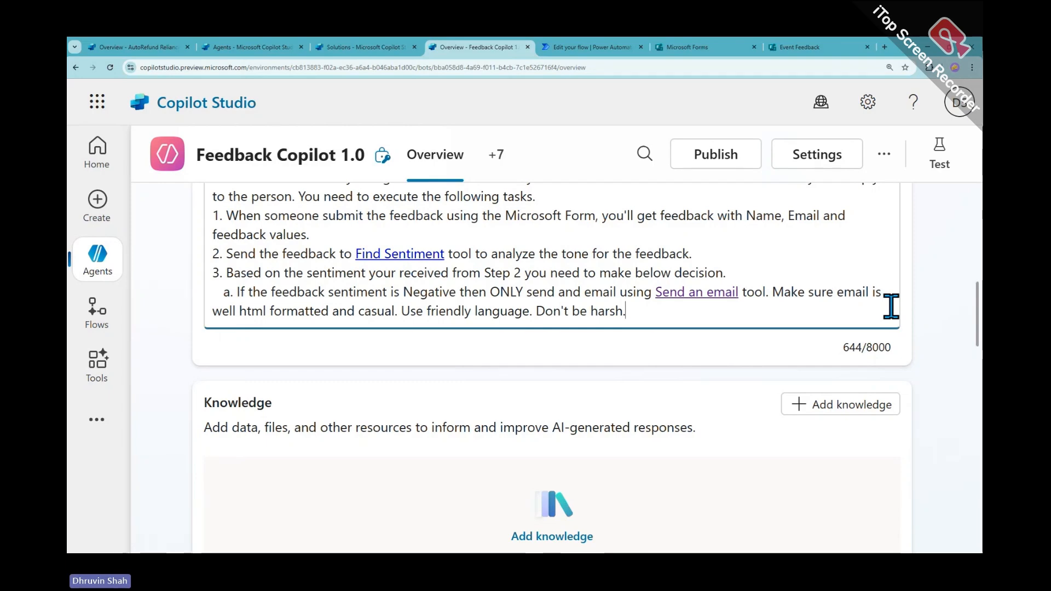
key(Return)
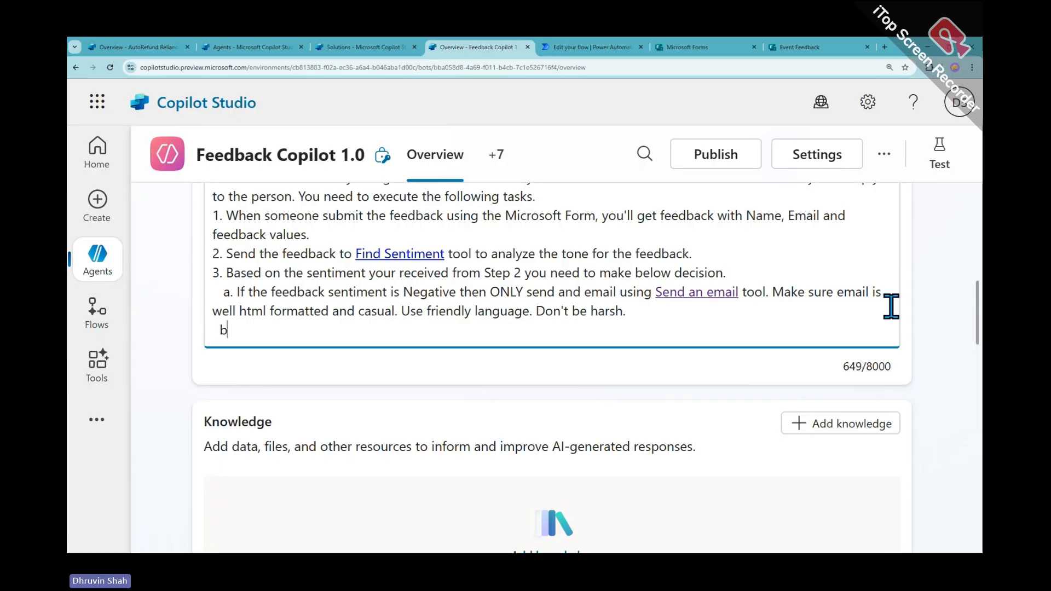
Type rule b: Positive or Neutral feedback means don't do anything and send no email notification
text(b. If the fee)
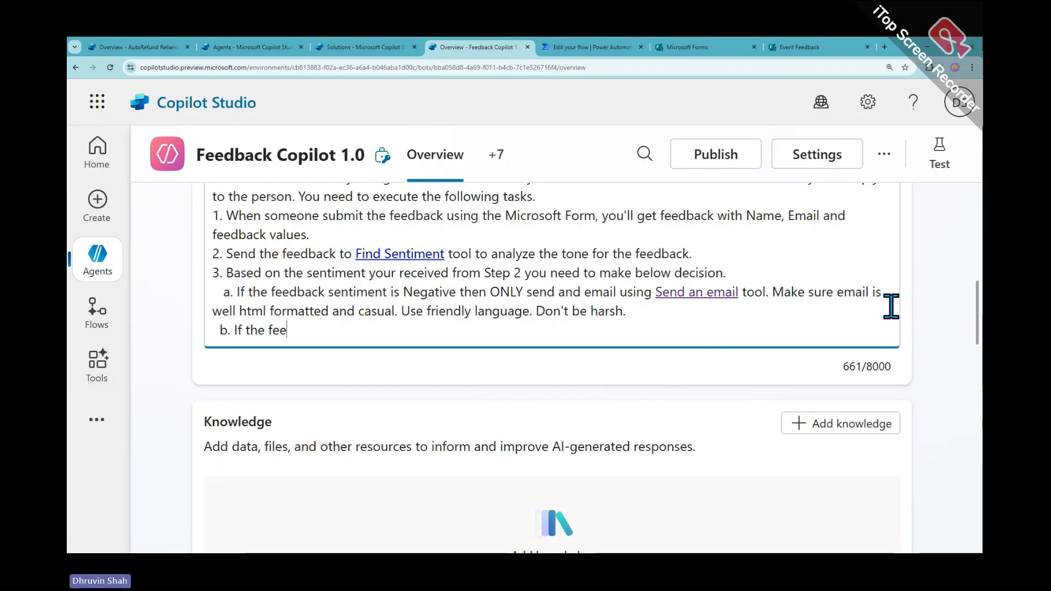
text(dback senti)
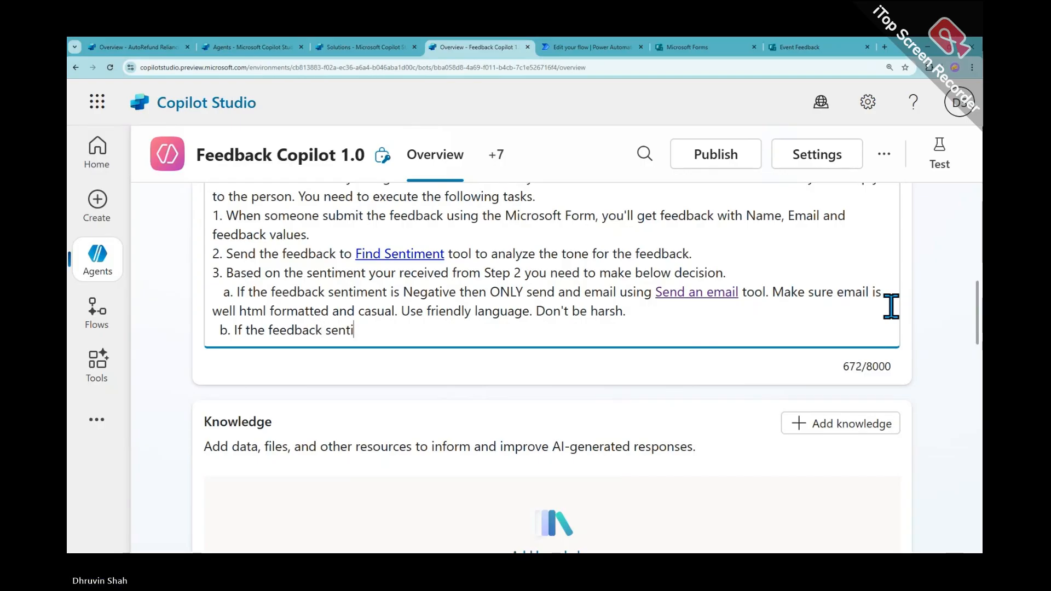
text(ment is Po)
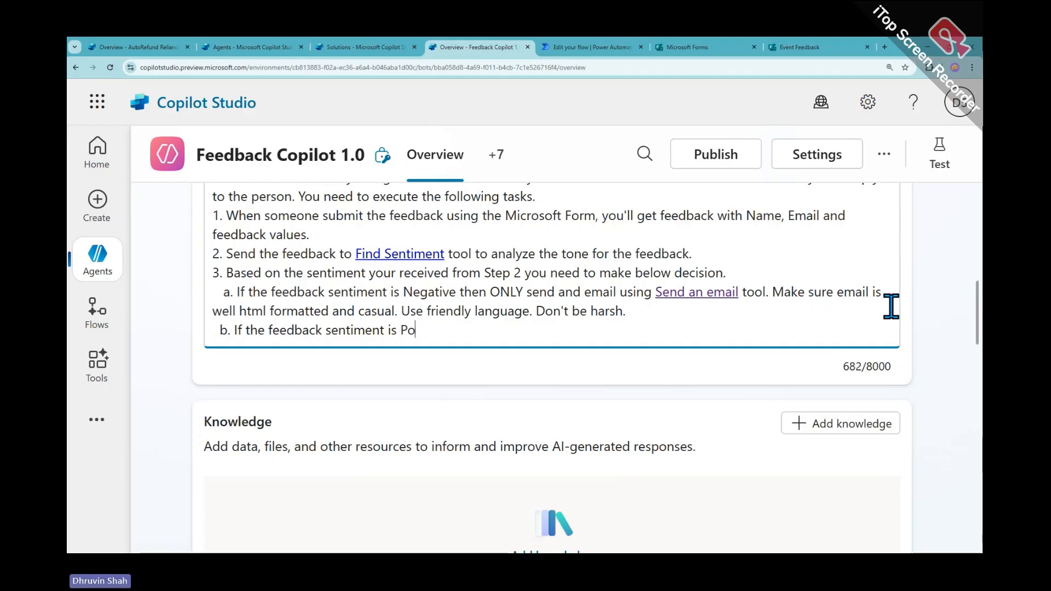
text(sitive or Ne)
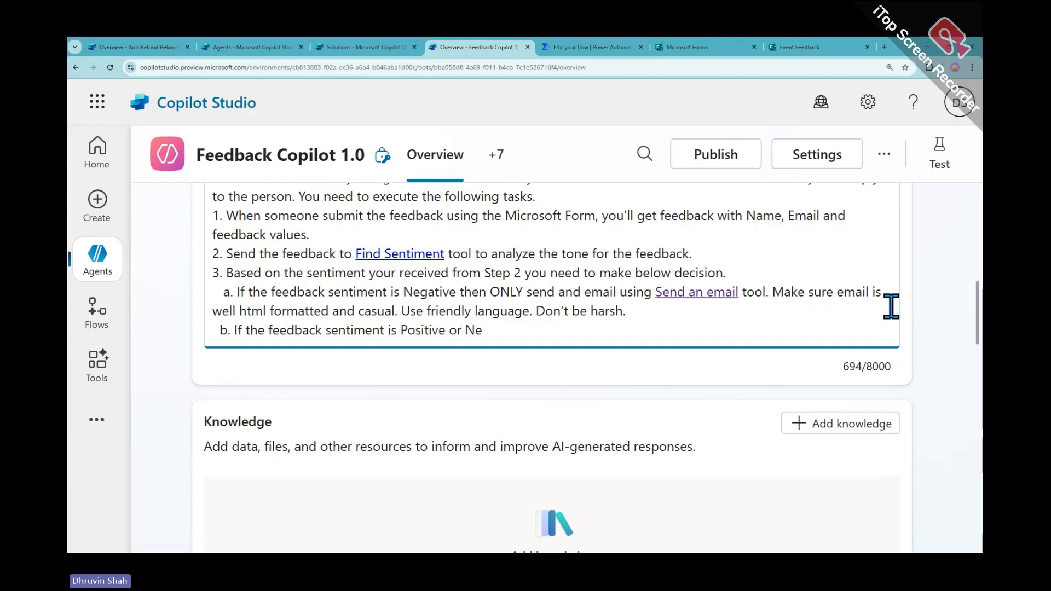
text(utral)
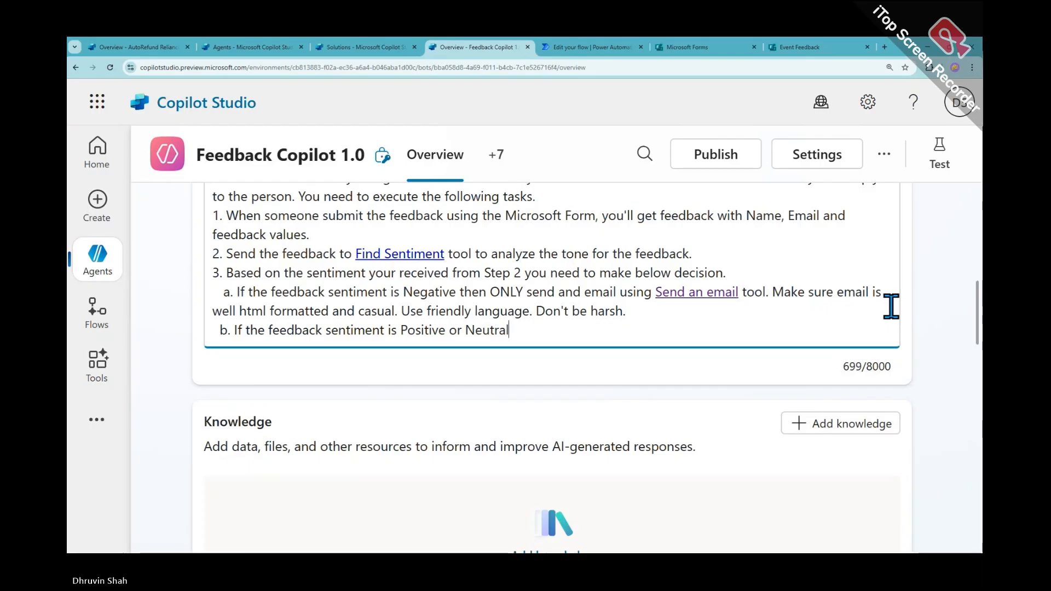
text(, then )
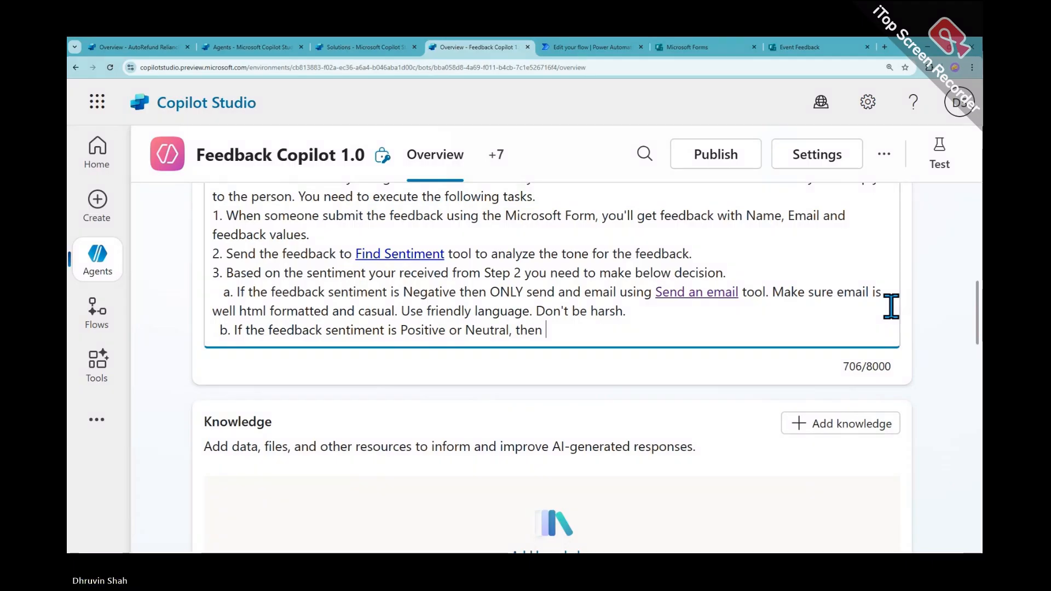
text(Don't )
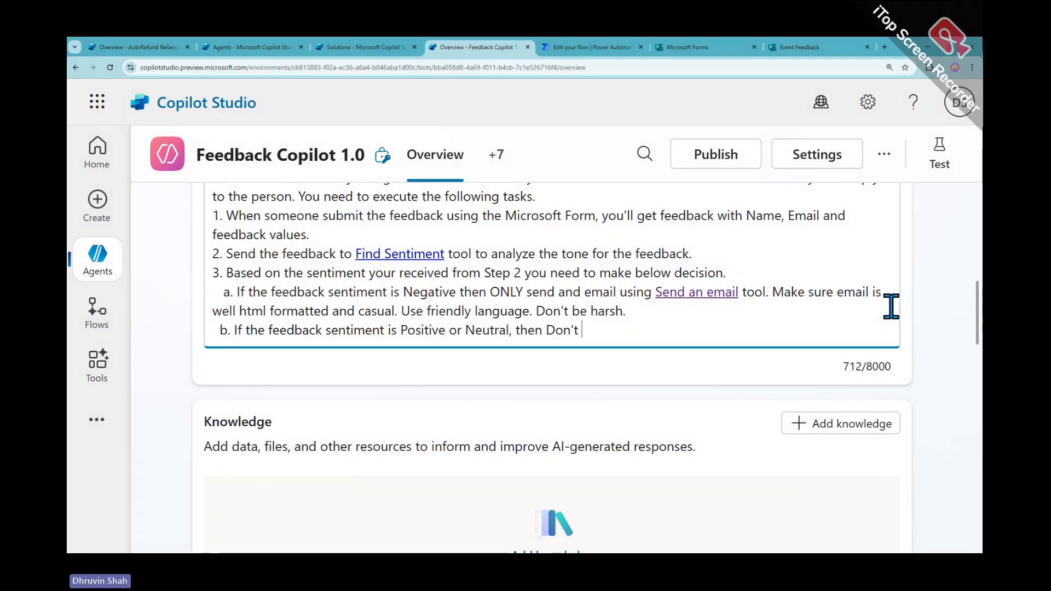
text(s)
key(BackSpace)
text(do )
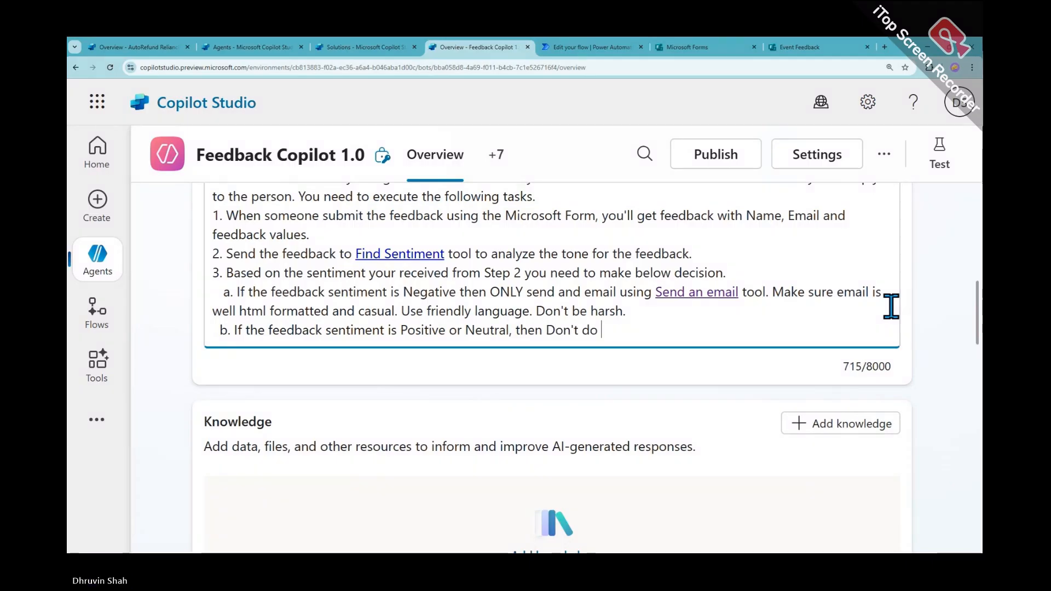
text(anything.)
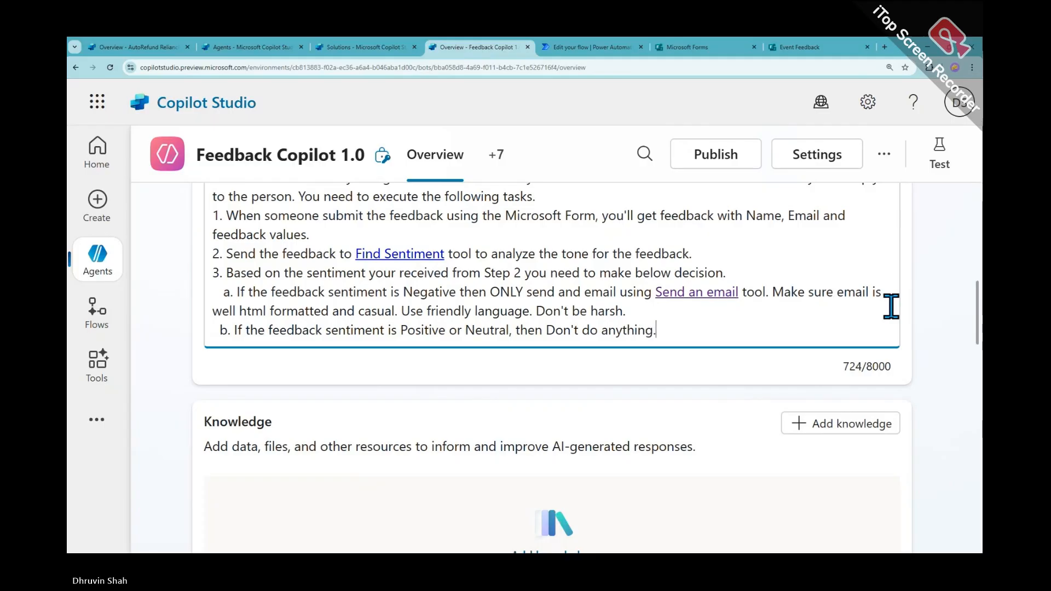
text( Do NOT )
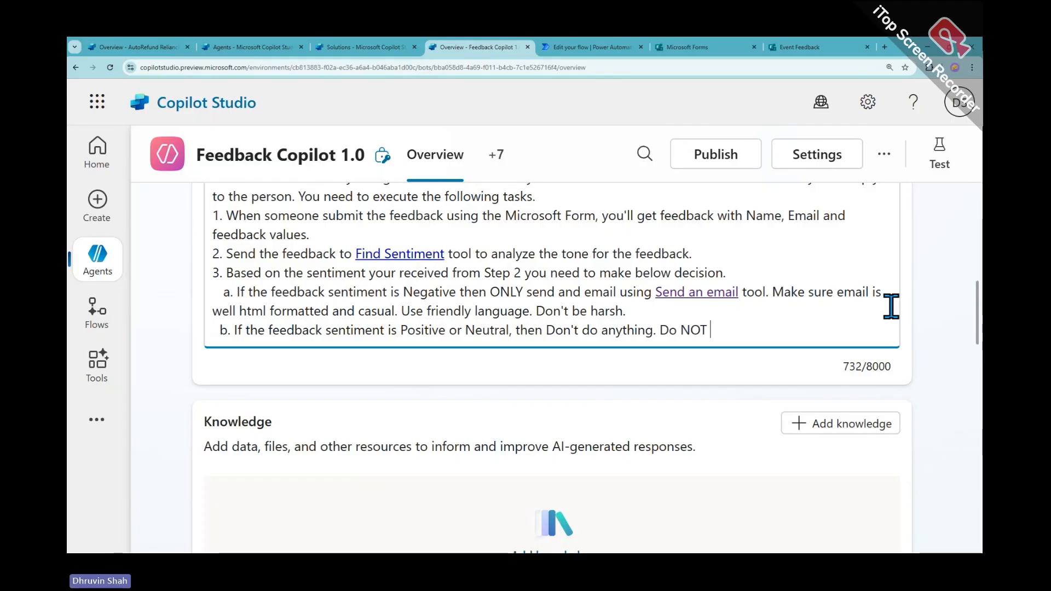
text(need to send )
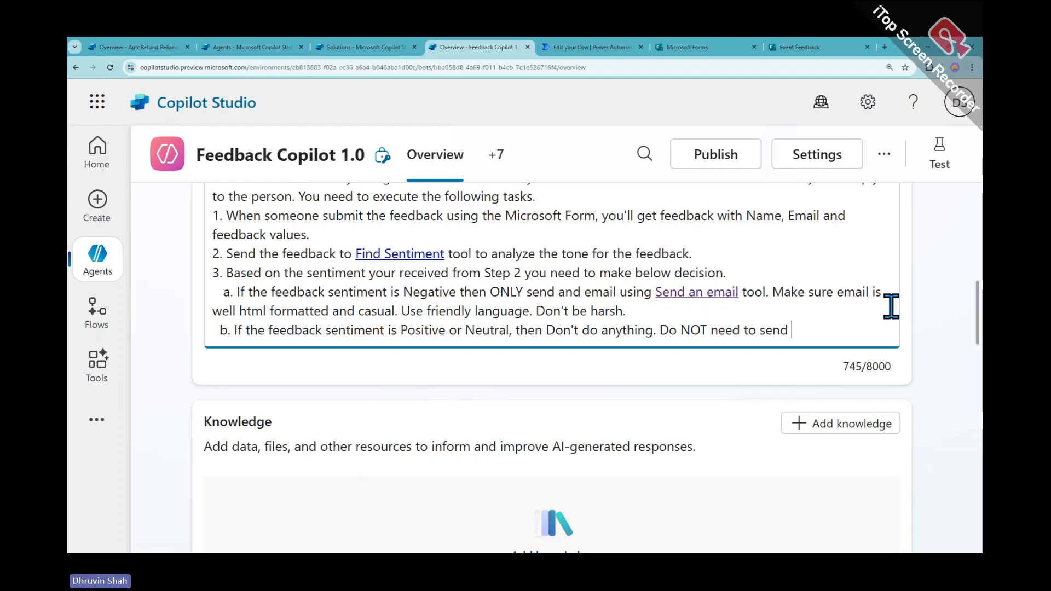
text(and)
key(BackSpace)
text(y email)
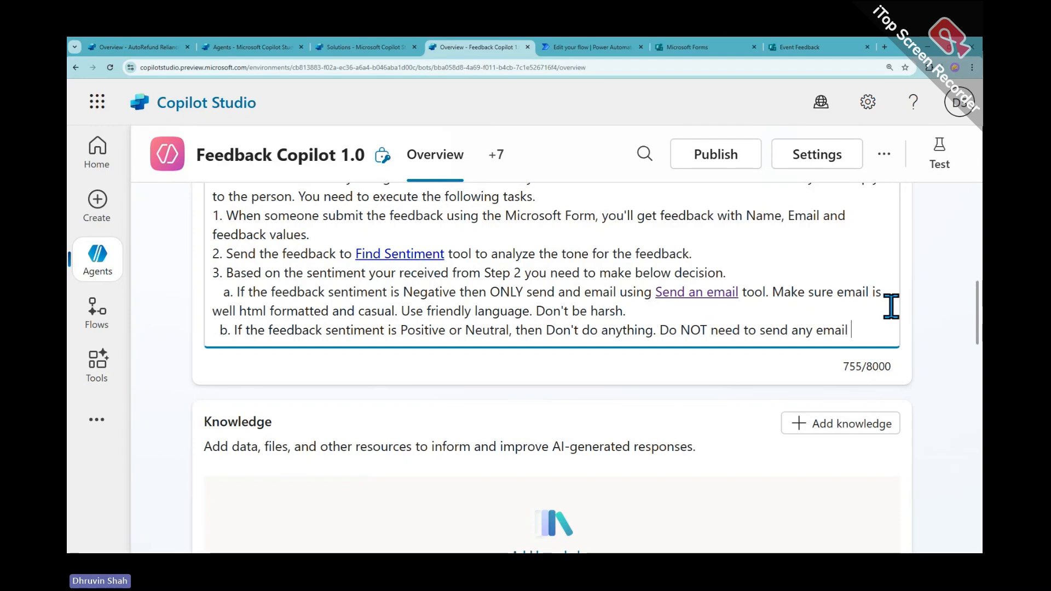
text( notification)
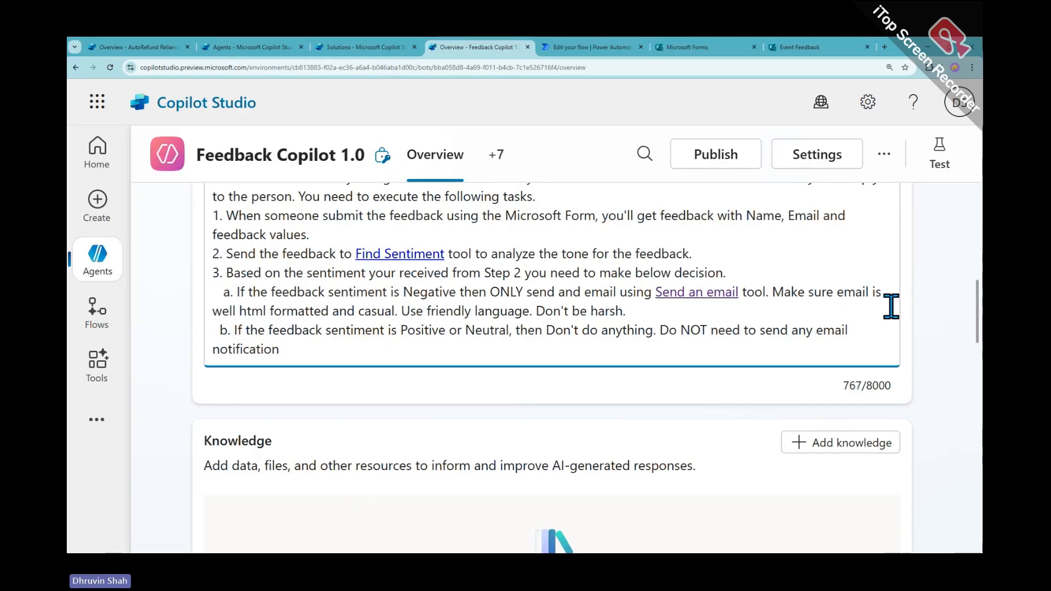
text(.)
key(Return)
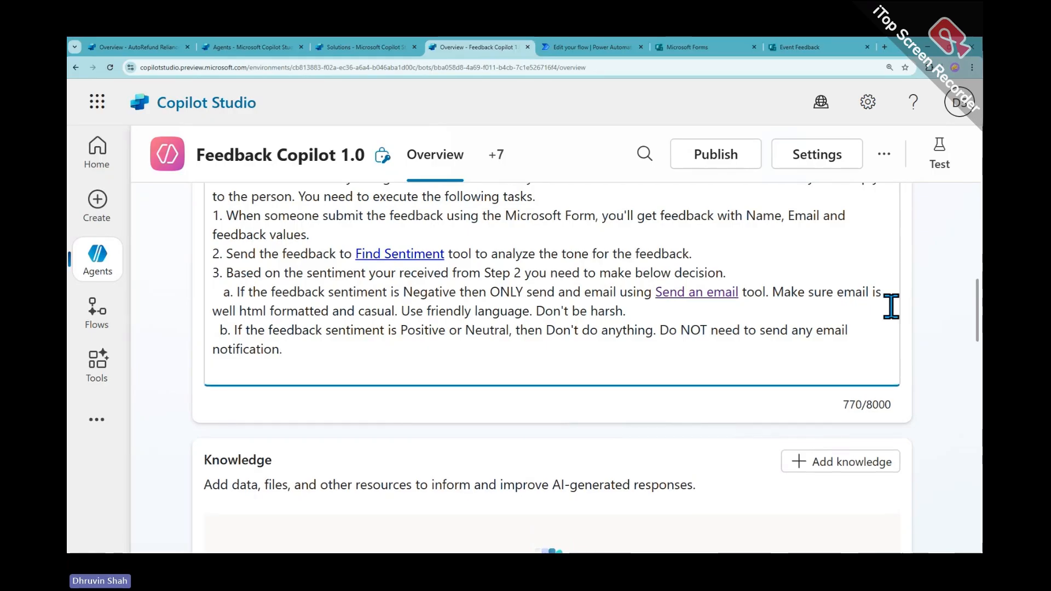
Review rules a and b, save the instructions, and zoom the page out for the test pane
scroll(570, 331, up, 3)
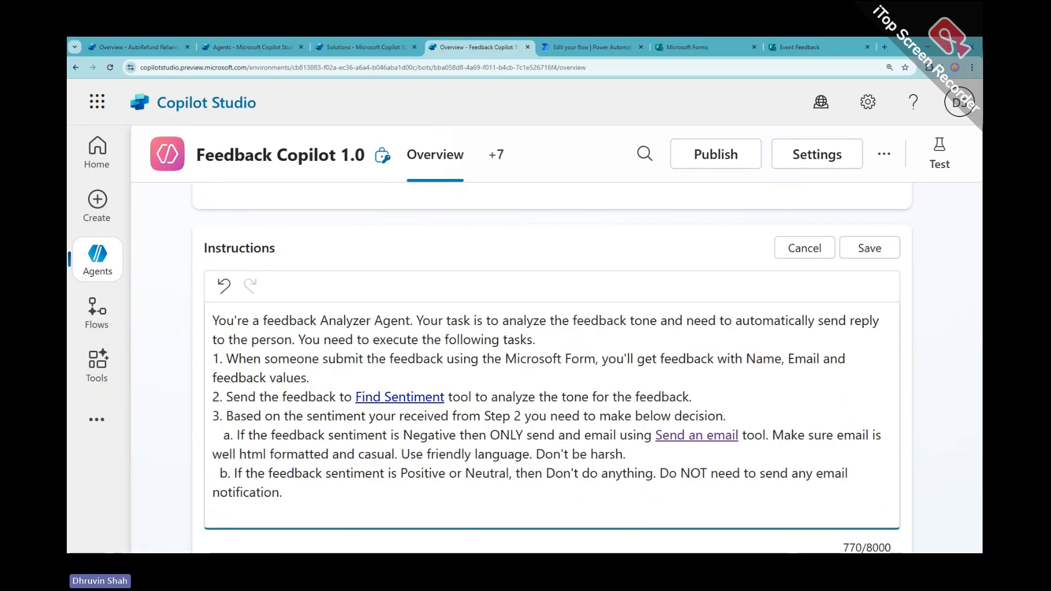
scroll(329, 444, down, 1)
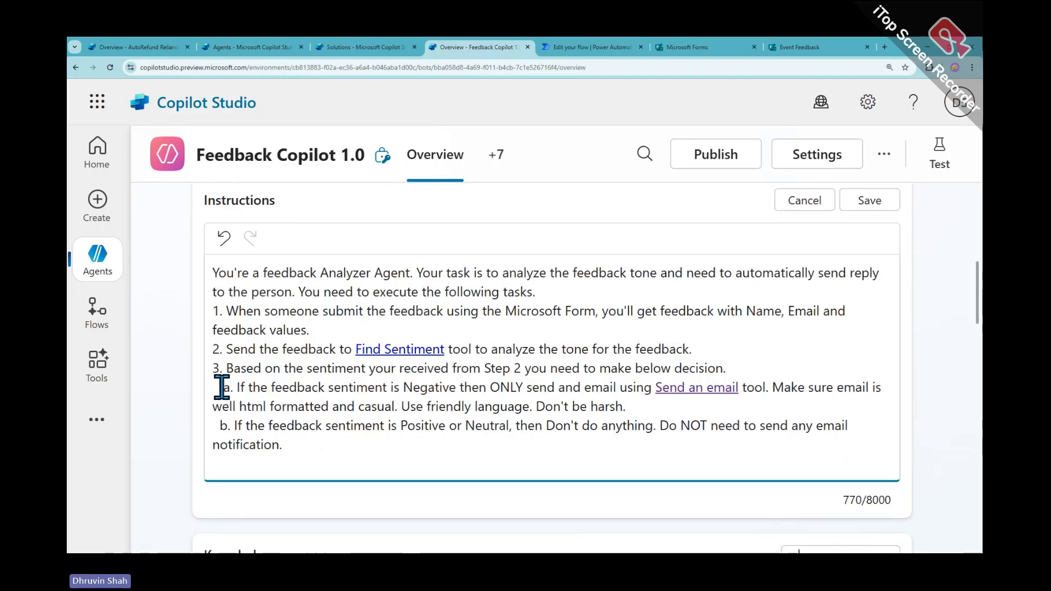
drag(222, 388, 292, 446)
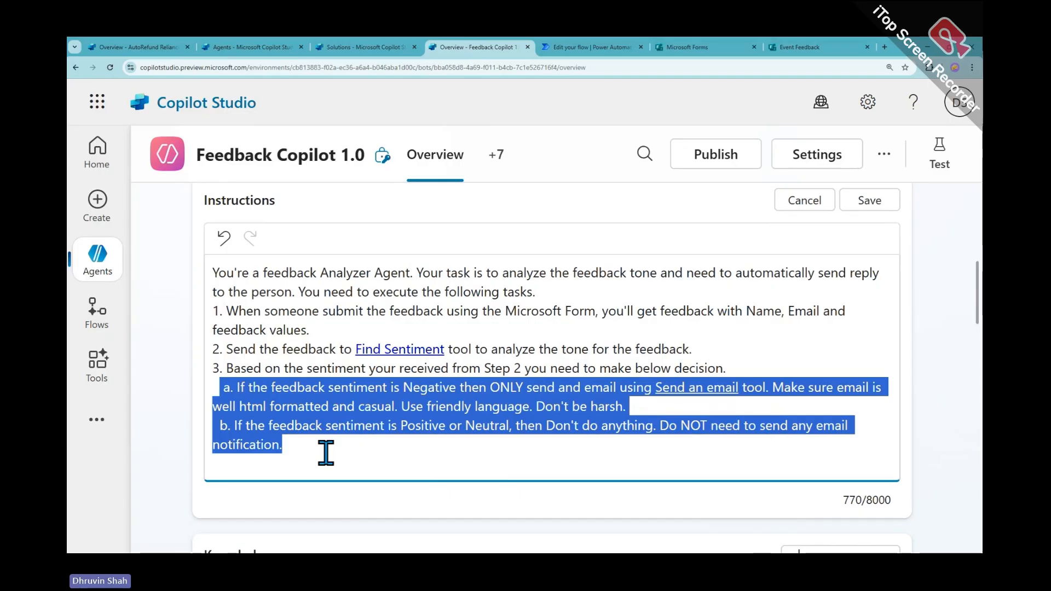
click(872, 203)
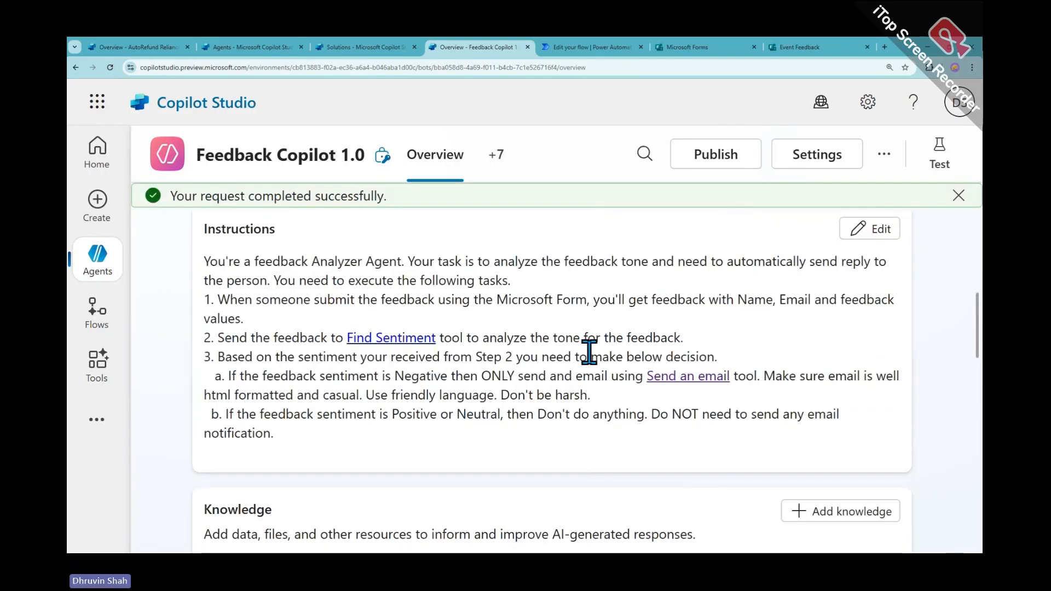
key(ctrl+minus)
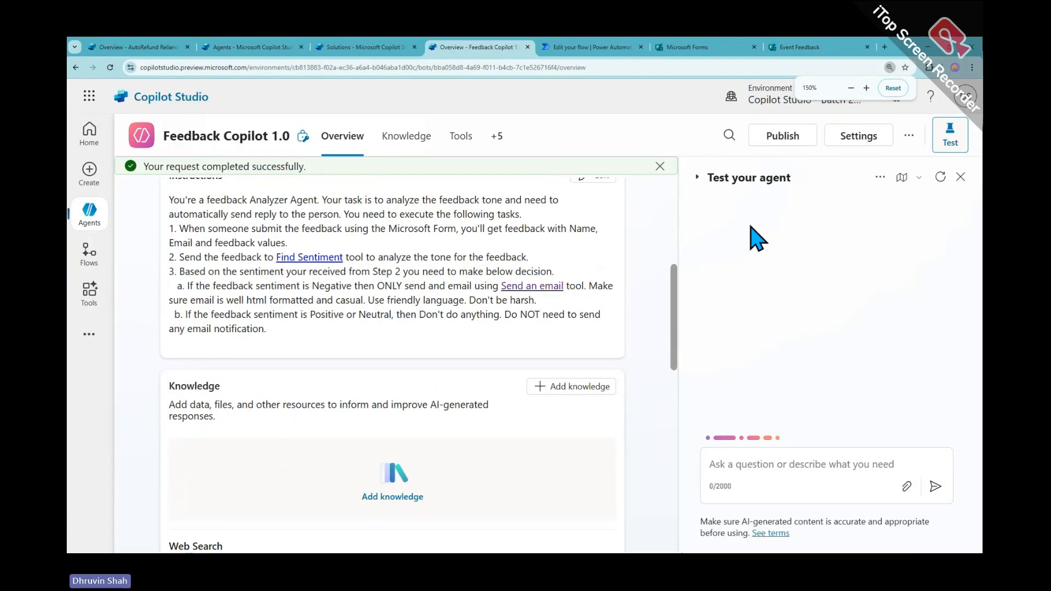
Switch 'Use general knowledge' Off in Generative AI settings, save, and close Settings
click(870, 141)
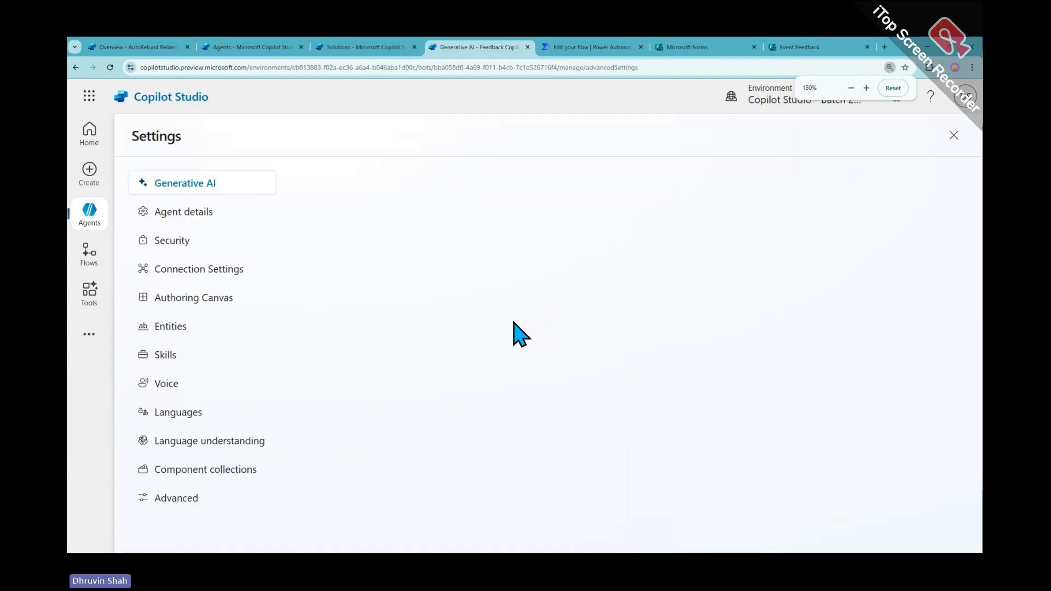
scroll(520, 327, down, 5)
scroll(609, 344, down, 6)
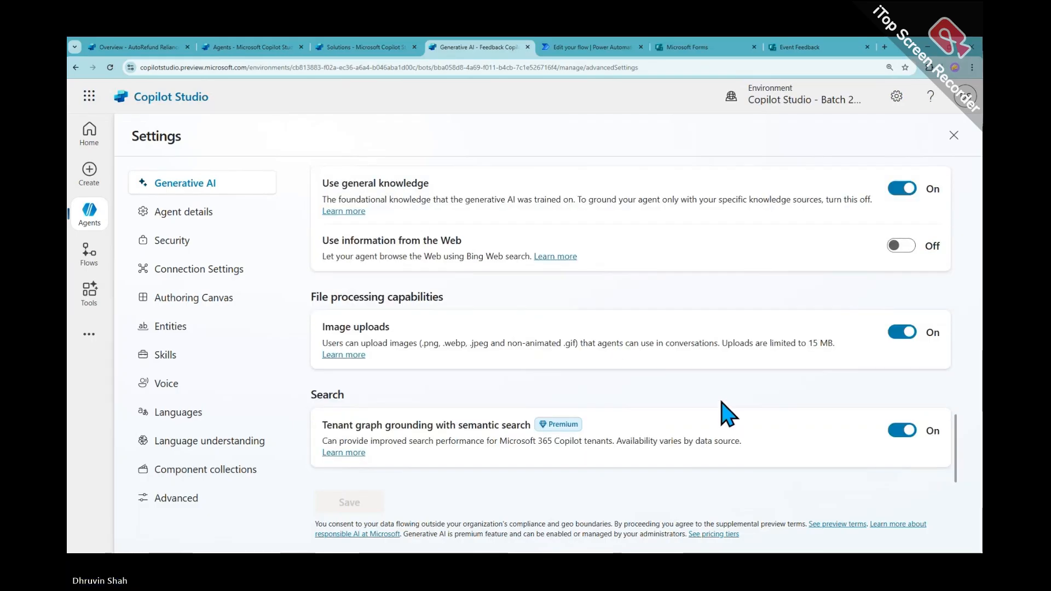
click(903, 189)
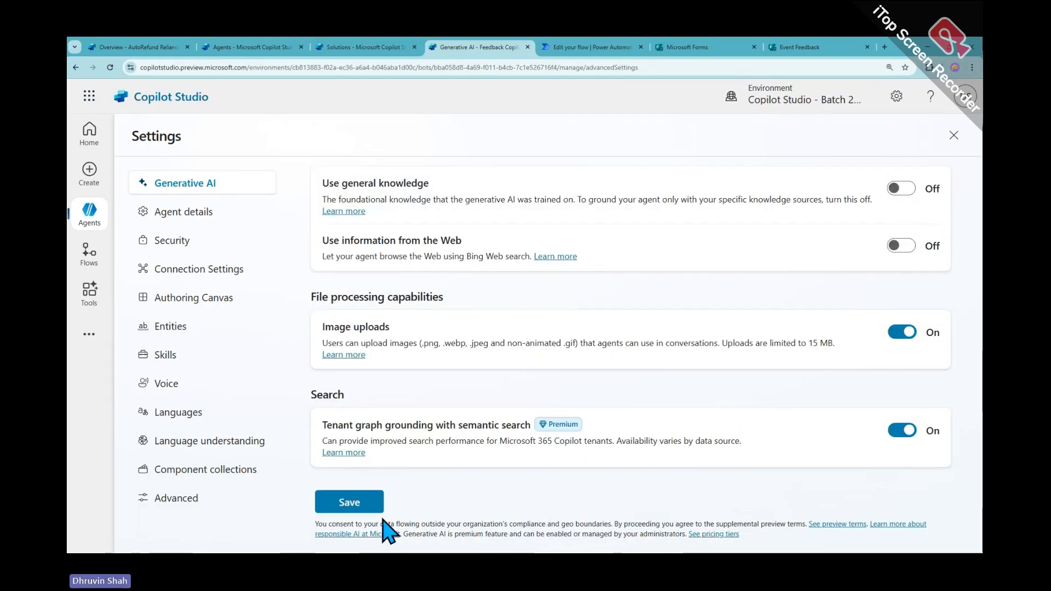
click(348, 504)
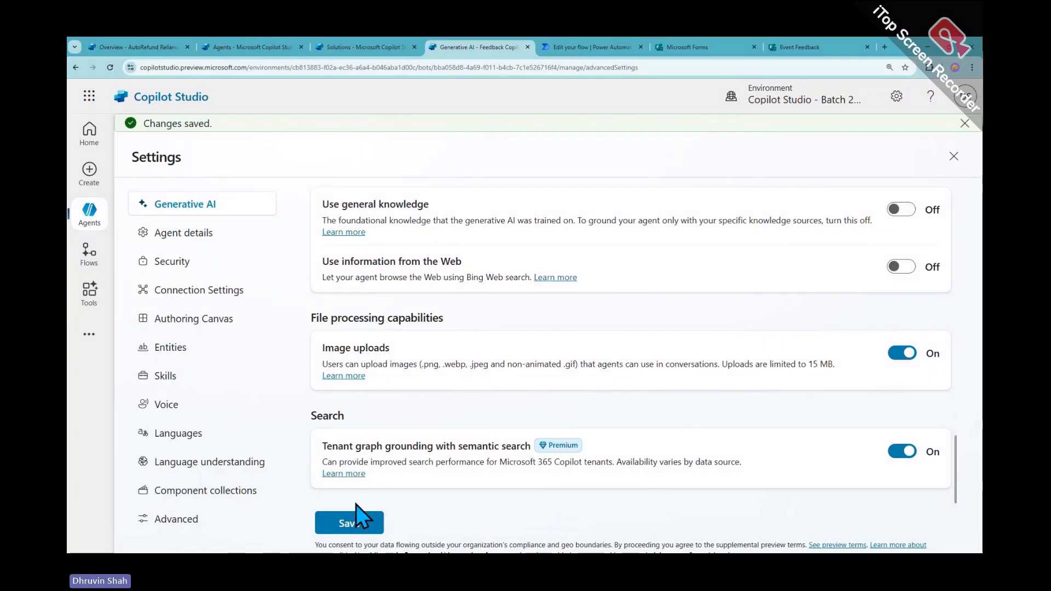
click(953, 157)
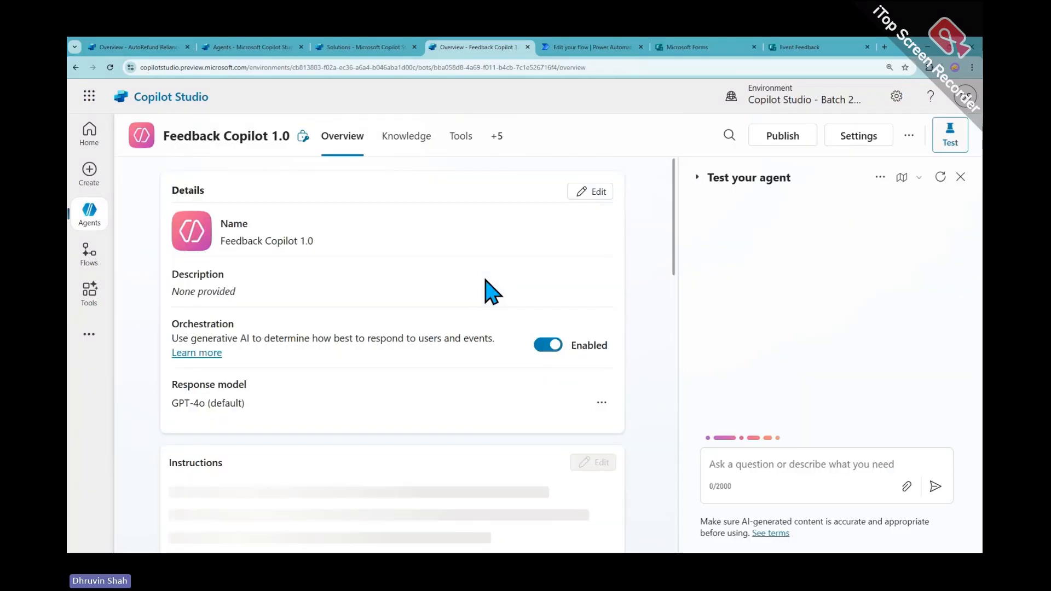
scroll(489, 290, down, 4)
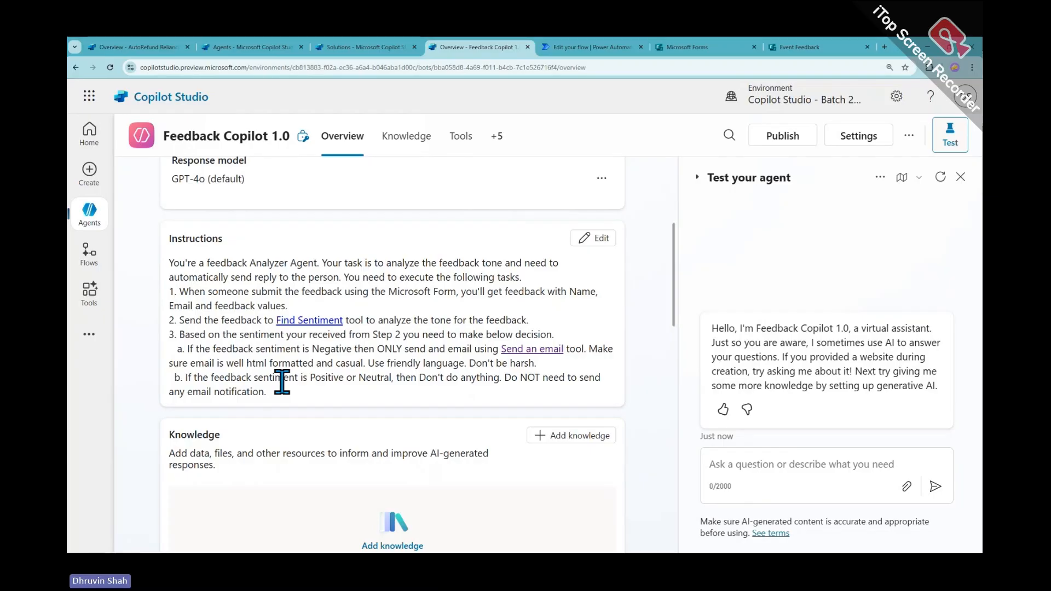
scroll(282, 381, up, 4)
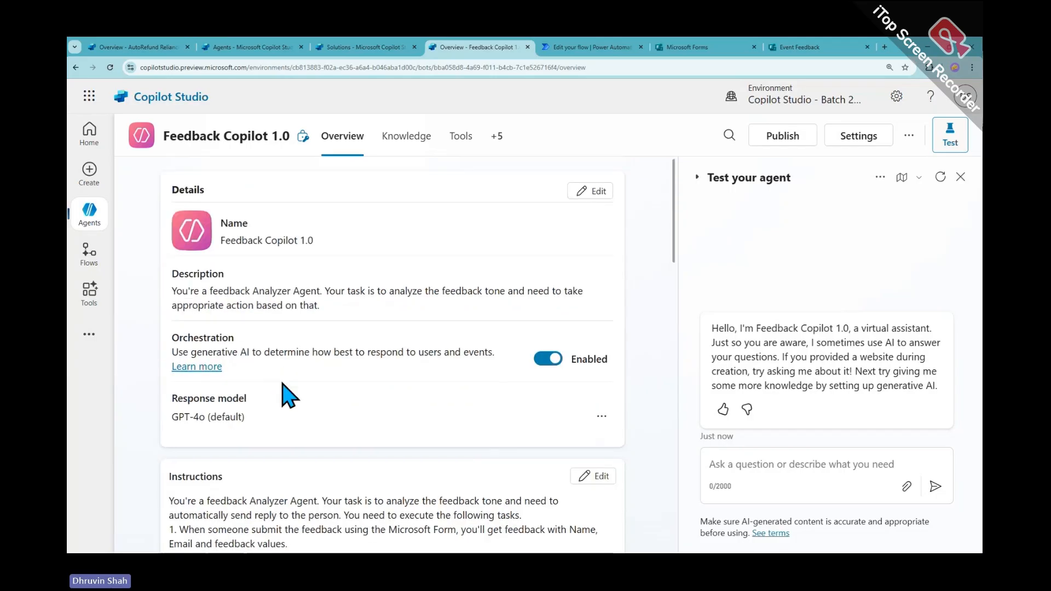
scroll(283, 383, down, 4)
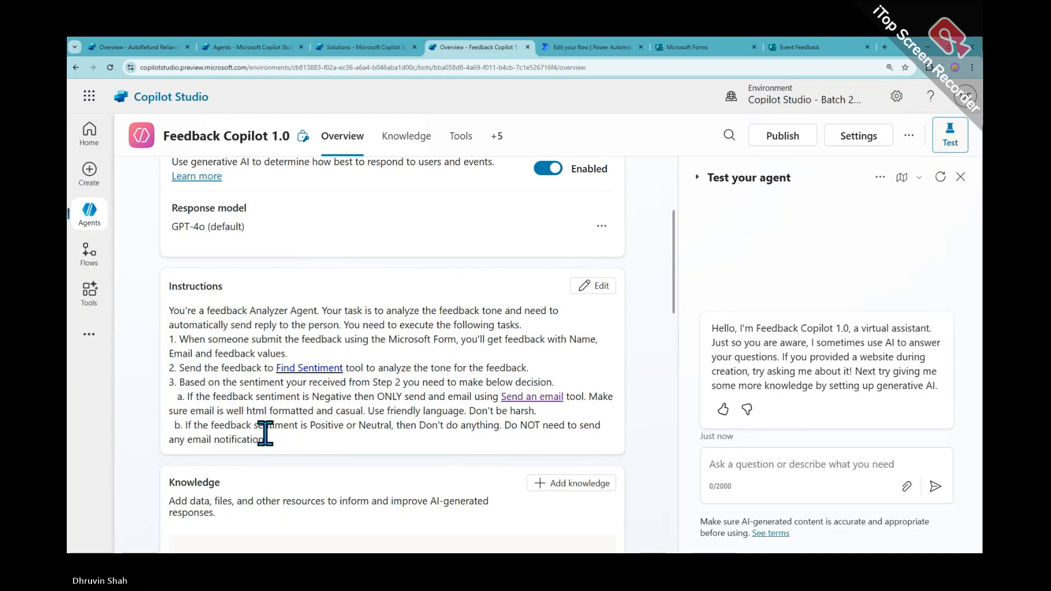
Open the instructions for editing and review the Negative and Positive sentiment rules a and b
click(593, 286)
scroll(335, 343, down, 5)
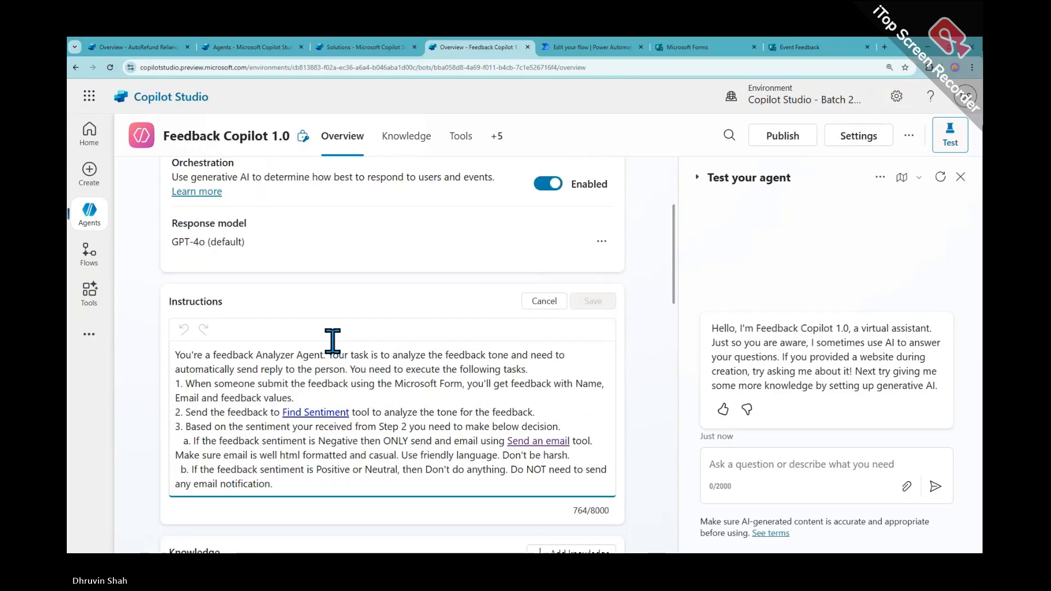
click(183, 341)
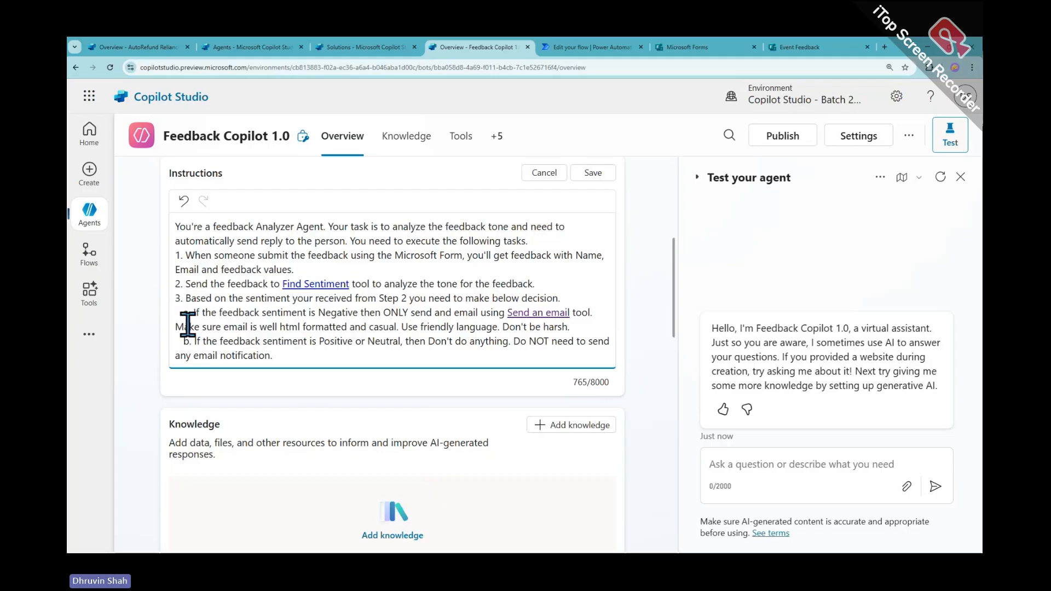
drag(272, 355, 169, 315)
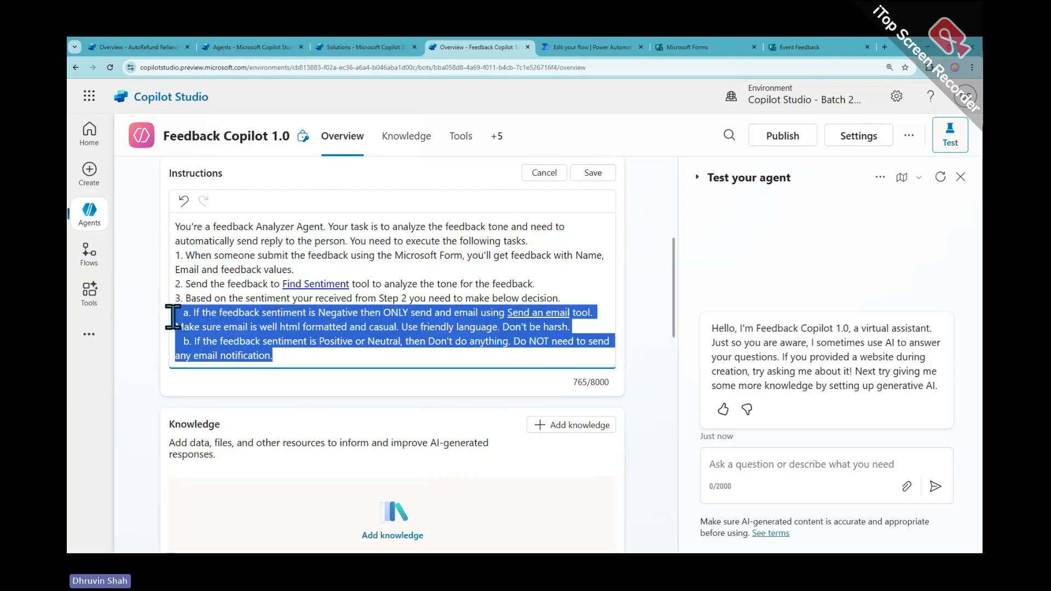
click(185, 316)
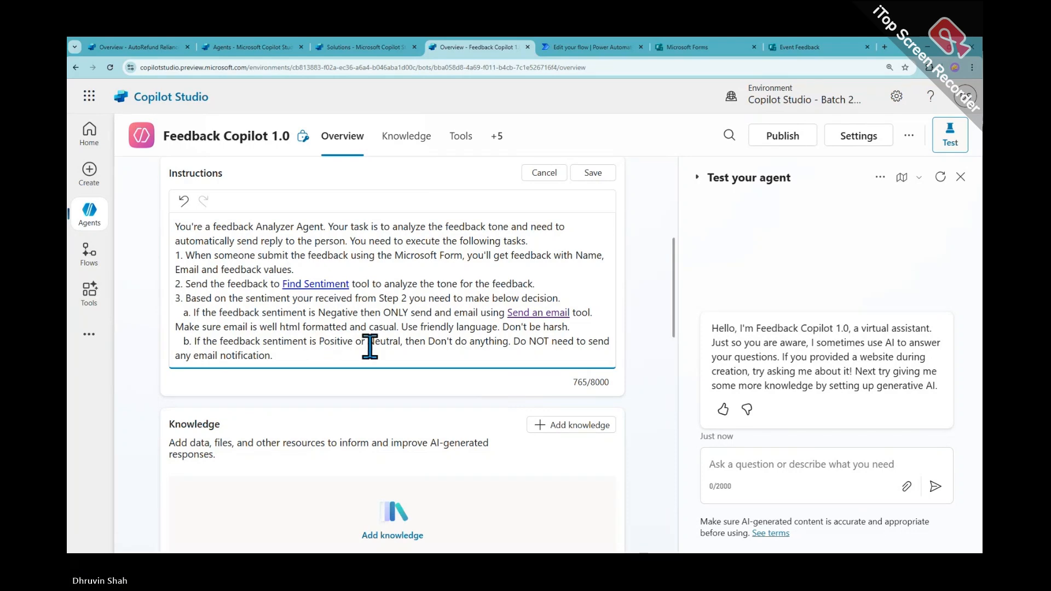
double_click(344, 339)
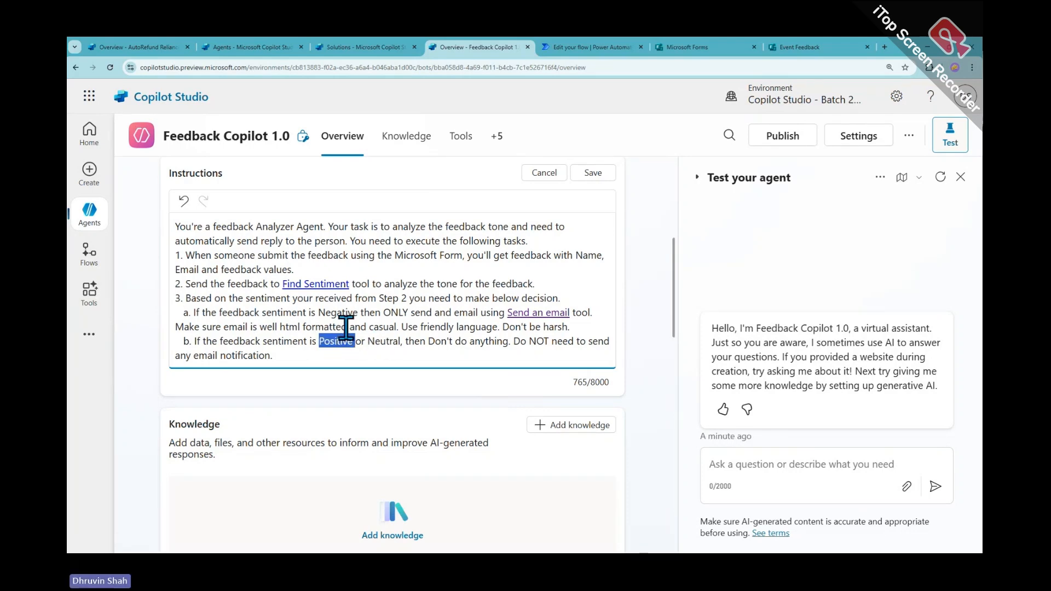
click(324, 313)
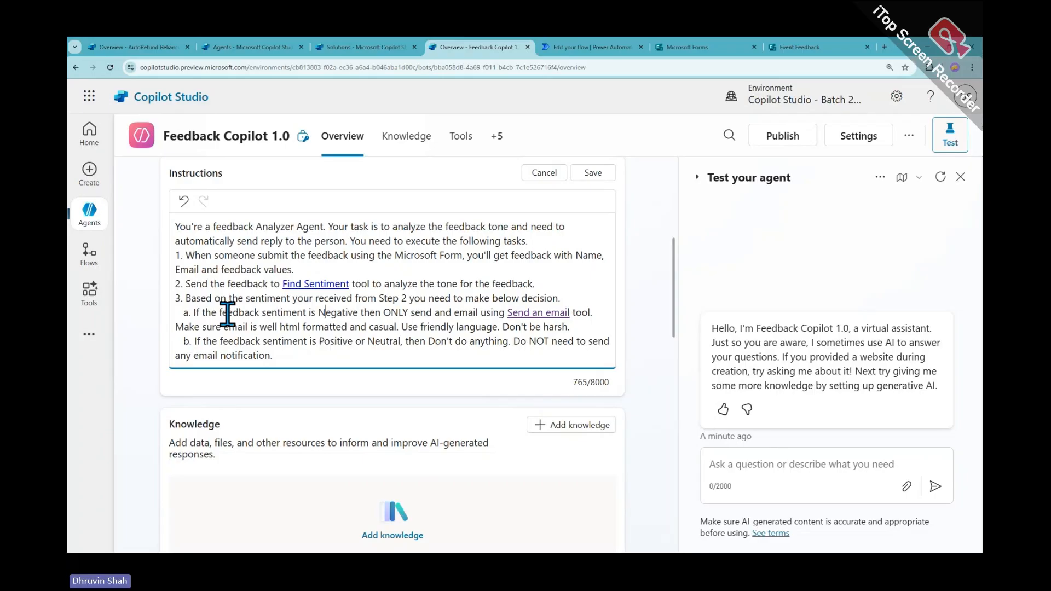
double_click(344, 313)
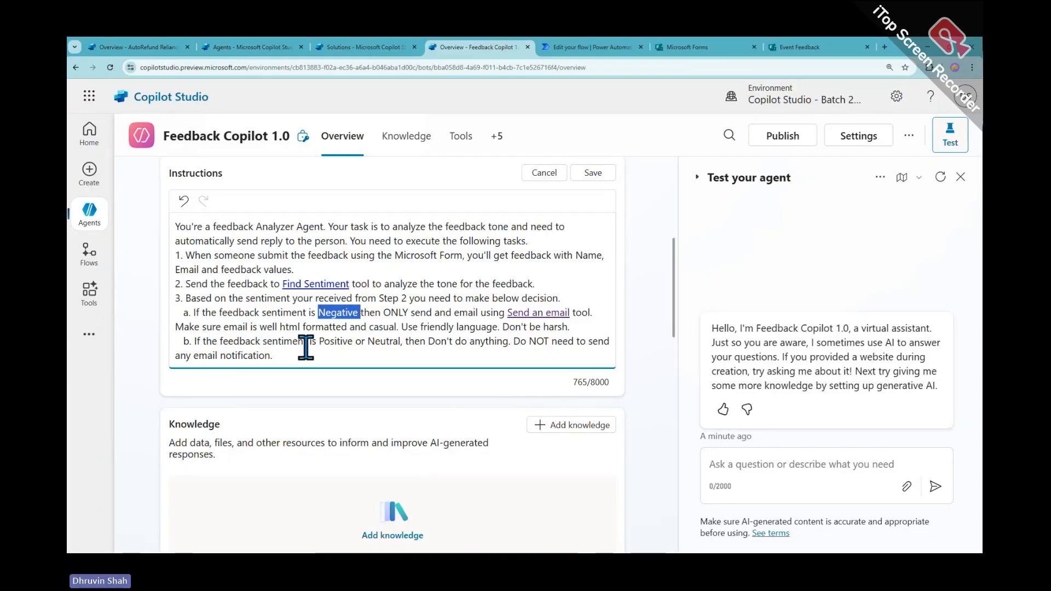
double_click(342, 344)
click(408, 345)
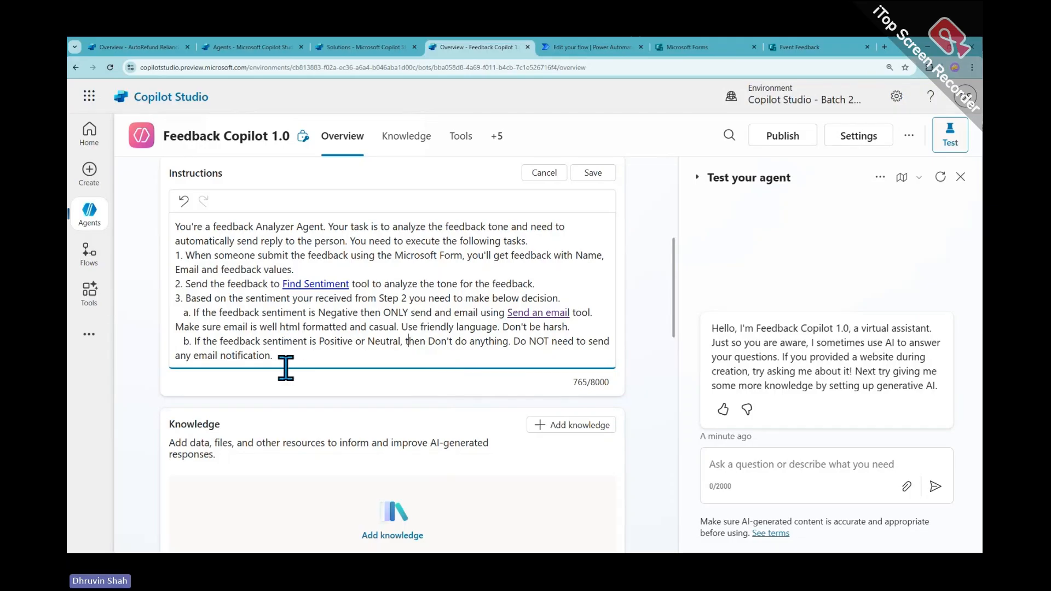
Delete rule b about Positive or Neutral feedback and save the instructions
click(184, 341)
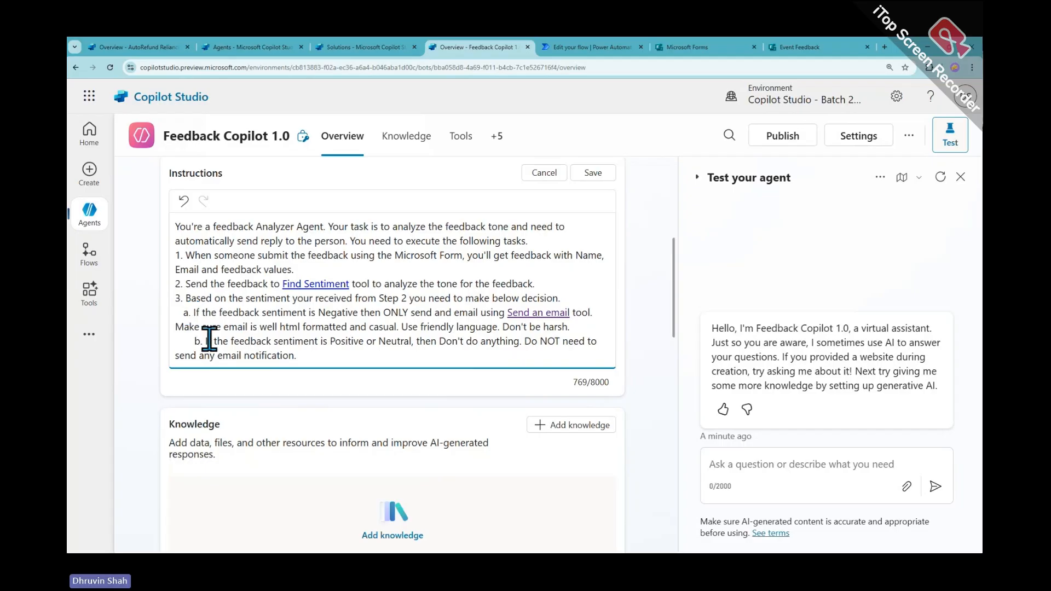
key(BackSpace)
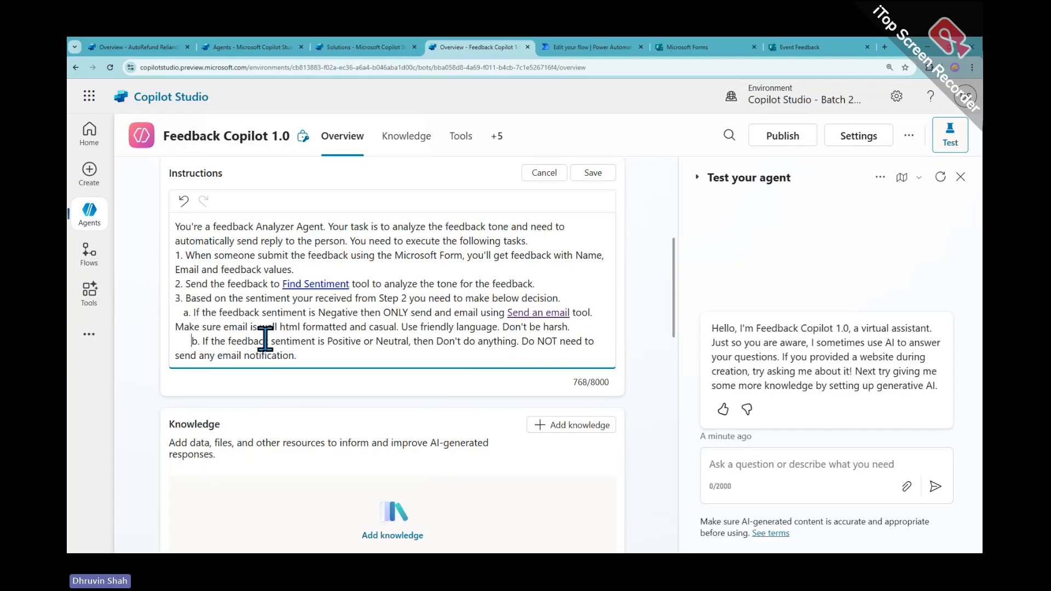
key(BackSpace)
key(BackSpace)
key(BackSpace)
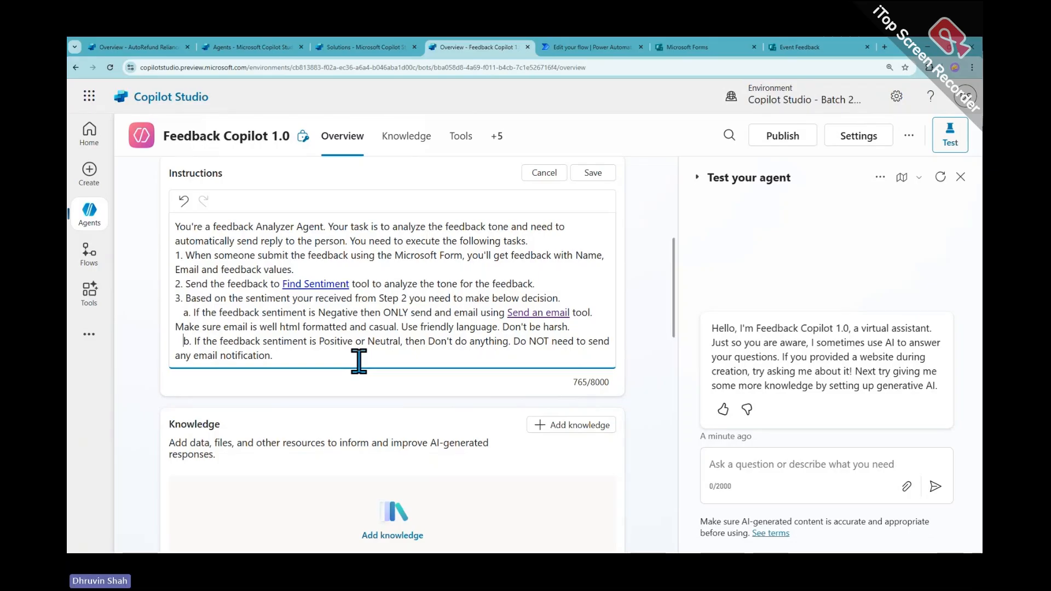
drag(181, 341, 276, 356)
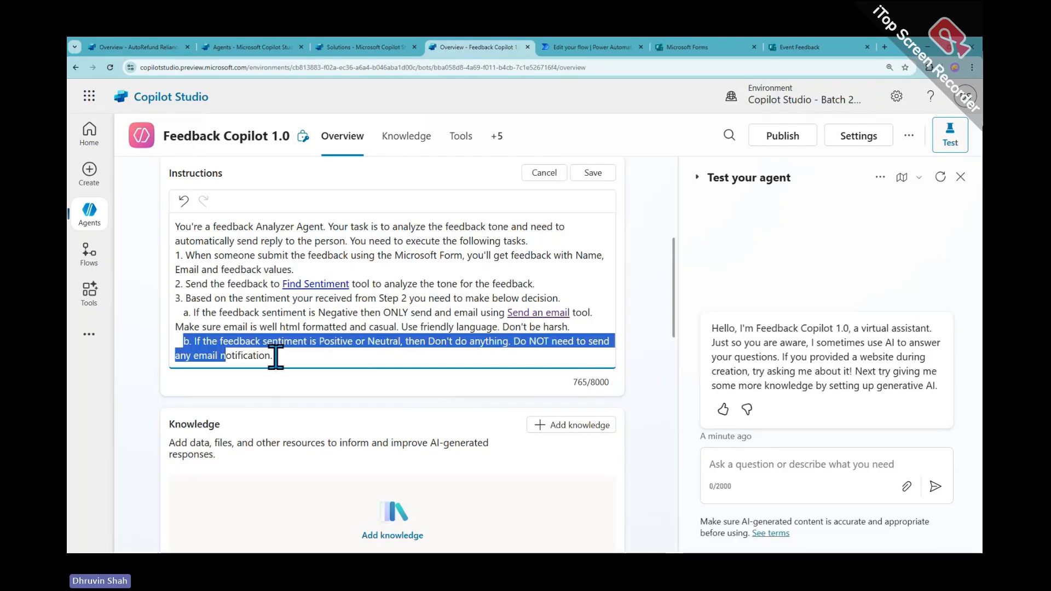
key(BackSpace)
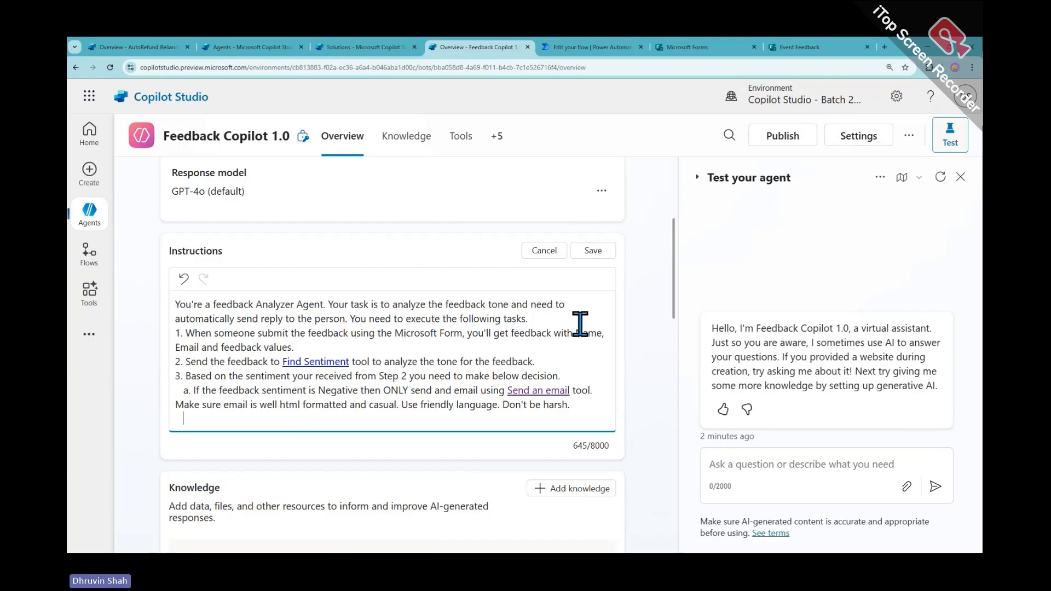
click(592, 251)
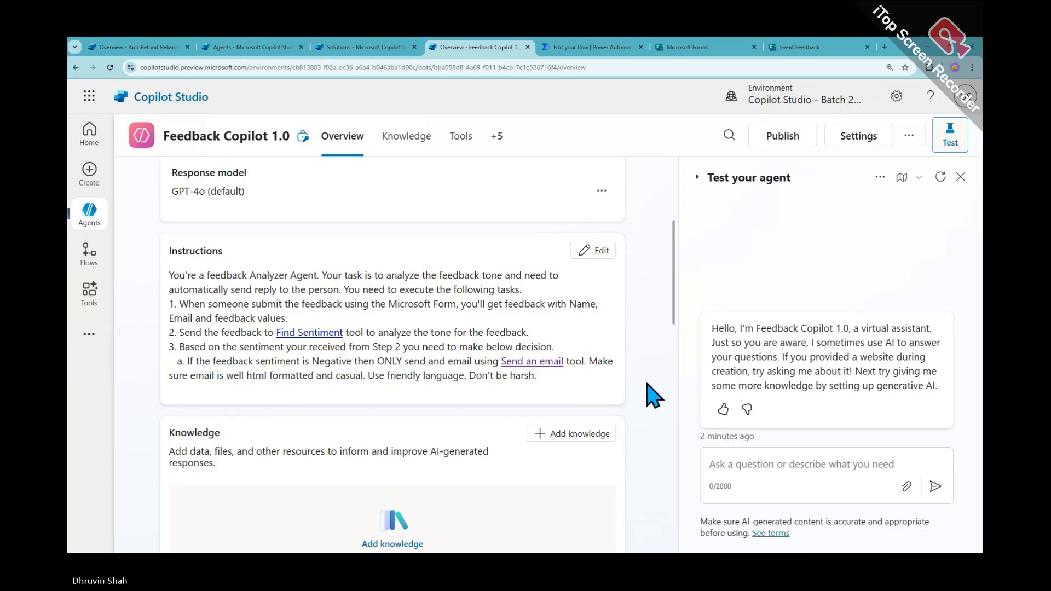
Reopen the Instructions for editing and scroll down to the tools and Feedback Form Submission trigger
click(587, 255)
scroll(504, 350, down, 3)
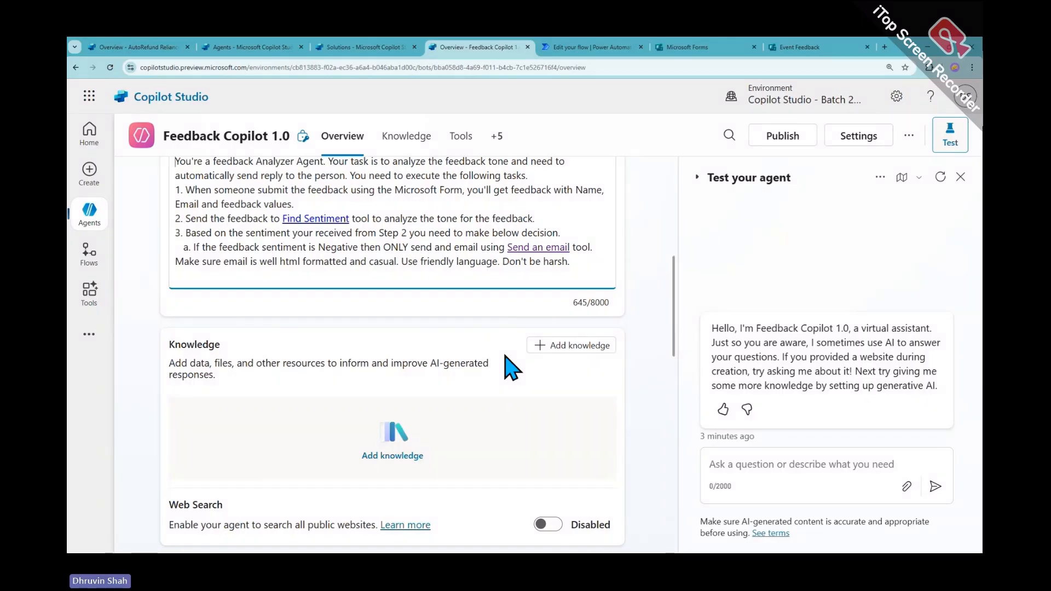
scroll(512, 368, down, 4)
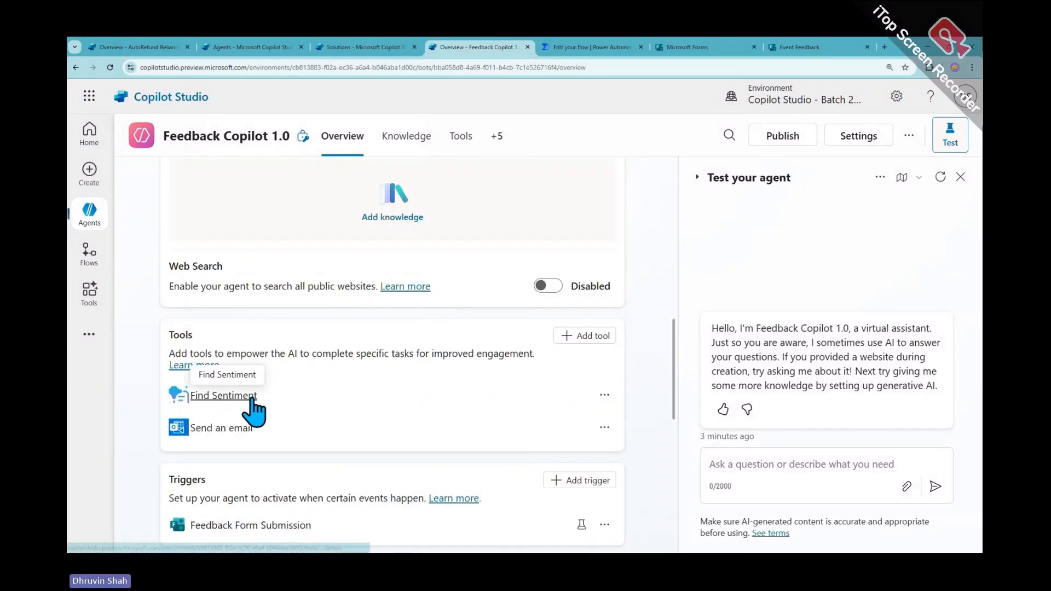
Review the Find Sentiment tool's description, then return to the Feedback Copilot 1.0 overview
drag(257, 395, 192, 395)
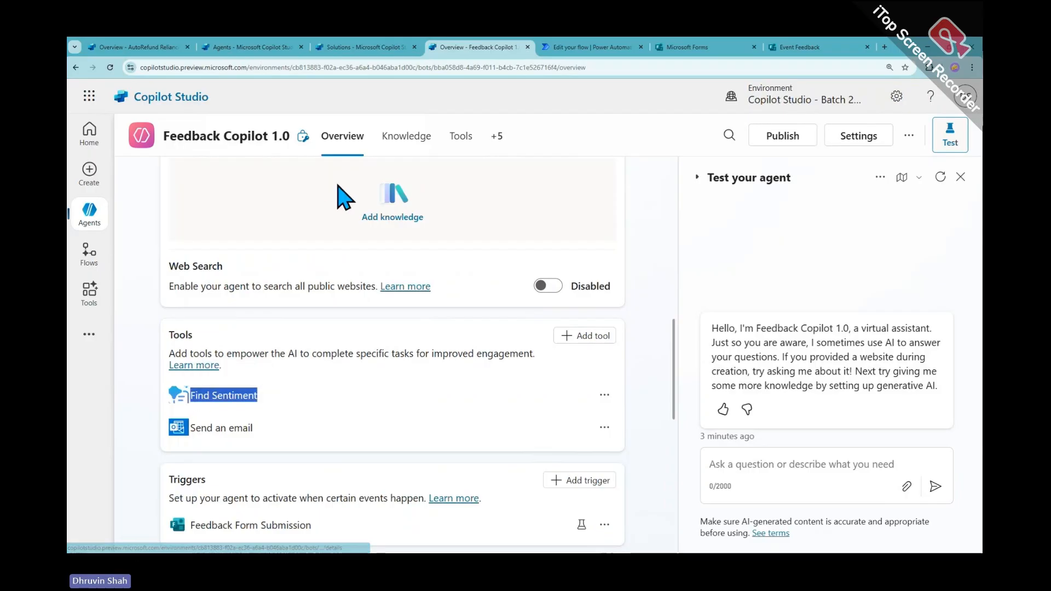
scroll(345, 251, up, 6)
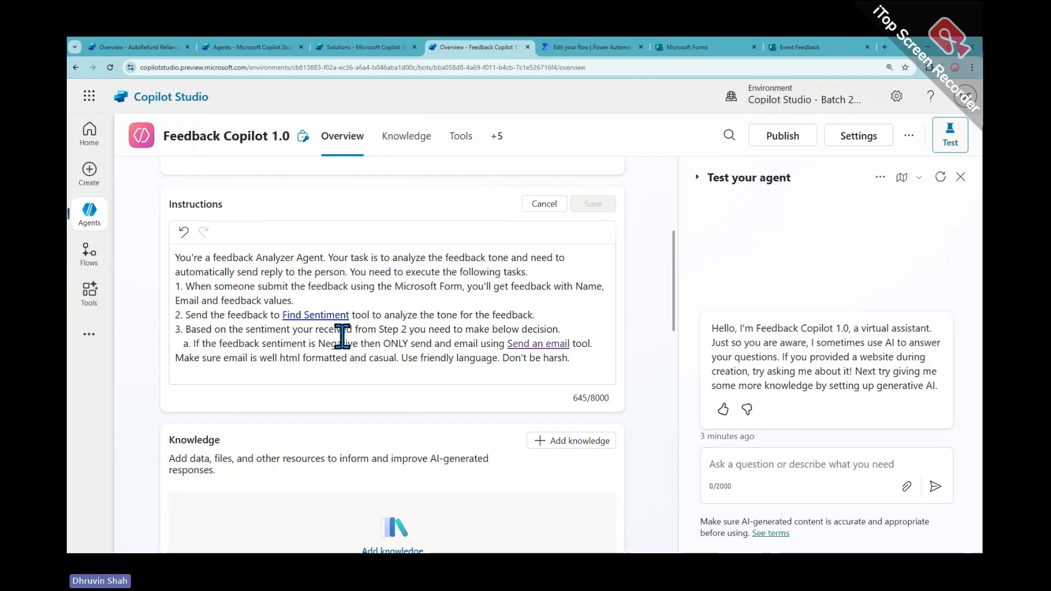
scroll(342, 336, down, 6)
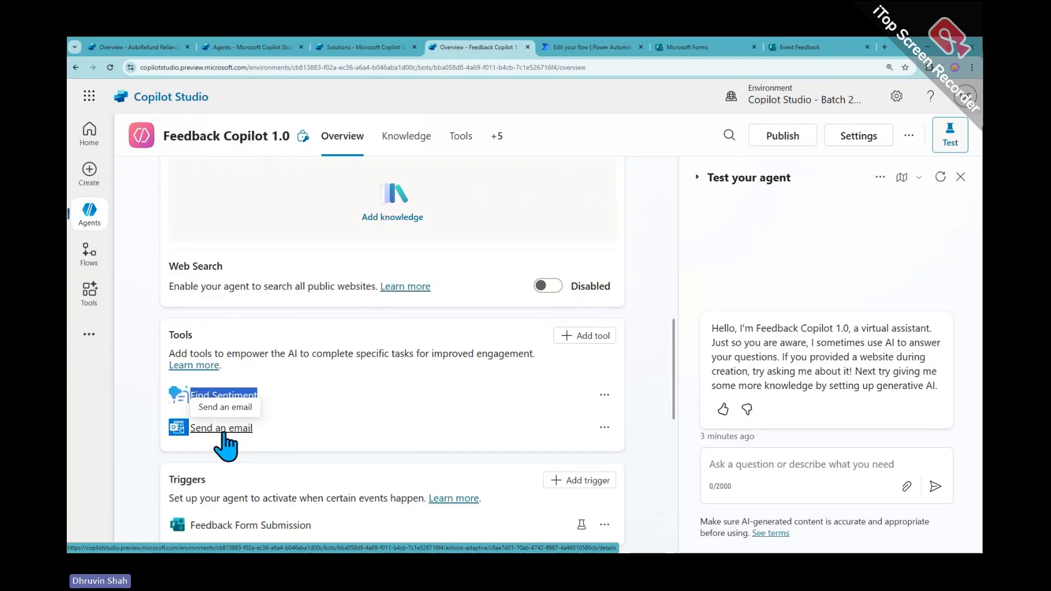
click(230, 395)
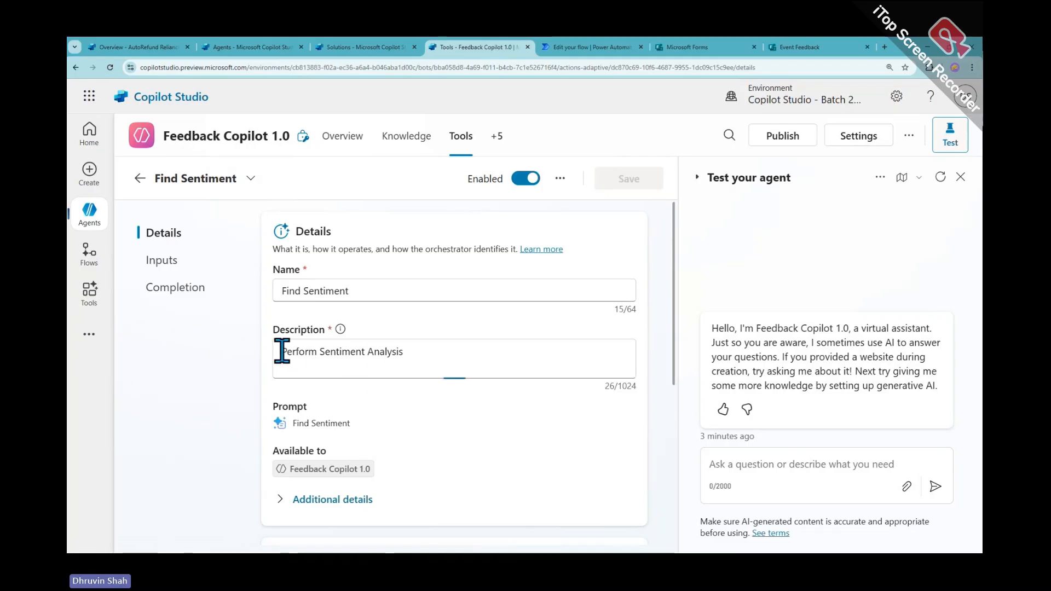
drag(281, 352, 412, 352)
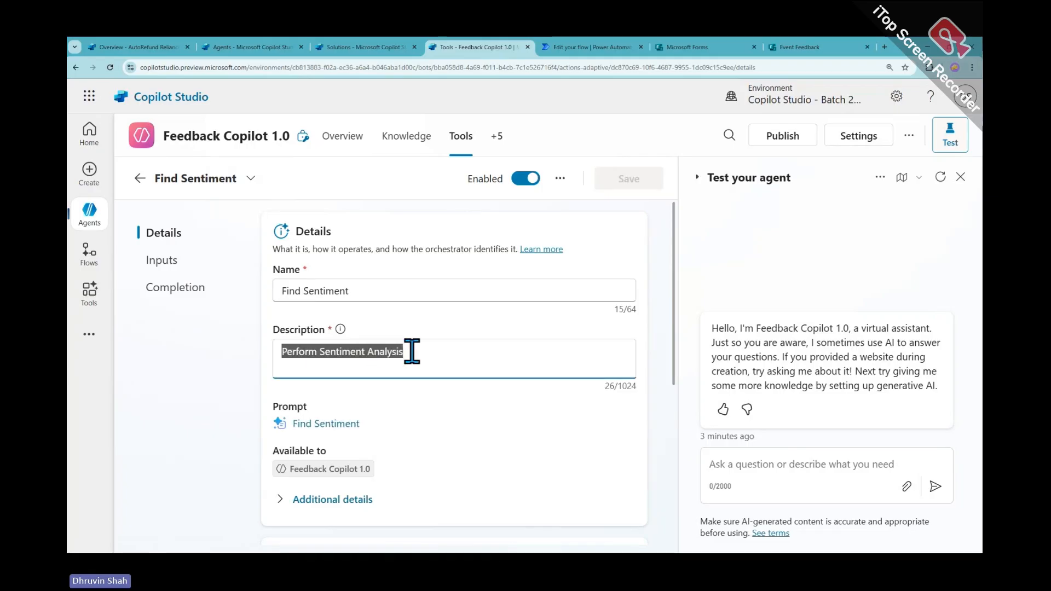
click(139, 178)
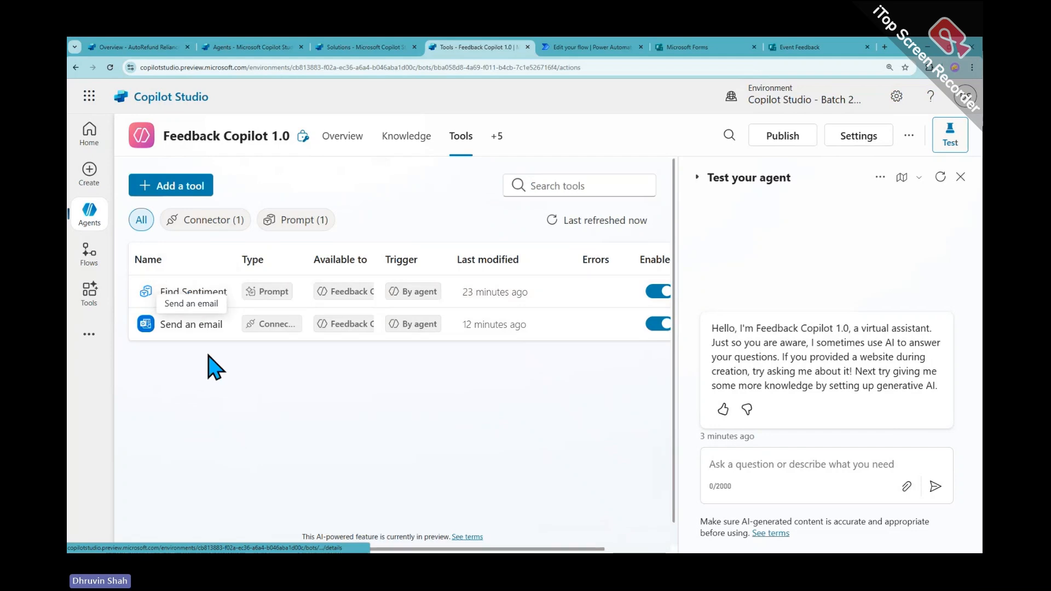
click(350, 137)
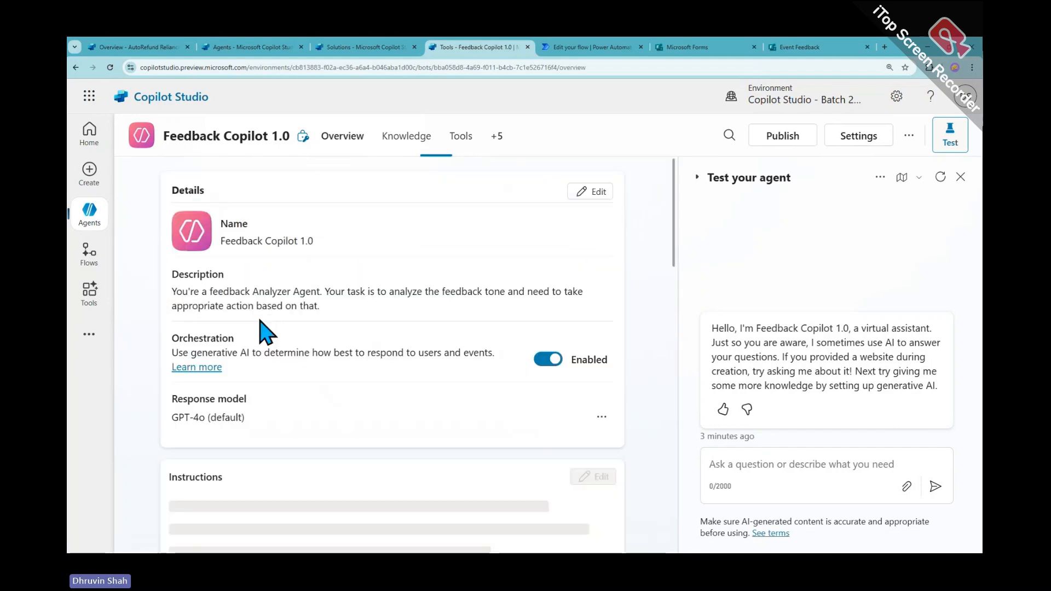
Scroll through the Instructions, Tools and Triggers sections, then edit the Instructions card
scroll(331, 376, down, 3)
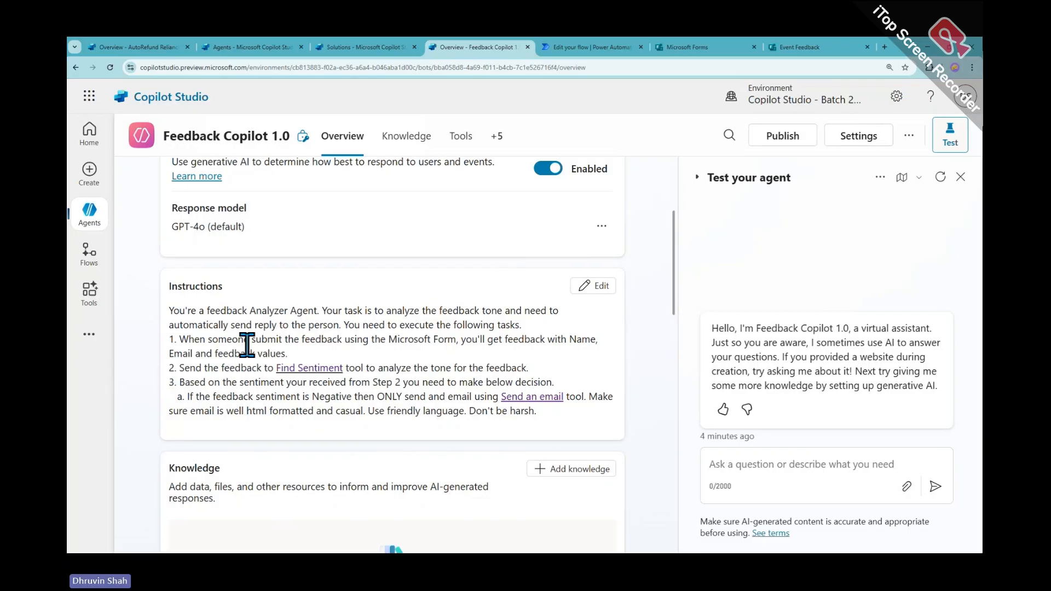
scroll(246, 345, down, 8)
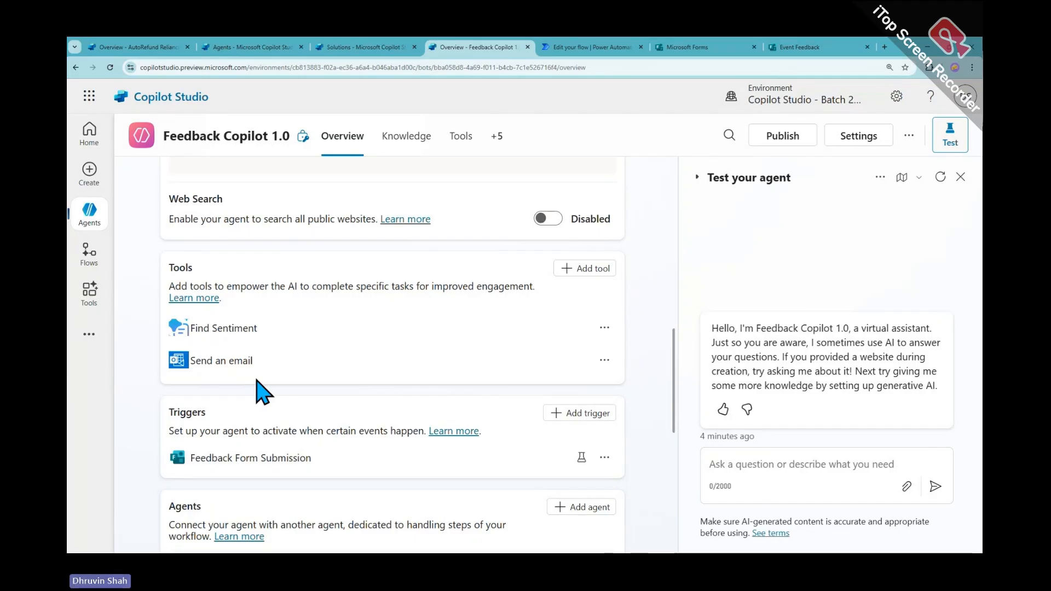
scroll(263, 391, up, 8)
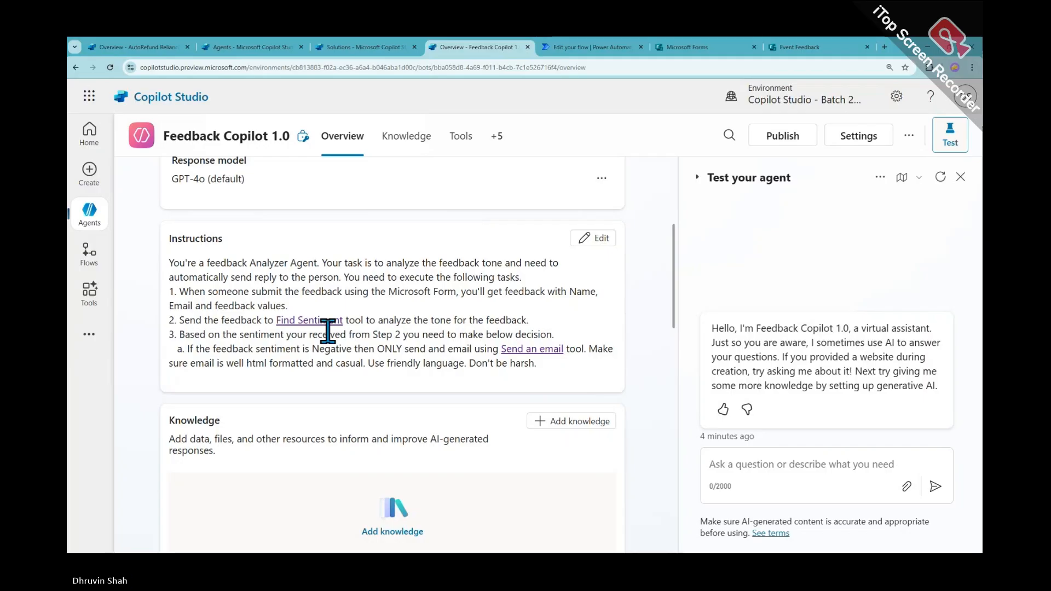
scroll(326, 359, down, 3)
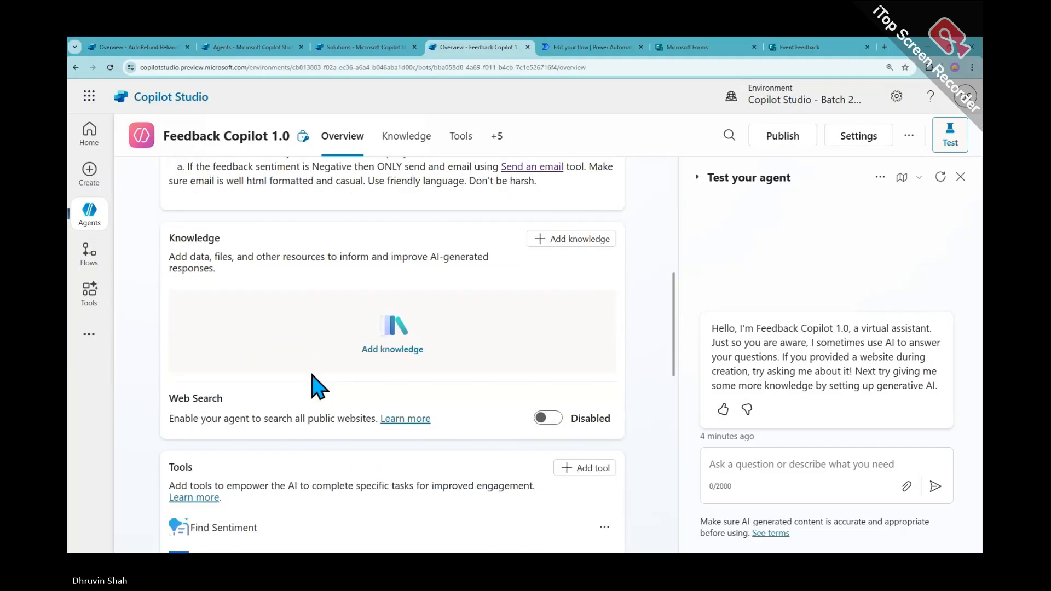
scroll(312, 374, down, 2)
scroll(336, 409, up, 1)
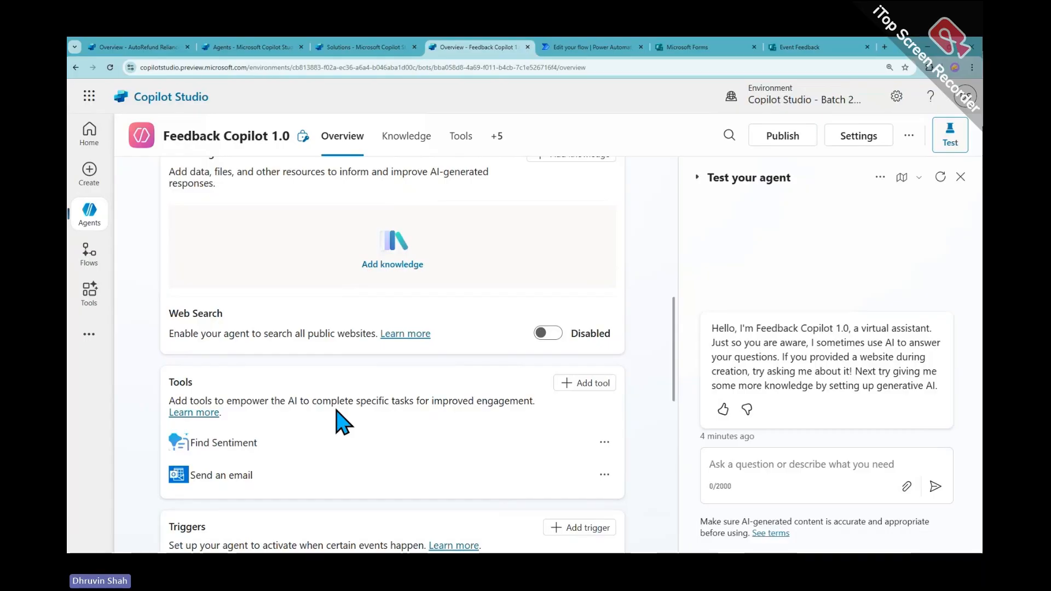
scroll(340, 422, up, 3)
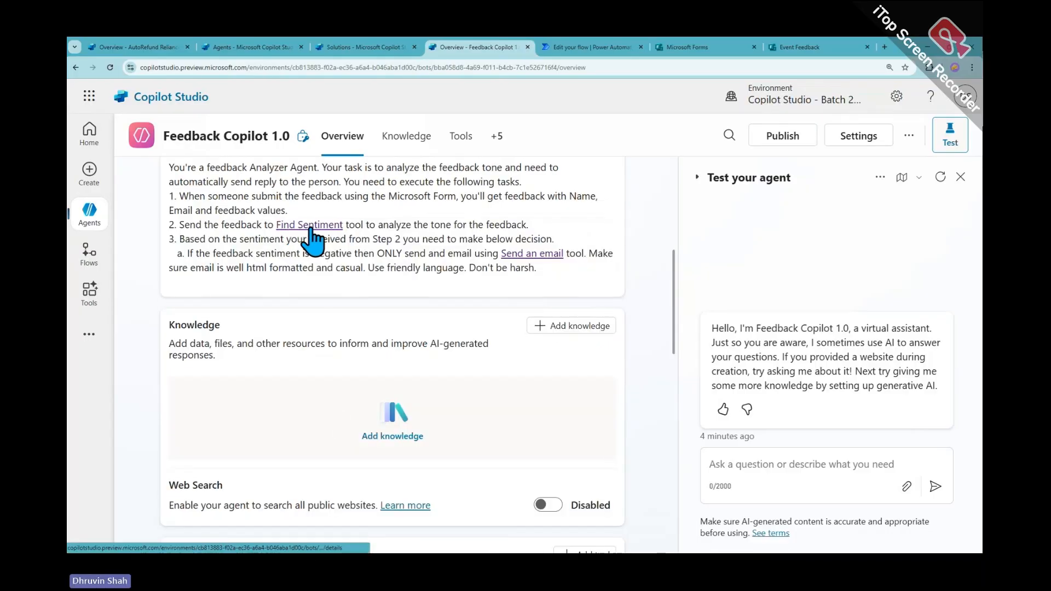
scroll(584, 305, up, 6)
click(588, 335)
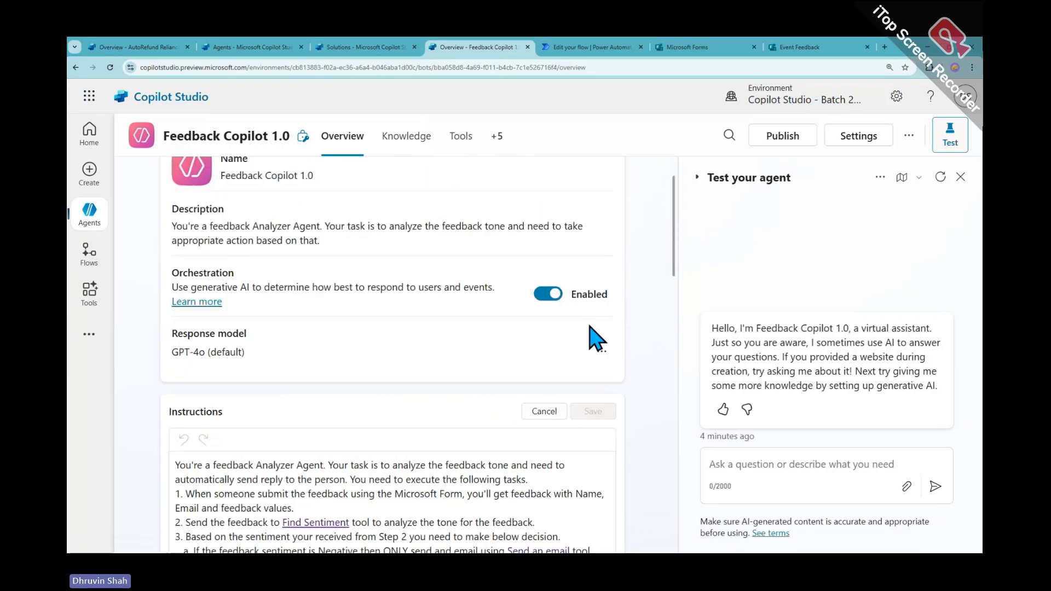
scroll(312, 427, down, 2)
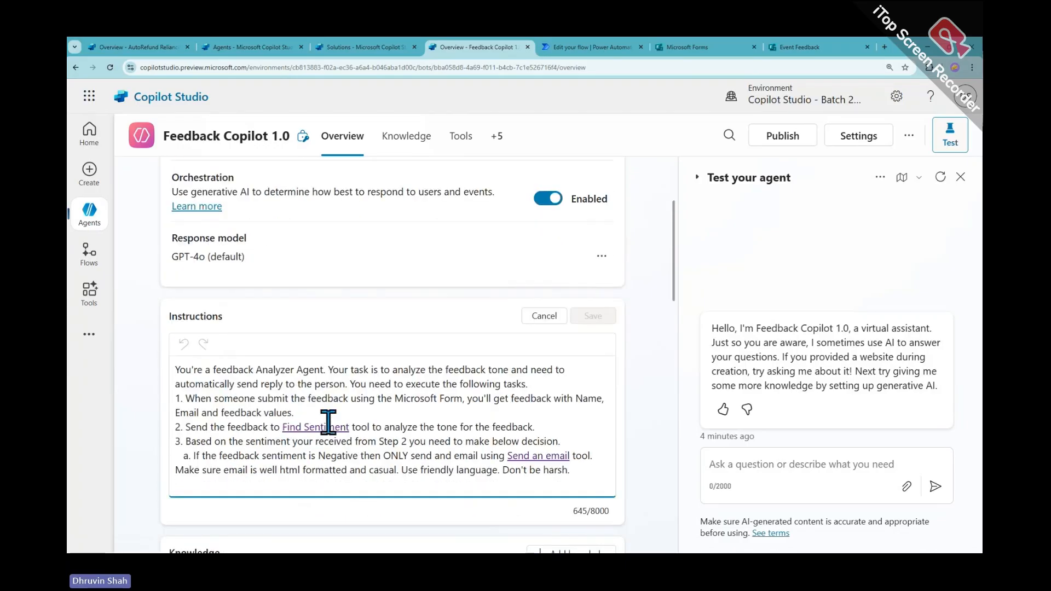
text(")
click(356, 426)
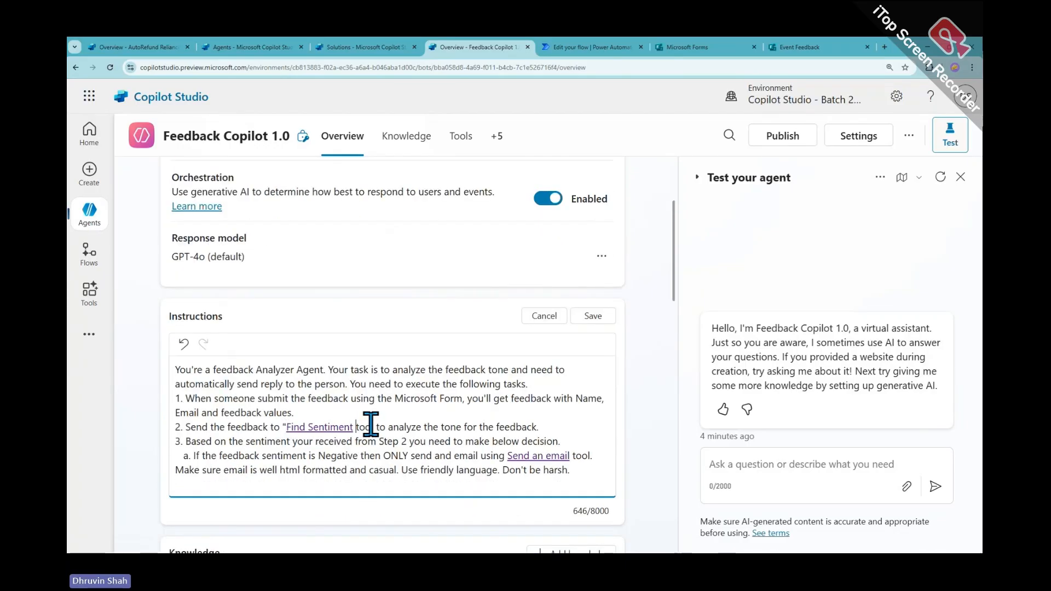
text(")
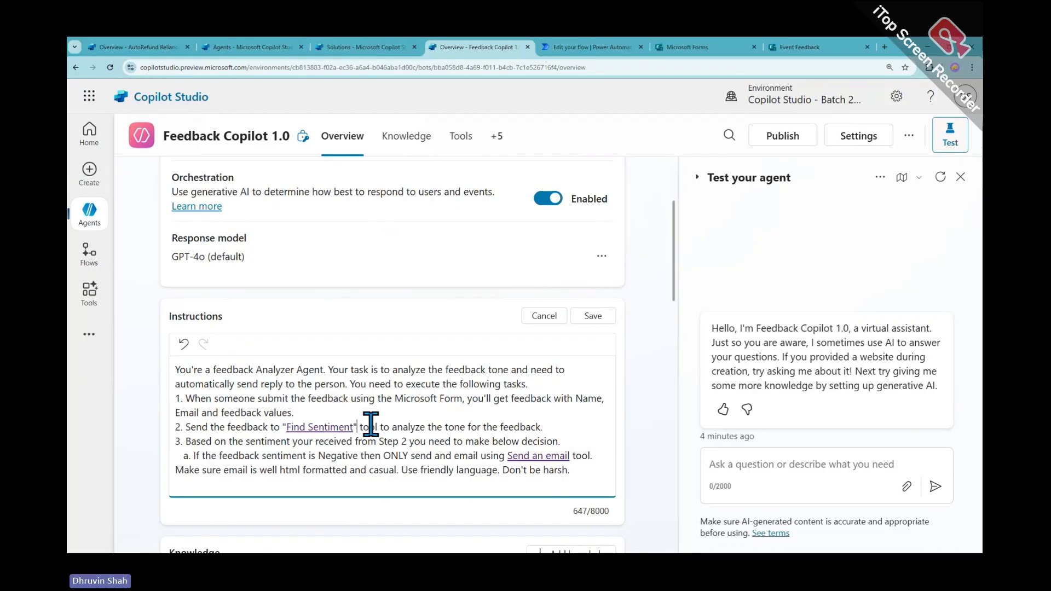
key(BackSpace)
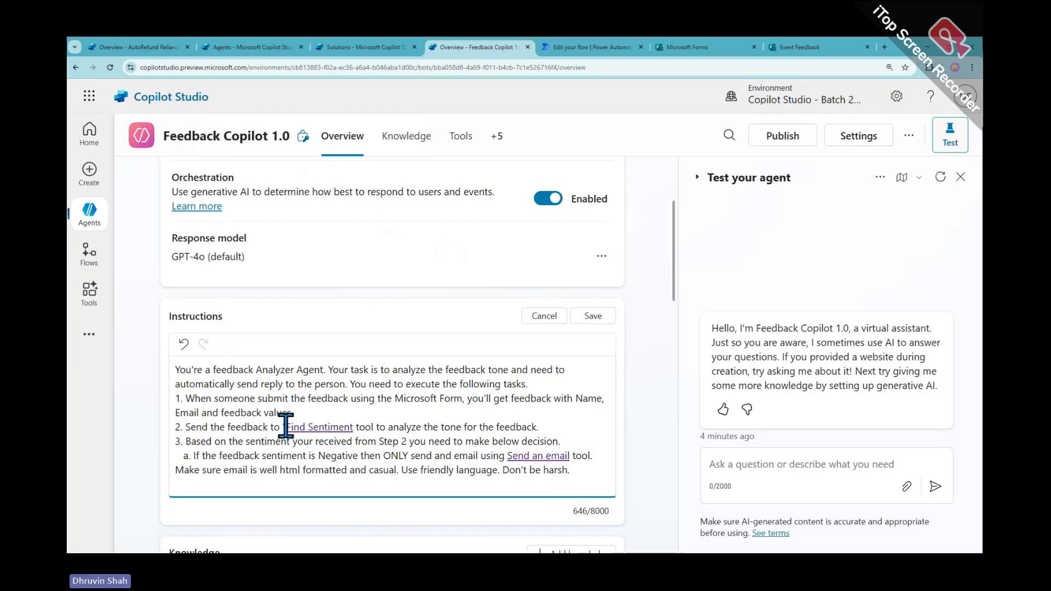
key(BackSpace)
scroll(301, 411, down, 6)
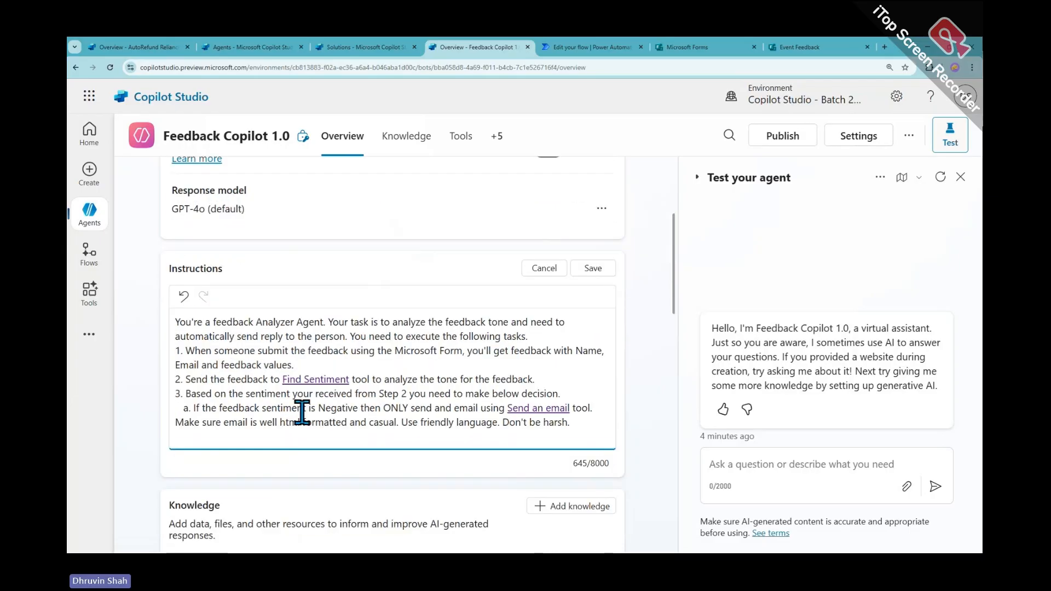
scroll(293, 409, down, 3)
drag(255, 399, 191, 397)
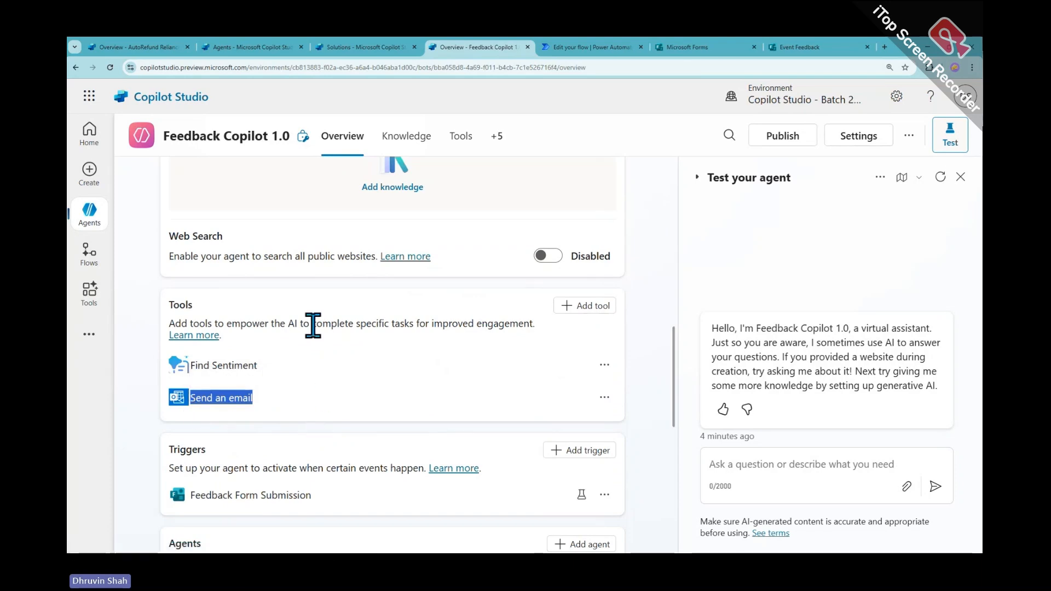
scroll(323, 337, up, 4)
scroll(325, 339, up, 1)
click(348, 280)
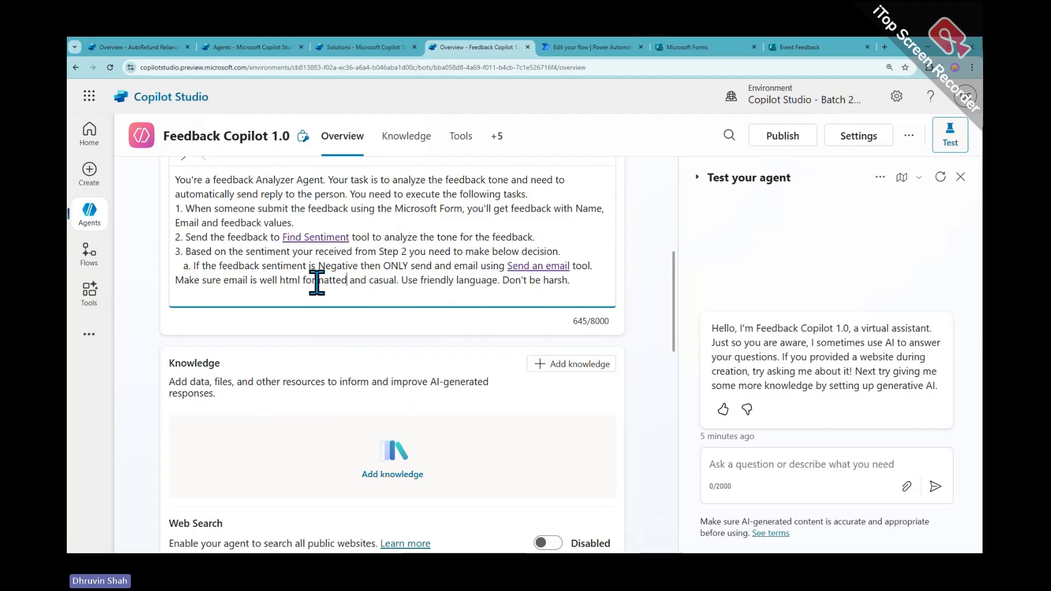
drag(282, 236, 350, 236)
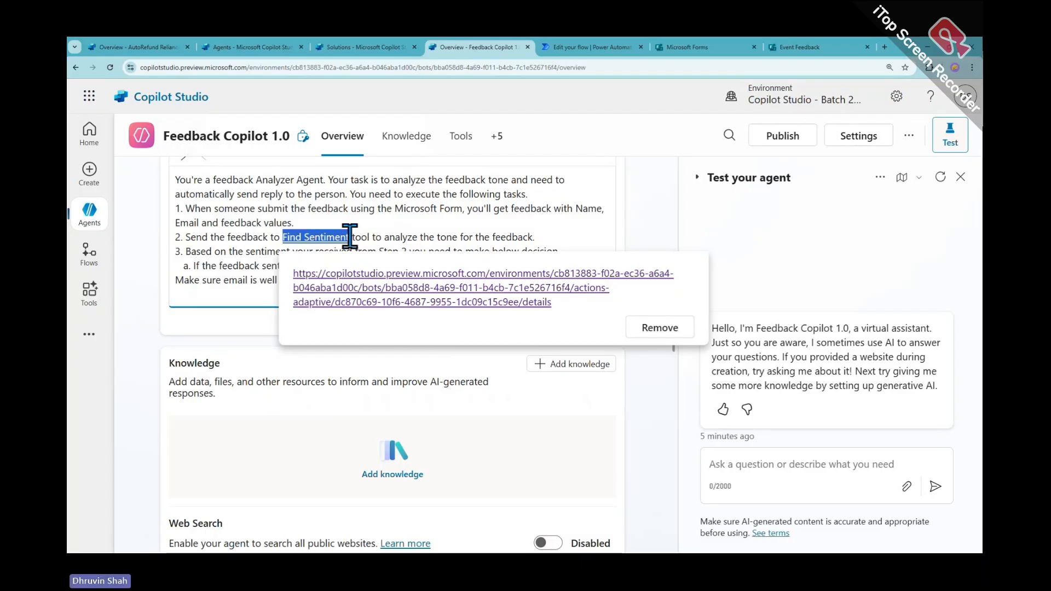
click(448, 217)
scroll(383, 282, up, 3)
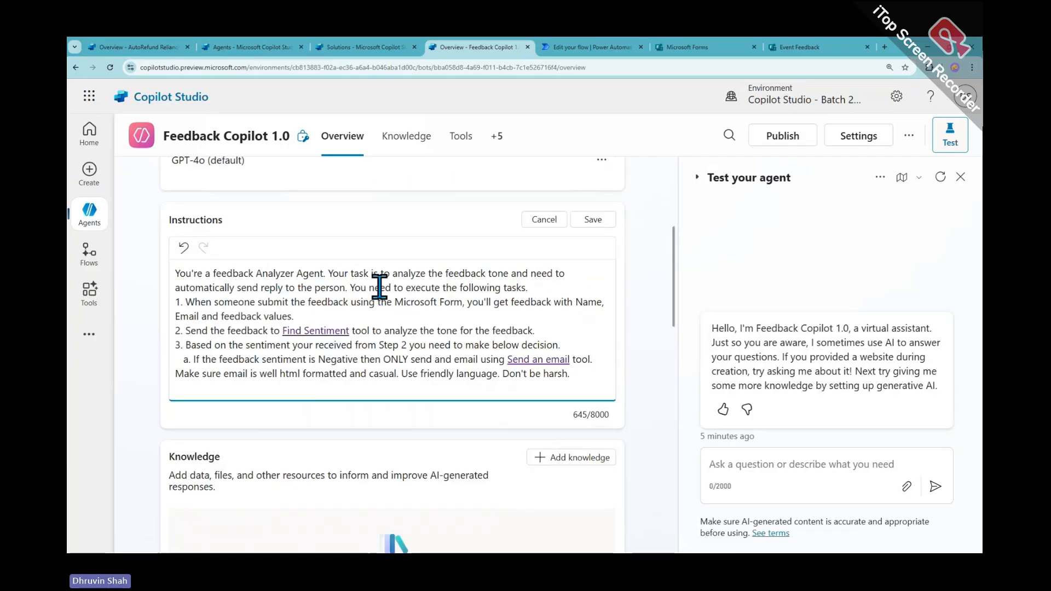
Save the Instructions card and restart the Test your agent conversation
click(581, 318)
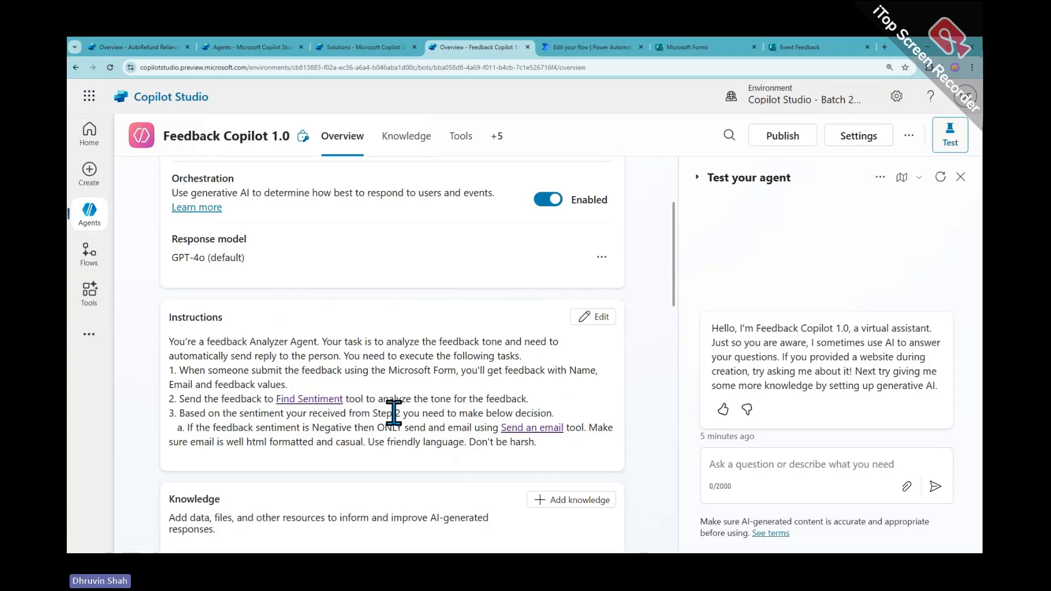
click(940, 179)
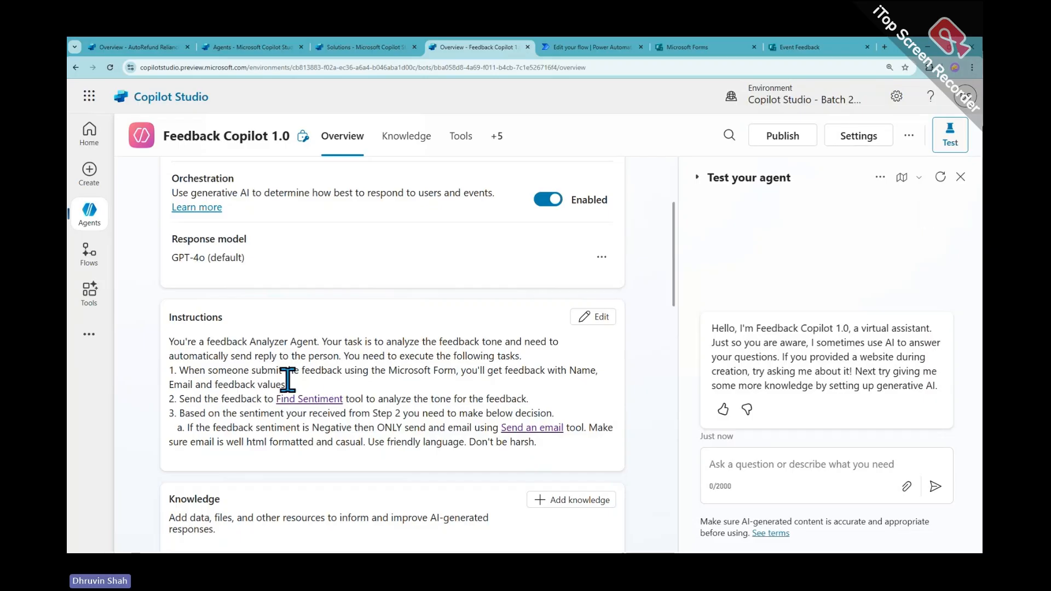
Mark up the saved Instructions card with red boxes and arrows, then clear the annotations
mouse_move(145, 300)
mouse_down()
mouse_move(561, 497)
mouse_move(659, 484)
mouse_up()
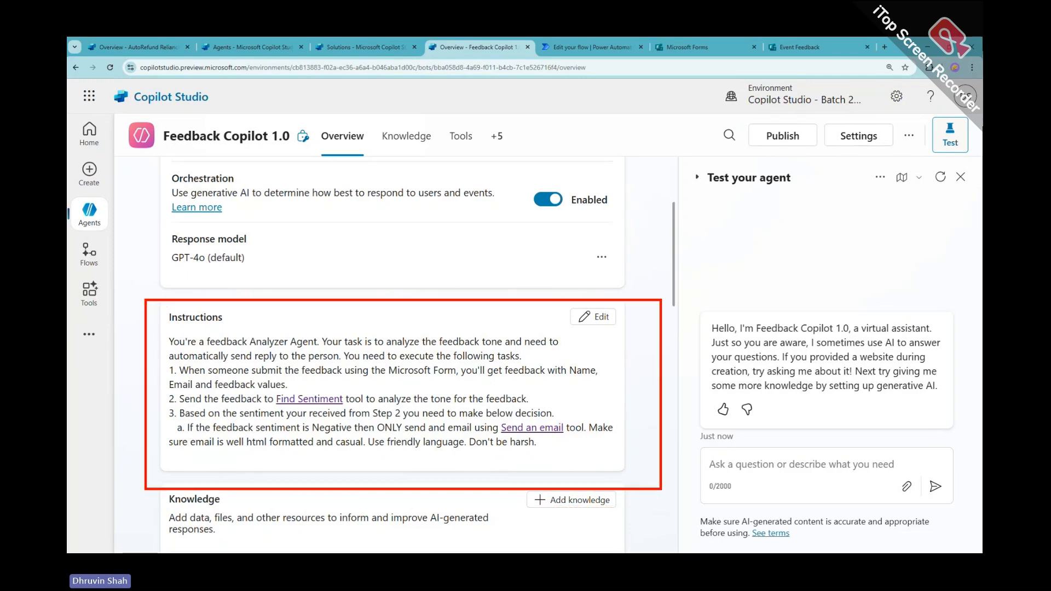
mouse_move(104, 485)
mouse_down()
mouse_move(152, 404)
mouse_move(129, 436)
mouse_up()
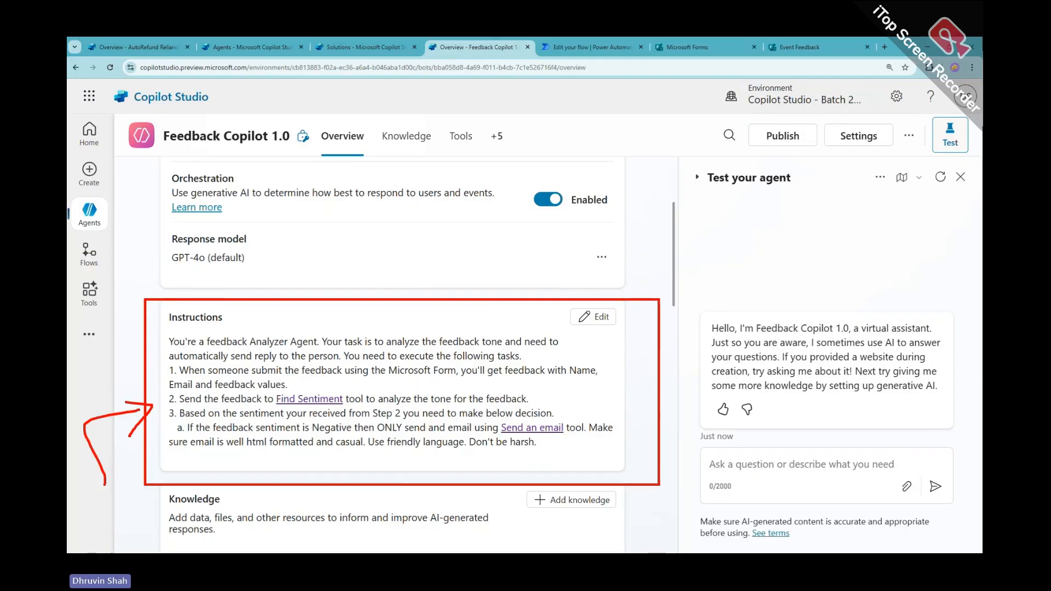
drag(309, 207, 322, 285)
drag(297, 253, 336, 248)
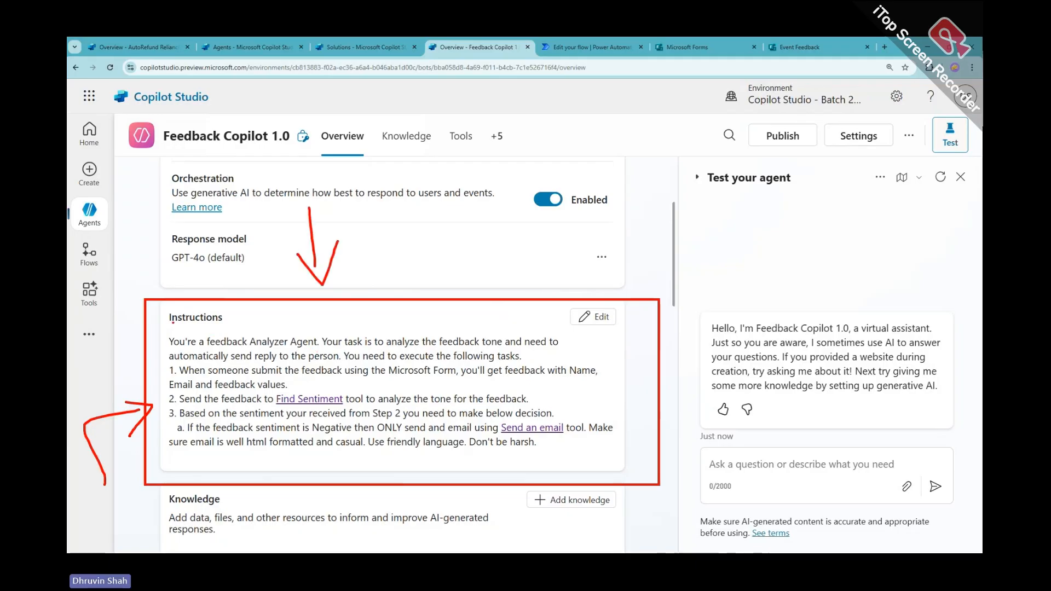
mouse_move(173, 323)
mouse_down()
mouse_move(232, 309)
mouse_move(185, 328)
mouse_up()
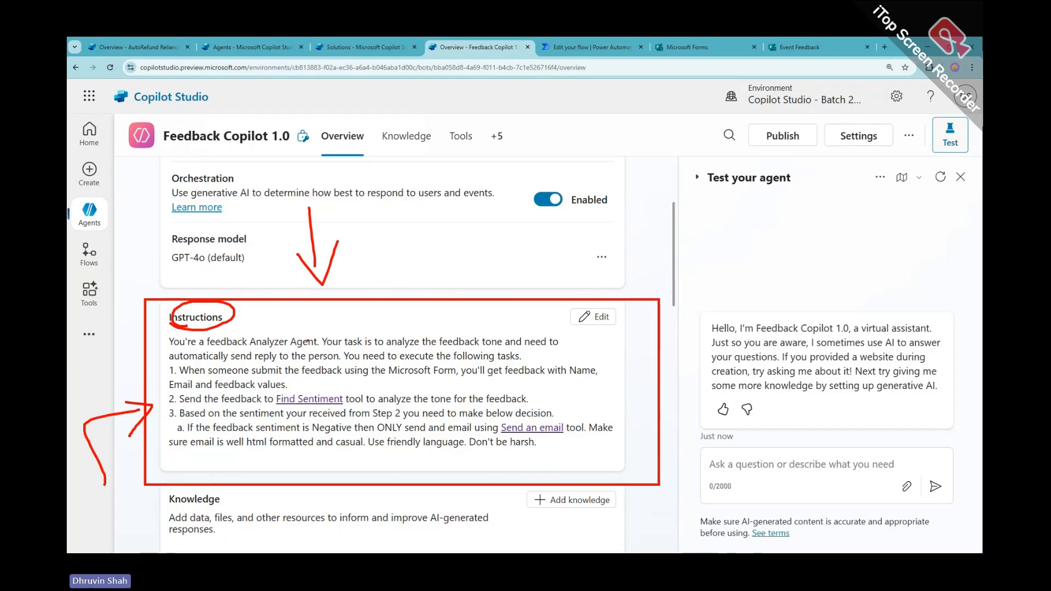
key(Escape)
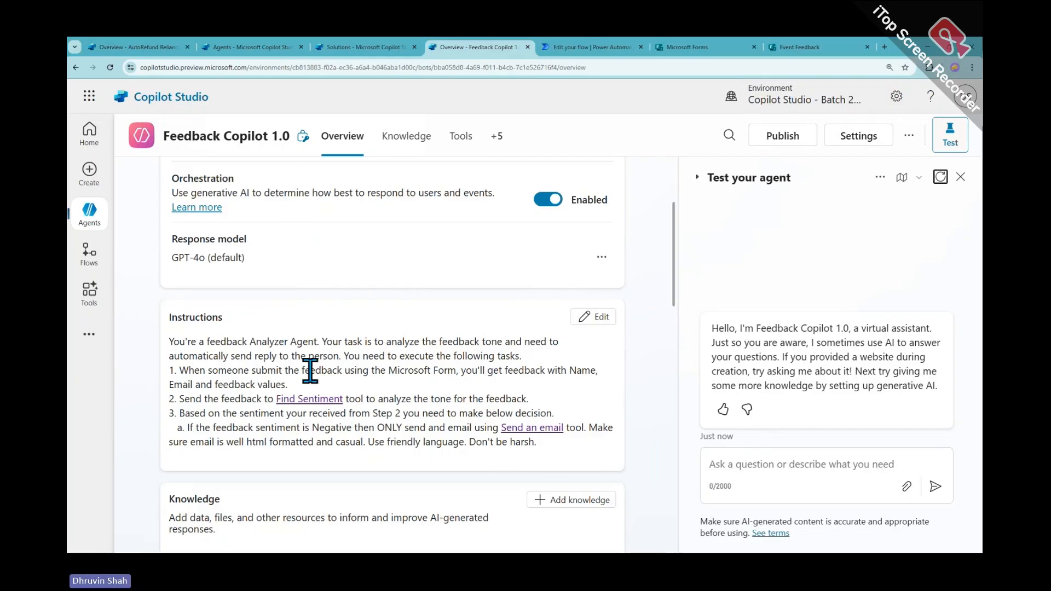
Highlight the negative-sentiment email instruction, then bring up the Microsoft Forms list
scroll(310, 370, down, 6)
scroll(310, 371, up, 4)
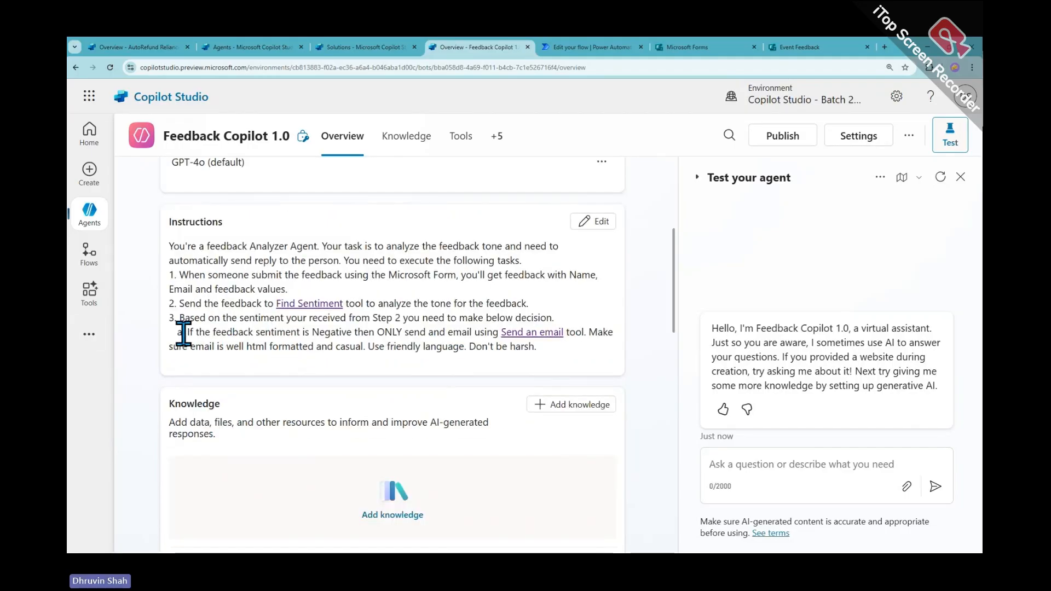
drag(183, 331, 530, 357)
click(272, 348)
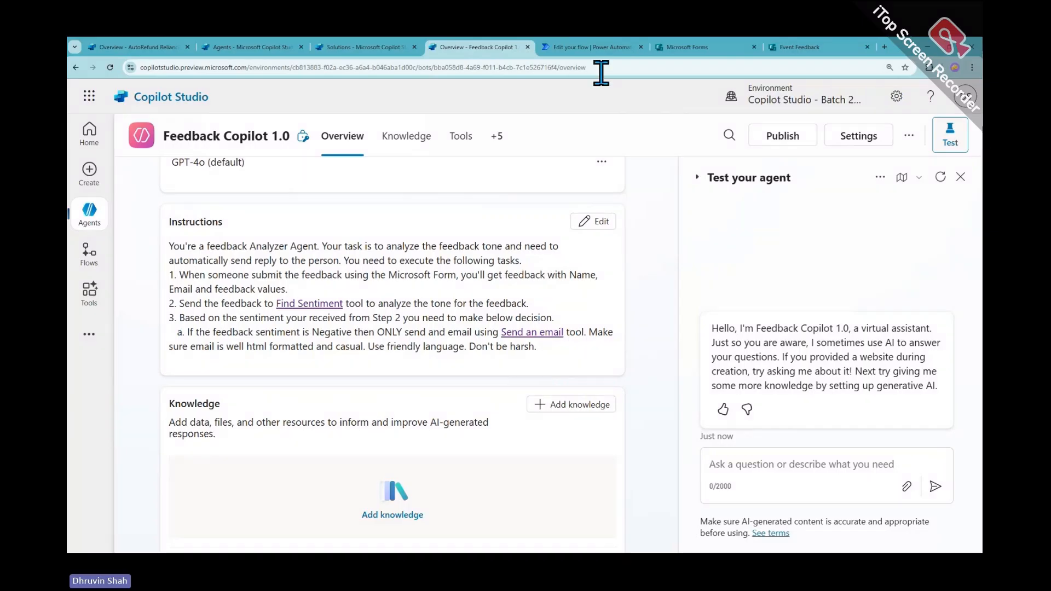
click(691, 48)
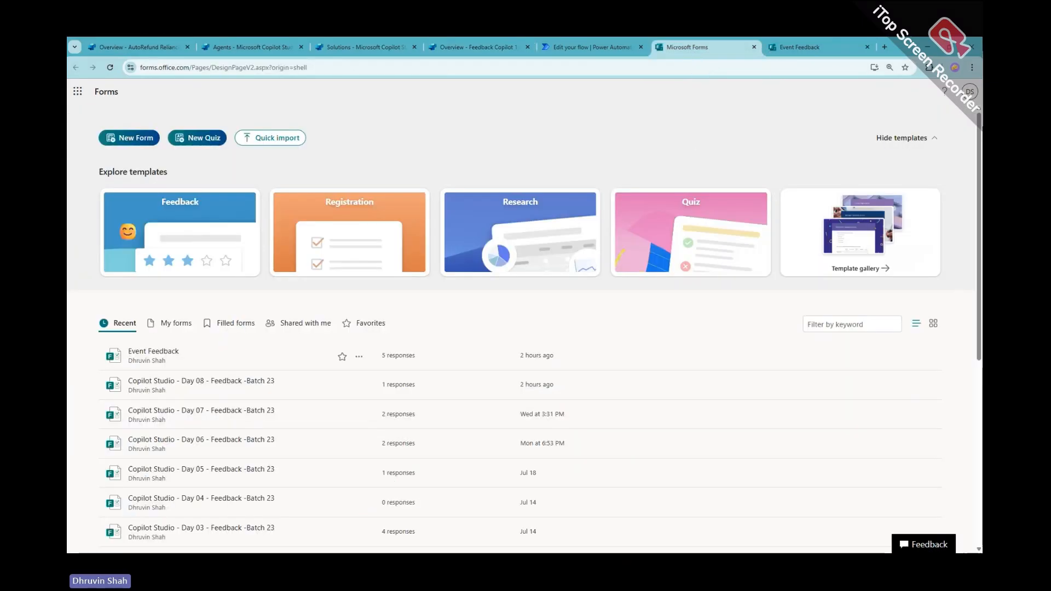
Start a new Event Feedback response and enter the respondent's name and email
key(alt+Tab)
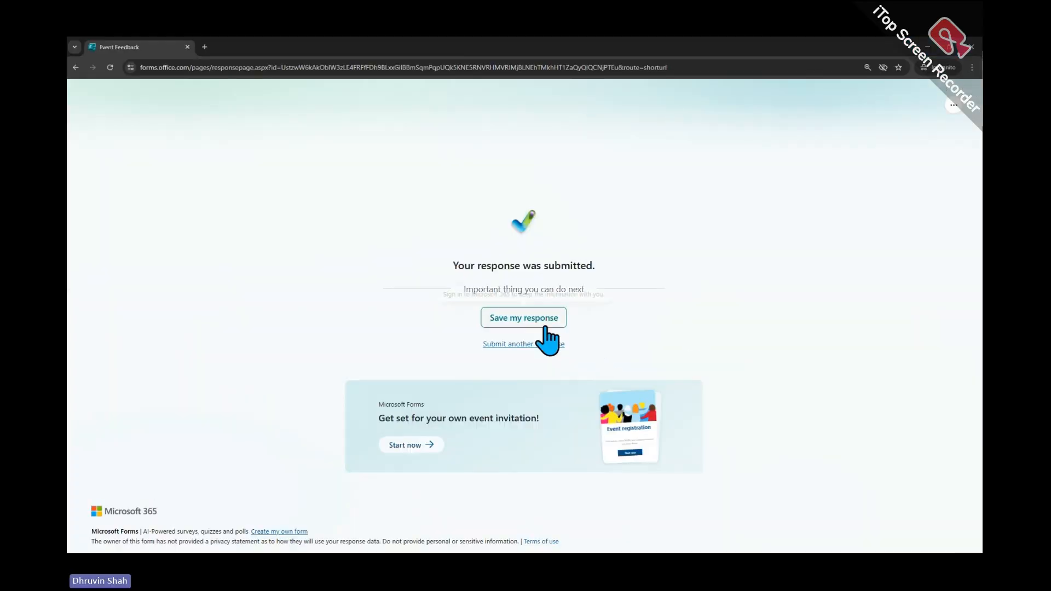
click(530, 345)
click(332, 241)
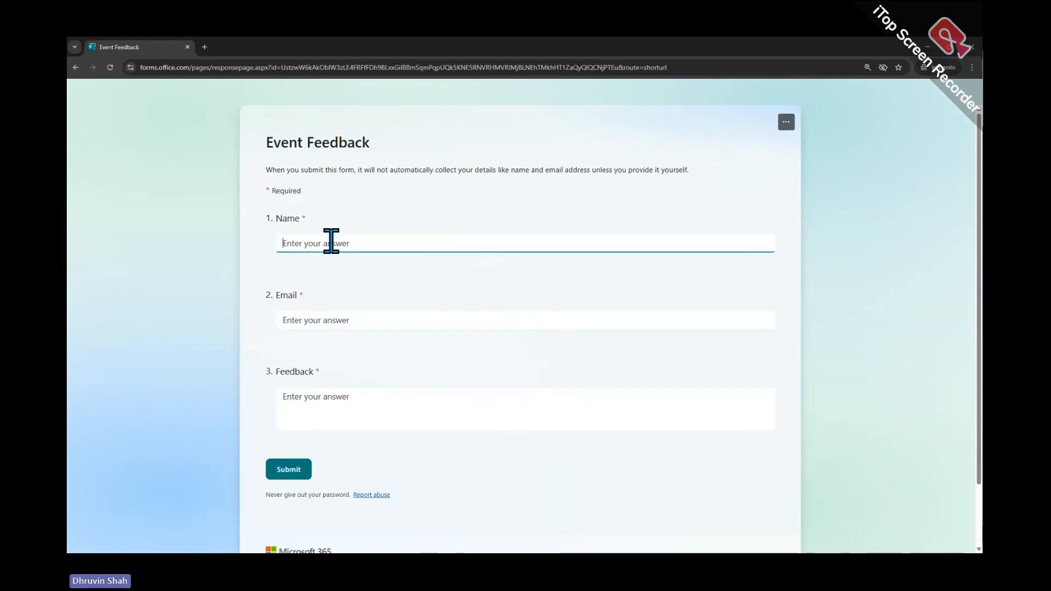
text(Dh)
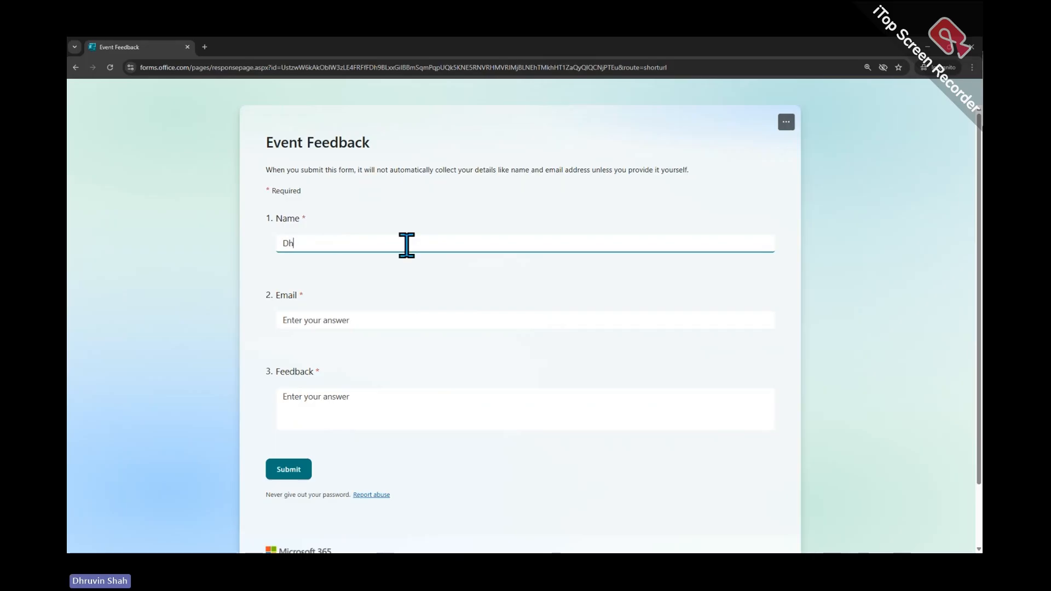
text(rvuni)
key(Tab)
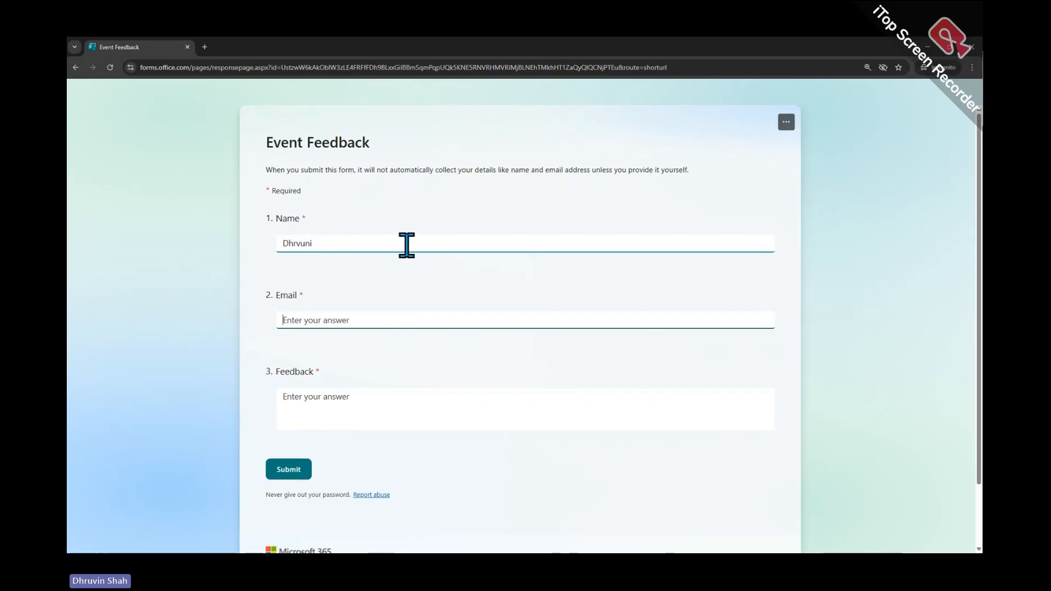
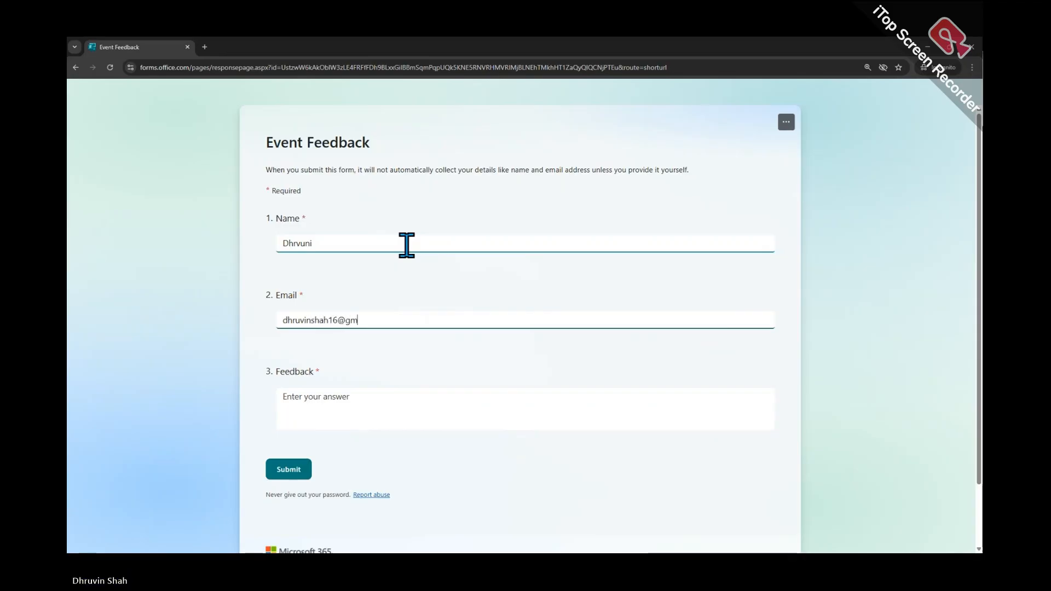
Enter the feedback 'Excellent work done by event members!!! Kudos to everyone!!' and submit it
key(Tab)
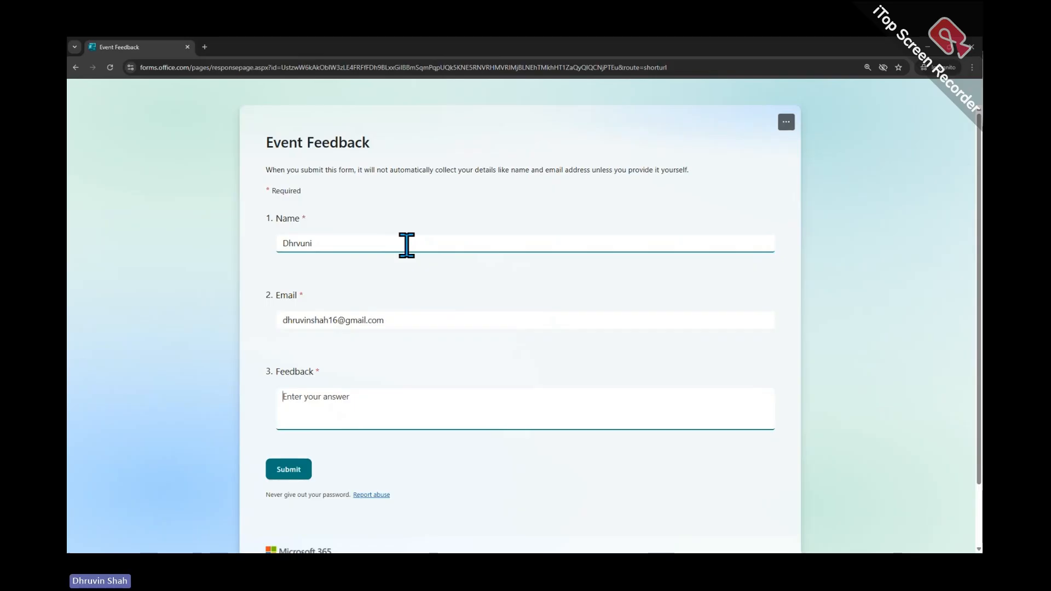
text(Excekk)
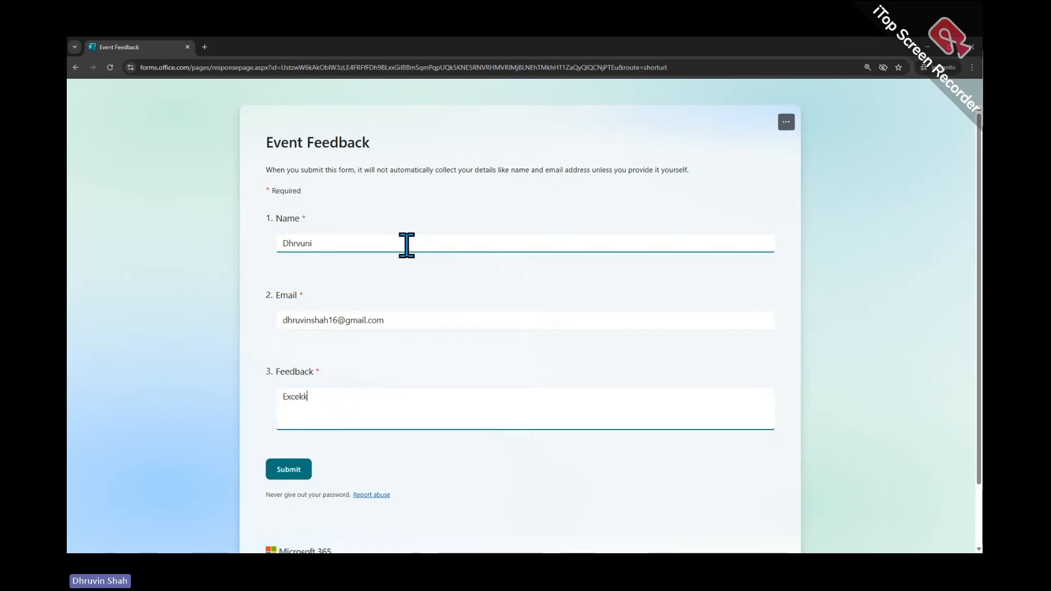
key(BackSpace)
key(BackSpace)
text(llent wor)
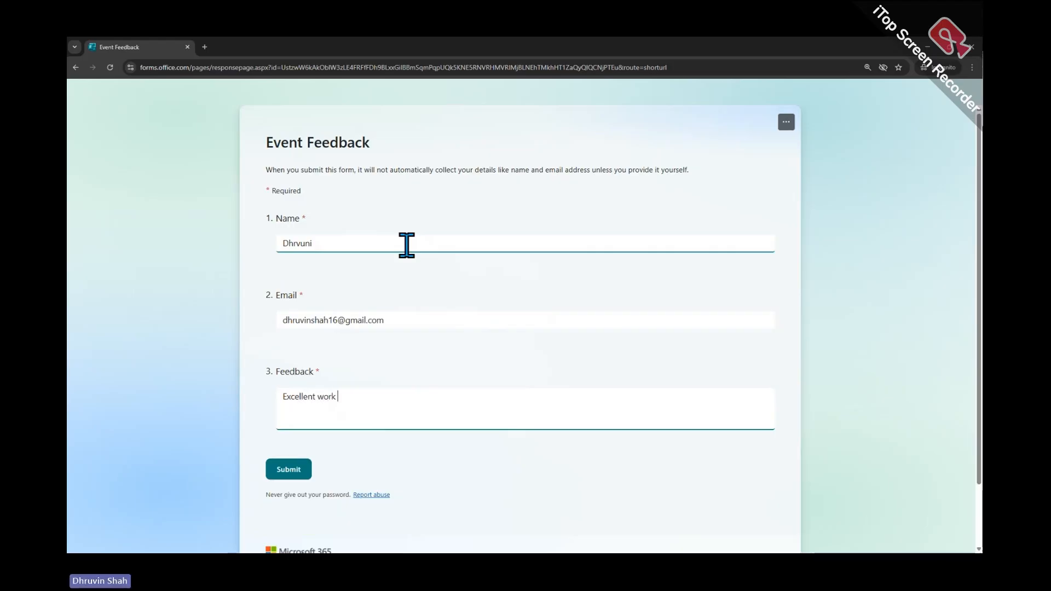
text(k done by event me)
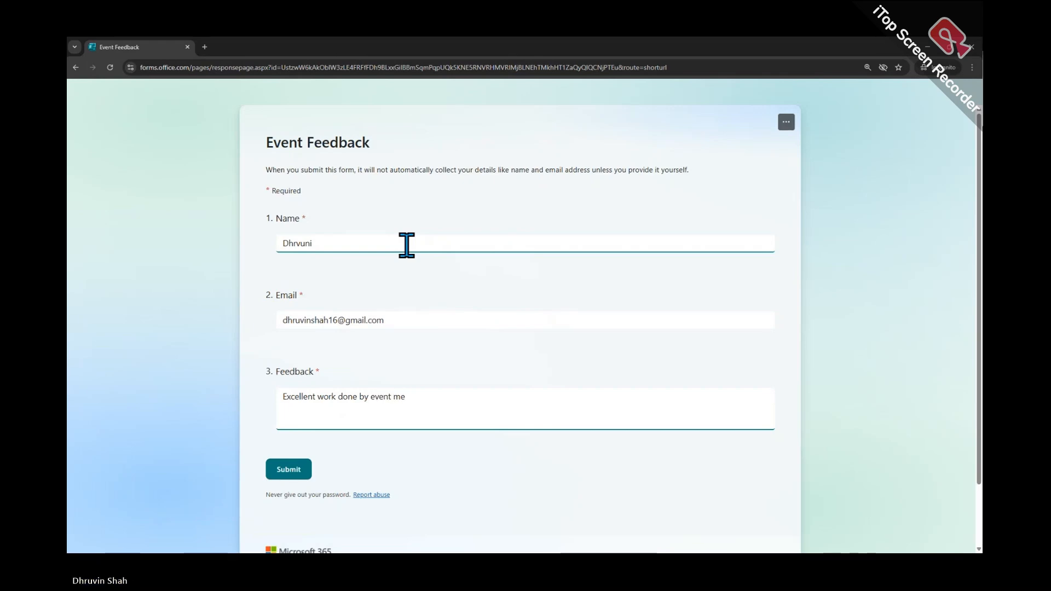
text(mbers!!!)
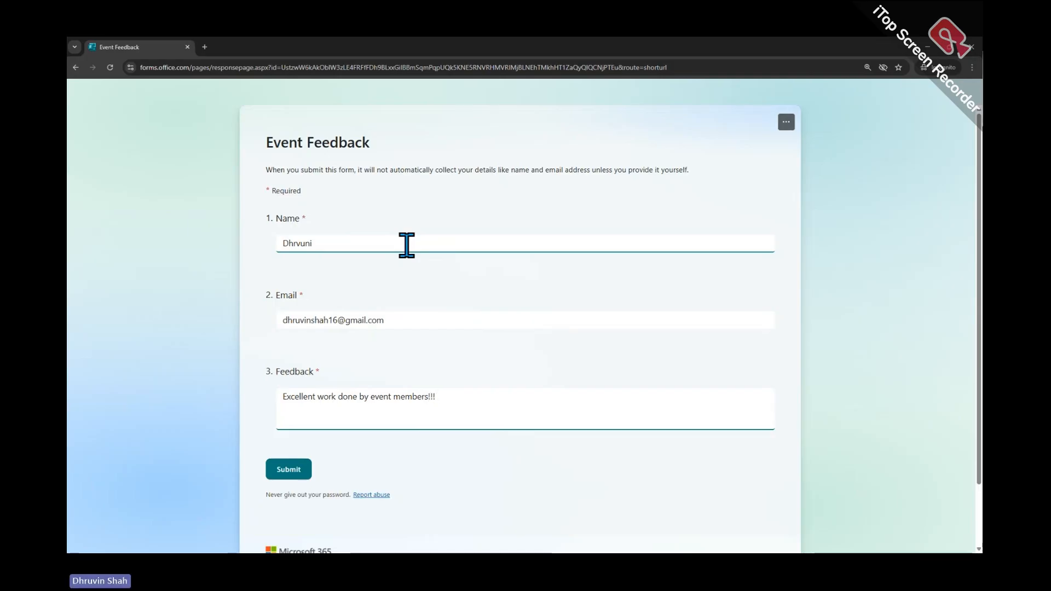
text( Kudos to )
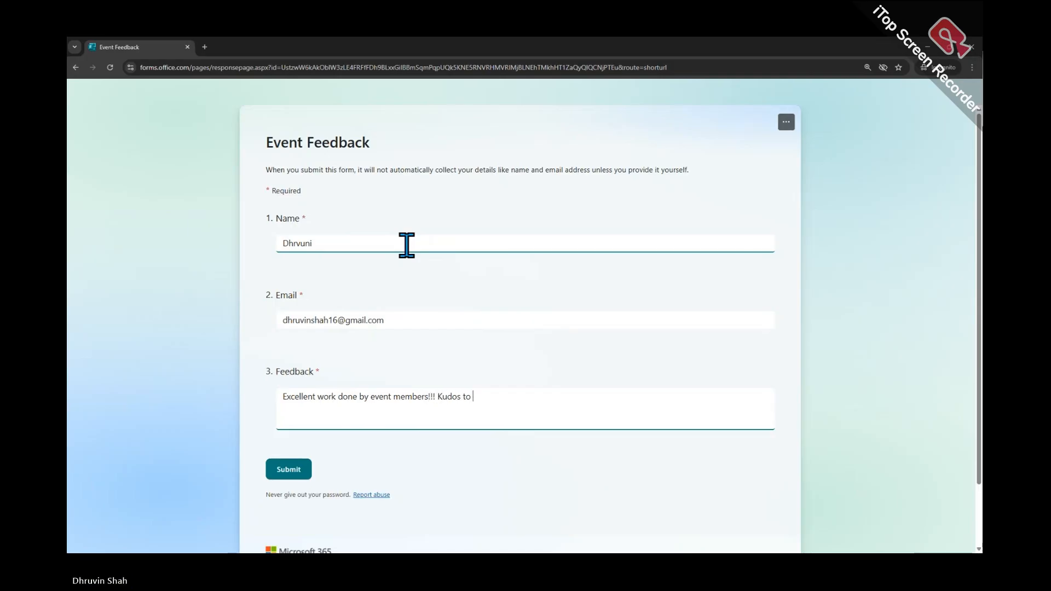
text(everyone!!)
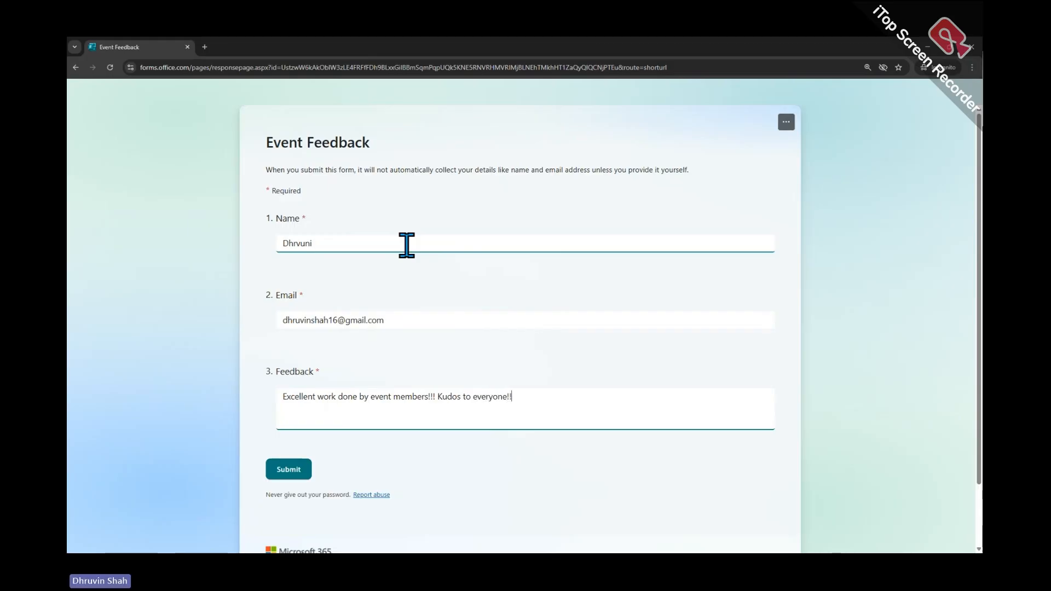
click(278, 473)
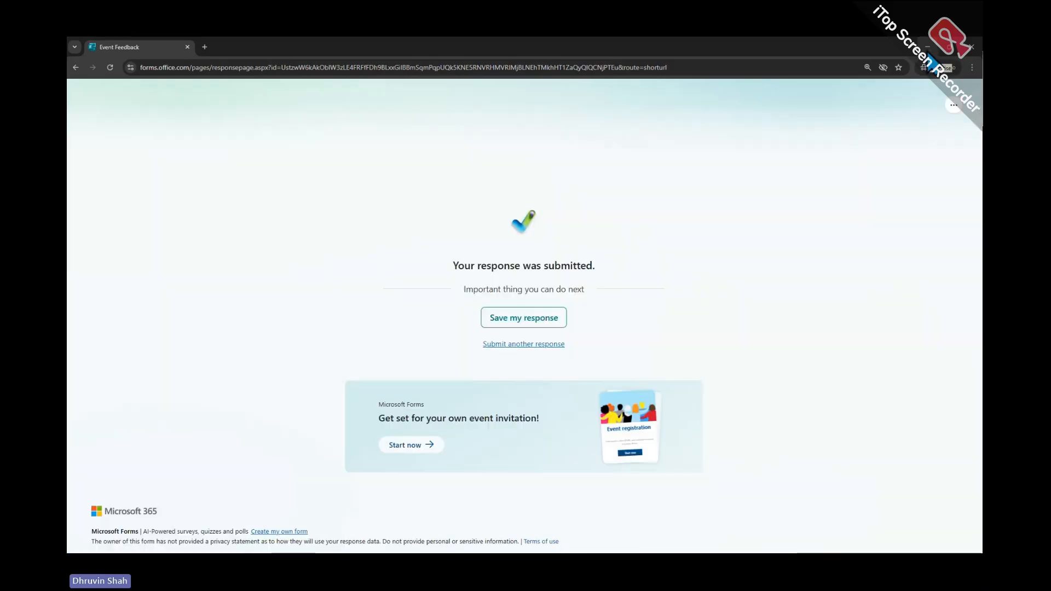
Switch back to the Feedback Copilot 1.0 overview in Copilot Studio
click(928, 50)
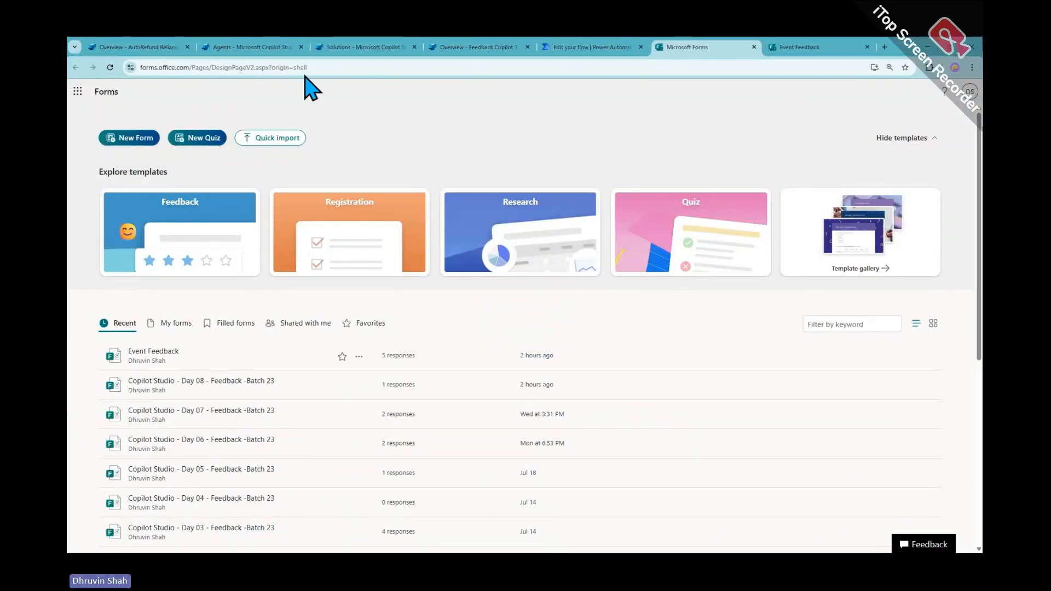
click(270, 48)
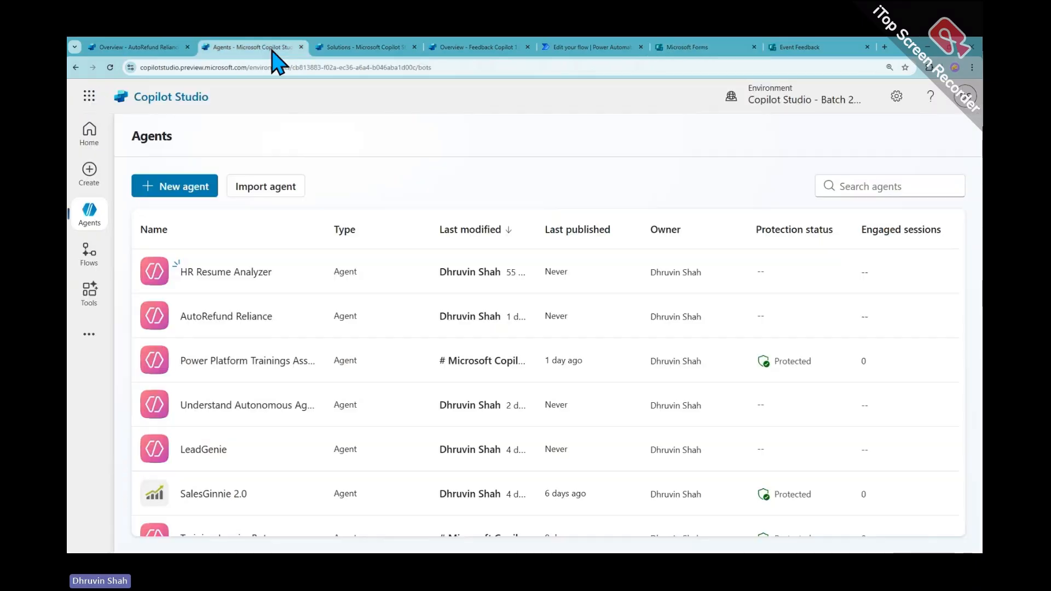
click(335, 48)
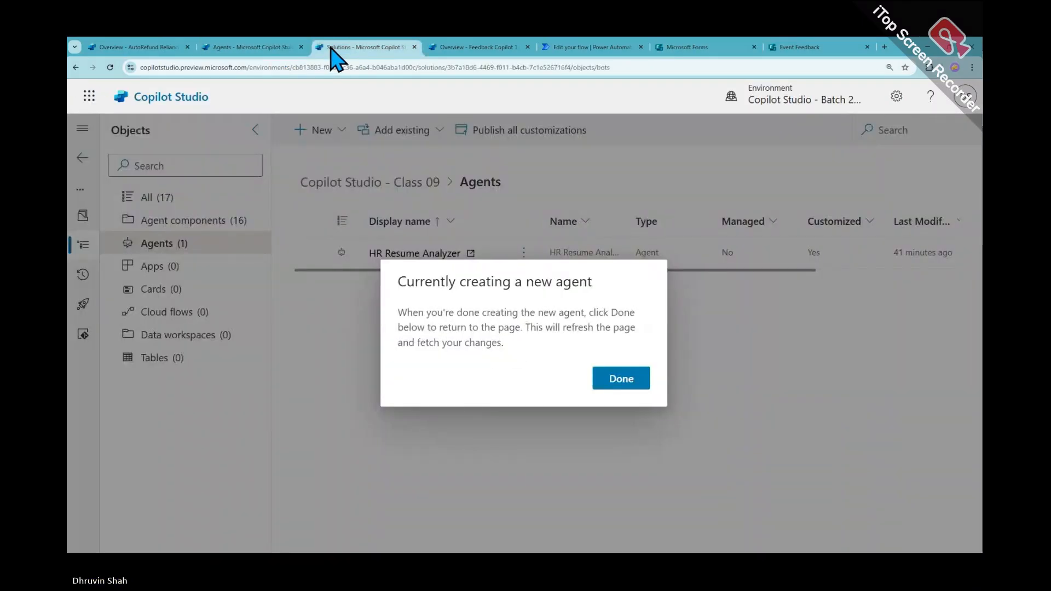
click(473, 47)
scroll(507, 392, down, 6)
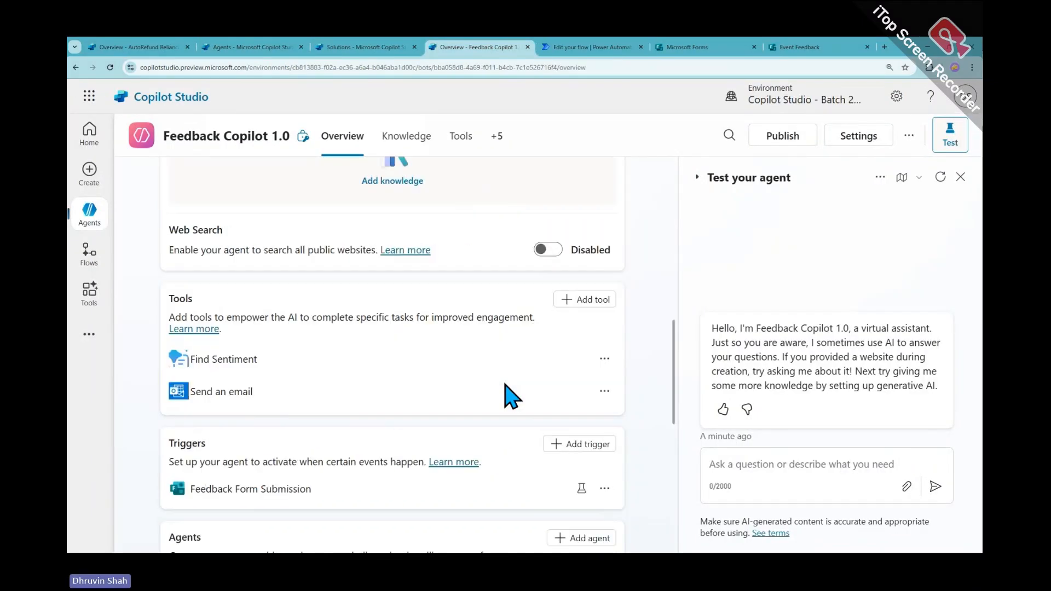
Test the Feedback Form Submission trigger on the 25 Jul 17:37 instance, getting positive sentiment
click(582, 345)
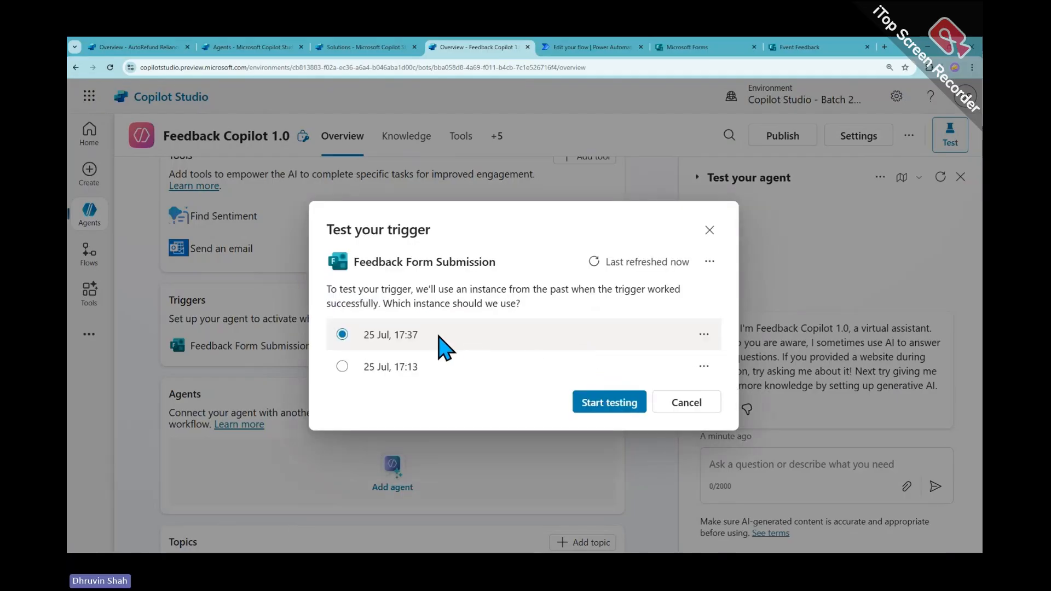
click(623, 408)
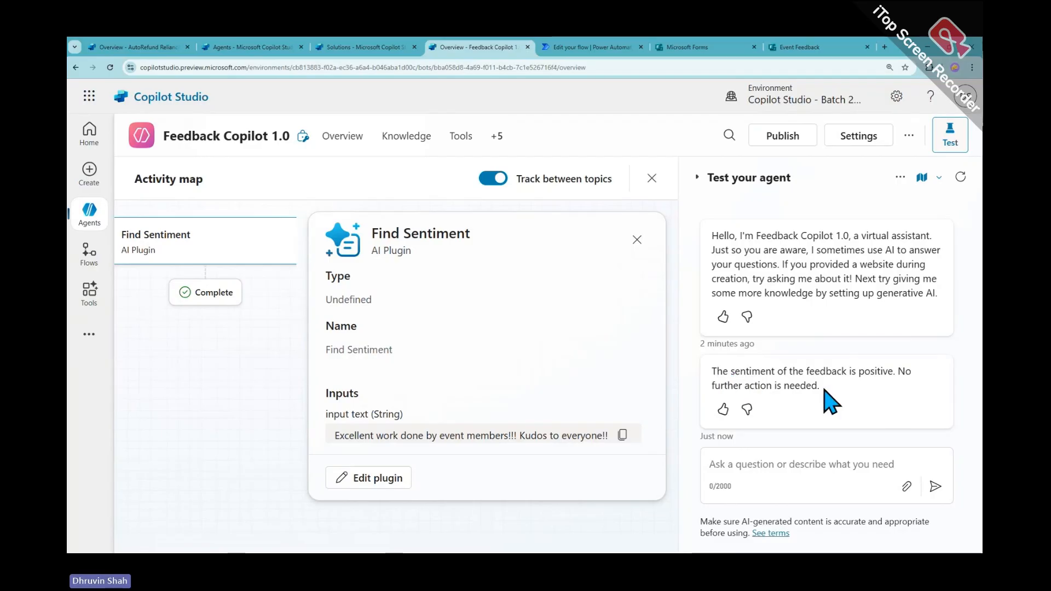
drag(214, 340, 277, 405)
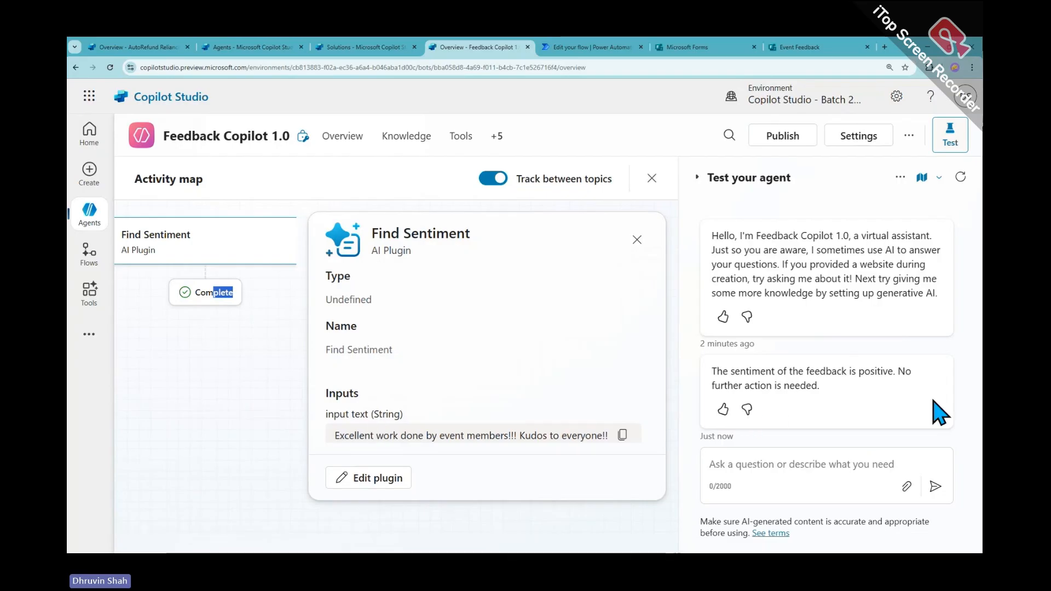
click(201, 376)
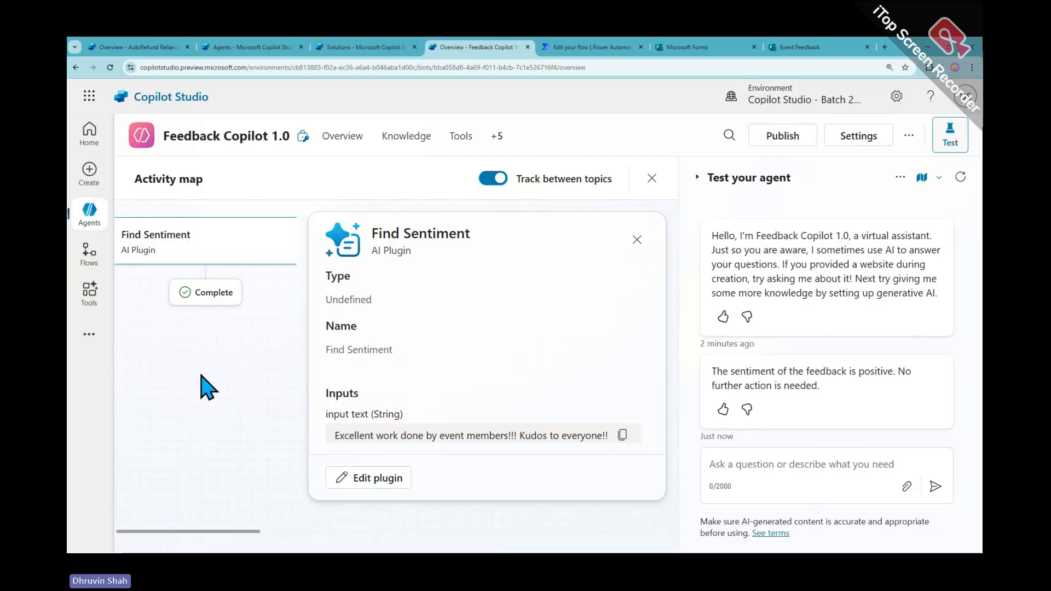
click(637, 239)
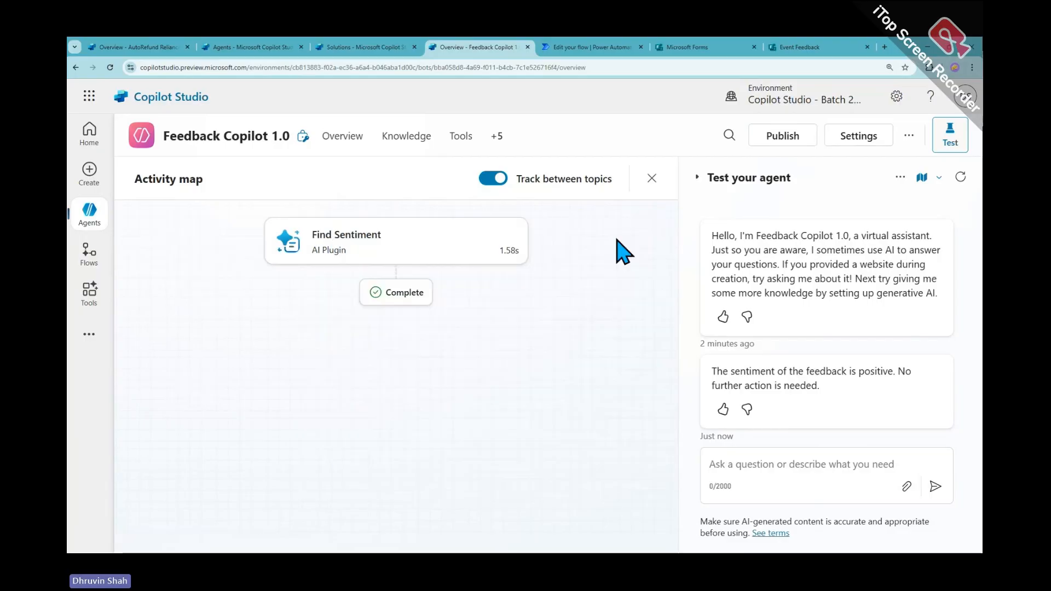
click(340, 144)
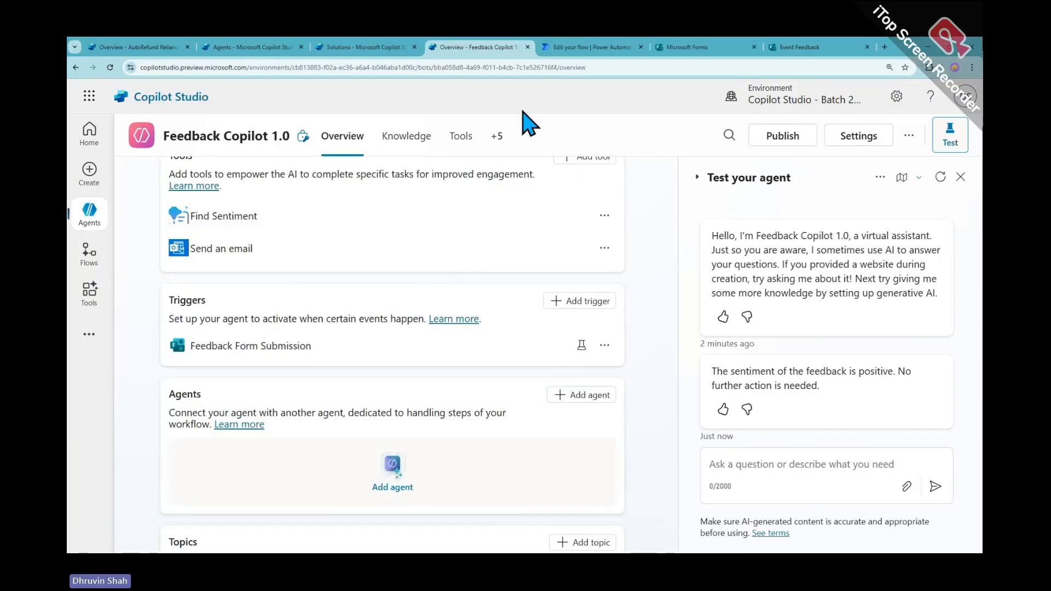
Open a fresh Event Feedback form and enter the respondent's name and email
key(alt+Tab)
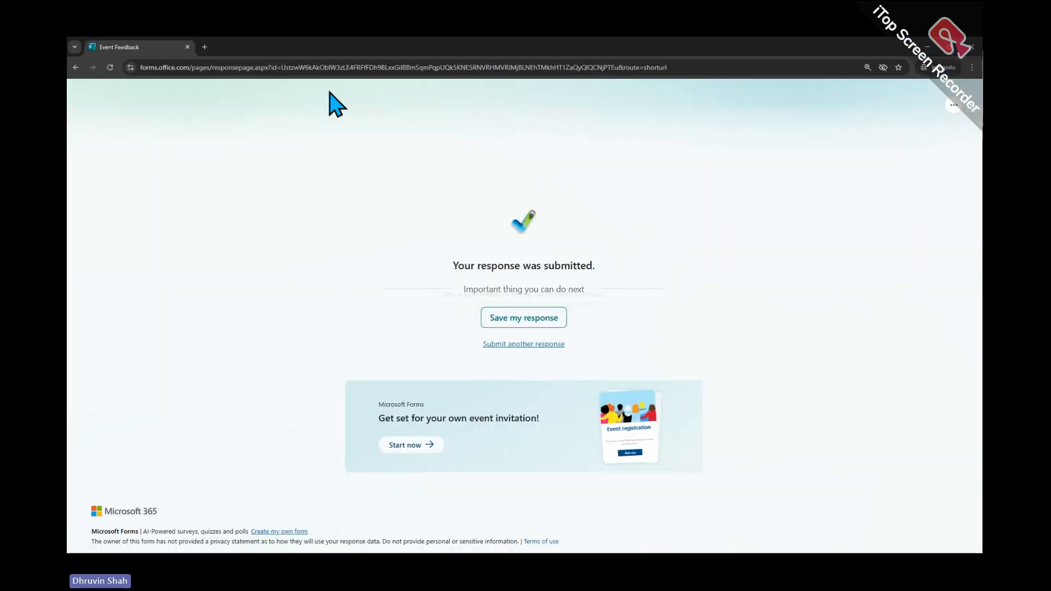
click(530, 345)
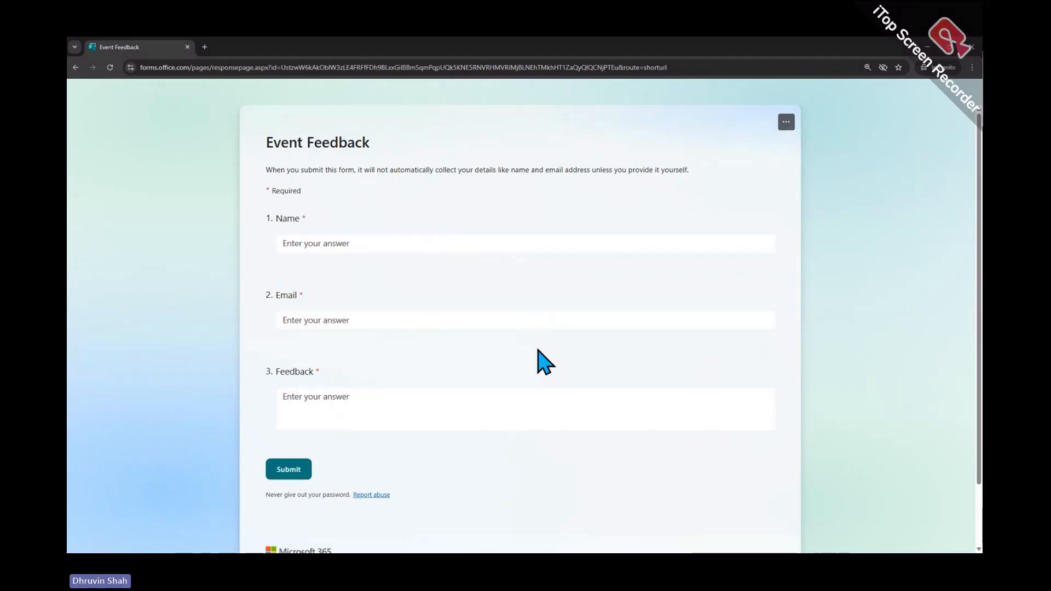
click(441, 67)
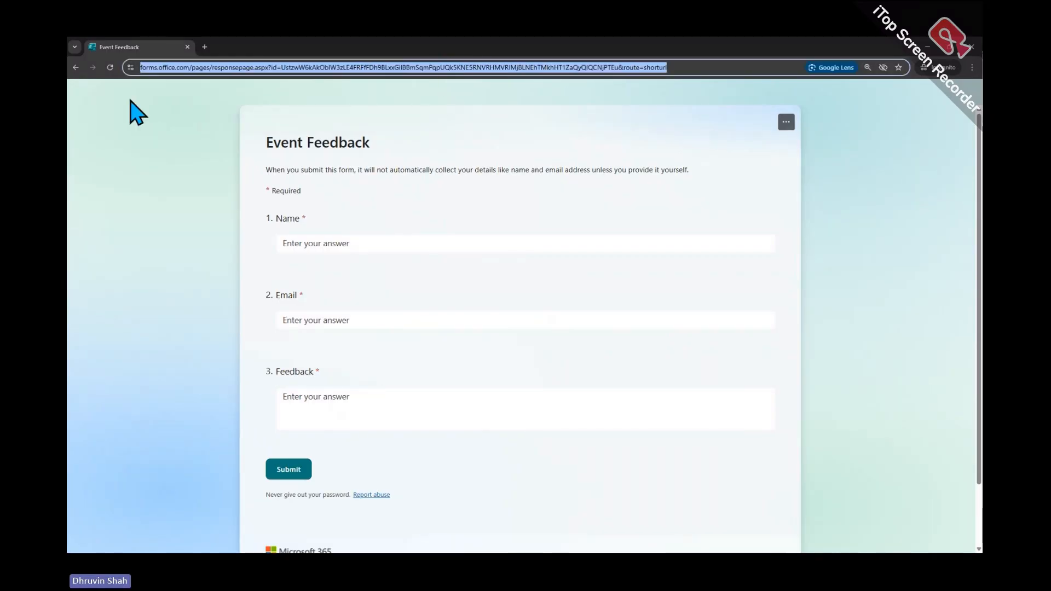
key(alt+Tab)
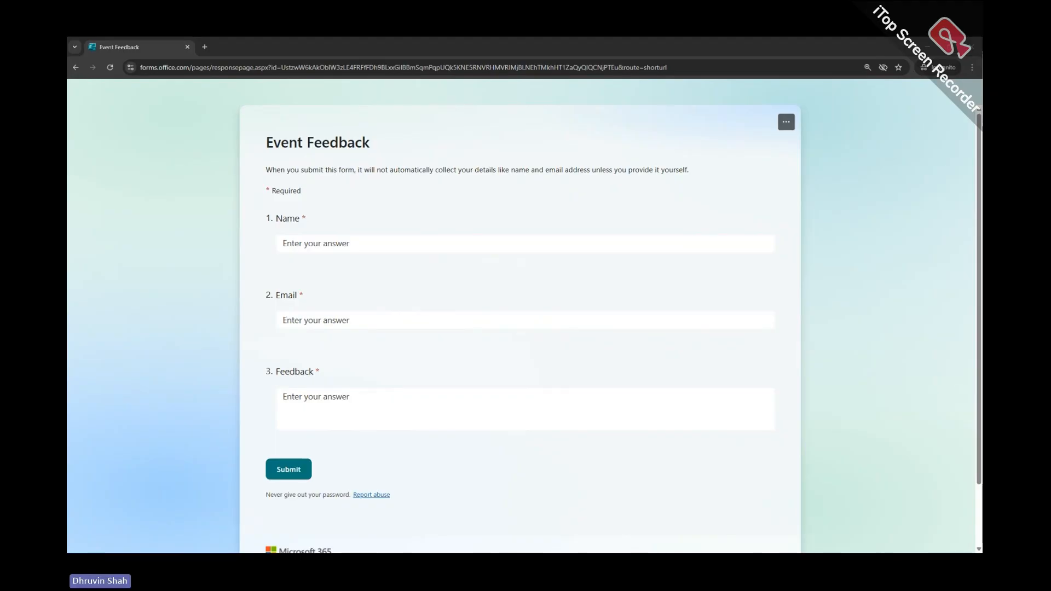
click(492, 389)
click(303, 241)
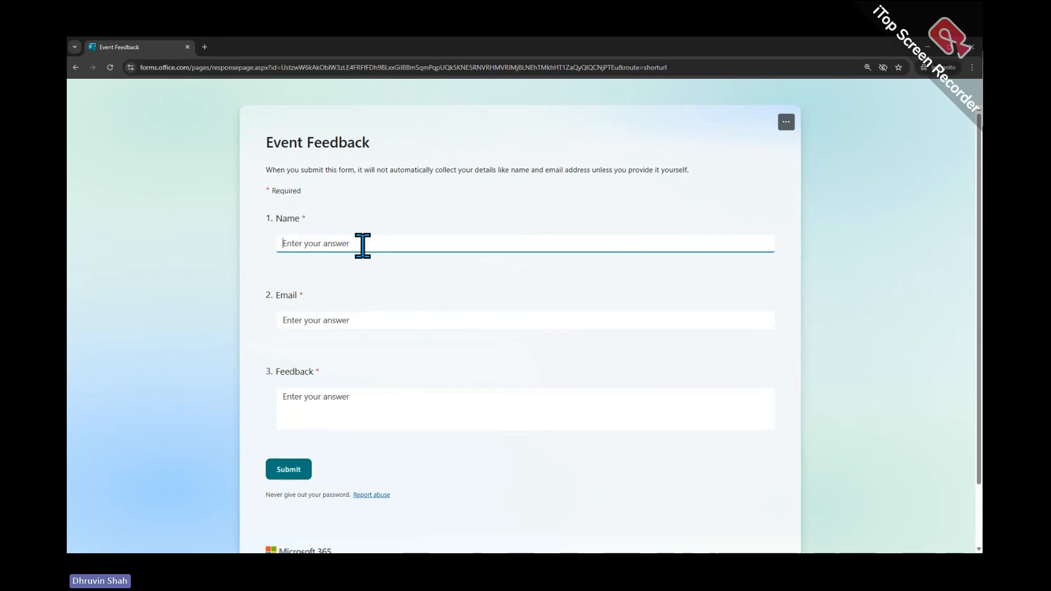
text(Dhruvin)
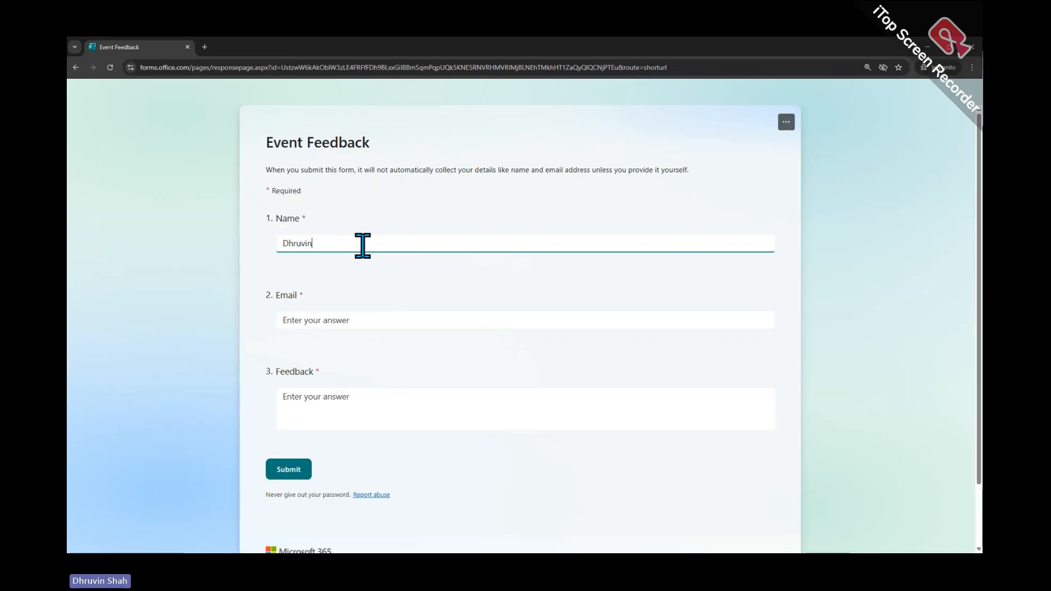
key(Tab)
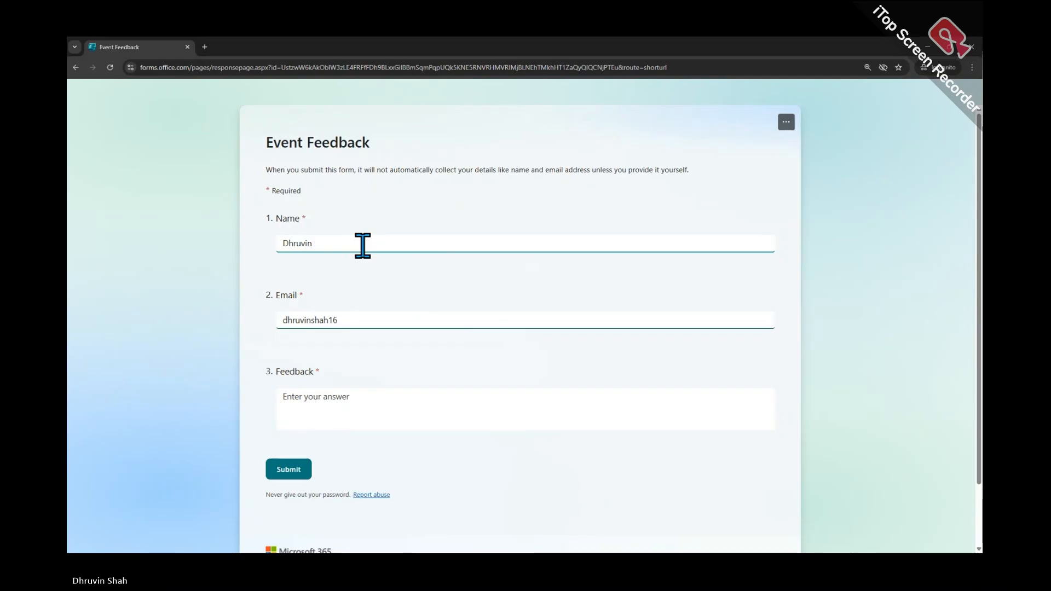
Enter the negative feedback 'Very bad Service!! Tired a lot!!…' and submit the form
key(Tab)
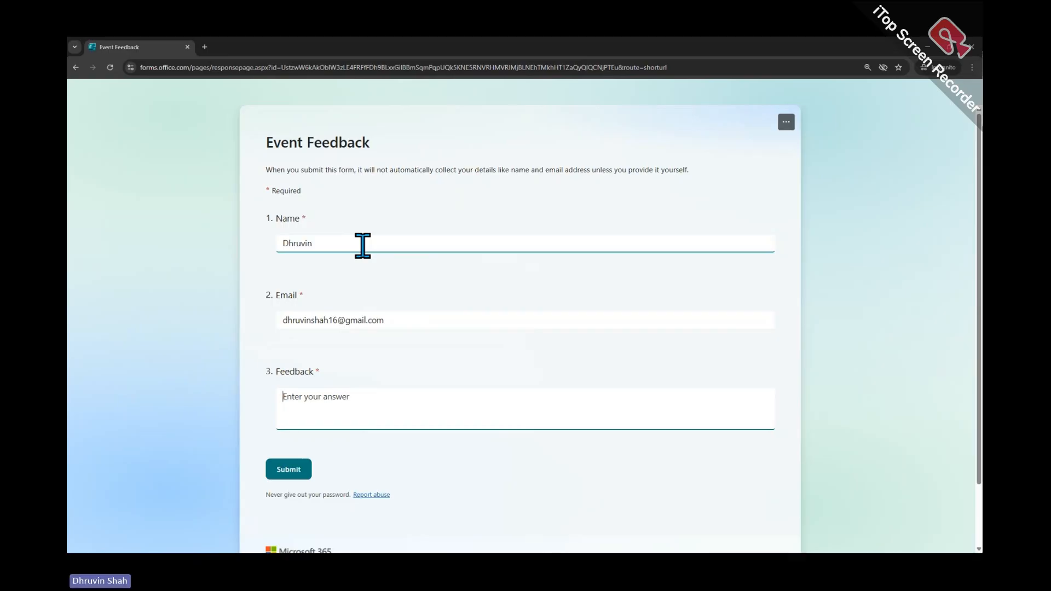
text(Very bad )
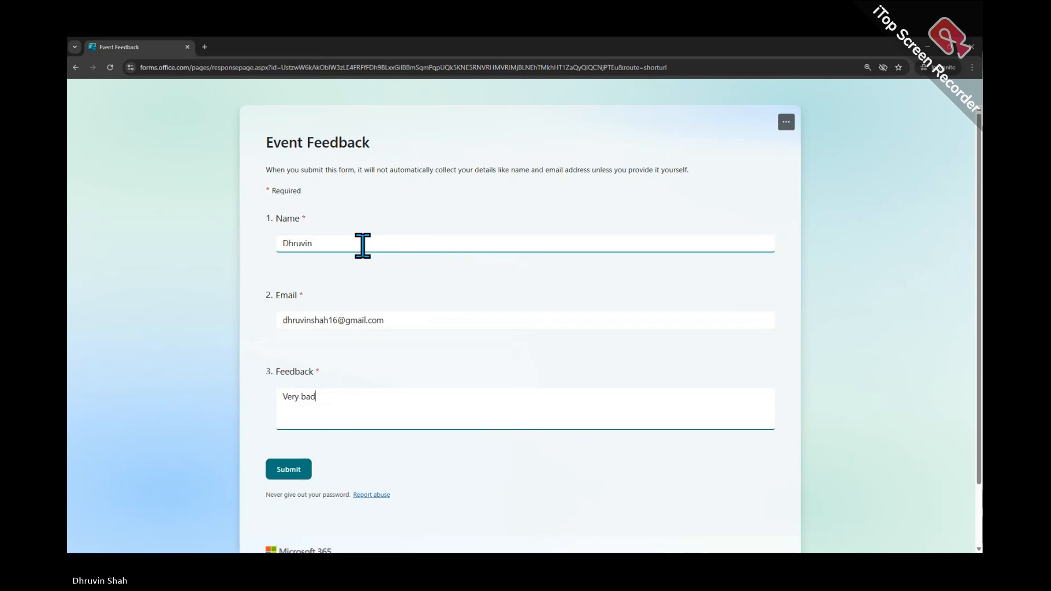
text(Service!! Tire)
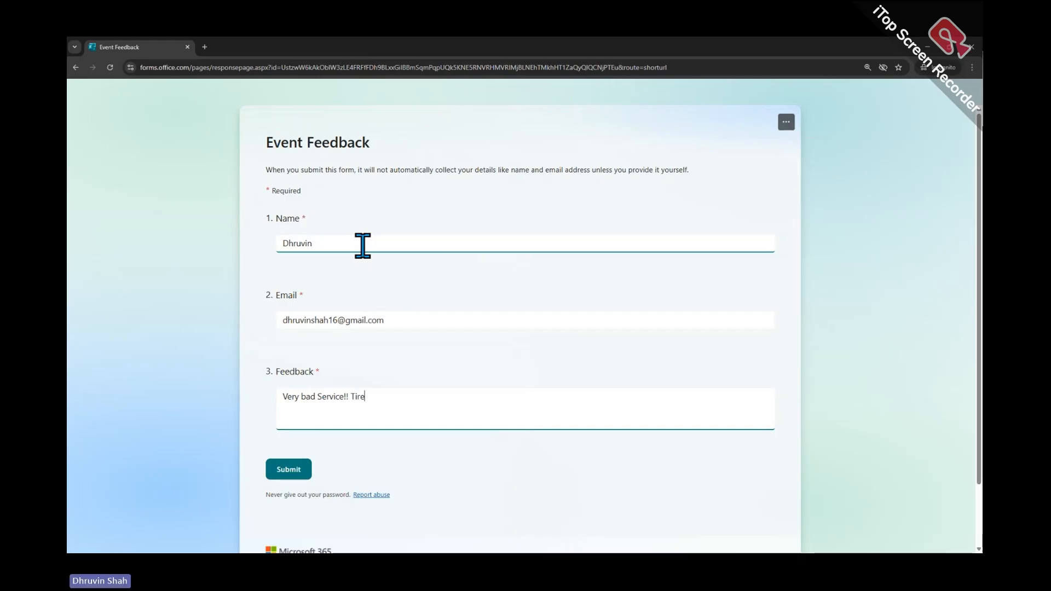
text(d a lot!! Lo)
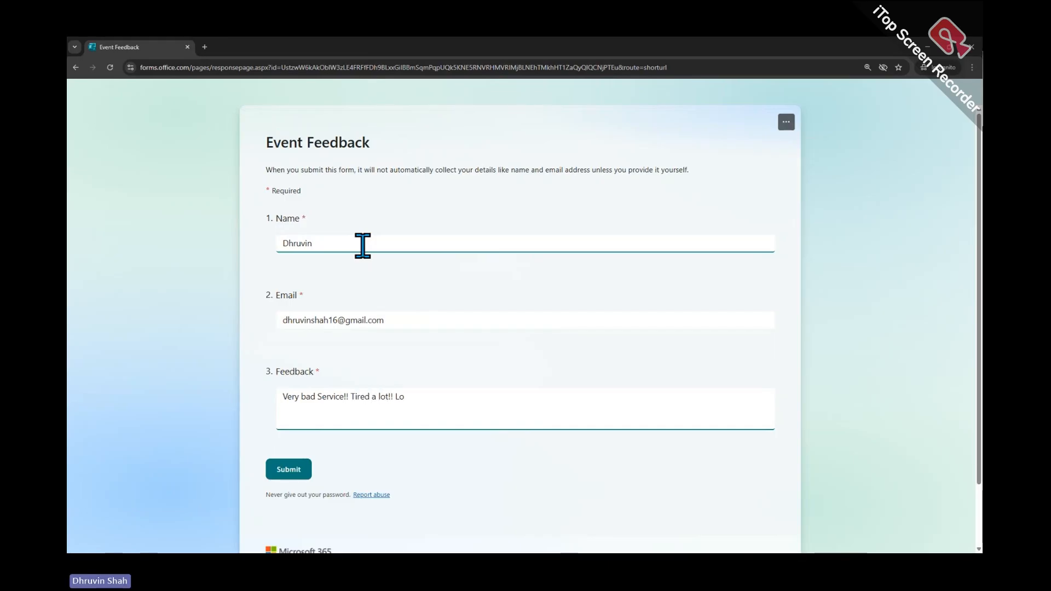
text(ts of cha)
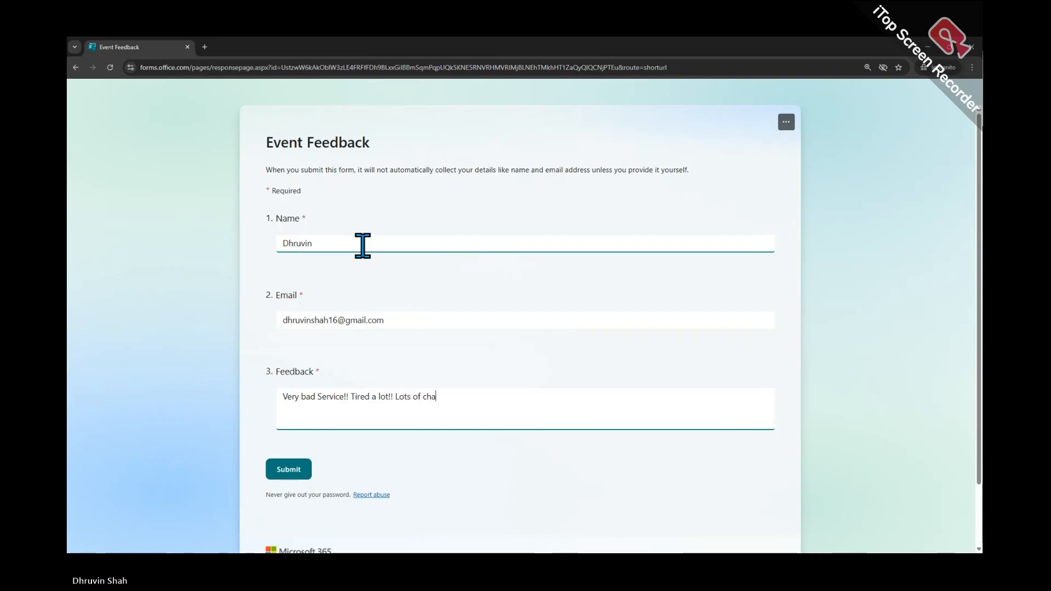
text(llenges t)
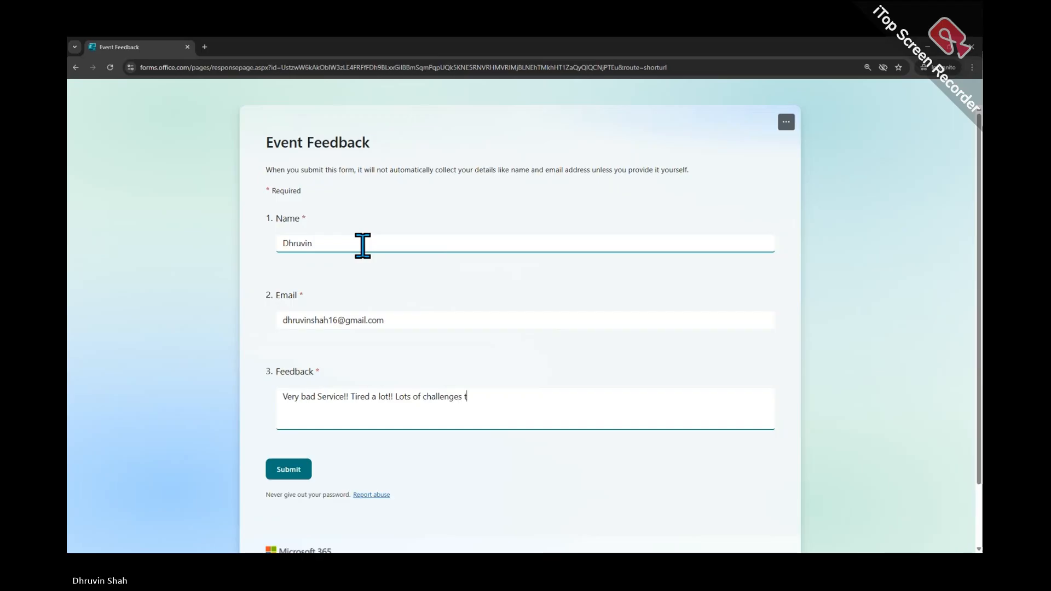
text(o understand the plac)
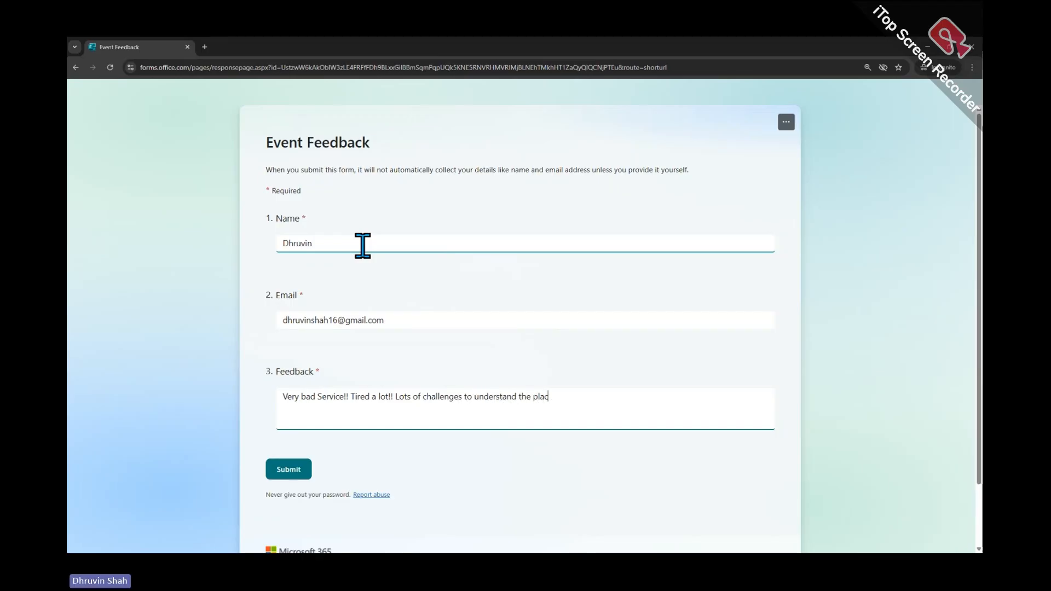
text(ement of the)
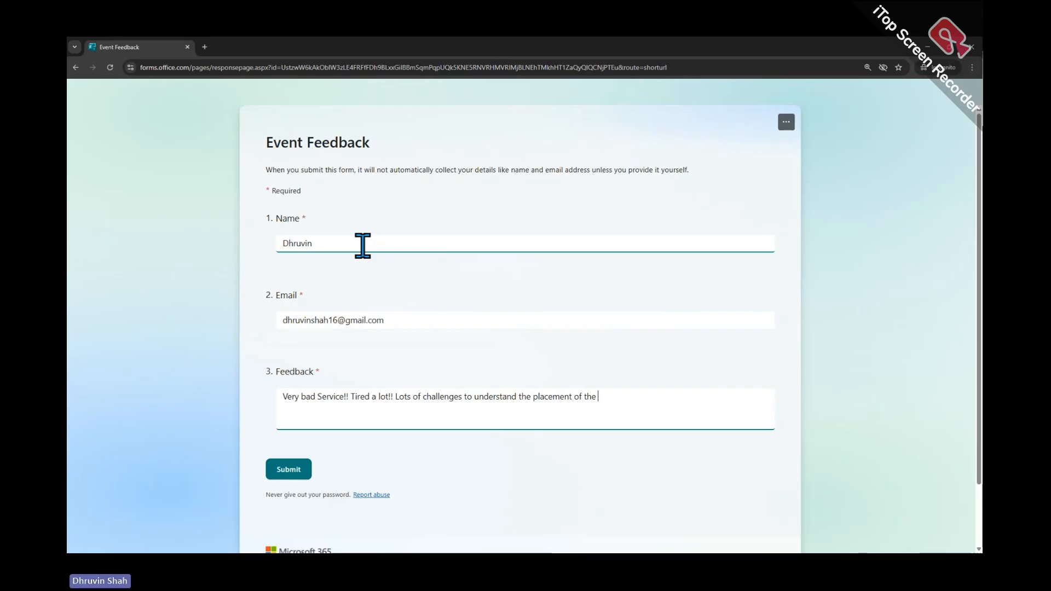
text( place!!)
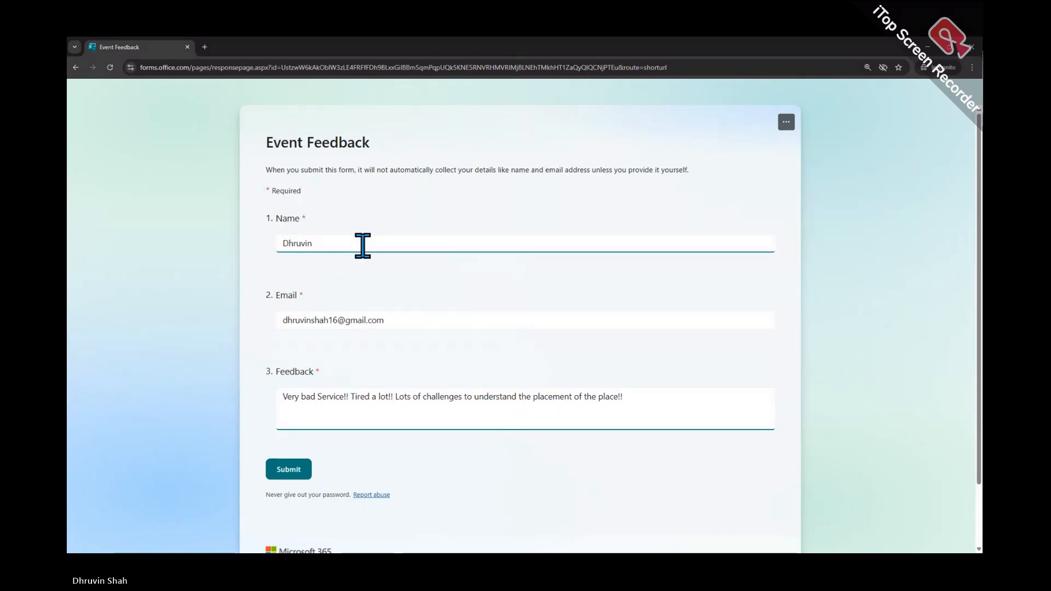
click(301, 470)
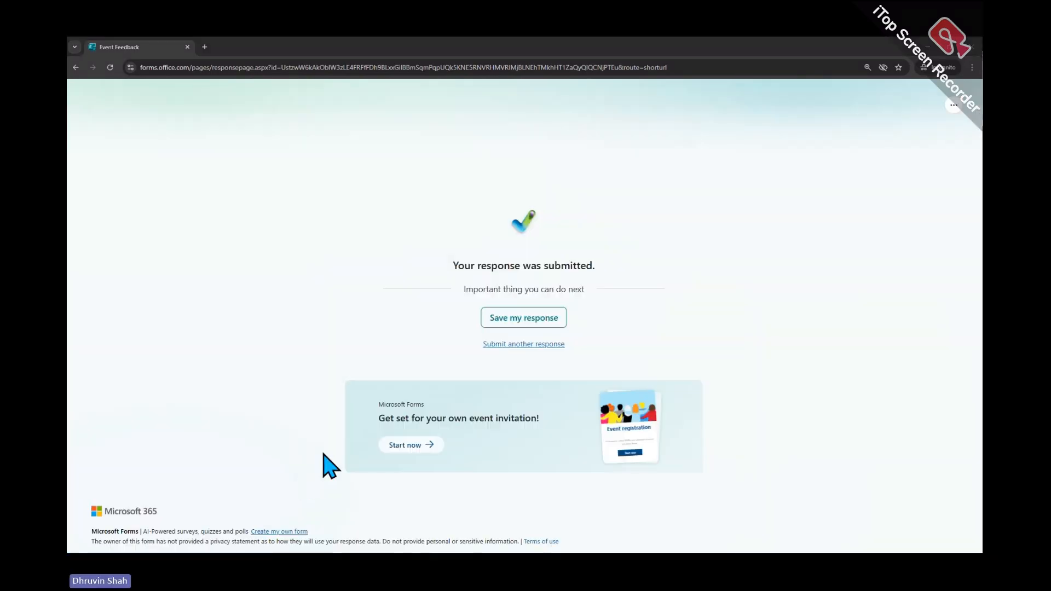
key(alt+Tab)
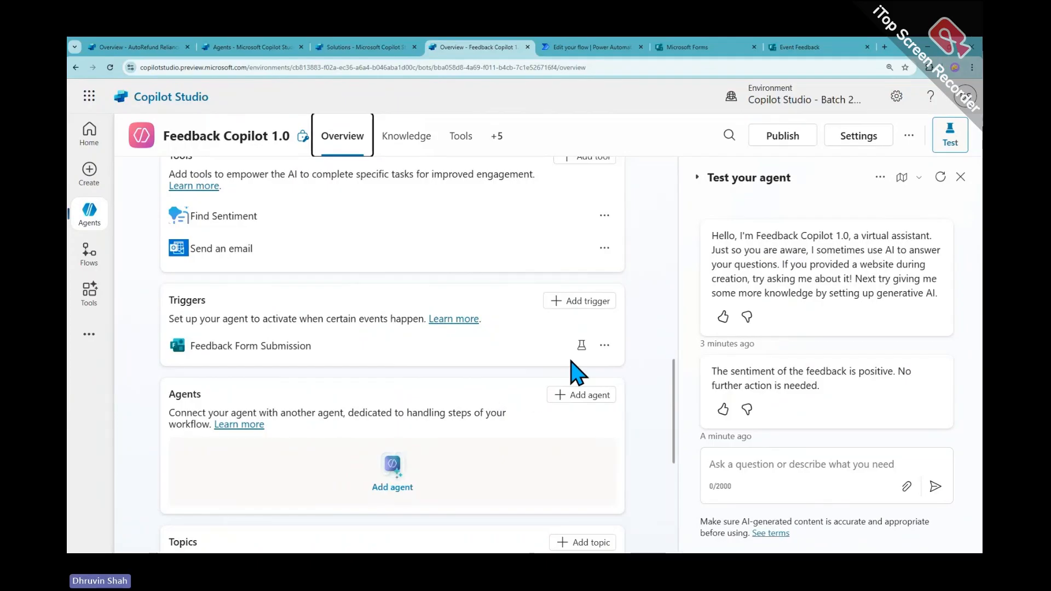
Test the trigger on the 25 Jul 17:39 instance, allowing Office 365 Outlook to send email
click(582, 345)
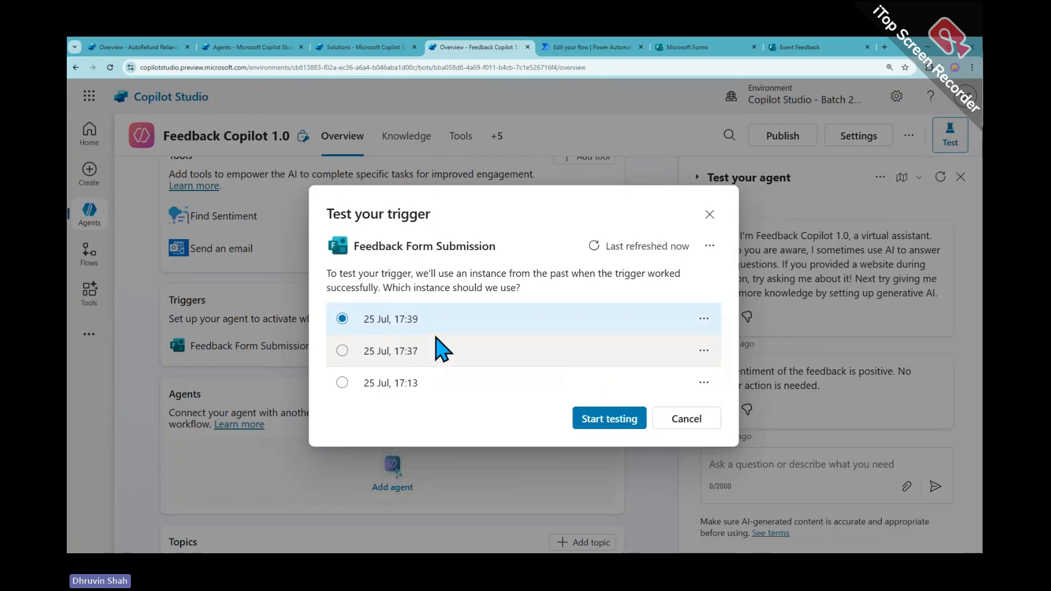
click(610, 423)
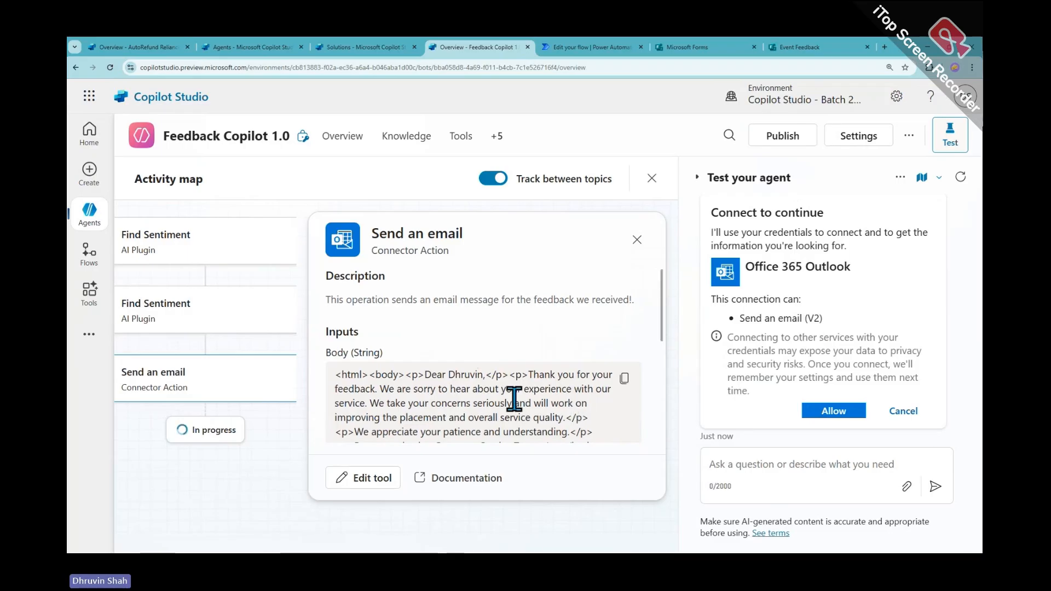
click(830, 416)
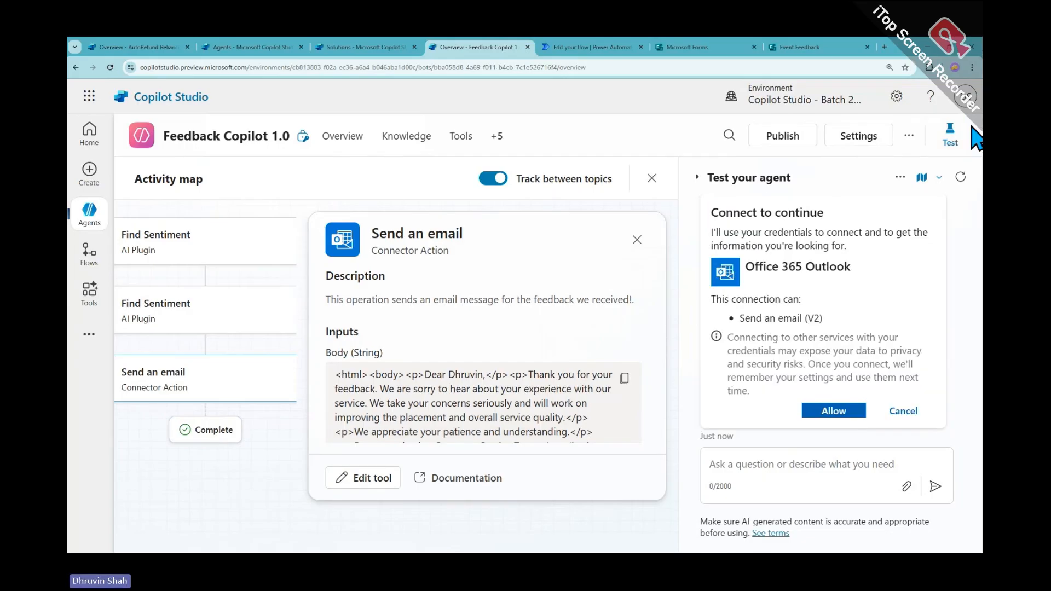
click(955, 67)
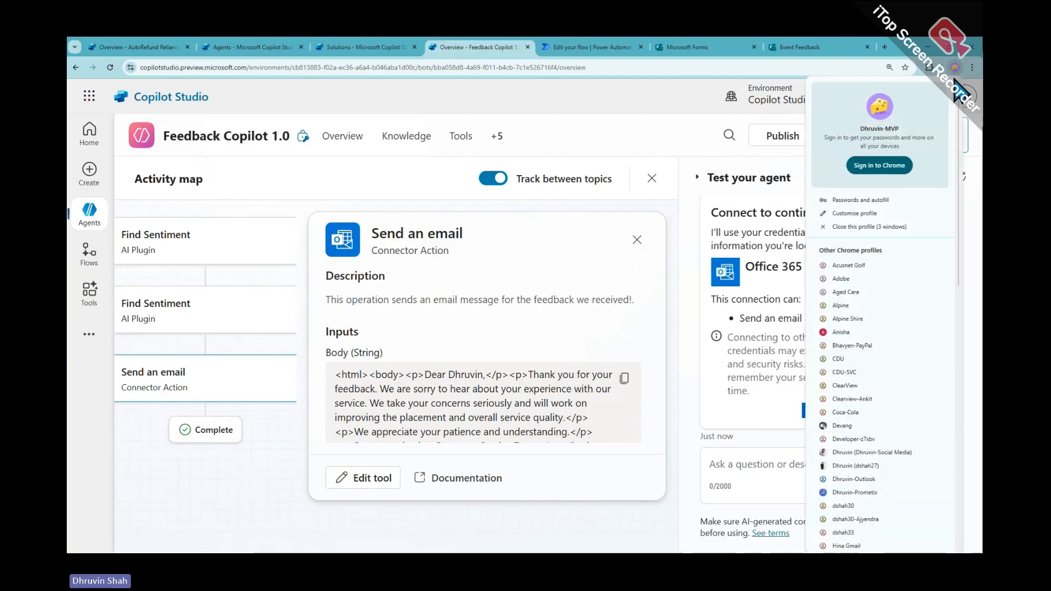
Open Gmail in another Chrome profile's window and maximize it
click(896, 466)
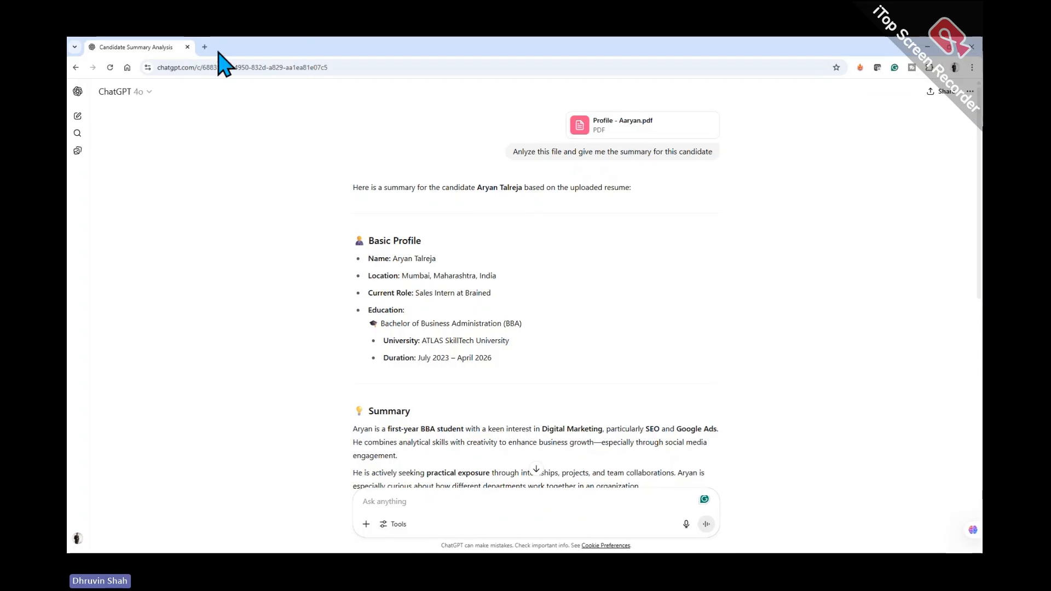
click(205, 47)
text(m)
key(Return)
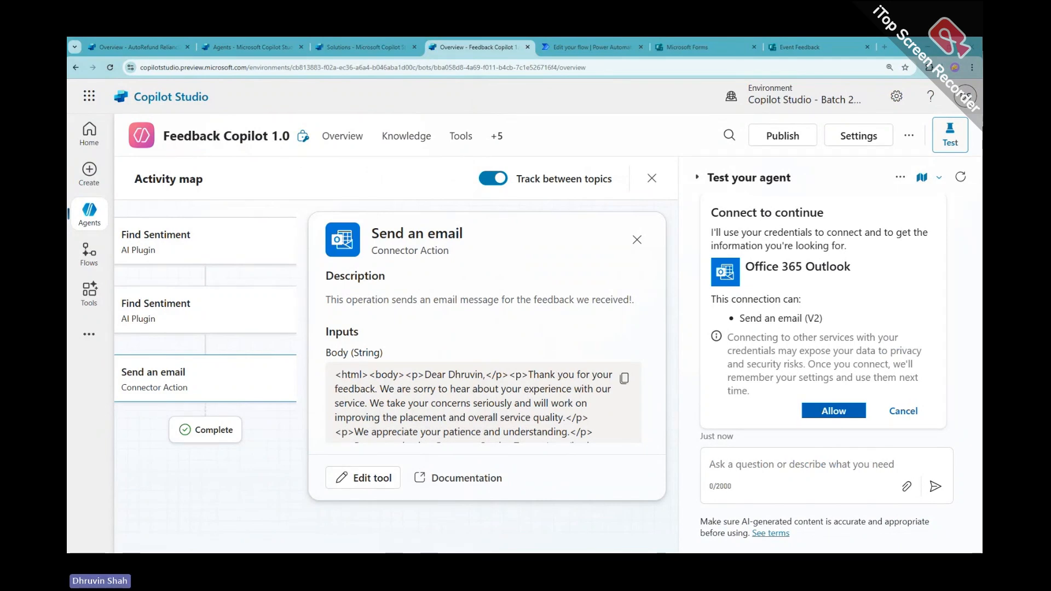
drag(66, 77, 520, 133)
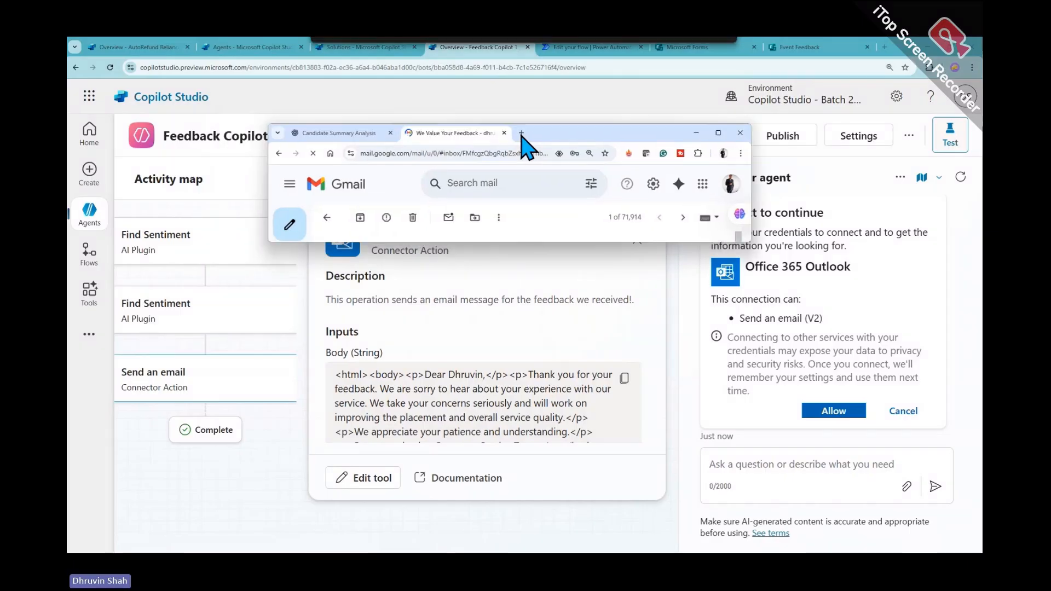
double_click(542, 135)
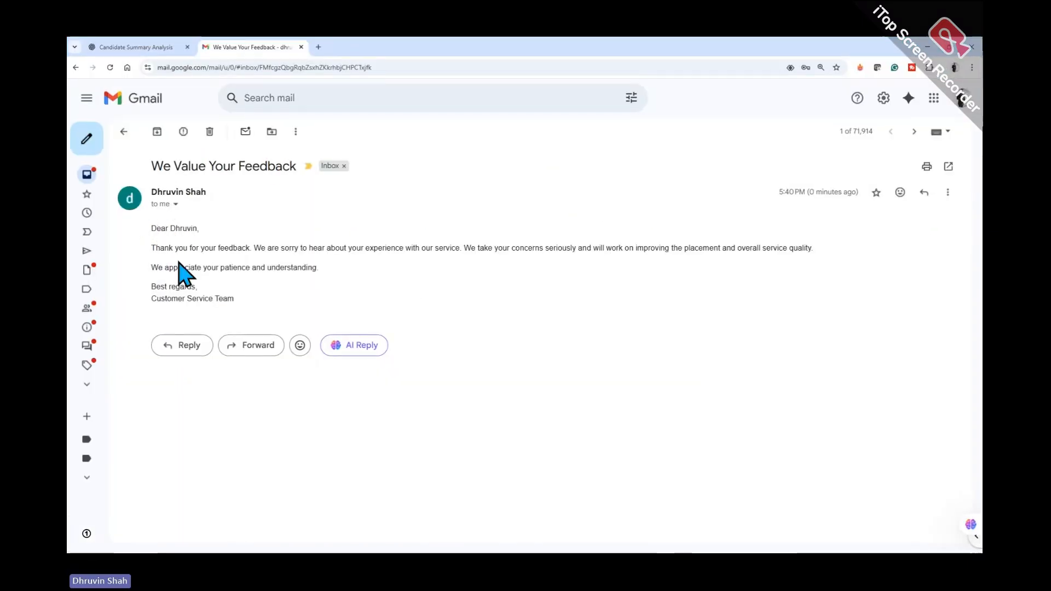
Highlight the apology and patience sentences in the 'We Value Your Feedback' email
drag(253, 248, 826, 252)
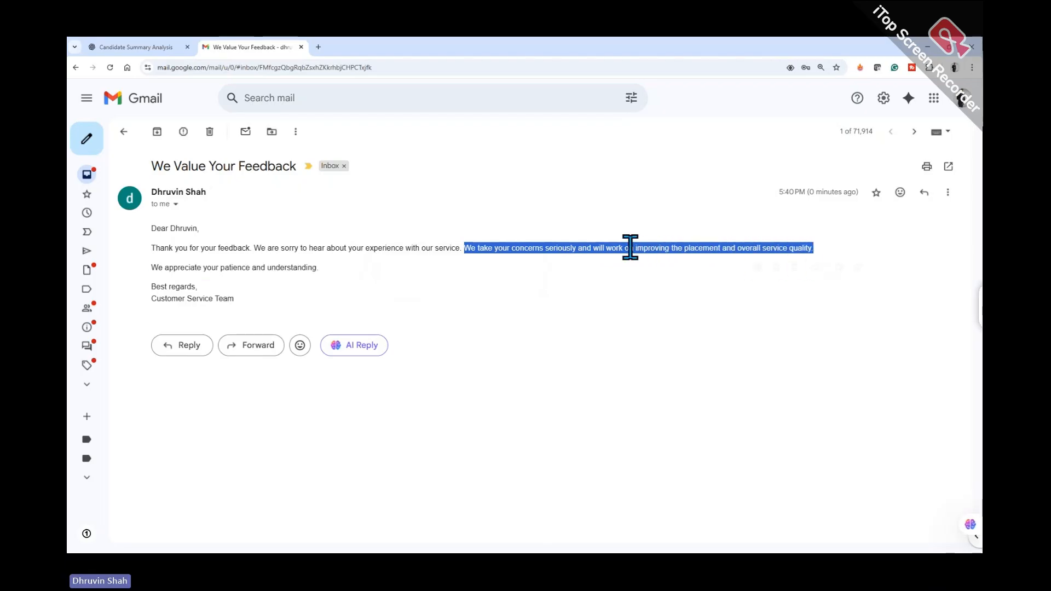
drag(151, 267, 346, 271)
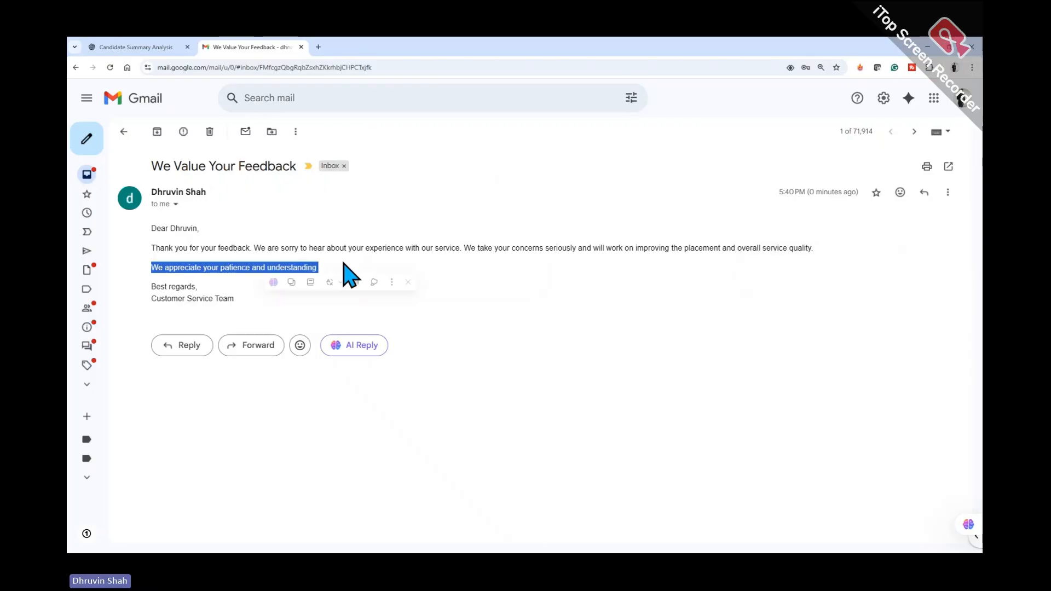
click(215, 259)
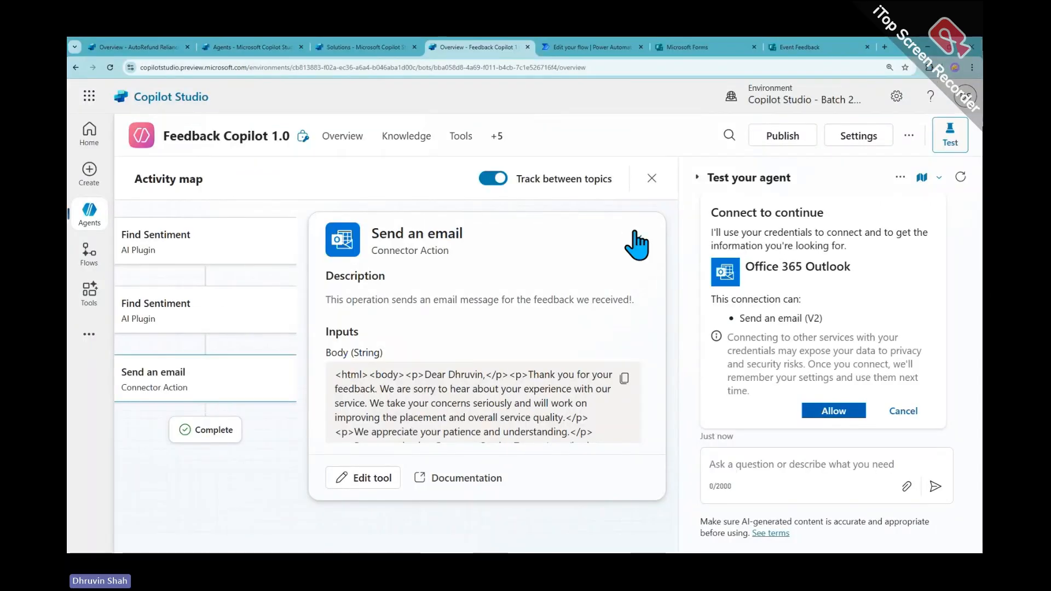
click(634, 239)
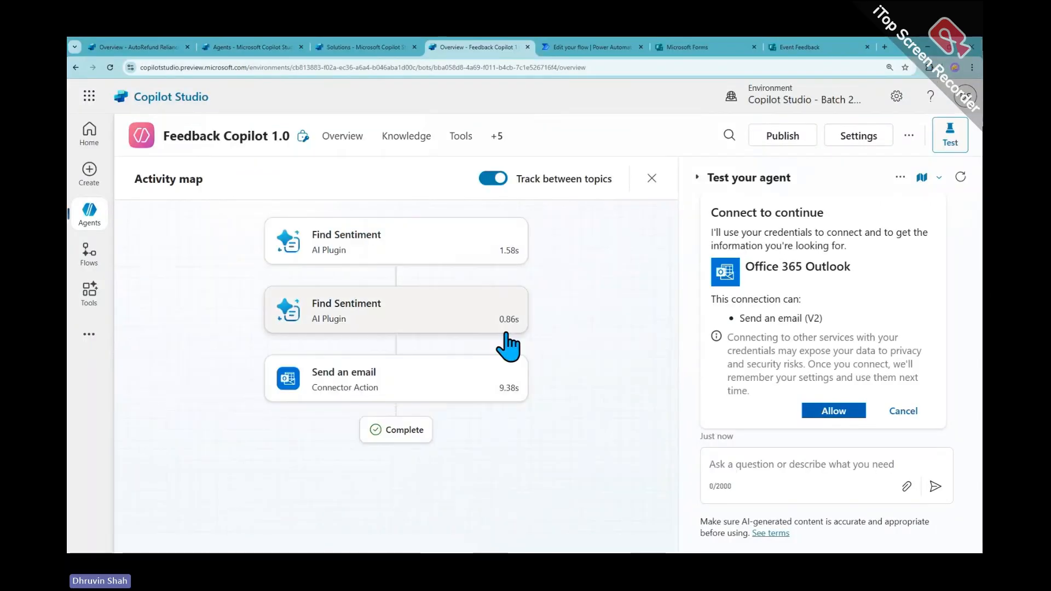
Rerun the trigger test on the newest instance and close the Find Sentiment details
click(335, 138)
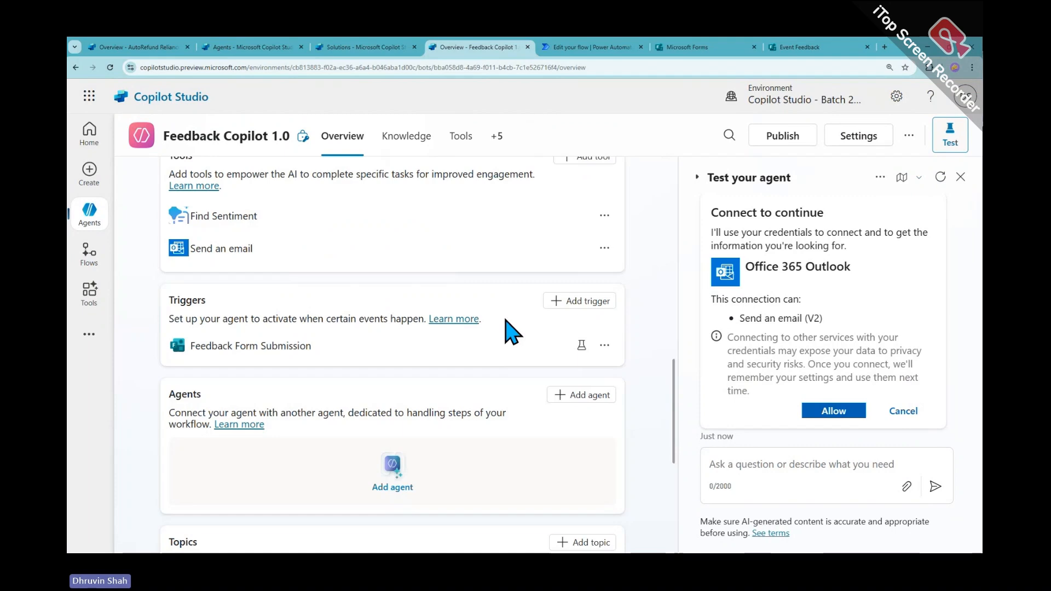
scroll(550, 375, down, 3)
scroll(554, 375, up, 3)
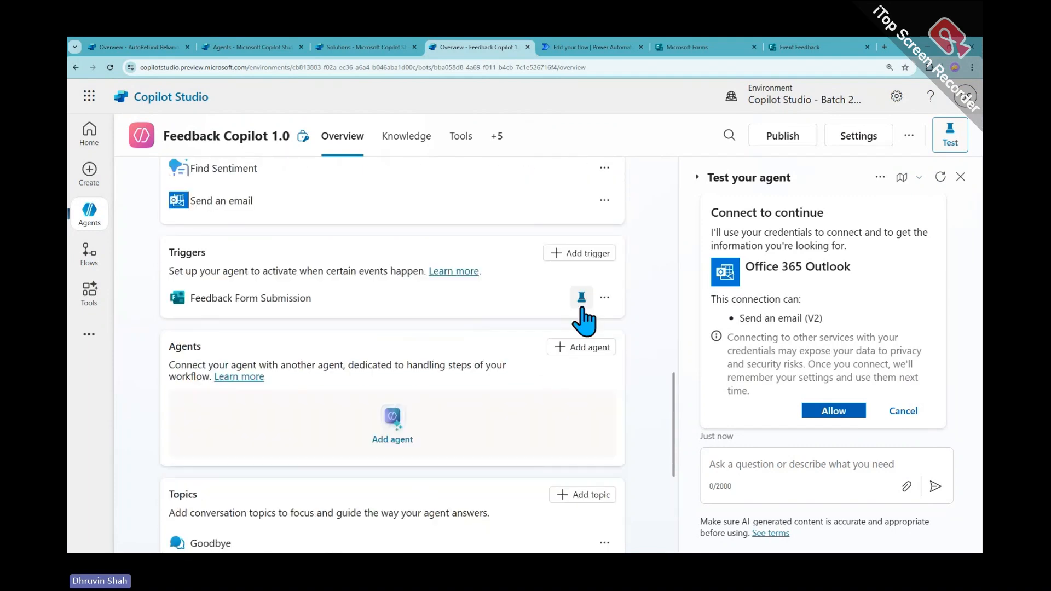
click(581, 297)
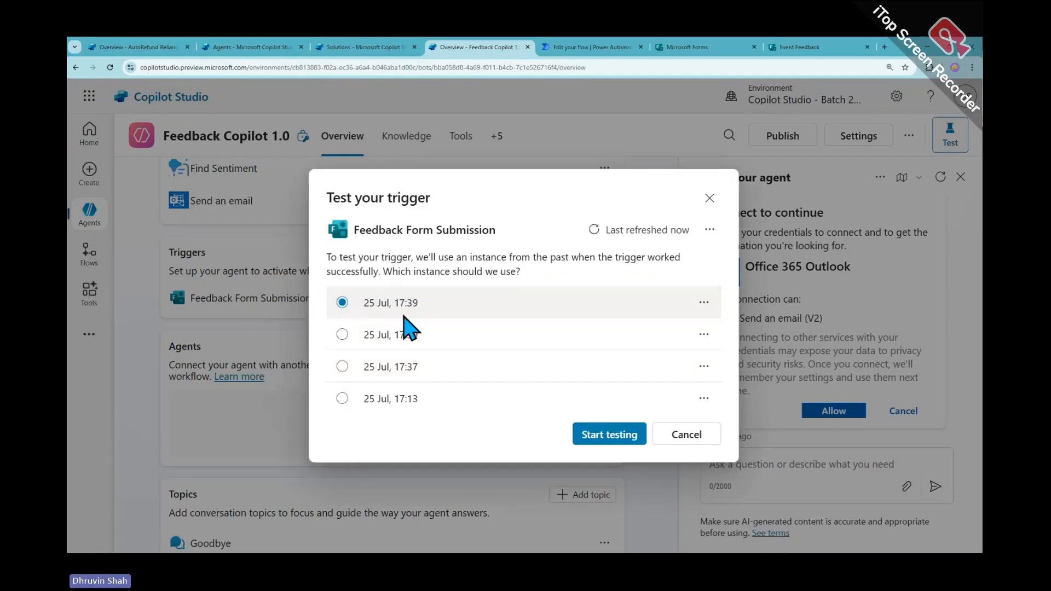
click(609, 435)
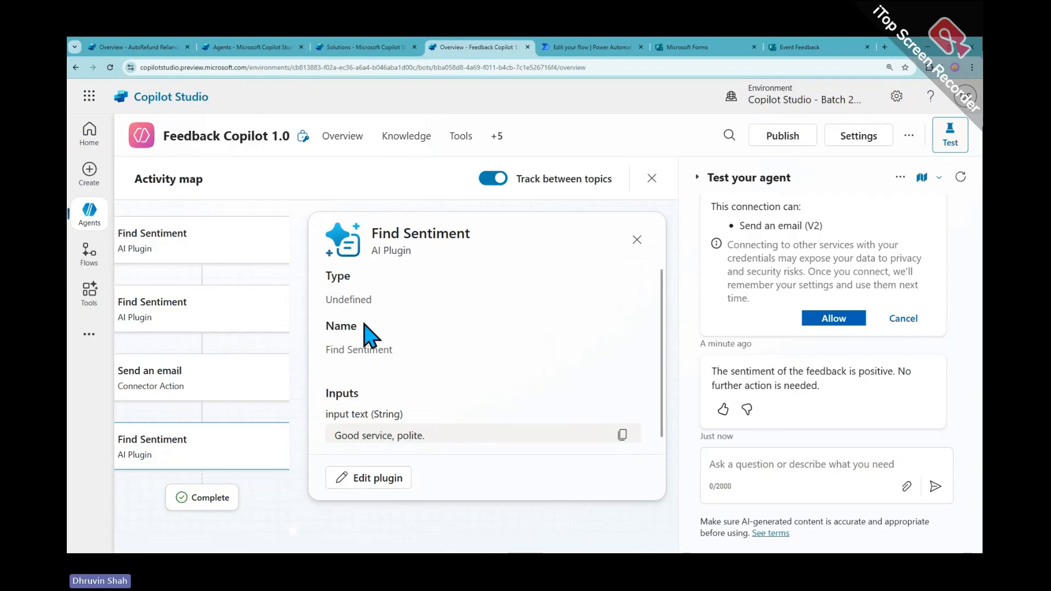
scroll(399, 355, down, 1)
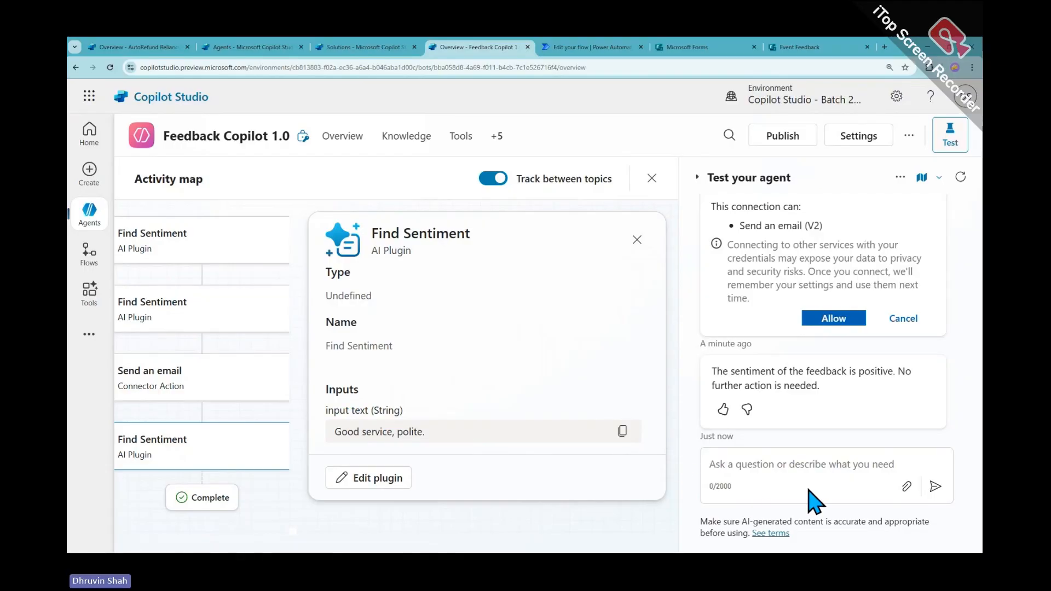
click(637, 240)
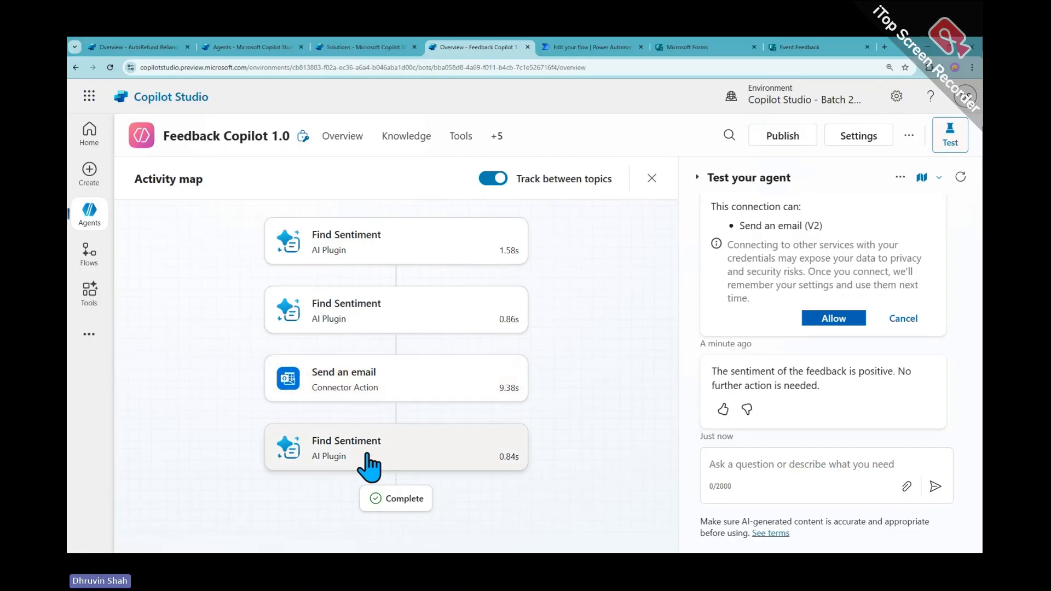
From the agent overview, open the trigger test for Feedback Form Submission to list its past run instances
click(352, 145)
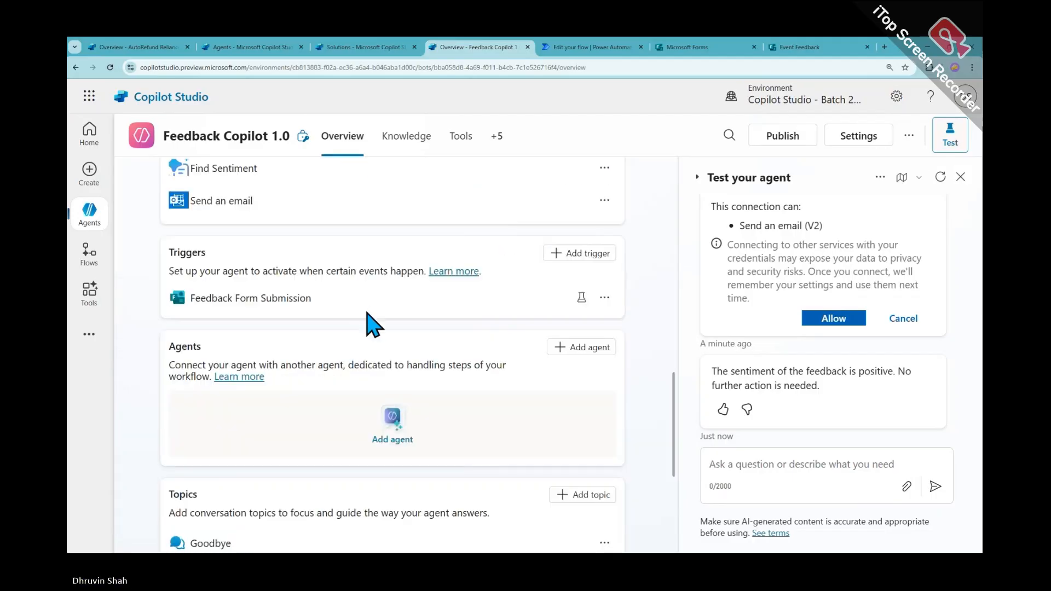
scroll(368, 321, down, 5)
scroll(375, 326, down, 1)
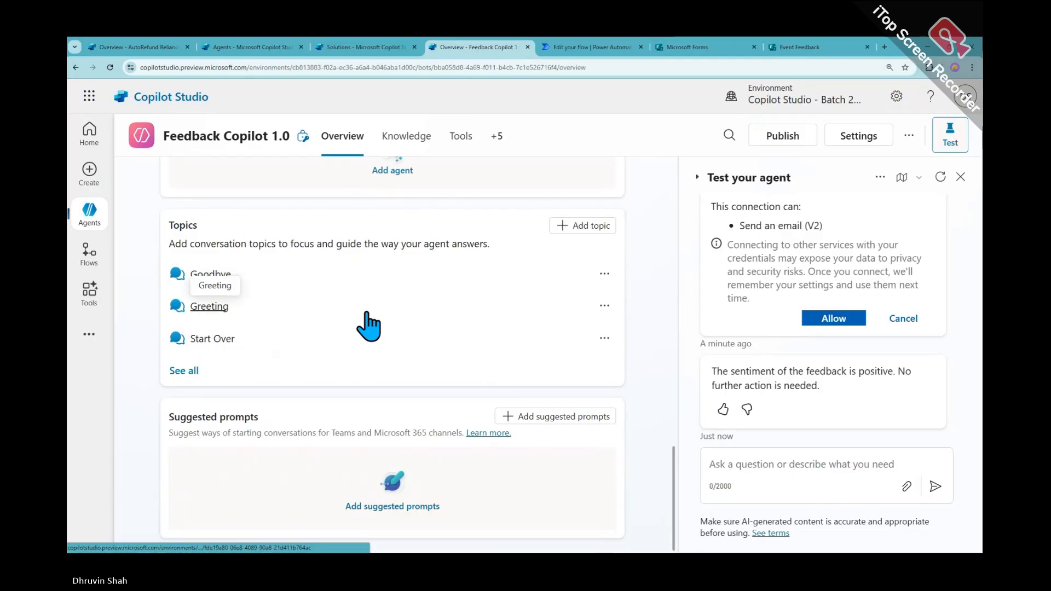
scroll(368, 326, up, 3)
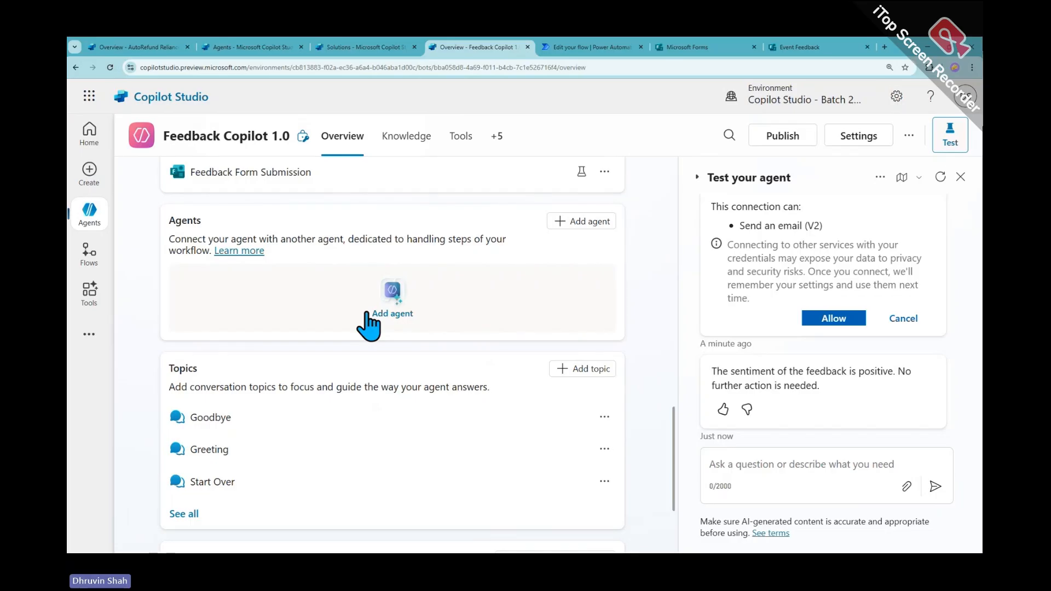
scroll(368, 326, down, 3)
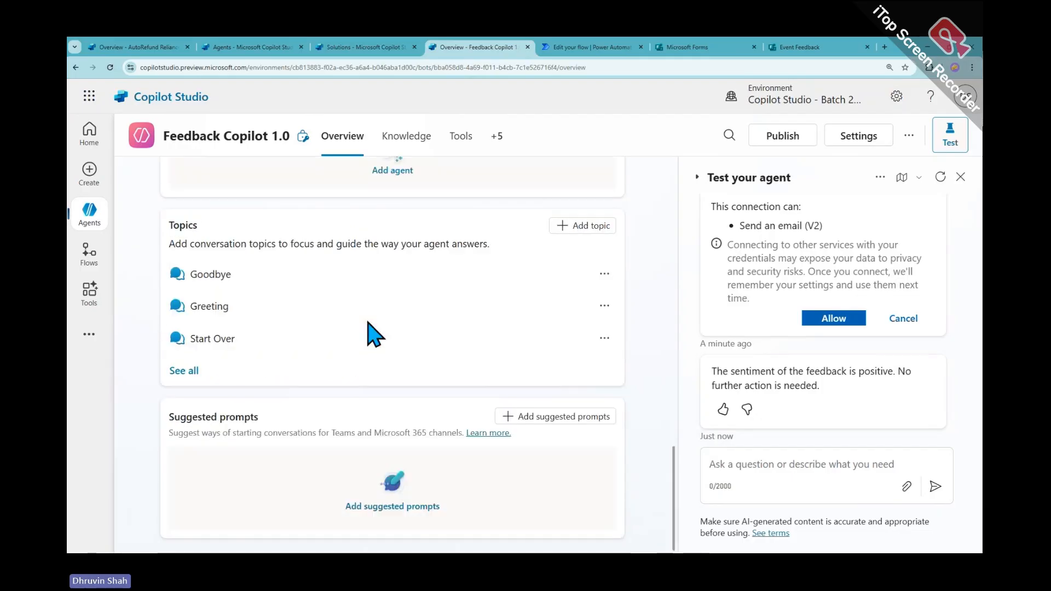
scroll(516, 314, up, 5)
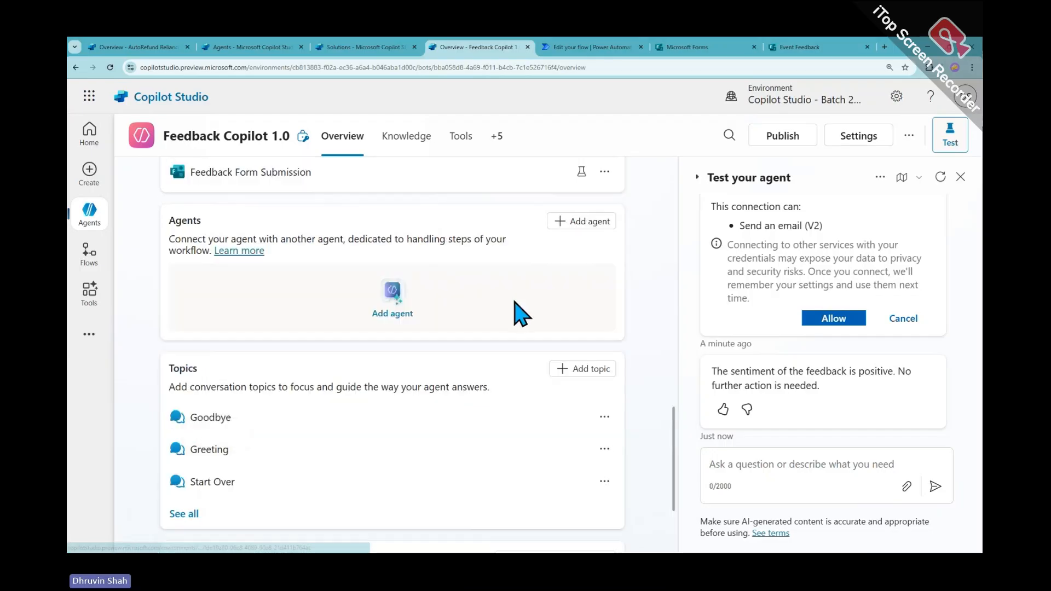
click(581, 267)
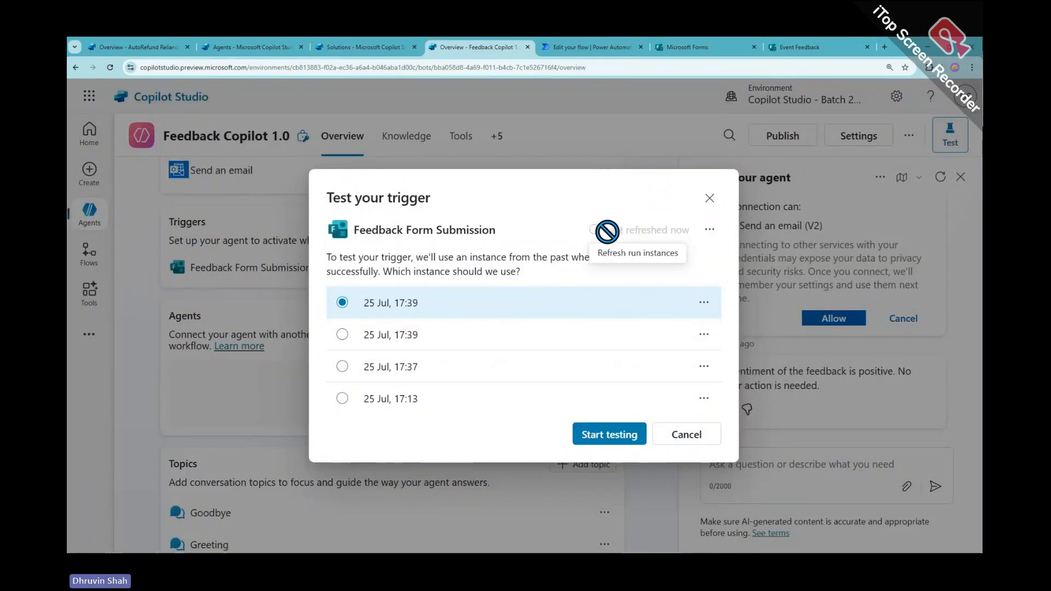
Refresh the run instances and start a test with the 25 Jul, 17:41 submission
click(596, 215)
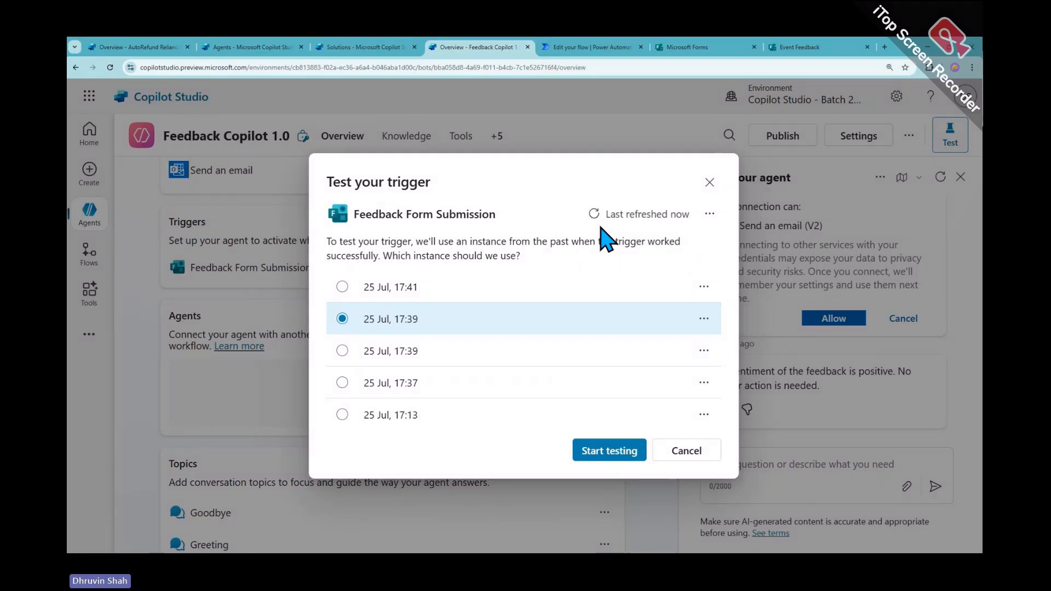
click(431, 295)
click(611, 452)
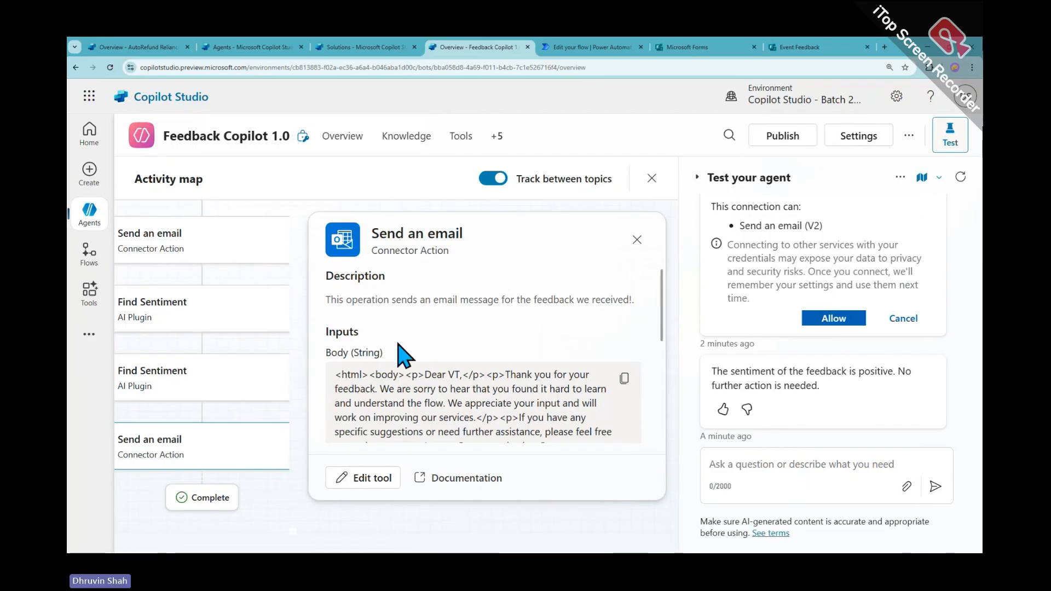
Check the recipient address and contents of the Send an email step, then close its details
scroll(408, 345, down, 3)
scroll(426, 364, up, 1)
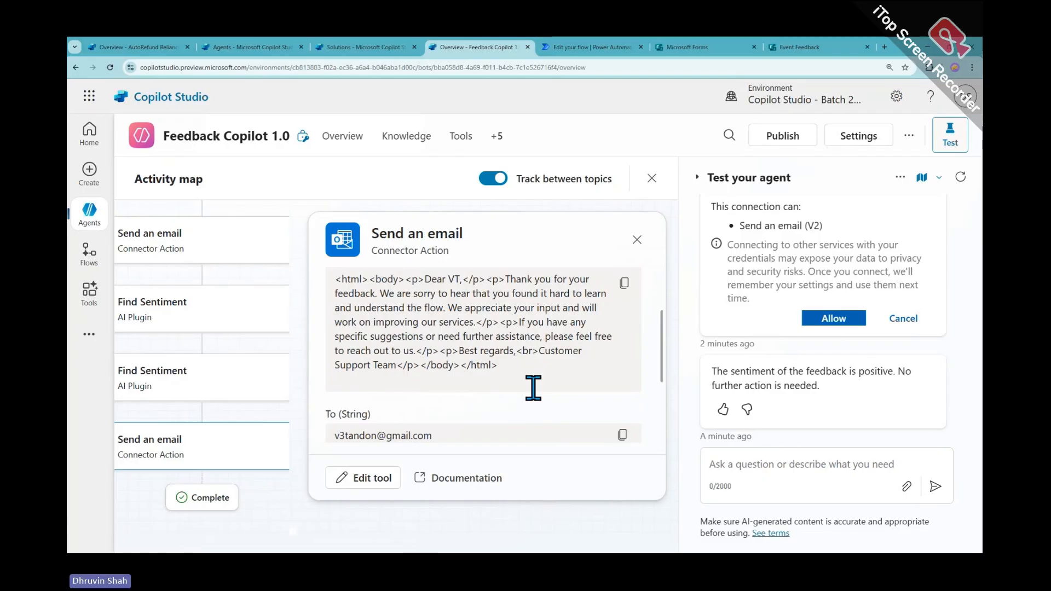
scroll(432, 432, down, 1)
drag(344, 388, 438, 388)
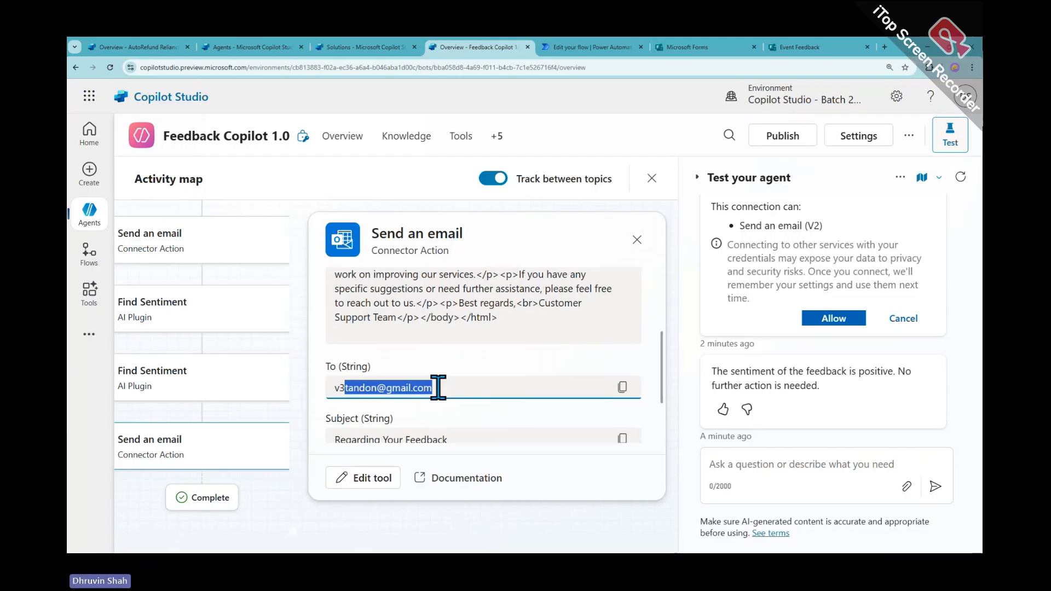
scroll(432, 391, down, 2)
drag(359, 353, 482, 353)
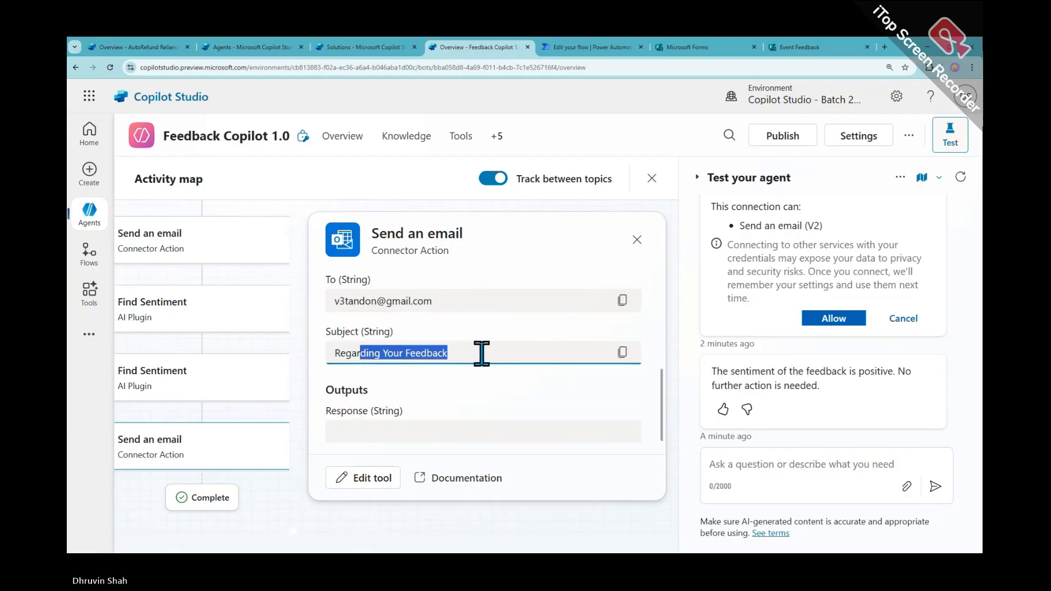
scroll(472, 426, up, 1)
scroll(472, 426, up, 3)
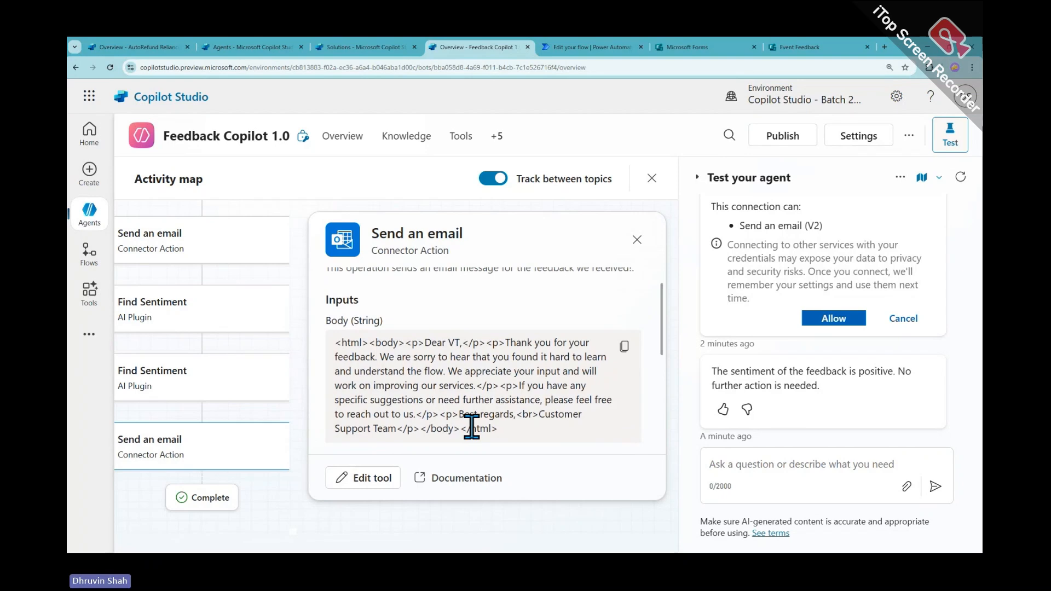
click(636, 239)
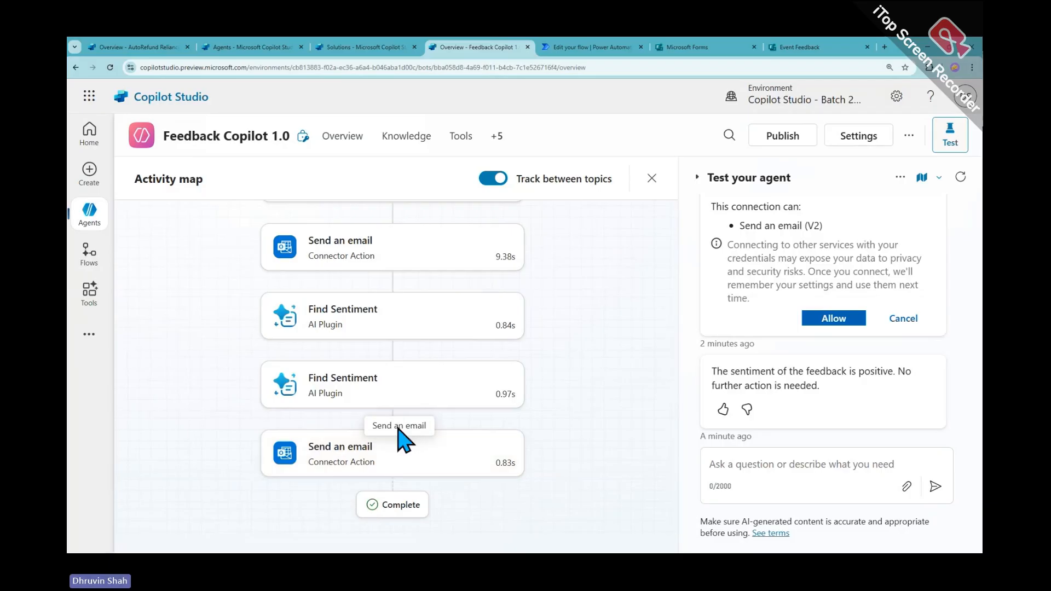
Reopen the Feedback Form Submission trigger test and run it with the 25 Jul, 17:42 submission
click(342, 149)
scroll(430, 378, down, 2)
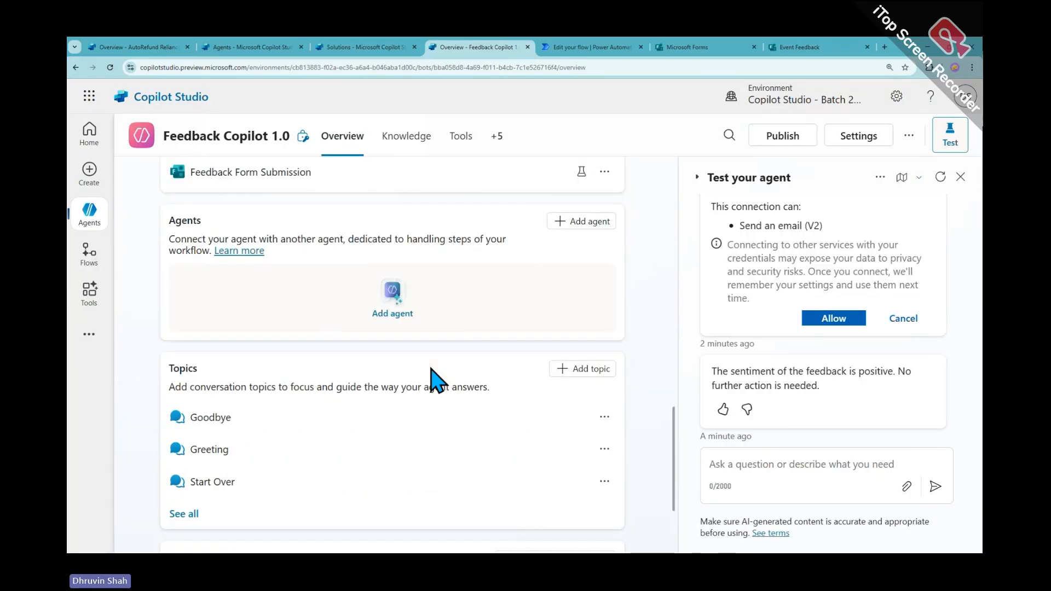
scroll(435, 383, down, 1)
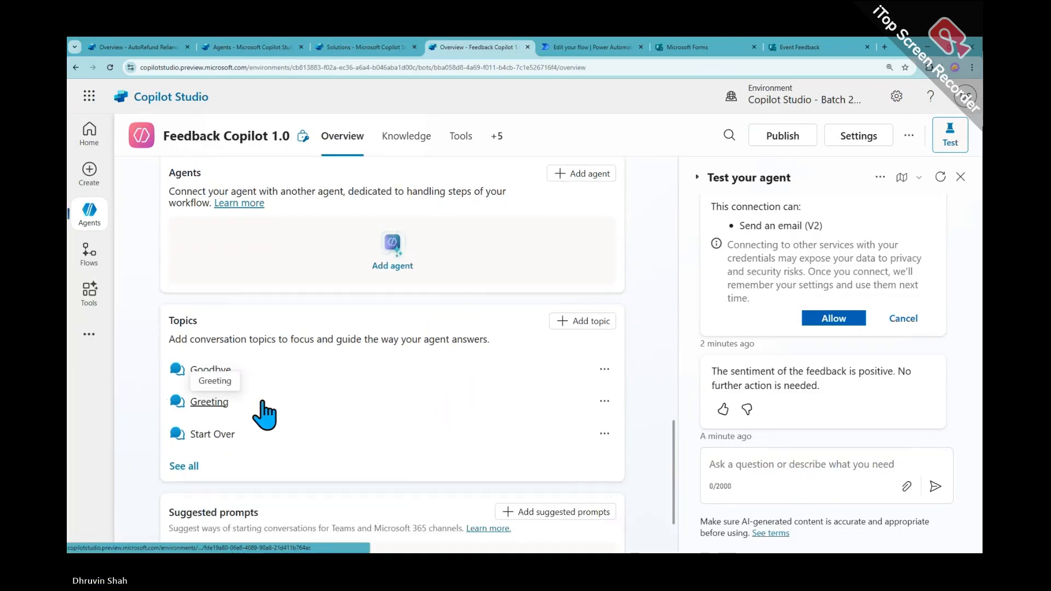
scroll(416, 429, down, 2)
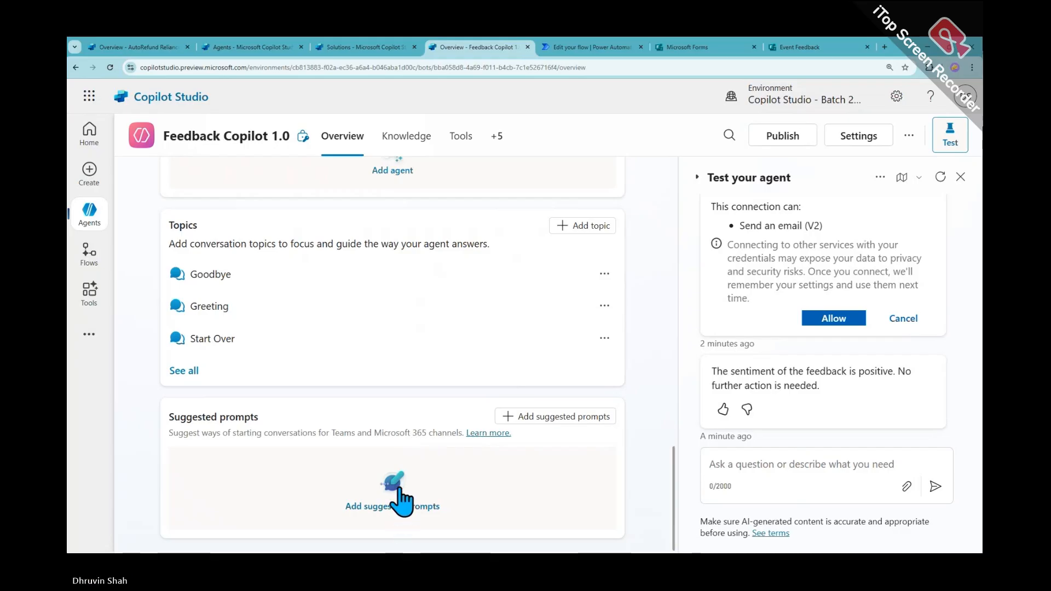
scroll(385, 381, up, 5)
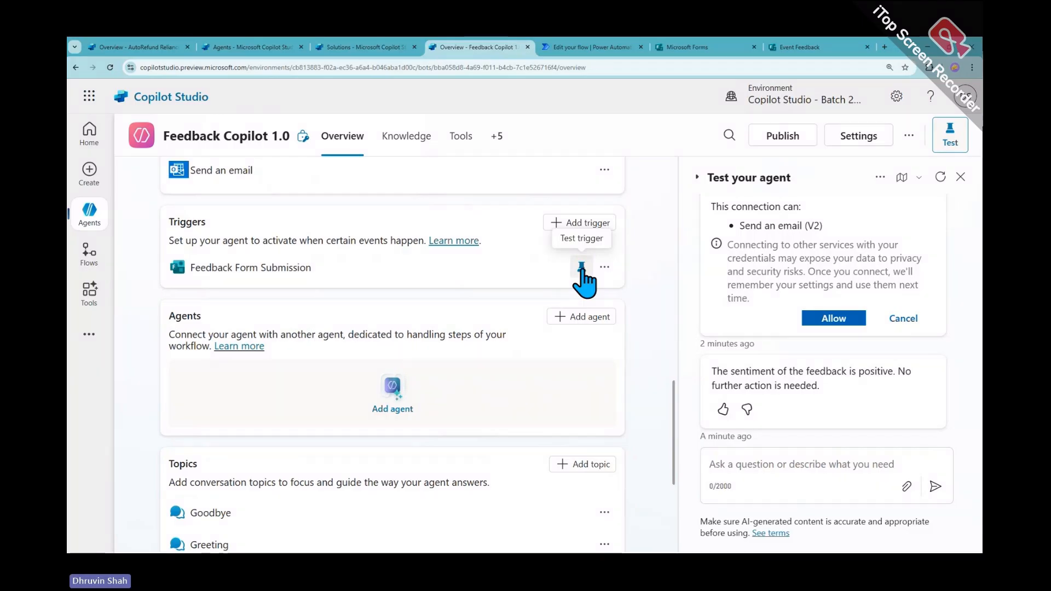
click(581, 268)
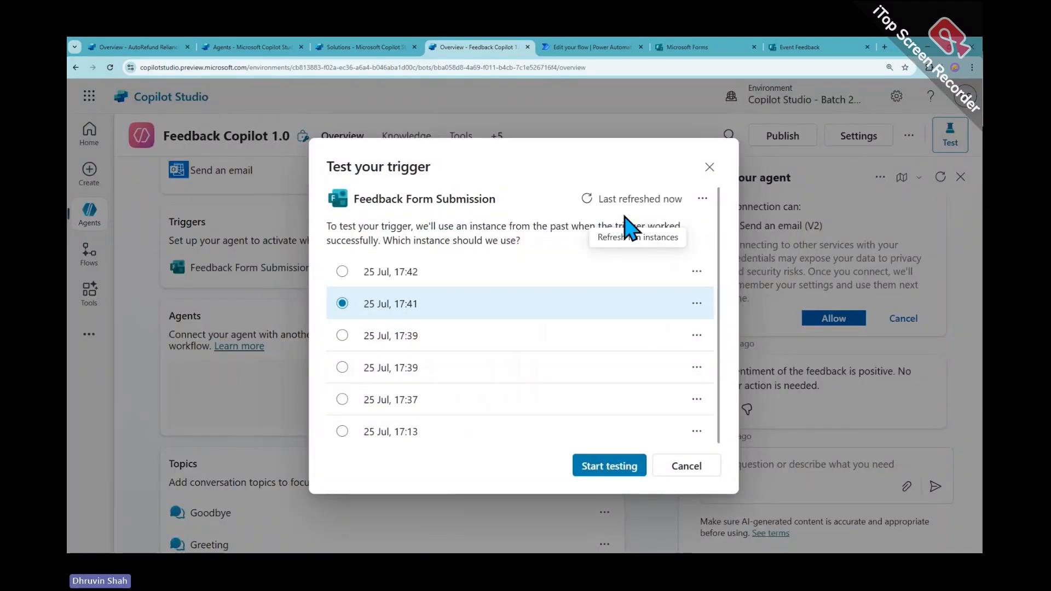
click(424, 276)
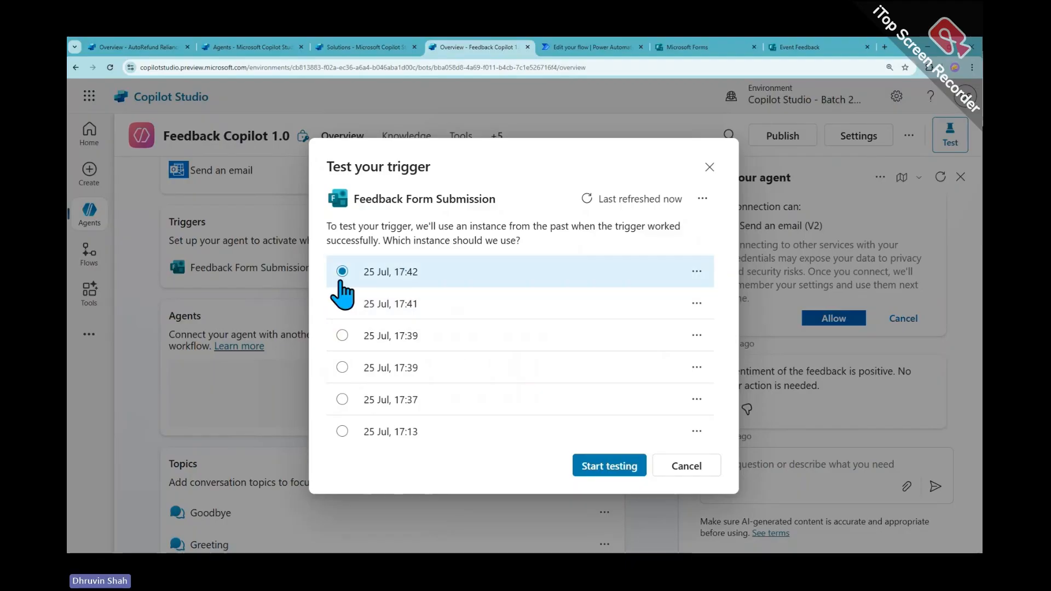
click(607, 466)
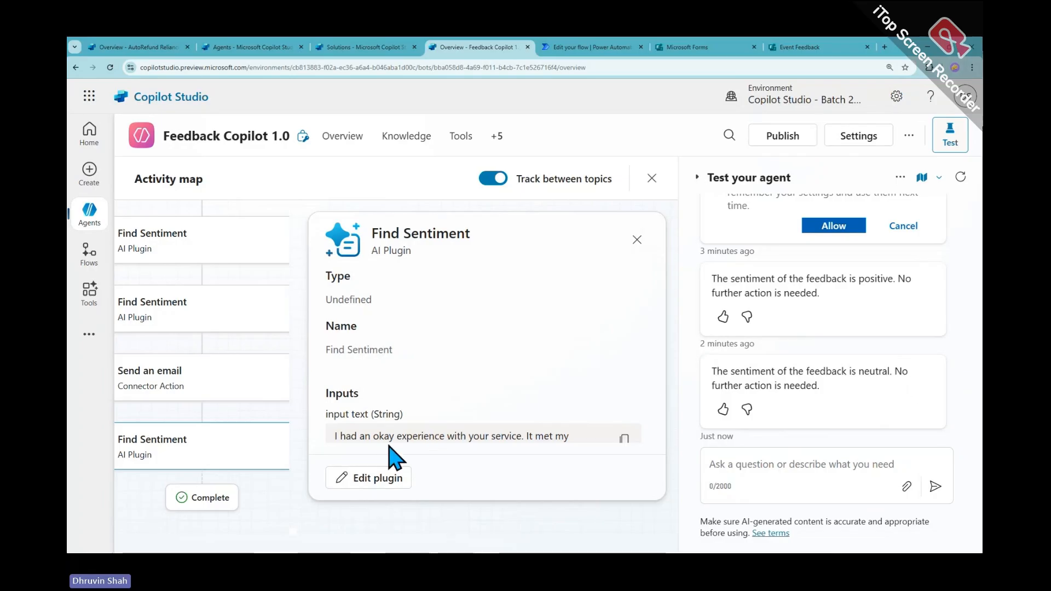
Review the feedback text in the Find Sentiment step, close it, and go back to Overview
scroll(462, 434, down, 3)
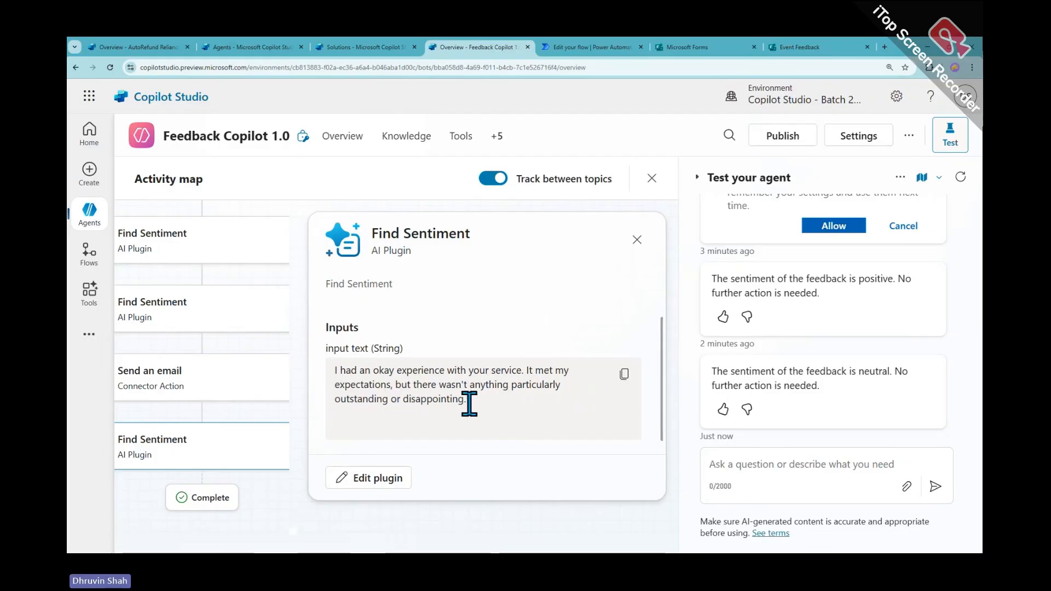
drag(466, 400, 331, 370)
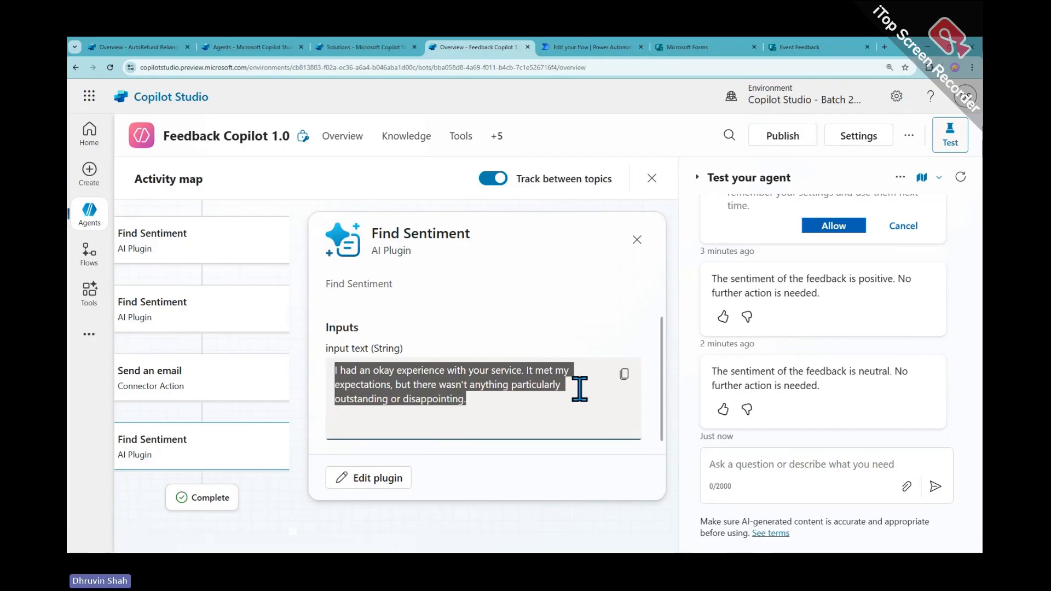
scroll(577, 388, up, 2)
scroll(586, 404, down, 2)
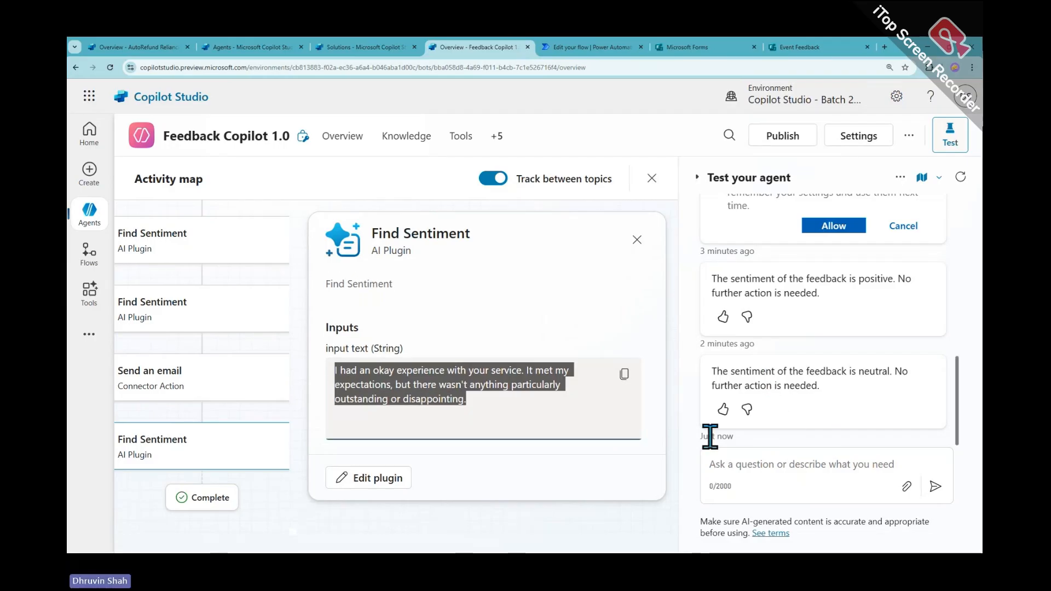
click(636, 526)
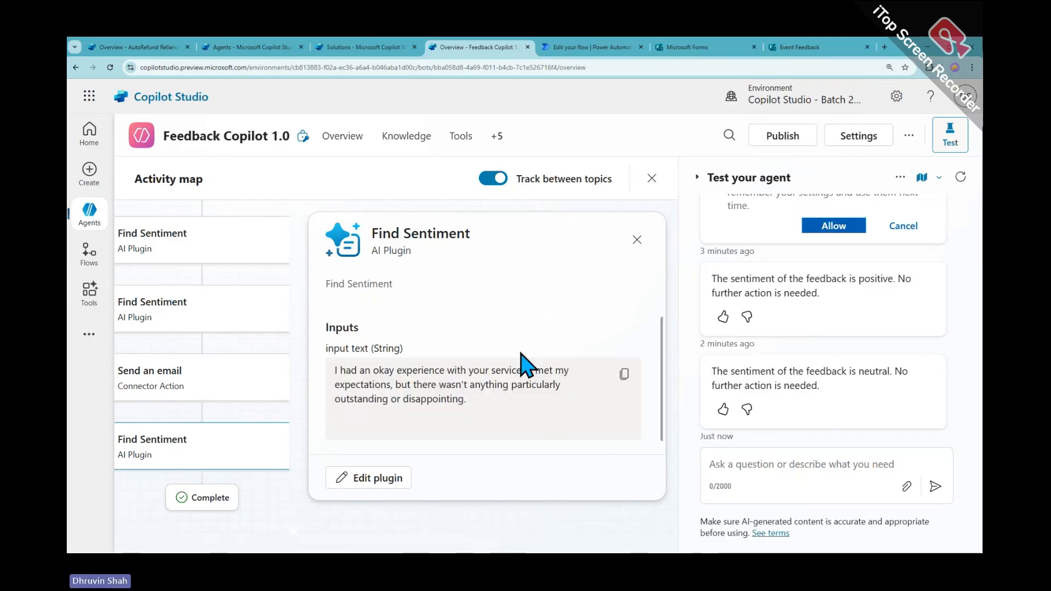
click(637, 240)
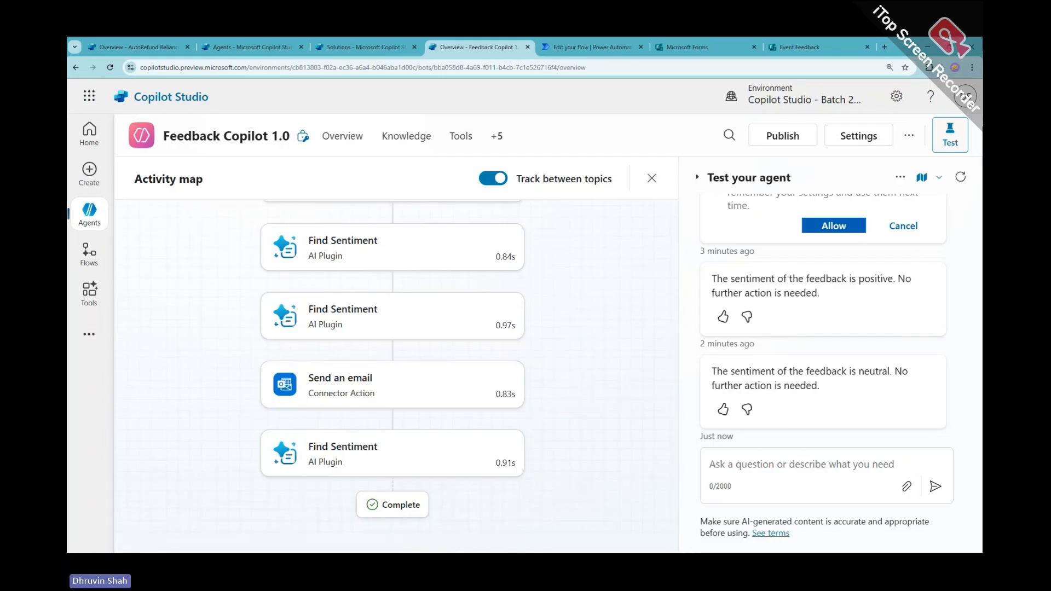
click(344, 143)
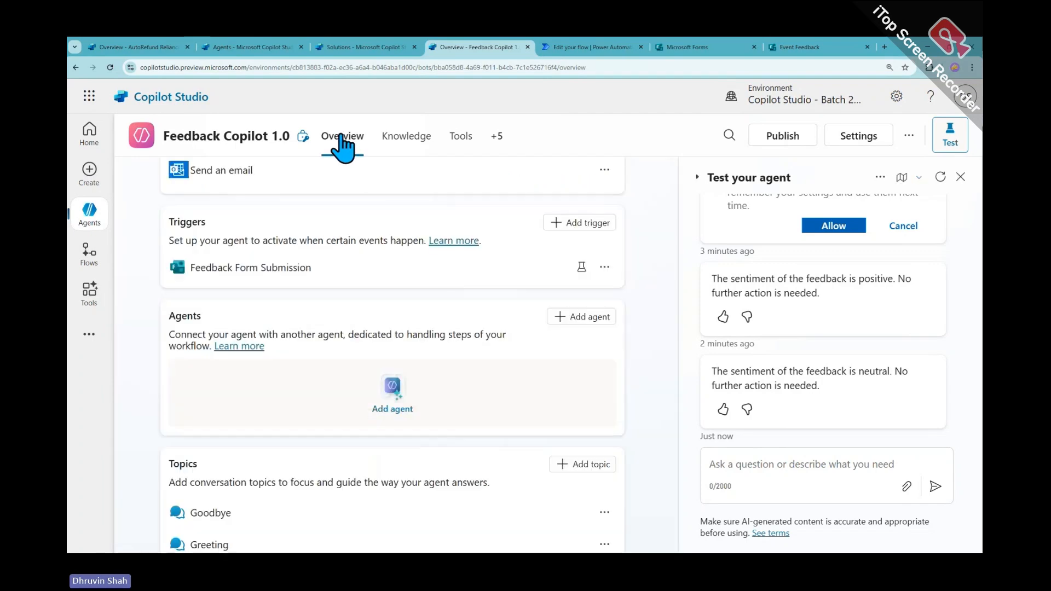
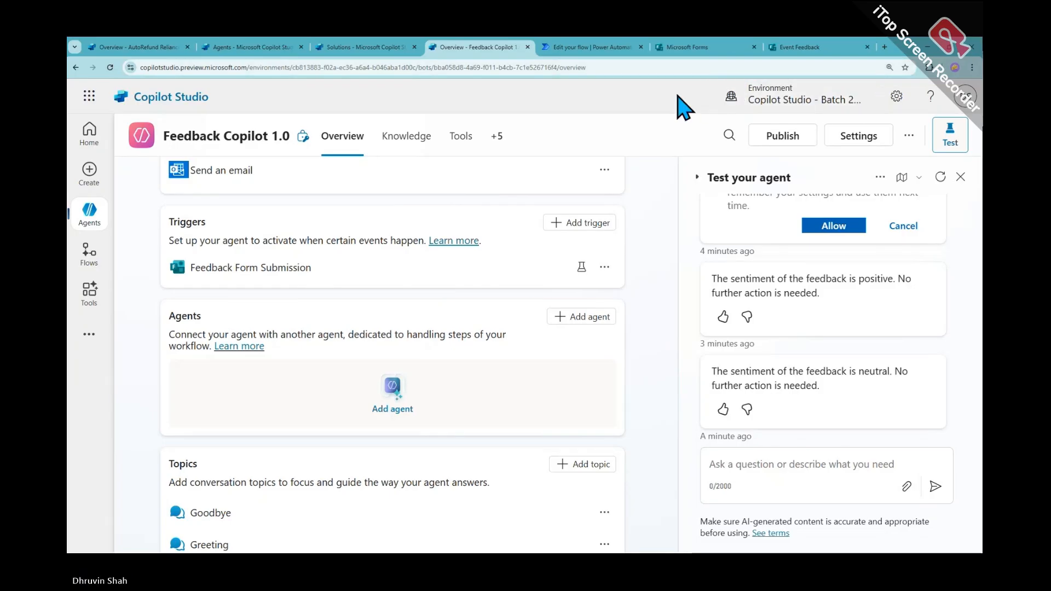
Switch to the Microsoft Forms home page listing recent forms, including Event Feedback
click(689, 48)
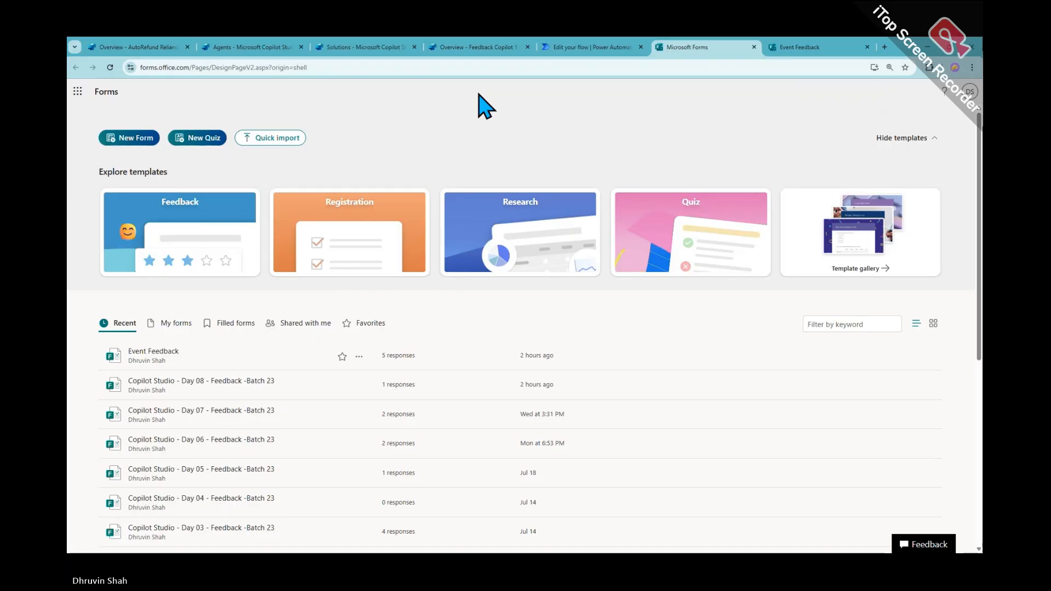
Open the Event Feedback form, then go back to Forms and the AutoRefund Reliance agent
click(142, 355)
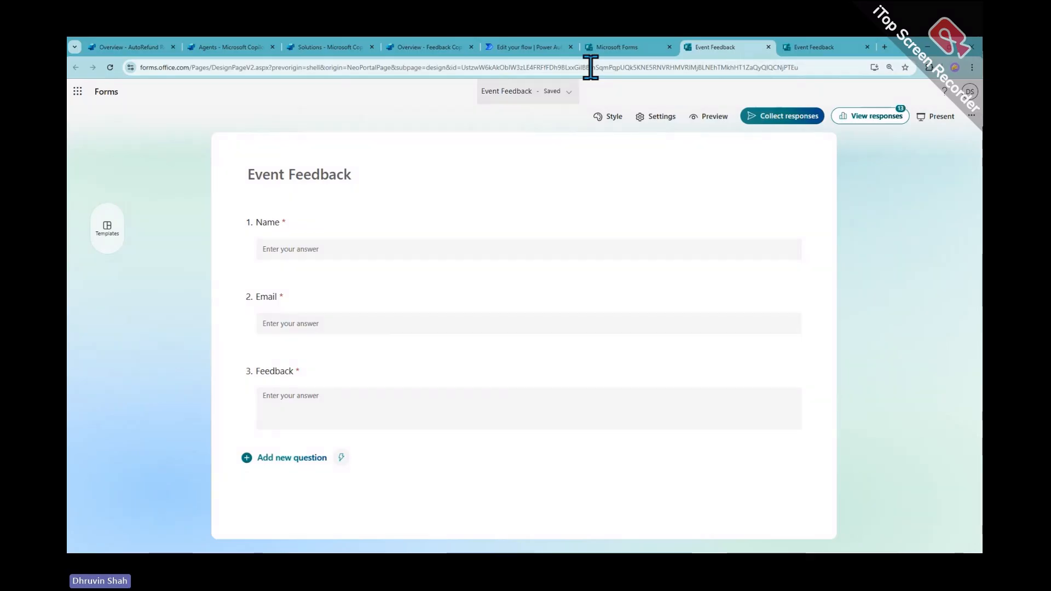
click(616, 47)
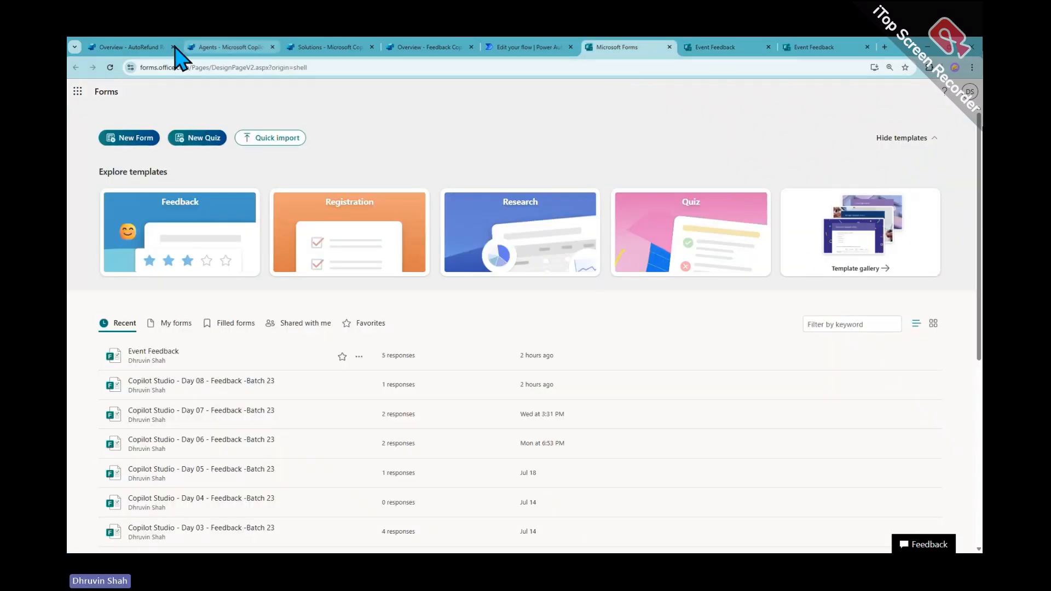
click(107, 47)
Start a blank Microsoft Forms form with a text question, then close it and return to AutoRefund Reliance
click(90, 96)
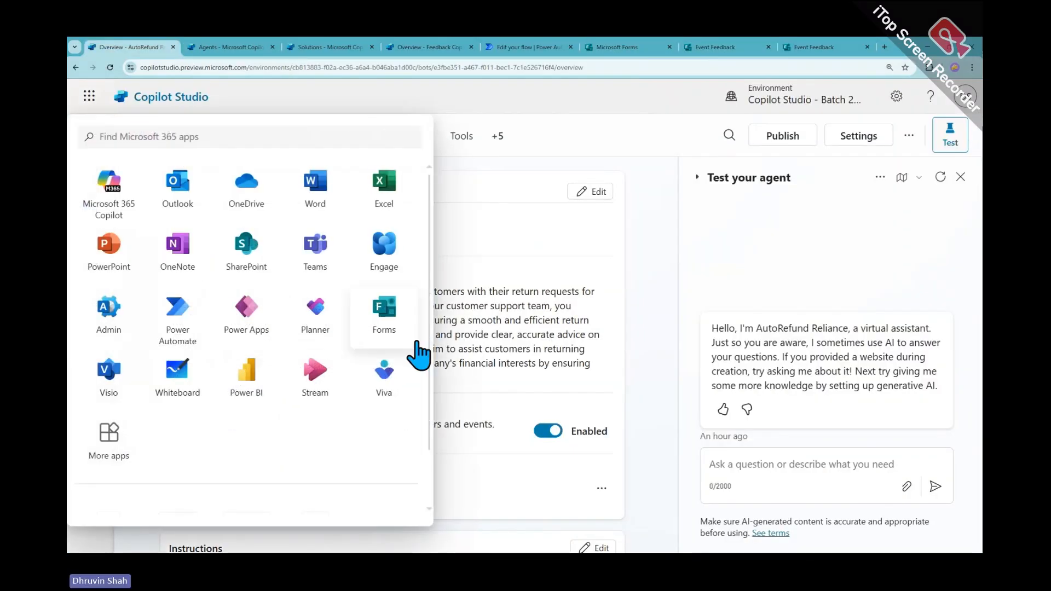
click(388, 335)
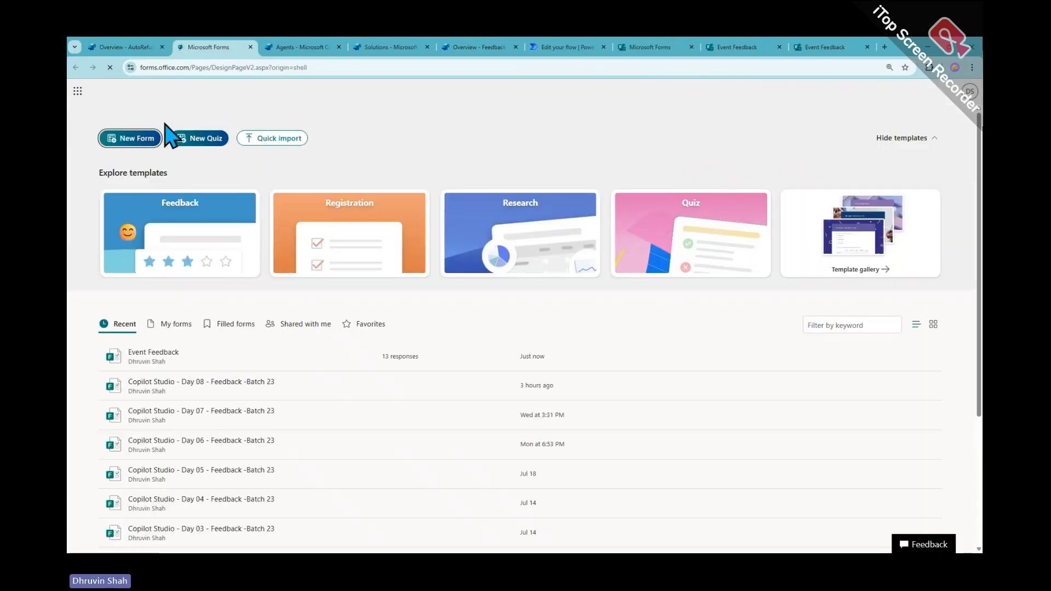
click(137, 138)
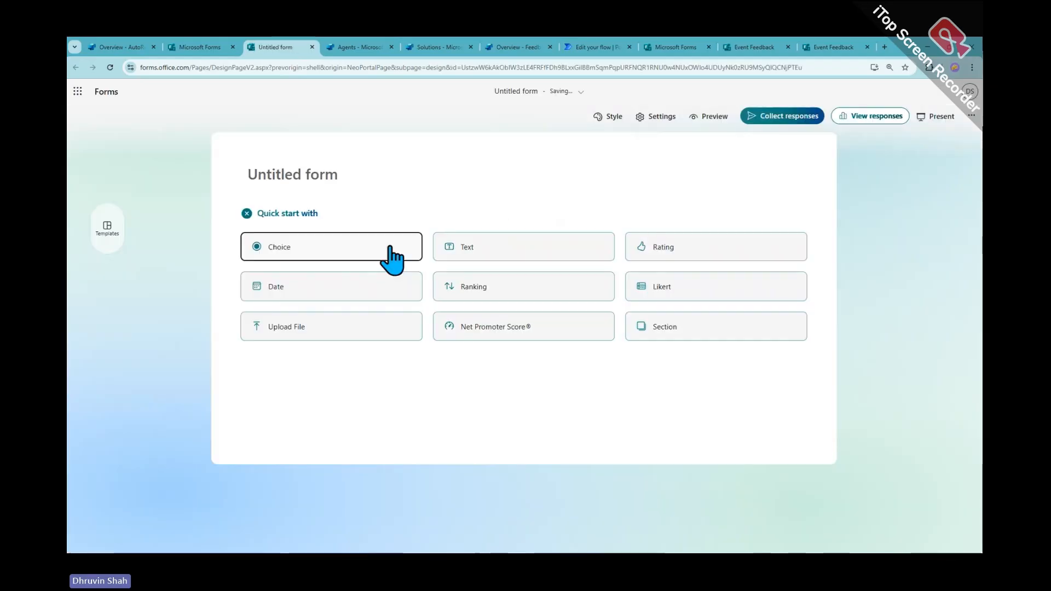
click(500, 255)
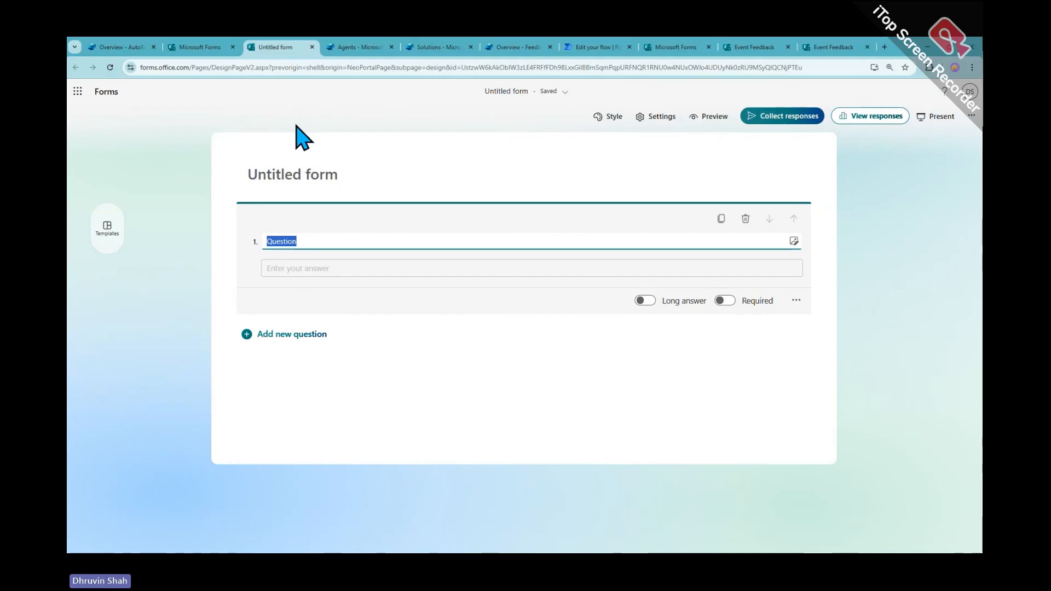
click(312, 48)
click(122, 47)
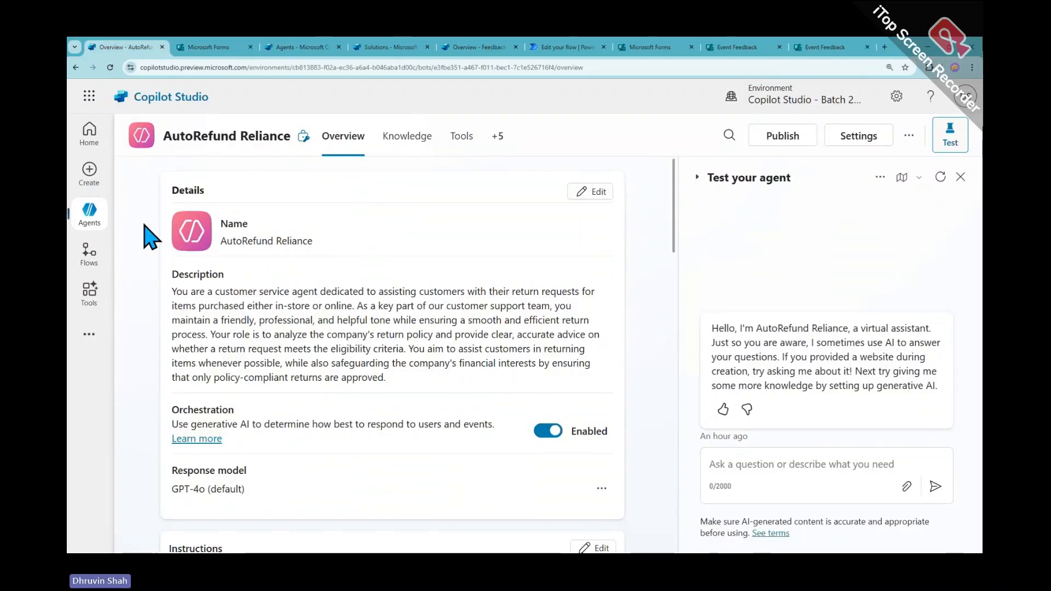
Open the HR Resume Analyzer agent from the agents list and close all tabs to its right
click(88, 212)
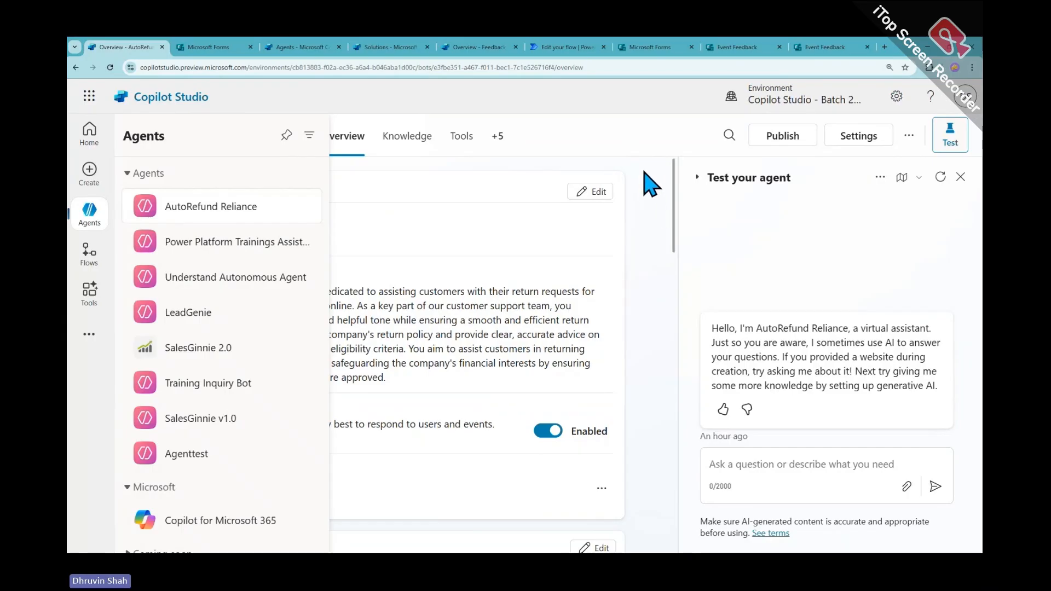
scroll(340, 207, down, 10)
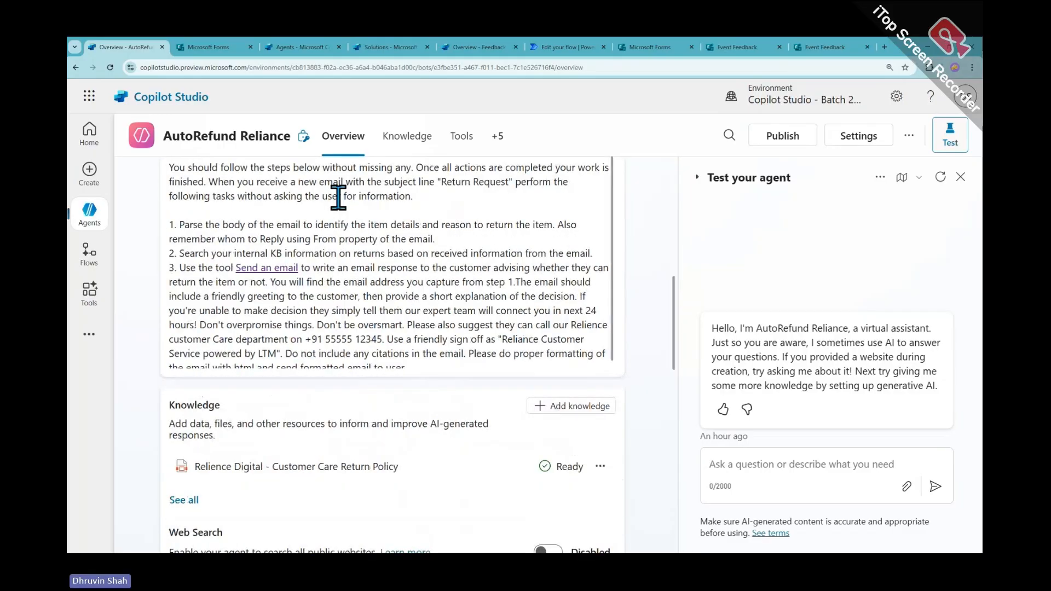
click(286, 48)
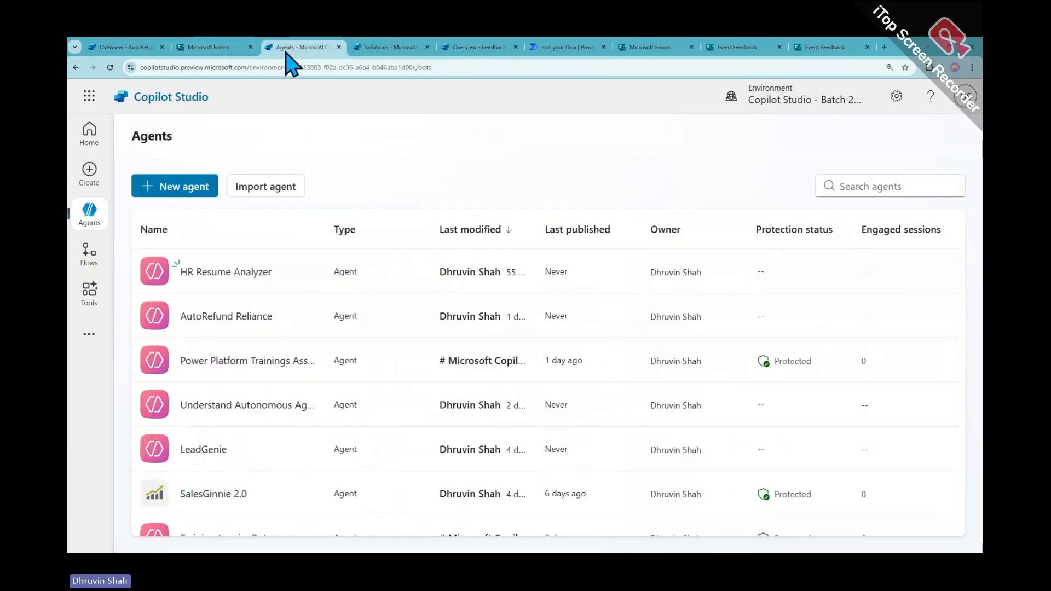
click(235, 272)
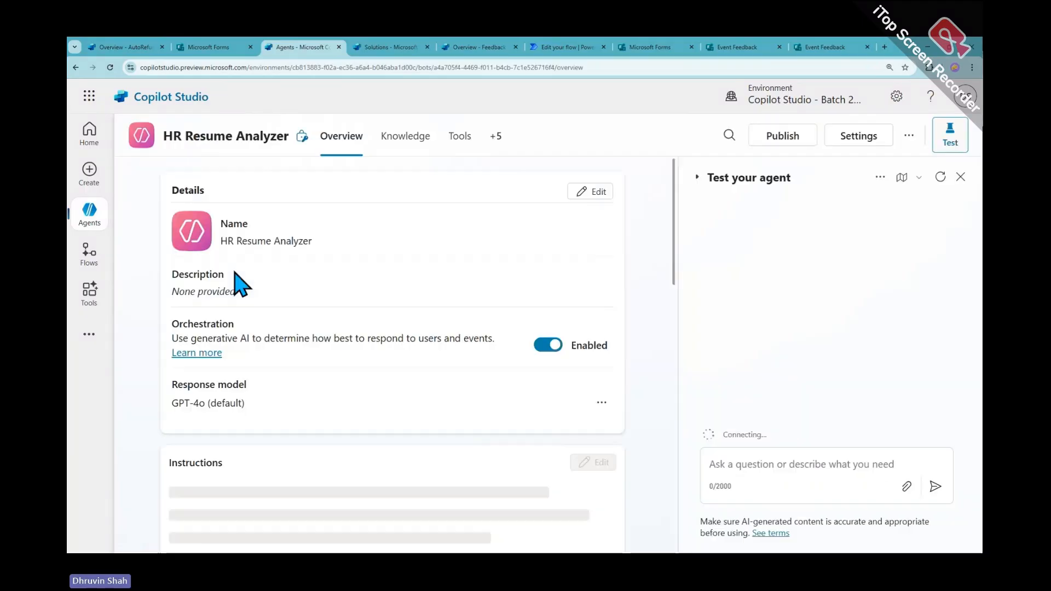
right_click(290, 48)
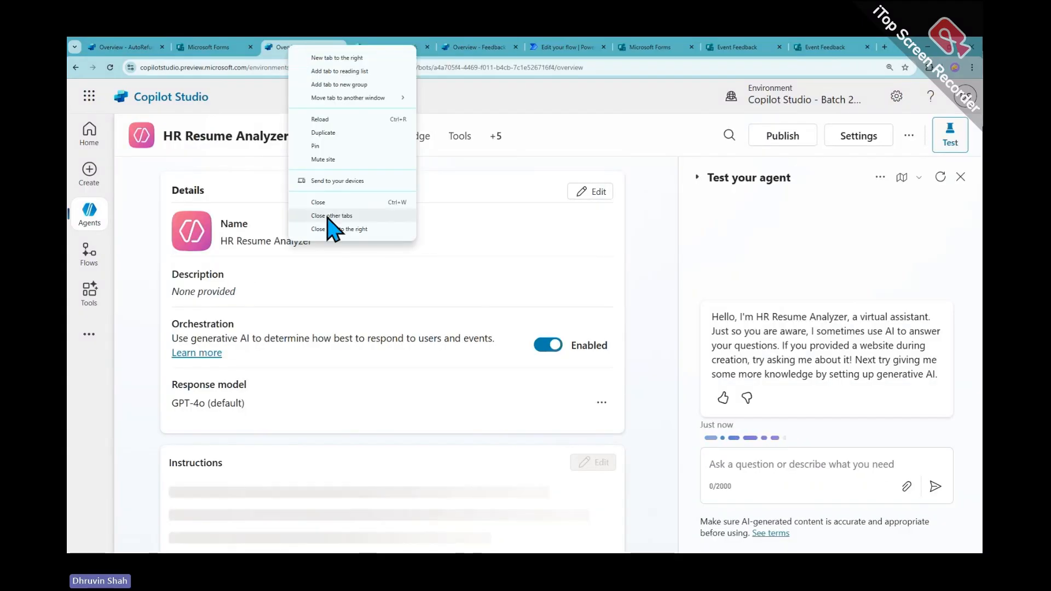
click(334, 230)
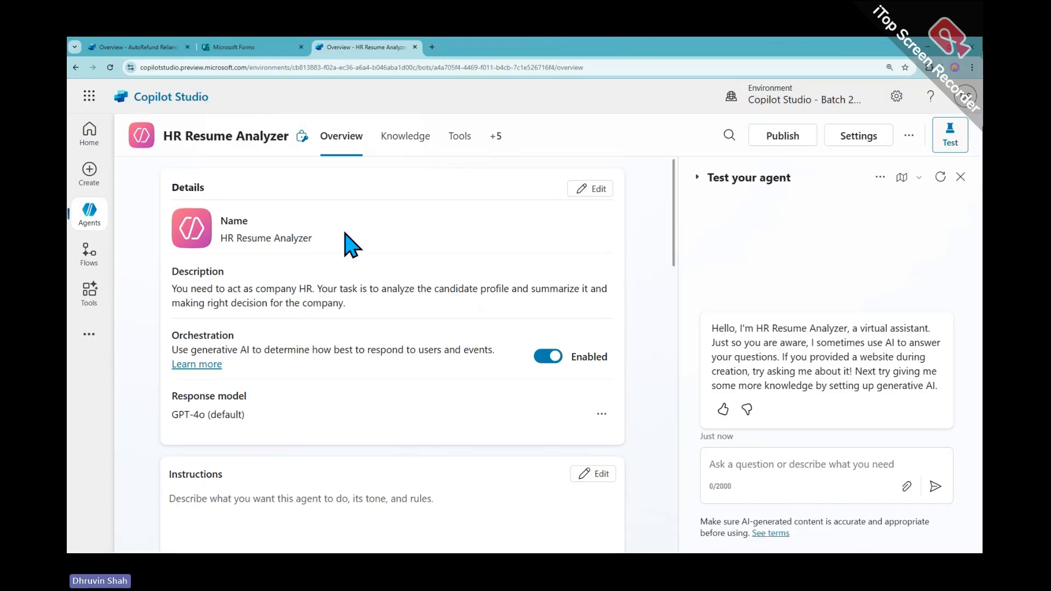
Go to the agent's Tools list and start a new tool
scroll(347, 241, down, 1)
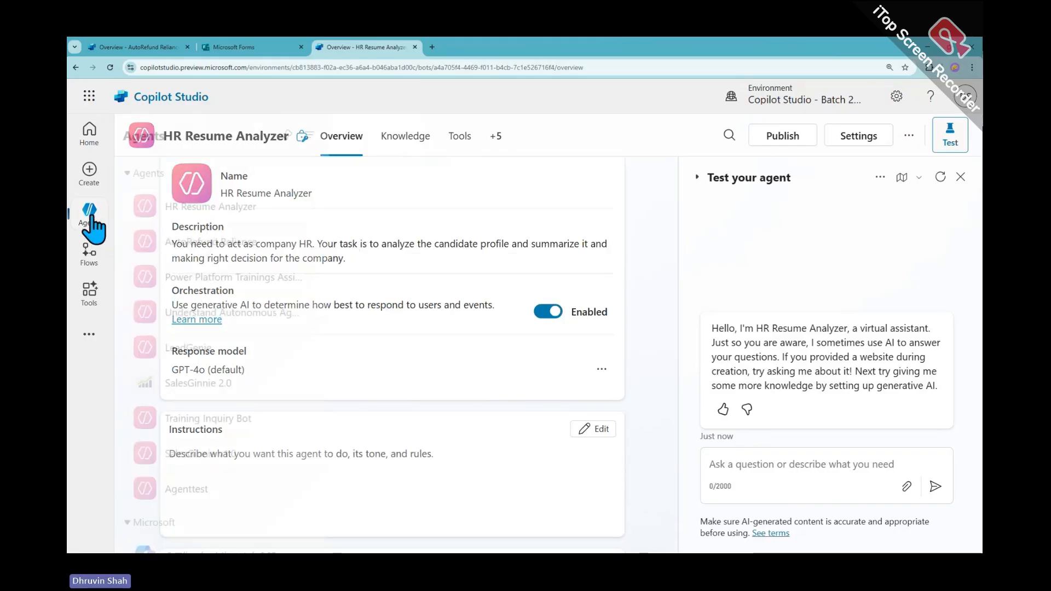
click(89, 293)
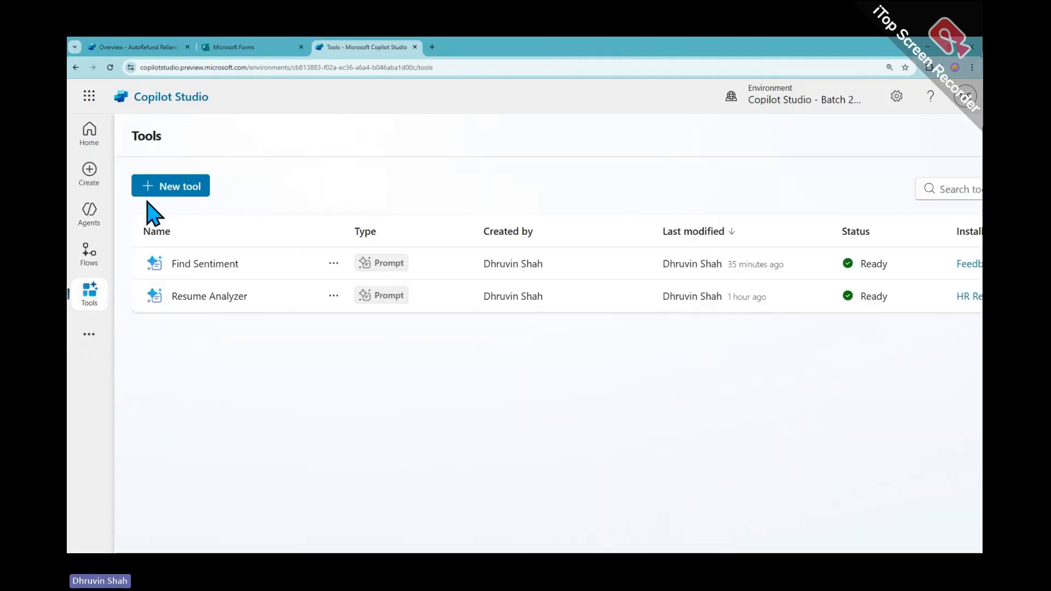
click(170, 188)
Start a new prompt tool, then discard the unfinished custom prompt
click(197, 202)
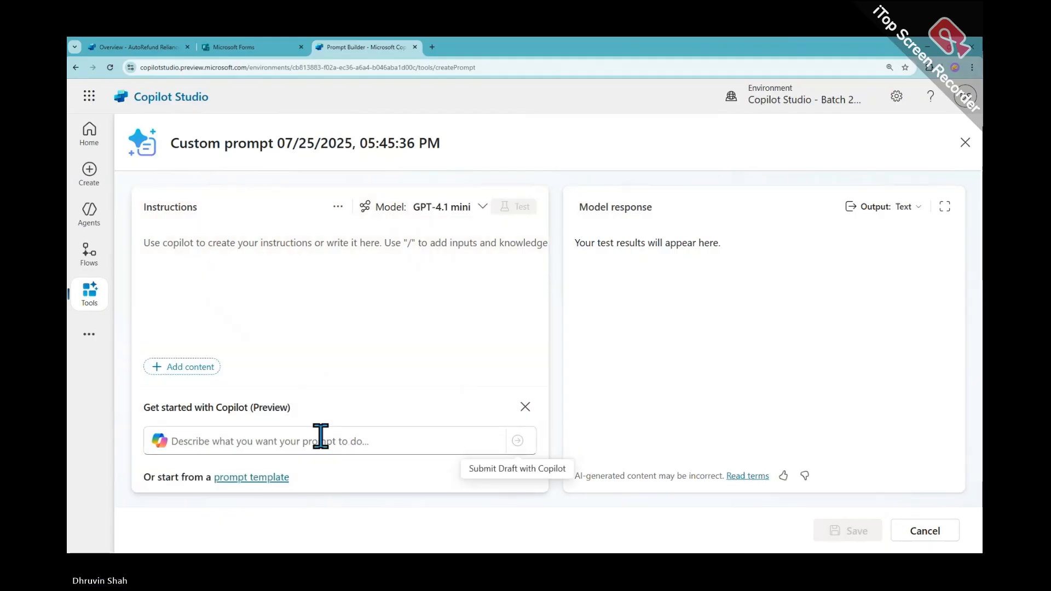
click(965, 143)
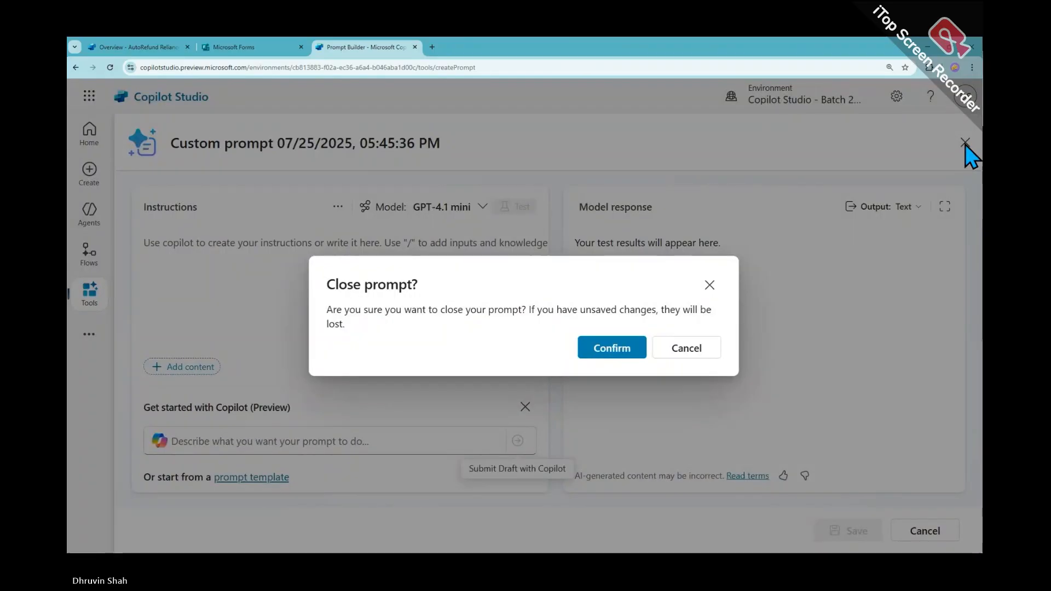
click(627, 344)
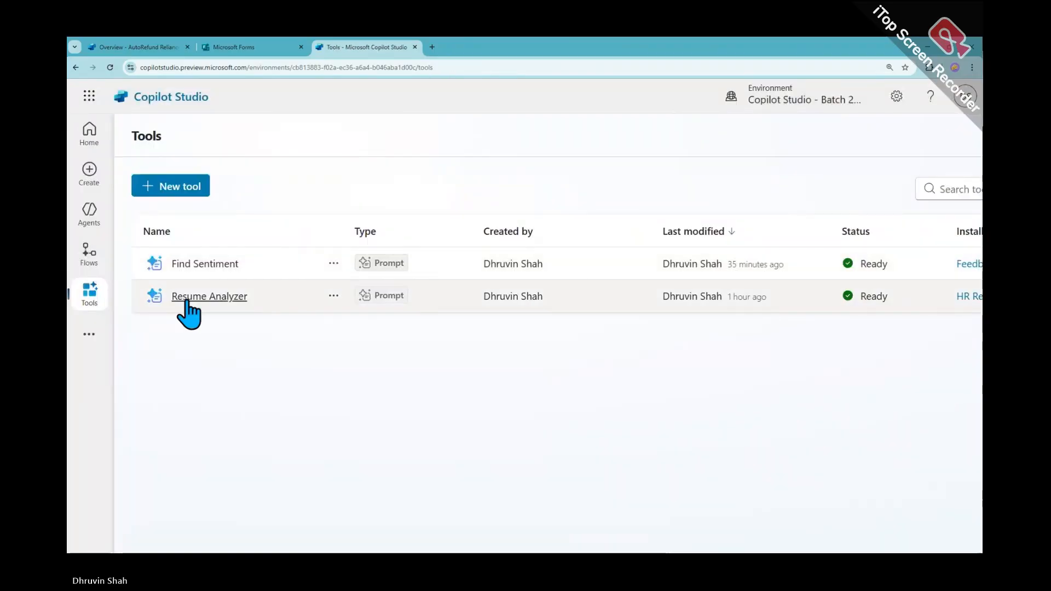
Look over the tools documentation from the new tool choices, then choose a prompt tool again
click(189, 191)
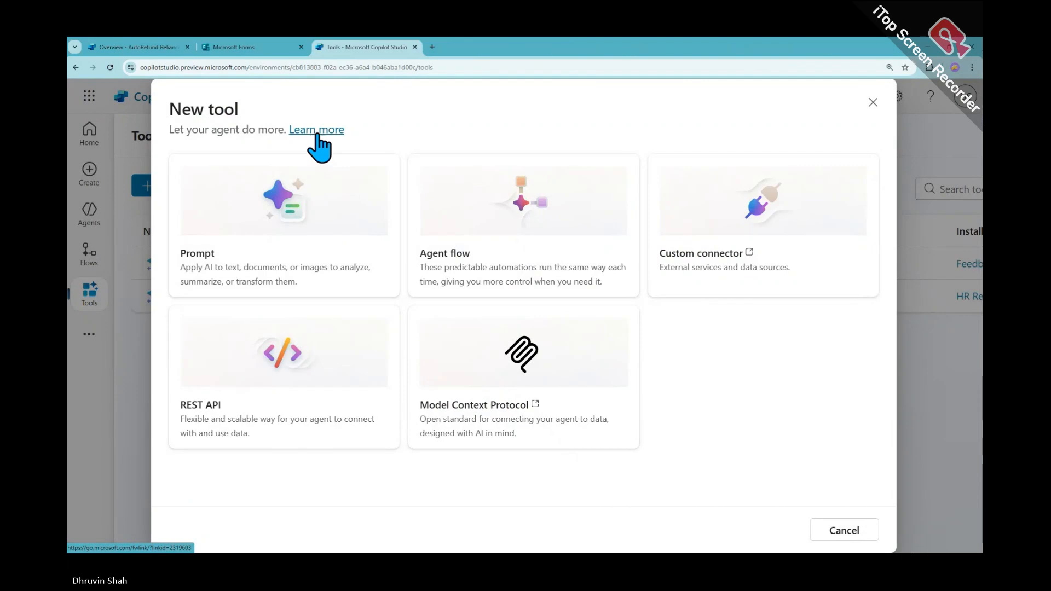
click(316, 130)
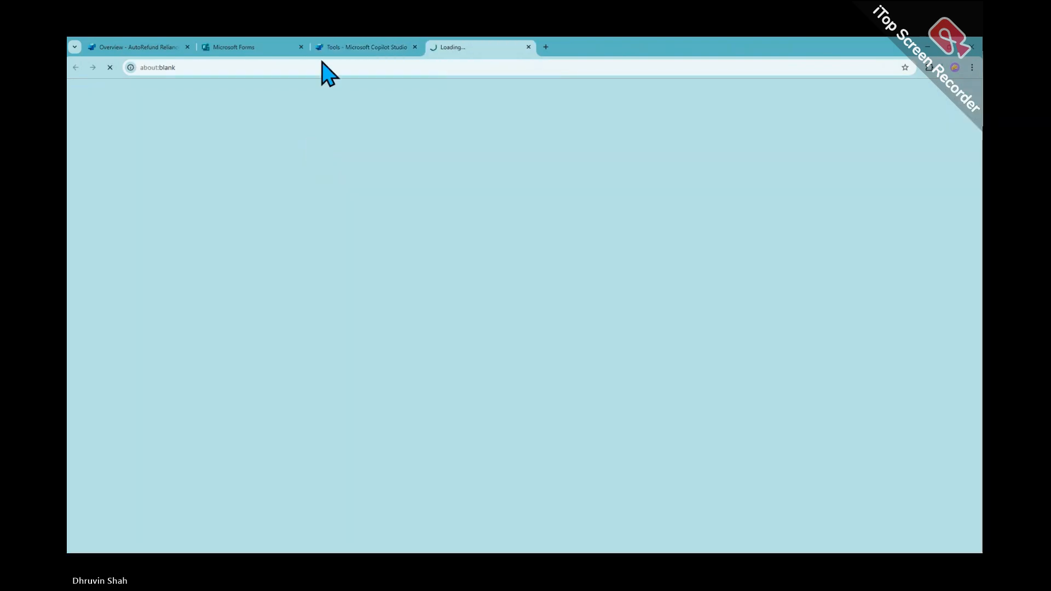
click(353, 48)
click(323, 132)
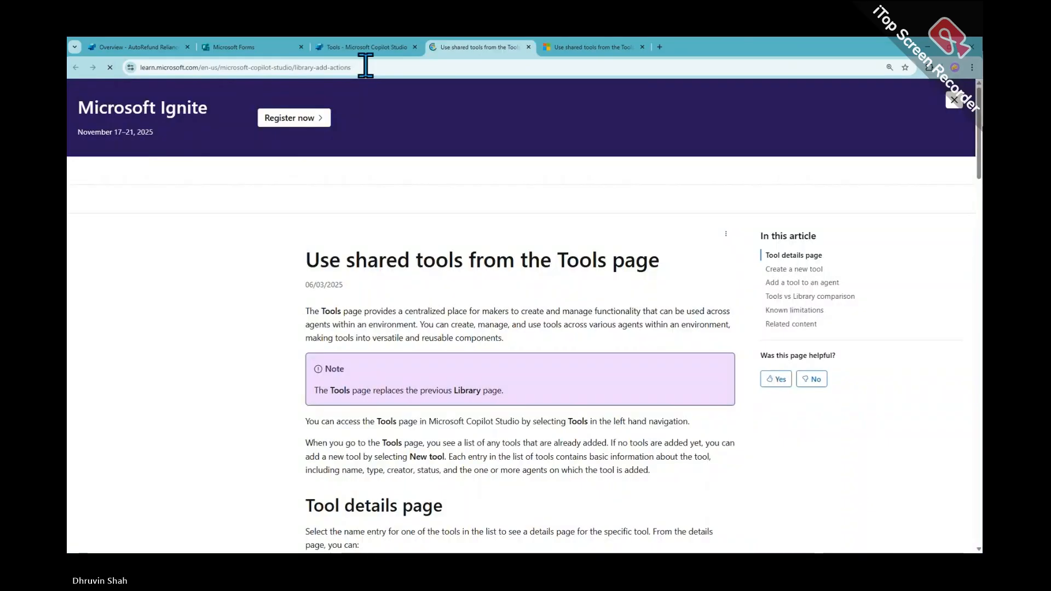
click(362, 47)
click(285, 252)
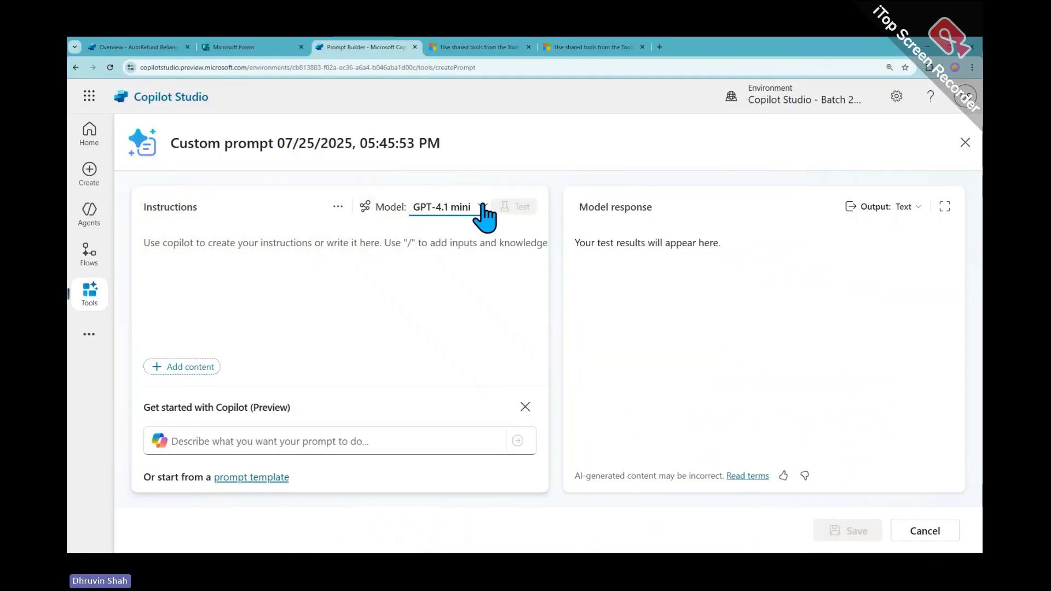
Check the prompt model options and Azure AI Foundry connection, then open 'Change the model version and settings'
click(477, 208)
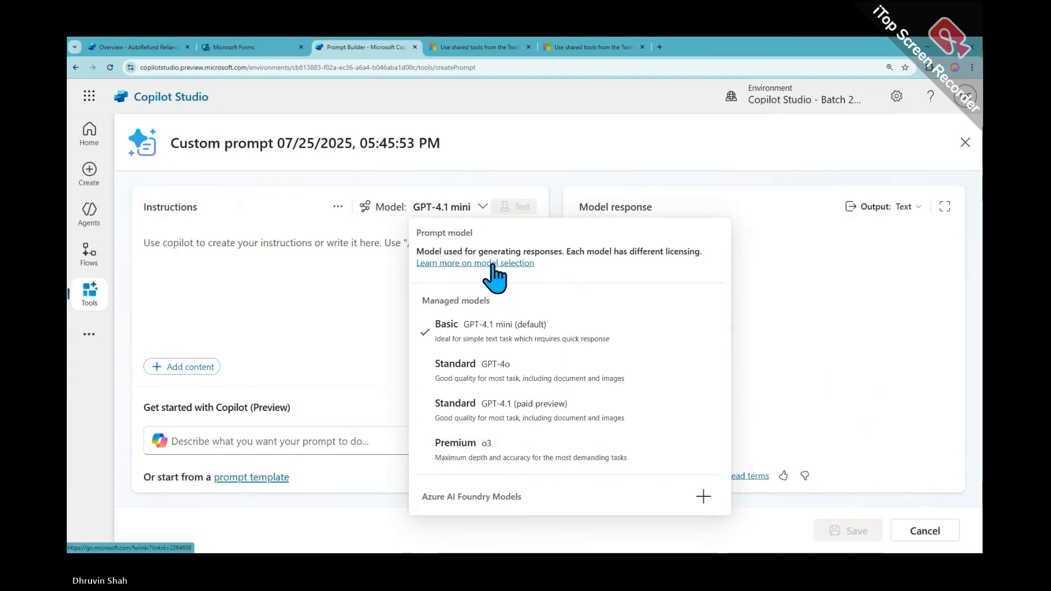
click(479, 266)
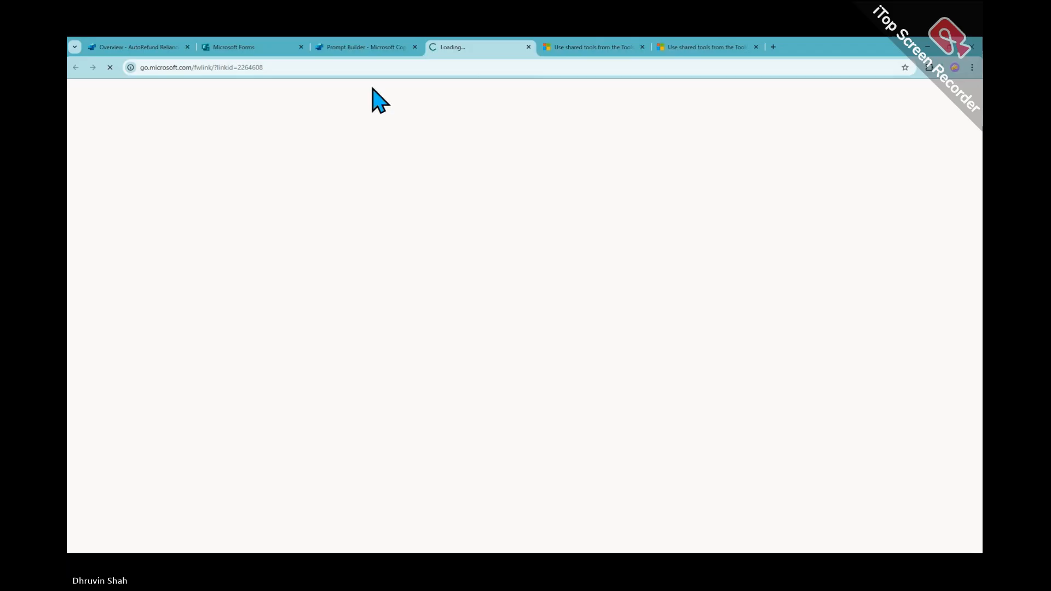
click(364, 47)
click(252, 47)
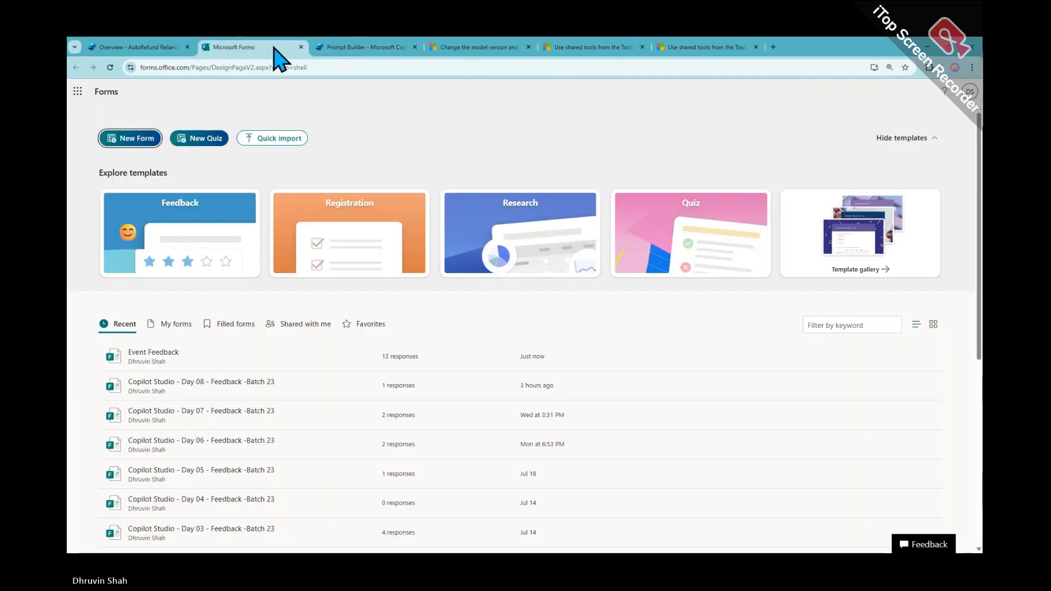
click(340, 47)
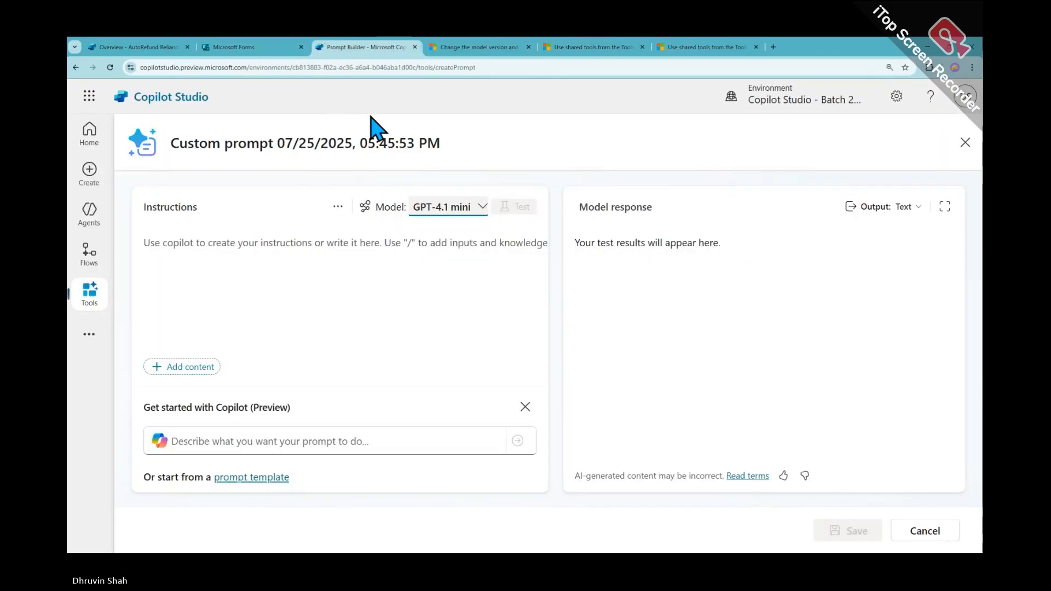
click(481, 208)
click(702, 496)
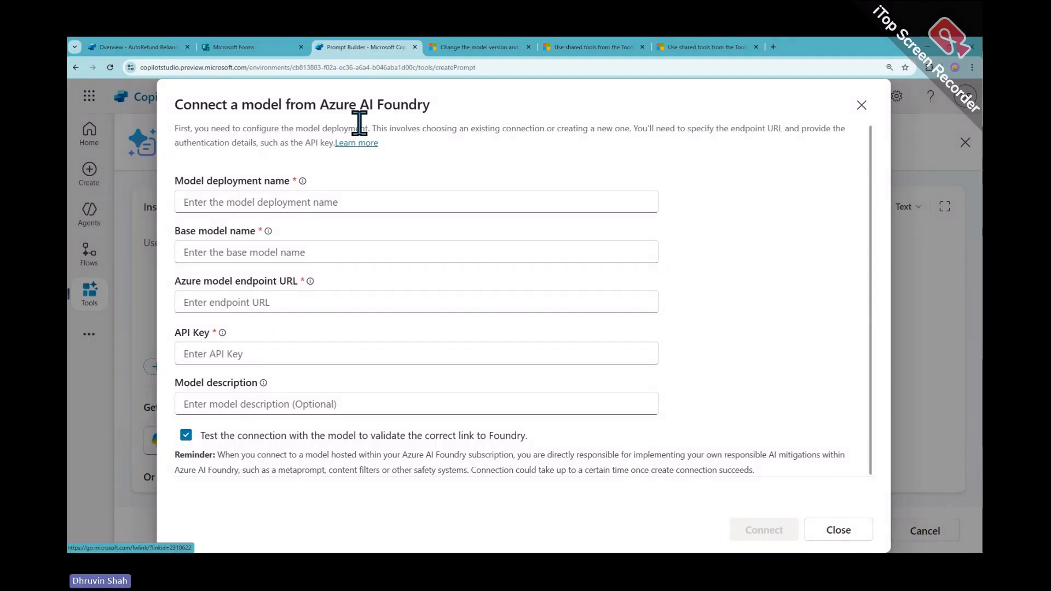
click(466, 53)
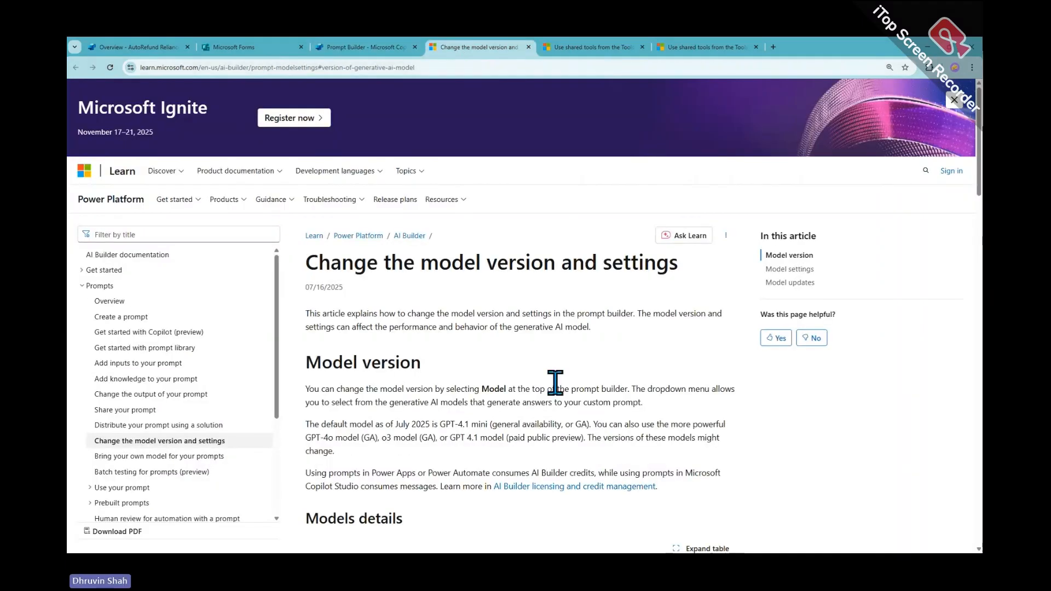
Skim the model settings article and both 'Use shared tools' articles, then open a blank tab
scroll(555, 382, down, 10)
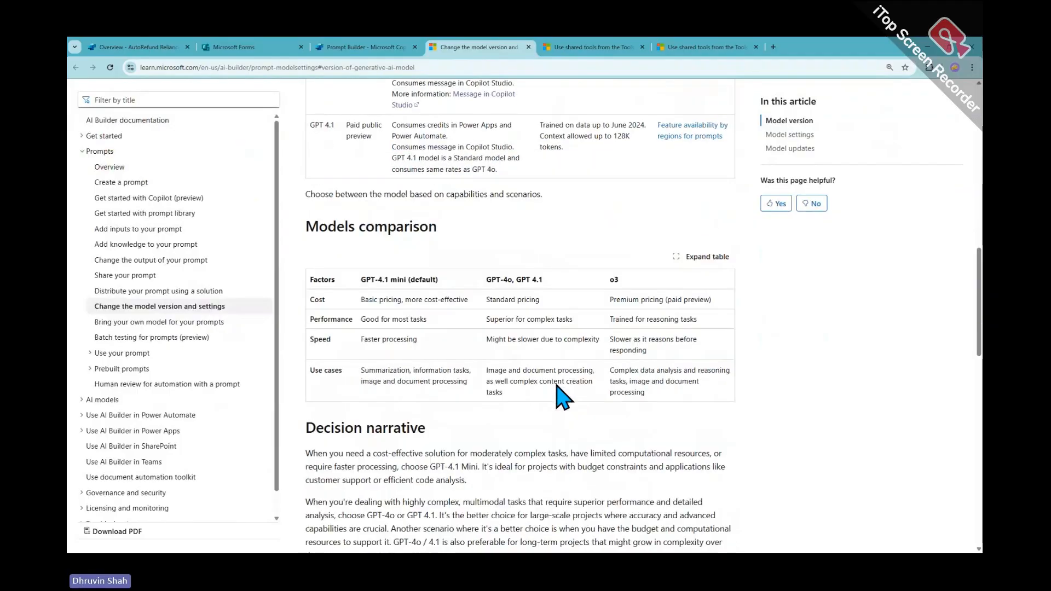
scroll(563, 396, down, 12)
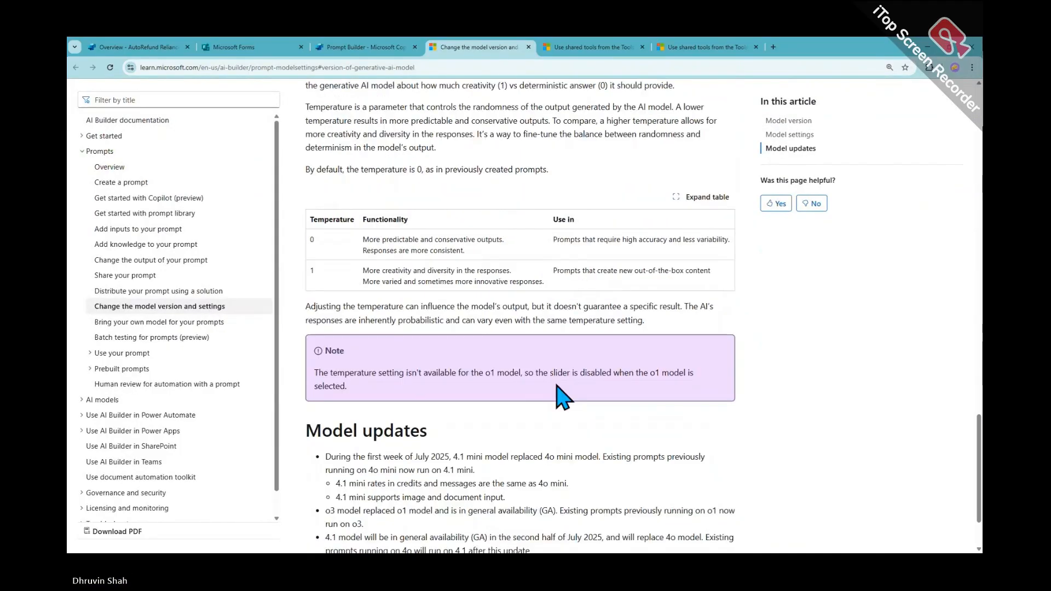
scroll(561, 402, down, 6)
click(588, 47)
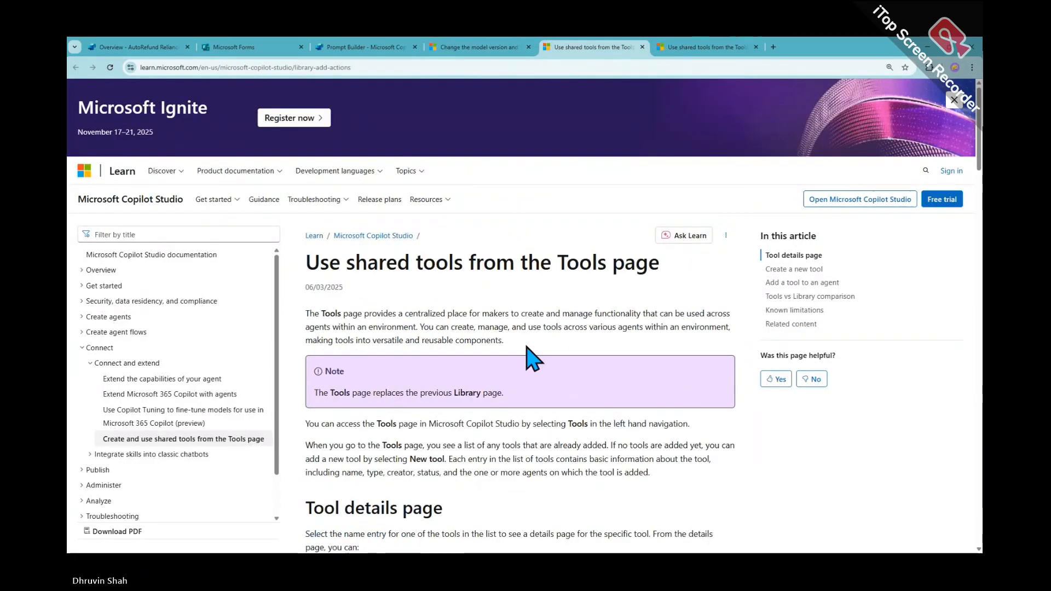
scroll(534, 357, down, 18)
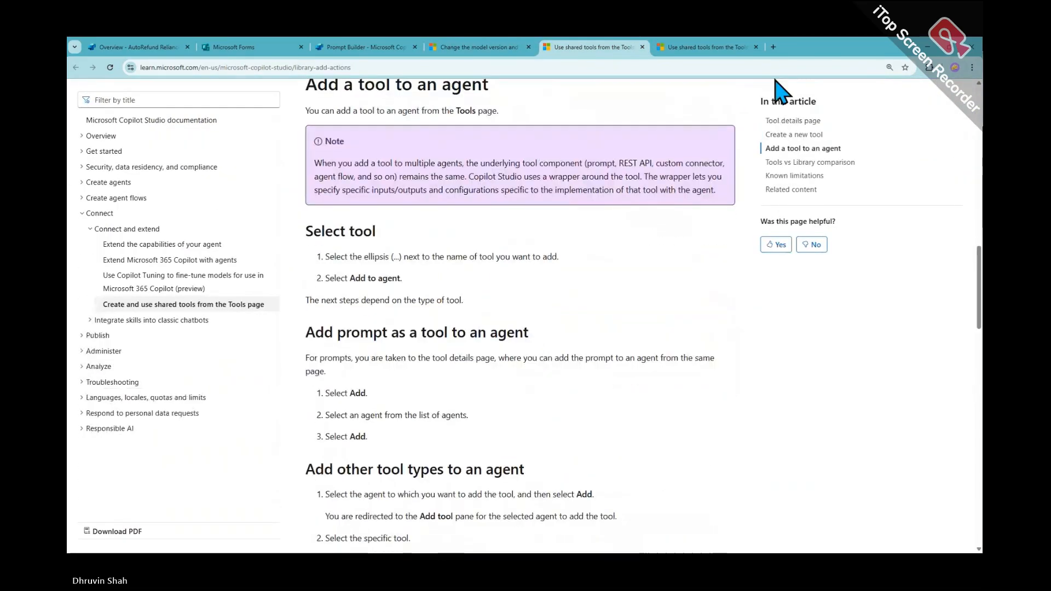
click(706, 48)
scroll(554, 376, down, 14)
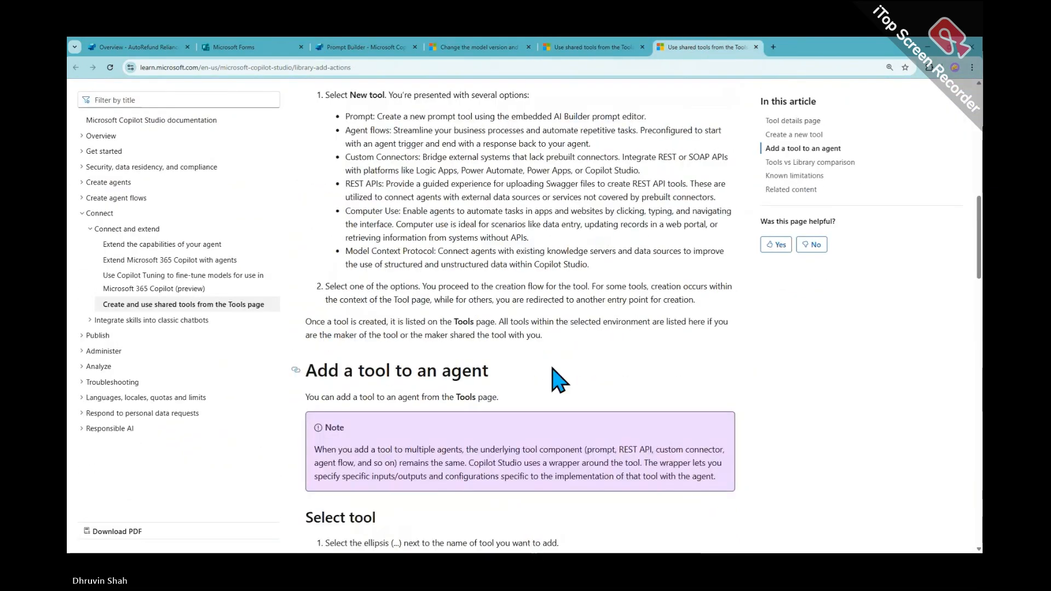
scroll(558, 381, down, 3)
click(773, 46)
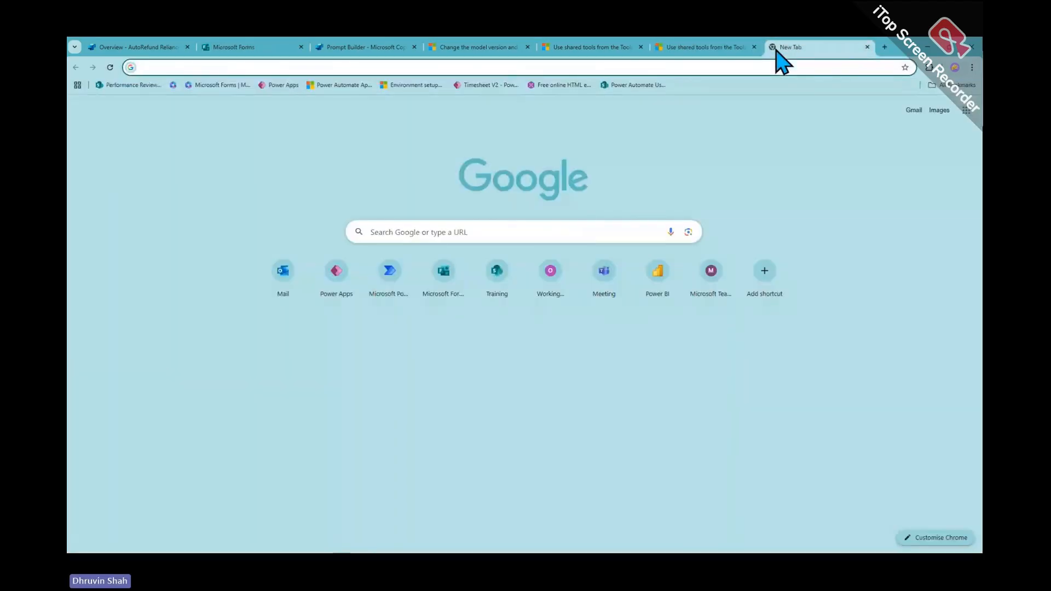
Search 'tools message pricing copilot studio' and open the Billing rates and management article's scenarios table
text(tools messa)
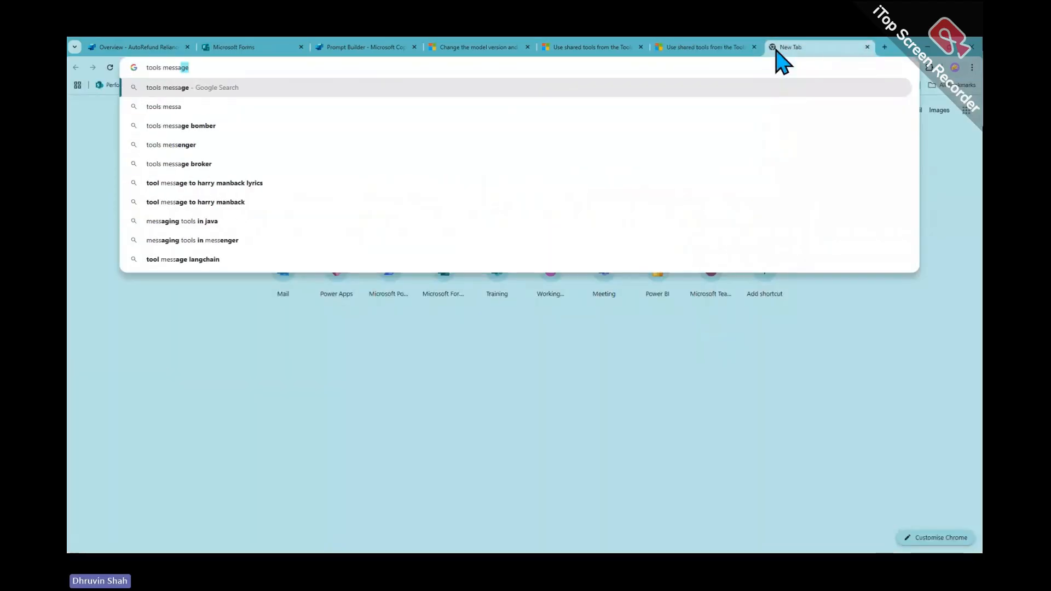
text(ge pric)
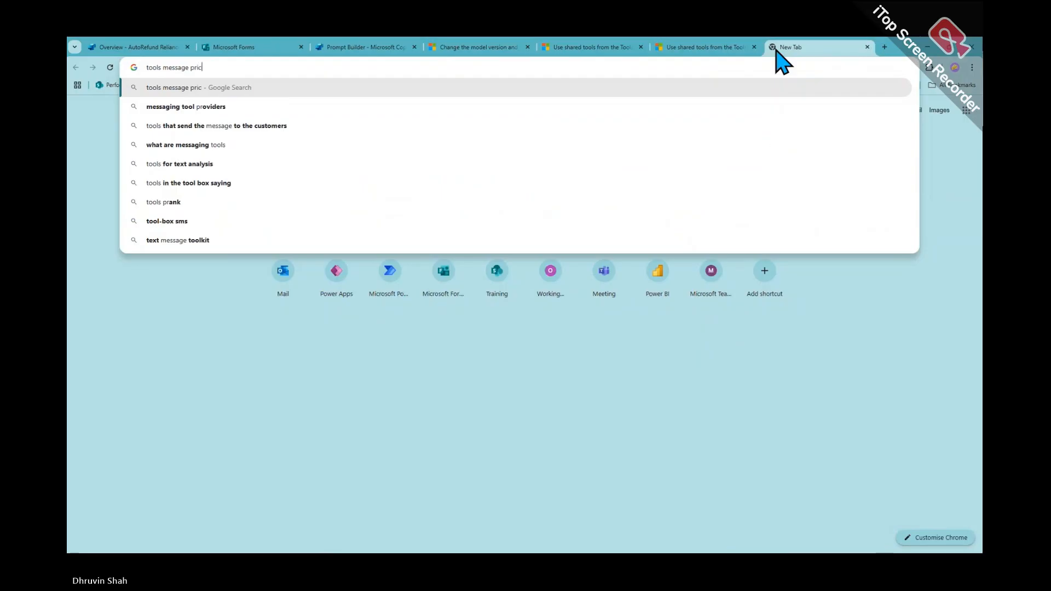
text(ing copilot)
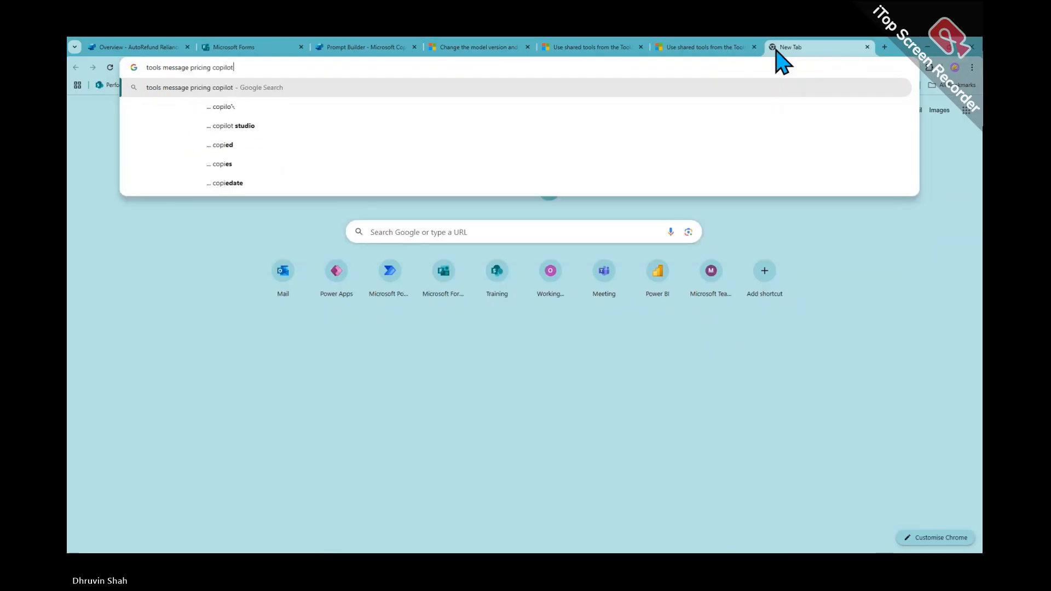
text( studio)
key(Return)
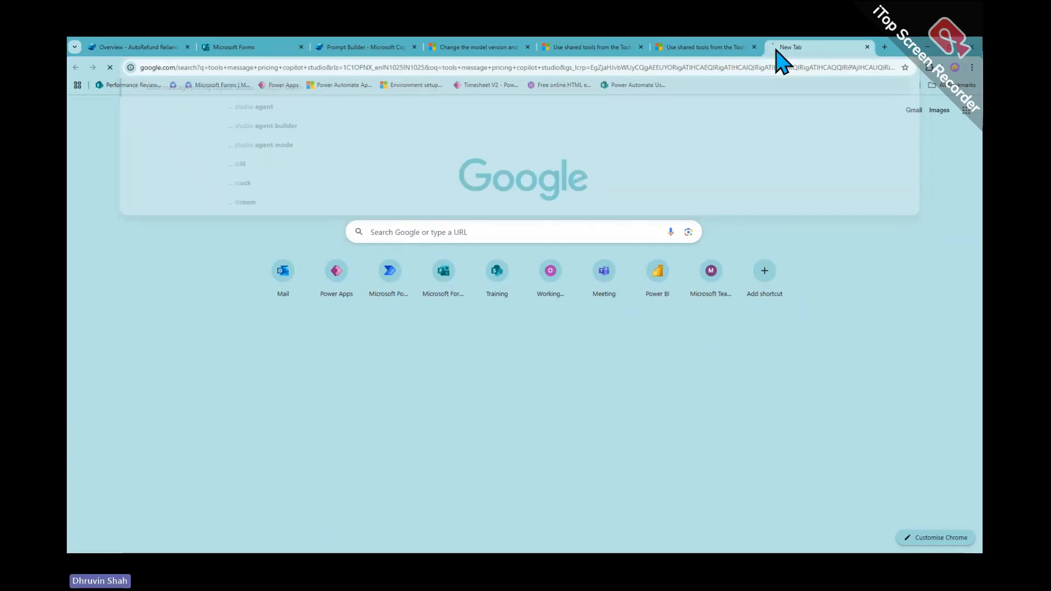
middle_click(393, 184)
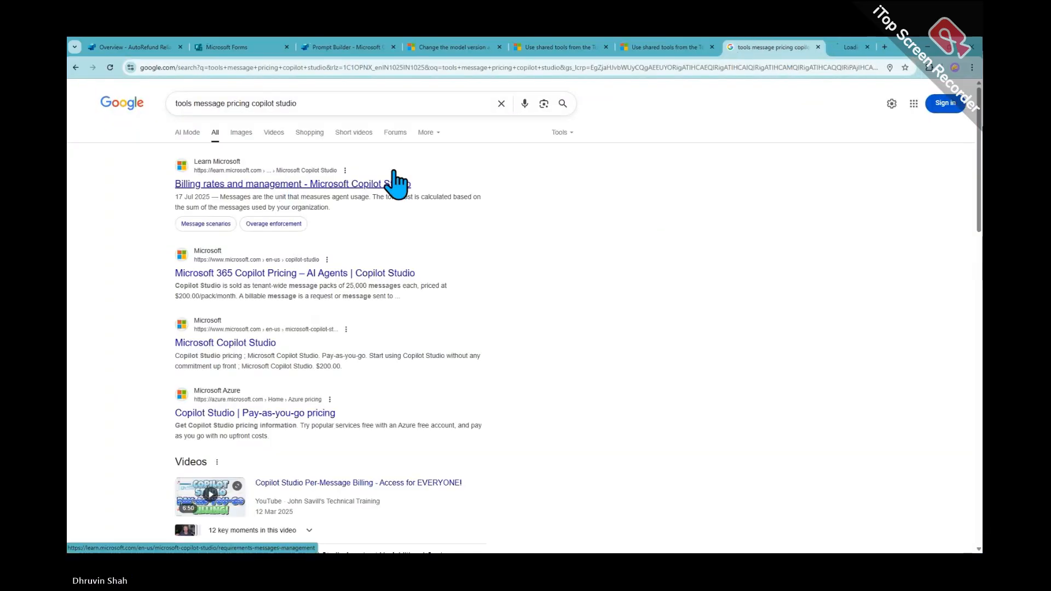
click(814, 48)
scroll(542, 270, down, 6)
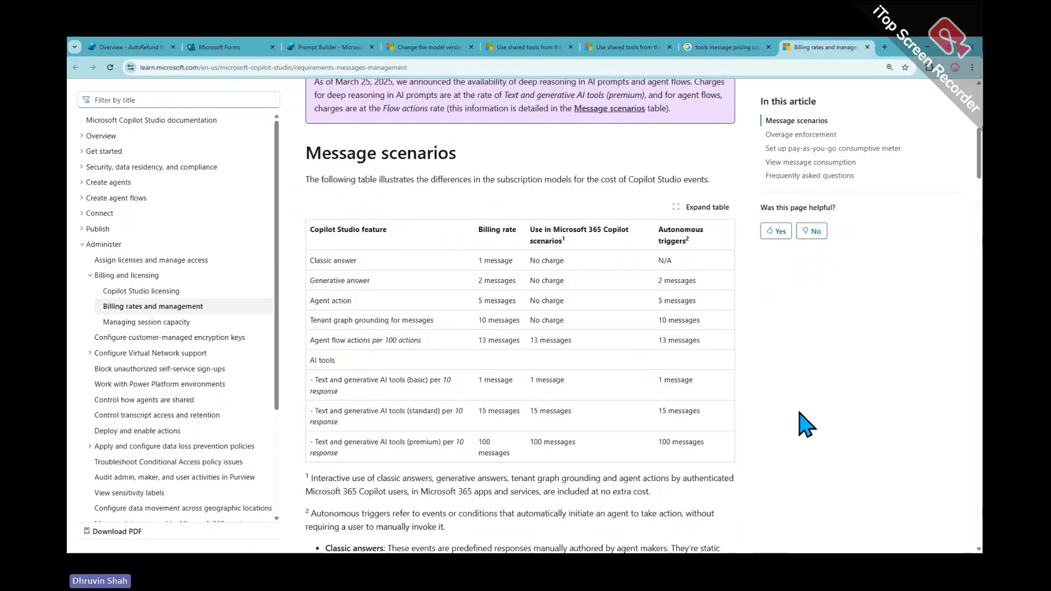
Zoom in on the billing page, box the rates table and mark Classic answer at 1 message
key(ctrl+plus)
key(ctrl+plus)
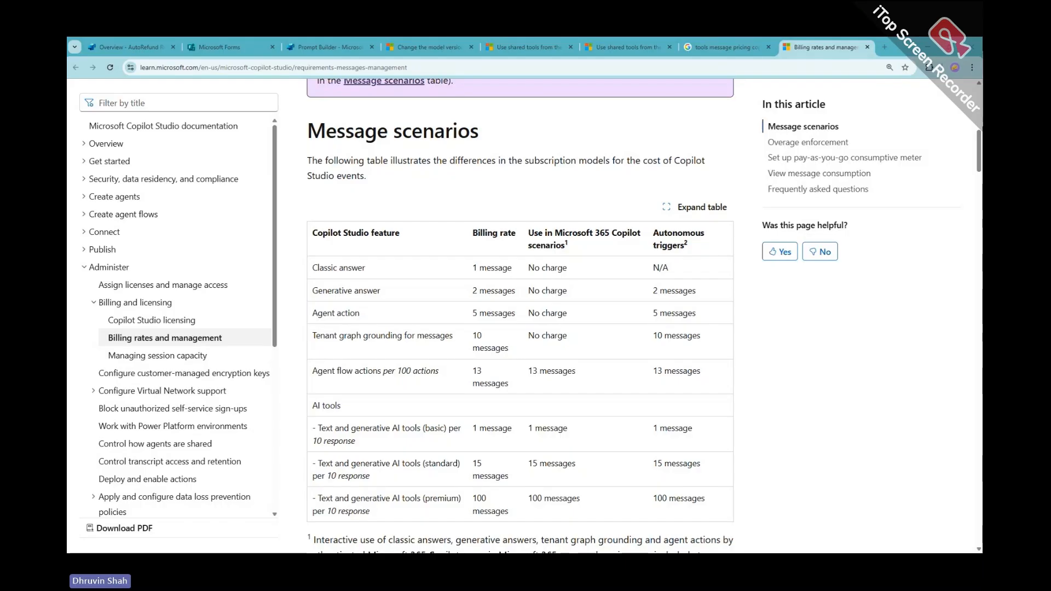
scroll(407, 291, down, 1)
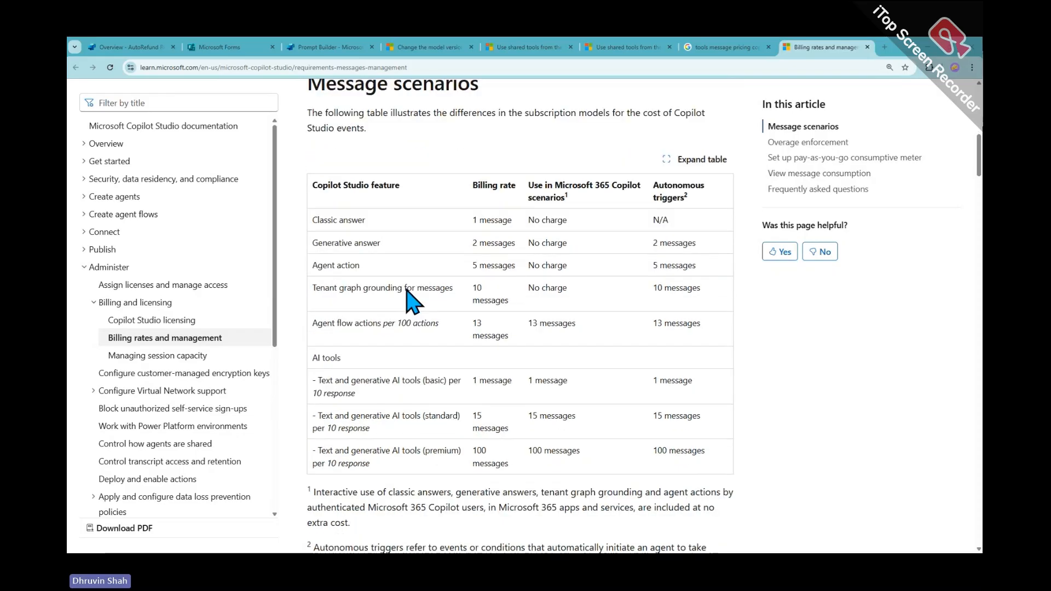
mouse_move(300, 163)
mouse_down()
mouse_move(699, 519)
mouse_move(759, 484)
mouse_up()
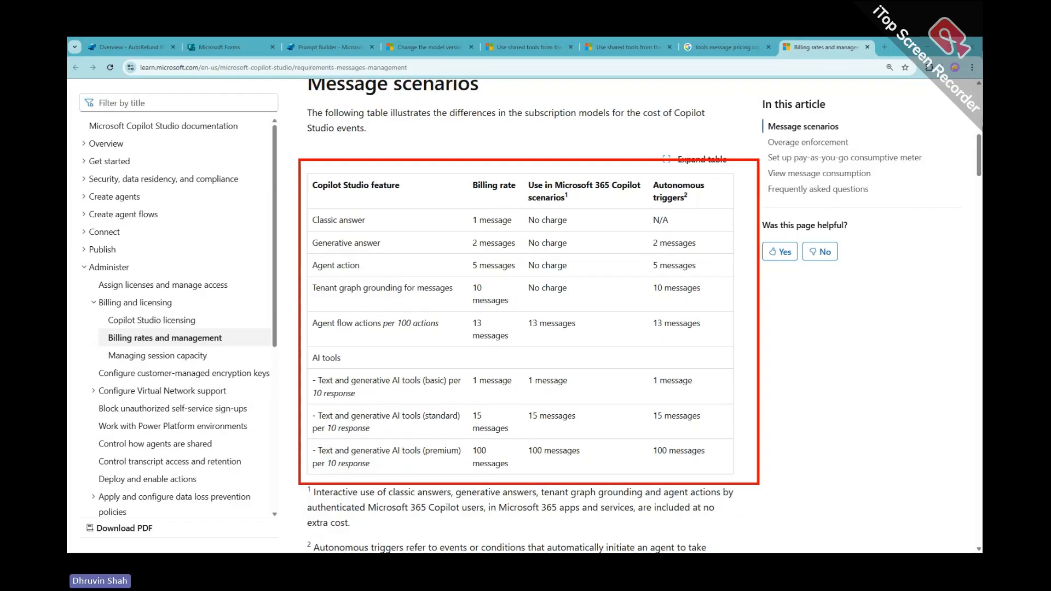
drag(304, 230, 371, 228)
mouse_move(470, 226)
mouse_down()
mouse_move(515, 223)
mouse_move(472, 216)
mouse_move(477, 230)
mouse_up()
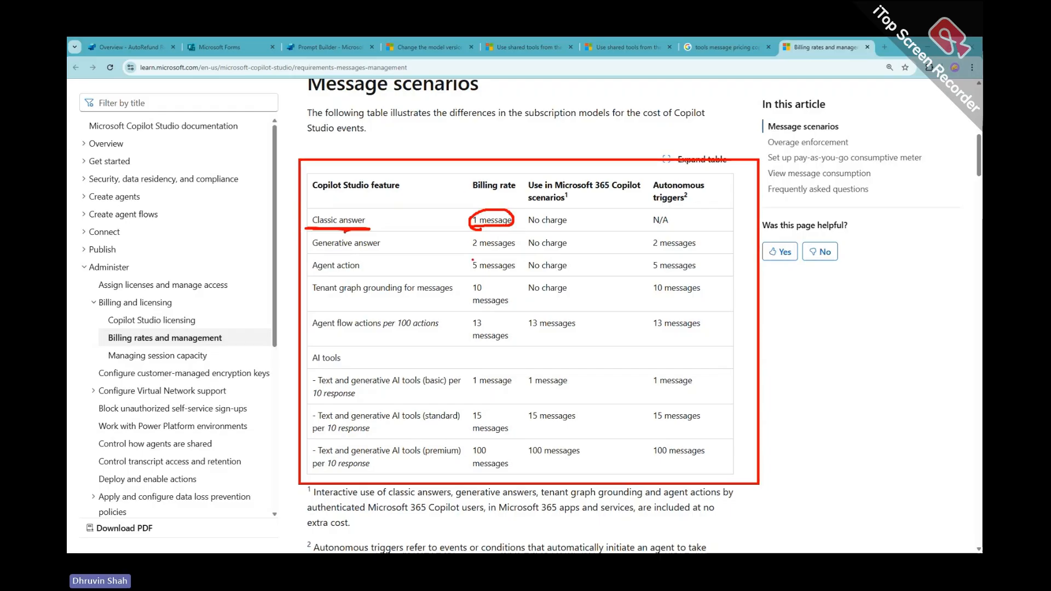
Mark Generative answer at 2 messages and Agent action at 5 messages, then clear the annotations
mouse_move(469, 250)
mouse_down()
mouse_move(530, 251)
mouse_move(466, 233)
mouse_move(490, 253)
mouse_up()
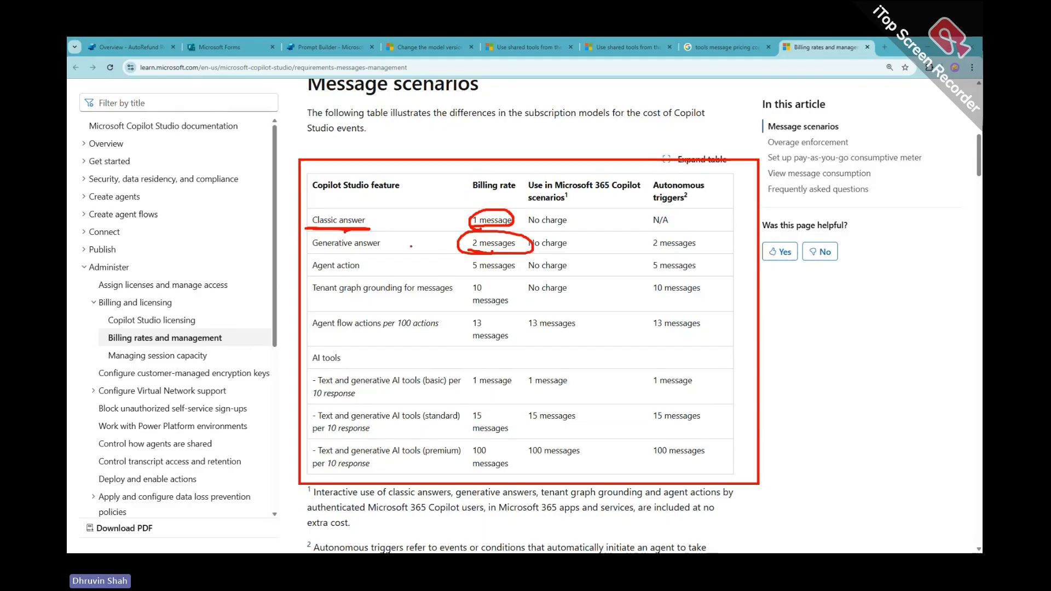
drag(399, 245, 437, 242)
mouse_move(425, 236)
mouse_down()
mouse_move(438, 243)
mouse_move(430, 247)
mouse_up()
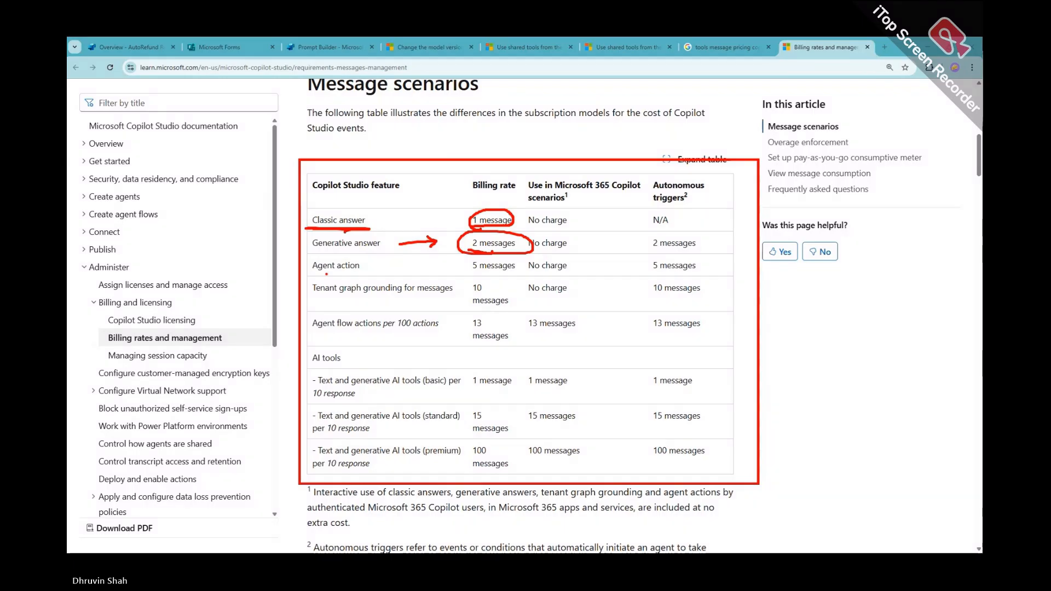
mouse_move(314, 274)
mouse_down()
mouse_move(373, 269)
mouse_move(305, 261)
mouse_move(322, 277)
mouse_up()
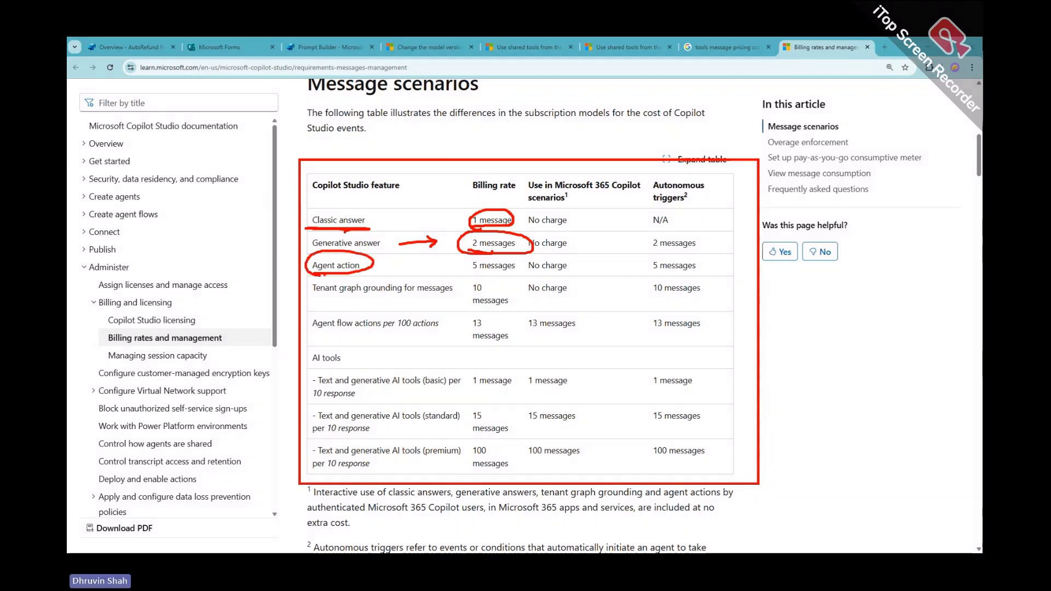
drag(468, 274, 508, 274)
key(Escape)
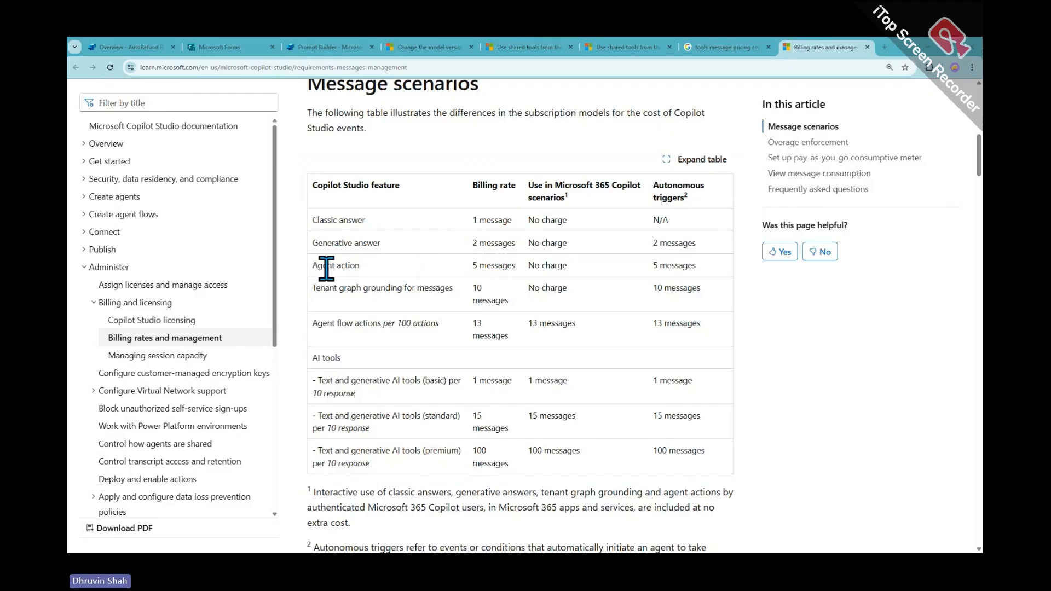
drag(305, 255, 725, 279)
key(Escape)
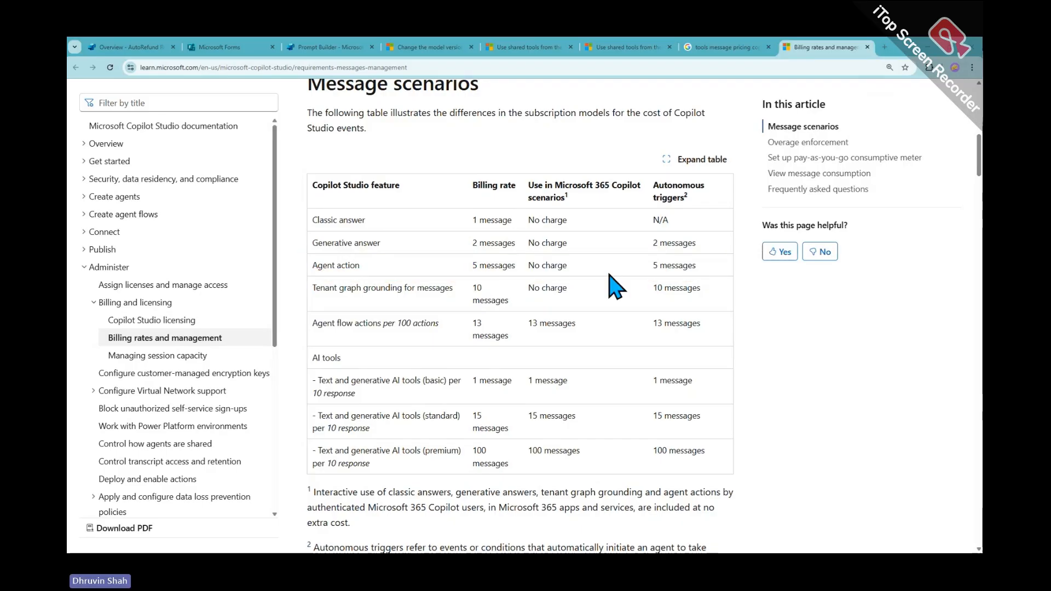
Scroll past the scenarios and underline 'such as triggers' in the Agent actions description
scroll(566, 285, down, 1)
scroll(569, 287, down, 5)
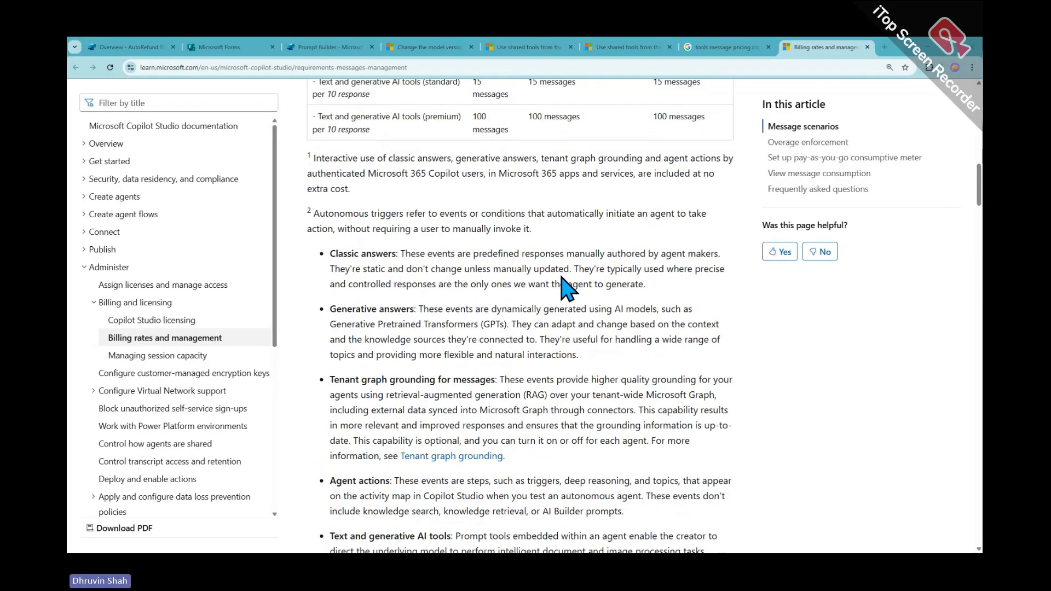
scroll(567, 284, down, 9)
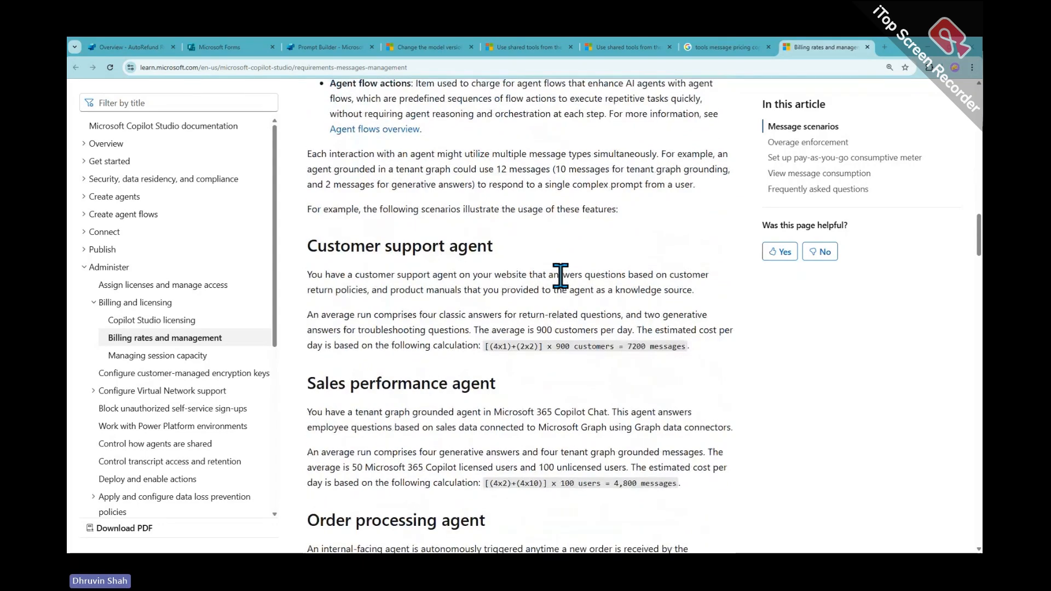
scroll(560, 276, up, 6)
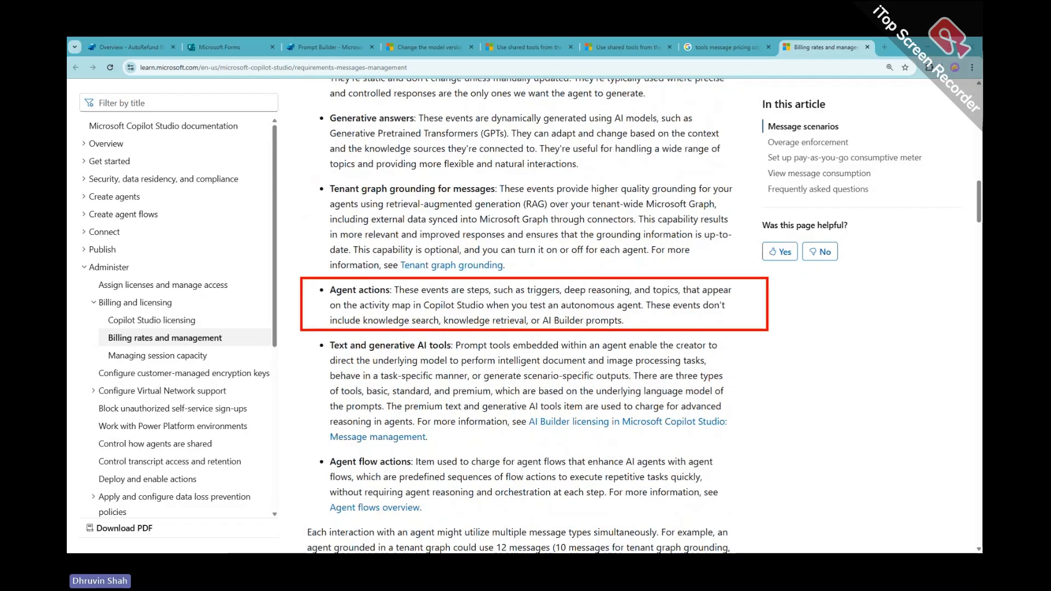
drag(496, 297, 558, 297)
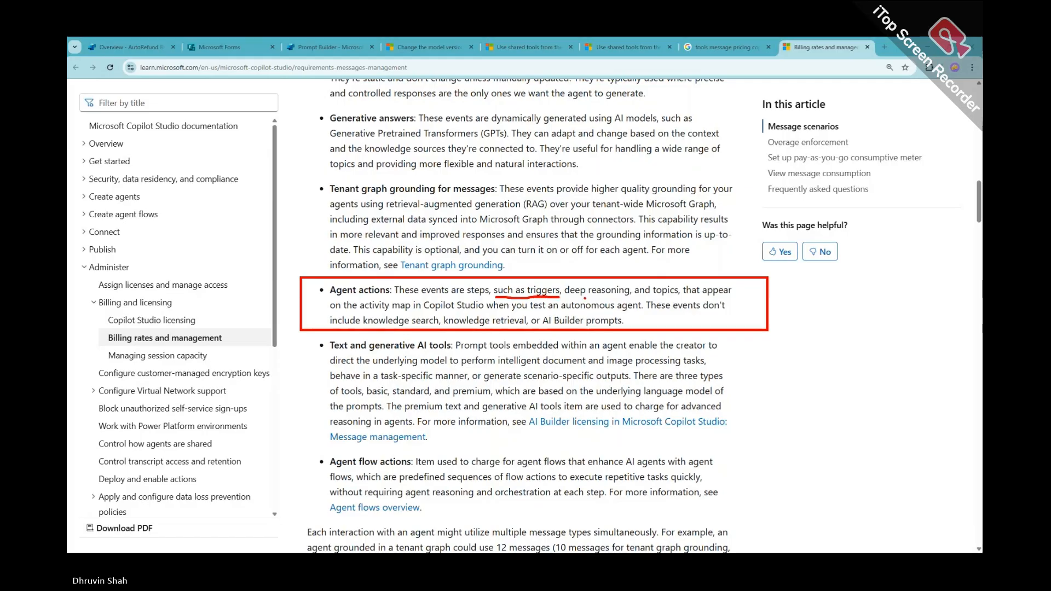
key(Escape)
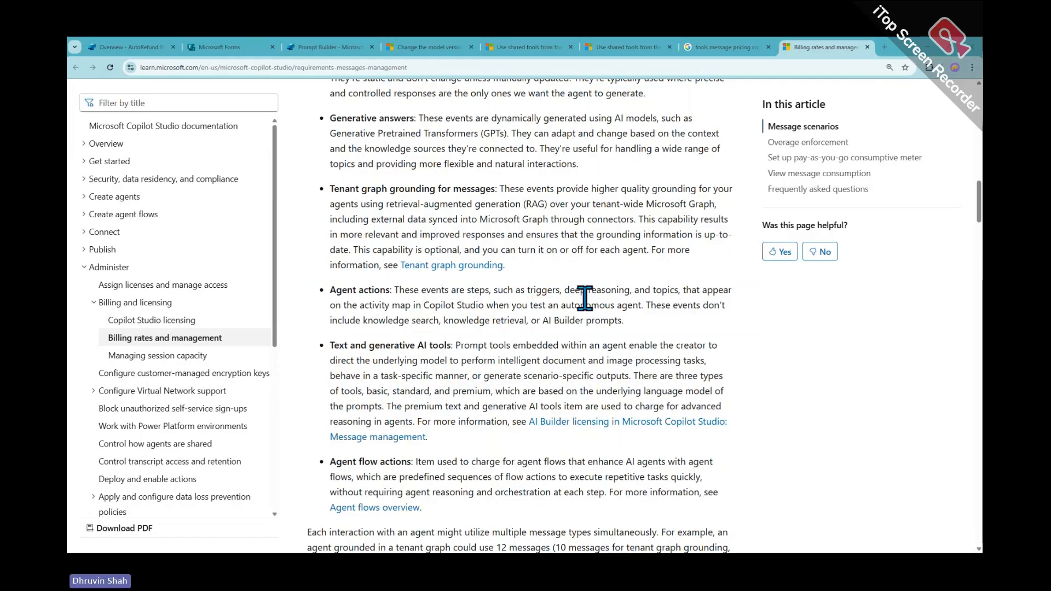
Select the word 'action' in Agent action and settle on the Agent actions bullet
scroll(584, 298, up, 10)
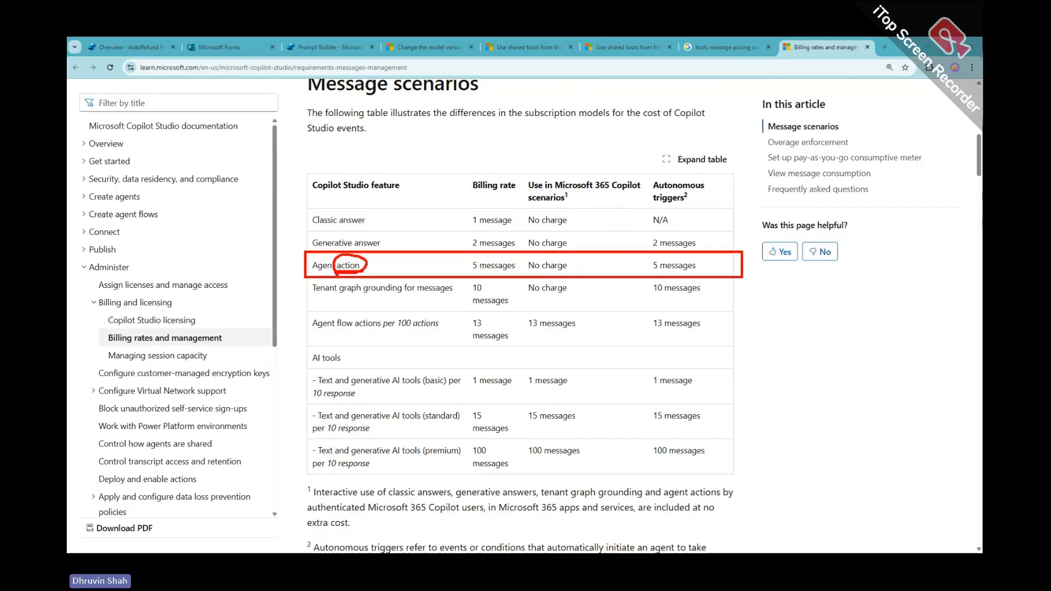
double_click(343, 265)
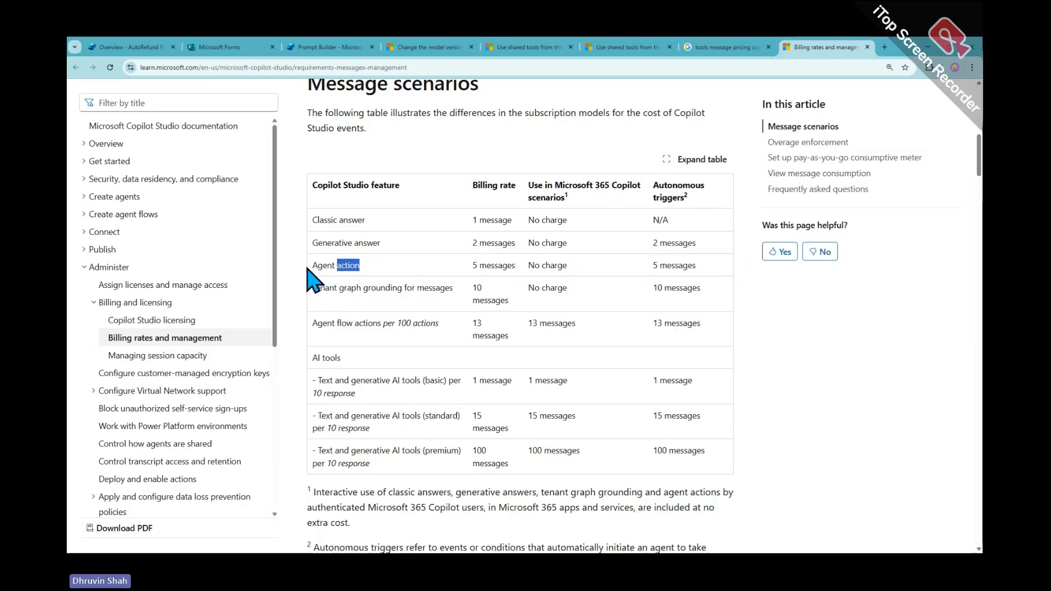
scroll(414, 362, down, 3)
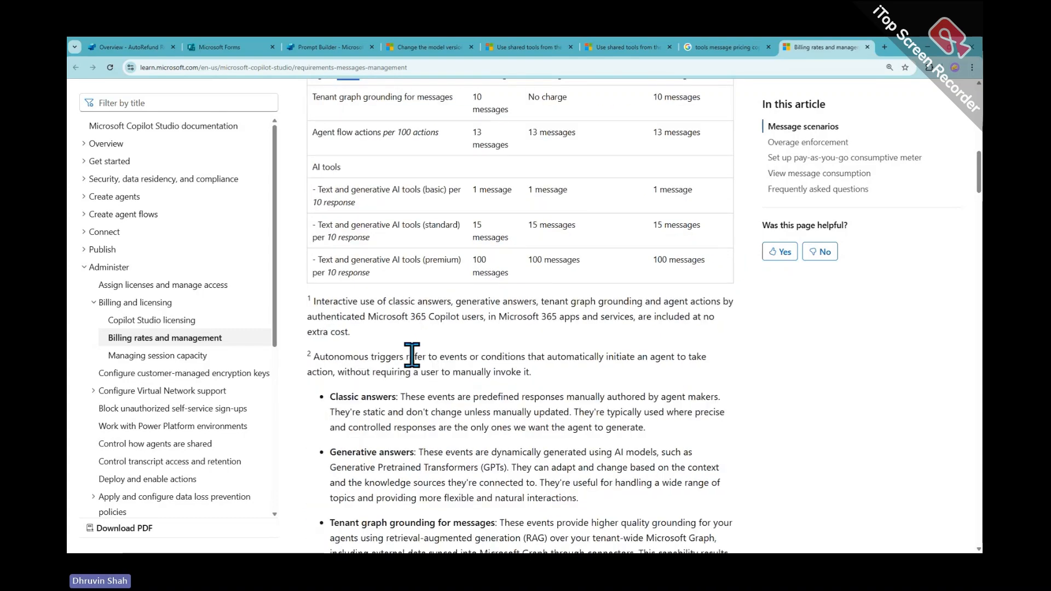
scroll(411, 354, down, 10)
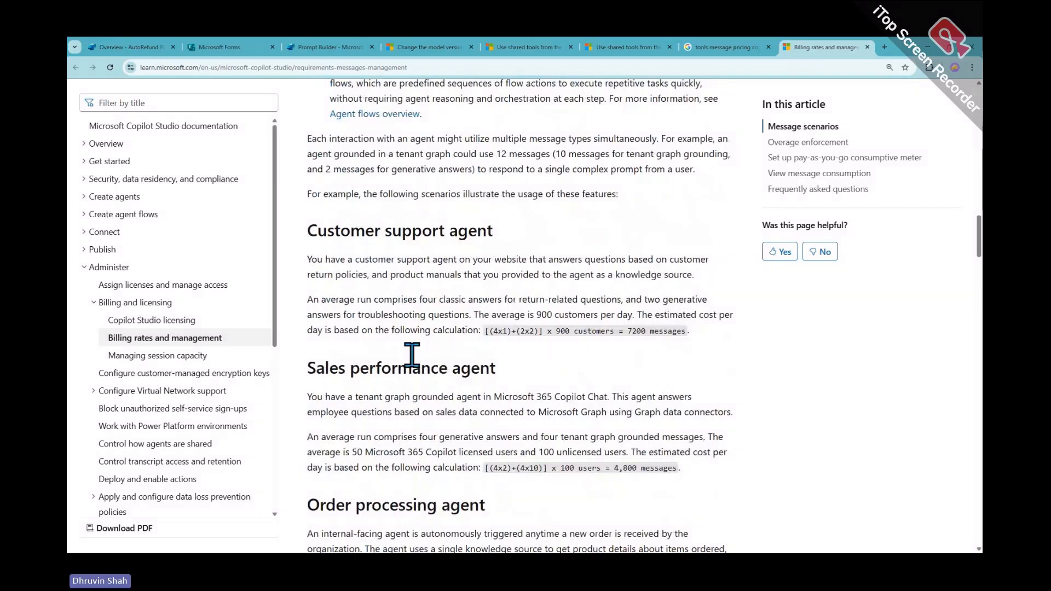
scroll(411, 355, up, 5)
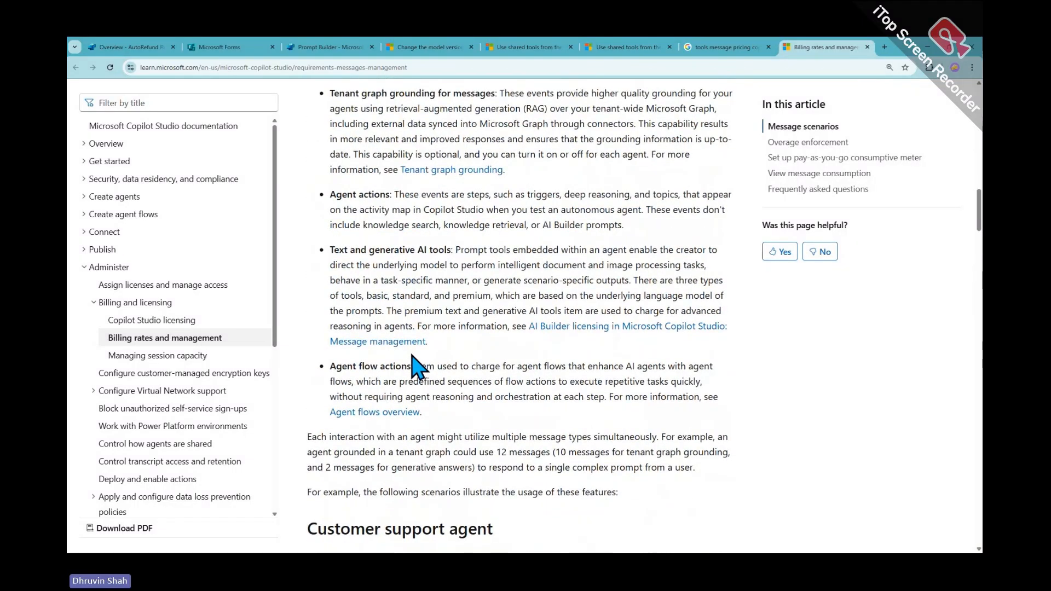
scroll(412, 354, up, 2)
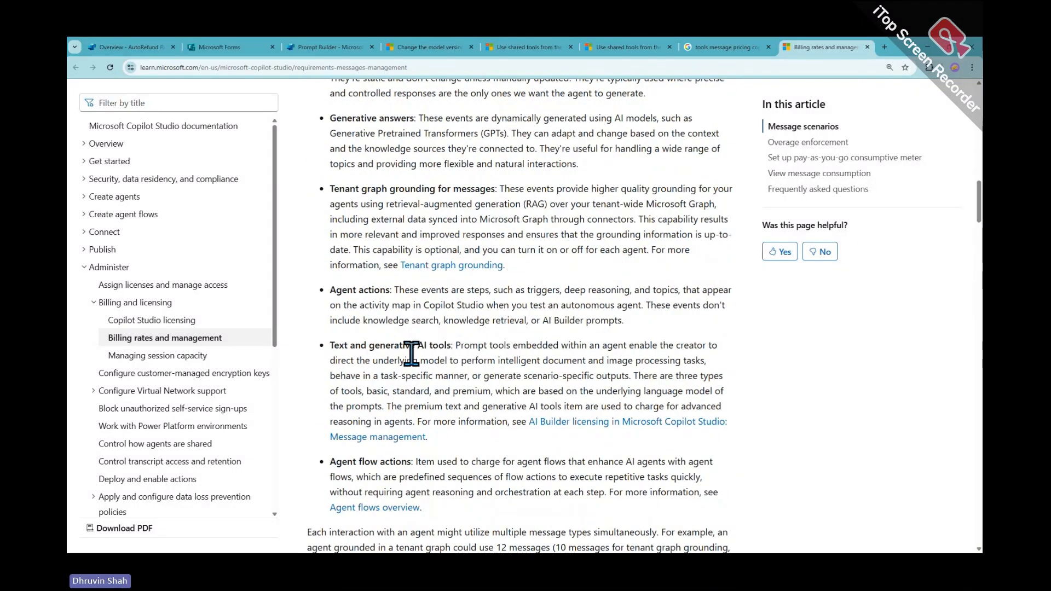
Annotate the Agent actions definition, activity map note and excluded knowledge events, then return to the rates table
drag(315, 280, 768, 333)
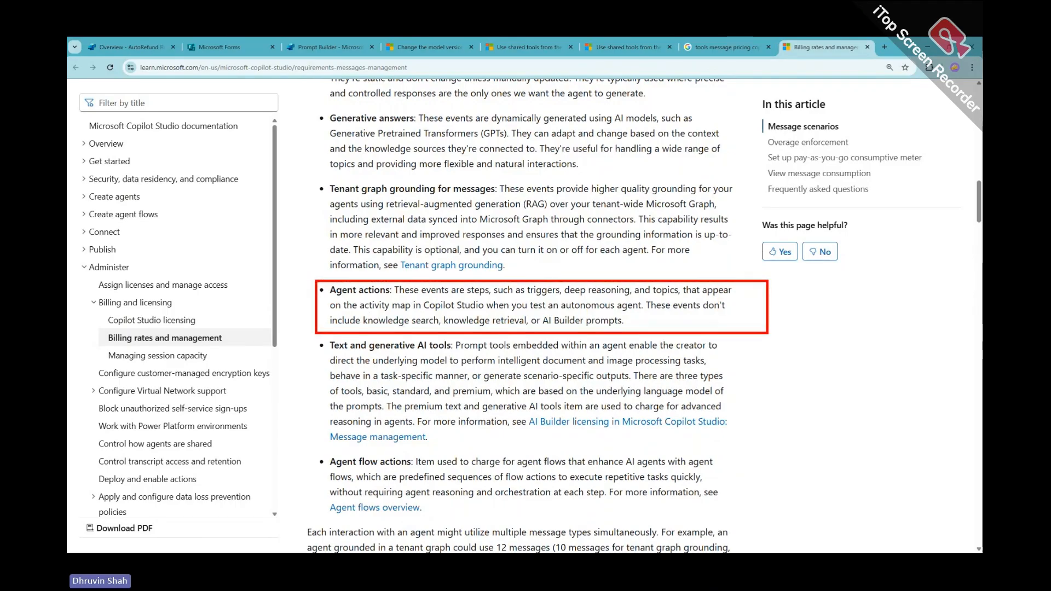
drag(331, 296, 711, 296)
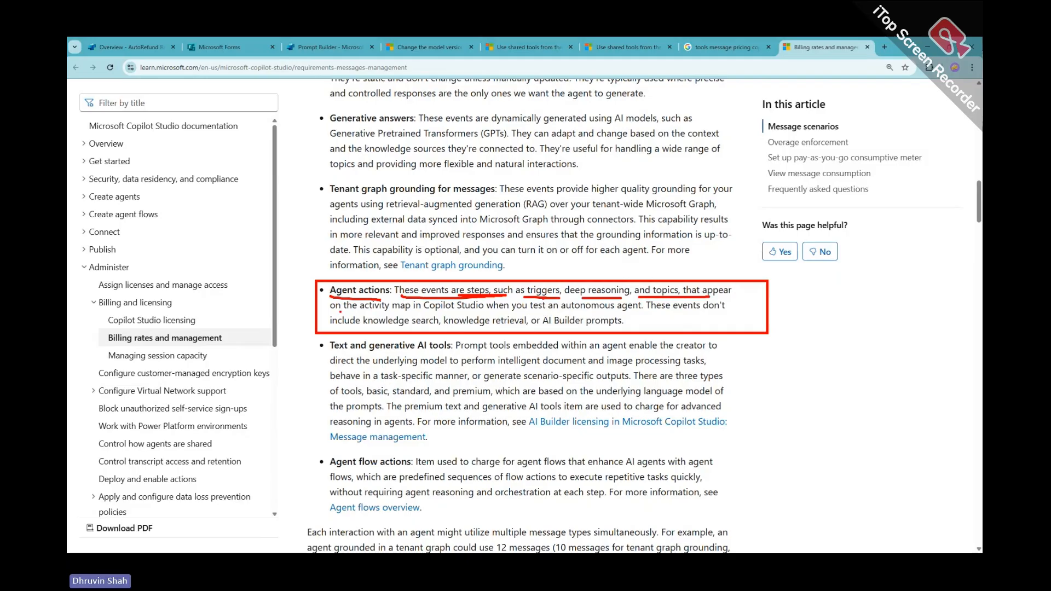
drag(340, 311, 731, 310)
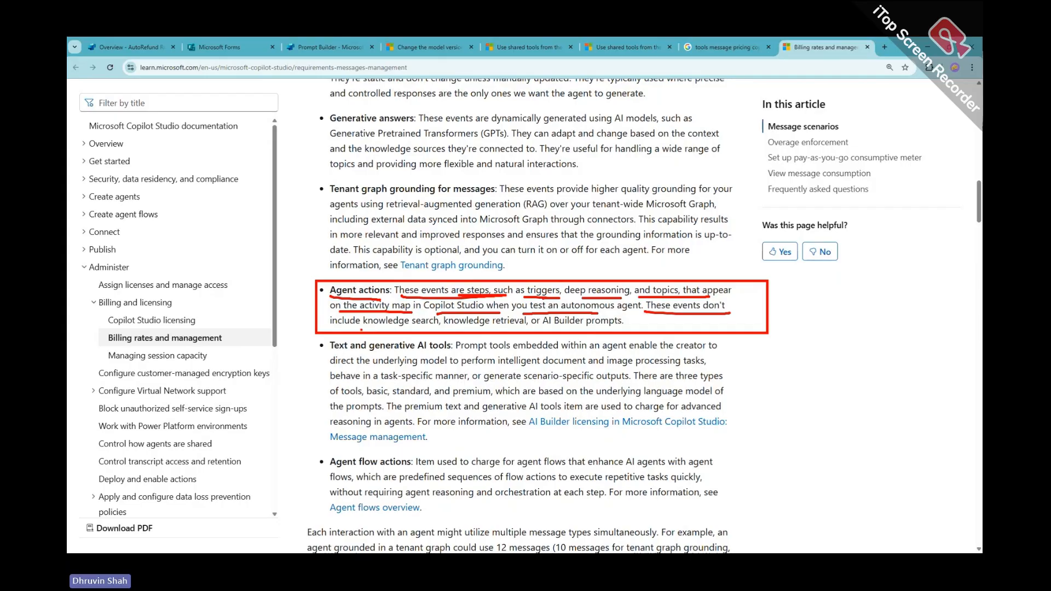
drag(360, 327, 592, 326)
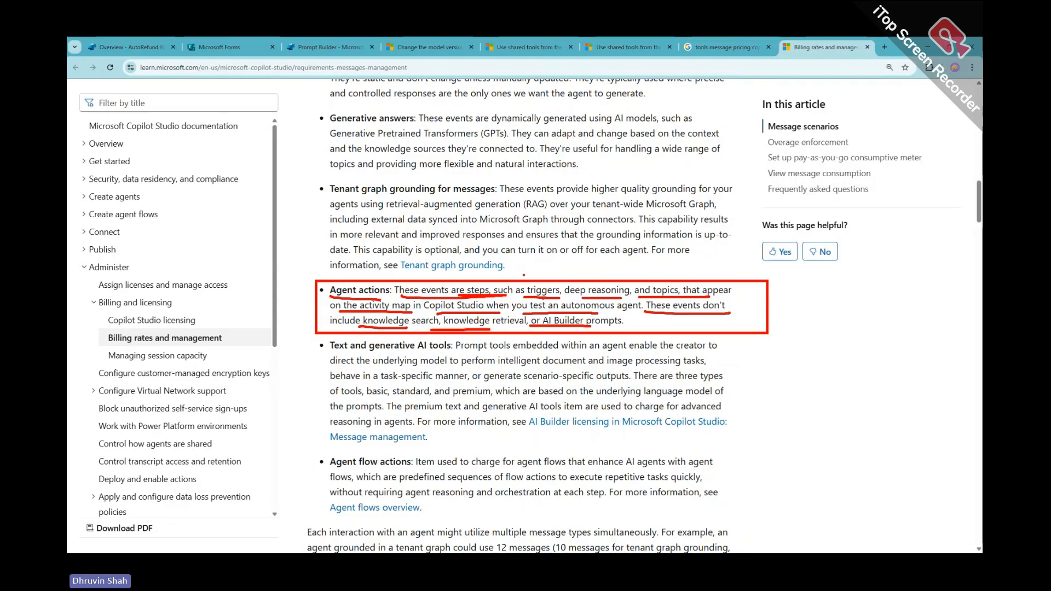
scroll(558, 246, up, 8)
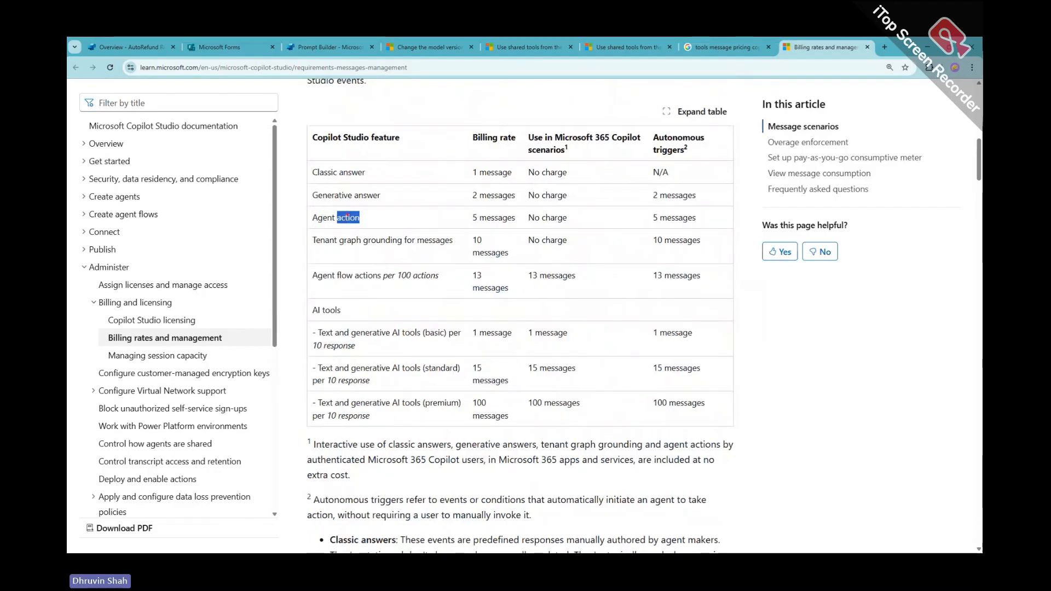
drag(306, 208, 485, 233)
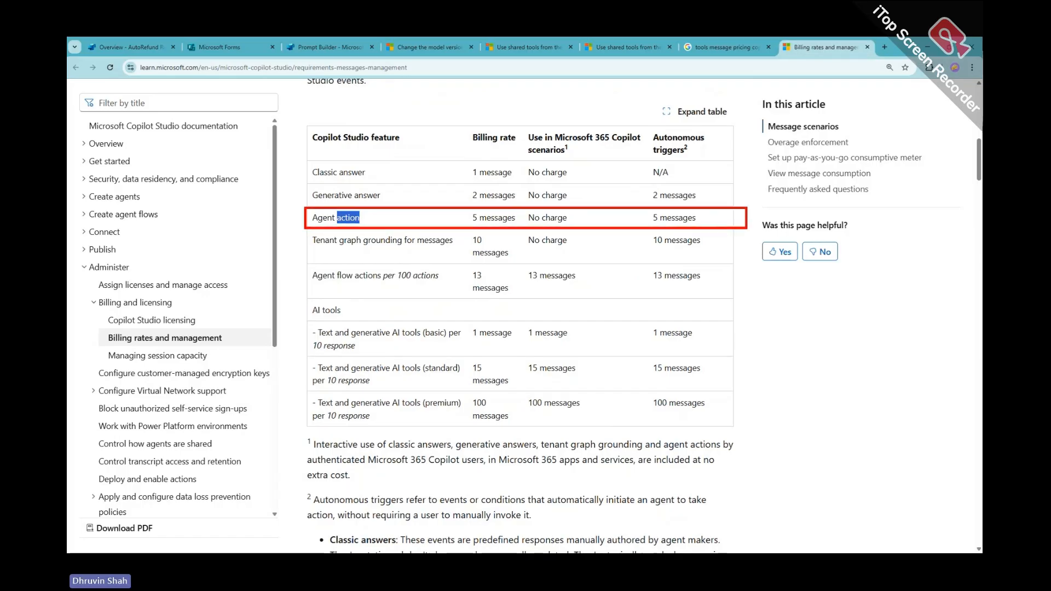
mouse_move(652, 155)
mouse_down()
mouse_move(666, 117)
mouse_move(677, 164)
mouse_up()
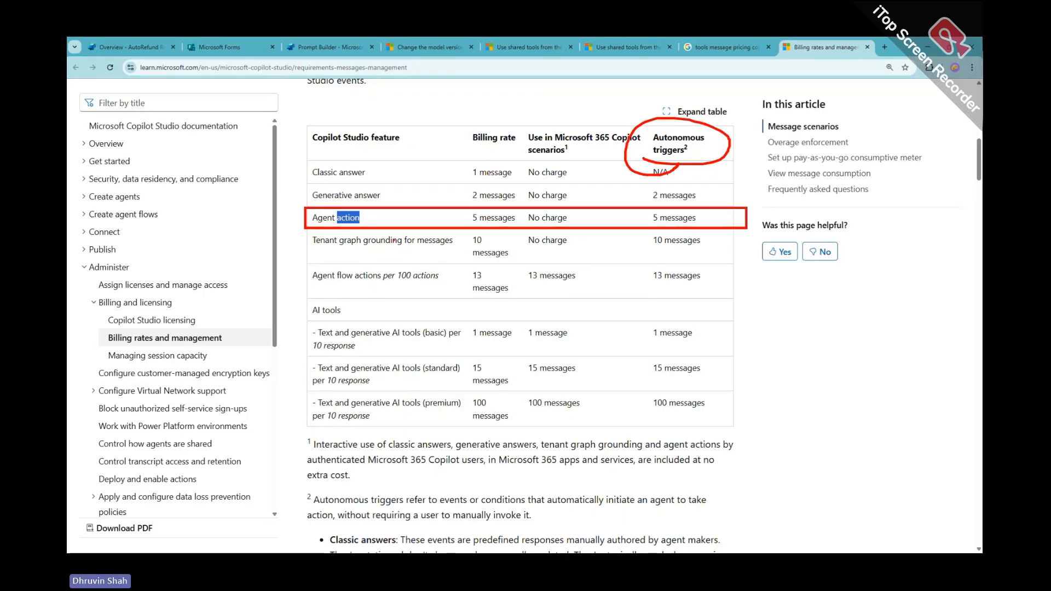
mouse_move(371, 218)
mouse_down()
mouse_move(404, 217)
mouse_move(400, 225)
mouse_up()
drag(333, 224, 361, 225)
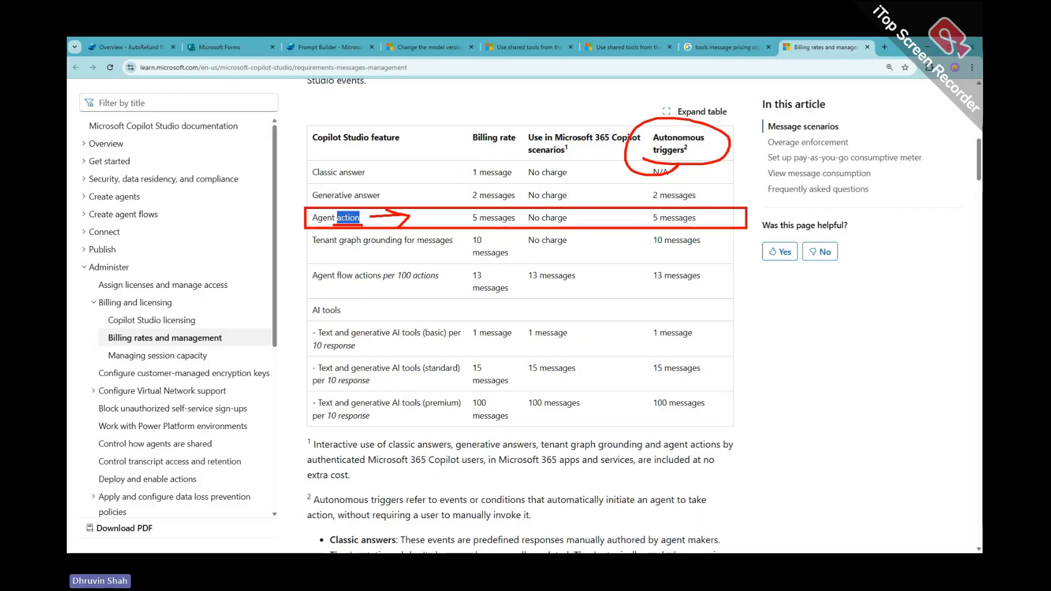
mouse_move(286, 247)
mouse_down()
mouse_move(295, 219)
mouse_move(286, 220)
mouse_move(298, 230)
mouse_up()
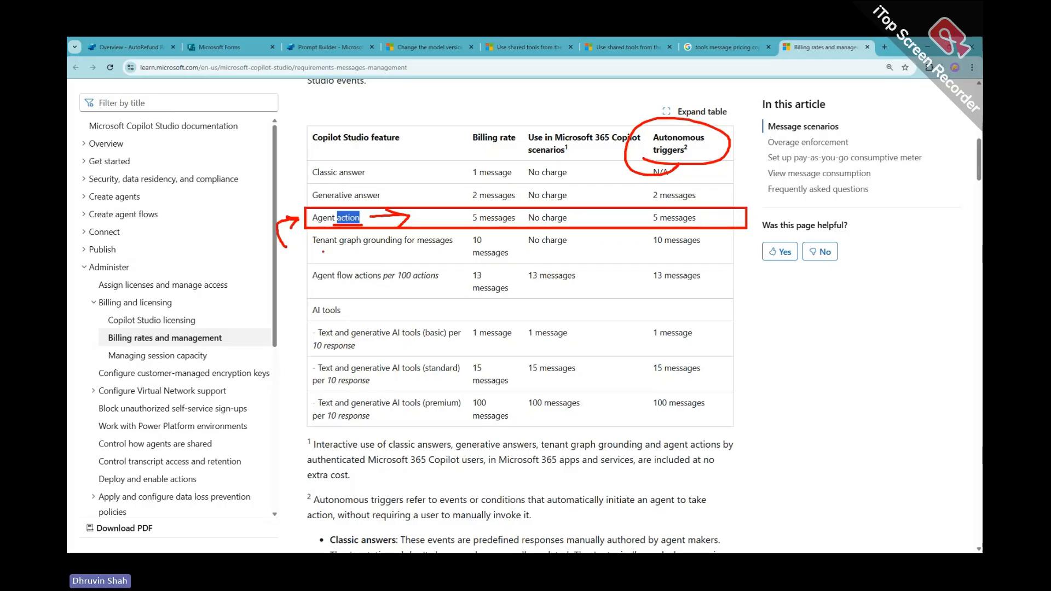
drag(315, 252, 468, 252)
key(Escape)
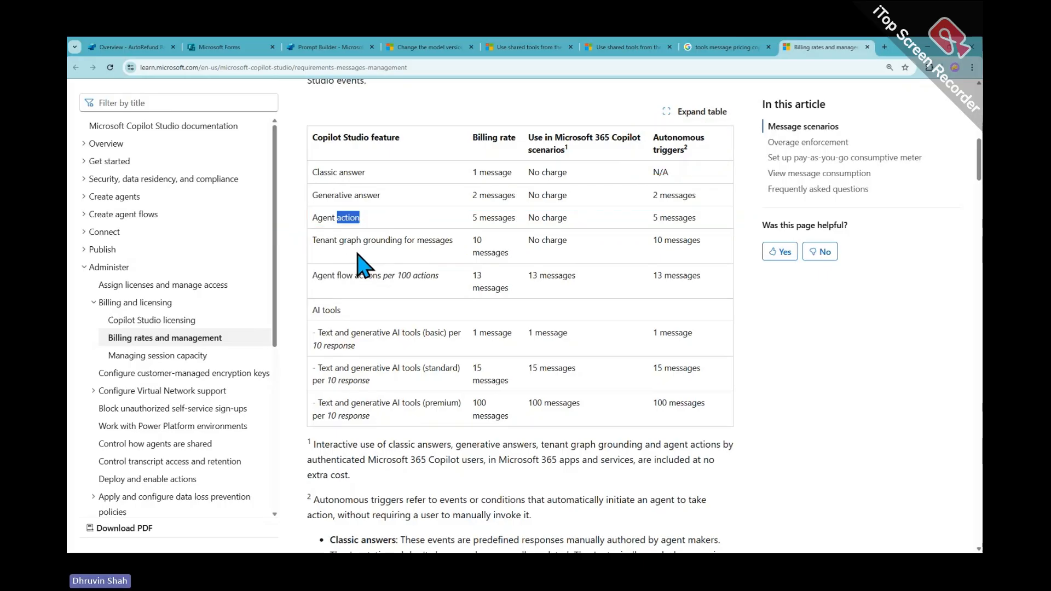
mouse_move(302, 230)
mouse_down()
mouse_move(734, 265)
mouse_move(818, 249)
mouse_up()
mouse_move(751, 235)
mouse_down()
mouse_move(736, 249)
mouse_move(751, 235)
mouse_up()
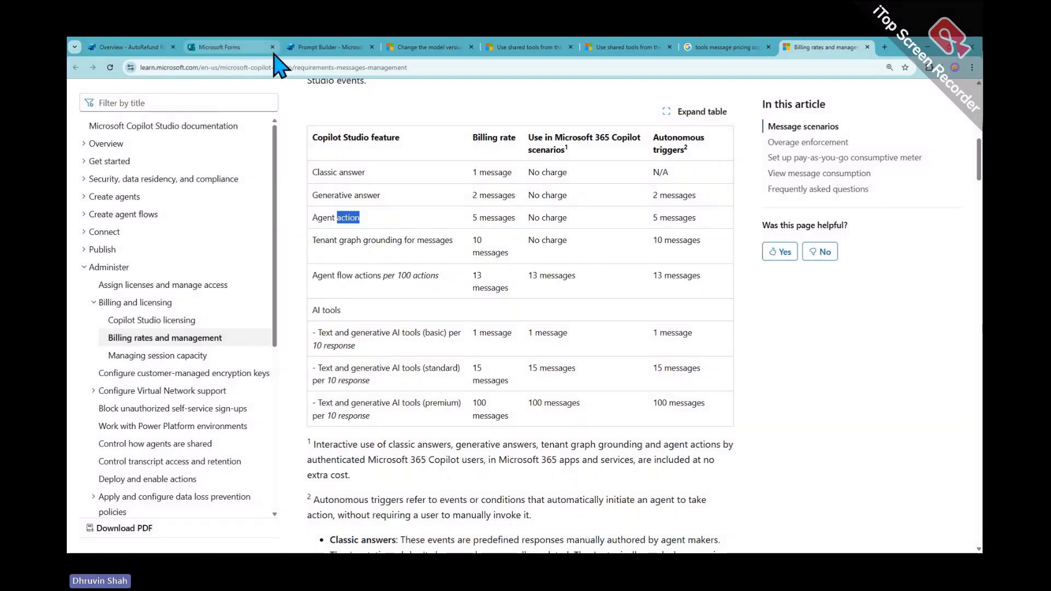
Dismiss the model connection dialog and open Feedback Copilot 1.0's settings down to Knowledge and Search
click(323, 48)
click(861, 108)
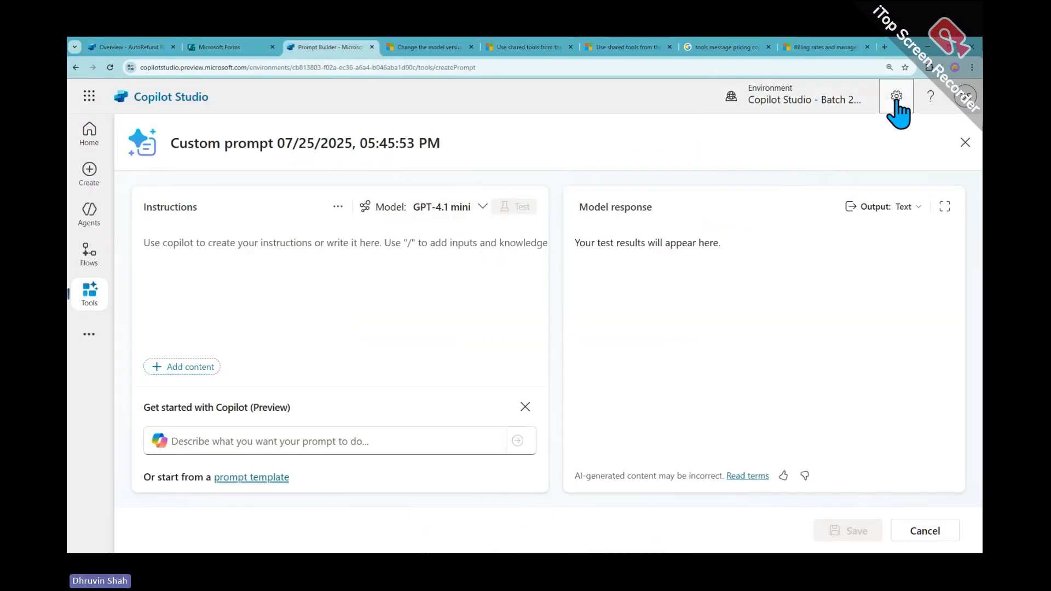
click(90, 212)
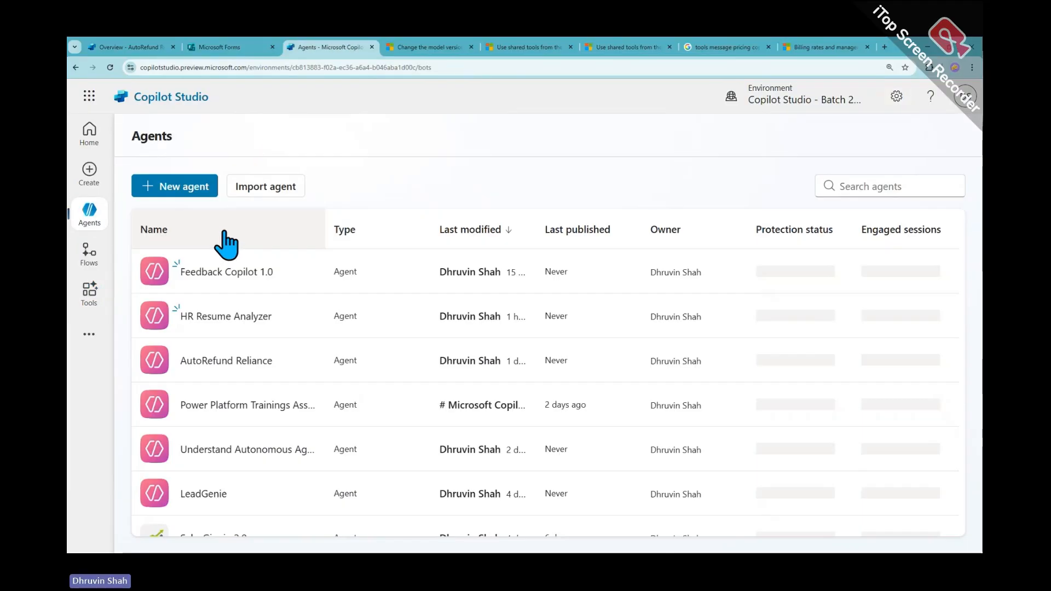
click(219, 271)
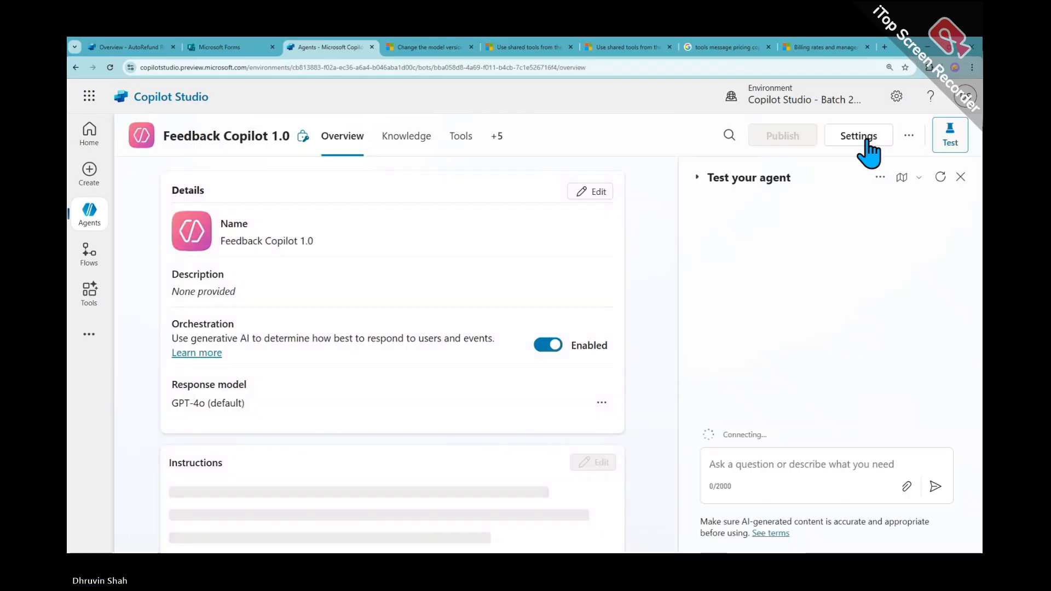
click(862, 135)
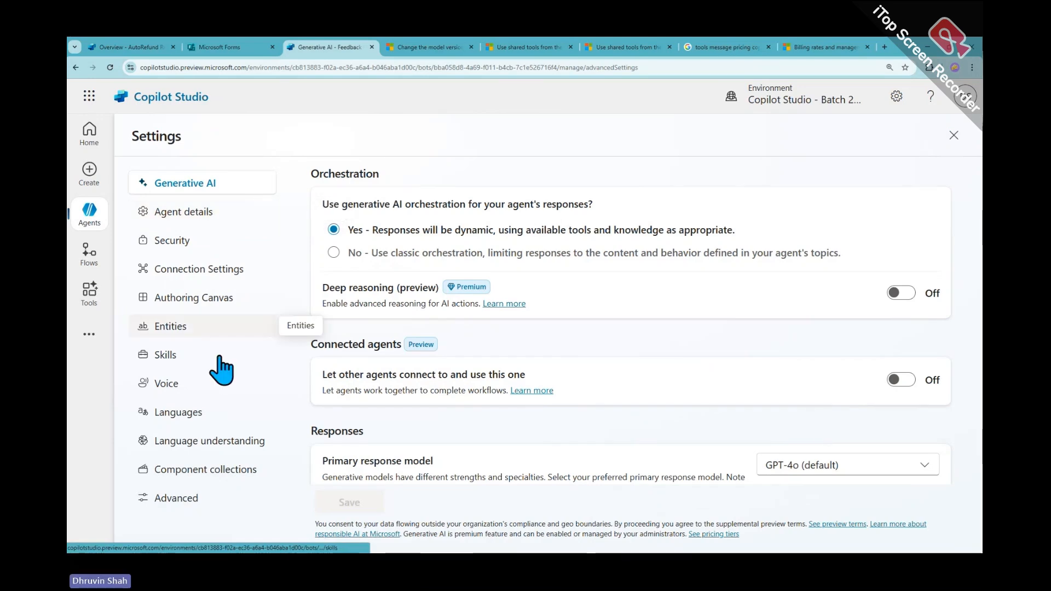
scroll(563, 254, down, 10)
scroll(562, 323, down, 8)
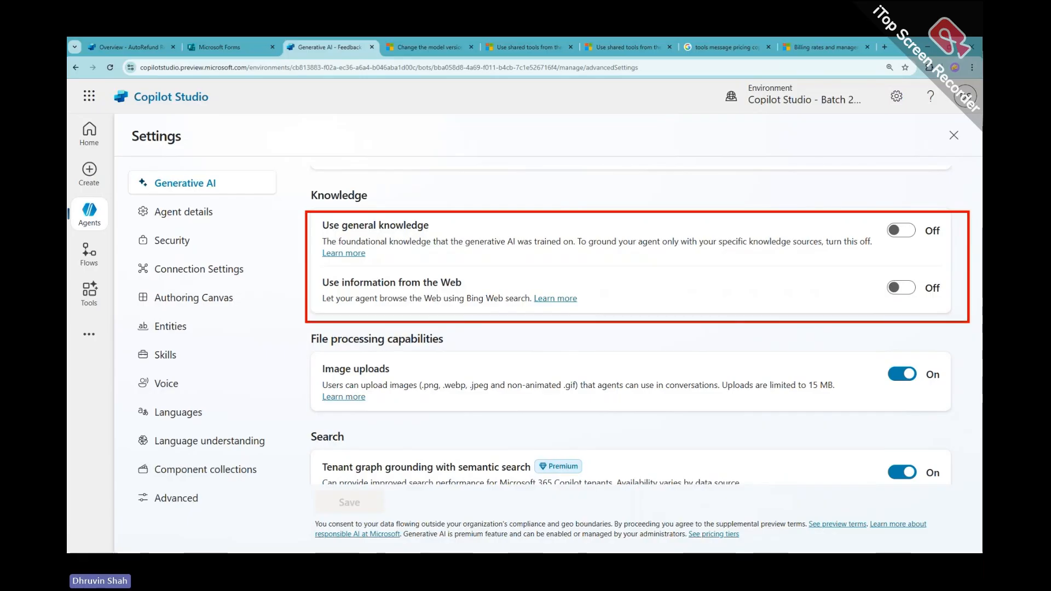
scroll(429, 351, down, 1)
scroll(429, 351, down, 1)
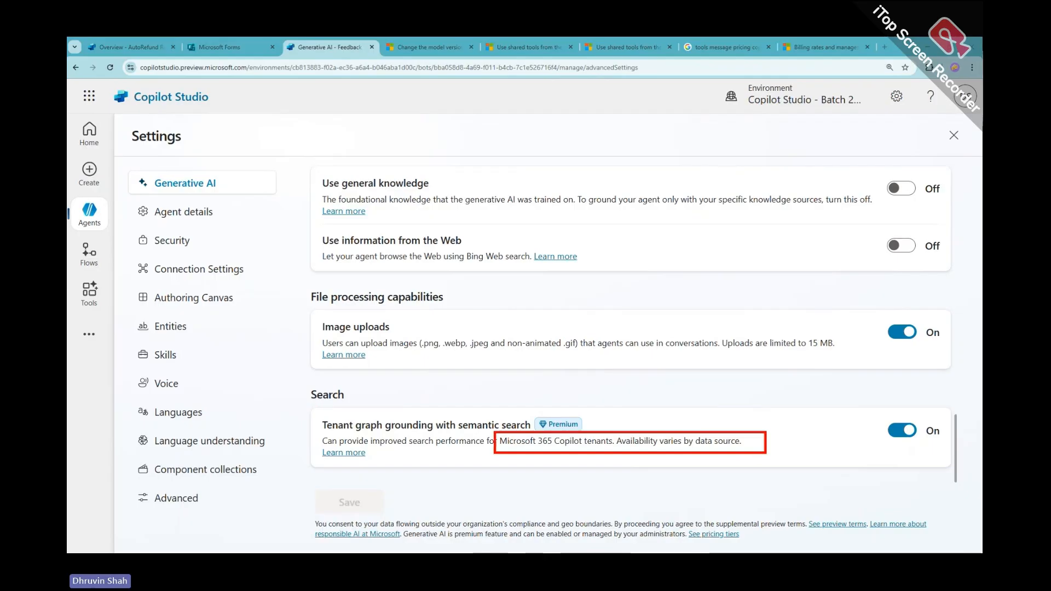
Cycle through the model version, shared tools and Google search tabs
click(411, 51)
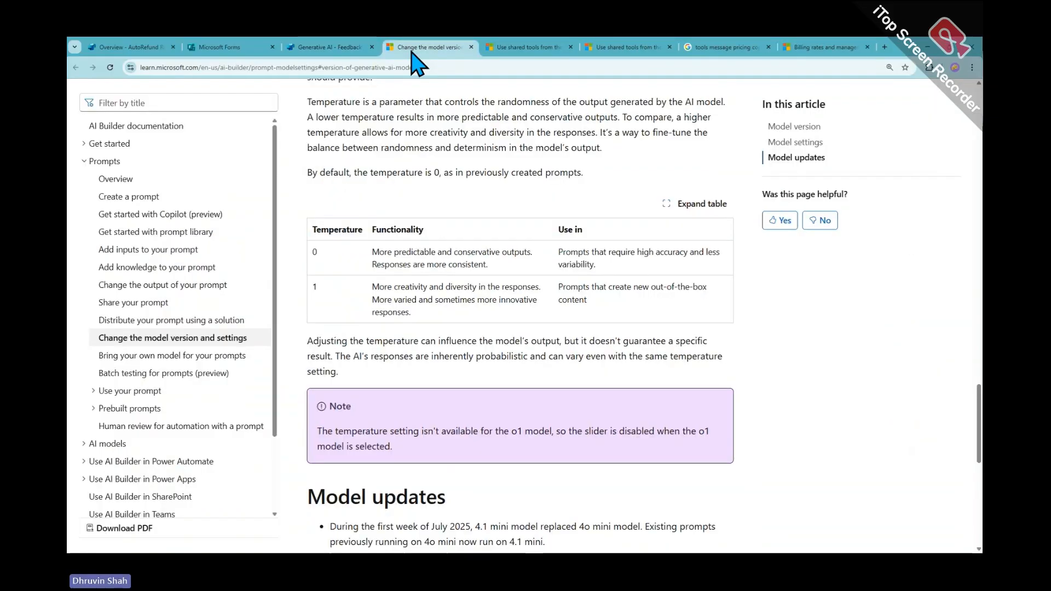
click(546, 50)
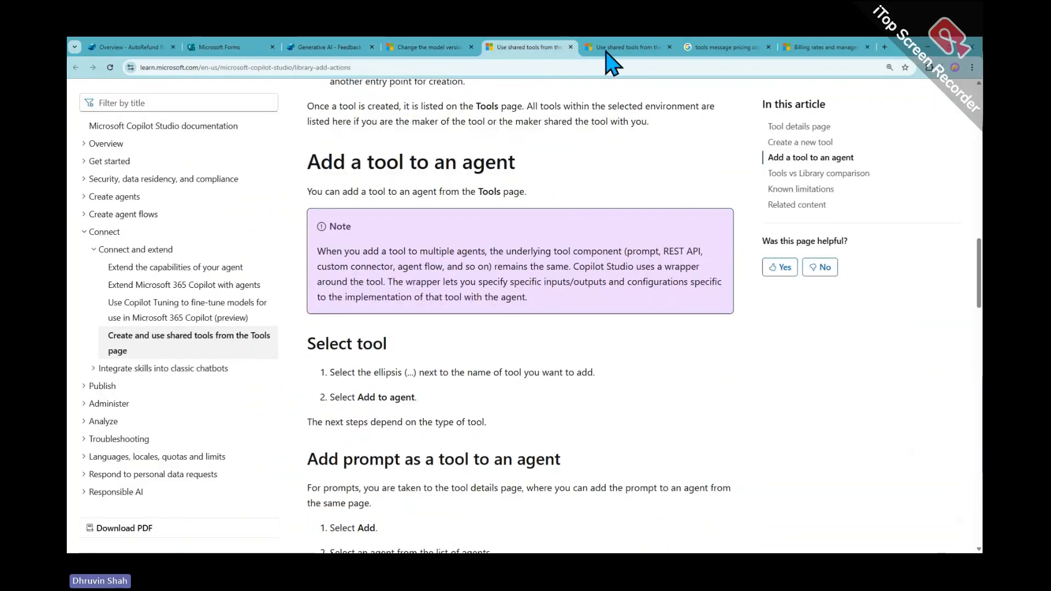
click(630, 50)
click(740, 50)
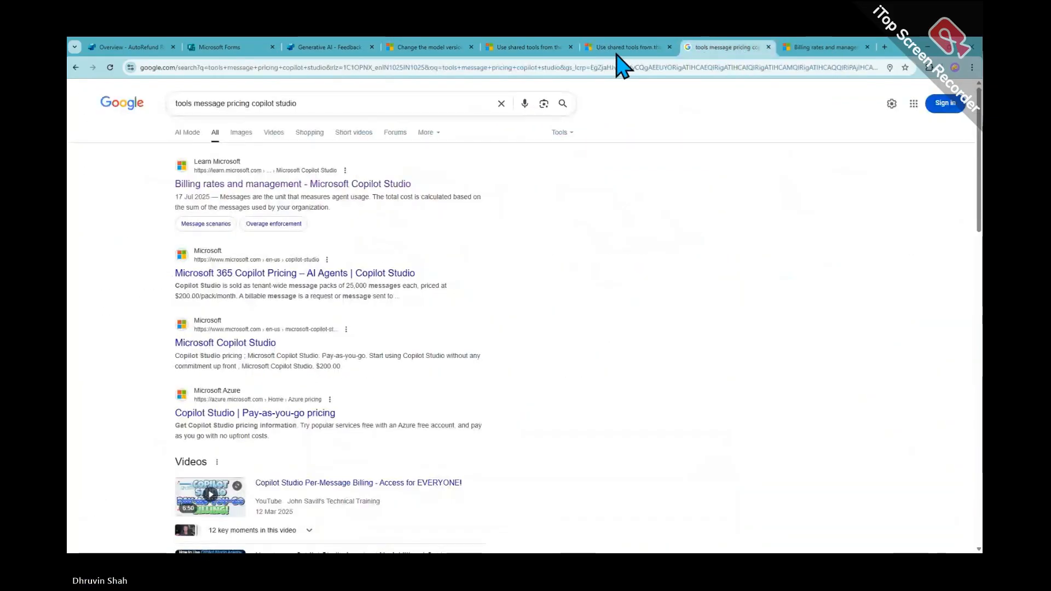
Back on the billing rates table, mark Tenant graph grounding's 10-message rate and the Agent flow actions row
click(810, 49)
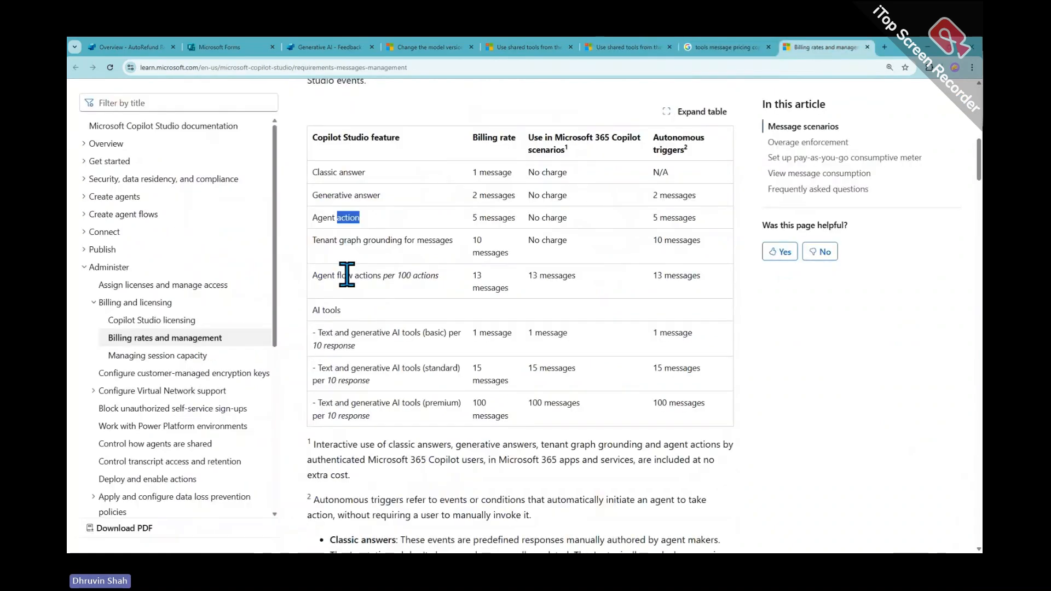
mouse_move(296, 226)
mouse_down()
mouse_move(505, 258)
mouse_move(776, 259)
mouse_up()
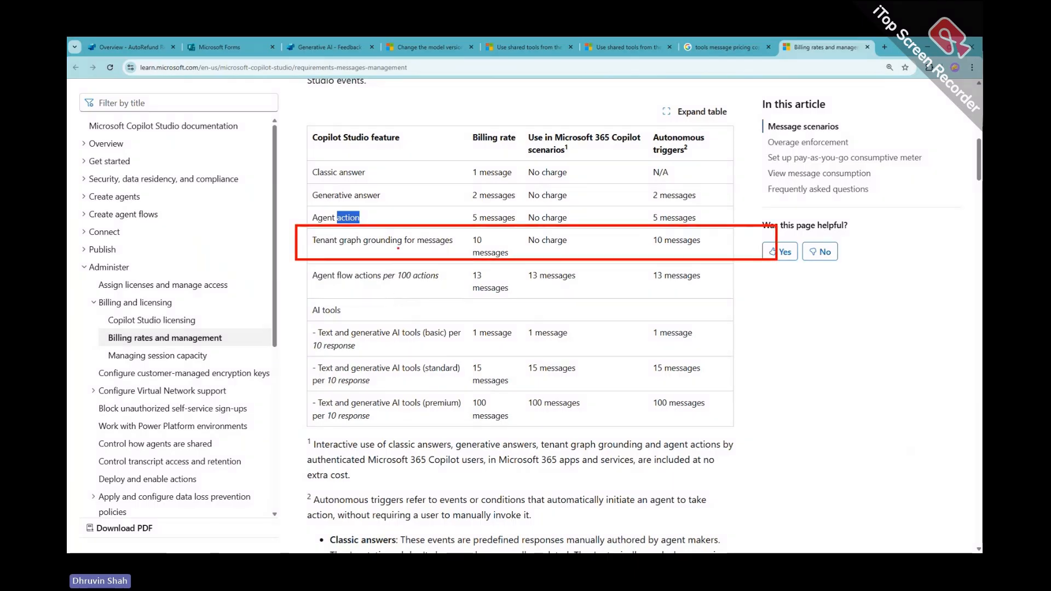
mouse_move(495, 231)
mouse_down()
mouse_move(465, 262)
mouse_move(540, 258)
mouse_move(464, 224)
mouse_up()
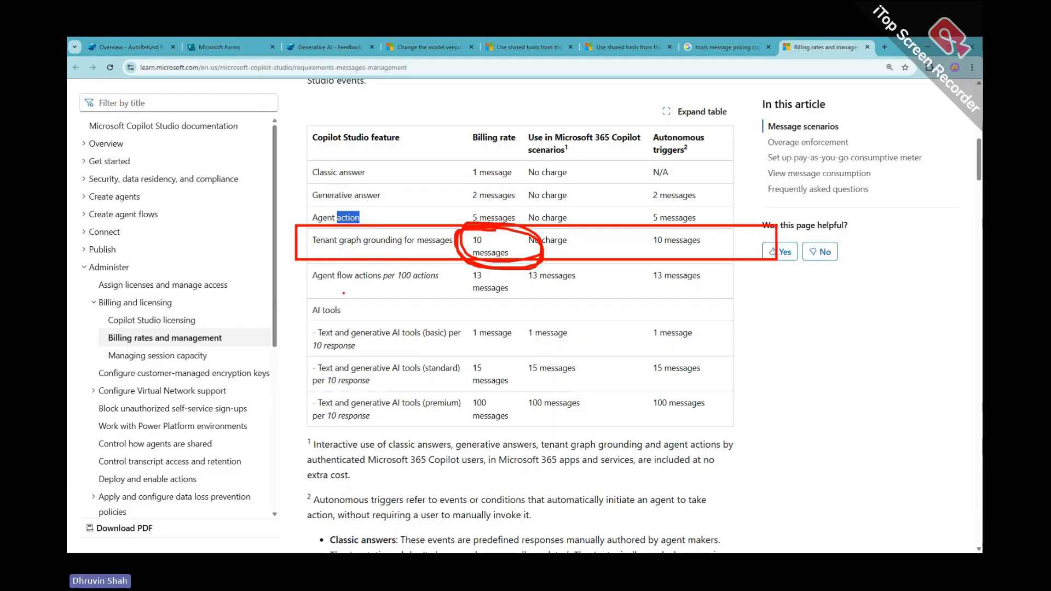
drag(308, 290, 772, 301)
key(Escape)
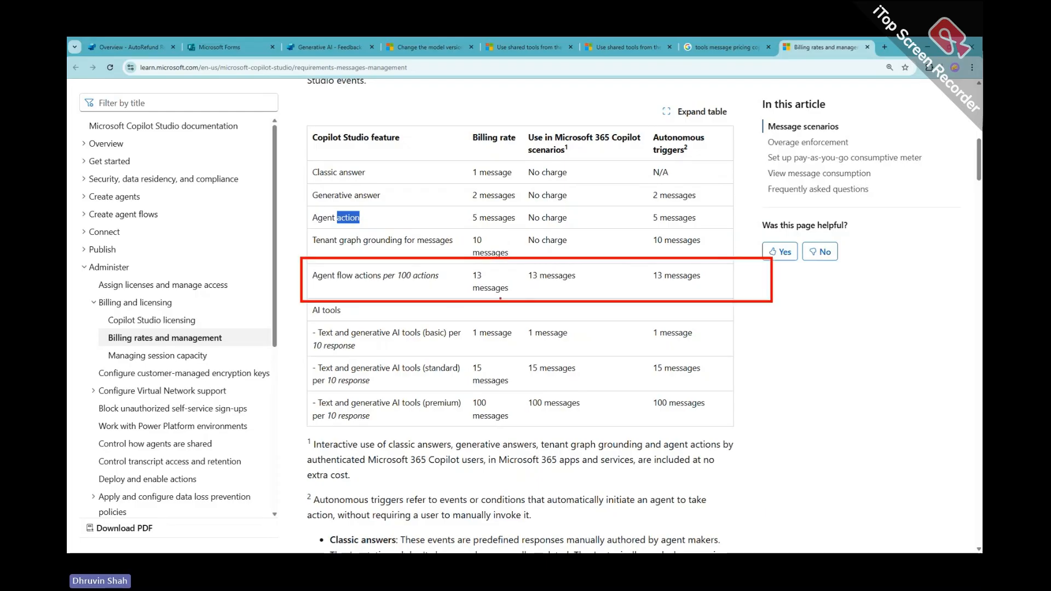
Highlight the 13-message rate for Agent flow actions per 100 actions, then clear the marks
mouse_move(500, 298)
mouse_down()
mouse_move(488, 263)
mouse_move(491, 297)
mouse_up()
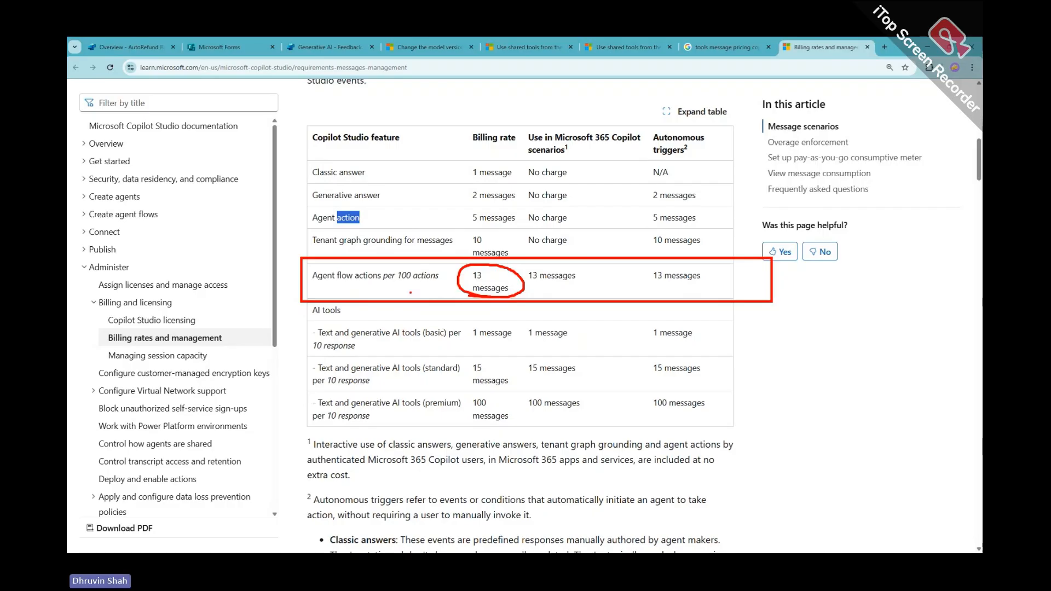
mouse_move(409, 293)
mouse_down()
mouse_move(449, 283)
mouse_move(441, 300)
mouse_up()
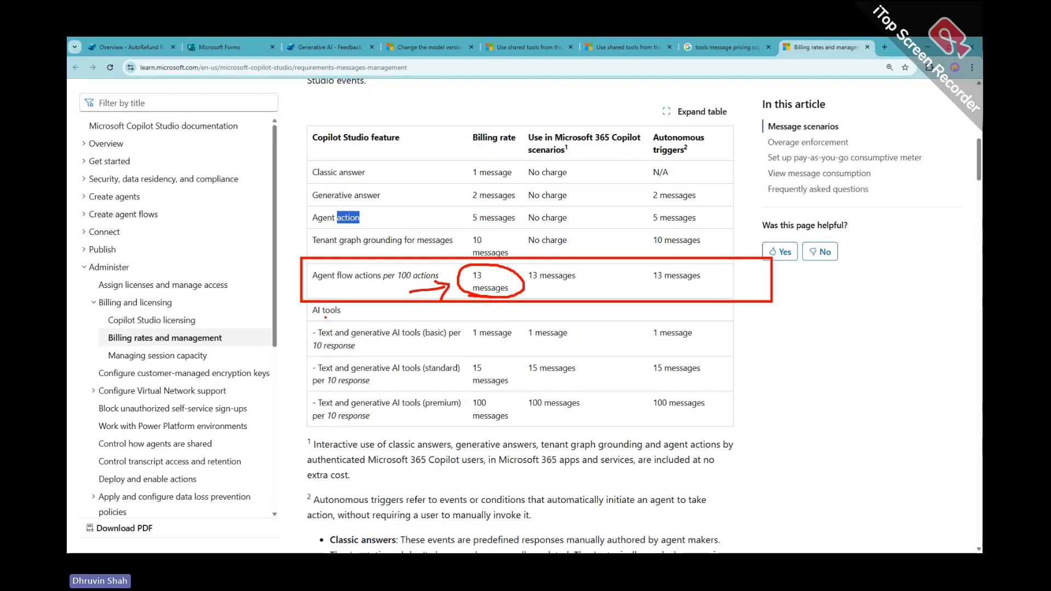
mouse_move(309, 316)
mouse_down()
mouse_move(352, 315)
mouse_move(329, 298)
mouse_move(307, 313)
mouse_up()
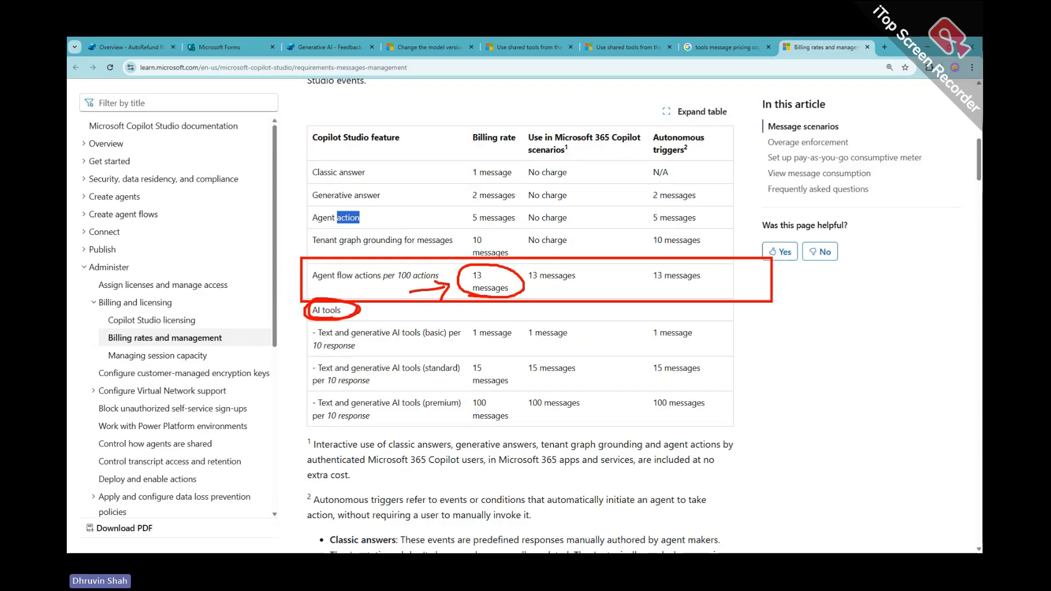
key(Escape)
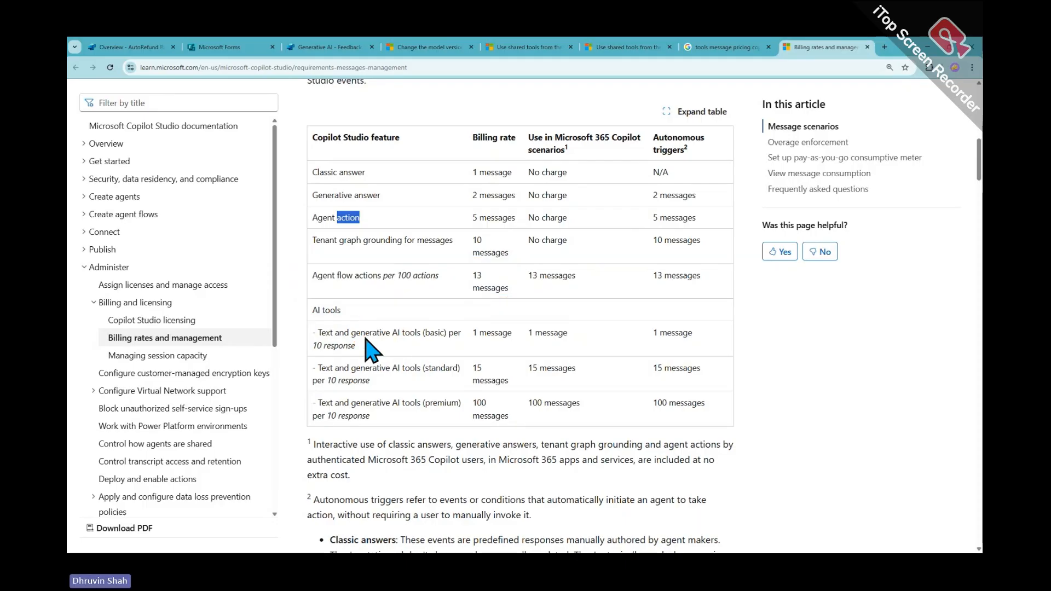
Read the 'Text and generative AI tools' explanation, then return to the Generative AI - Feedback page
scroll(366, 340, down, 2)
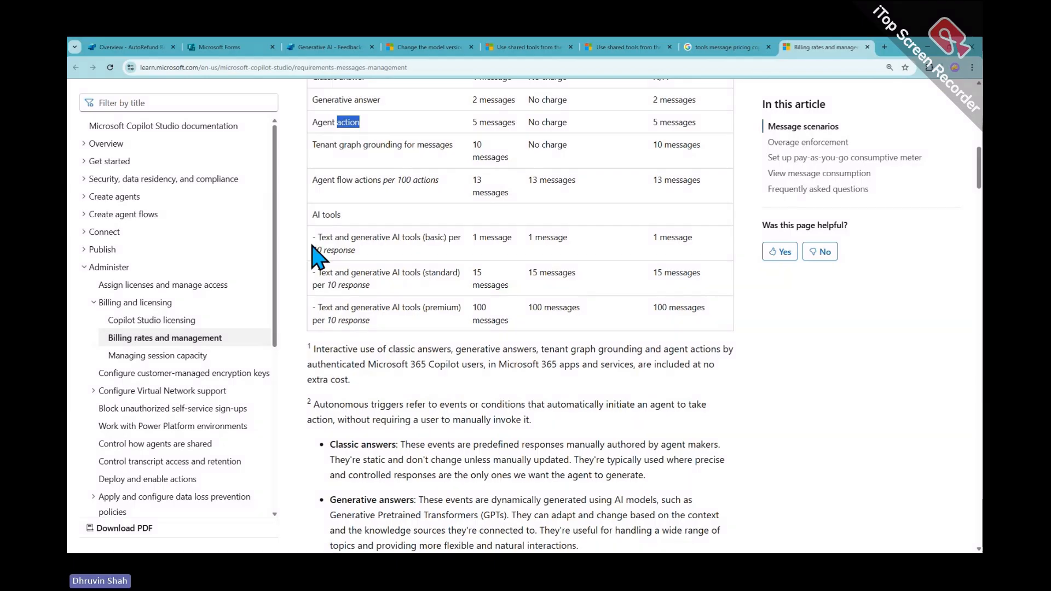
scroll(445, 368, down, 15)
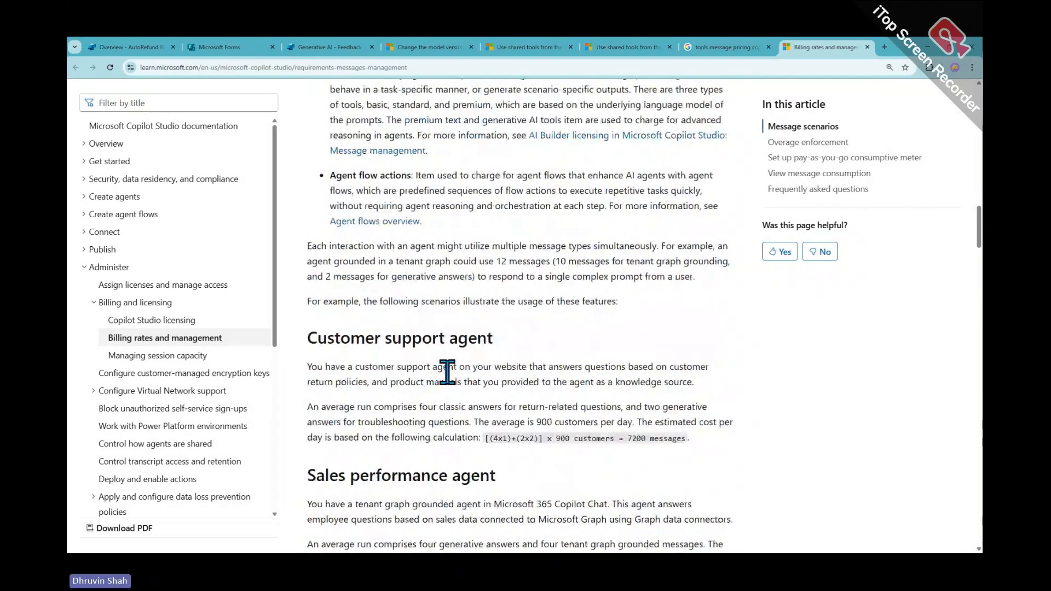
scroll(447, 372, up, 4)
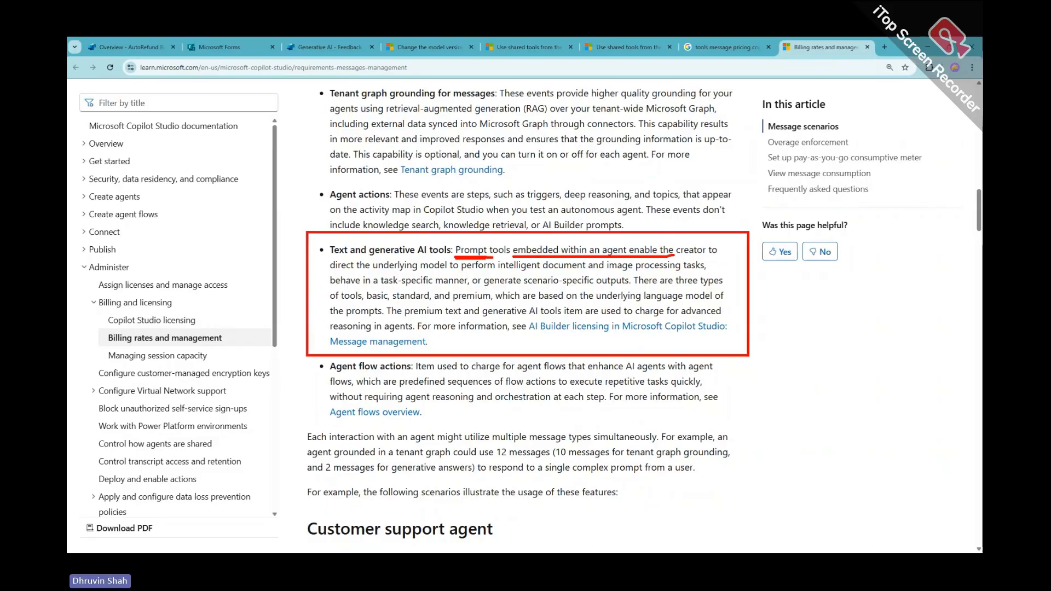
scroll(511, 301, up, 5)
click(295, 50)
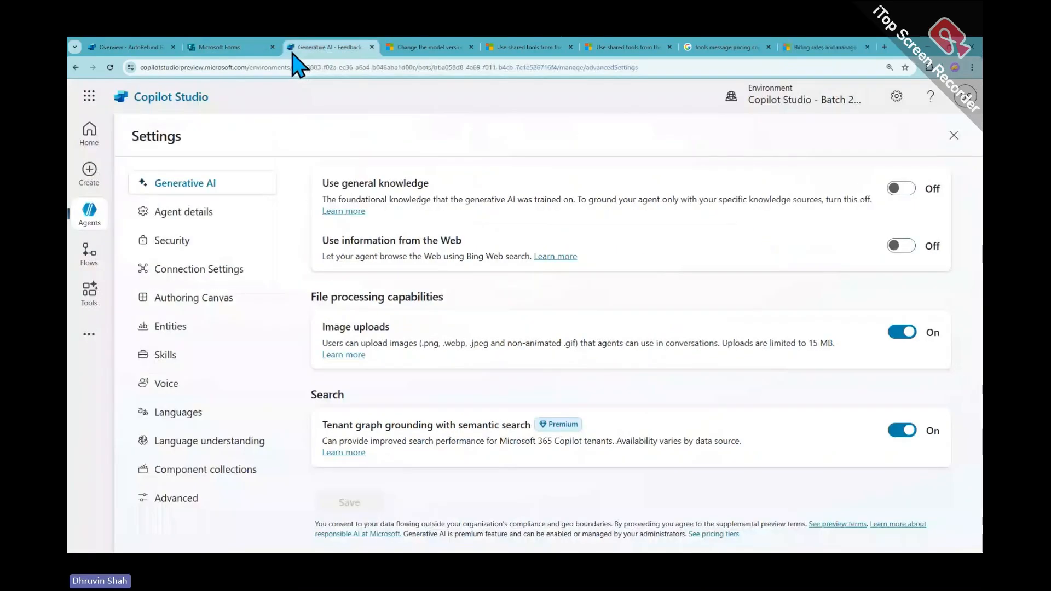
Open the Find Sentiment prompt from the Tools list in edit mode
click(90, 304)
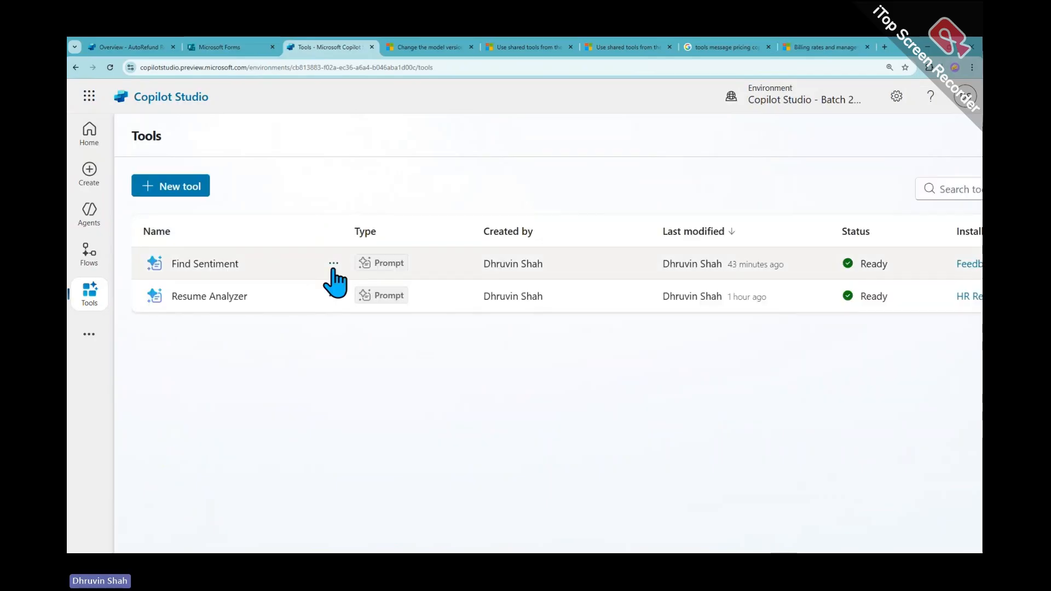
click(333, 264)
click(353, 287)
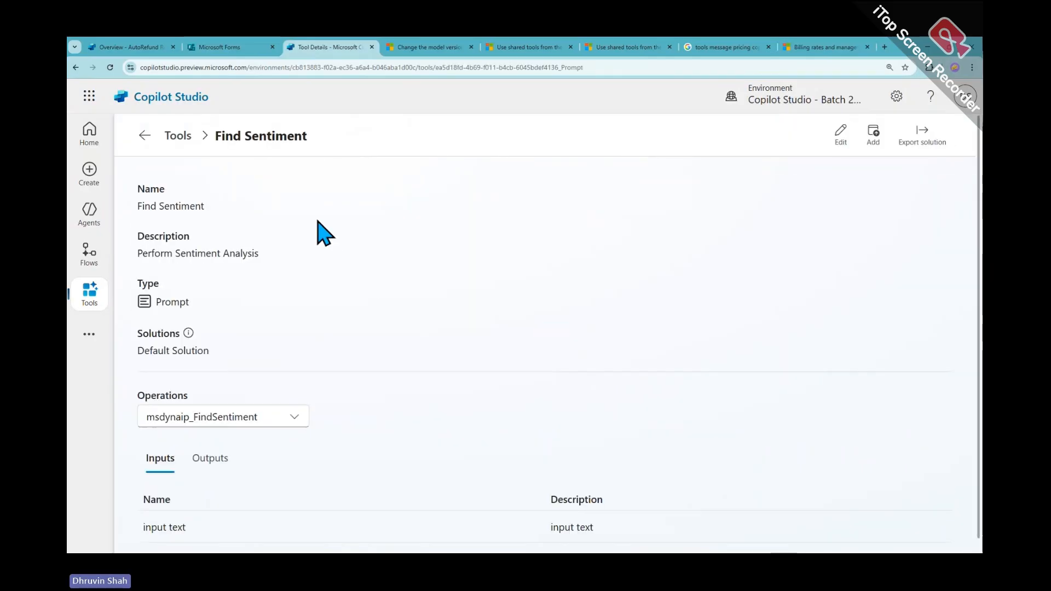
click(840, 134)
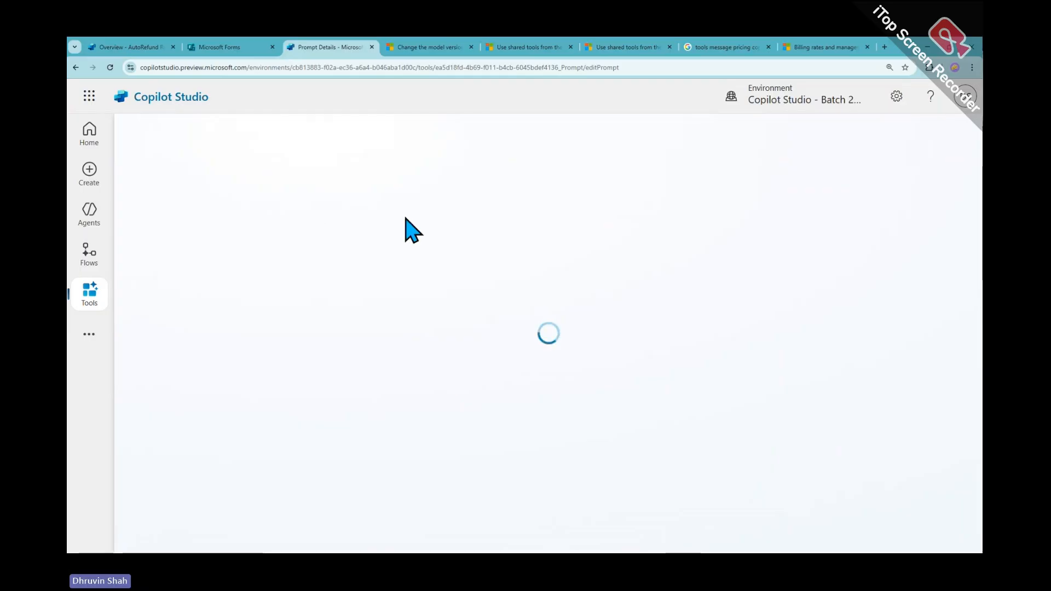
Review the model tiers in the Model dropdown without changing it, then go back to the billing rates article
click(445, 230)
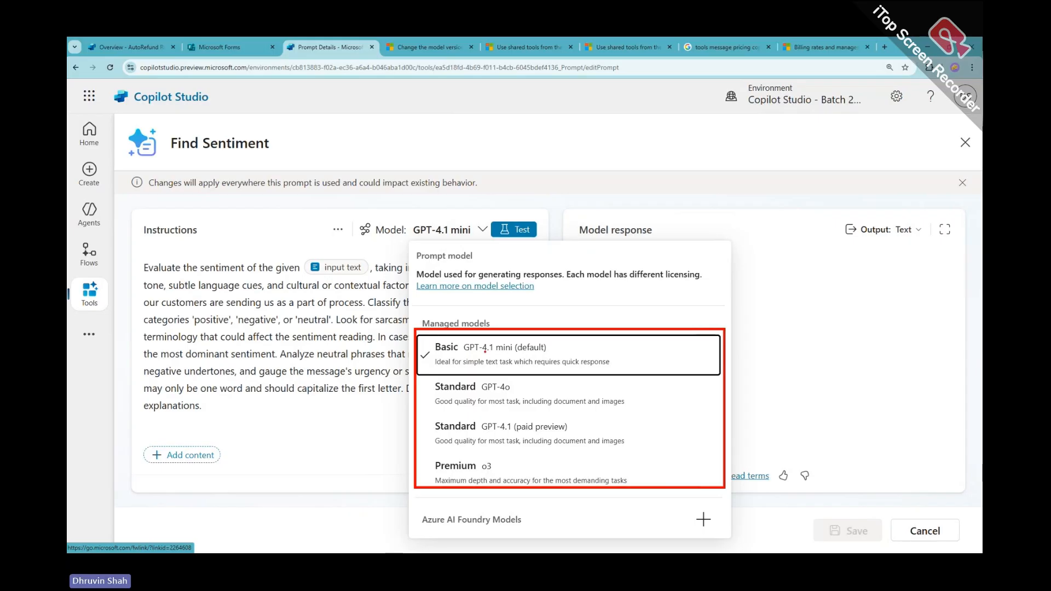
drag(471, 353, 515, 355)
drag(486, 390, 520, 391)
drag(493, 433, 554, 431)
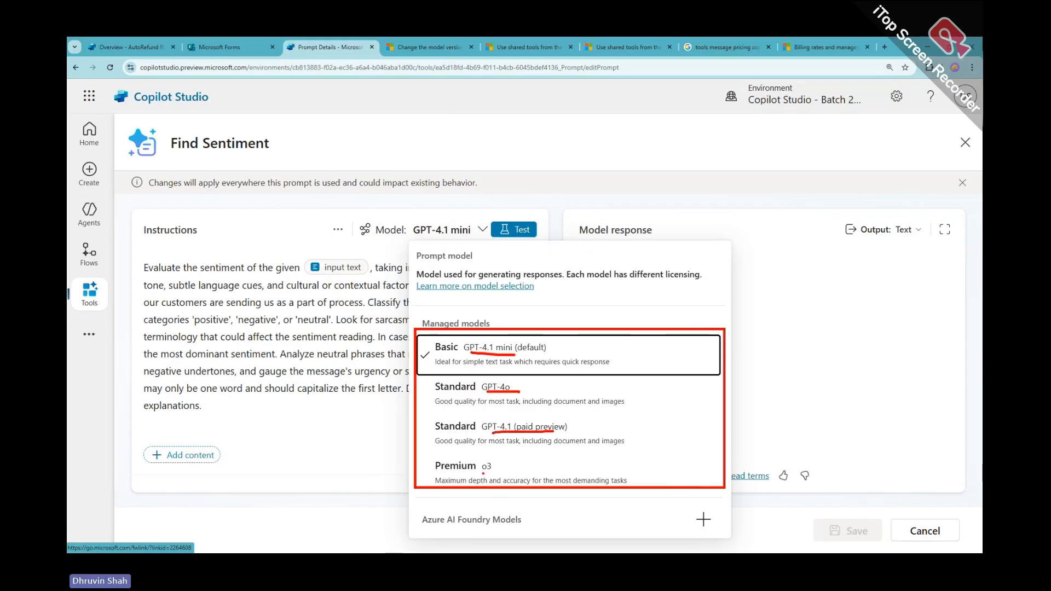
drag(430, 362, 464, 347)
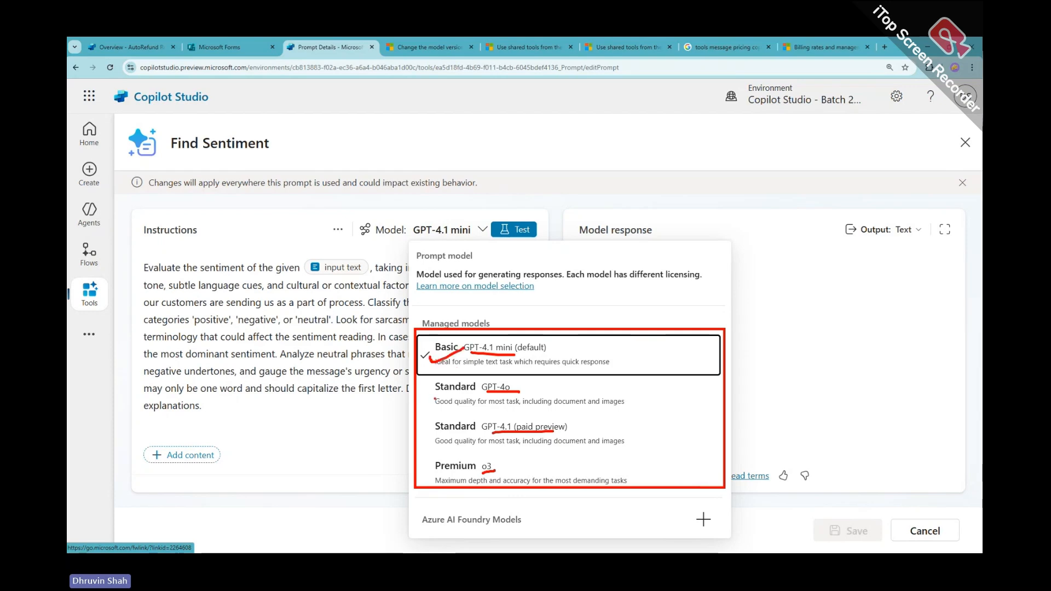
drag(427, 386, 448, 436)
mouse_move(410, 470)
mouse_down()
mouse_move(454, 458)
mouse_move(445, 475)
mouse_up()
key(Escape)
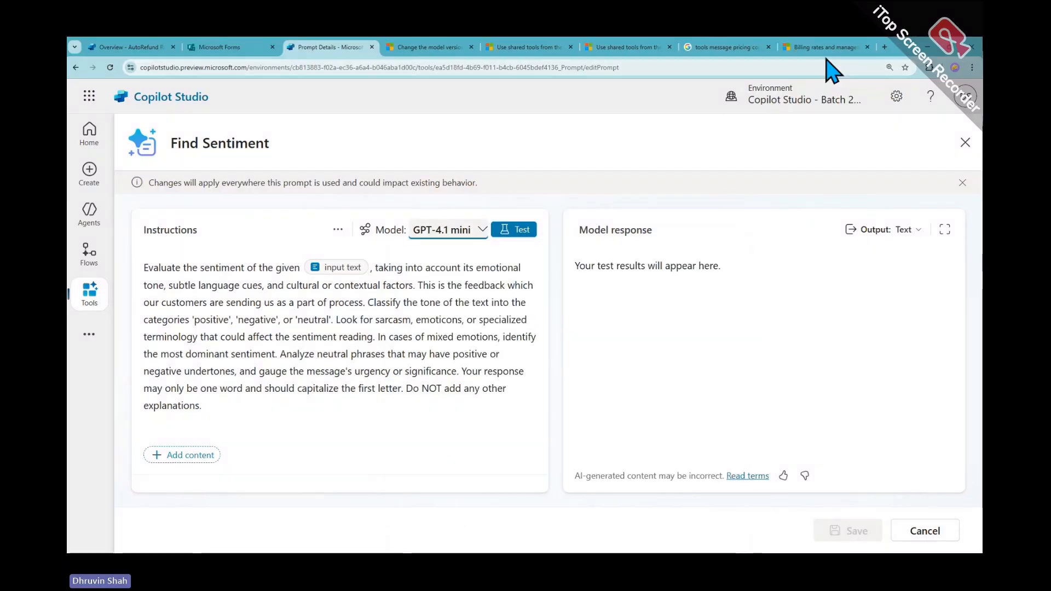
click(825, 48)
scroll(481, 239, up, 3)
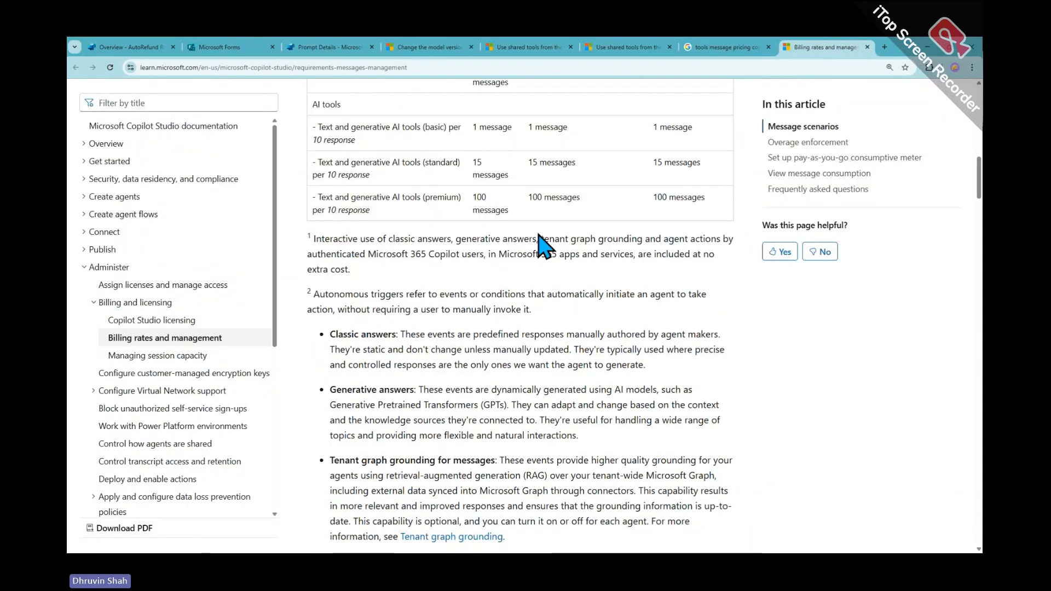
Mark the basic, standard and premium AI tools rates (1, 15, 100 messages), then scroll up to the headers
mouse_move(305, 177)
mouse_down()
mouse_move(680, 284)
mouse_move(765, 294)
mouse_up()
drag(410, 194, 511, 200)
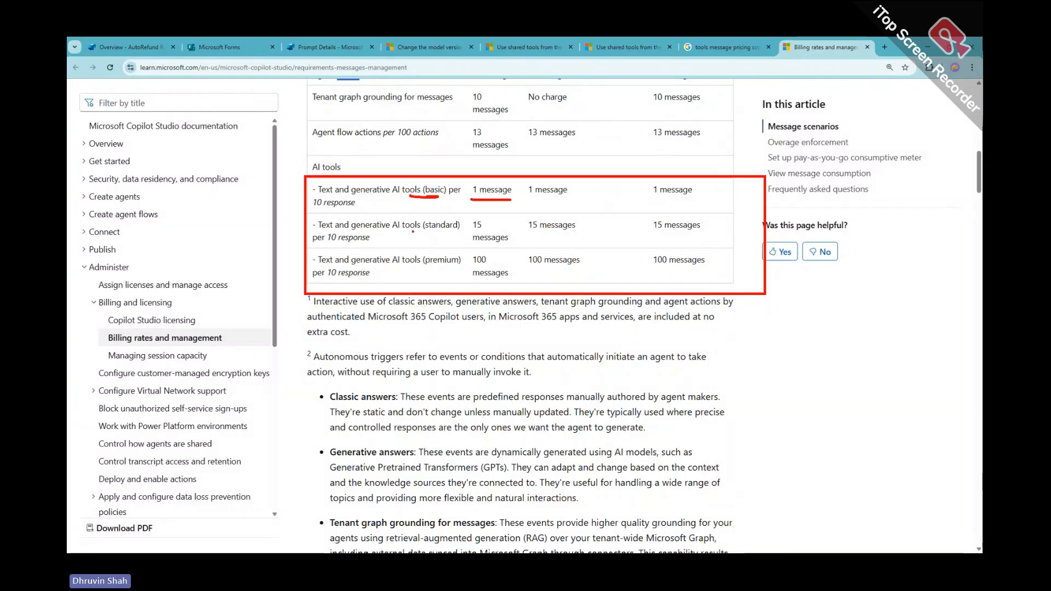
mouse_move(412, 231)
mouse_down()
mouse_move(527, 235)
mouse_move(470, 216)
mouse_up()
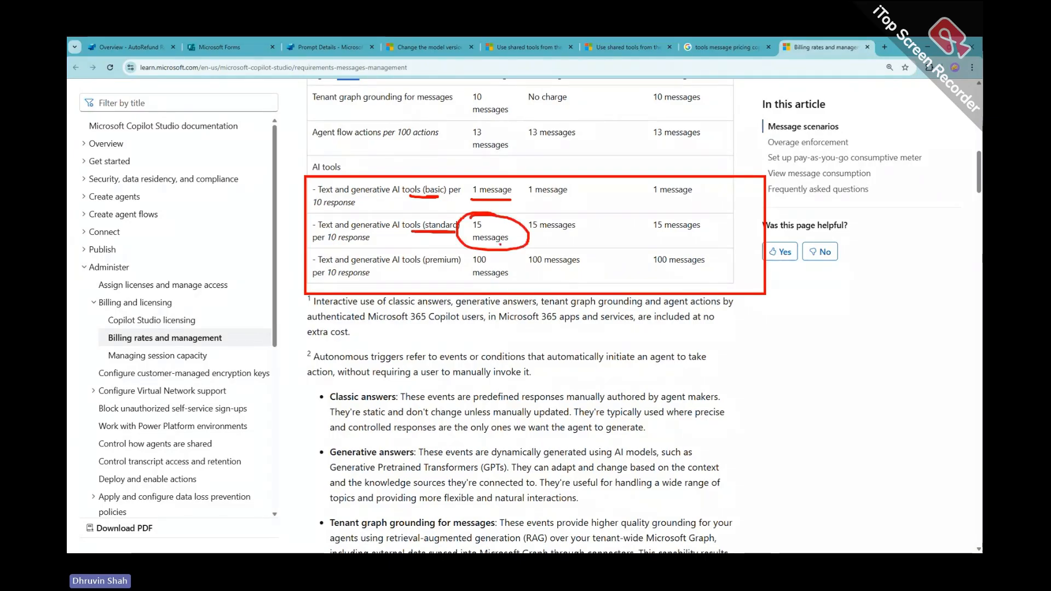
drag(363, 267, 426, 267)
mouse_move(492, 253)
mouse_down()
mouse_move(457, 266)
mouse_move(468, 256)
mouse_up()
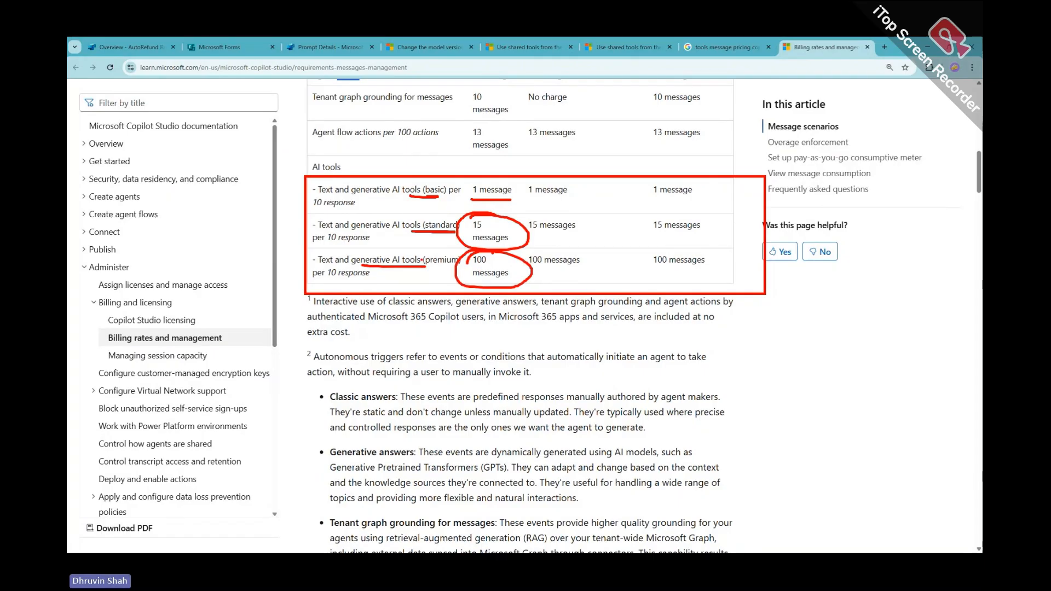
drag(328, 241, 378, 241)
drag(329, 281, 377, 280)
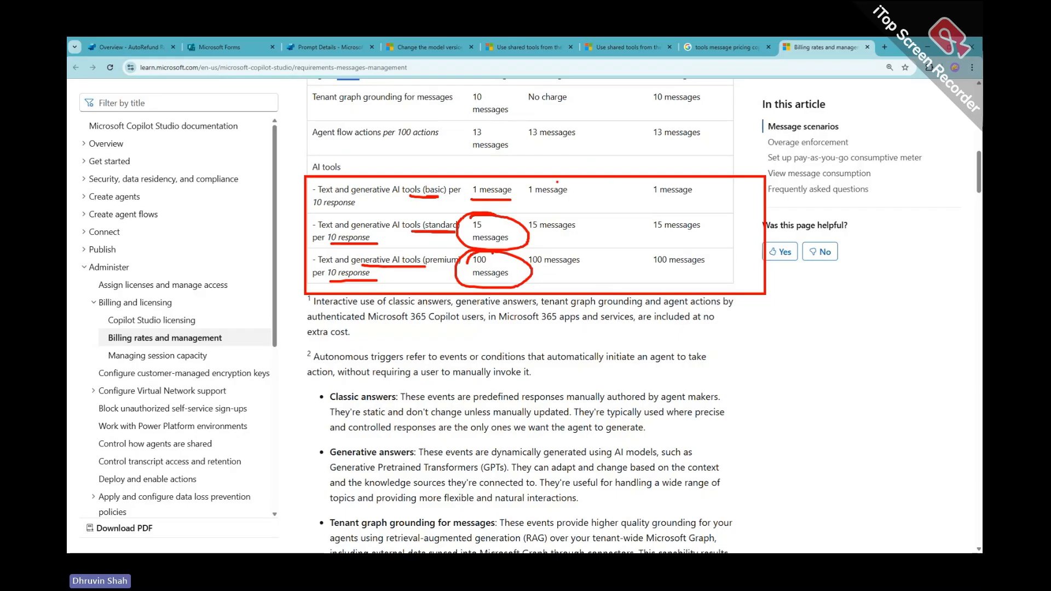
scroll(498, 192, up, 3)
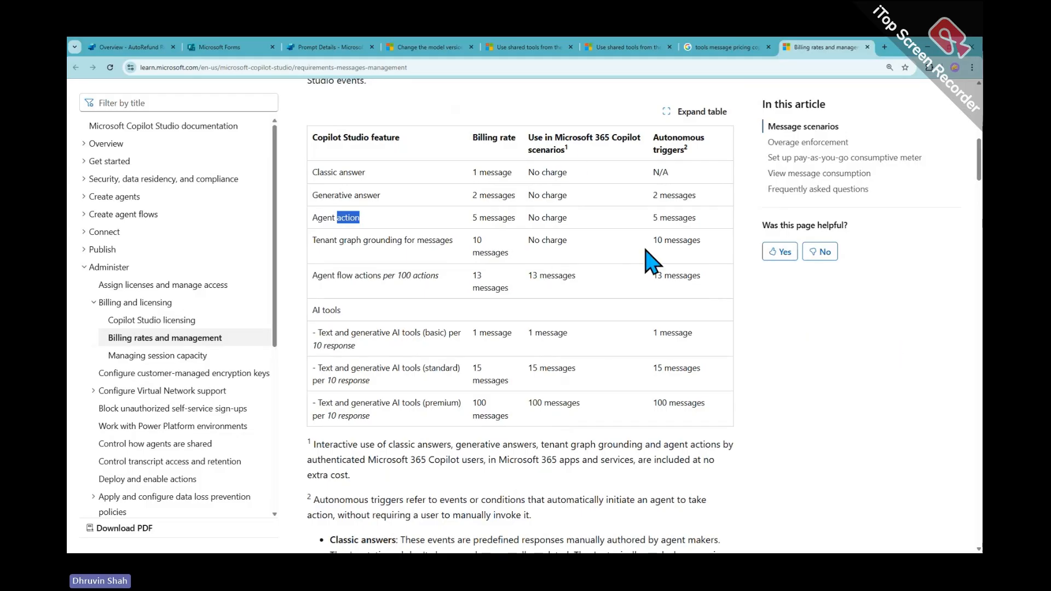
key(ctrl+2)
Scroll through the billing rates table, then switch to Microsoft Forms, where Event Feedback shows 13 responses
drag(635, 178, 734, 418)
key(ctrl+2)
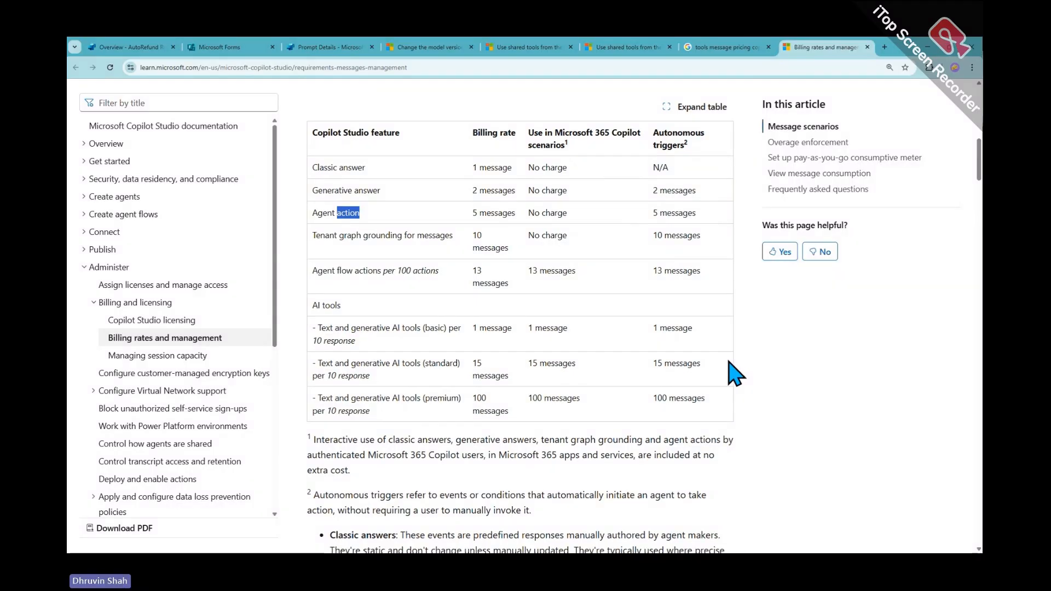
scroll(728, 357, down, 15)
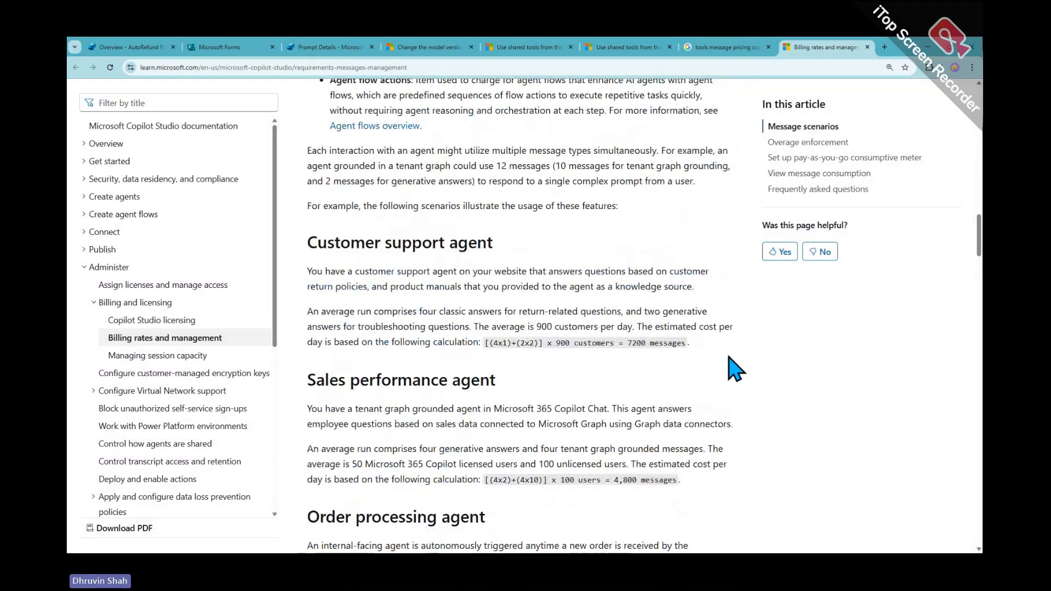
scroll(734, 368, down, 12)
scroll(734, 368, down, 15)
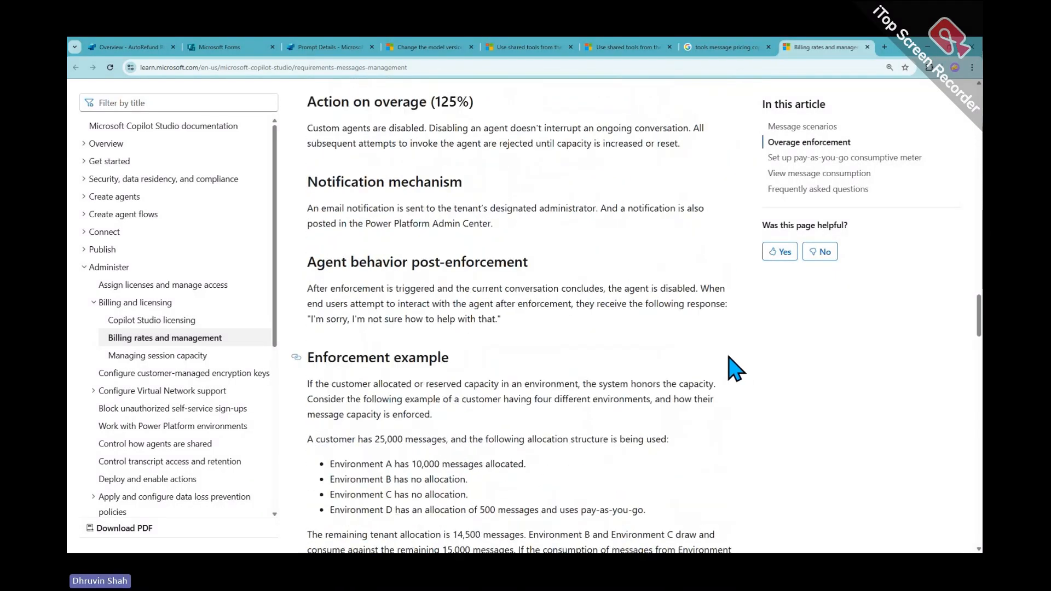
scroll(734, 368, down, 5)
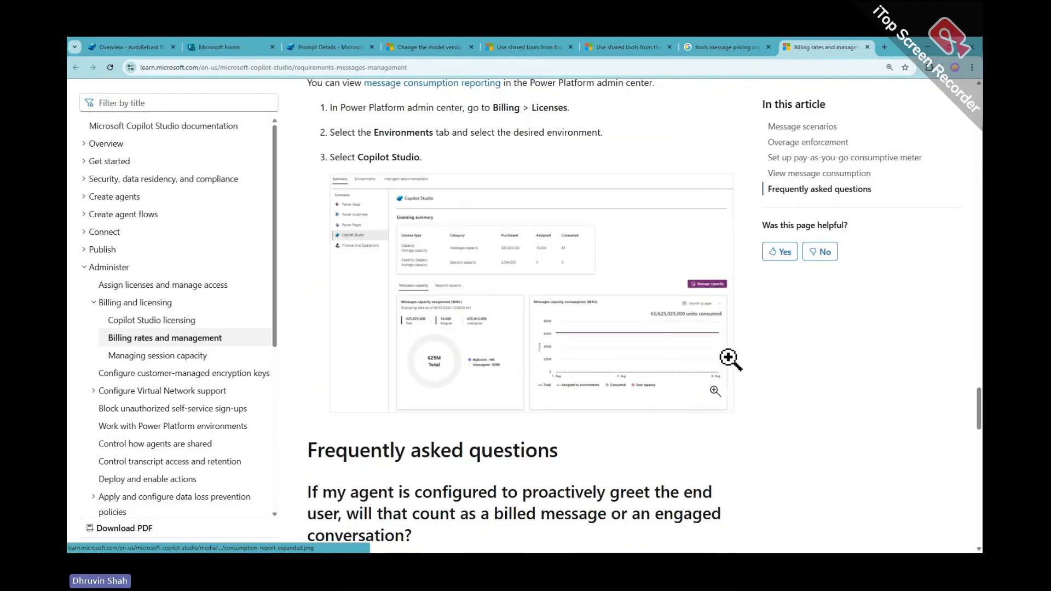
scroll(735, 367, down, 20)
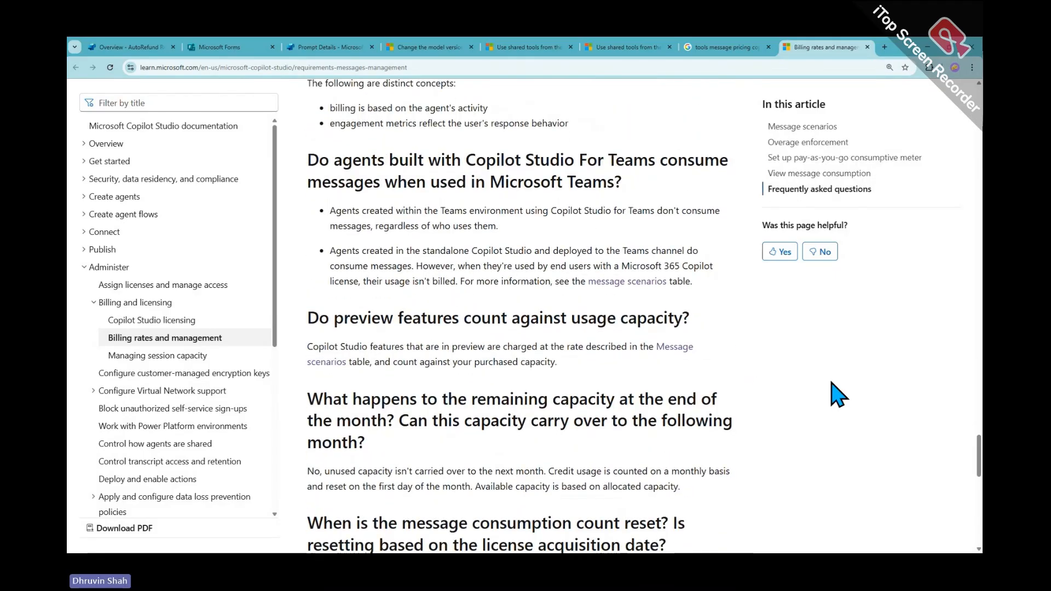
scroll(845, 401, up, 12)
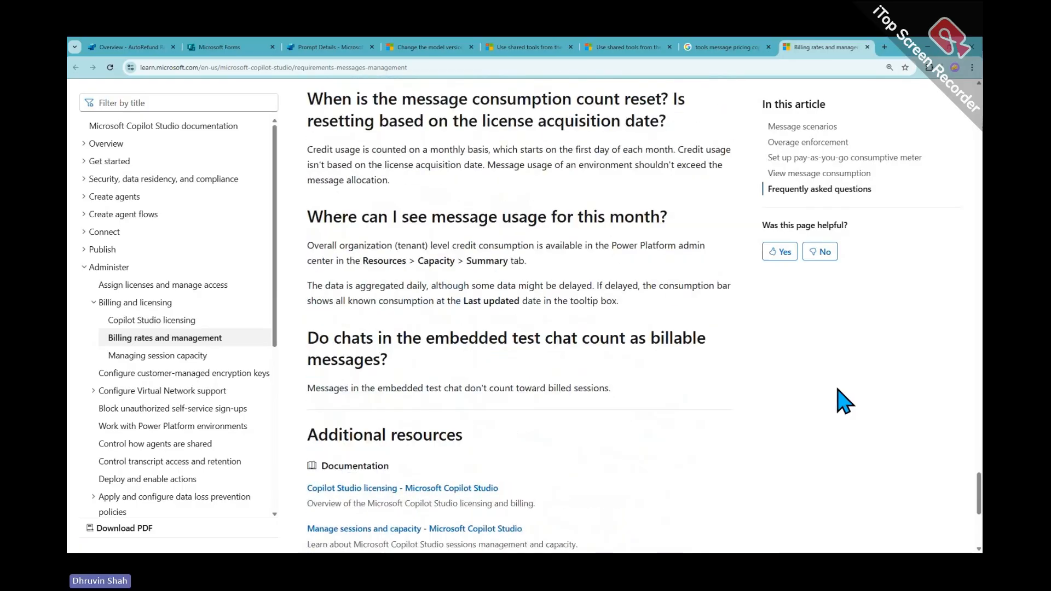
scroll(845, 401, up, 15)
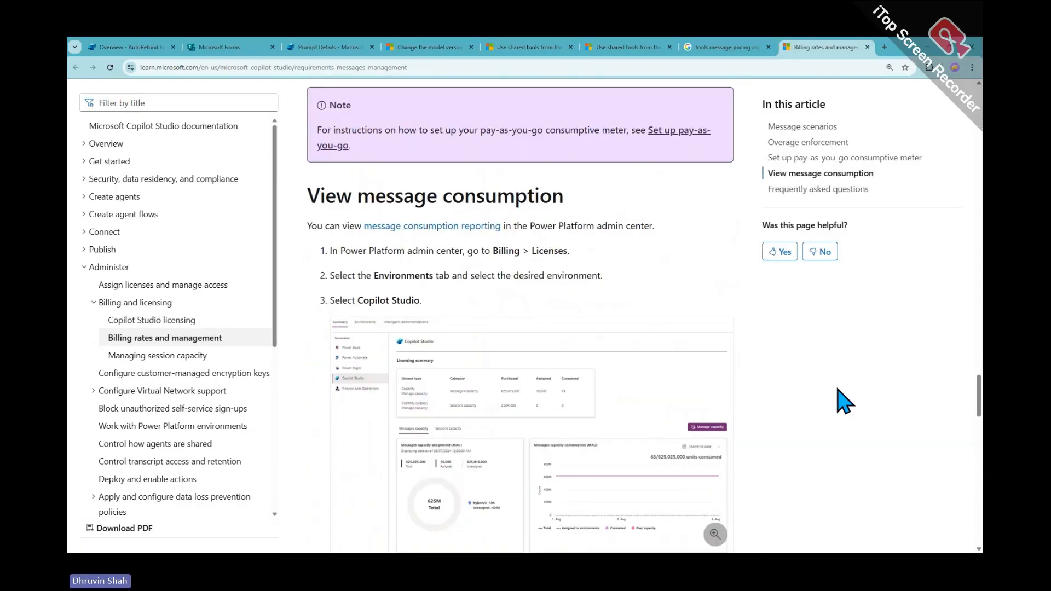
scroll(844, 401, up, 12)
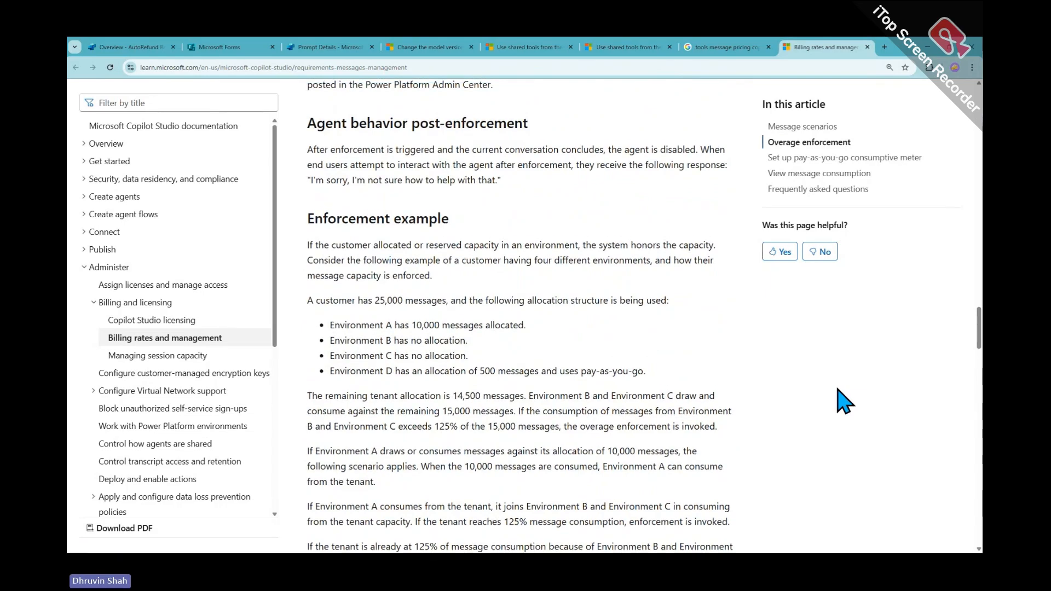
scroll(845, 401, up, 15)
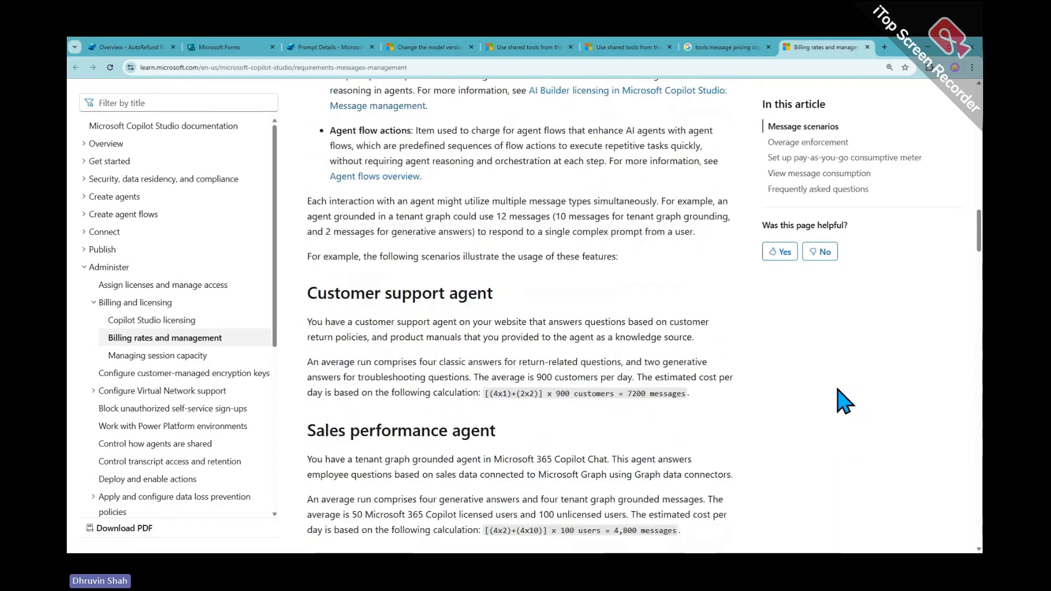
scroll(845, 401, up, 3)
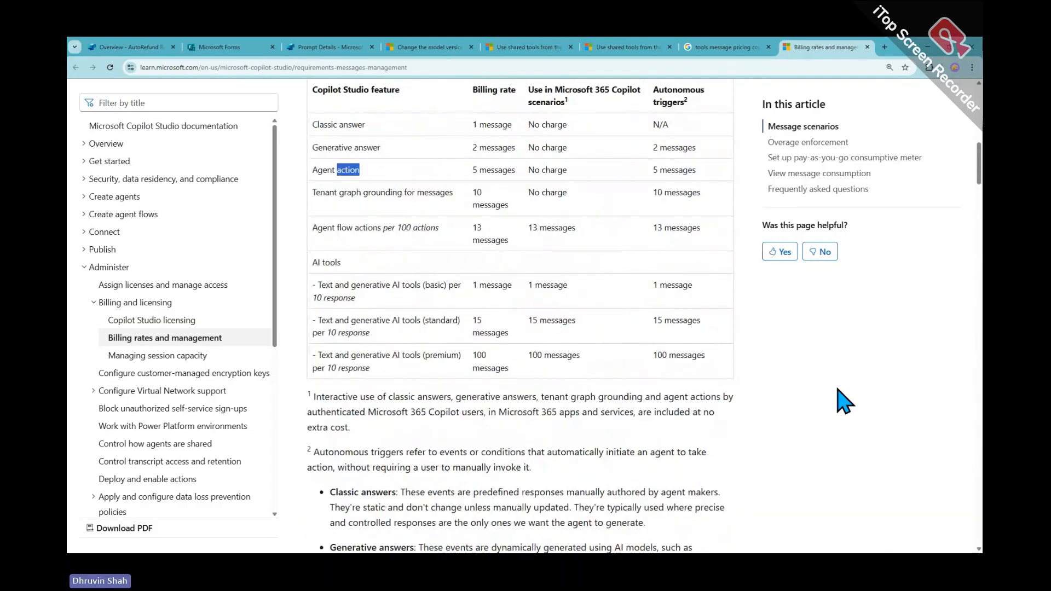
scroll(844, 401, up, 1)
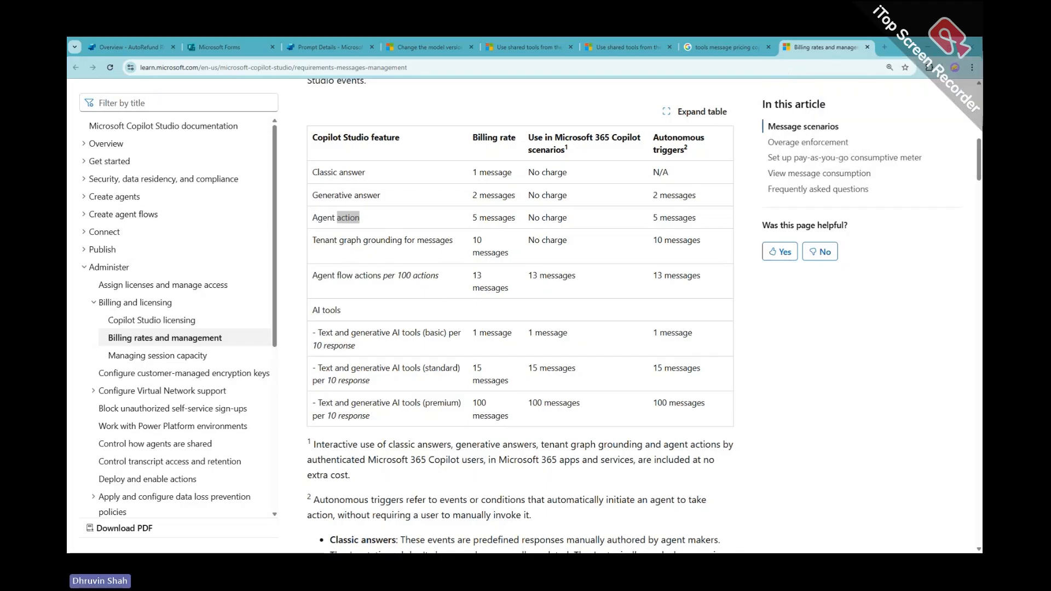
click(211, 48)
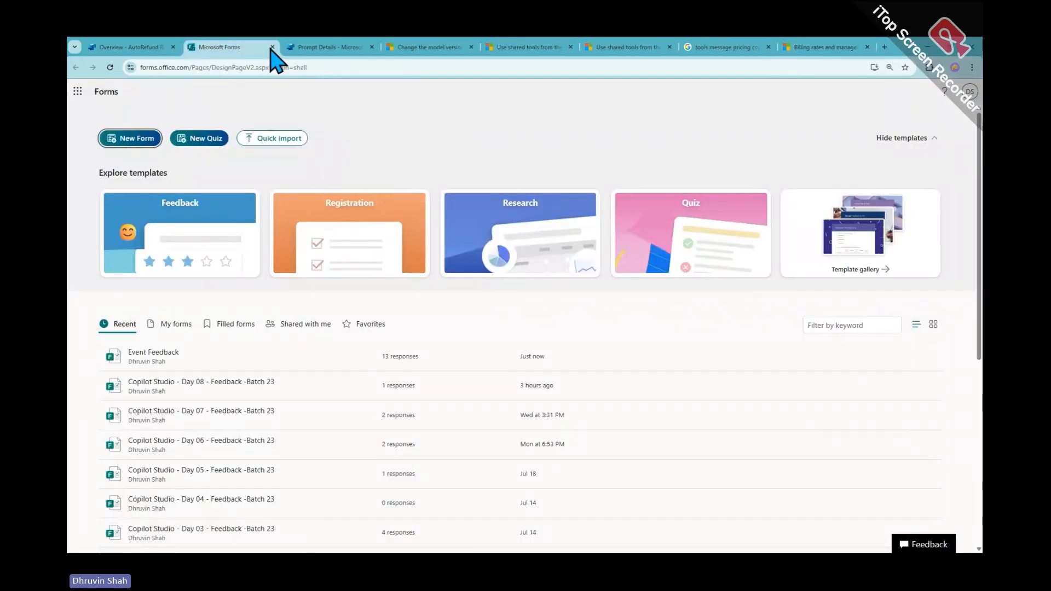
Go to Agents, open Feedback Copilot 1.0, and bring up its Activity page from the +5 menu
click(296, 48)
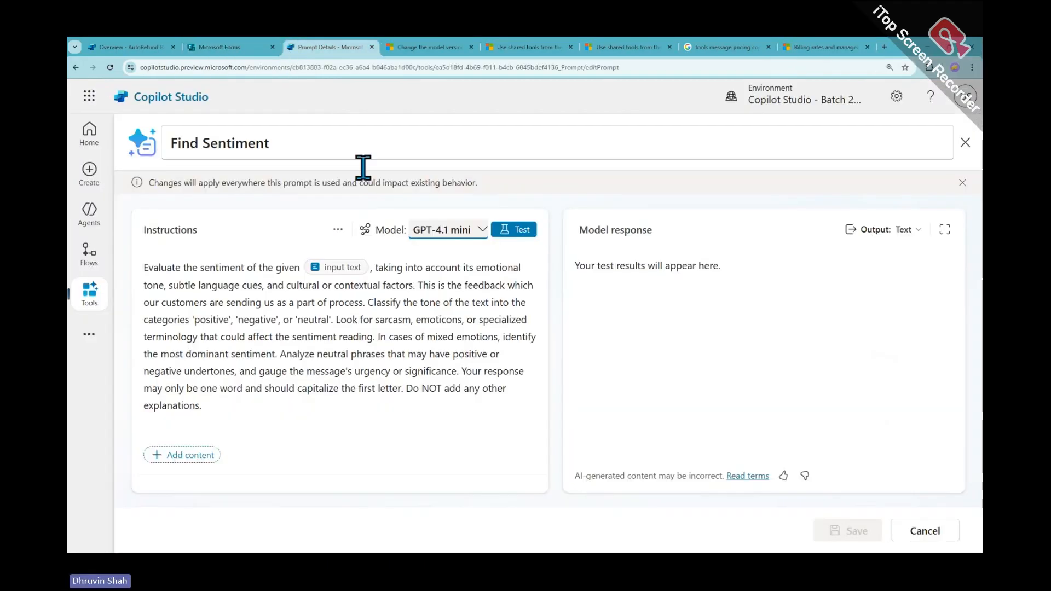
click(89, 291)
click(90, 221)
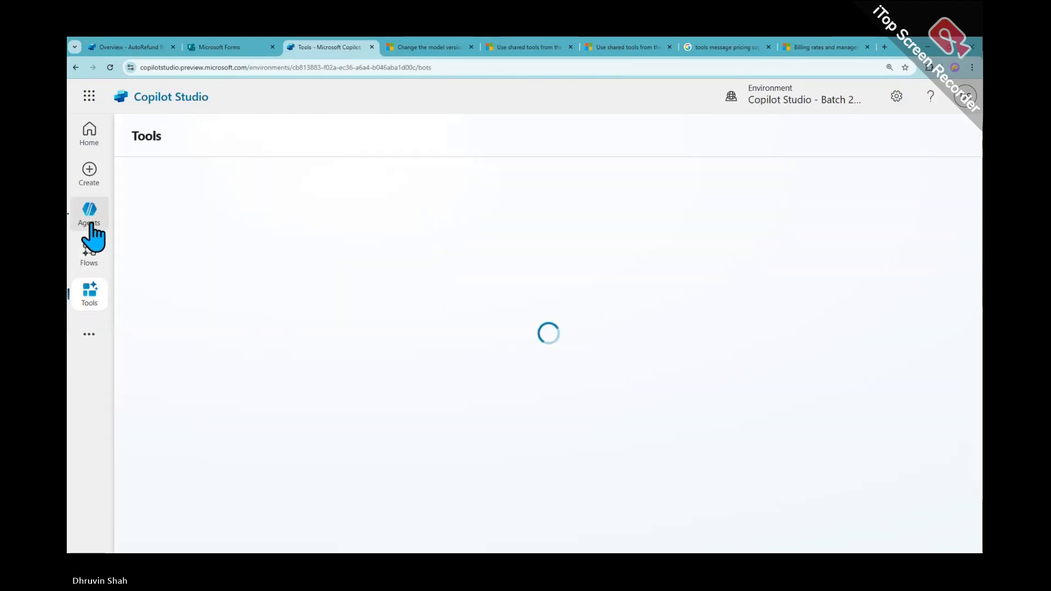
click(200, 271)
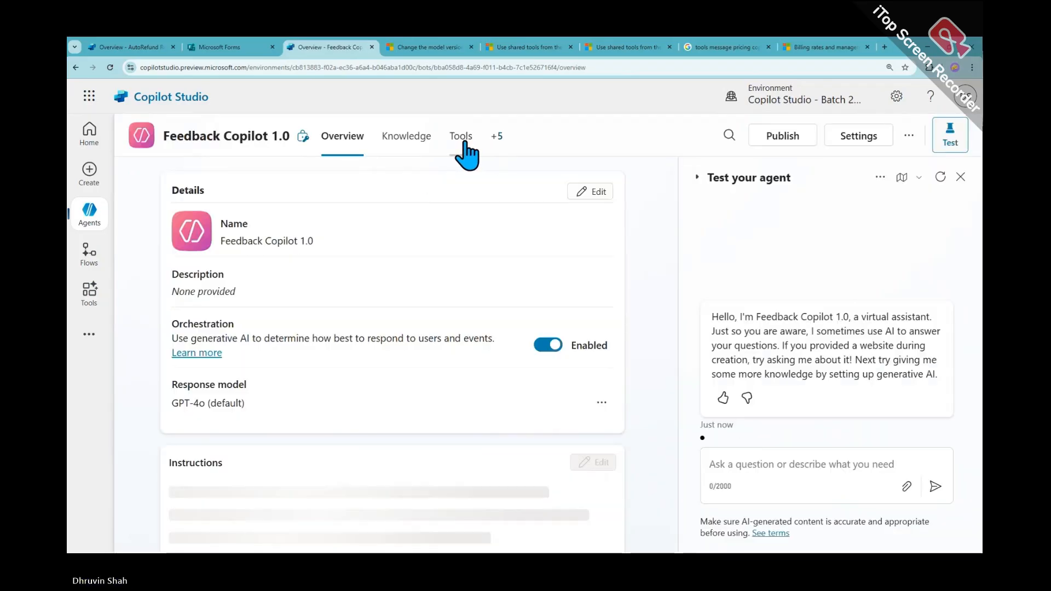
click(497, 141)
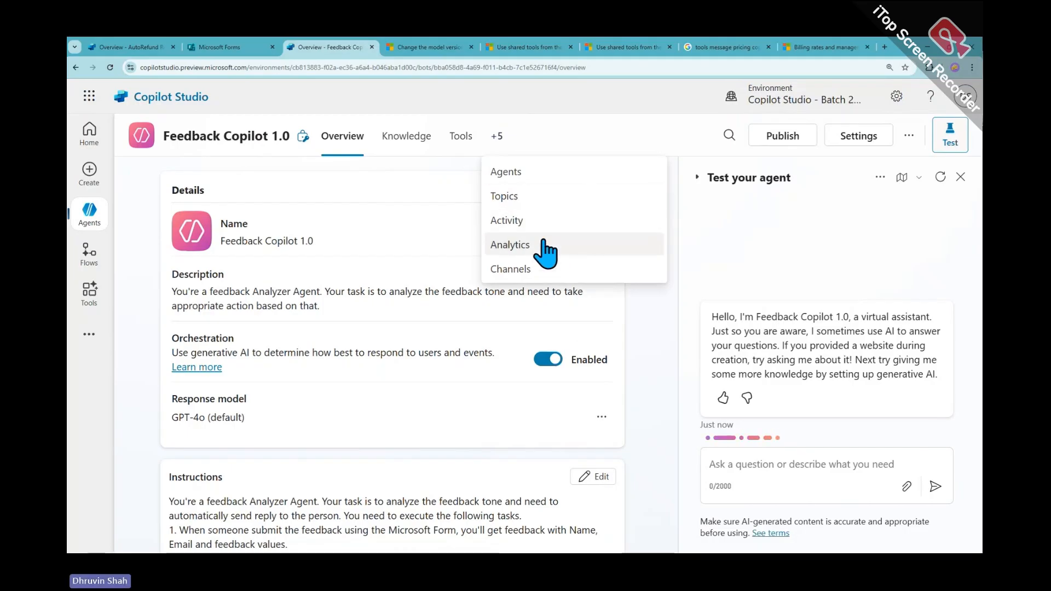
click(534, 221)
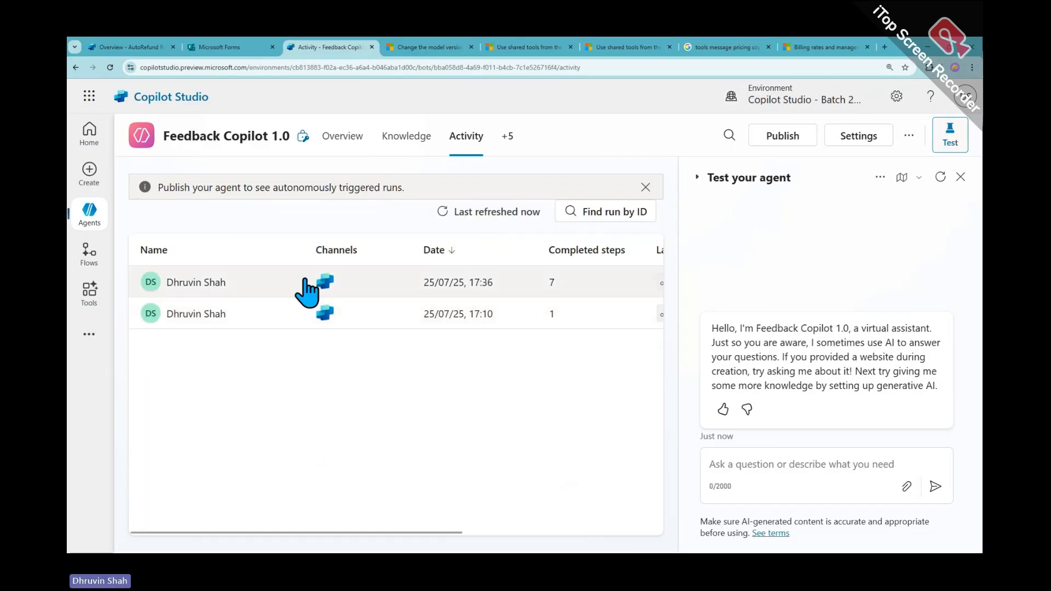
Open the 17:36 run's activity map, widen it, and close the Find Sentiment step details
click(215, 282)
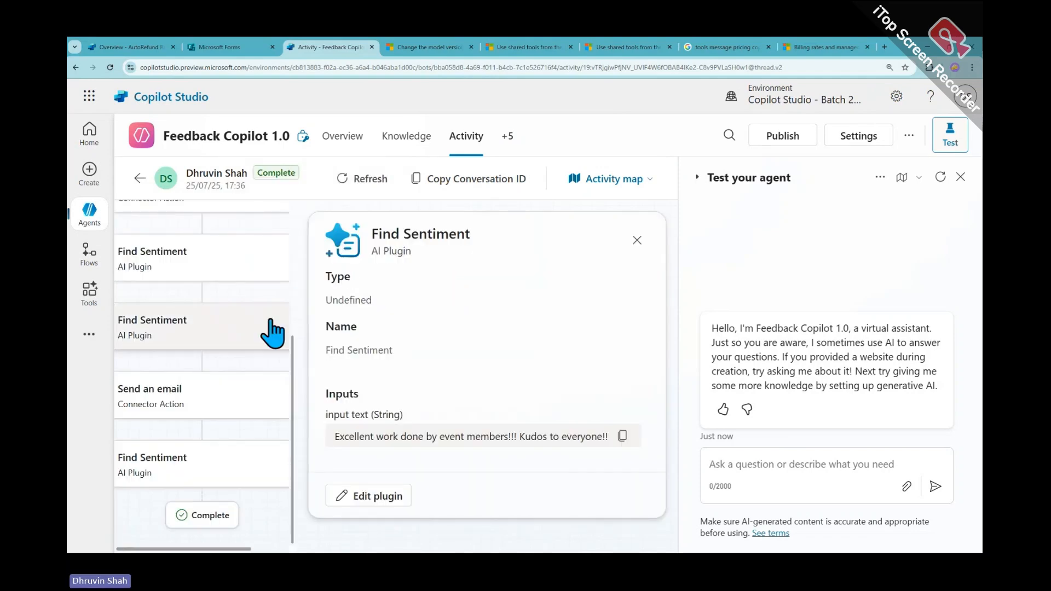
drag(300, 300, 390, 345)
click(523, 500)
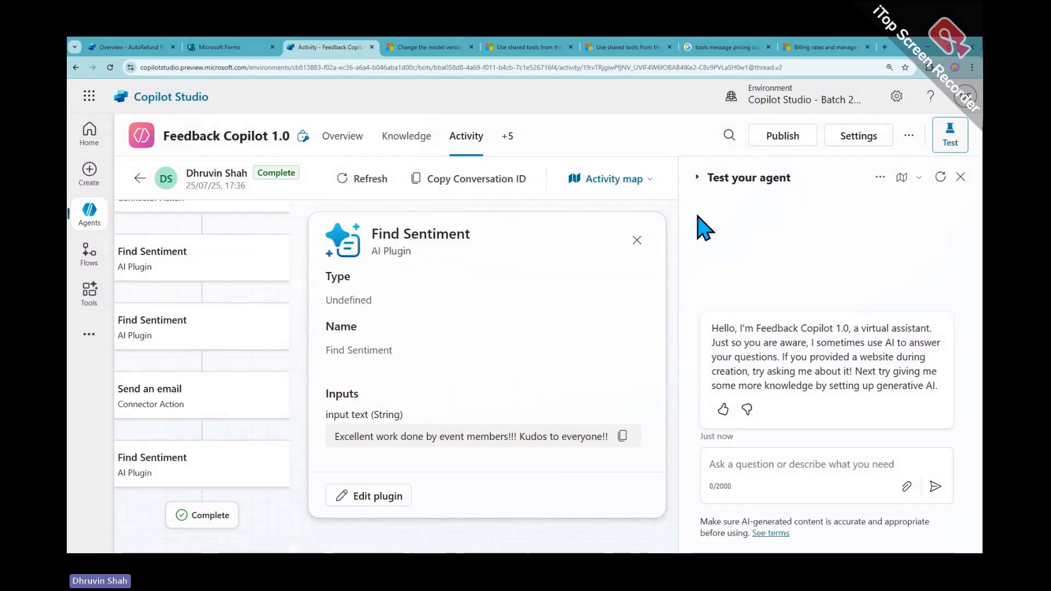
drag(678, 218, 765, 221)
scroll(289, 350, up, 5)
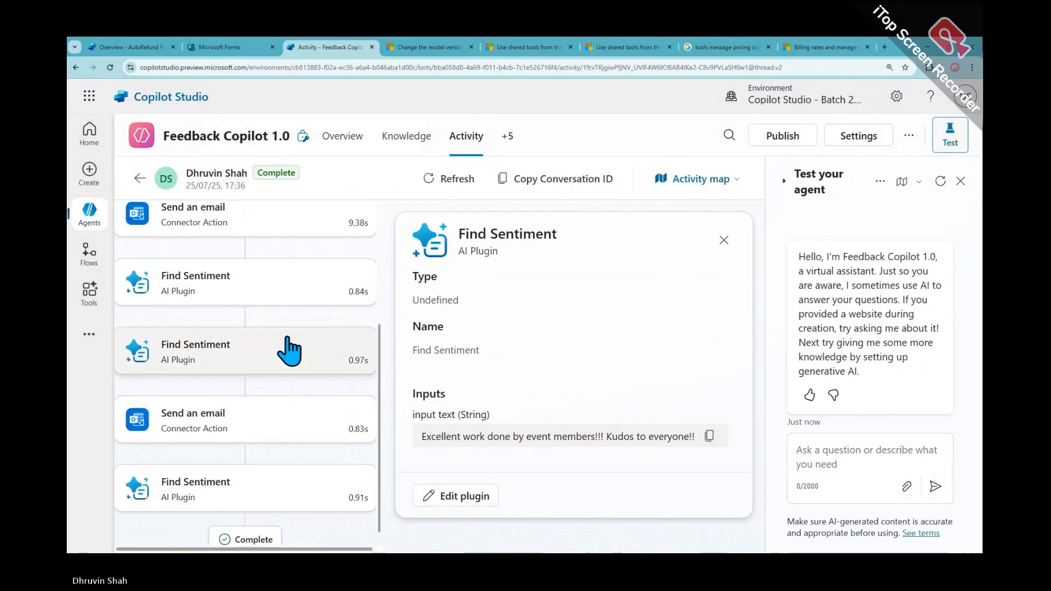
click(213, 287)
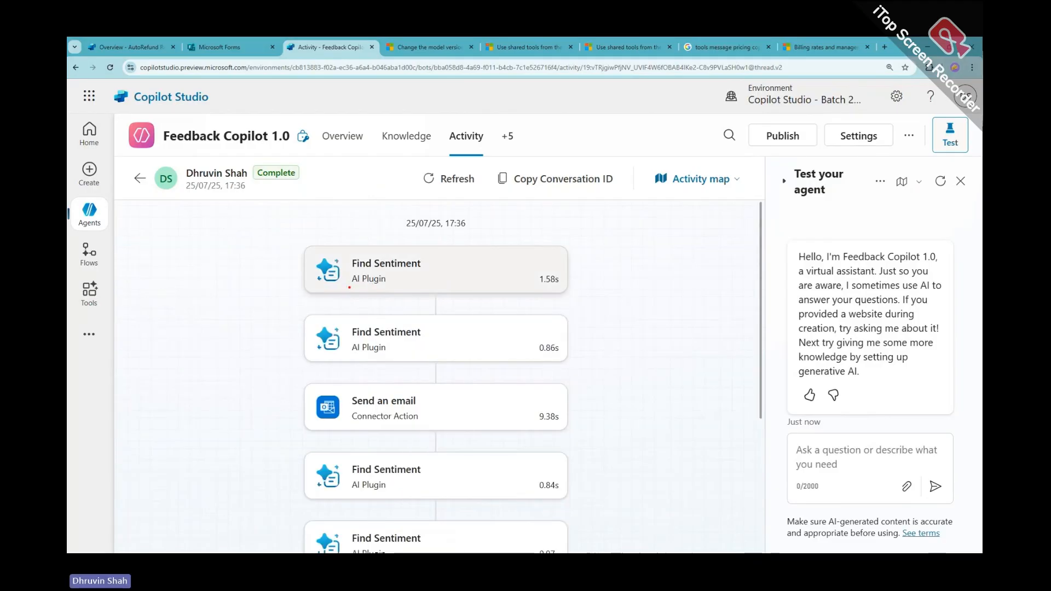
Mark the Find Sentiment and Send an email steps on the map, then return to the billing rates article
drag(350, 287, 383, 265)
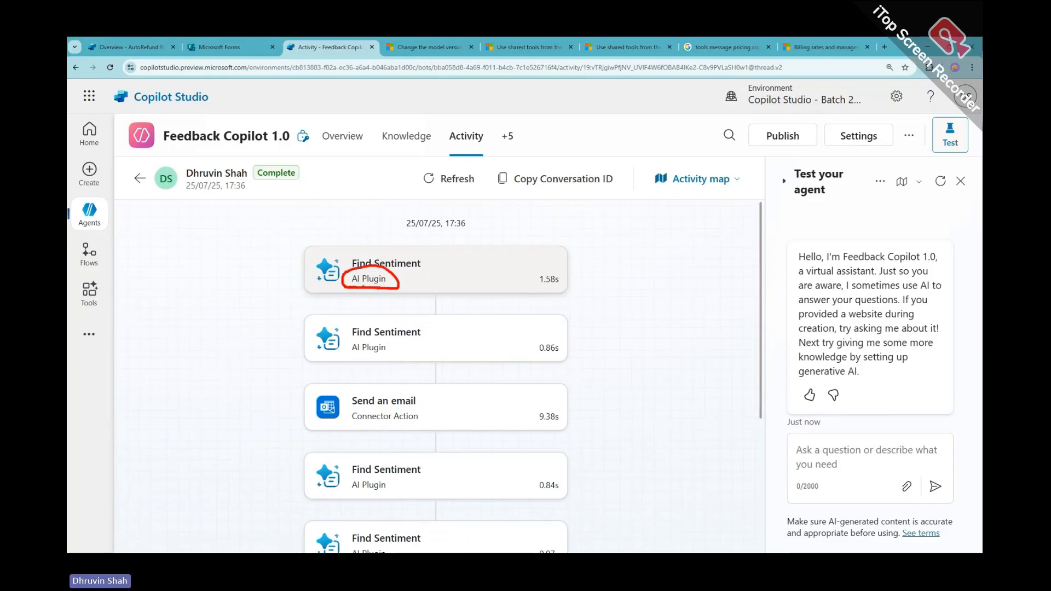
mouse_move(249, 288)
mouse_down()
mouse_move(241, 268)
mouse_move(262, 256)
mouse_up()
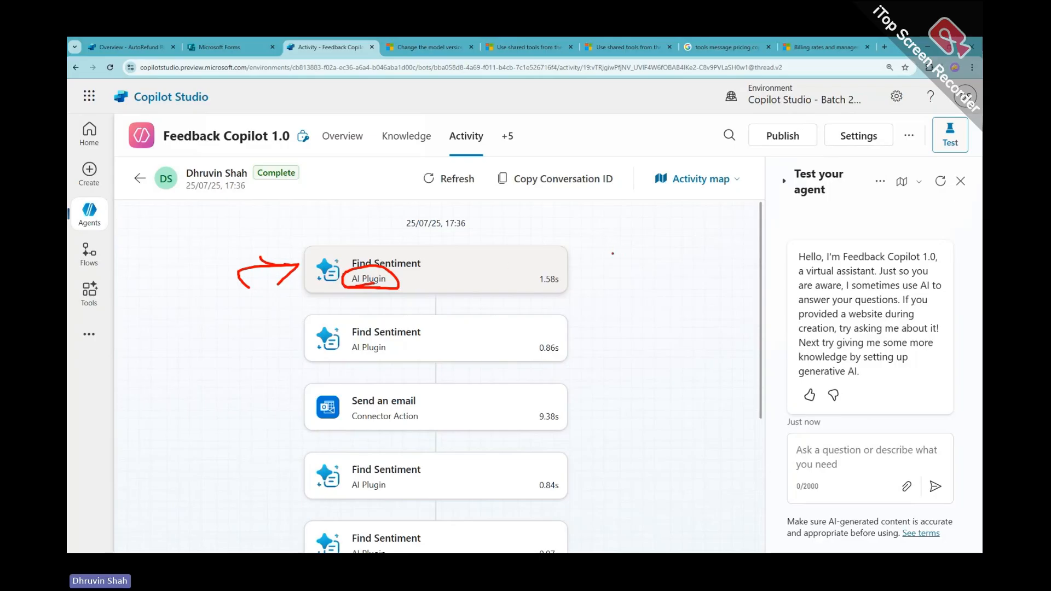
drag(609, 254, 608, 280)
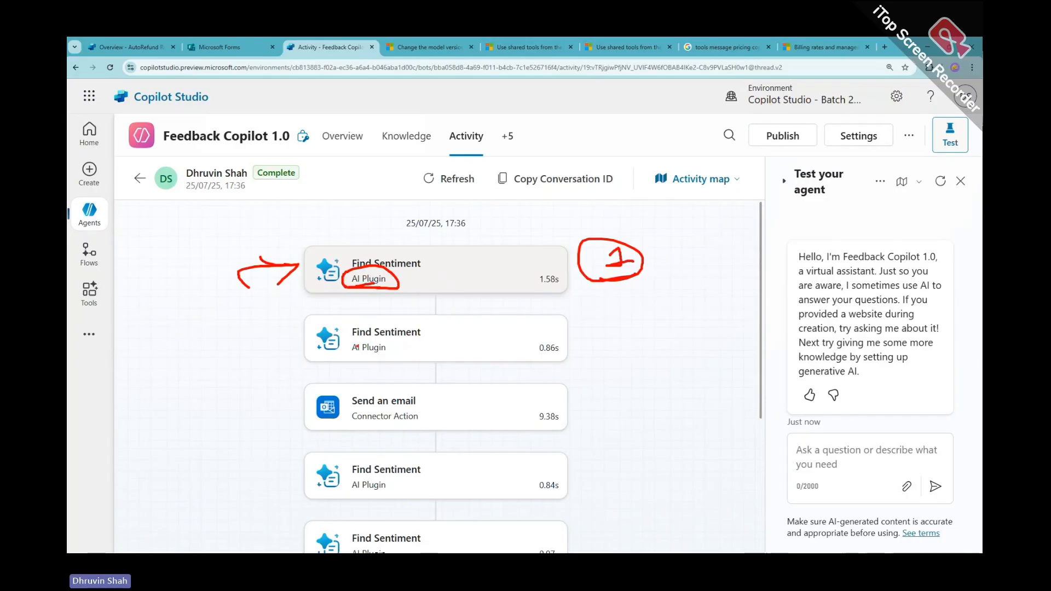
drag(351, 340, 407, 338)
drag(577, 346, 592, 345)
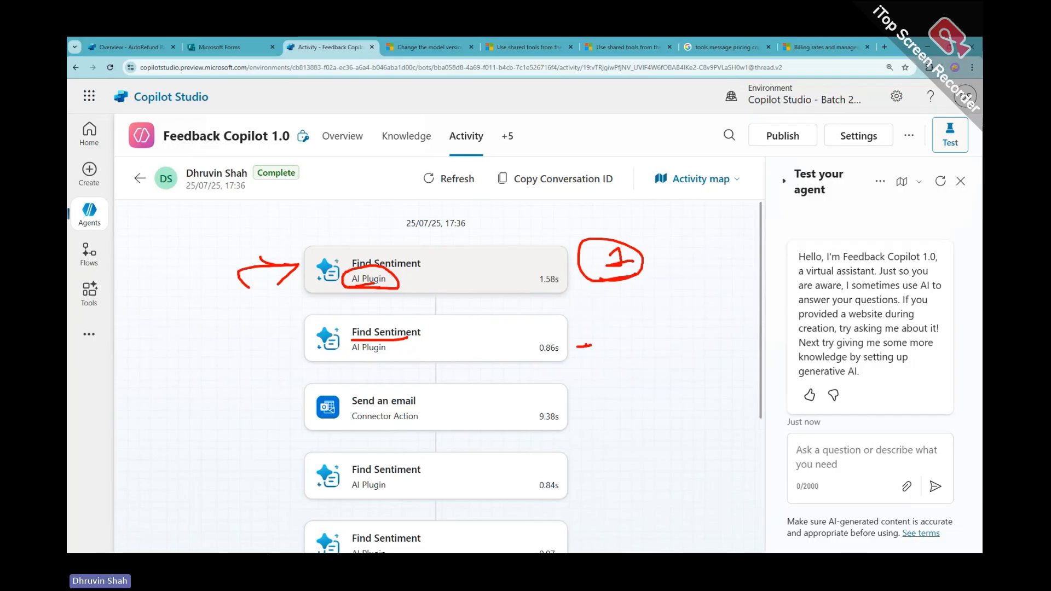
mouse_move(312, 428)
mouse_down()
mouse_move(404, 437)
mouse_move(596, 409)
mouse_move(315, 408)
mouse_move(315, 426)
mouse_up()
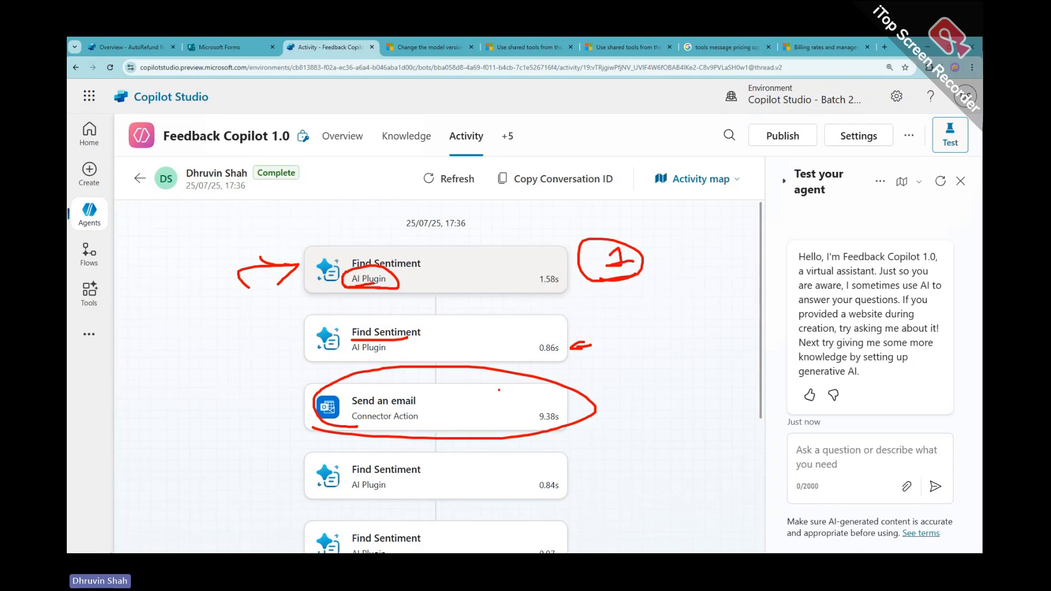
key(Escape)
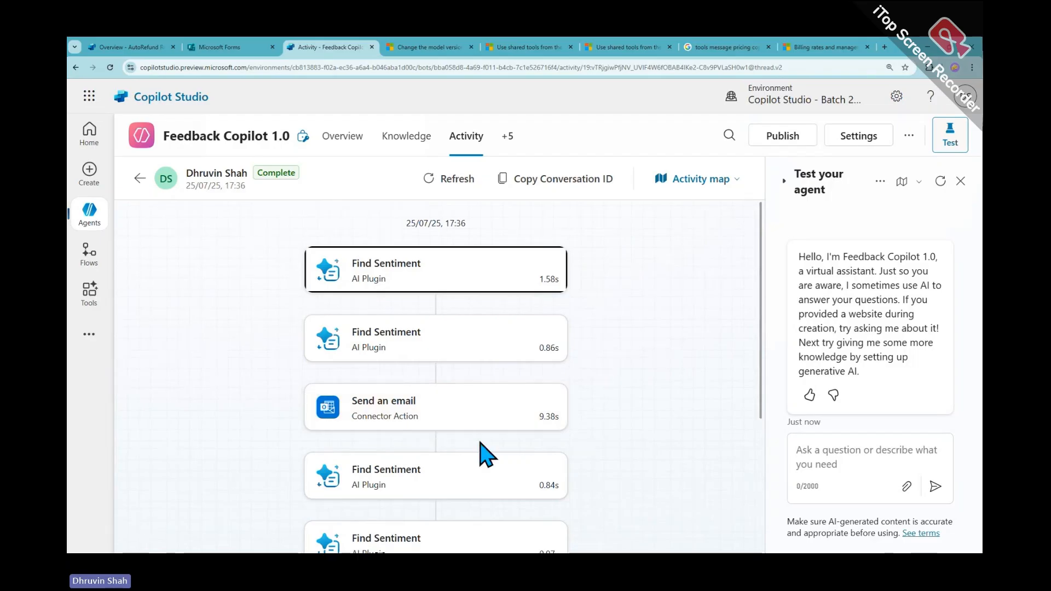
click(831, 48)
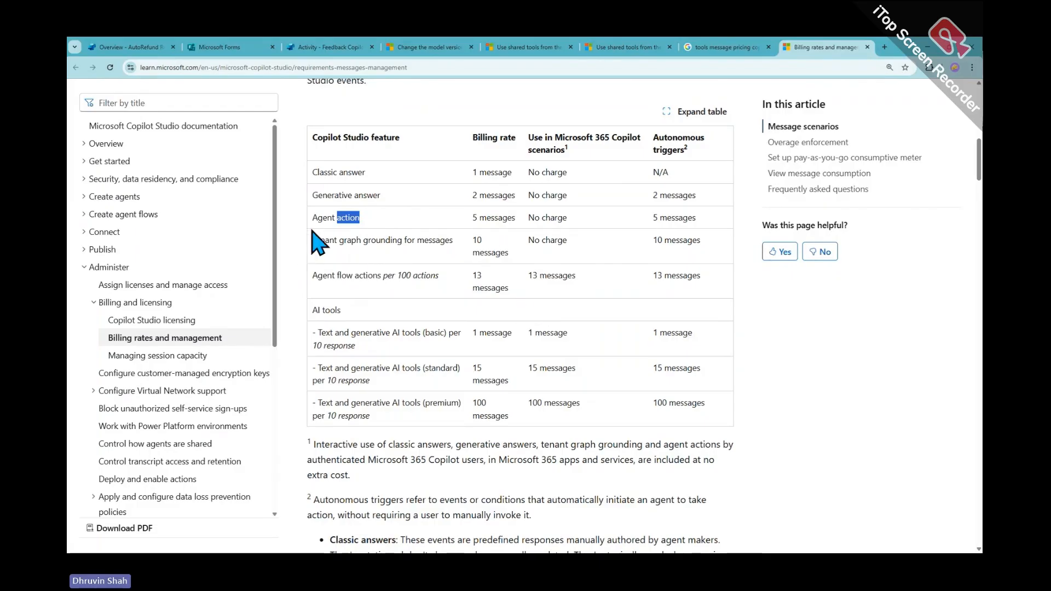
drag(319, 217, 471, 218)
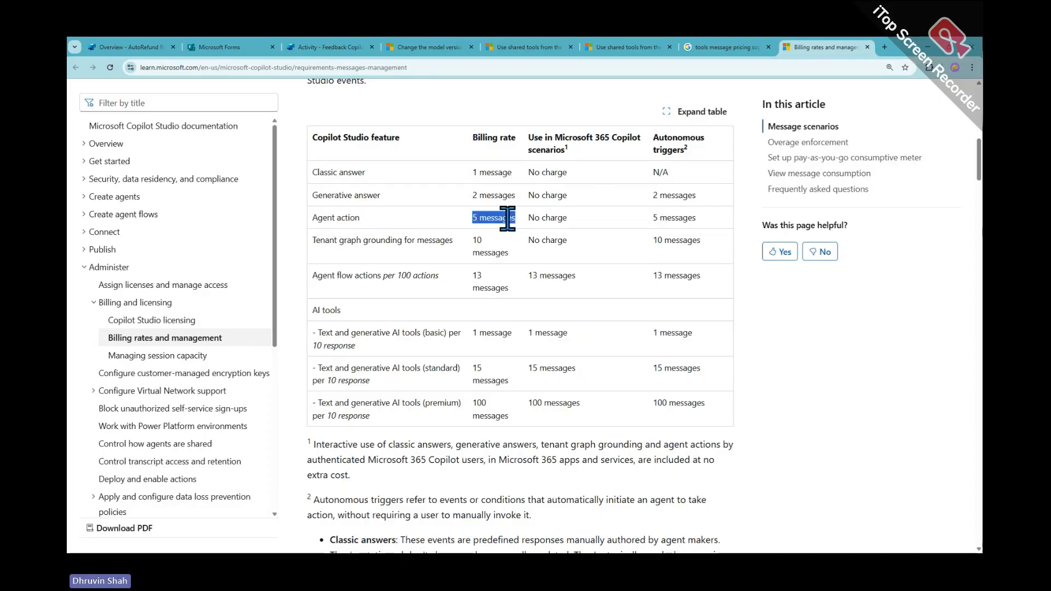
click(306, 47)
scroll(411, 421, down, 4)
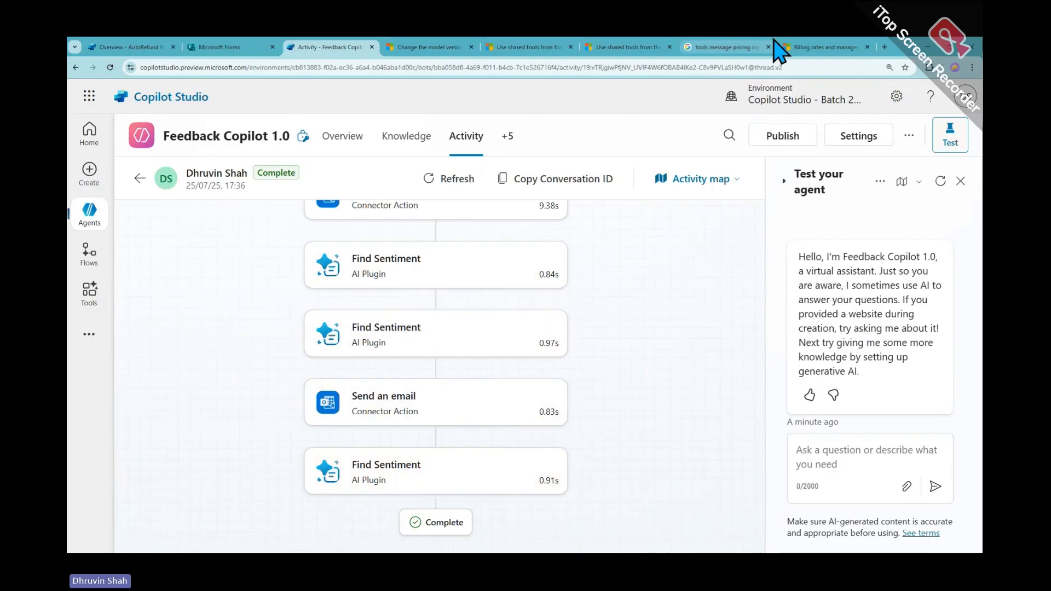
click(799, 47)
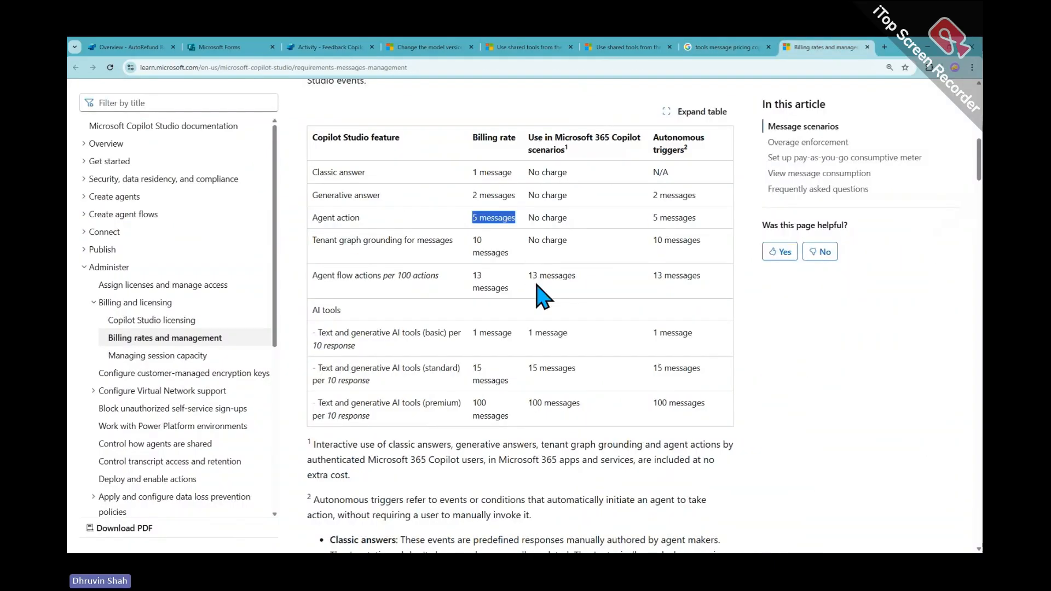
scroll(542, 299, down, 6)
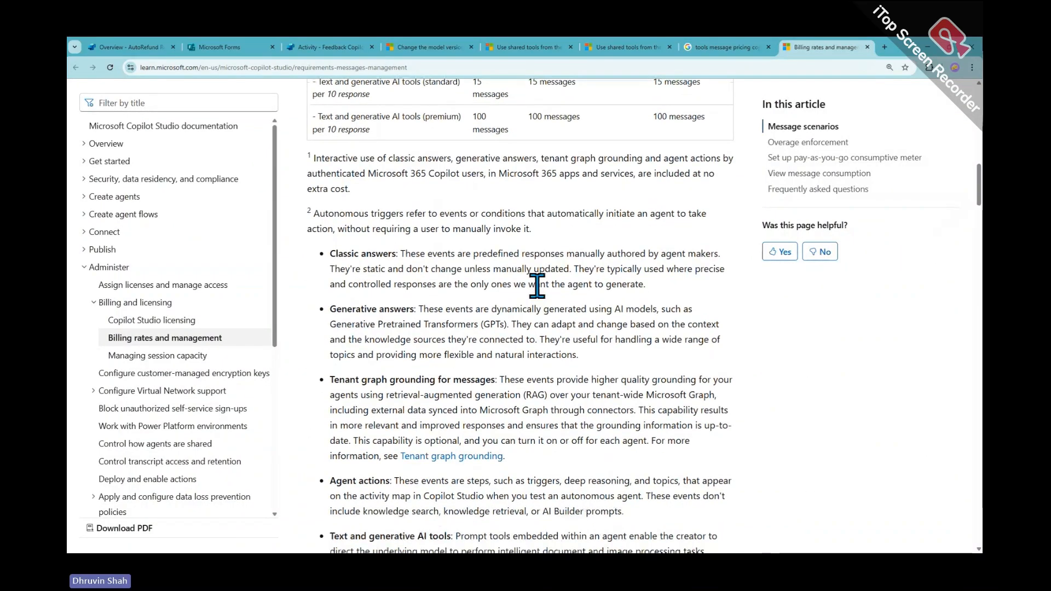
scroll(542, 298, up, 3)
scroll(538, 298, up, 4)
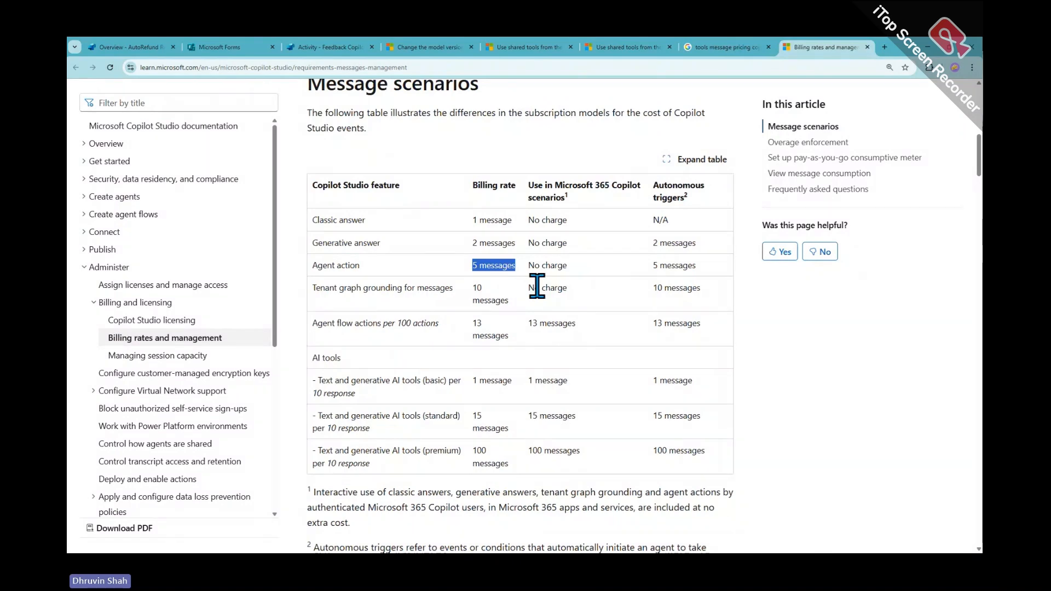
click(537, 286)
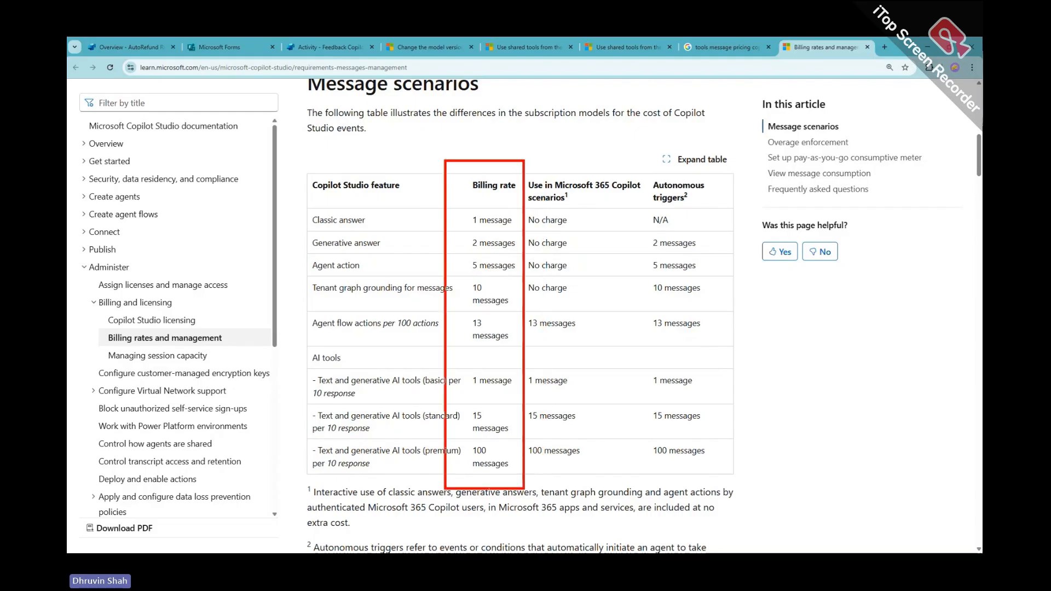
mouse_move(423, 249)
mouse_down()
mouse_move(402, 270)
mouse_move(443, 239)
mouse_up()
drag(420, 234, 435, 257)
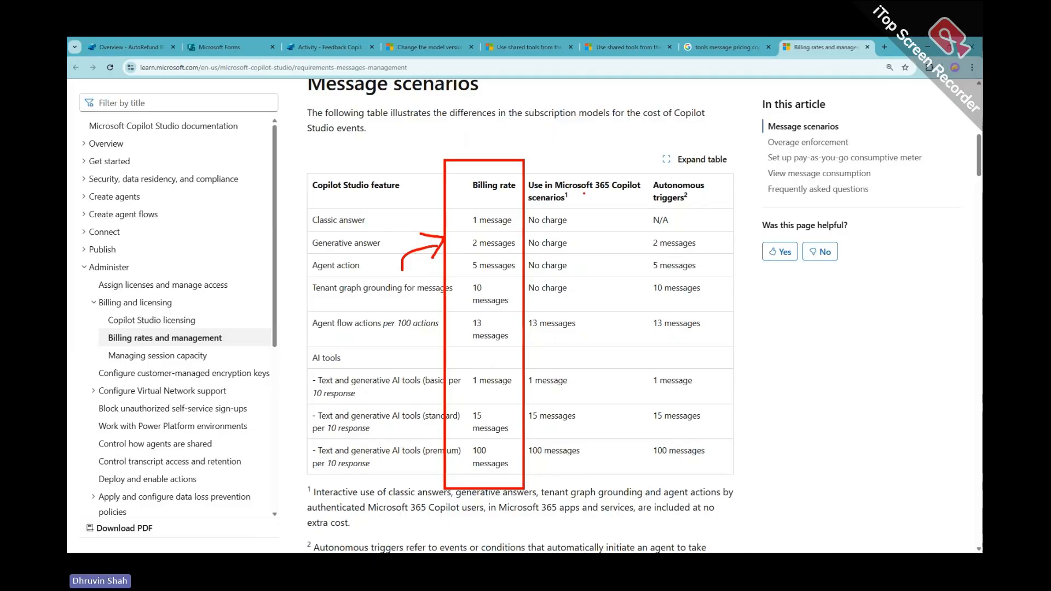
key(Escape)
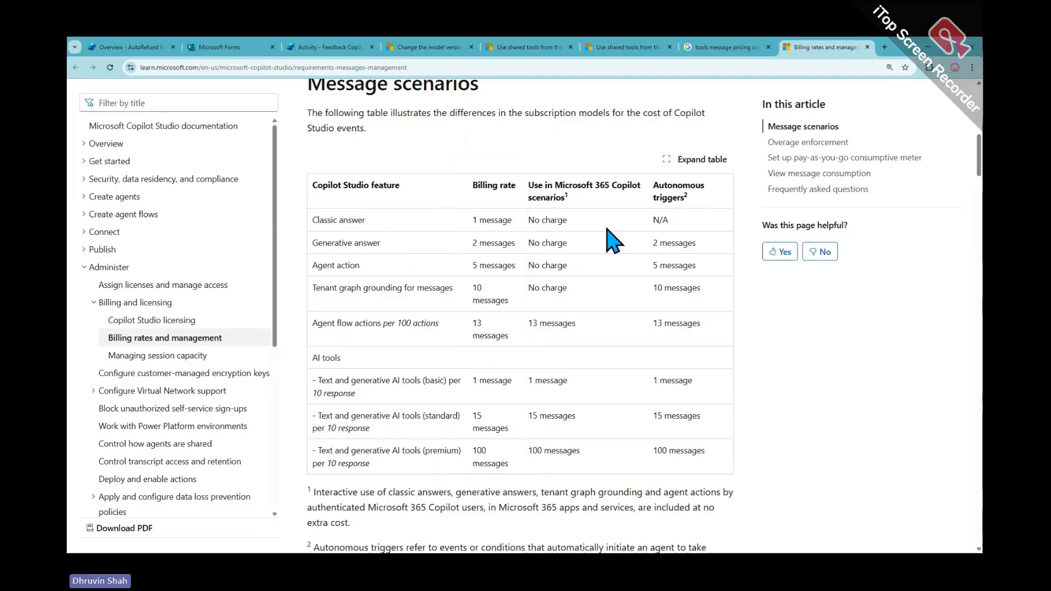
key(ctrl+2)
drag(519, 166, 649, 305)
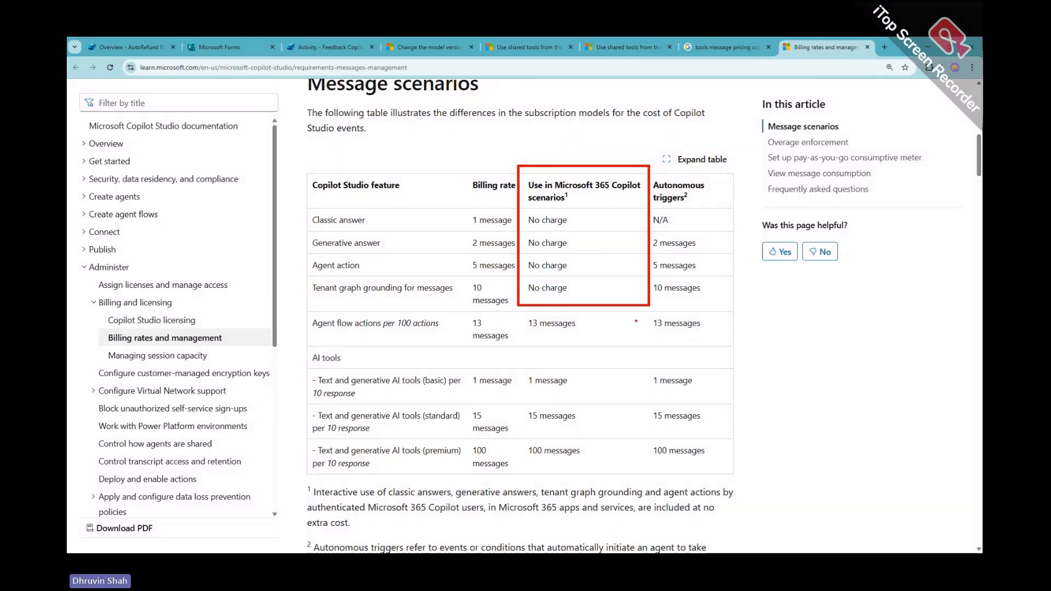
mouse_move(534, 251)
mouse_down()
mouse_move(573, 272)
mouse_move(579, 261)
mouse_up()
mouse_move(587, 251)
mouse_down()
mouse_move(616, 253)
mouse_move(631, 270)
mouse_up()
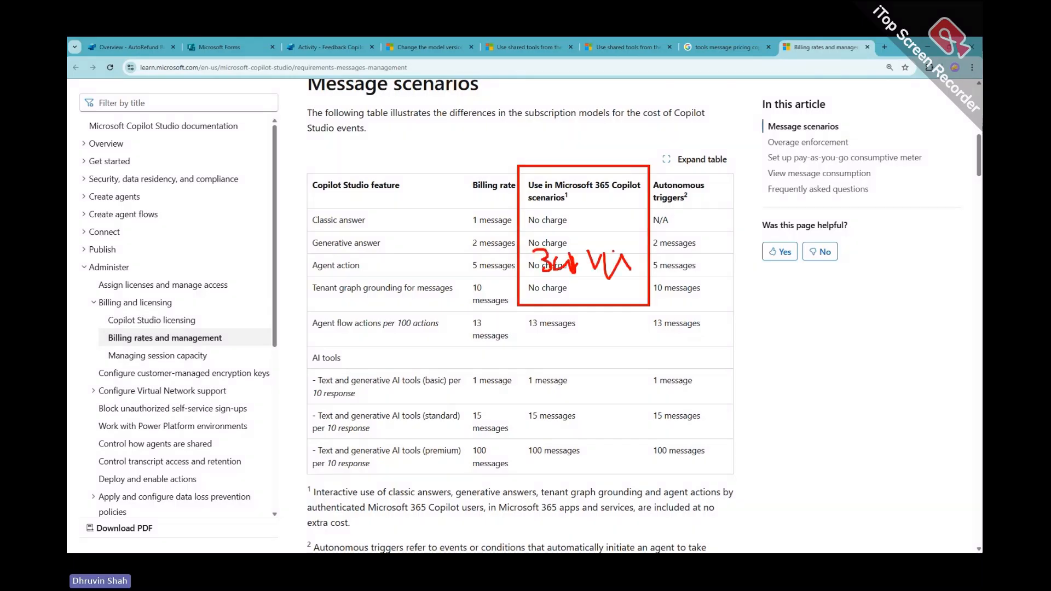
mouse_move(521, 206)
mouse_down()
mouse_move(547, 266)
mouse_move(606, 308)
mouse_up()
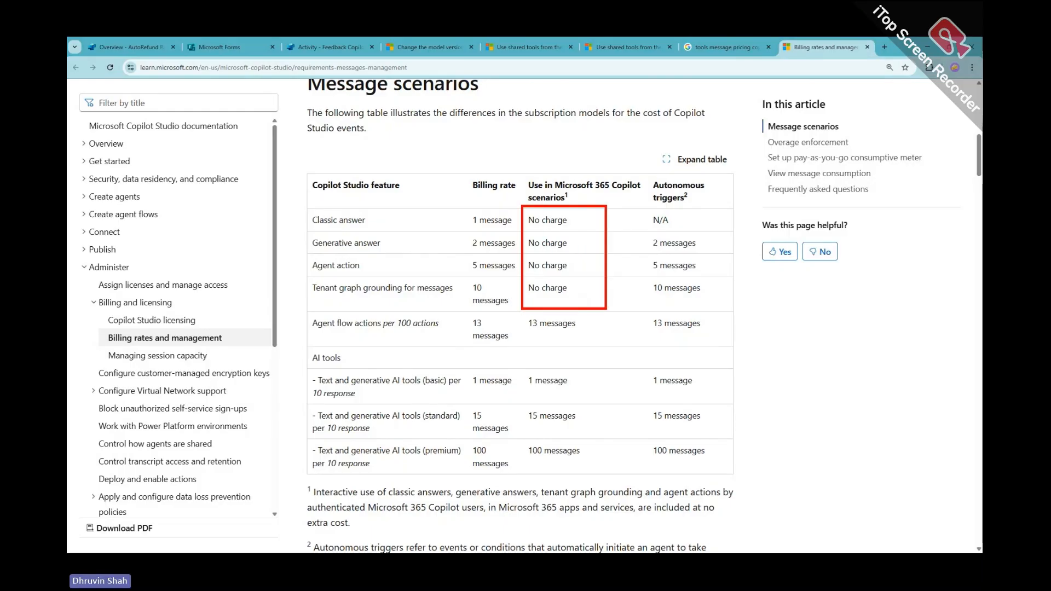
mouse_move(585, 215)
mouse_down()
mouse_move(573, 282)
mouse_move(599, 285)
mouse_up()
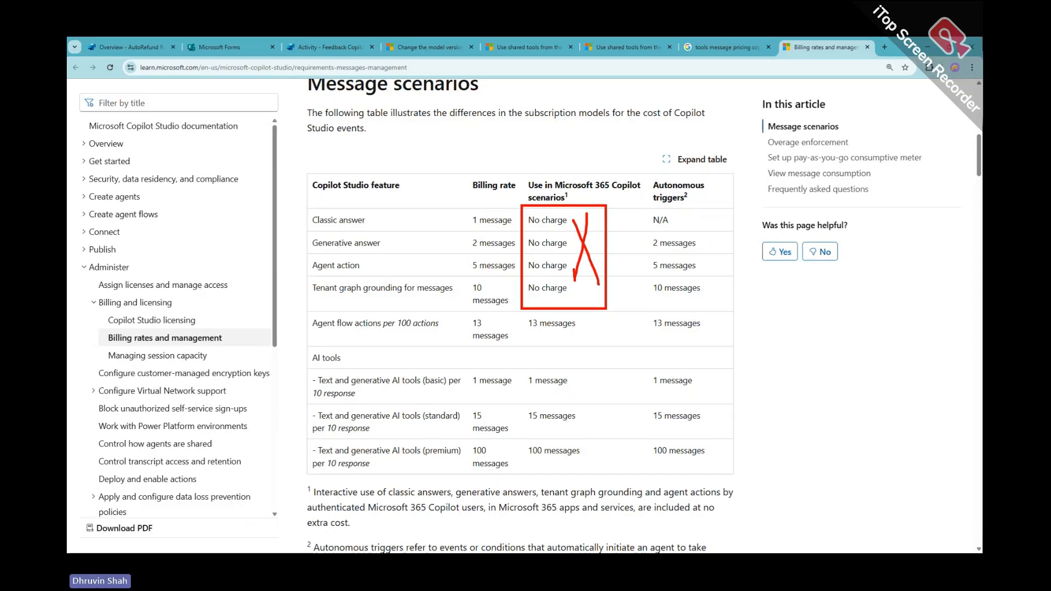
drag(514, 142, 542, 139)
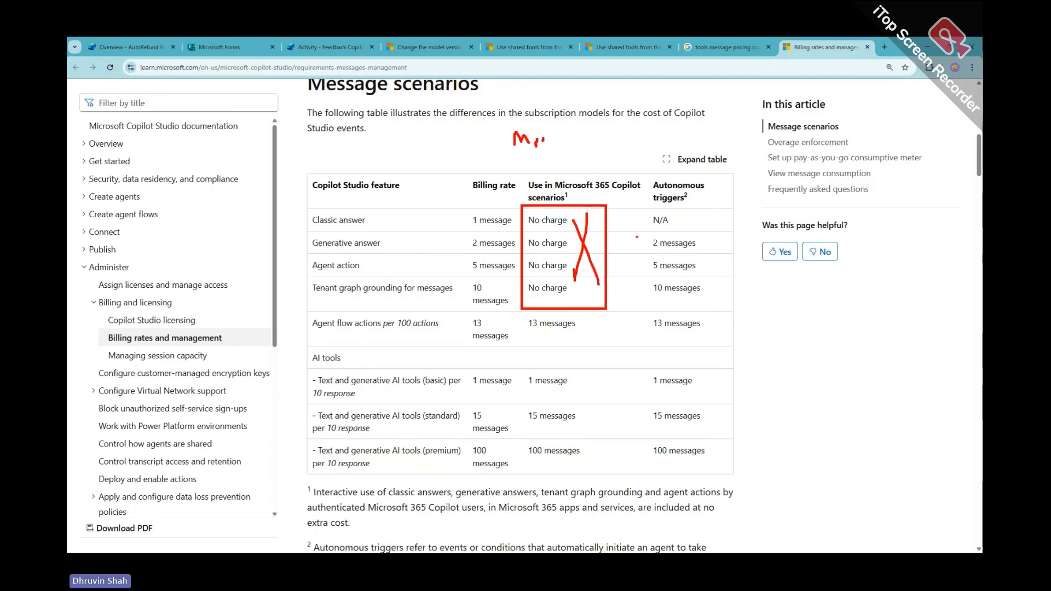
mouse_move(634, 206)
mouse_down()
mouse_move(721, 320)
mouse_move(721, 305)
mouse_up()
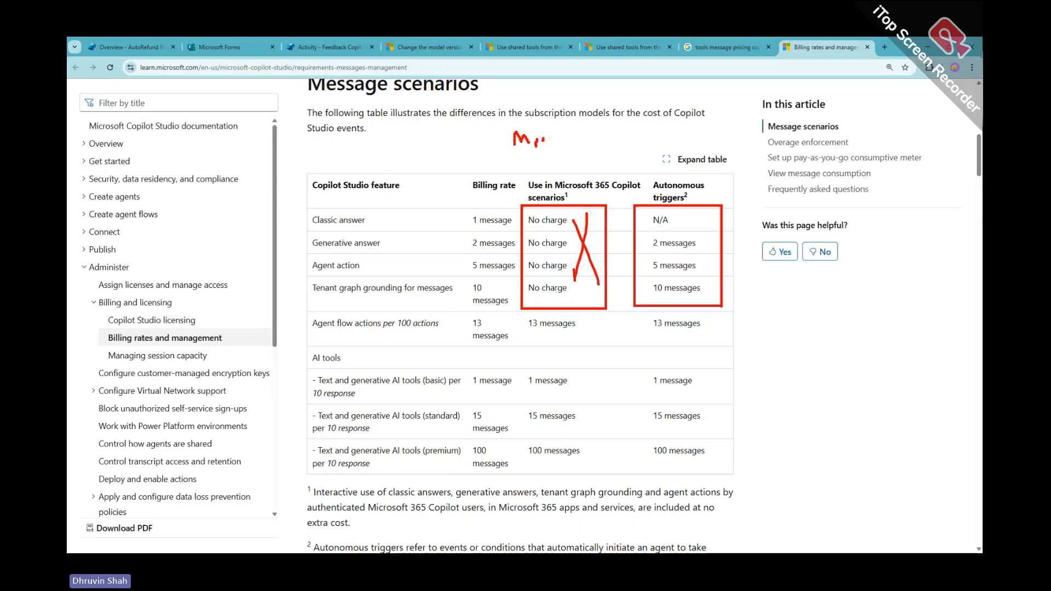
drag(608, 254, 634, 255)
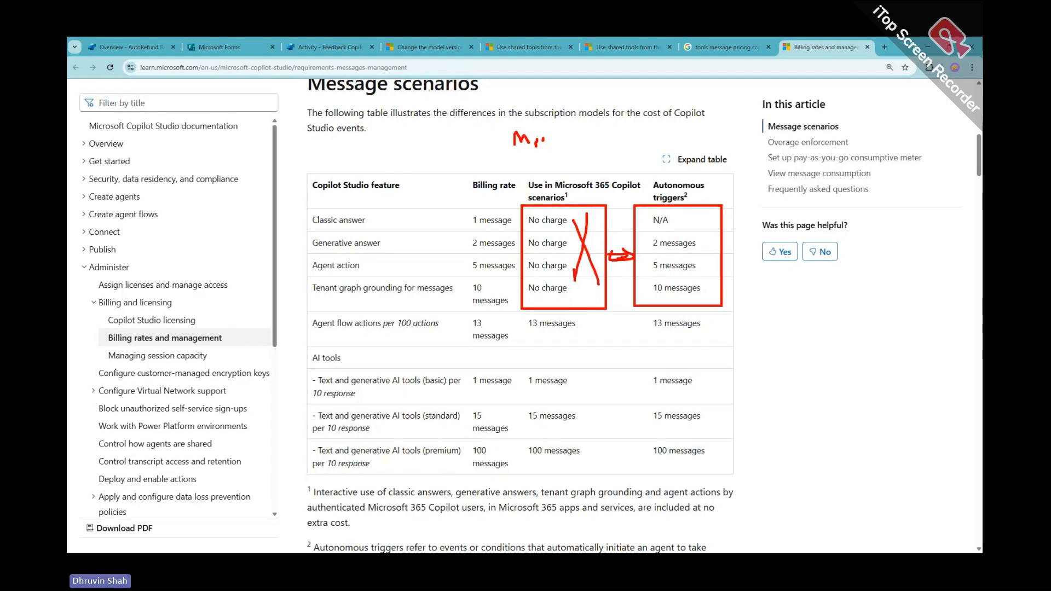
key(Escape)
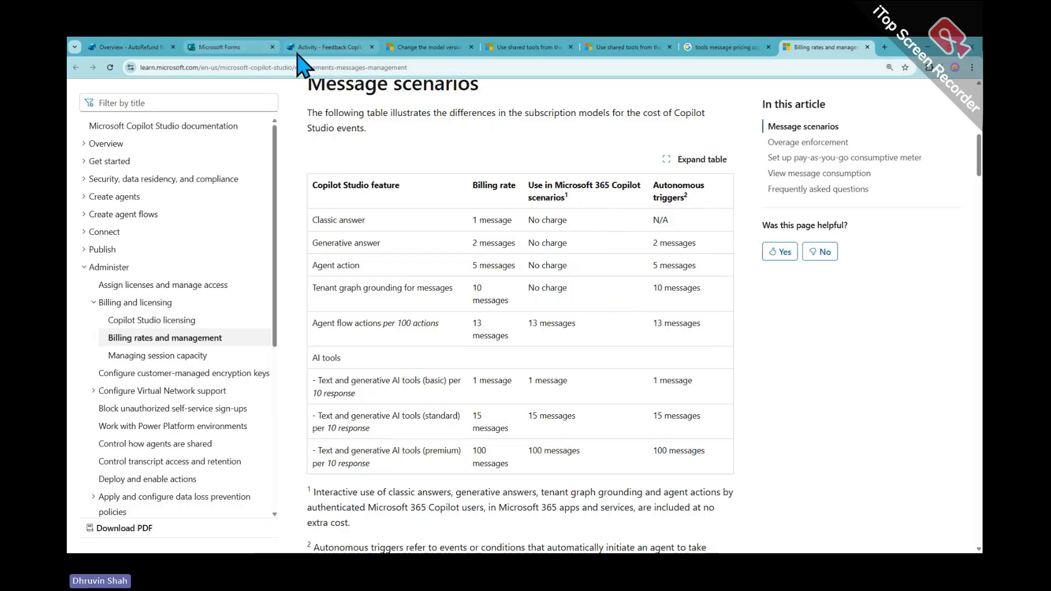
mouse_move(301, 65)
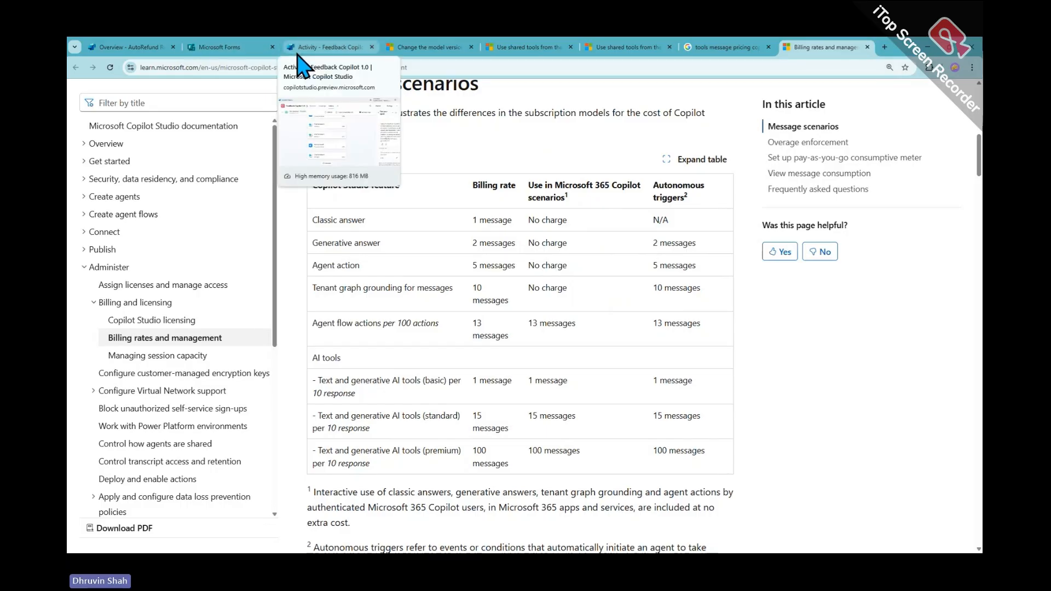
From the agent's activity page, open Settings and follow the Power Platform admin center link
click(306, 48)
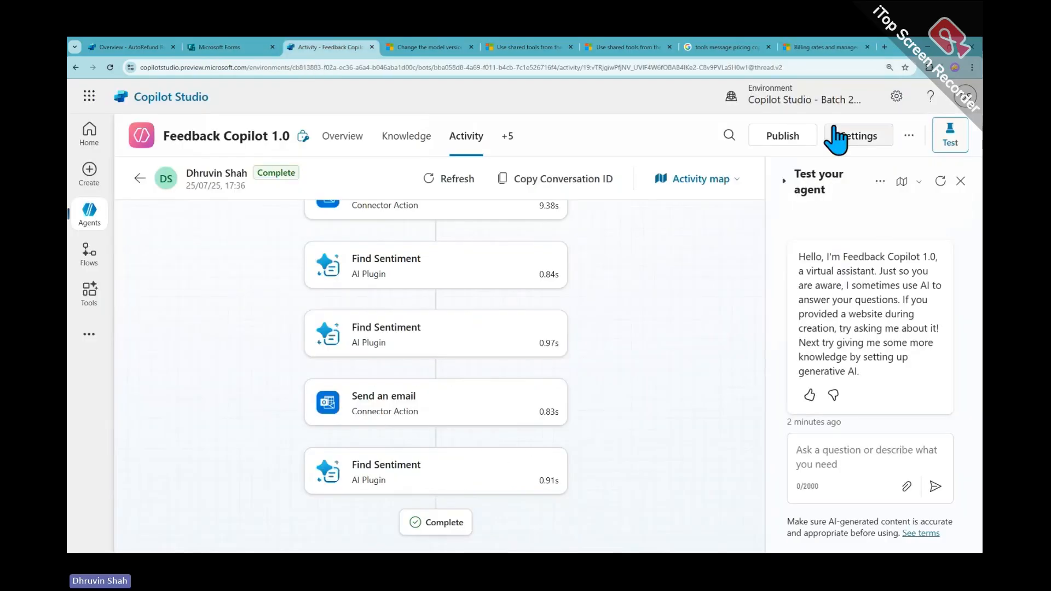
click(895, 96)
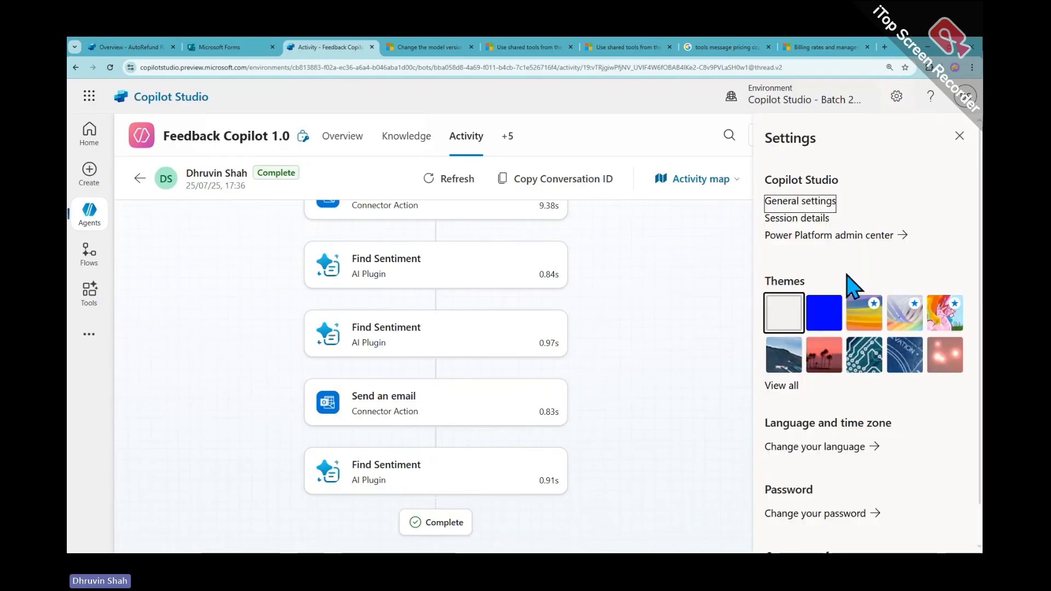
click(817, 236)
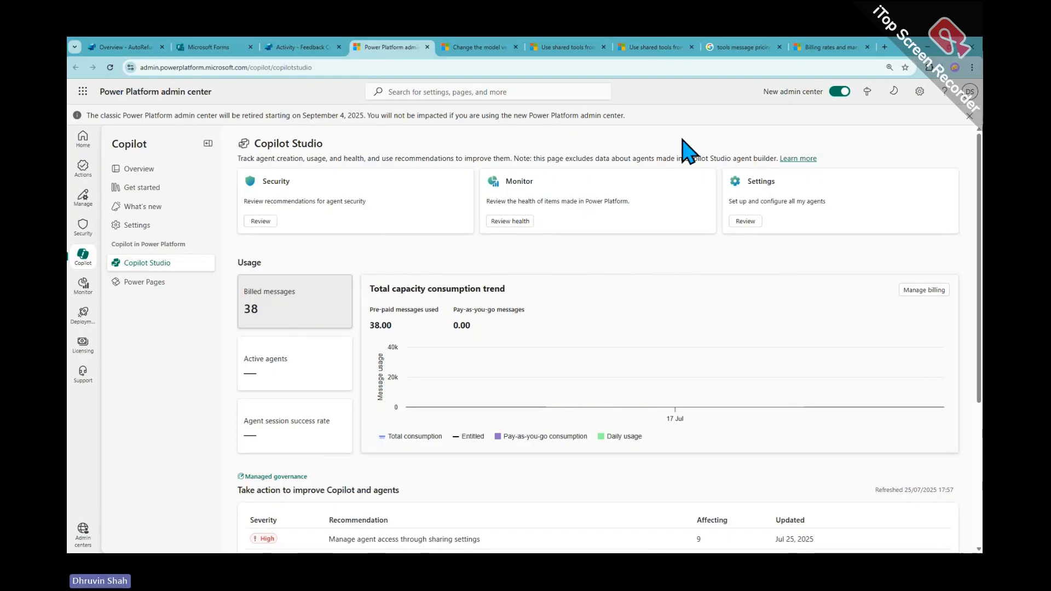
click(823, 47)
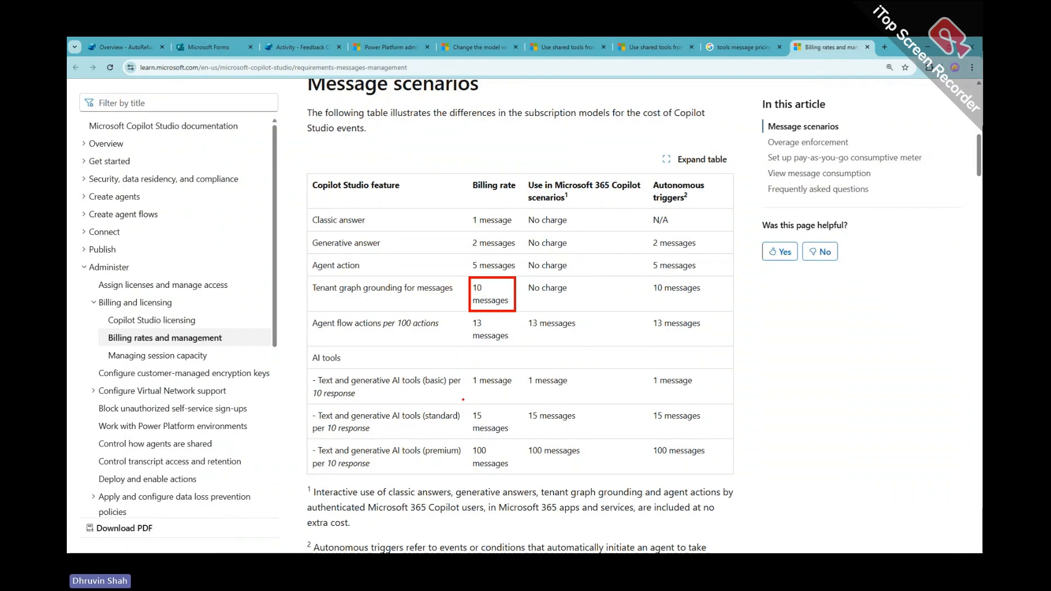
drag(463, 397, 517, 439)
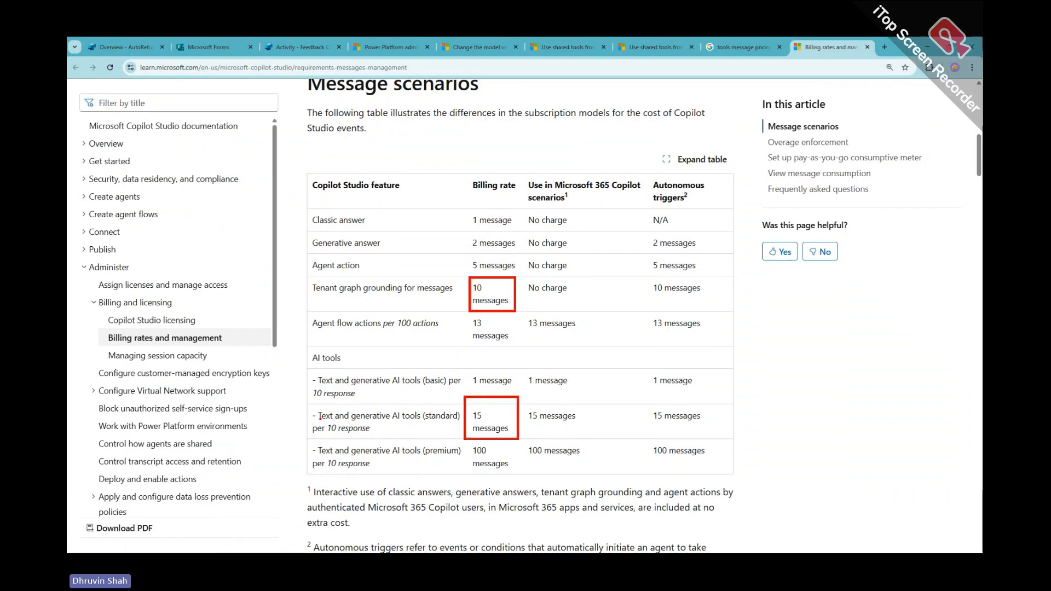
mouse_move(320, 417)
mouse_down()
mouse_move(382, 436)
mouse_move(464, 428)
mouse_up()
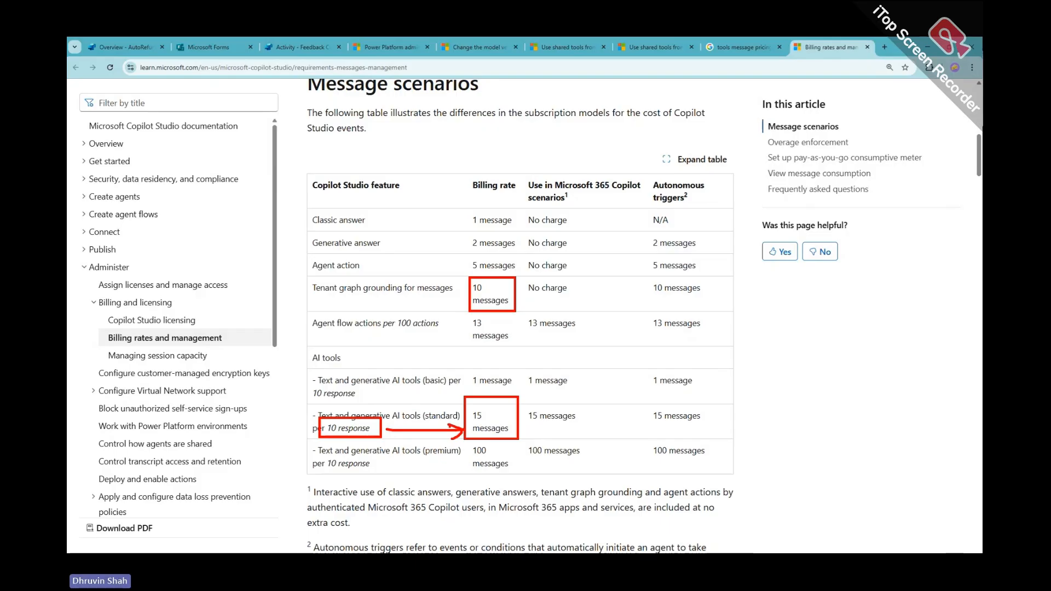
click(761, 48)
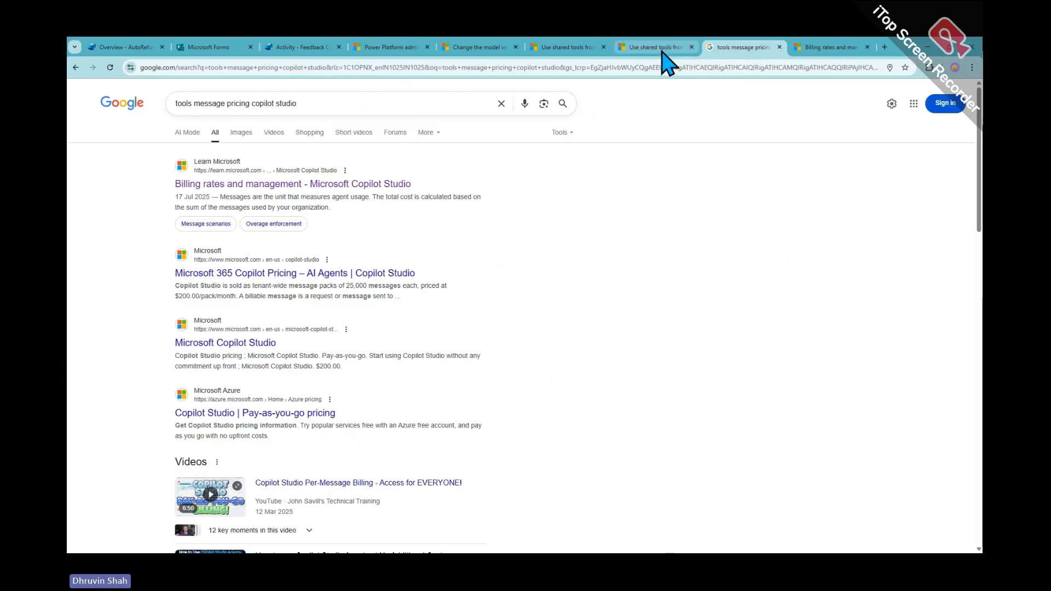
click(660, 48)
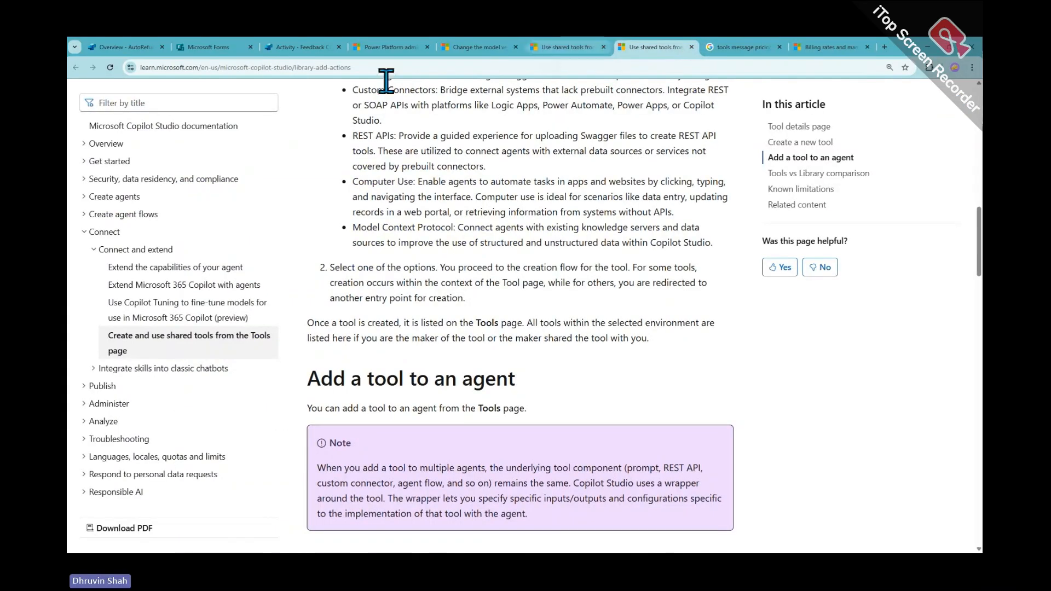
click(280, 48)
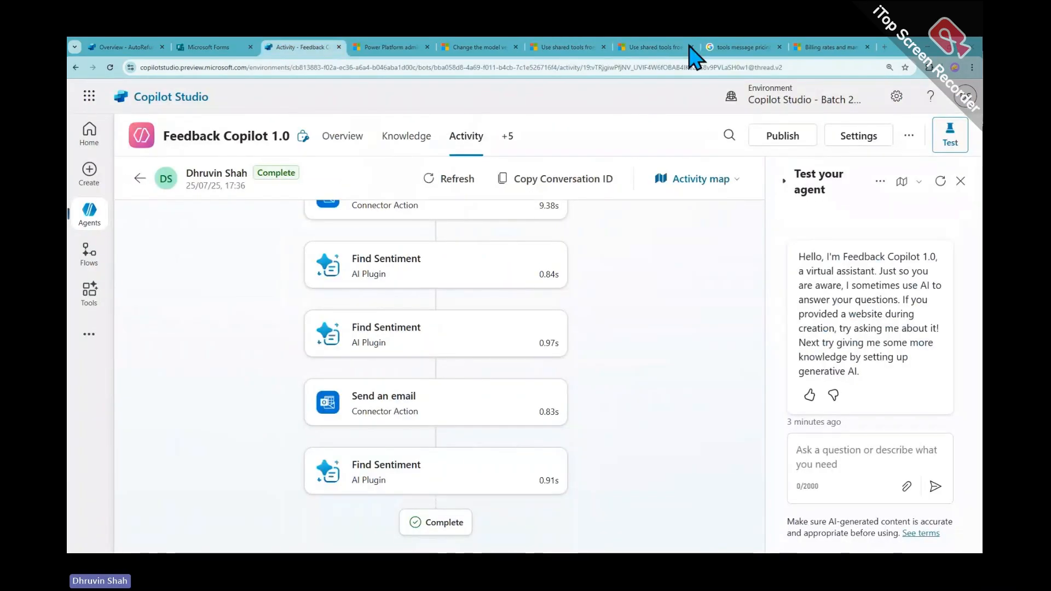
click(390, 48)
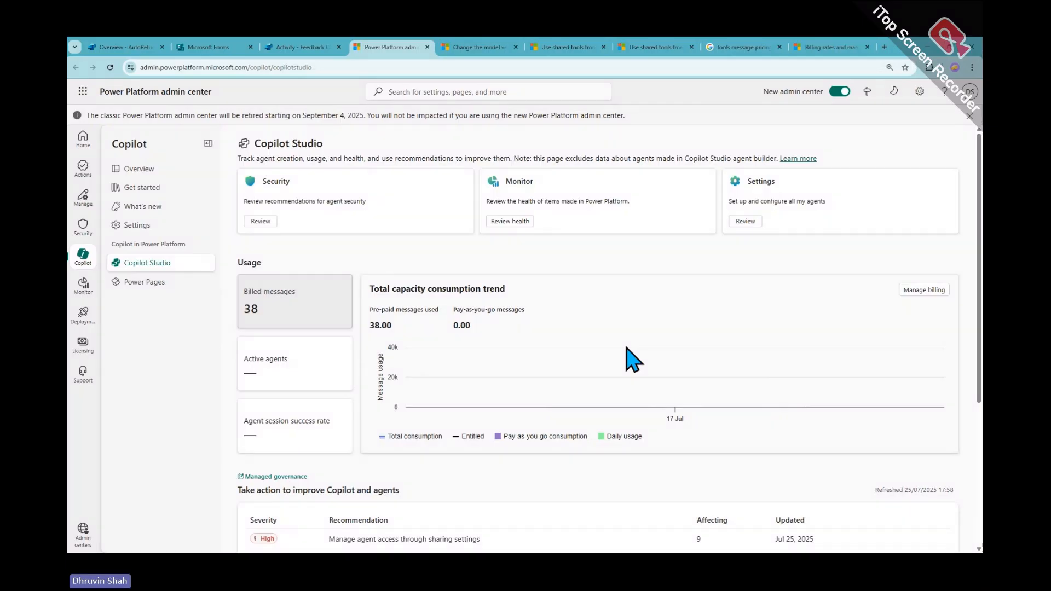
Open Copilot Studio billing, list usage for all environments, and open Copilot Studio - Batch 23 - DEV
scroll(963, 262, down, 1)
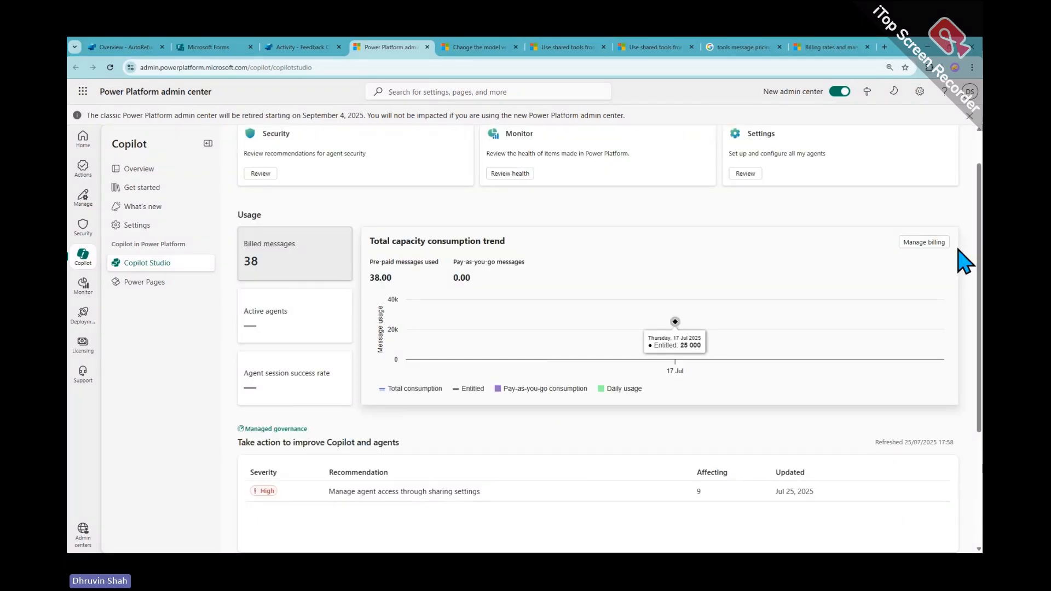
click(925, 243)
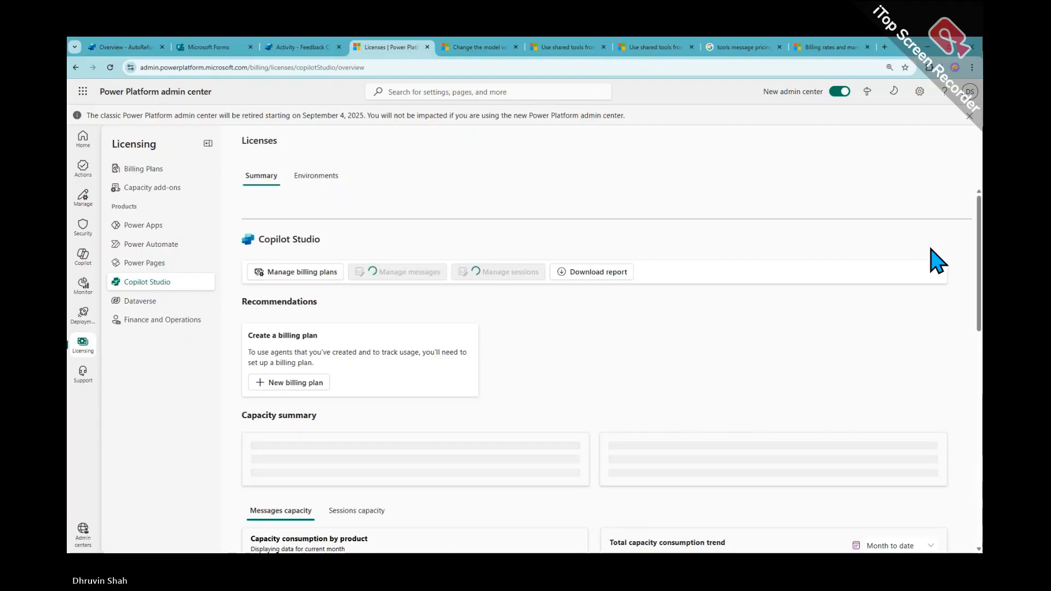
scroll(591, 312, down, 3)
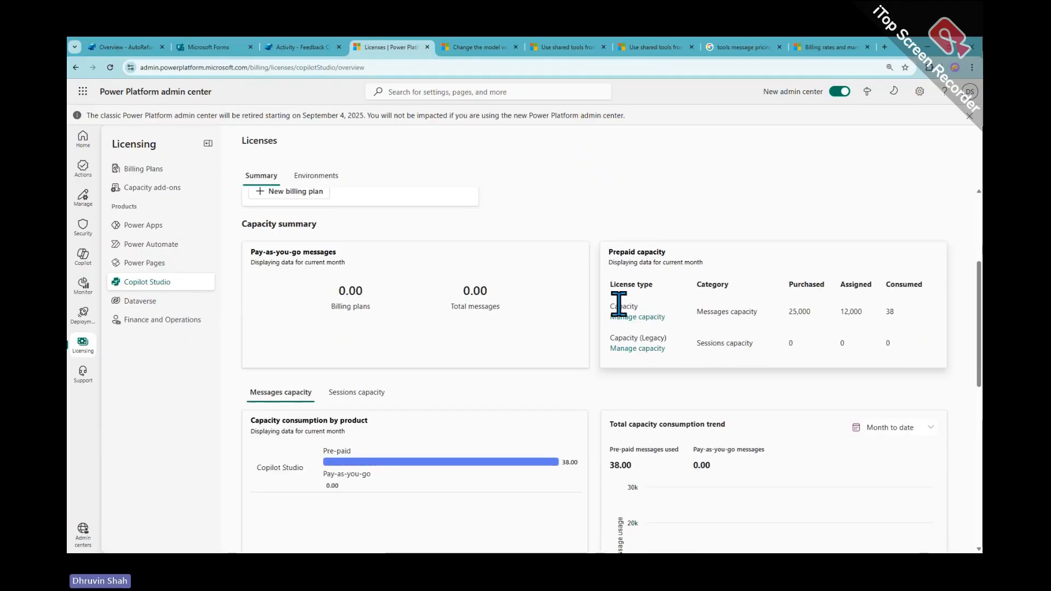
scroll(618, 312, down, 2)
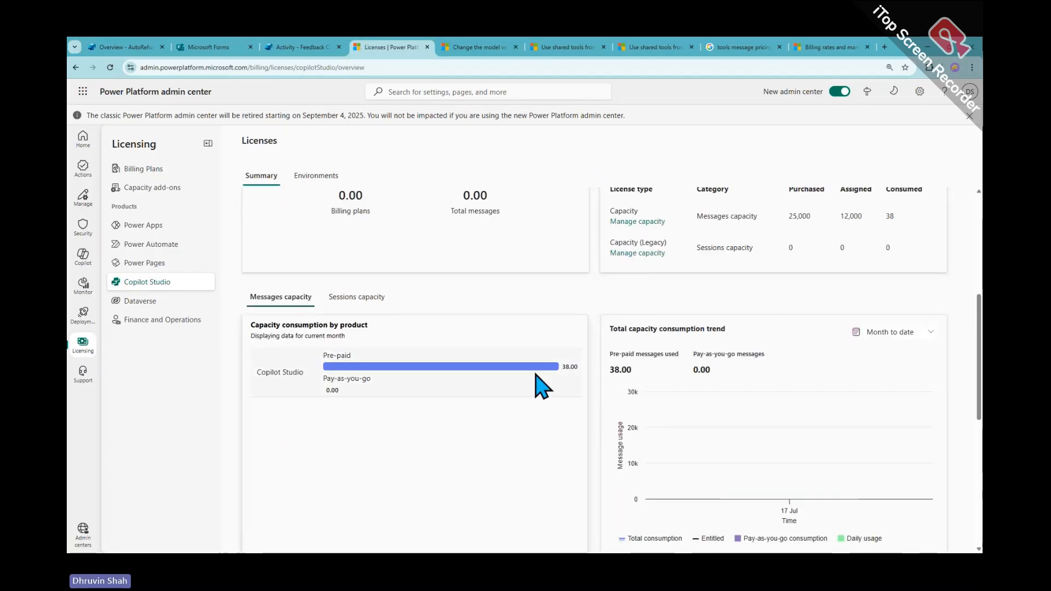
scroll(539, 383, down, 3)
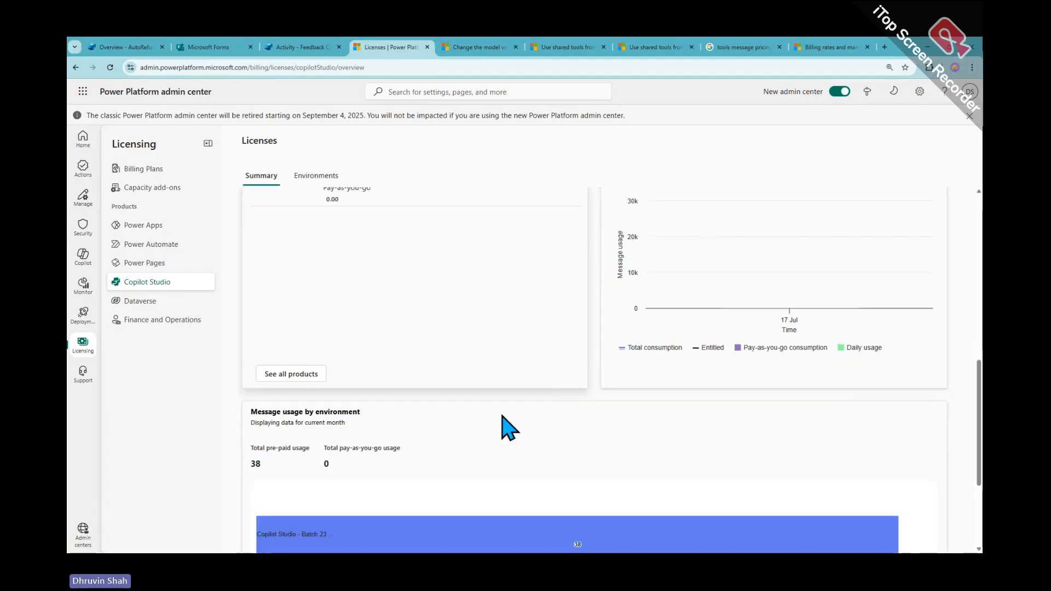
scroll(507, 429, down, 3)
mouse_move(324, 392)
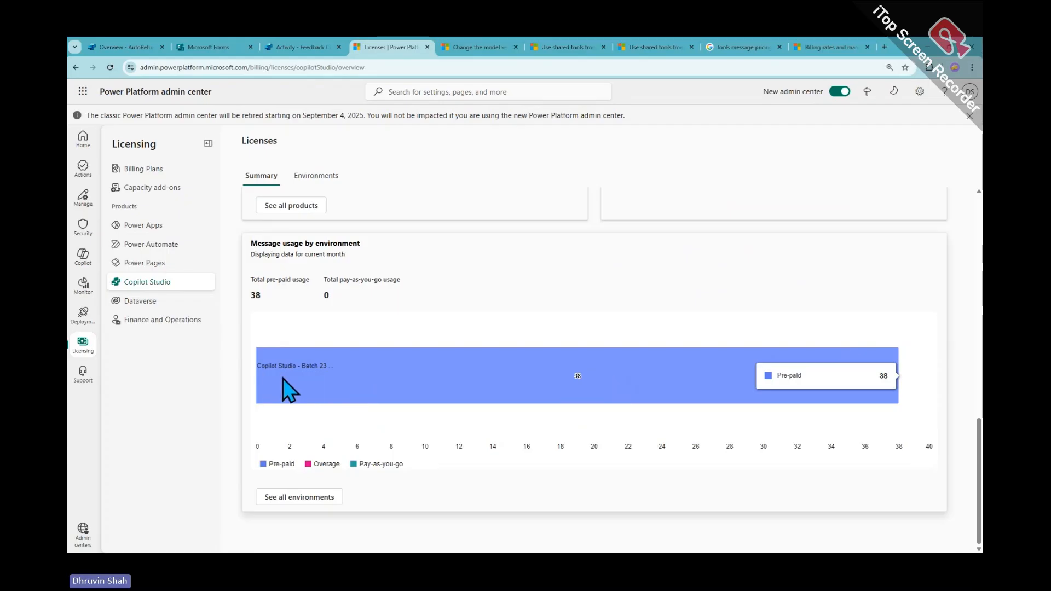
click(294, 498)
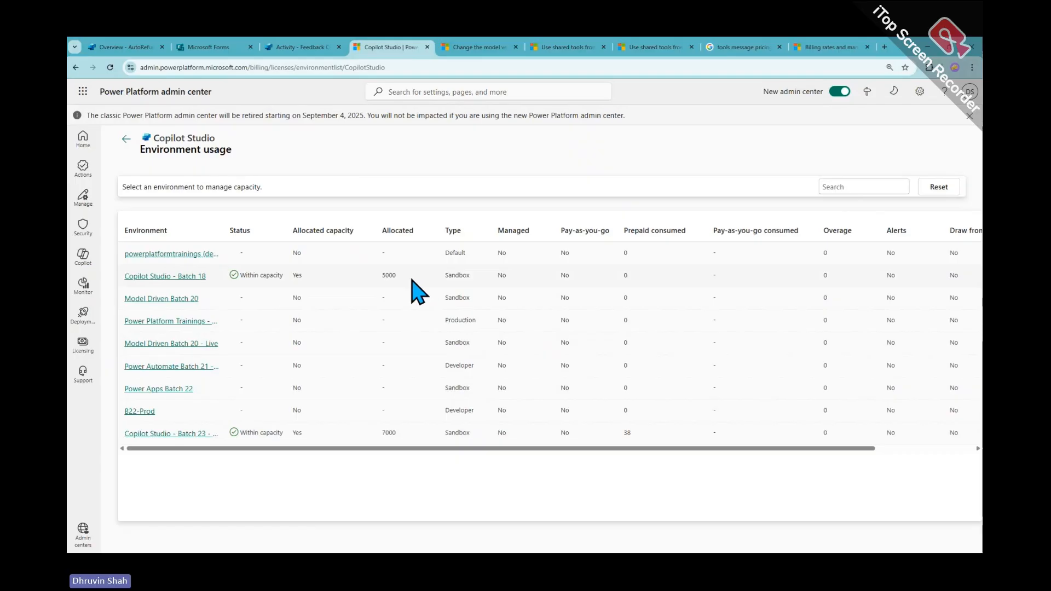
click(161, 434)
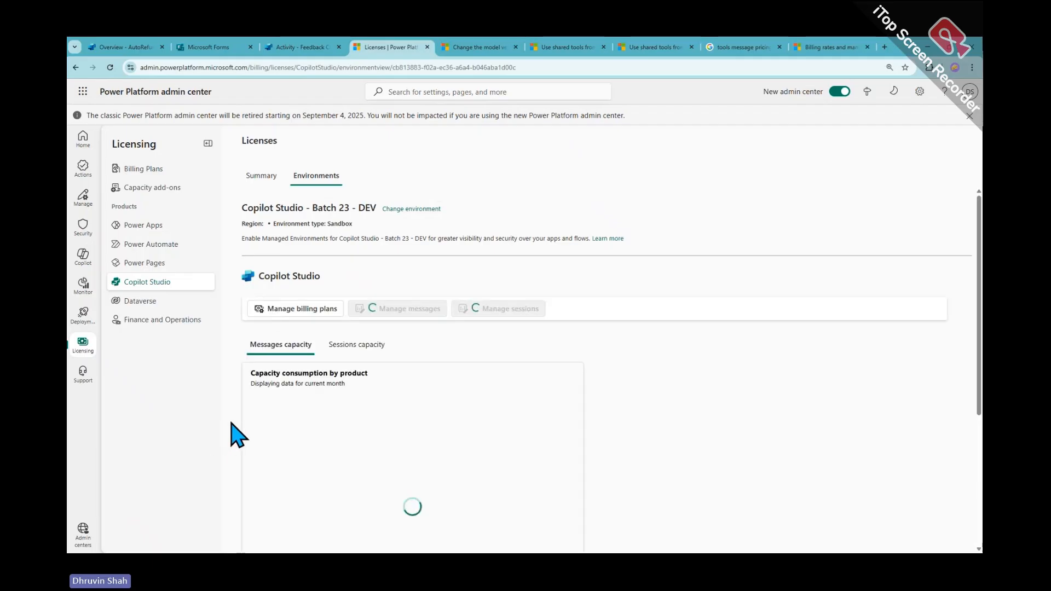
Mark the message consumption table: Agenttest's 2 billed messages and SalesGinnie's agent action counts of 10 and 5
scroll(357, 438, down, 10)
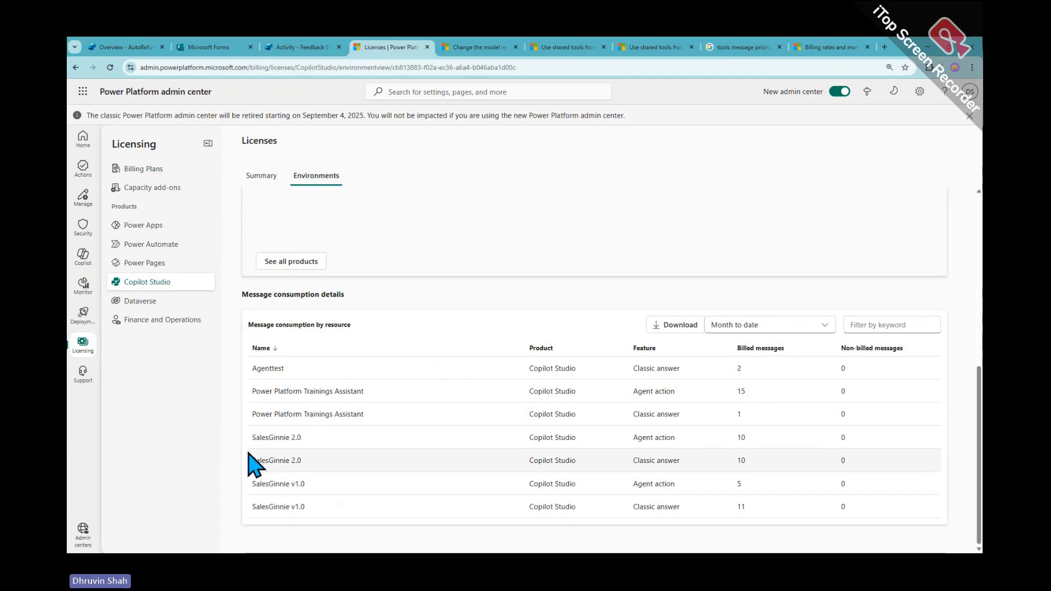
key(ctrl+2)
drag(241, 359, 961, 532)
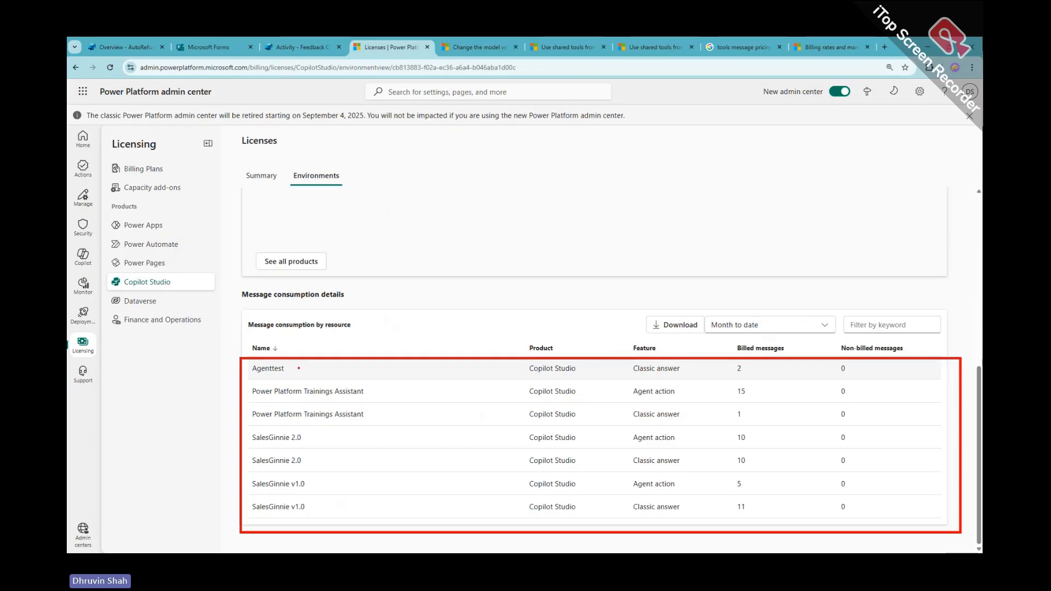
drag(262, 374, 289, 374)
mouse_move(737, 377)
mouse_down()
mouse_move(731, 359)
mouse_move(724, 377)
mouse_move(742, 381)
mouse_move(738, 399)
mouse_up()
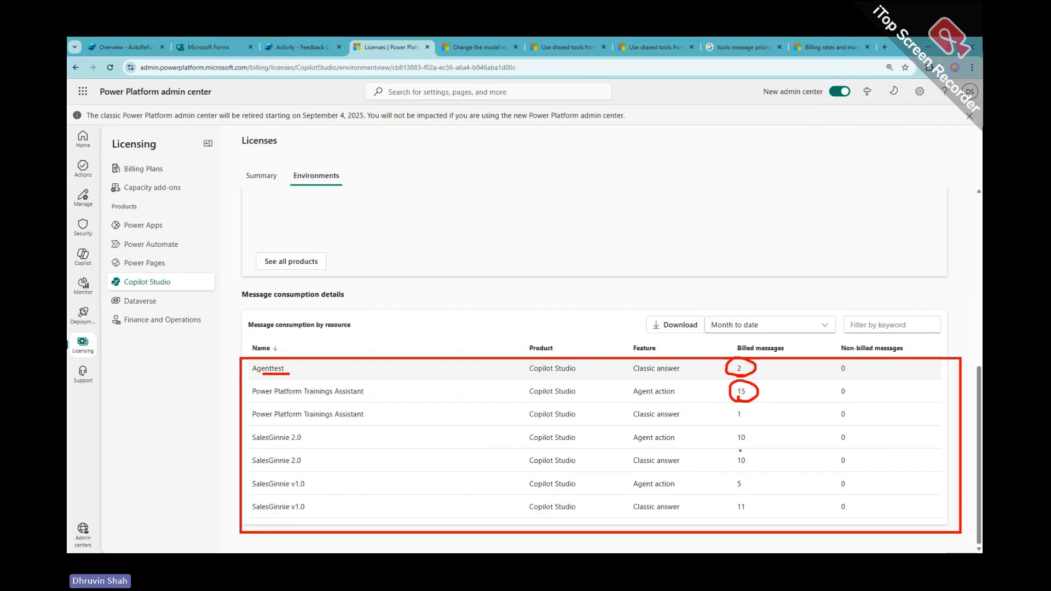
mouse_move(729, 480)
mouse_down()
mouse_move(750, 471)
mouse_move(756, 491)
mouse_up()
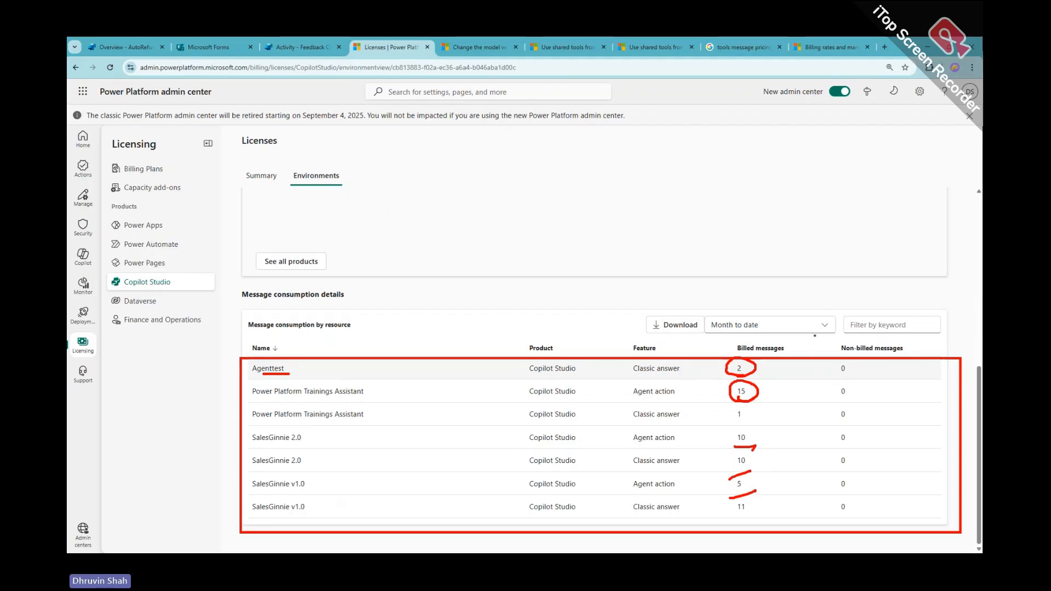
drag(814, 335, 818, 498)
key(Escape)
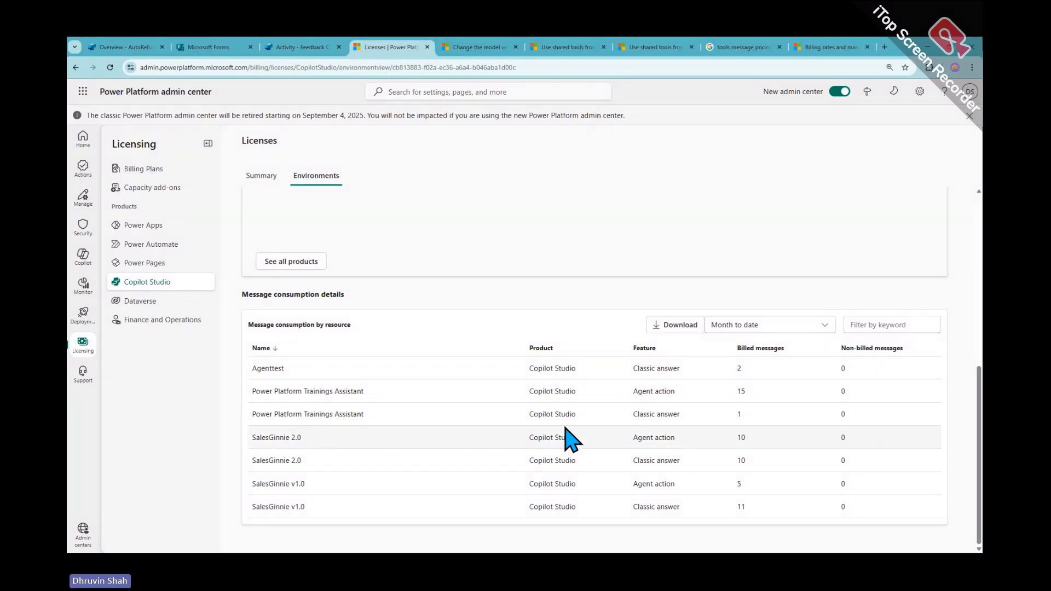
Underline each agent's features and billed counts, e.g. Agenttest Classic answer 2 and Trainings Assistant Agent action 15
mouse_move(246, 359)
mouse_down()
mouse_move(981, 362)
mouse_move(348, 382)
mouse_move(975, 377)
mouse_move(975, 362)
mouse_up()
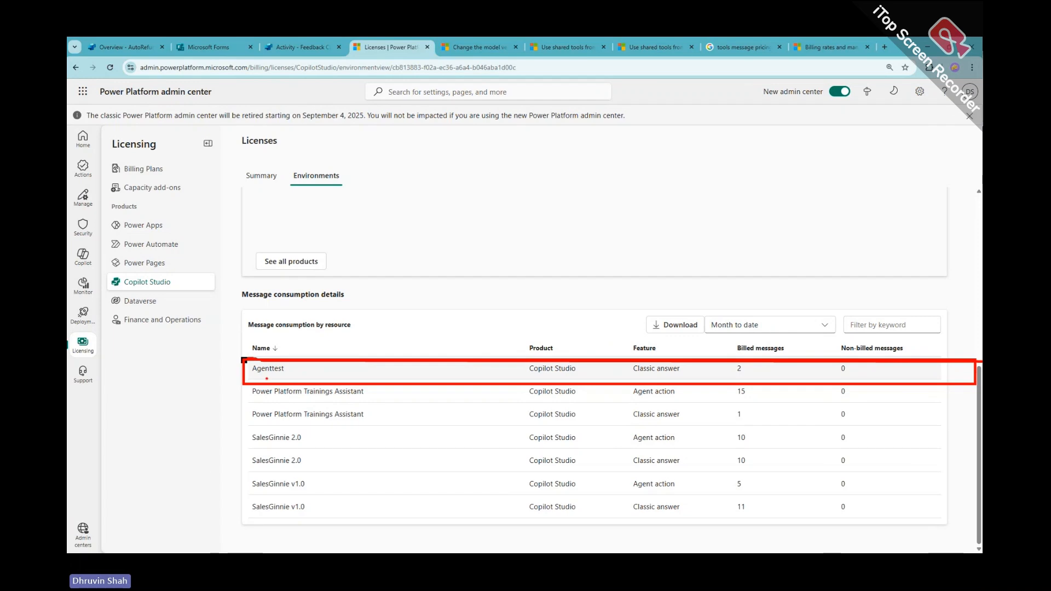
drag(256, 374, 274, 373)
drag(660, 375, 636, 376)
drag(737, 379, 749, 376)
drag(281, 405, 341, 399)
drag(667, 402, 634, 400)
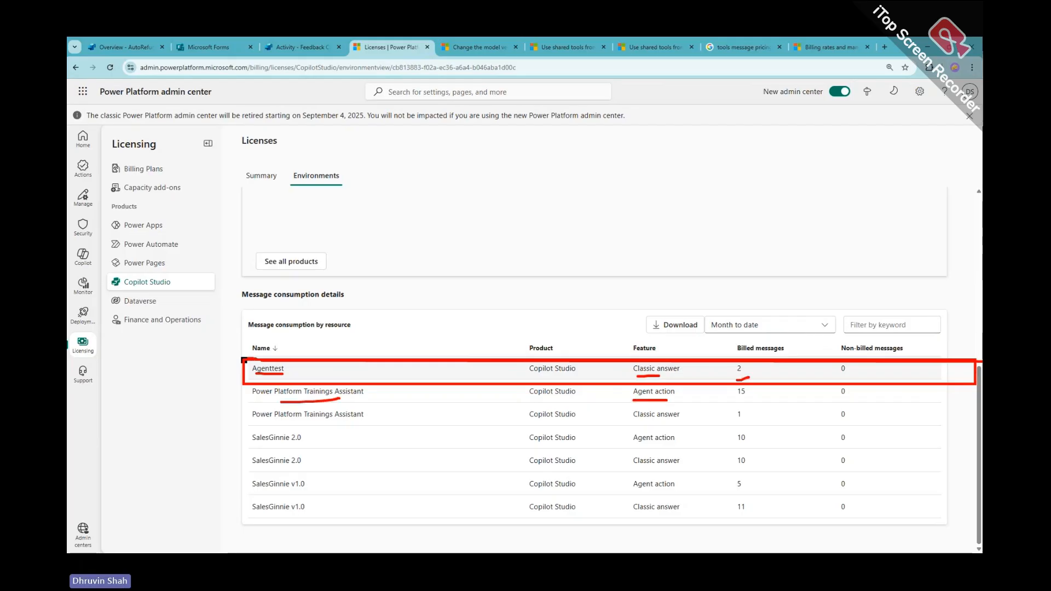
mouse_move(733, 401)
mouse_down()
mouse_move(731, 382)
mouse_move(740, 399)
mouse_up()
drag(330, 421, 363, 417)
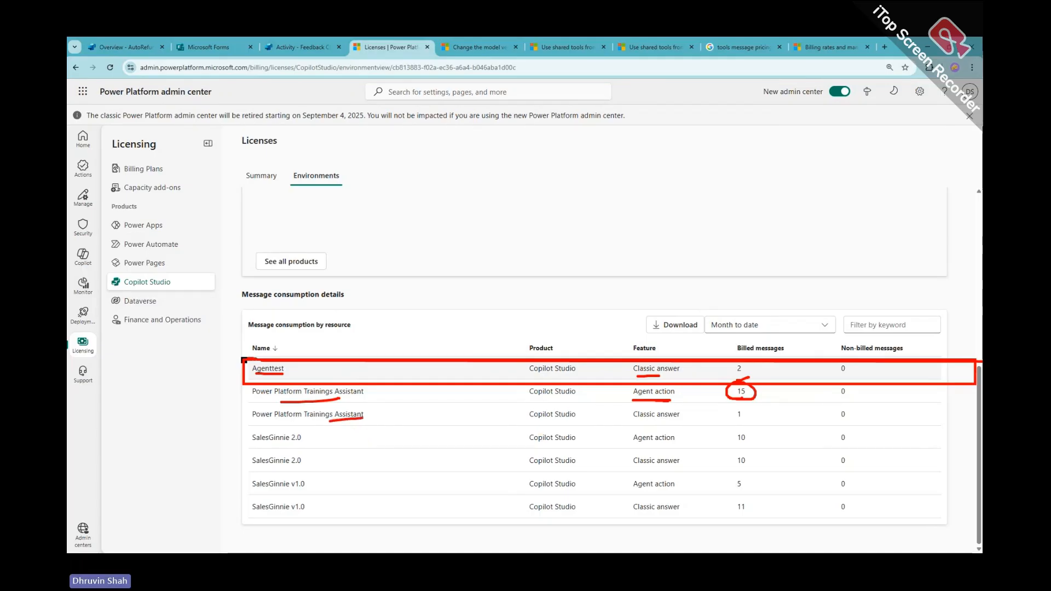
mouse_move(639, 448)
mouse_down()
mouse_move(680, 446)
mouse_move(645, 467)
mouse_move(681, 466)
mouse_up()
drag(639, 494, 695, 489)
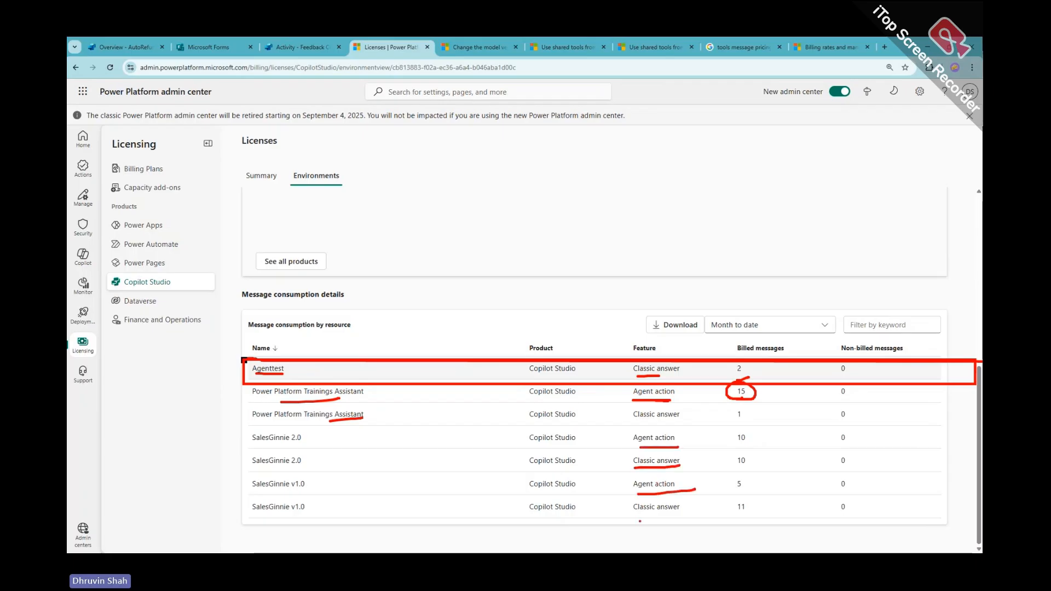
drag(640, 520, 695, 514)
drag(769, 423, 769, 524)
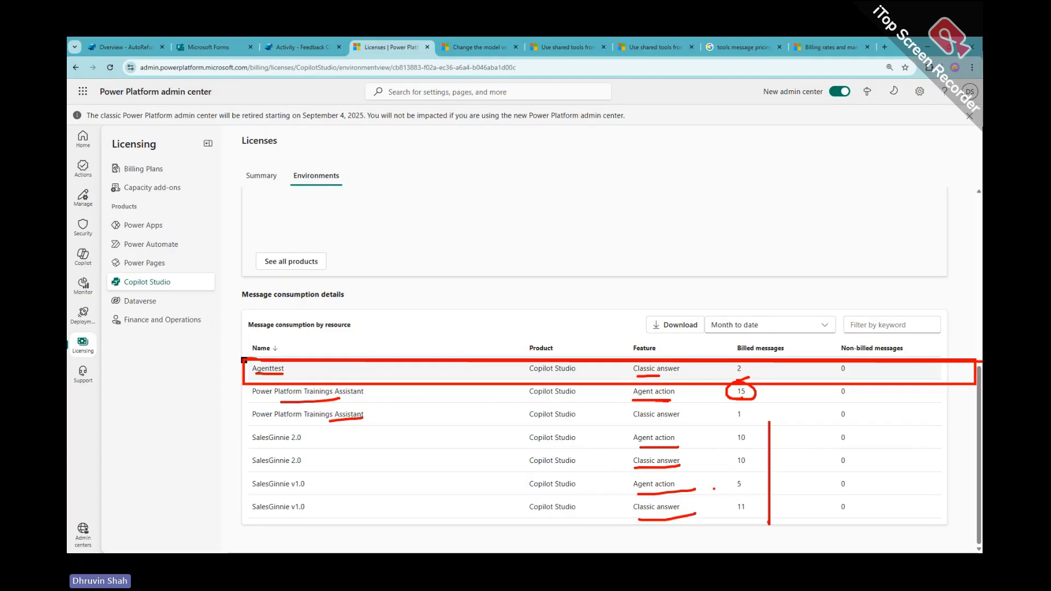
key(Escape)
scroll(719, 499, up, 6)
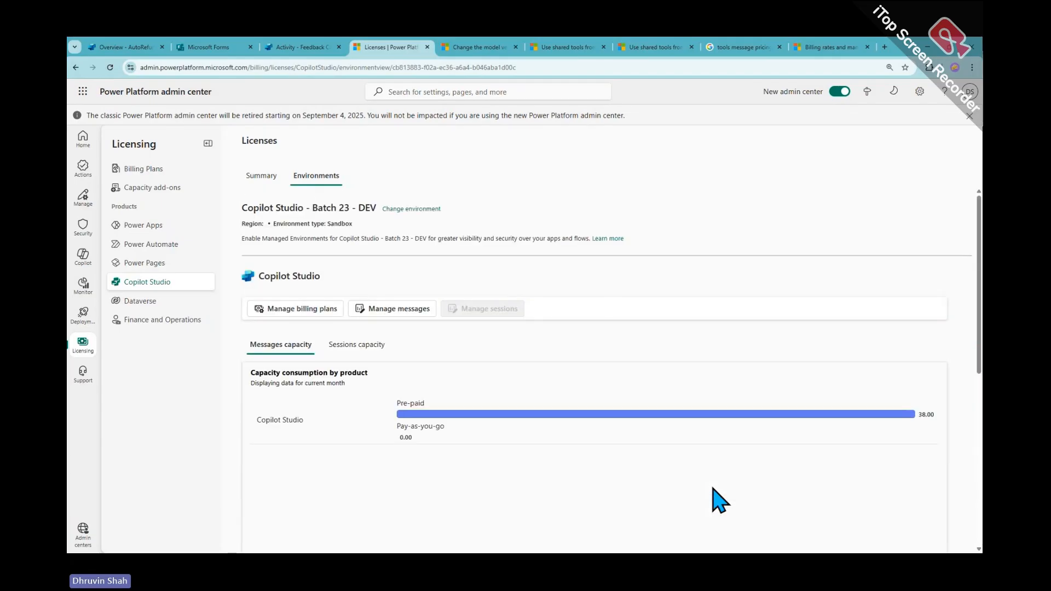
Review the environment's message capacity allocation unchanged, then return to the Microsoft Learn billing rates tab
click(397, 309)
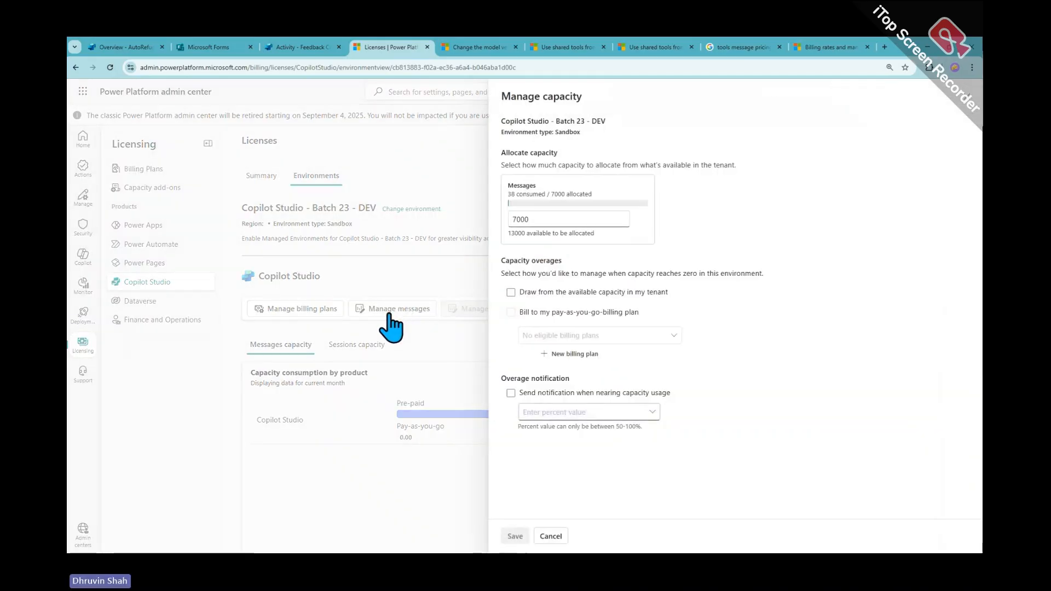
click(550, 536)
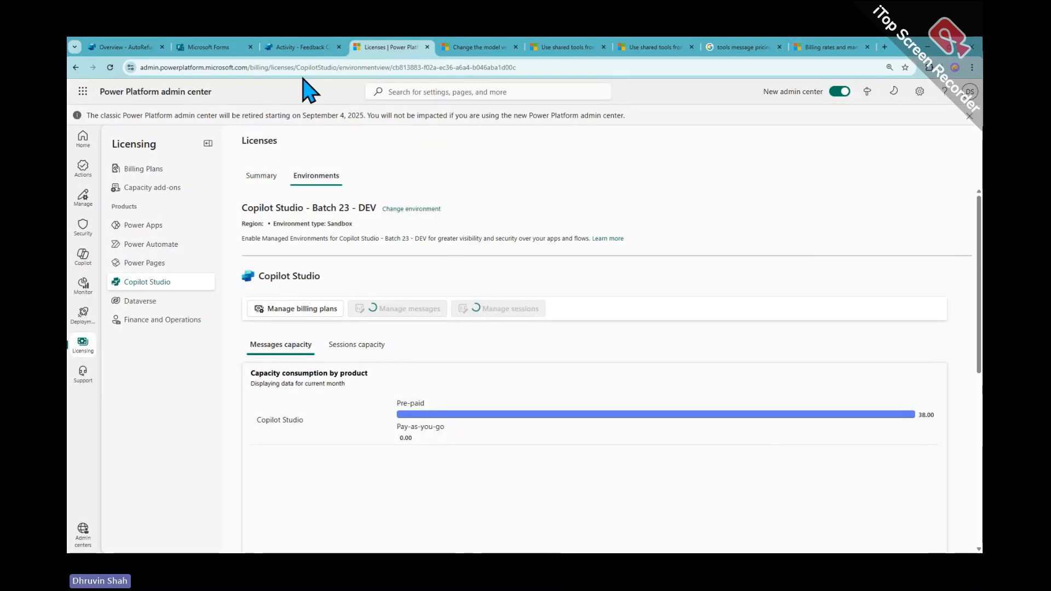
click(306, 48)
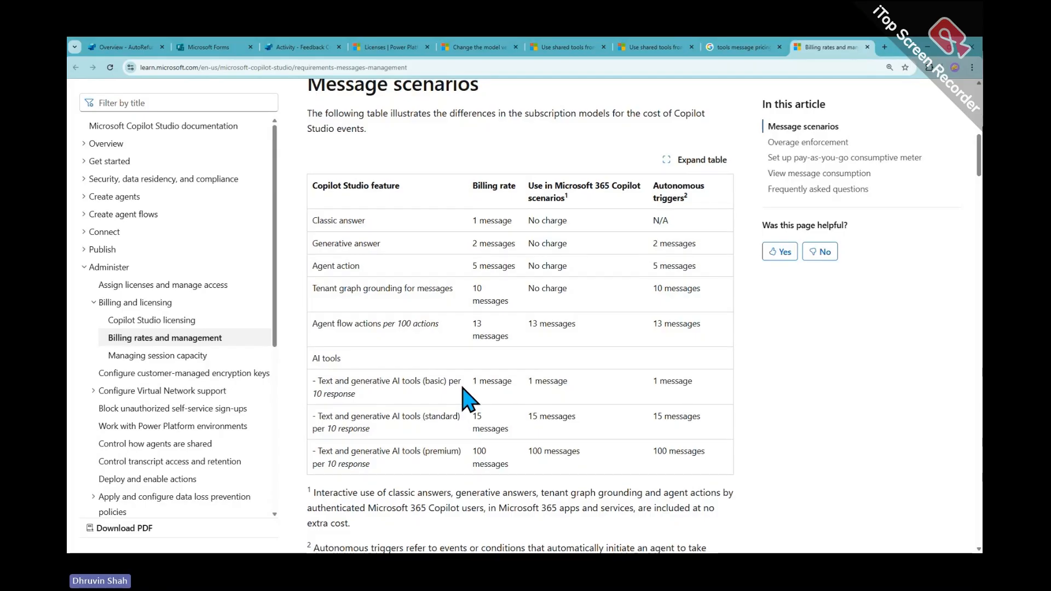
scroll(469, 398, up, 3)
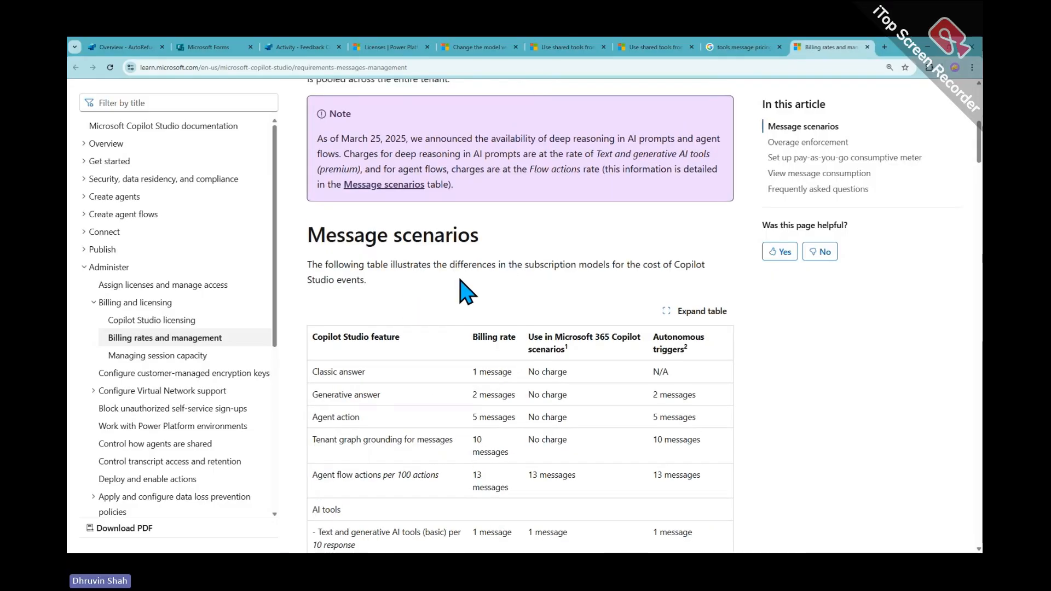
scroll(346, 273, up, 3)
drag(346, 273, 408, 272)
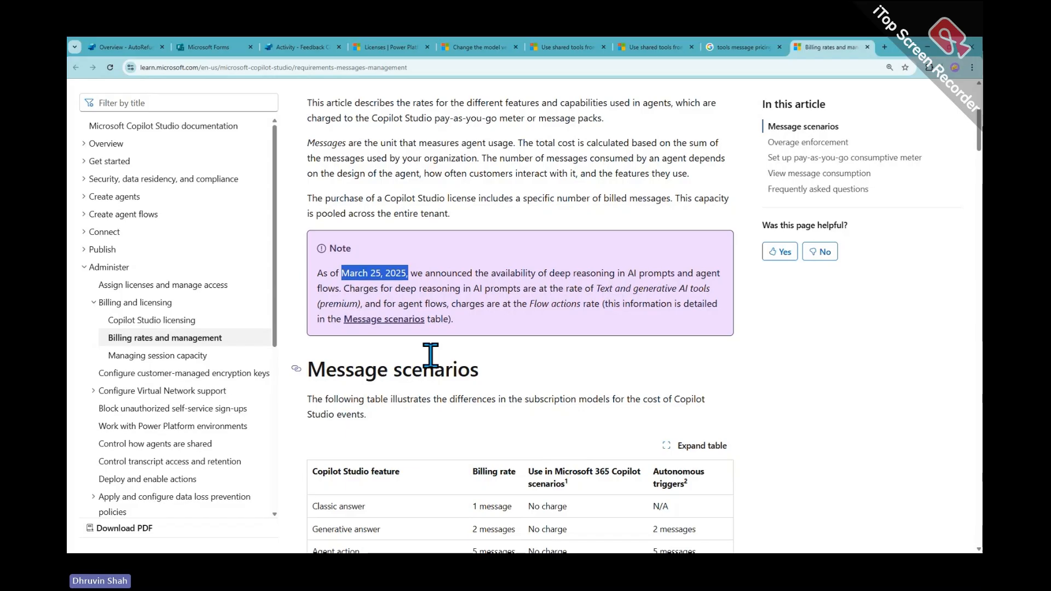
scroll(431, 355, down, 4)
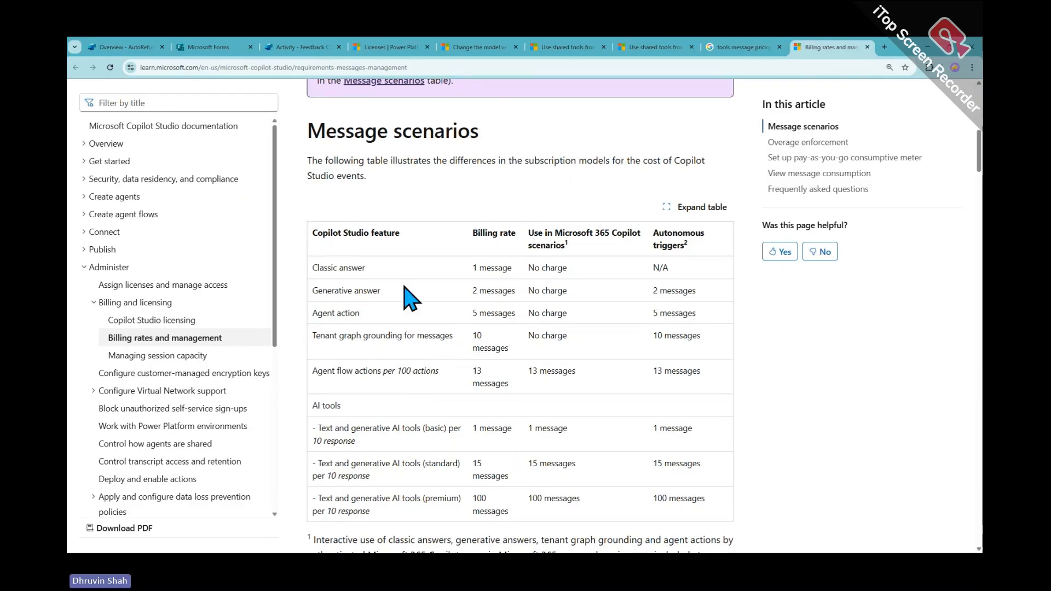
scroll(408, 299, down, 1)
scroll(408, 299, down, 8)
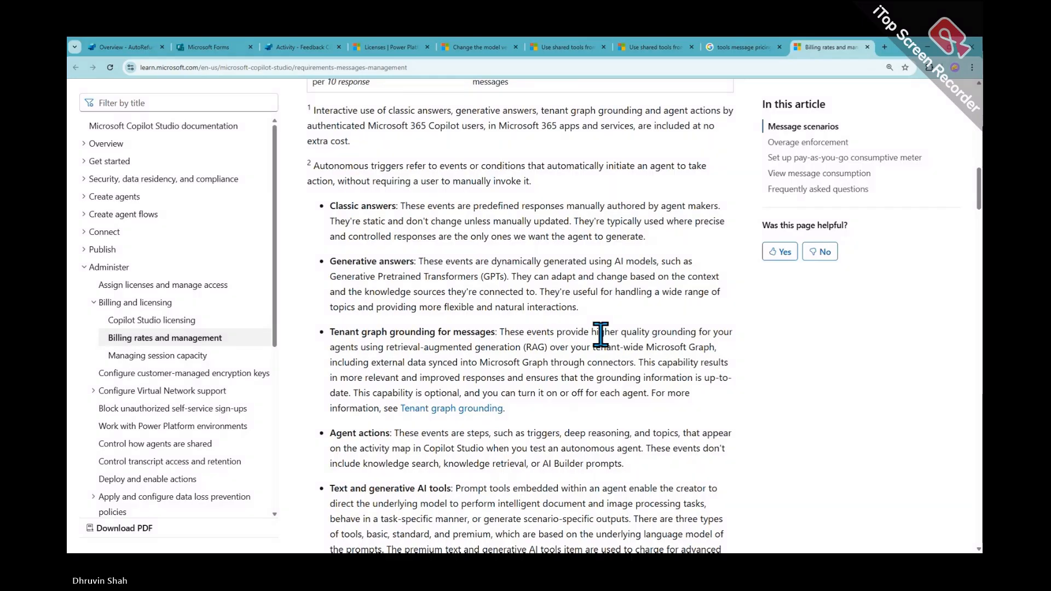
scroll(600, 335, up, 5)
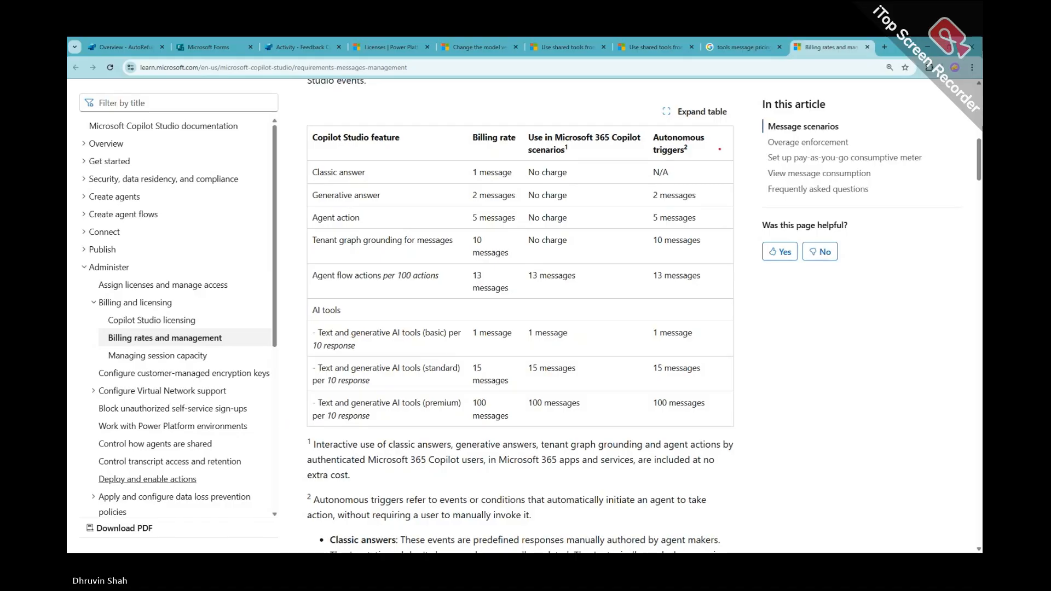
Handwrite '25,10' beside Autonomous triggers and 'M365 Copilot' above its column, circling '25,10'
mouse_move(712, 148)
mouse_down()
mouse_move(710, 167)
mouse_move(733, 174)
mouse_up()
mouse_move(745, 145)
mouse_down()
mouse_move(734, 149)
mouse_move(736, 167)
mouse_up()
mouse_move(745, 162)
mouse_down()
mouse_move(742, 173)
mouse_move(768, 154)
mouse_up()
drag(526, 101, 560, 117)
mouse_move(559, 98)
mouse_down()
mouse_move(576, 96)
mouse_move(598, 122)
mouse_move(614, 120)
mouse_up()
drag(623, 109, 626, 118)
mouse_move(630, 95)
mouse_down()
mouse_move(630, 124)
mouse_move(642, 106)
mouse_up()
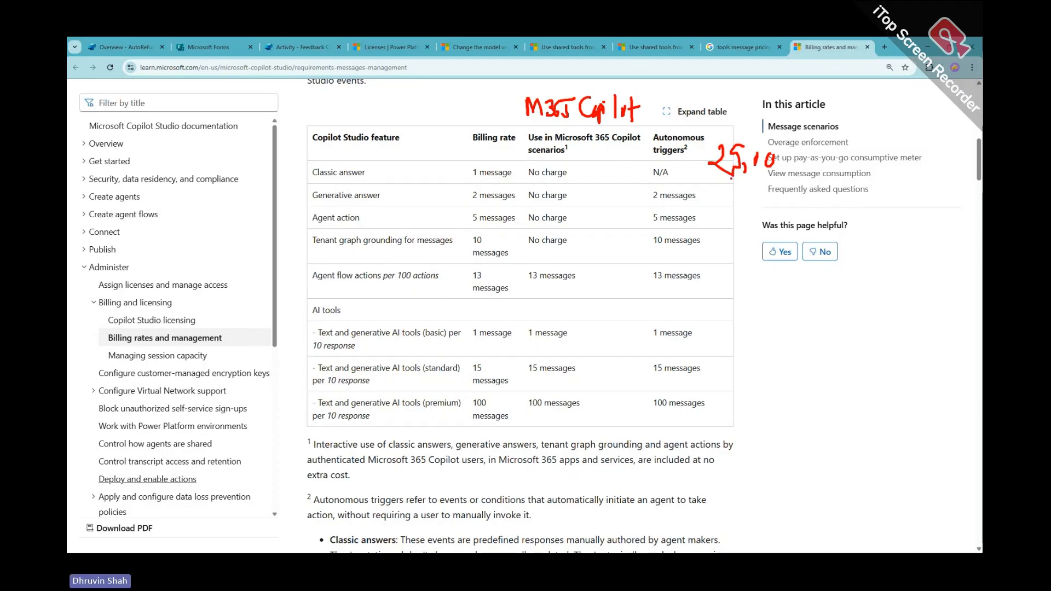
mouse_move(731, 178)
mouse_down()
mouse_move(736, 132)
mouse_move(778, 178)
mouse_up()
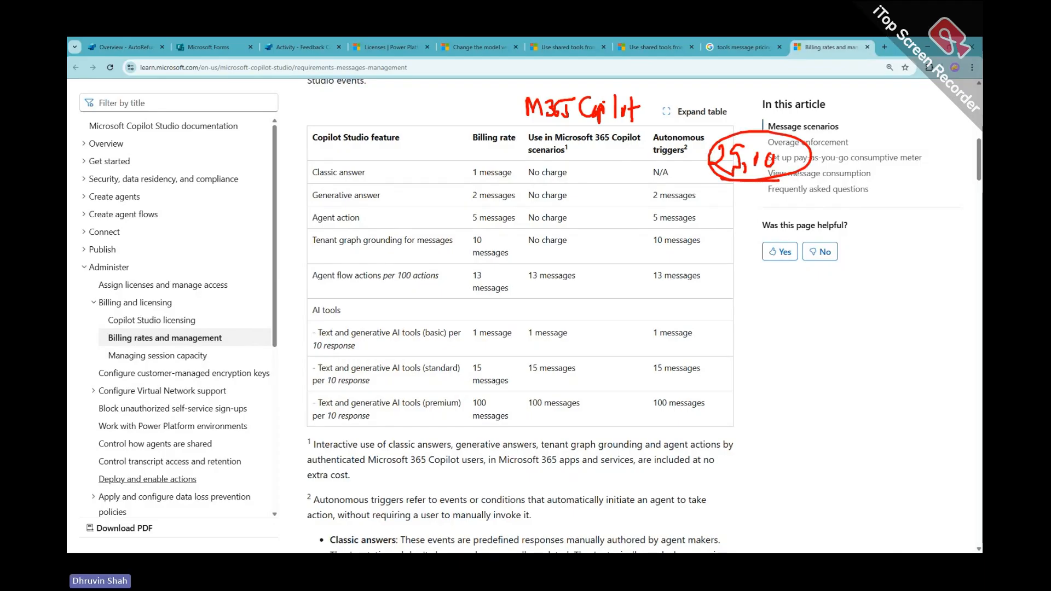
Mark the Autonomous triggers column with a line and arrows, and box the M365 Copilot no-charge cells
drag(650, 123, 639, 430)
mouse_move(749, 206)
mouse_down()
mouse_move(758, 427)
mouse_move(746, 407)
mouse_up()
mouse_move(780, 301)
mouse_down()
mouse_move(818, 301)
mouse_move(791, 331)
mouse_up()
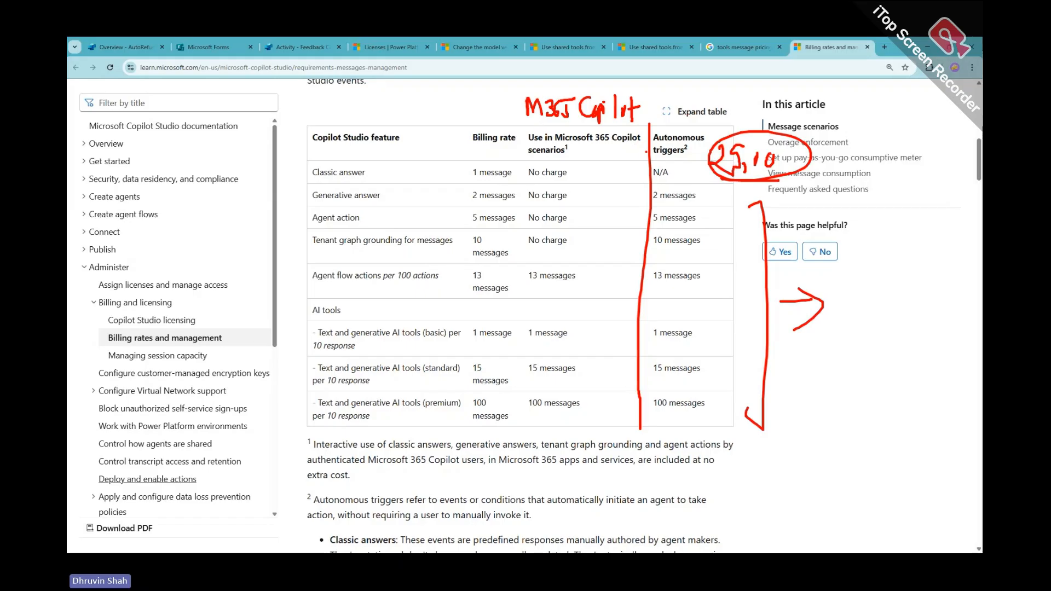
mouse_move(644, 156)
mouse_down()
mouse_move(625, 157)
mouse_move(639, 181)
mouse_up()
mouse_move(504, 114)
mouse_down()
mouse_move(607, 128)
mouse_move(514, 121)
mouse_move(556, 124)
mouse_up()
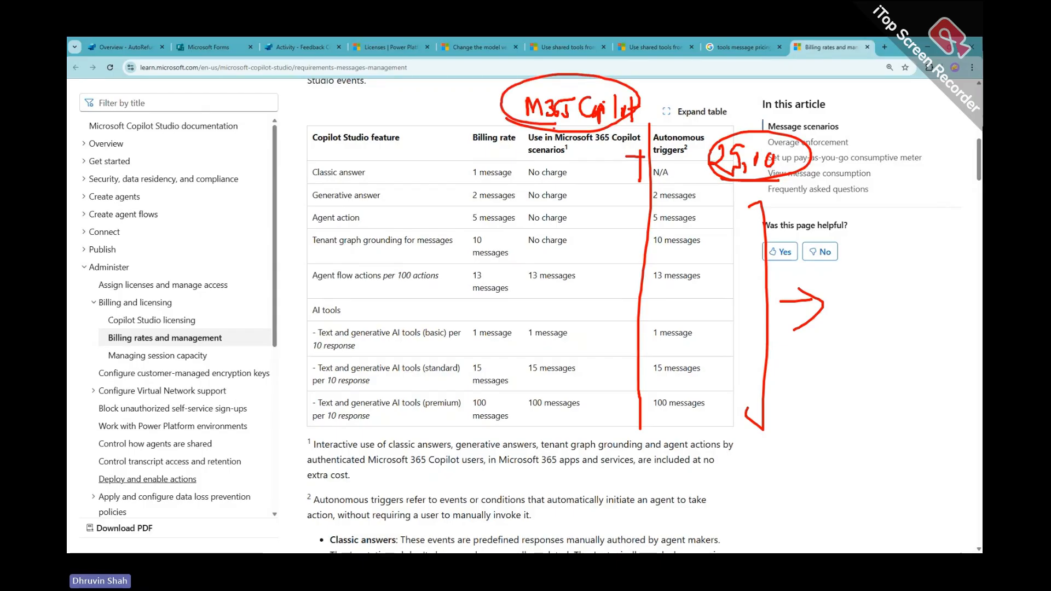
drag(469, 256, 733, 263)
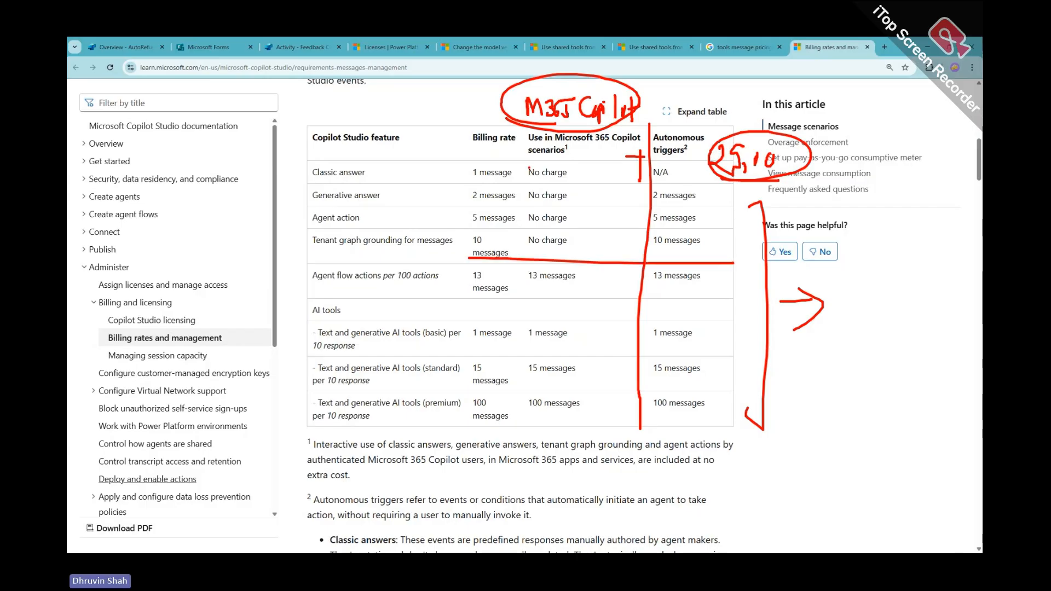
mouse_move(523, 133)
mouse_down()
mouse_move(519, 230)
mouse_move(718, 132)
mouse_move(722, 262)
mouse_move(529, 254)
mouse_move(517, 205)
mouse_up()
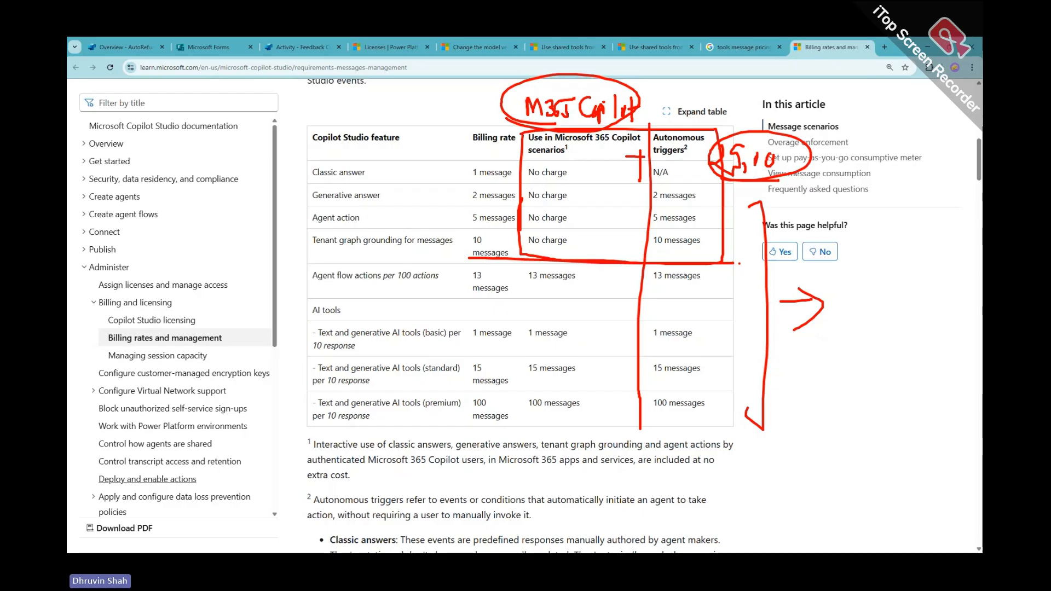
Cross out the M365 Copilot No charge cells and tick the N/A, 2, 5 and 10 autonomous rates
drag(428, 96, 437, 112)
mouse_move(448, 99)
mouse_down()
mouse_move(441, 109)
mouse_move(471, 101)
mouse_move(471, 120)
mouse_move(445, 112)
mouse_up()
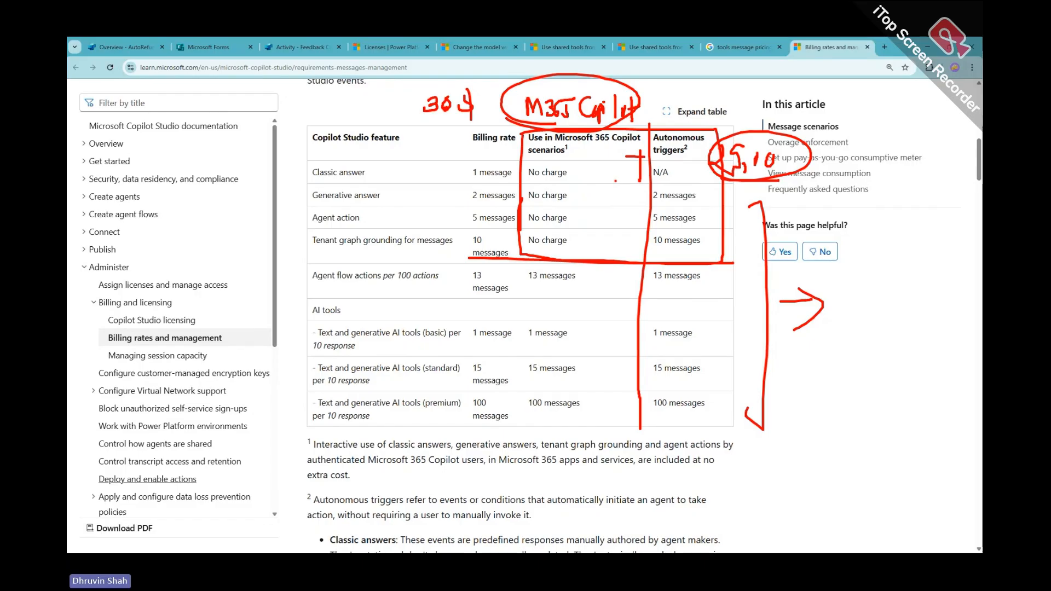
drag(594, 162, 534, 241)
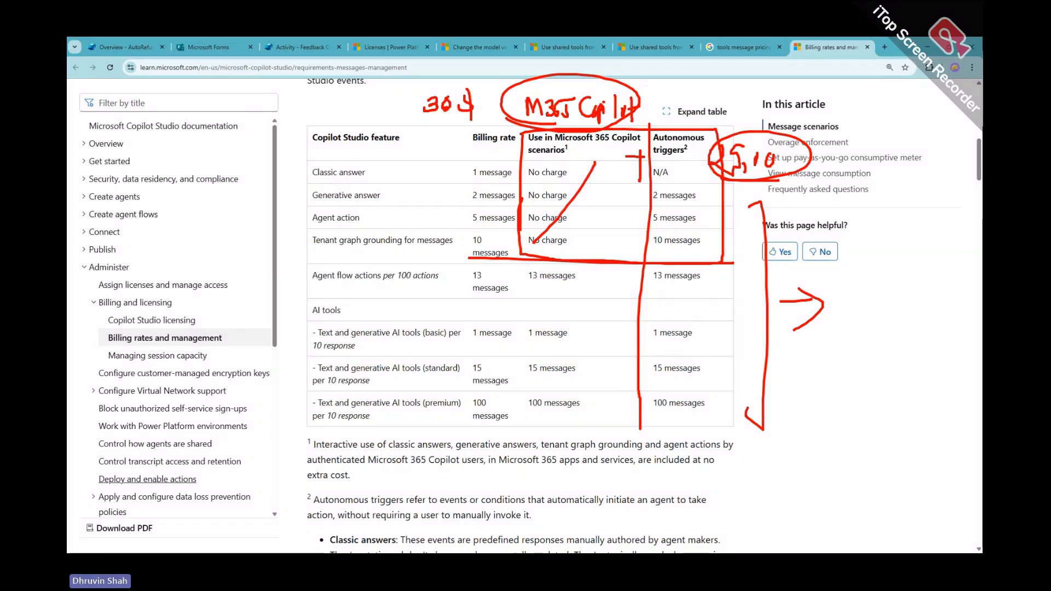
drag(548, 158, 600, 245)
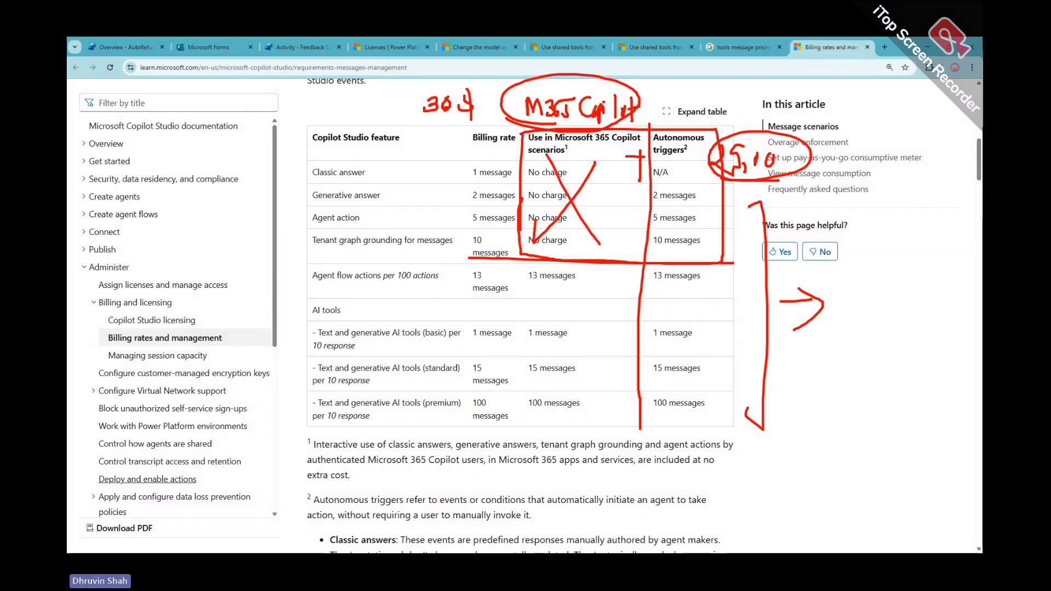
mouse_move(685, 172)
mouse_down()
mouse_move(698, 169)
mouse_move(705, 202)
mouse_up()
drag(707, 219, 708, 243)
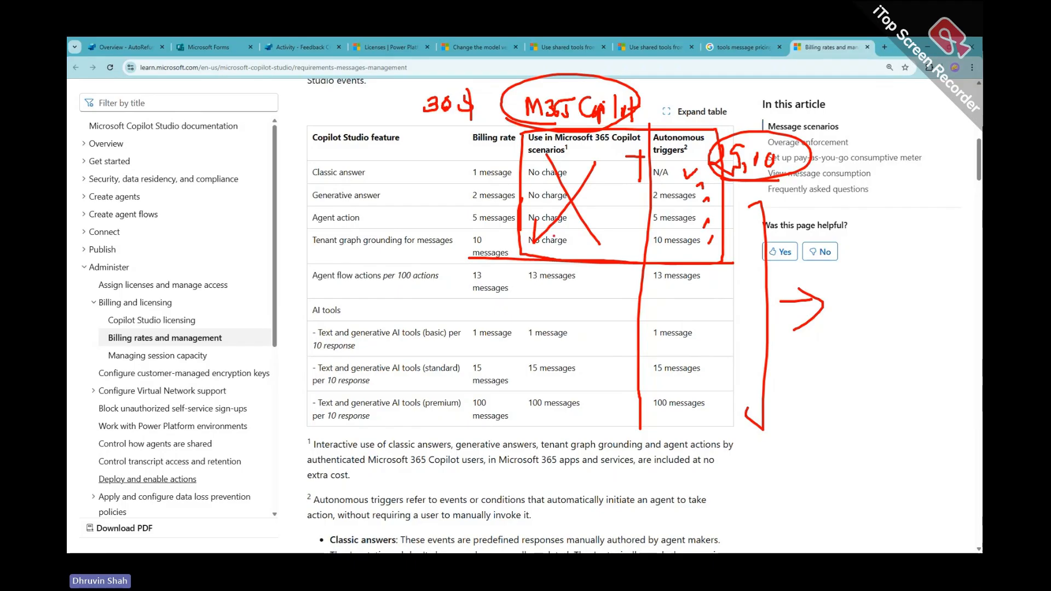
drag(528, 254, 586, 250)
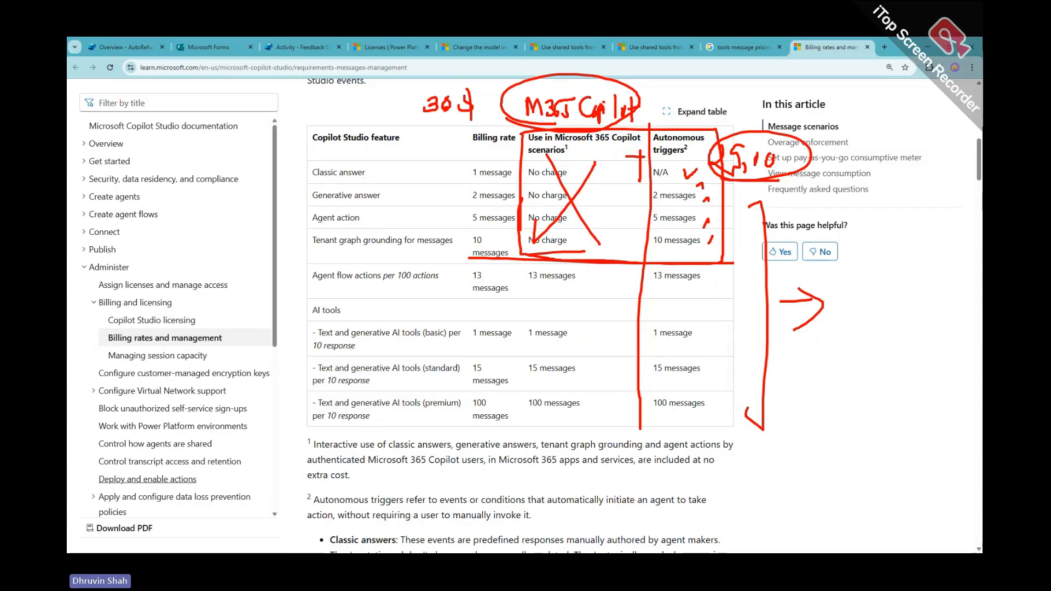
mouse_move(587, 268)
mouse_down()
mouse_move(599, 299)
mouse_move(596, 412)
mouse_move(579, 420)
mouse_up()
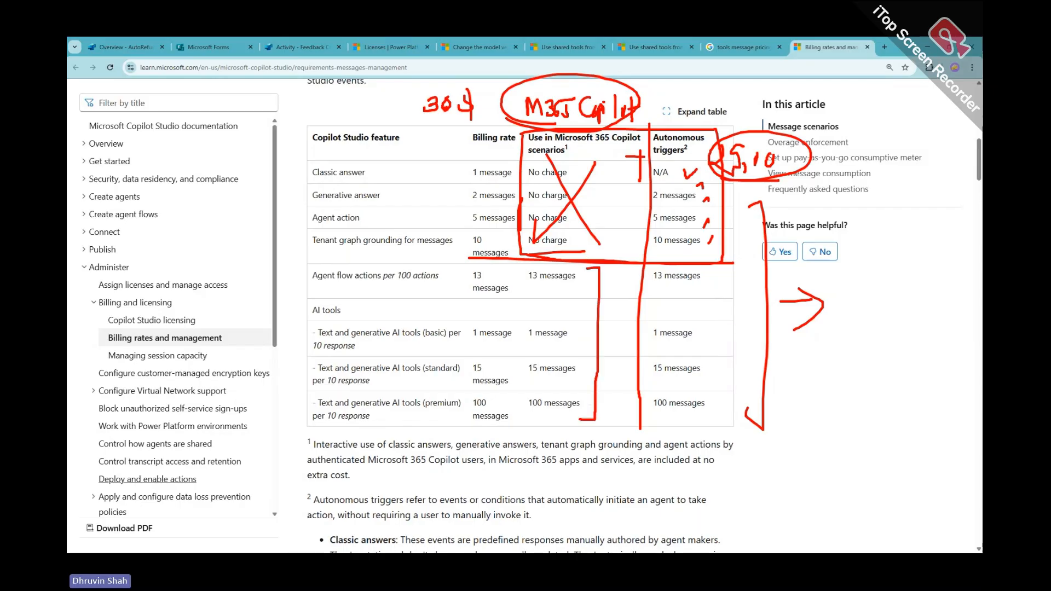
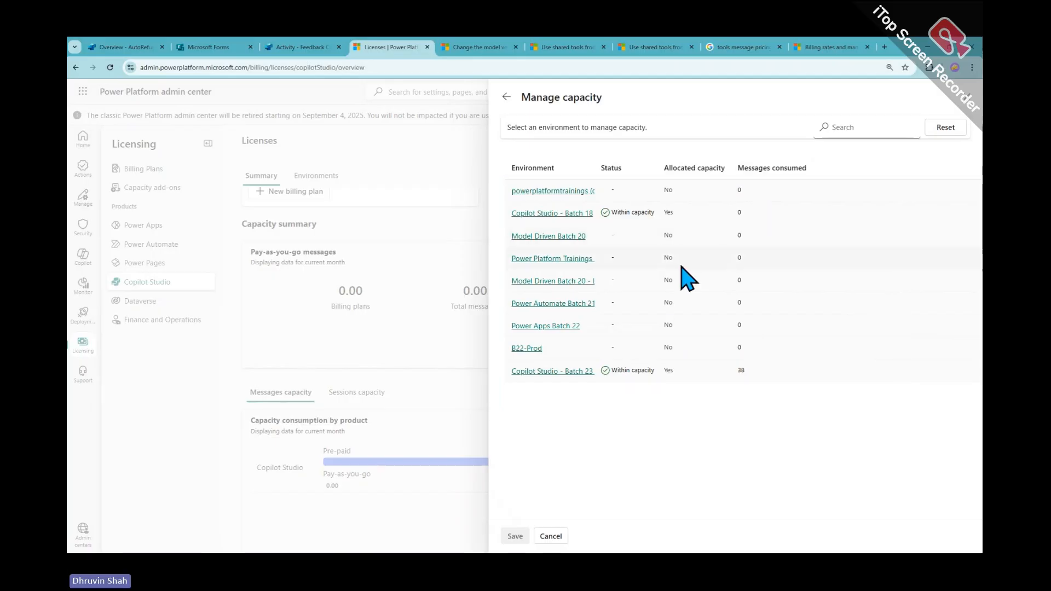
Close the Manage capacity panel and show the Copilot Studio licenses summary: 25,000 purchased, 12,000 assigned
click(968, 98)
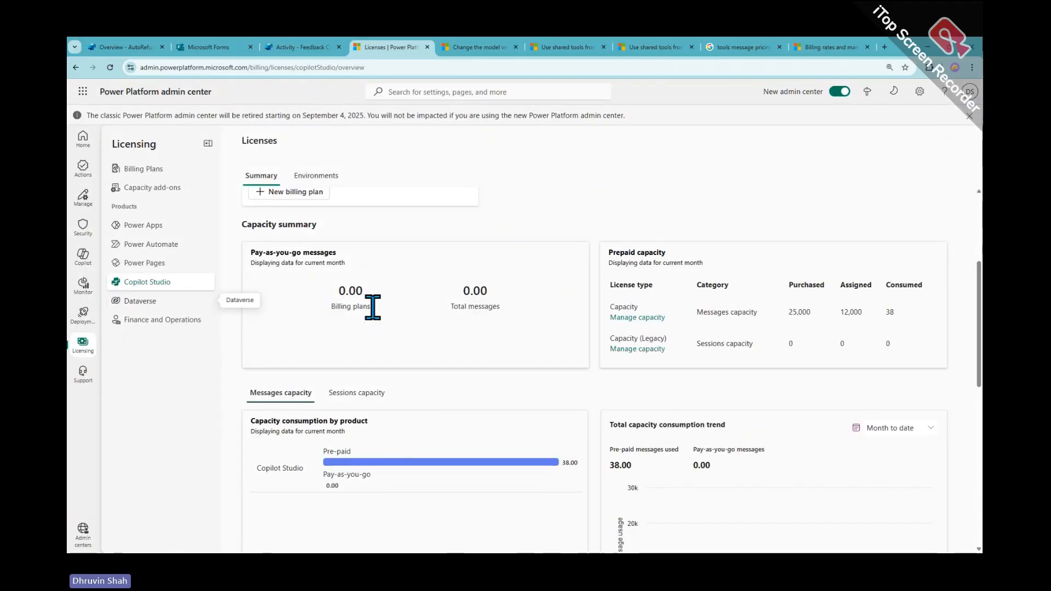
scroll(296, 210, up, 4)
click(315, 175)
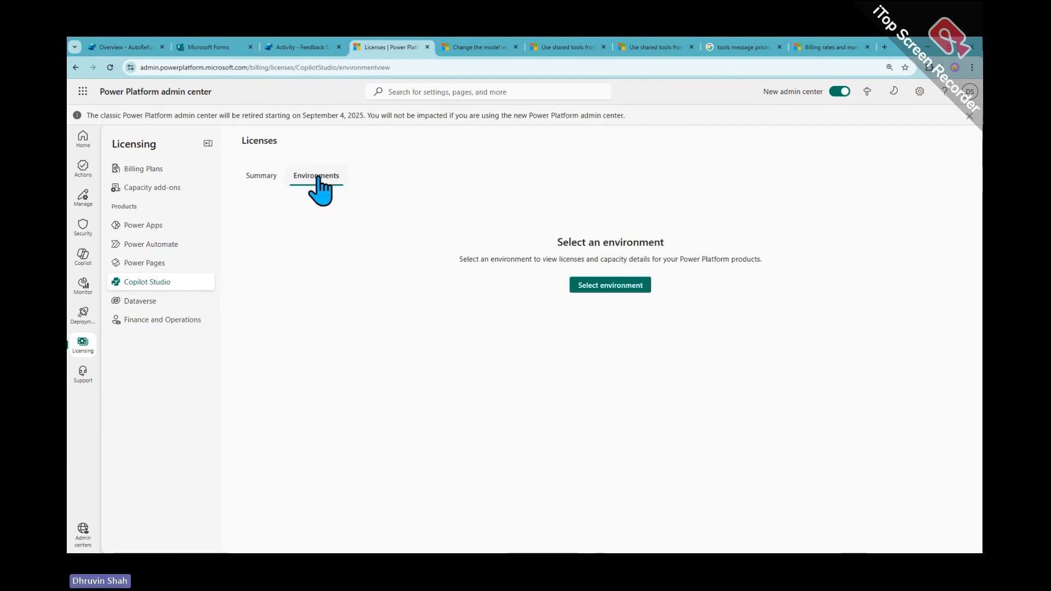
click(168, 283)
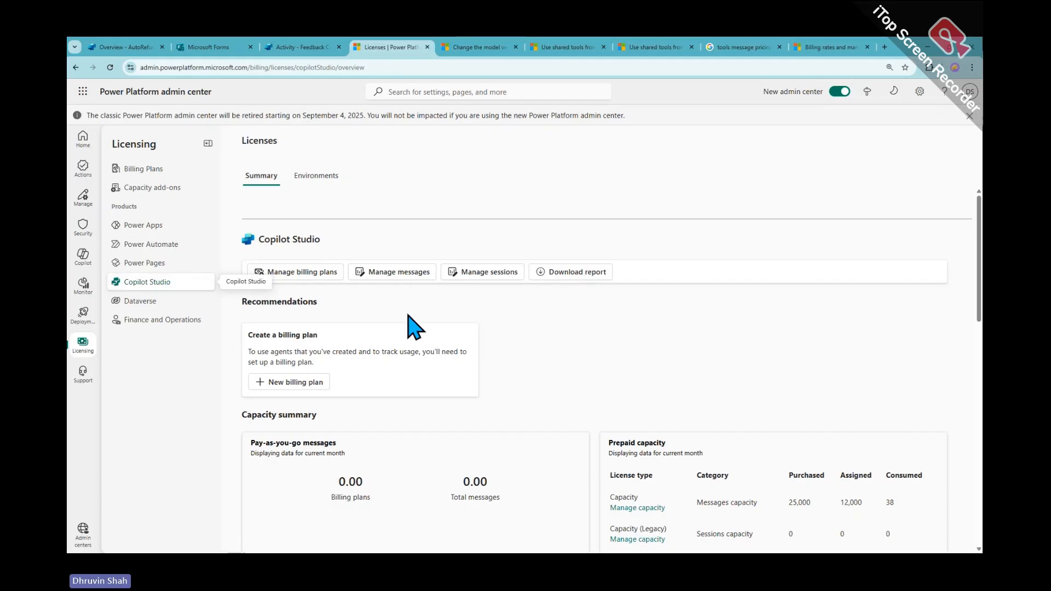
Scroll to the messages capacity charts showing 38 pre-paid and 0 pay-as-you-go messages used
scroll(661, 395, down, 3)
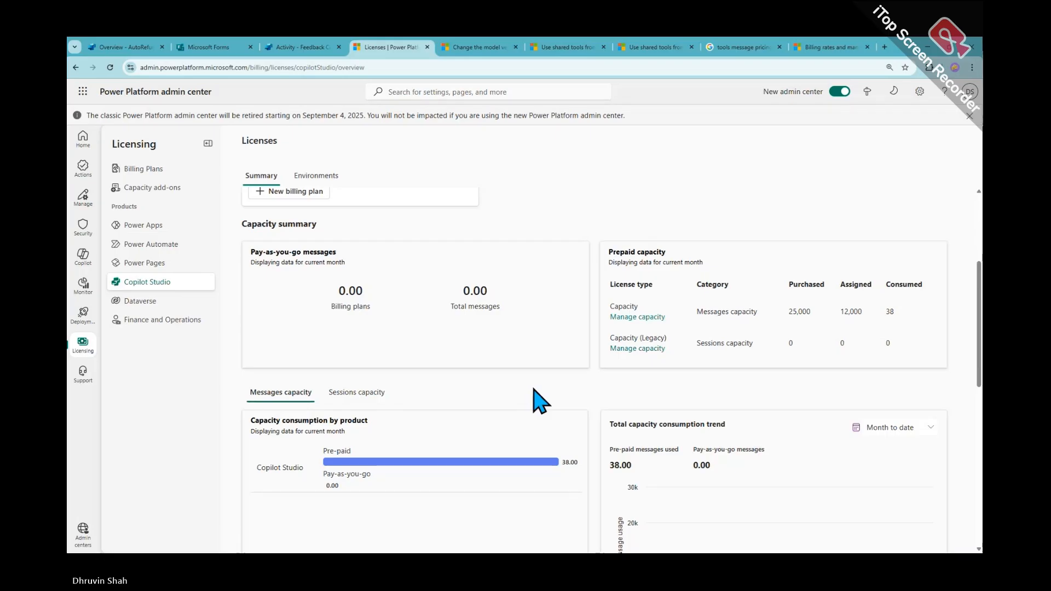
Move past the model-version and shared tools articles to the Billing rates and management article
click(481, 49)
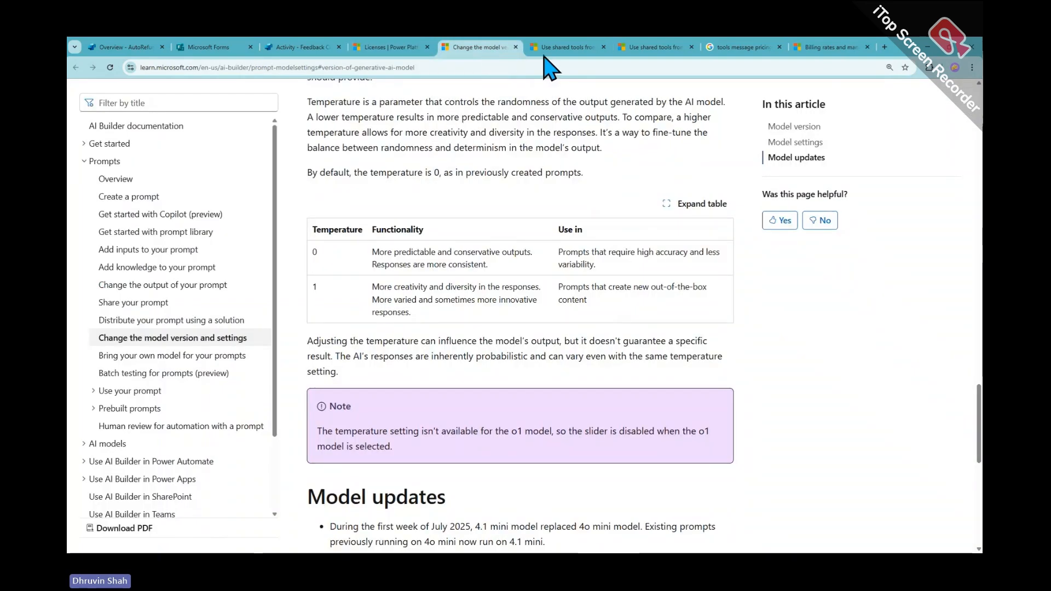
scroll(675, 350, up, 3)
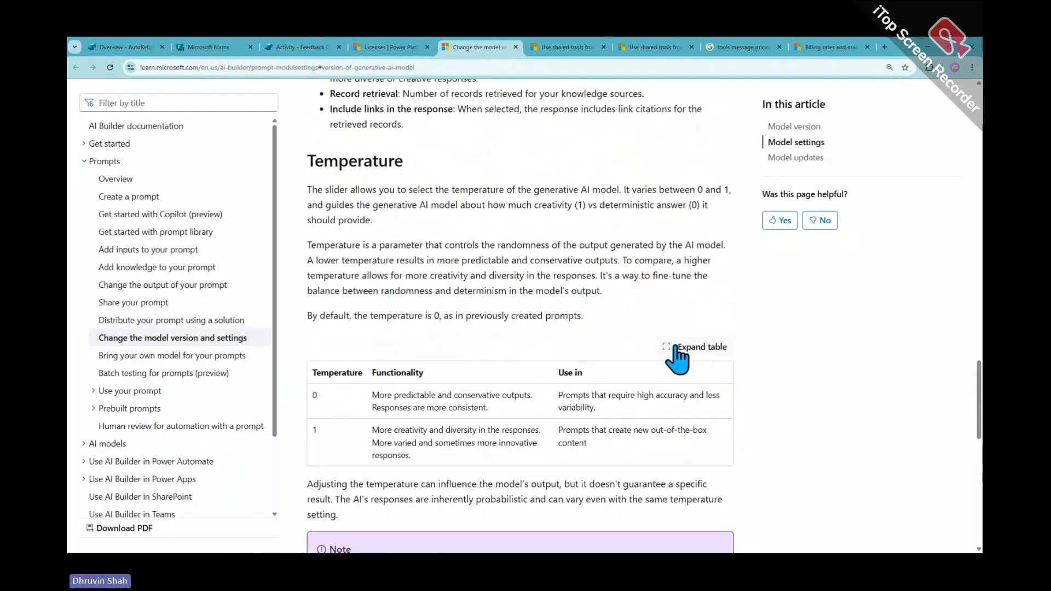
click(569, 47)
click(646, 49)
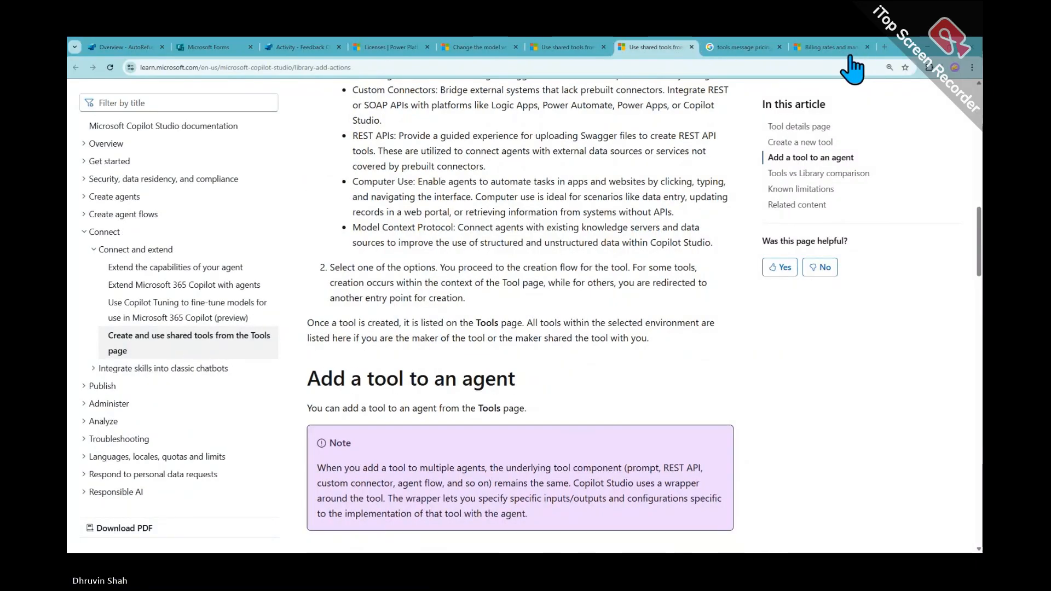
click(829, 47)
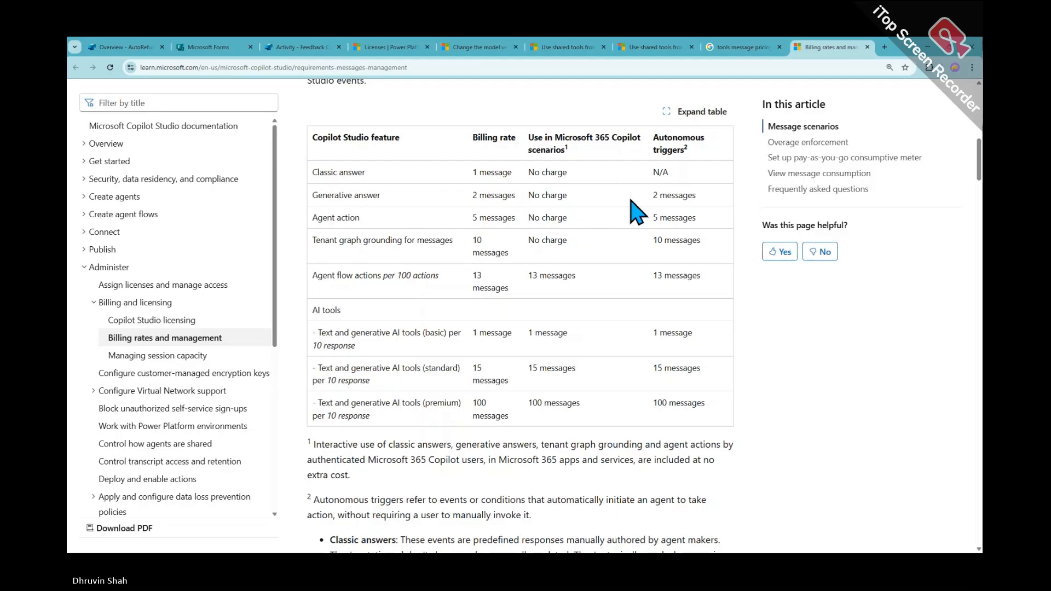
Box and divide the M365 Copilot and Autonomous triggers columns, noting 25K and 30$
drag(521, 110, 729, 440)
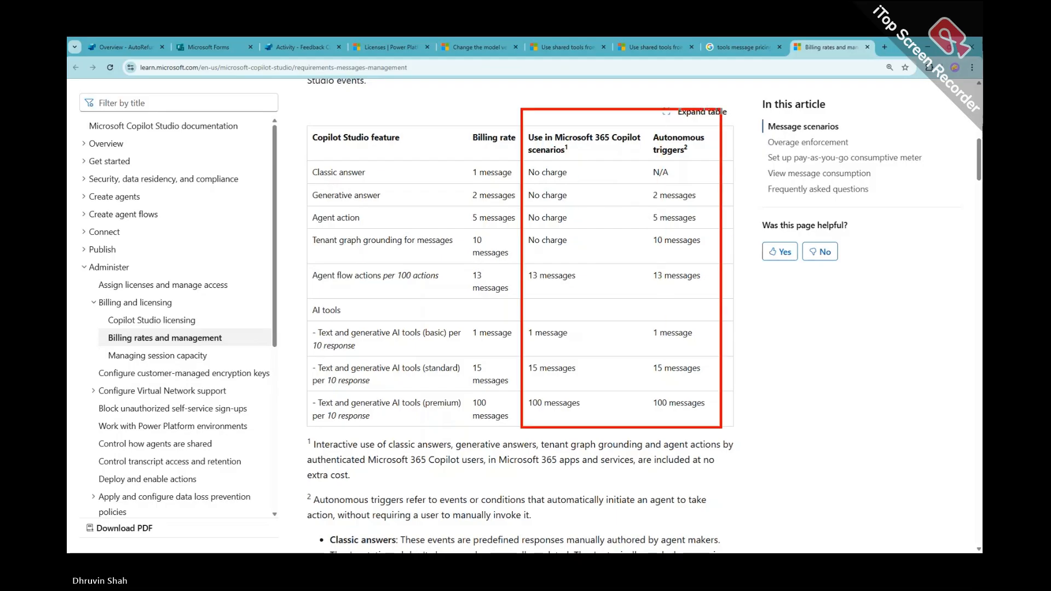
drag(643, 113, 642, 438)
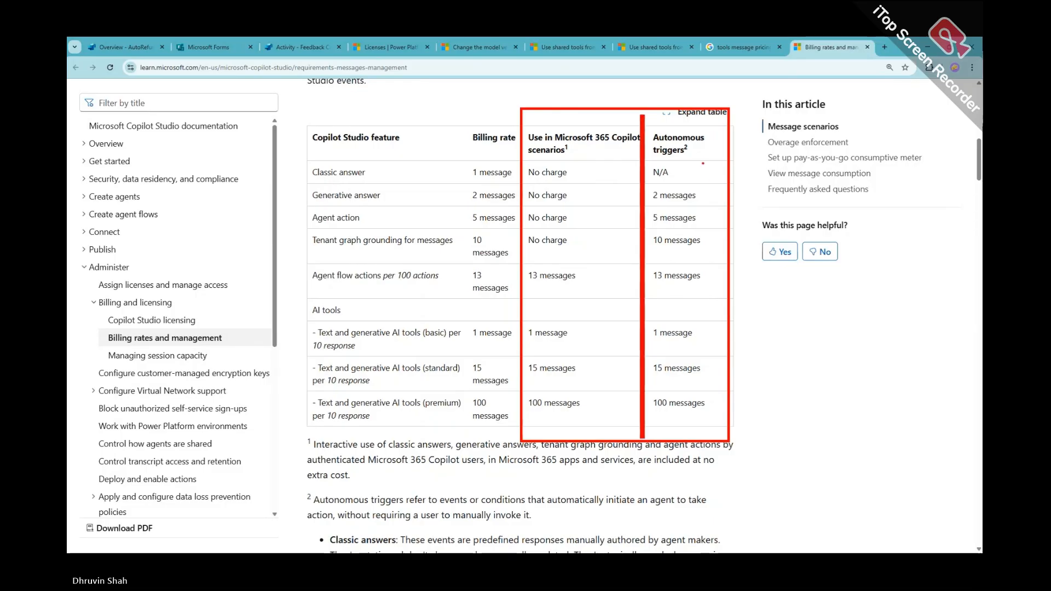
drag(701, 159, 716, 179)
mouse_move(740, 149)
mouse_down()
mouse_move(742, 183)
mouse_move(754, 175)
mouse_up()
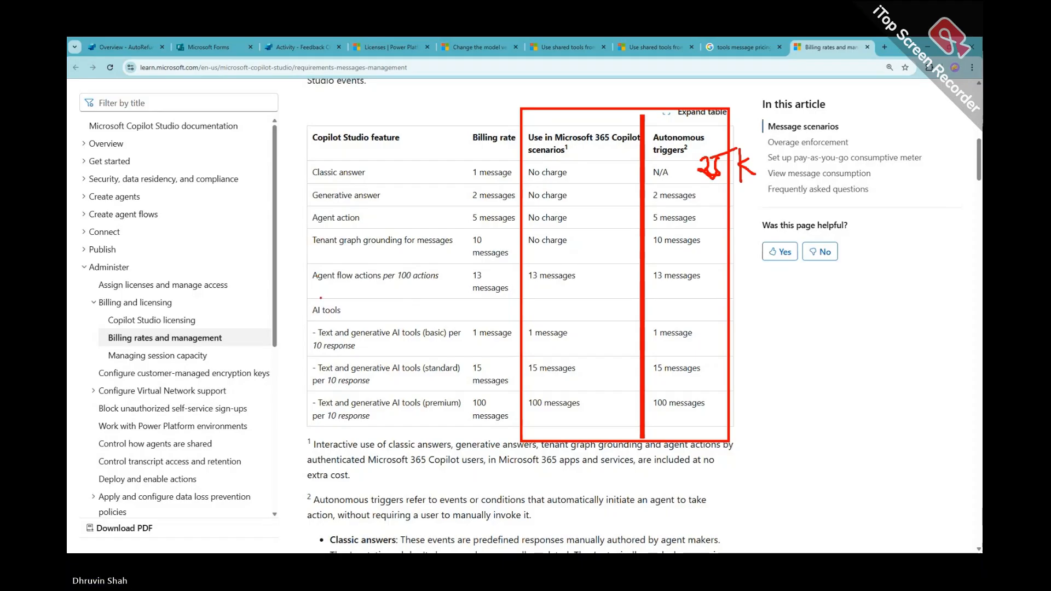
drag(306, 262, 726, 267)
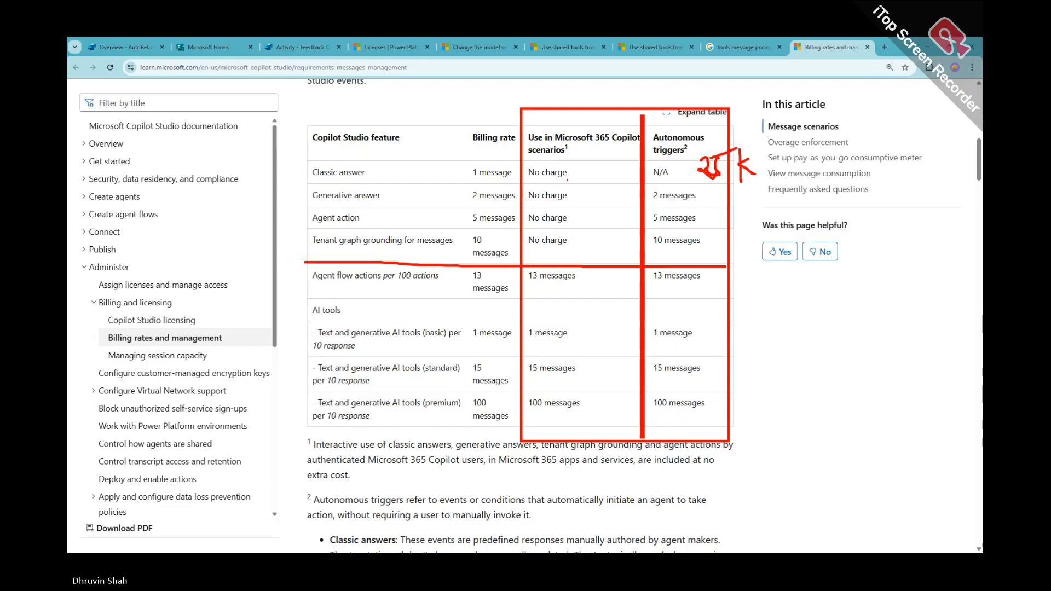
drag(599, 166, 617, 194)
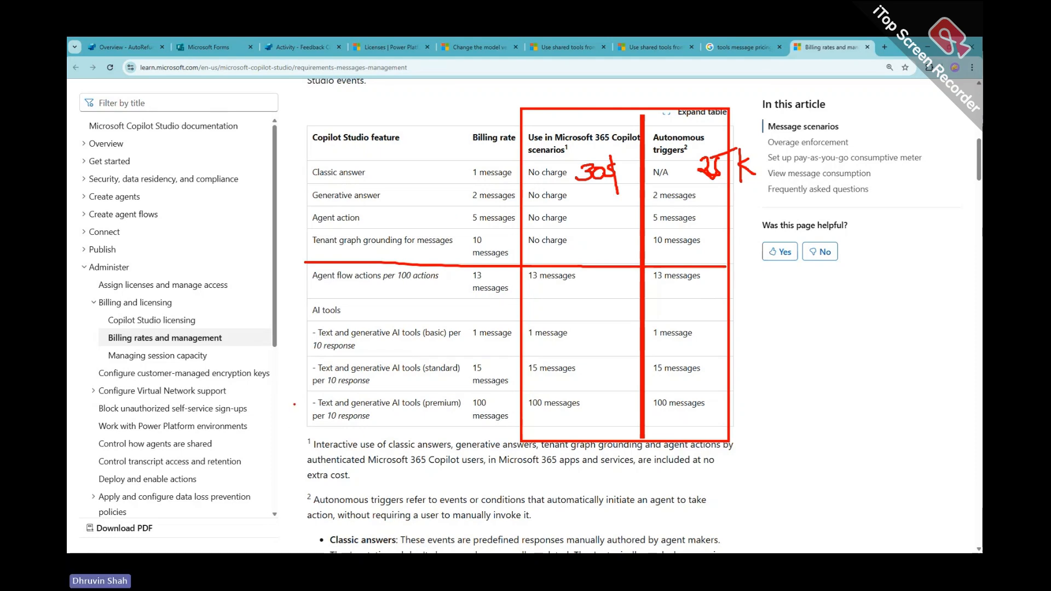
Tick the premium AI tools row, circle 25K, and underline the 13, 1 and standard-tool costs
drag(288, 405, 338, 402)
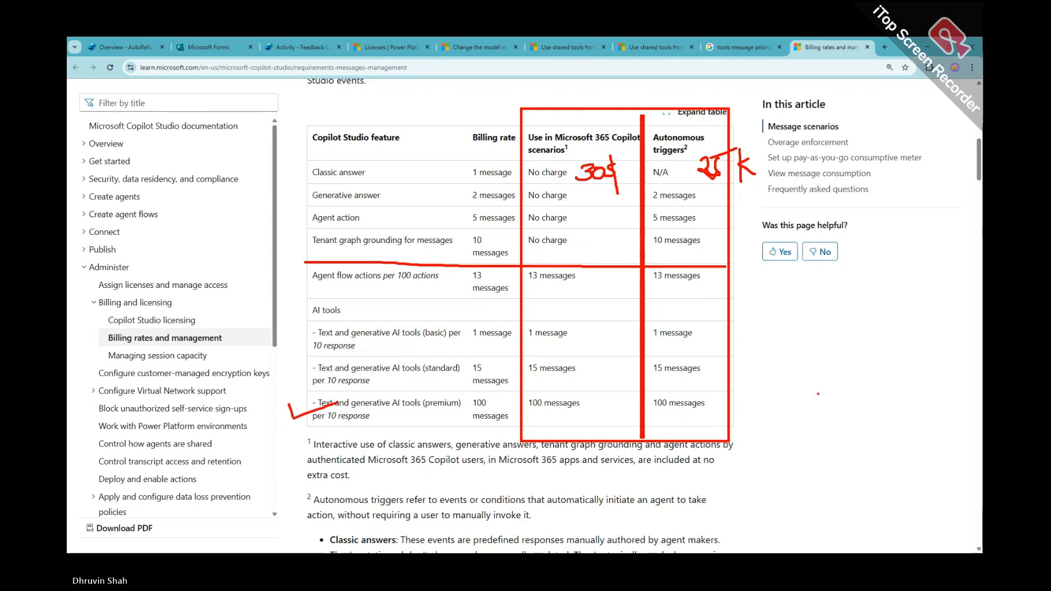
mouse_move(734, 403)
mouse_down()
mouse_move(798, 404)
mouse_move(771, 422)
mouse_up()
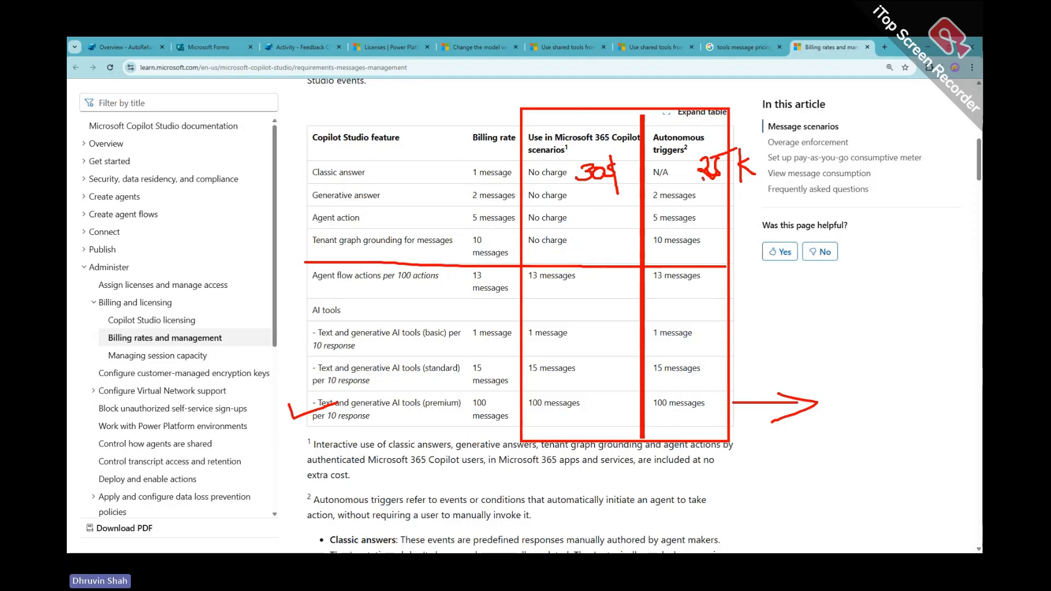
mouse_move(750, 138)
mouse_down()
mouse_move(715, 147)
mouse_move(717, 175)
mouse_up()
drag(566, 142, 631, 142)
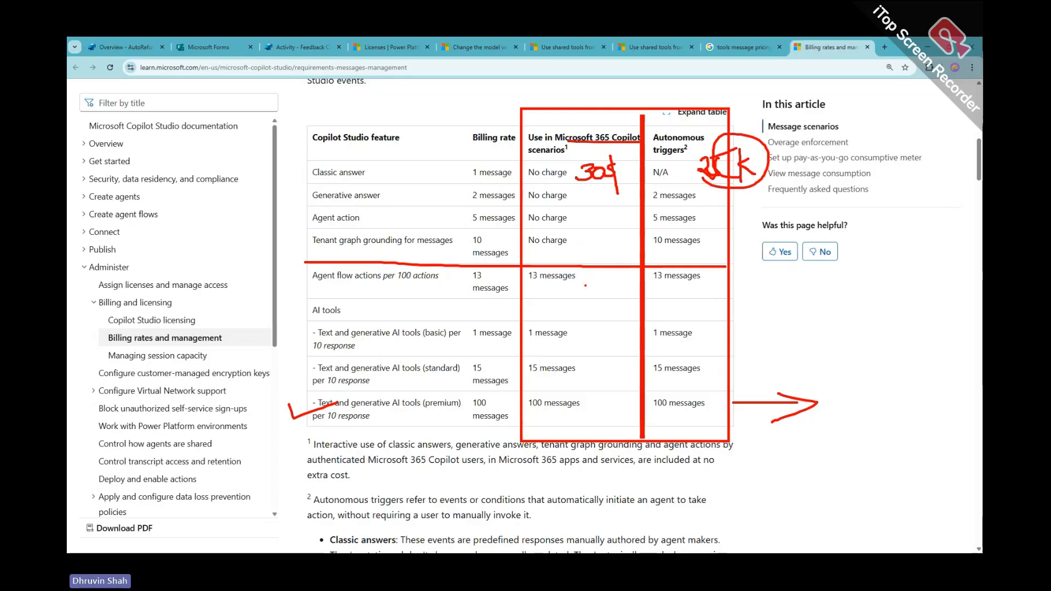
drag(536, 284, 593, 283)
drag(689, 290, 723, 289)
drag(552, 345, 594, 343)
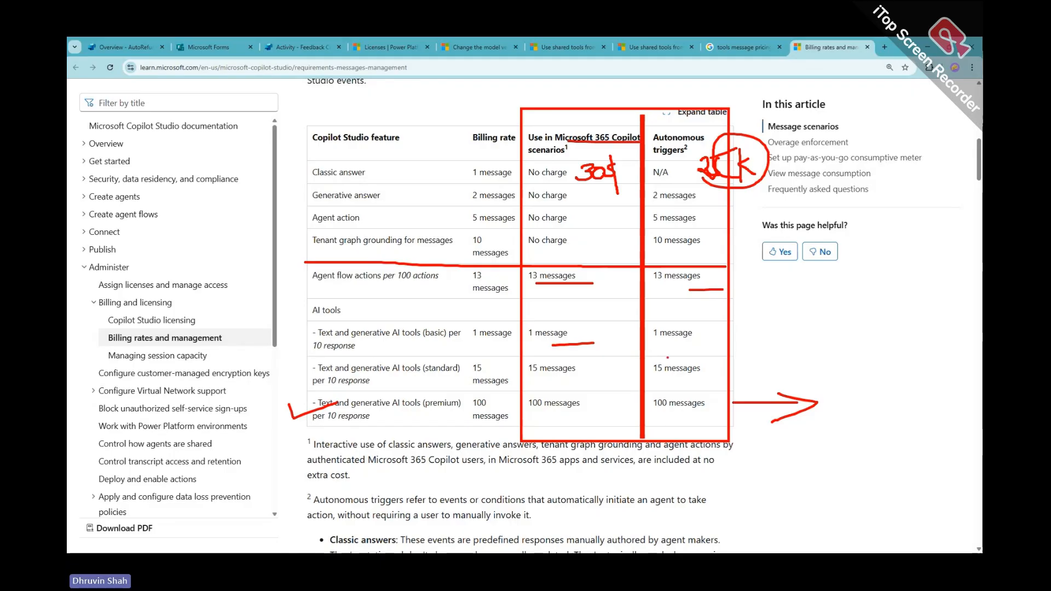
drag(669, 356, 696, 354)
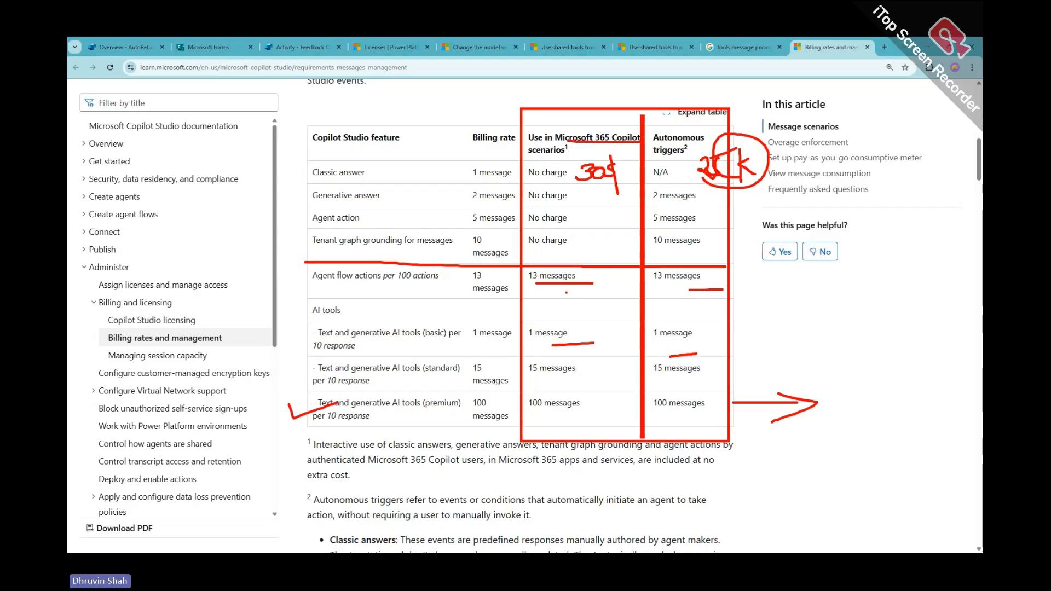
drag(551, 272, 549, 420)
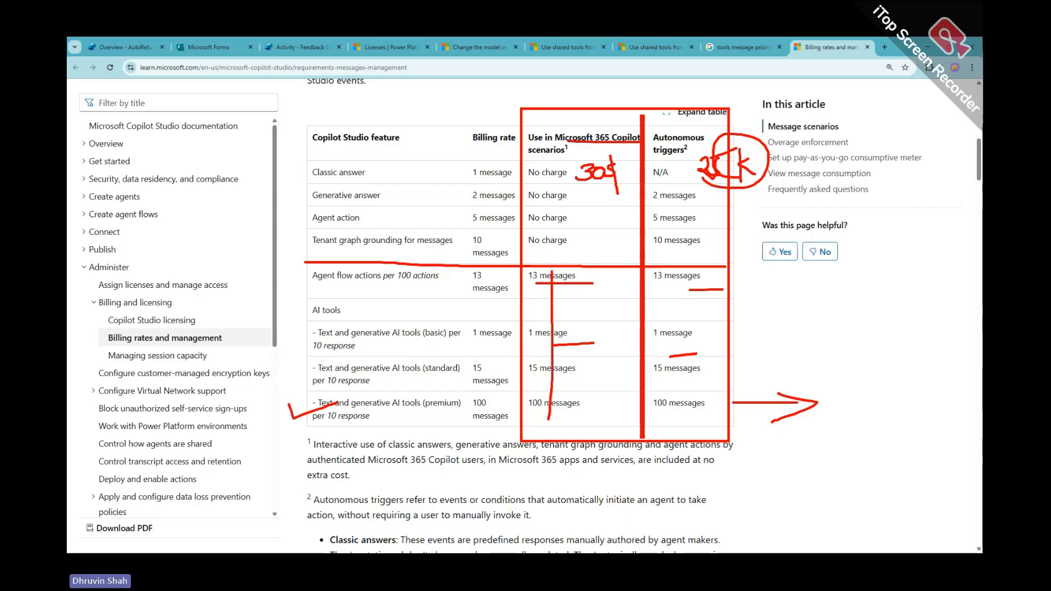
Mark the Microsoft 365 Copilot column with lines and a bracket, circling both column headers
drag(576, 273, 559, 423)
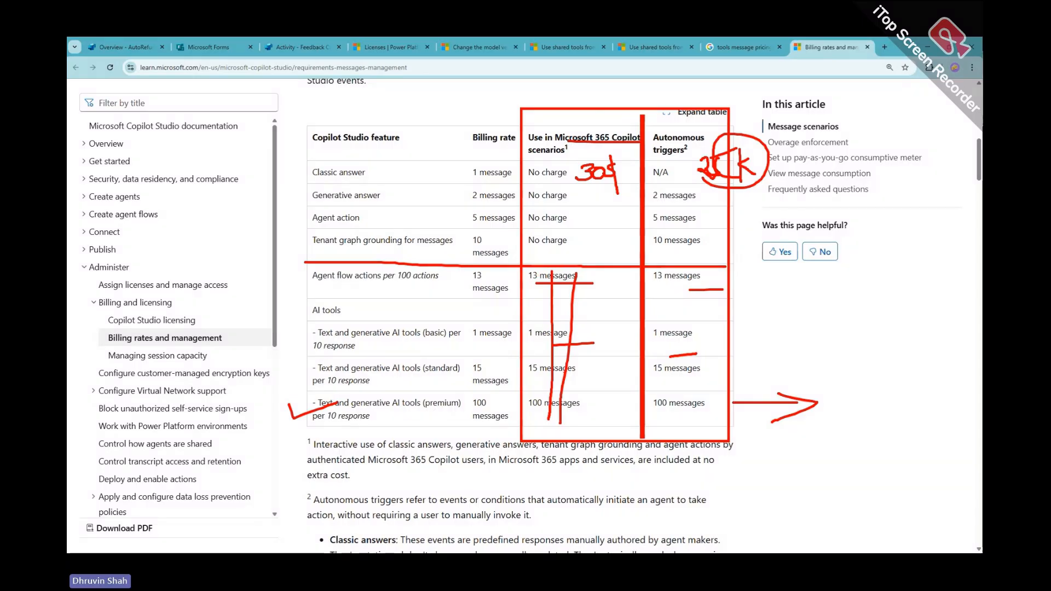
mouse_move(577, 146)
mouse_down()
mouse_move(552, 131)
mouse_move(634, 140)
mouse_up()
mouse_move(607, 261)
mouse_down()
mouse_move(613, 314)
mouse_move(581, 459)
mouse_move(546, 425)
mouse_up()
mouse_move(729, 299)
mouse_down()
mouse_move(768, 296)
mouse_move(734, 322)
mouse_up()
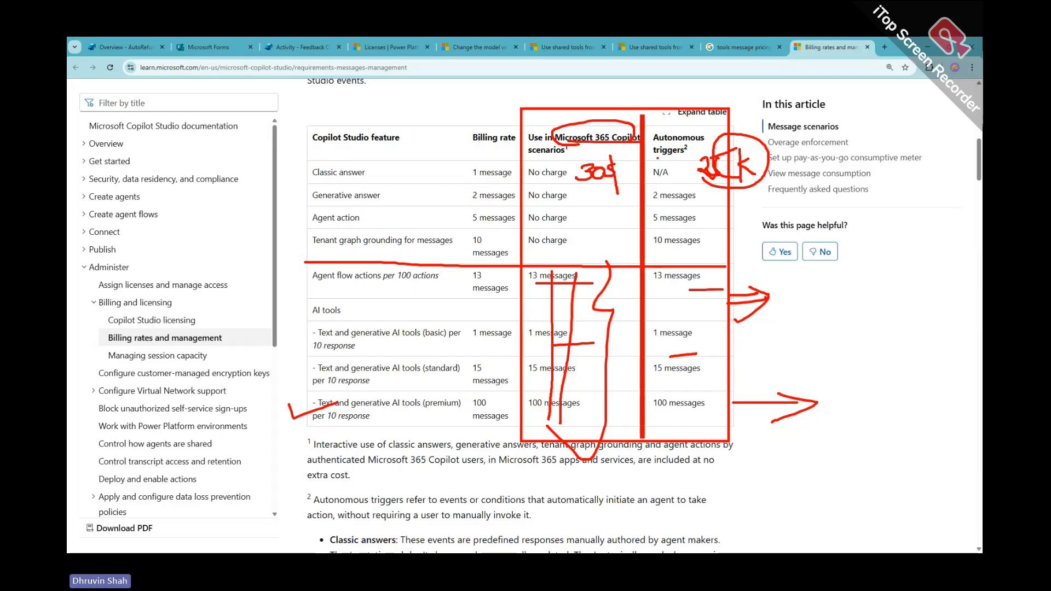
mouse_move(669, 159)
mouse_down()
mouse_move(641, 139)
mouse_move(665, 161)
mouse_up()
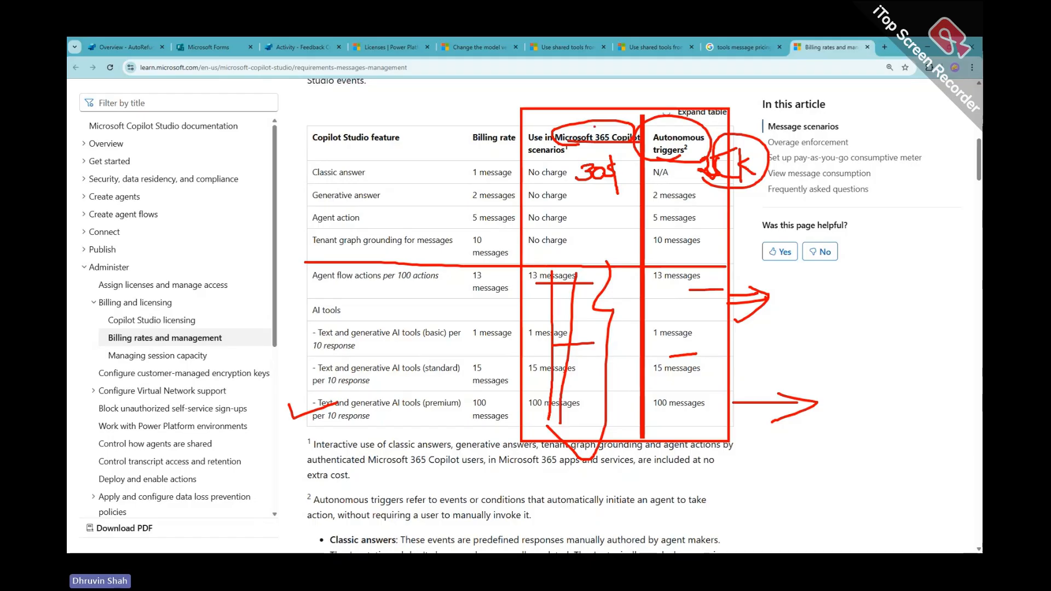
Write 'M365' and 'Copilot Studio' beside the table, then clear all the red ink
mouse_move(431, 101)
mouse_down()
mouse_move(429, 115)
mouse_move(454, 111)
mouse_up()
mouse_move(480, 90)
mouse_down()
mouse_move(471, 104)
mouse_move(485, 112)
mouse_move(507, 92)
mouse_up()
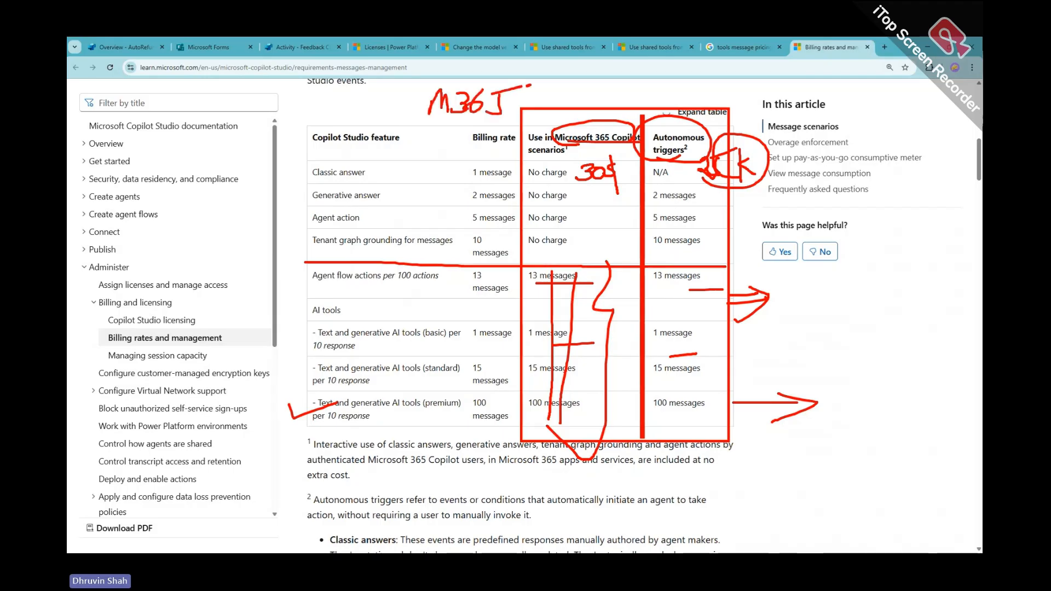
mouse_move(421, 128)
mouse_down()
mouse_move(483, 128)
mouse_move(519, 86)
mouse_move(471, 137)
mouse_up()
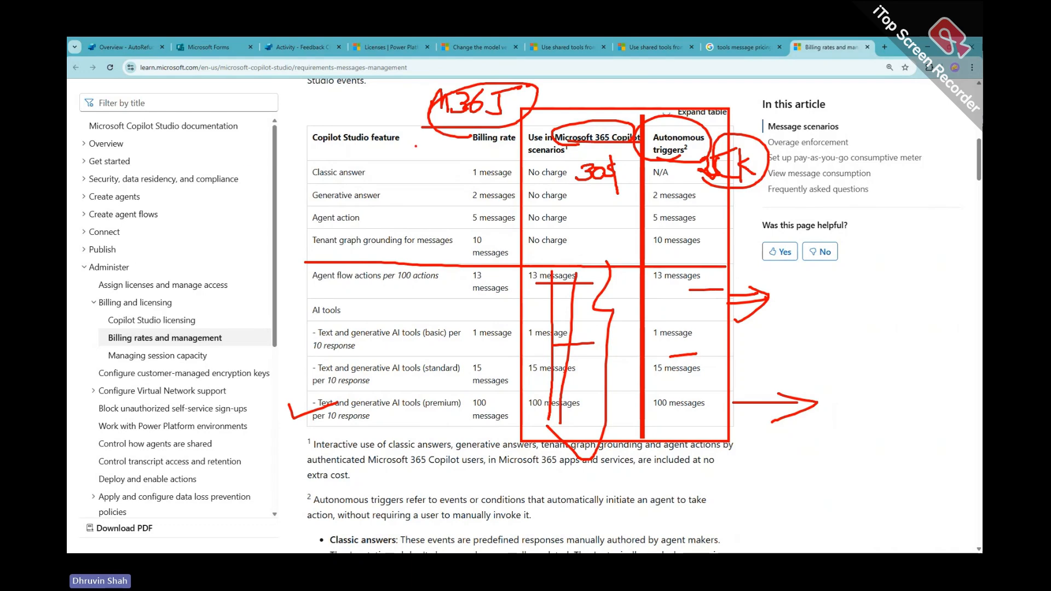
drag(283, 147, 280, 191)
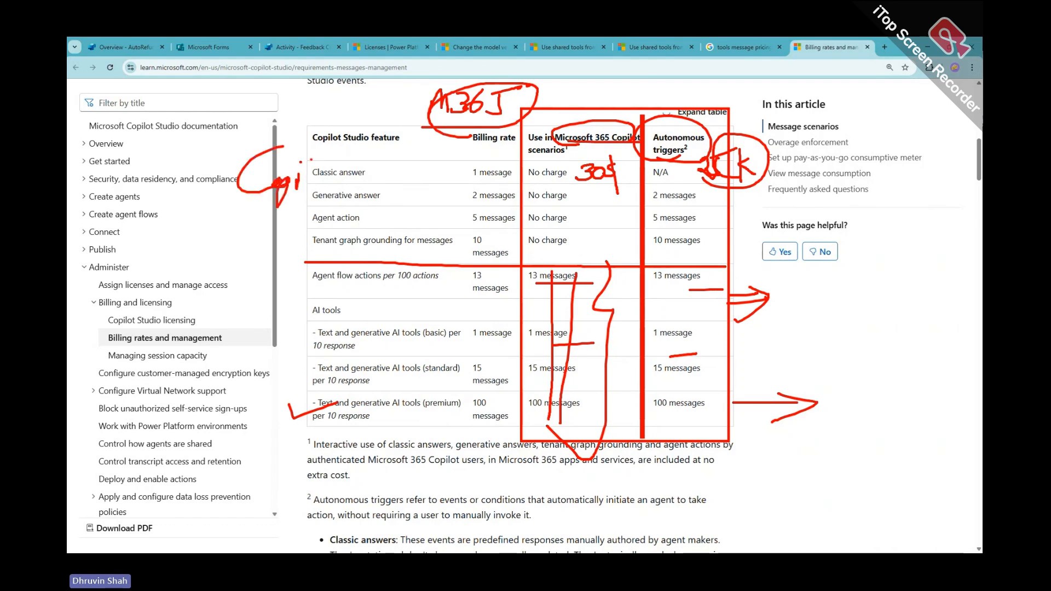
drag(317, 158, 320, 189)
drag(331, 174, 345, 199)
drag(333, 176, 377, 184)
mouse_move(402, 162)
mouse_down()
mouse_move(404, 187)
mouse_move(420, 172)
mouse_move(429, 182)
mouse_up()
mouse_move(436, 166)
mouse_down()
mouse_move(436, 190)
mouse_move(468, 179)
mouse_up()
drag(263, 213, 392, 205)
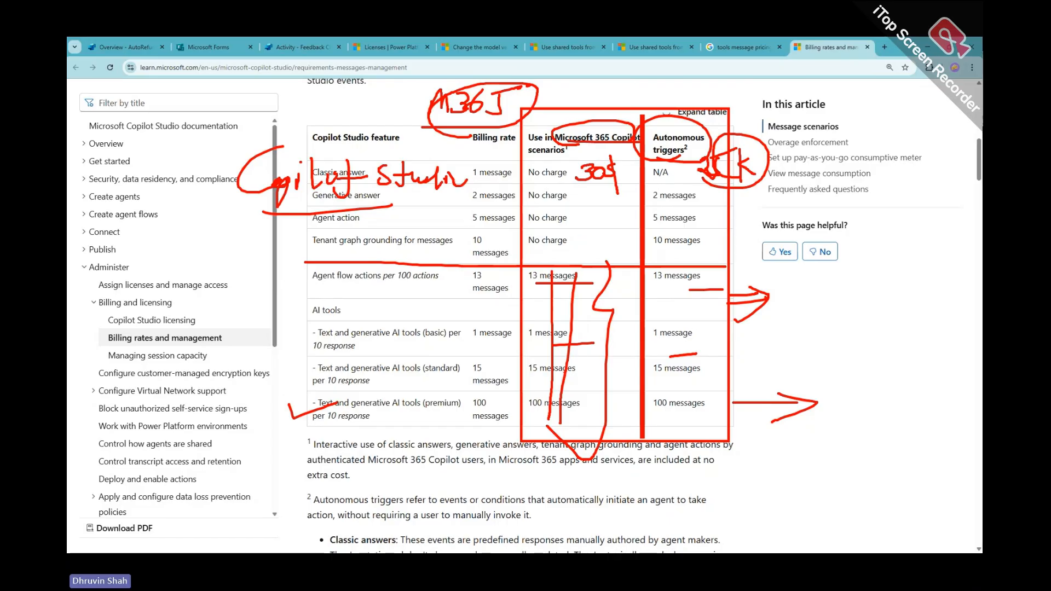
key(Escape)
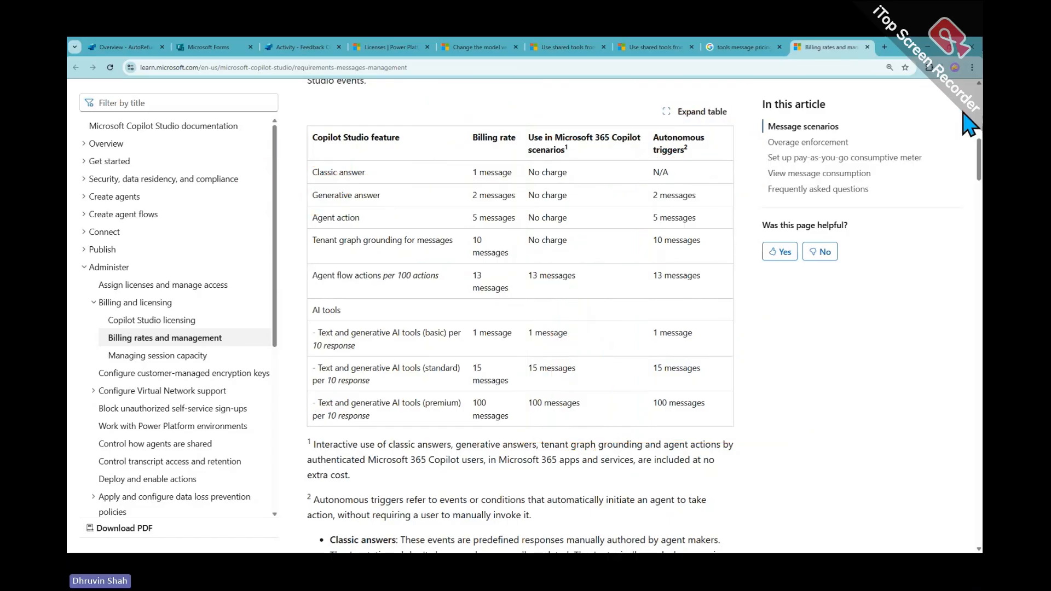
Open a new window in another Chrome profile and go to the Copilot website via 'cop'
click(955, 67)
scroll(841, 426, down, 5)
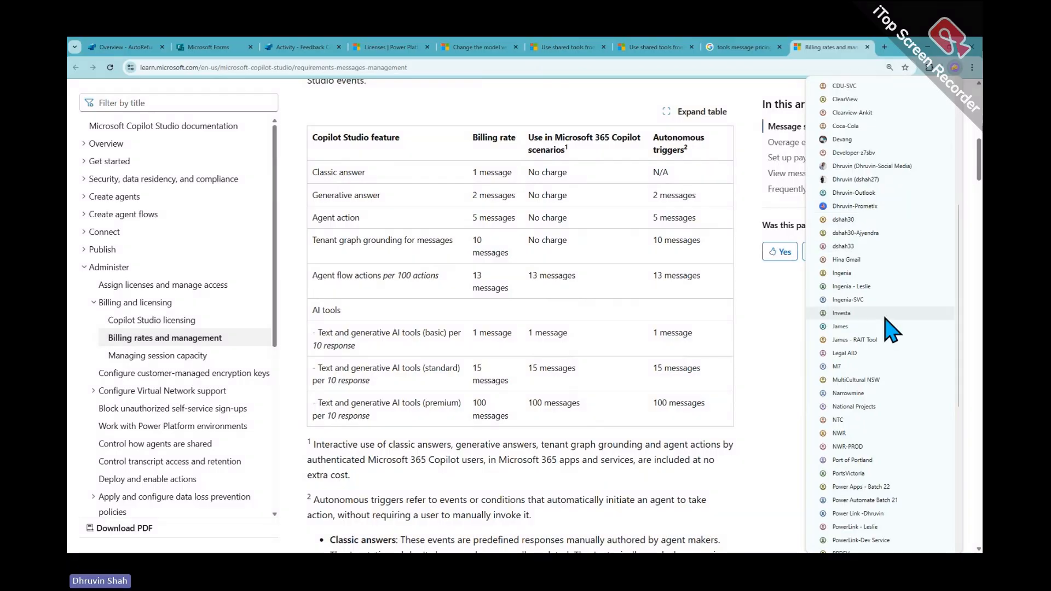
scroll(878, 351, down, 6)
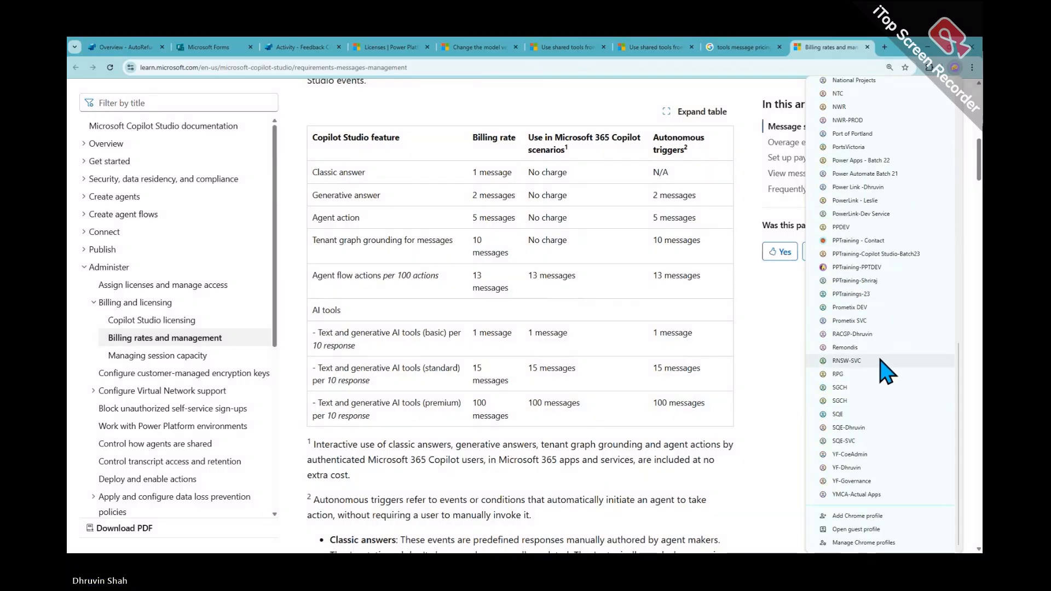
click(882, 320)
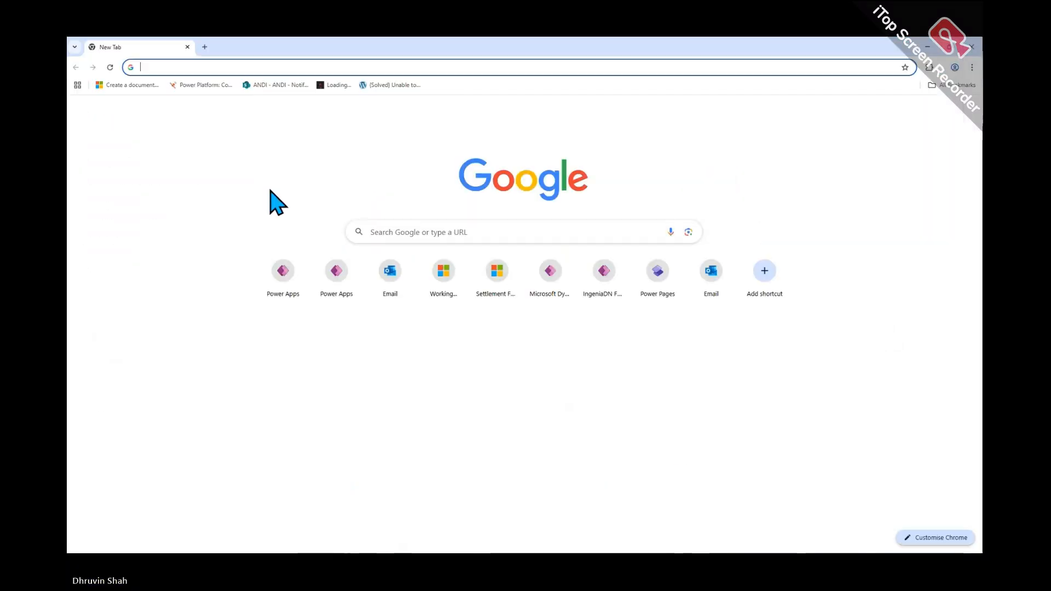
text(cop)
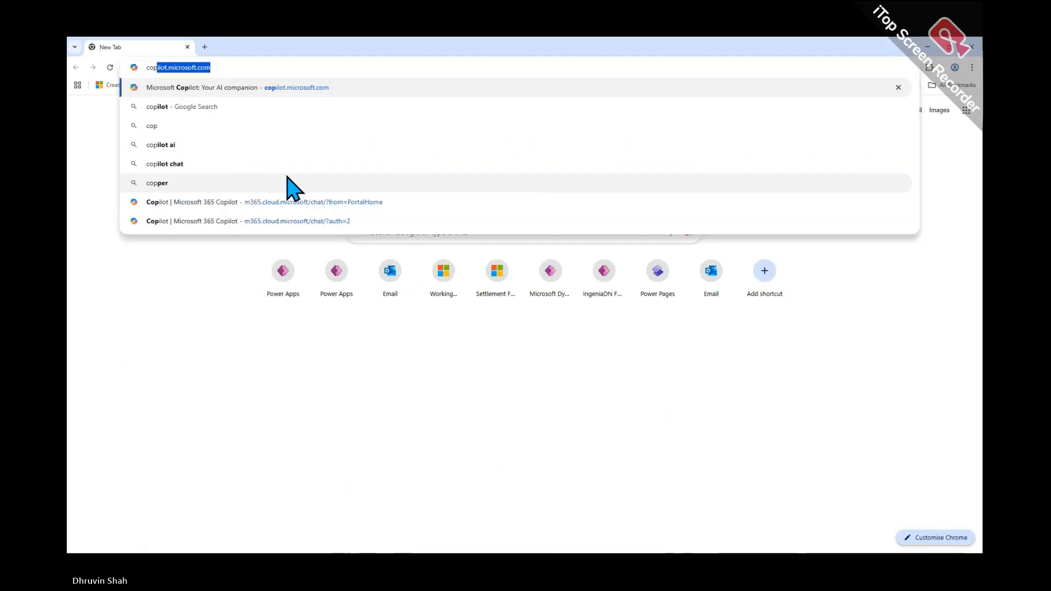
key(Return)
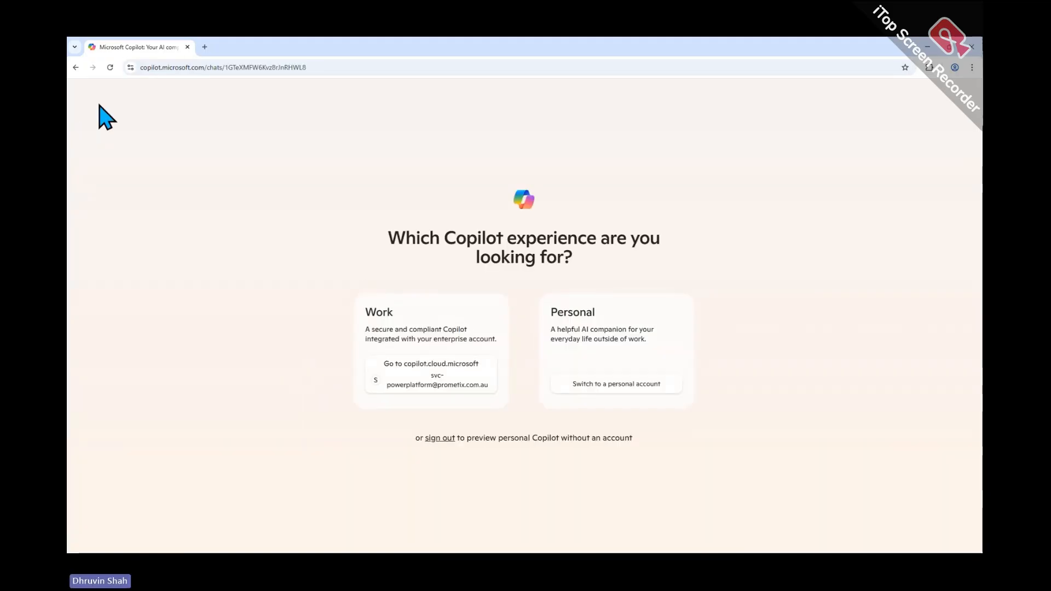
Continue to work Copilot with the work account, skipping the security-method setup twice
click(442, 384)
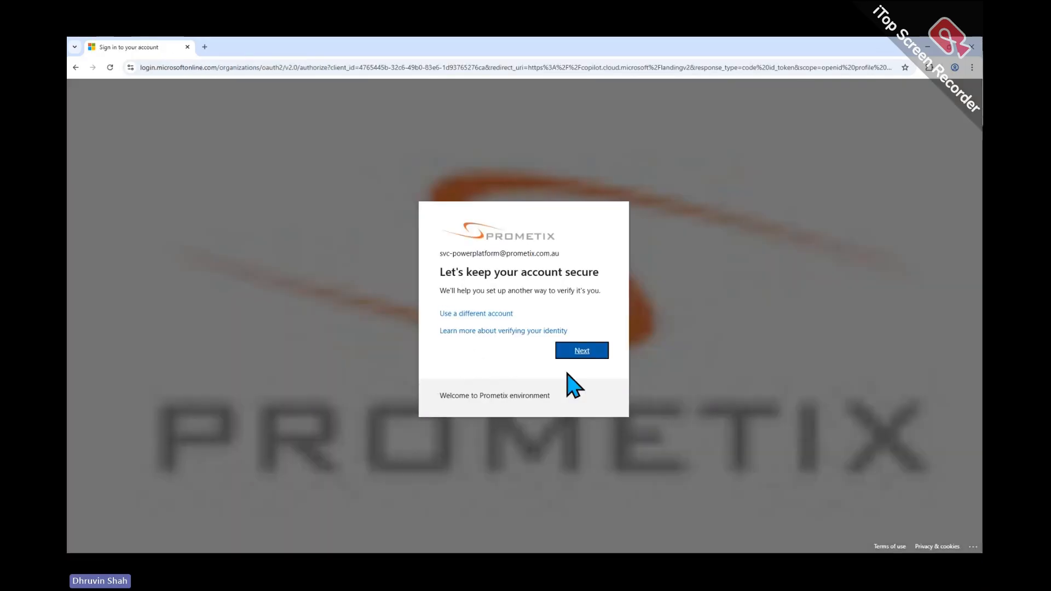
click(577, 353)
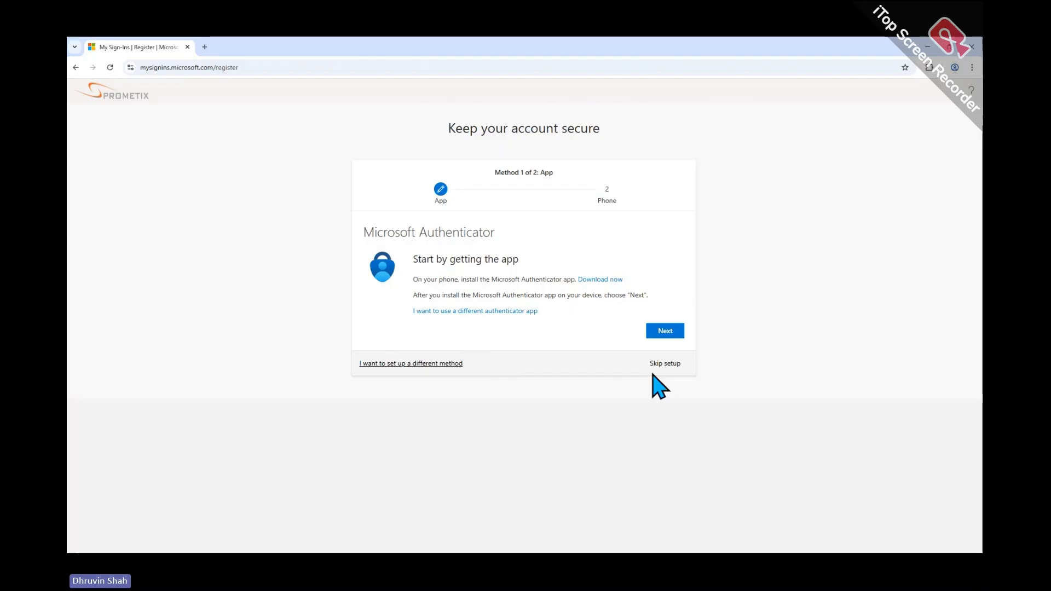
click(659, 364)
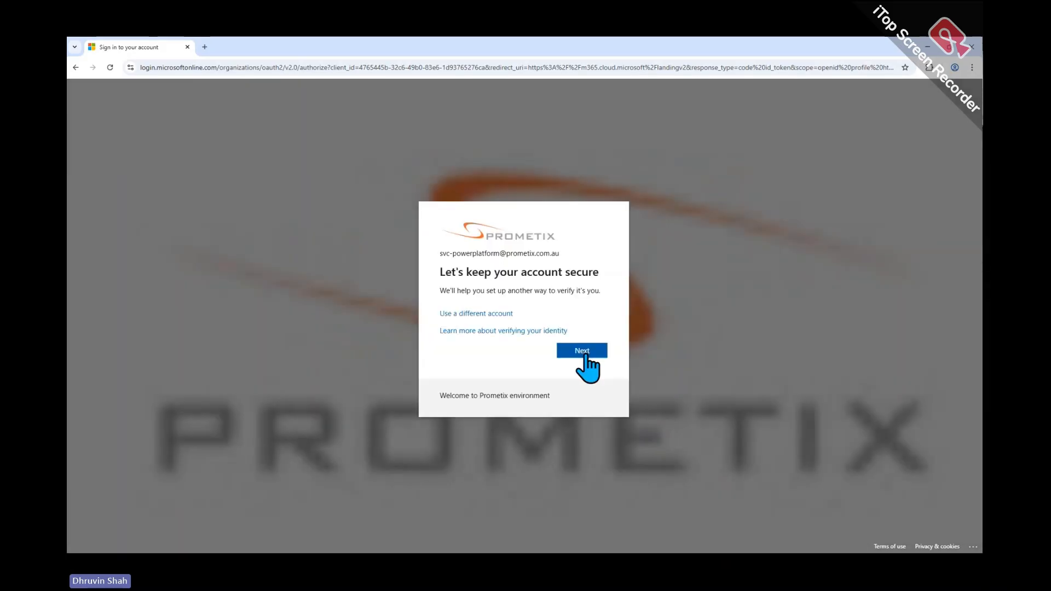
click(583, 353)
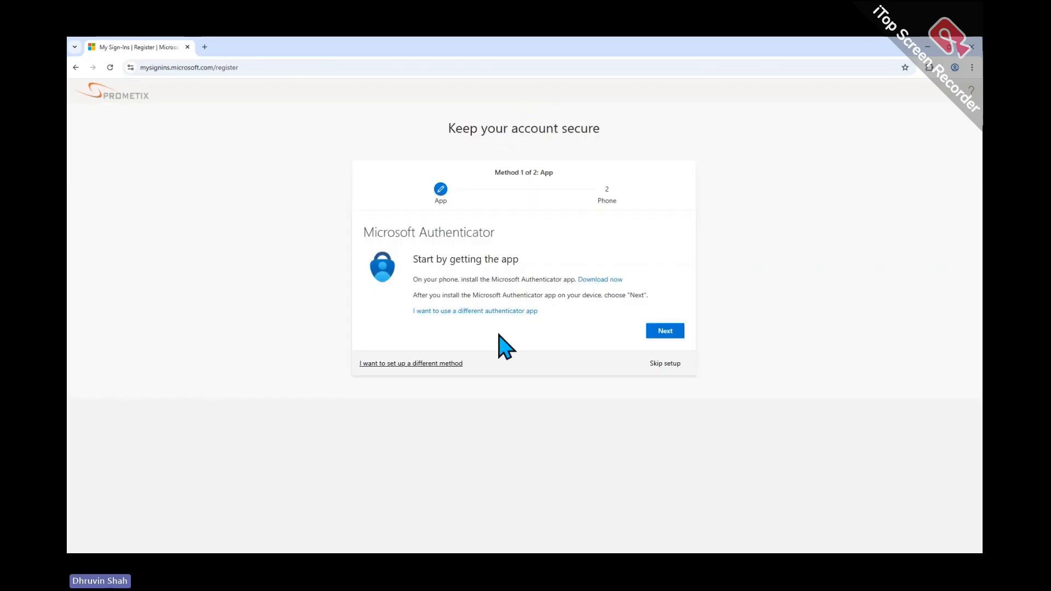
click(652, 363)
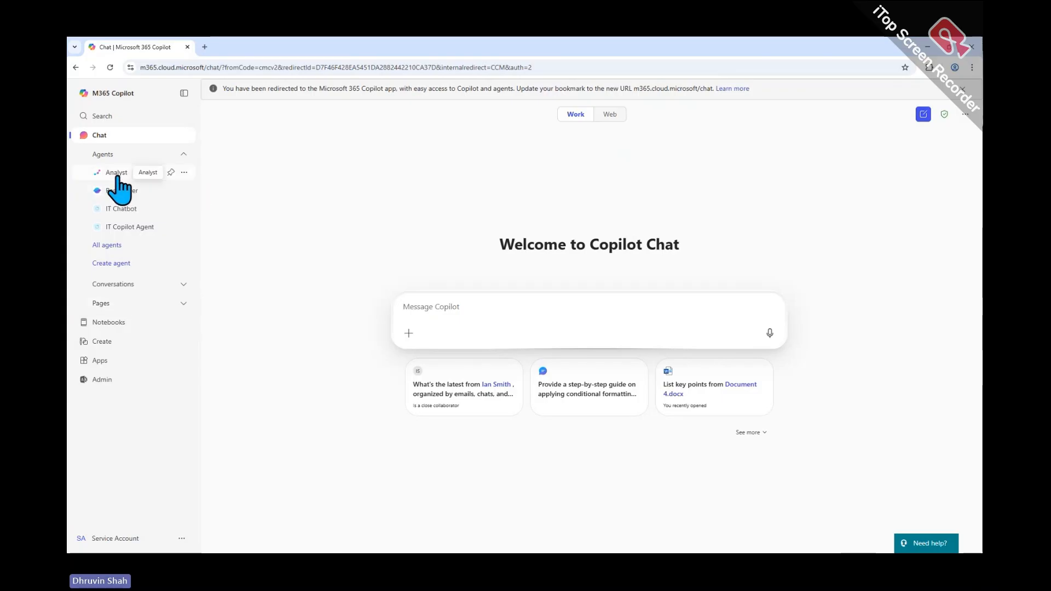
Check the chat options and sidebar, then start a new agent with Create agent
click(965, 114)
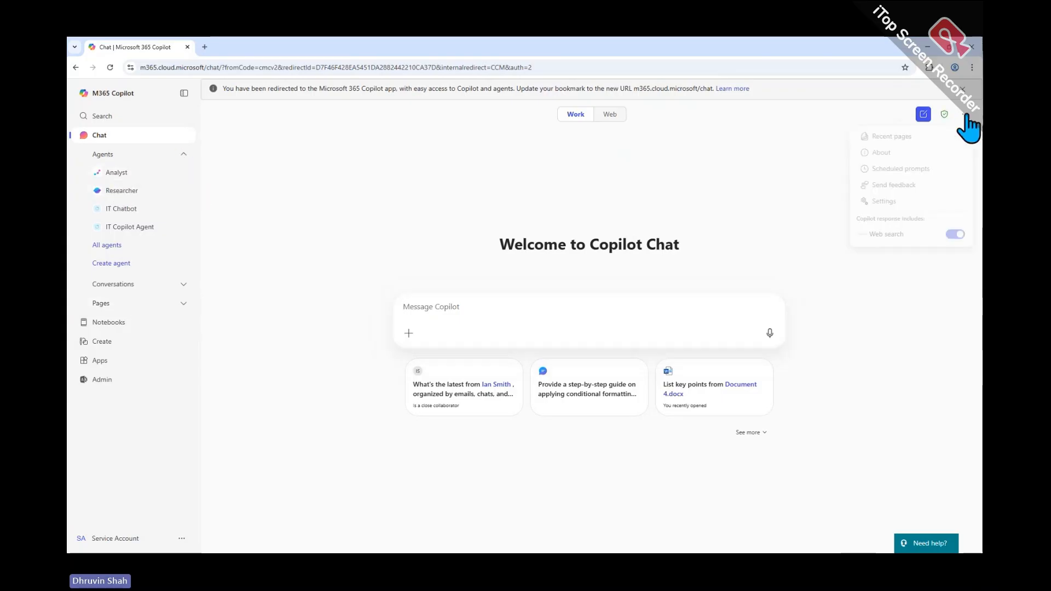
click(184, 94)
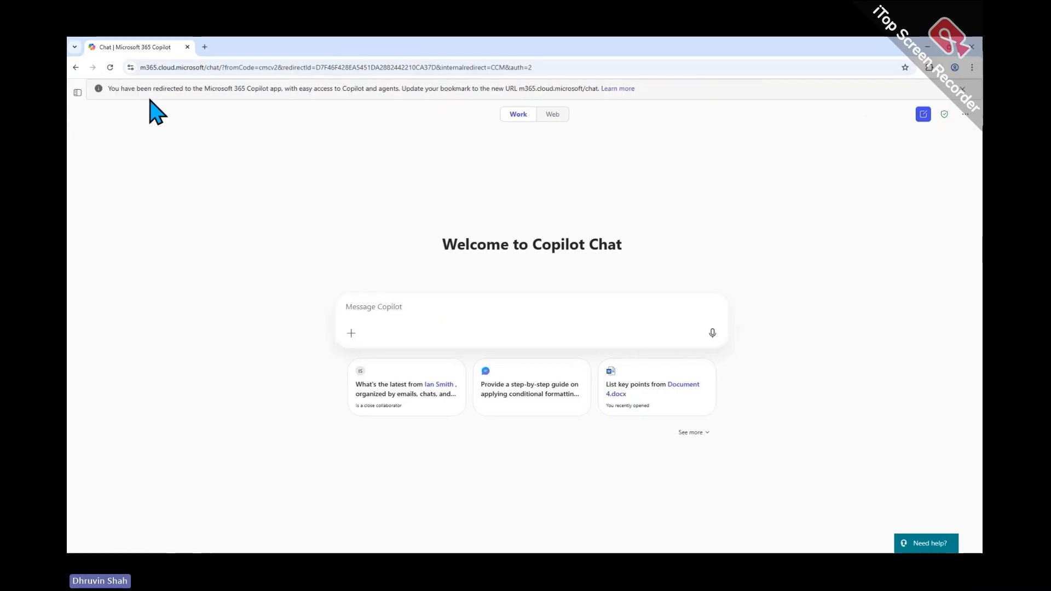
click(77, 93)
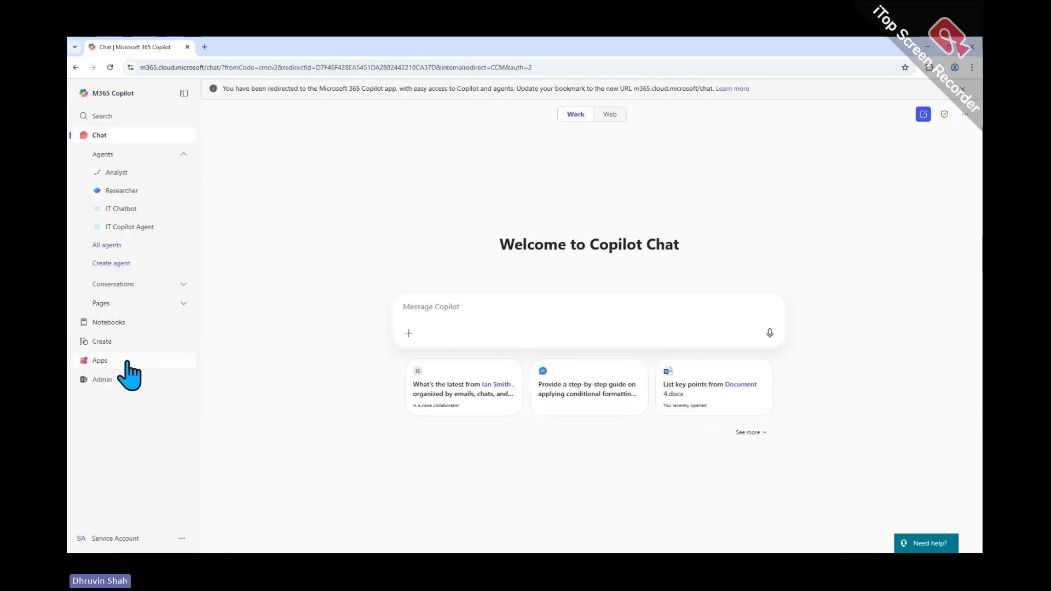
click(121, 263)
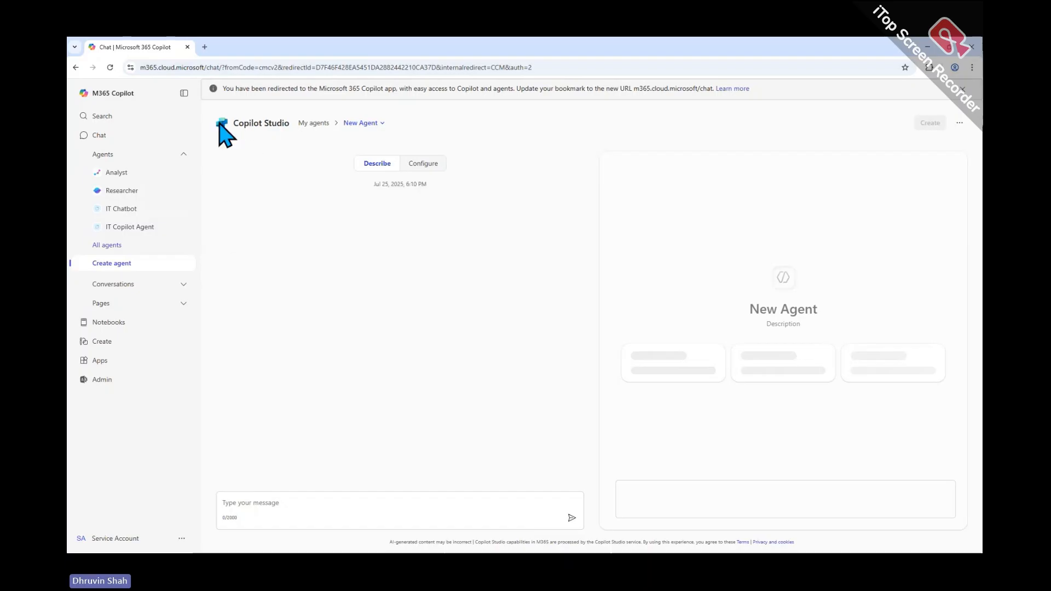
Annotate the Copilot Studio header and New Agent breadcrumb with the screen pen, then clear the marks
drag(216, 110, 467, 154)
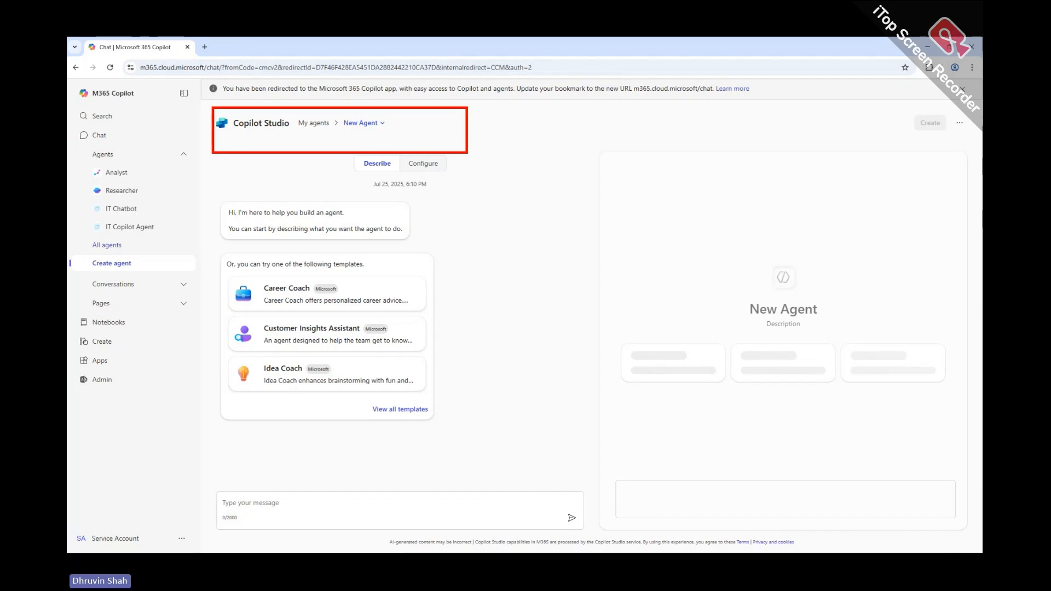
mouse_move(290, 131)
mouse_down()
mouse_move(385, 117)
mouse_move(400, 141)
mouse_up()
mouse_move(87, 269)
mouse_down()
mouse_move(69, 258)
mouse_move(138, 250)
mouse_move(88, 268)
mouse_up()
mouse_move(199, 253)
mouse_down()
mouse_move(267, 215)
mouse_move(337, 219)
mouse_move(349, 201)
mouse_up()
drag(260, 290, 263, 292)
drag(170, 295, 363, 292)
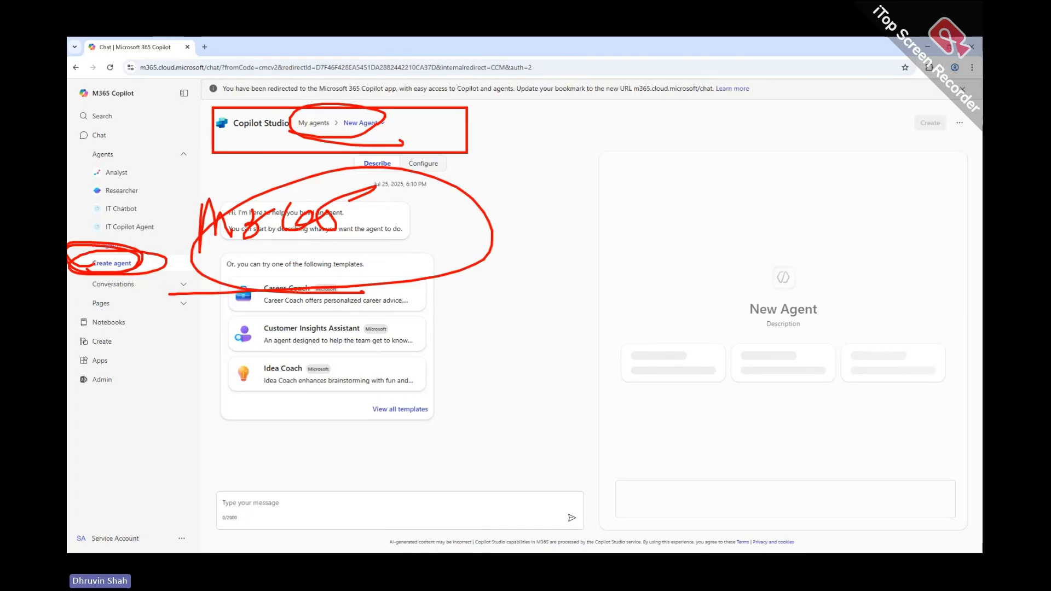
drag(129, 140, 191, 191)
drag(143, 177, 203, 204)
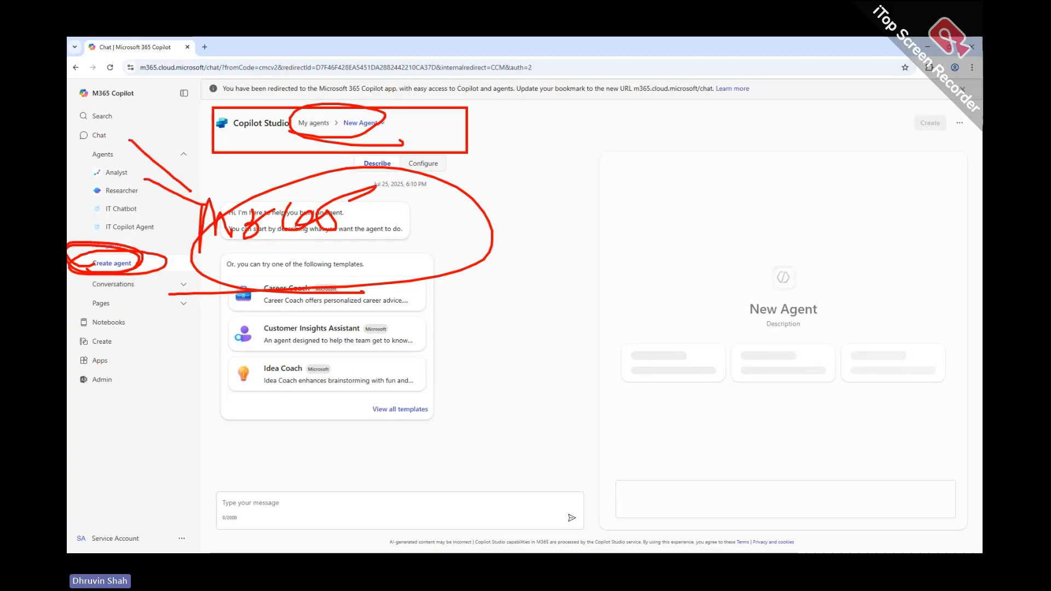
drag(213, 160, 213, 203)
mouse_move(82, 98)
mouse_down()
mouse_move(91, 105)
mouse_move(140, 82)
mouse_move(77, 98)
mouse_up()
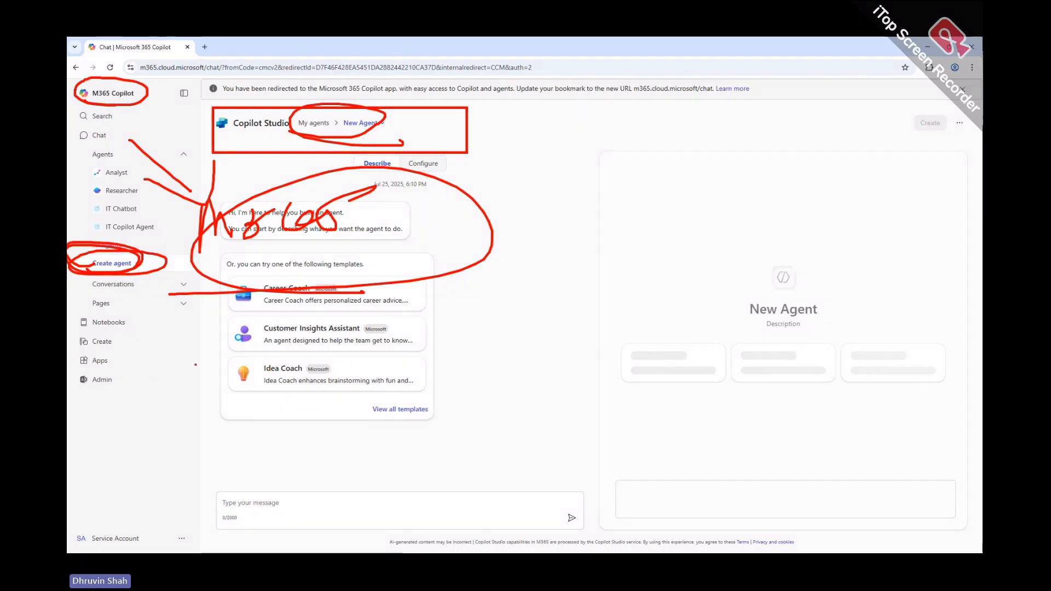
key(Escape)
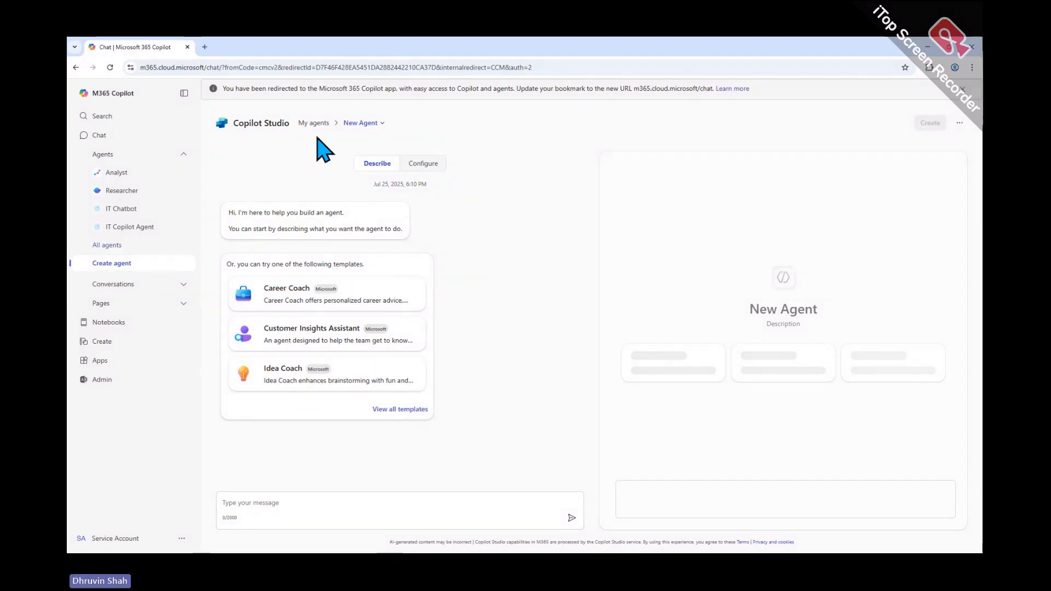
Return to the billing rates article, box the agent flow and AI tools rates, then clear the ink
click(927, 48)
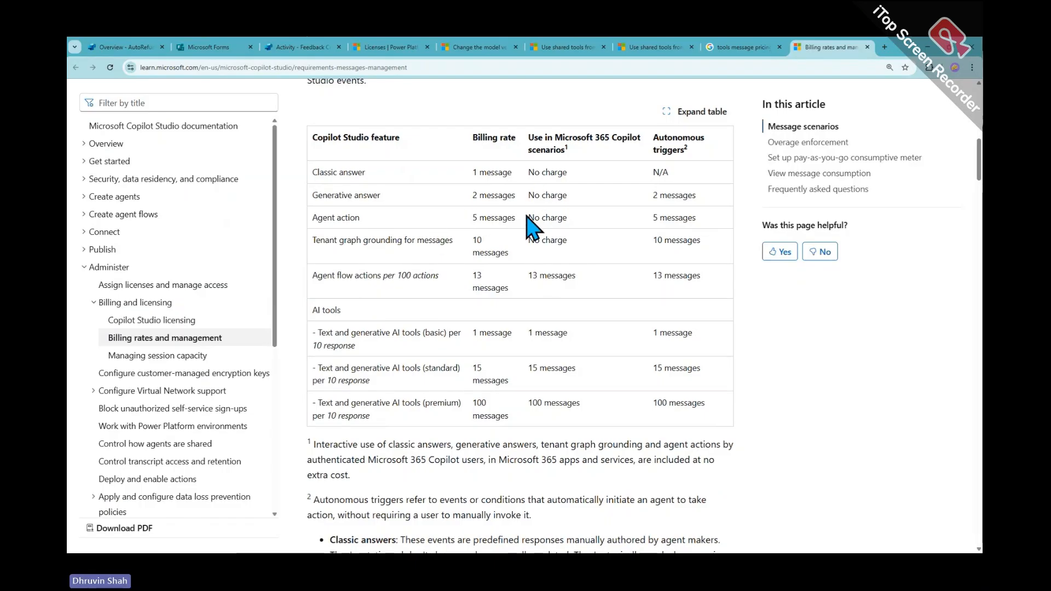
key(ctrl+2)
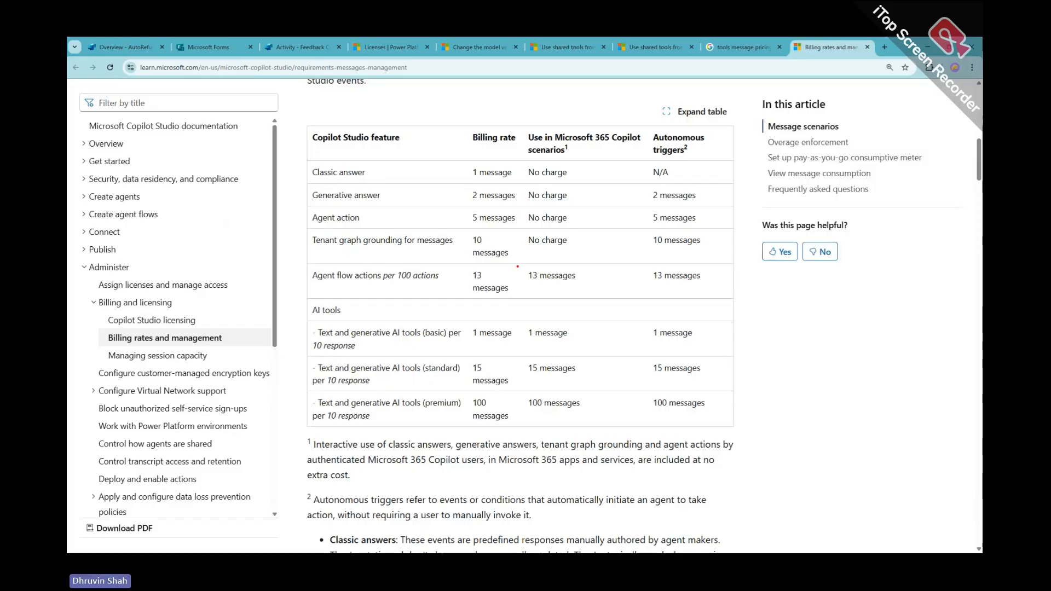
mouse_move(519, 263)
mouse_down()
mouse_move(674, 404)
mouse_move(739, 425)
mouse_up()
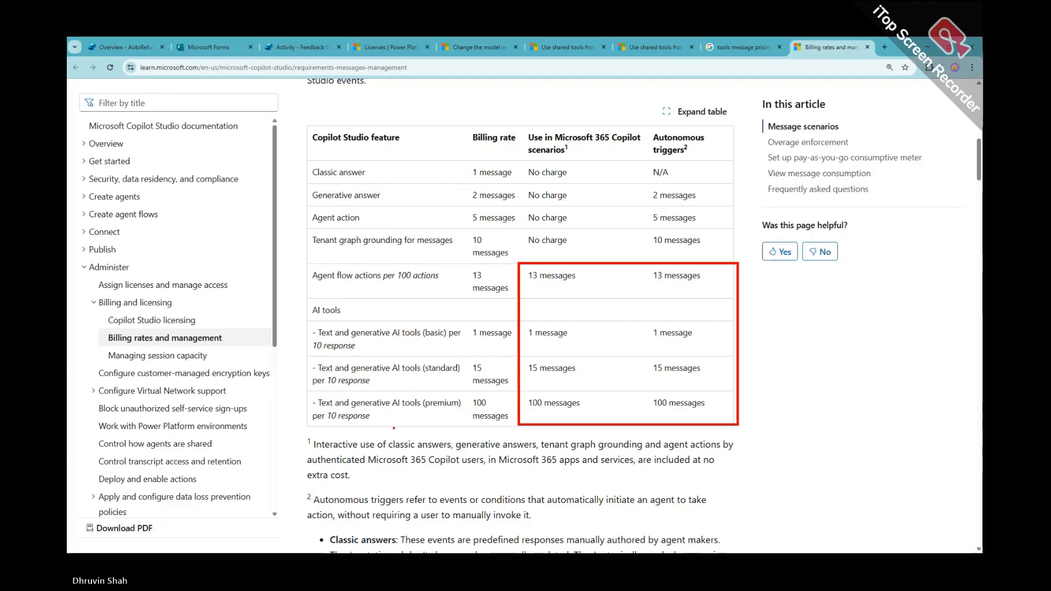
key(Escape)
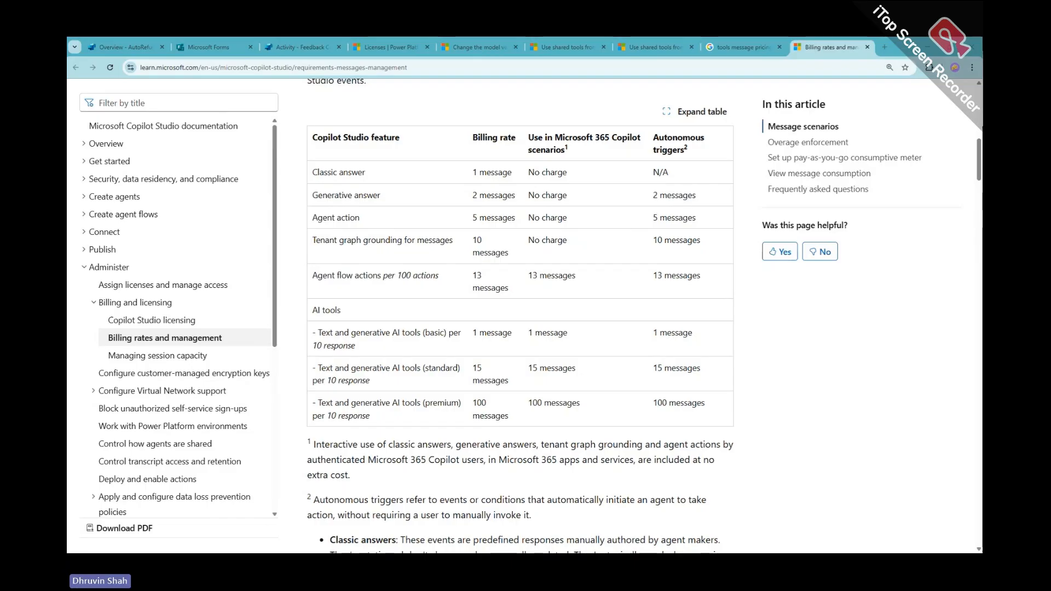
Open the Feedback Copilot 1.0 agent from the Agents list and zoom the page out
click(310, 48)
click(89, 218)
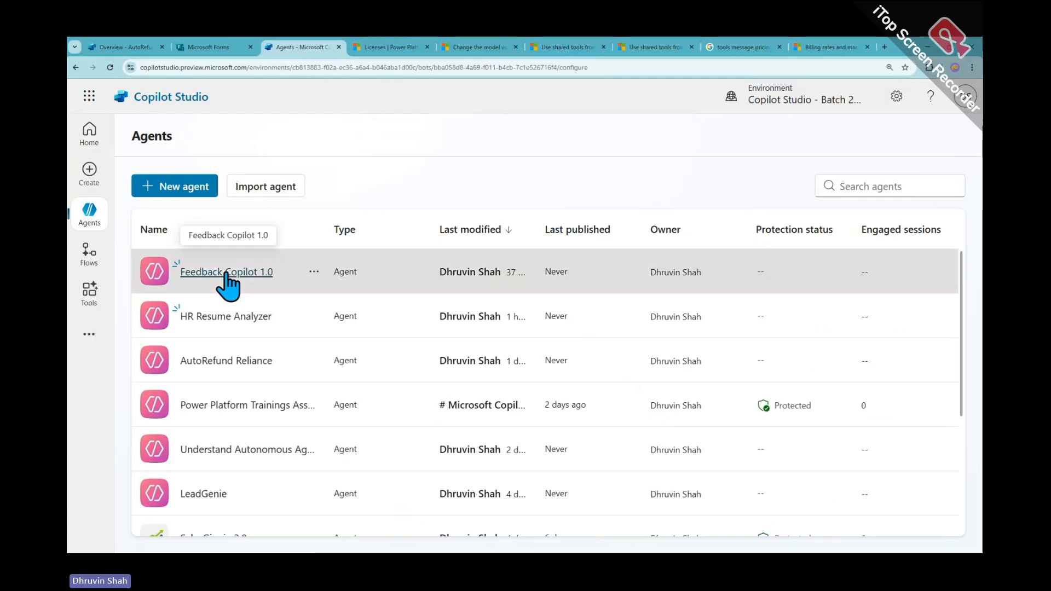
click(226, 272)
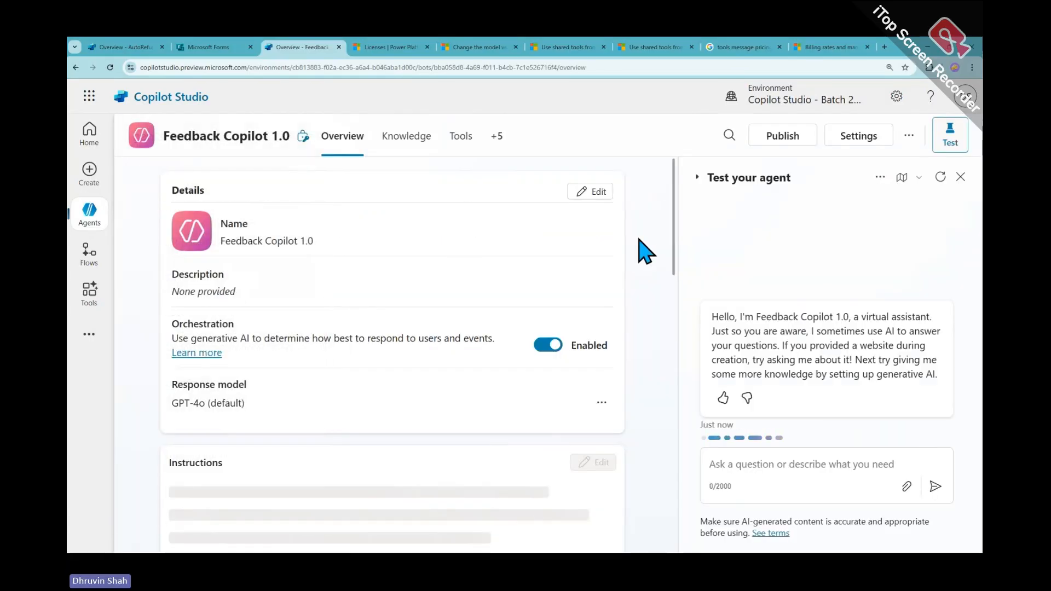
key(ctrl+minus)
key(ctrl+minus)
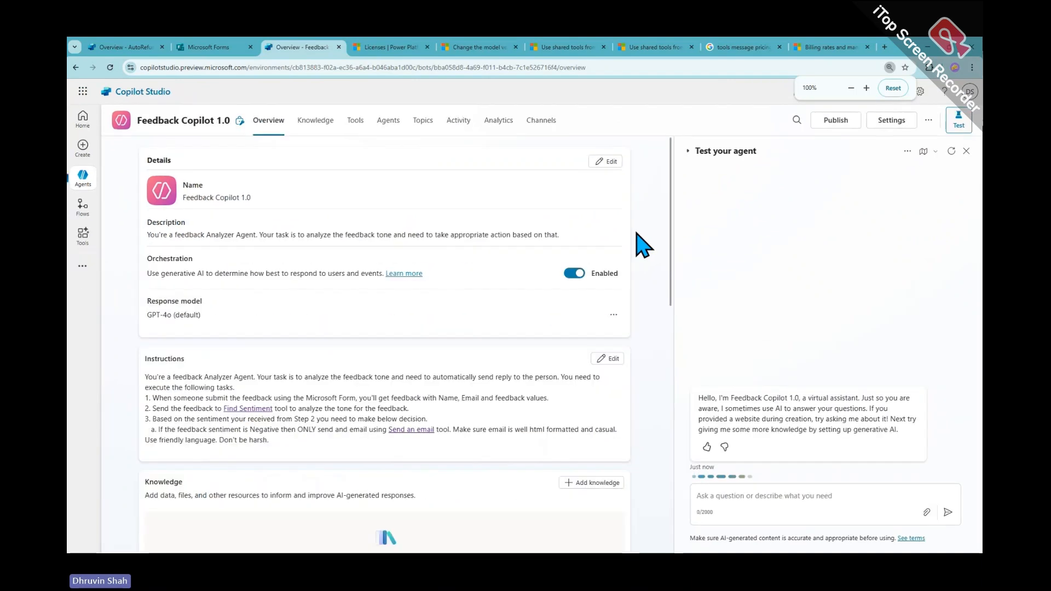
Review the agent's Tools and Knowledge, then scroll the Overview down to Triggers
click(356, 122)
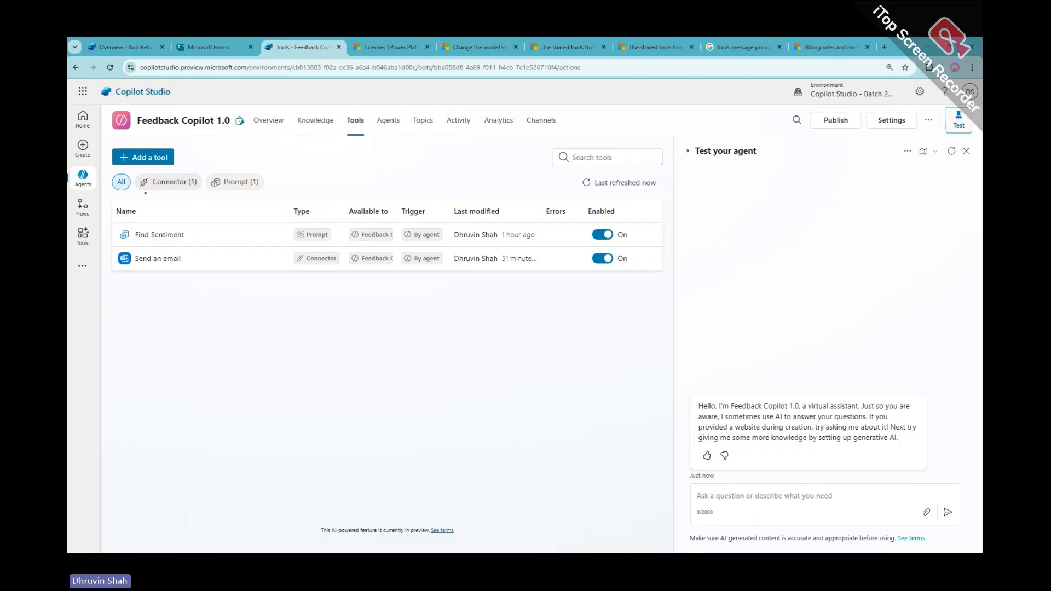
mouse_move(144, 192)
mouse_down()
mouse_move(165, 192)
mouse_move(138, 191)
mouse_up()
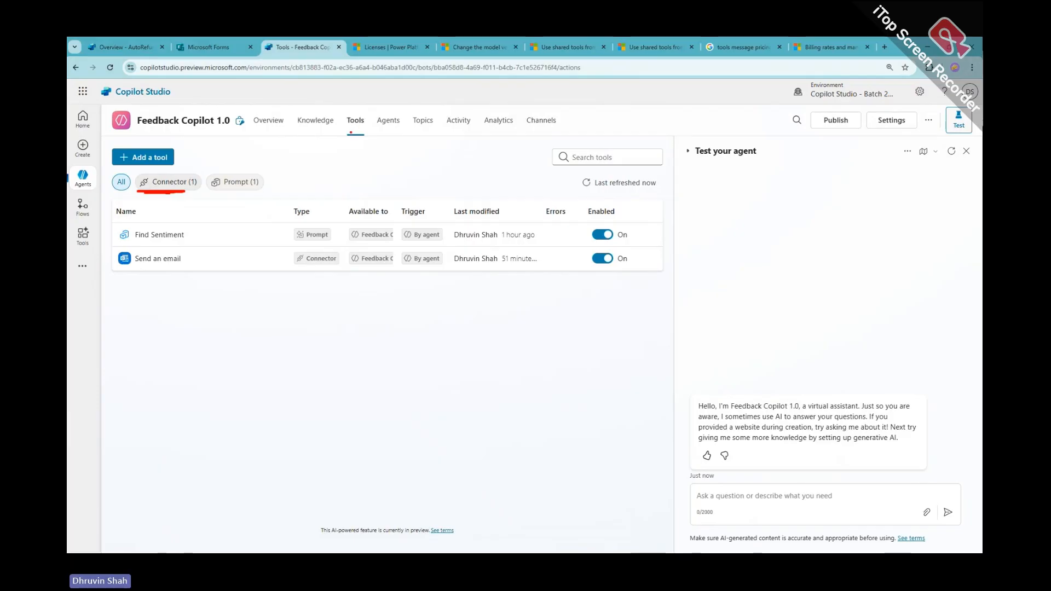
key(Escape)
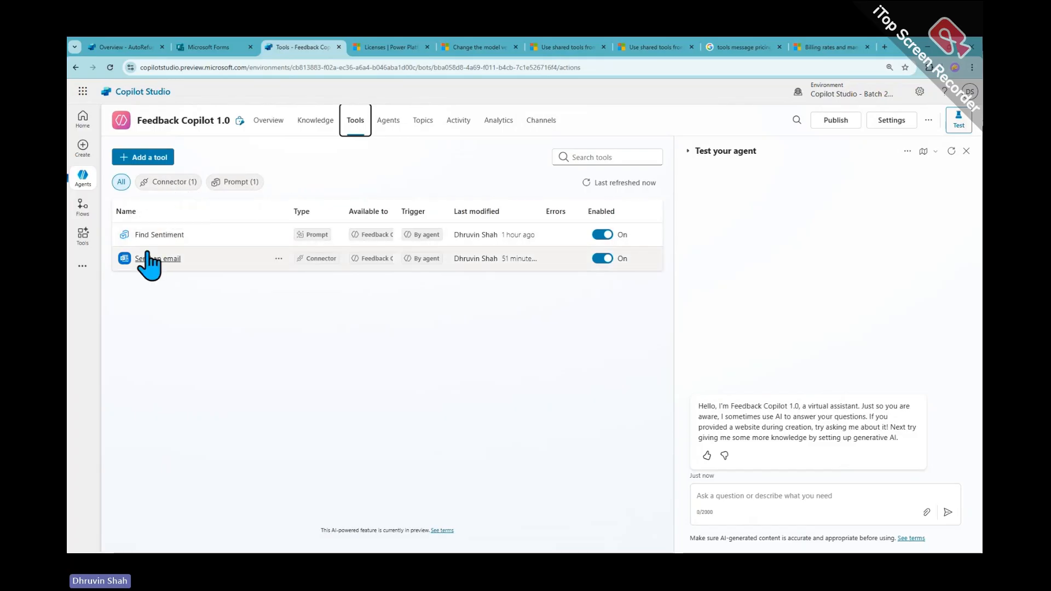
click(313, 122)
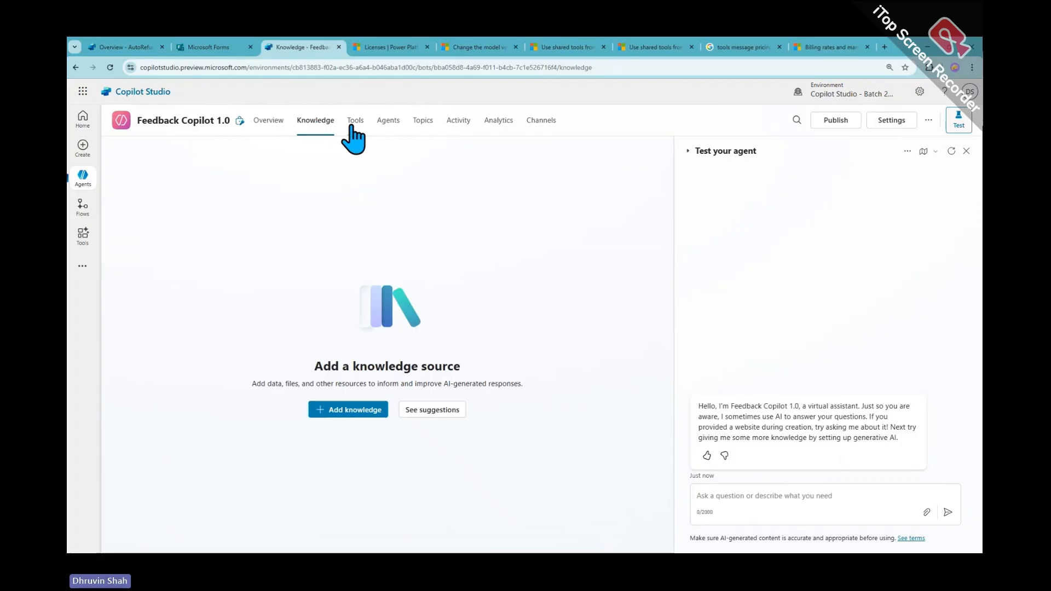
click(271, 121)
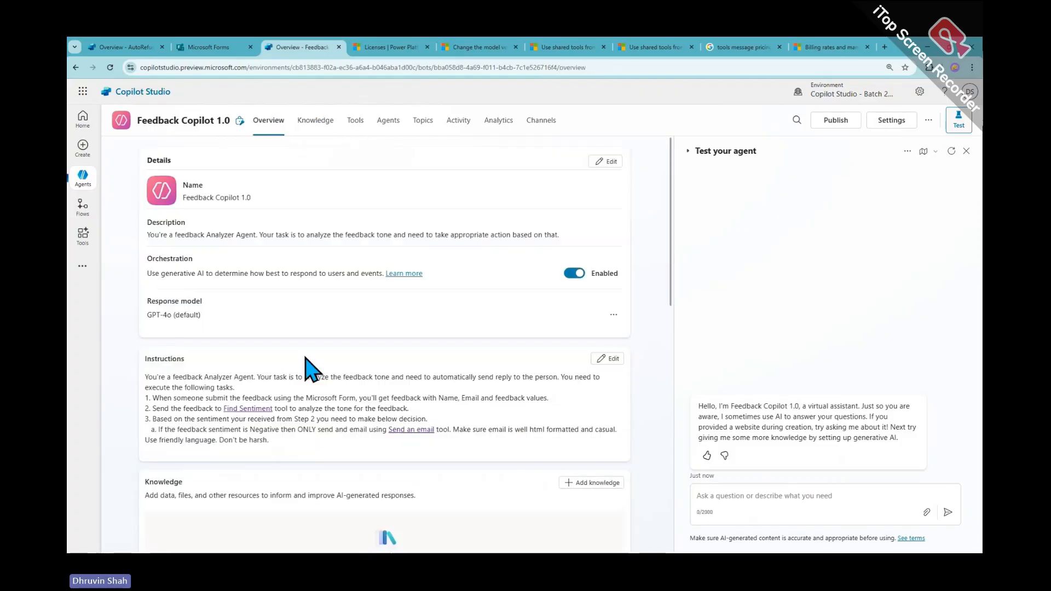
scroll(302, 345, down, 2)
scroll(307, 350, down, 6)
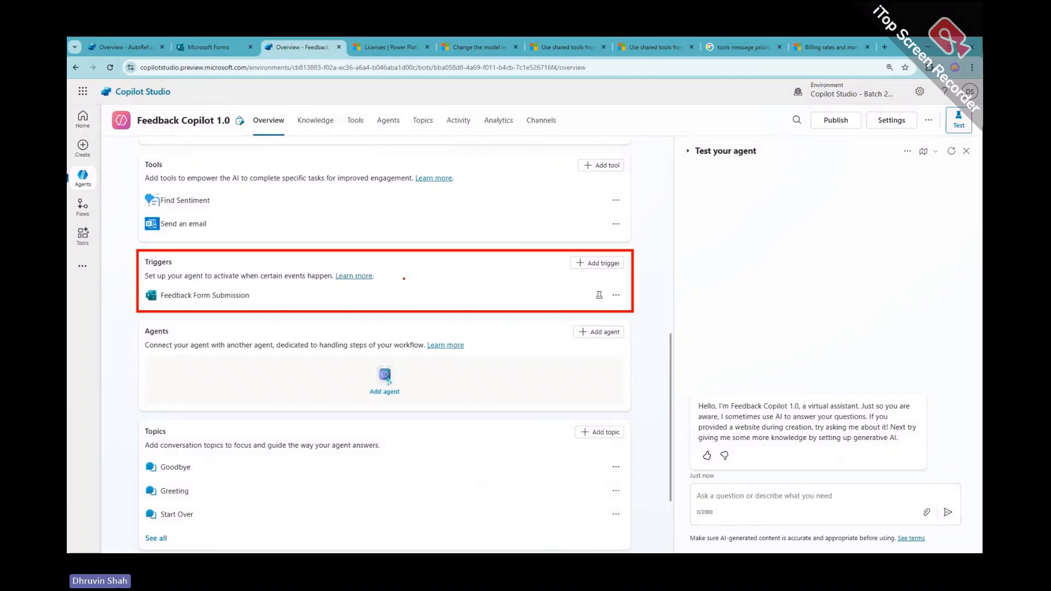
Sketch red pen notes linking Agent to Tools, Triggers and Topics, with a vertical line
mouse_move(95, 281)
mouse_down()
mouse_move(126, 280)
mouse_move(87, 286)
mouse_move(104, 294)
mouse_up()
mouse_move(367, 146)
mouse_down()
mouse_move(382, 111)
mouse_move(393, 140)
mouse_move(394, 123)
mouse_up()
mouse_move(421, 115)
mouse_down()
mouse_move(420, 137)
mouse_move(394, 144)
mouse_up()
drag(432, 128, 432, 140)
drag(452, 138, 492, 133)
drag(486, 118, 514, 116)
mouse_move(406, 170)
mouse_down()
mouse_move(396, 239)
mouse_move(470, 237)
mouse_up()
drag(401, 166, 463, 173)
drag(466, 175, 437, 189)
drag(477, 158, 540, 156)
mouse_move(514, 158)
mouse_down()
mouse_move(512, 191)
mouse_move(534, 168)
mouse_move(586, 182)
mouse_move(601, 165)
mouse_up()
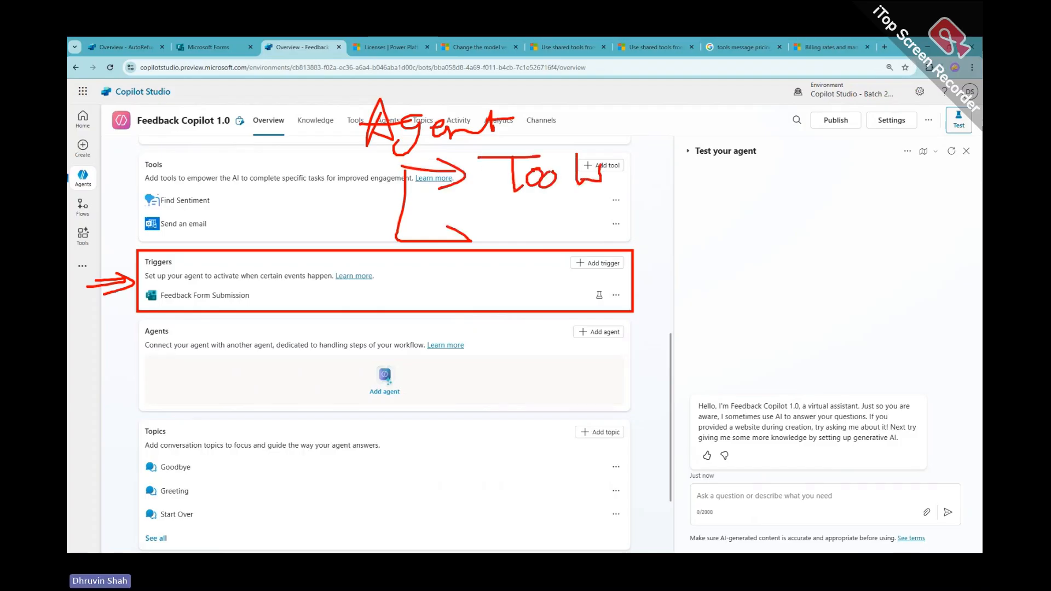
drag(469, 238, 438, 254)
drag(509, 217, 494, 233)
mouse_move(483, 218)
mouse_down()
mouse_move(532, 210)
mouse_move(517, 232)
mouse_move(539, 226)
mouse_up()
mouse_move(548, 226)
mouse_down()
mouse_move(560, 256)
mouse_move(591, 249)
mouse_move(583, 262)
mouse_up()
drag(617, 241, 671, 228)
mouse_move(395, 249)
mouse_down()
mouse_move(497, 312)
mouse_move(474, 330)
mouse_move(558, 302)
mouse_up()
mouse_move(546, 309)
mouse_down()
mouse_move(550, 348)
mouse_move(563, 344)
mouse_up()
mouse_move(576, 329)
mouse_down()
mouse_move(579, 358)
mouse_move(595, 340)
mouse_up()
drag(609, 327, 610, 344)
drag(617, 323, 673, 355)
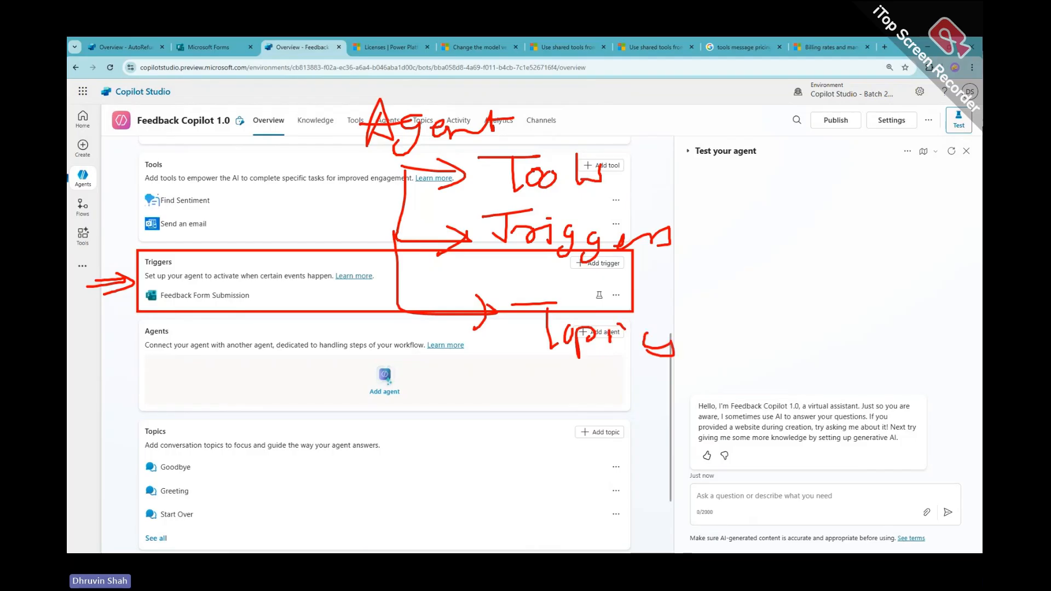
mouse_move(628, 170)
mouse_down()
mouse_move(710, 138)
mouse_move(715, 114)
mouse_move(802, 340)
mouse_up()
Draw arrows branching off the vertical line and write an underlined 'Connector' heading
drag(718, 292, 775, 288)
mouse_move(750, 271)
mouse_down()
mouse_move(790, 284)
mouse_move(740, 300)
mouse_up()
mouse_move(716, 239)
mouse_down()
mouse_move(768, 238)
mouse_move(746, 243)
mouse_up()
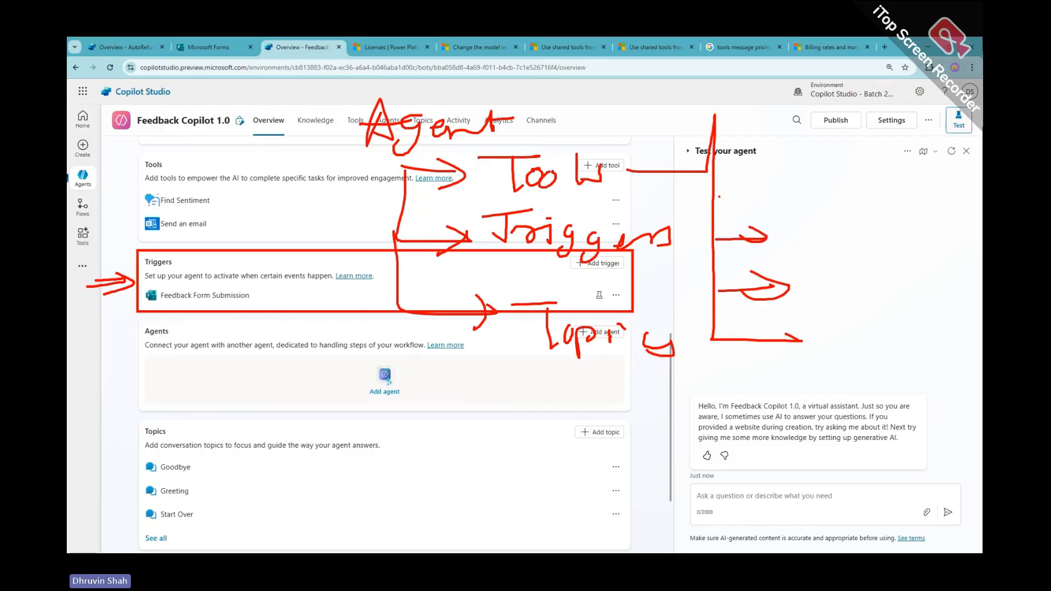
drag(718, 194, 757, 192)
drag(746, 180, 759, 203)
mouse_move(715, 129)
mouse_down()
mouse_move(739, 129)
mouse_move(726, 143)
mouse_up()
click(771, 129)
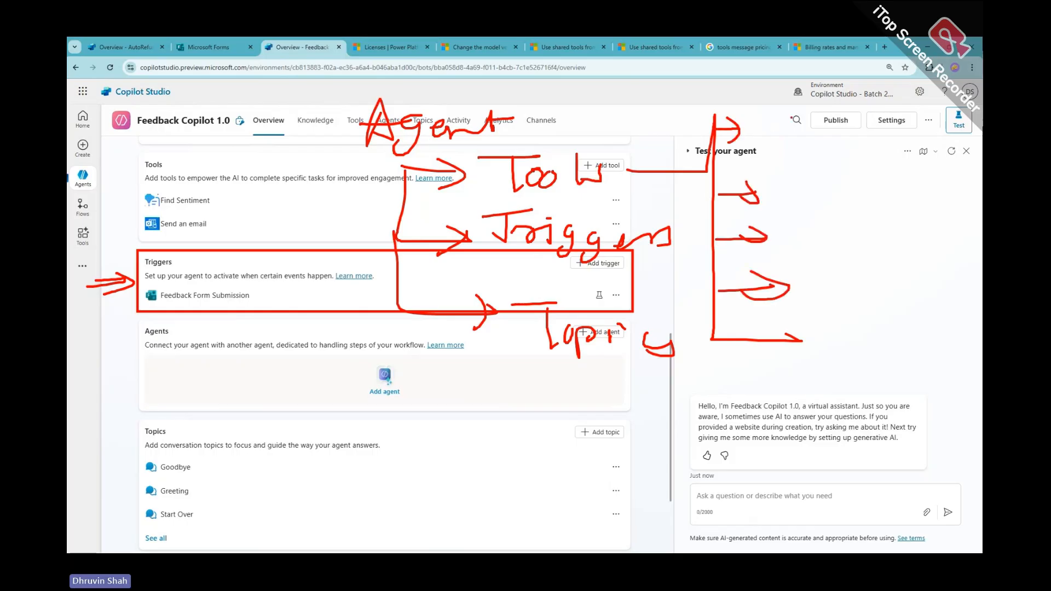
mouse_move(788, 113)
mouse_down()
mouse_move(808, 136)
mouse_move(847, 133)
mouse_move(848, 147)
mouse_up()
mouse_move(843, 131)
mouse_down()
mouse_move(874, 138)
mouse_move(886, 123)
mouse_up()
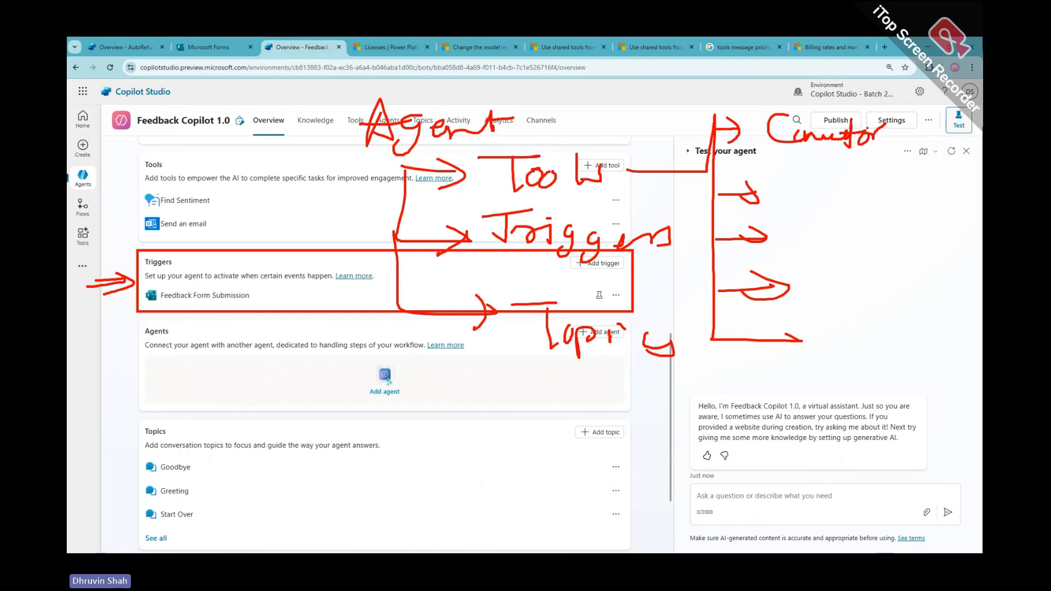
drag(765, 148, 895, 145)
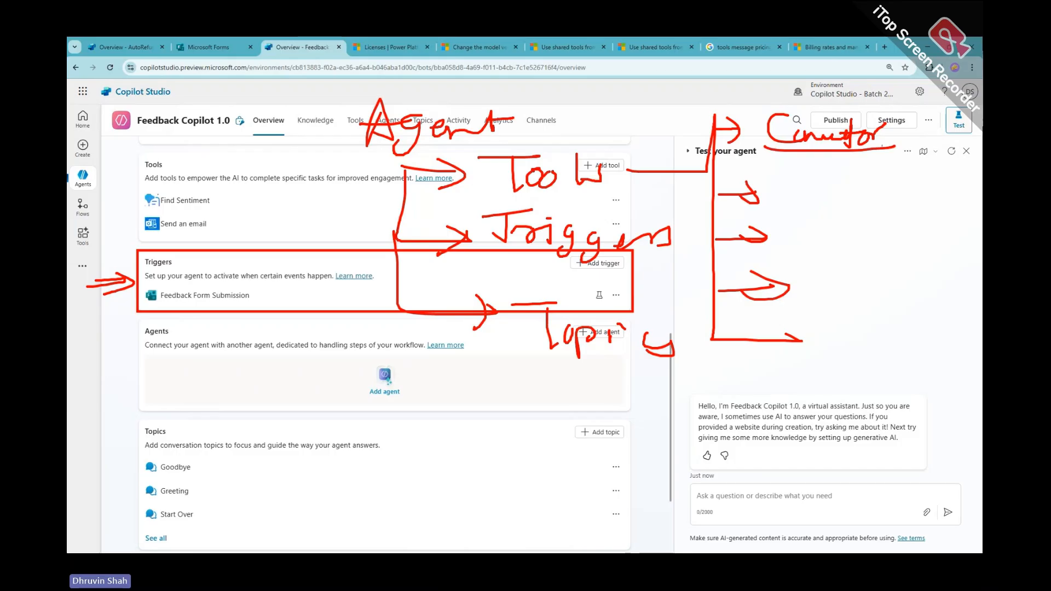
Label the first three branches CCA, MCP and P.A
mouse_move(804, 177)
mouse_down()
mouse_move(804, 204)
mouse_move(844, 200)
mouse_up()
mouse_move(854, 201)
mouse_down()
mouse_move(867, 168)
mouse_move(876, 198)
mouse_up()
drag(873, 184, 890, 181)
mouse_move(788, 253)
mouse_down()
mouse_move(791, 226)
mouse_move(847, 248)
mouse_up()
mouse_move(858, 246)
mouse_down()
mouse_move(858, 222)
mouse_move(860, 240)
mouse_move(811, 297)
mouse_up()
mouse_move(812, 259)
mouse_down()
mouse_move(815, 273)
mouse_move(845, 260)
mouse_move(862, 289)
mouse_up()
click(824, 281)
drag(842, 273, 874, 270)
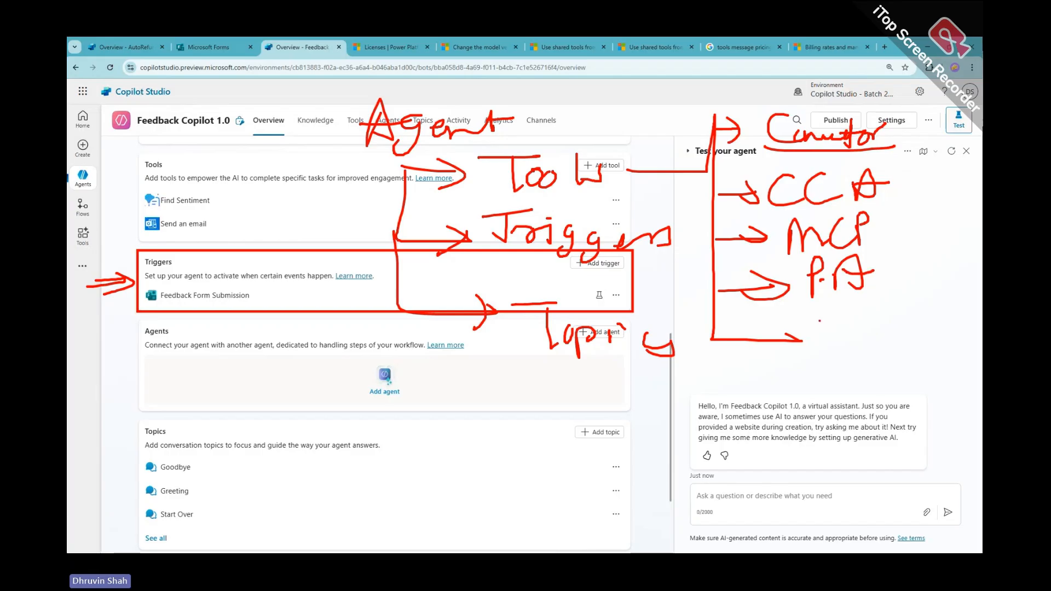
Label the bottom branch Bot and circle the whole connector list
drag(802, 341, 781, 359)
mouse_move(826, 320)
mouse_down()
mouse_move(824, 353)
mouse_move(884, 331)
mouse_move(898, 350)
mouse_up()
drag(884, 342, 937, 335)
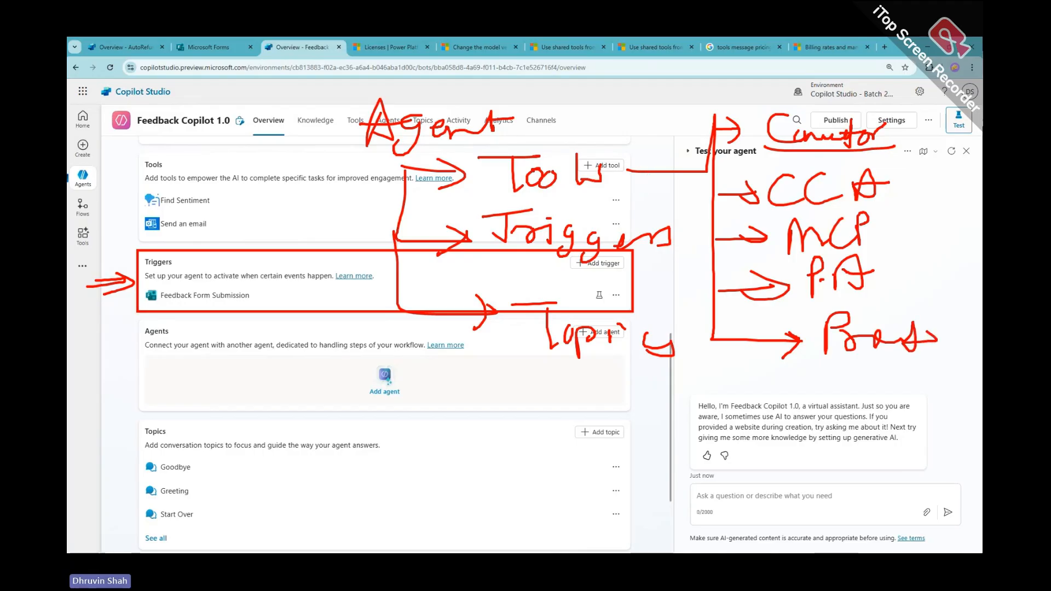
drag(765, 86, 964, 422)
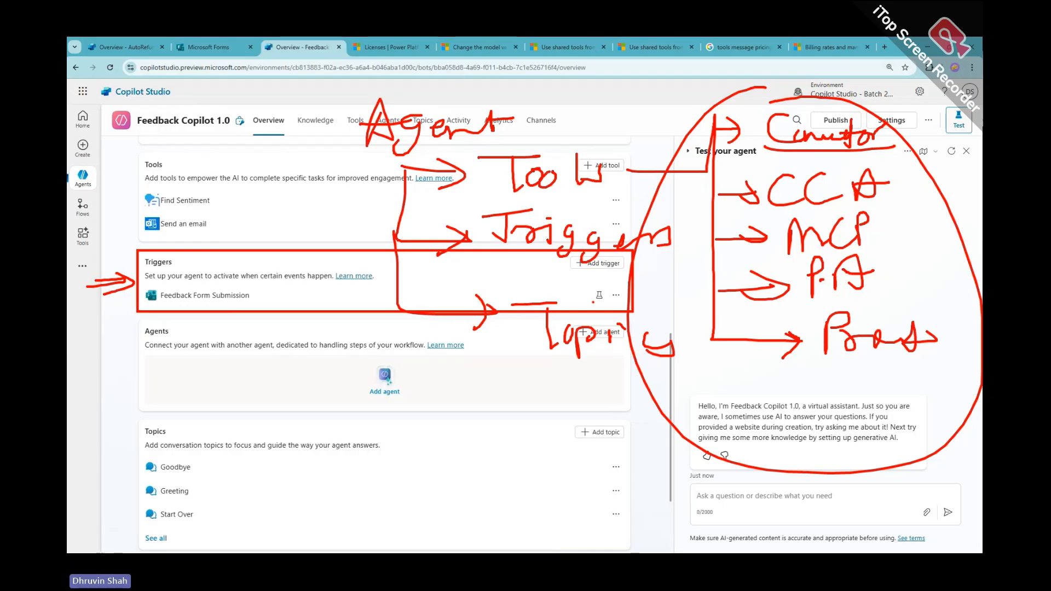
Draw a red arrow from Triggers down to Topics and write 'Tool' over the Tools card
mouse_move(517, 253)
mouse_down()
mouse_move(464, 393)
mouse_move(558, 466)
mouse_up()
mouse_move(533, 448)
mouse_down()
mouse_move(560, 468)
mouse_move(534, 489)
mouse_up()
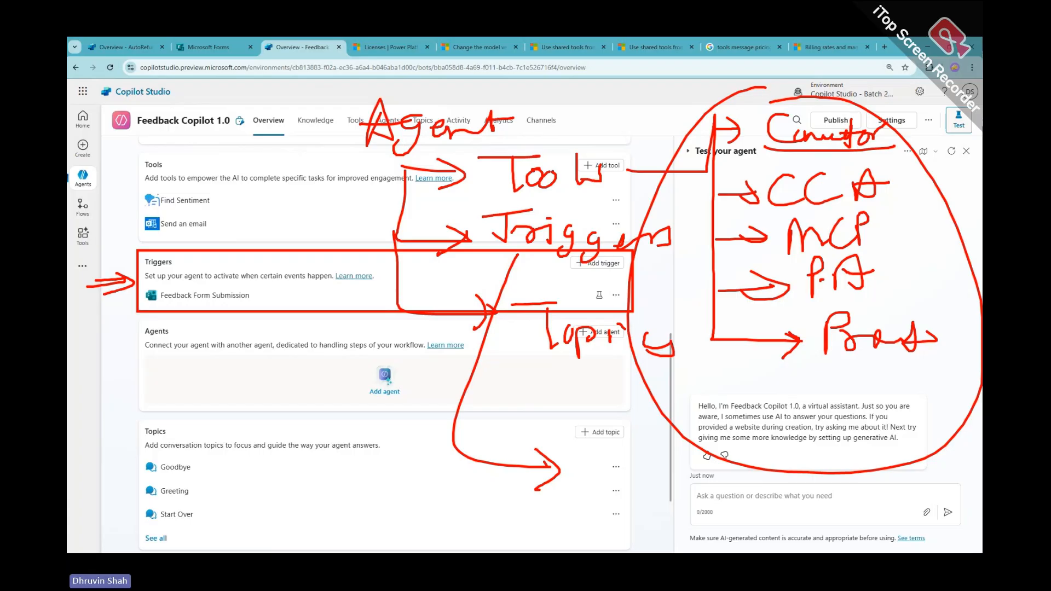
mouse_move(108, 168)
mouse_down()
mouse_move(147, 166)
mouse_move(130, 204)
mouse_up()
mouse_move(153, 184)
mouse_down()
mouse_move(143, 199)
mouse_move(153, 185)
mouse_up()
mouse_move(172, 184)
mouse_down()
mouse_move(190, 201)
mouse_move(271, 185)
mouse_move(276, 195)
mouse_up()
Complete the 'Tools => Actions' note and circle it
mouse_move(261, 175)
mouse_down()
mouse_move(267, 200)
mouse_move(290, 166)
mouse_up()
mouse_move(293, 176)
mouse_down()
mouse_move(316, 184)
mouse_move(316, 197)
mouse_up()
drag(324, 167, 323, 198)
drag(315, 185, 332, 183)
mouse_move(342, 184)
mouse_down()
mouse_move(340, 197)
mouse_move(359, 183)
mouse_up()
drag(361, 184, 376, 193)
mouse_move(387, 176)
mouse_down()
mouse_move(389, 192)
mouse_move(365, 198)
mouse_up()
mouse_move(125, 211)
mouse_down()
mouse_move(435, 144)
mouse_move(132, 215)
mouse_move(229, 232)
mouse_up()
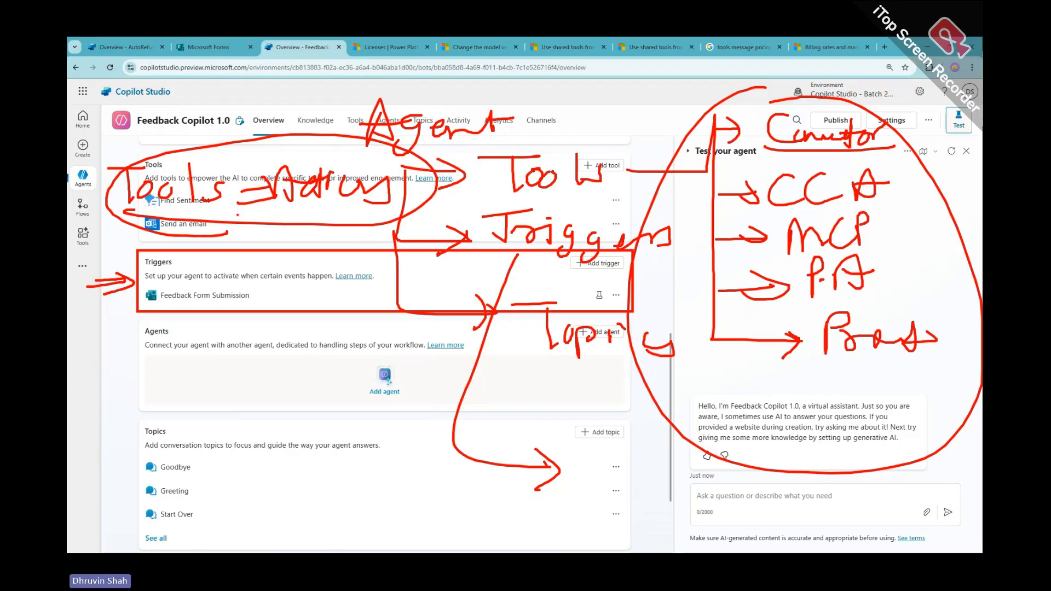
Clear the red annotations and scroll back up to the agent's Instructions
key(Escape)
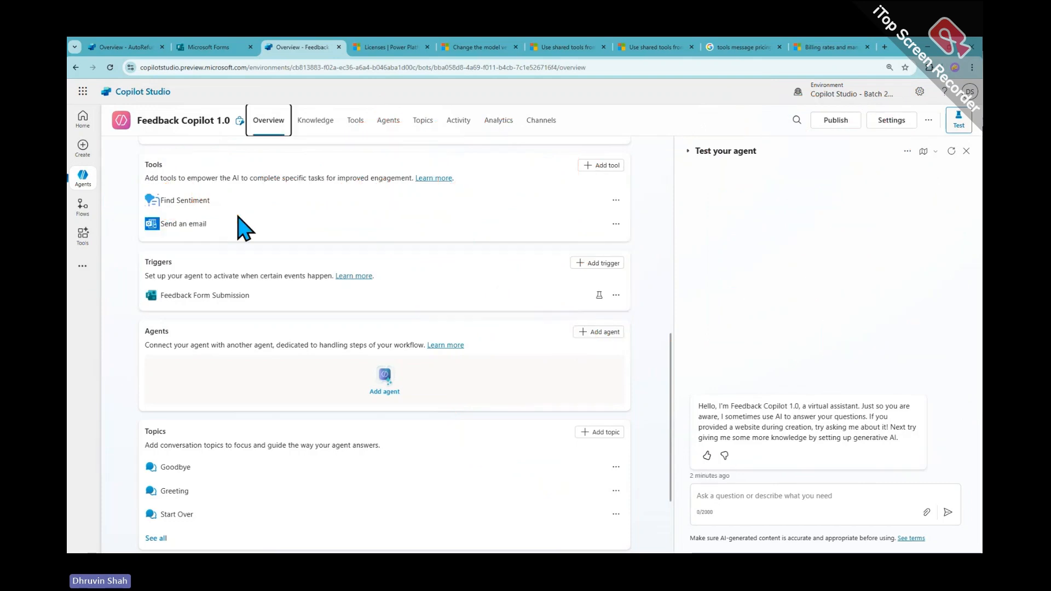
click(83, 176)
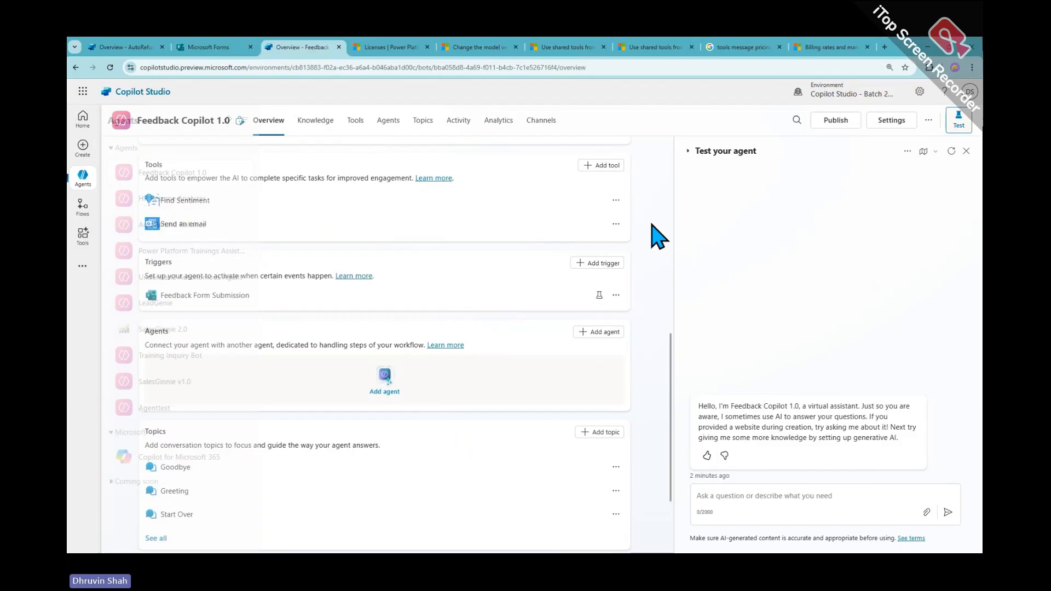
scroll(338, 344, up, 10)
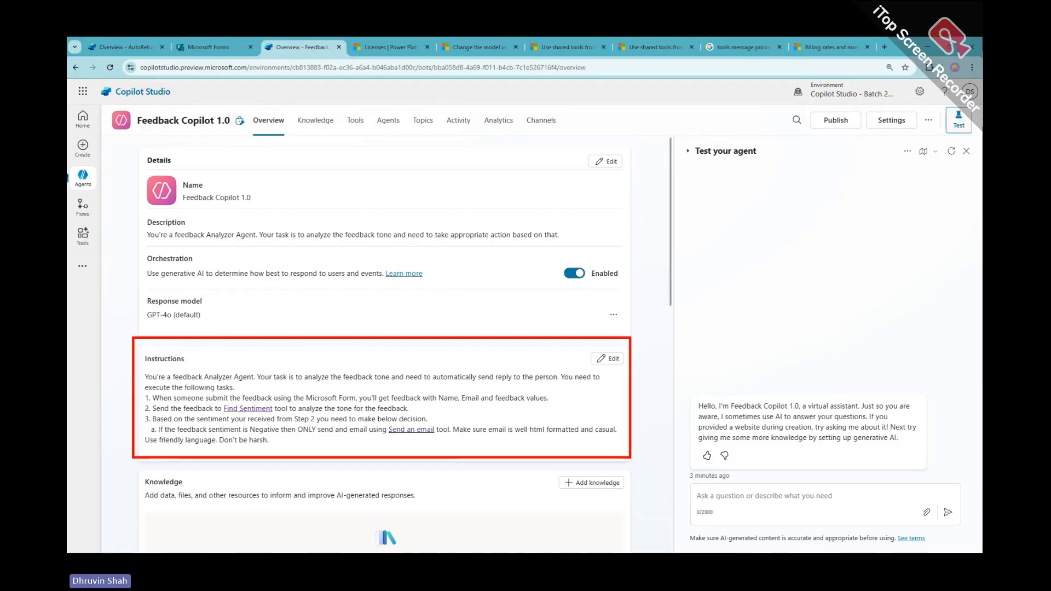
Cross out the Instructions text with the pen, then clear it and open the Agents list
mouse_move(393, 355)
mouse_down()
mouse_move(255, 427)
mouse_move(252, 414)
mouse_up()
drag(252, 371, 466, 437)
drag(524, 398, 437, 444)
mouse_move(435, 405)
mouse_down()
mouse_move(599, 448)
mouse_move(578, 444)
mouse_up()
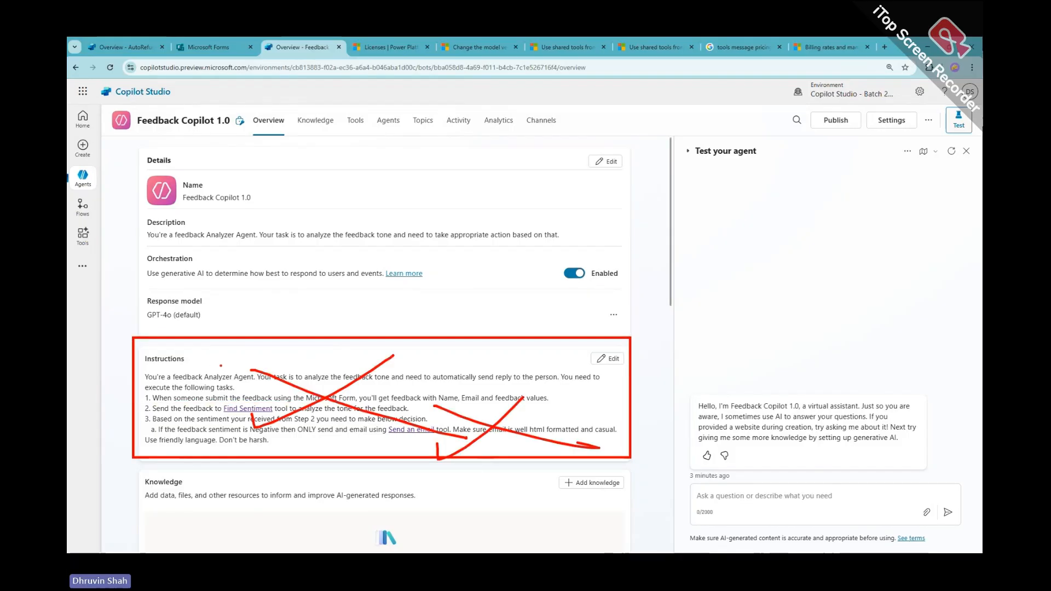
drag(221, 365, 178, 411)
drag(164, 359, 214, 403)
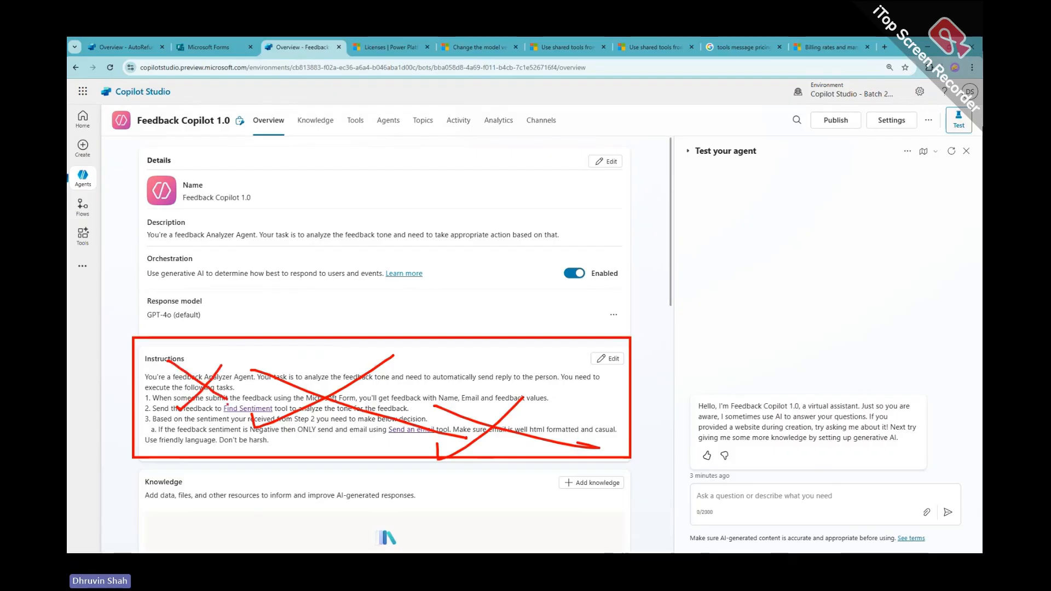
key(Escape)
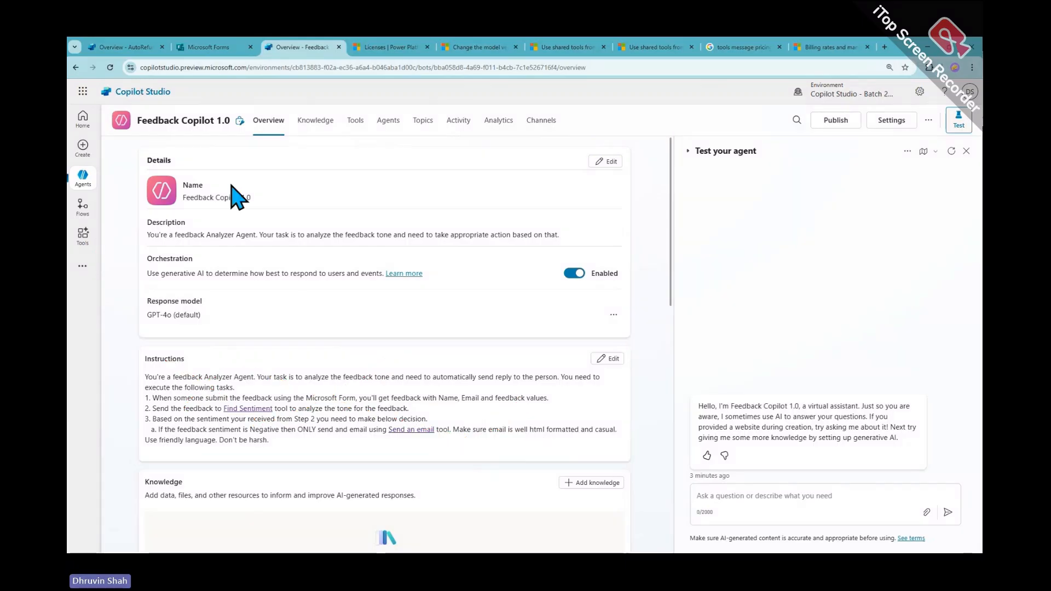
click(84, 180)
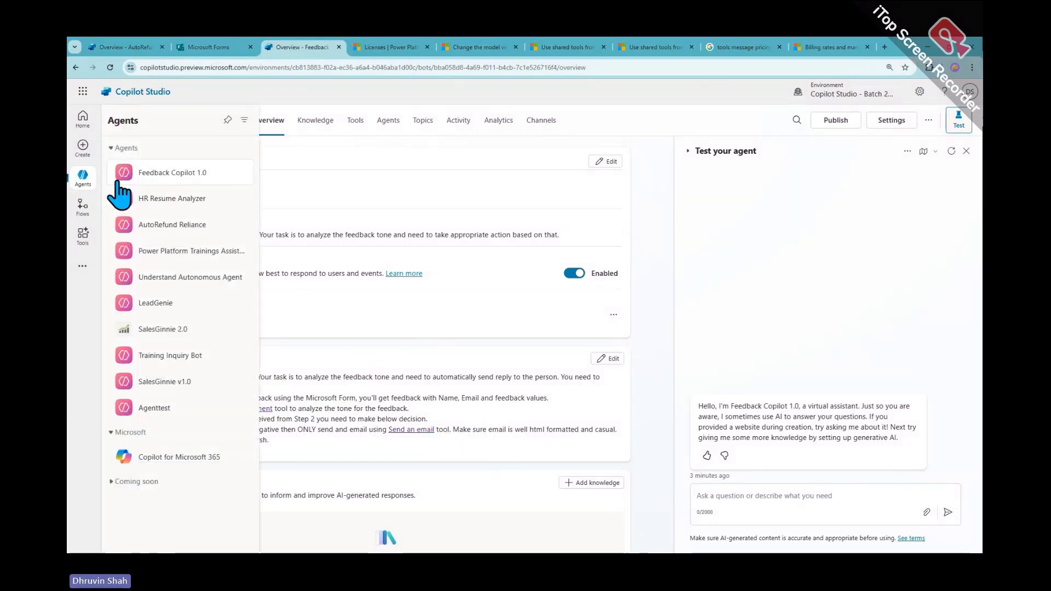
Switch to HR Resume Analyzer, browse its Overview and Tools, and end on its Topics list
click(172, 204)
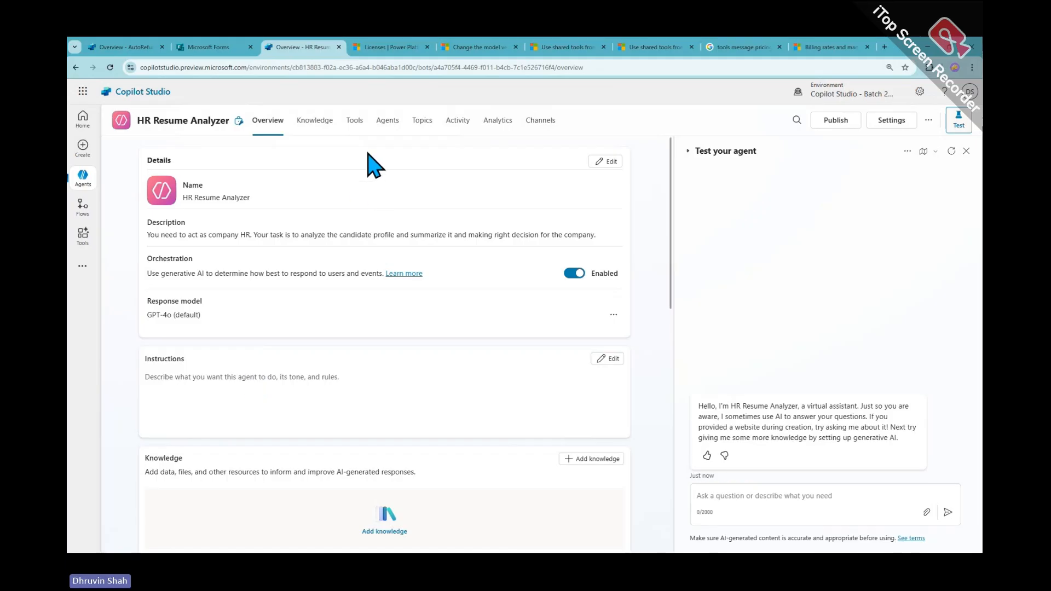
click(350, 123)
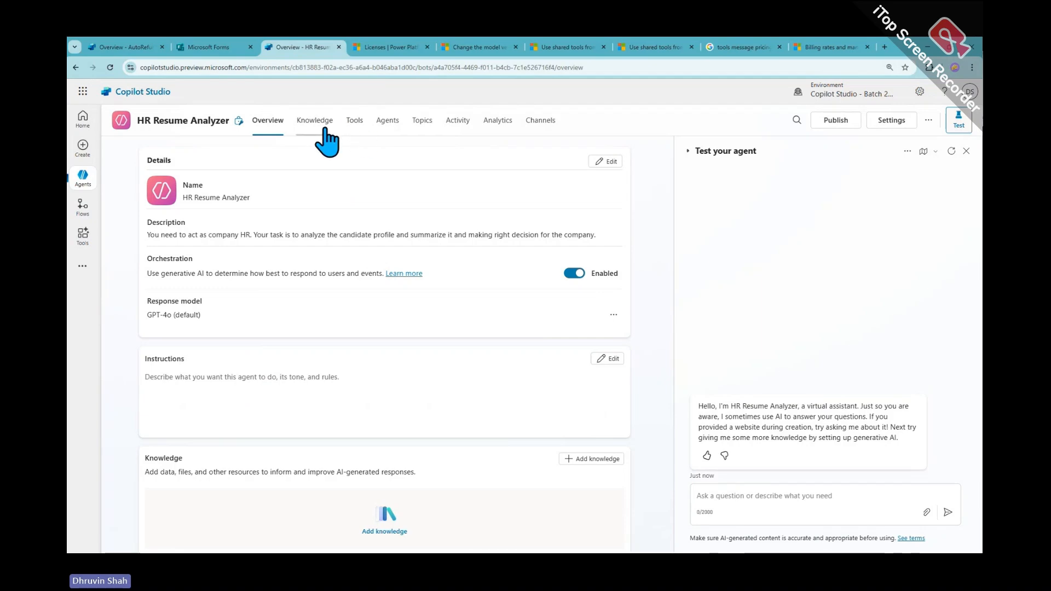
click(417, 123)
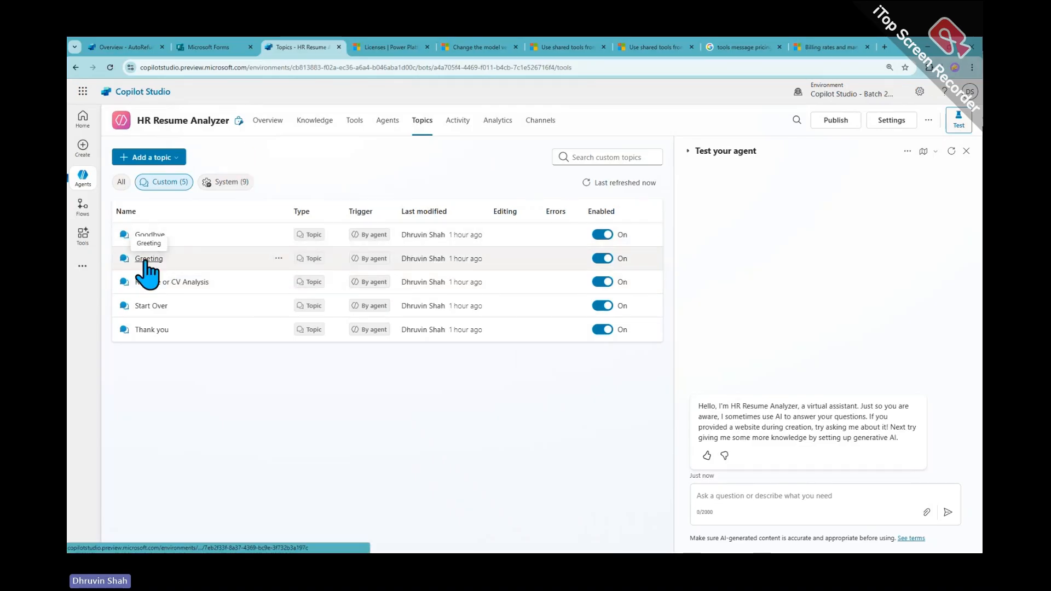
click(270, 122)
scroll(425, 383, down, 6)
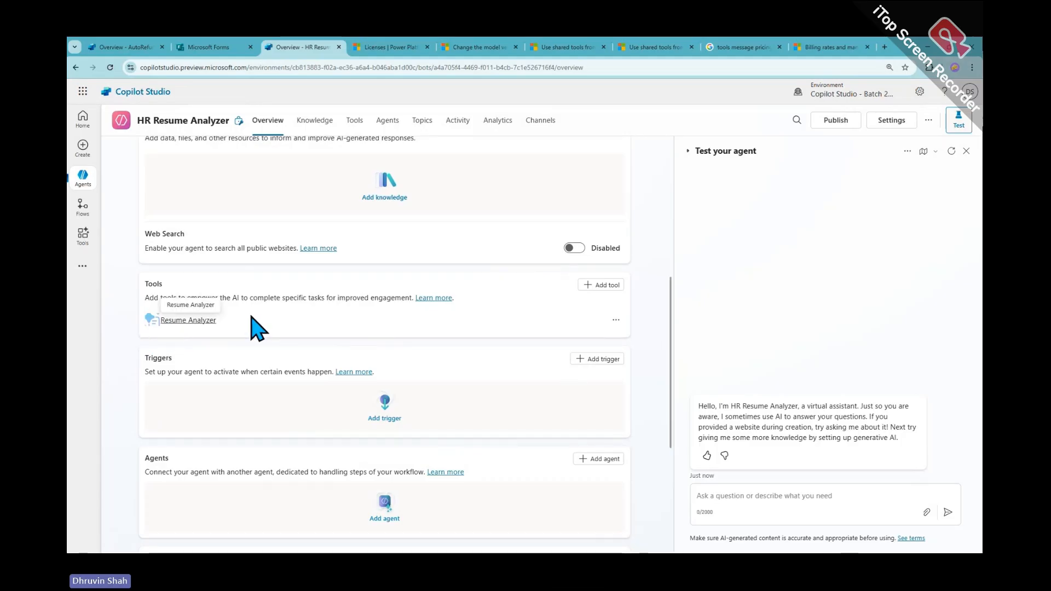
scroll(413, 222, up, 1)
click(354, 120)
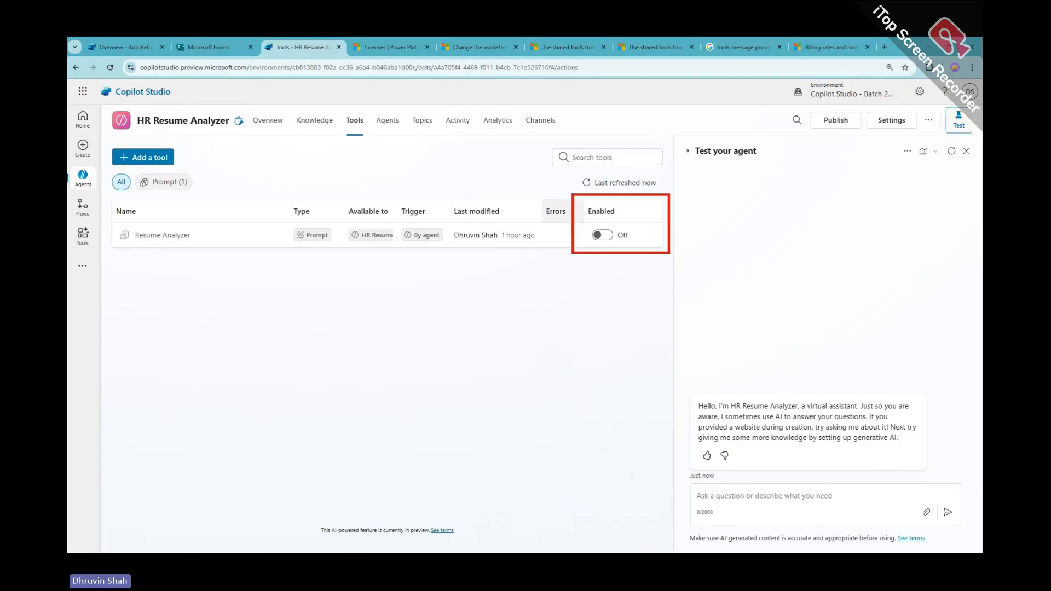
click(359, 129)
click(423, 129)
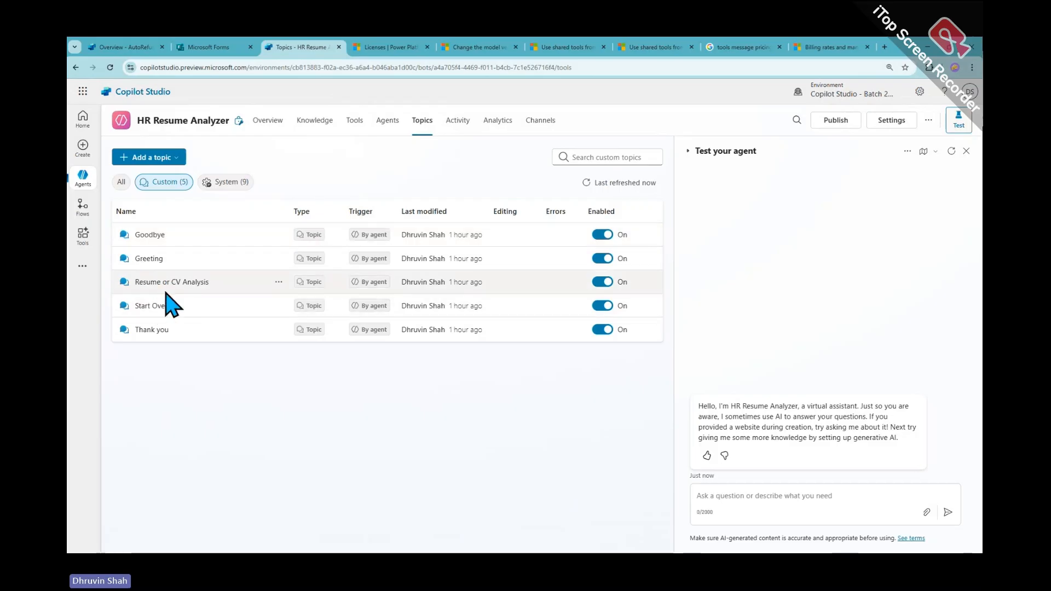
Open the Resume or CV Analysis topic and bring up Add a tool after the file question
click(174, 283)
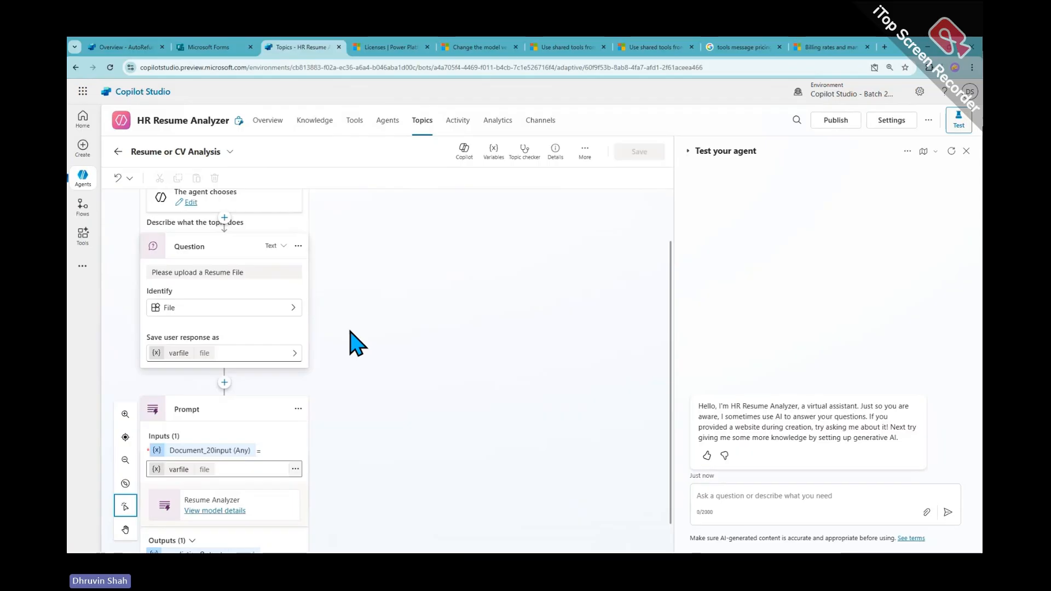
click(424, 253)
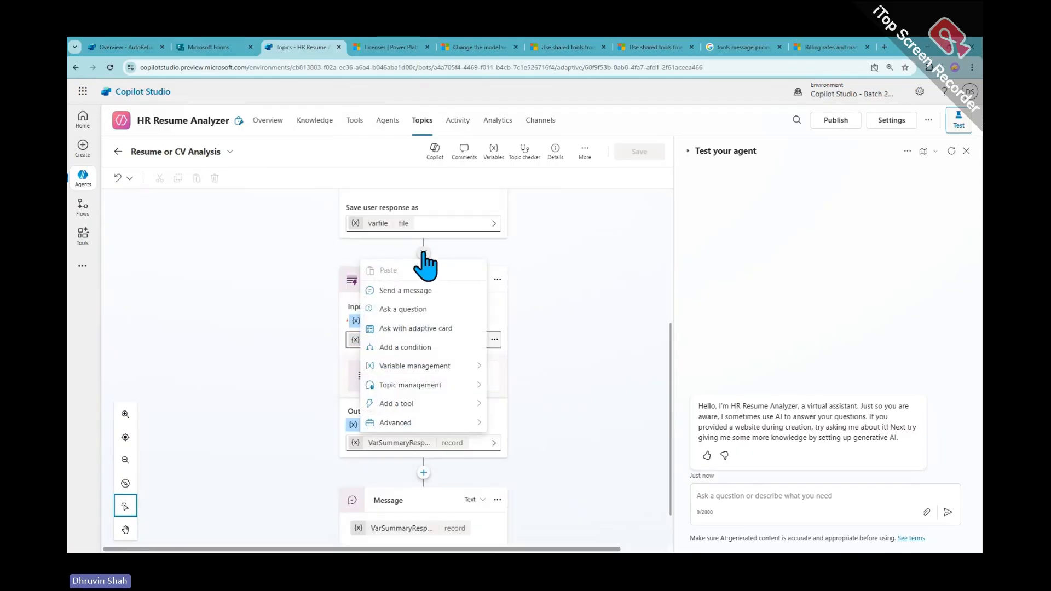
mouse_move(438, 385)
mouse_move(430, 404)
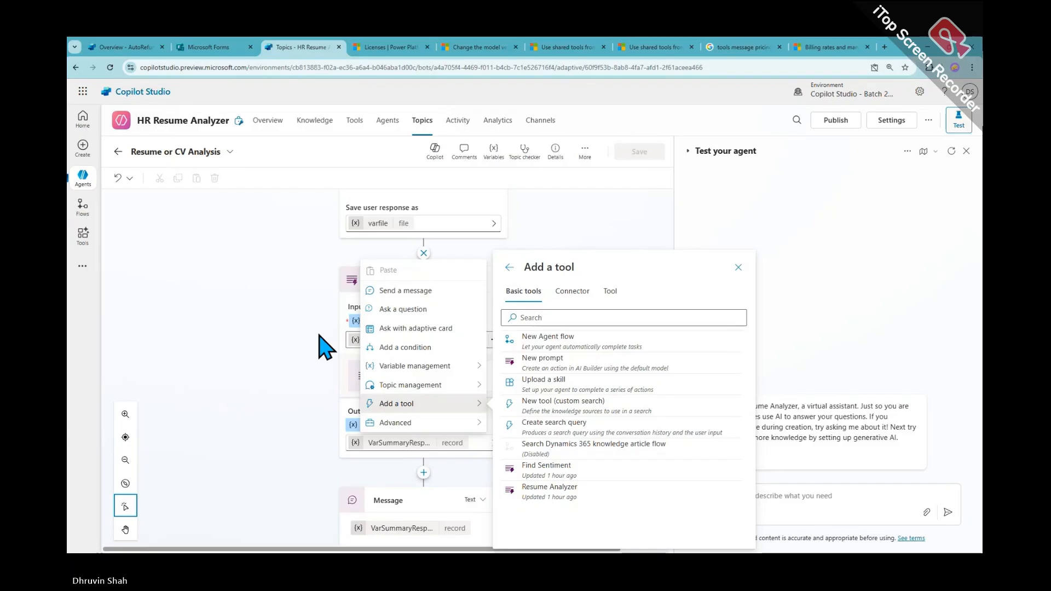
Switch to the 'Billing rates and management' article tab
click(854, 49)
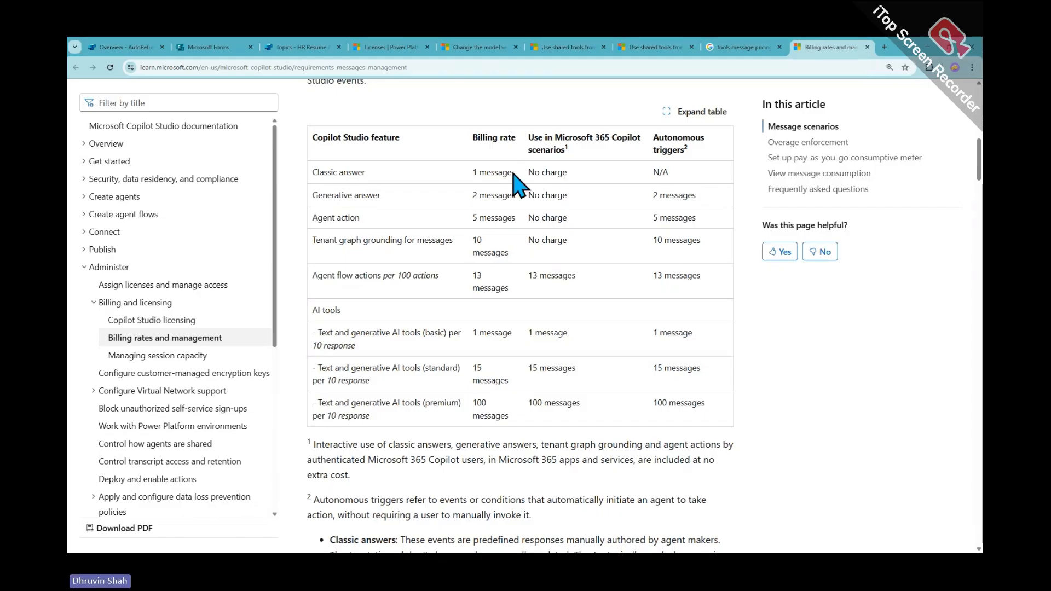
drag(193, 193, 245, 191)
mouse_move(231, 193)
mouse_down()
mouse_move(232, 225)
mouse_move(249, 225)
mouse_move(278, 185)
mouse_up()
drag(193, 243, 279, 253)
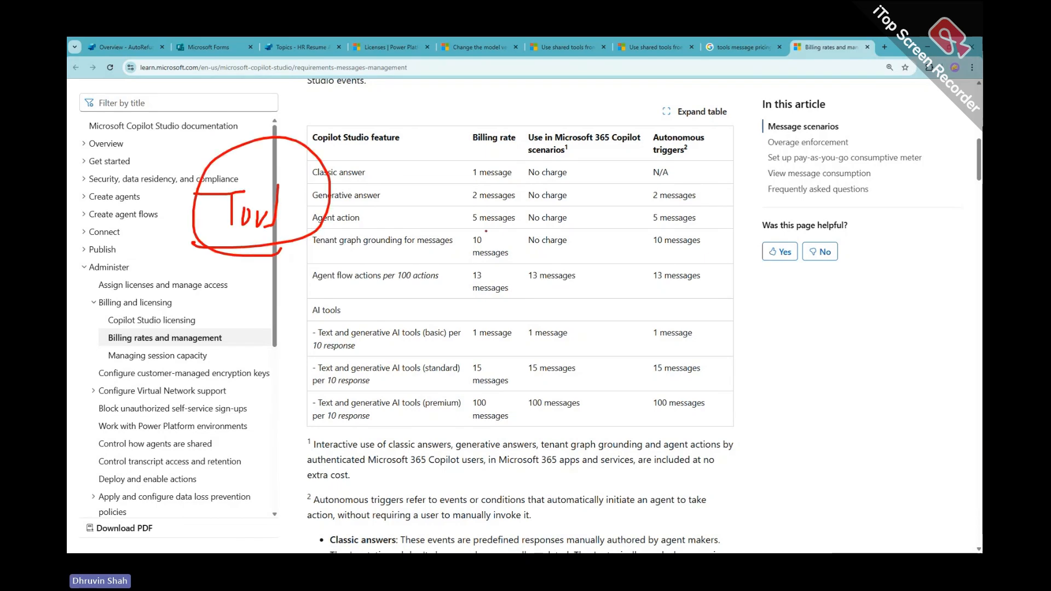
mouse_move(481, 225)
mouse_down()
mouse_move(520, 211)
mouse_move(495, 228)
mouse_up()
mouse_move(434, 128)
mouse_down()
mouse_move(426, 152)
mouse_move(474, 154)
mouse_up()
mouse_move(507, 123)
mouse_down()
mouse_move(485, 135)
mouse_move(524, 149)
mouse_up()
mouse_move(554, 114)
mouse_down()
mouse_move(530, 147)
mouse_move(560, 109)
mouse_move(621, 125)
mouse_up()
mouse_move(580, 141)
mouse_down()
mouse_move(623, 129)
mouse_move(612, 156)
mouse_up()
drag(654, 104, 655, 145)
mouse_move(667, 113)
mouse_down()
mouse_move(679, 137)
mouse_move(660, 141)
mouse_move(712, 141)
mouse_up()
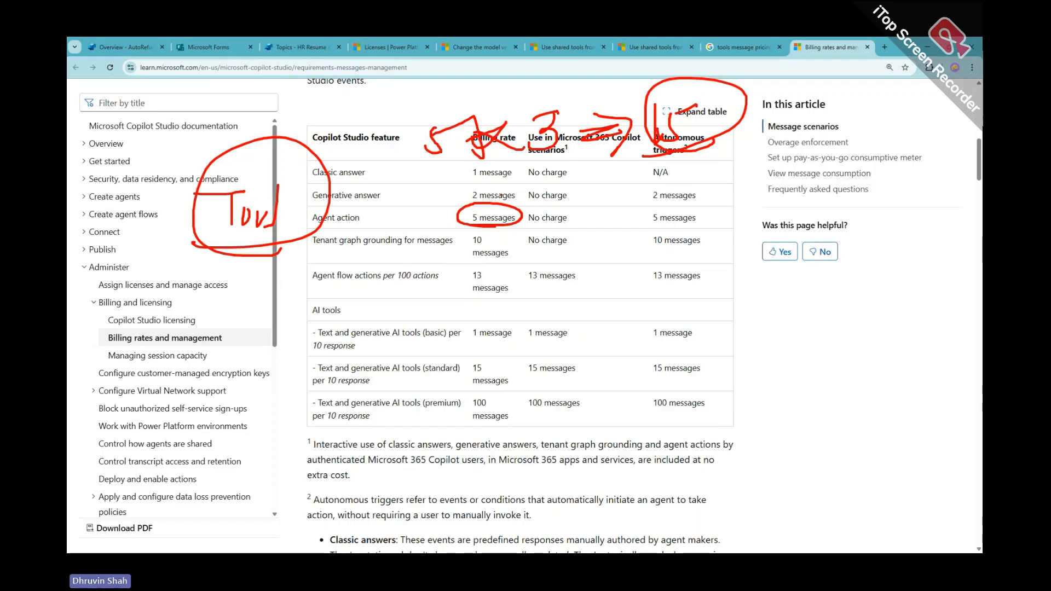
key(Escape)
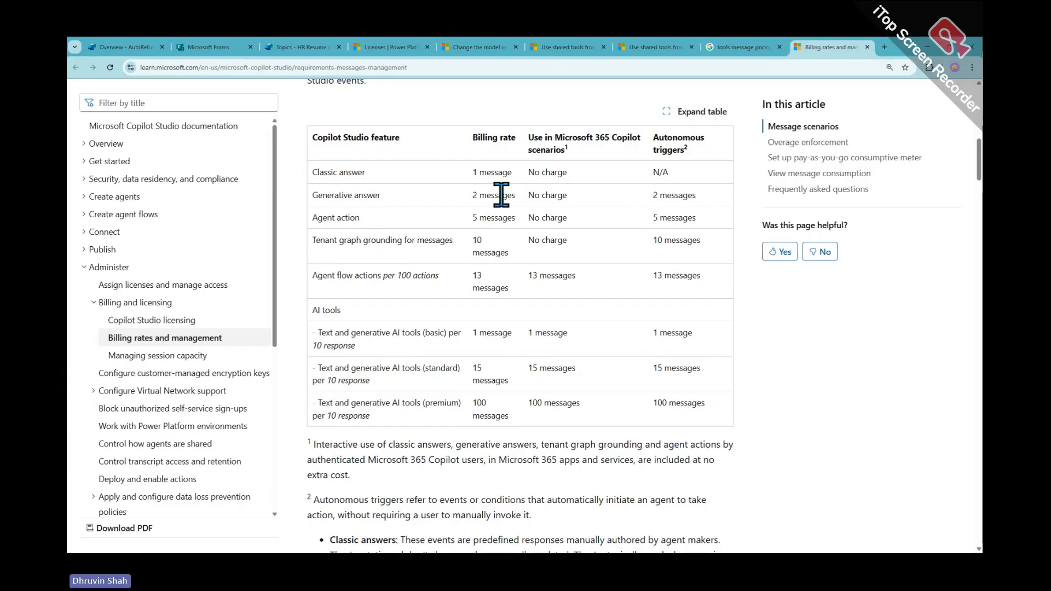
Close the billing and search tabs plus every tab right of the topics tab, returning to Topics
click(867, 48)
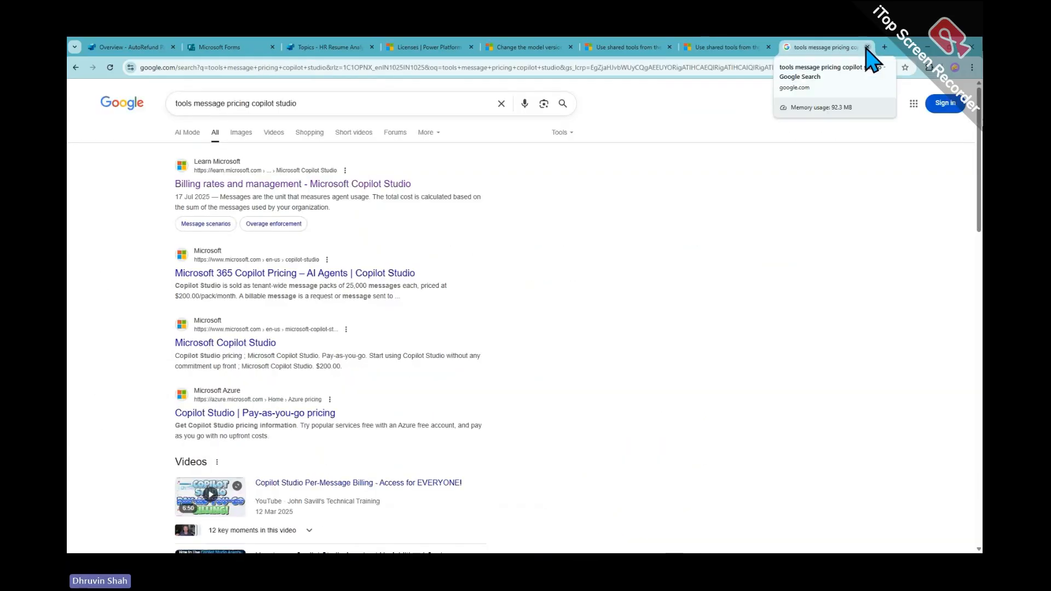
click(868, 47)
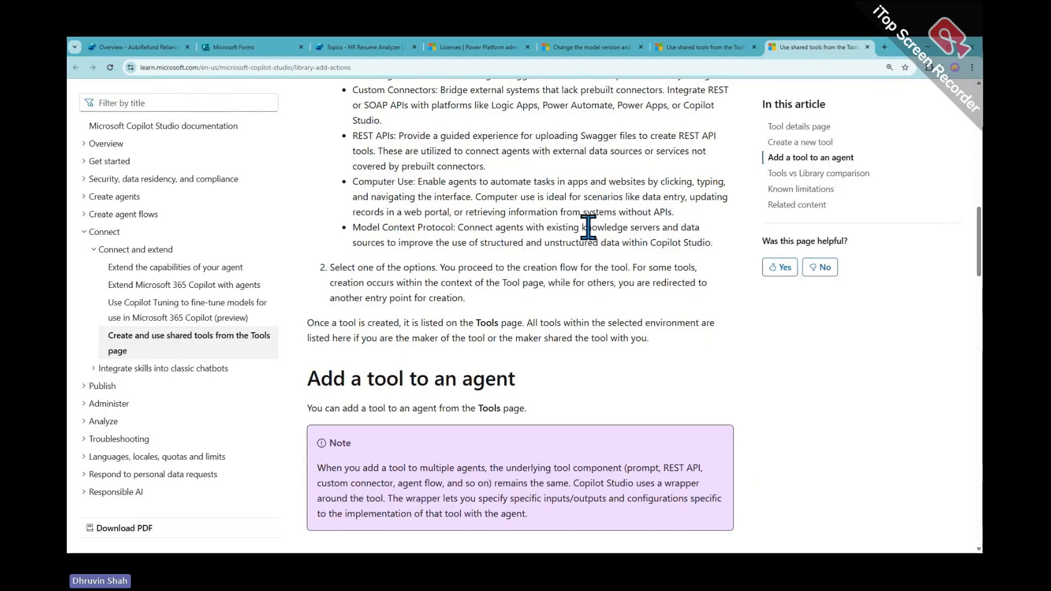
click(241, 48)
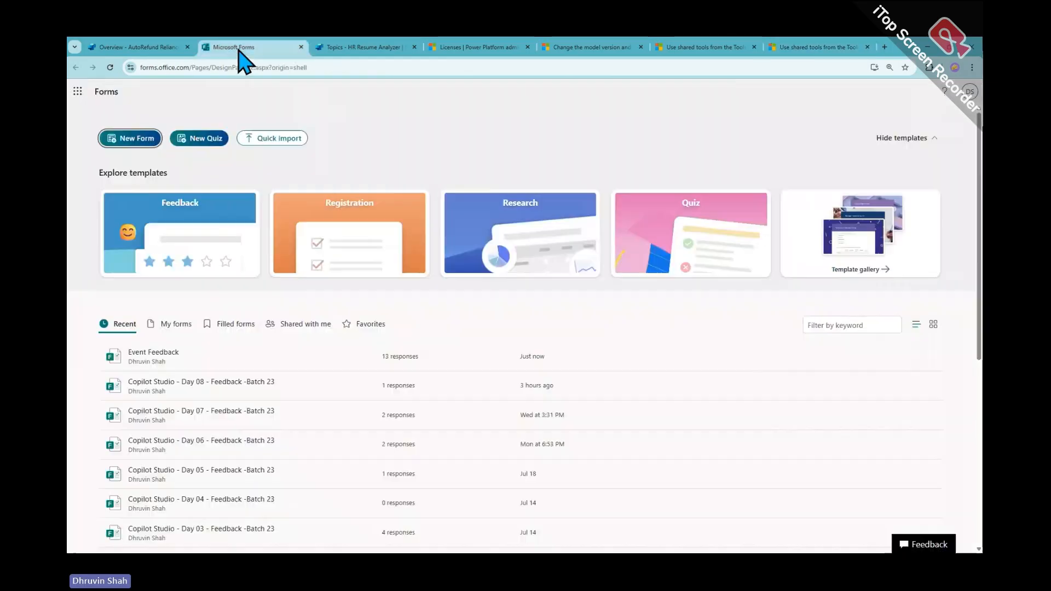
click(335, 48)
right_click(335, 48)
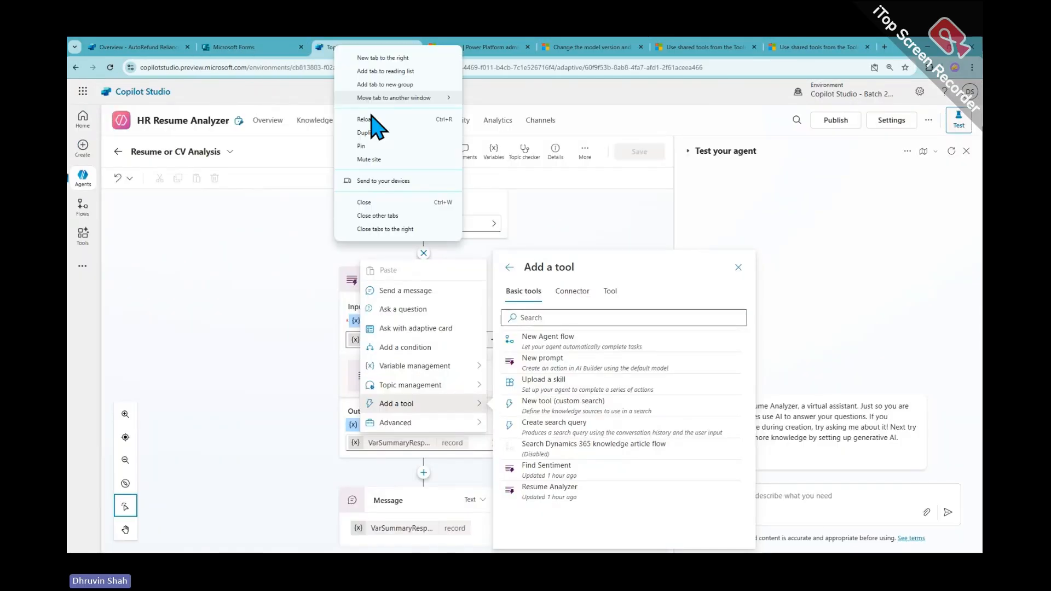
click(403, 229)
click(118, 151)
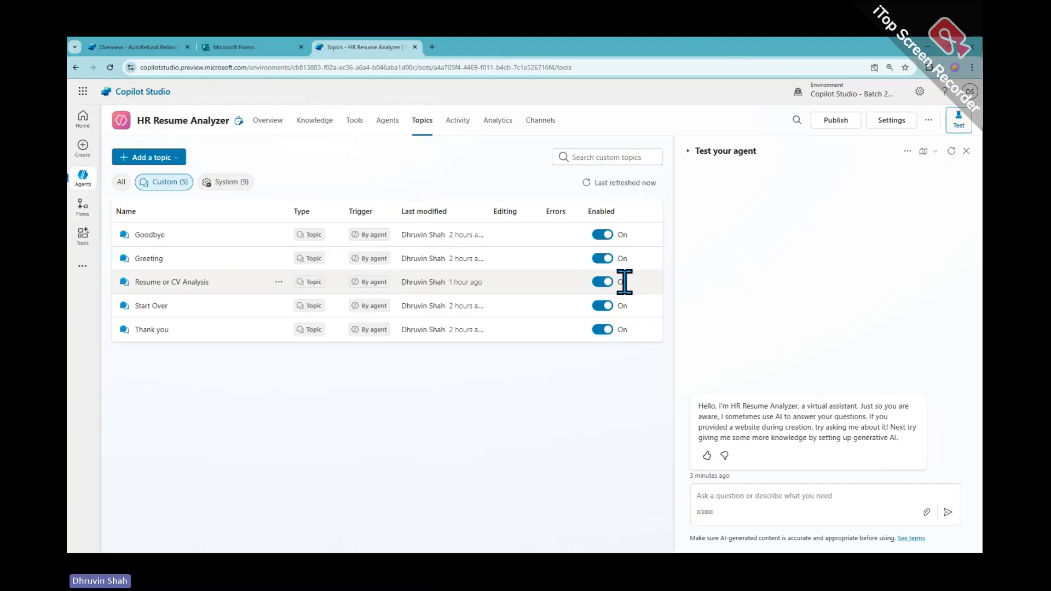
Start a new agent from the Agents list and skip straight to configuration
click(85, 182)
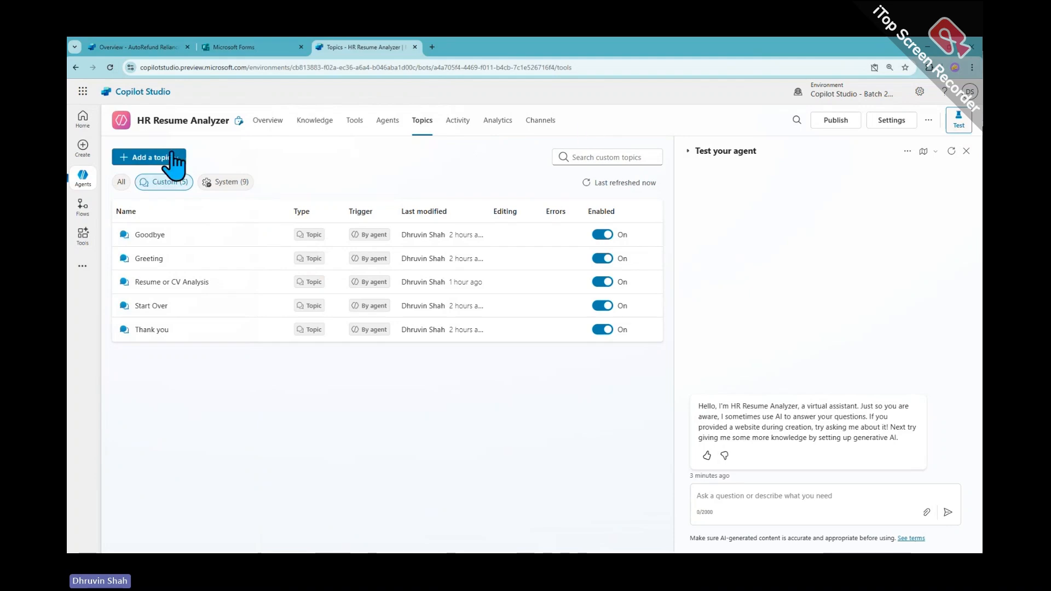
click(83, 184)
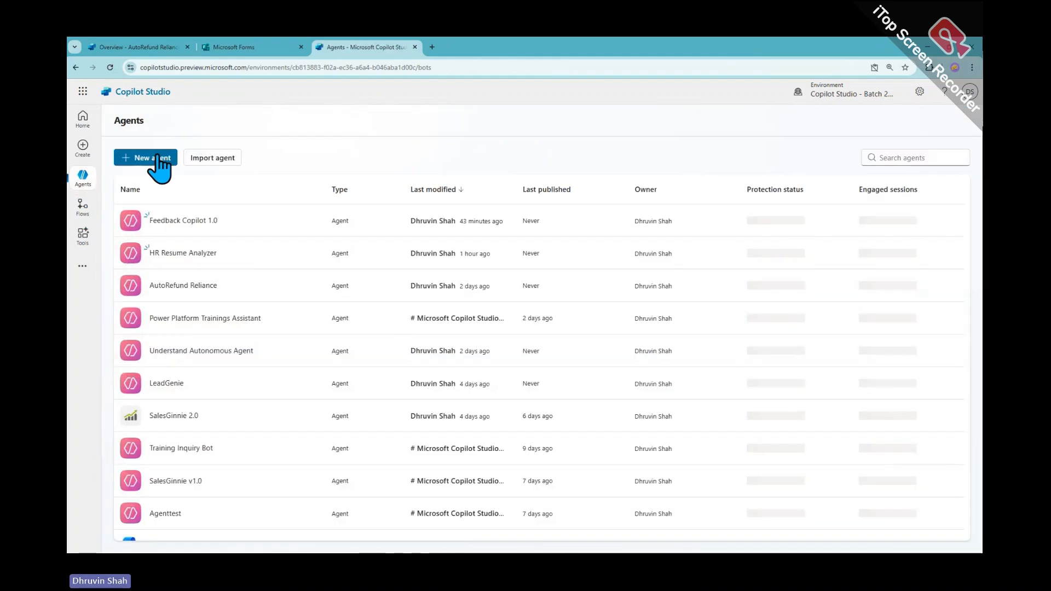
click(155, 160)
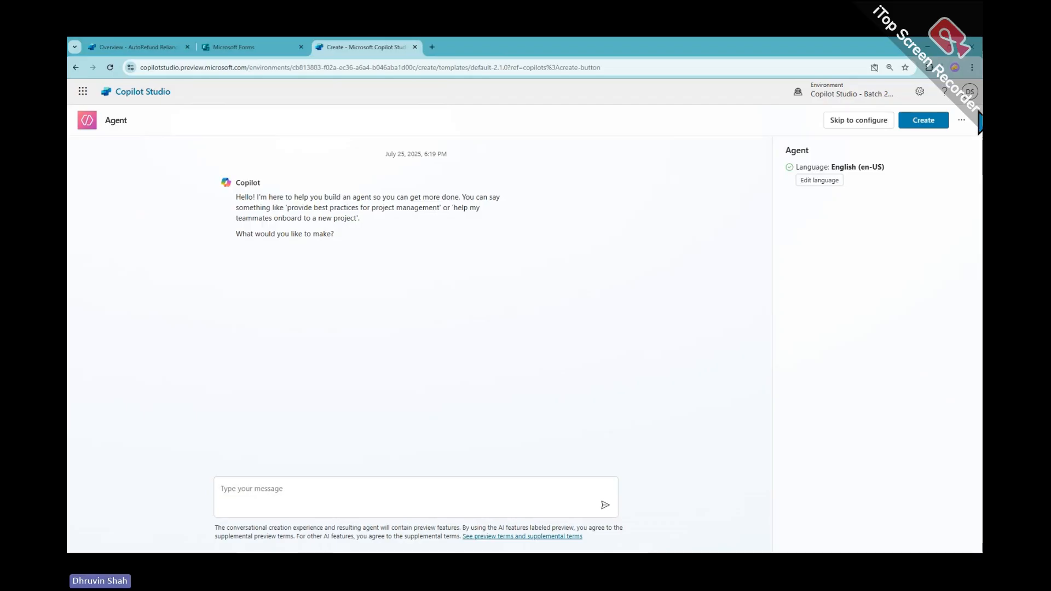
click(858, 121)
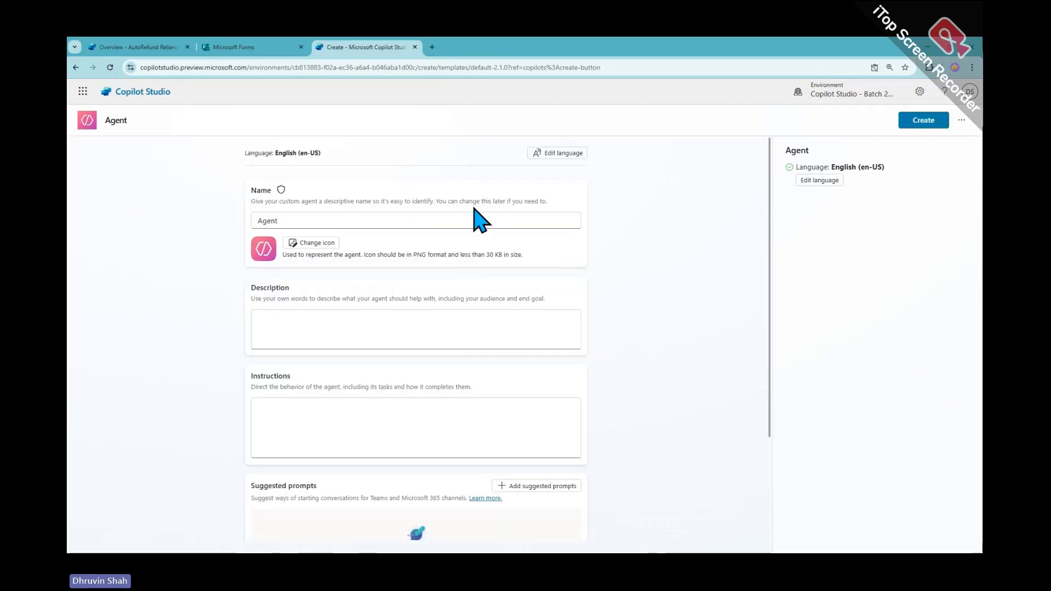
Name the agent Daily Schedule Agent, edit its description, and create it
triple_click(368, 215)
text(Daily Schedule Agent)
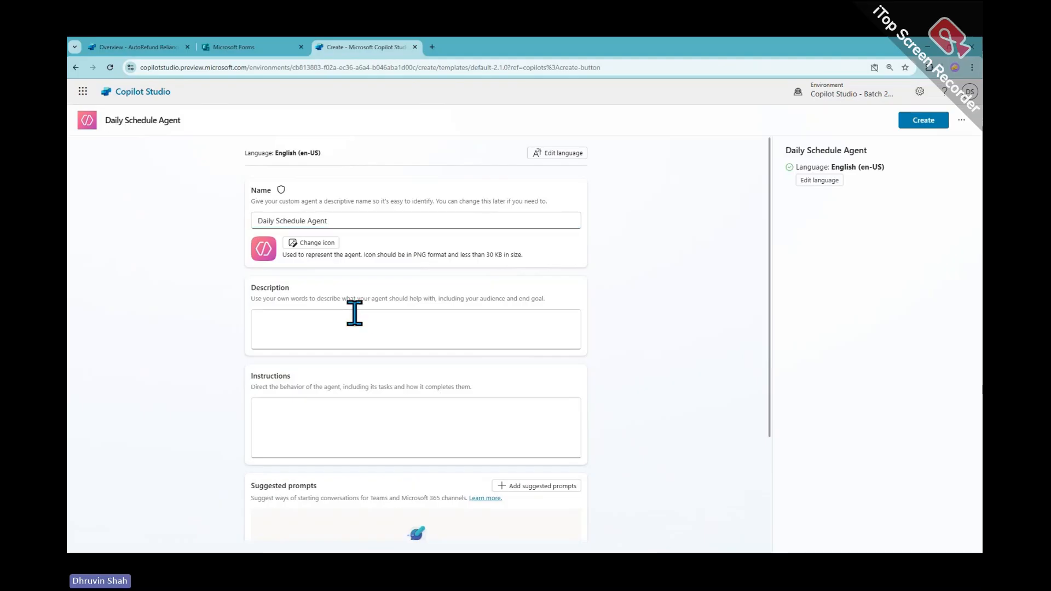
click(351, 317)
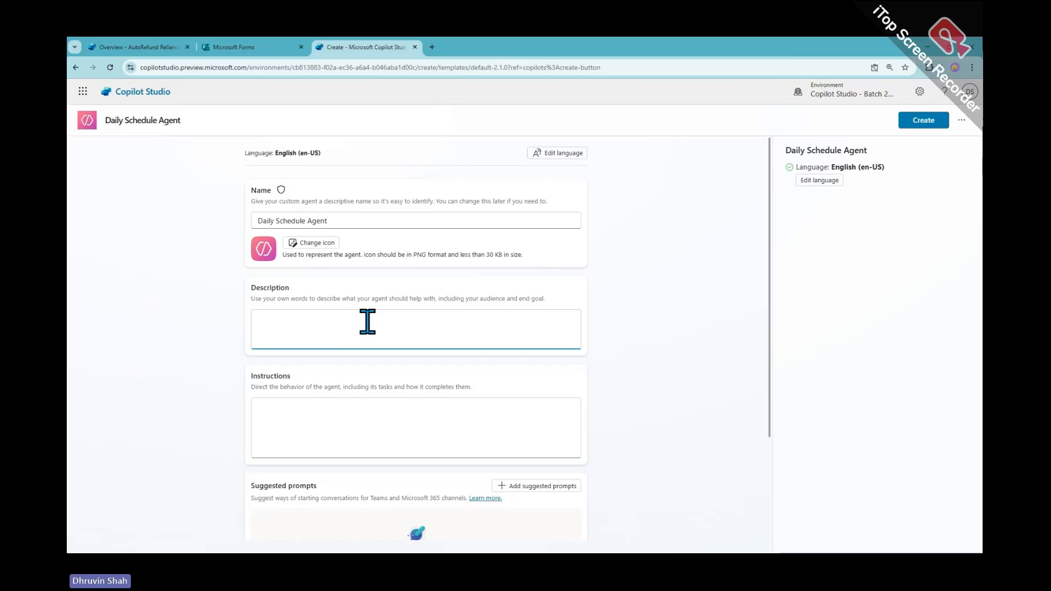
key(alt+Tab)
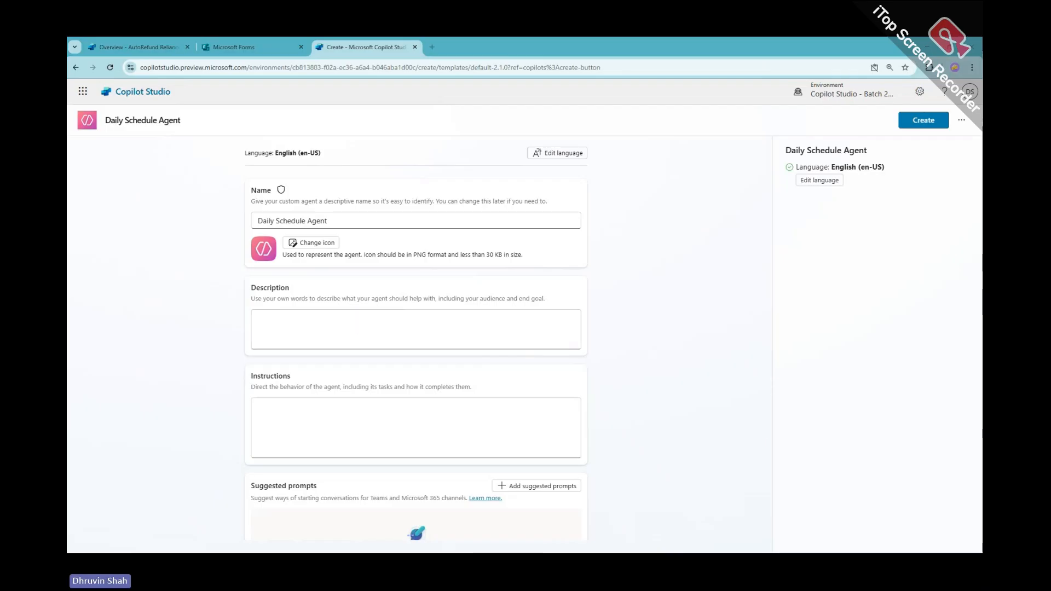
click(915, 121)
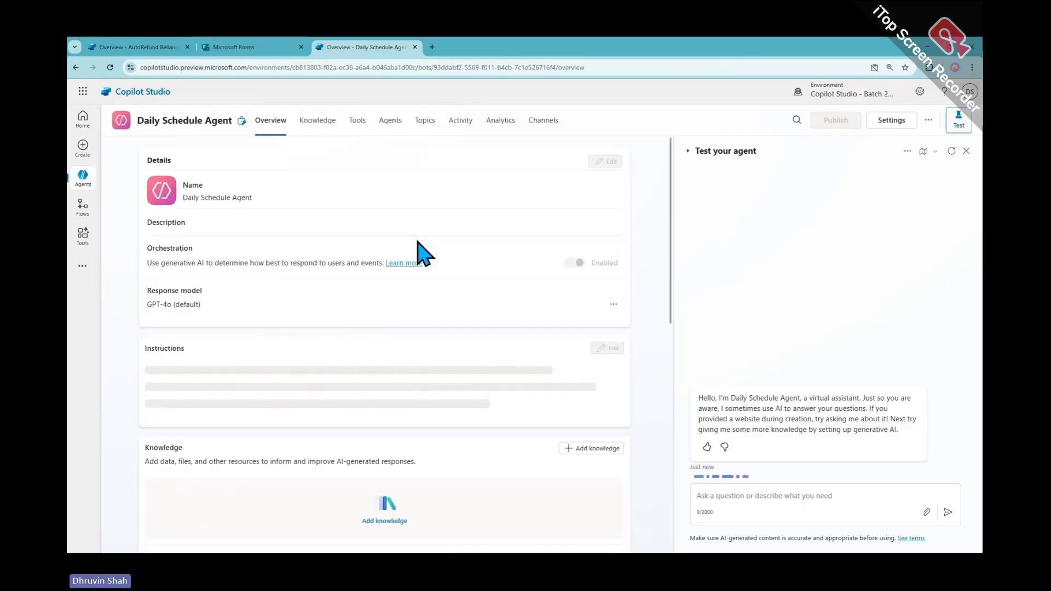
In a new tab, open the Power Automate Use Cases SharePoint site's Task Reminders list
click(432, 47)
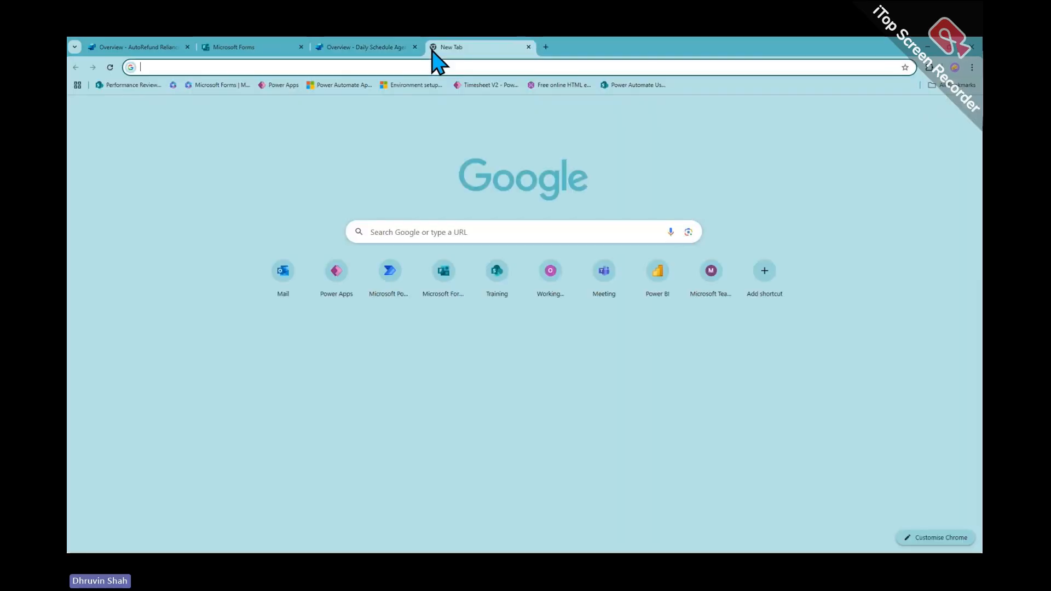
text(c)
key(BackSpace)
key(BackSpace)
text(po)
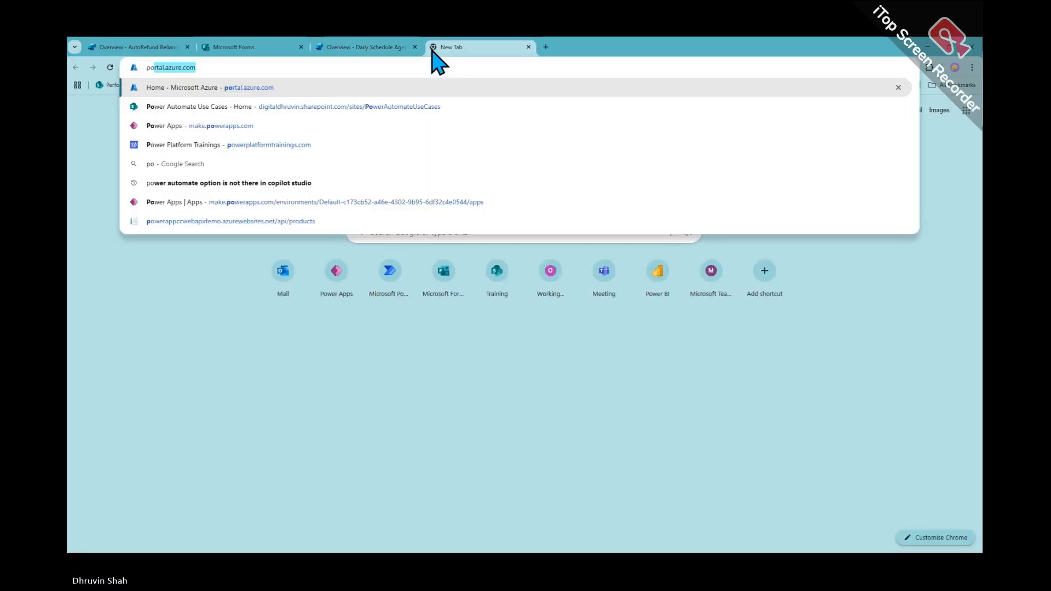
text(we)
key(Return)
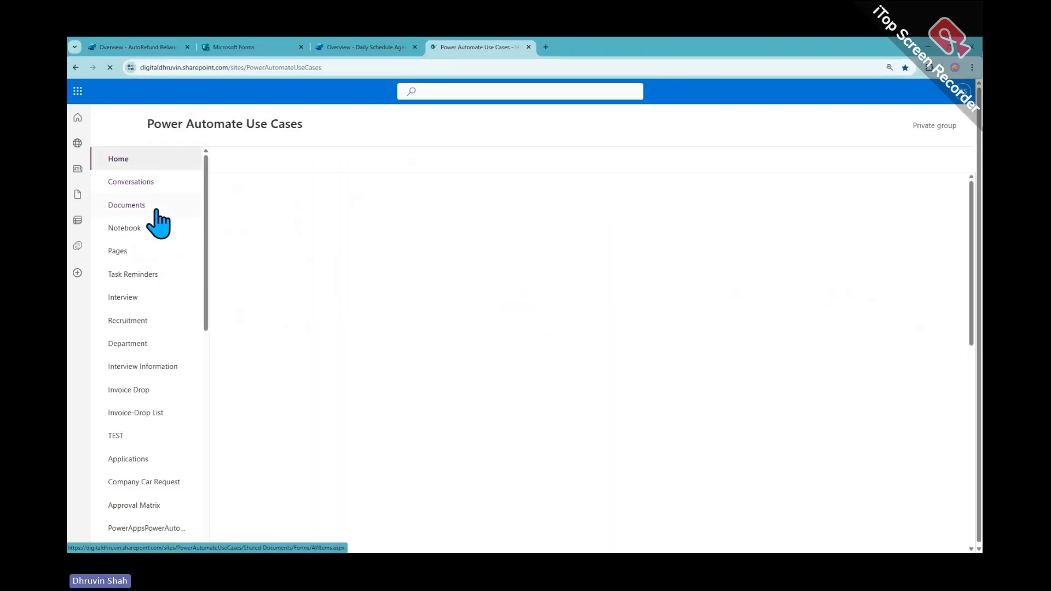
click(157, 282)
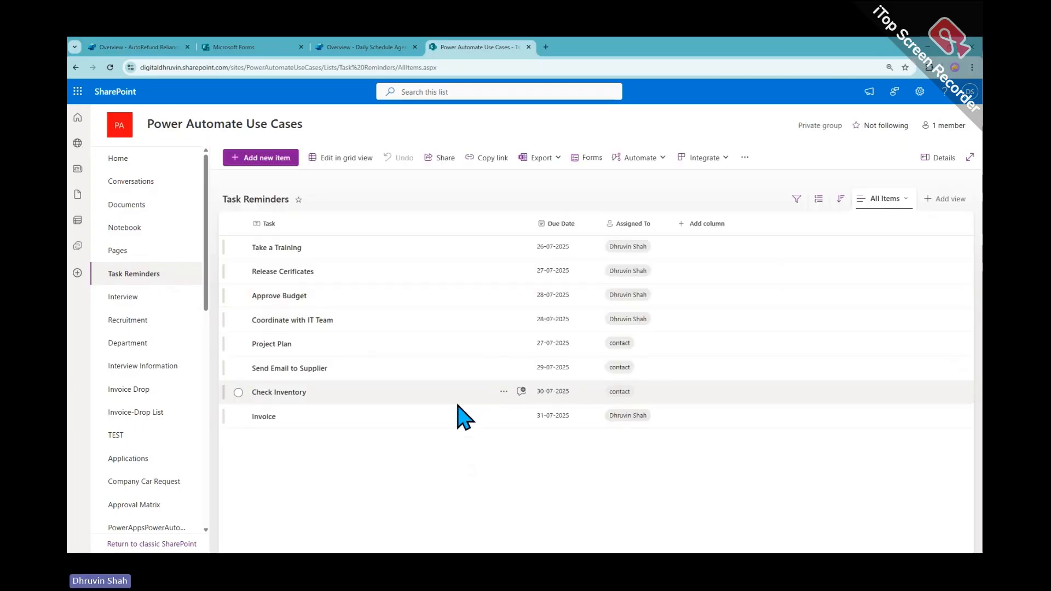
Mark up the task list with the pen, highlighting Task and Assigned To columns, then clear it
drag(230, 201, 811, 489)
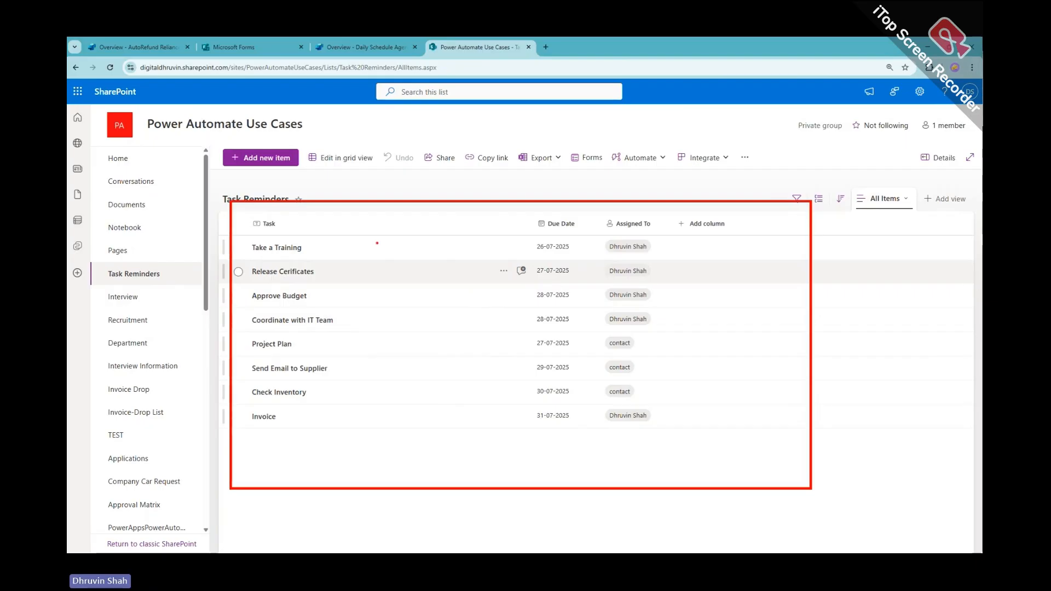
drag(397, 203, 409, 455)
drag(611, 206, 607, 476)
drag(706, 221, 714, 494)
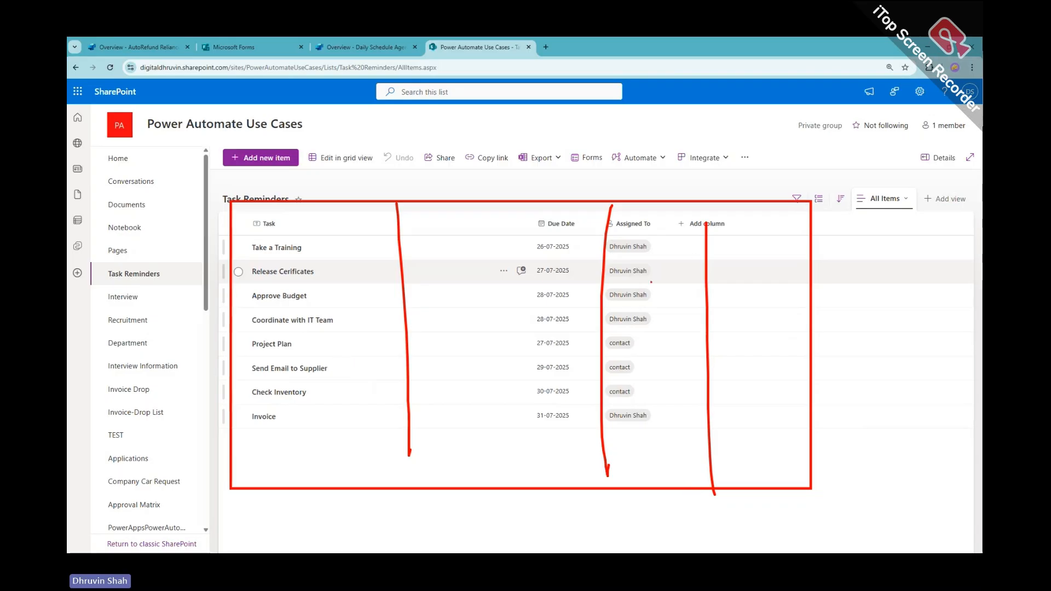
drag(657, 245, 685, 237)
drag(649, 344, 680, 339)
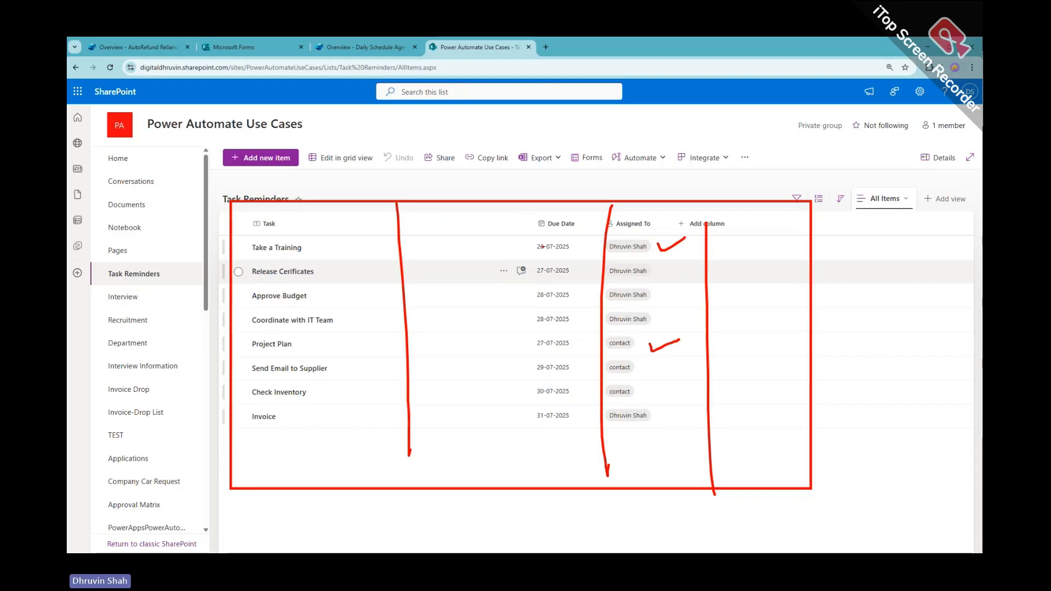
drag(350, 223, 361, 423)
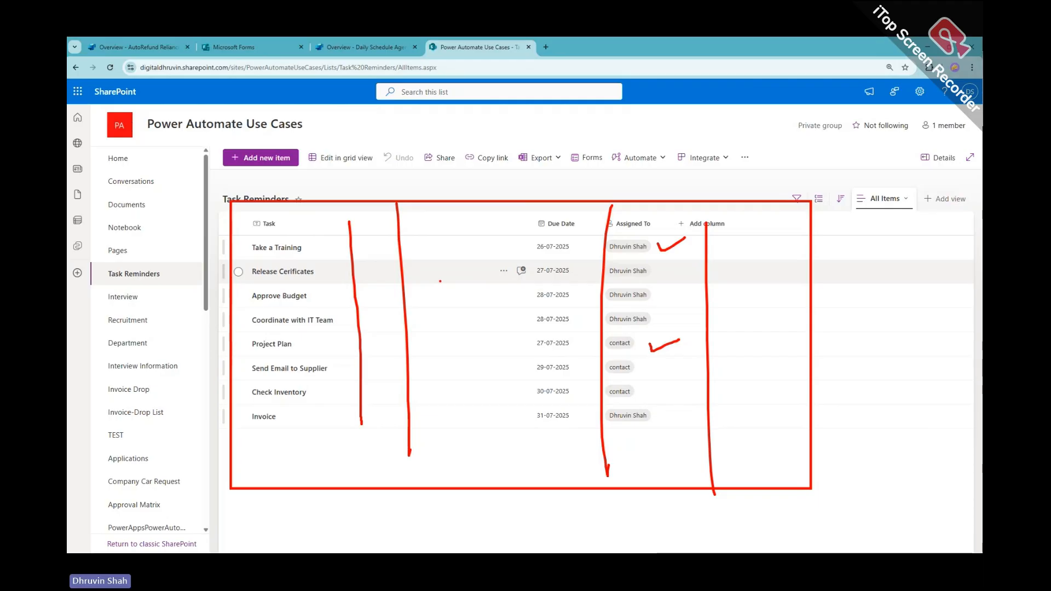
key(Escape)
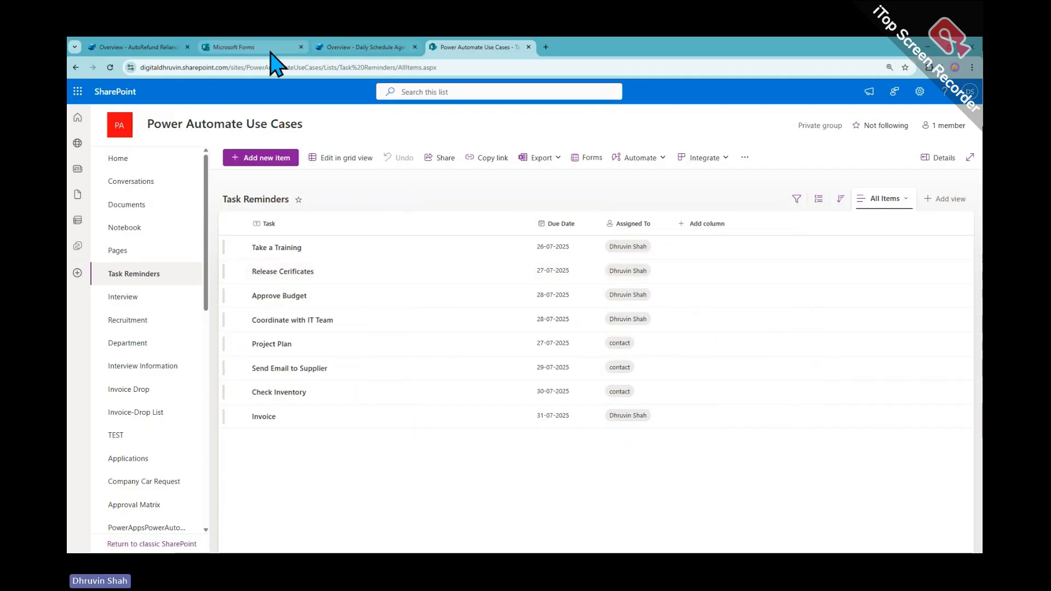
Start adding a trigger to the Daily Schedule Agent and choose the Recurrence schedule trigger
click(357, 48)
scroll(465, 380, down, 7)
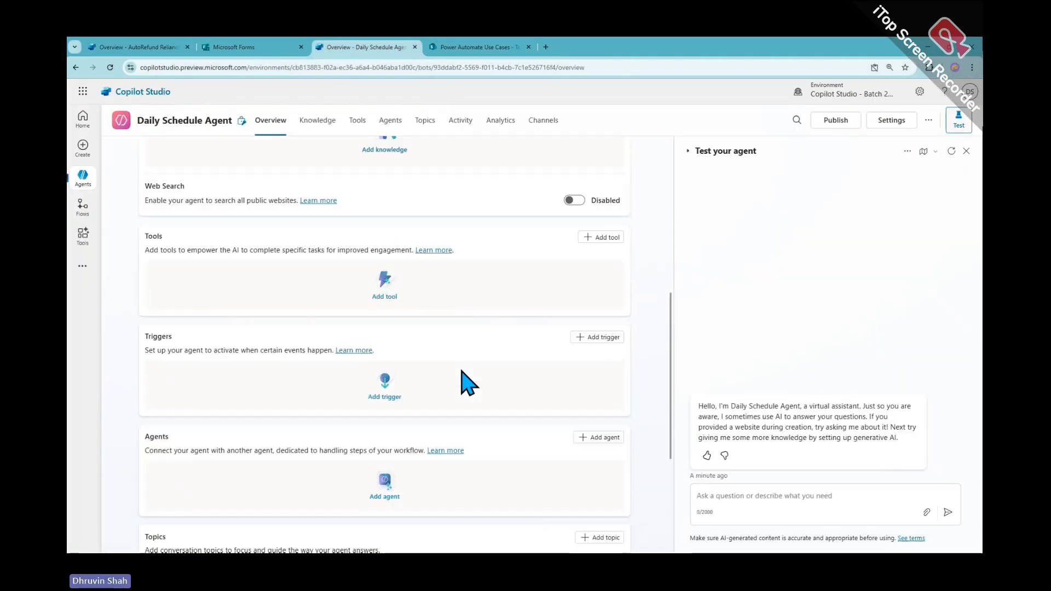
click(594, 337)
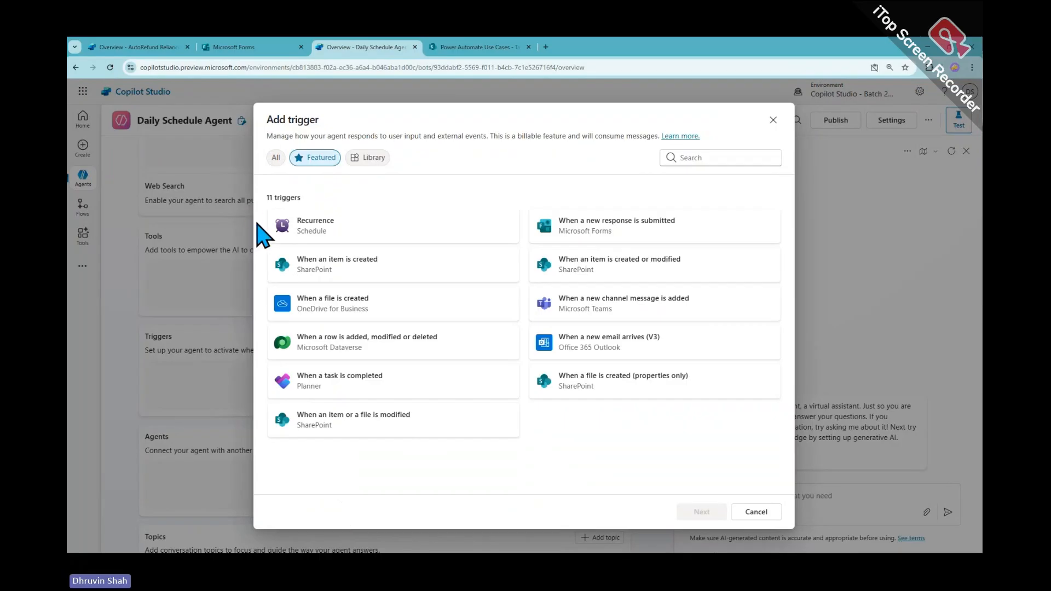
click(428, 227)
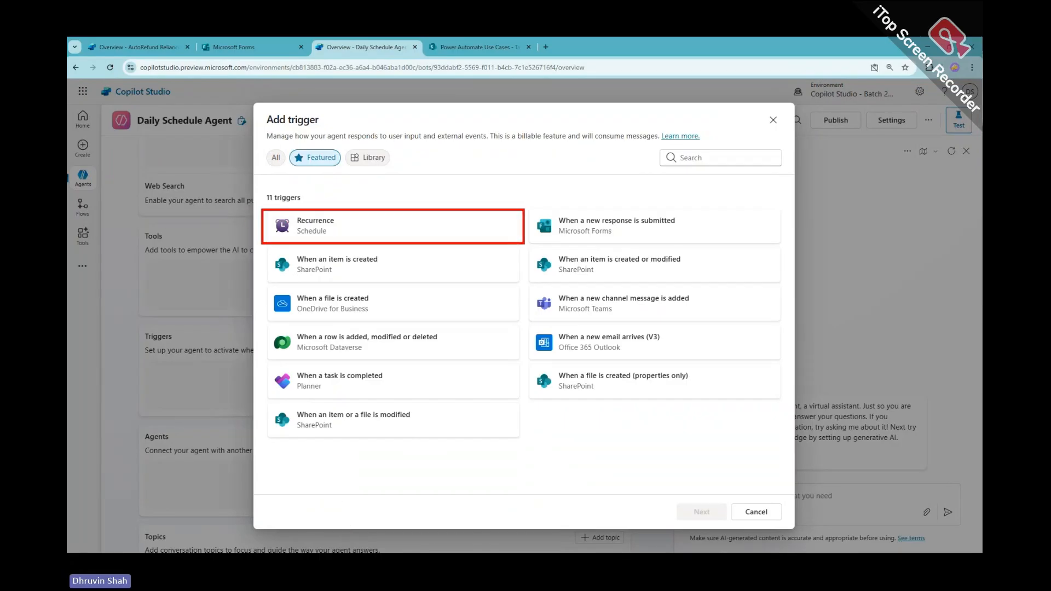
mouse_move(462, 162)
mouse_down()
mouse_move(467, 212)
mouse_move(426, 227)
mouse_move(447, 246)
mouse_move(440, 203)
mouse_up()
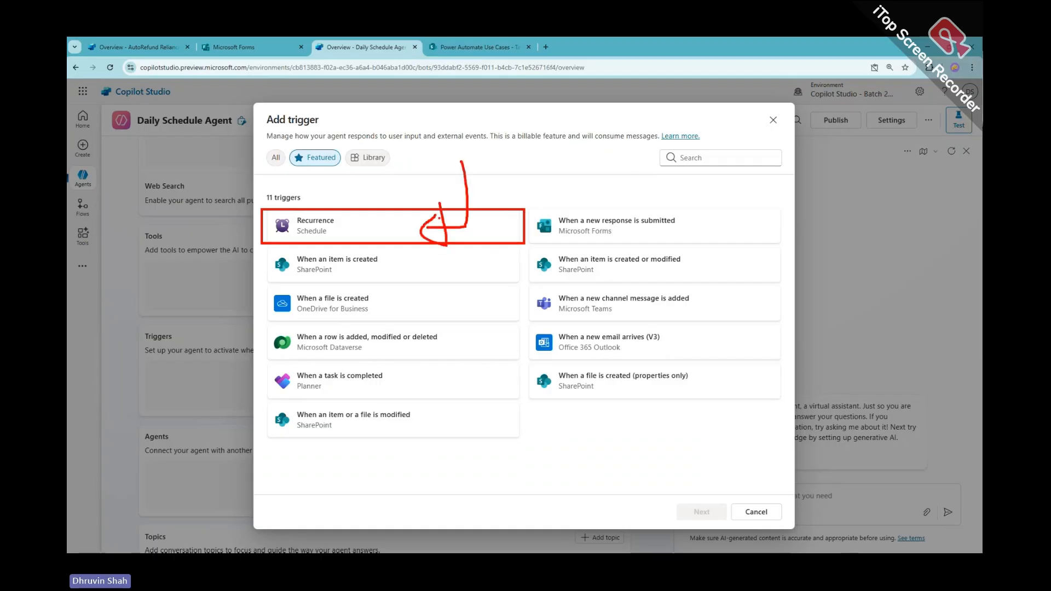
click(417, 233)
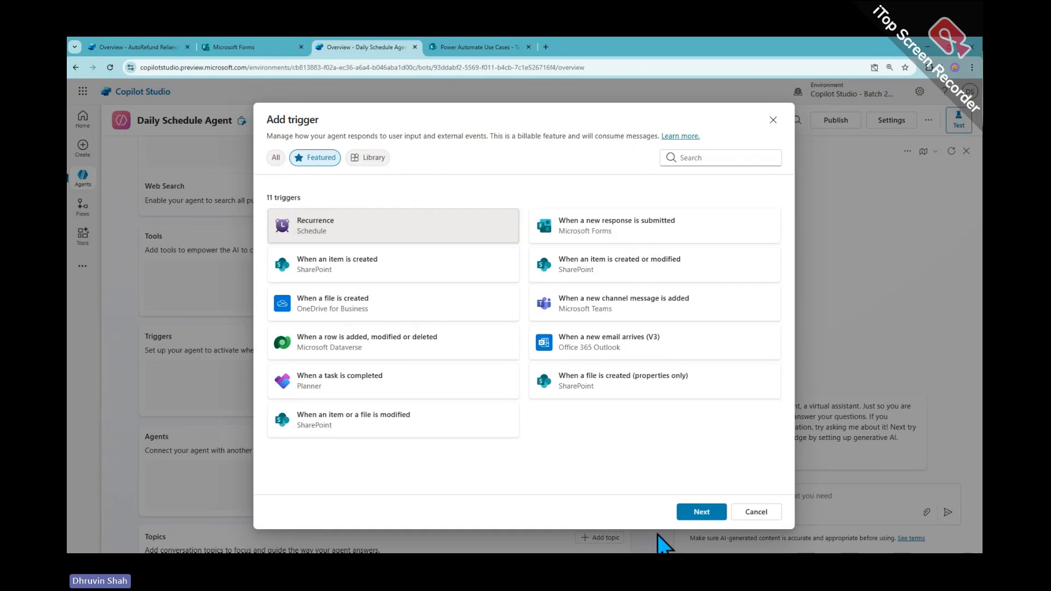
click(695, 512)
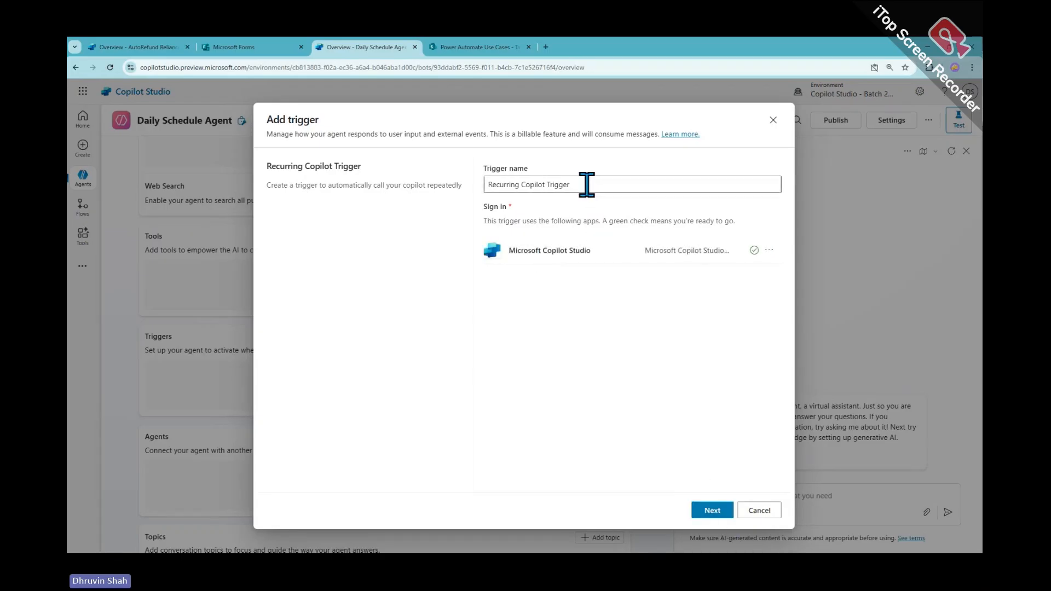
Append ' - AutoTask' to the default trigger name
drag(586, 184, 473, 186)
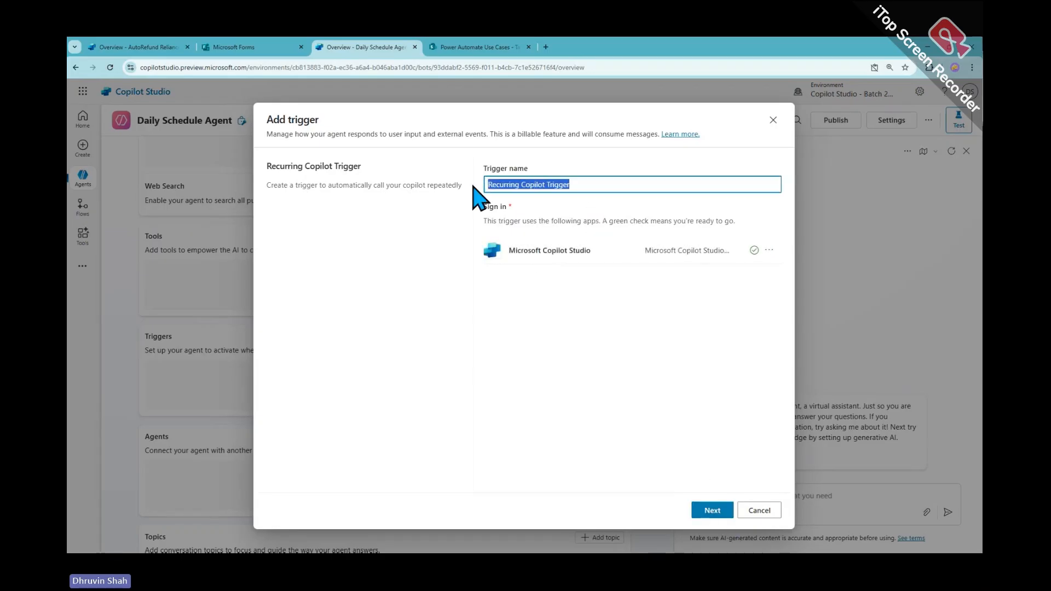
click(663, 188)
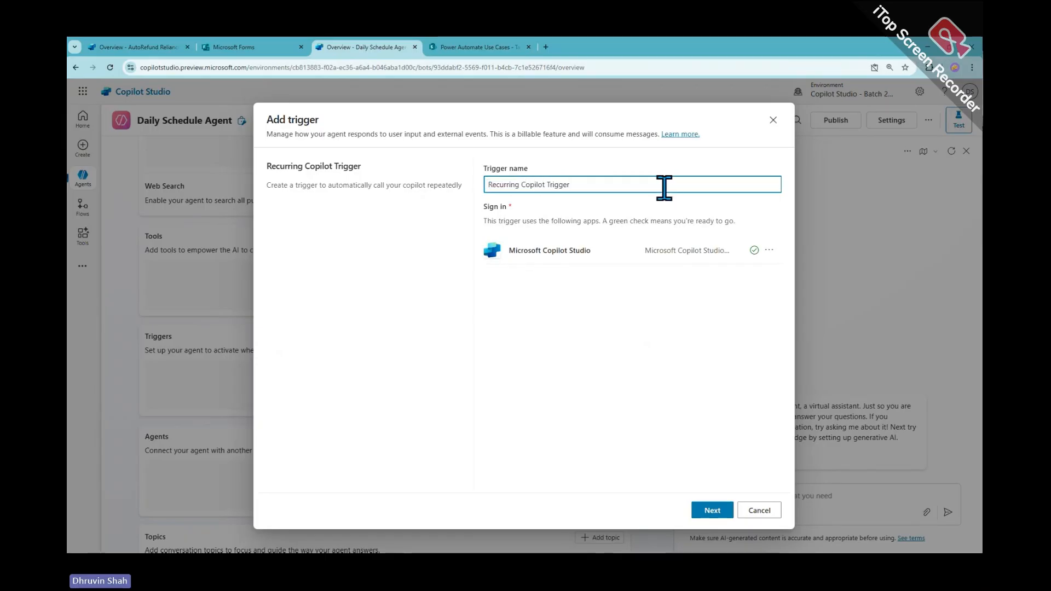
text(- )
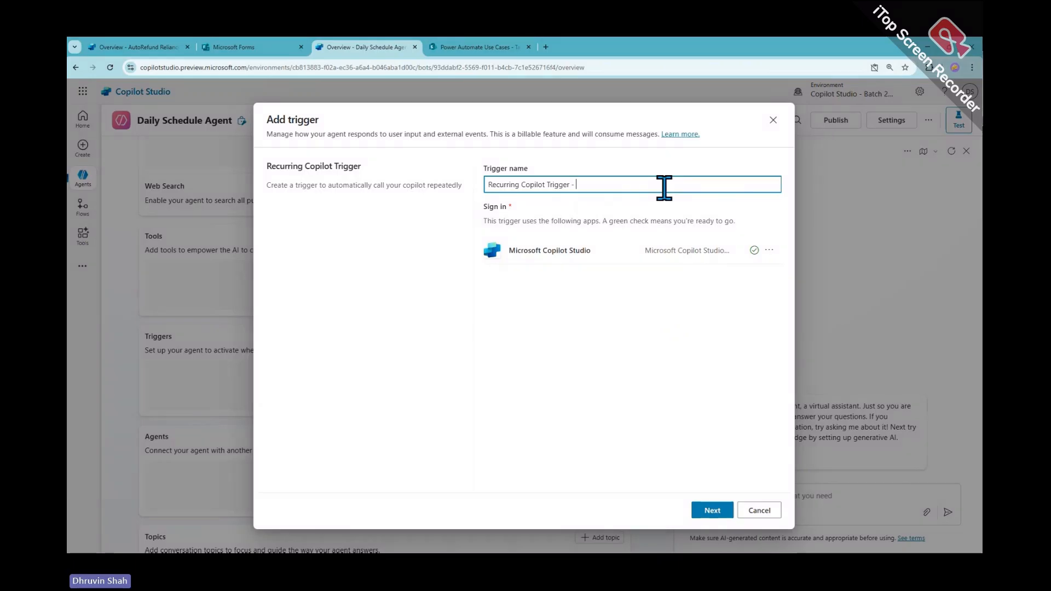
text(AutoTask)
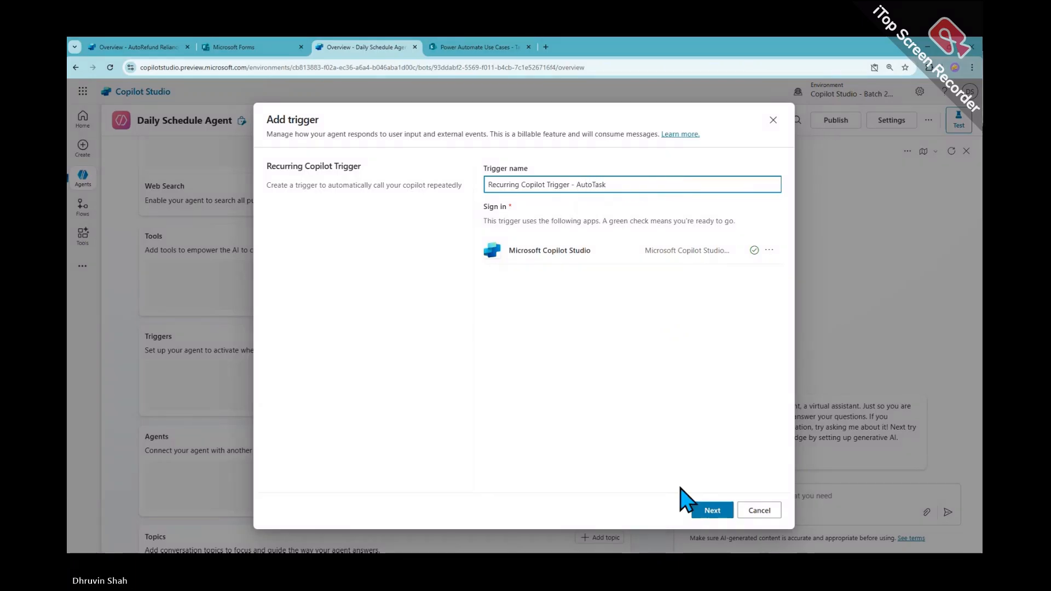
click(713, 510)
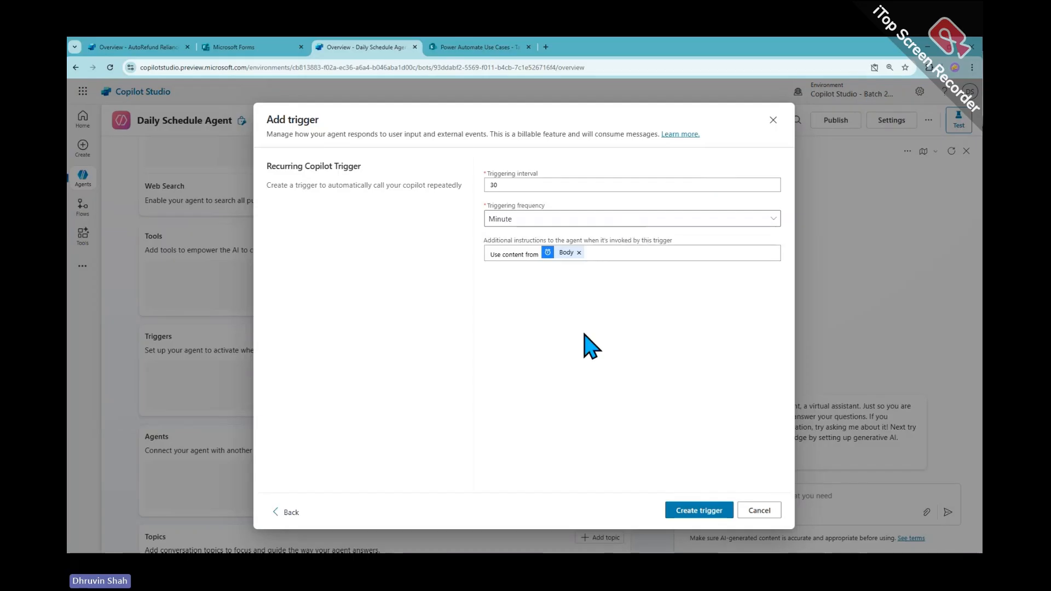
Set the triggering interval to 5 with Minute frequency and create the trigger
click(537, 190)
drag(537, 190, 483, 190)
text(1)
click(499, 220)
click(521, 337)
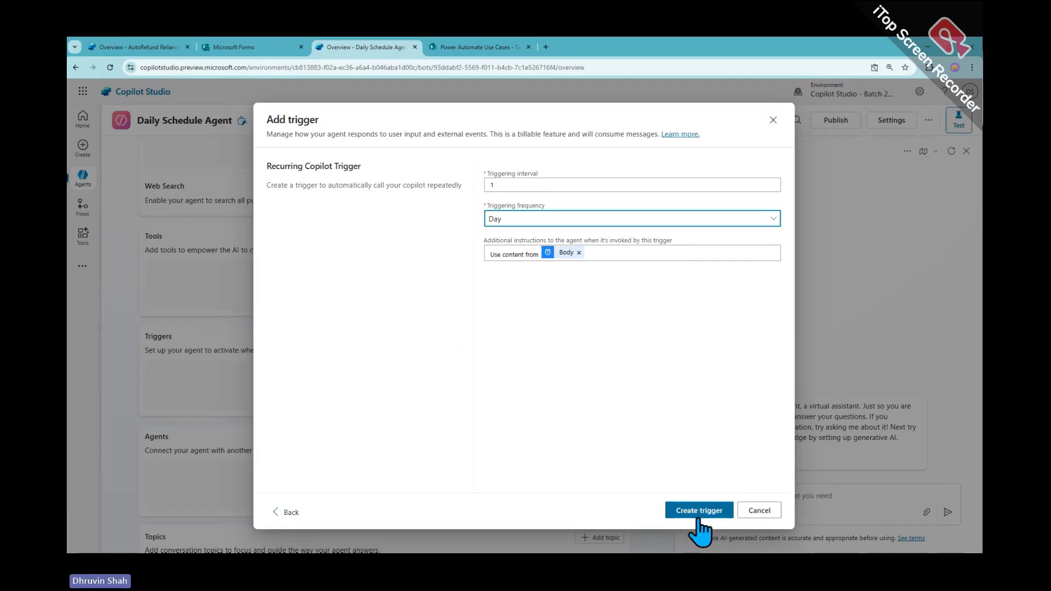
click(499, 185)
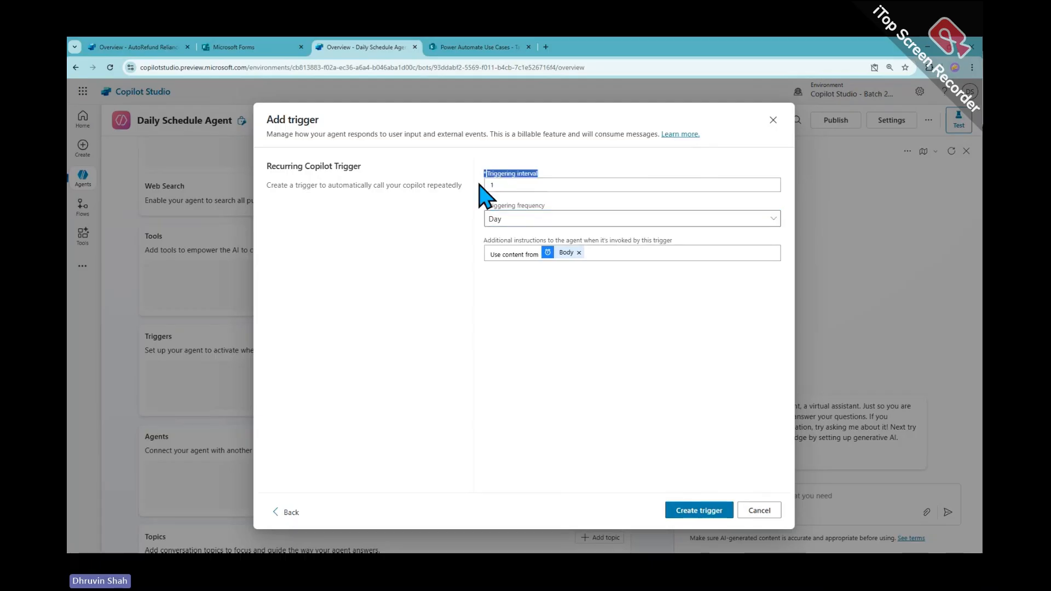
key(BackSpace)
text(5)
click(513, 219)
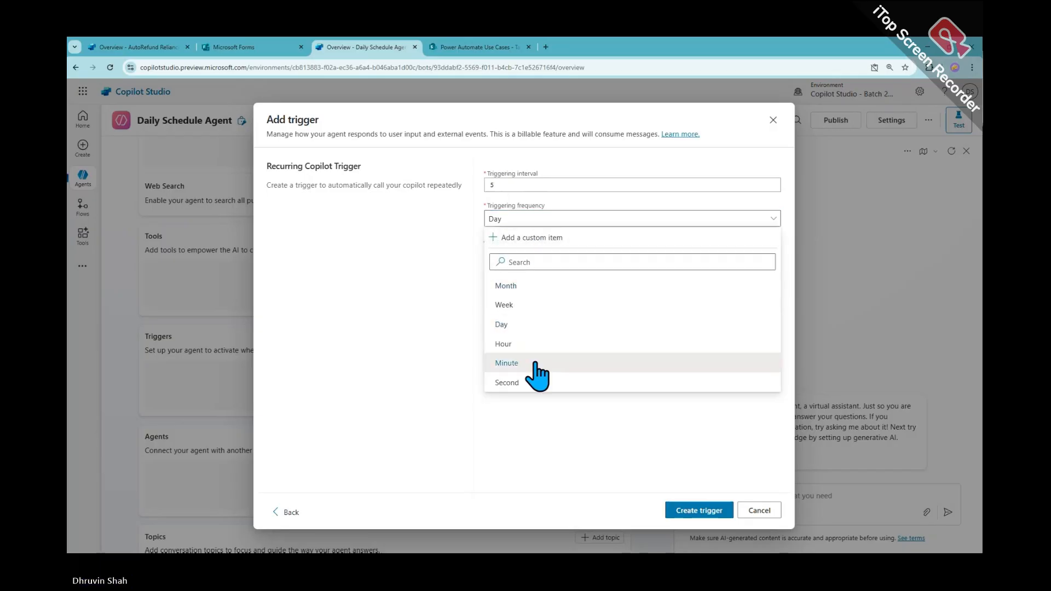
click(535, 364)
click(707, 515)
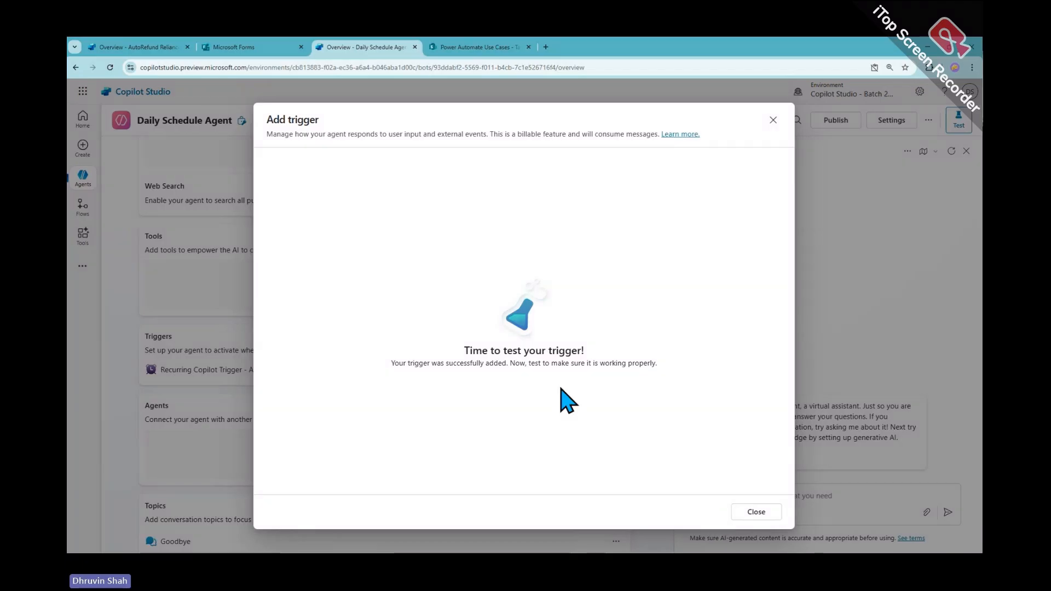
Dismiss the confirmation and open the AutoTask trigger's flow in Power Automate
click(755, 512)
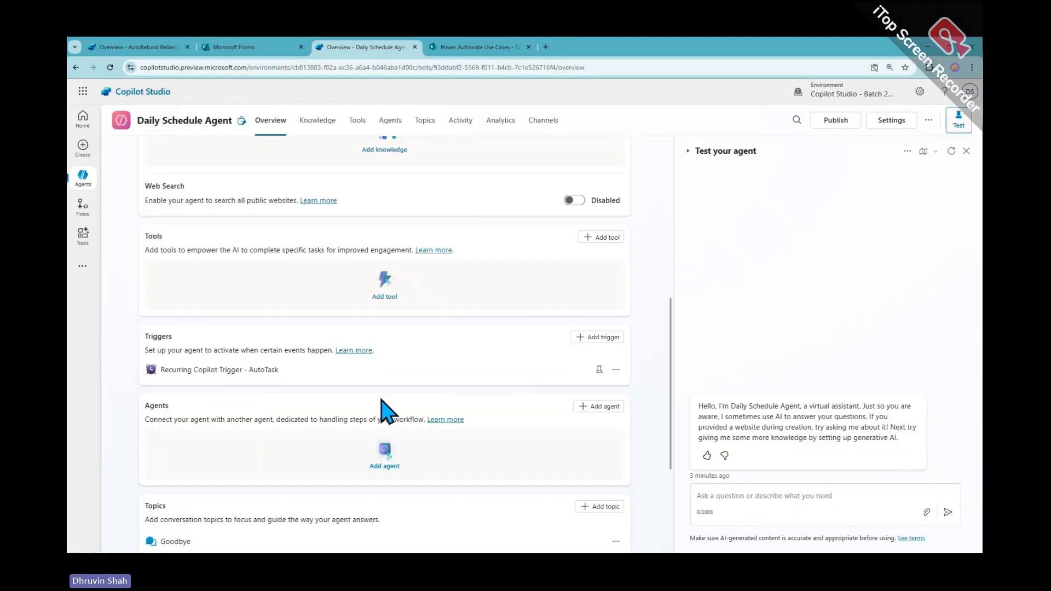
scroll(299, 413, down, 2)
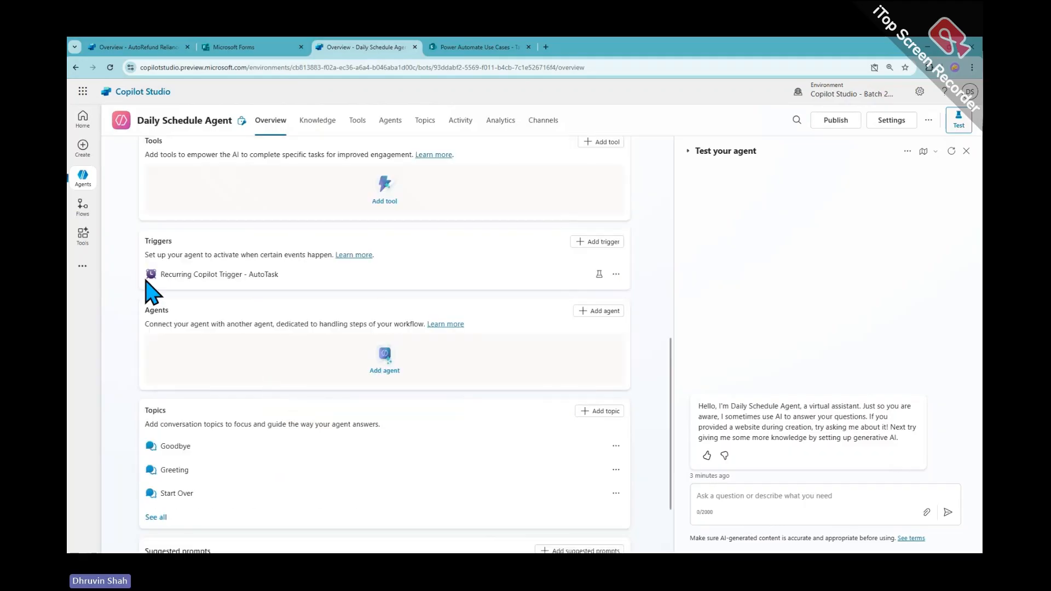
click(616, 274)
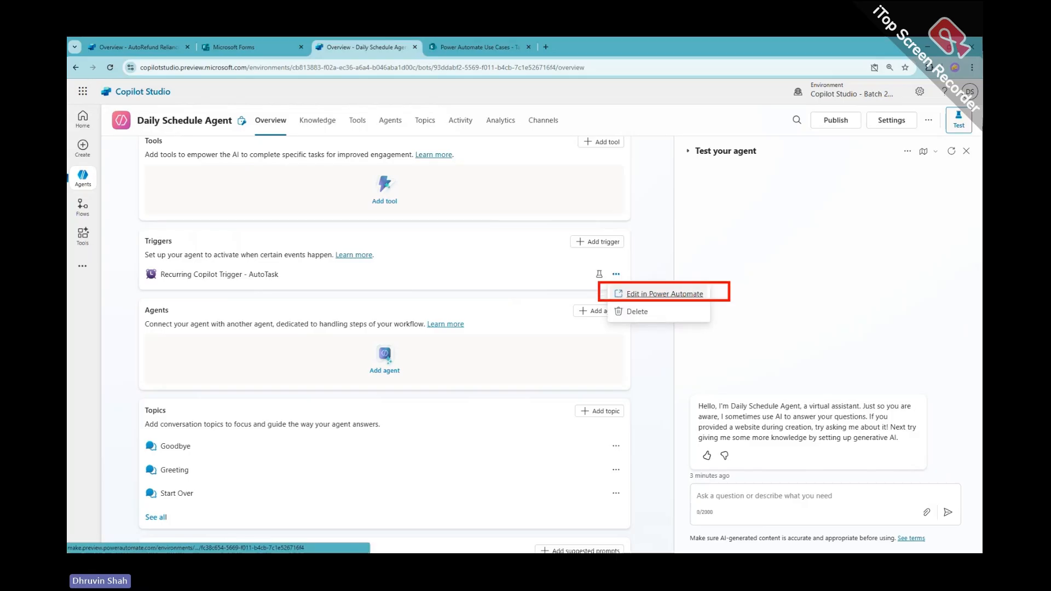
click(674, 294)
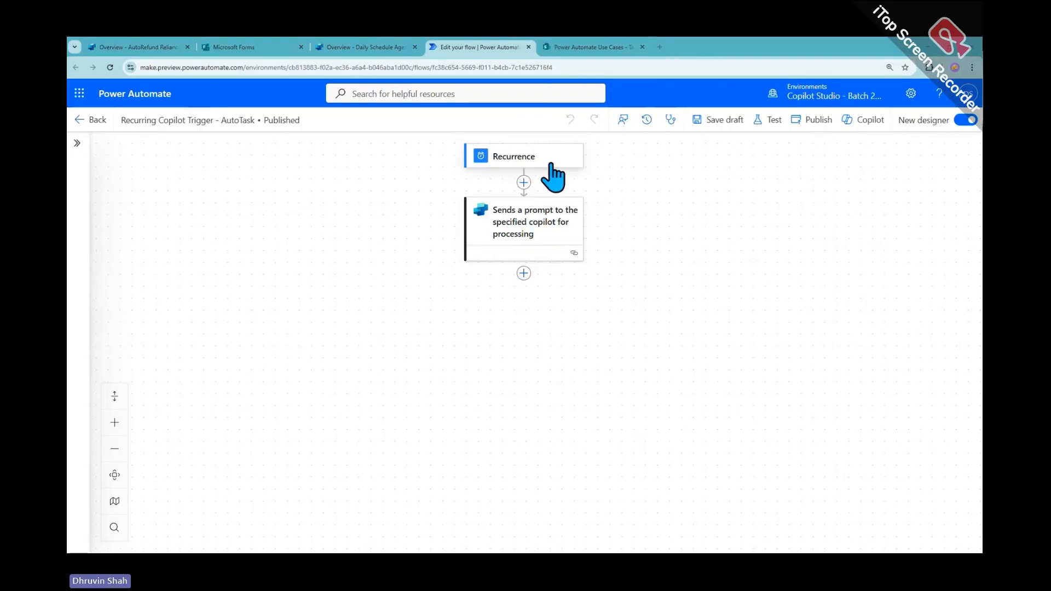
click(544, 249)
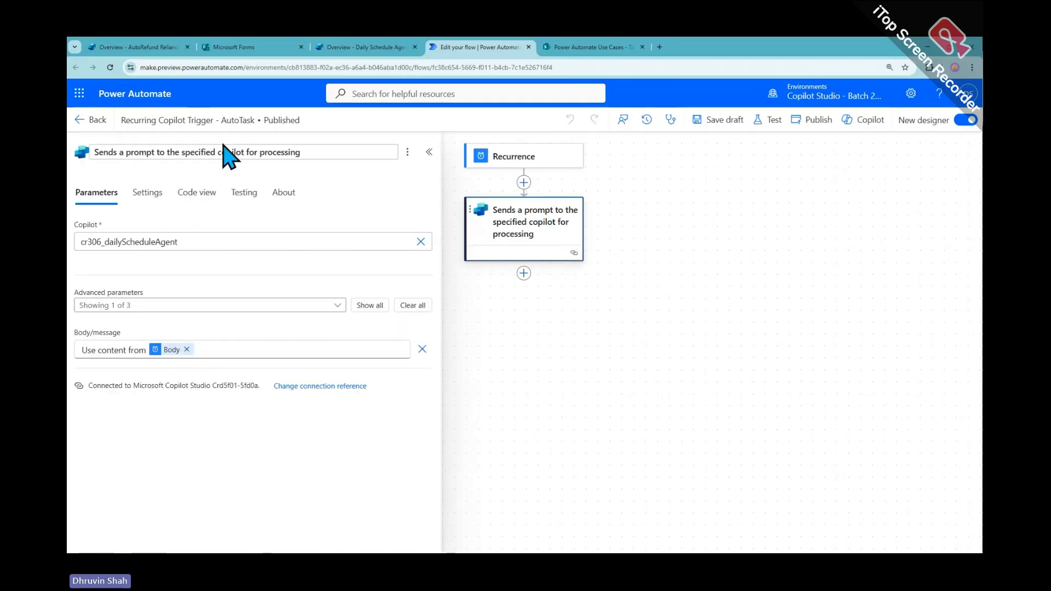
click(732, 322)
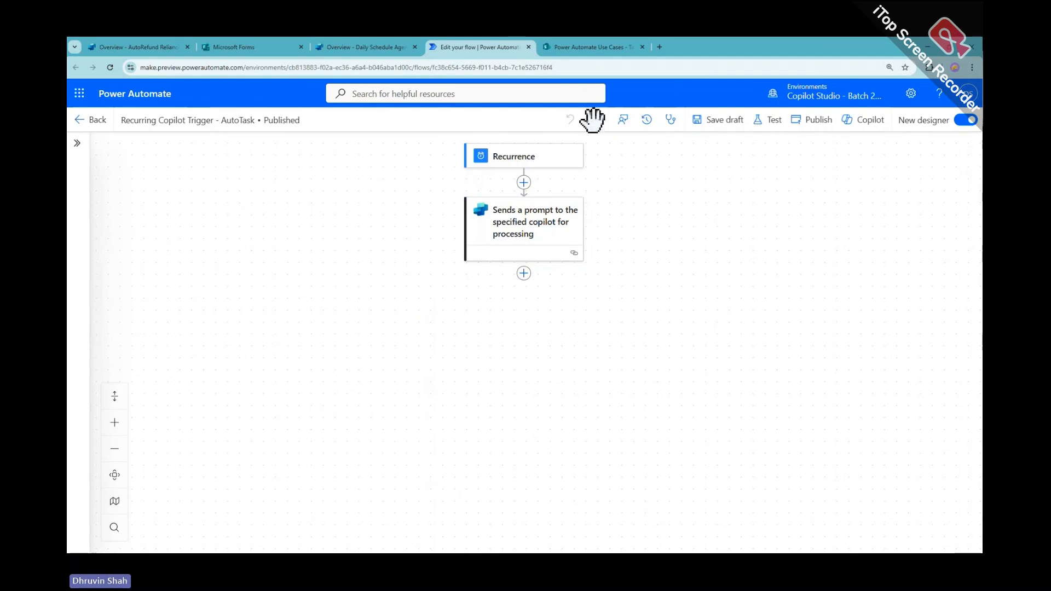
click(592, 48)
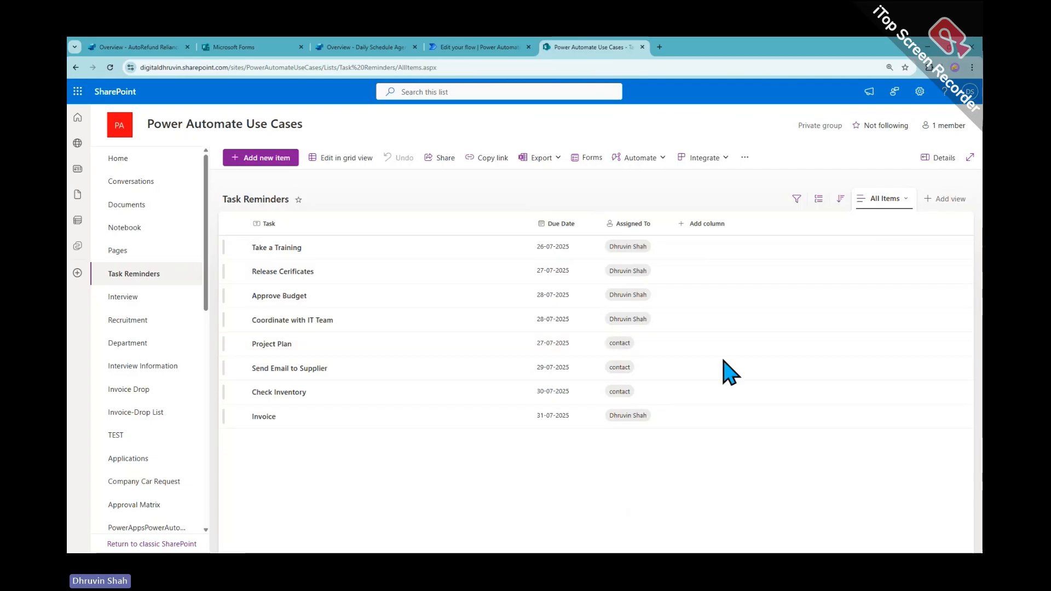
click(476, 52)
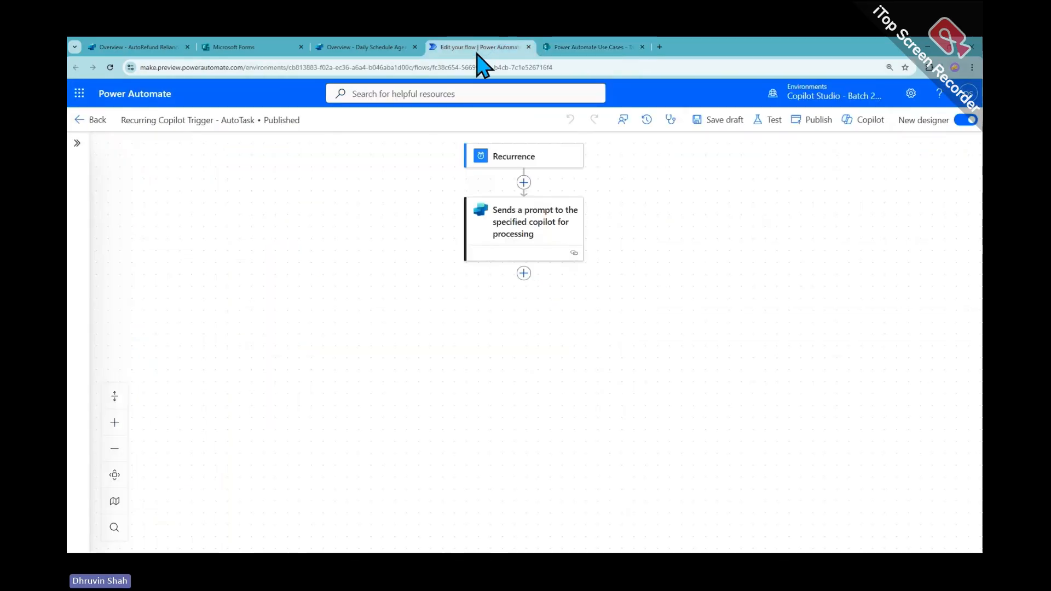
Insert a SharePoint Get items step reading from the Power Automate Use Cases site
click(523, 184)
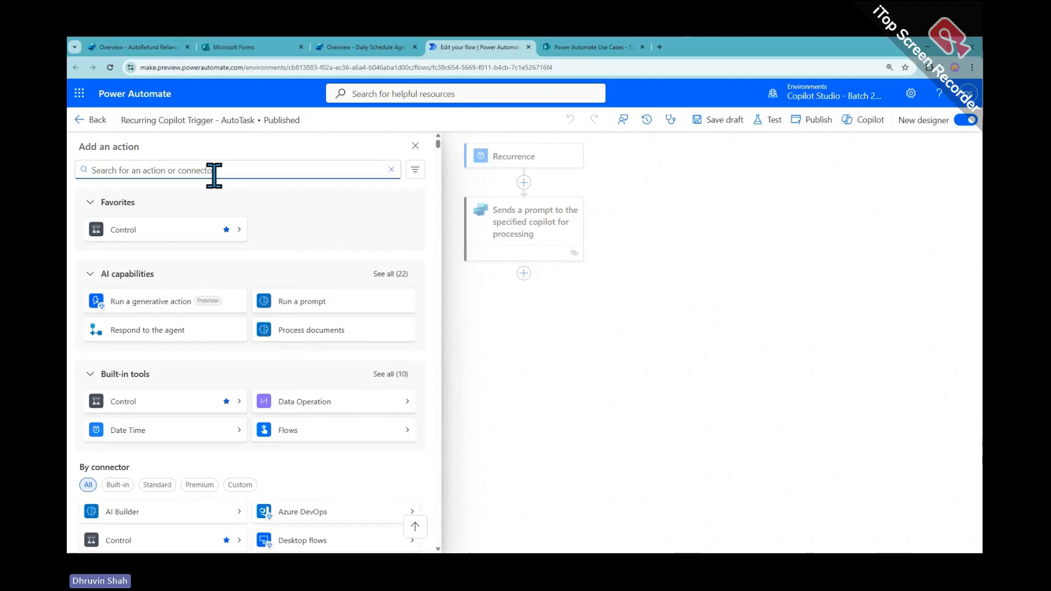
text(get items)
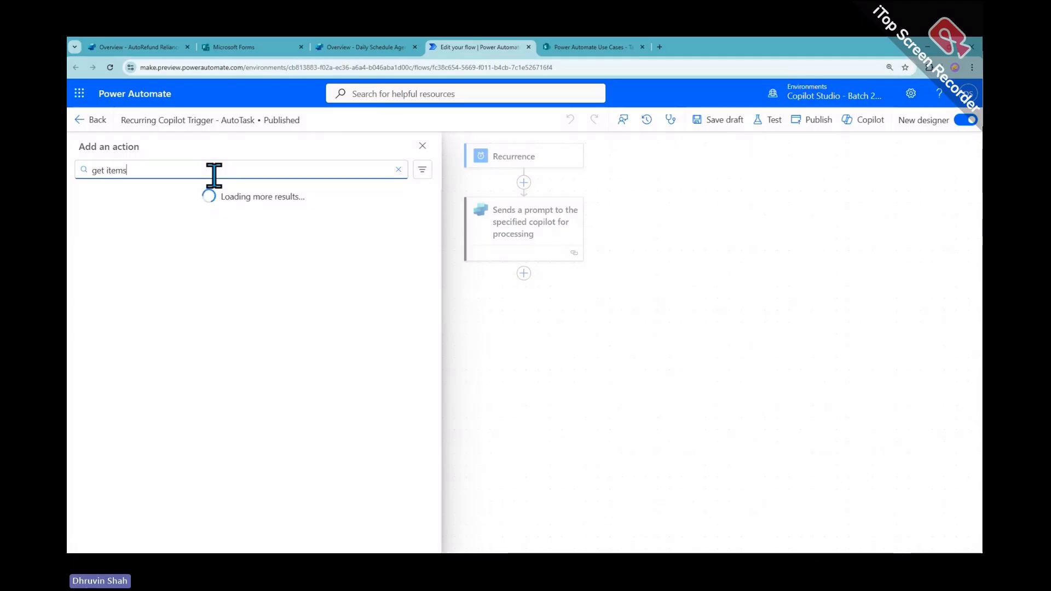
click(192, 250)
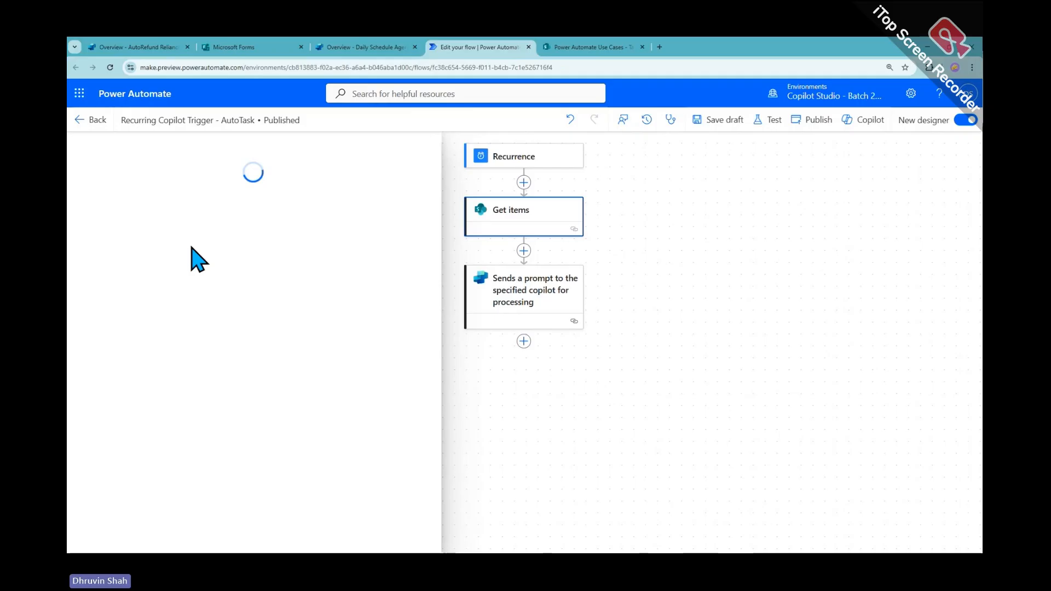
click(196, 247)
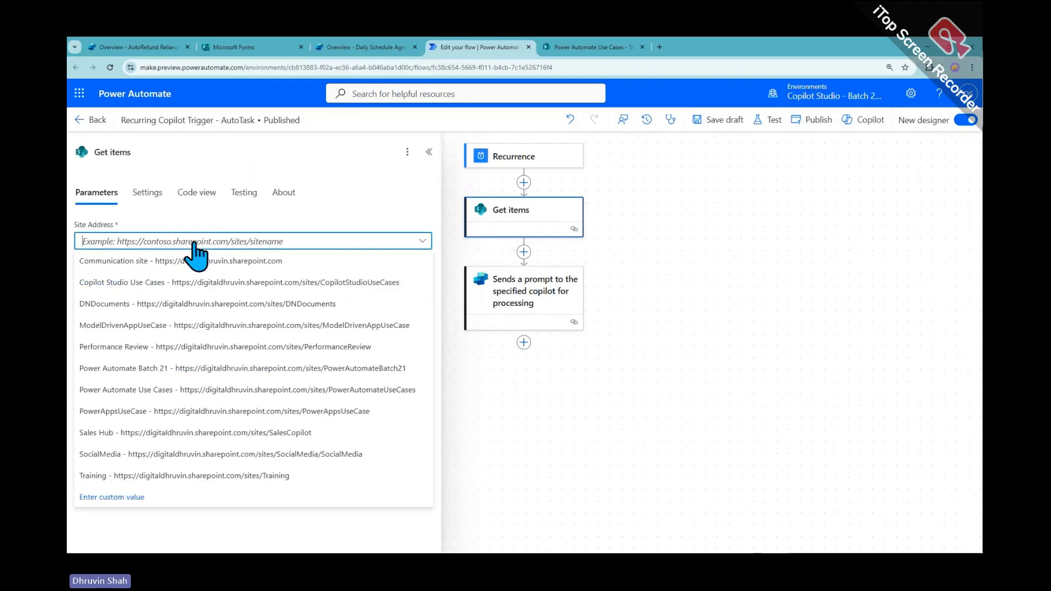
text(powr)
key(BackSpace)
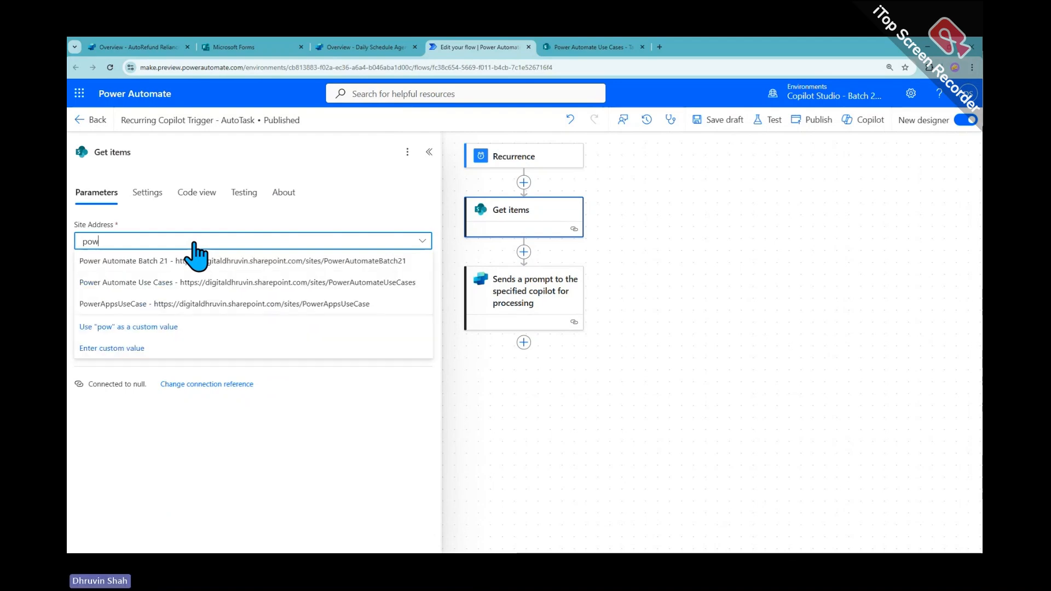
click(193, 281)
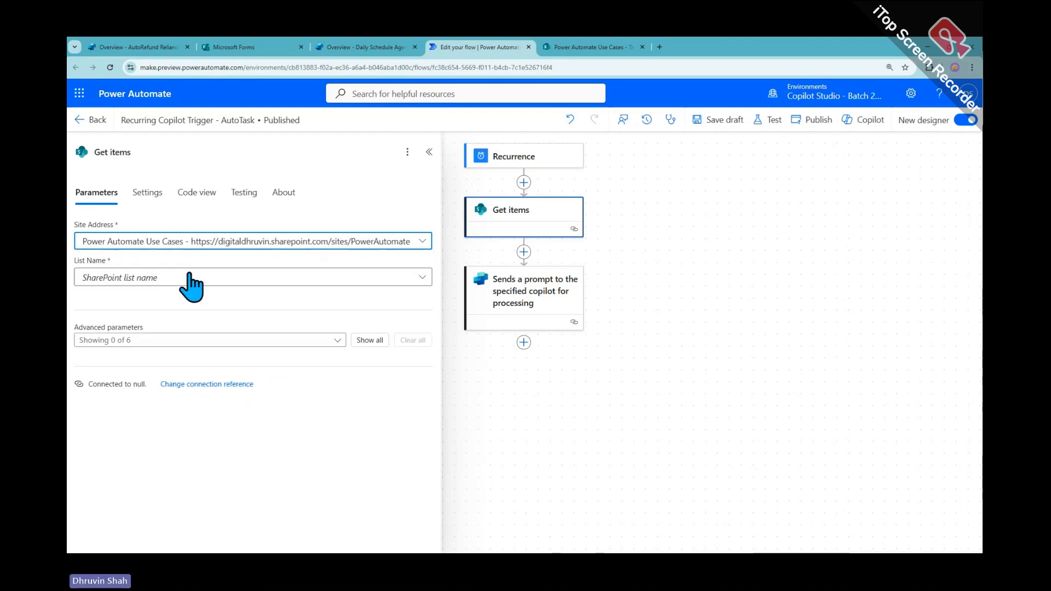
Choose the Task Reminders list and show all parameters, leaving Filter Query empty
click(206, 279)
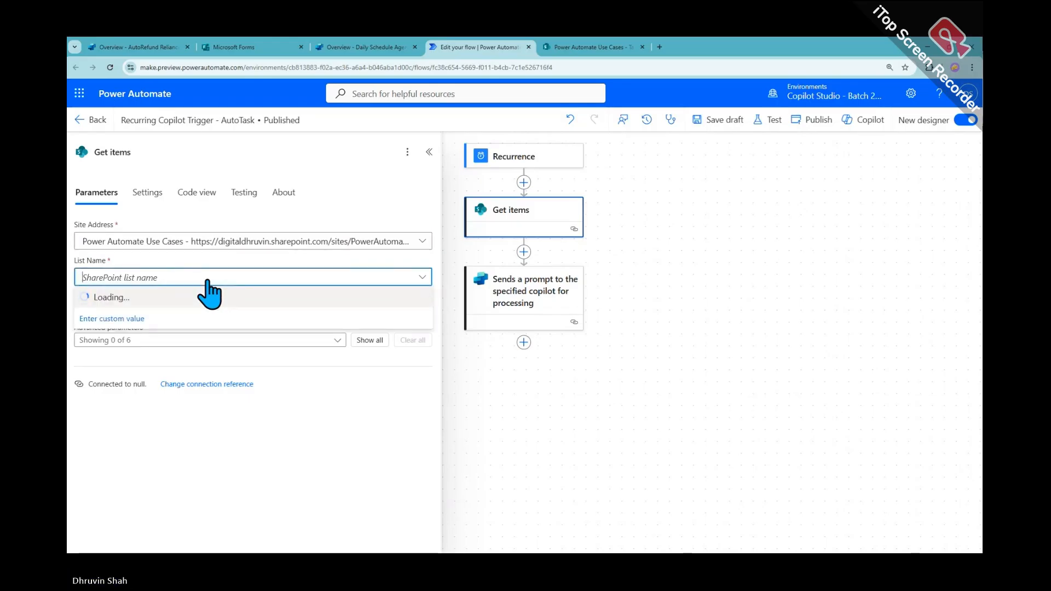
text(ta)
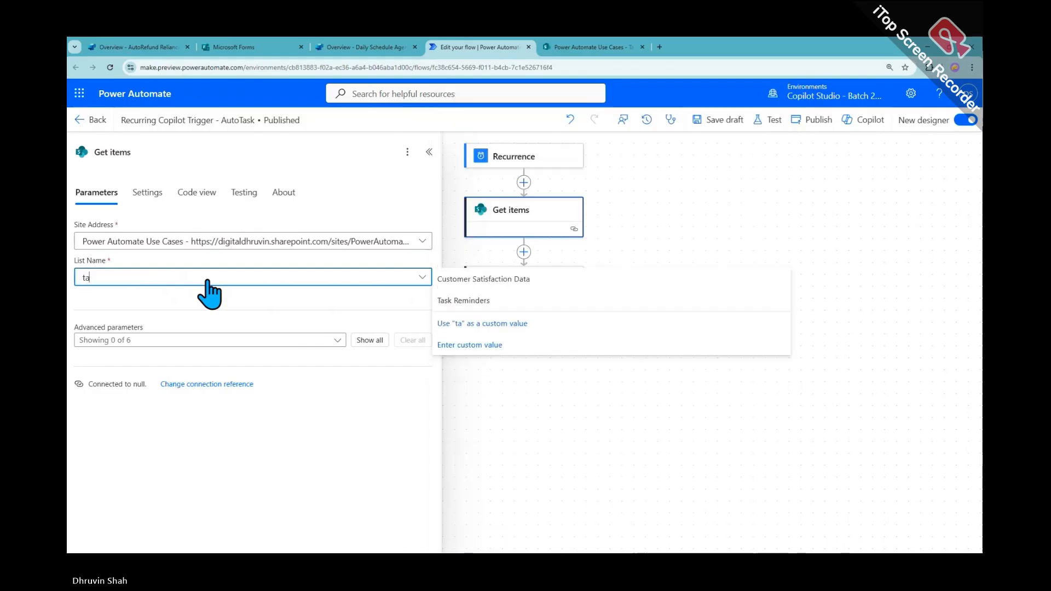
text(sk)
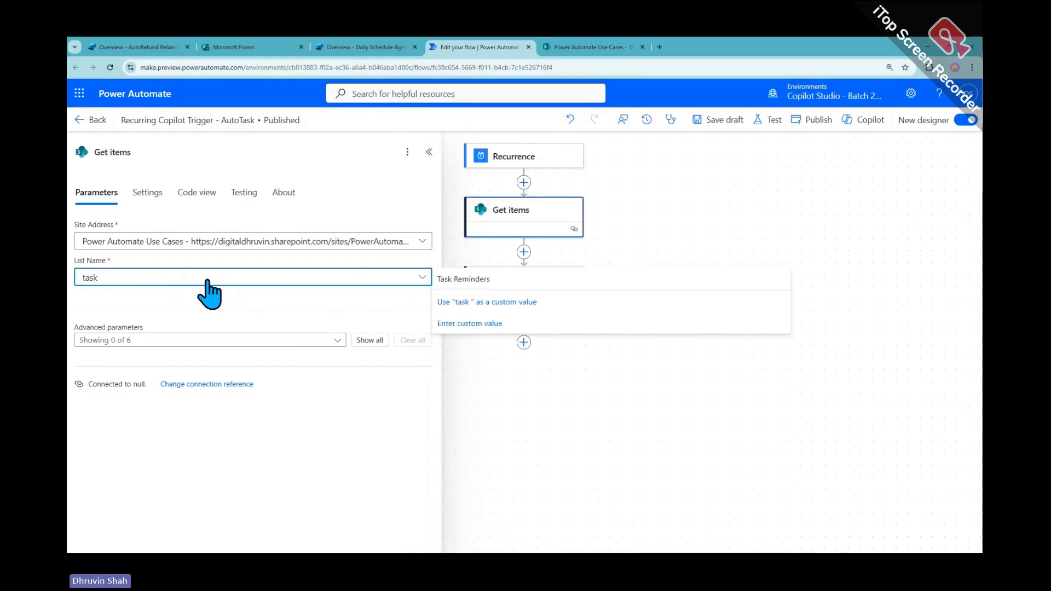
click(465, 279)
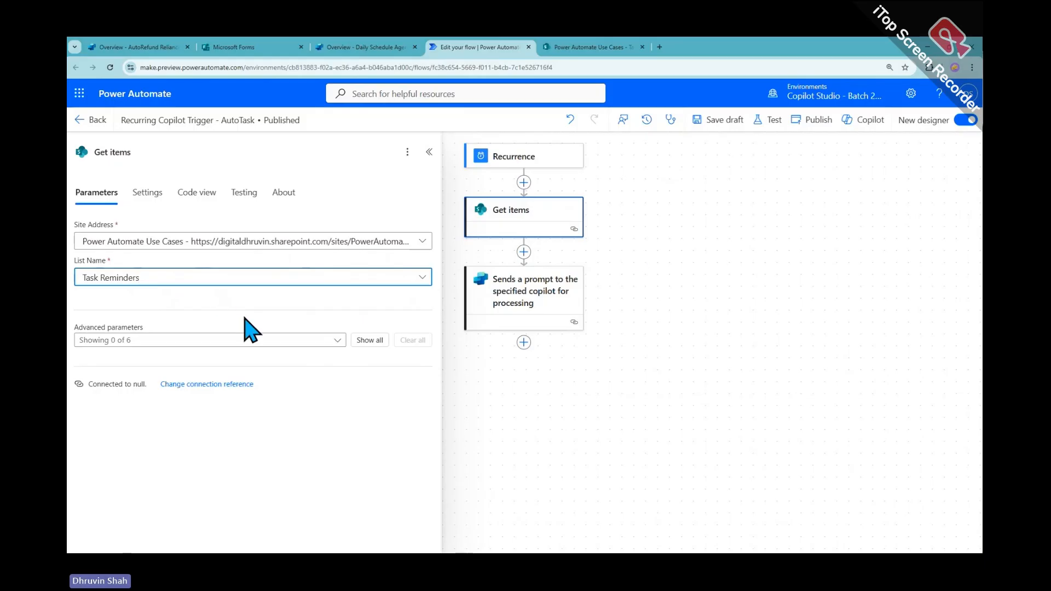
click(370, 340)
click(113, 383)
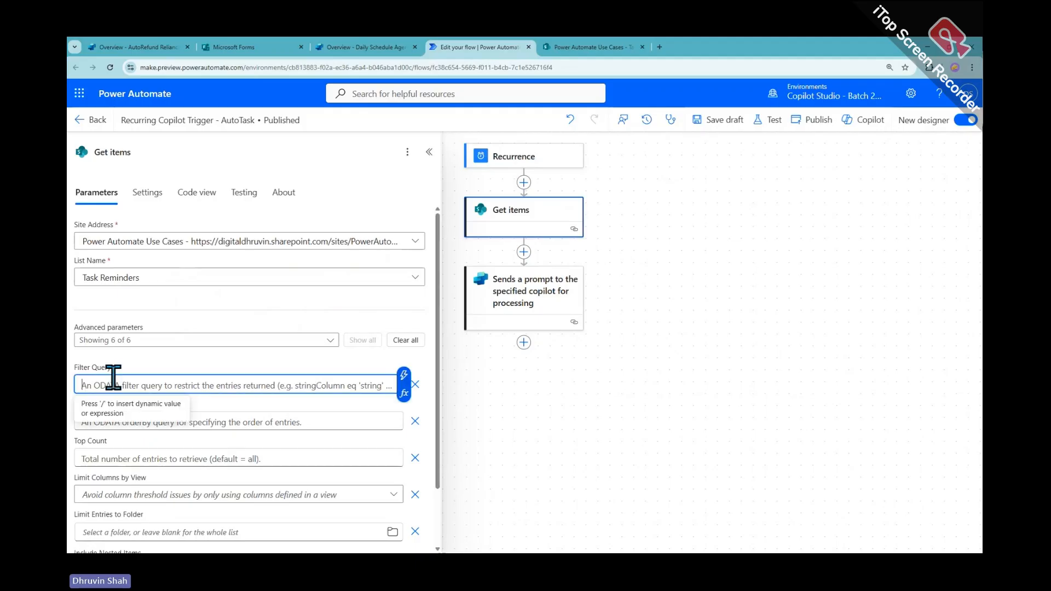
click(151, 355)
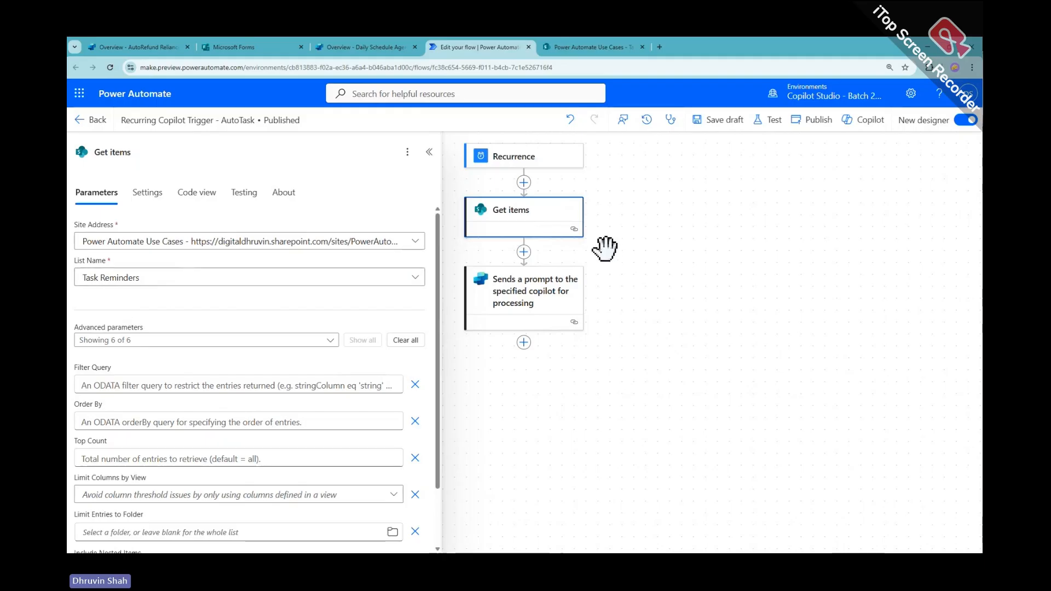
click(524, 252)
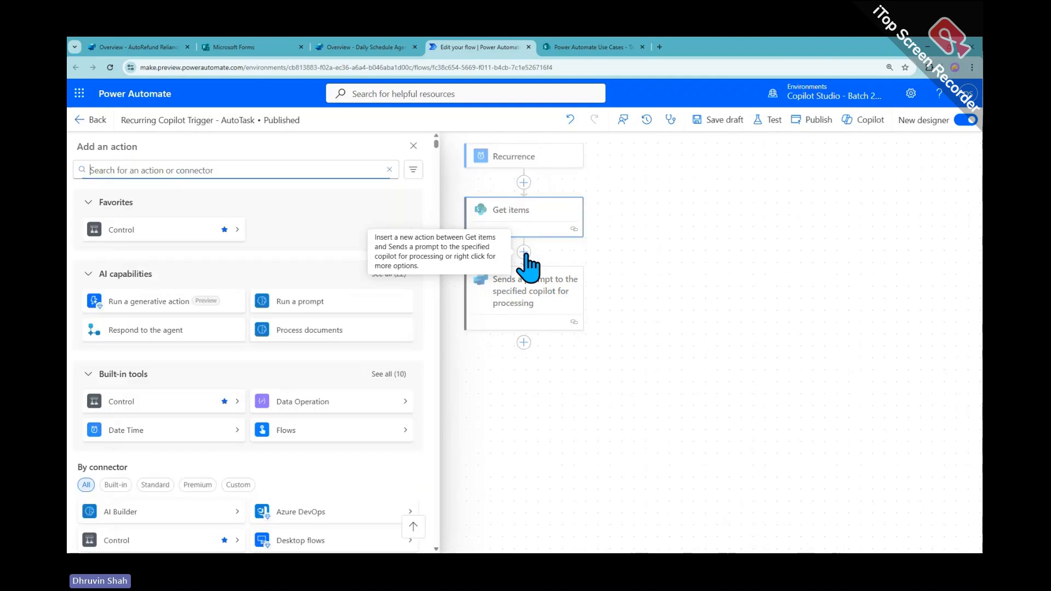
Save the flow as a draft, then publish and run a manual test
click(655, 295)
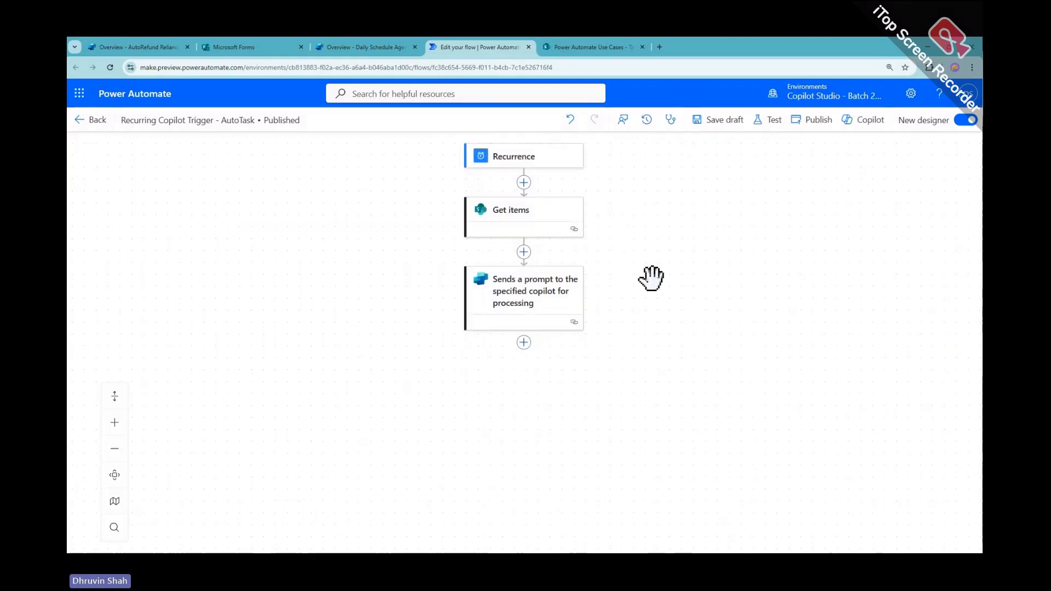
click(722, 128)
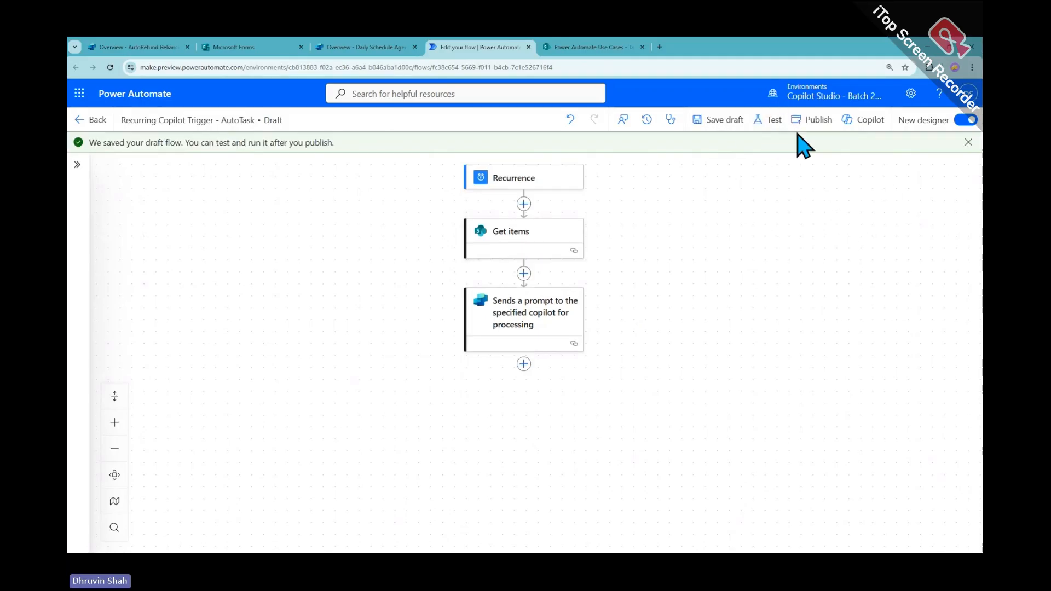
click(770, 121)
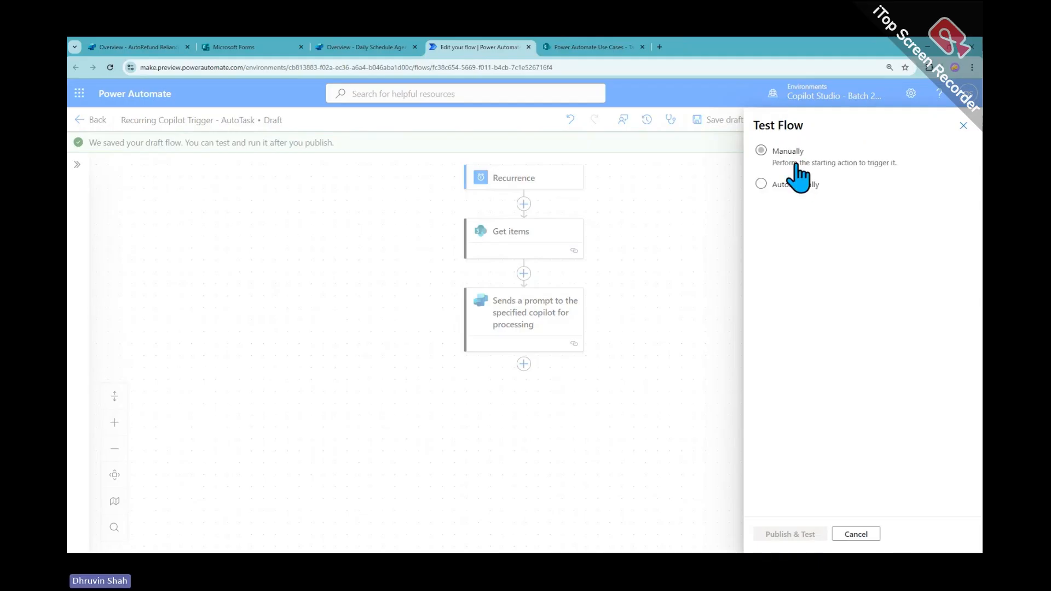
click(795, 164)
click(799, 536)
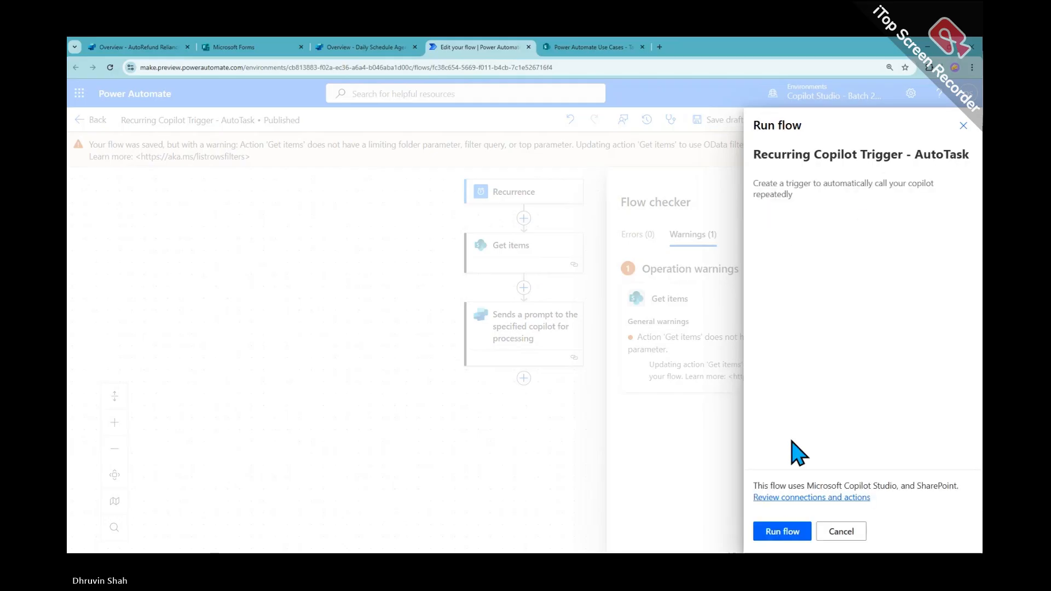
click(784, 531)
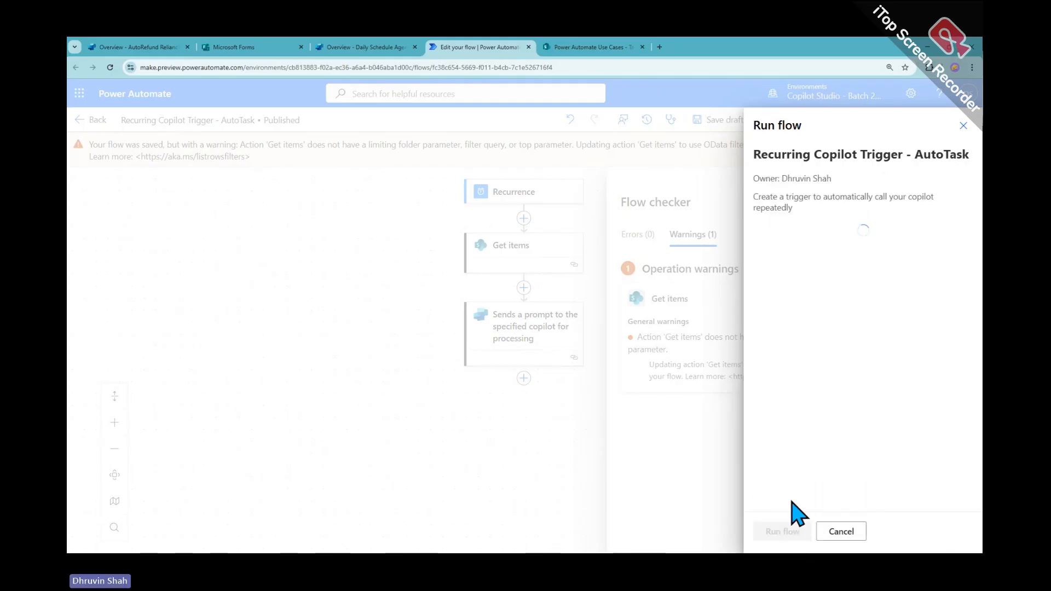
click(771, 533)
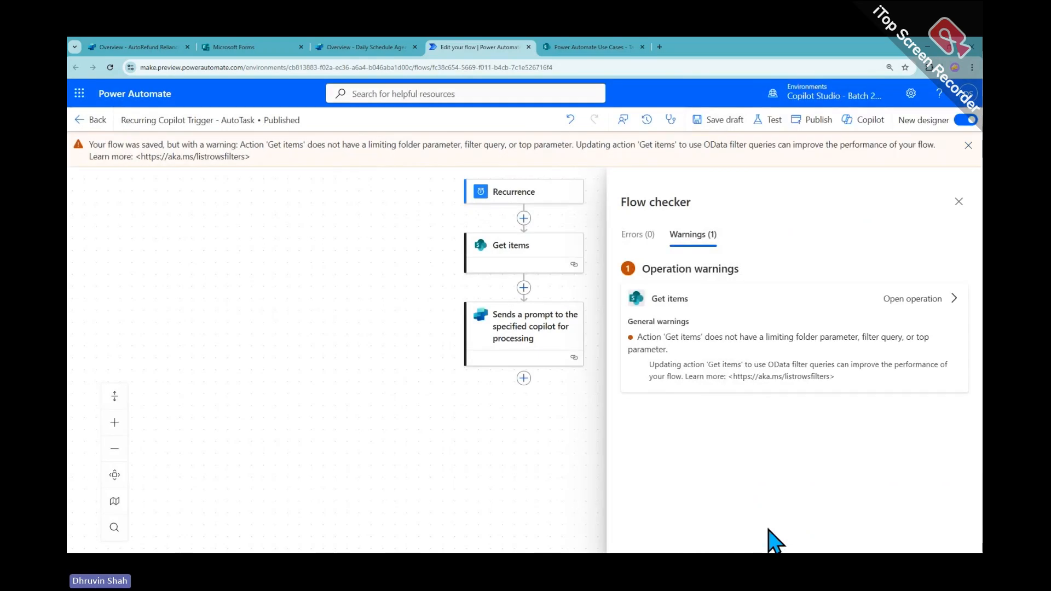
Close the Flow checker pane and dismiss the yellow save warning
click(958, 202)
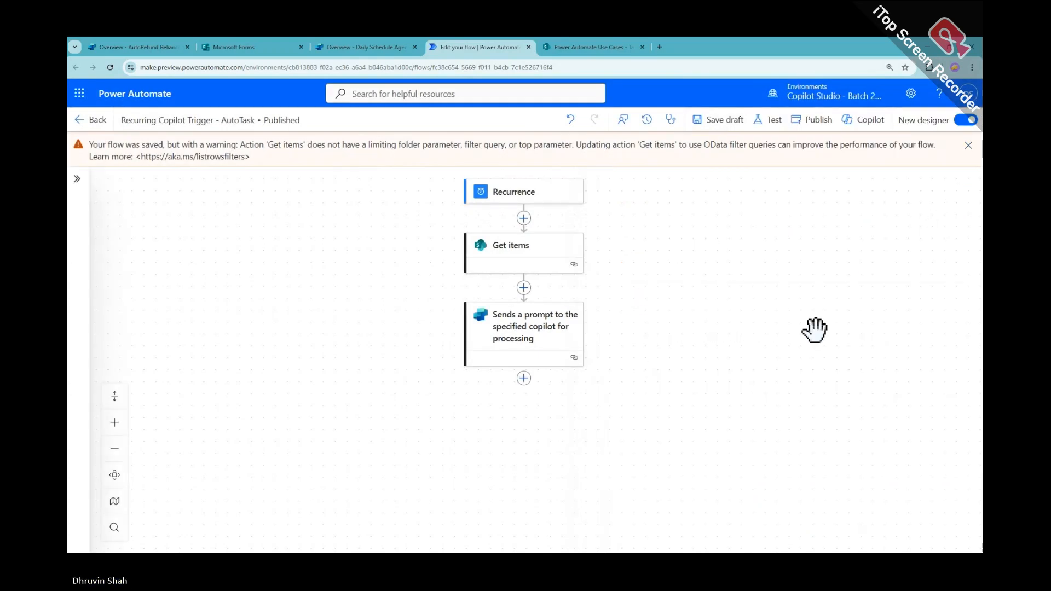
scroll(702, 327, down, 2)
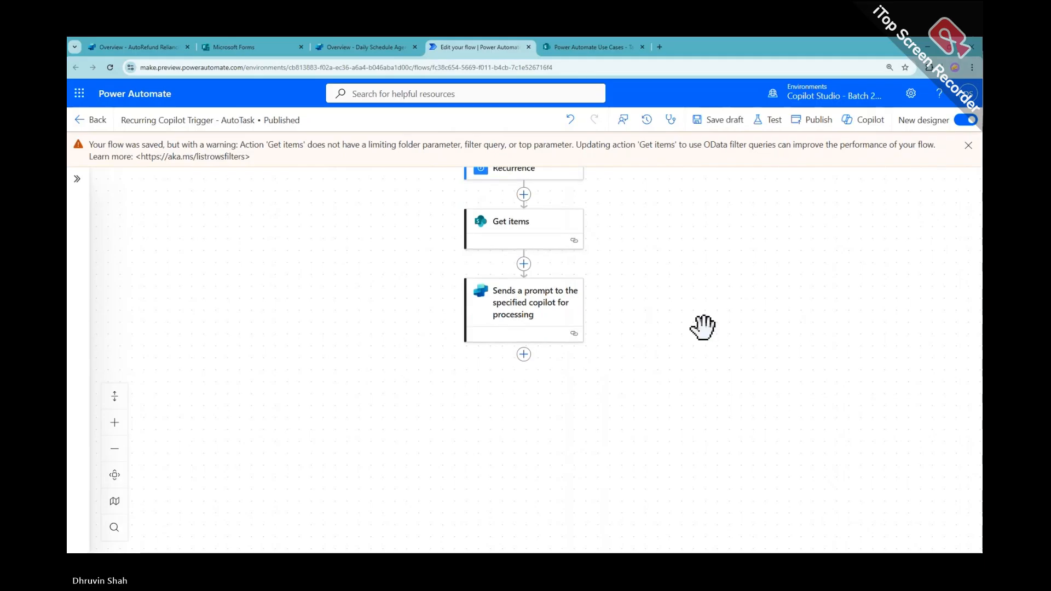
scroll(702, 327, up, 2)
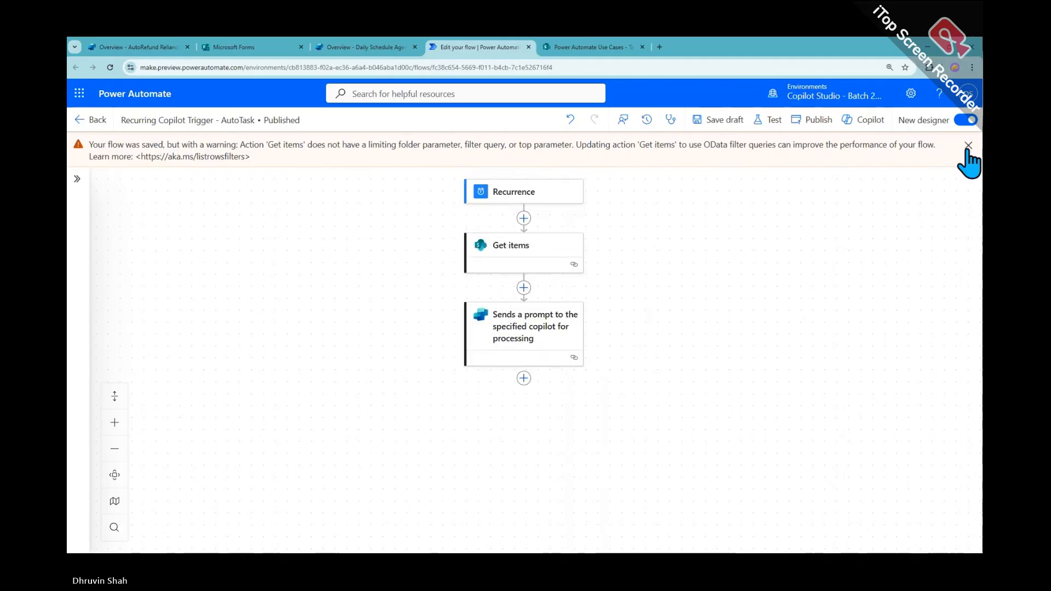
click(967, 145)
scroll(838, 320, up, 3)
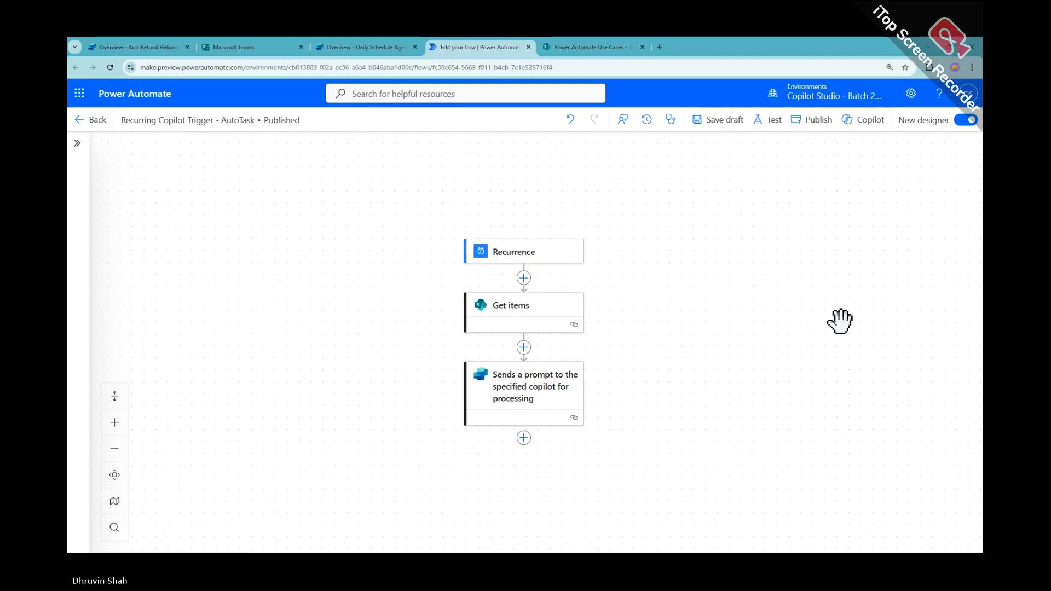
Set up an automatic test with the earlier failed run, cancel it, and return to the flow's details page
click(767, 120)
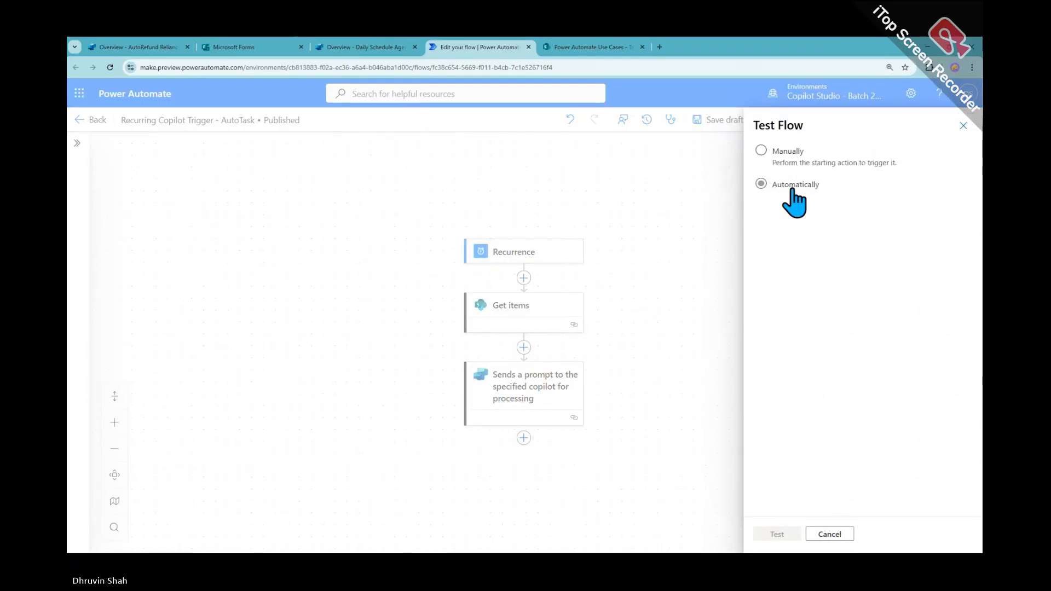
click(795, 186)
click(791, 156)
click(796, 185)
click(803, 203)
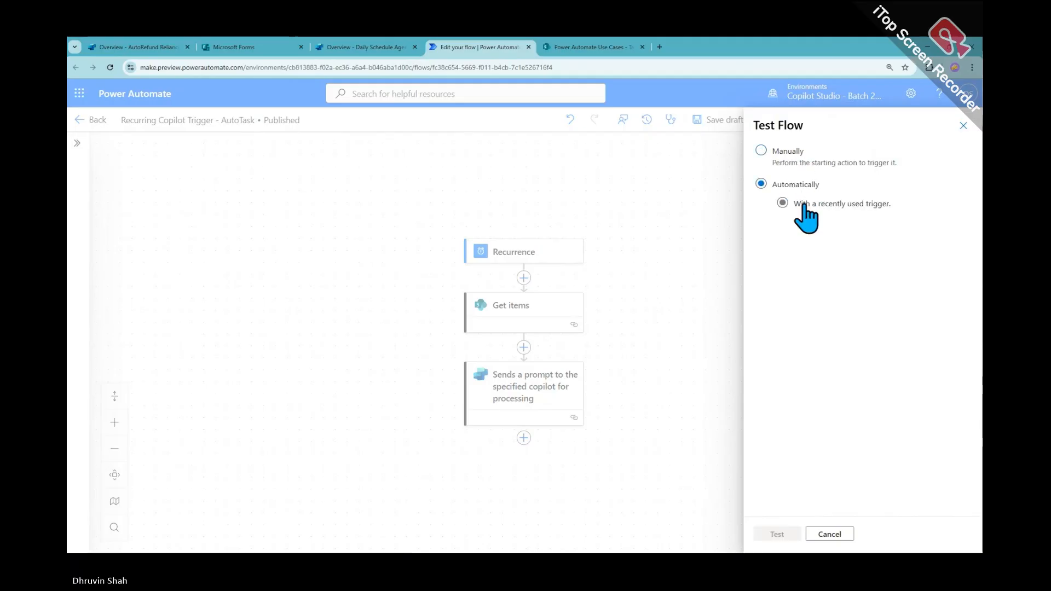
click(821, 255)
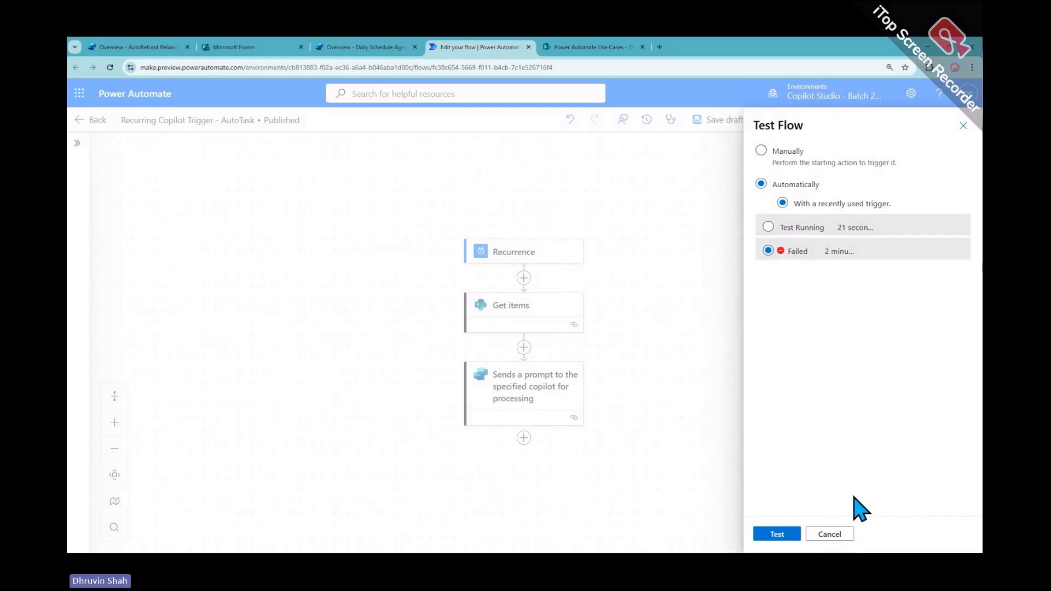
click(829, 534)
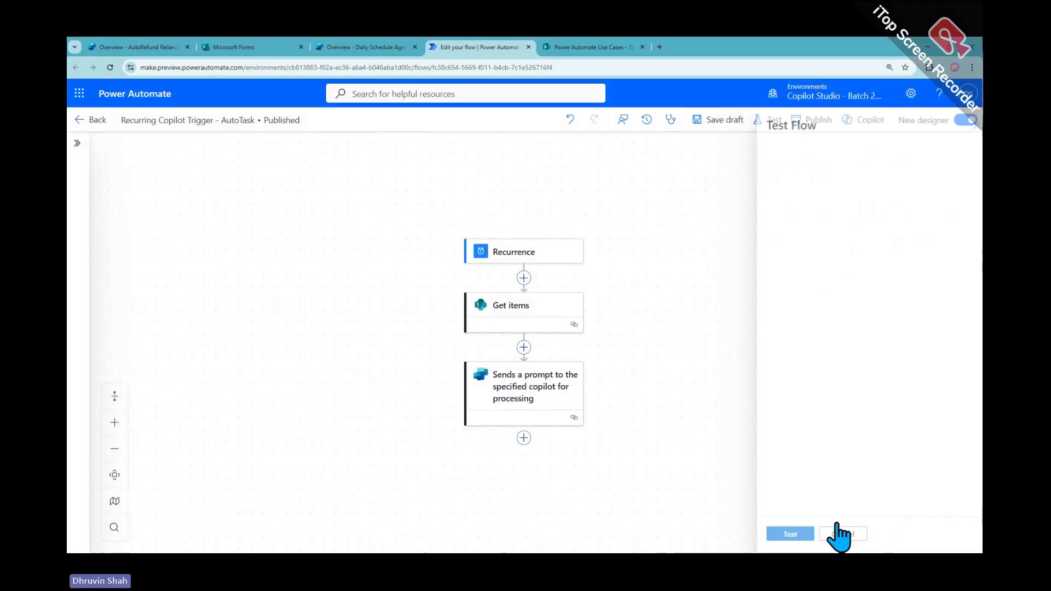
click(98, 121)
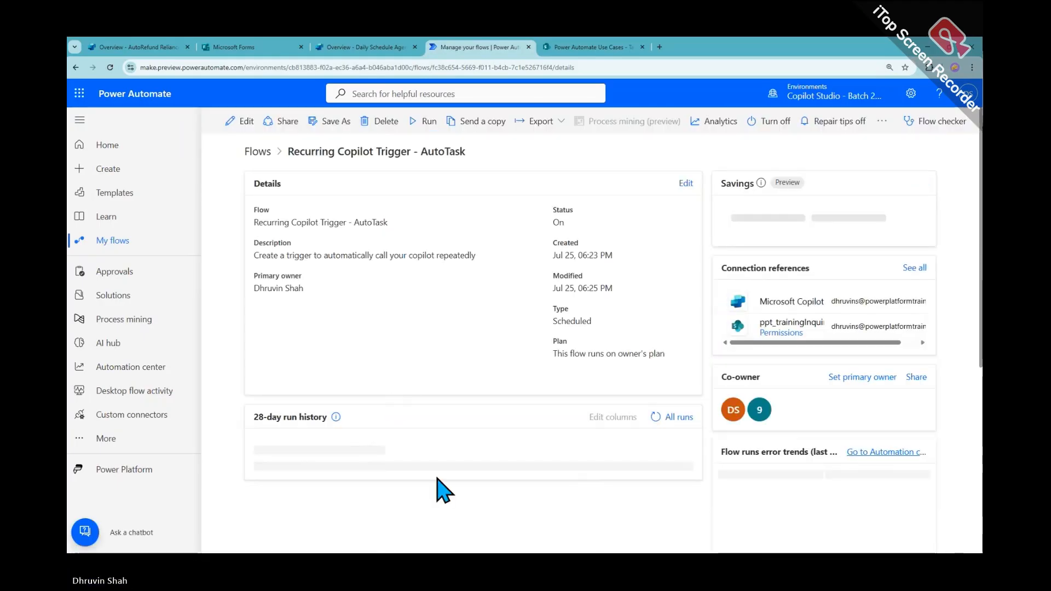
Open the Jul 25, 06:25 PM run and review the raw JSON outputs of Get items
scroll(368, 446, down, 1)
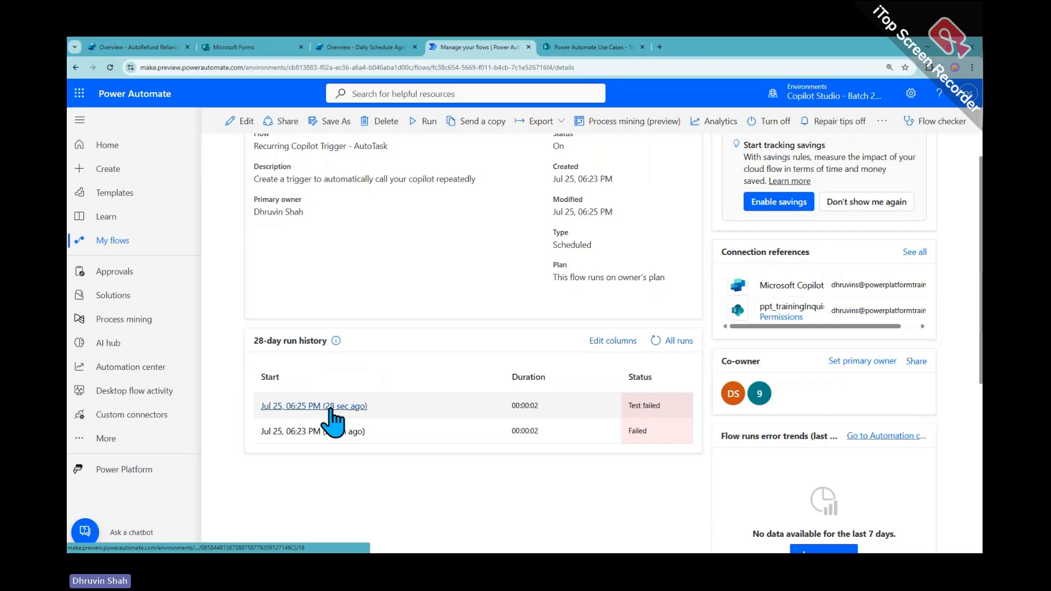
click(346, 408)
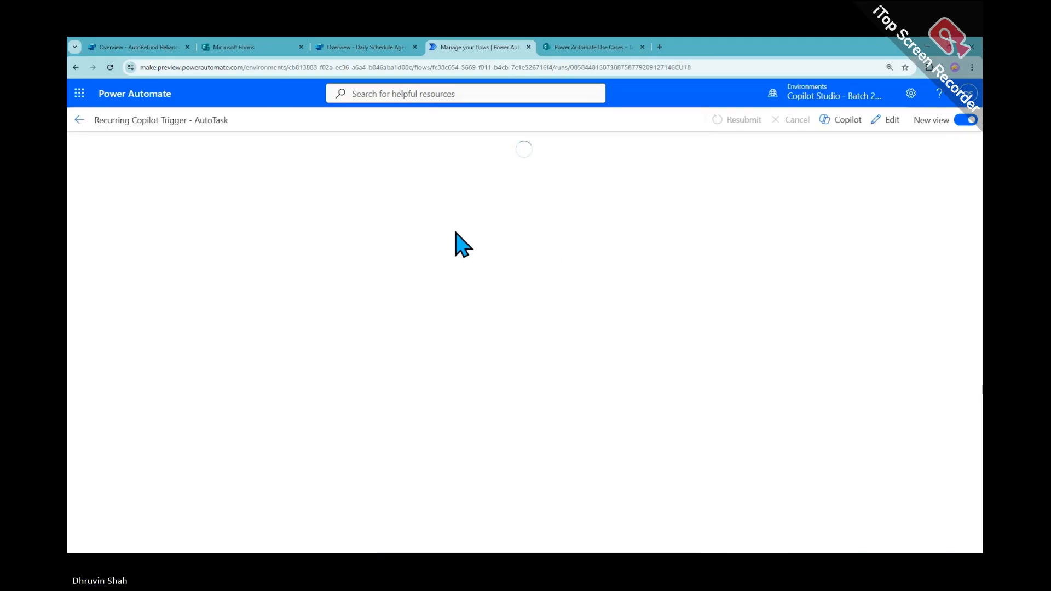
click(520, 227)
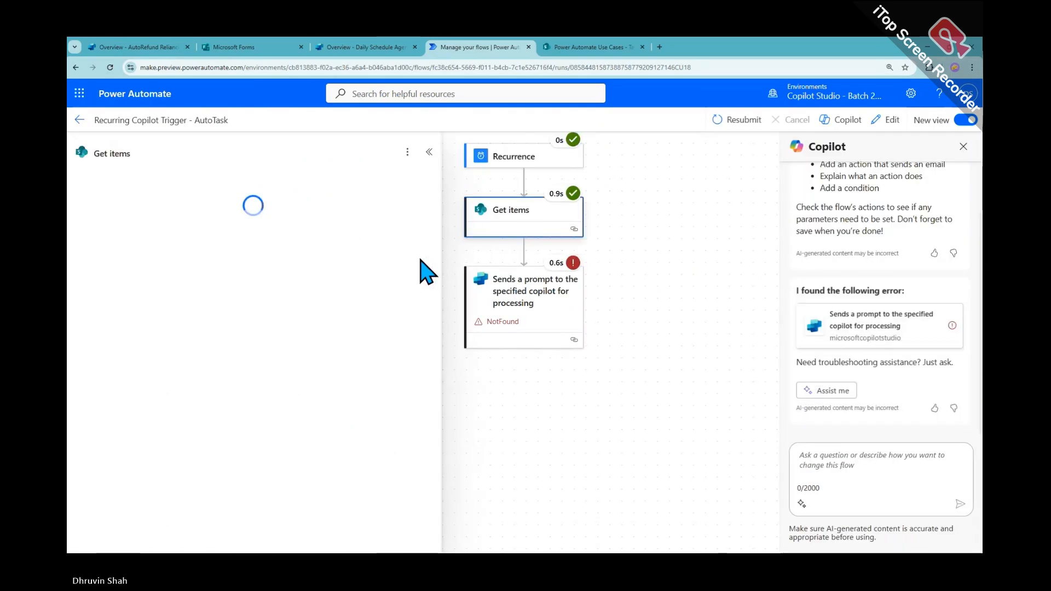
click(409, 505)
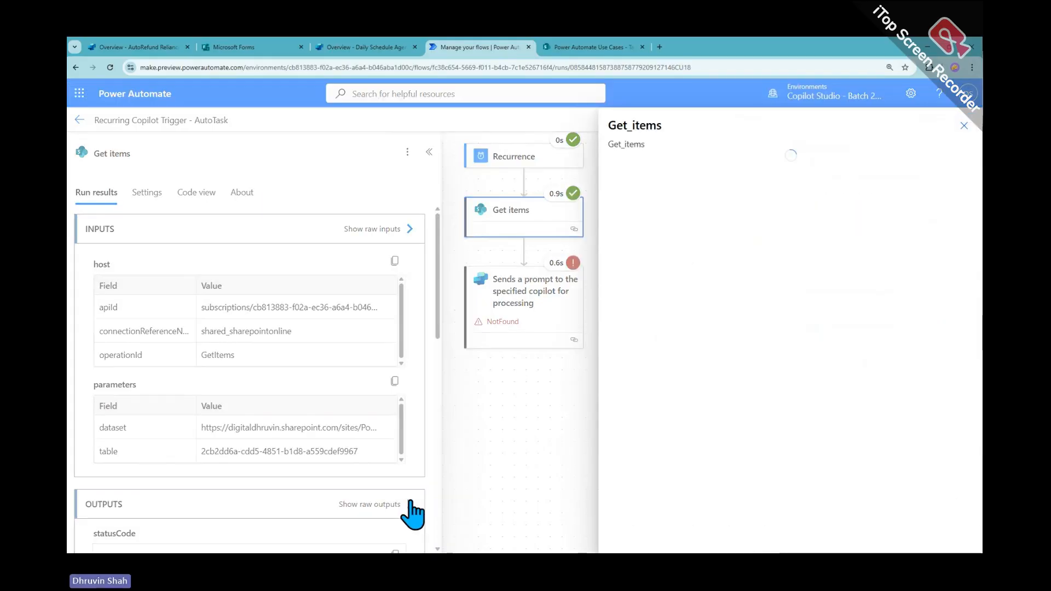
scroll(681, 328, down, 10)
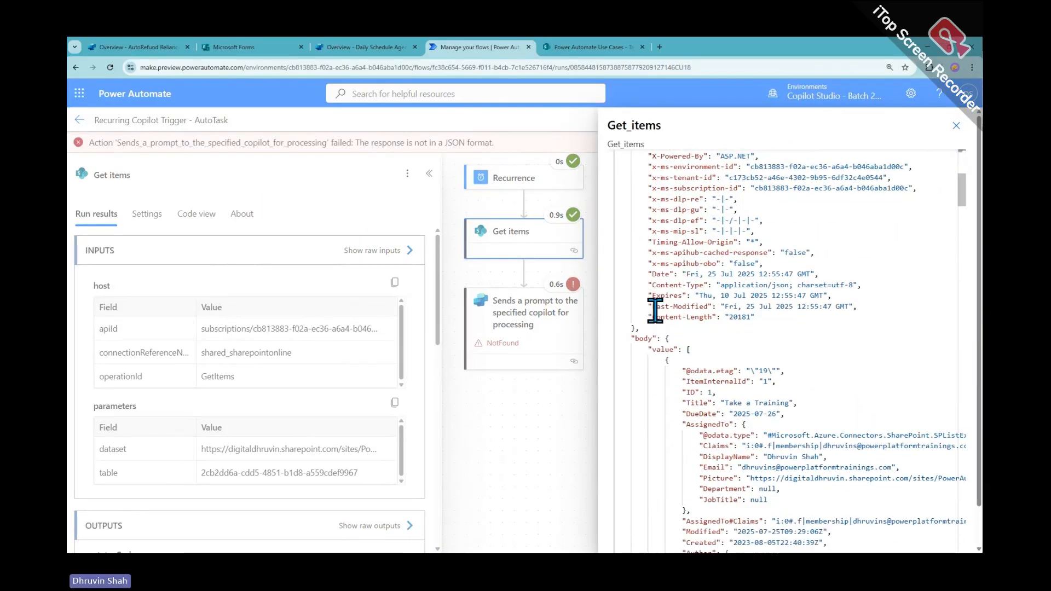
scroll(681, 328, down, 3)
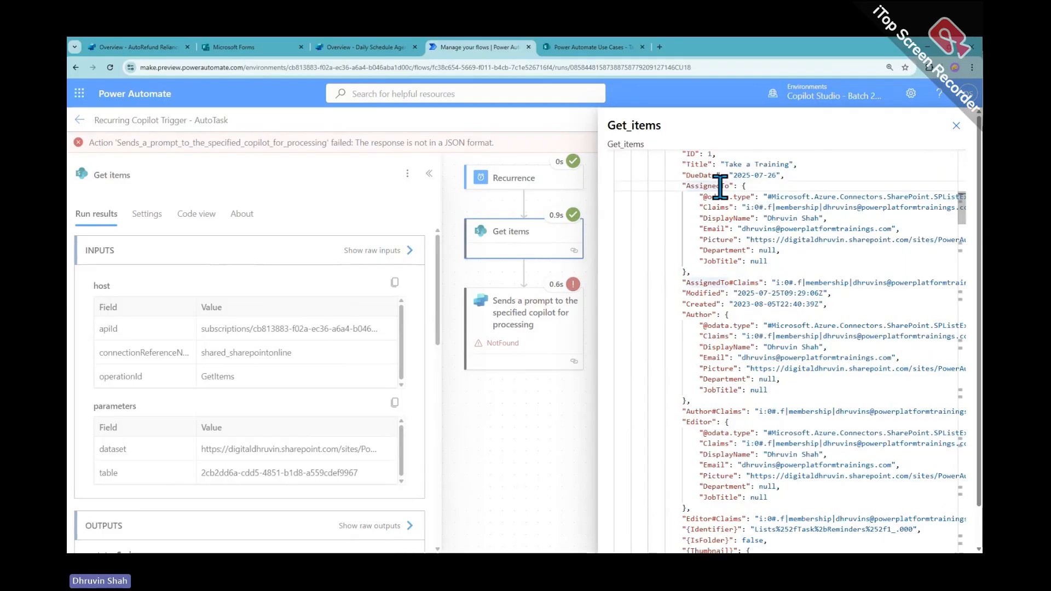
scroll(726, 376, down, 10)
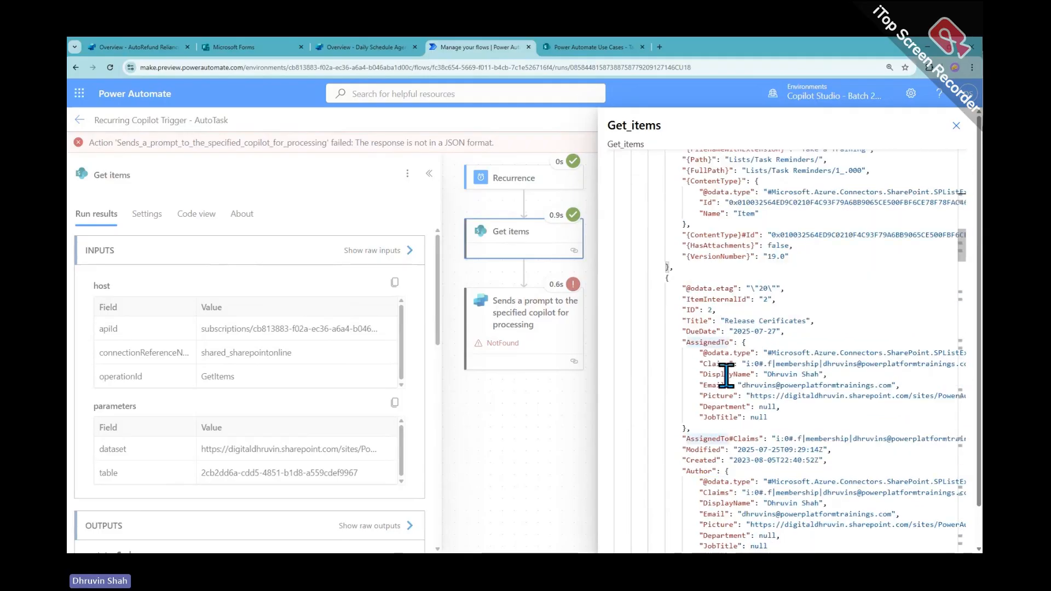
scroll(726, 377, down, 5)
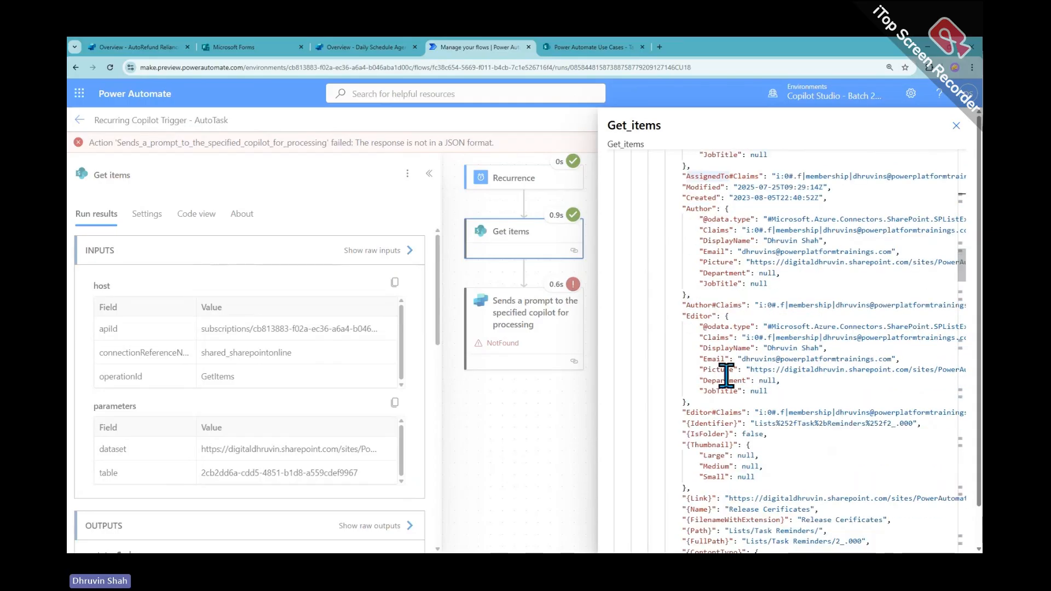
scroll(725, 377, up, 3)
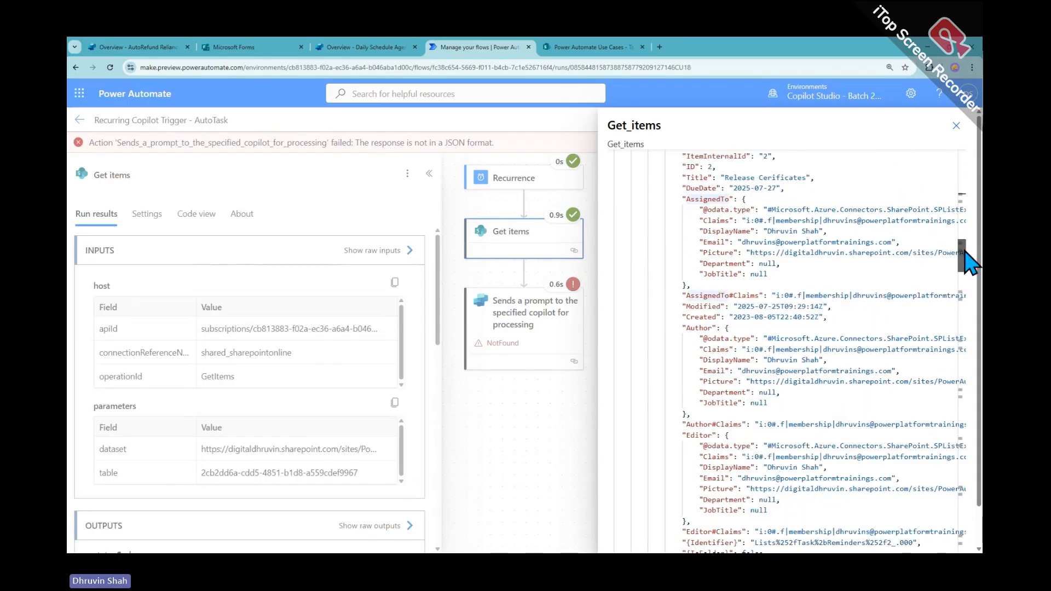
drag(964, 254, 934, 548)
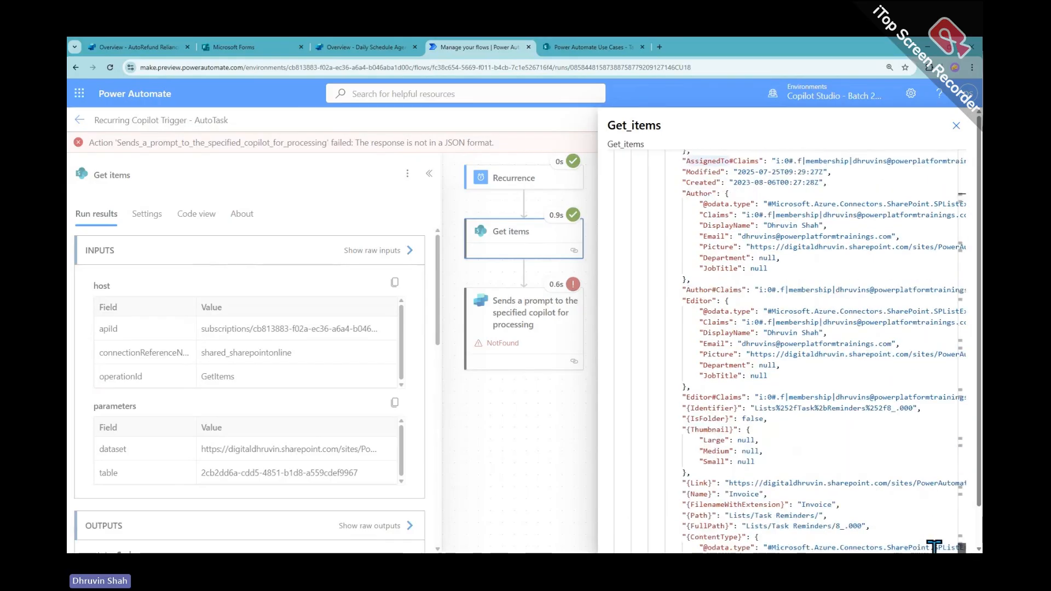
scroll(934, 545, up, 4)
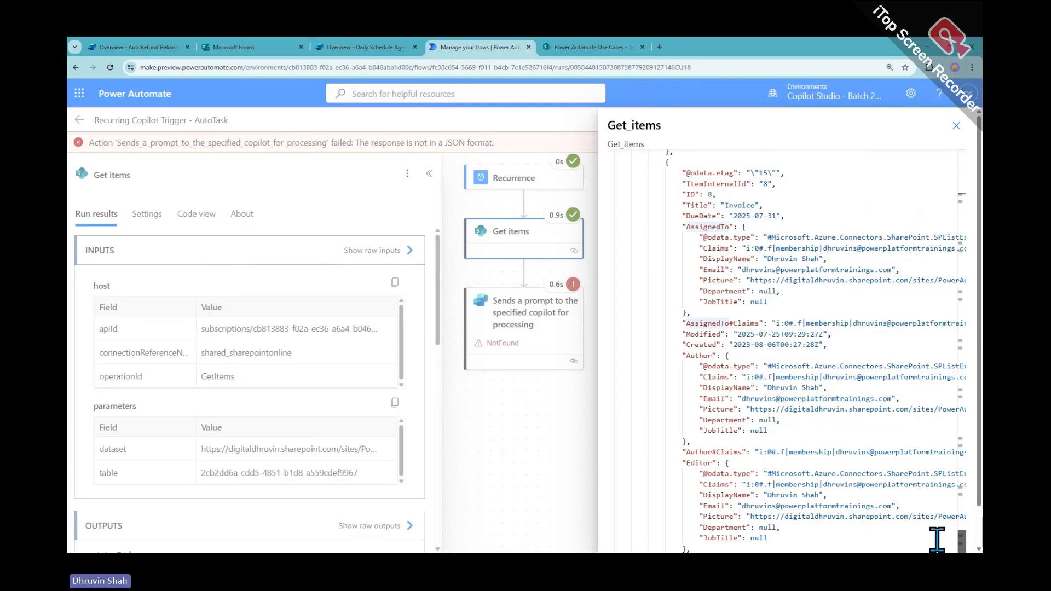
scroll(937, 539, down, 5)
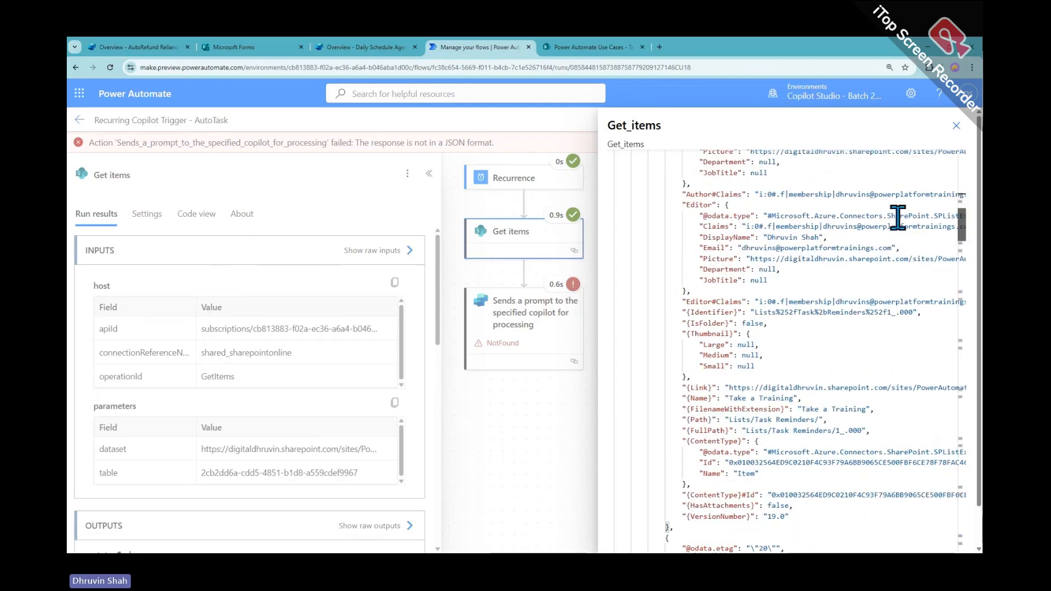
scroll(898, 202, down, 15)
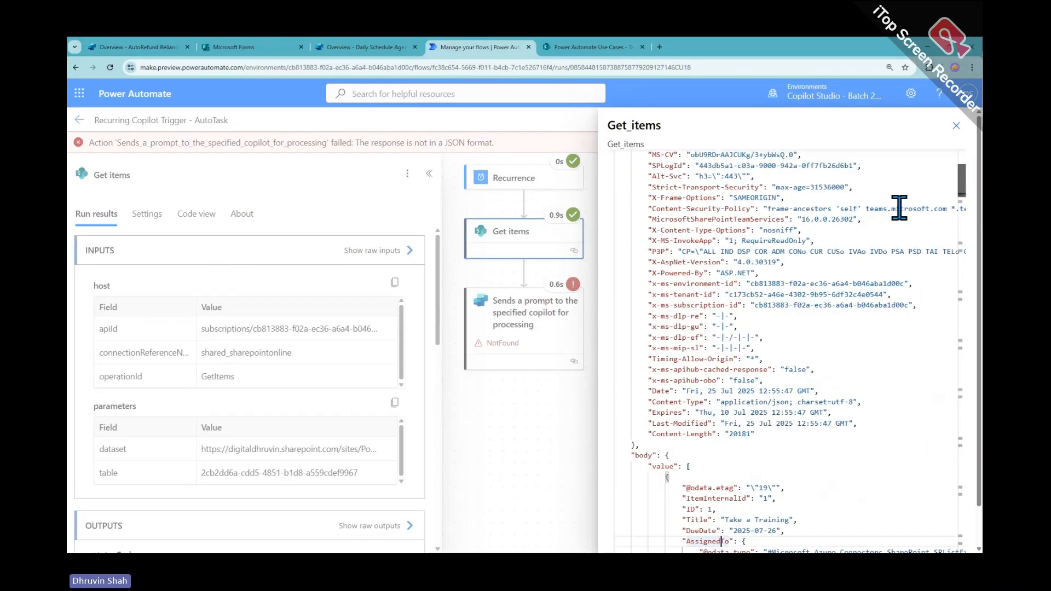
scroll(917, 509, down, 5)
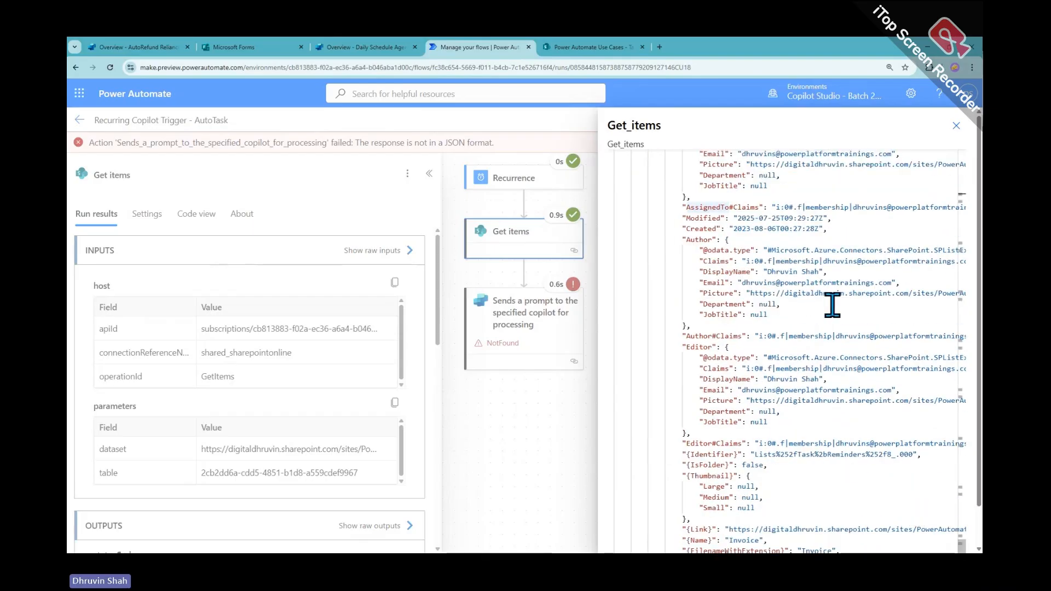
scroll(689, 335, down, 3)
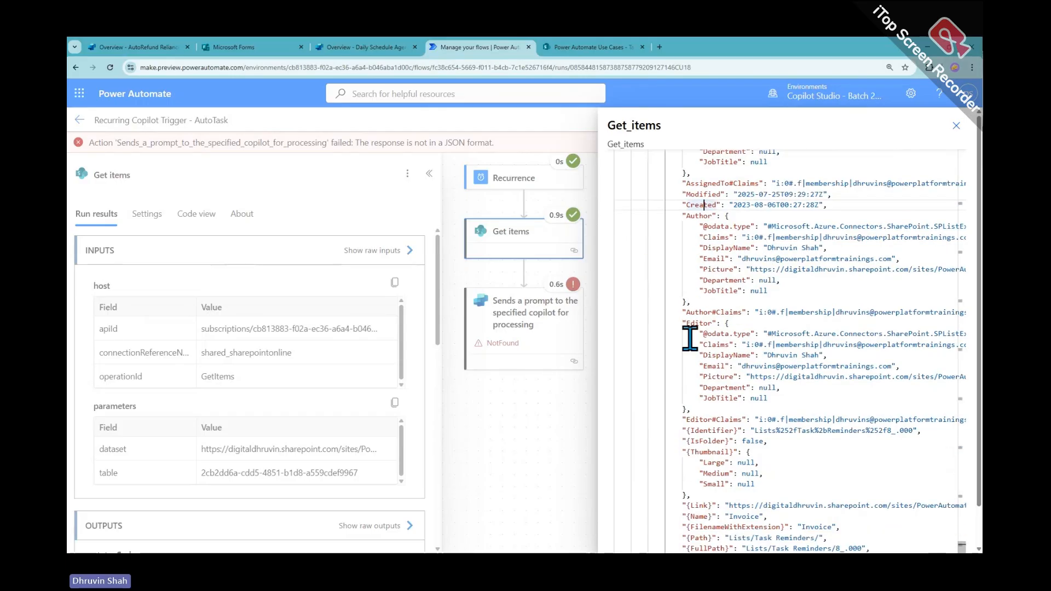
click(956, 126)
Add a Select action after Get items with From set to body/value
click(888, 119)
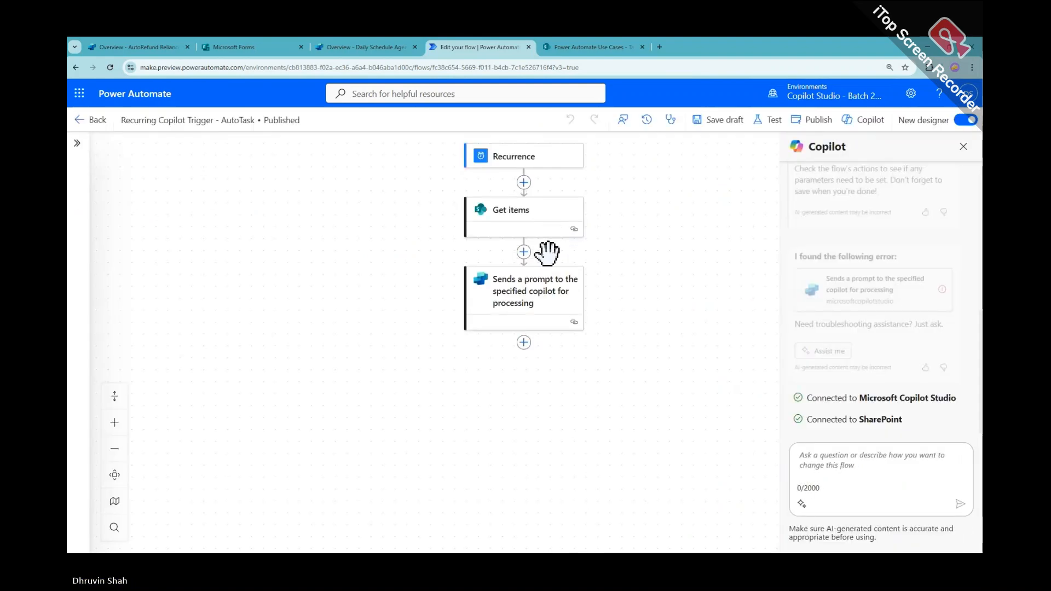
click(524, 252)
text(select)
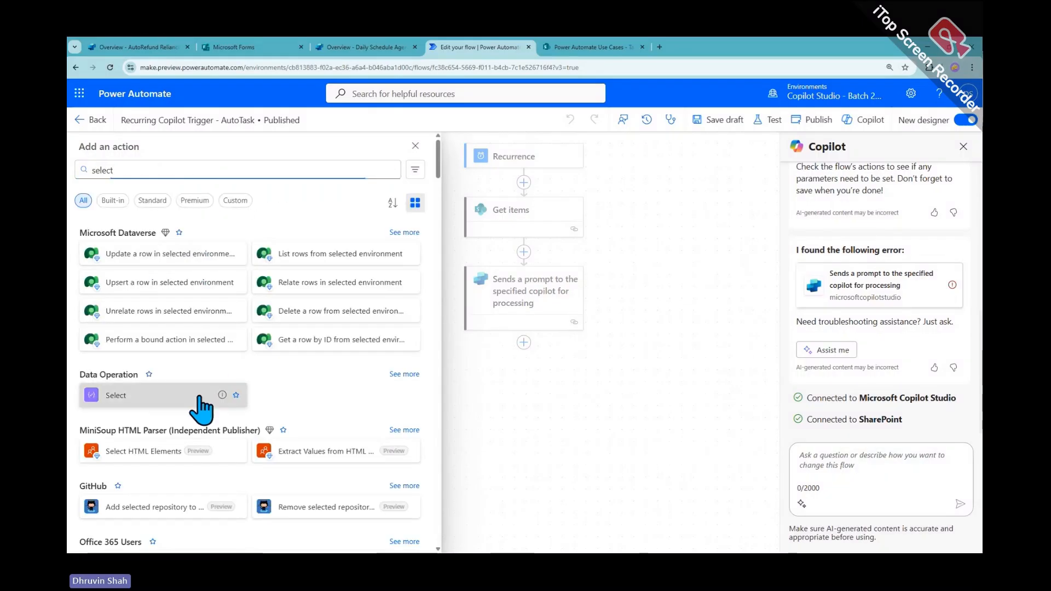
click(201, 405)
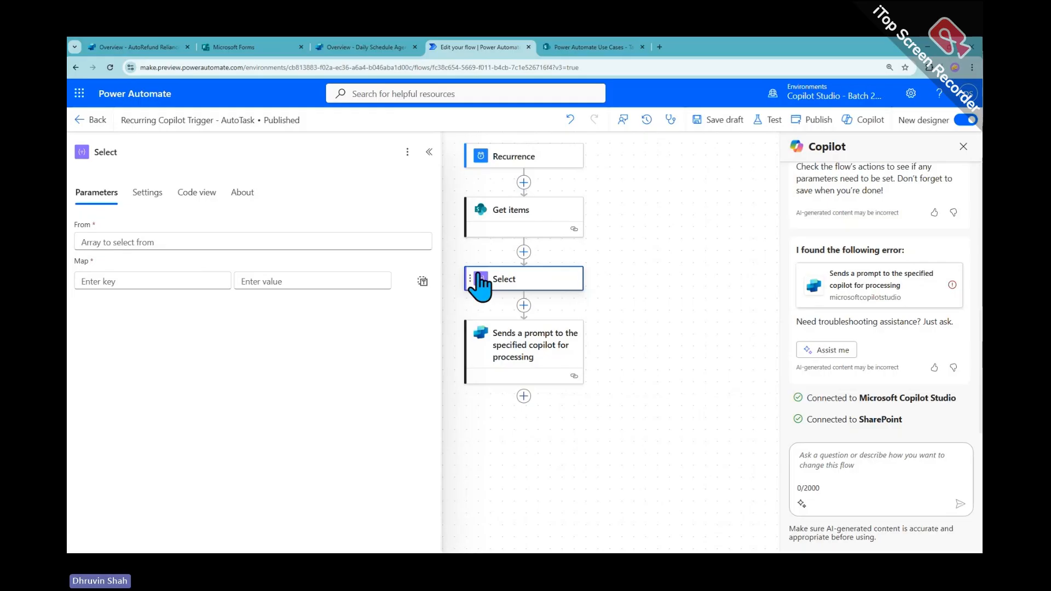
click(153, 241)
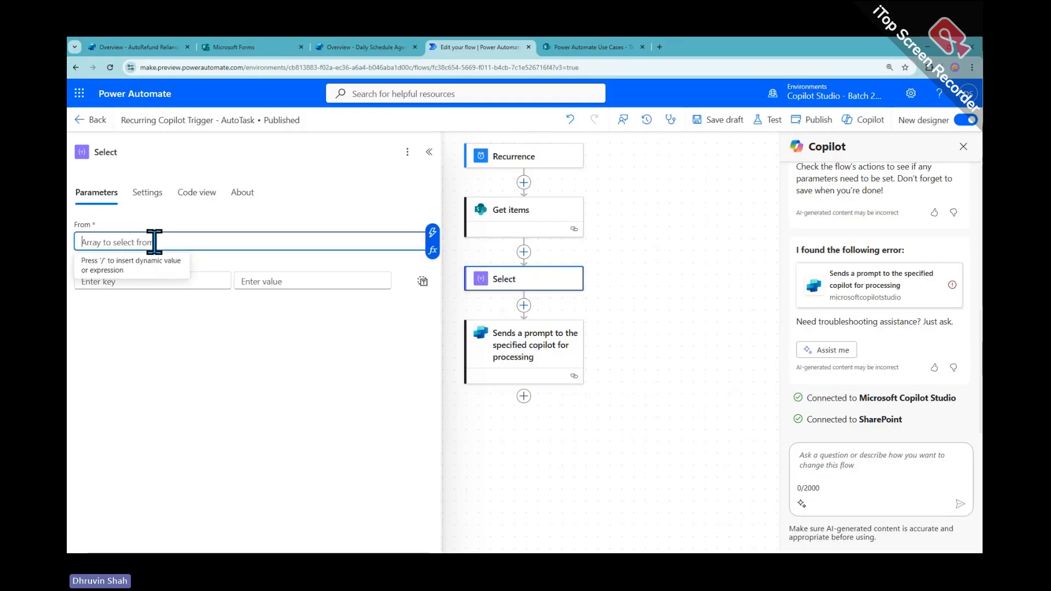
click(432, 234)
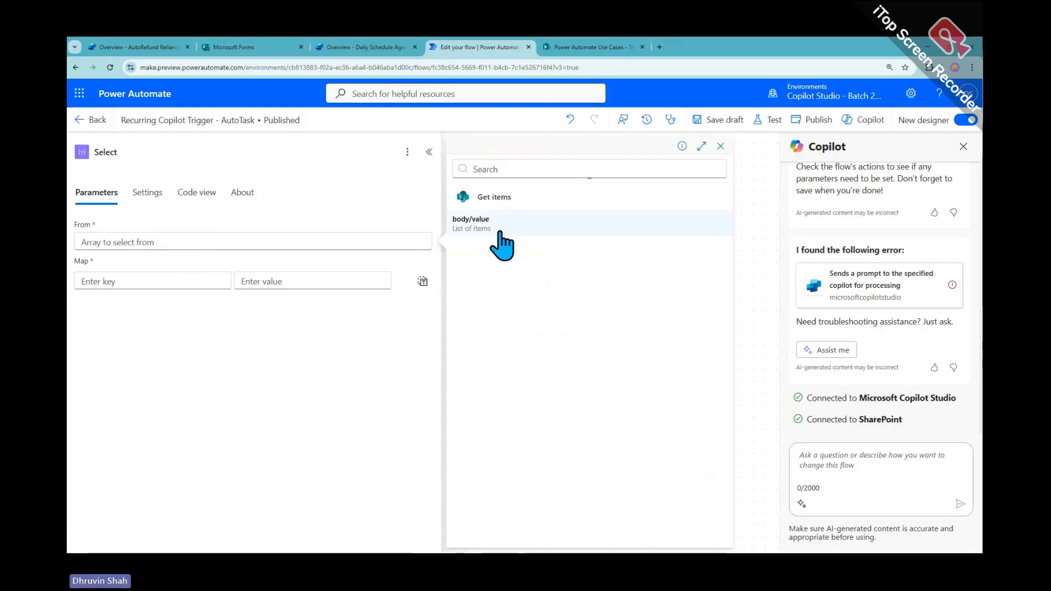
click(500, 226)
Map the key Task to the list's Title field
click(161, 282)
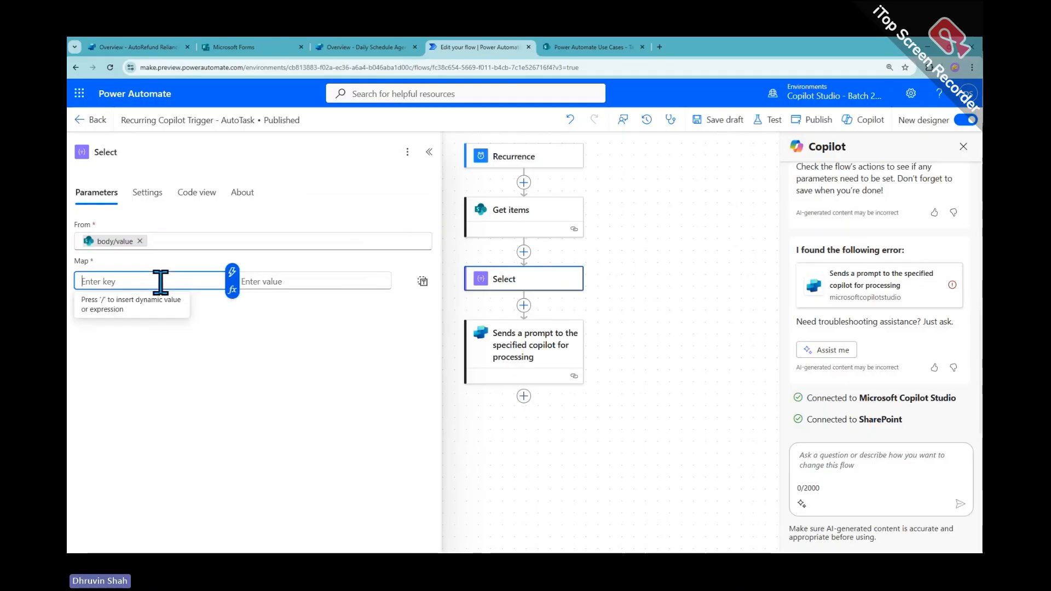
click(580, 47)
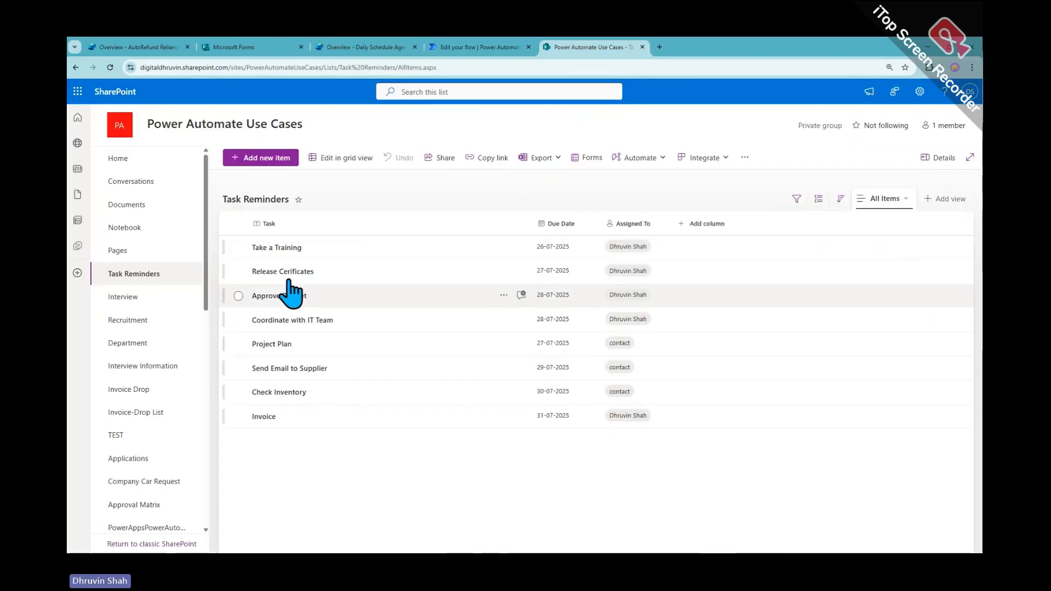
click(487, 50)
text(Task)
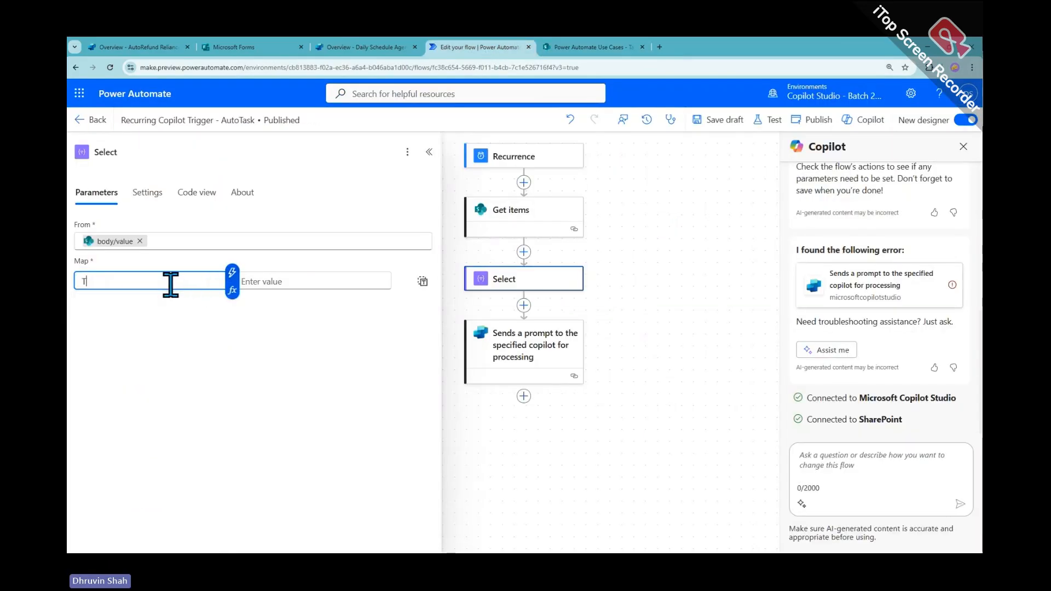
click(294, 280)
click(392, 272)
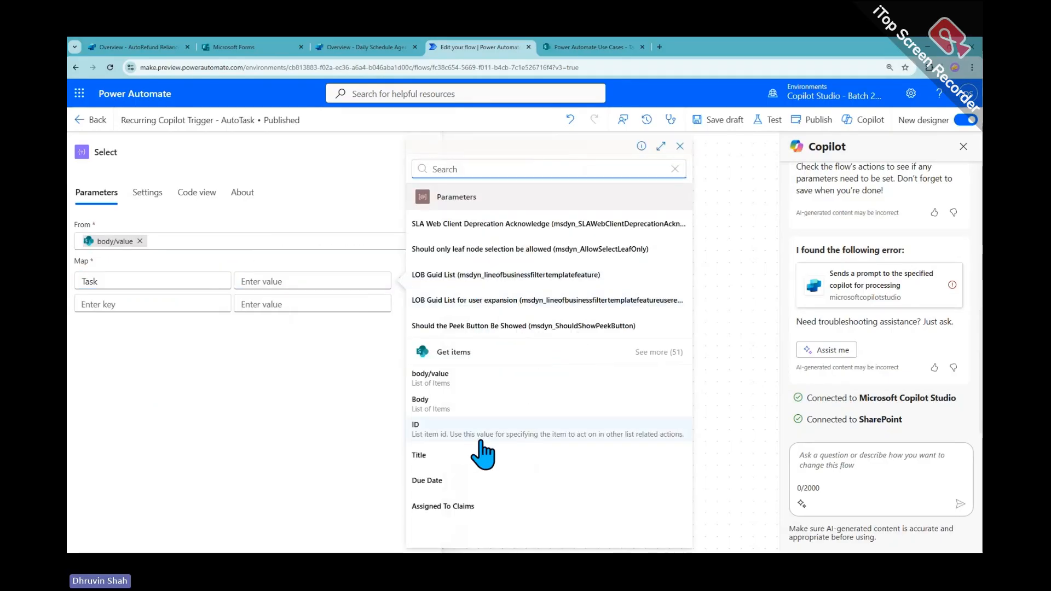
click(500, 458)
Map Due Date to the list's Due Date and Assigned To to Assigned To Email
click(182, 303)
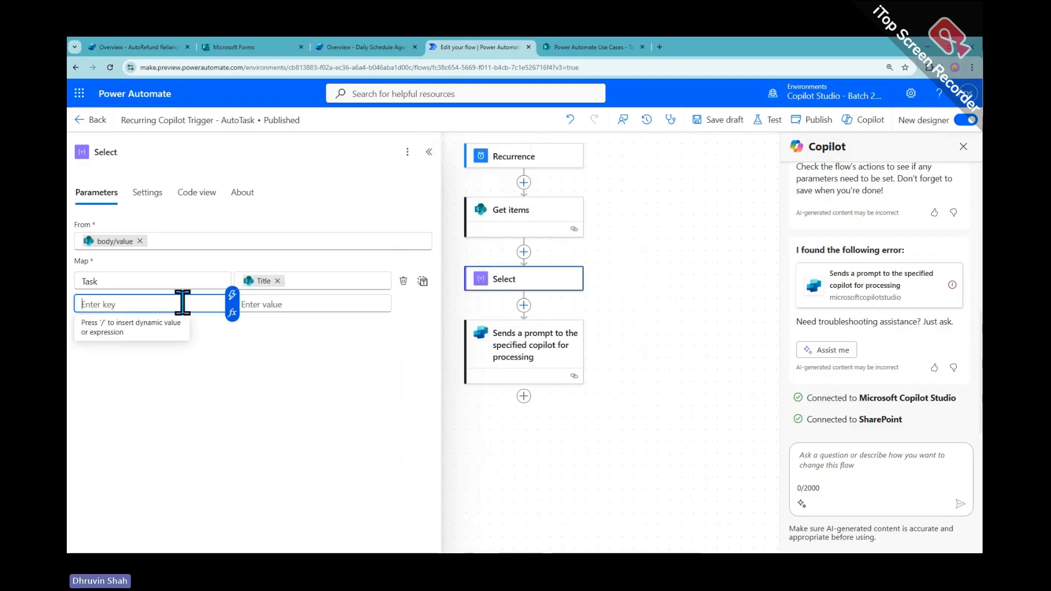
text(Due Date)
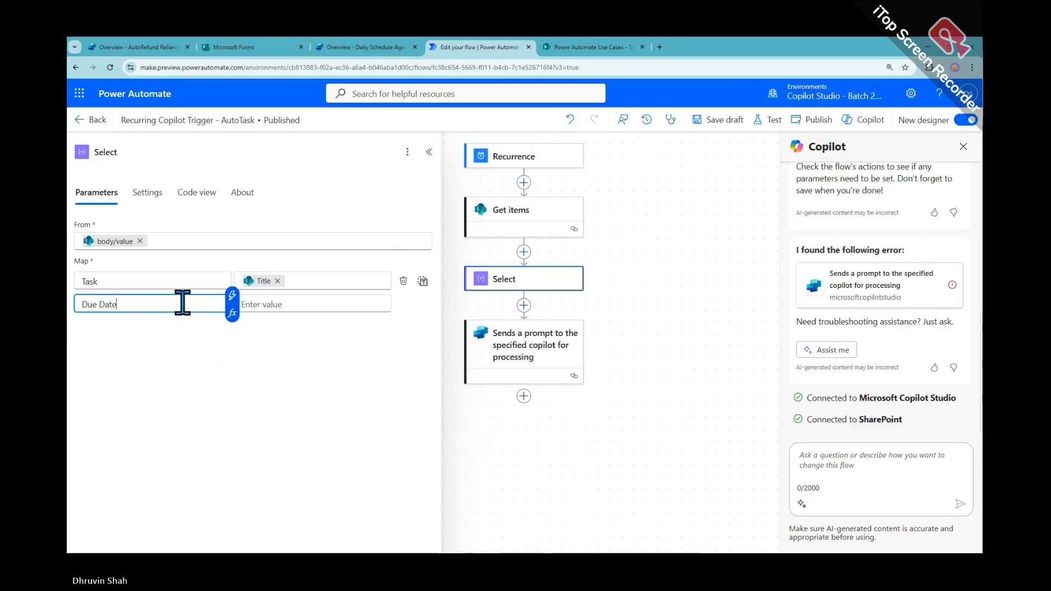
click(274, 304)
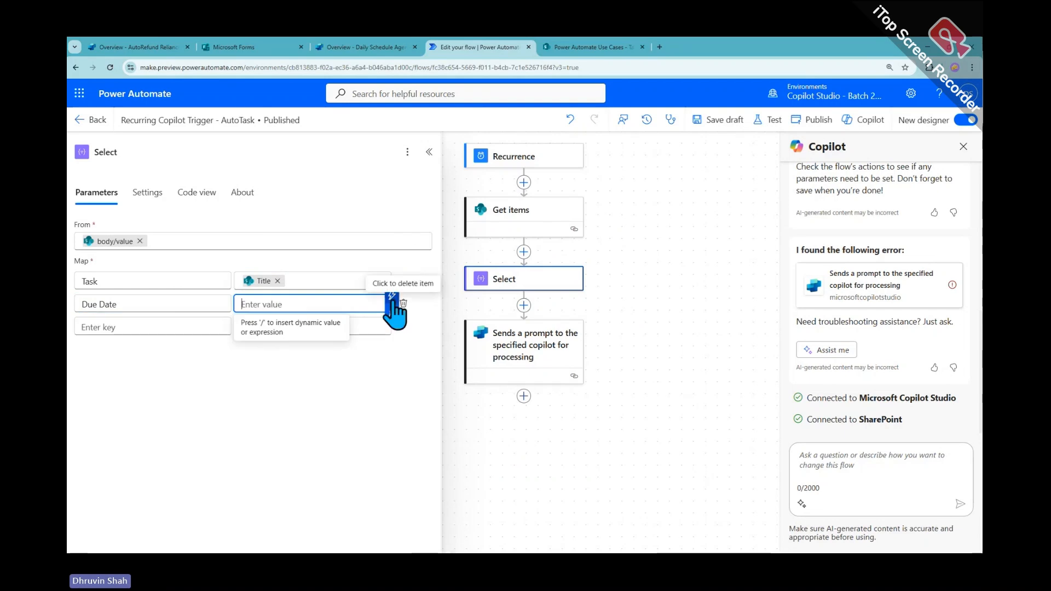
click(392, 294)
text(due)
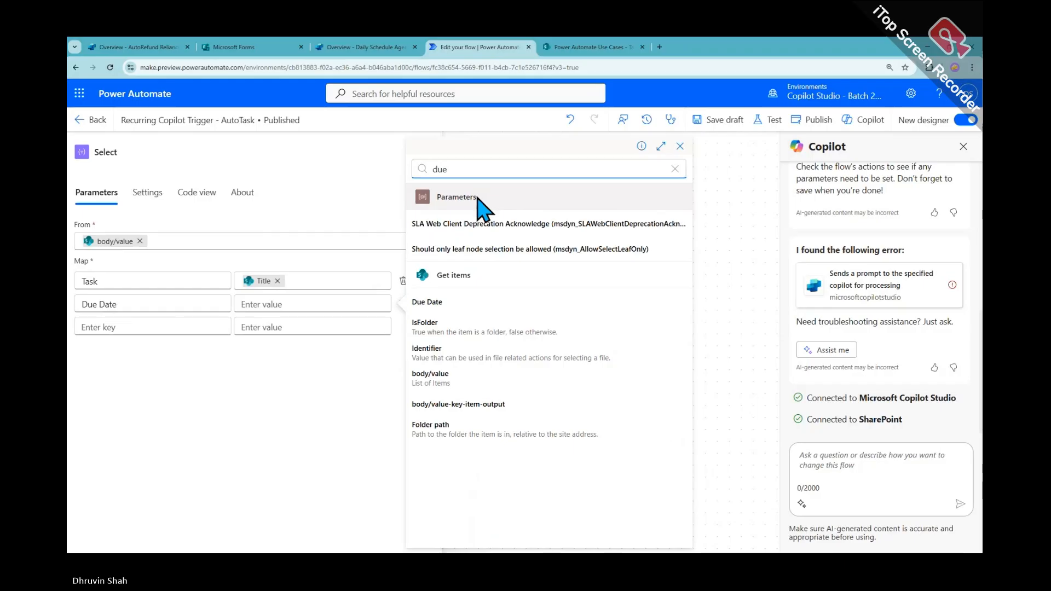
click(430, 302)
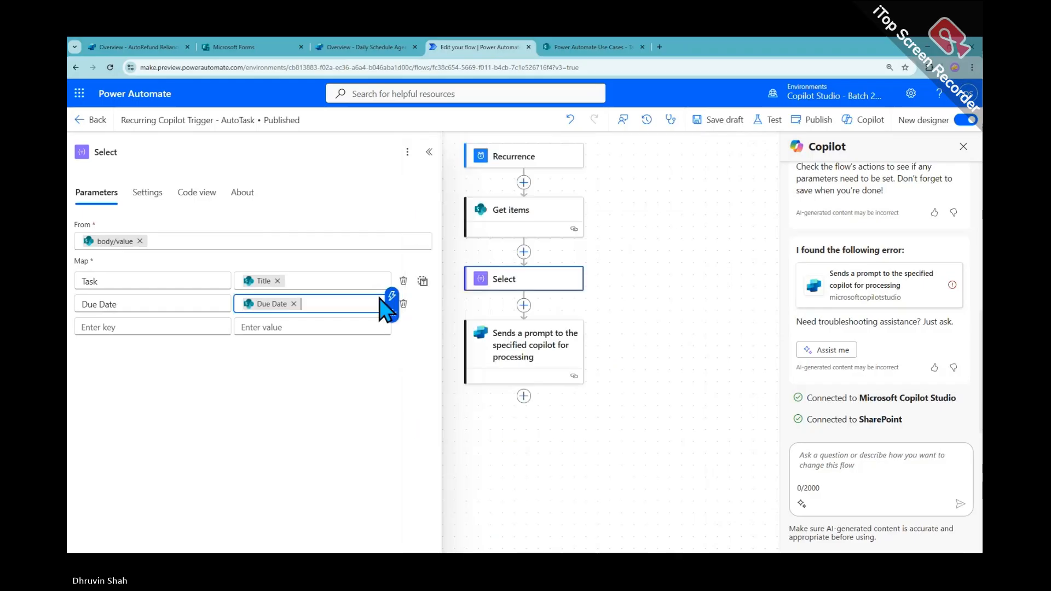
click(216, 331)
text(Assi)
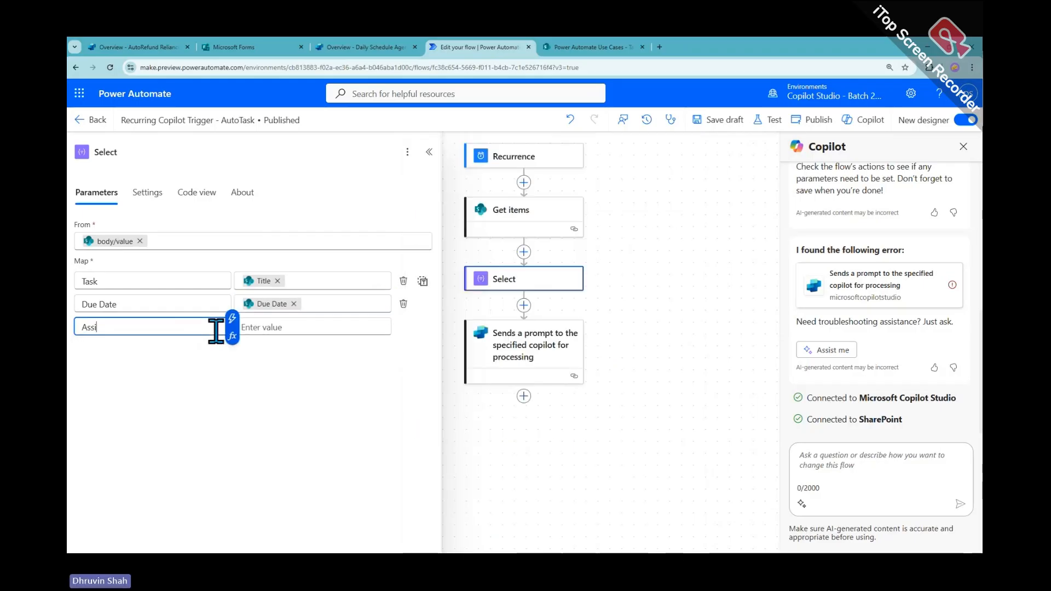
text(gned To)
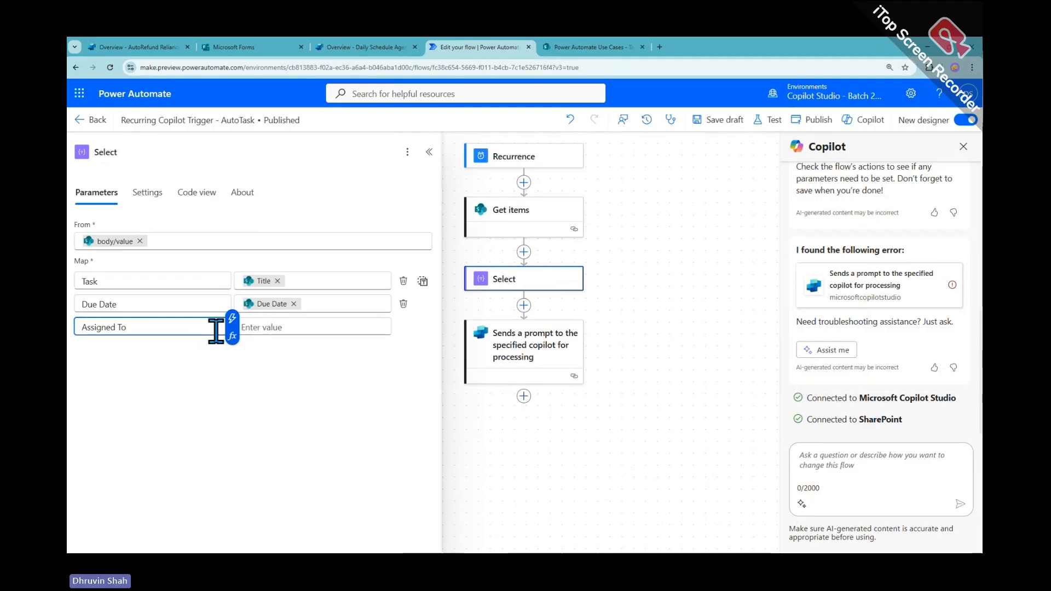
click(305, 328)
text(/)
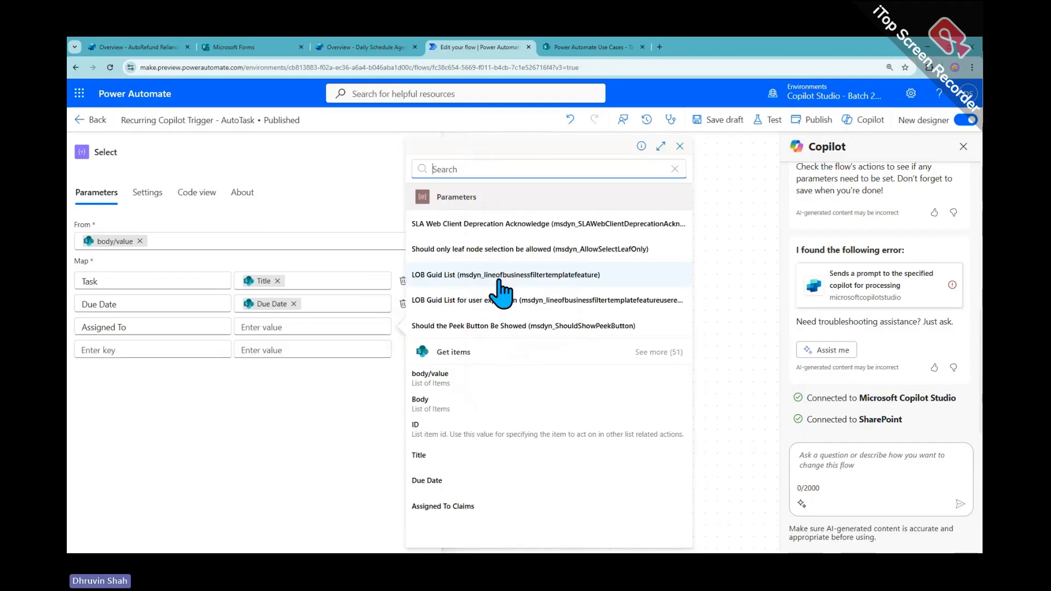
text(ass)
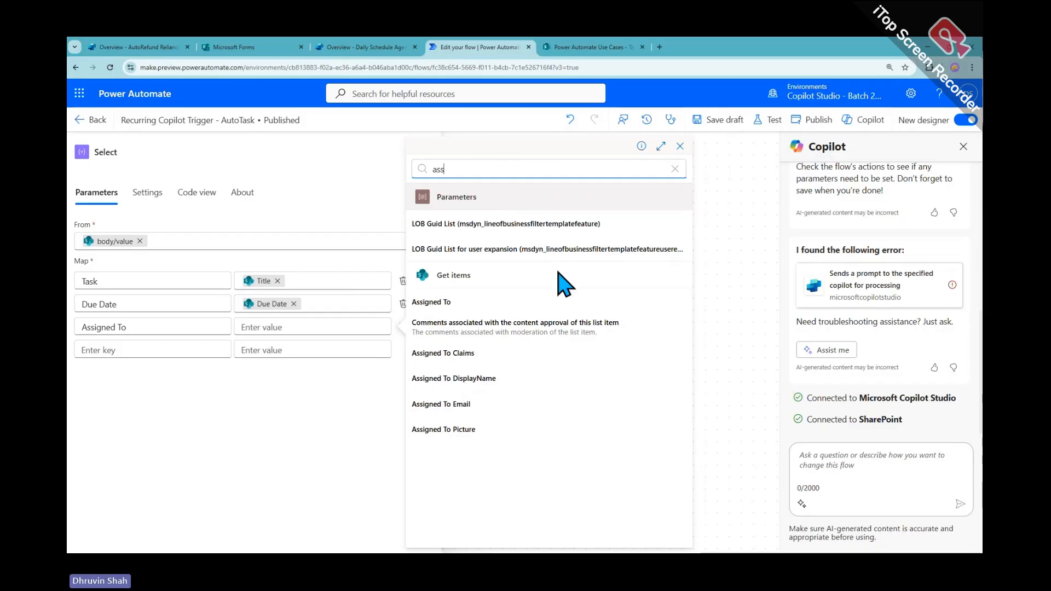
click(520, 401)
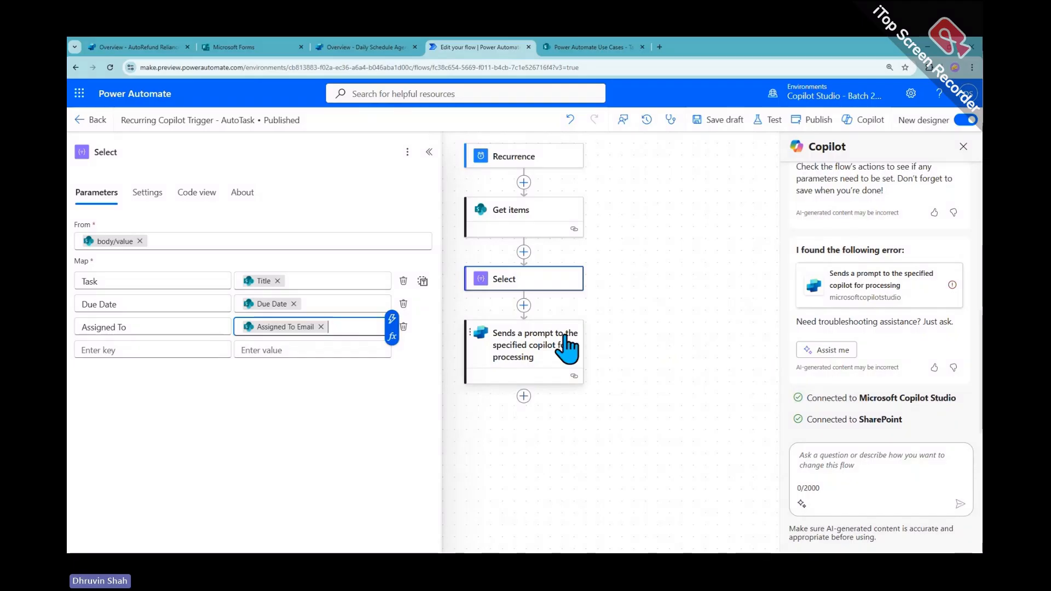
Insert a Compose action after Select and feed it Select's Output Item
click(523, 306)
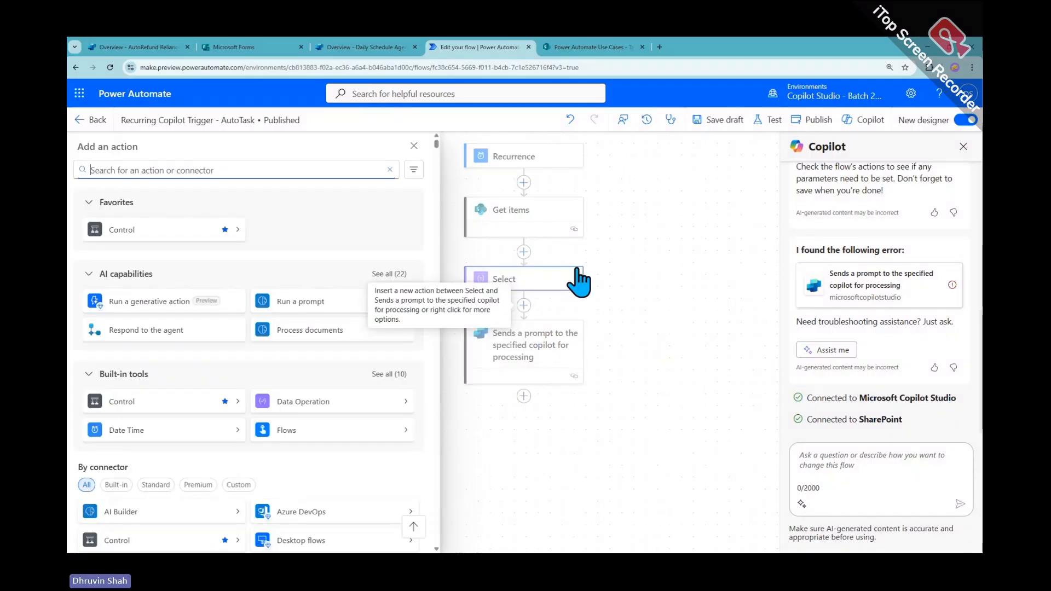
text(compose)
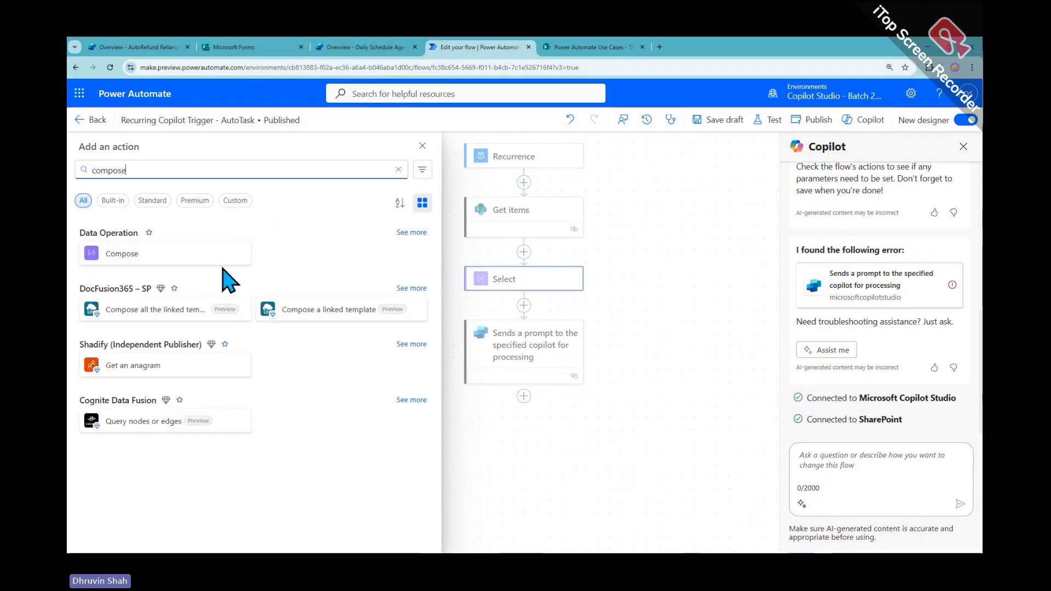
click(195, 254)
click(136, 242)
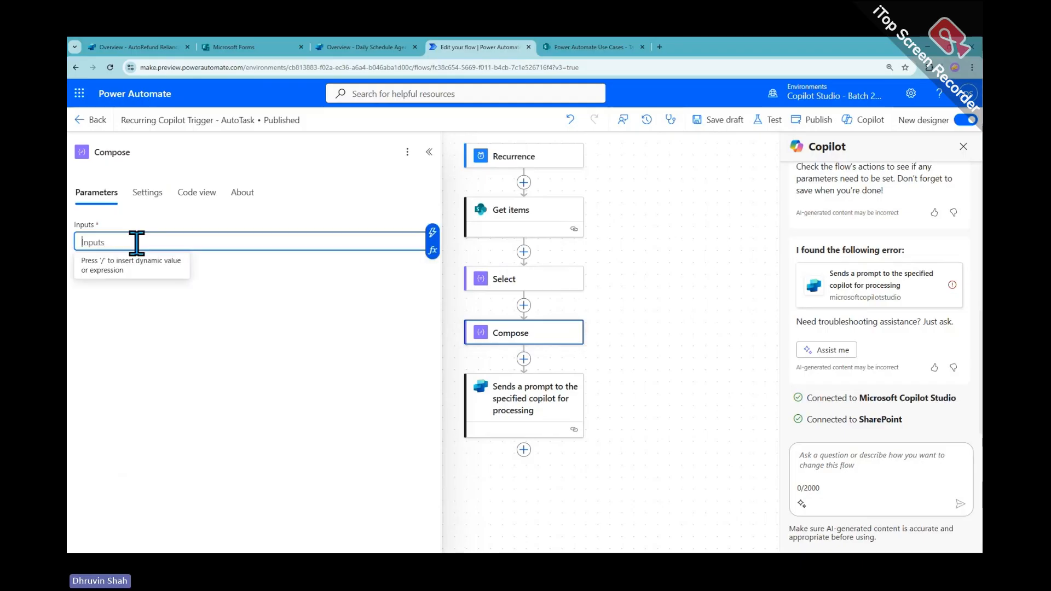
click(433, 238)
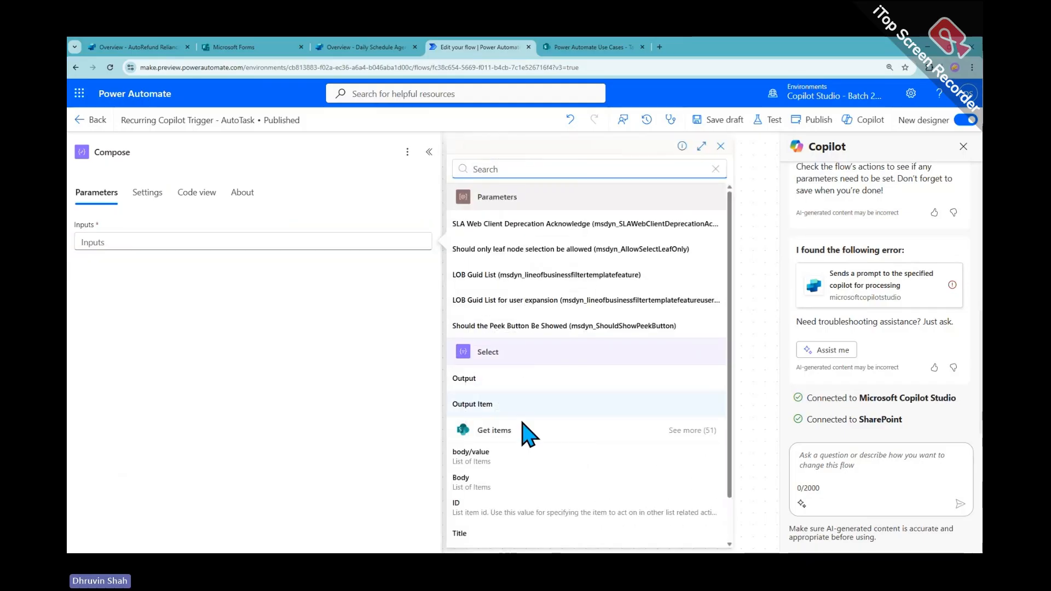
scroll(534, 398, down, 1)
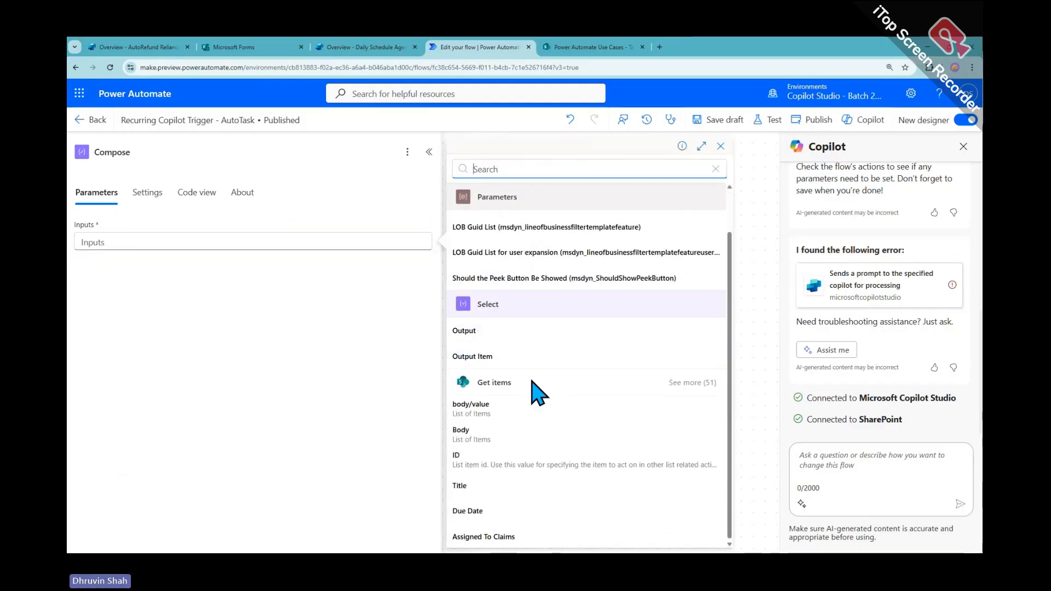
click(500, 356)
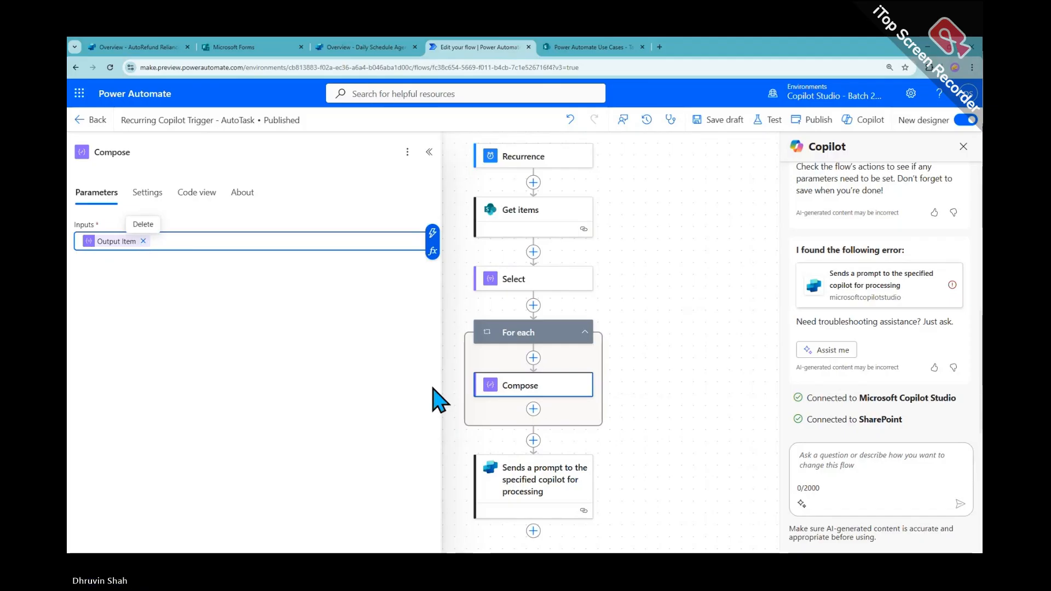
click(563, 495)
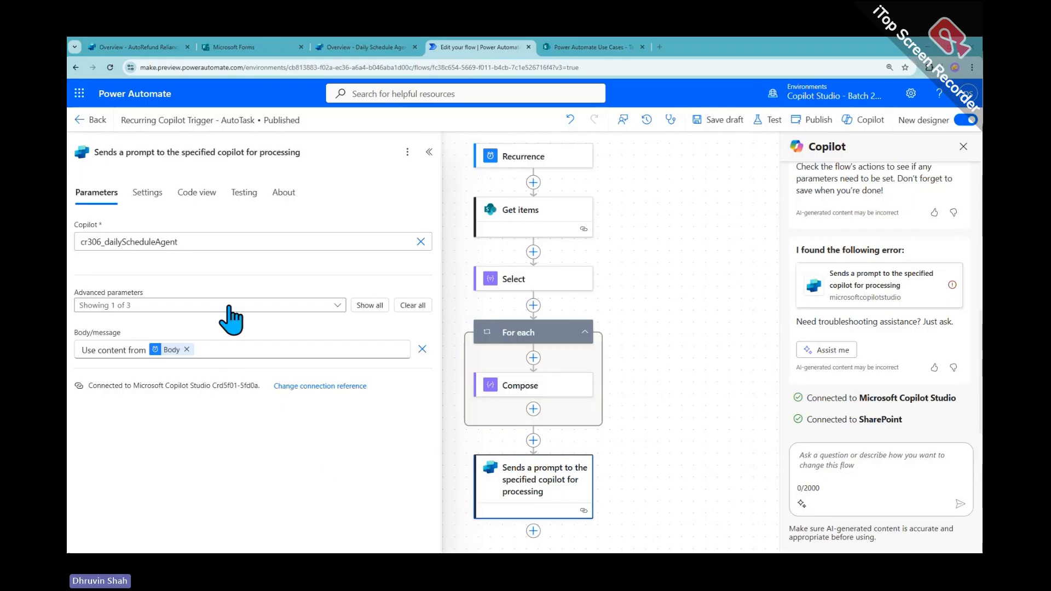
click(544, 396)
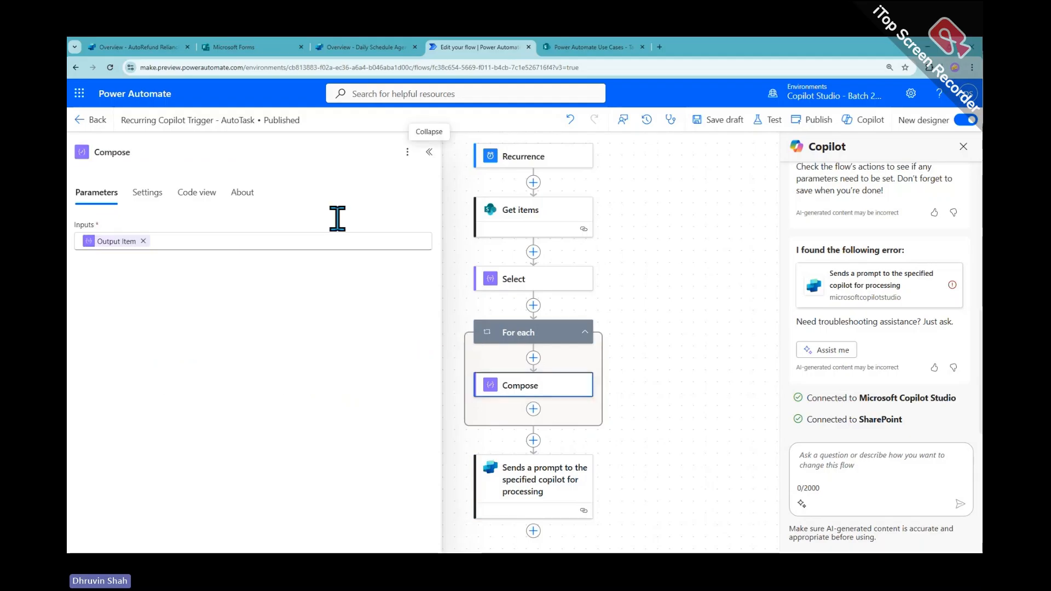
Move Compose directly below Select, use Select's Output as input, and delete the For each loop
drag(540, 389, 533, 318)
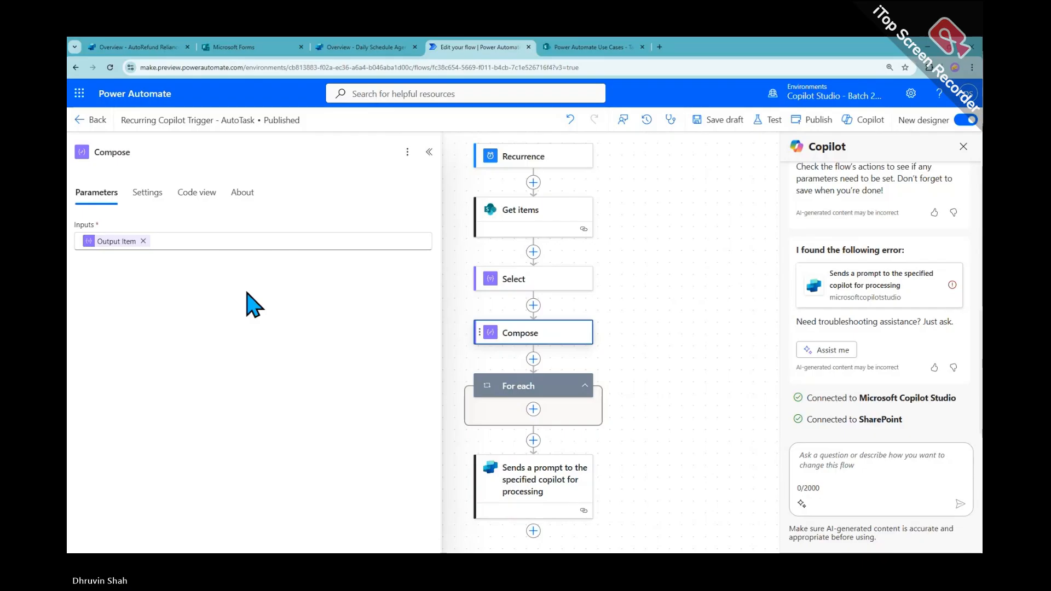
click(142, 241)
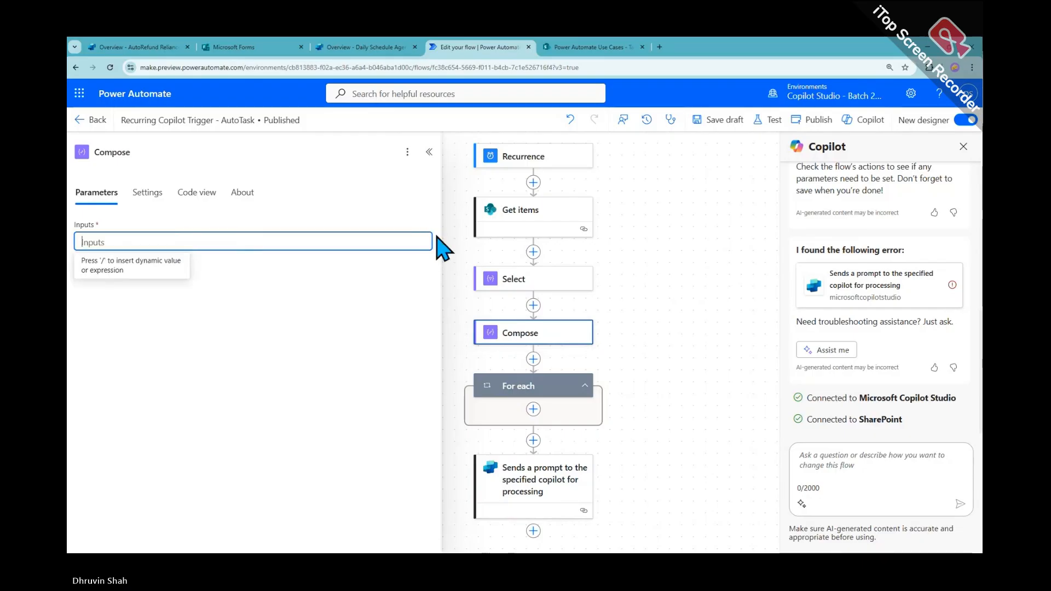
click(435, 235)
click(518, 381)
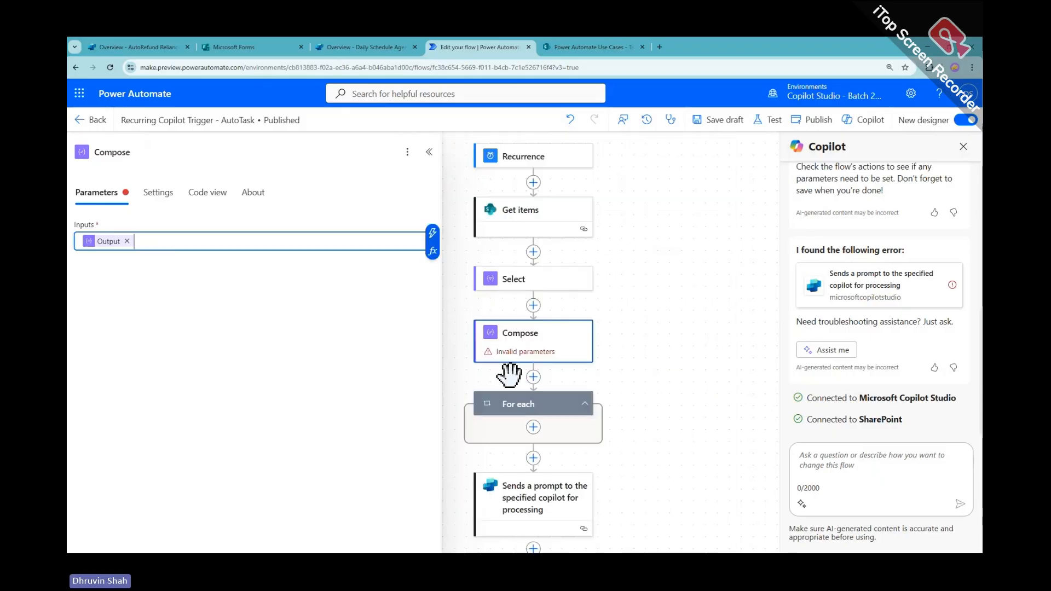
click(685, 312)
right_click(555, 392)
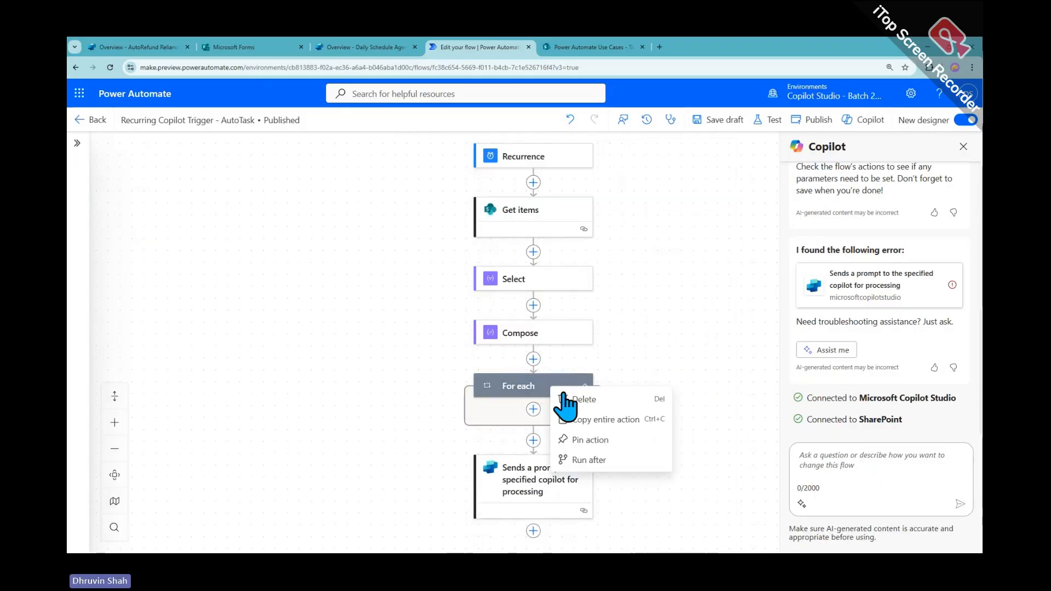
click(613, 402)
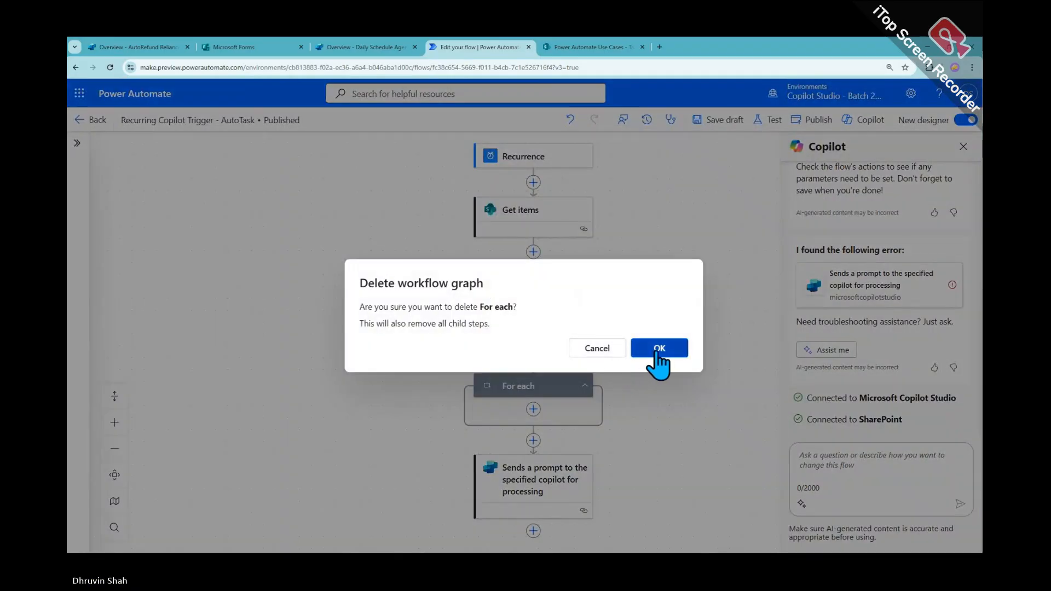
click(659, 349)
Set the copilot prompt's message to Compose Outputs and save the flow as a draft
click(528, 334)
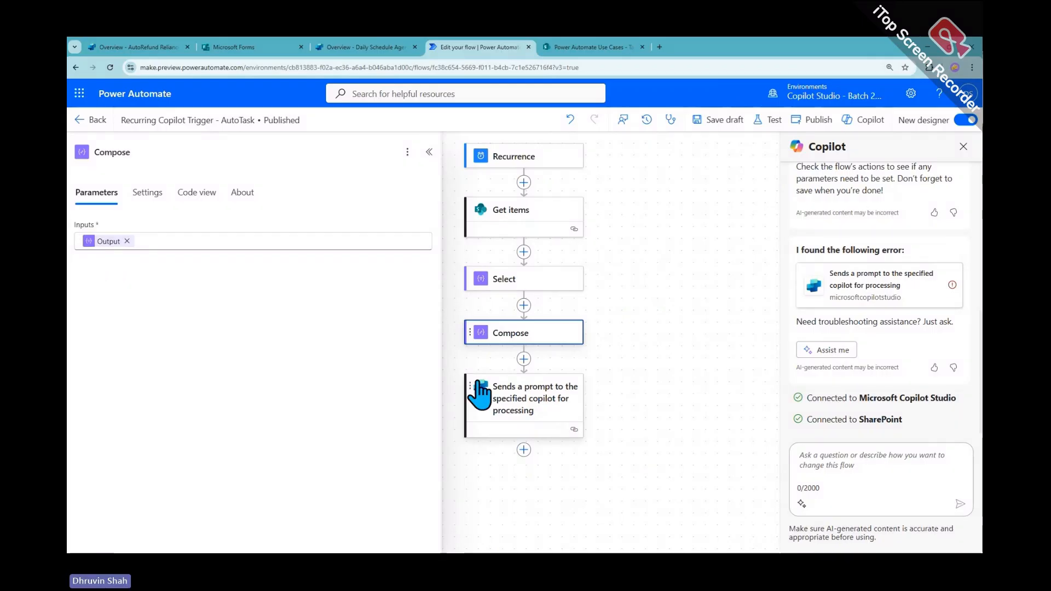
click(515, 402)
click(187, 350)
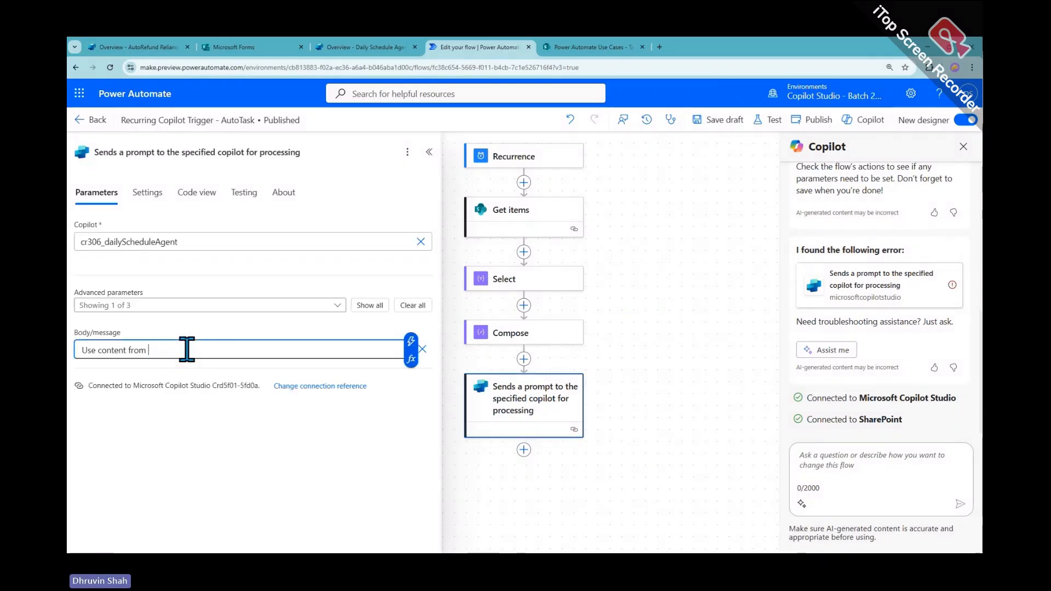
click(411, 341)
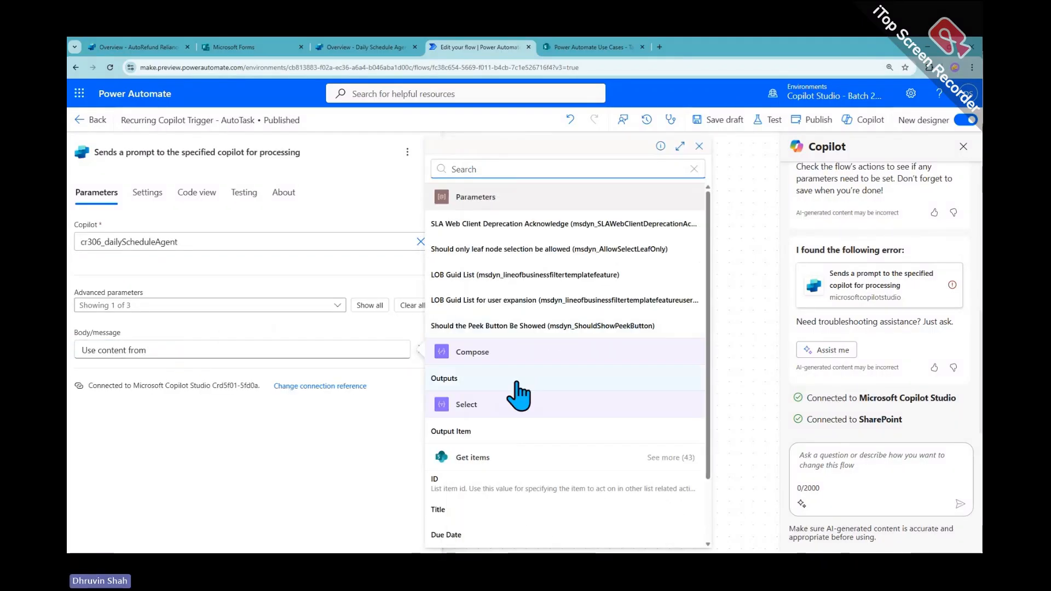
click(515, 383)
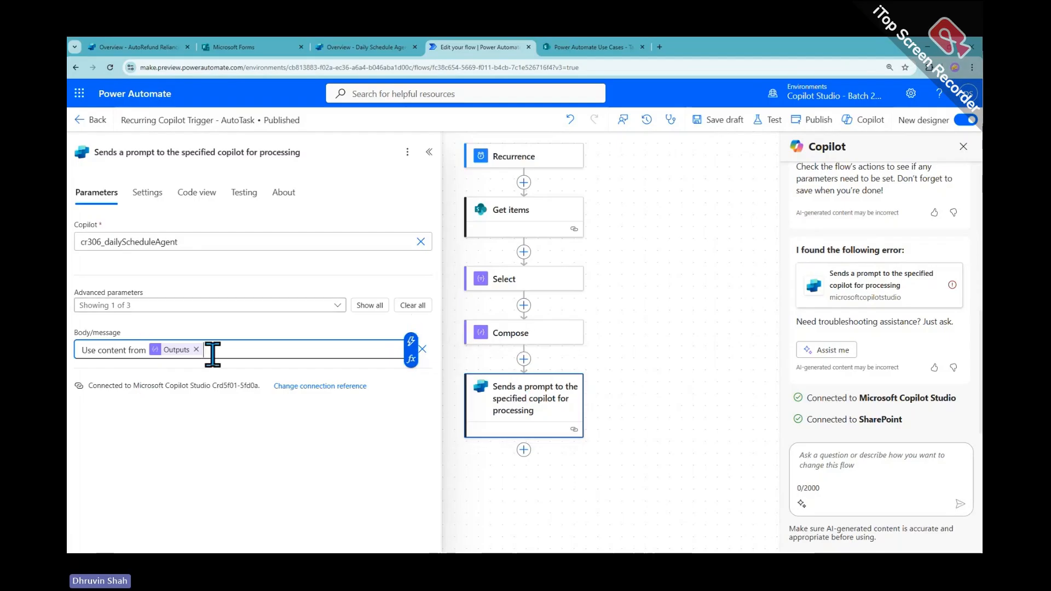
click(720, 120)
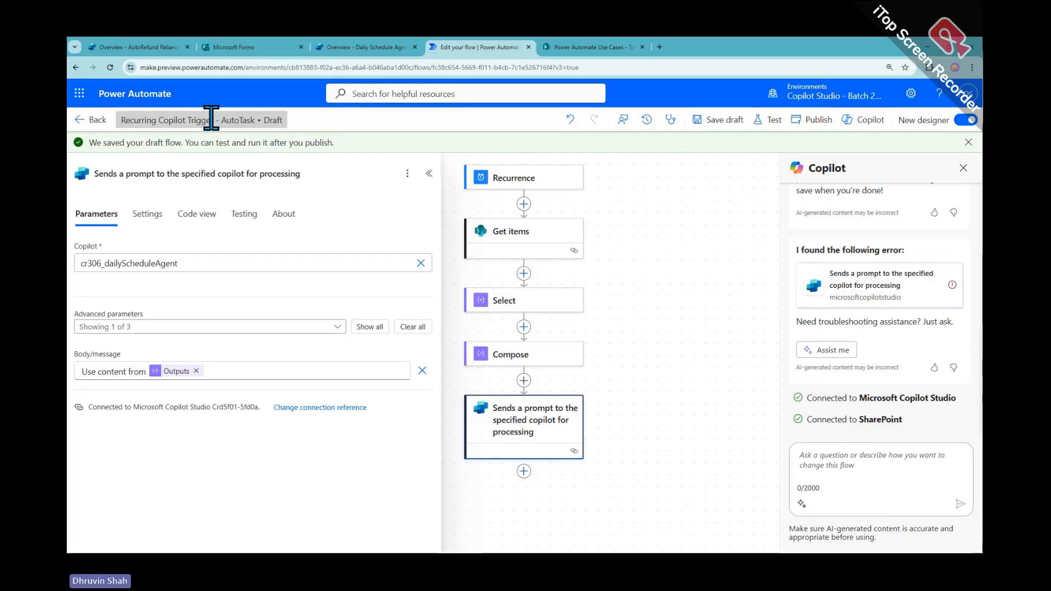
Return to the Daily Schedule Agent overview page
click(350, 49)
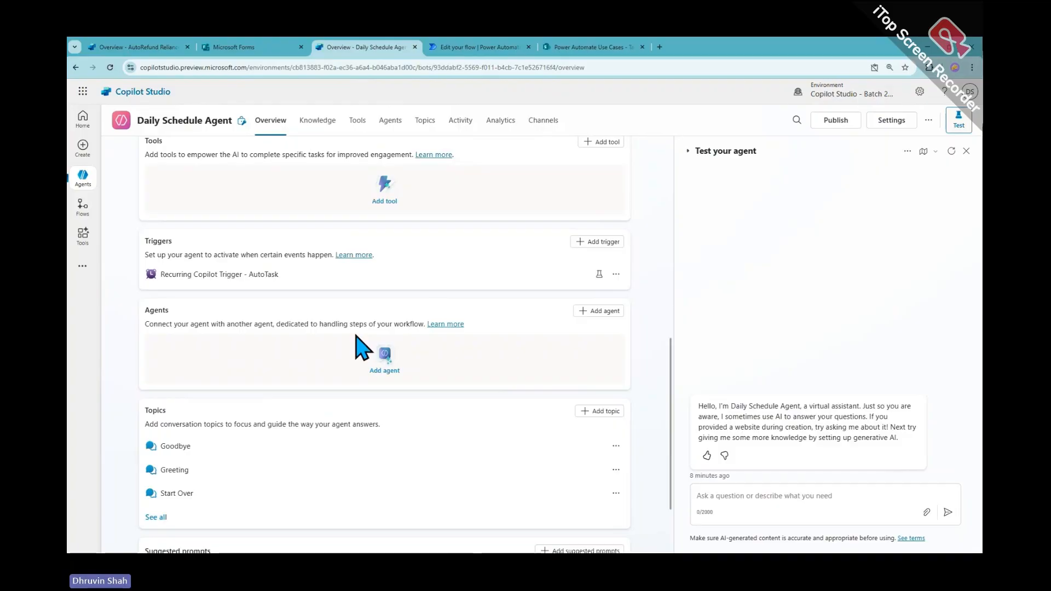
scroll(362, 349, down, 2)
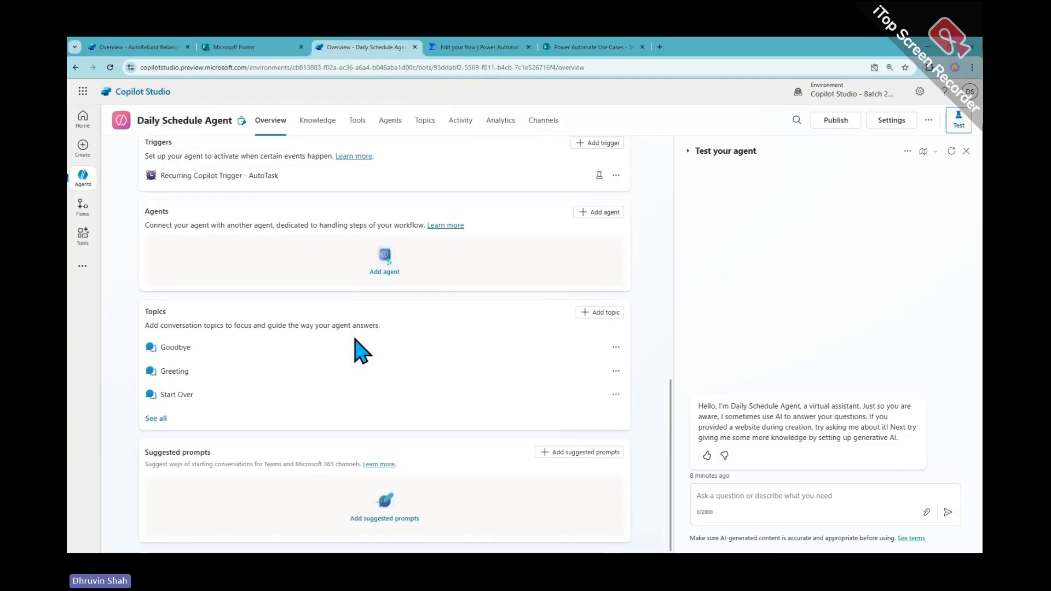
scroll(375, 452, up, 3)
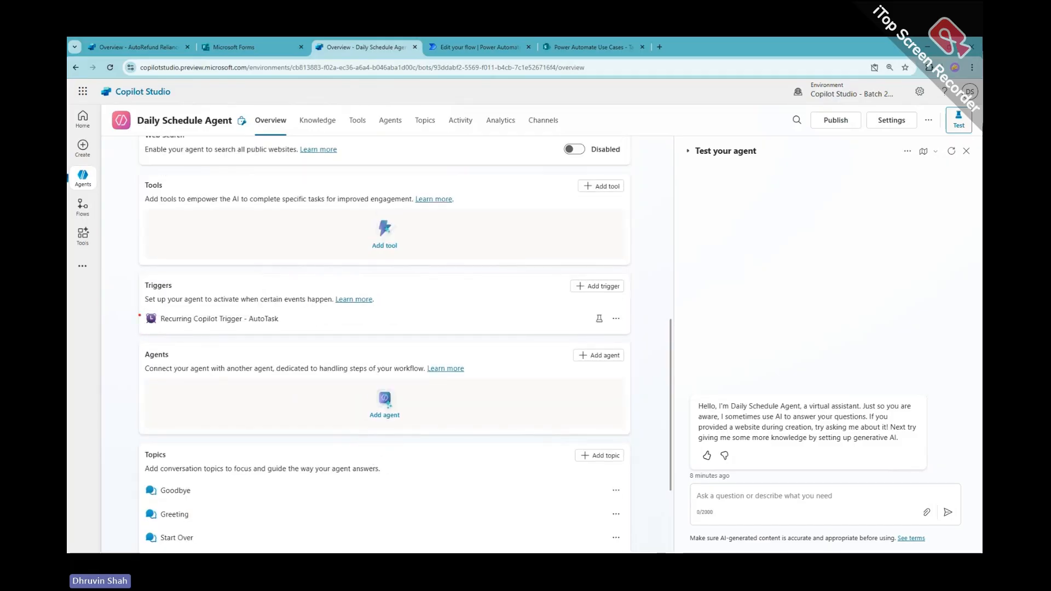
drag(140, 315, 329, 335)
key(Escape)
scroll(329, 347, up, 3)
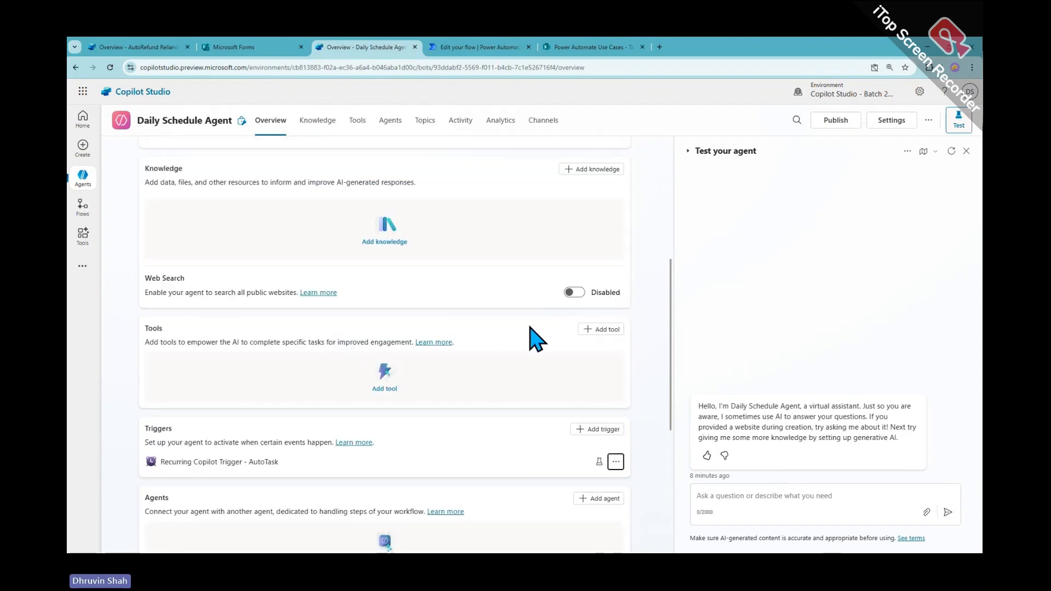
Add the Office 365 Outlook 'Send an email (V2)' action as a new agent tool
click(602, 329)
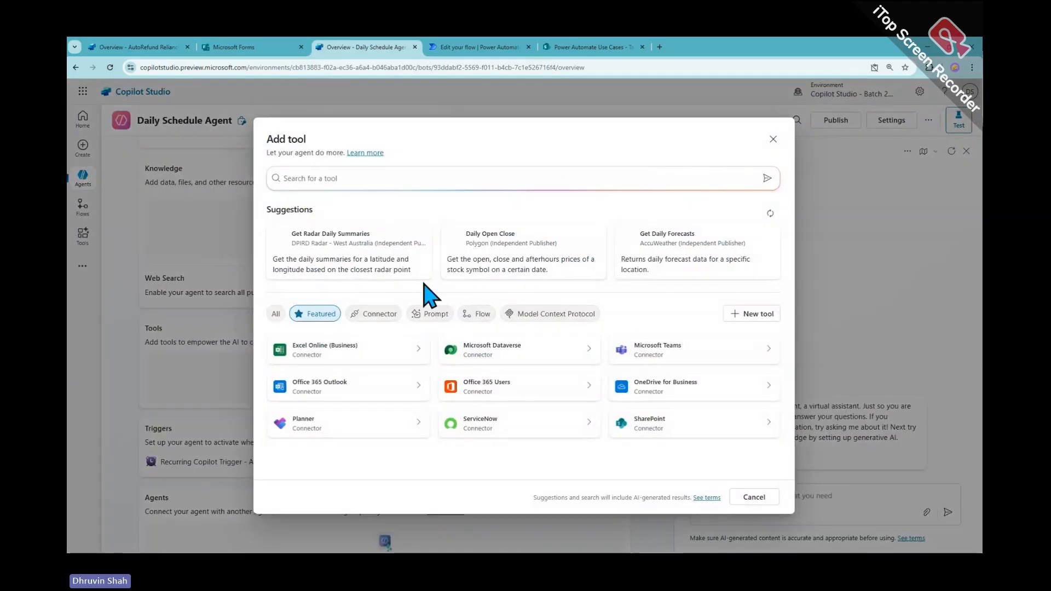
click(331, 397)
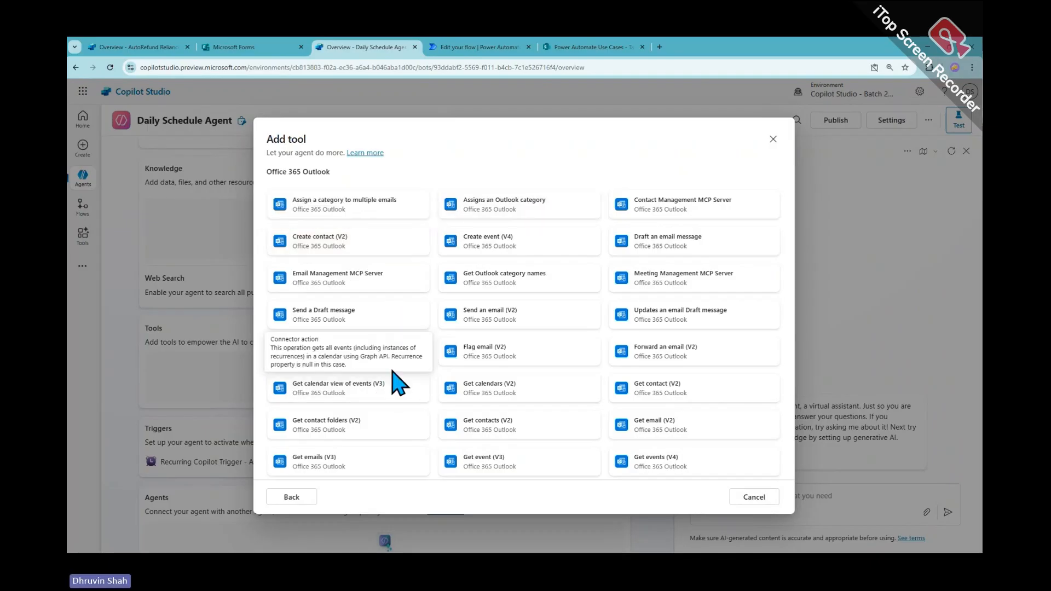
click(364, 466)
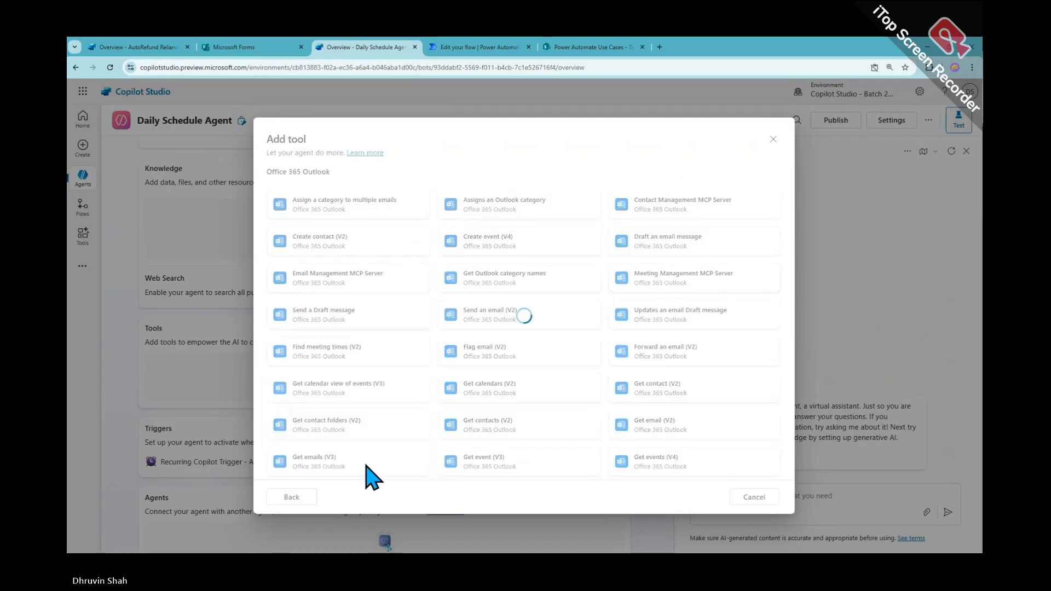
click(298, 499)
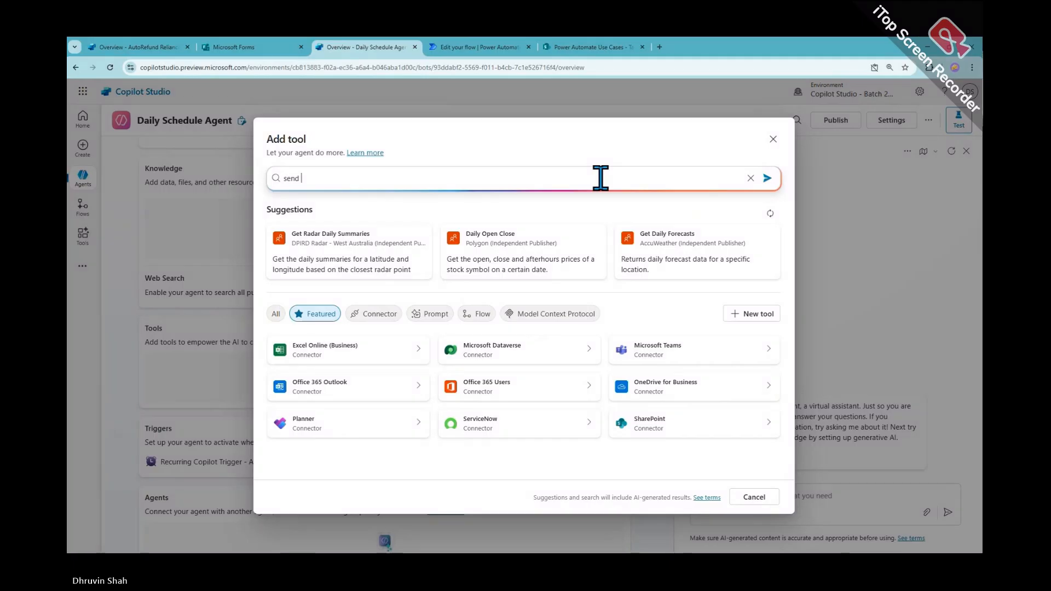
key(Return)
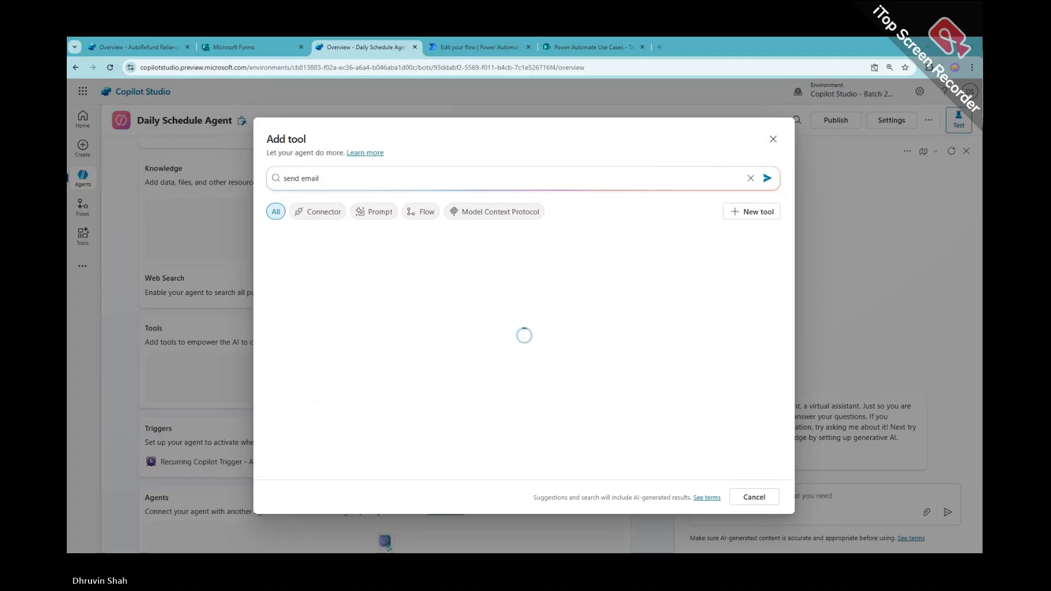
click(317, 273)
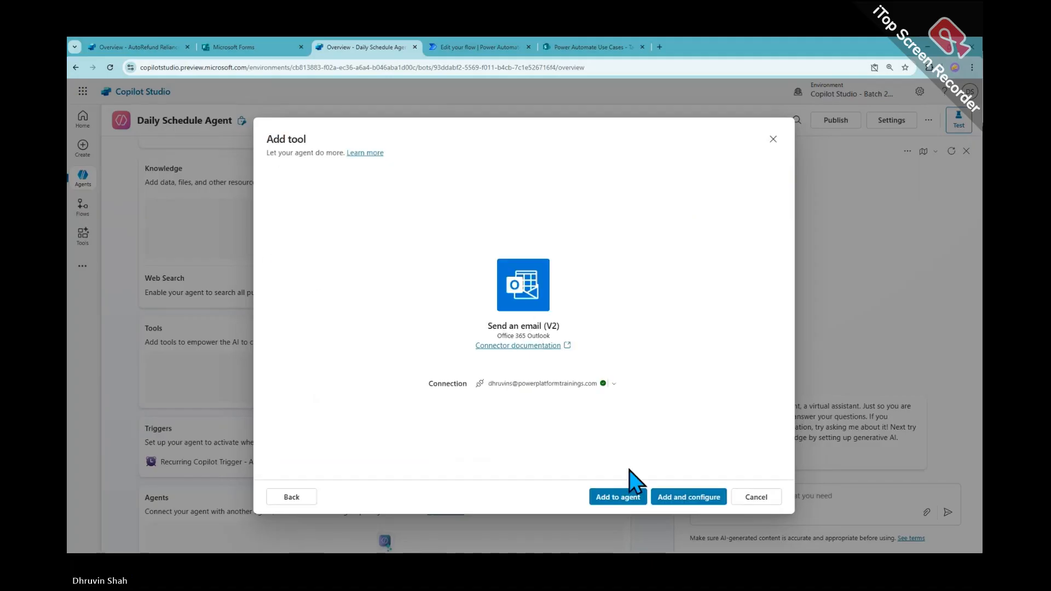
click(690, 498)
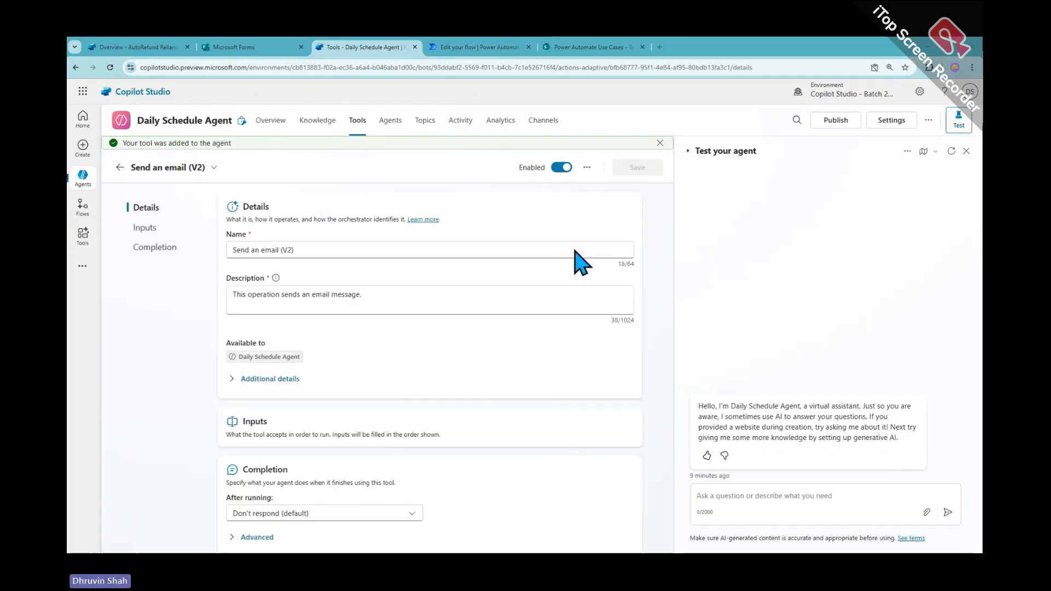
Rename the tool to 'Send an email', save it, and go back to the tools list
drag(281, 252, 354, 252)
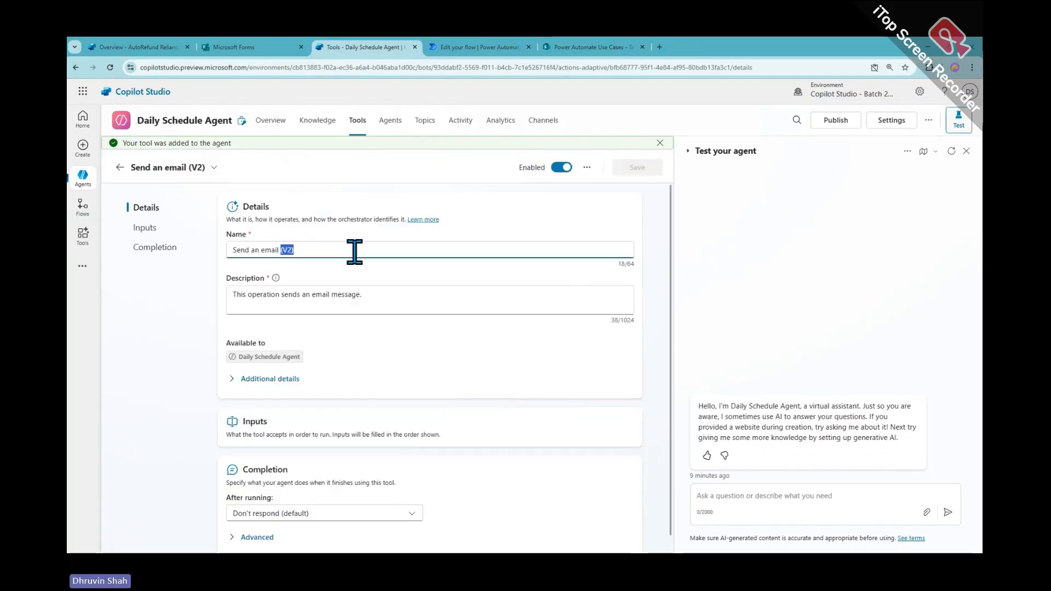
key(BackSpace)
click(637, 168)
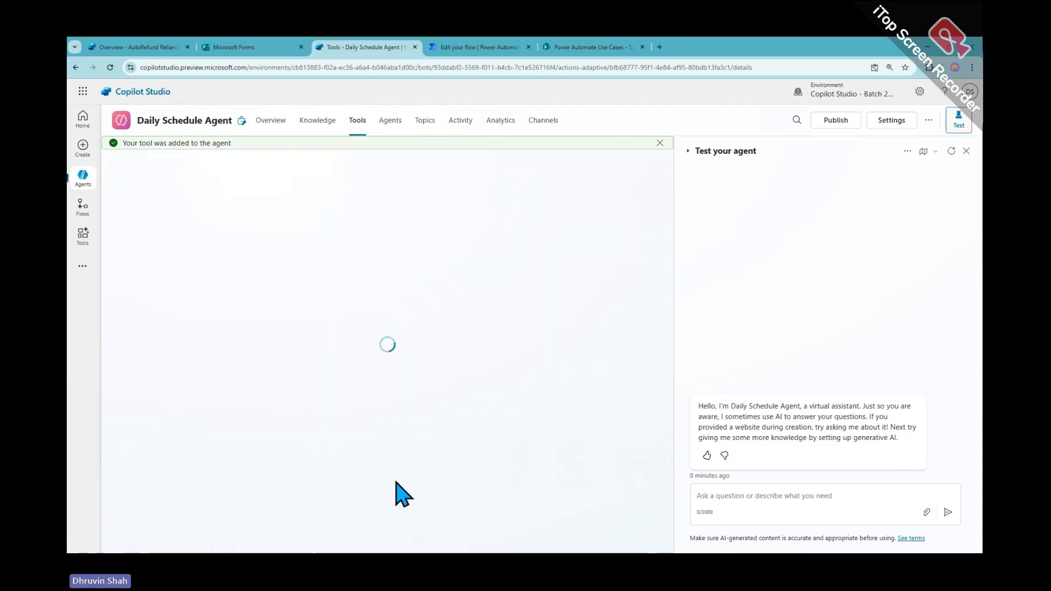
scroll(390, 533, down, 1)
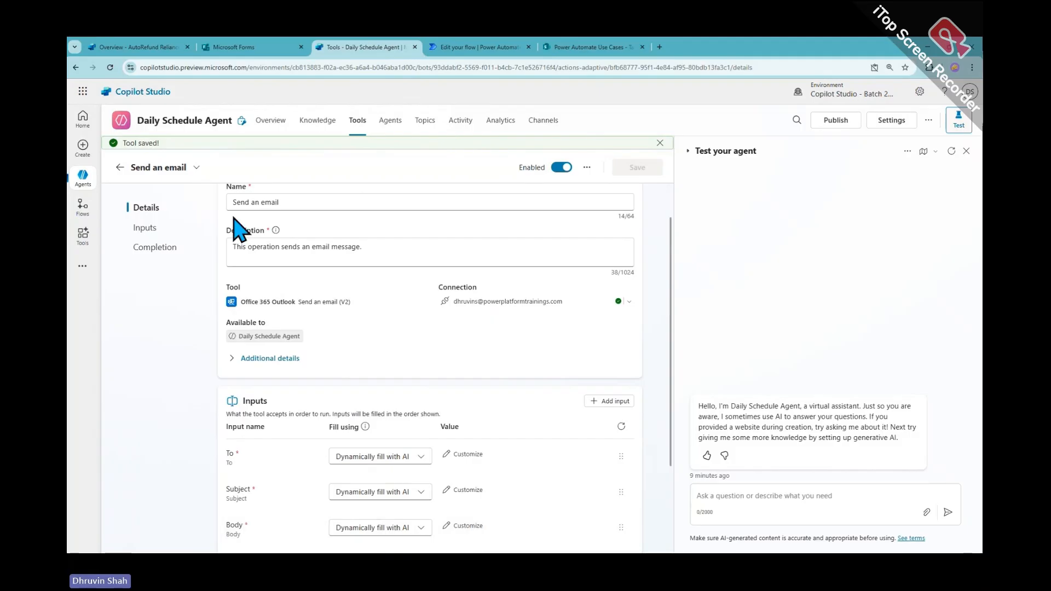
click(120, 153)
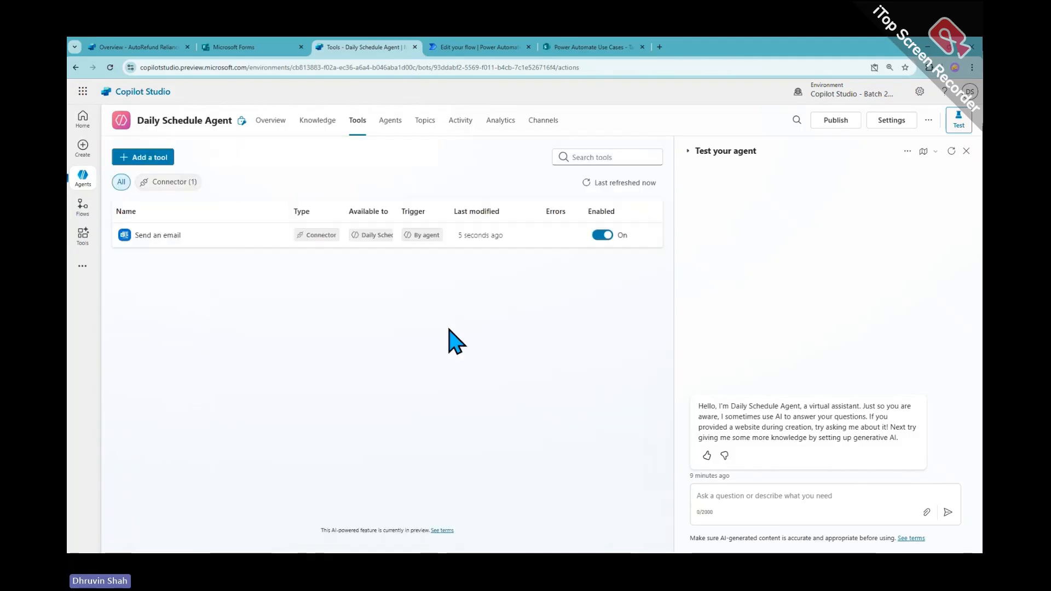
Paste the daily scheduler text into the agent's Instructions on the Overview page
click(286, 132)
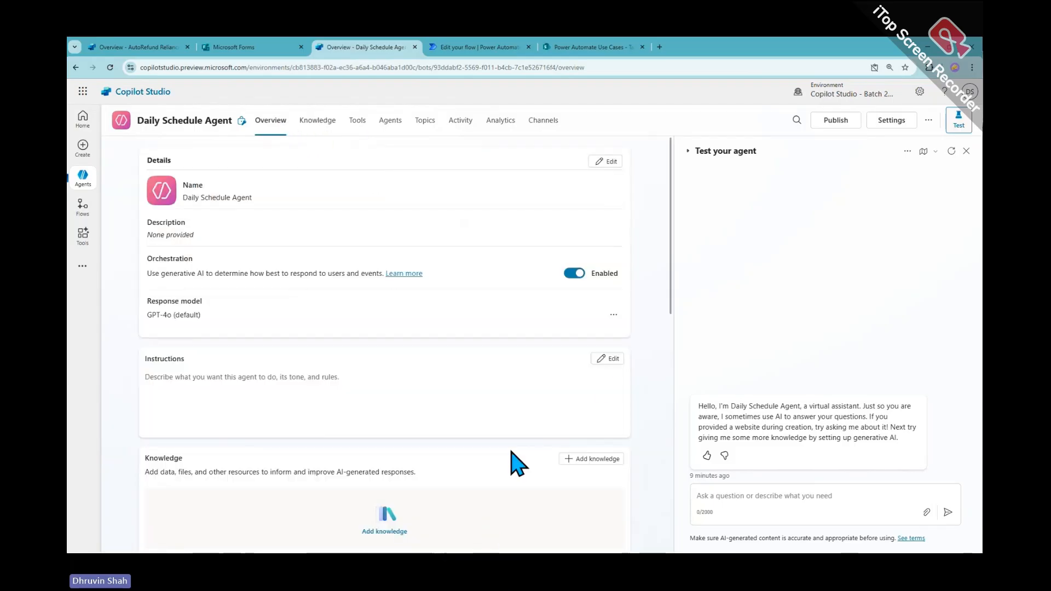
click(608, 359)
scroll(395, 400, down, 4)
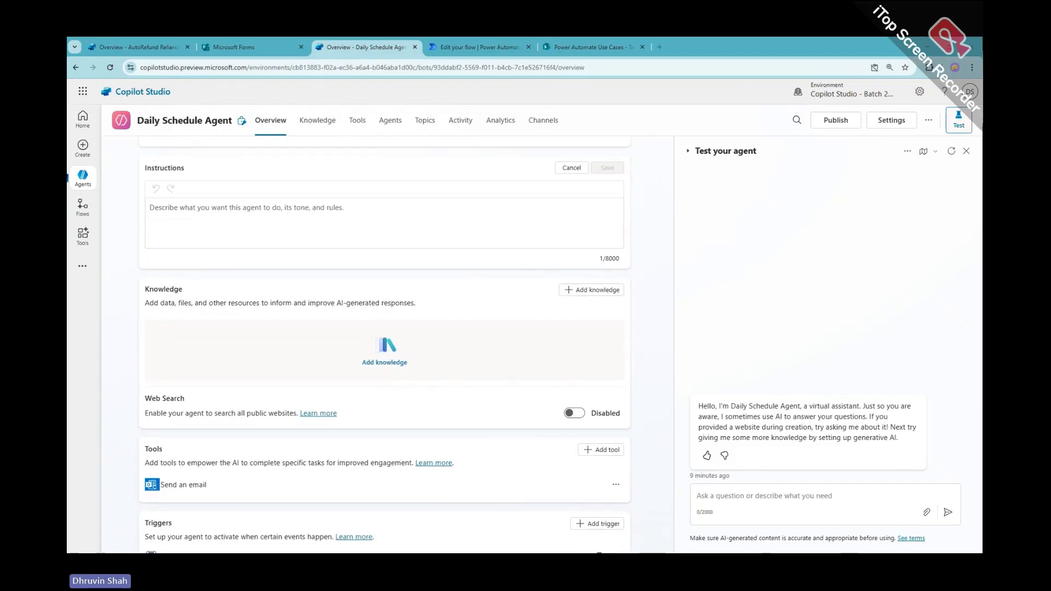
click(200, 225)
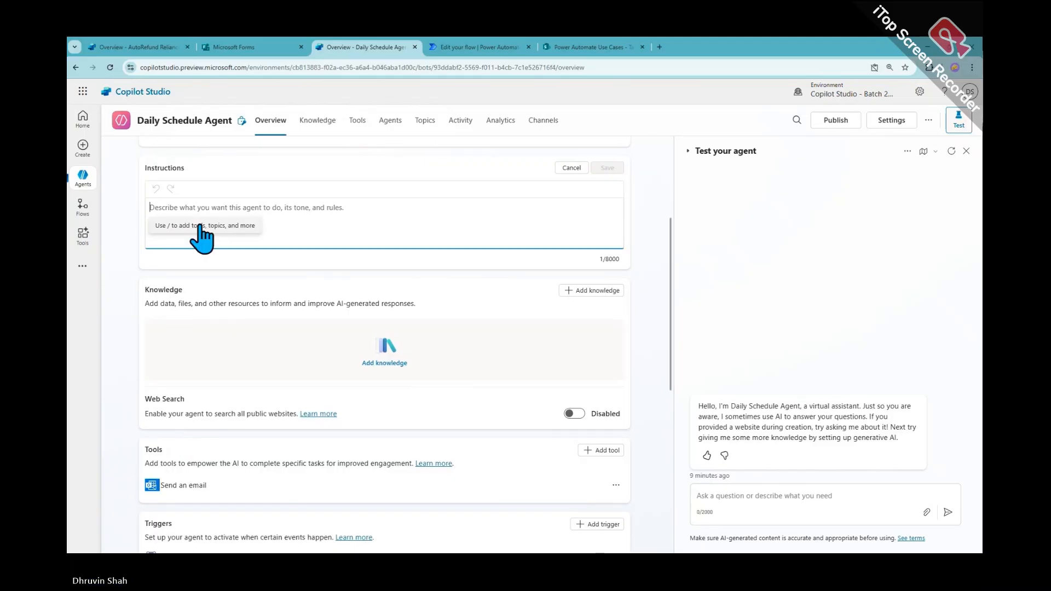
text(You are Daily Scheduler Agent. 1. You'll get tasks due via Recurring Agent. You need to analyze tasks due in next 2 days and group them by whom it assigned to. 2. You need to use Send an Email action to send the tasks to each individual one. Make sure that you don't miss anyone. Email should be well formatted HTML.)
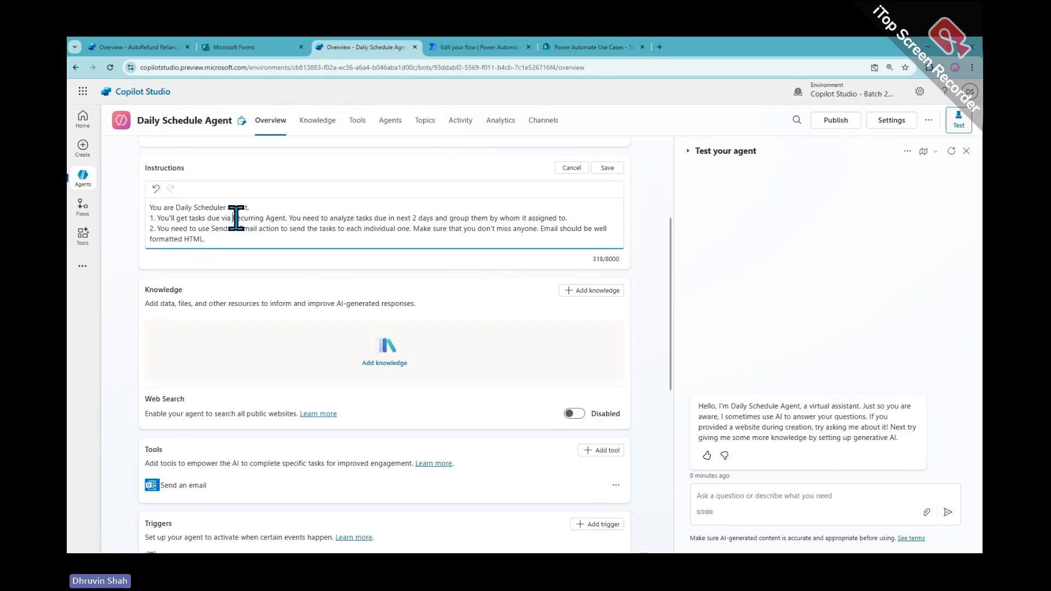
Replace the 'Recurring Agent' placeholder with a Recurring Copilot Trigger - AutoTask reference
drag(233, 217, 290, 218)
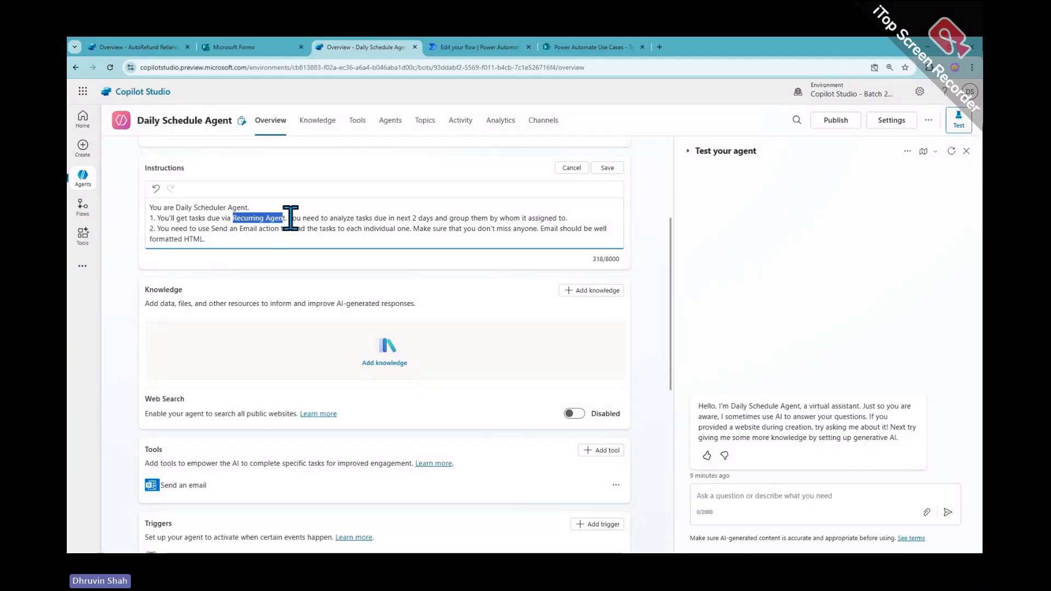
key(BackSpace)
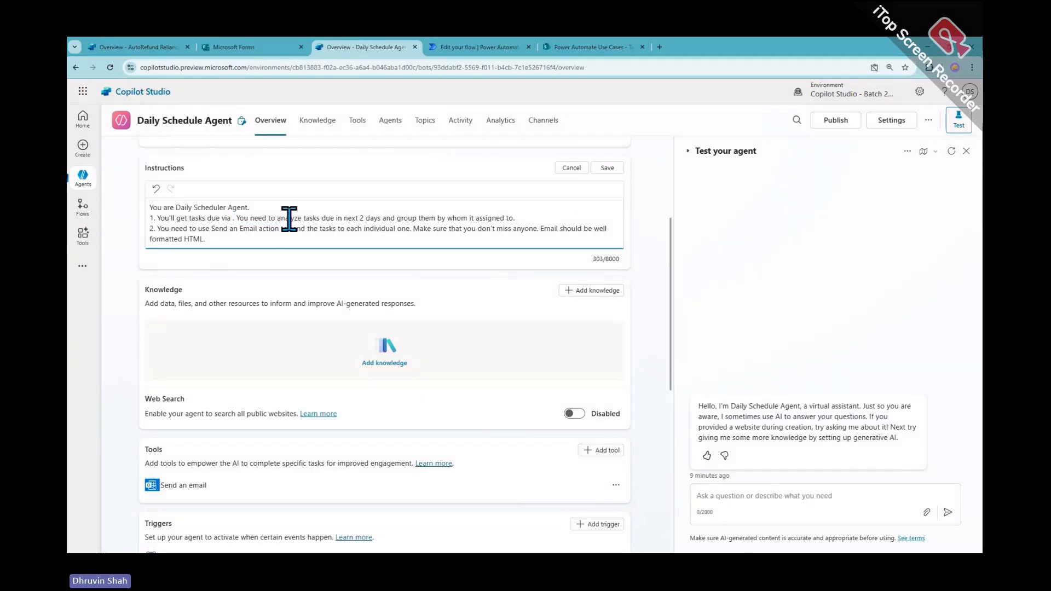
scroll(285, 229, down, 7)
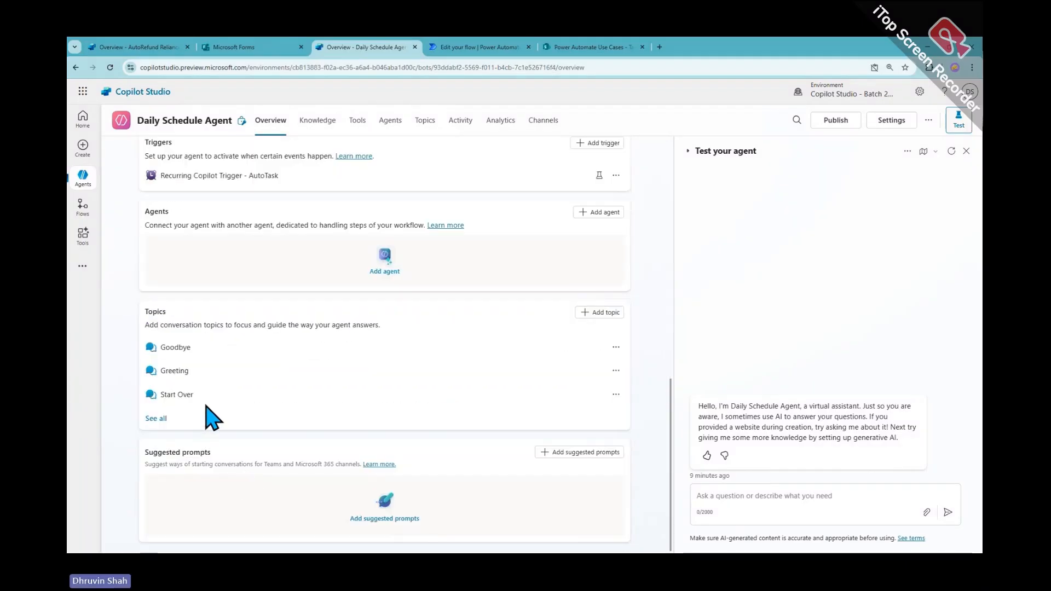
scroll(216, 368, up, 4)
drag(279, 366, 160, 366)
key(ctrl+c)
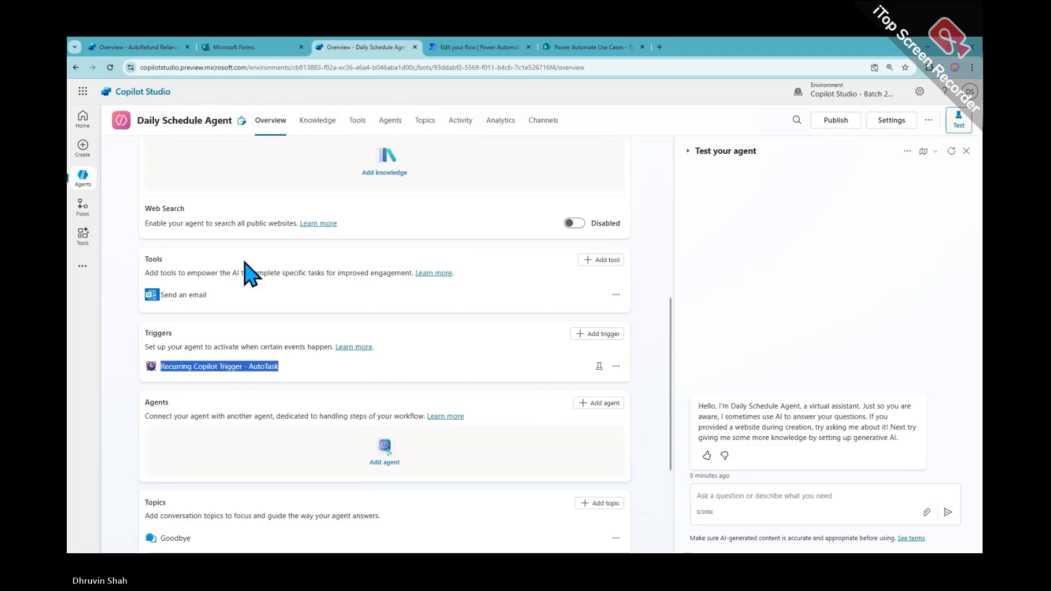
scroll(244, 272, up, 4)
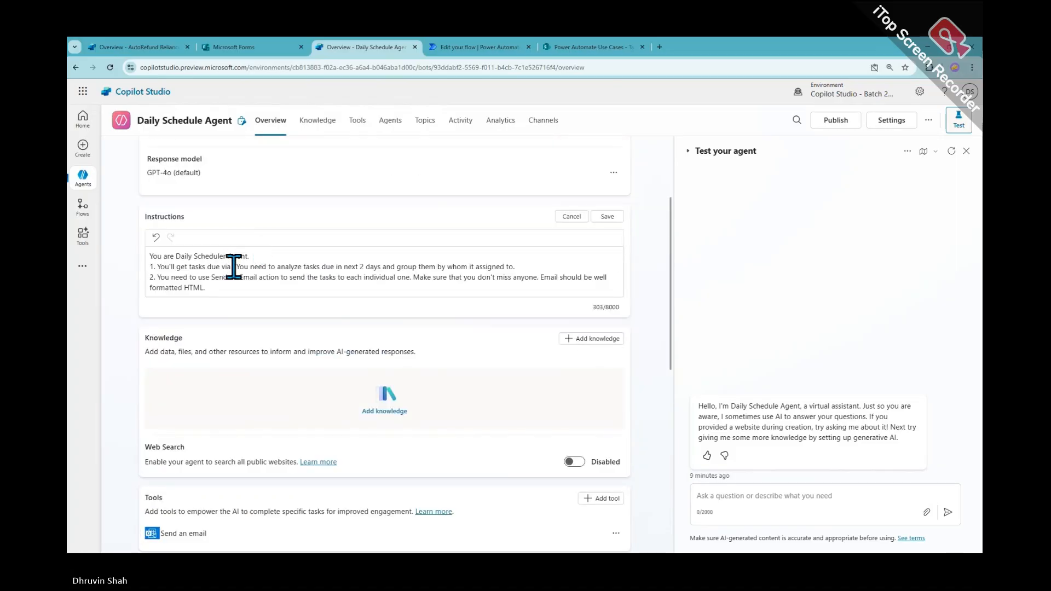
click(233, 266)
key(ctrl+v)
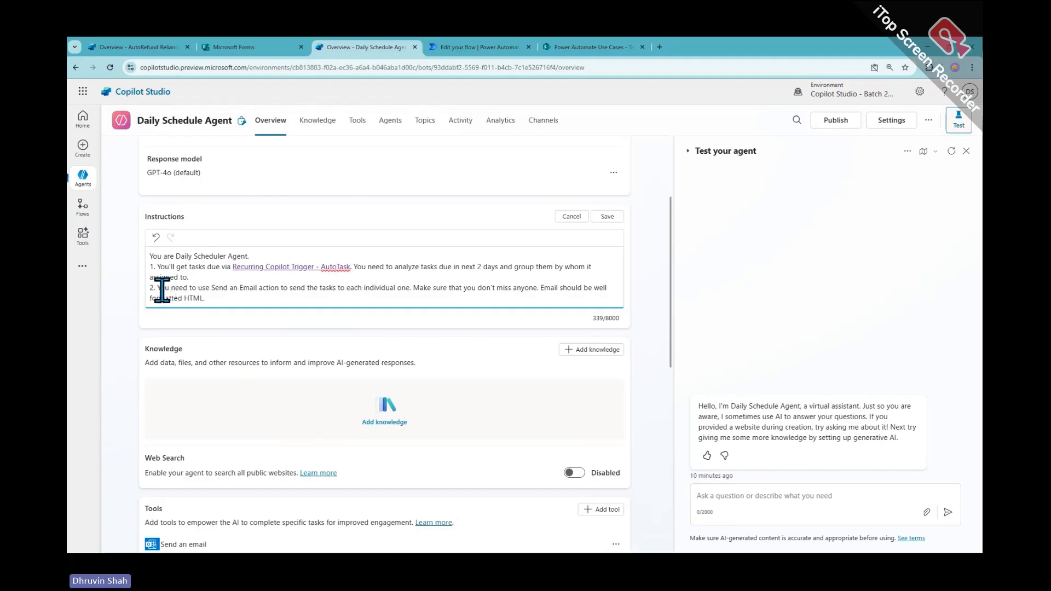
Link 'Send an Email' in line 2 to the Send an email tool and save
scroll(254, 416, down, 4)
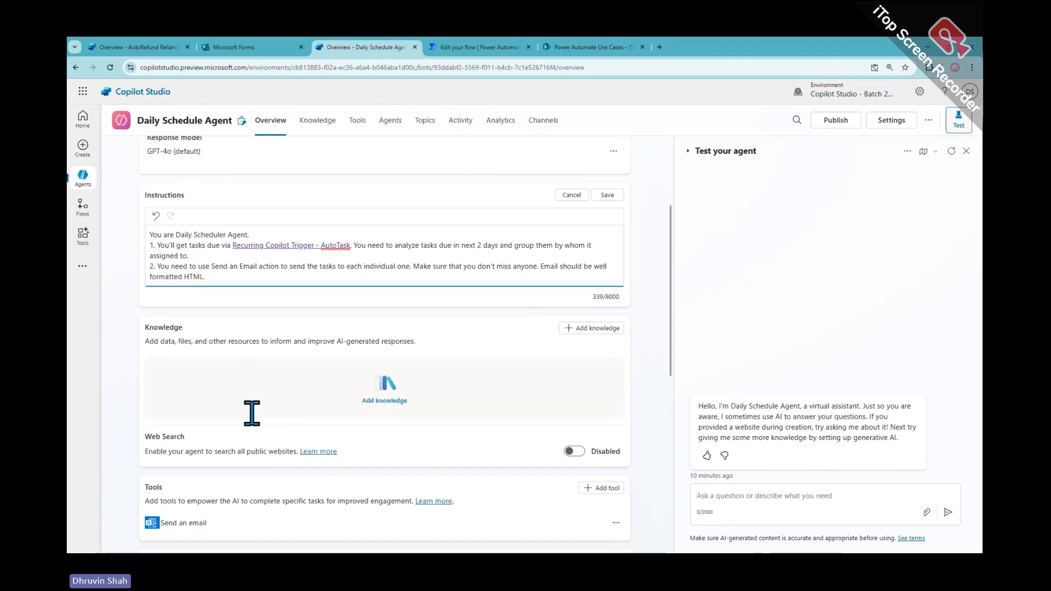
drag(208, 355, 162, 352)
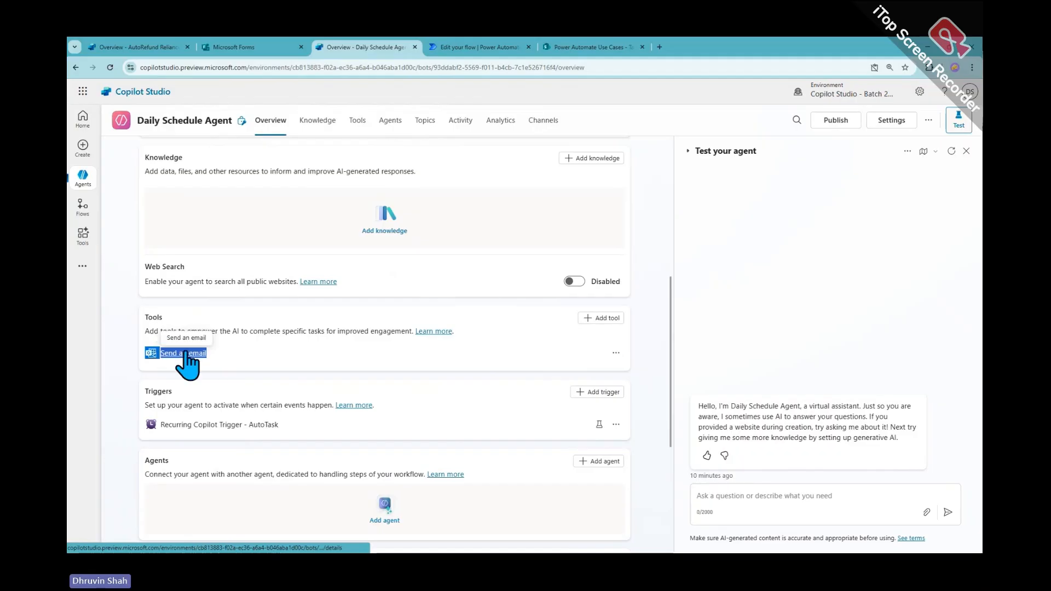
scroll(205, 368, up, 1)
scroll(206, 372, up, 6)
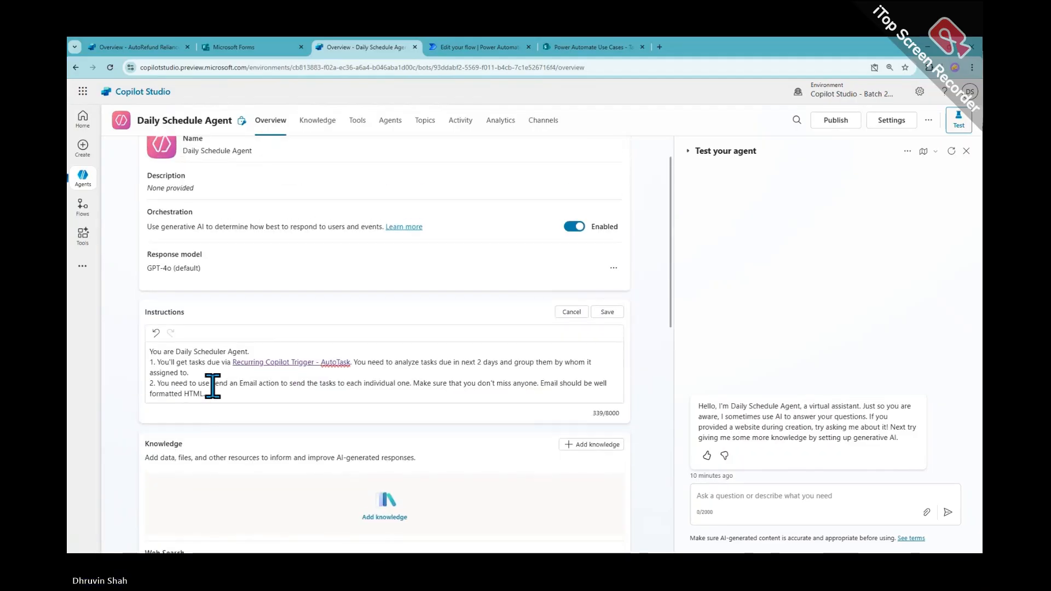
drag(223, 383, 251, 383)
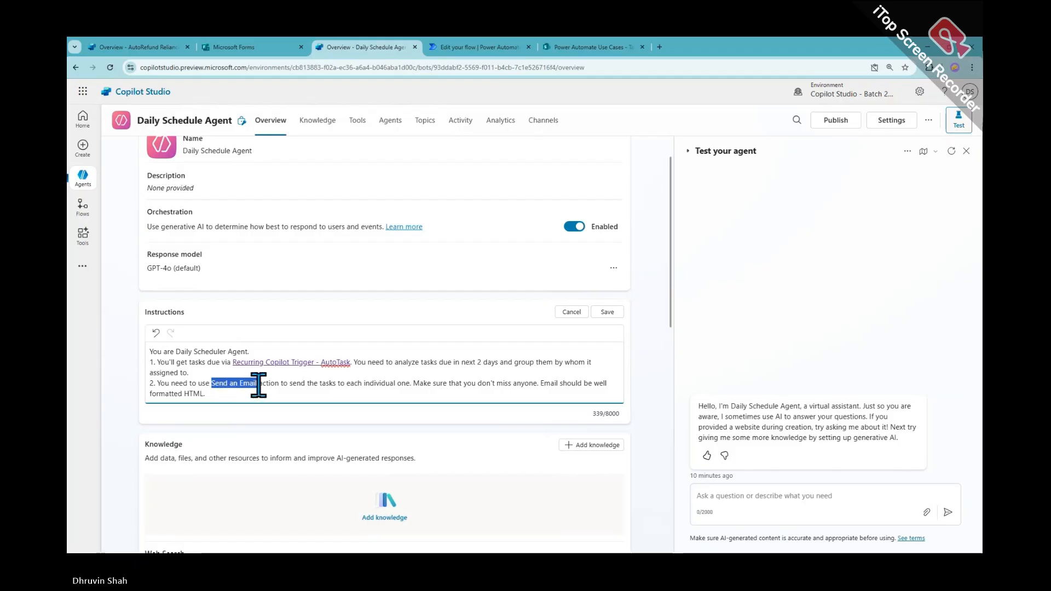
click(257, 383)
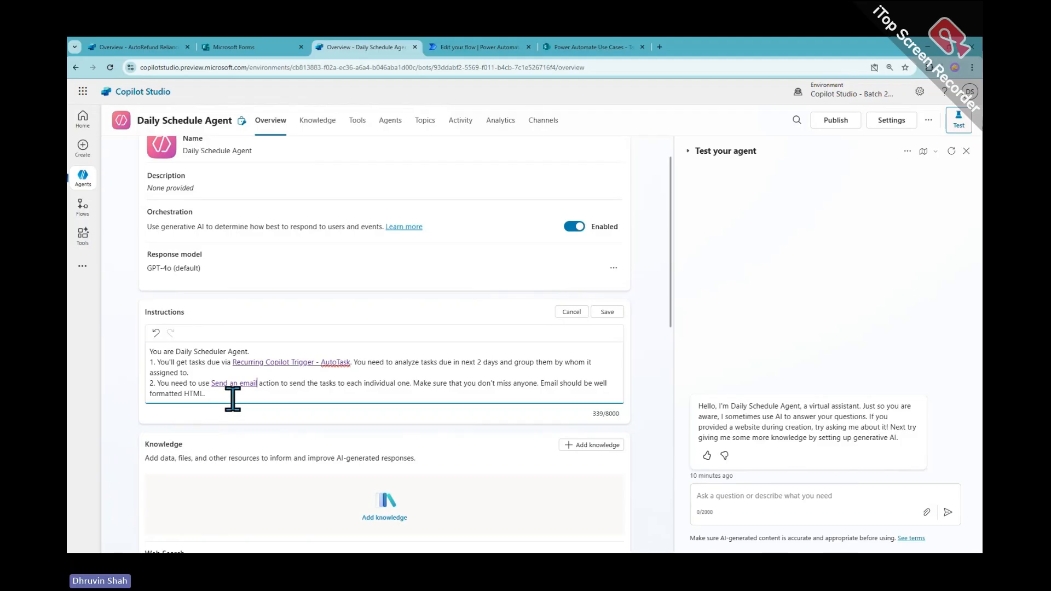
scroll(232, 398, down, 2)
scroll(235, 410, up, 3)
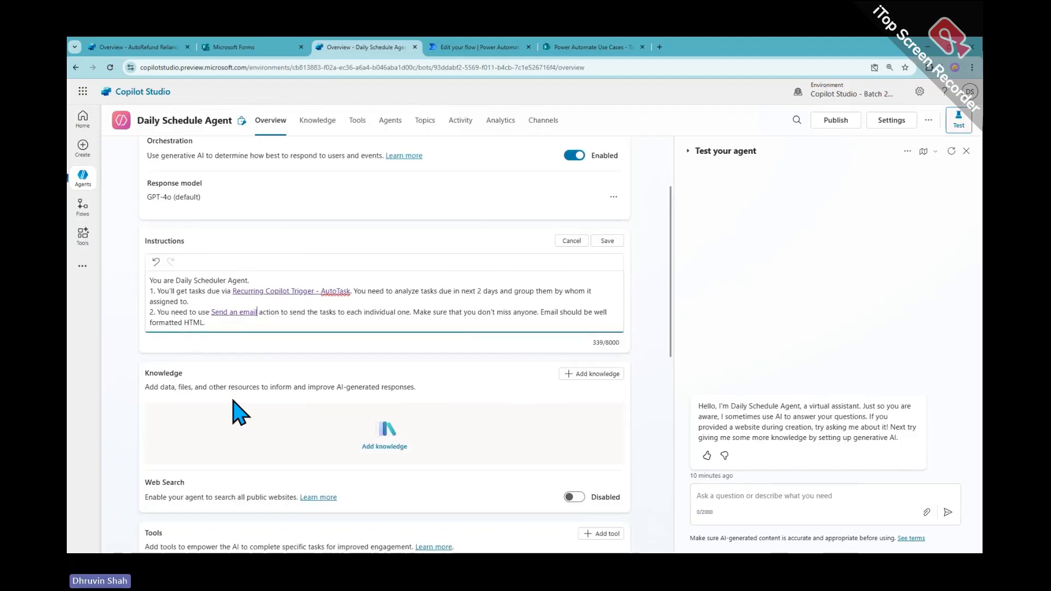
click(607, 359)
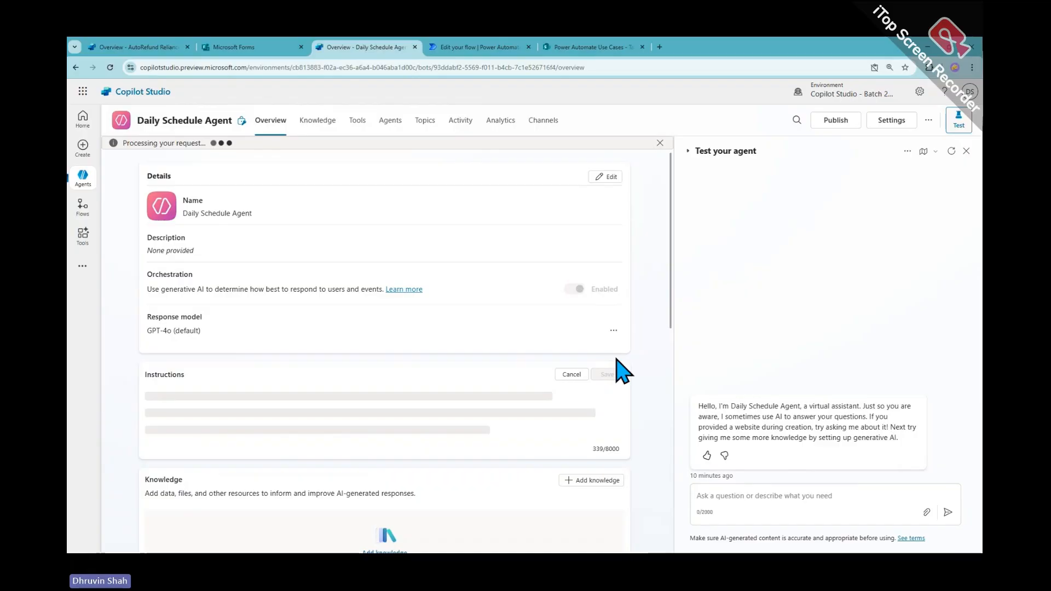
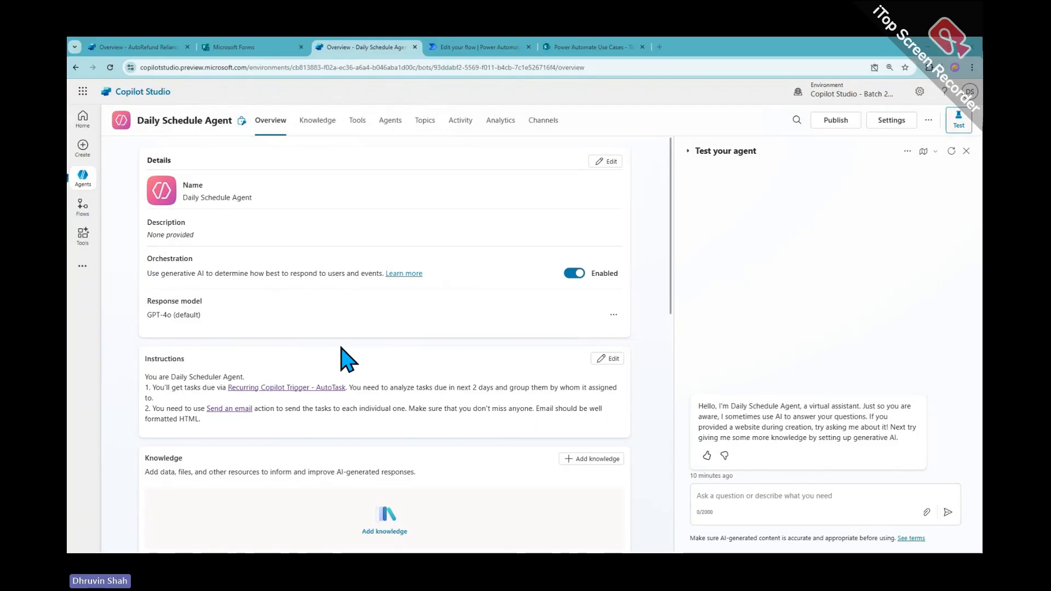
Publish the Daily Schedule Agent from the top bar and confirm in the dialog
scroll(344, 360, down, 2)
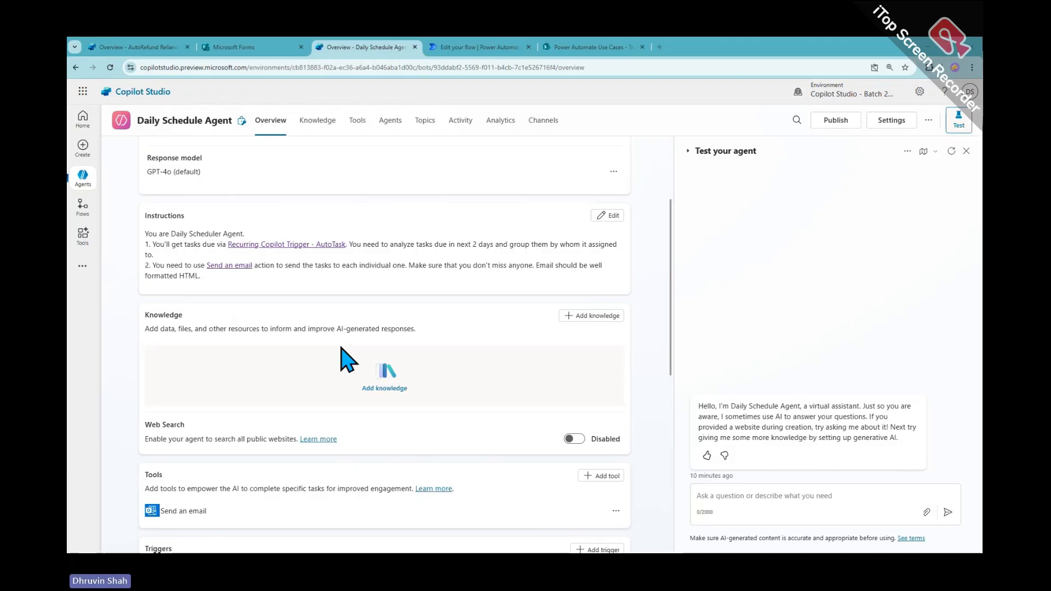
scroll(345, 359, up, 2)
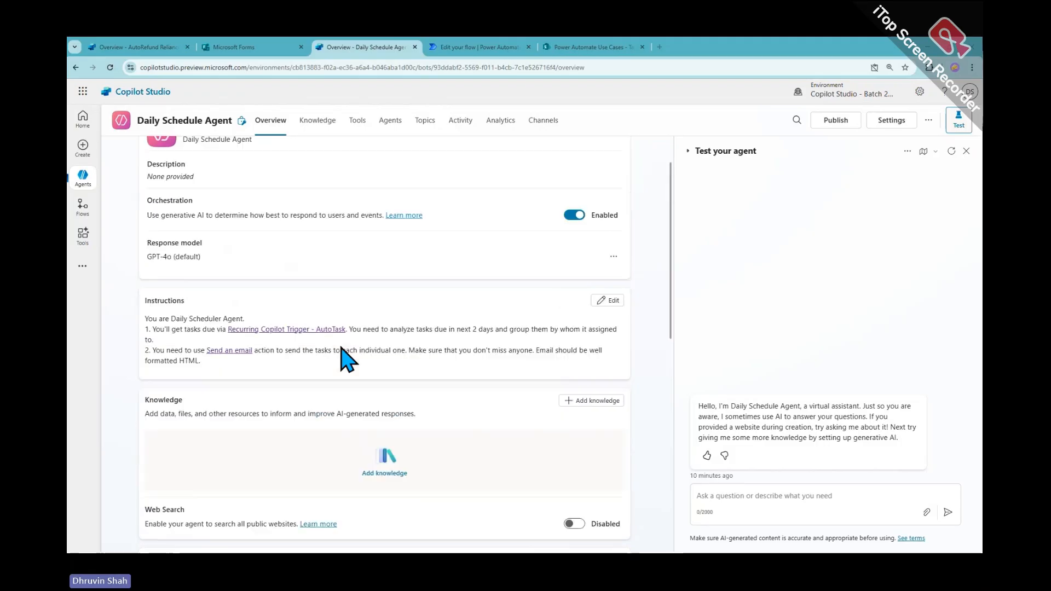
click(843, 130)
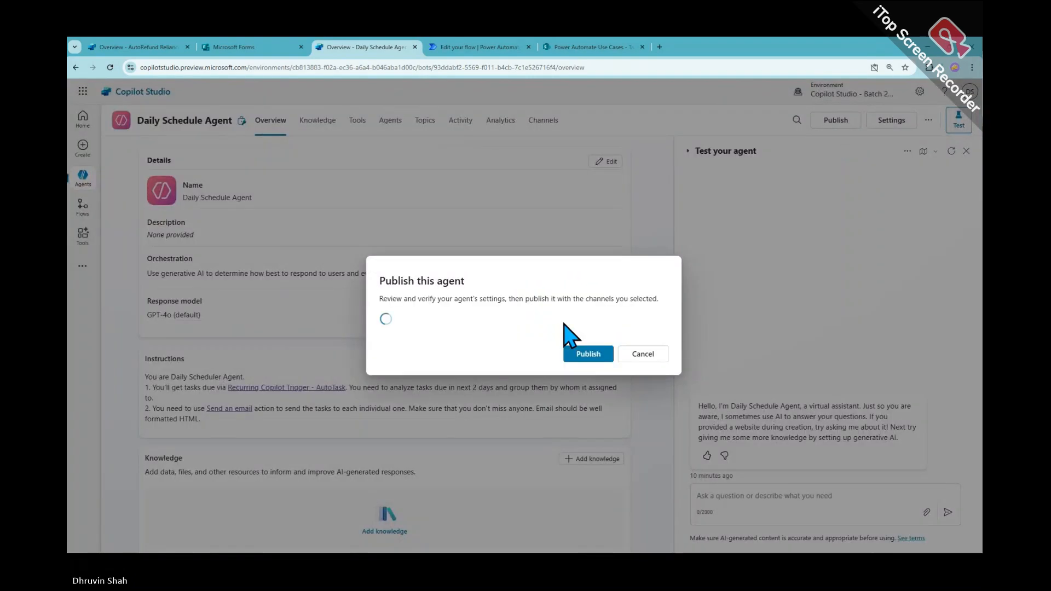
click(606, 360)
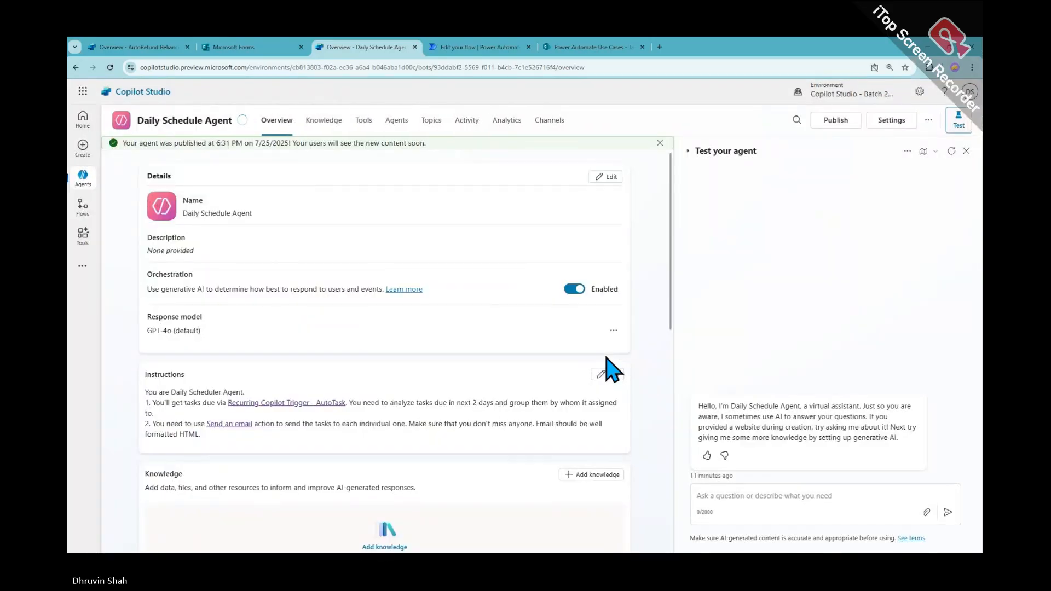
Check the Send an email tool's options in the Tools section, then continue down to Triggers
scroll(612, 372, down, 4)
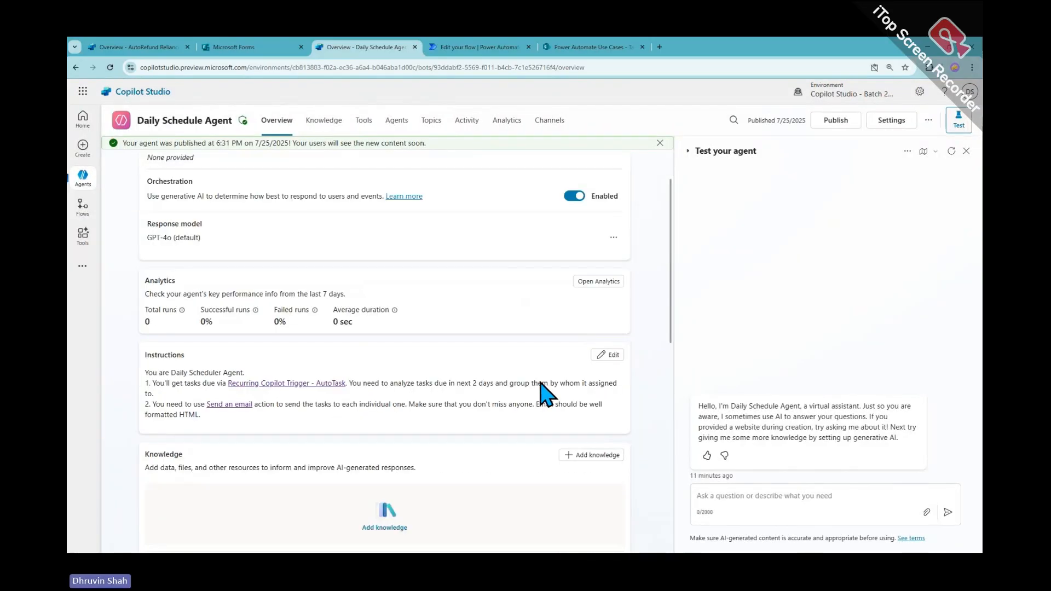
scroll(542, 391, down, 3)
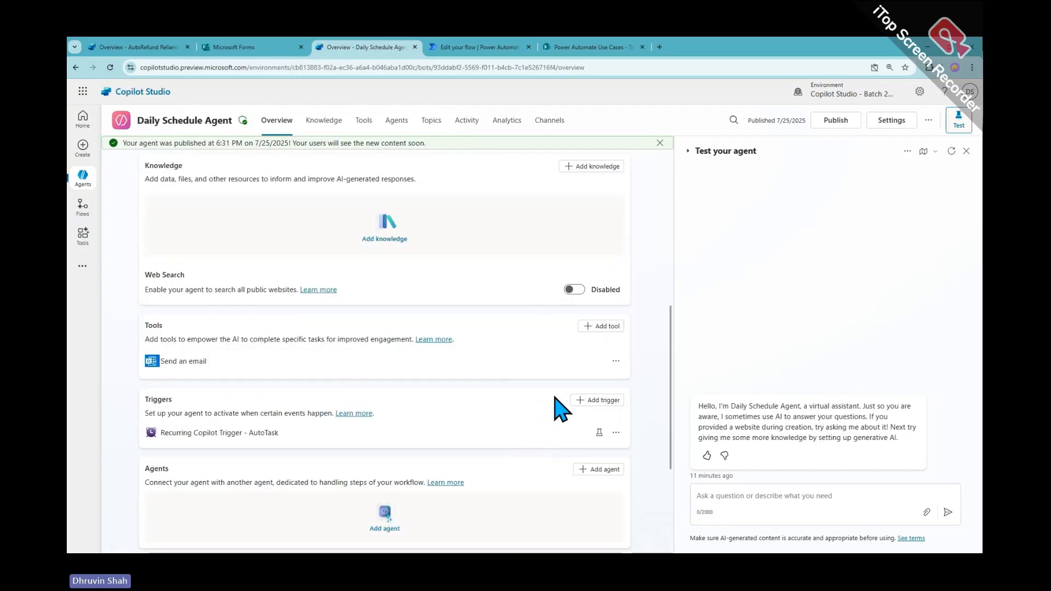
click(616, 360)
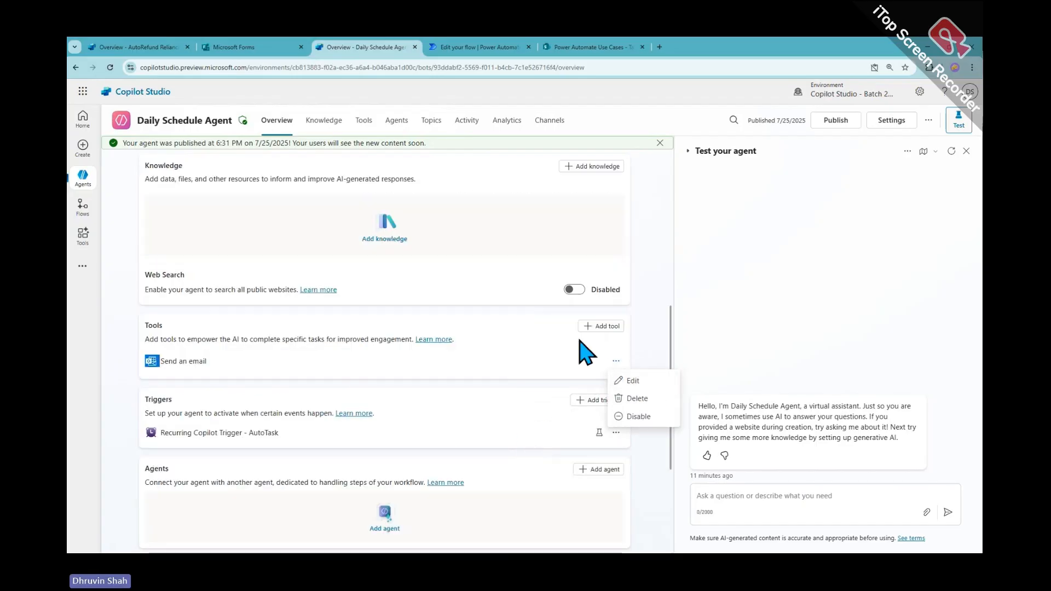
click(465, 411)
scroll(493, 394, down, 2)
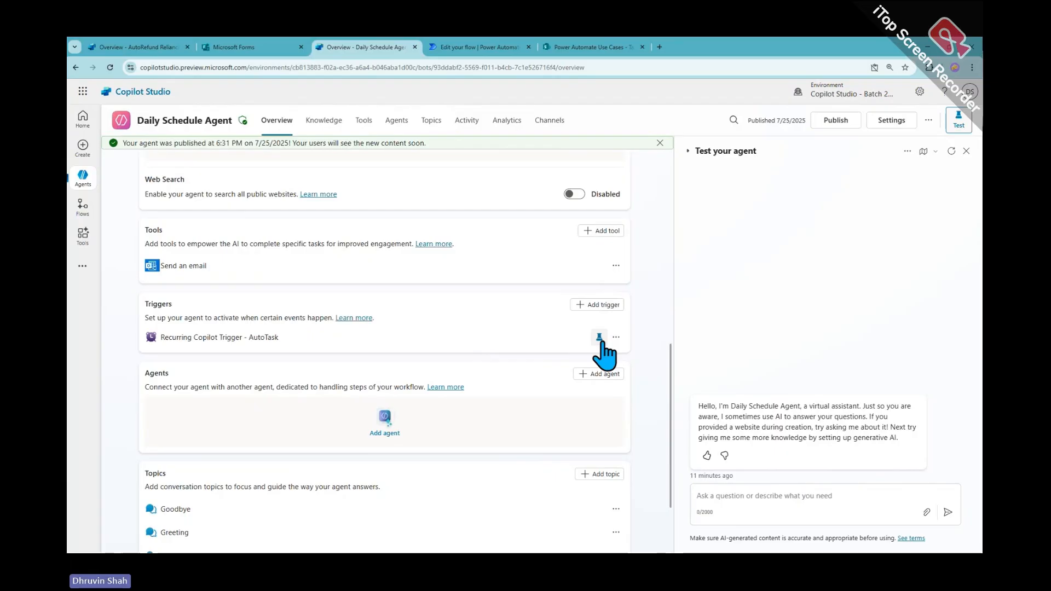
Test the Recurring Copilot Trigger - AutoTask with the 25 Jul 18:28 instance and read the agent's reply
click(598, 337)
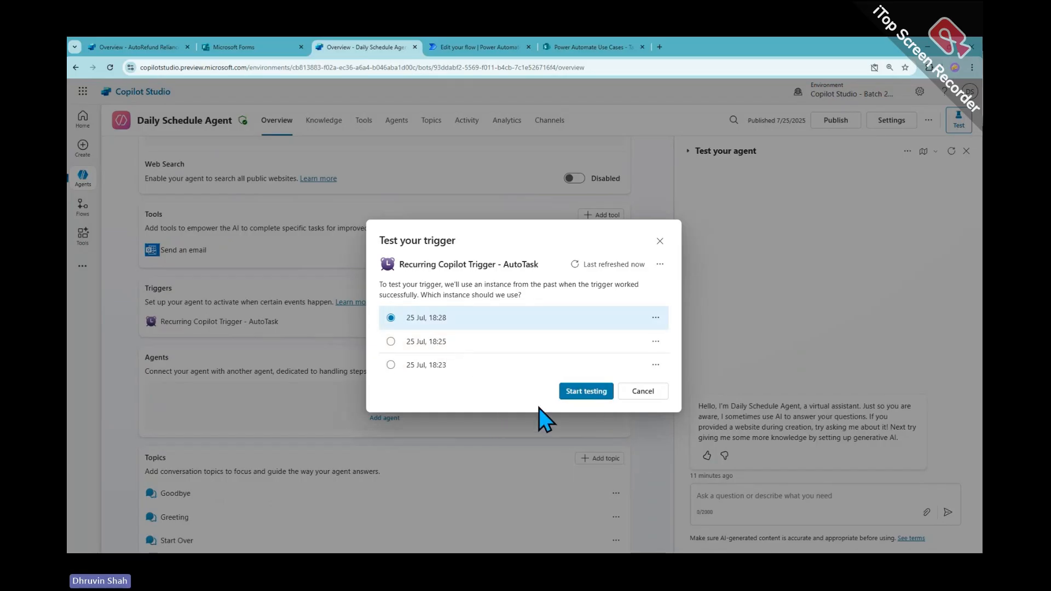
click(584, 400)
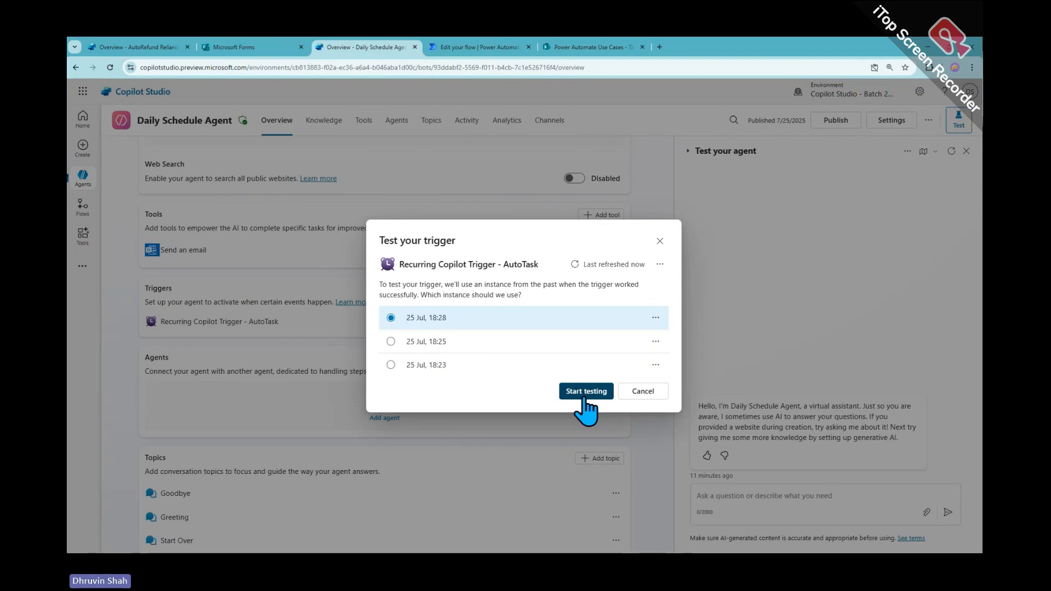
click(583, 395)
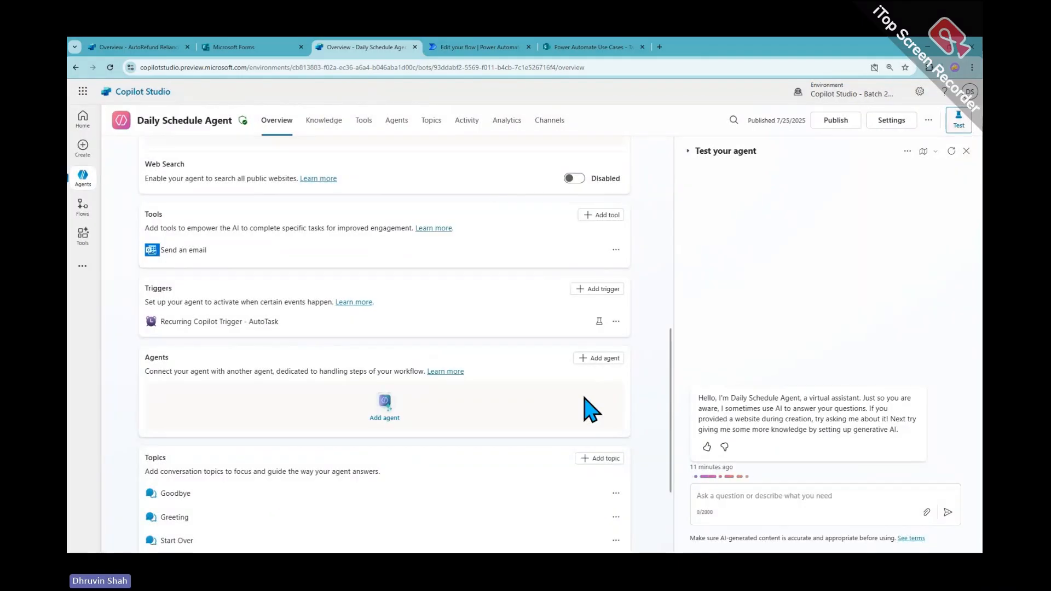
scroll(588, 411, down, 3)
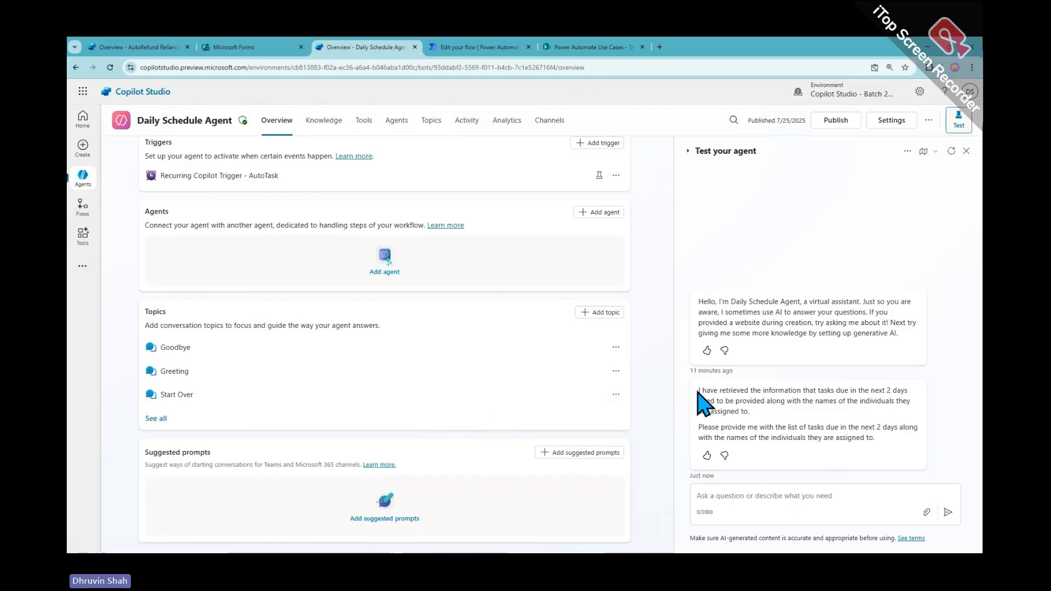
drag(699, 390, 887, 447)
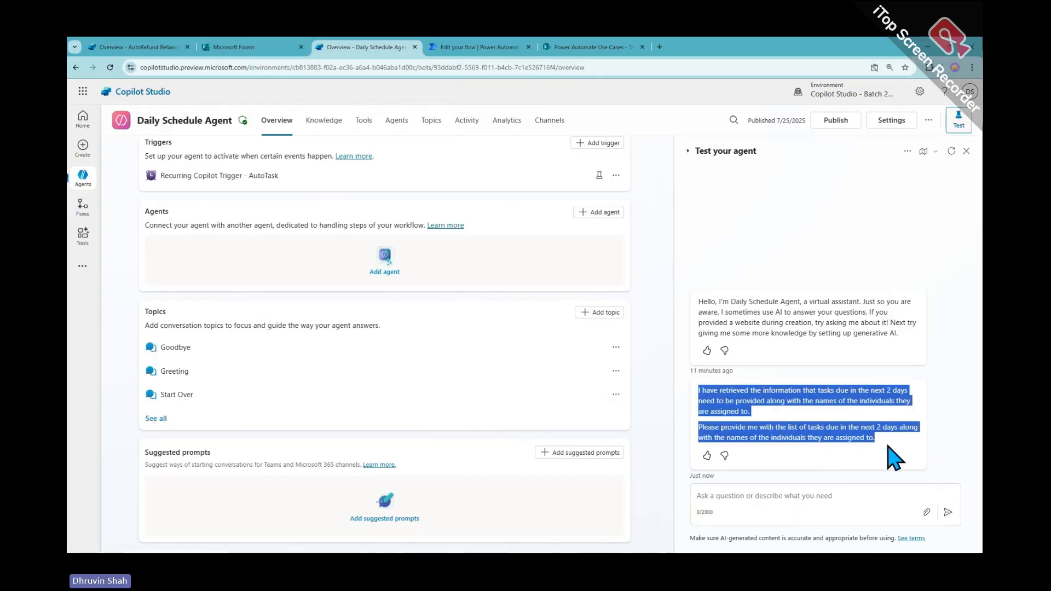
scroll(647, 444, up, 3)
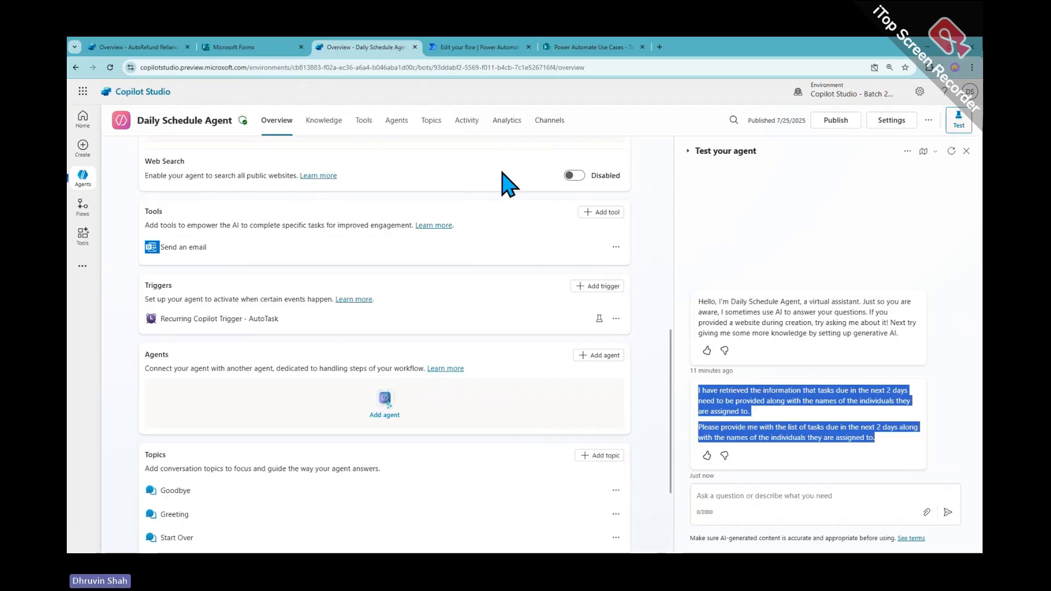
scroll(500, 192, up, 5)
scroll(237, 296, up, 2)
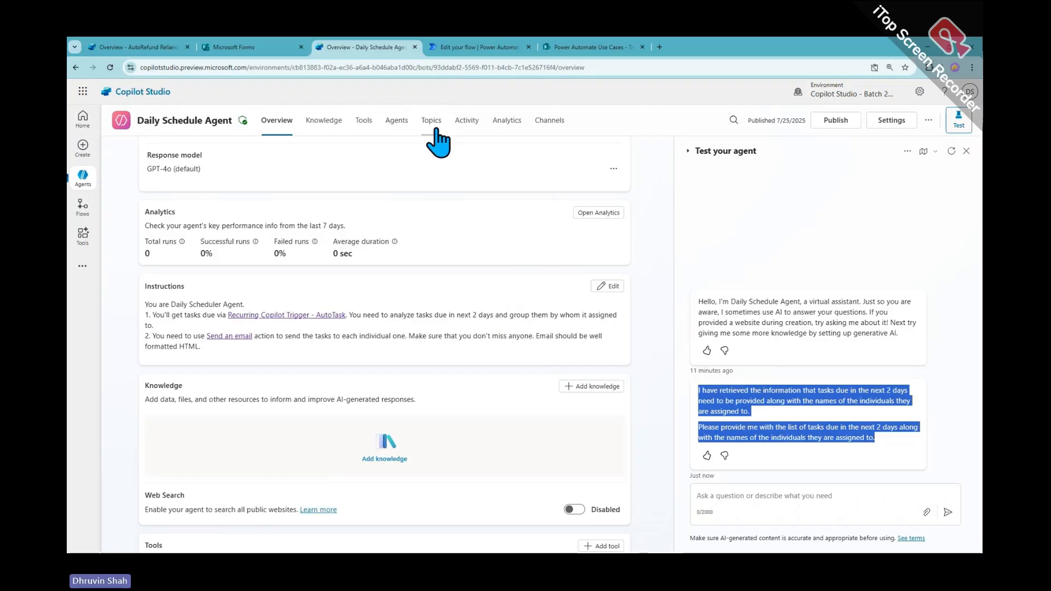
Manually run the Recurring Copilot Trigger - AutoTask flow in Power Automate, then return to Copilot Studio
click(479, 47)
click(92, 121)
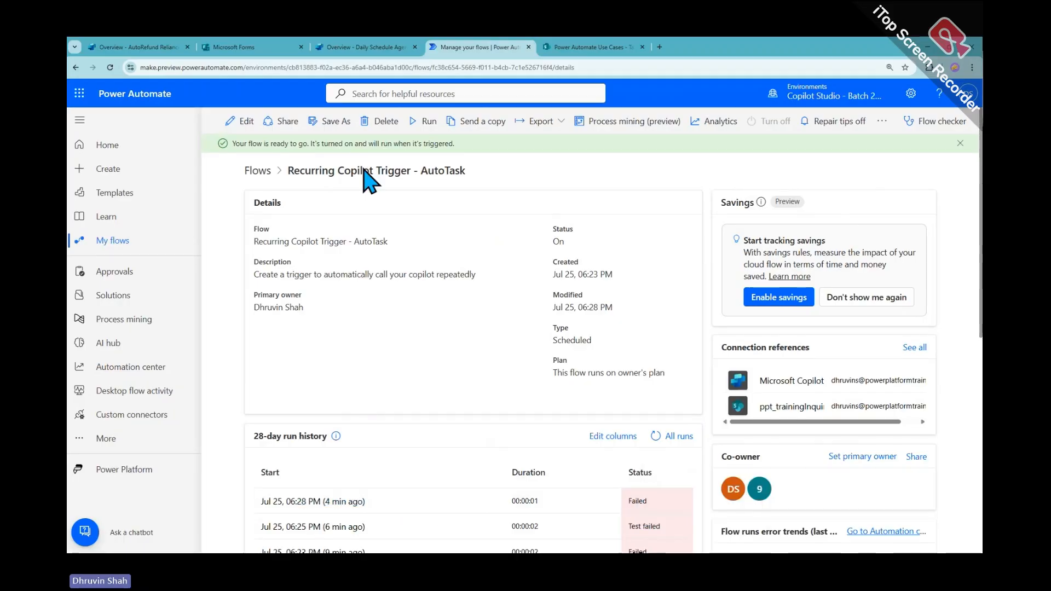
click(425, 126)
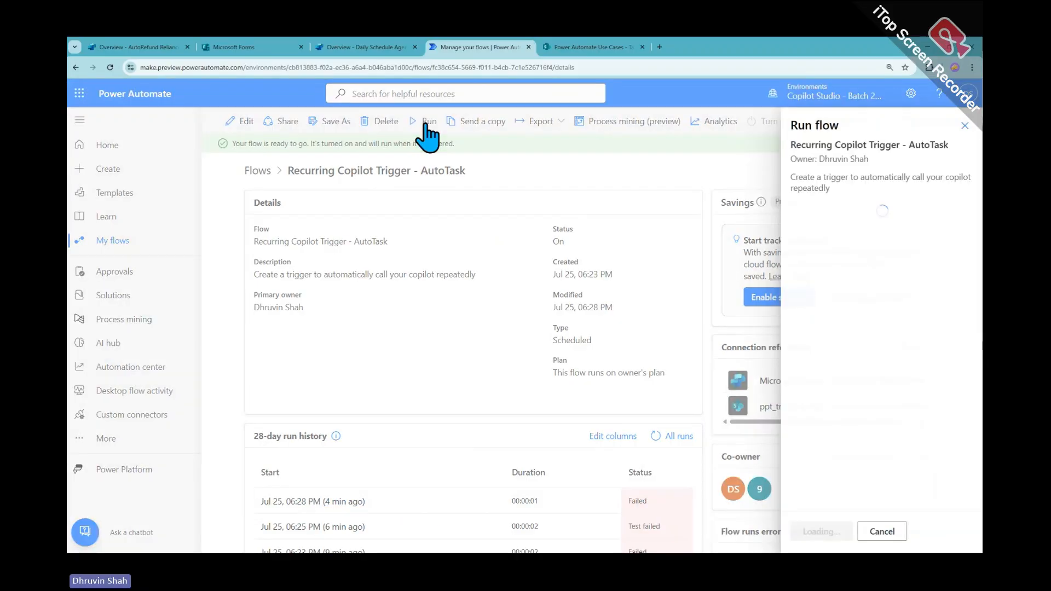
click(820, 532)
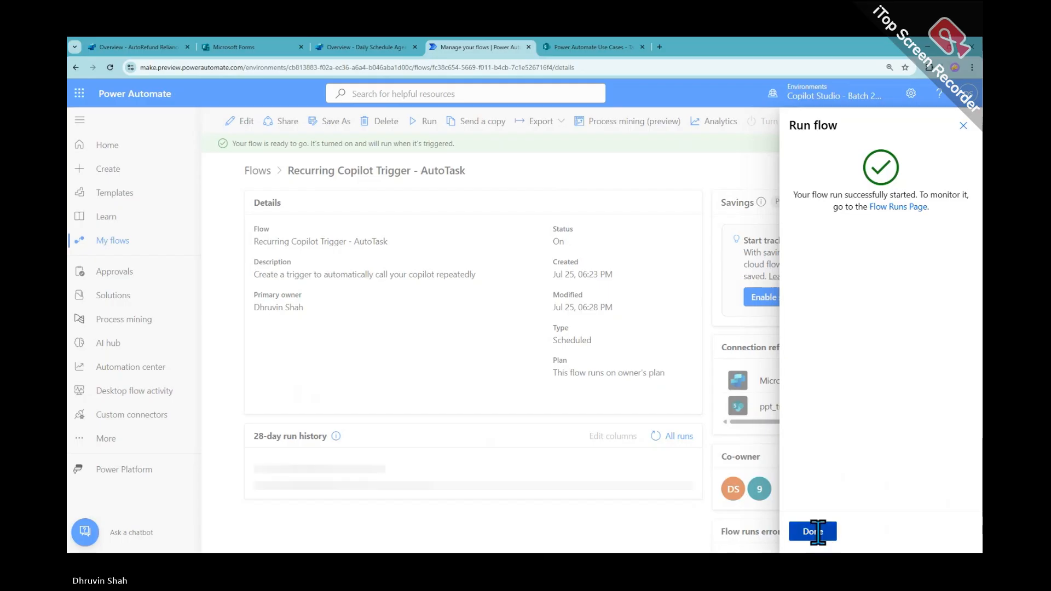
click(815, 533)
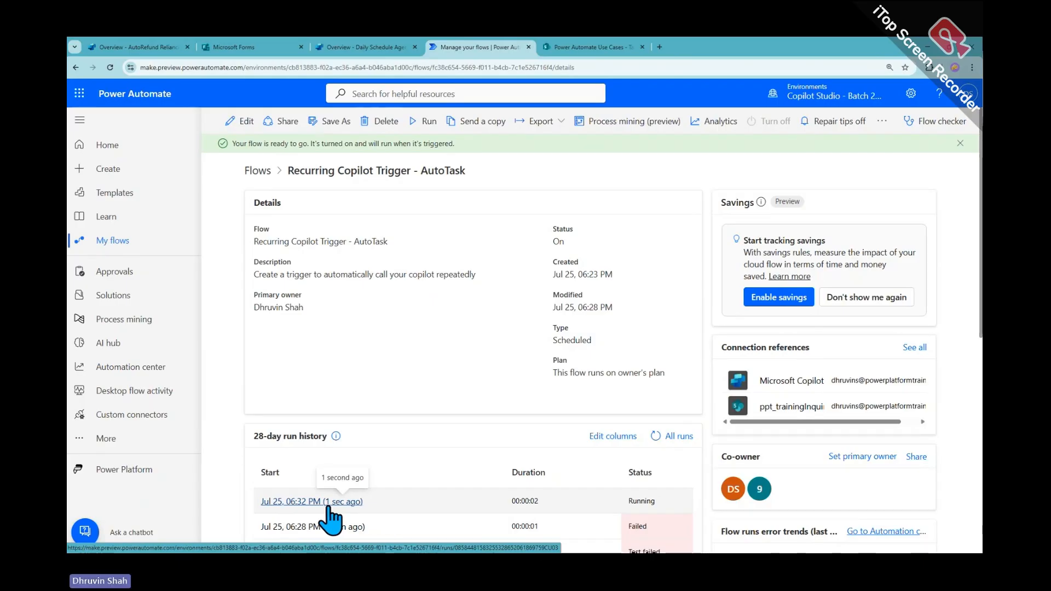
click(361, 47)
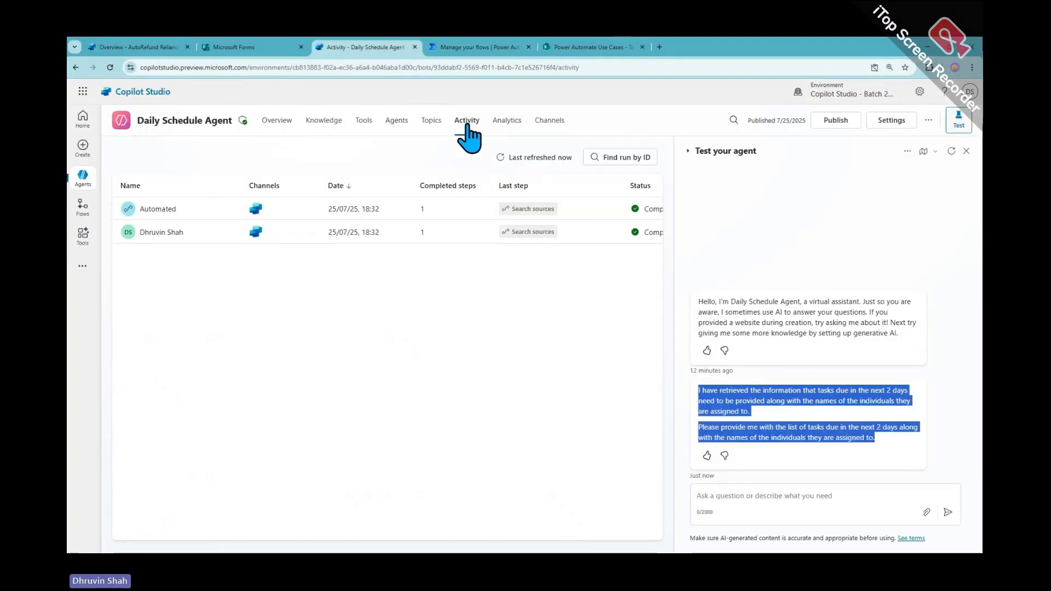
Inspect the Automated run's AutoTask trigger details and open Outlook in a new tab
click(163, 211)
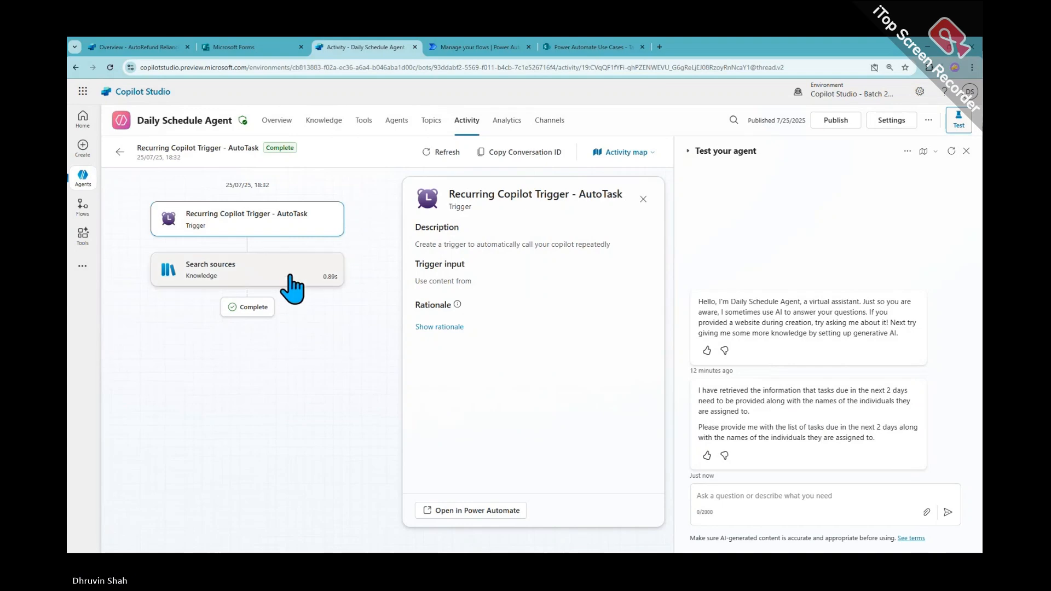
click(282, 223)
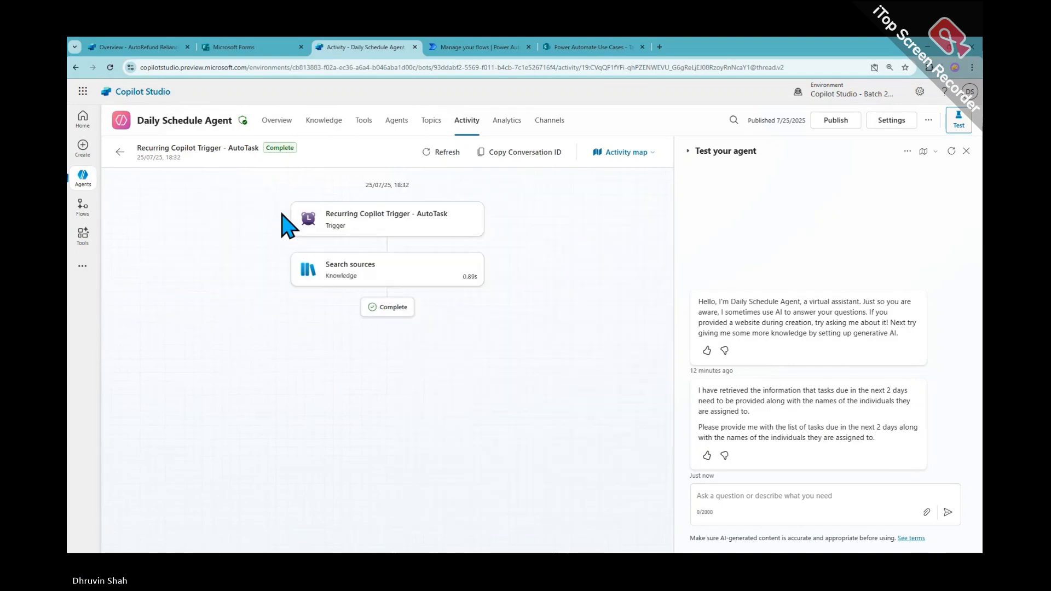
click(378, 225)
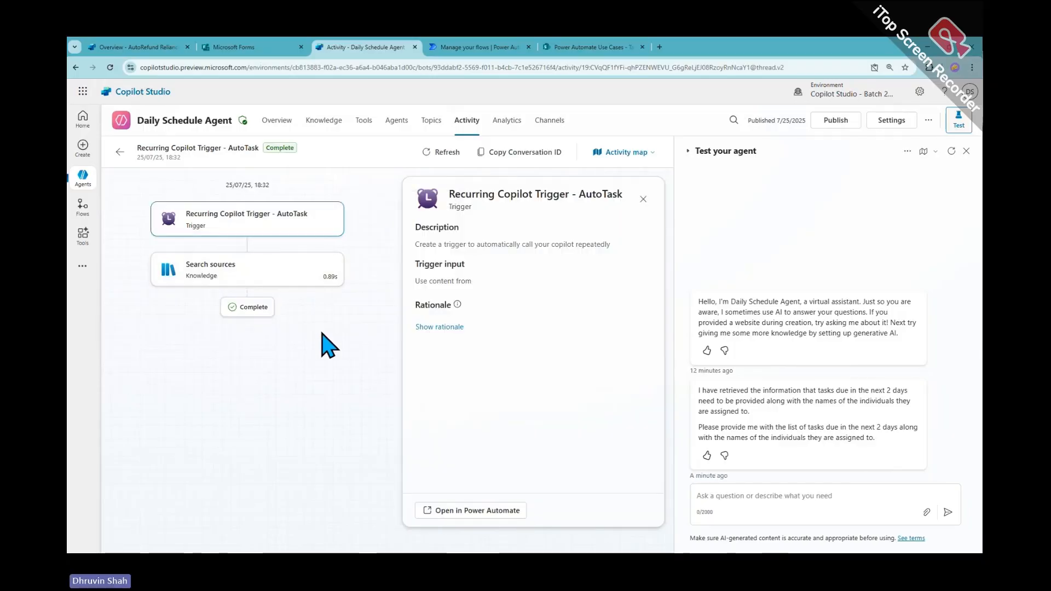
click(83, 91)
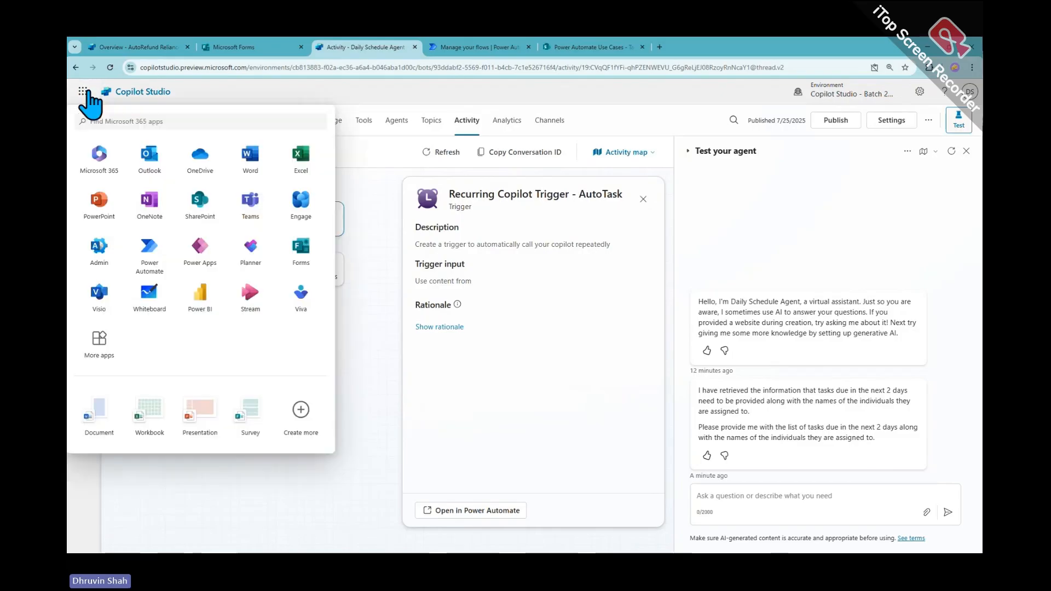
click(150, 159)
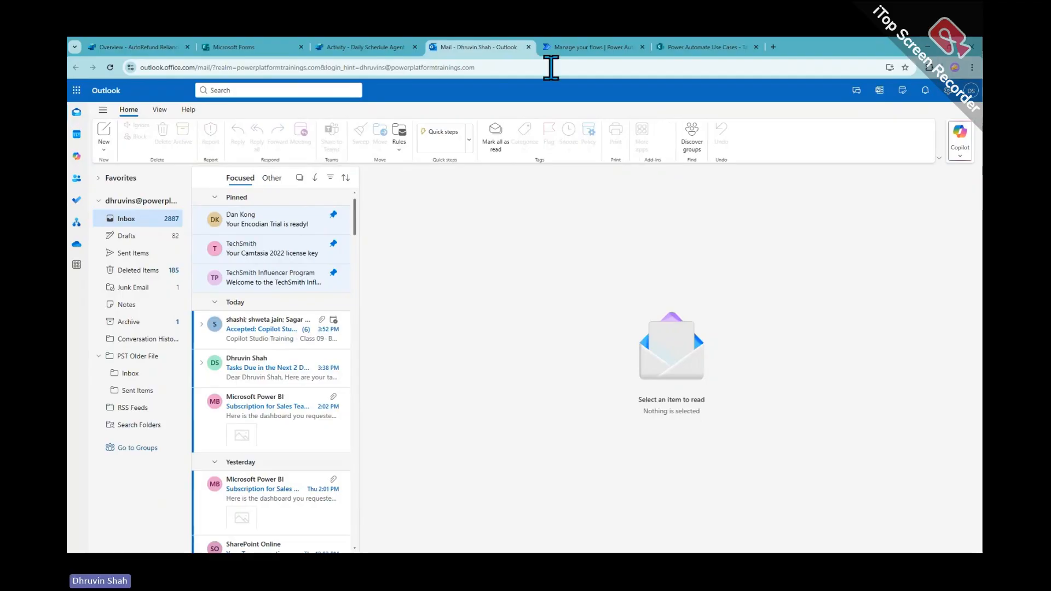
Refresh the agent's Activity list until two completed runs appear, then go to Power Automate
click(335, 48)
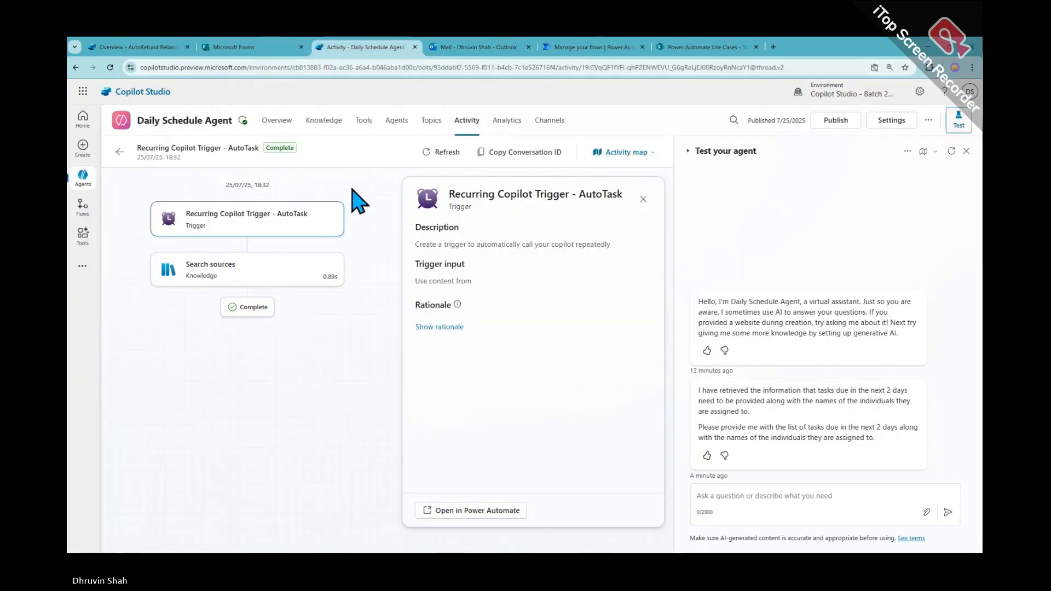
click(119, 152)
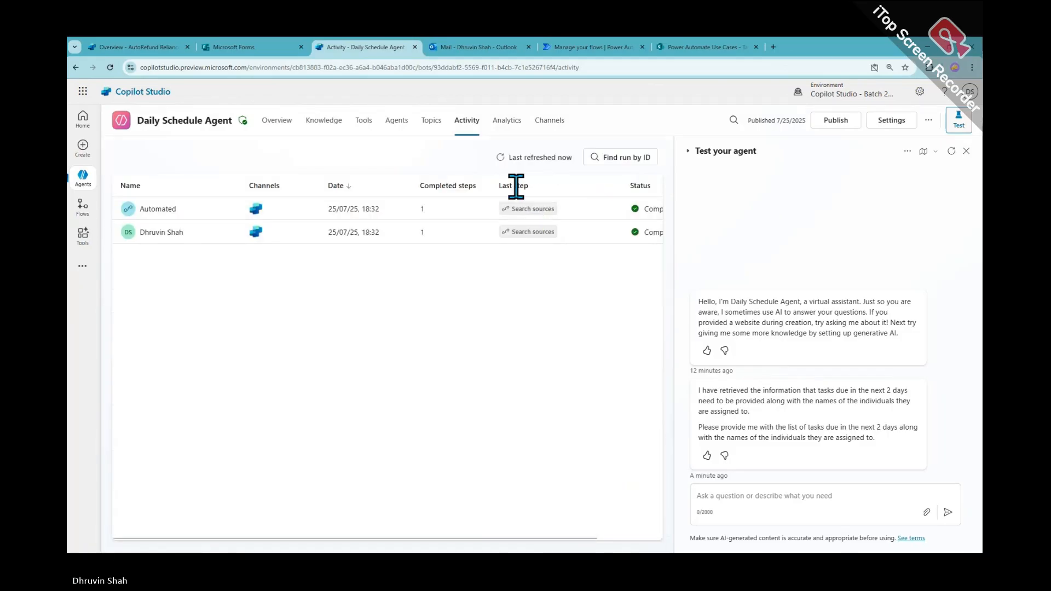
click(515, 162)
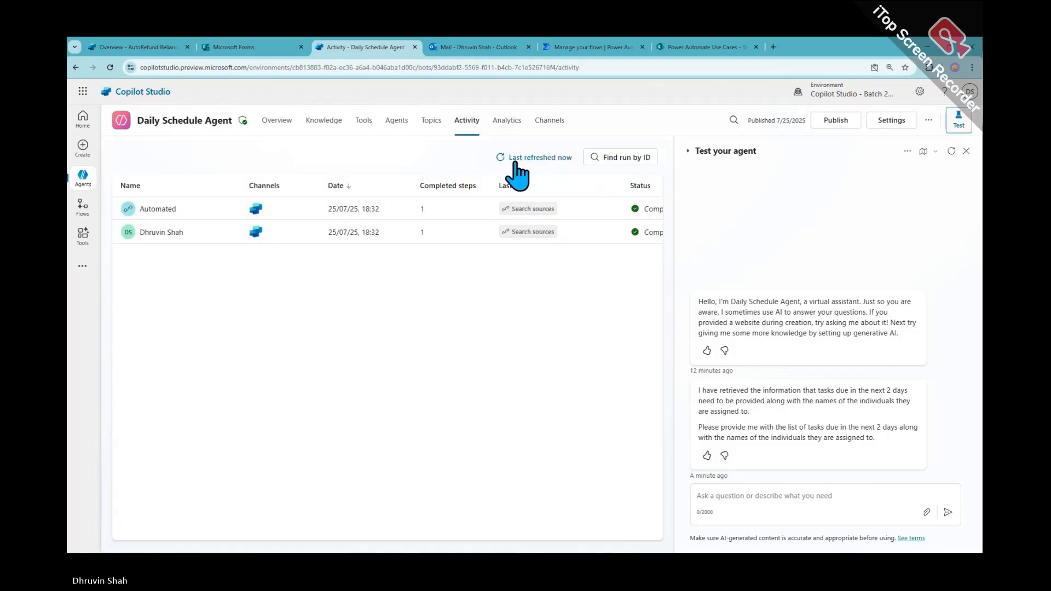
click(499, 158)
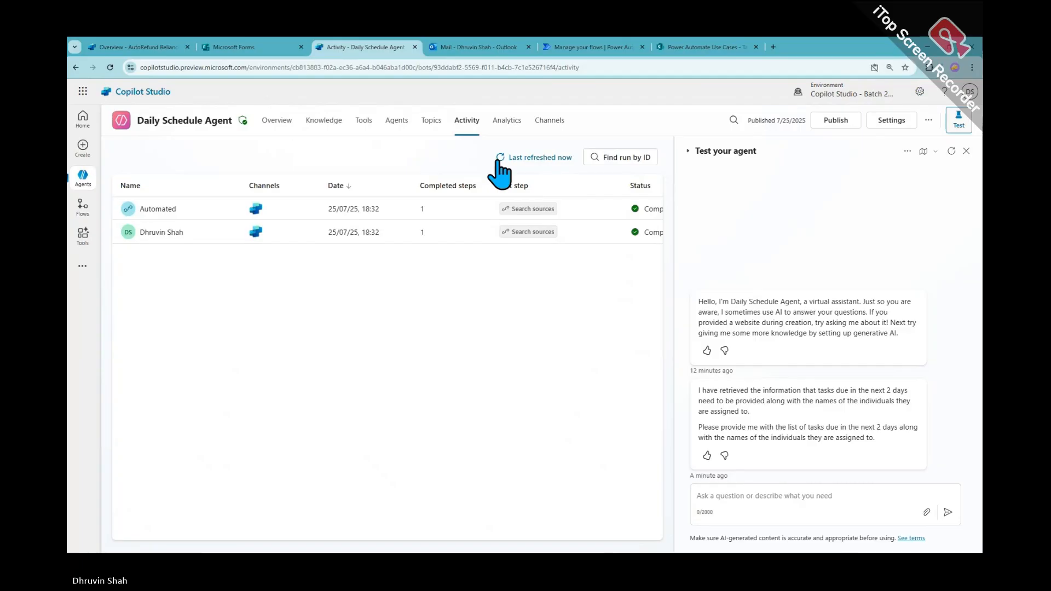
click(500, 158)
click(500, 158)
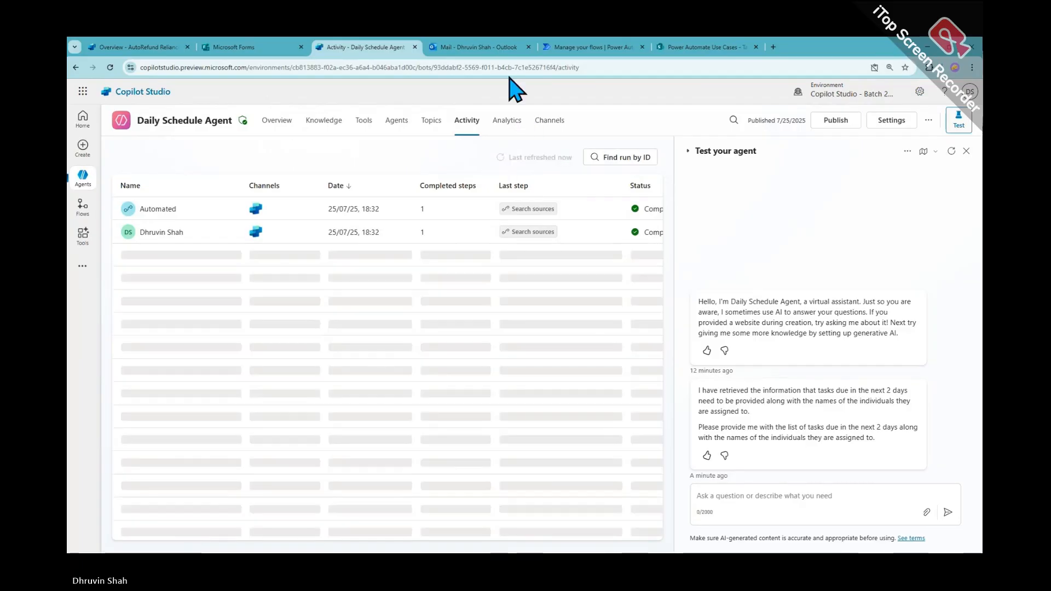
click(591, 47)
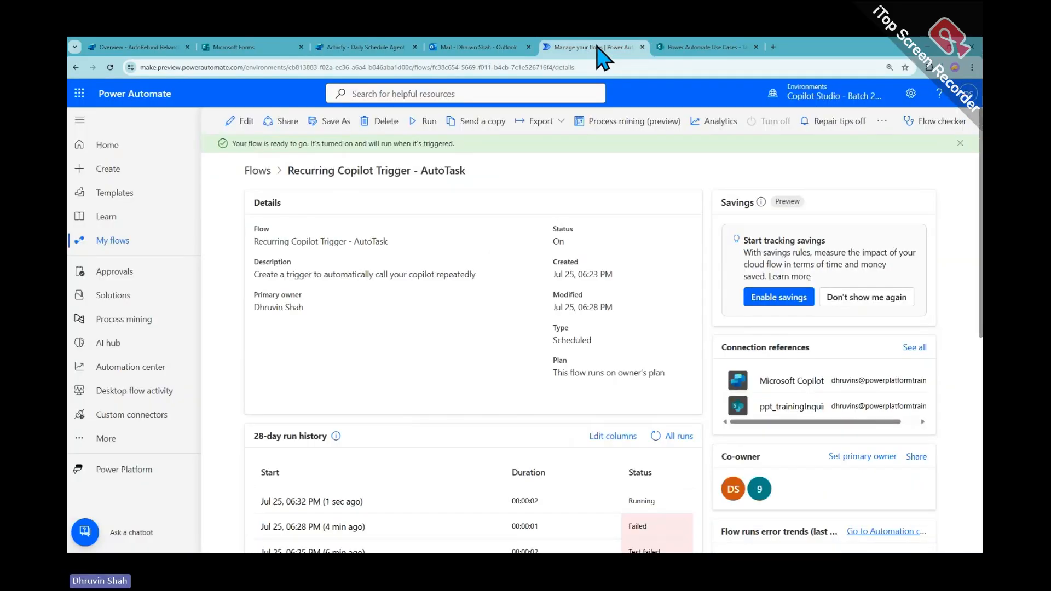
Confirm the Jul 25, 06:32 PM run succeeded, checking its Sends a prompt and Get items results
click(655, 436)
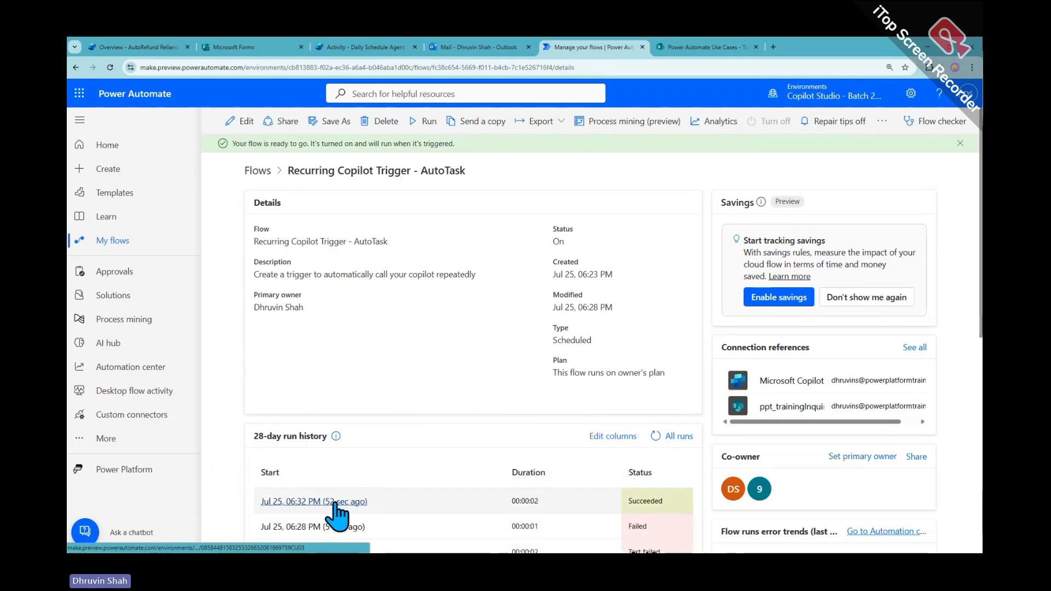
click(342, 501)
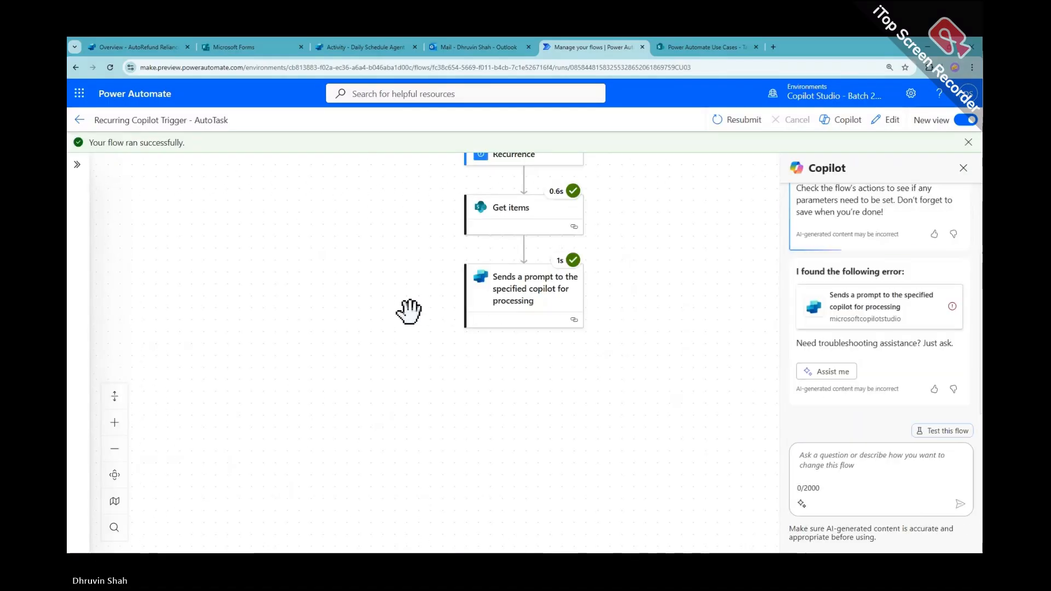
click(530, 306)
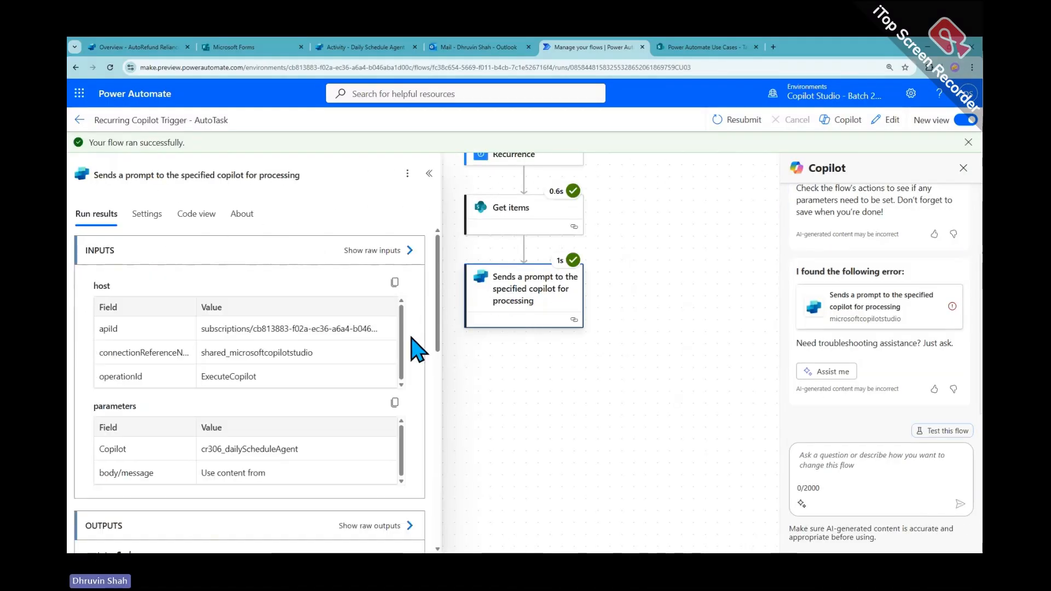
click(501, 219)
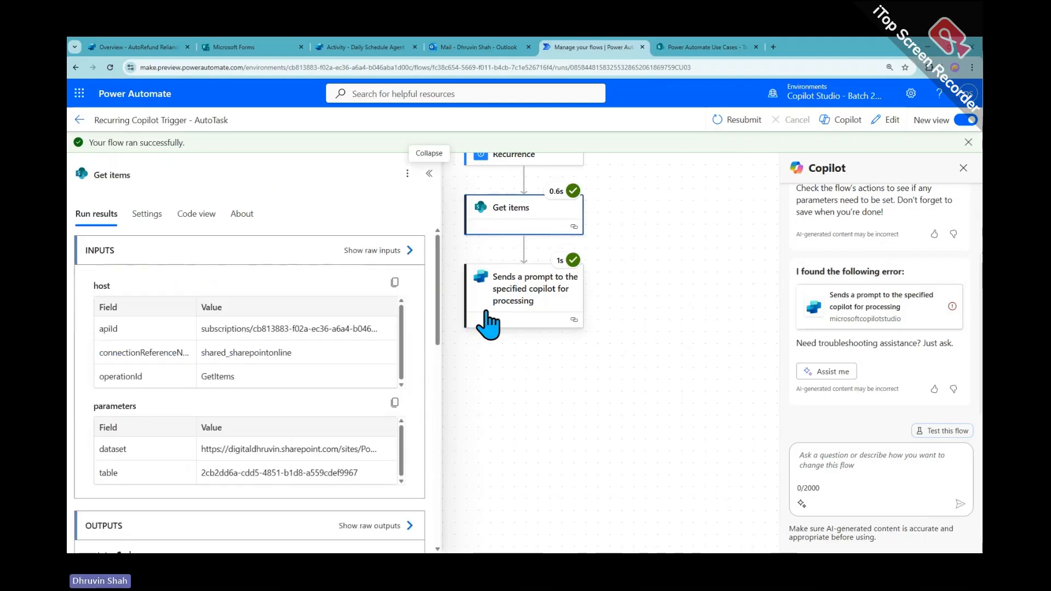
scroll(488, 324, up, 2)
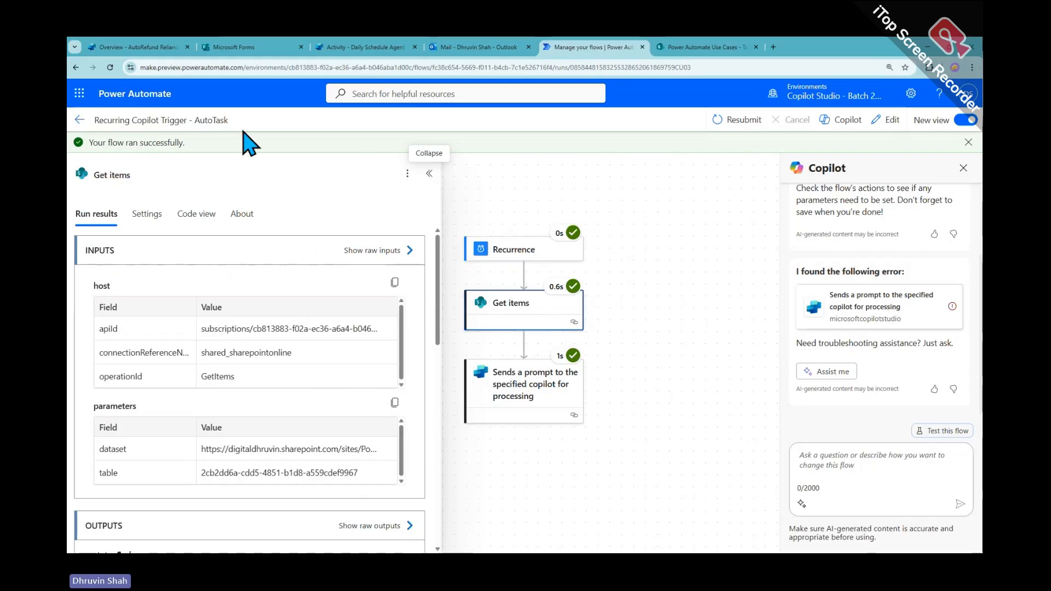
click(79, 120)
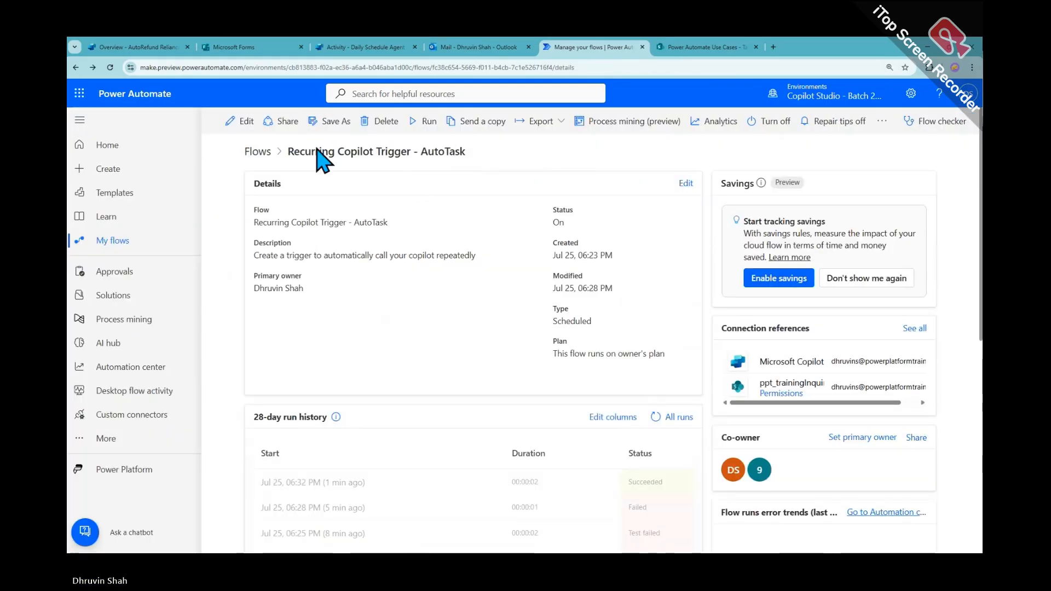
Publish the edited AutoTask flow, dismissing the Flow checker
click(241, 121)
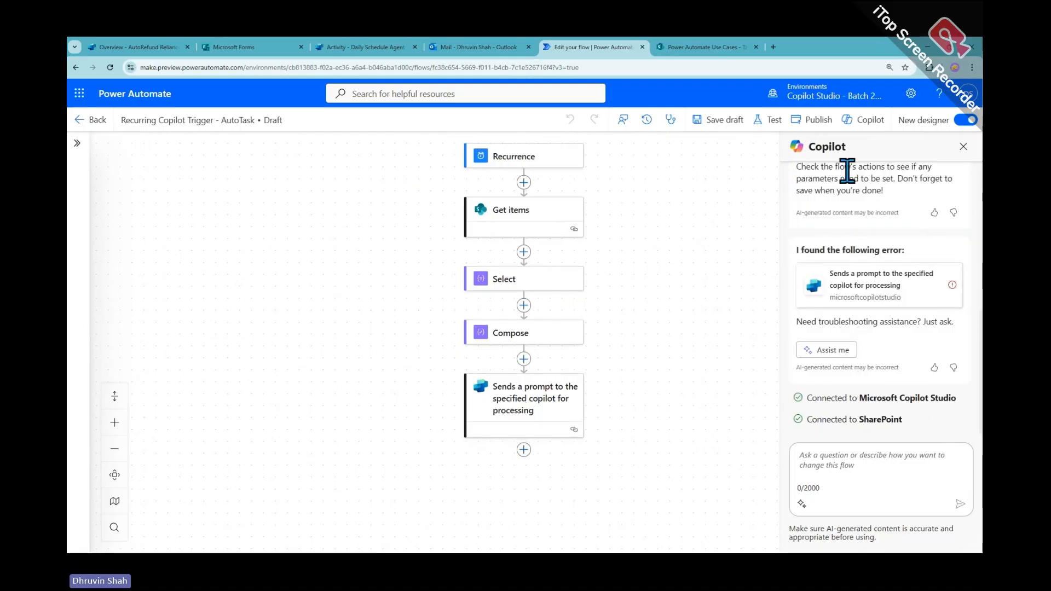
click(818, 120)
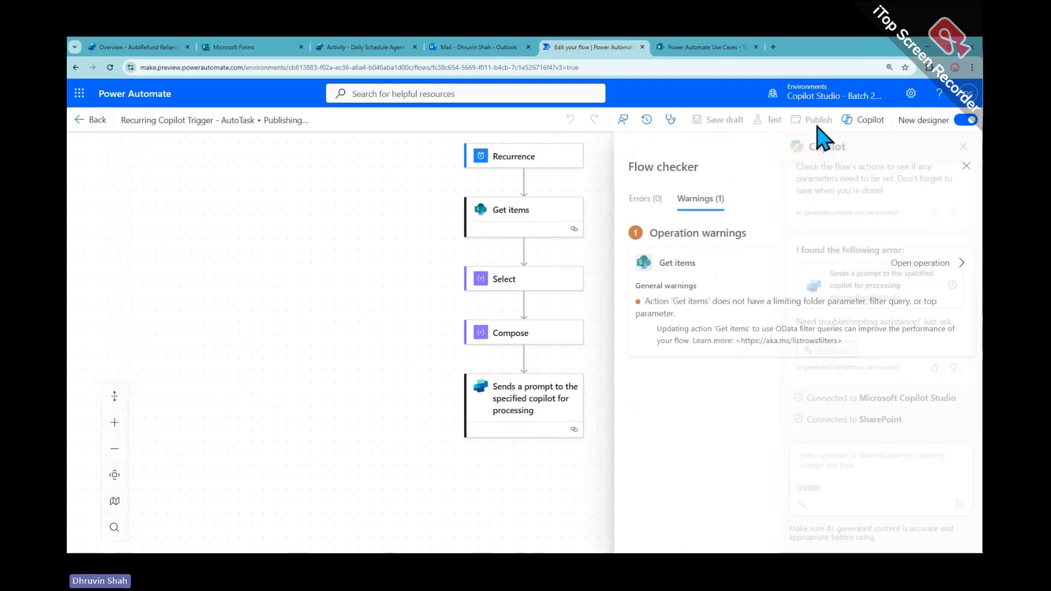
click(958, 166)
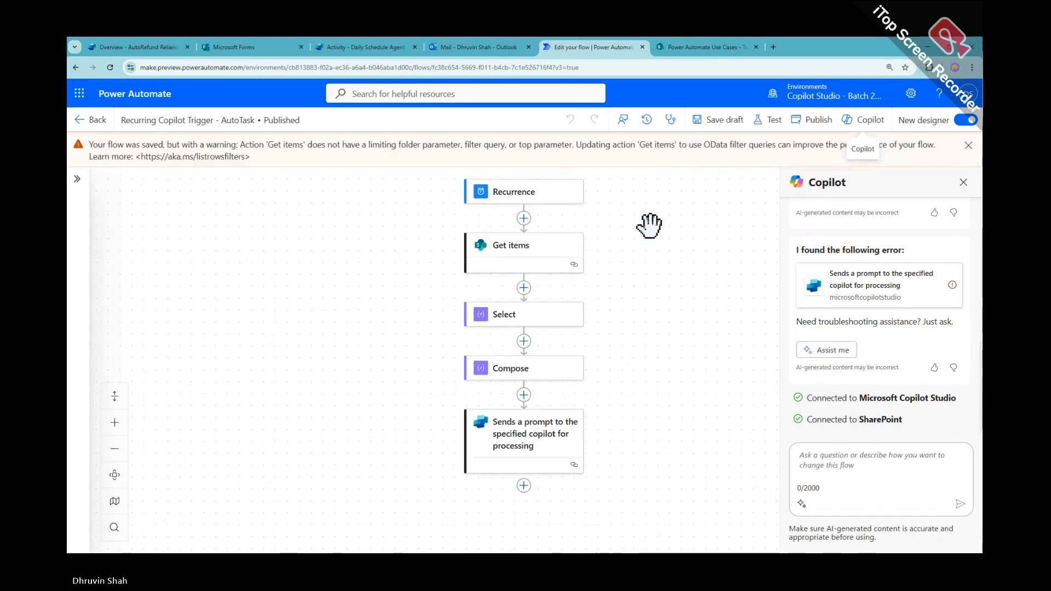
Start a new manual run of the flow, listed at 06:34 PM as Running
click(91, 121)
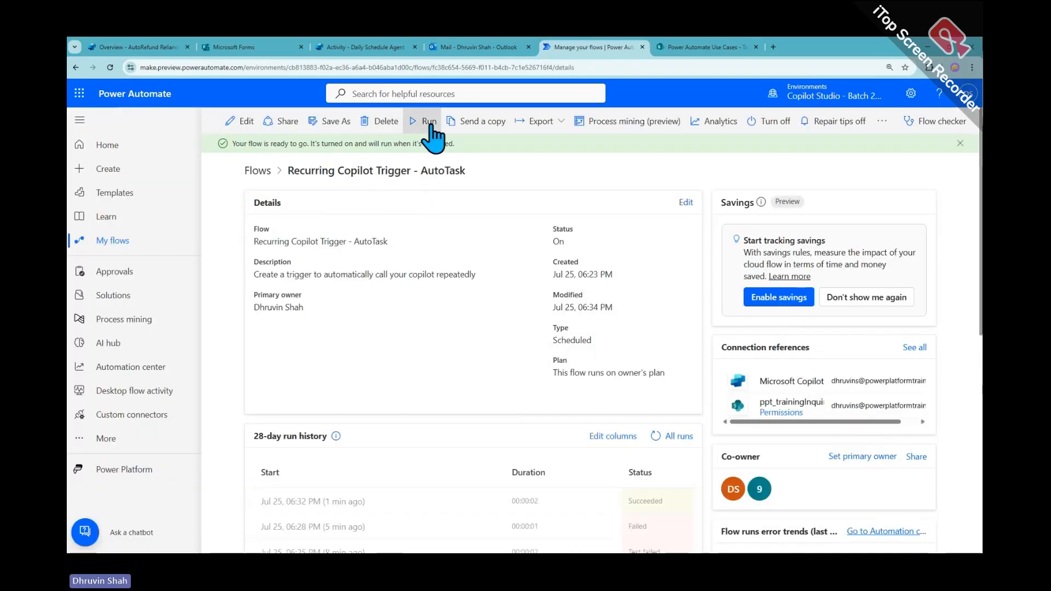
click(431, 126)
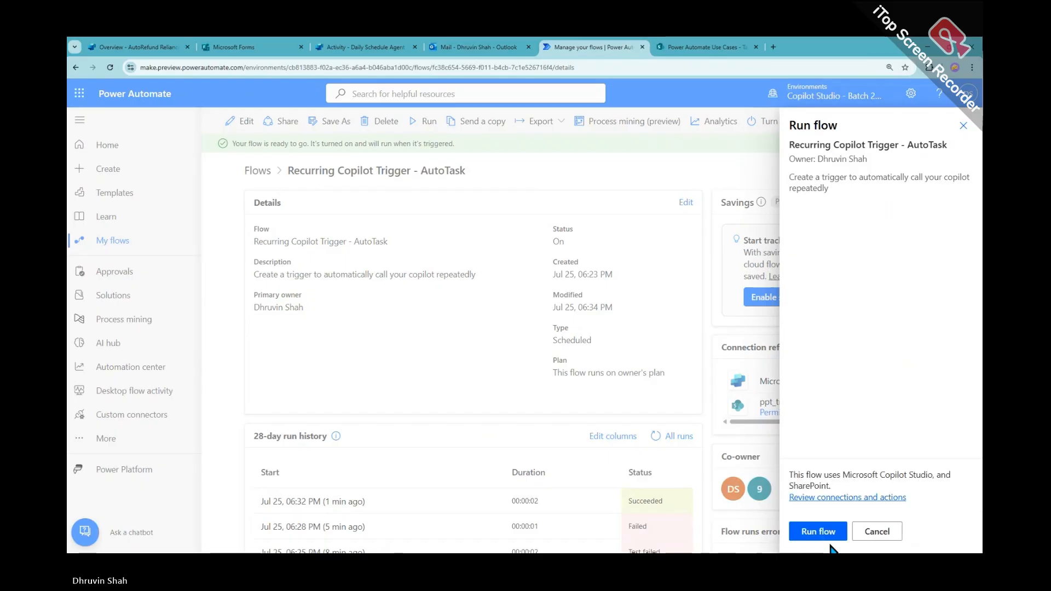
click(819, 532)
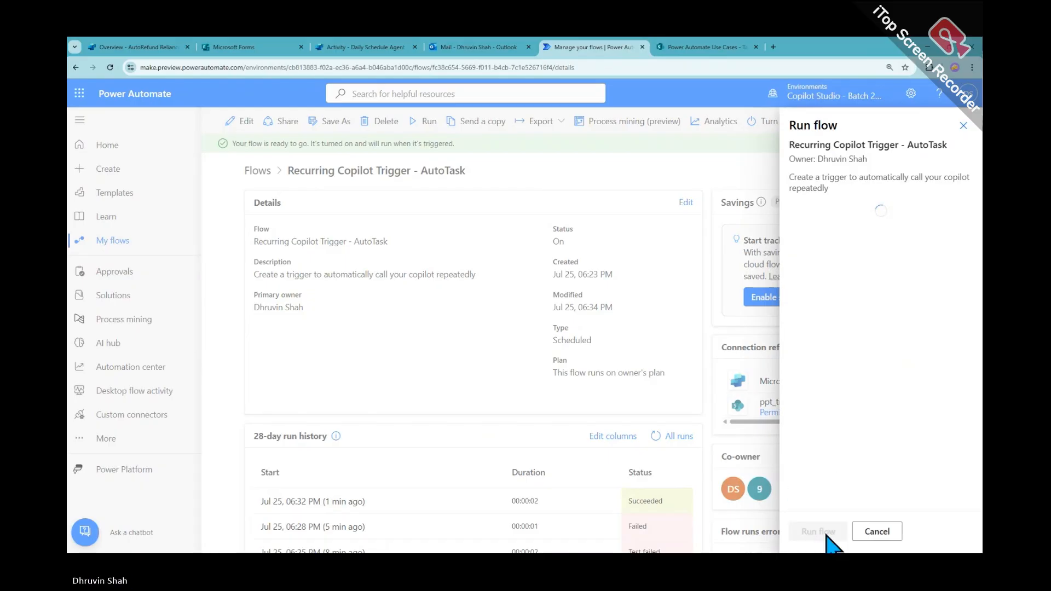
click(825, 535)
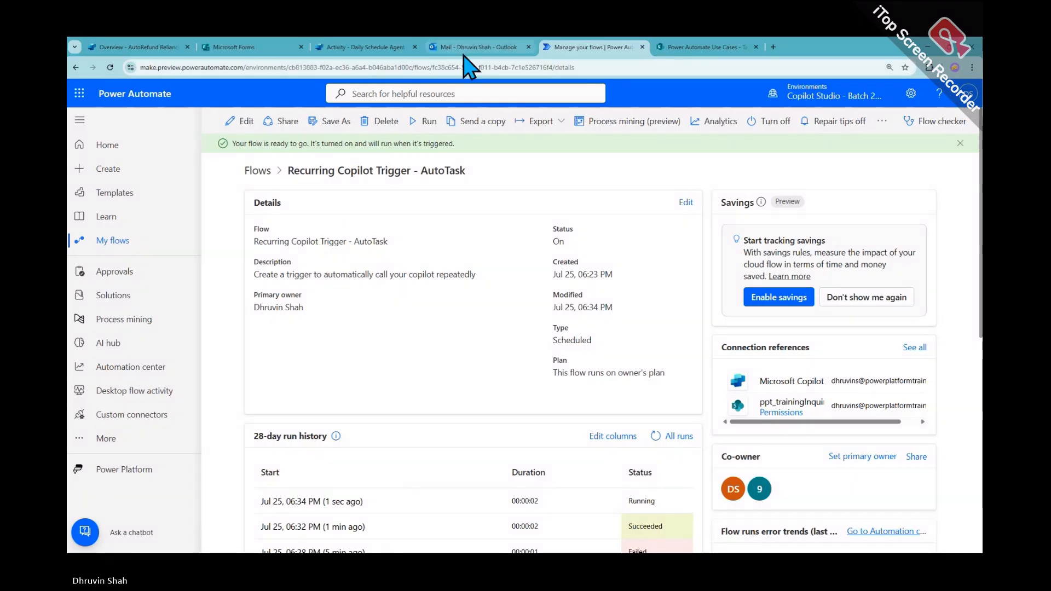
Refresh the agent's Activity list in Copilot Studio several times
click(366, 47)
click(477, 158)
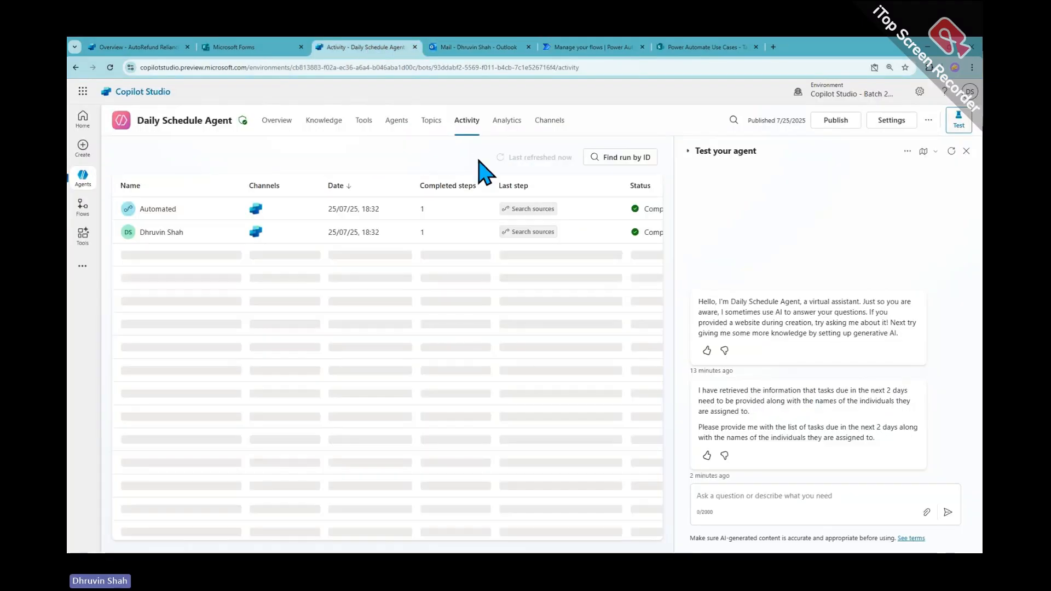
click(501, 159)
click(504, 160)
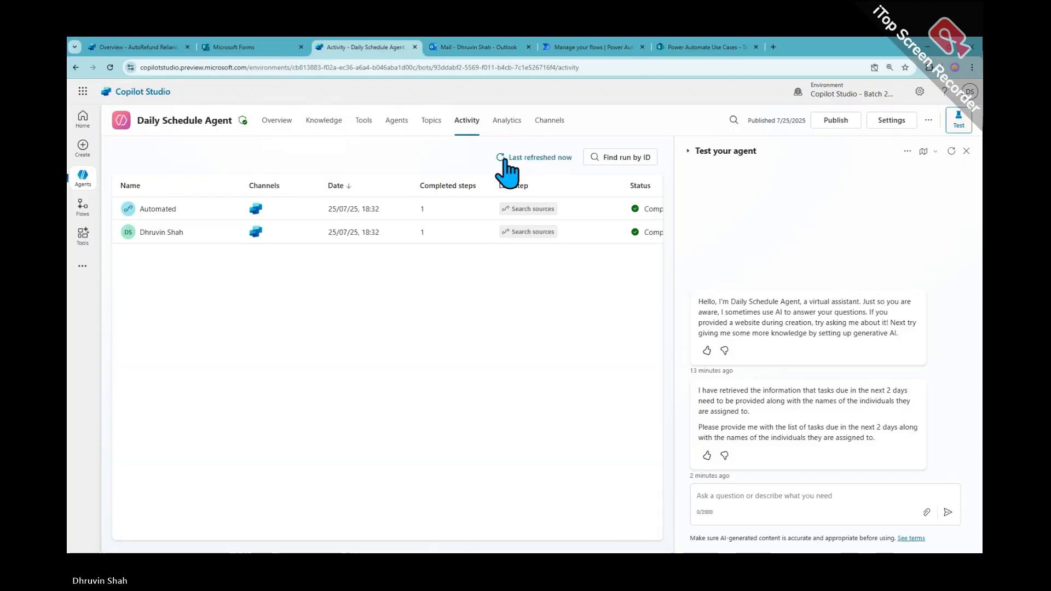
click(504, 158)
click(503, 158)
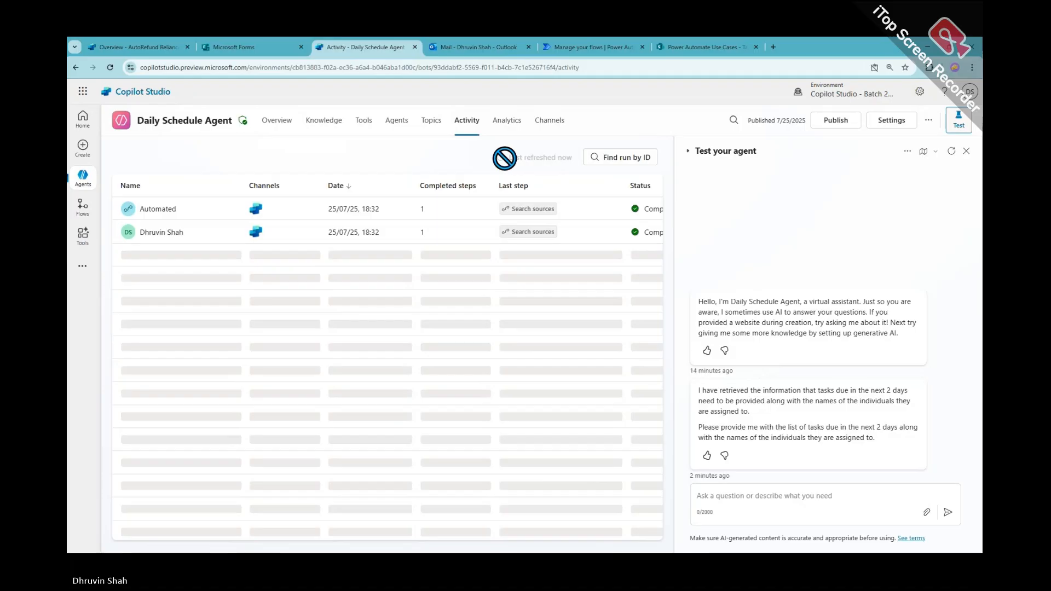
Open the 06:34 PM run and view Compose's raw output, listing Take a Training due 2025-07-26
click(584, 49)
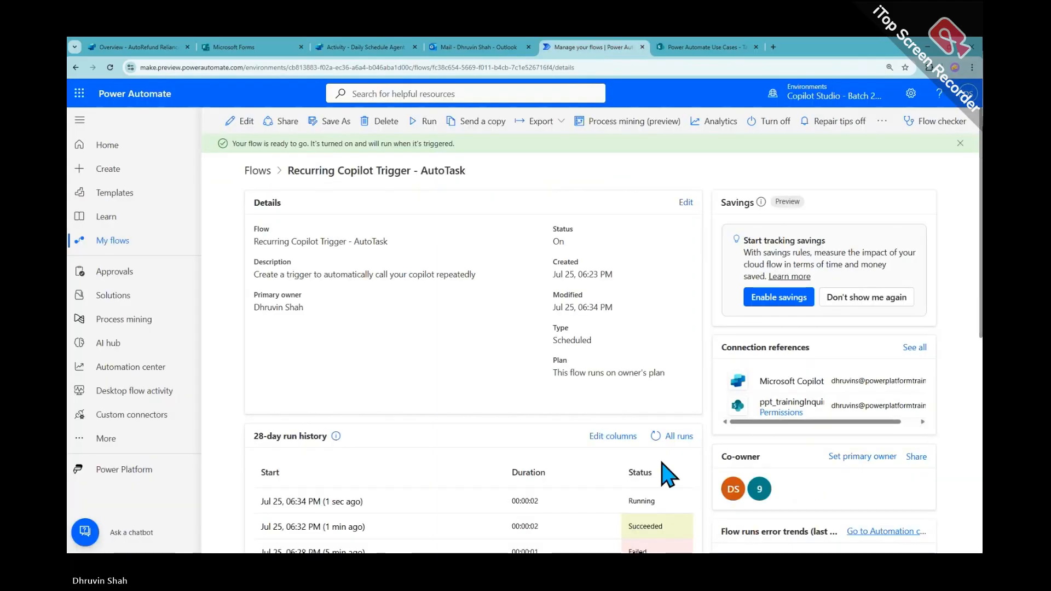
click(659, 436)
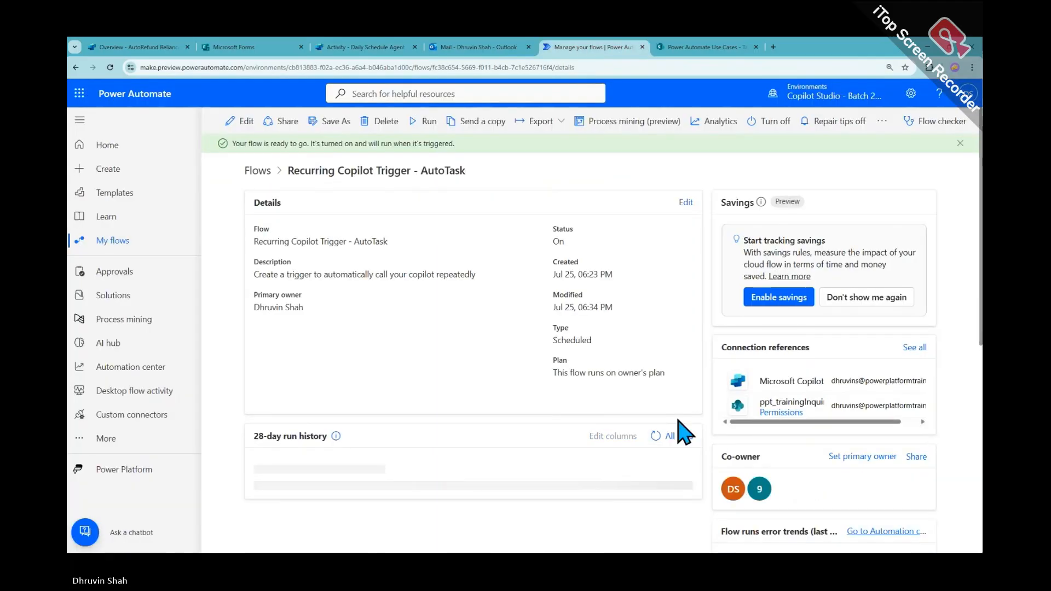
click(361, 500)
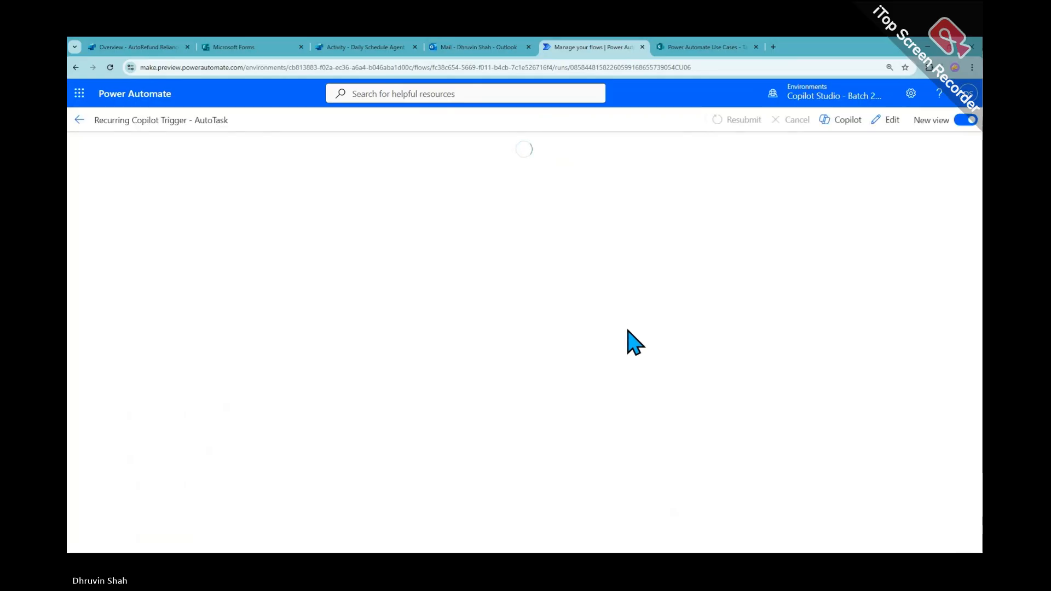
scroll(535, 404, down, 2)
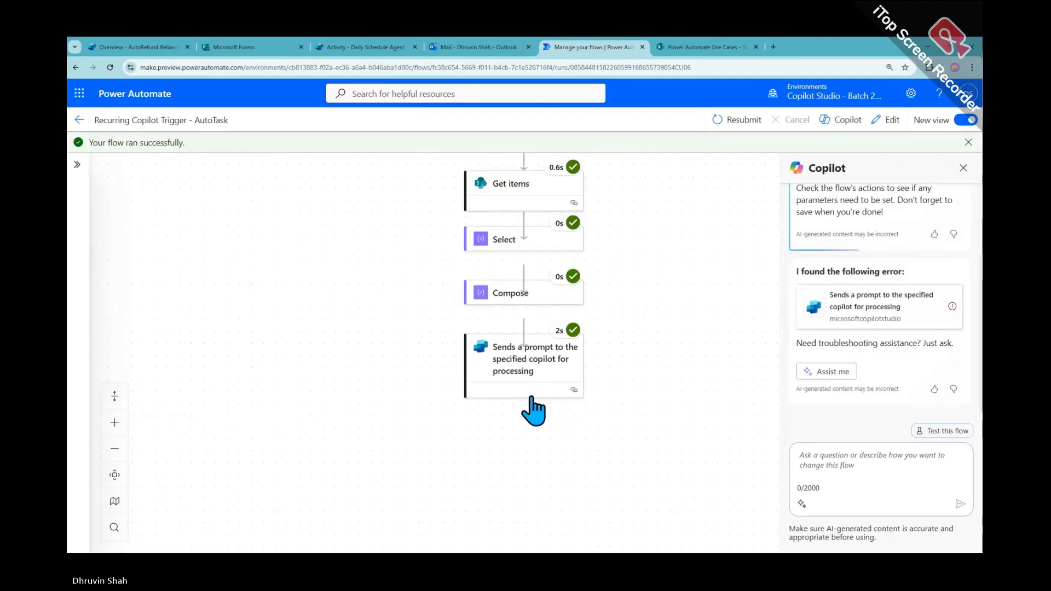
click(538, 309)
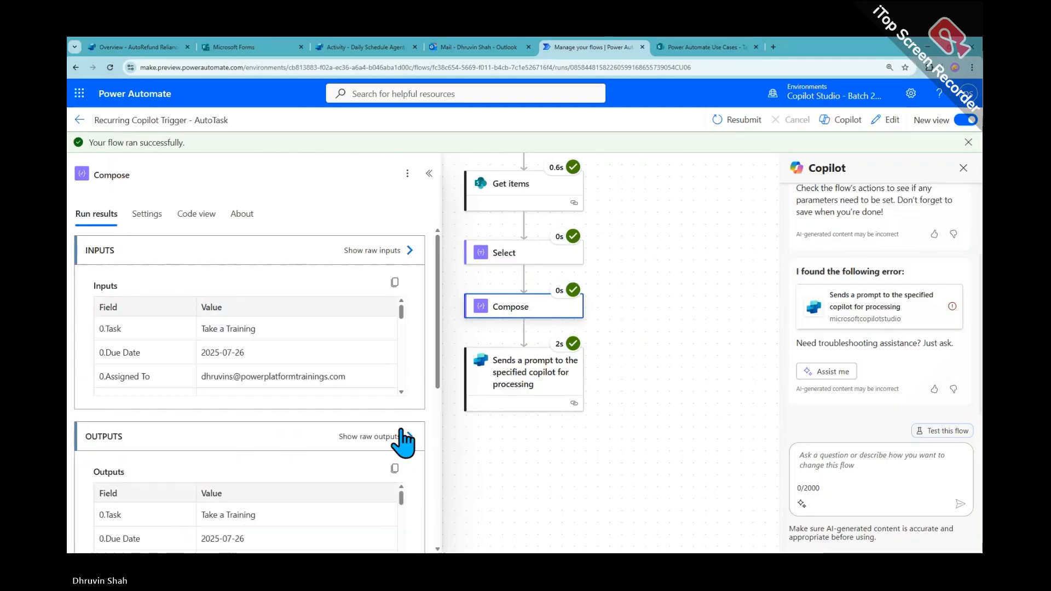
click(405, 437)
scroll(713, 289, down, 1)
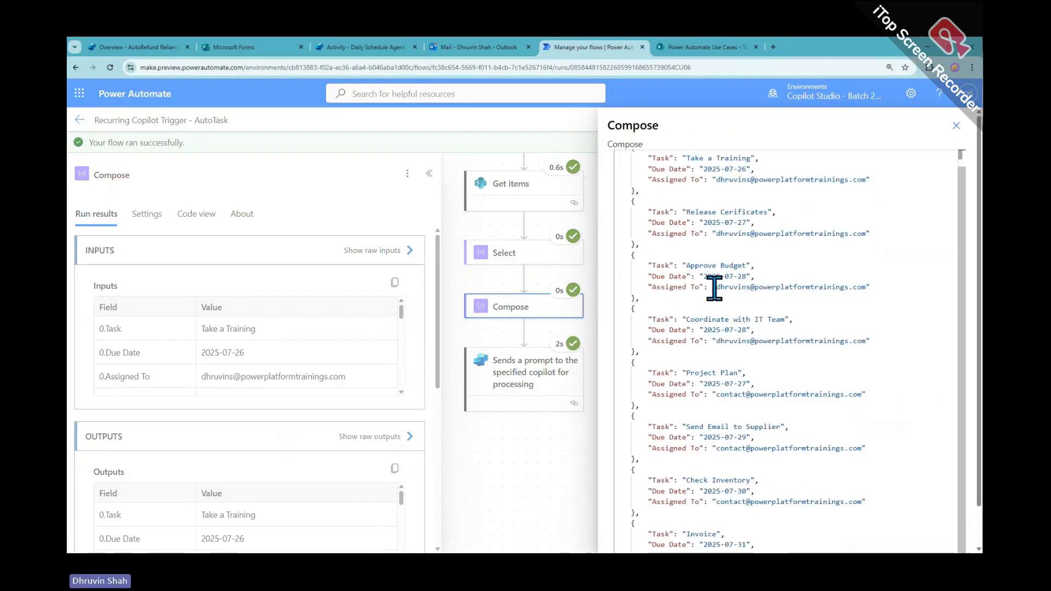
click(954, 127)
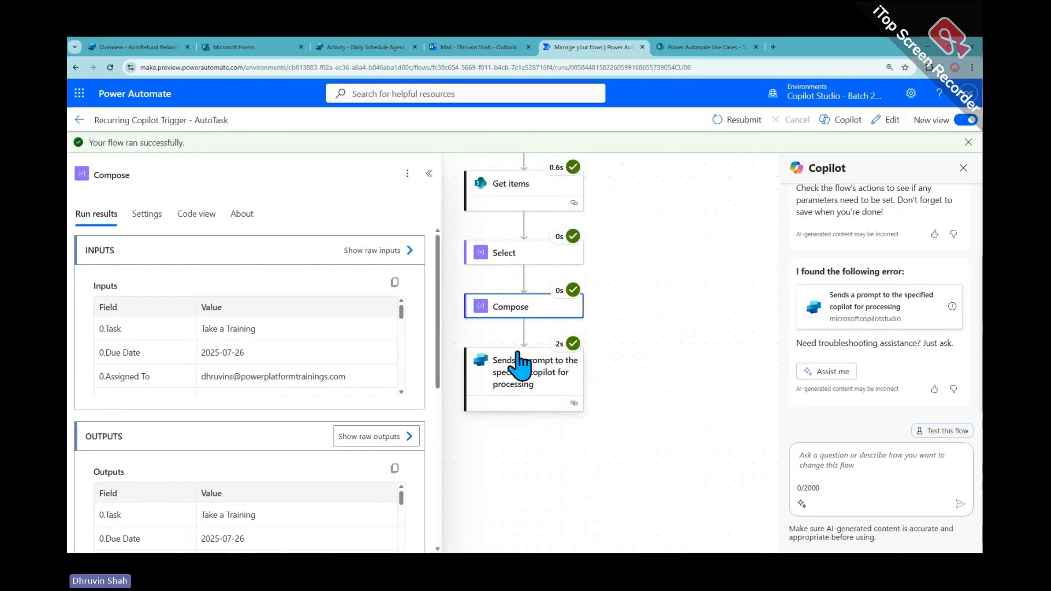
Open the 6:34 PM 'Tasks Due in the Next 2 Days' email and highlight its task lines and due dates
click(470, 49)
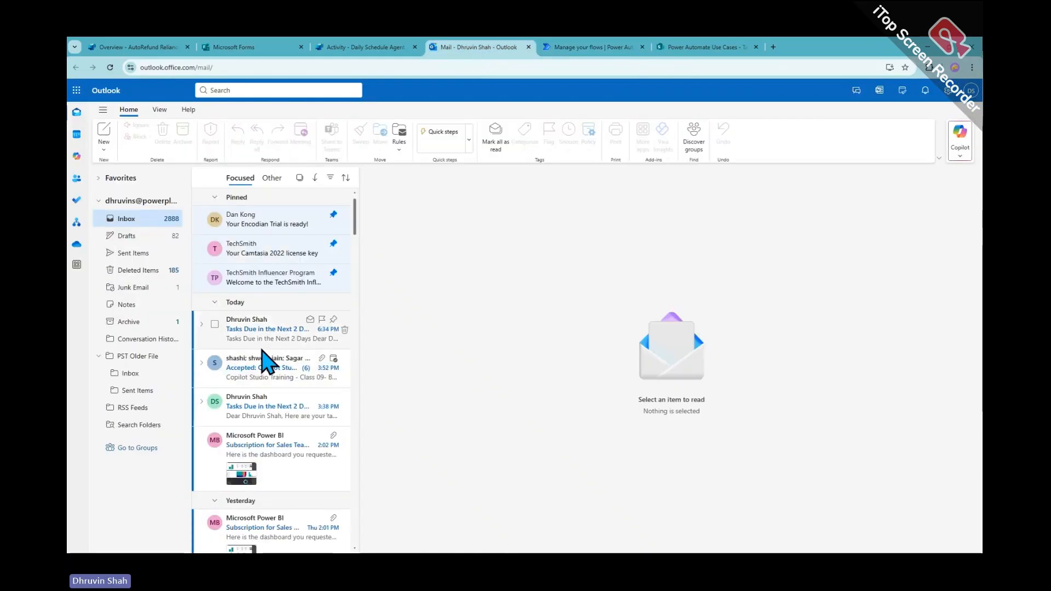
click(268, 340)
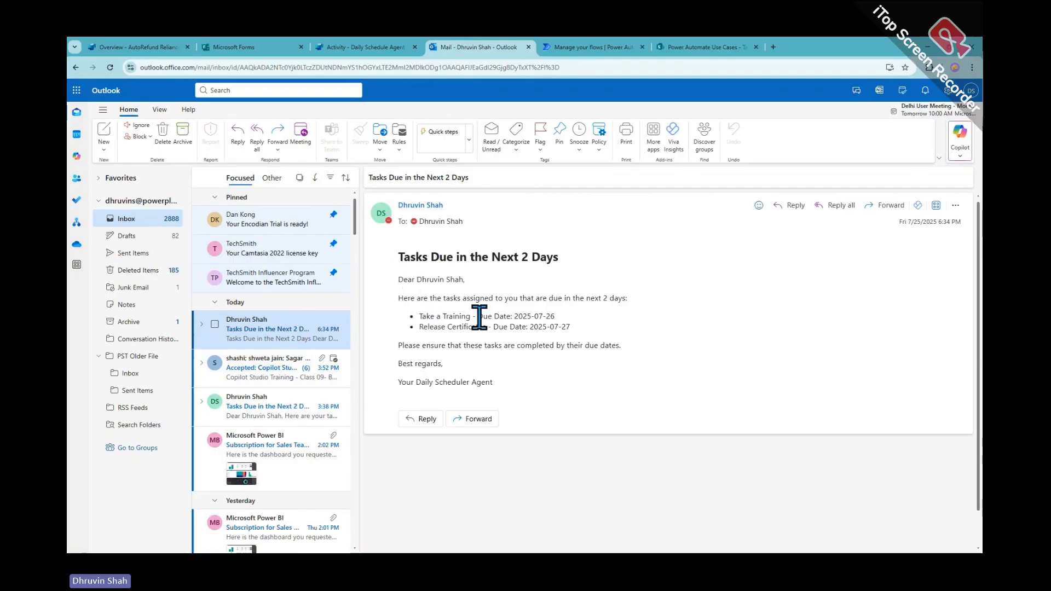
drag(426, 316, 549, 327)
drag(426, 346, 464, 346)
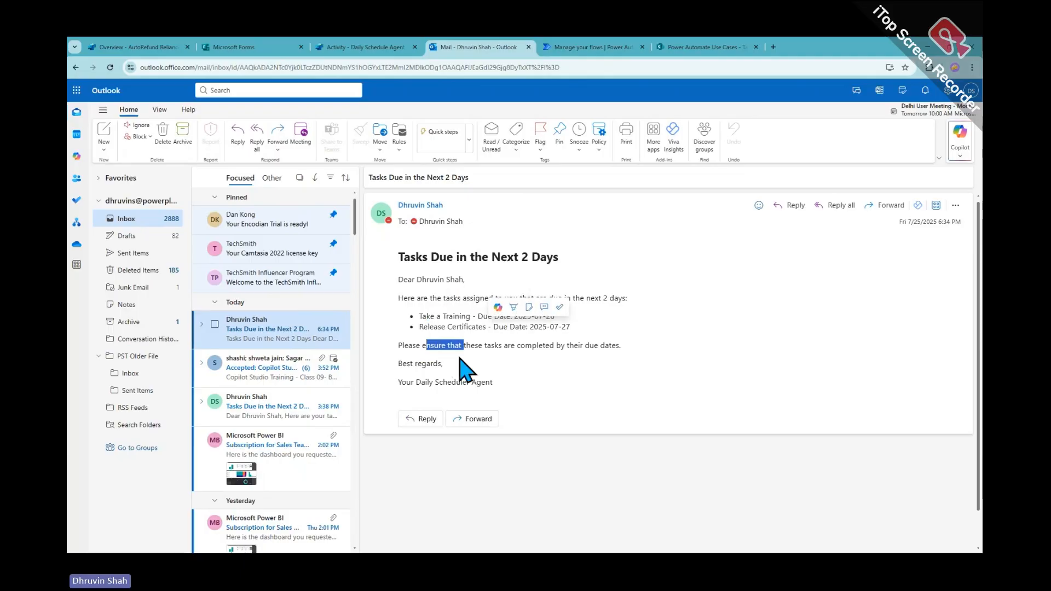
drag(427, 382, 489, 382)
Open the 18:34 Automated run and inspect both Send an email steps' subject and HTML body
click(365, 48)
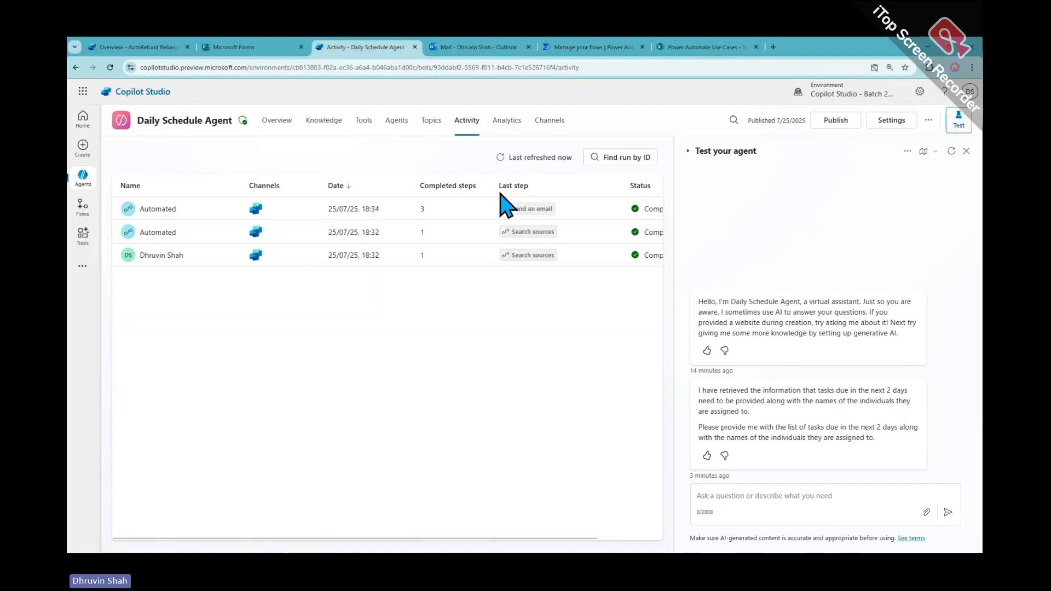
click(160, 213)
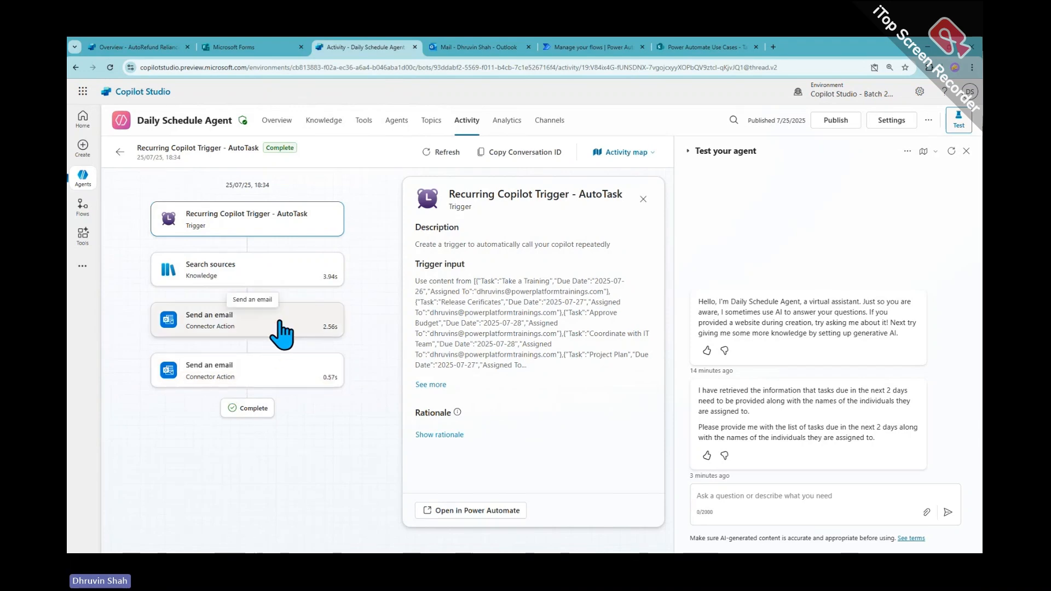
click(235, 377)
scroll(514, 403, down, 8)
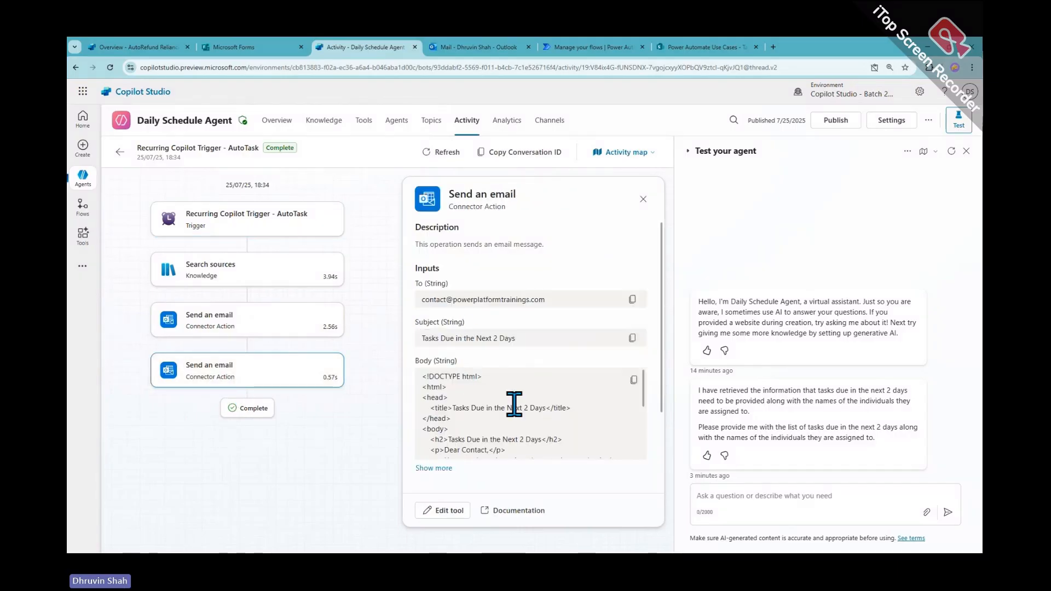
scroll(627, 482, down, 2)
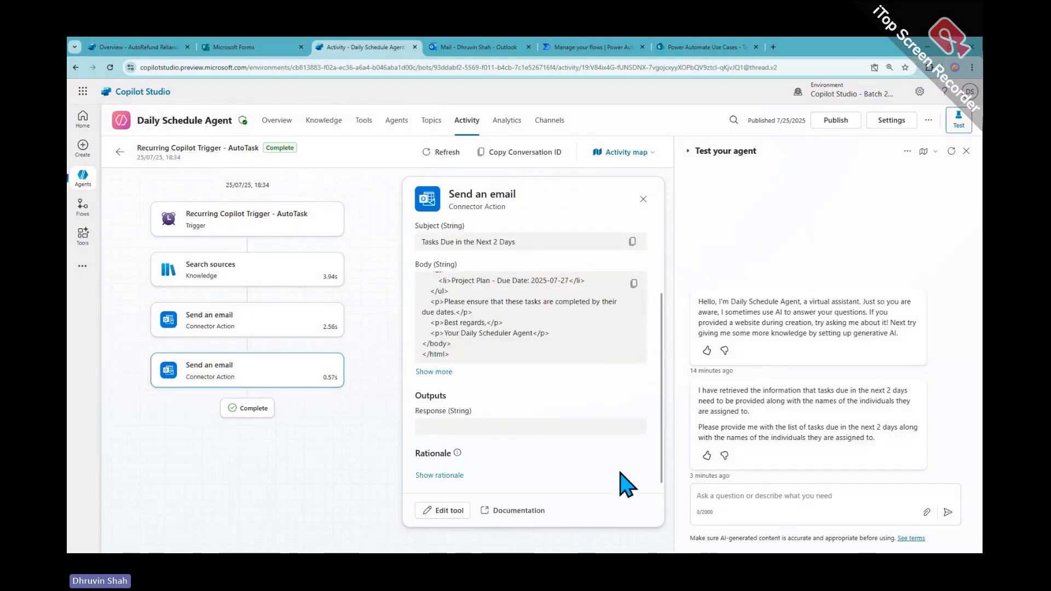
click(235, 325)
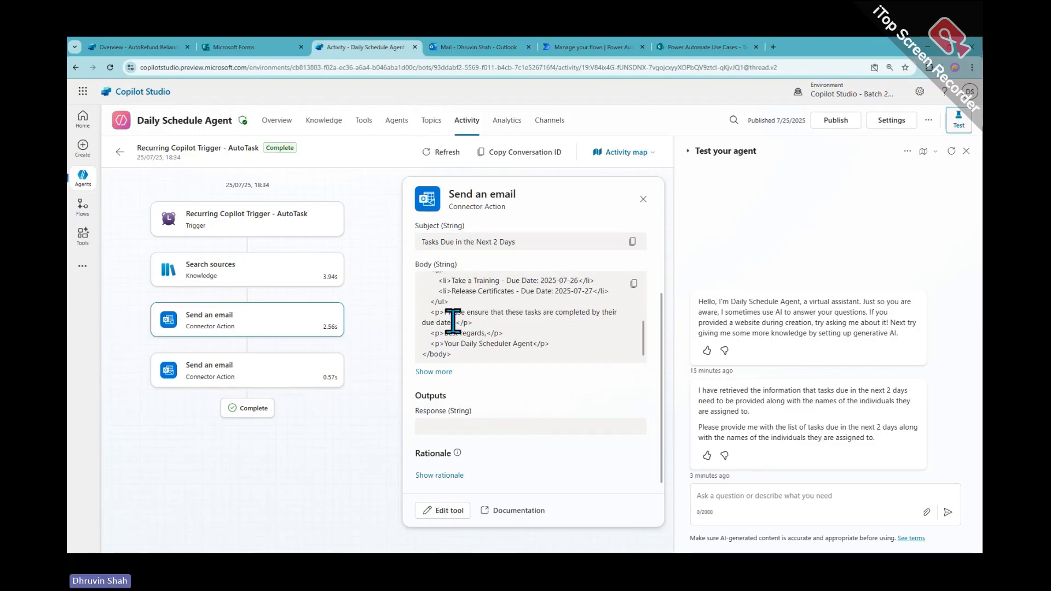
scroll(506, 343, up, 1)
scroll(505, 344, up, 5)
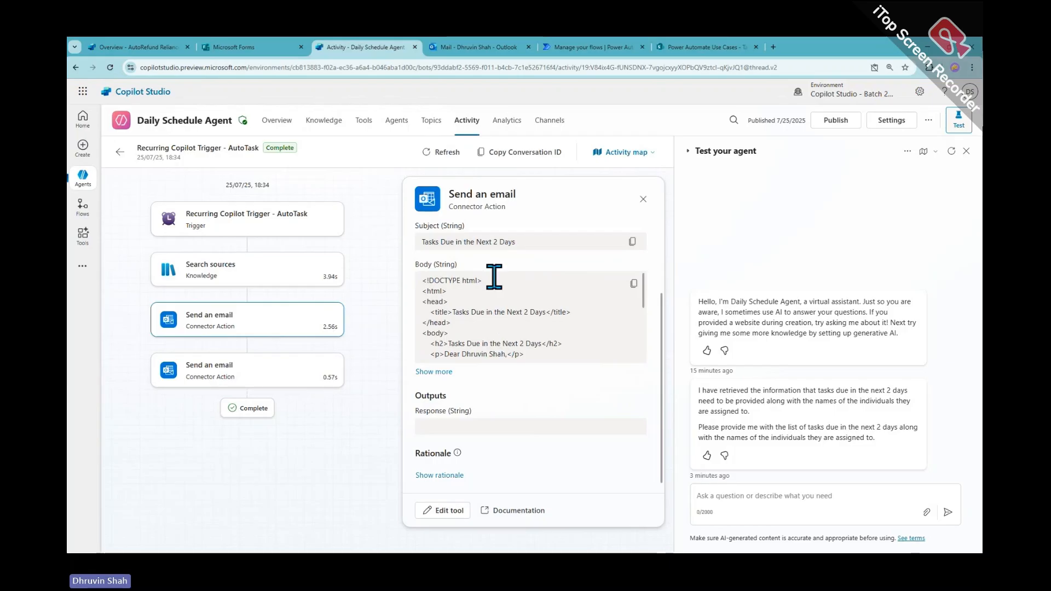
Return to the Daily Schedule Agent's Overview tab to view its details and instructions
click(322, 130)
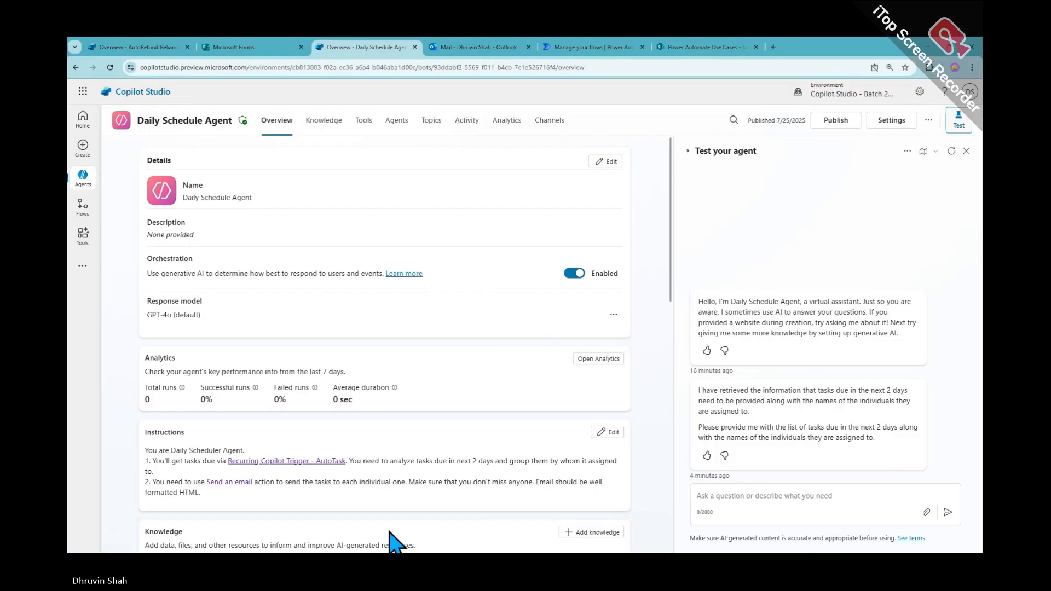
Review the AutoTask flow run's Compose and copilot prompt step results, then open the flow for editing
click(588, 47)
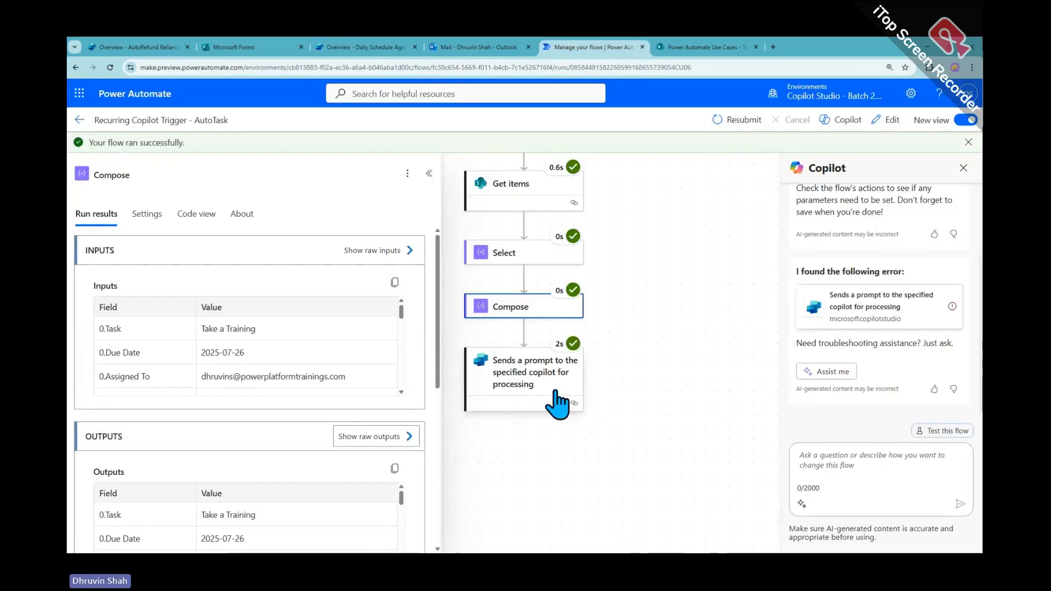
click(694, 364)
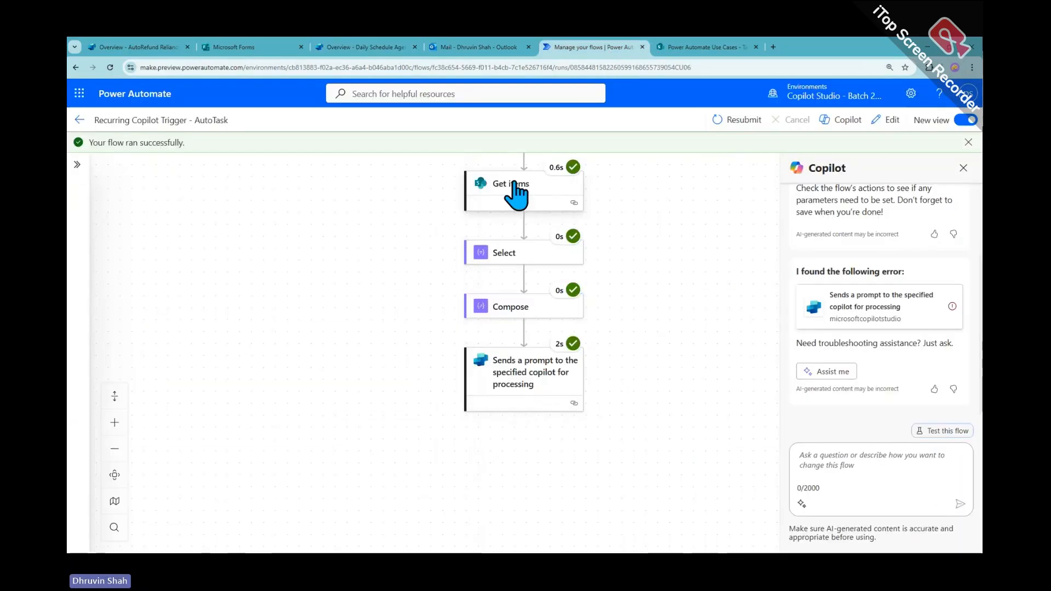
scroll(596, 331, up, 2)
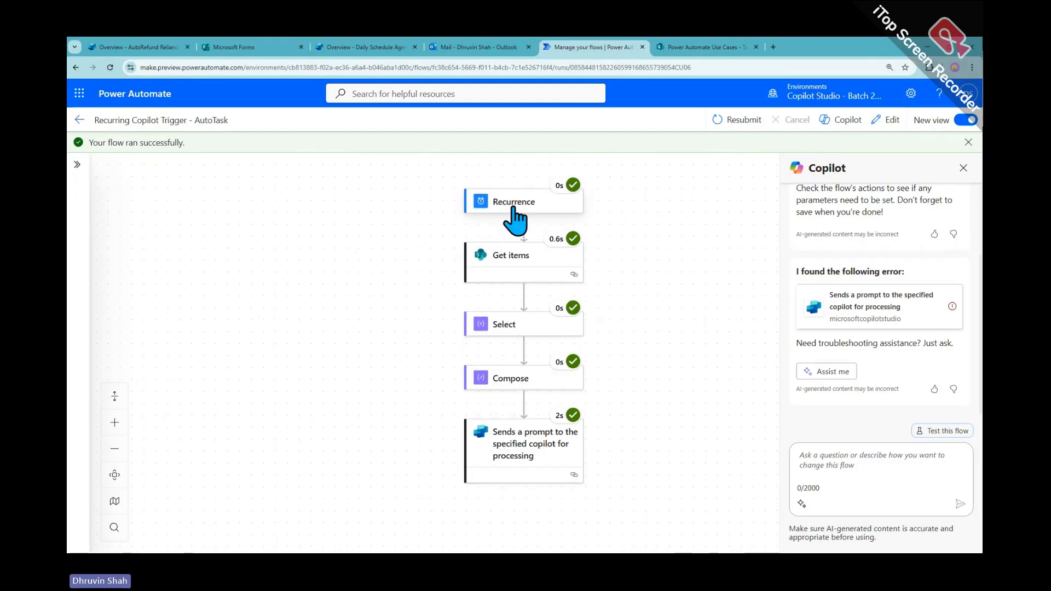
click(527, 454)
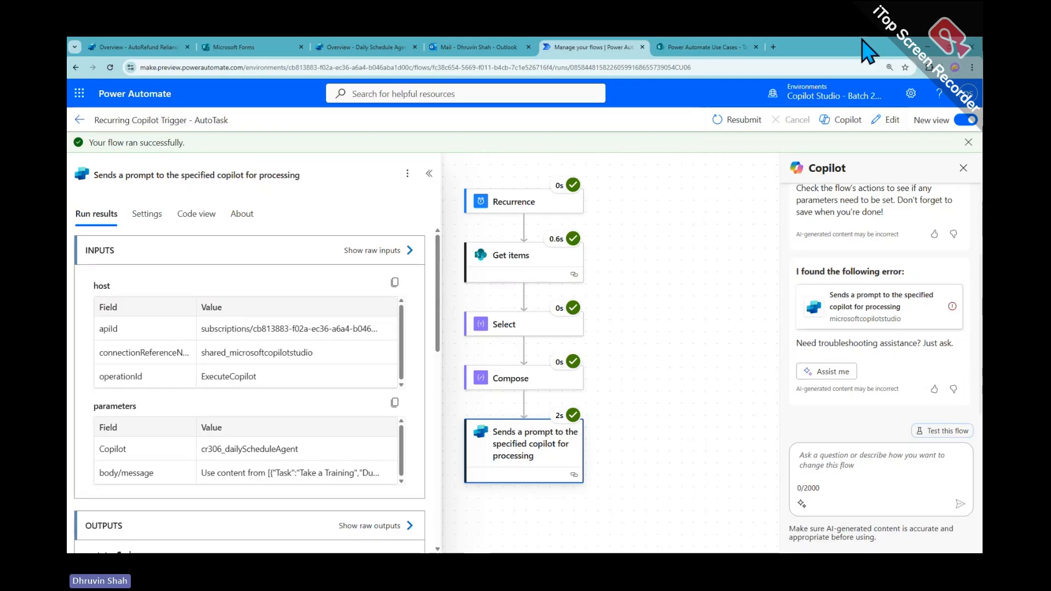
click(887, 119)
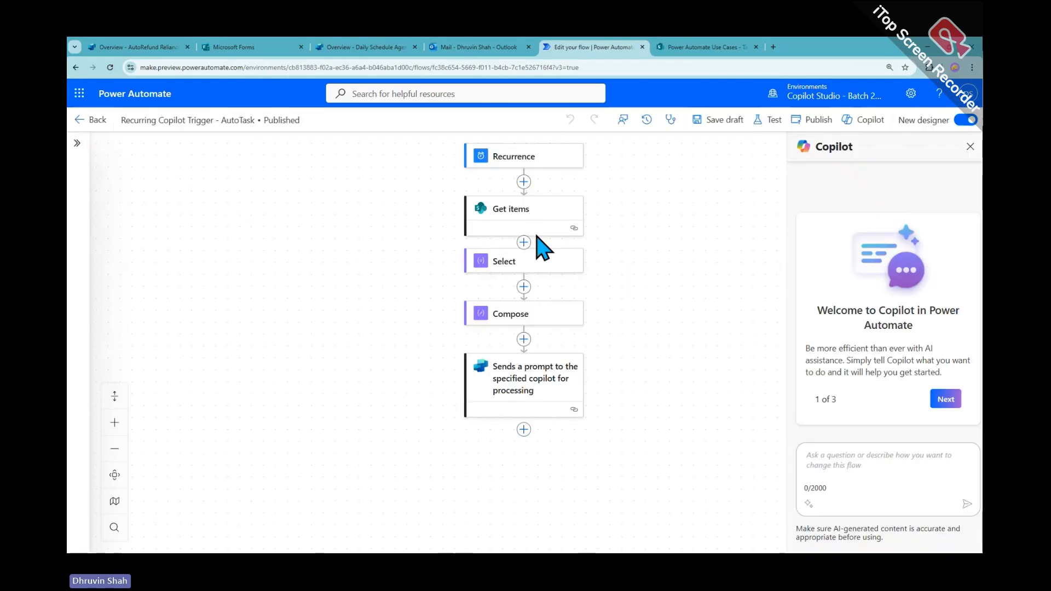
Insert a Microsoft Copilot Studio Execute Copilot action after the Compose step
click(524, 359)
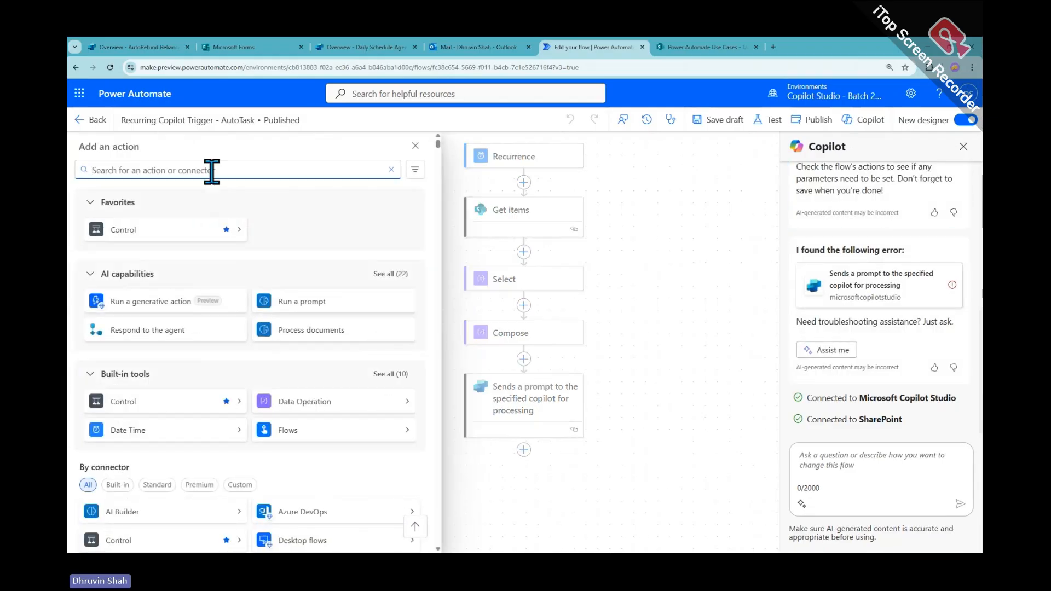
text(copi)
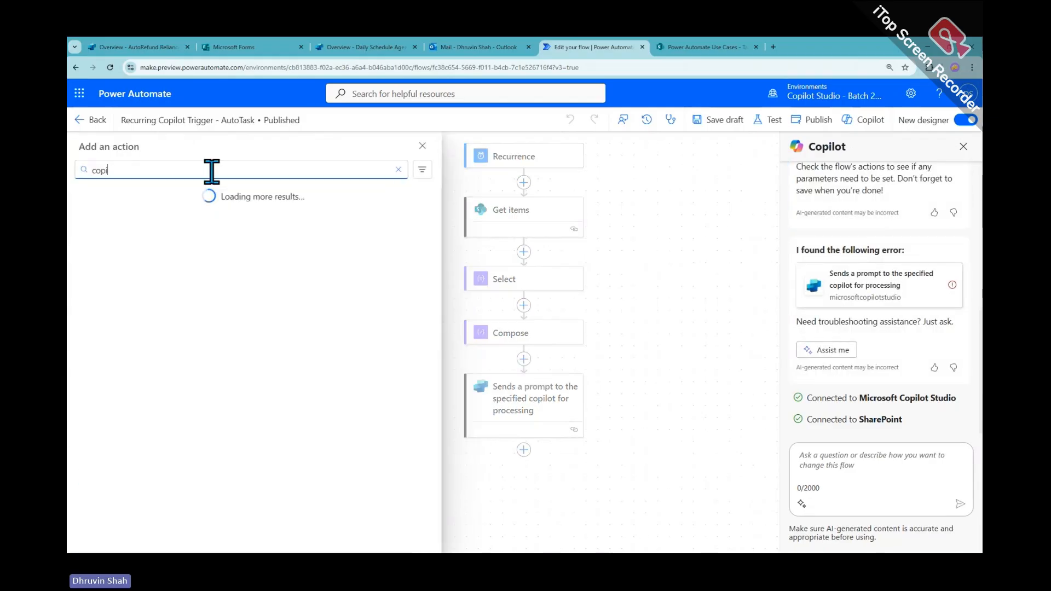
text(lot)
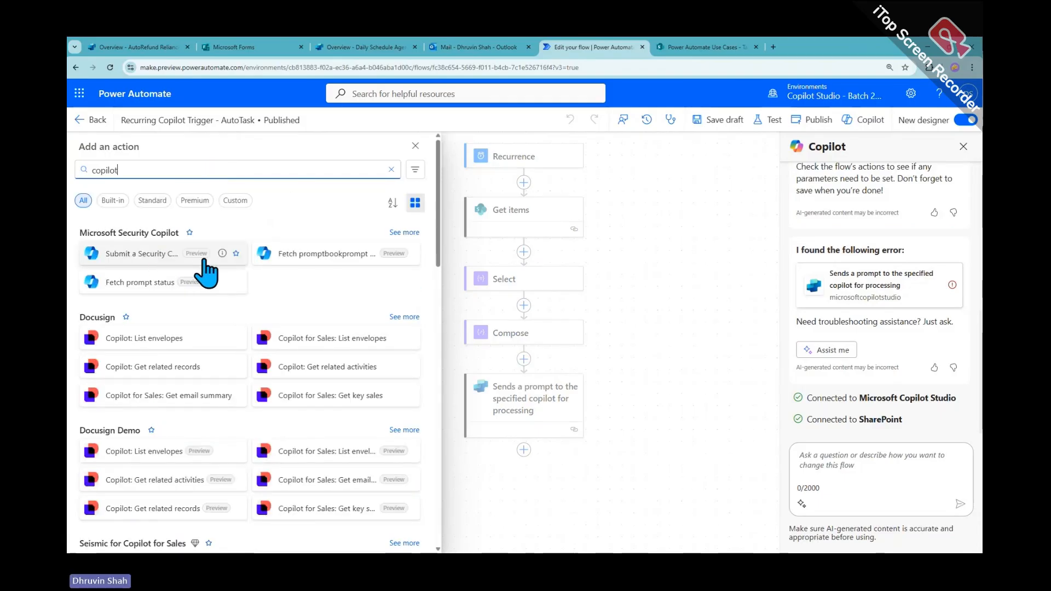
scroll(204, 264, down, 6)
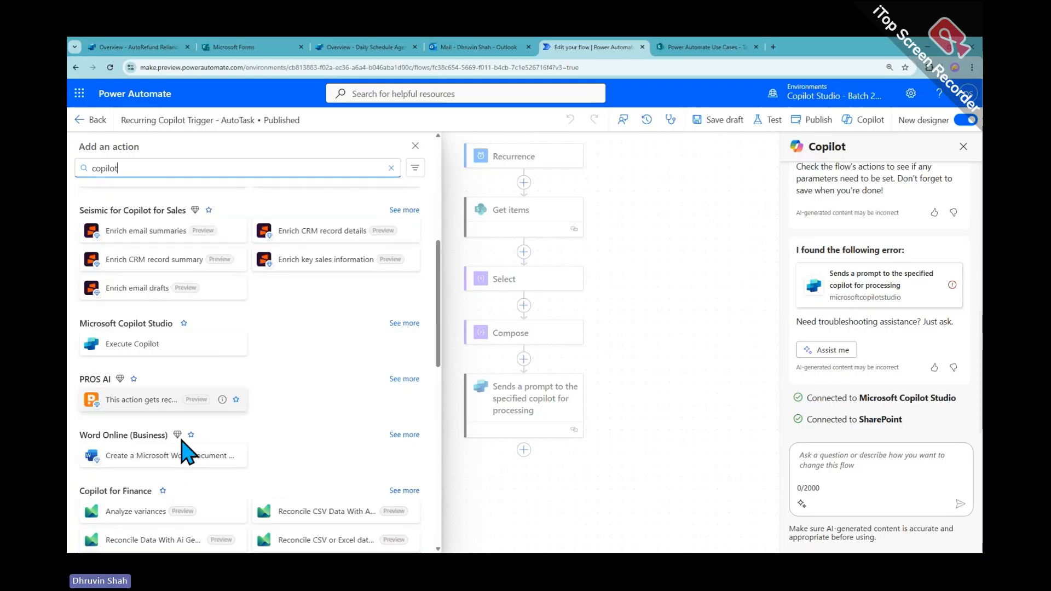
click(403, 323)
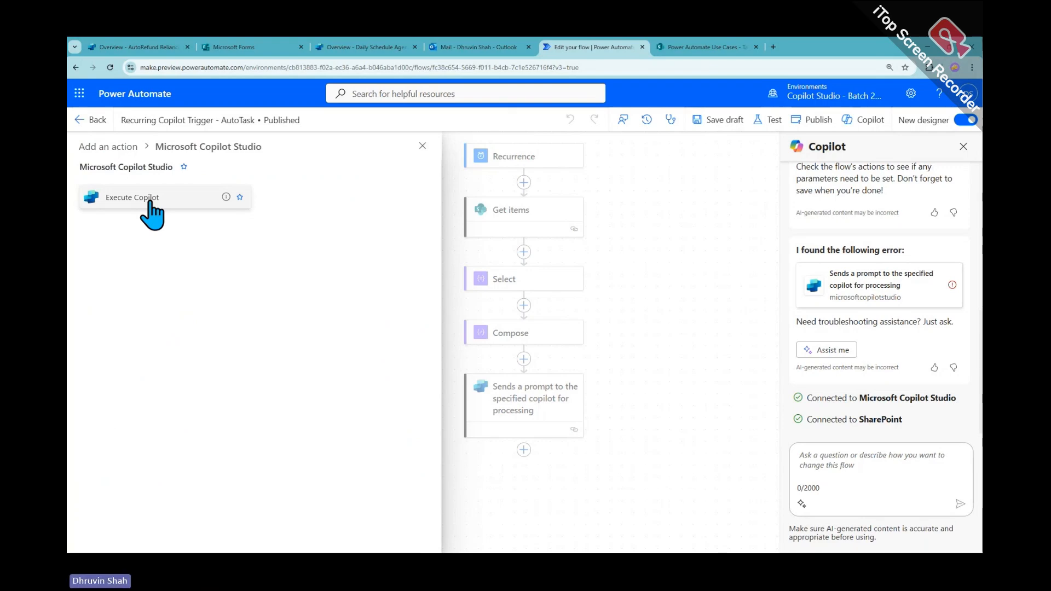
click(148, 203)
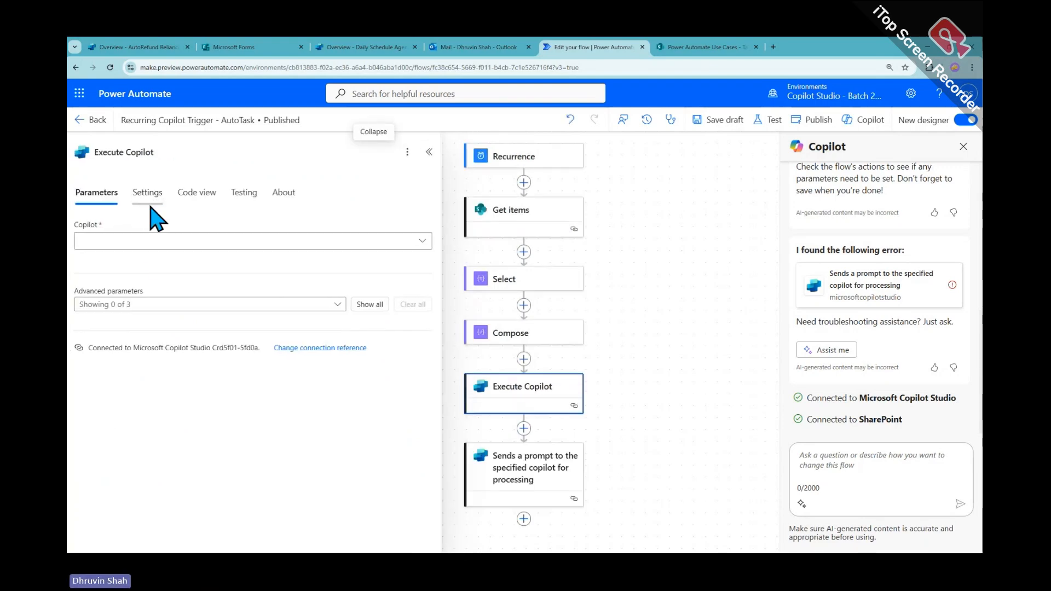
Target SalesGinnie 2.0 in Execute Copilot and reveal its advanced Body/message parameters
click(163, 245)
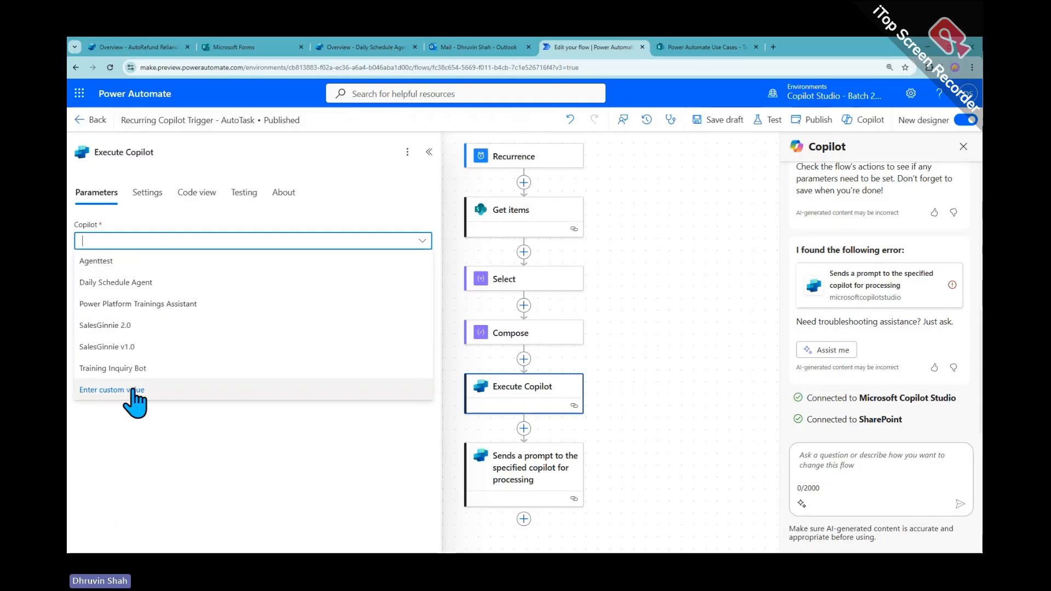
click(142, 329)
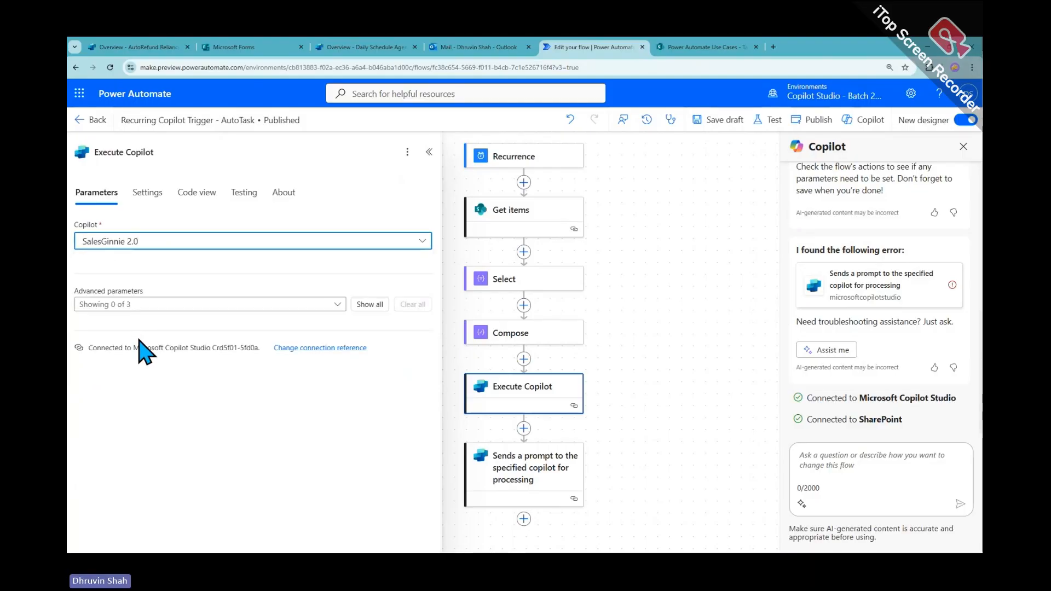
click(370, 305)
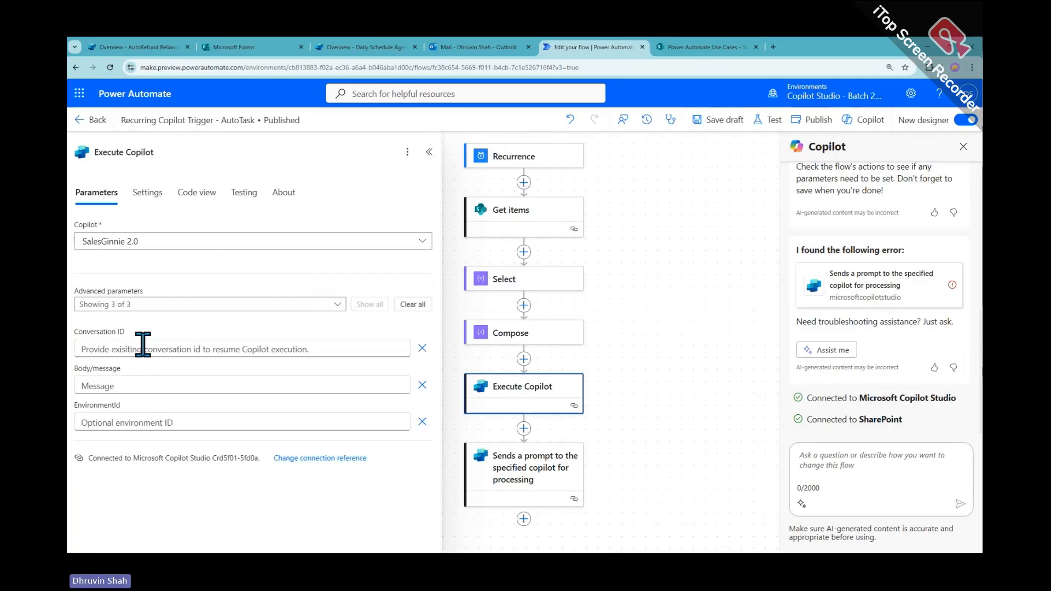
click(132, 386)
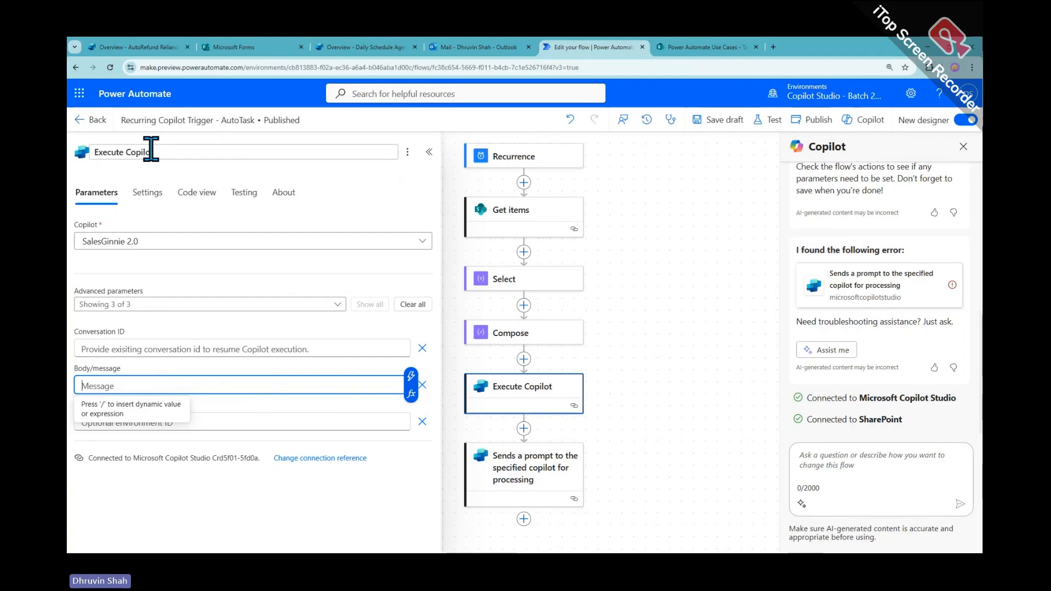
click(430, 153)
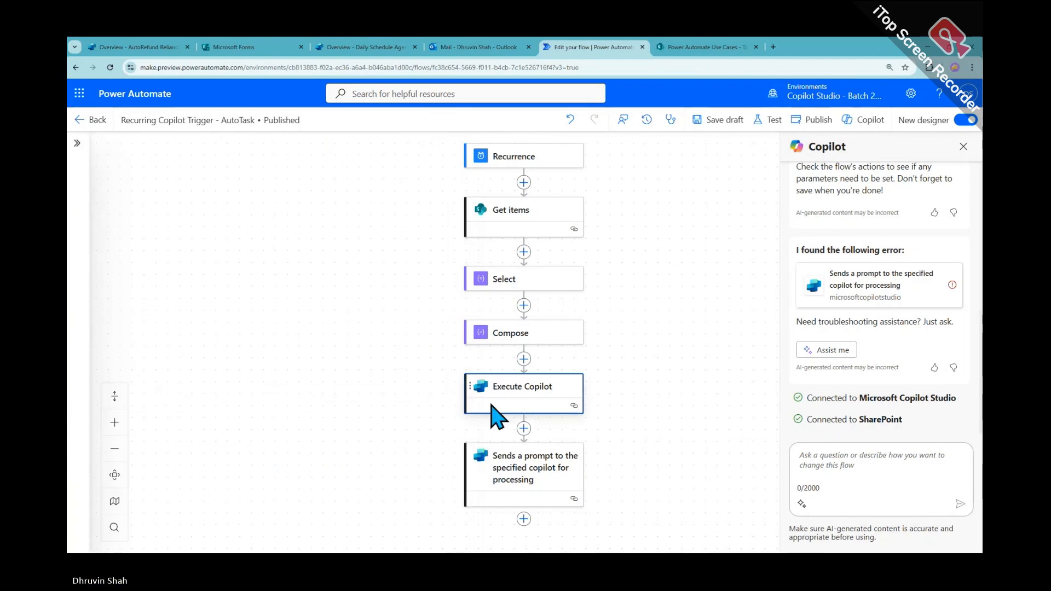
Delete the Execute Copilot step from the flow
right_click(520, 402)
click(576, 409)
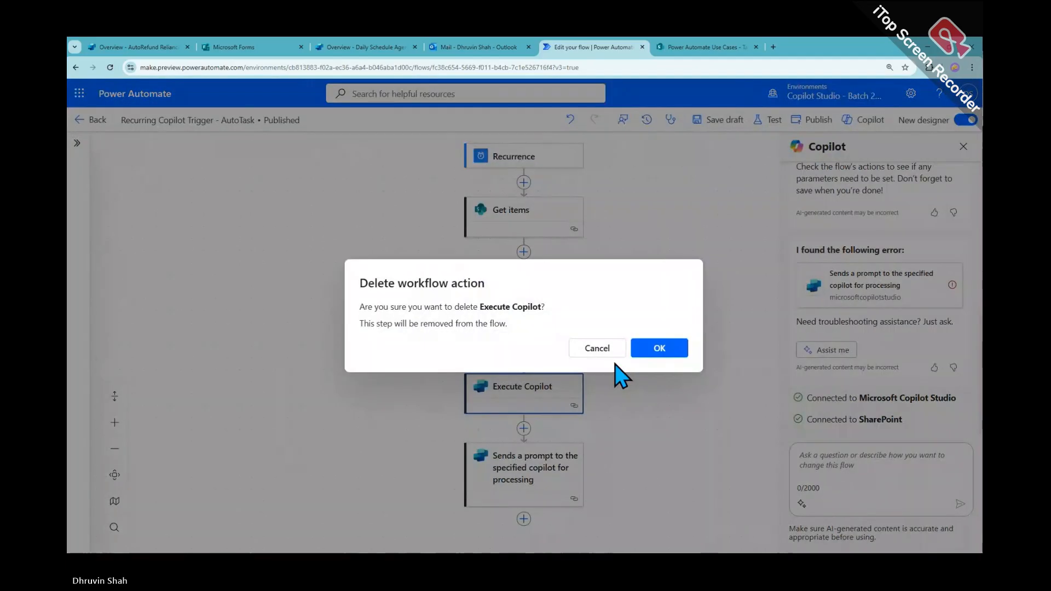
click(659, 351)
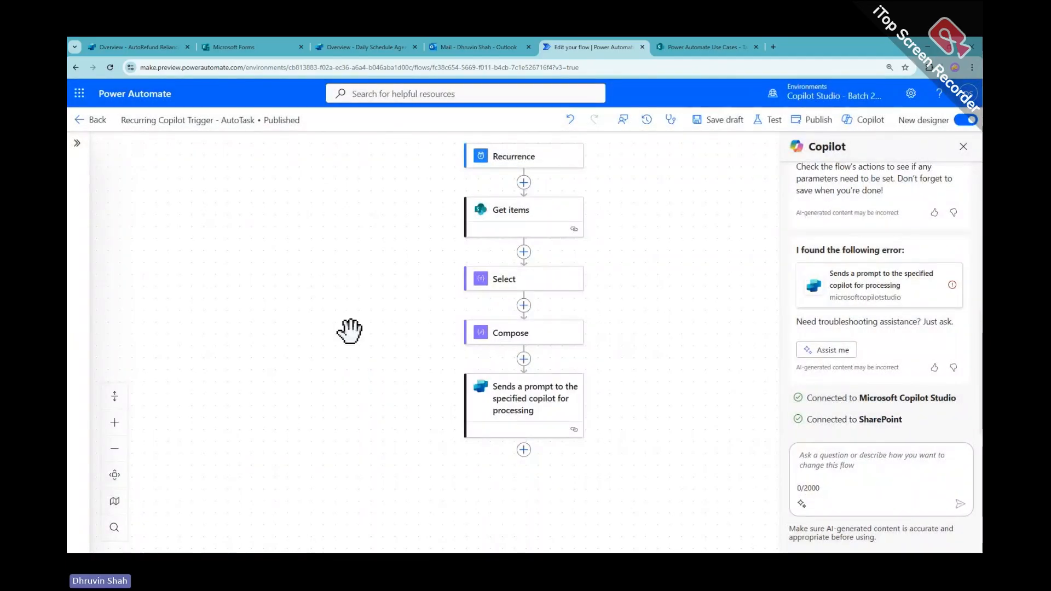
Leave the flow editor without saving and return to the Daily Schedule Agent in Copilot Studio
click(87, 120)
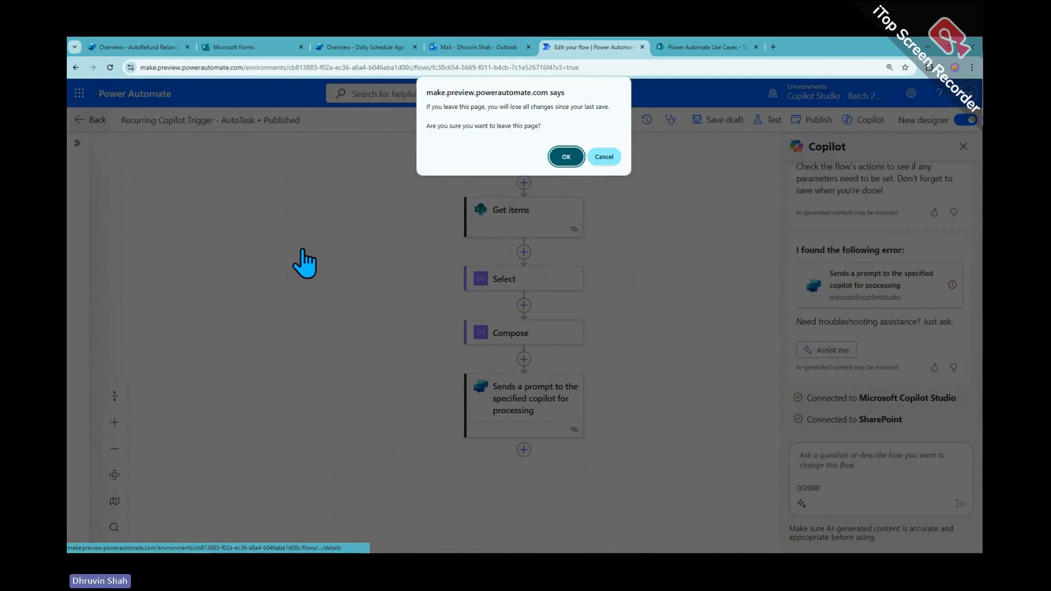
click(565, 157)
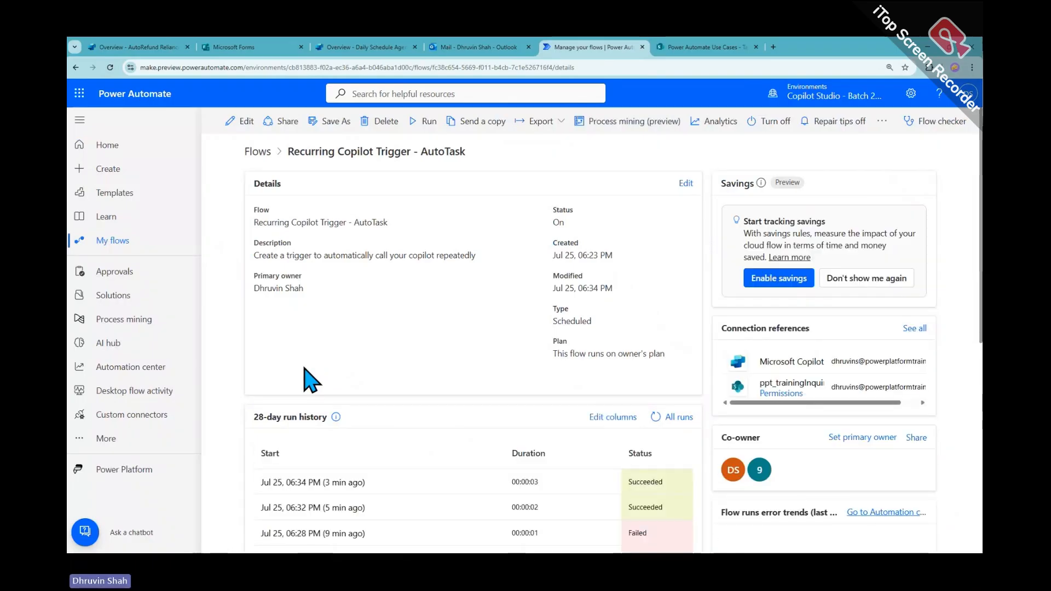
click(274, 48)
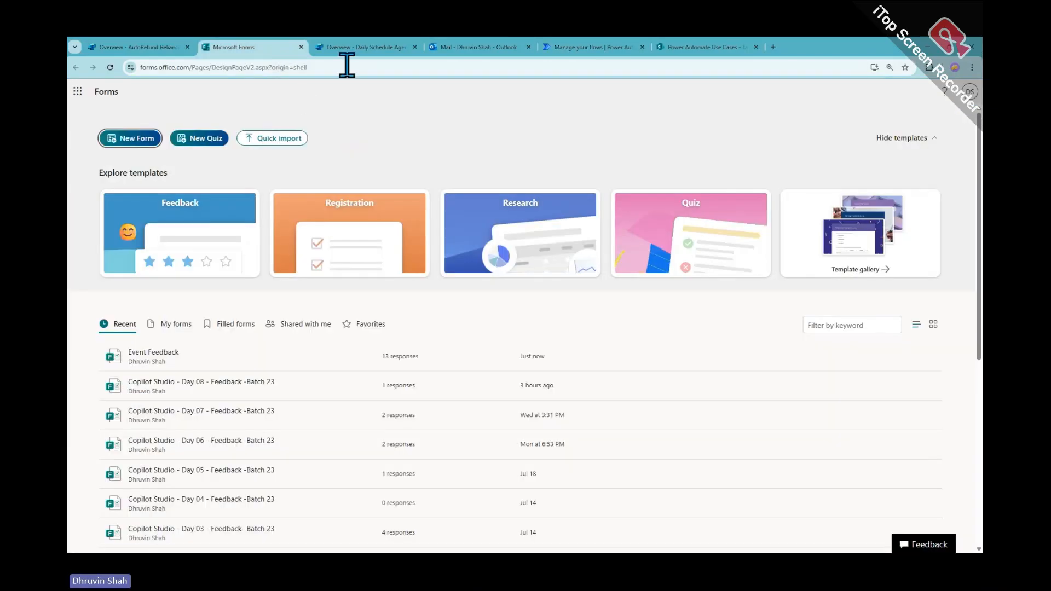
click(363, 48)
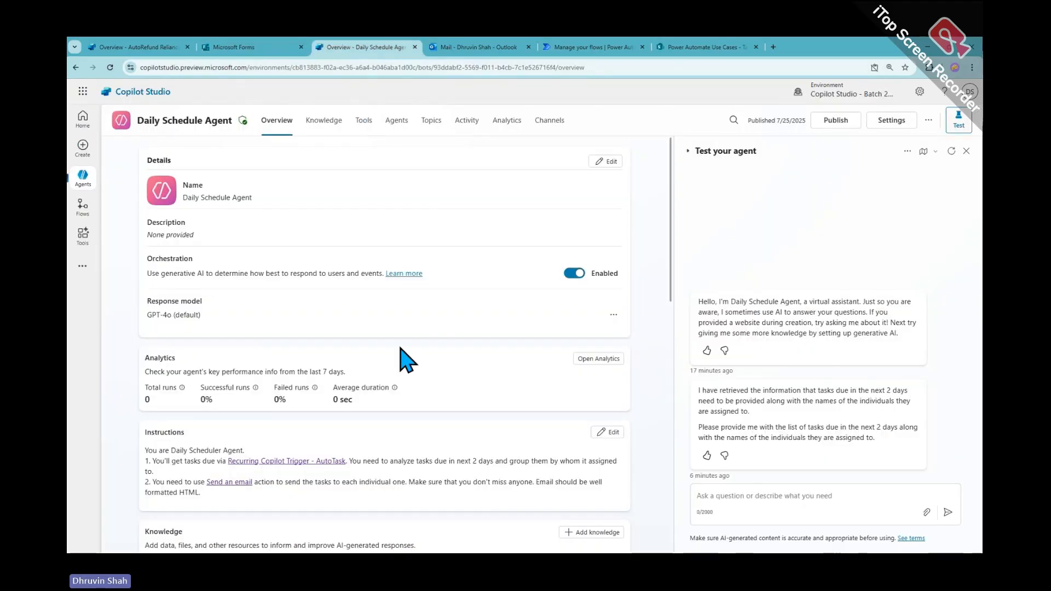